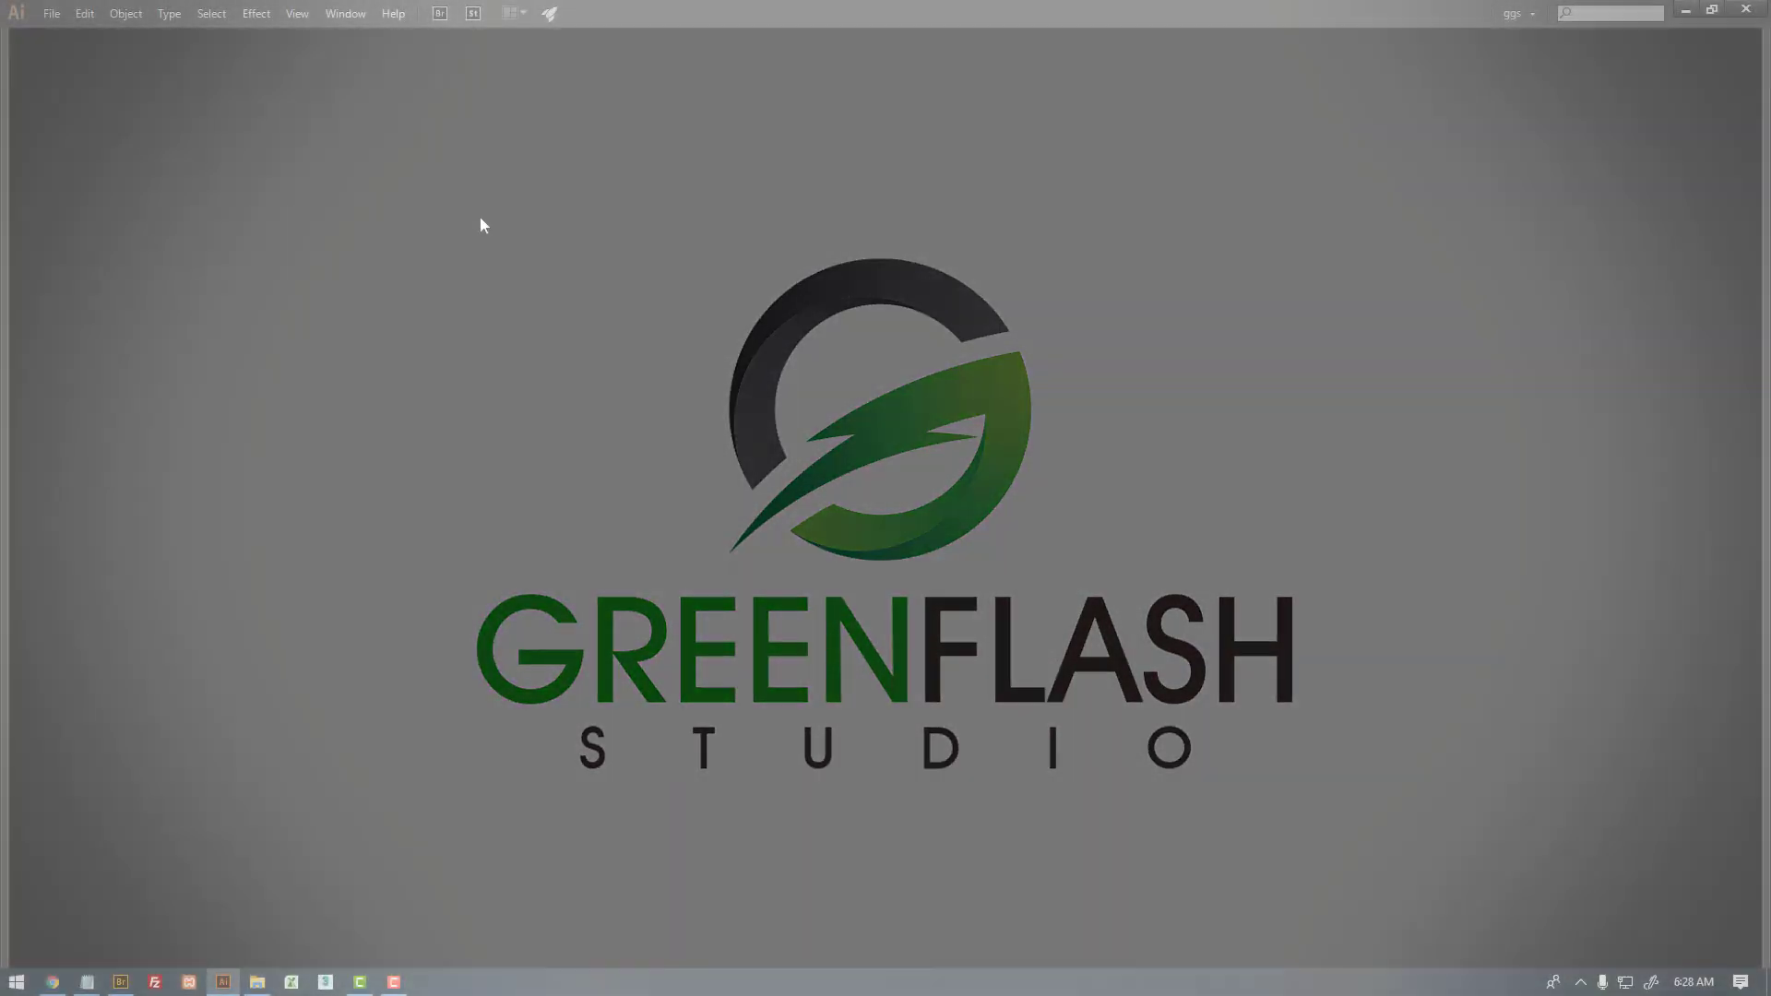
- Create a new document named Star Logo with 5 artboards of 2000 × 2000 px, in pixels
{"action": "left_click", "coordinate": [54, 14]}
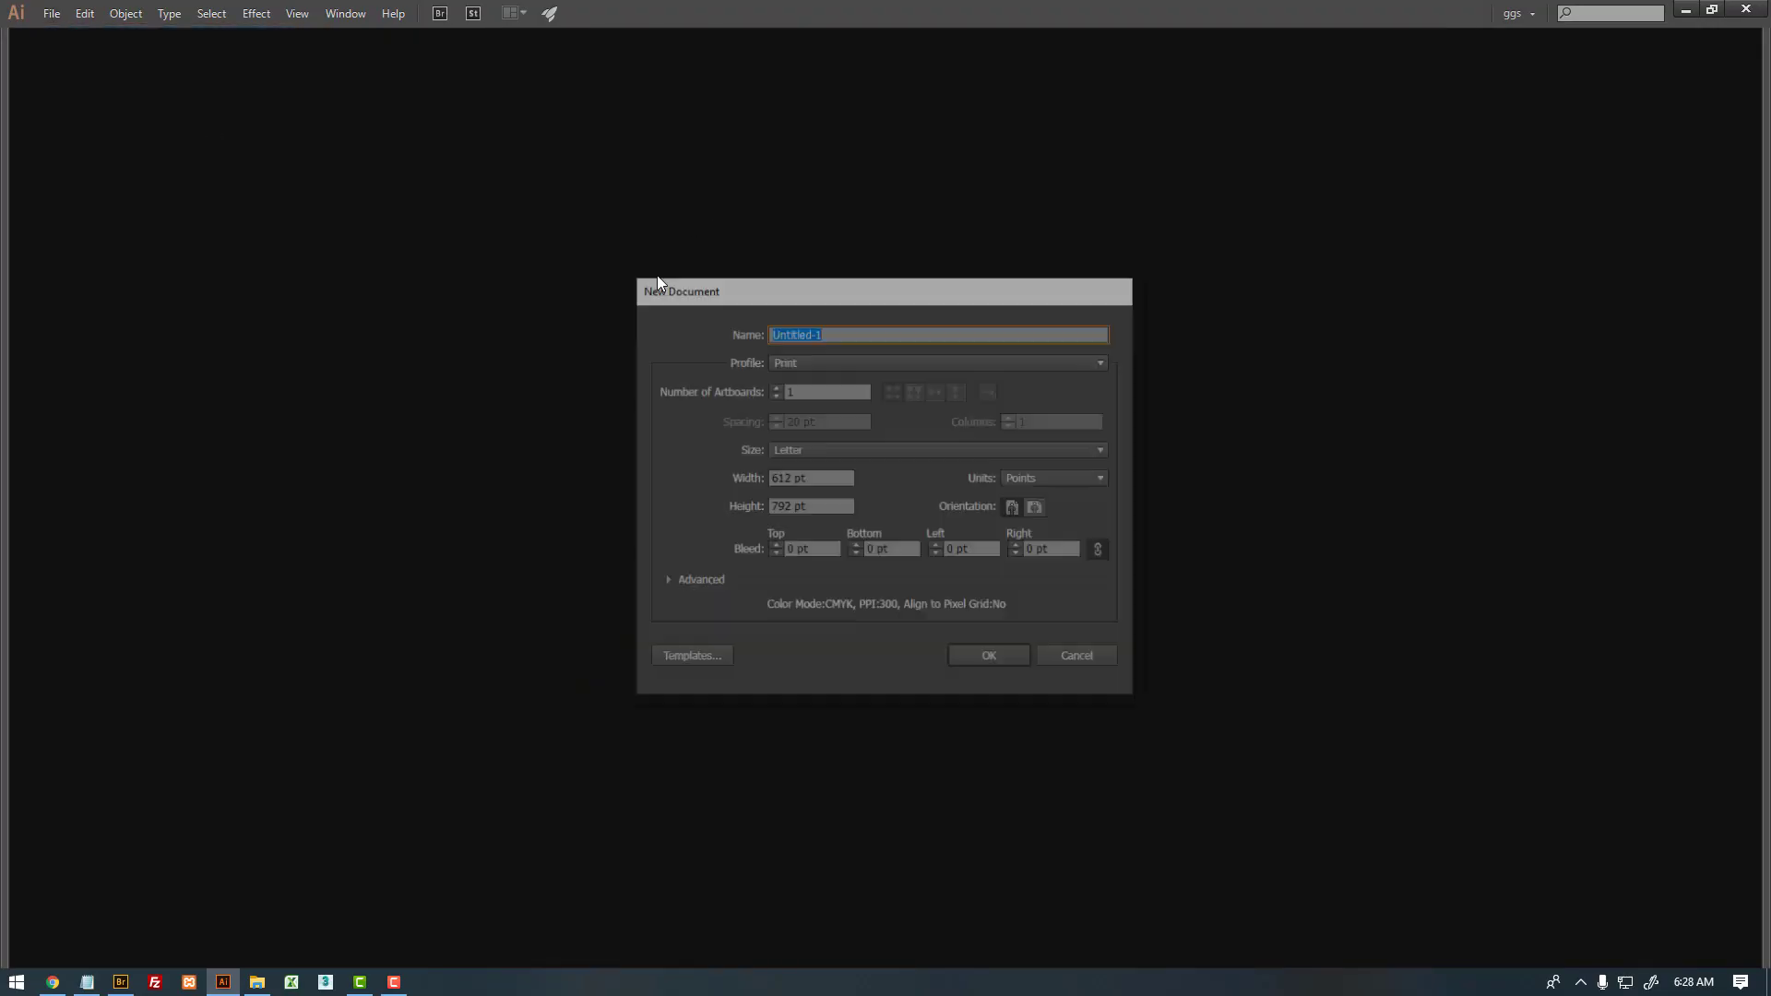
{"action": "double_click", "coordinate": [816, 390]}
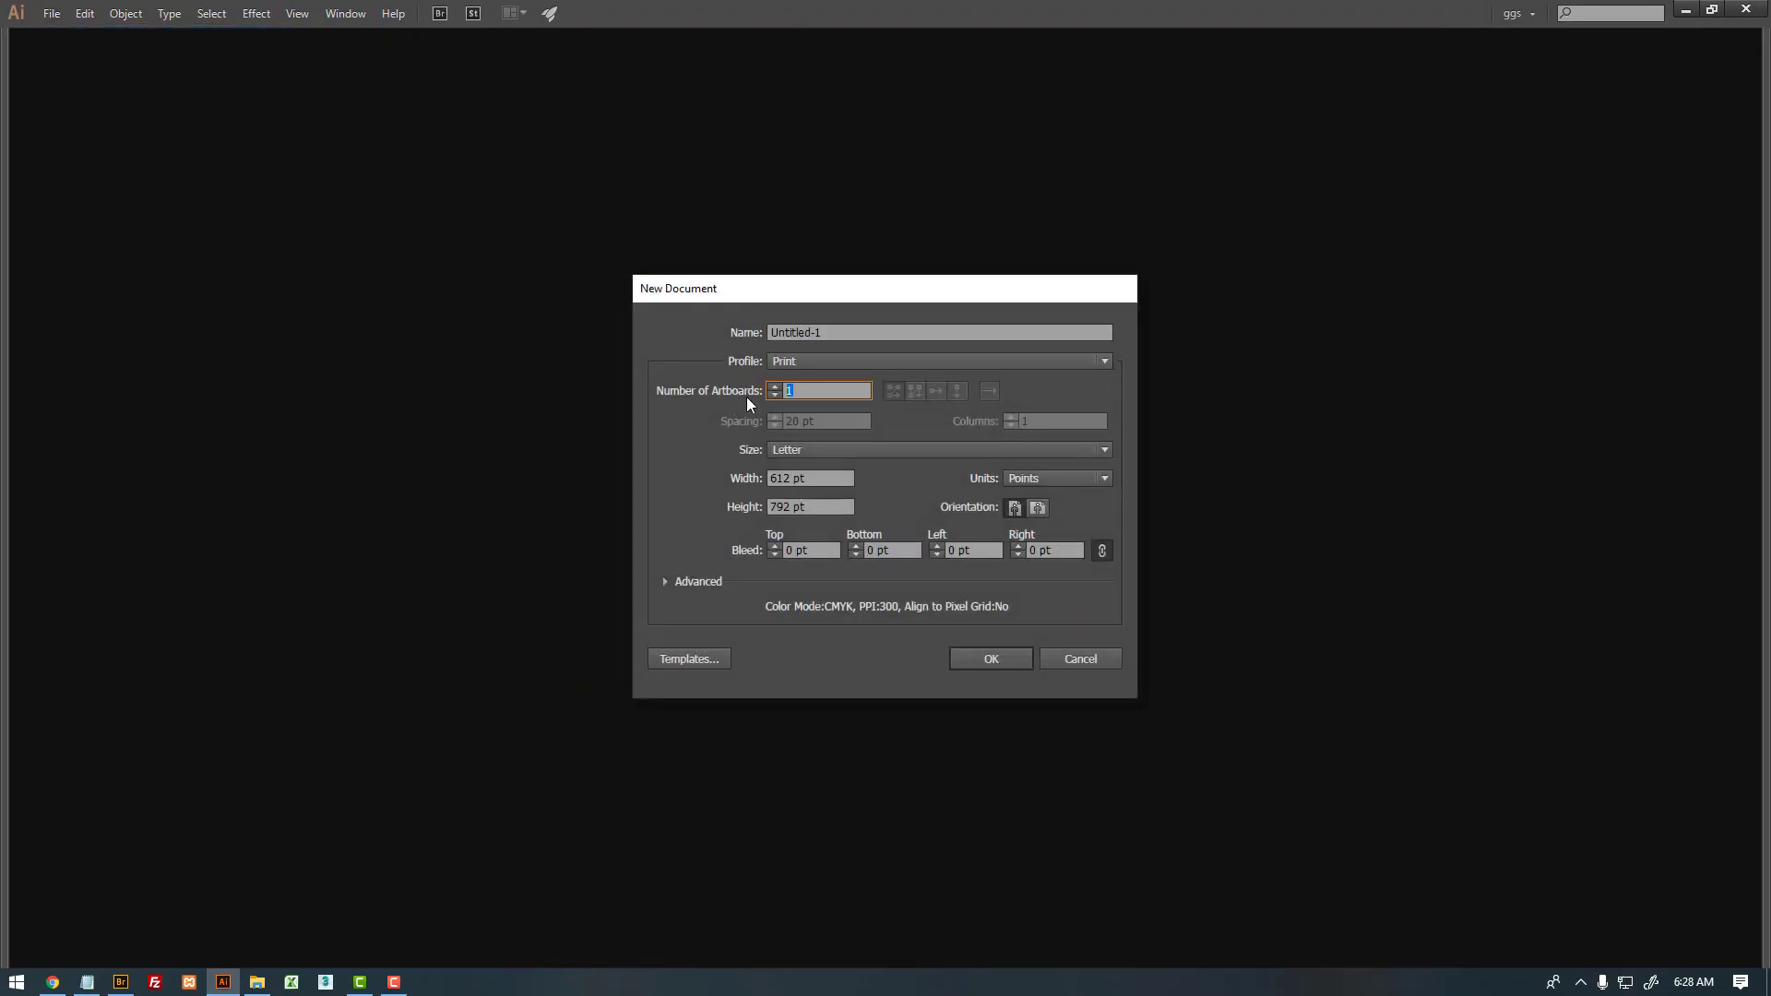
{"action": "type", "text": "5"}
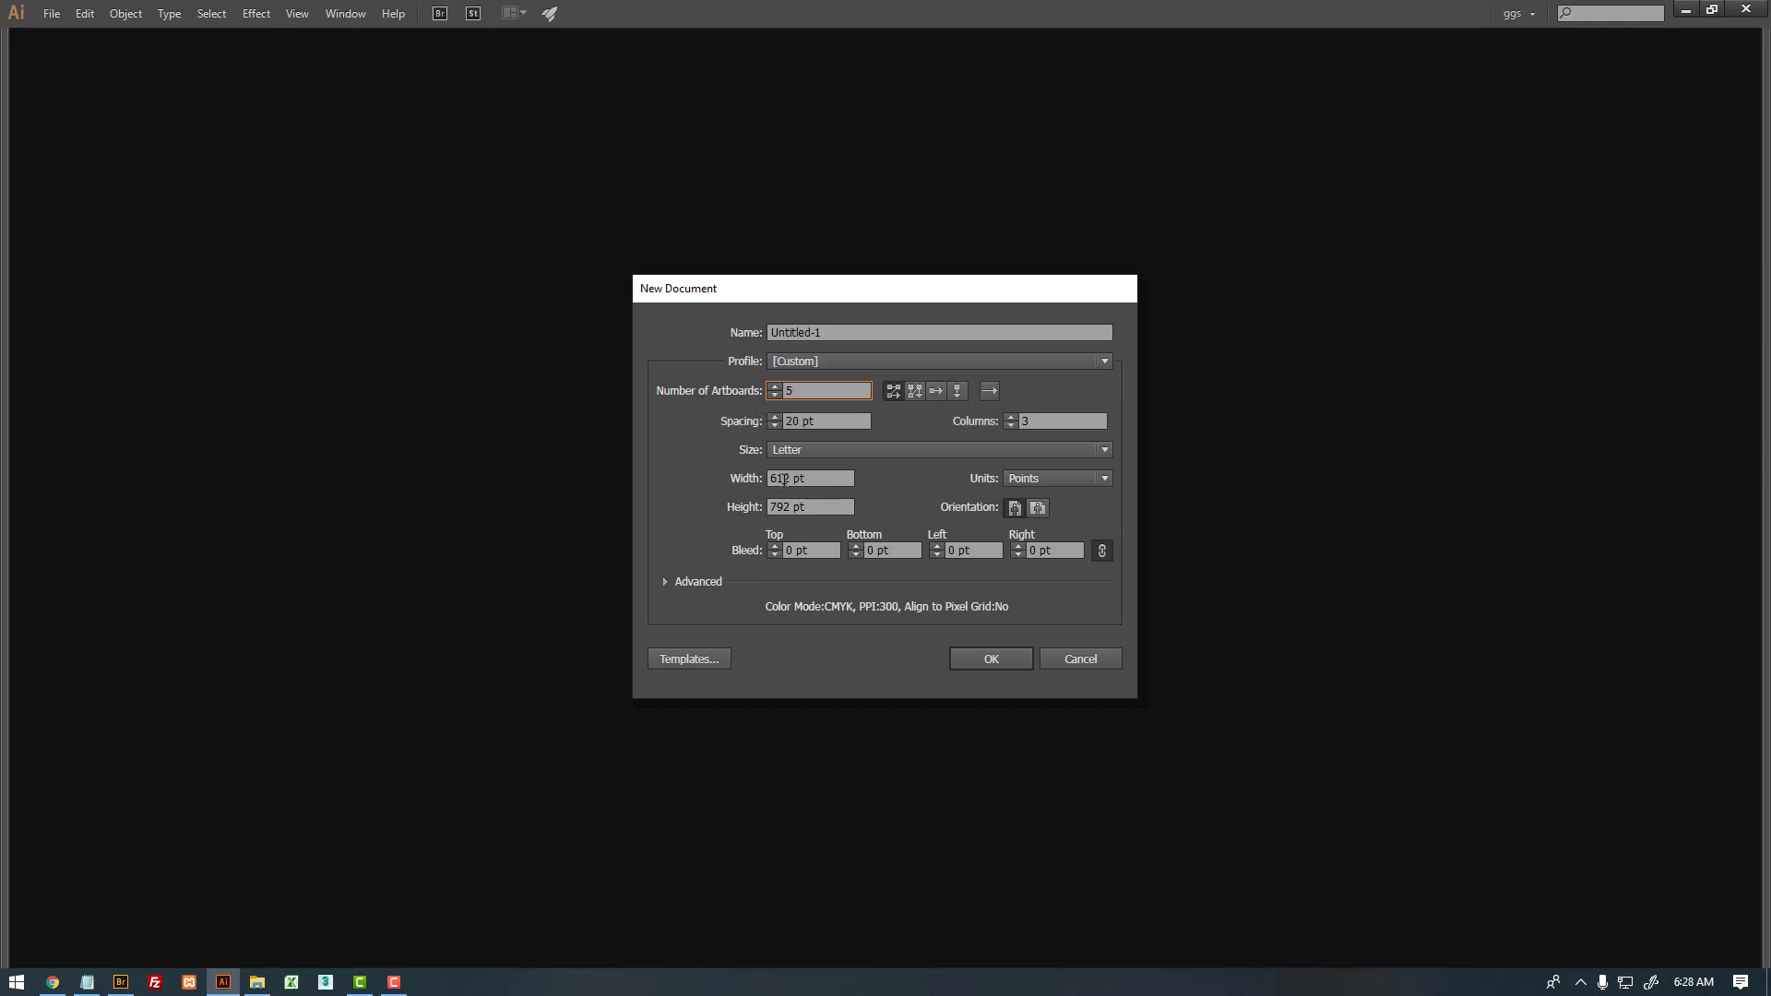
{"action": "left_click", "coordinate": [1054, 473]}
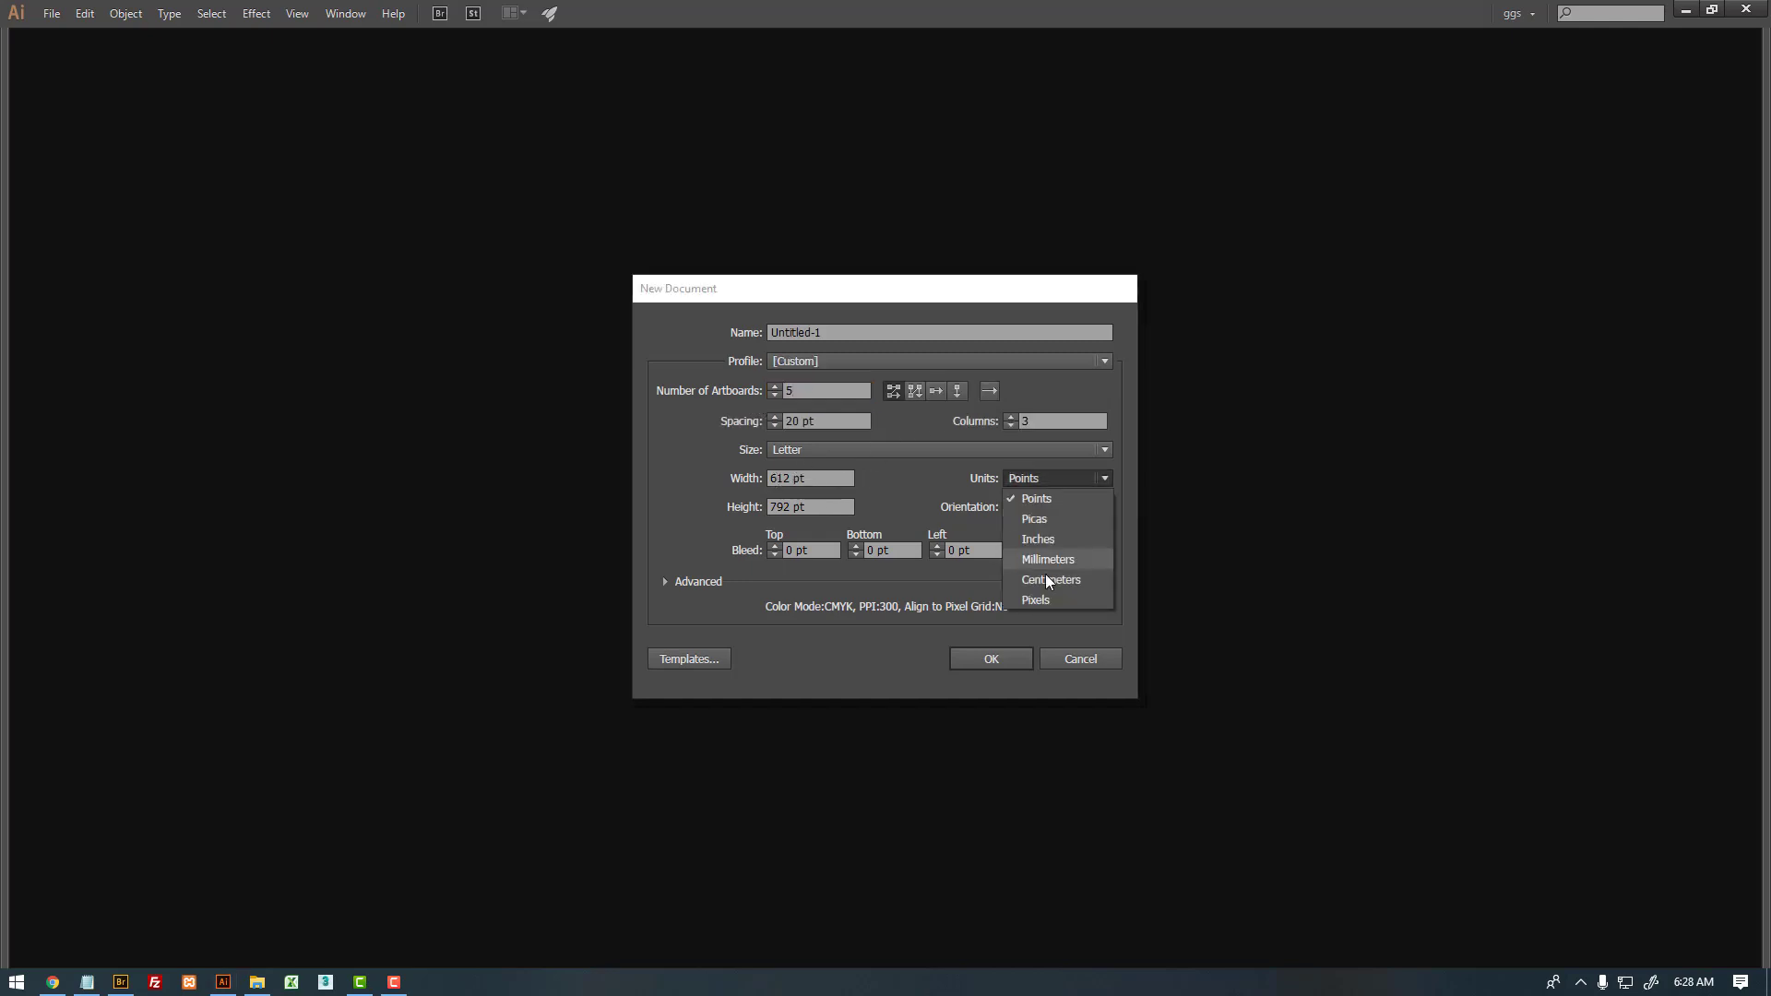
{"action": "left_click", "coordinate": [1042, 597]}
{"action": "double_click", "coordinate": [799, 480]}
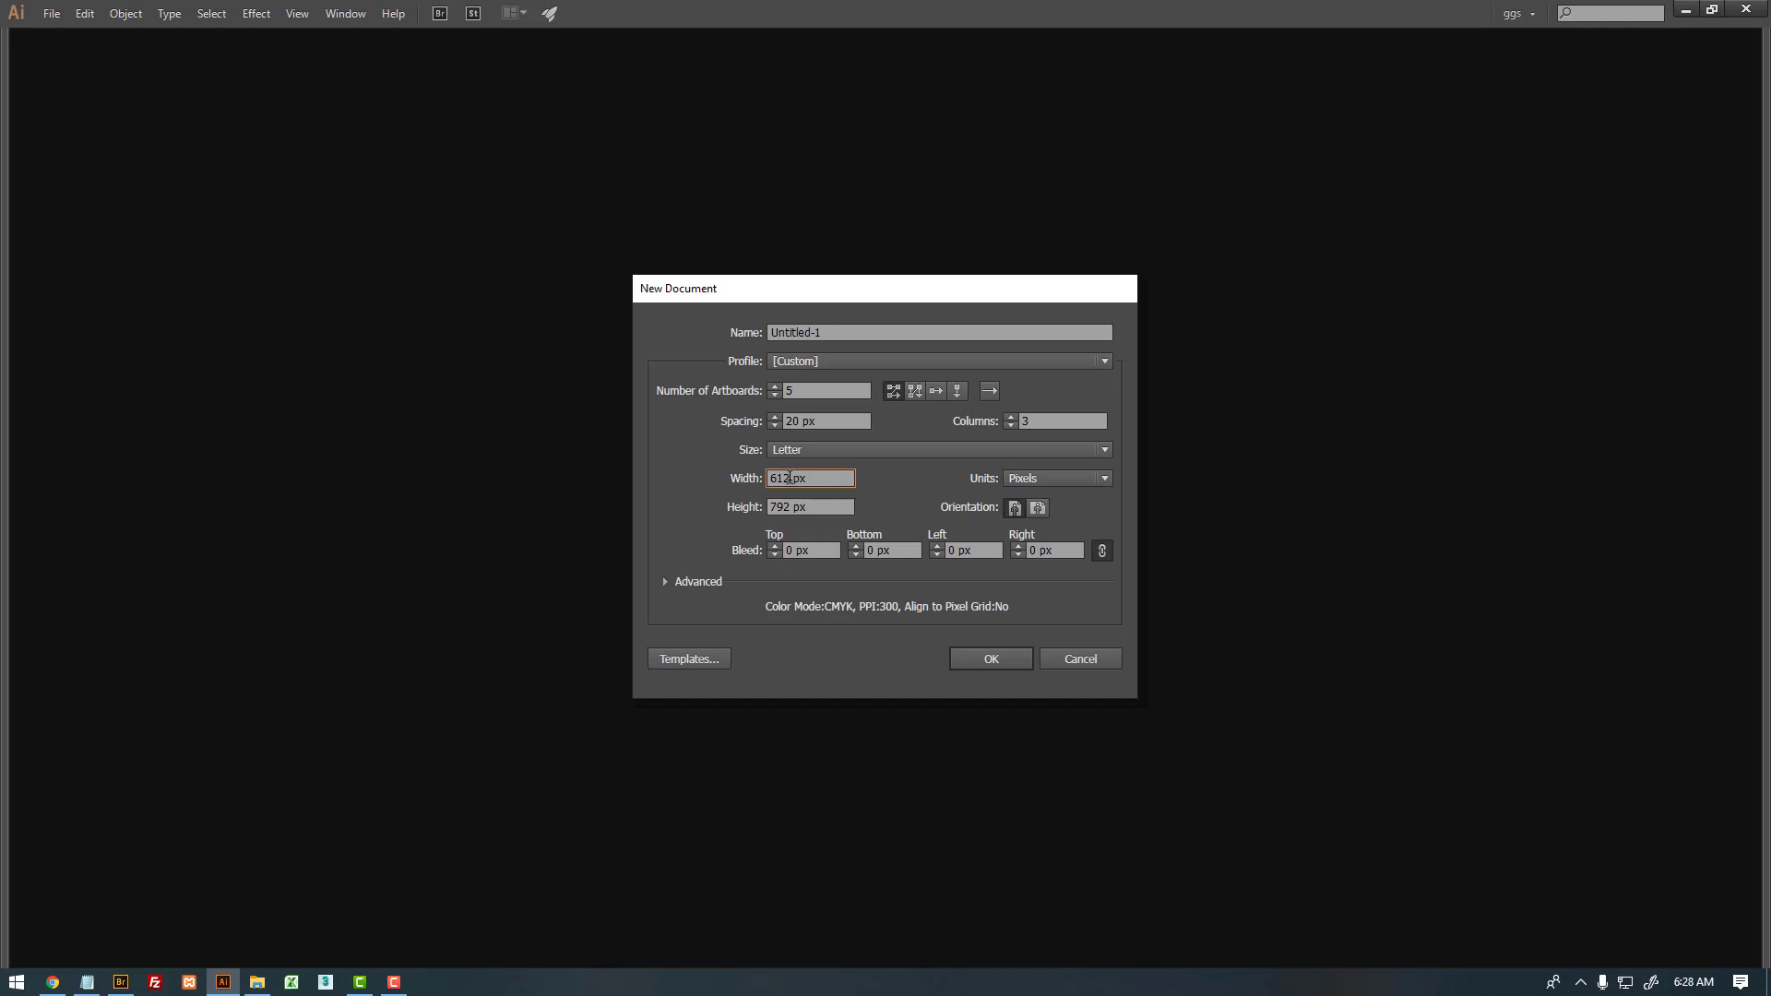
{"action": "type", "text": "2000"}
{"action": "key", "text": "Tab"}
{"action": "type", "text": "2000"}
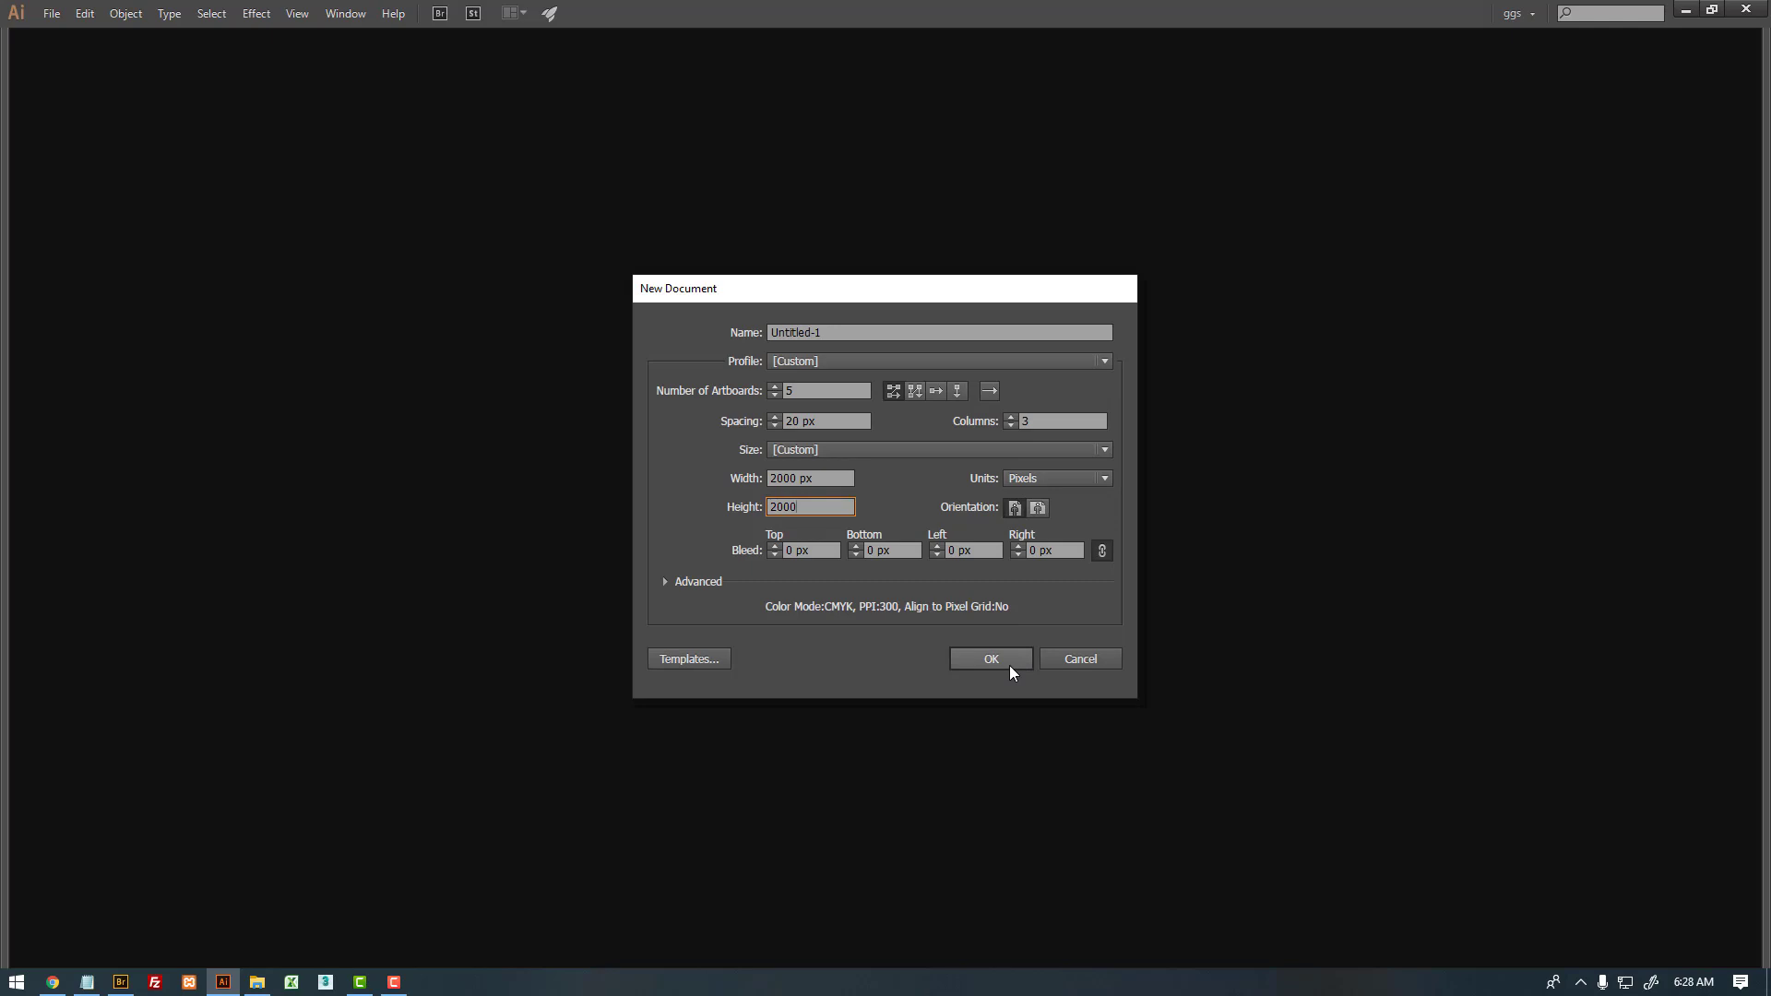
{"action": "left_click", "coordinate": [852, 330]}
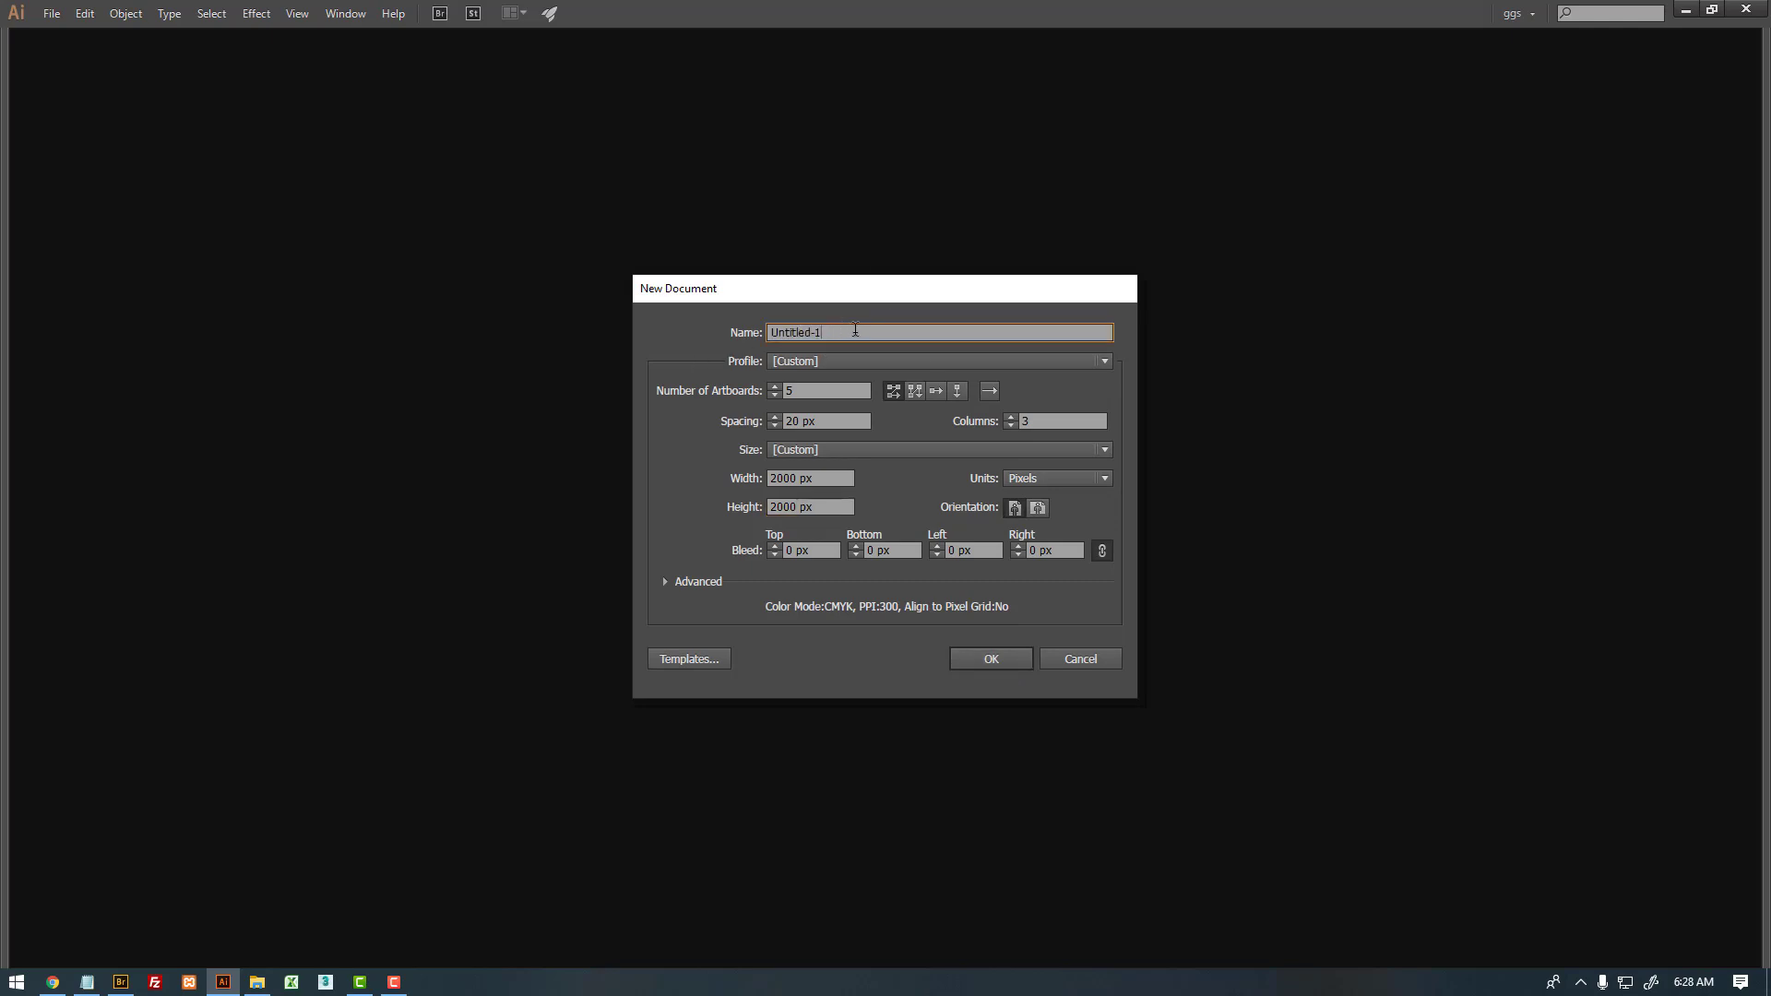
{"action": "type", "text": "Star Logo"}
- Draw a star on the first artboard and fill it solid black
{"action": "left_click", "coordinate": [989, 662]}
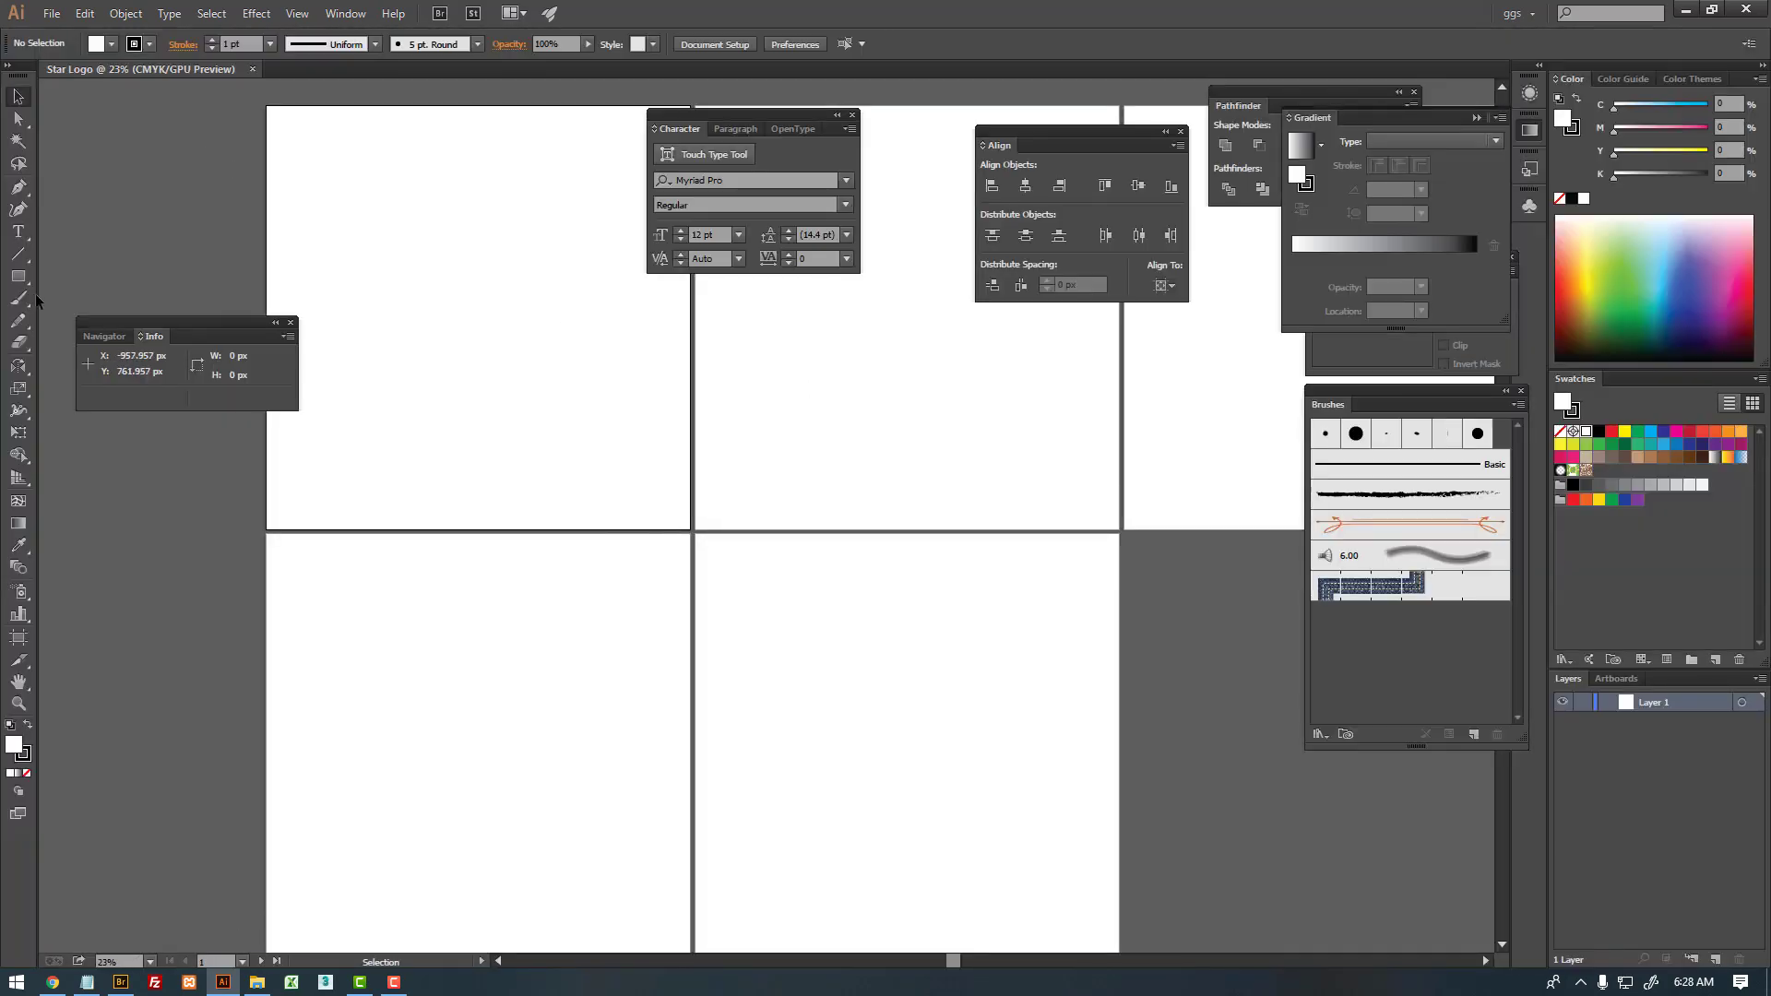
{"action": "left_click_drag", "start_coordinate": [18, 276], "coordinate": [74, 367]}
{"action": "left_click_drag", "start_coordinate": [435, 373], "coordinate": [577, 533]}
{"action": "key", "text": "v"}
{"action": "left_click_drag", "start_coordinate": [513, 316], "coordinate": [613, 388]}
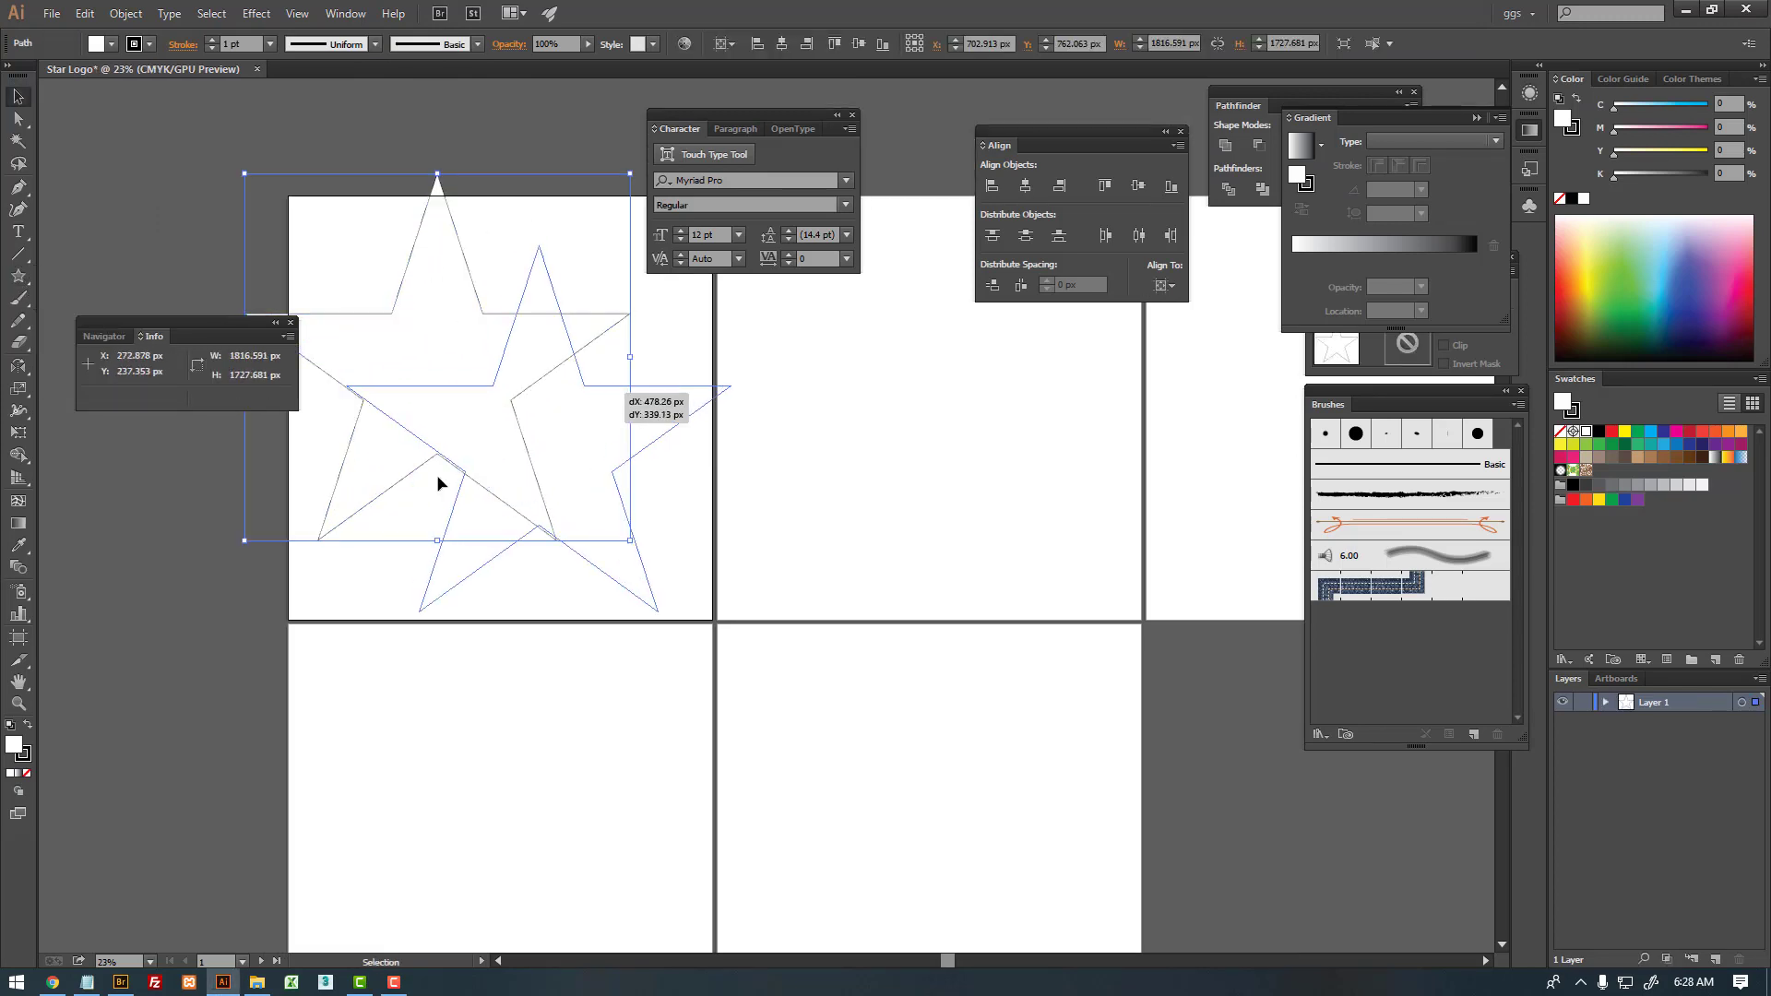
{"action": "left_click", "coordinate": [29, 727]}
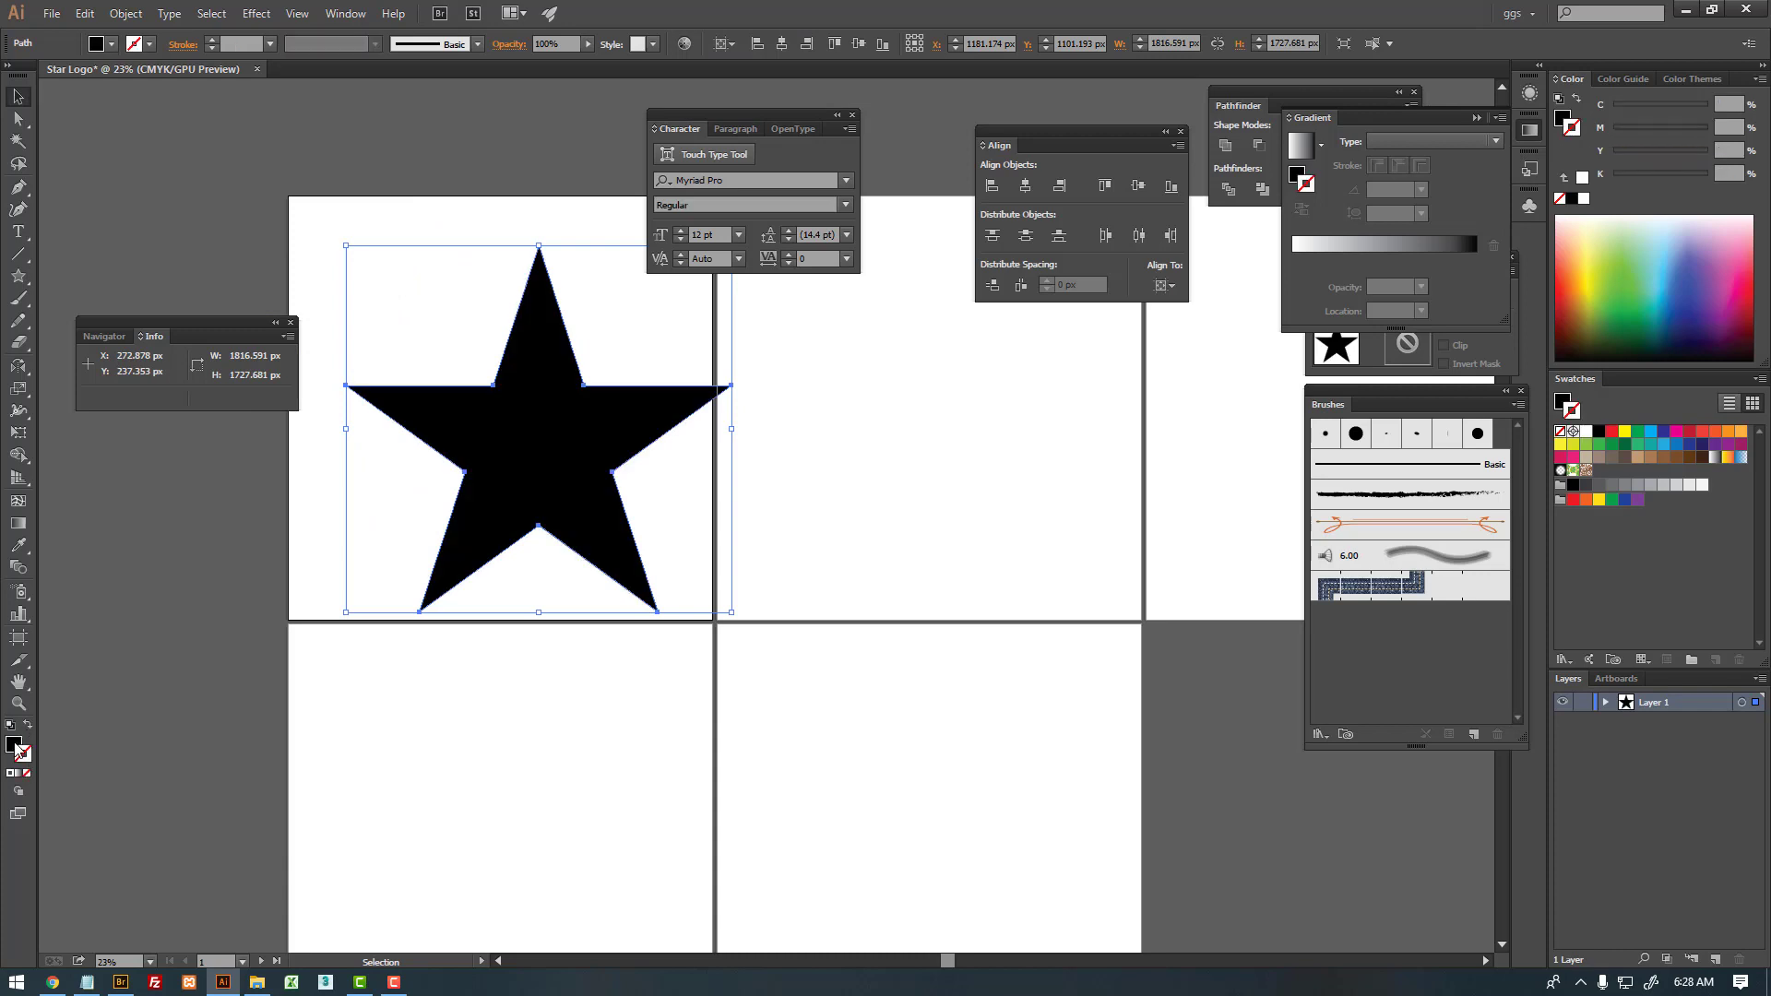
- Shrink the star, move it left, and Alt-drag a copy onto the middle artboard
{"action": "key", "text": "Tab"}
{"action": "left_click_drag", "start_coordinate": [703, 214], "coordinate": [620, 293]}
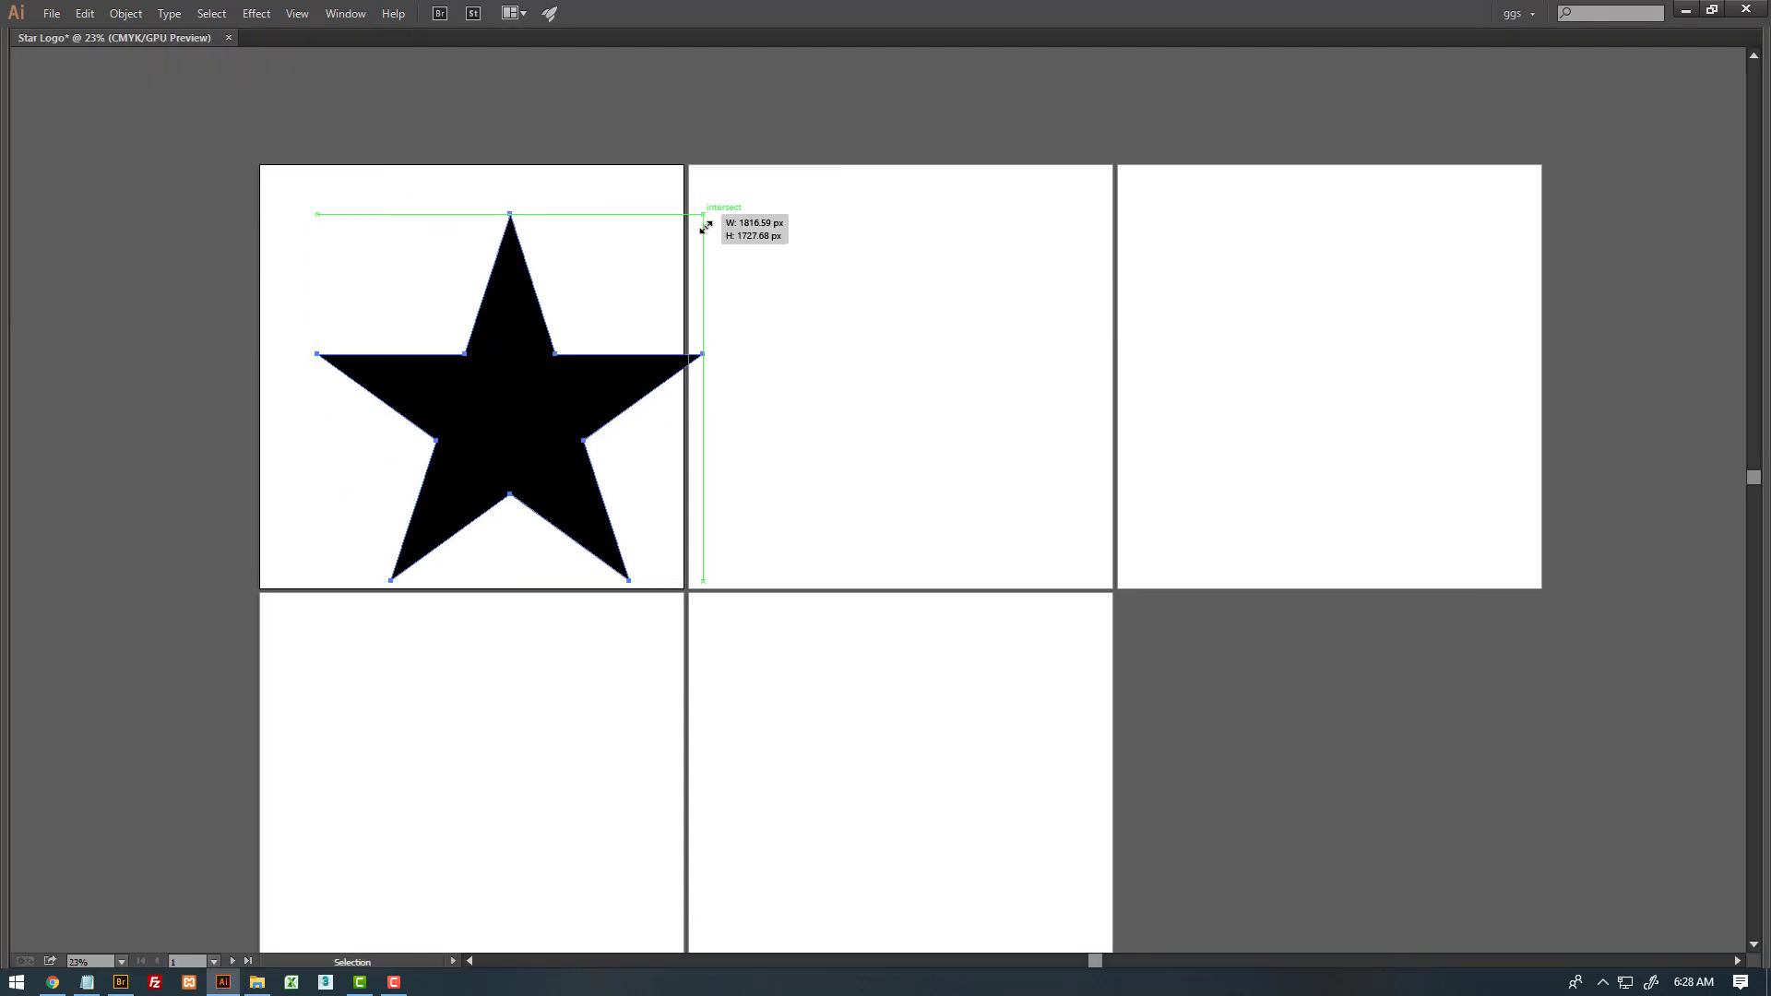
{"action": "key", "text": "shift+Tab"}
{"action": "key", "text": "Tab"}
{"action": "left_click_drag", "start_coordinate": [477, 418], "coordinate": [382, 425]}
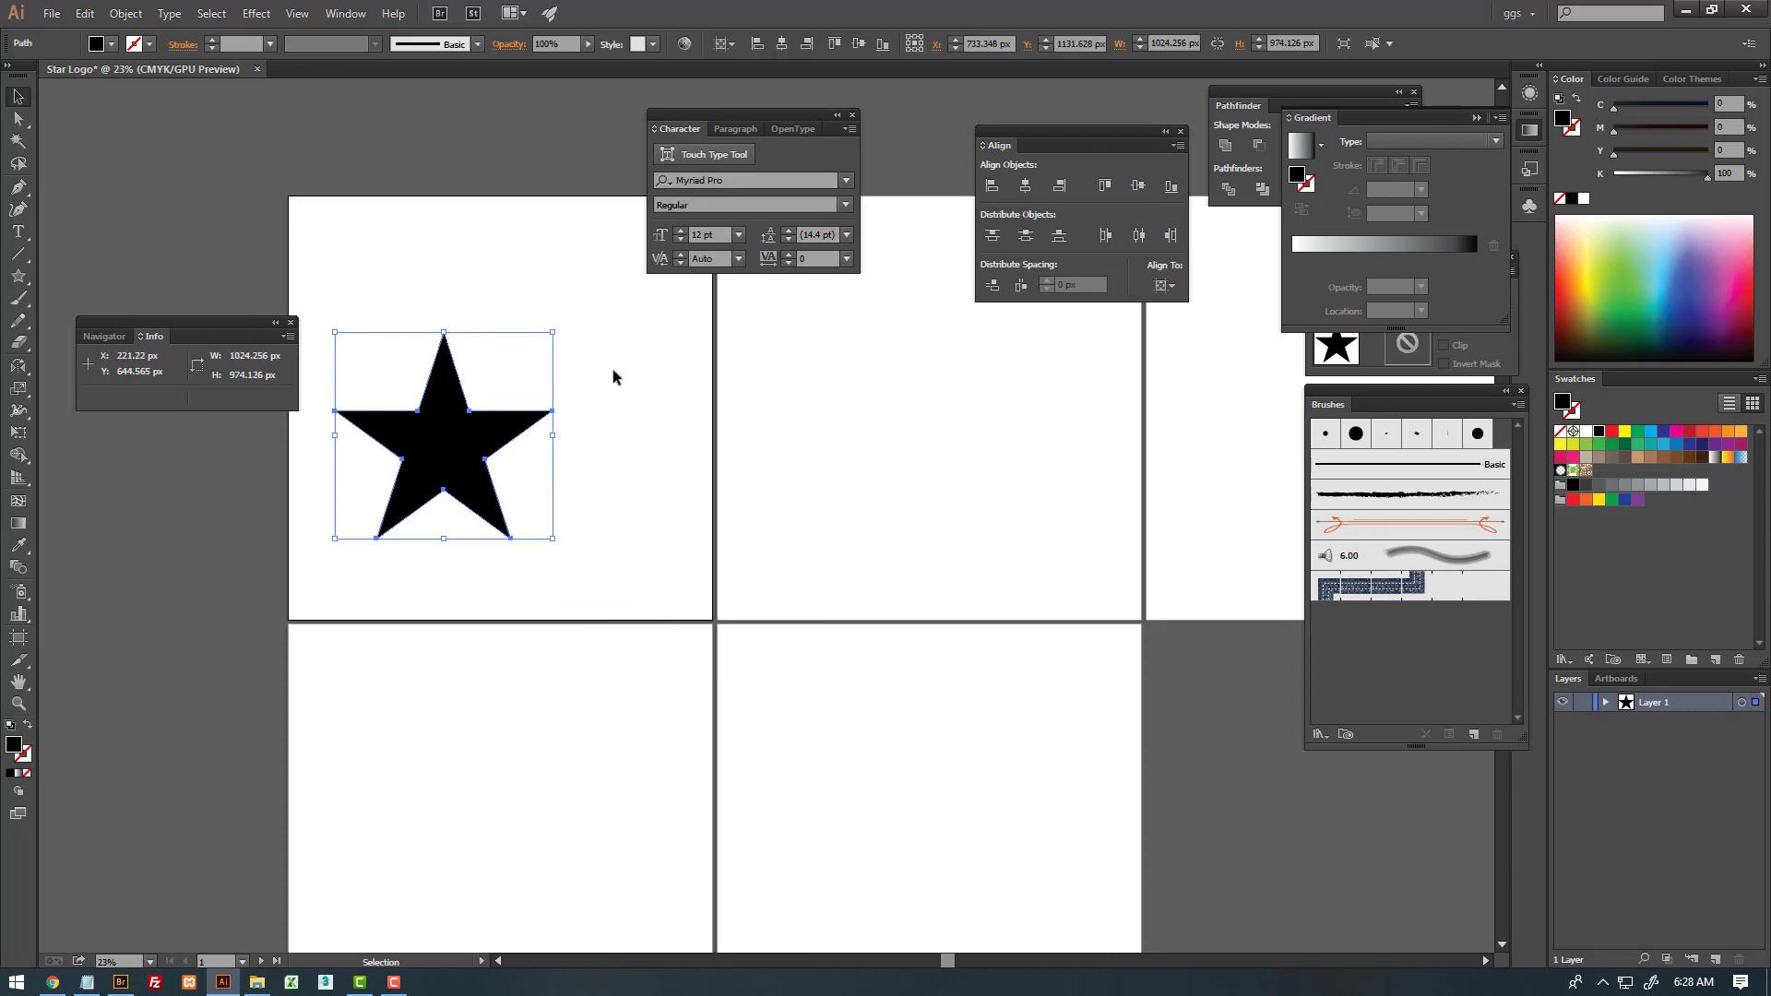
{"action": "left_click", "coordinate": [613, 376]}
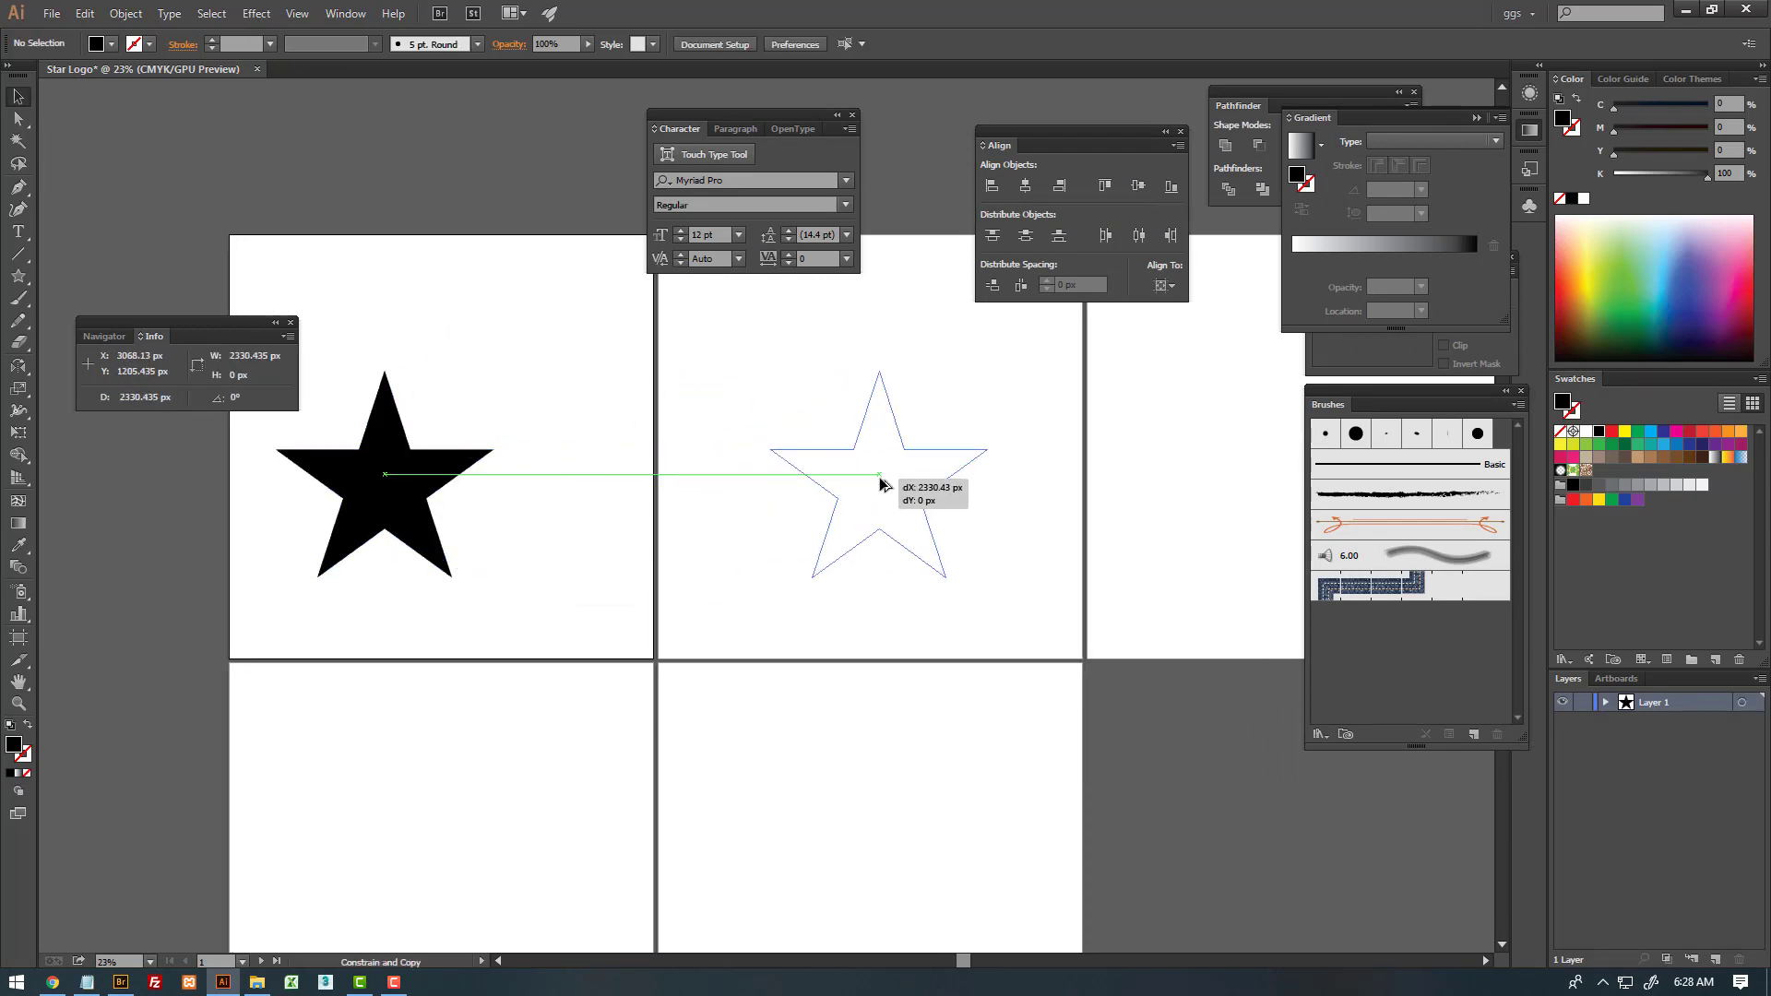
{"action": "left_click_drag", "start_coordinate": [385, 495], "coordinate": [881, 496]}
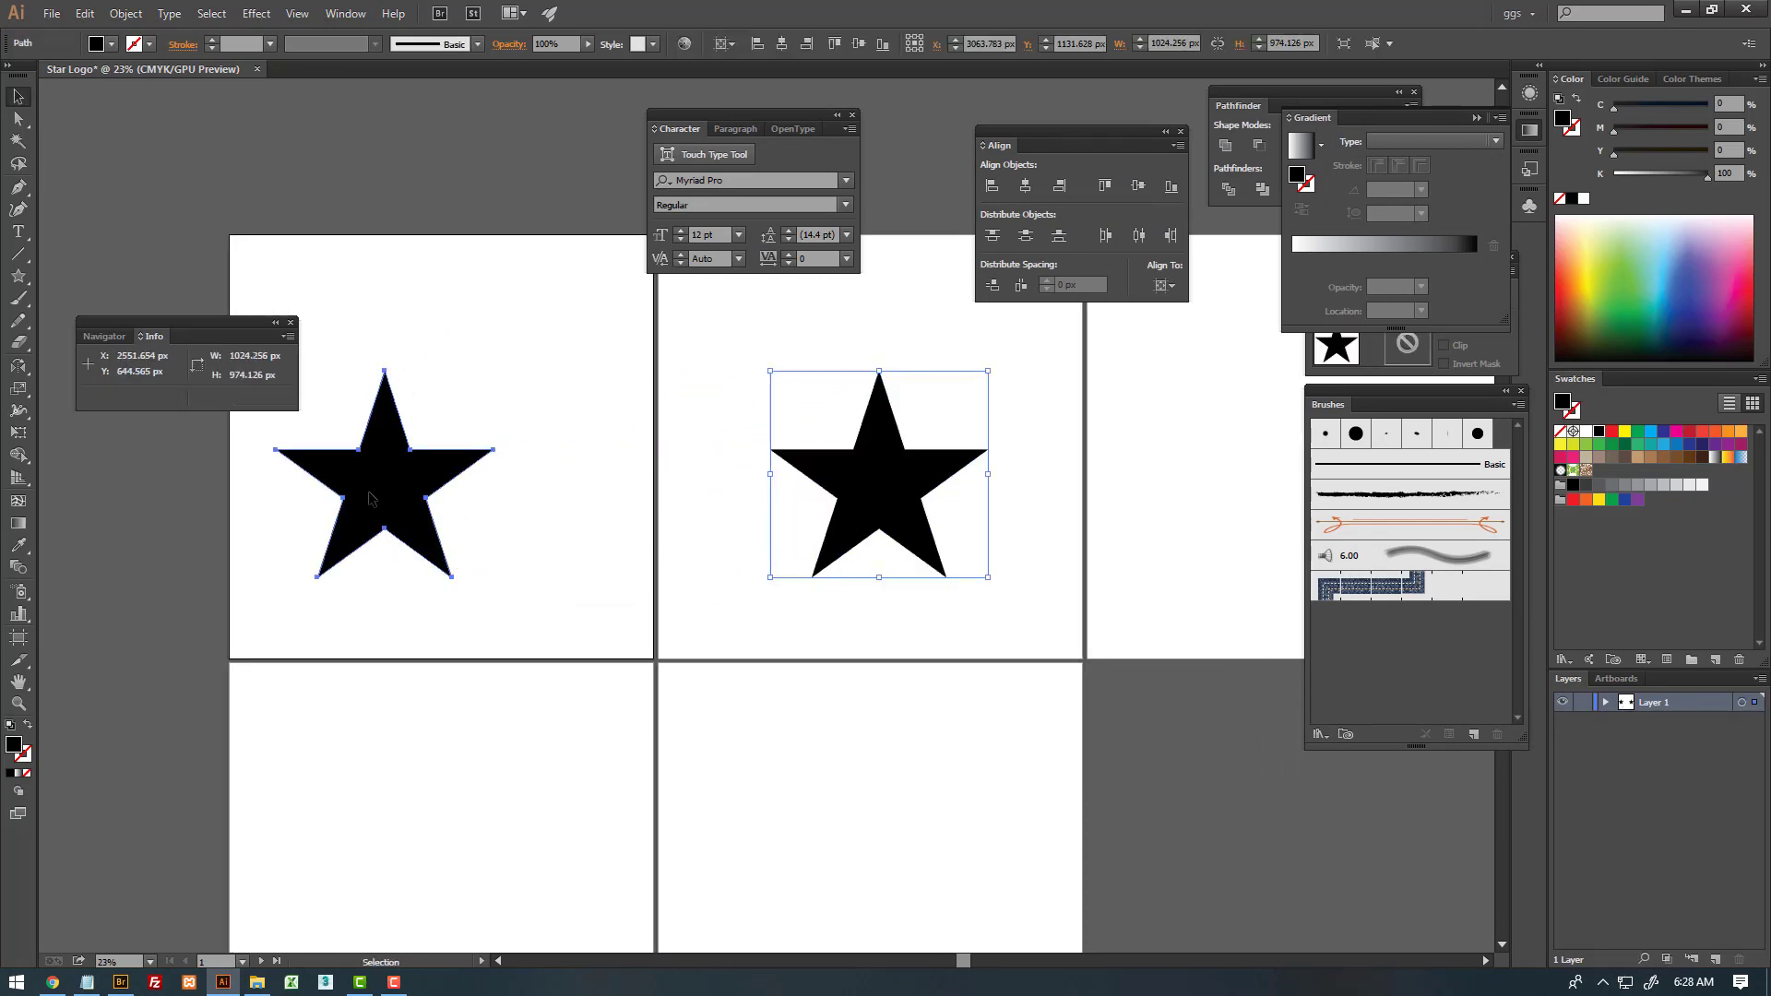
- Apply 3D Rotate (30°, -35°, -10°, perspective 76°) to the first star and shift it up-right
{"action": "left_click", "coordinate": [265, 21]}
{"action": "mouse_move", "coordinate": [346, 119]}
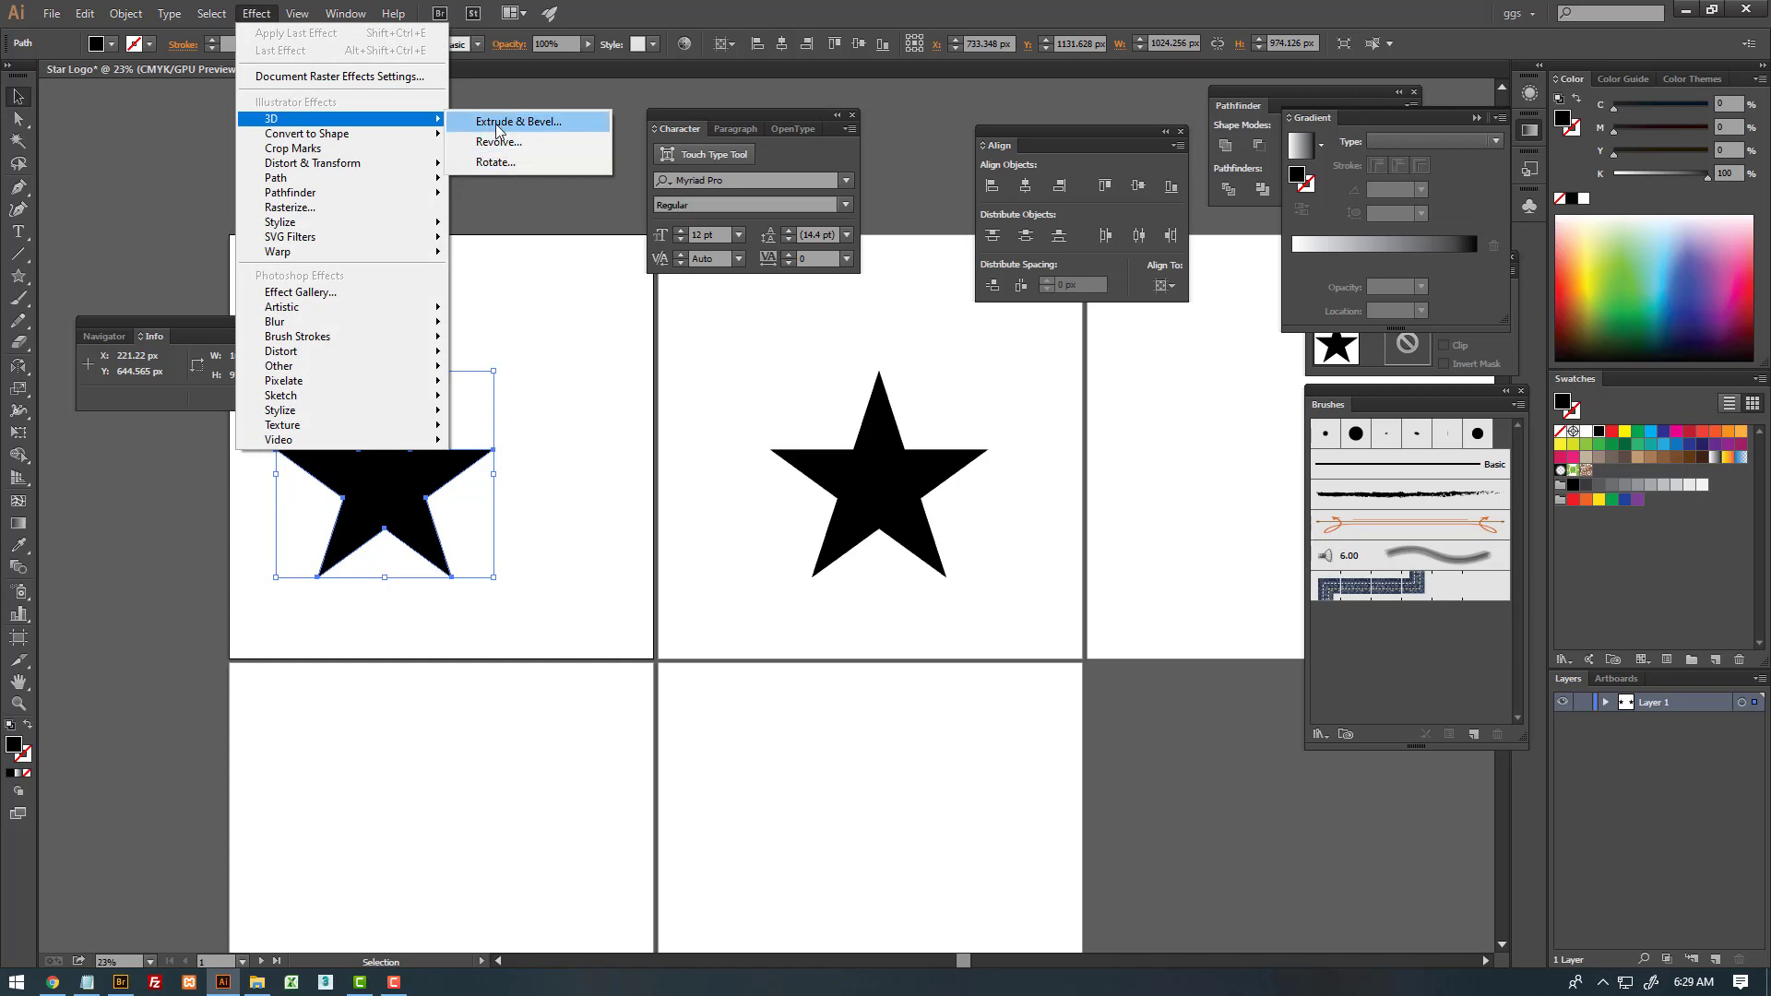
{"action": "left_click", "coordinate": [507, 166]}
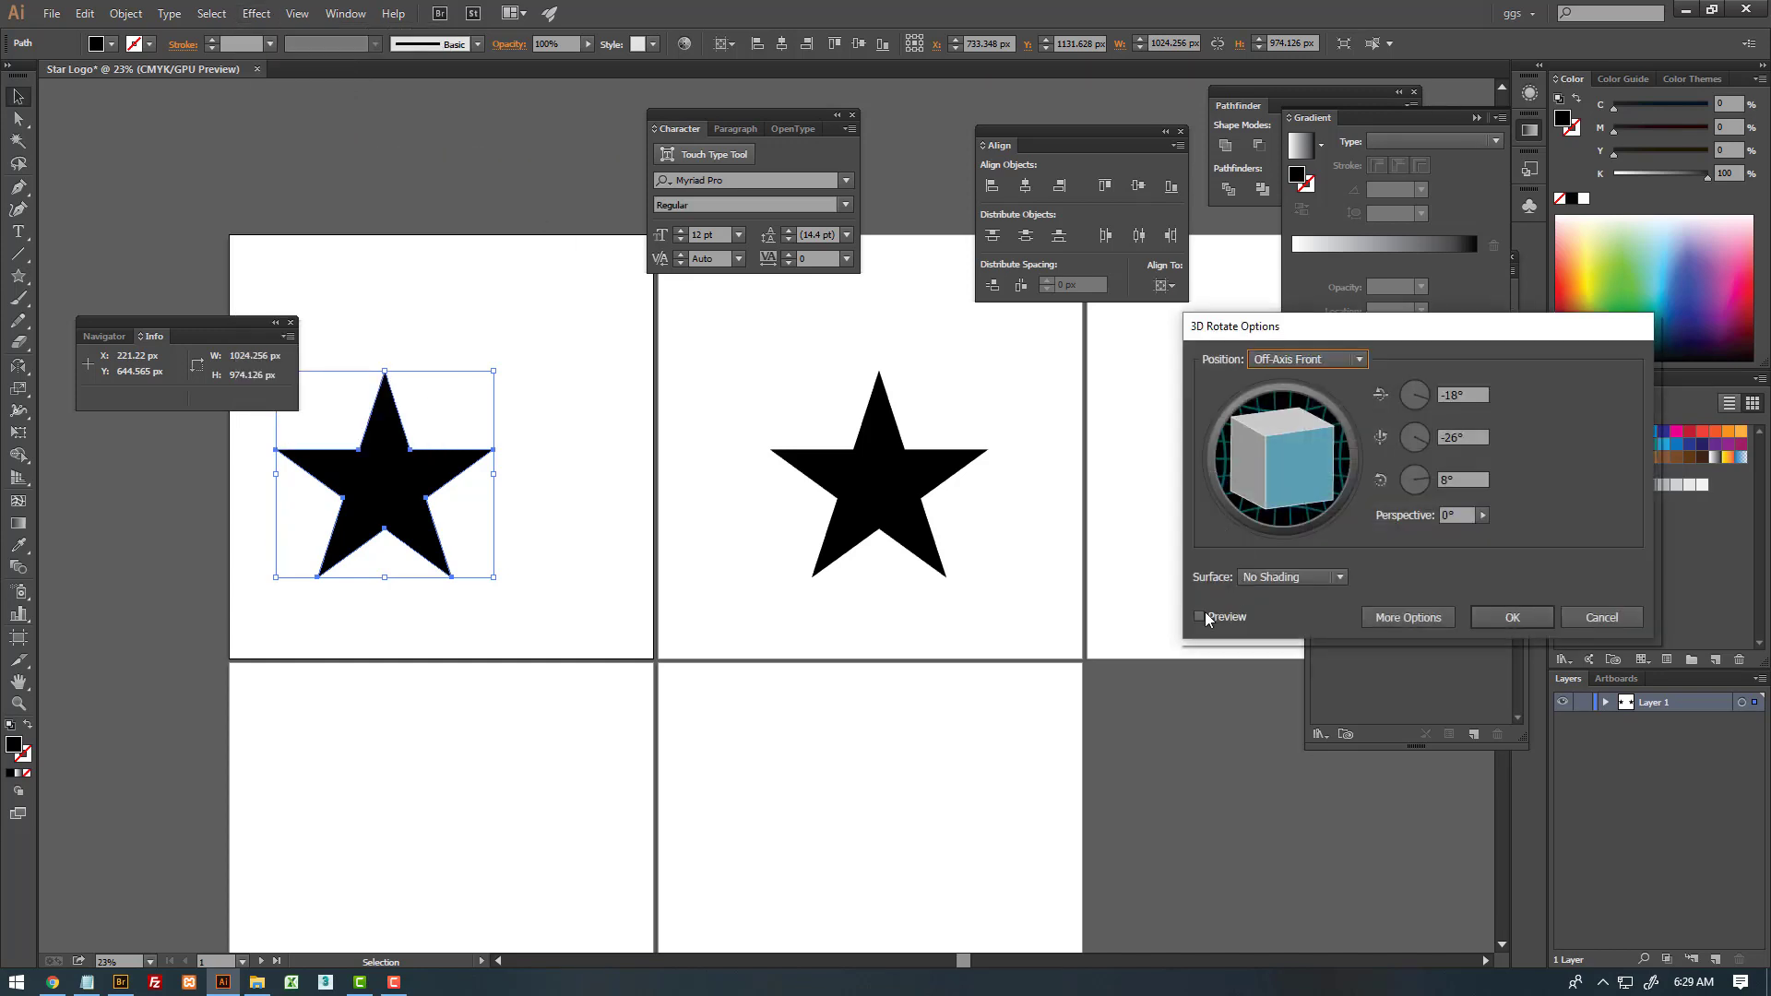
{"action": "left_click", "coordinate": [1201, 614]}
{"action": "left_click", "coordinate": [1482, 515]}
{"action": "left_click_drag", "start_coordinate": [1402, 532], "coordinate": [1433, 531]}
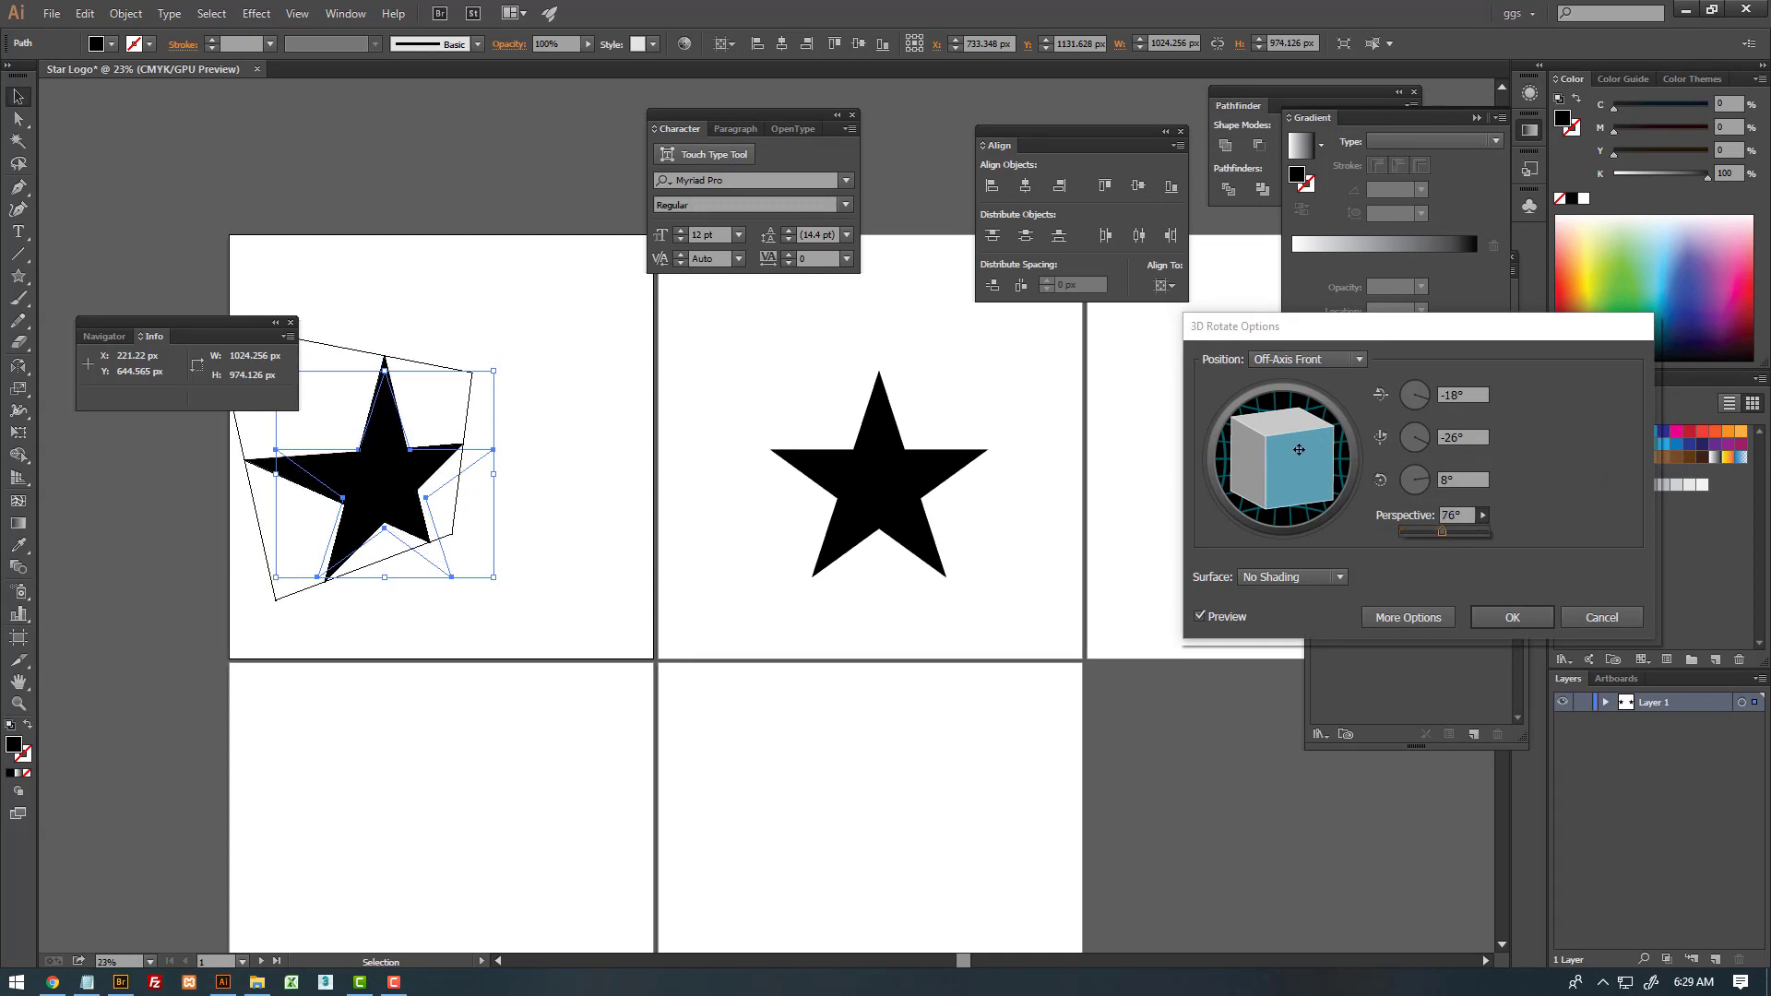
{"action": "mouse_move", "coordinate": [1299, 449]}
{"action": "left_mouse_down"}
{"action": "mouse_move", "coordinate": [1303, 430]}
{"action": "mouse_move", "coordinate": [1276, 429]}
{"action": "mouse_move", "coordinate": [1286, 451]}
{"action": "left_mouse_up"}
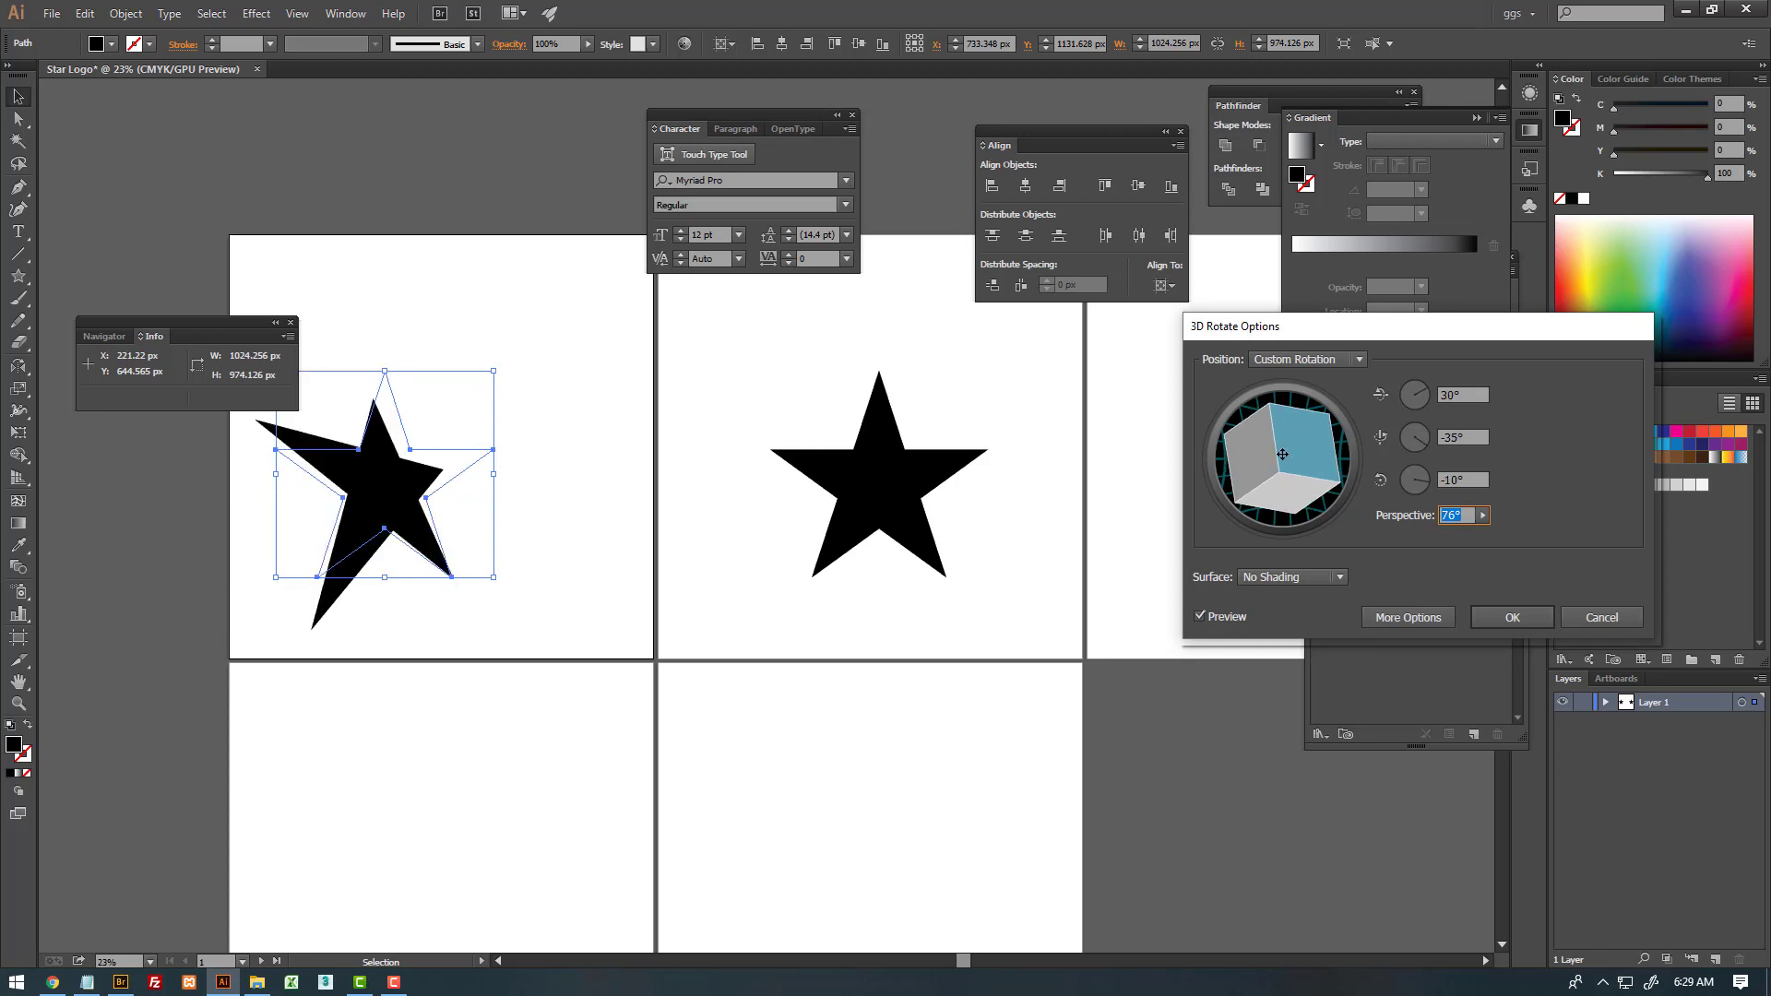
{"action": "left_click", "coordinate": [1512, 616]}
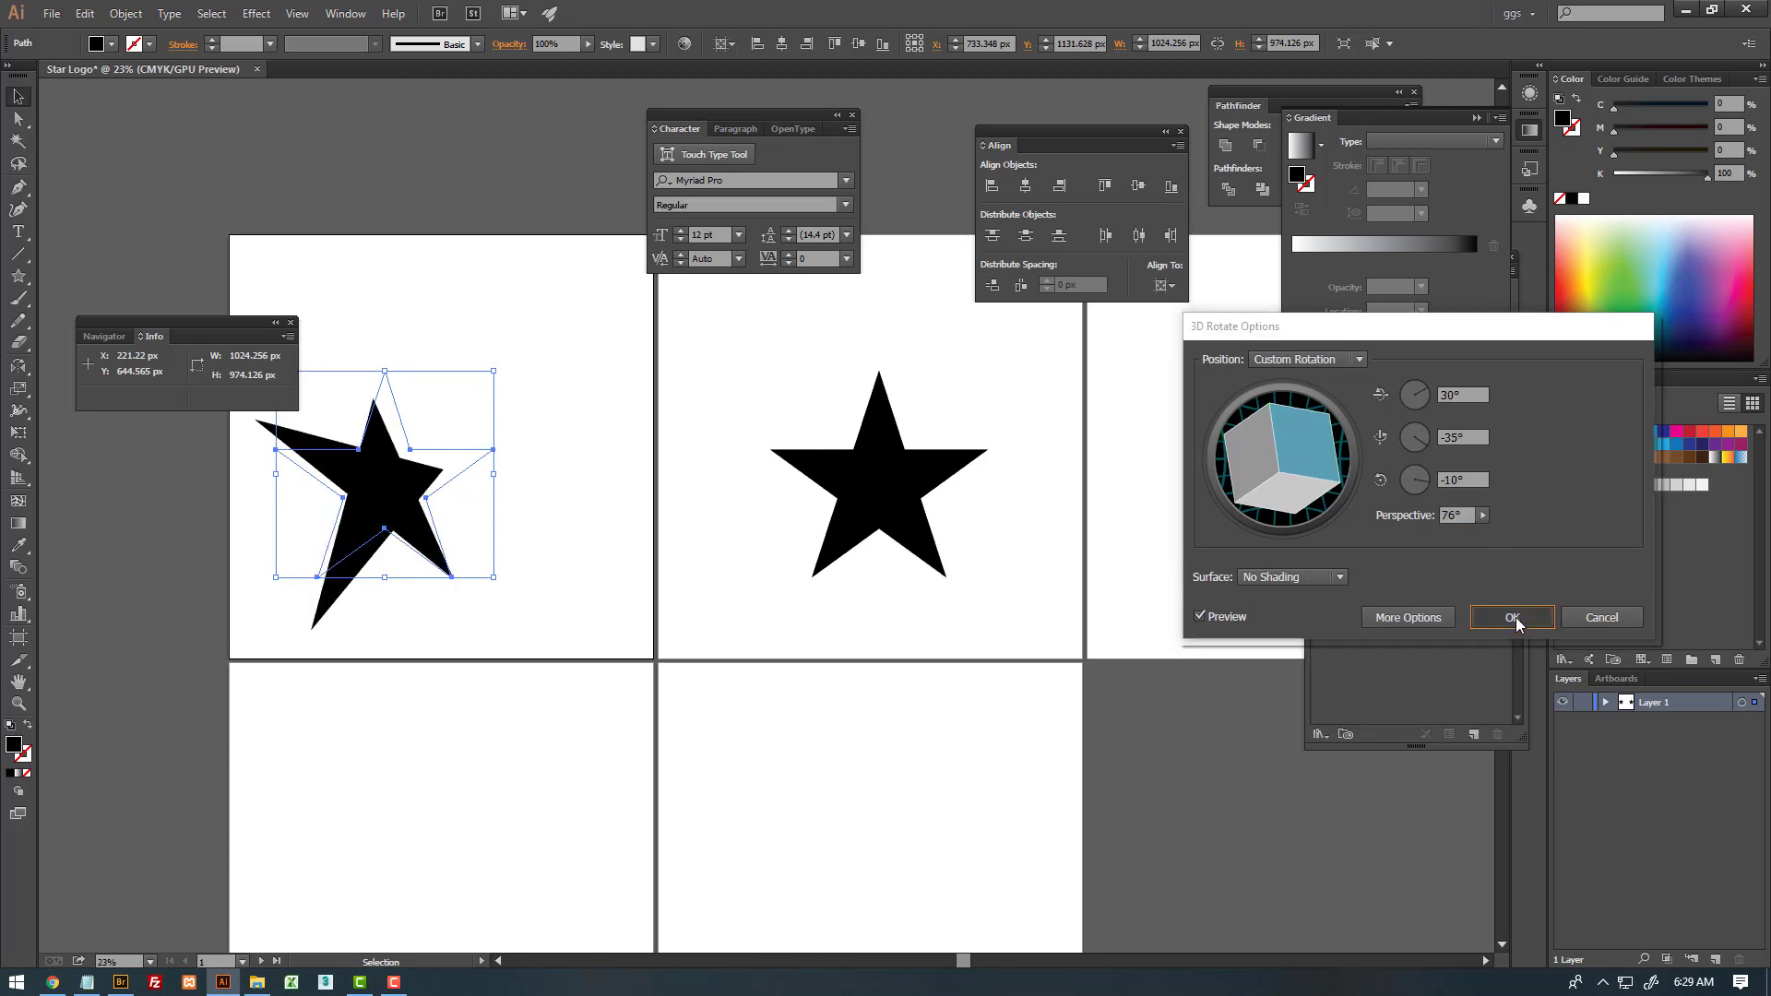
{"action": "left_click", "coordinate": [1012, 546]}
{"action": "left_click_drag", "start_coordinate": [403, 521], "coordinate": [473, 424]}
{"action": "left_click", "coordinate": [896, 475]}
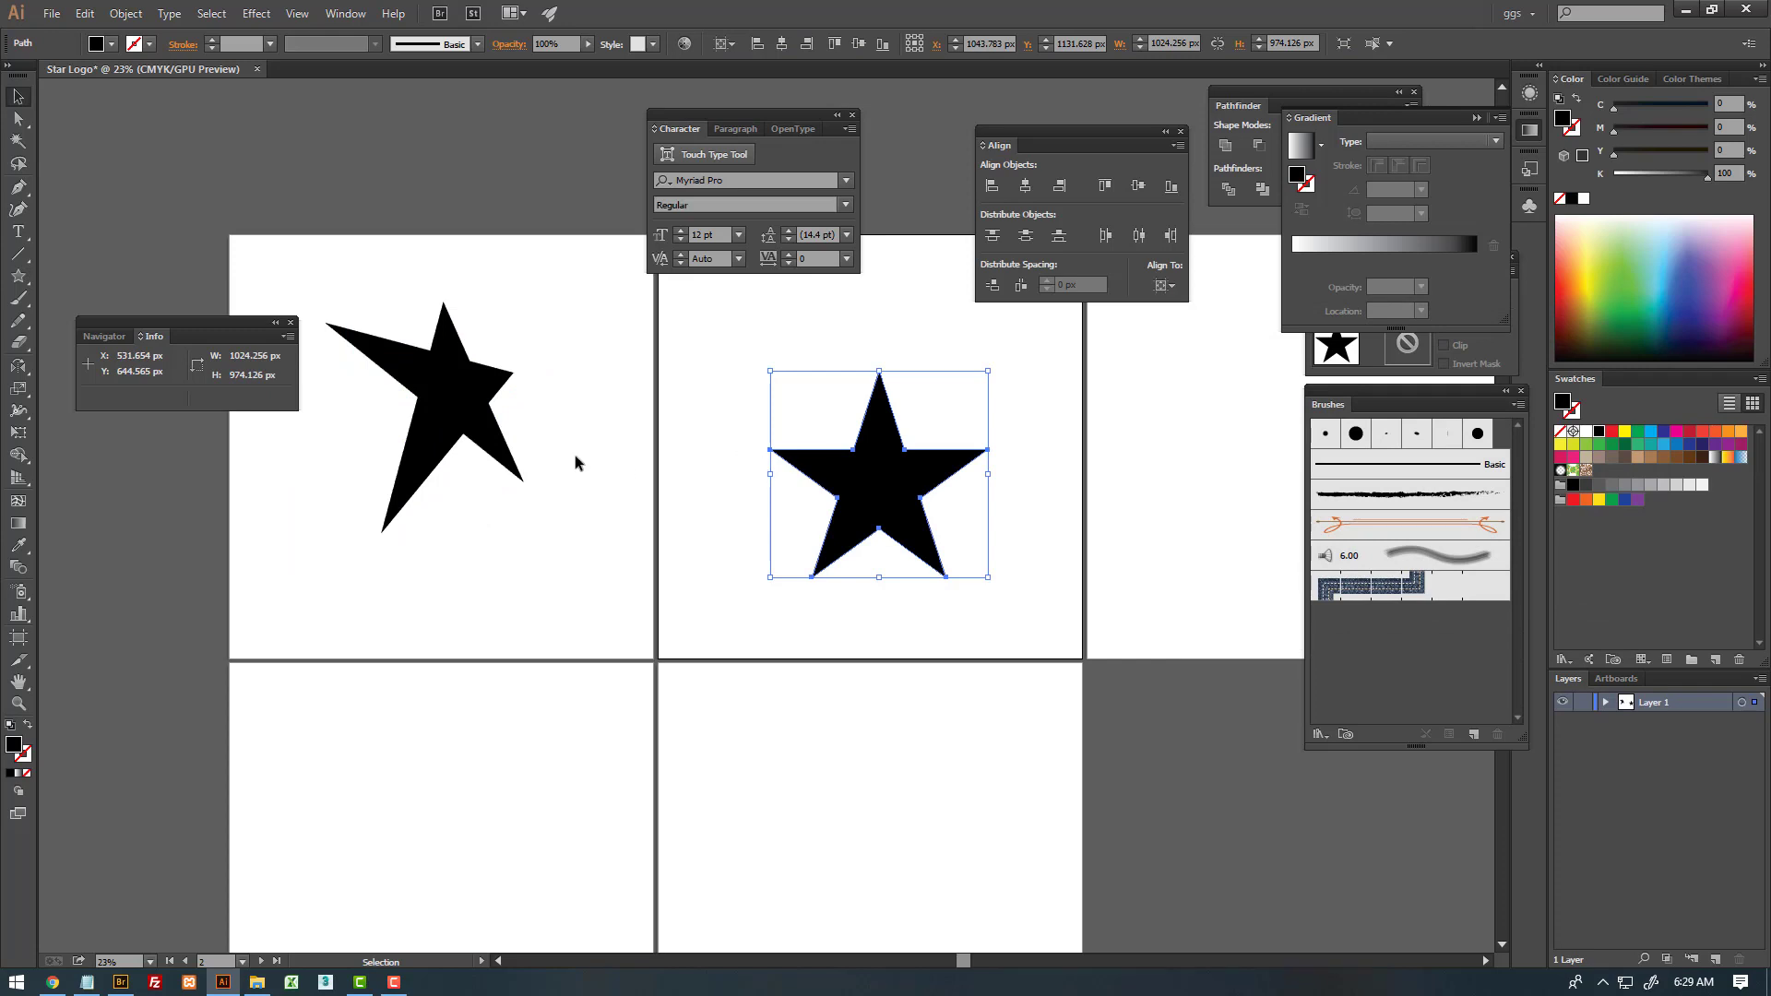
- Replace the plain middle star with a copy of the 3D-rotated first star
{"action": "key", "text": "Delete"}
{"action": "left_click", "coordinate": [434, 415]}
{"action": "mouse_move", "coordinate": [488, 436]}
{"action": "left_mouse_down"}
{"action": "mouse_move", "coordinate": [906, 441]}
{"action": "mouse_move", "coordinate": [847, 487]}
{"action": "left_mouse_up"}
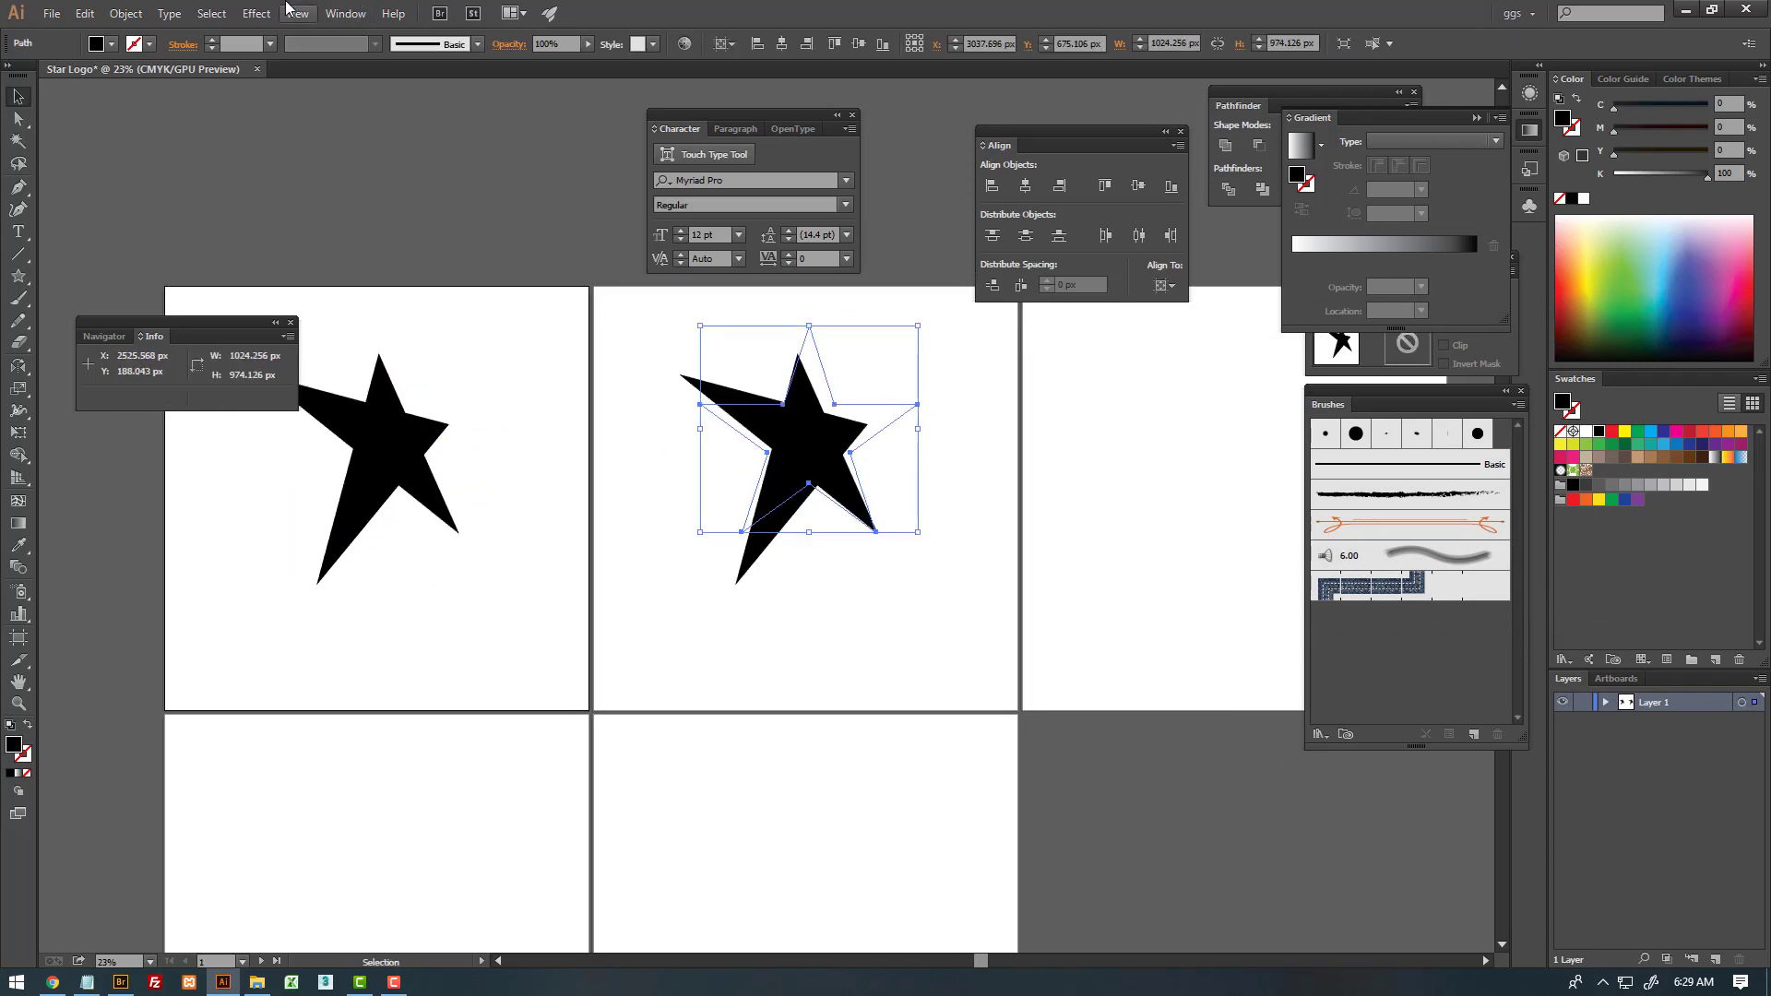
- Retilt the copy's 3D rotation in preview and raise perspective to 109°
{"action": "left_click", "coordinate": [1529, 94]}
{"action": "left_click", "coordinate": [1358, 174]}
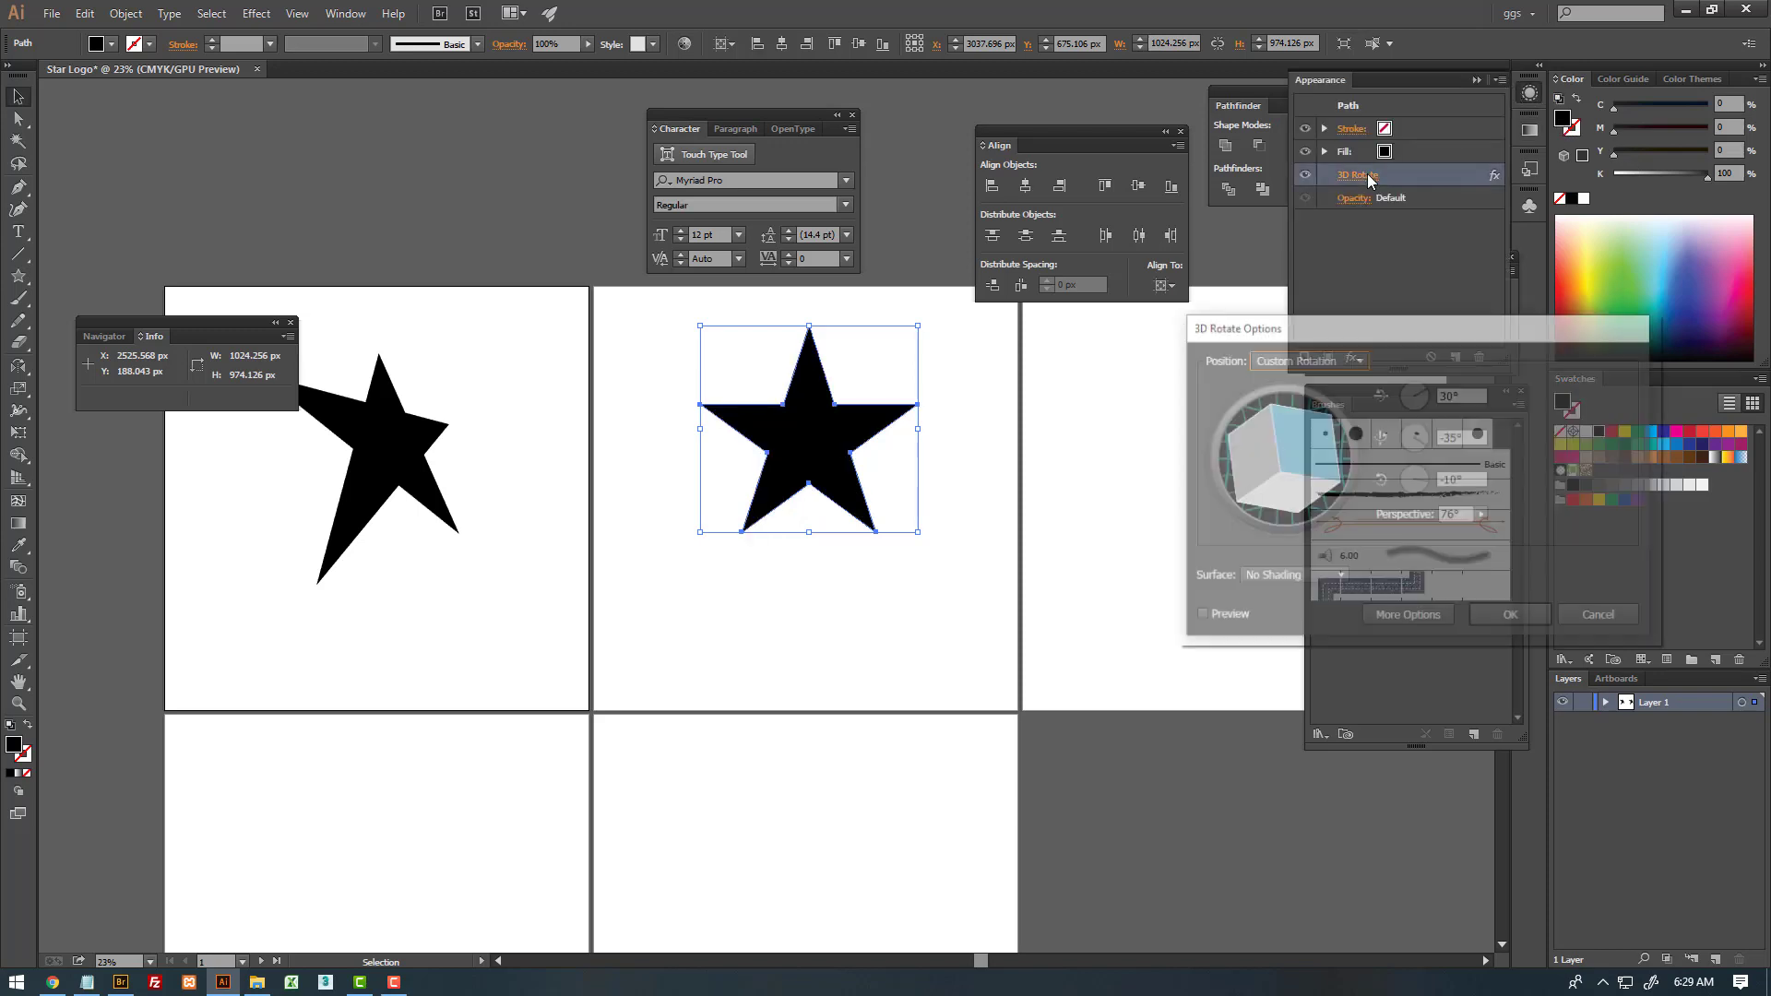
{"action": "left_click", "coordinate": [1244, 618]}
{"action": "left_click_drag", "start_coordinate": [1282, 436], "coordinate": [1271, 473]}
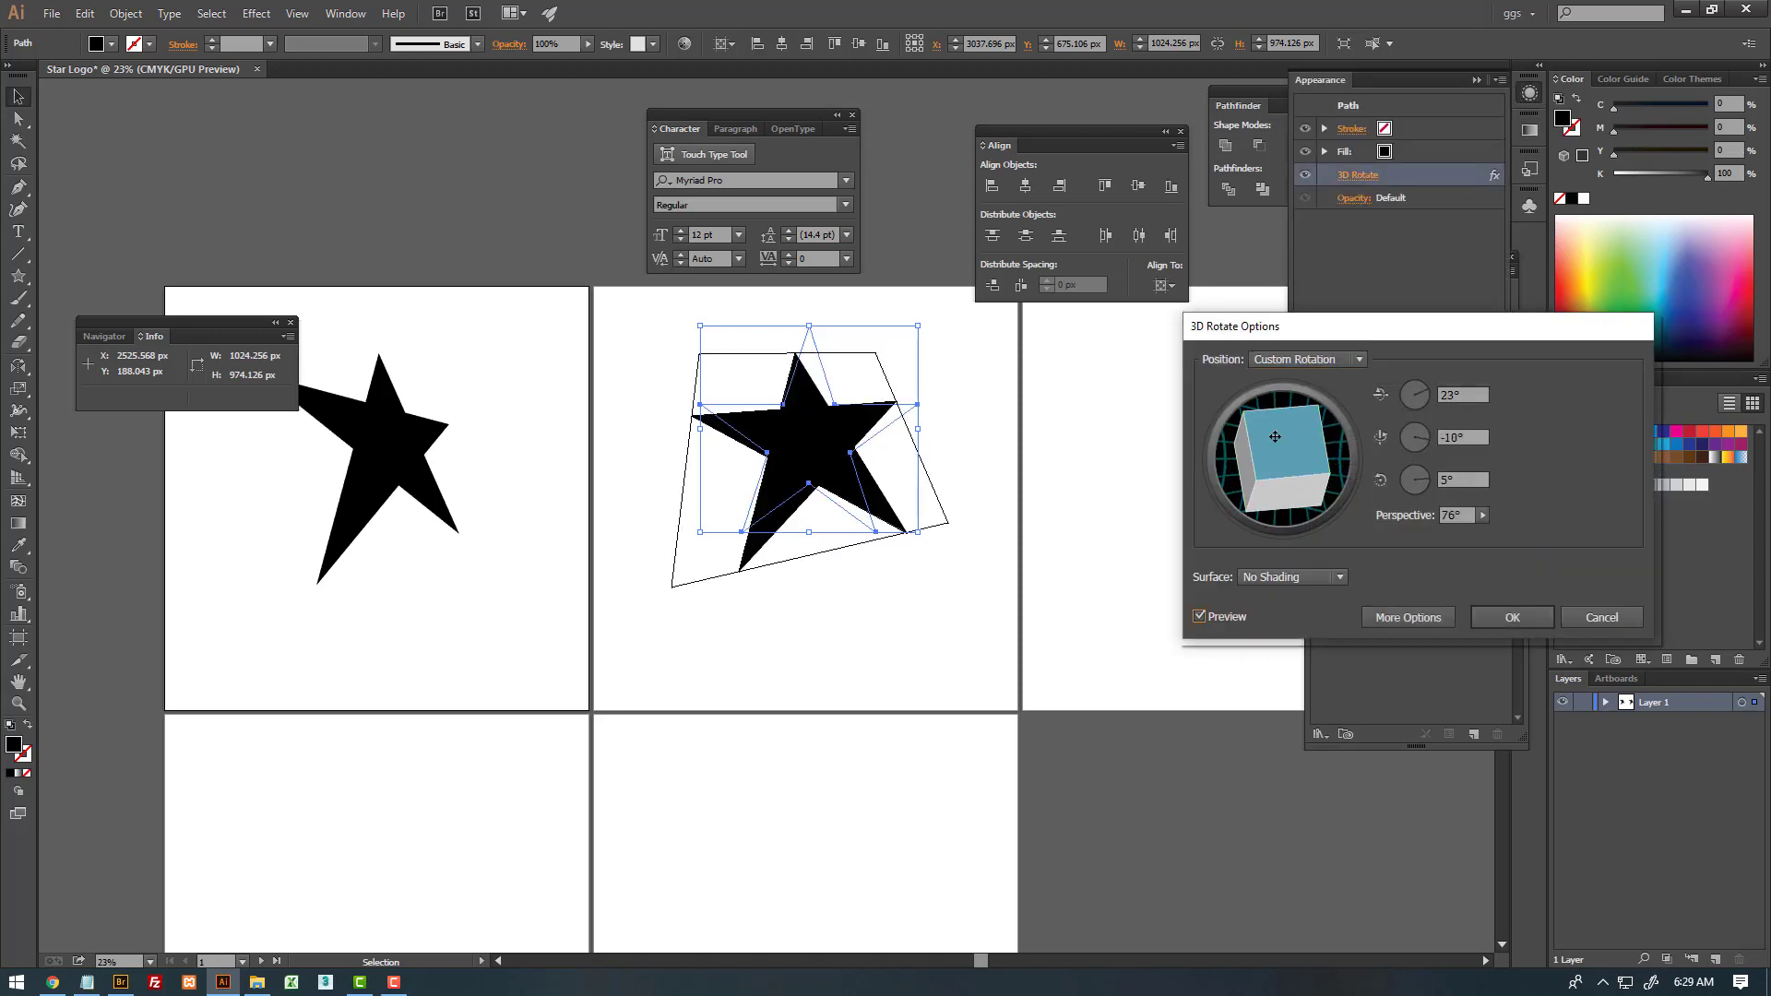
{"action": "left_click", "coordinate": [1481, 519]}
{"action": "left_click_drag", "start_coordinate": [1455, 534], "coordinate": [1459, 534]}
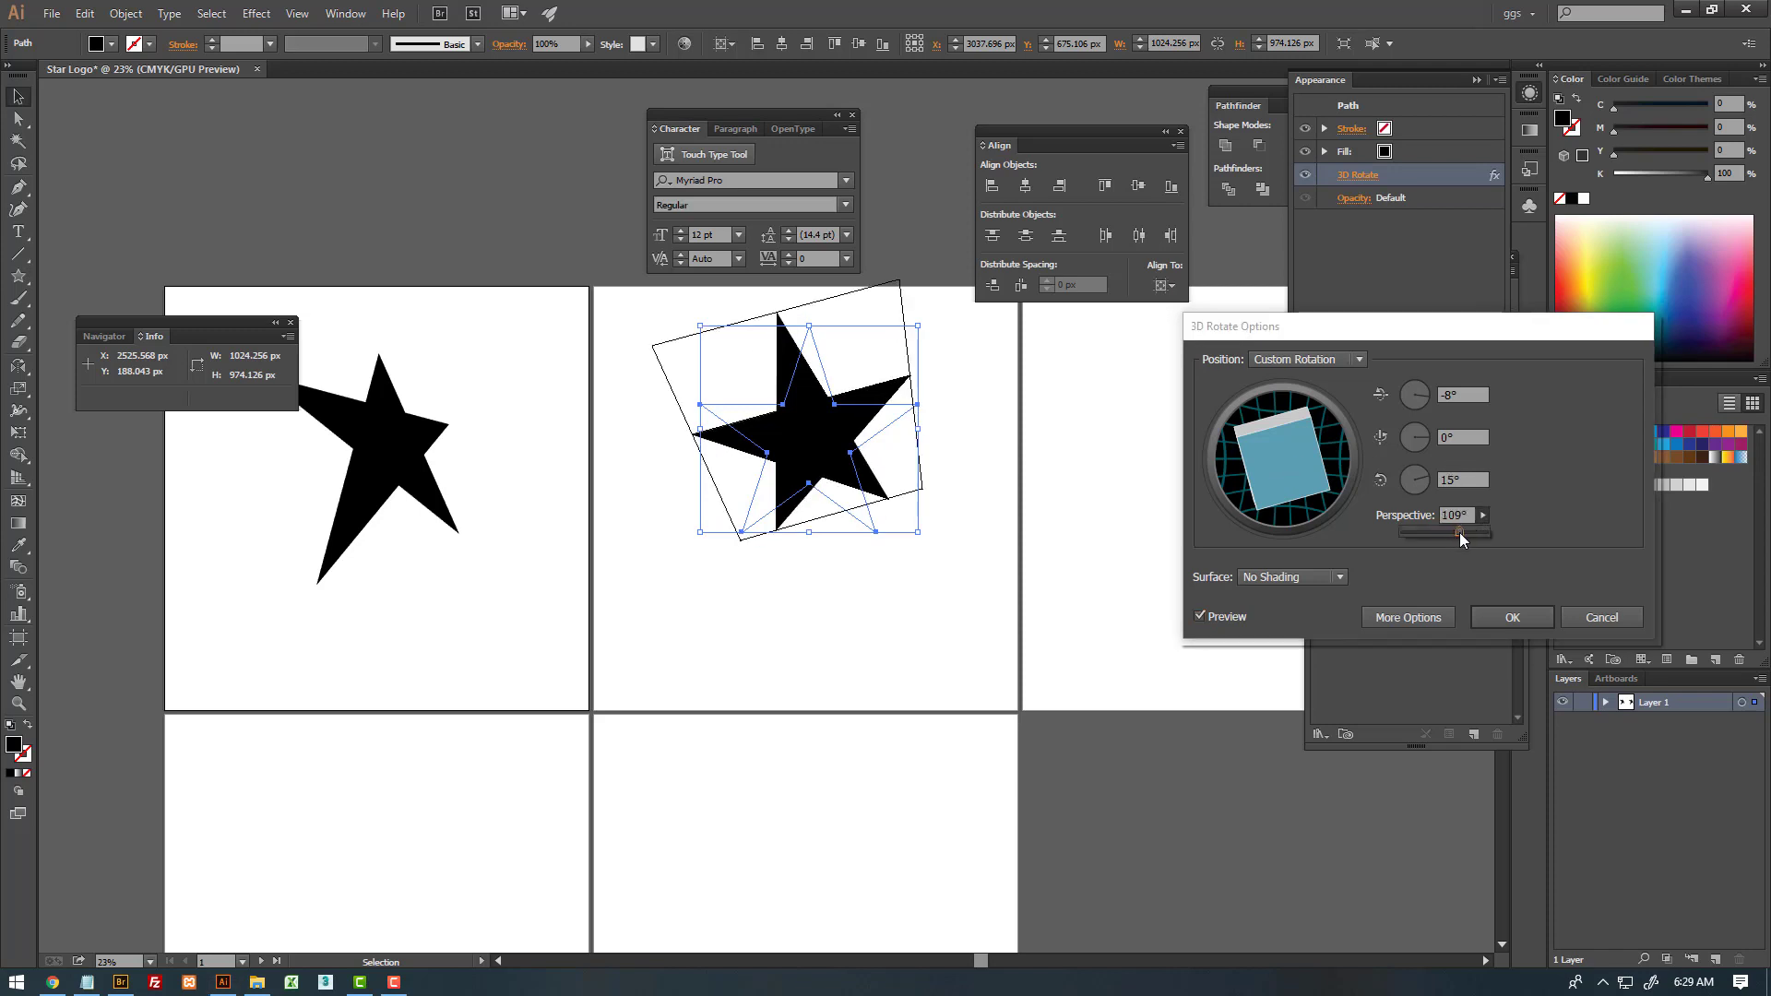
{"action": "mouse_move", "coordinate": [1272, 442]}
{"action": "left_mouse_down"}
{"action": "mouse_move", "coordinate": [1254, 427]}
{"action": "mouse_move", "coordinate": [1274, 450]}
{"action": "mouse_move", "coordinate": [1251, 459]}
{"action": "mouse_move", "coordinate": [1264, 434]}
{"action": "mouse_move", "coordinate": [1258, 456]}
{"action": "left_mouse_up"}
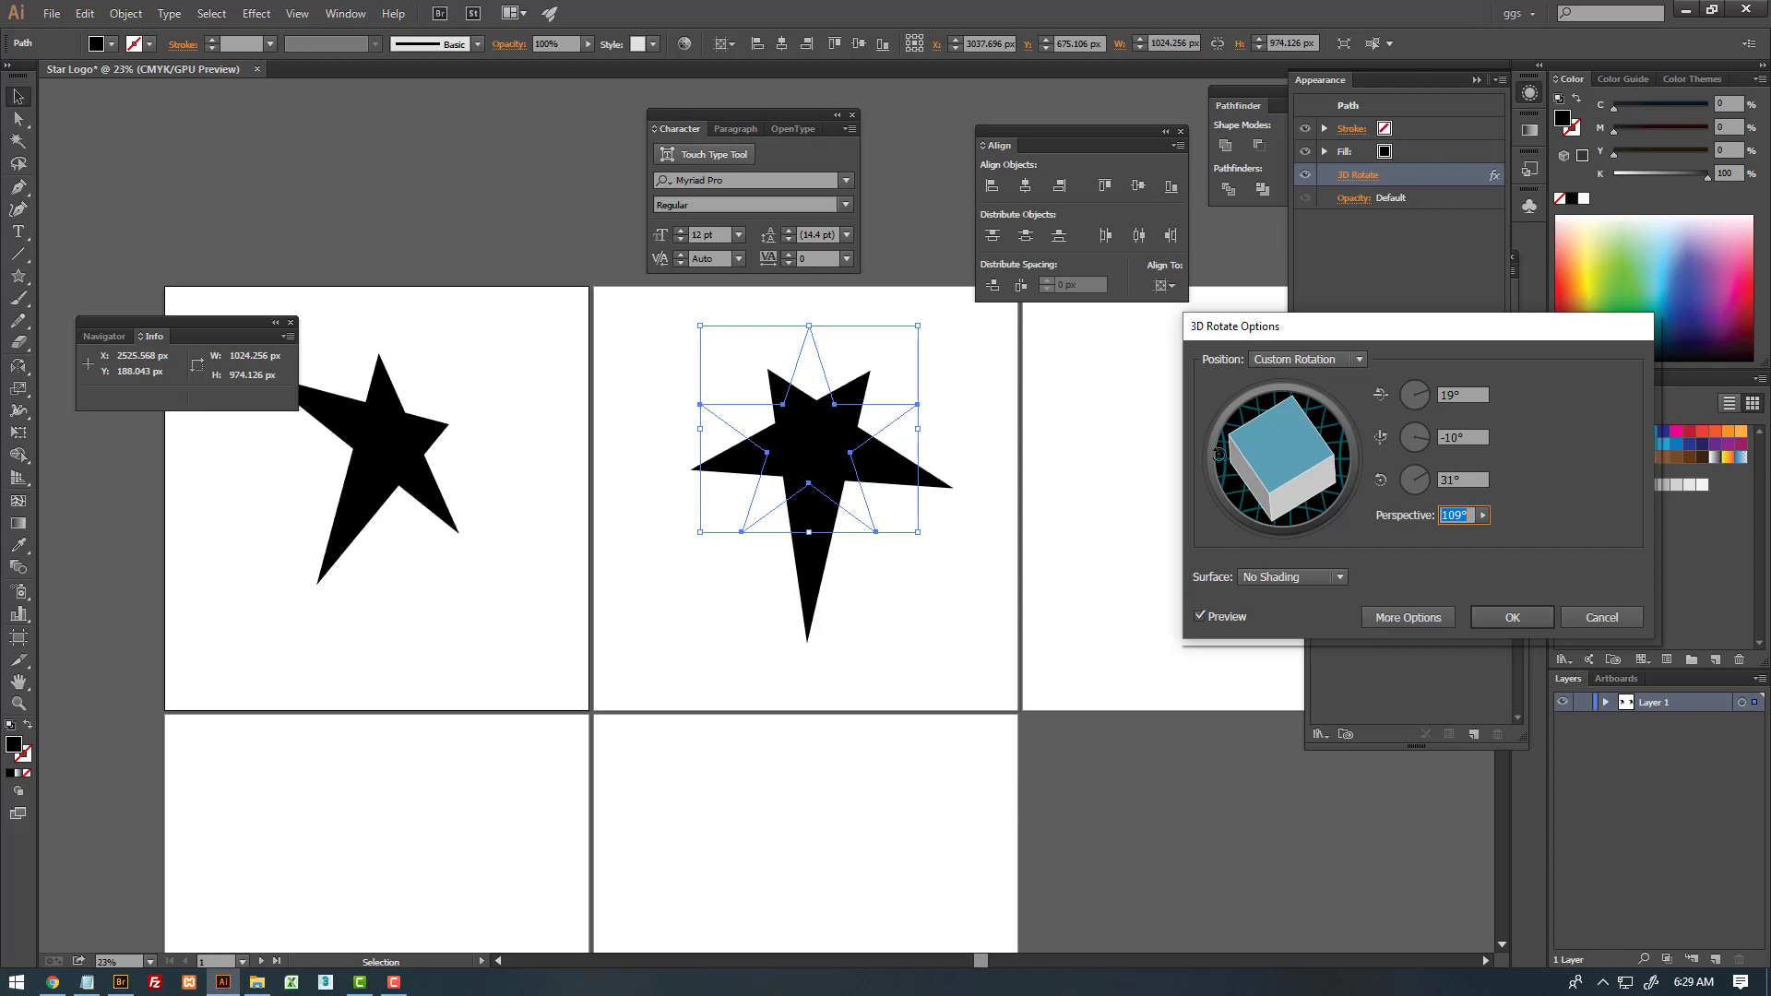
{"action": "left_click_drag", "start_coordinate": [1247, 448], "coordinate": [1237, 469]}
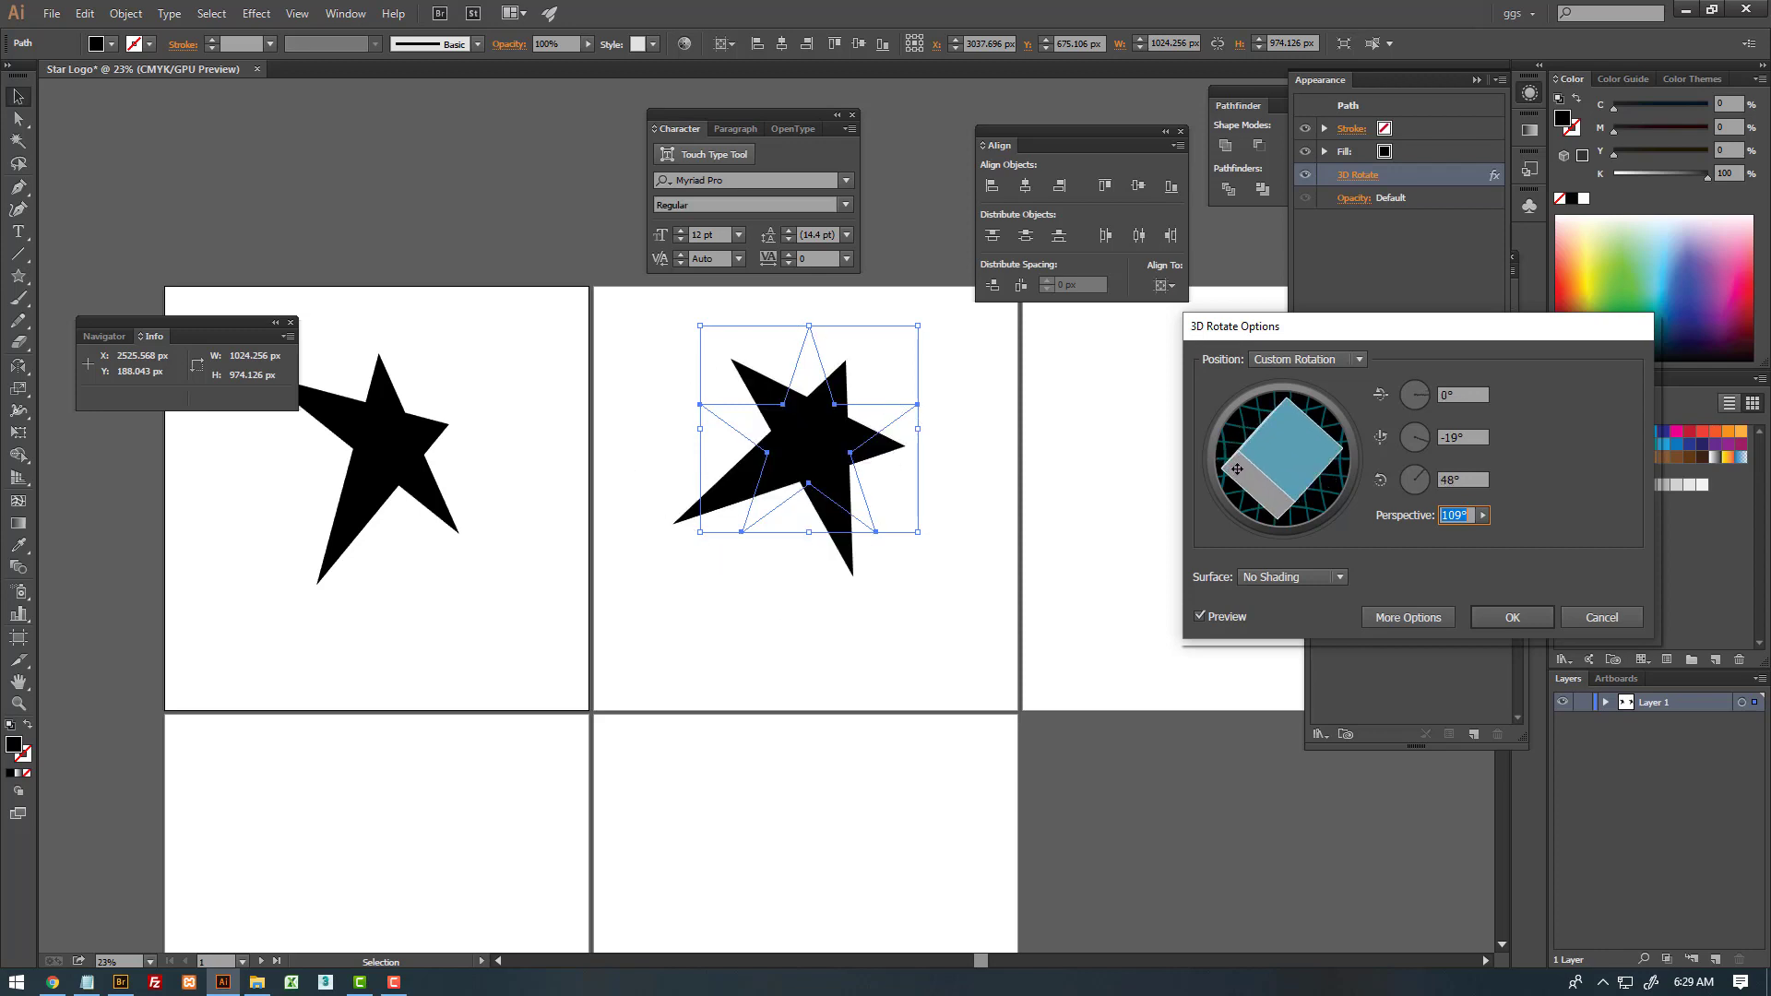
- Set the Y angle to 4°, raise the X angle, and apply with 116° perspective
{"action": "left_click", "coordinate": [1481, 516]}
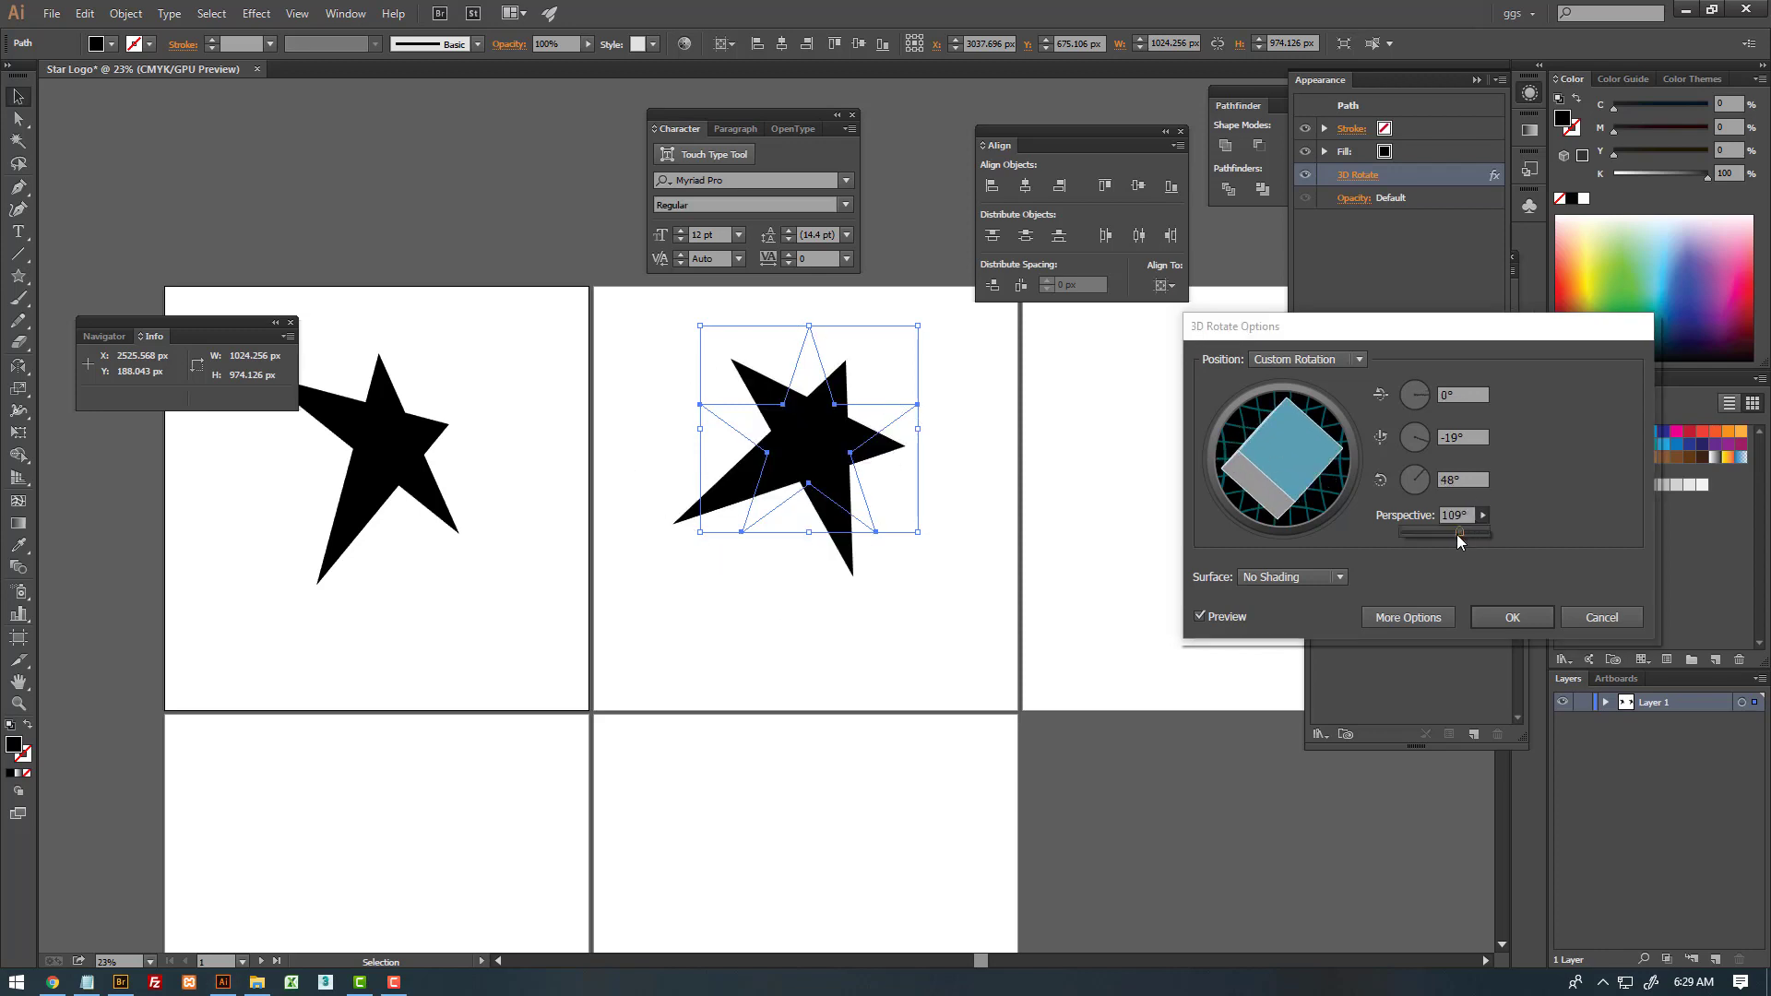
{"action": "double_click", "coordinate": [1463, 436]}
{"action": "type", "text": "2"}
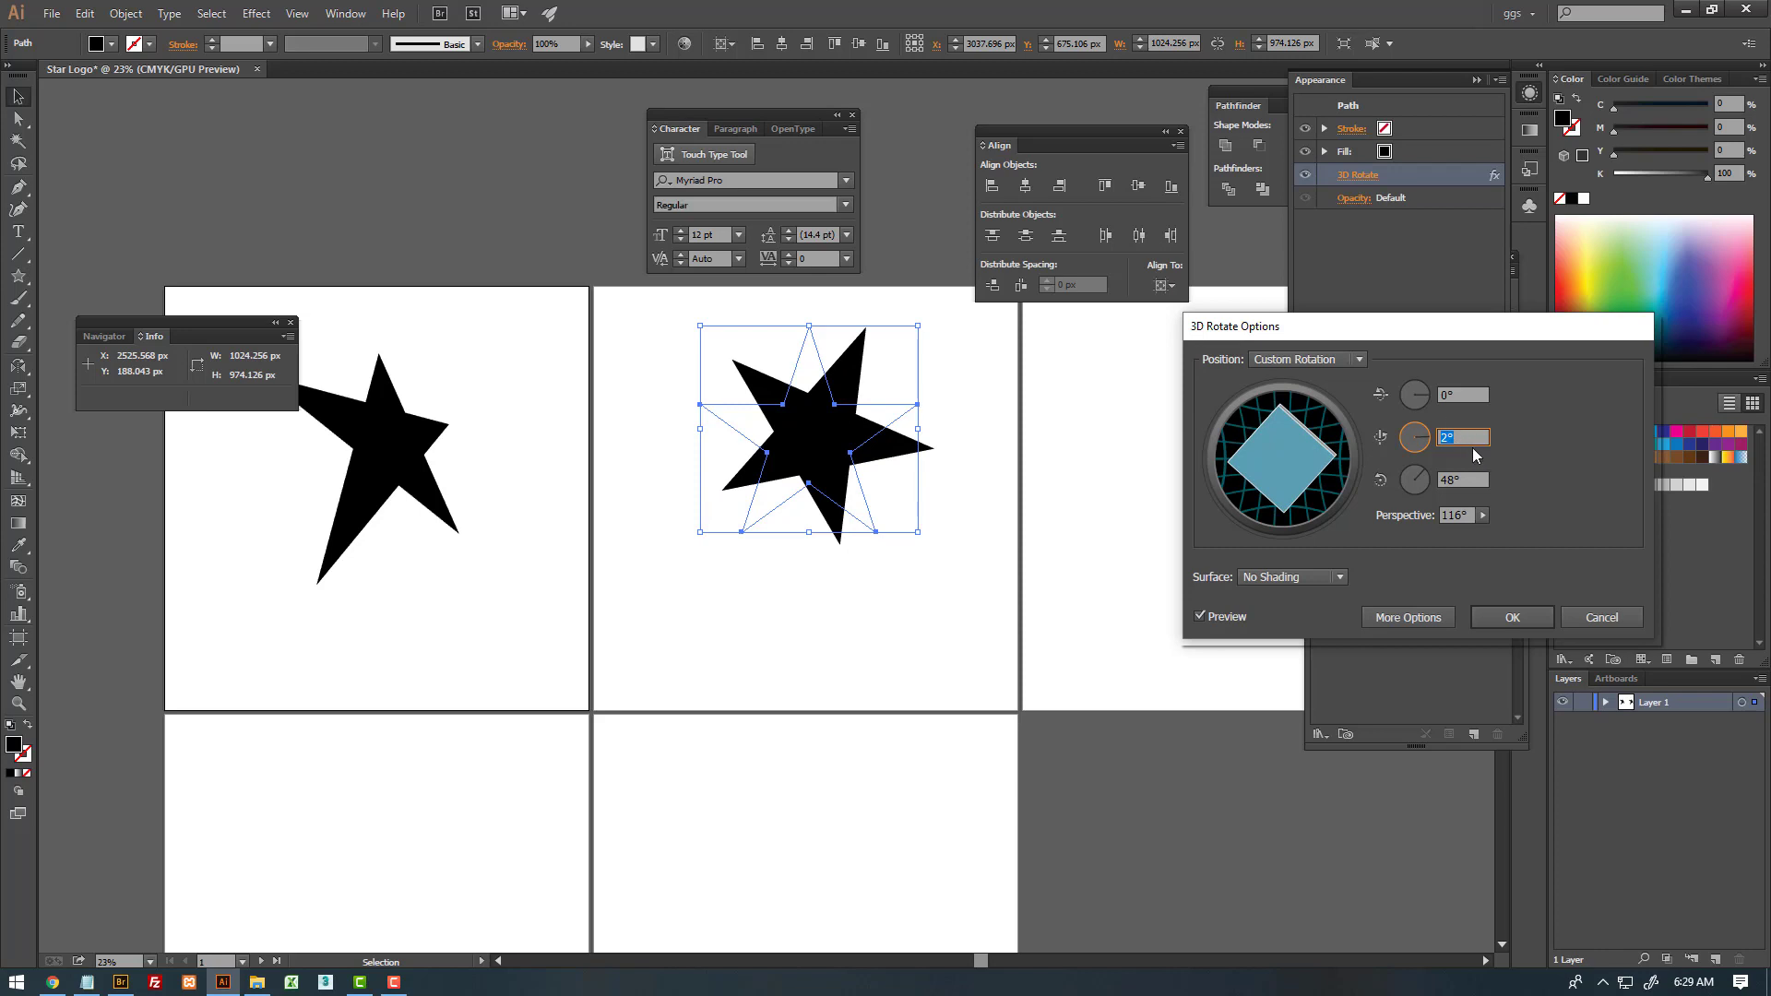
{"action": "key", "text": "Up"}
{"action": "key", "text": "Up"}
{"action": "left_click", "coordinate": [1462, 393]}
{"action": "key", "text": "Up"}
{"action": "key", "text": "Up"}
{"action": "key", "text": "Up"}
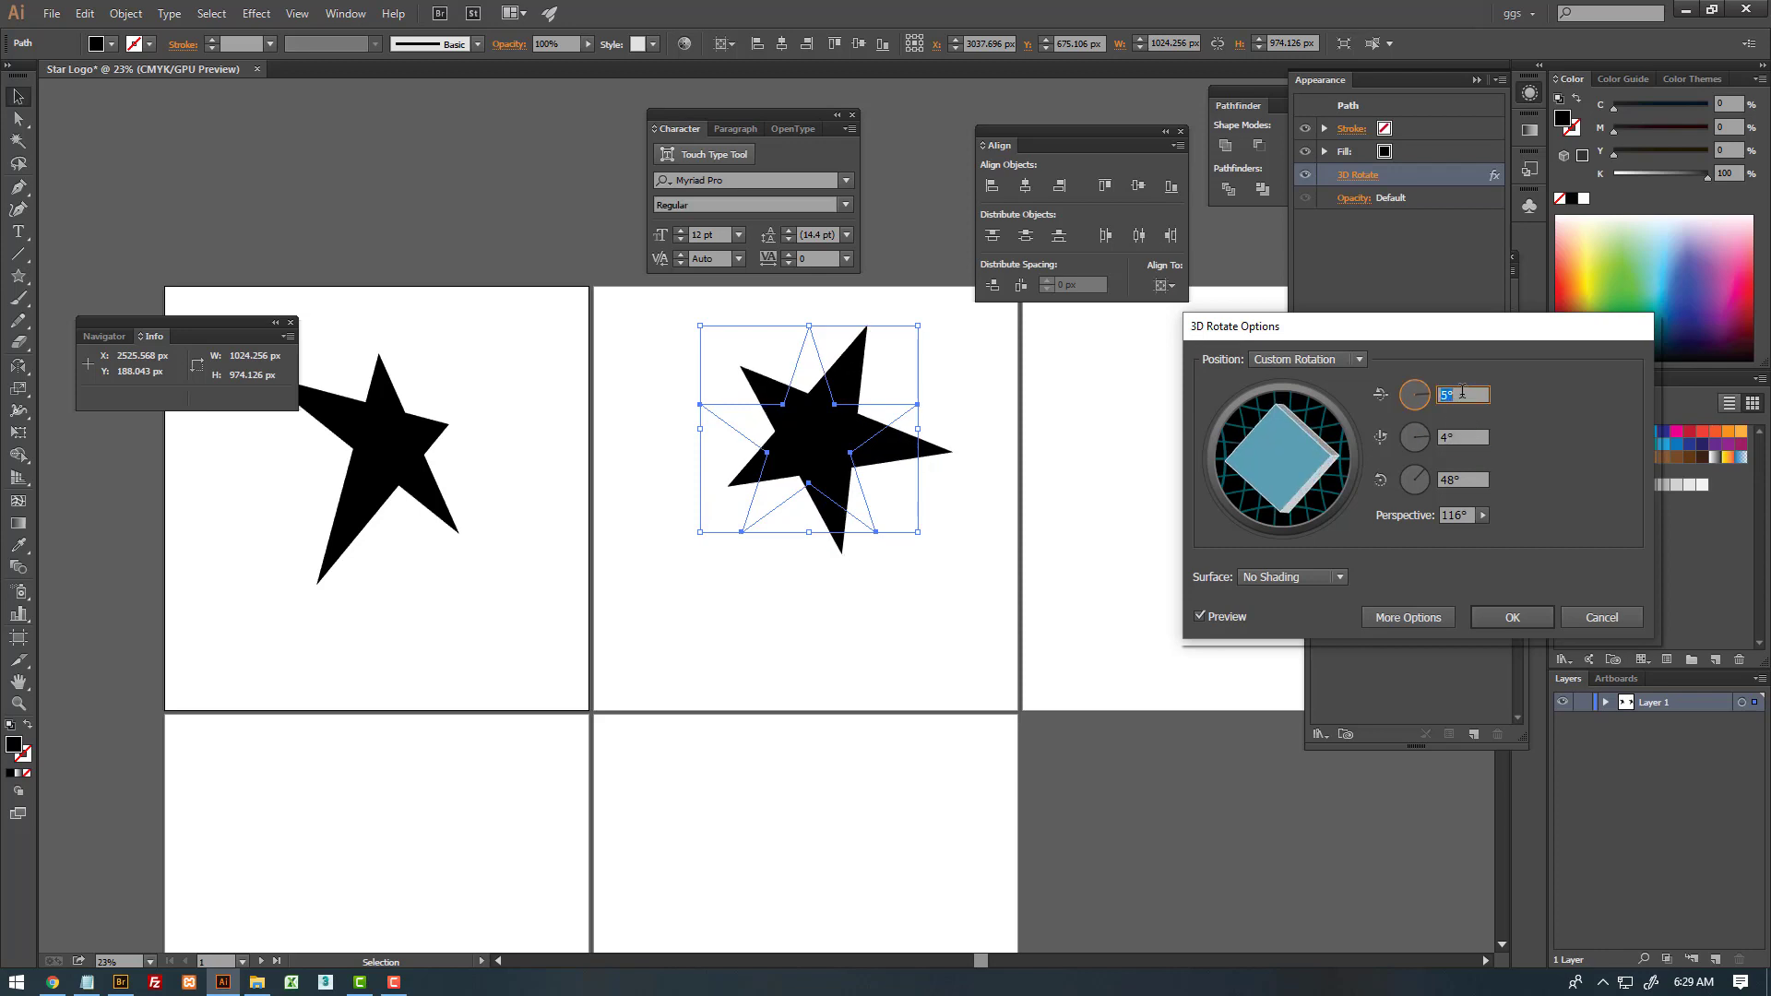
{"action": "key", "text": "Up"}
{"action": "key", "text": "Up"}
{"action": "key", "text": "Up"}
{"action": "key", "text": "Up"}
{"action": "key", "text": "Up"}
{"action": "key", "text": "Up"}
{"action": "key", "text": "Up"}
{"action": "key", "text": "Up"}
{"action": "key", "text": "Up"}
{"action": "key", "text": "Up"}
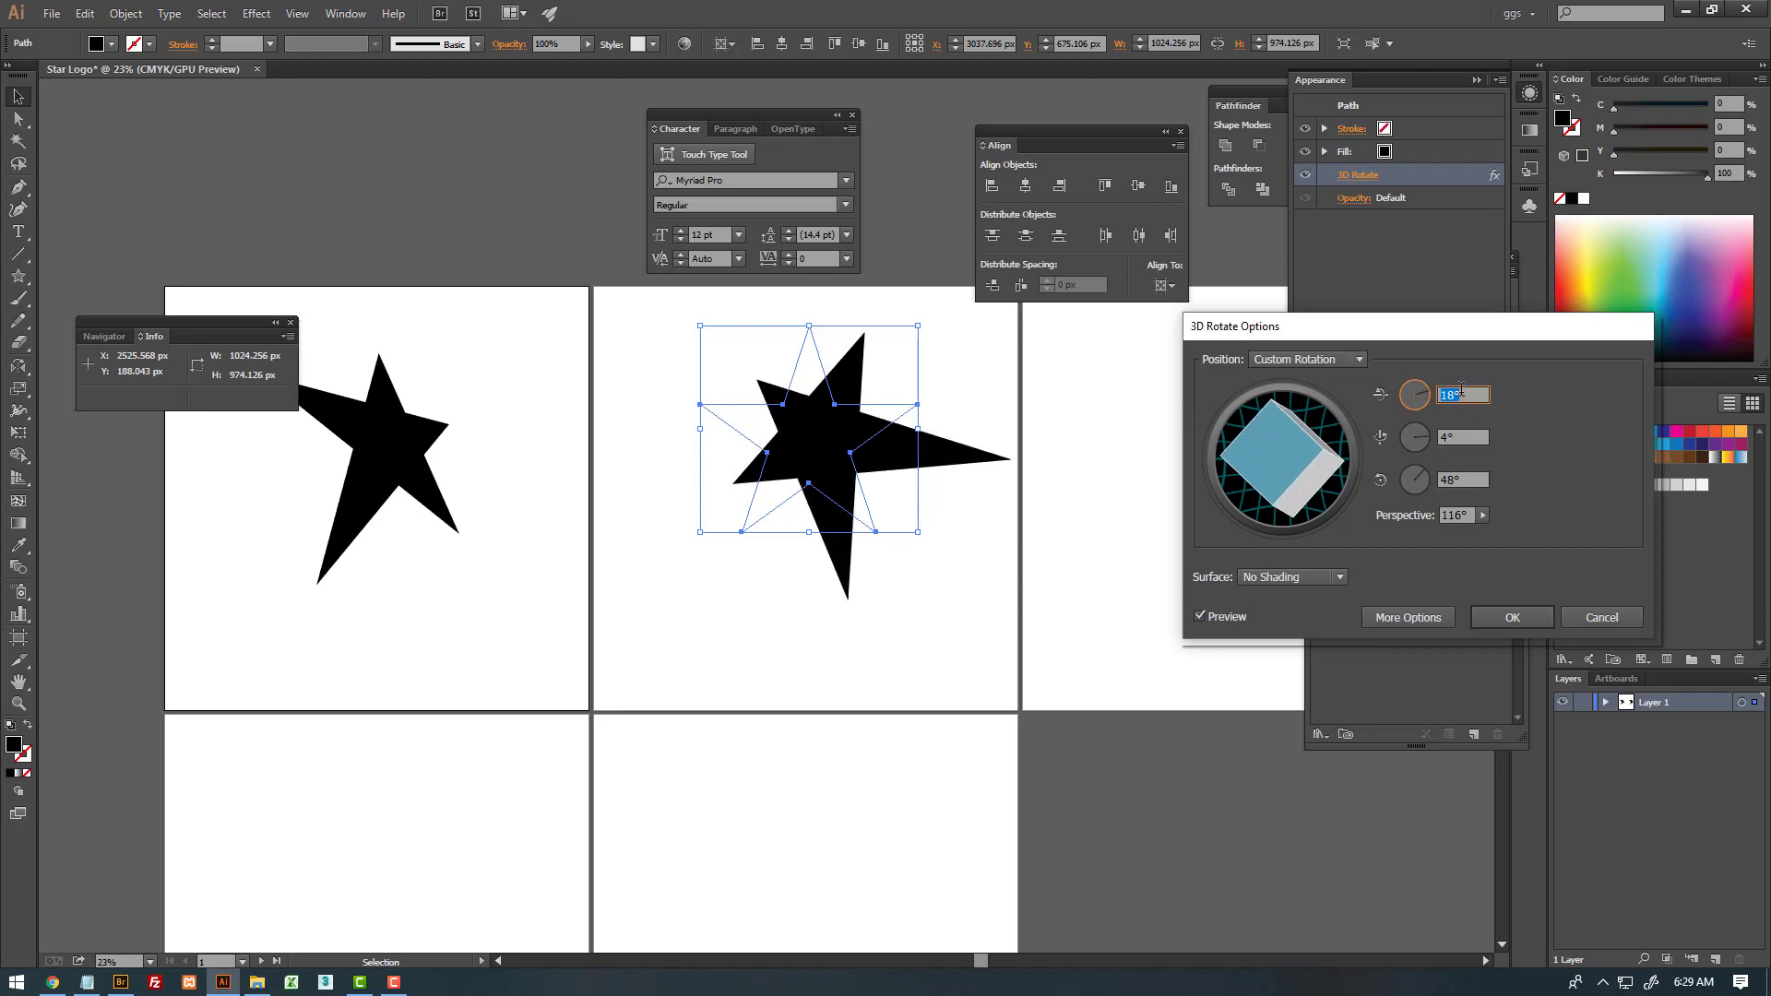
{"action": "key", "text": "Up"}
{"action": "left_click", "coordinate": [1510, 617]}
- Zoom out to all five artboards and copy the first star onto the lower-left artboard
{"action": "left_click", "coordinate": [1041, 593]}
{"action": "key", "text": "z"}
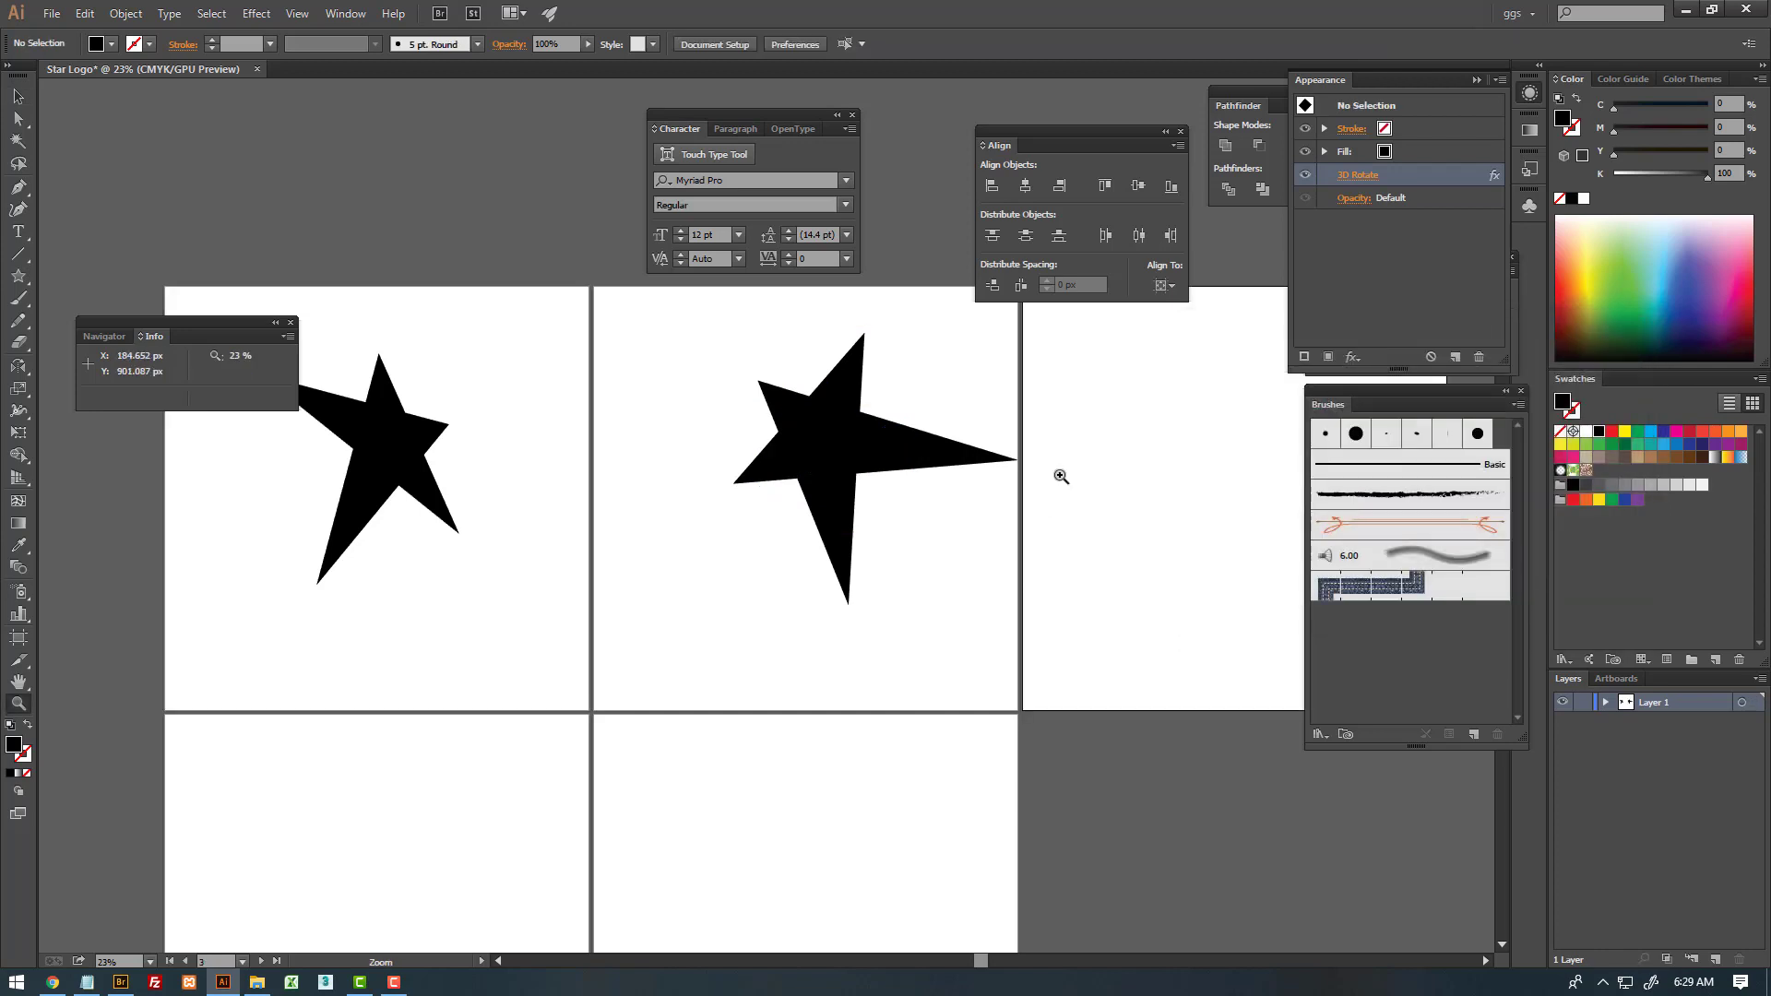
{"action": "left_click", "coordinate": [1060, 479], "text": "alt"}
{"action": "left_click", "coordinate": [915, 467], "text": "alt"}
{"action": "left_click", "coordinate": [883, 511], "text": "alt"}
{"action": "key", "text": "v"}
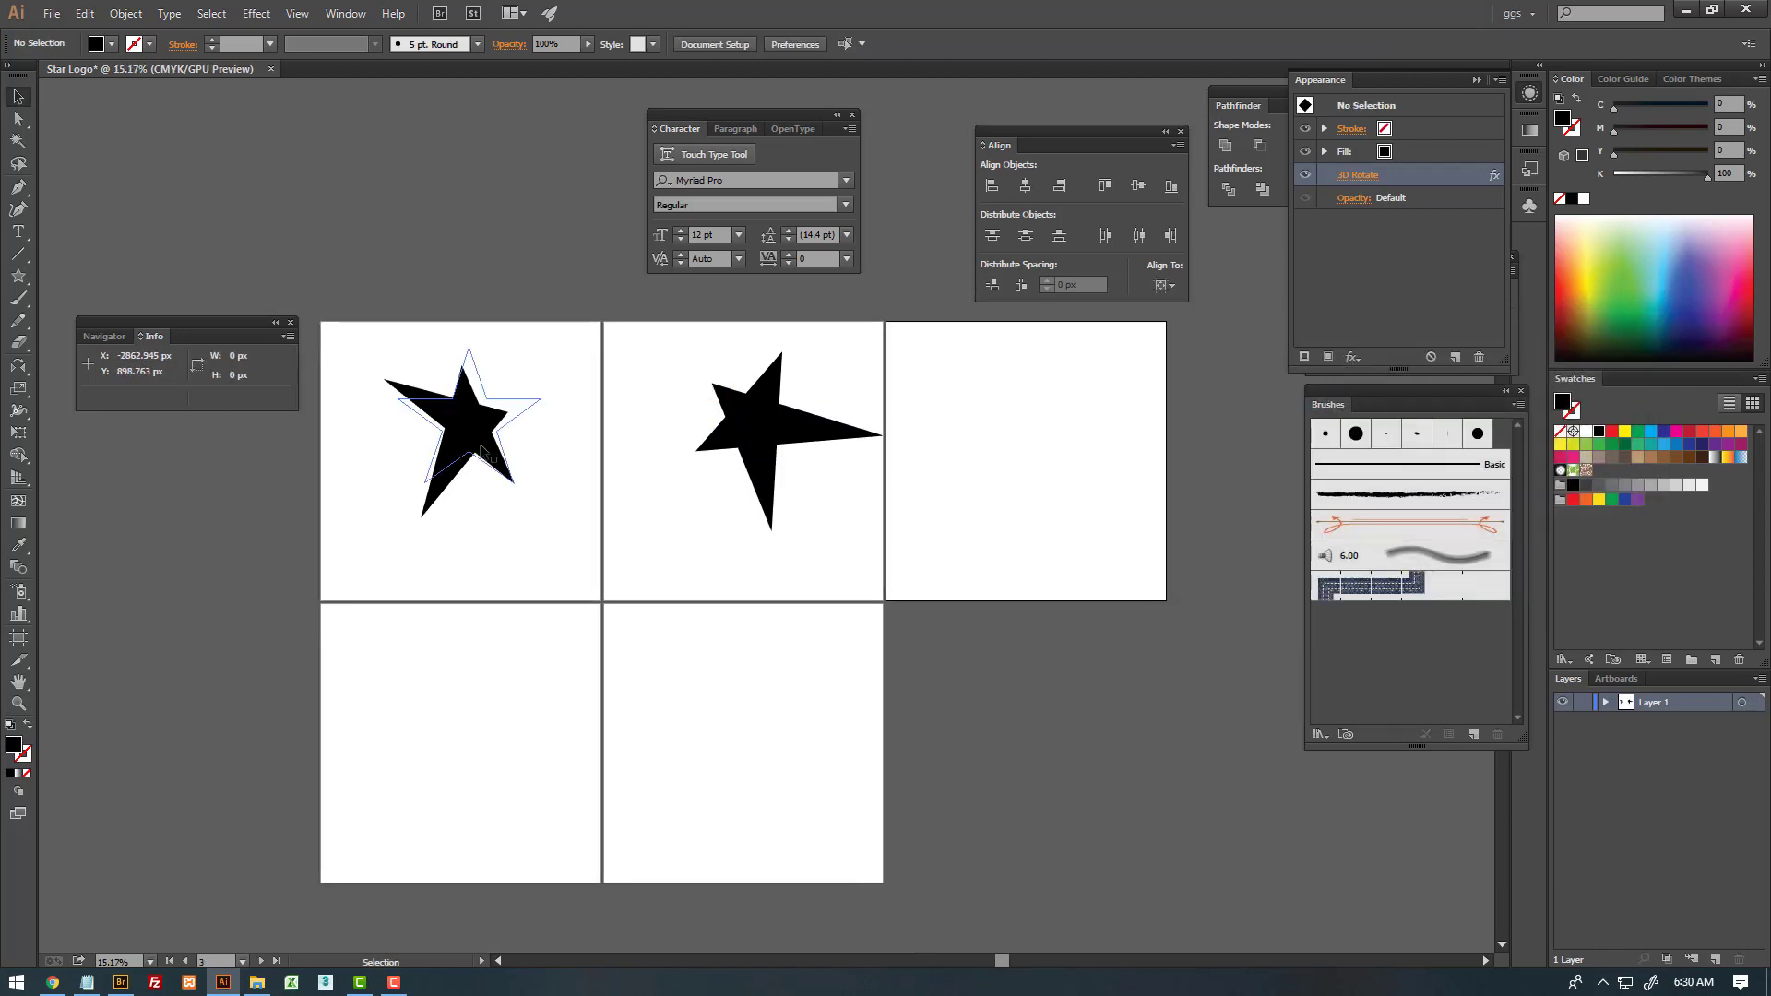
{"action": "left_click", "coordinate": [467, 450]}
{"action": "left_click_drag", "start_coordinate": [466, 450], "coordinate": [474, 755]}
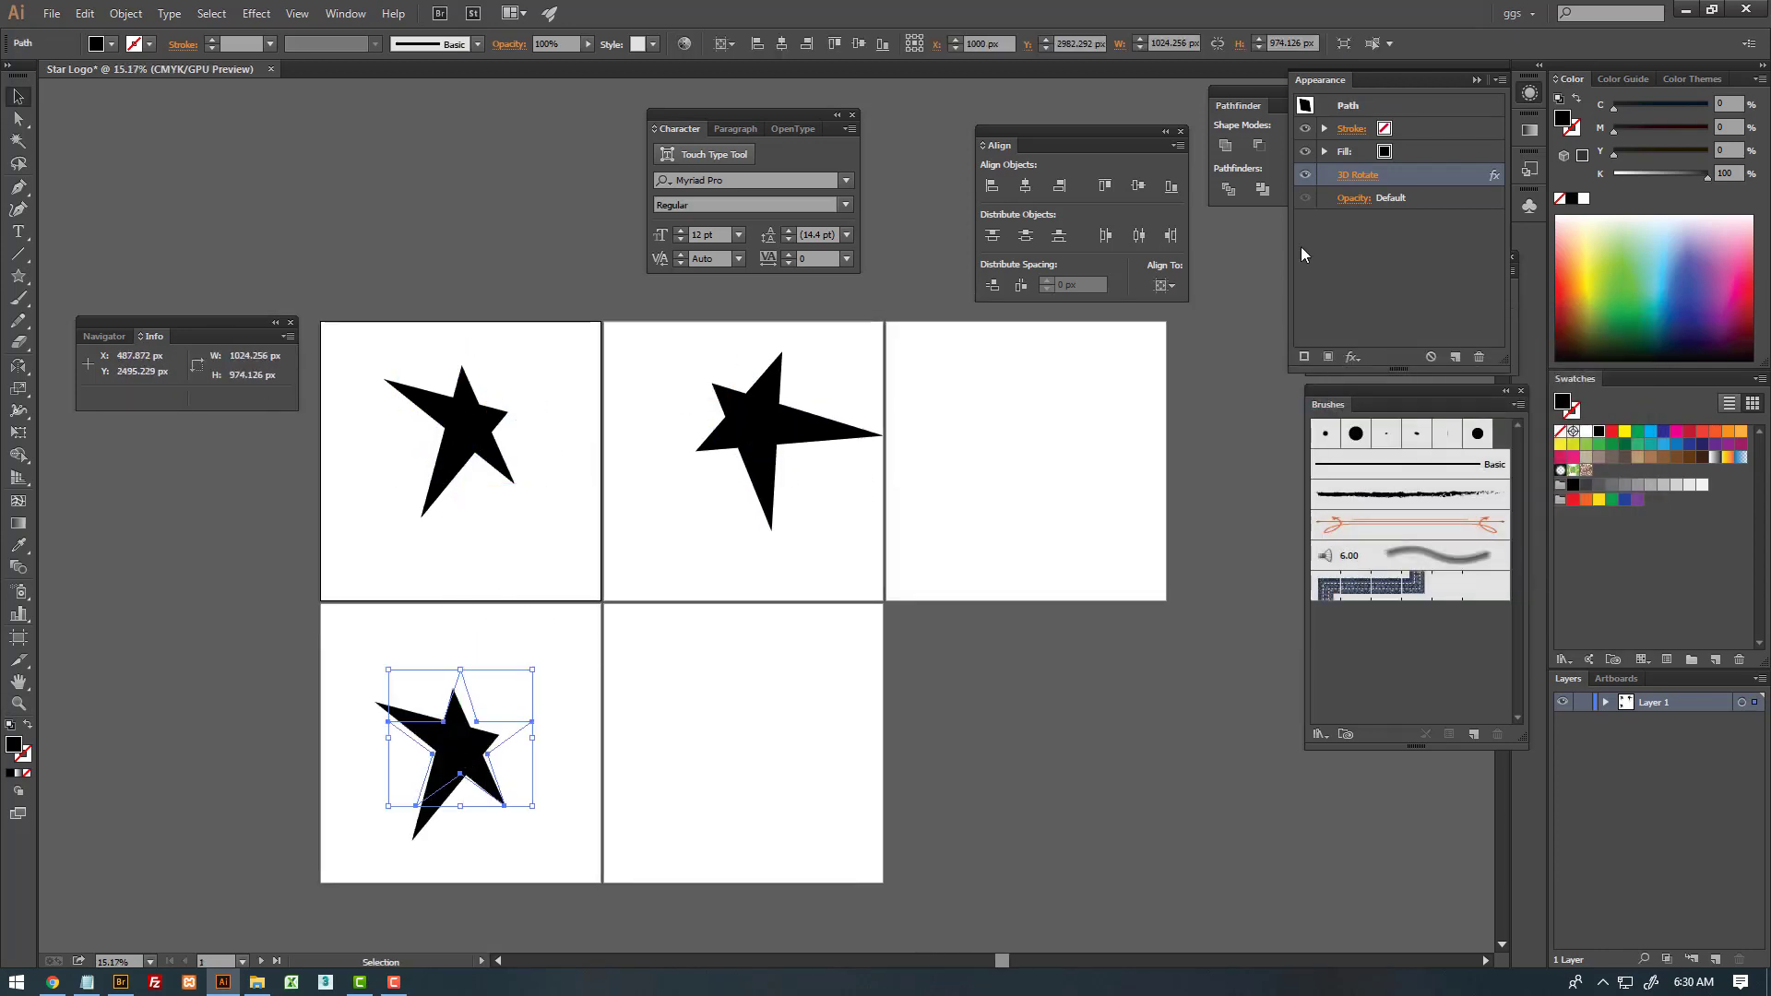
- Rotate that copy to -15°, -23°, 33° with 103° perspective, then copy the star to artboard 3
{"action": "left_click", "coordinate": [1371, 174]}
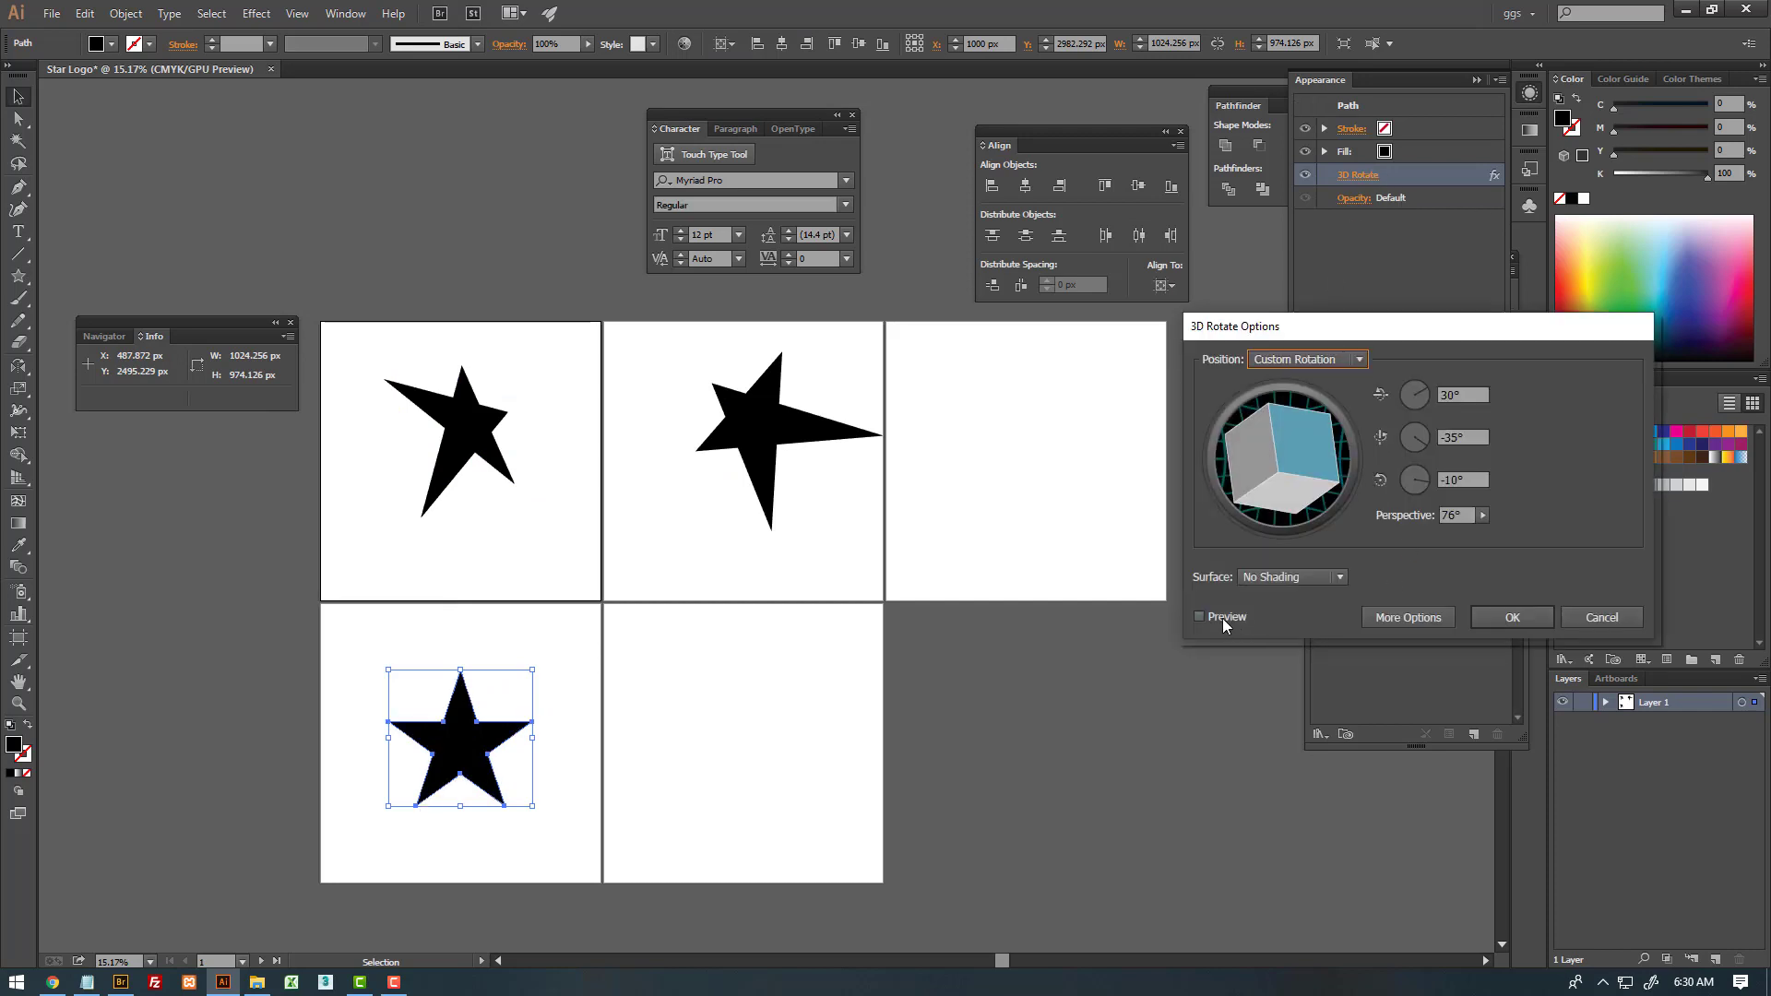
{"action": "left_click", "coordinate": [1221, 618]}
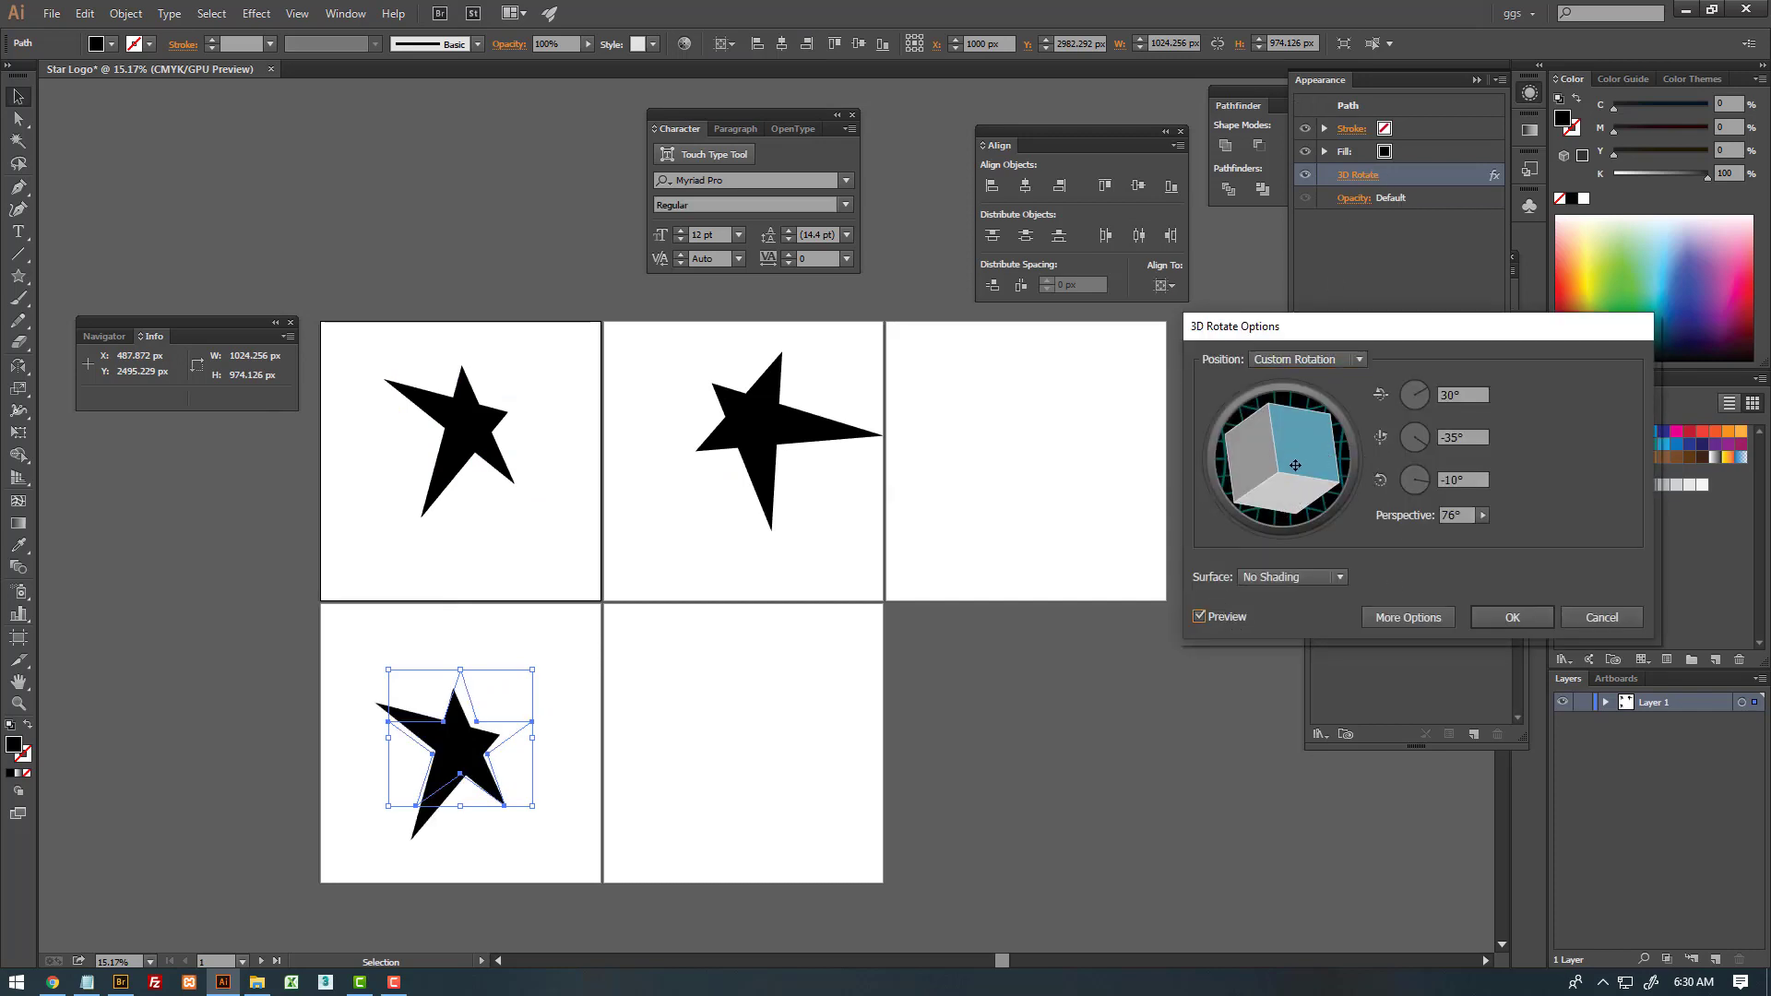
{"action": "mouse_move", "coordinate": [1295, 465]}
{"action": "left_mouse_down"}
{"action": "mouse_move", "coordinate": [1293, 436]}
{"action": "mouse_move", "coordinate": [1253, 491]}
{"action": "left_mouse_up"}
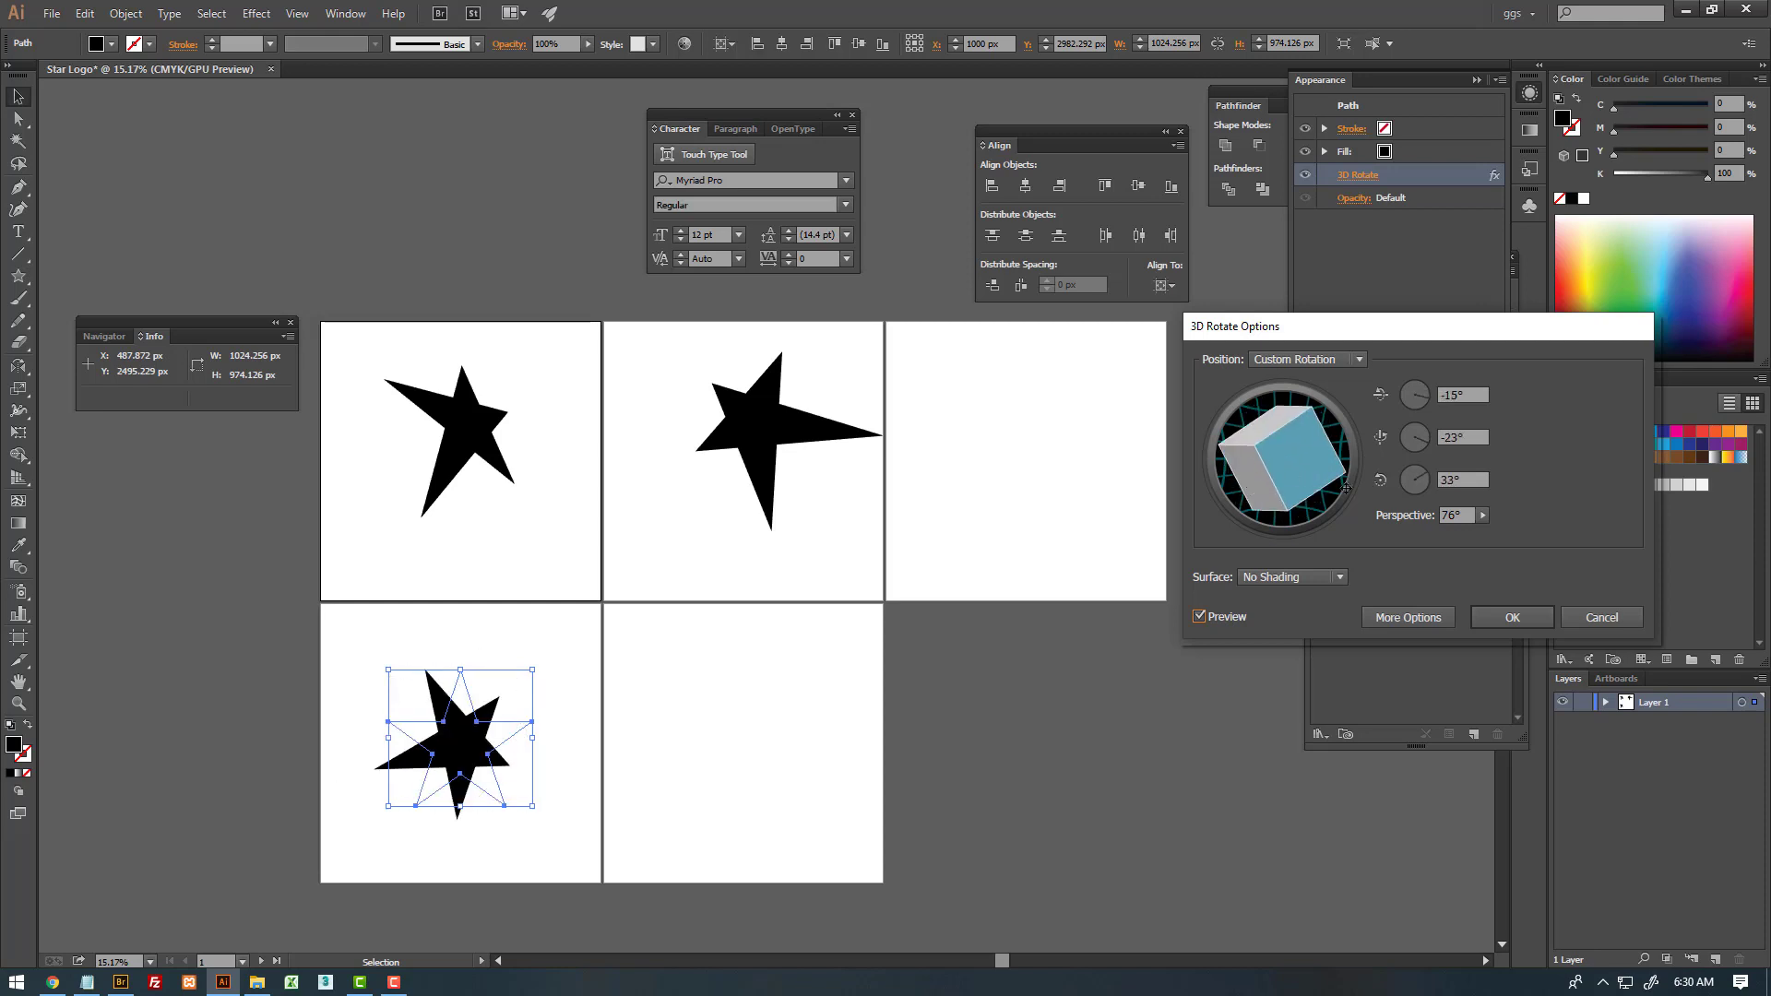
{"action": "left_click", "coordinate": [1481, 516]}
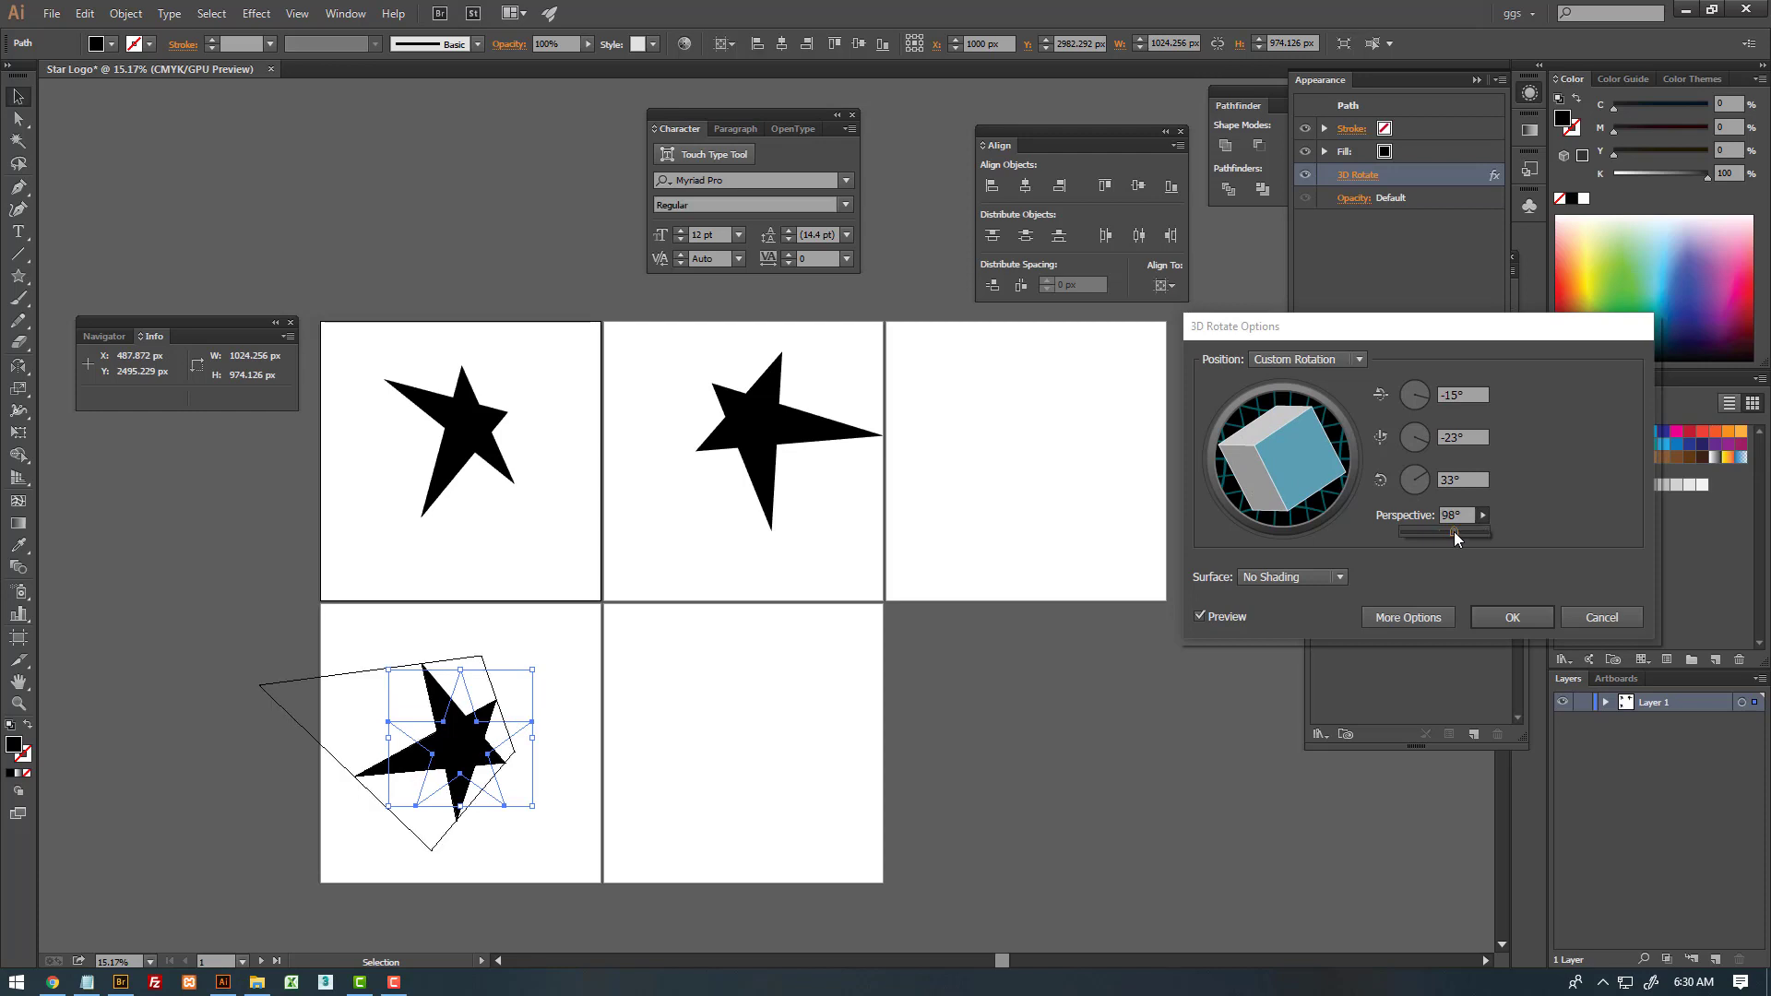
{"action": "left_click", "coordinate": [1514, 617]}
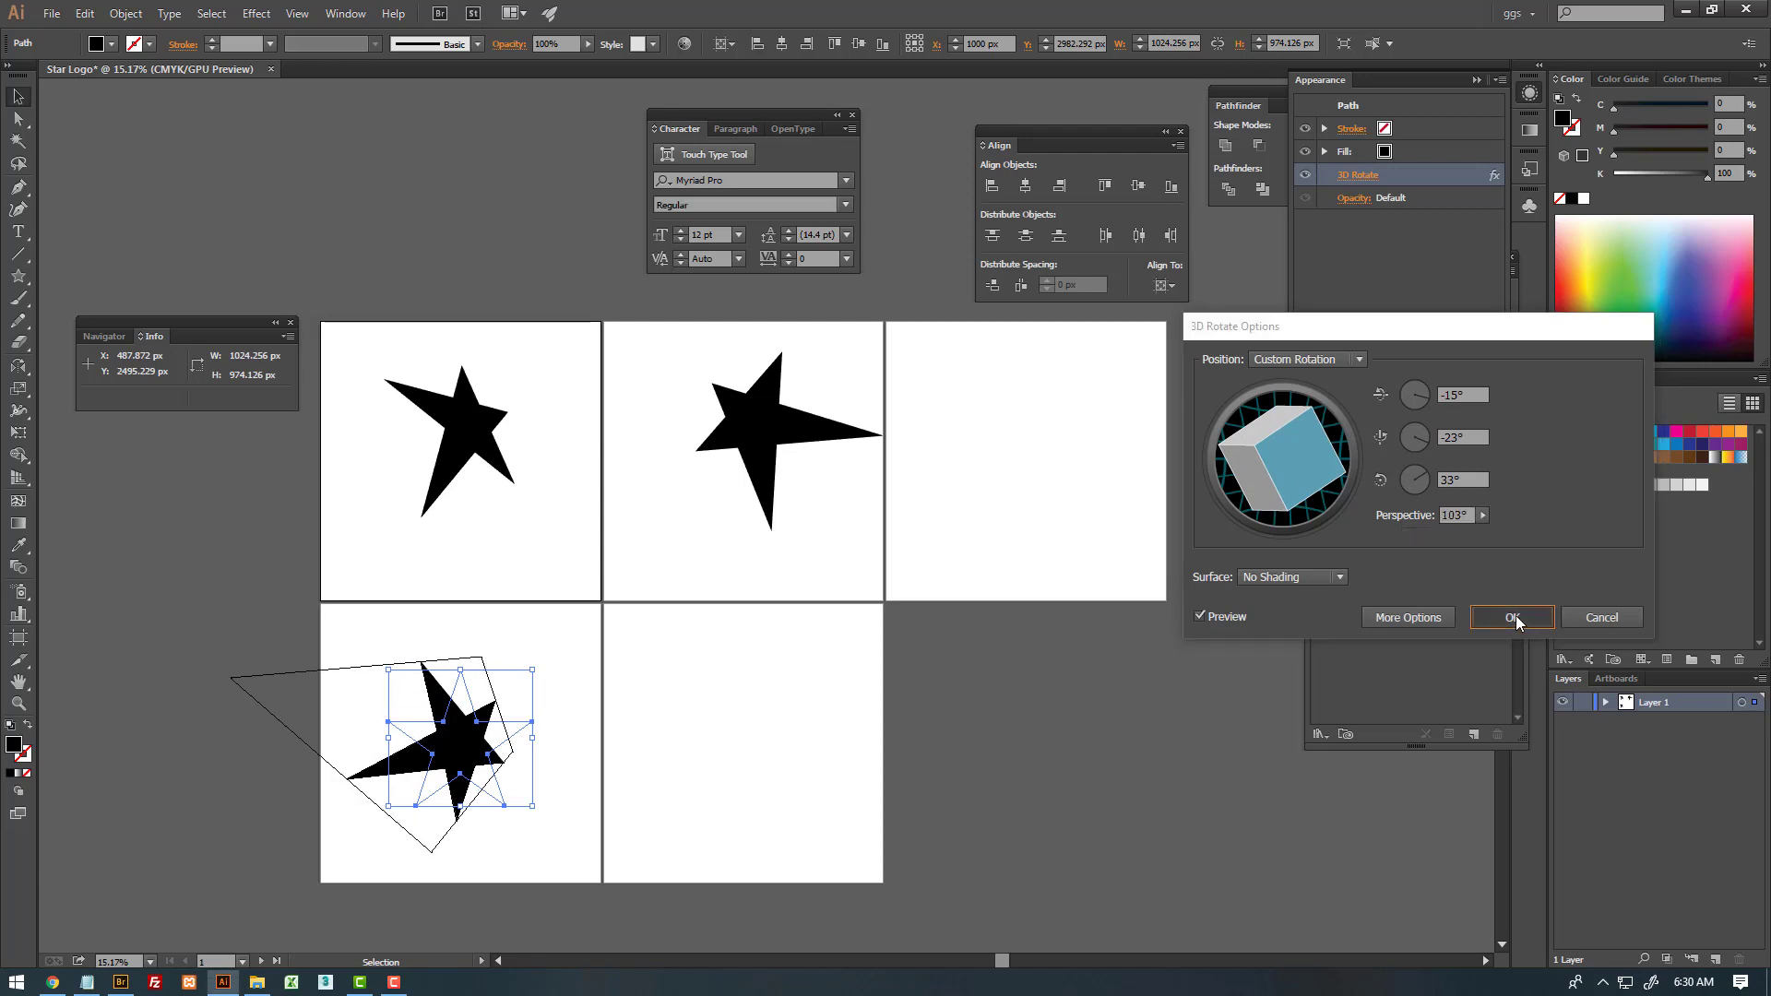
{"action": "left_click", "coordinate": [869, 624]}
{"action": "left_click_drag", "start_coordinate": [479, 448], "coordinate": [1038, 471]}
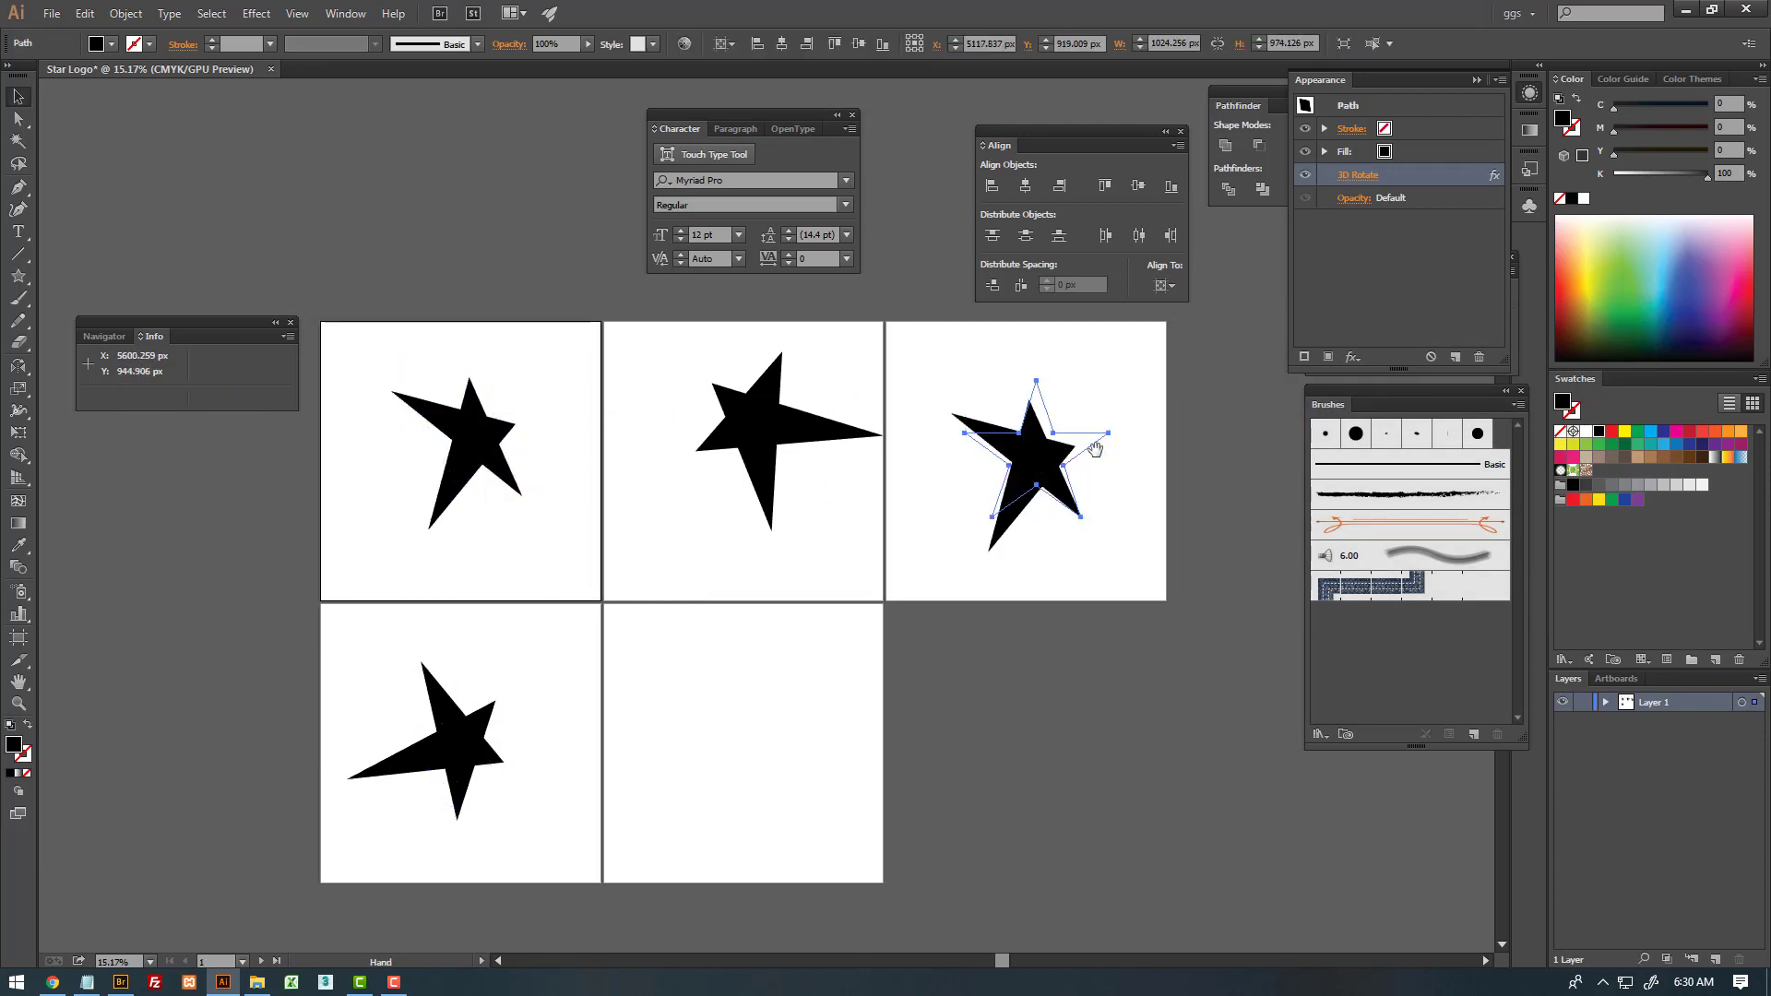
- Preview the third star's 3D Rotate and drag the cube to a new tilt
{"action": "left_click", "coordinate": [1357, 175]}
{"action": "left_click", "coordinate": [1201, 616]}
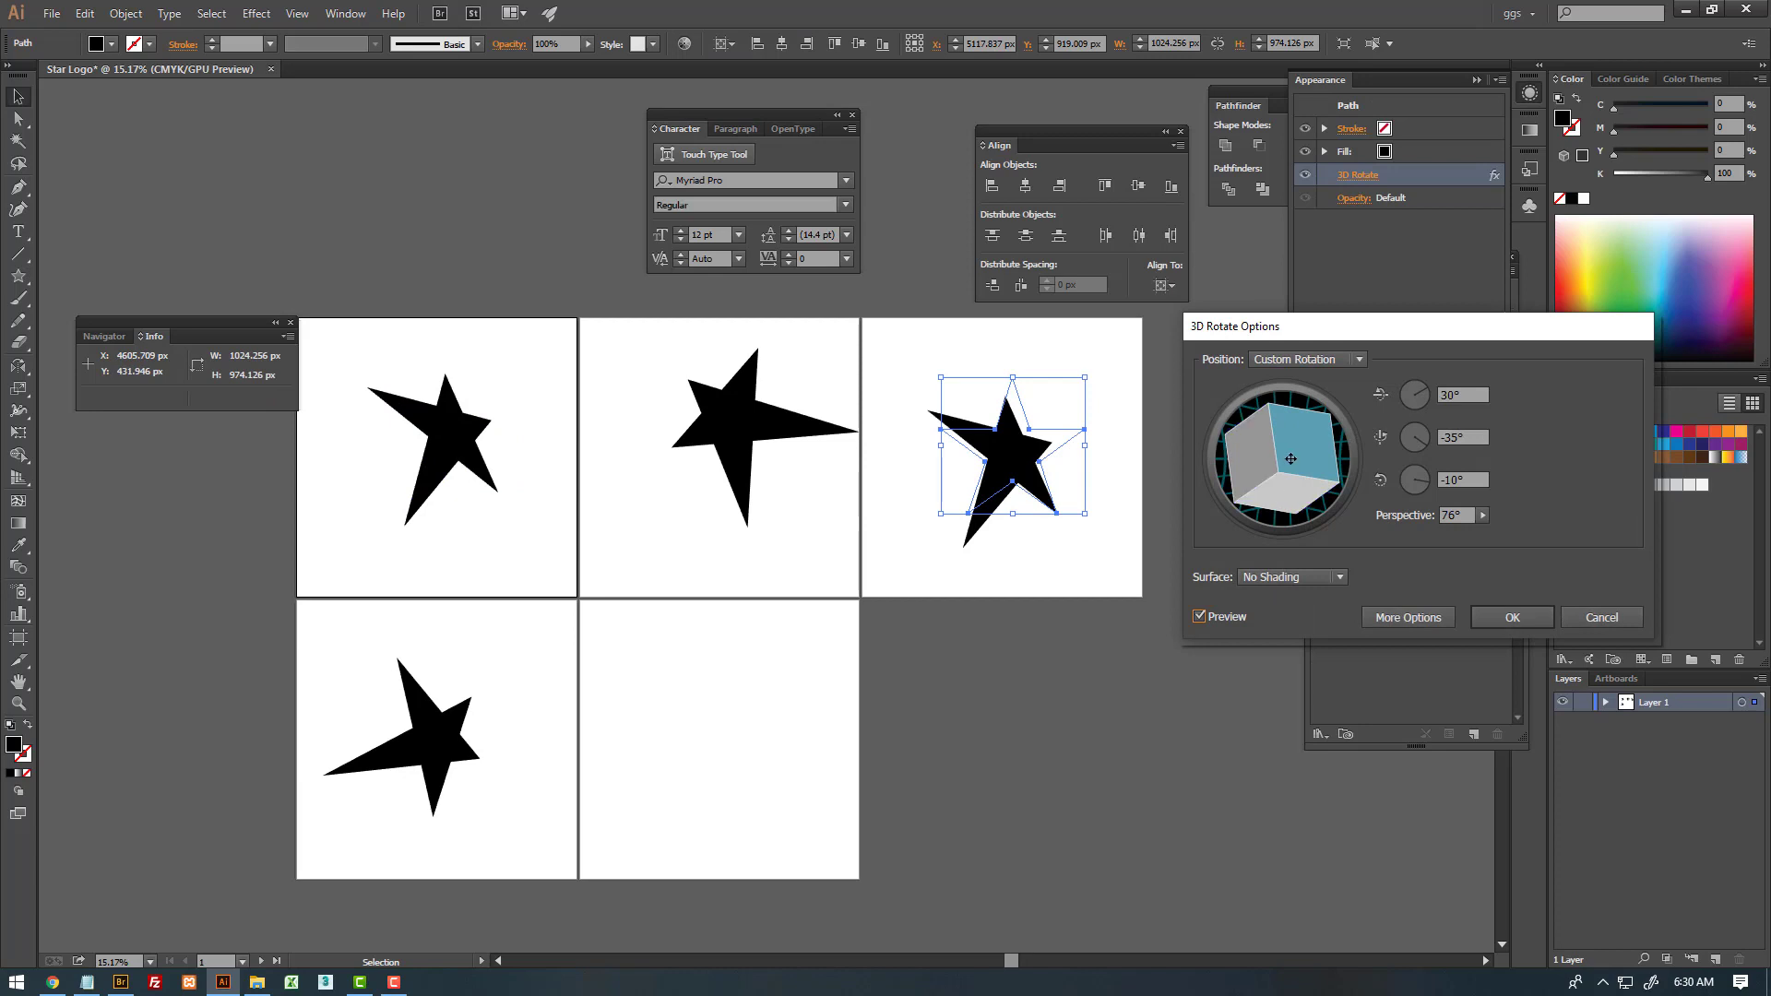
{"action": "left_click_drag", "start_coordinate": [1290, 459], "coordinate": [1280, 499]}
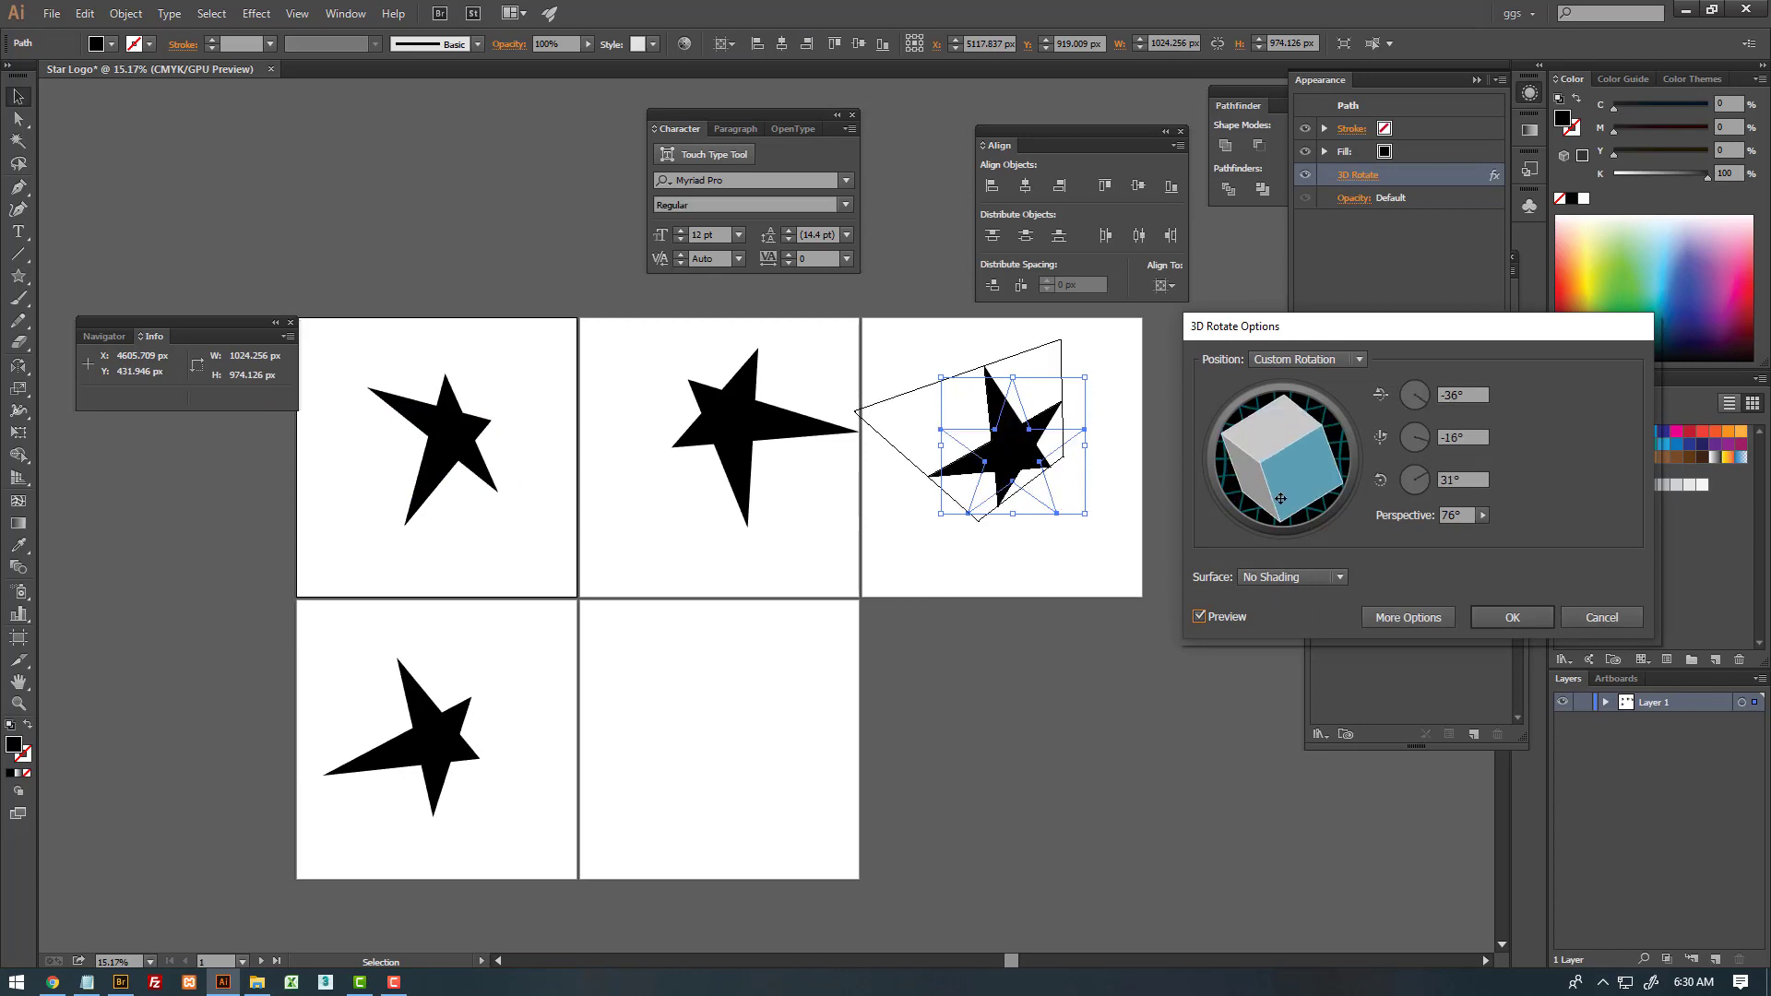
{"action": "mouse_move", "coordinate": [1267, 464]}
{"action": "left_mouse_down"}
{"action": "mouse_move", "coordinate": [1244, 438]}
{"action": "mouse_move", "coordinate": [1289, 422]}
{"action": "left_mouse_up"}
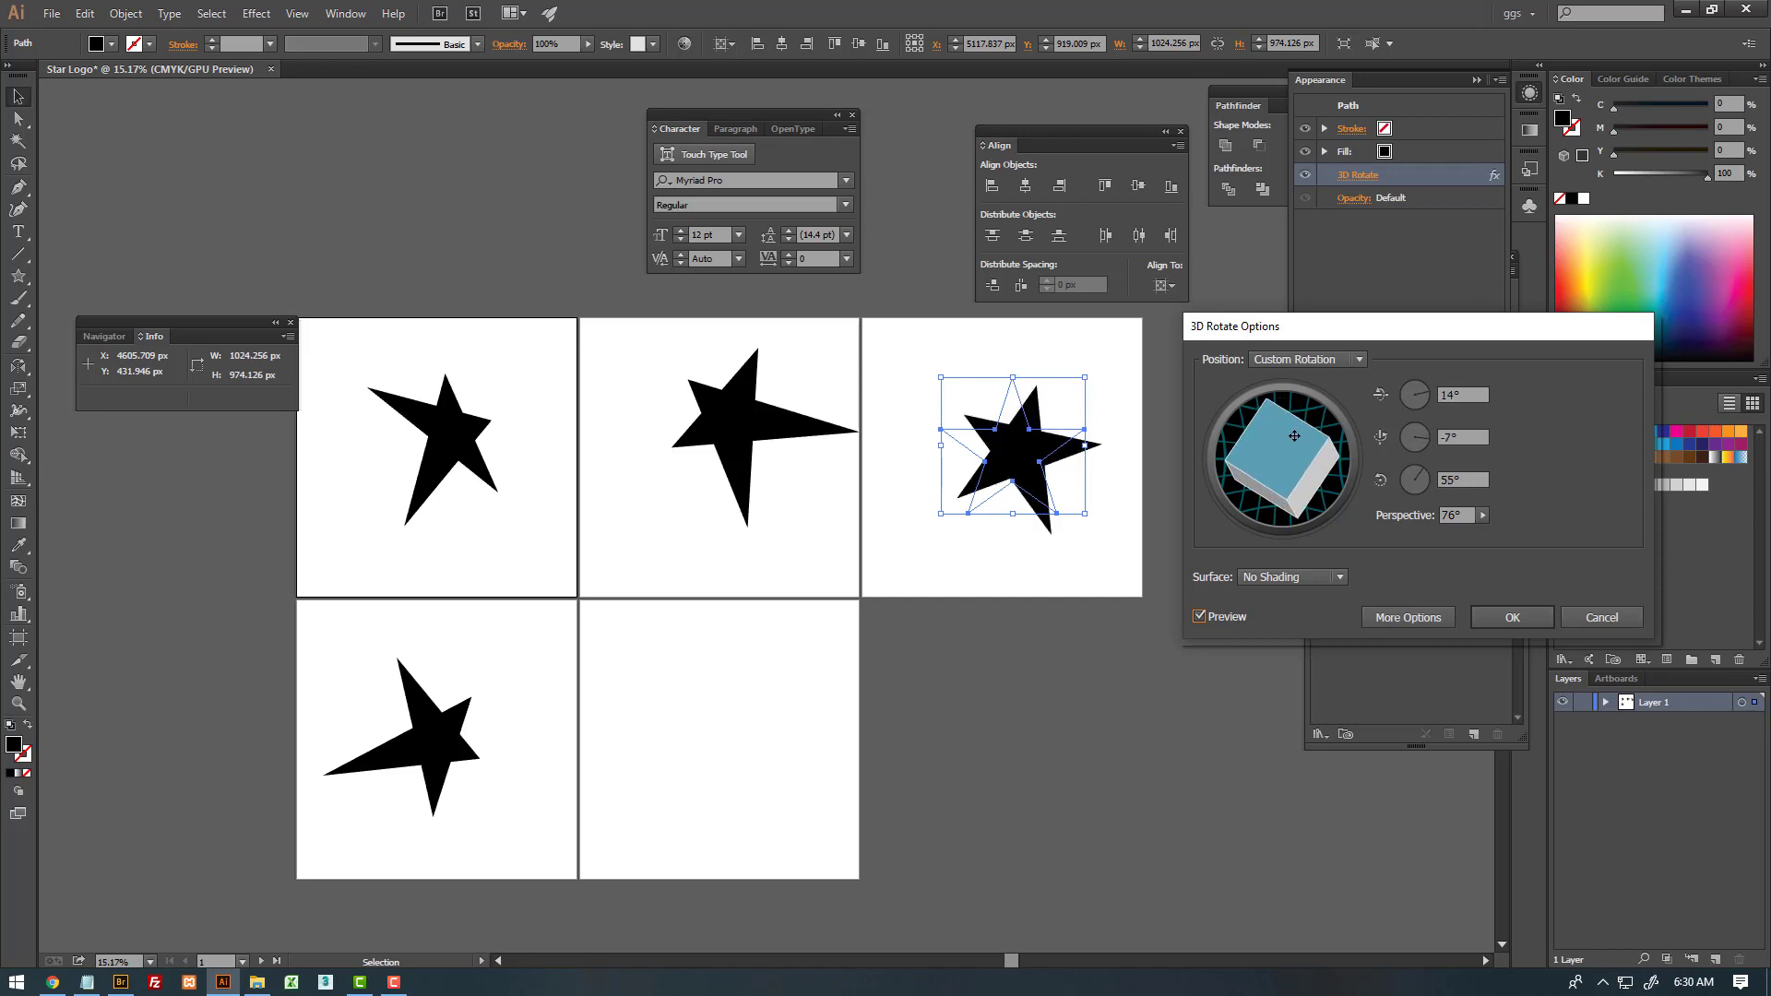
{"action": "left_click_drag", "start_coordinate": [1284, 436], "coordinate": [1284, 431]}
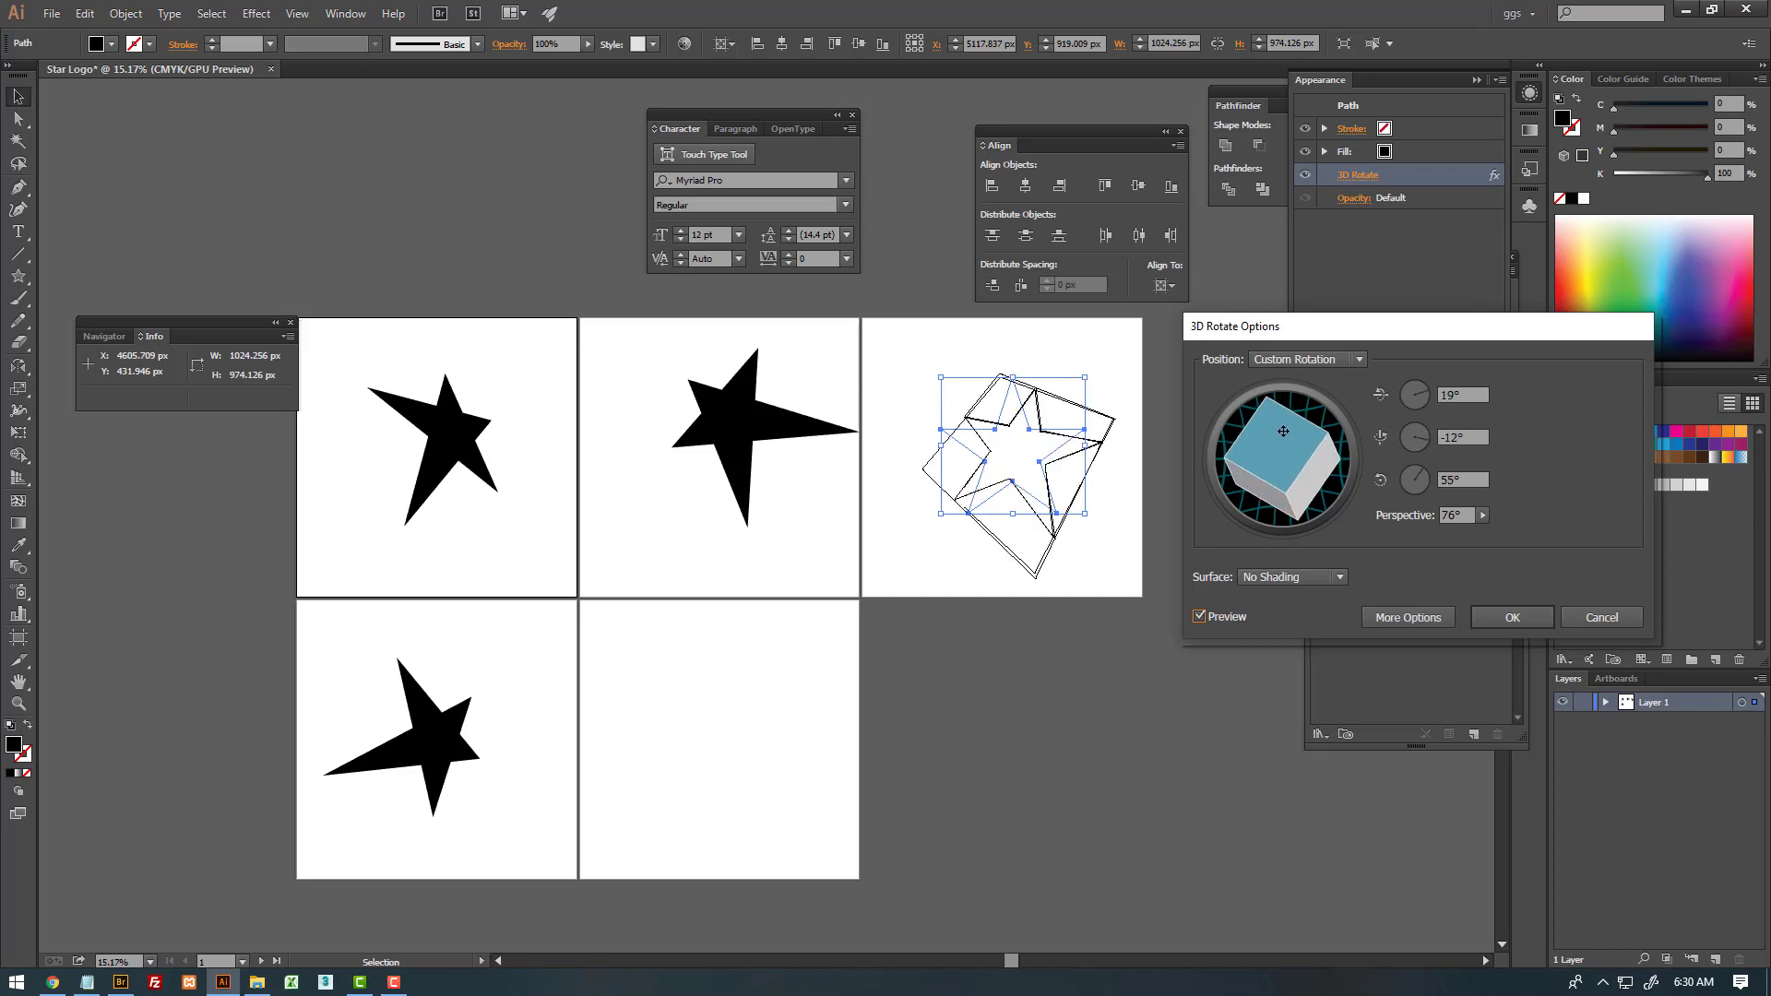
- Raise perspective to 88°, set the Y angle to 5°, and apply the rotation
{"action": "left_click", "coordinate": [1483, 518]}
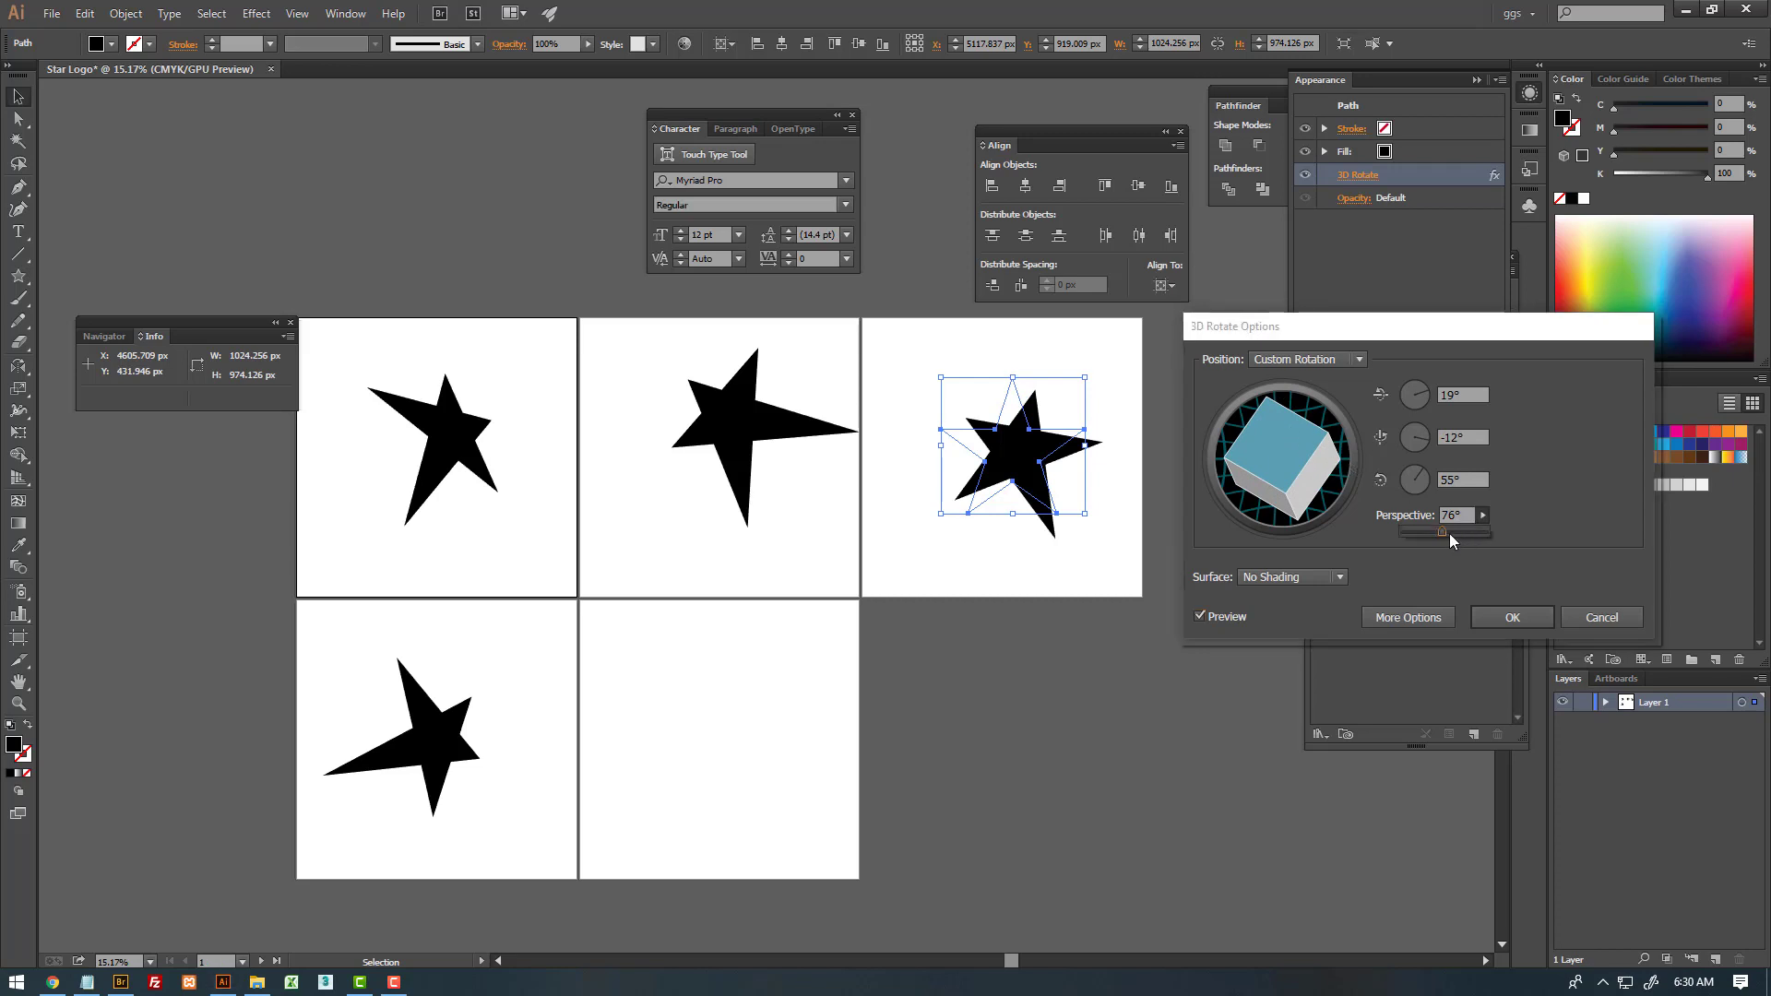
{"action": "left_click_drag", "start_coordinate": [1446, 533], "coordinate": [1452, 534]}
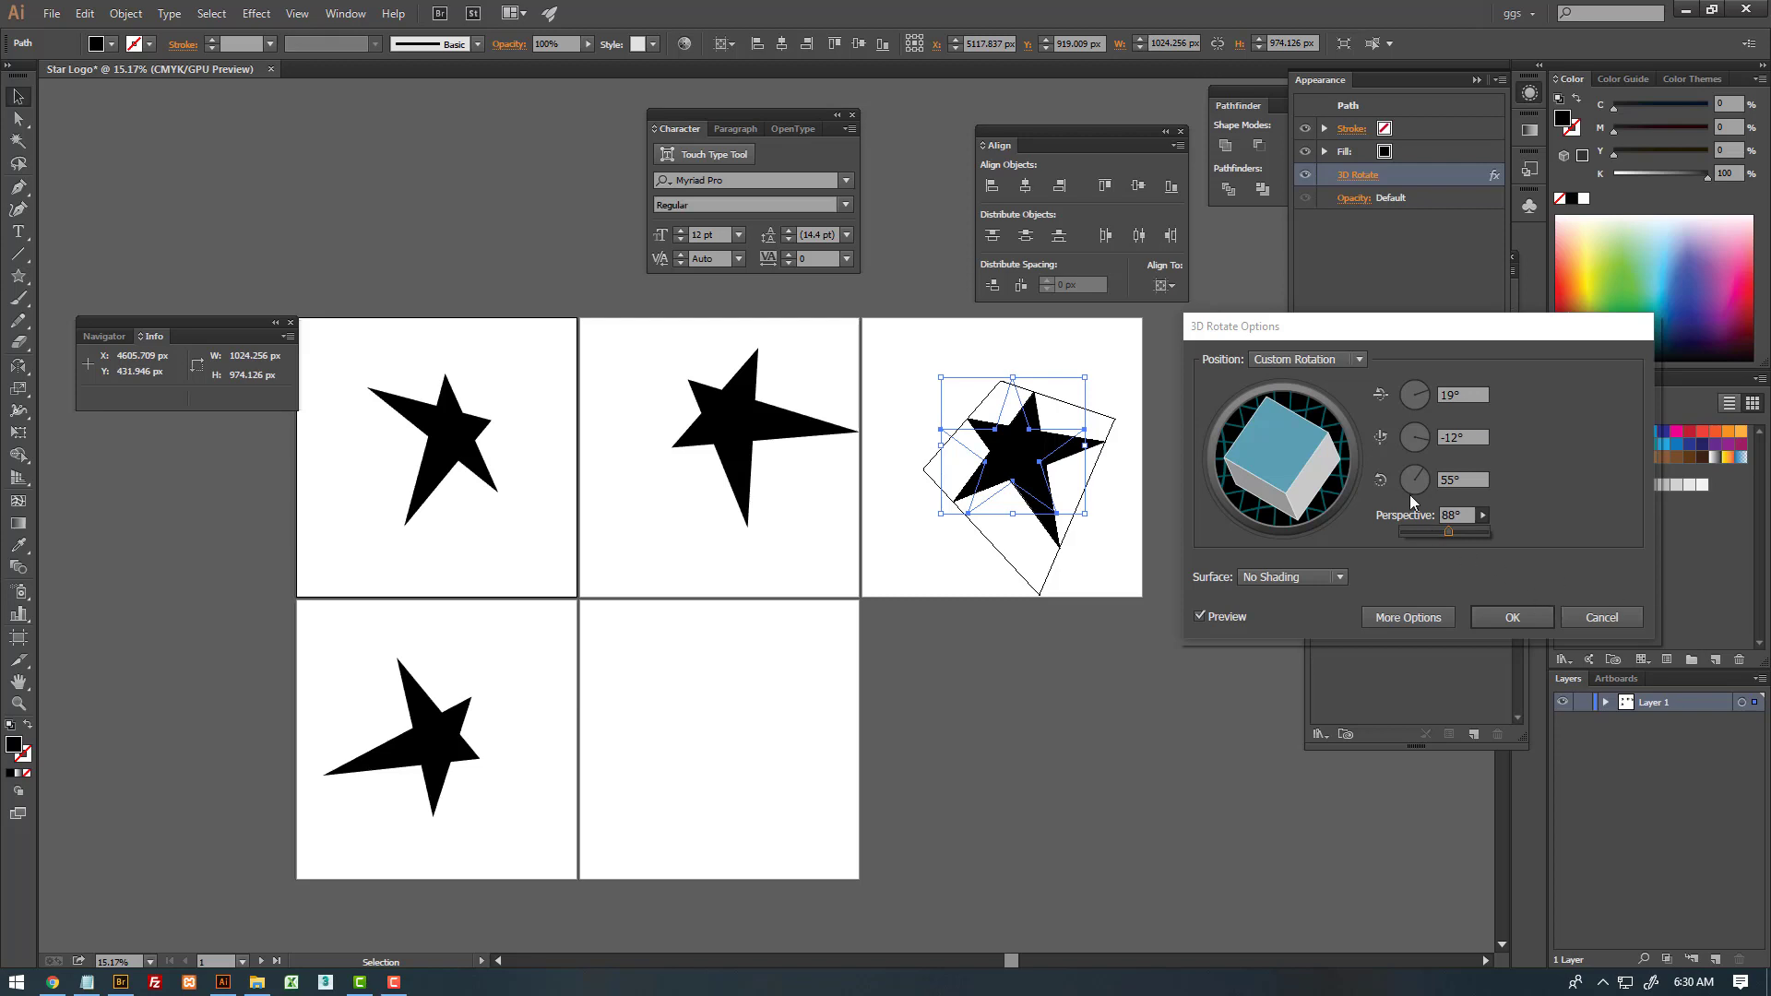
{"action": "left_click", "coordinate": [1462, 436]}
{"action": "type", "text": "1"}
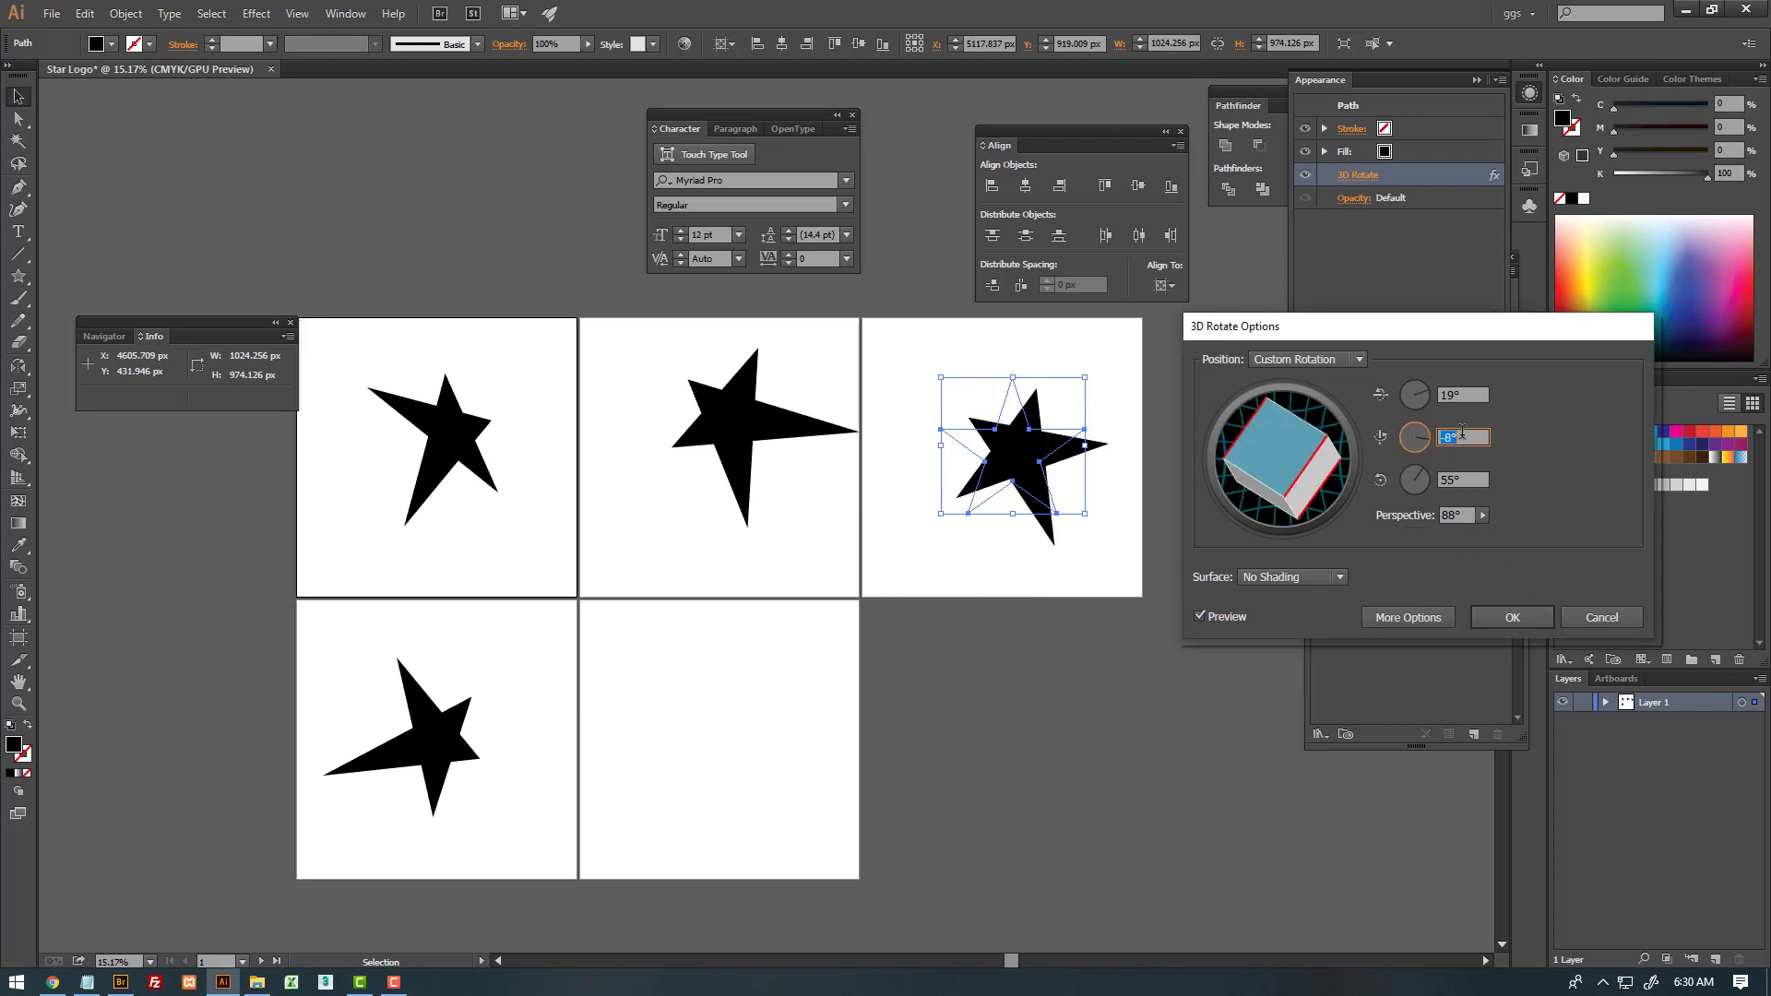
{"action": "key", "text": "Up"}
{"action": "key", "text": "Up"}
{"action": "key", "text": "Up"}
{"action": "key", "text": "Up"}
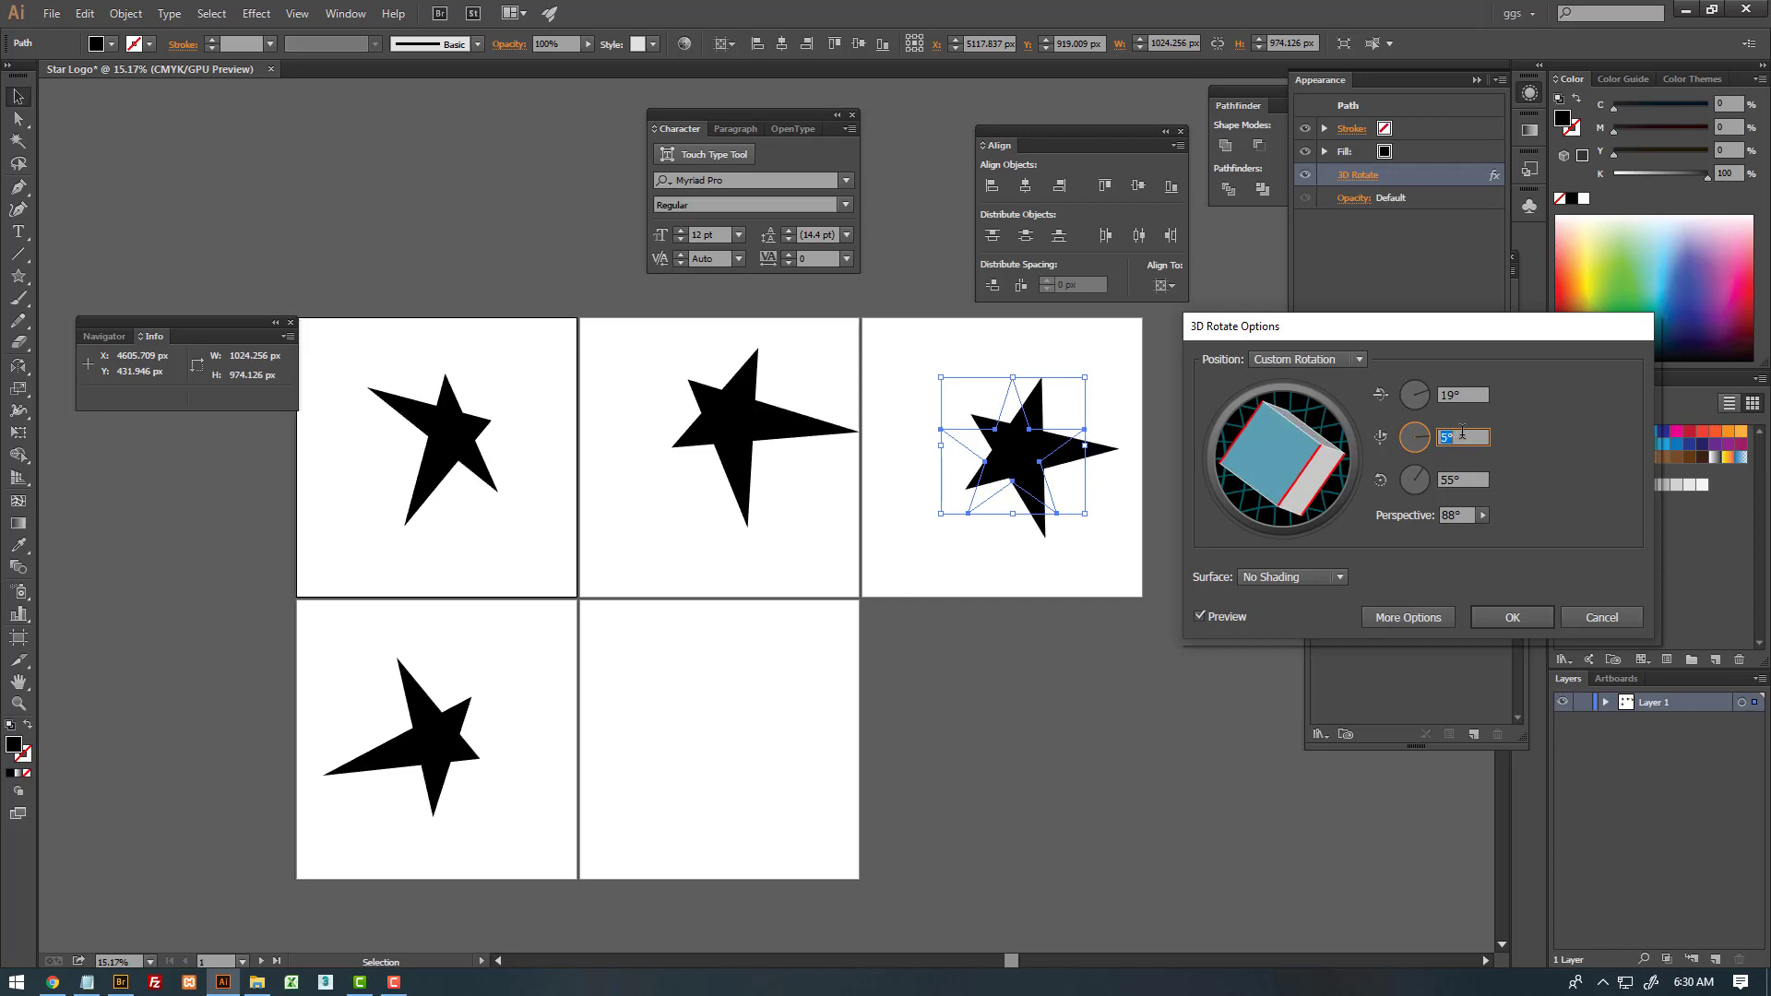
{"action": "key", "text": "Up"}
{"action": "key", "text": "Up"}
{"action": "key", "text": "Up"}
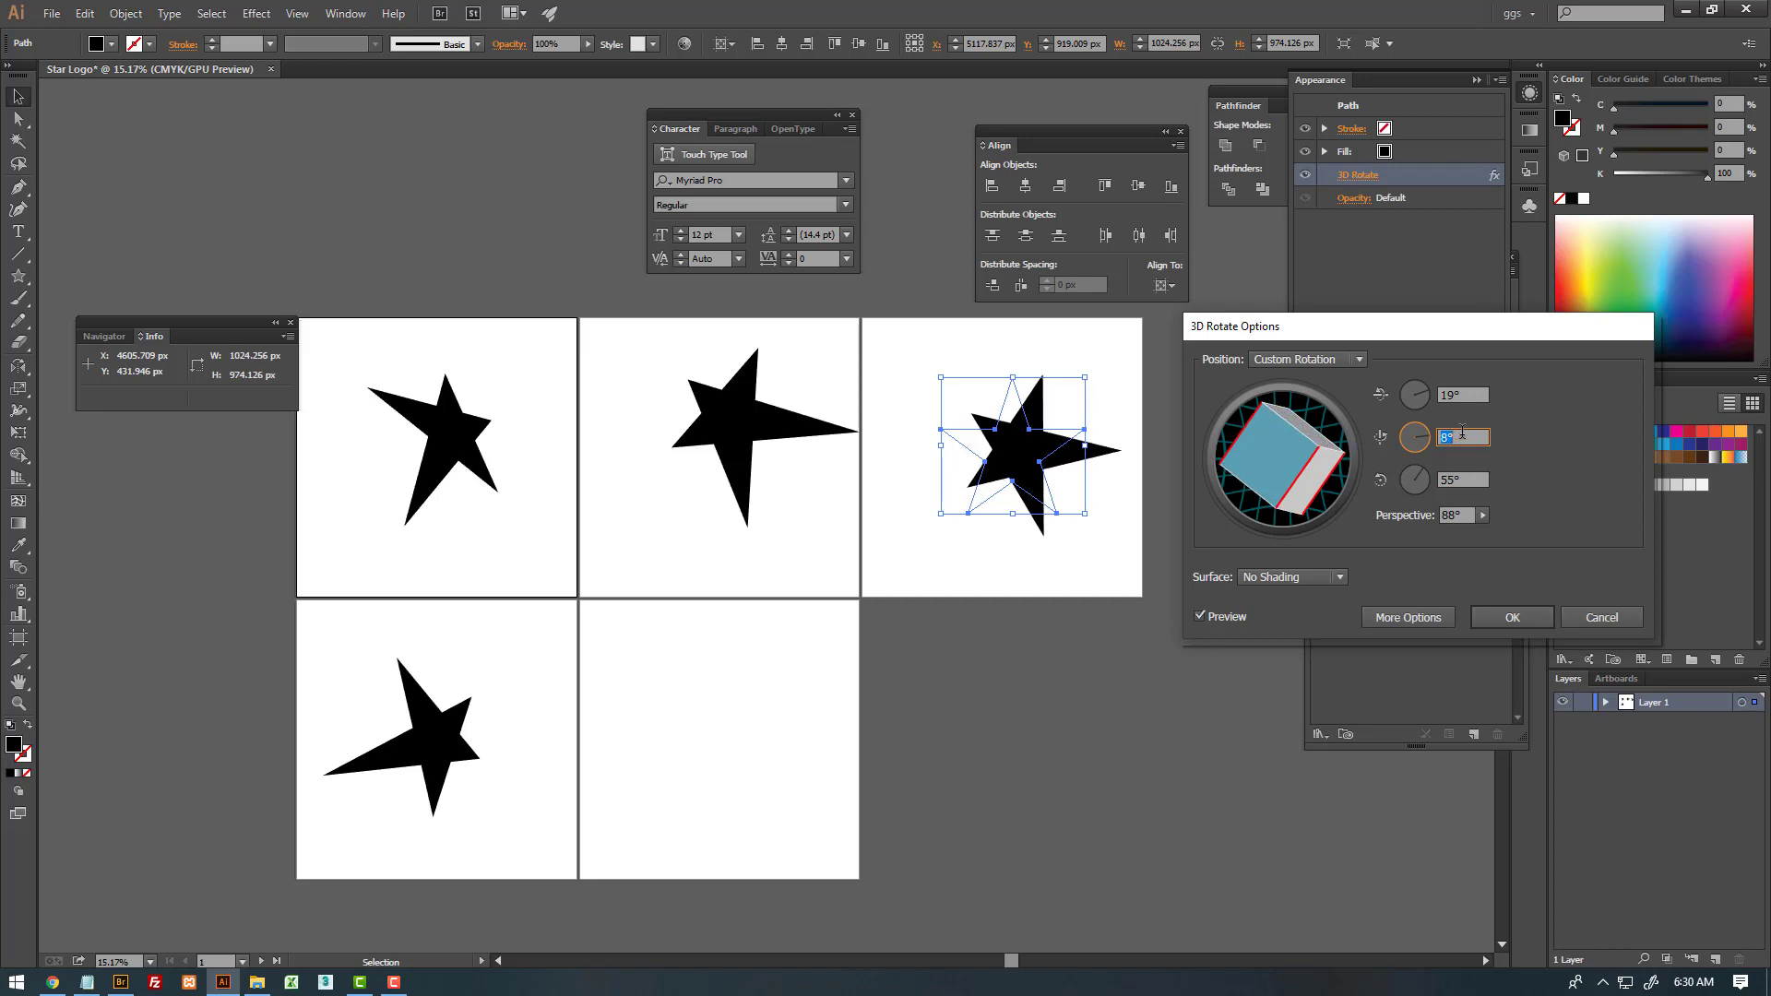
{"action": "left_click", "coordinate": [1513, 617]}
- Copy the first star to artboard 5 and preview a 3D tilt of 21°, -32°, 77°
{"action": "left_click", "coordinate": [952, 513]}
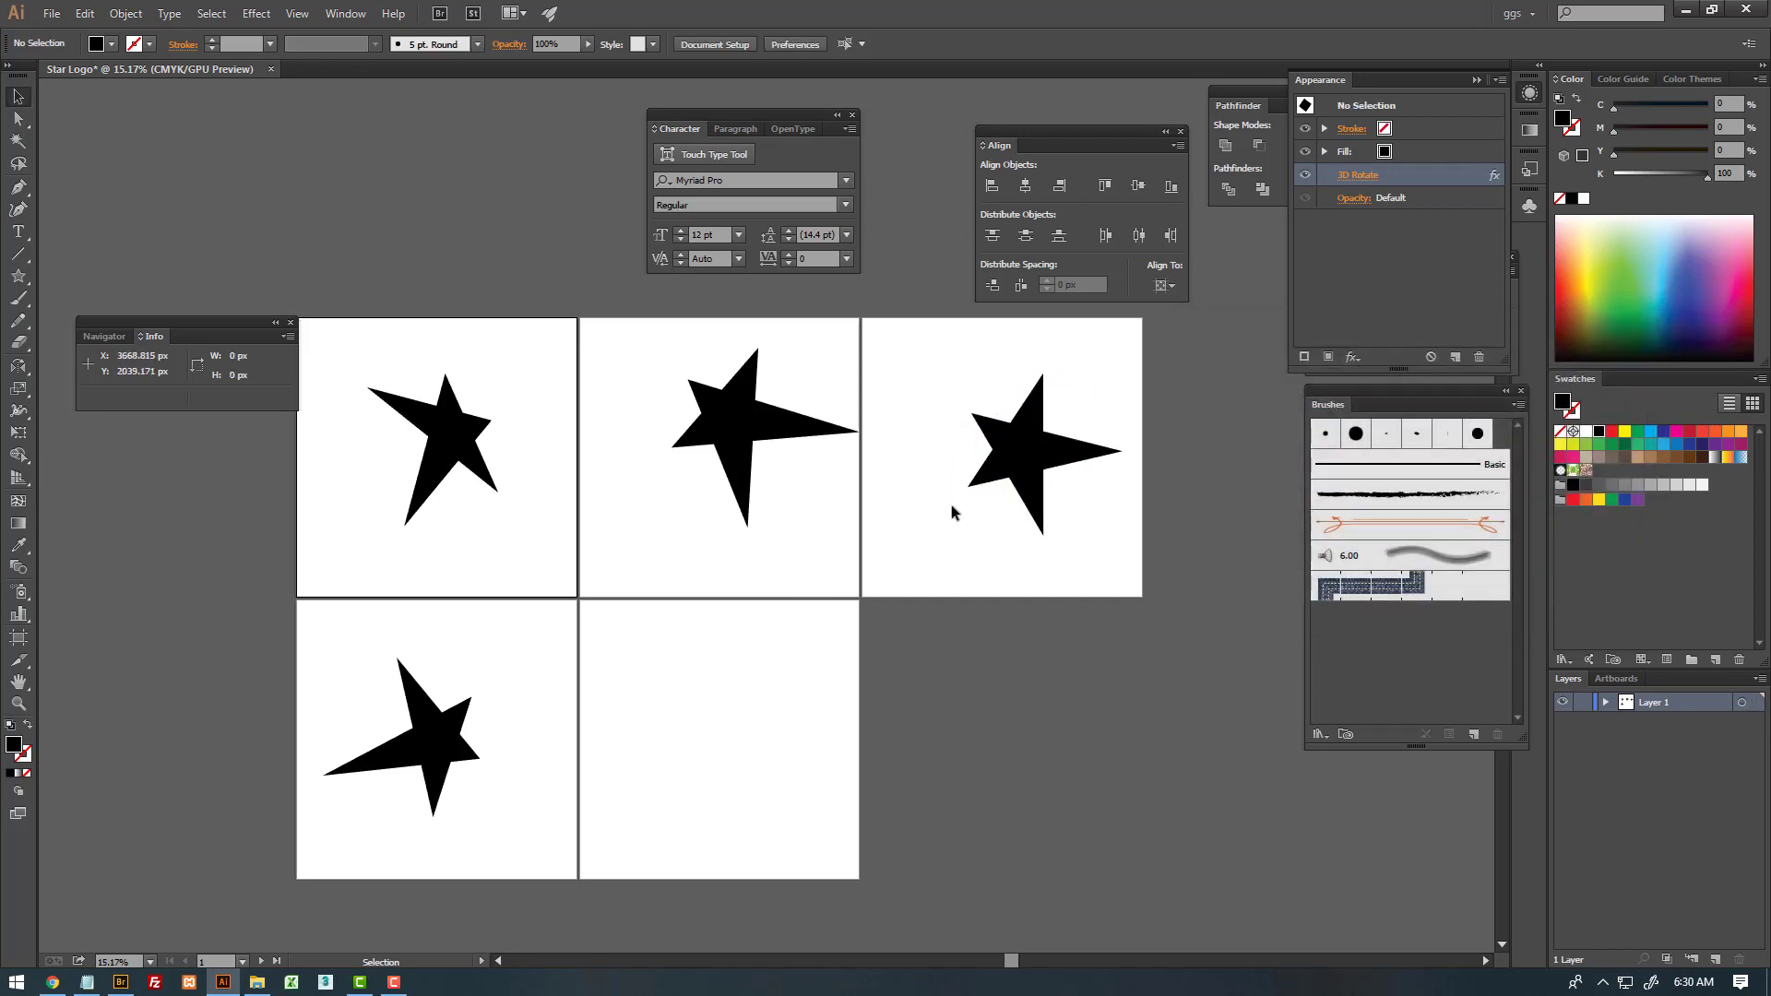
{"action": "left_click_drag", "start_coordinate": [469, 443], "coordinate": [736, 754]}
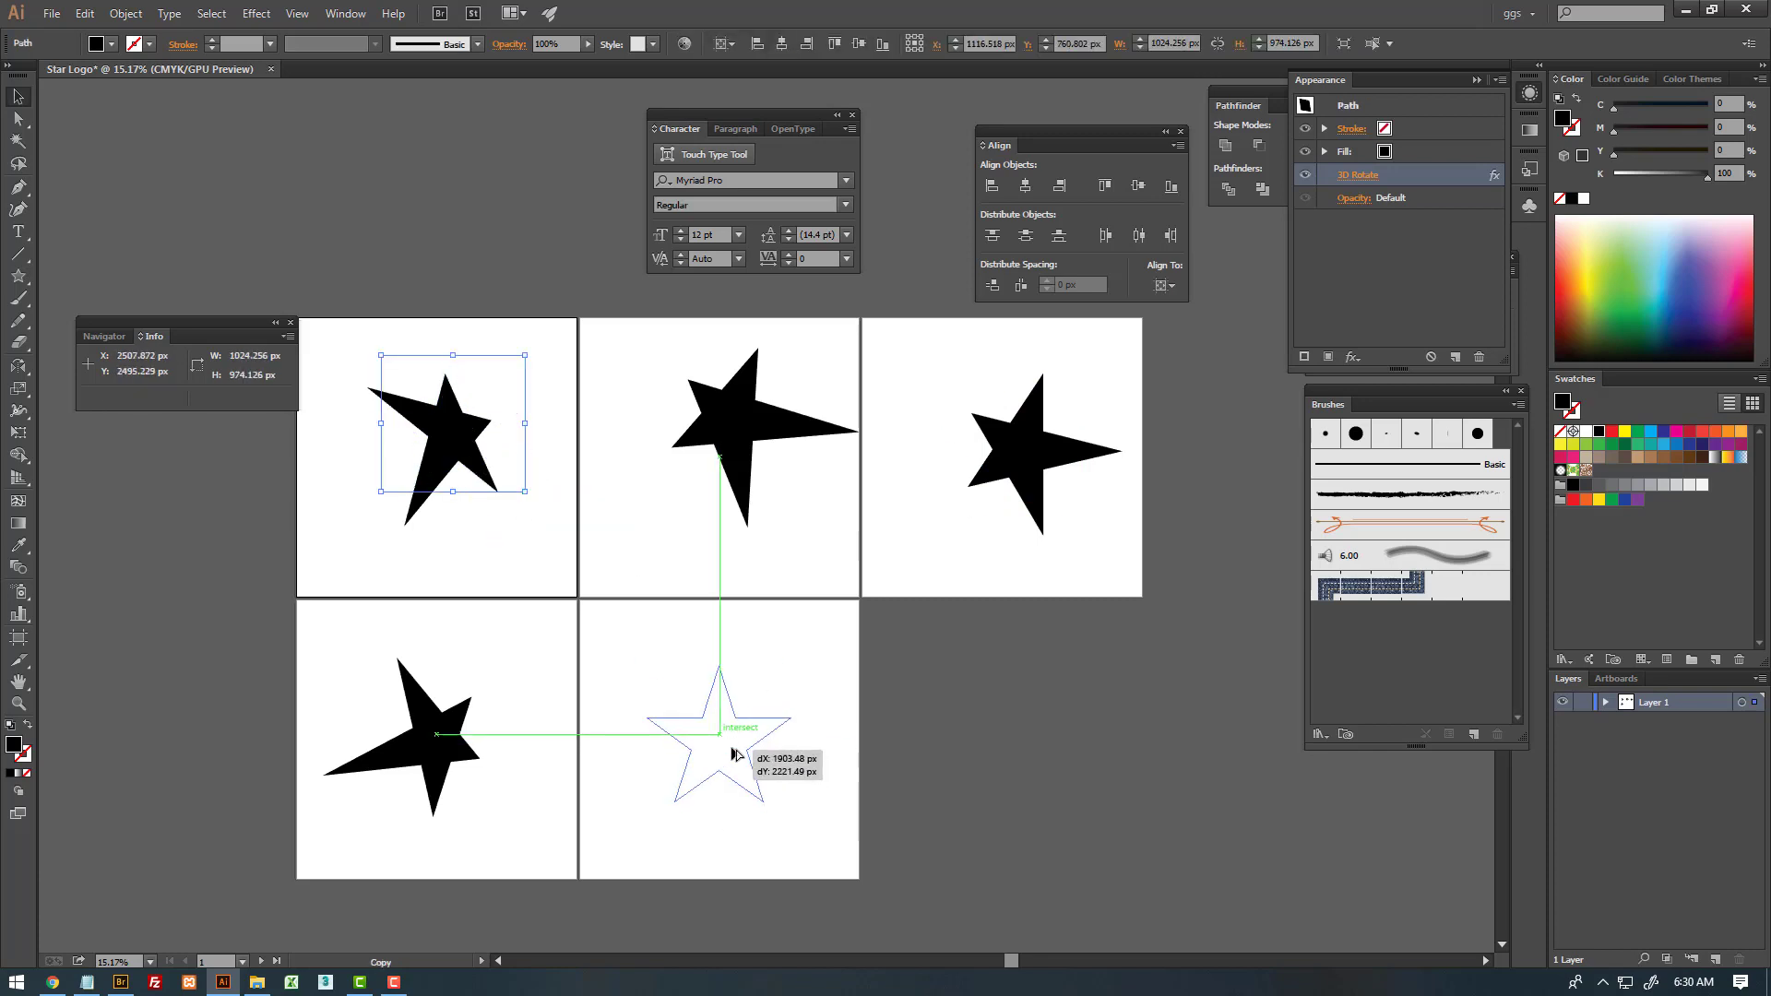
{"action": "left_click", "coordinate": [1358, 175]}
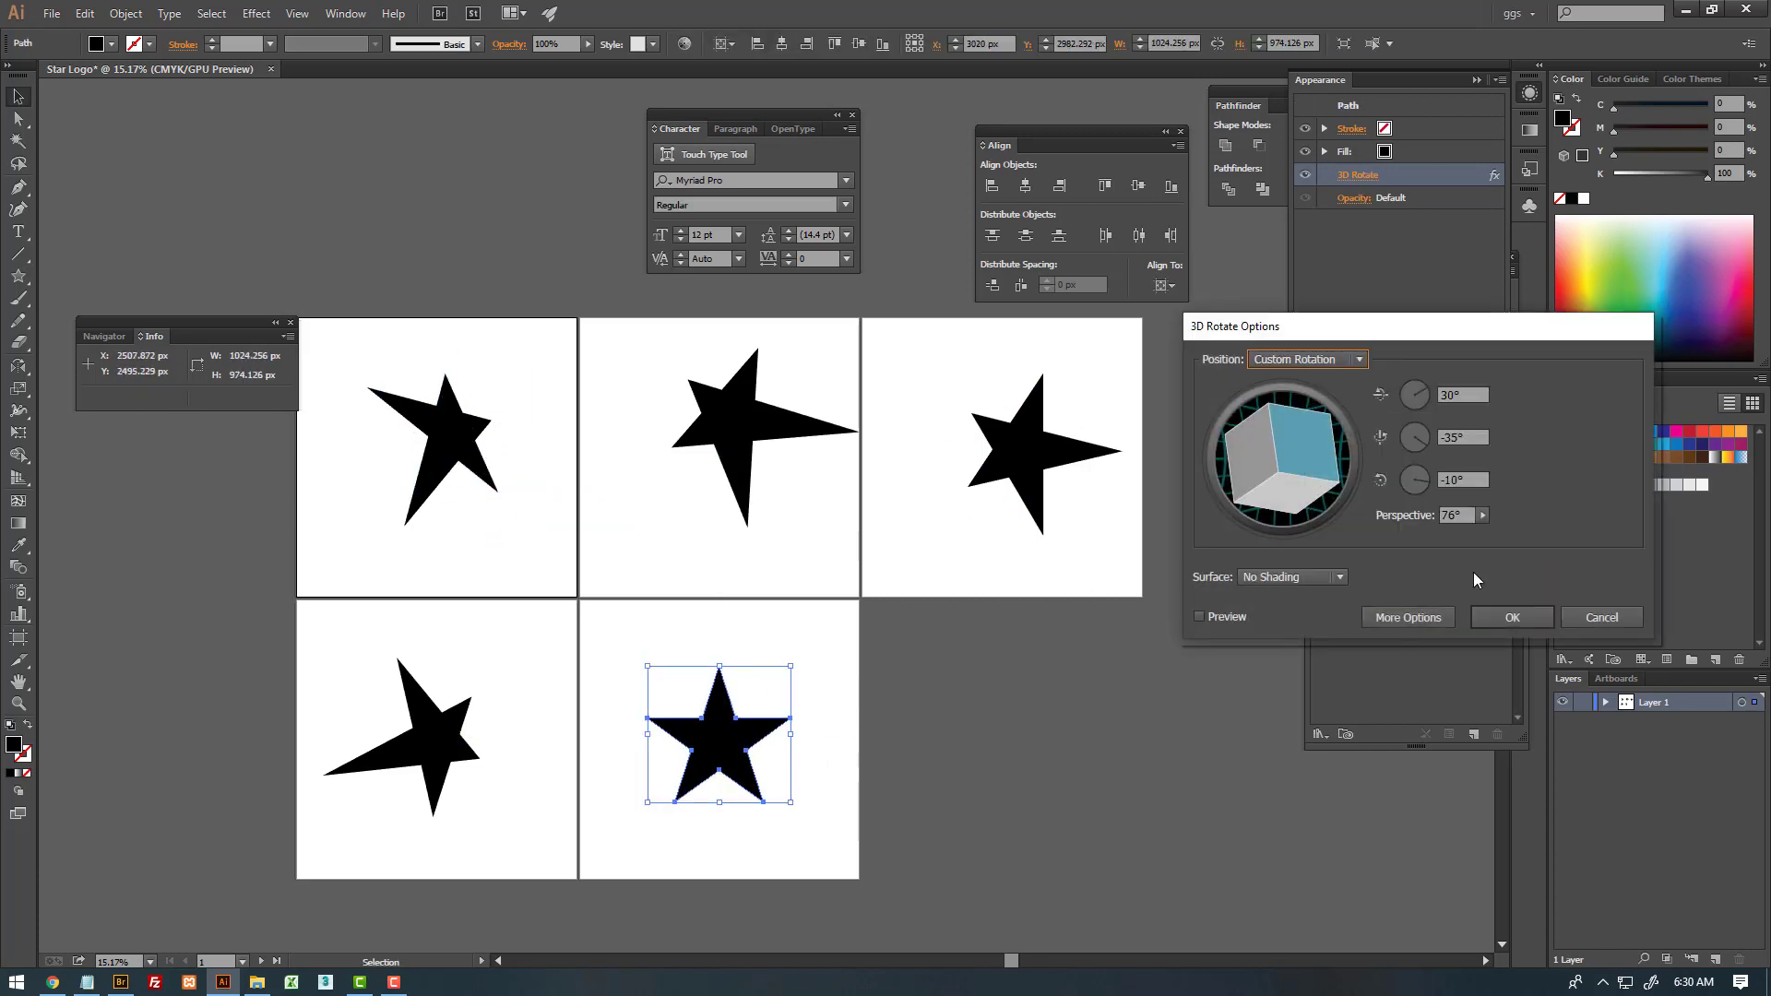
{"action": "left_click", "coordinate": [1200, 616]}
{"action": "mouse_move", "coordinate": [1282, 441]}
{"action": "left_mouse_down"}
{"action": "mouse_move", "coordinate": [1244, 440]}
{"action": "mouse_move", "coordinate": [1247, 489]}
{"action": "left_mouse_up"}
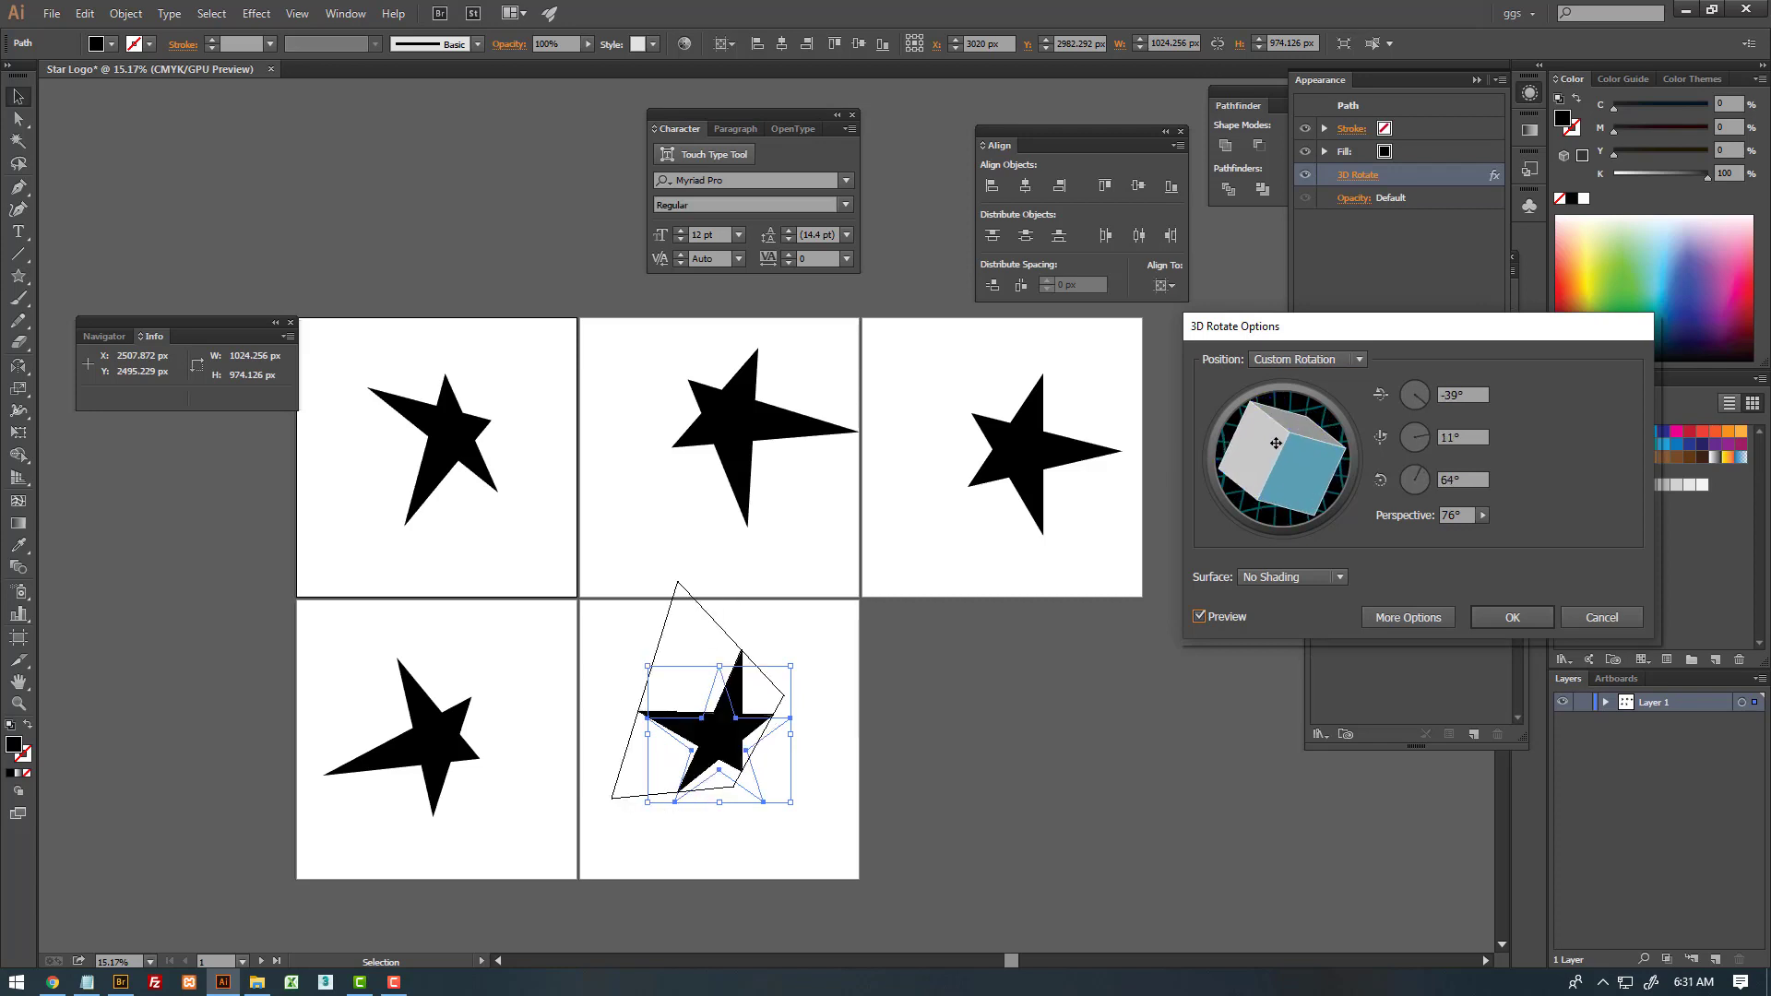
{"action": "mouse_move", "coordinate": [1301, 417]}
{"action": "left_mouse_down"}
{"action": "mouse_move", "coordinate": [1322, 451]}
{"action": "mouse_move", "coordinate": [1297, 459]}
{"action": "left_mouse_up"}
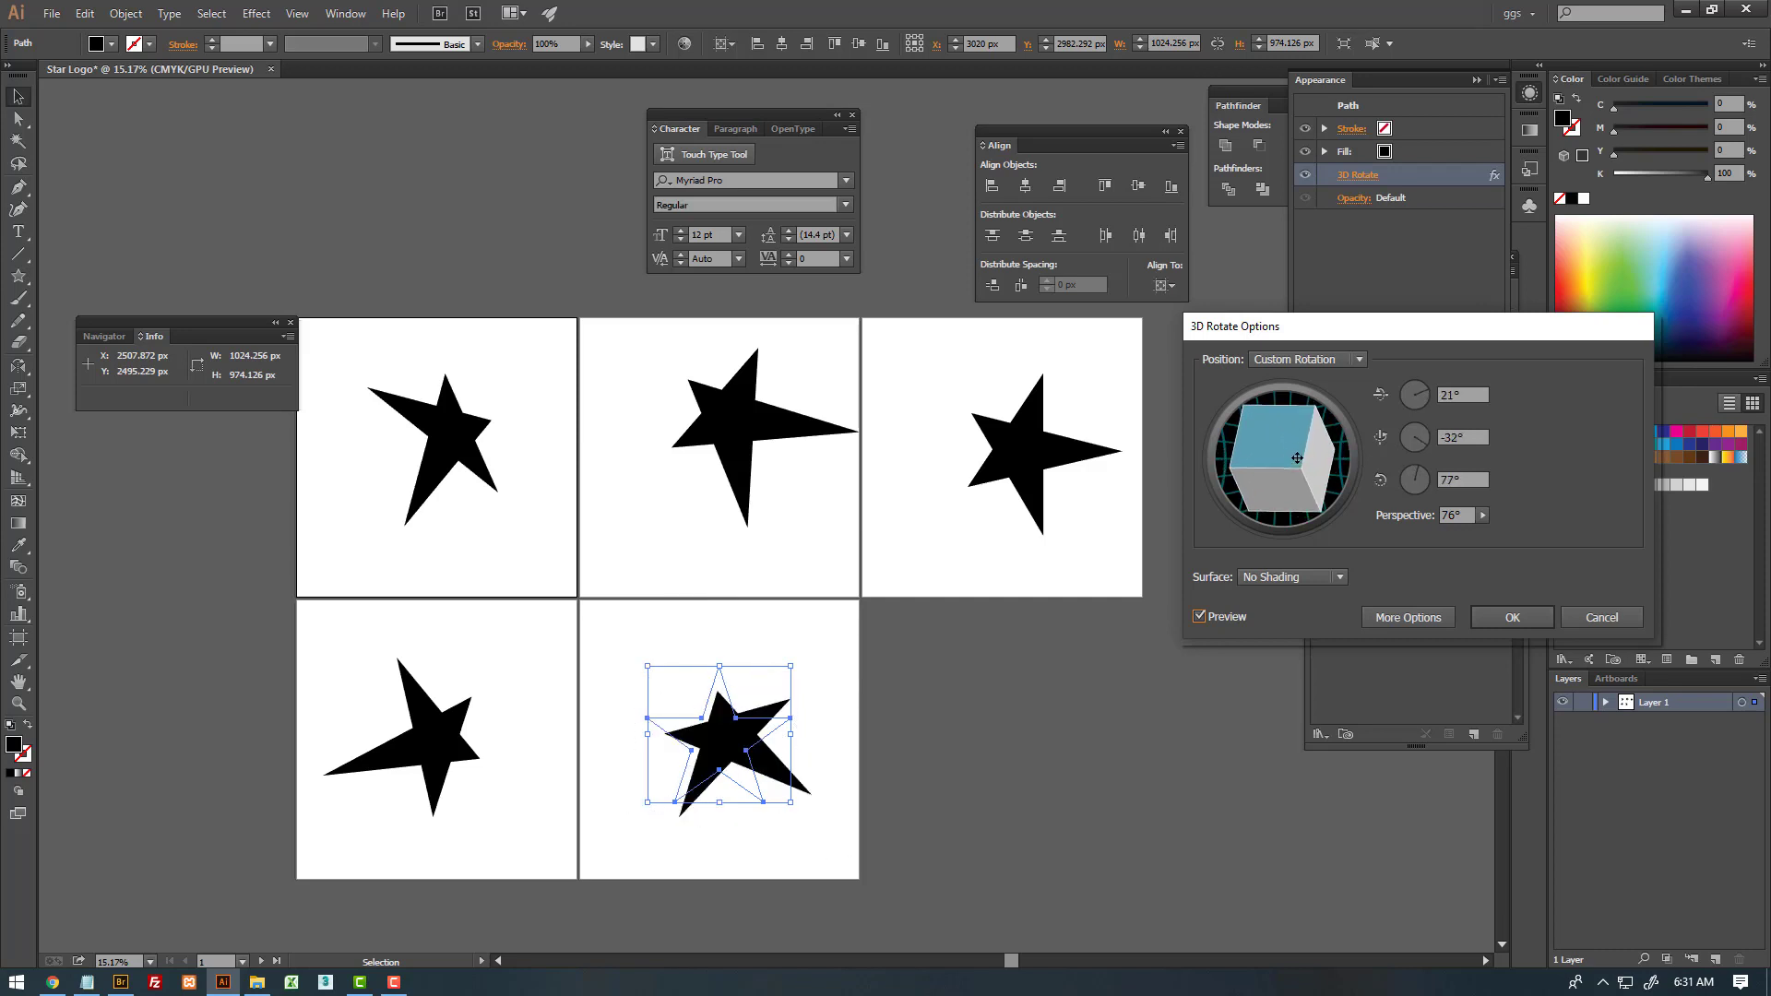
- Apply the fifth star's tilt, reposition the second and fifth stars, and select all five
{"action": "left_click", "coordinate": [1512, 617]}
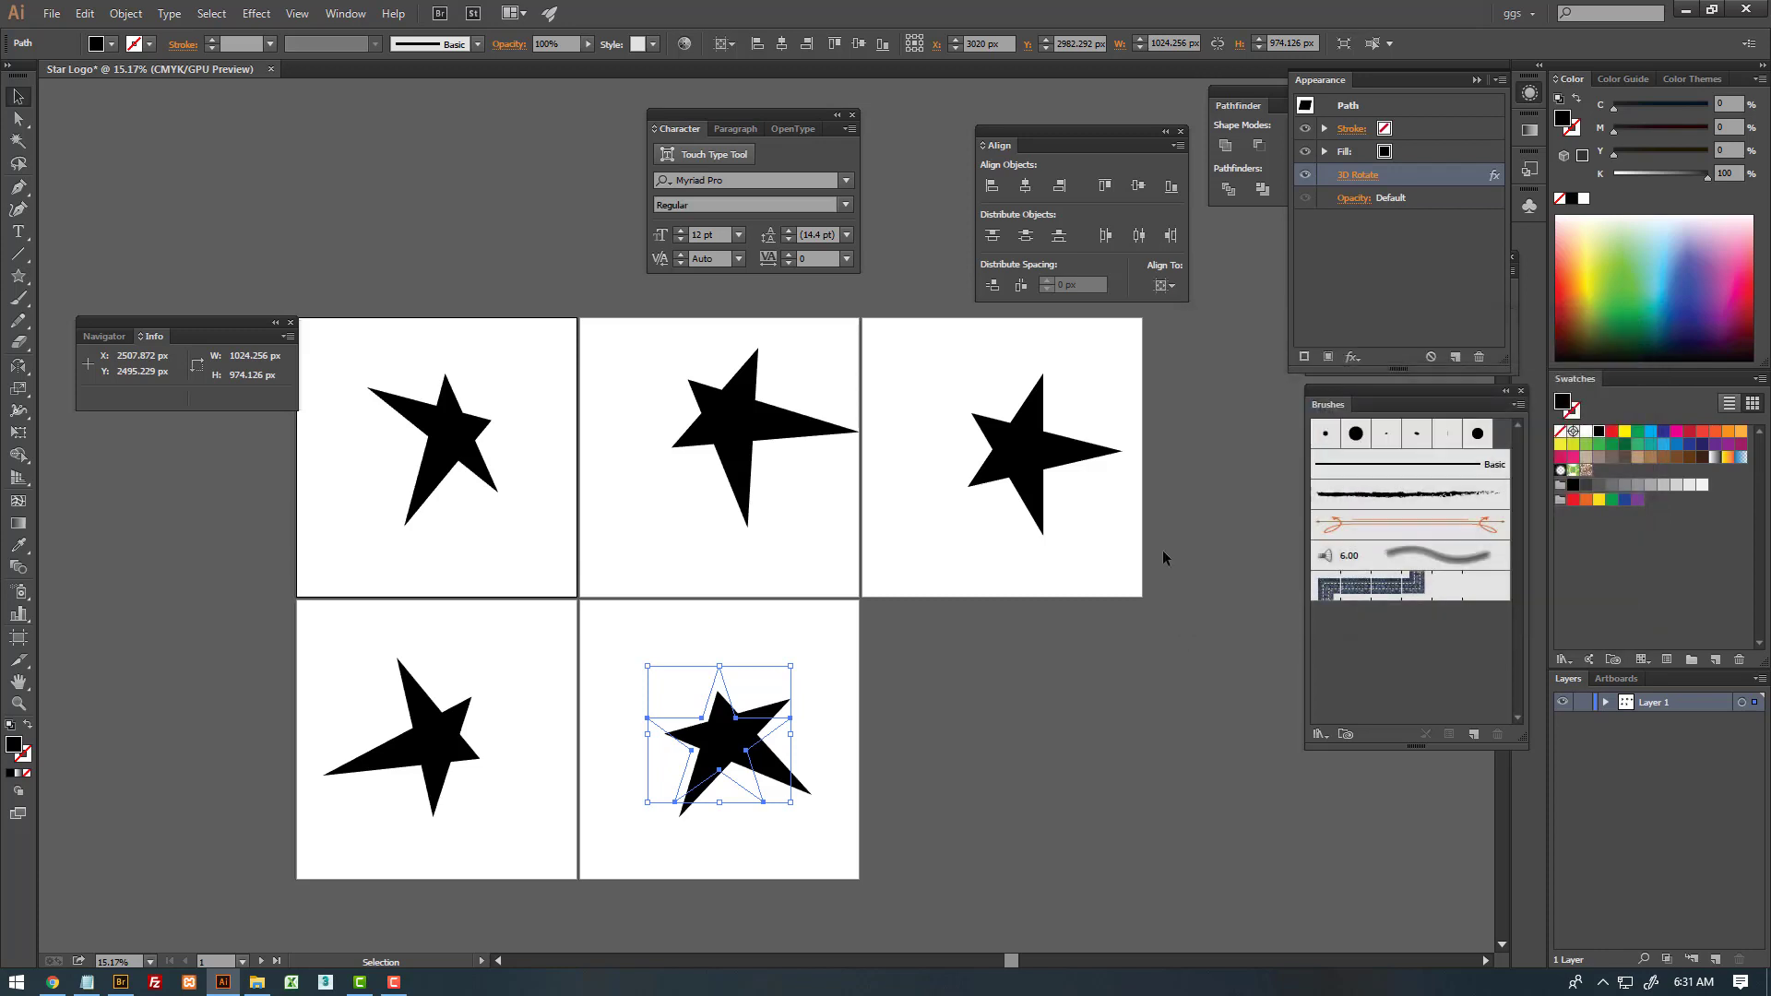
{"action": "left_click", "coordinate": [1050, 634]}
{"action": "left_click", "coordinate": [683, 421]}
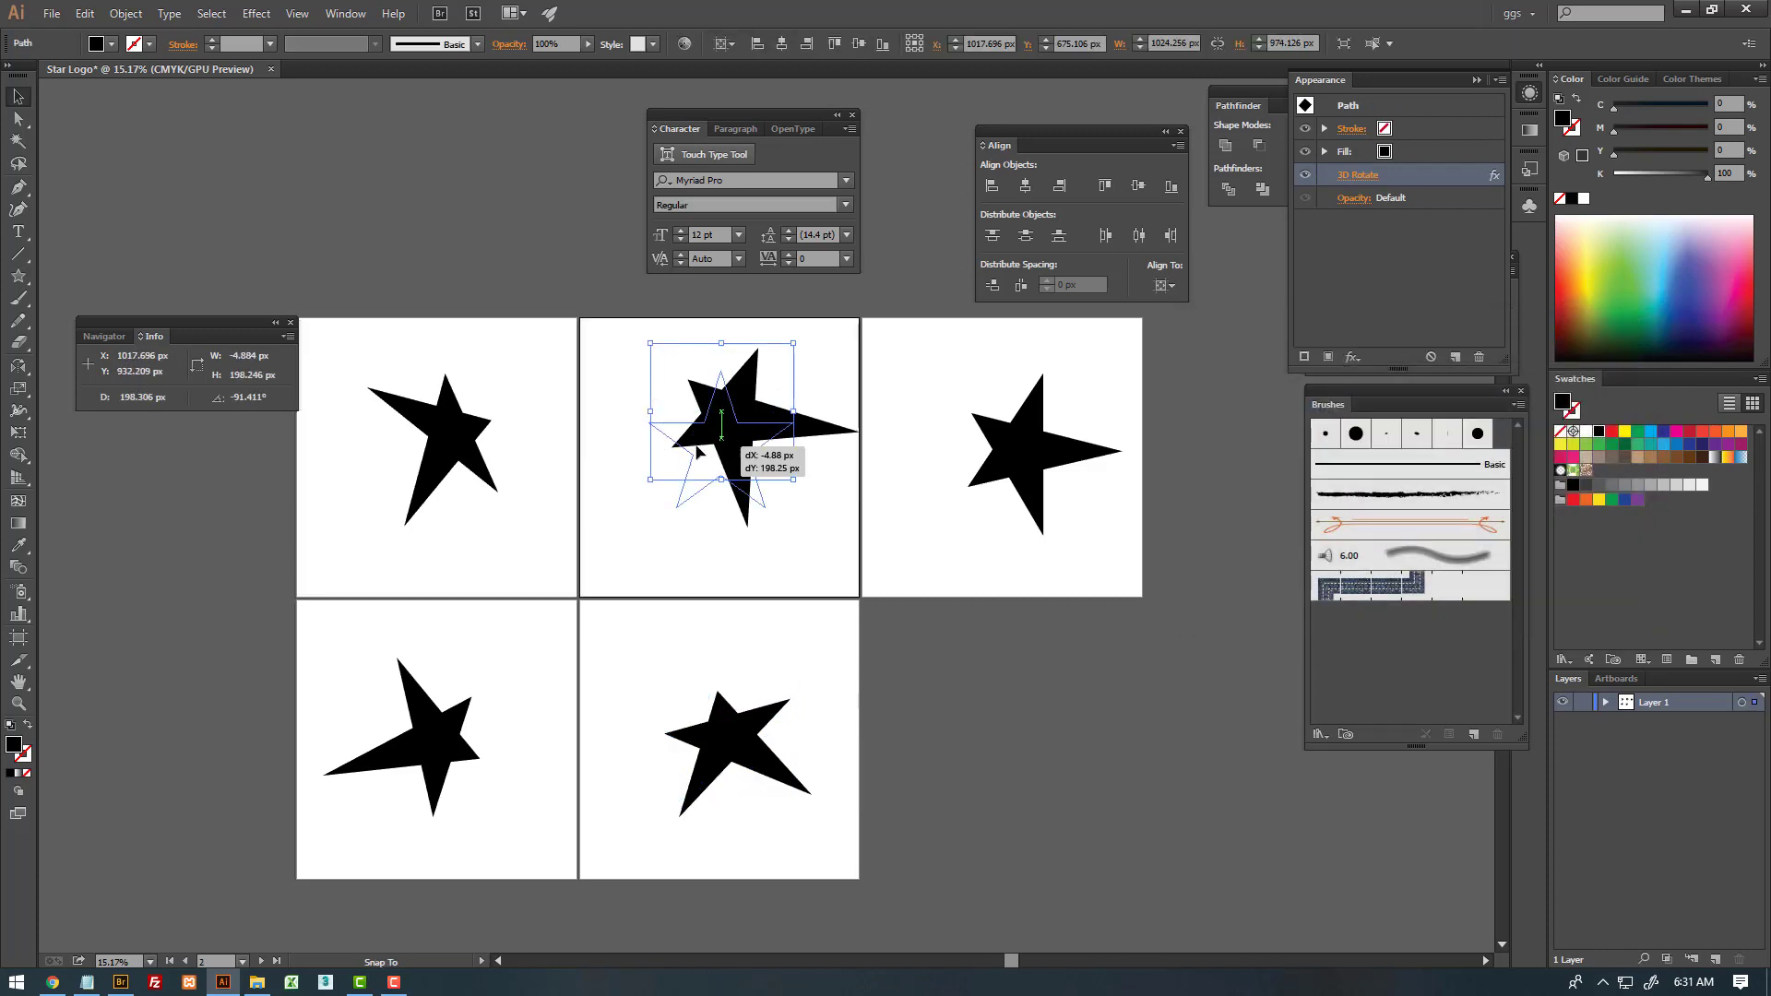
{"action": "left_click_drag", "start_coordinate": [682, 434], "coordinate": [480, 443]}
{"action": "left_click", "coordinate": [1005, 461]}
{"action": "left_click_drag", "start_coordinate": [728, 738], "coordinate": [732, 741]}
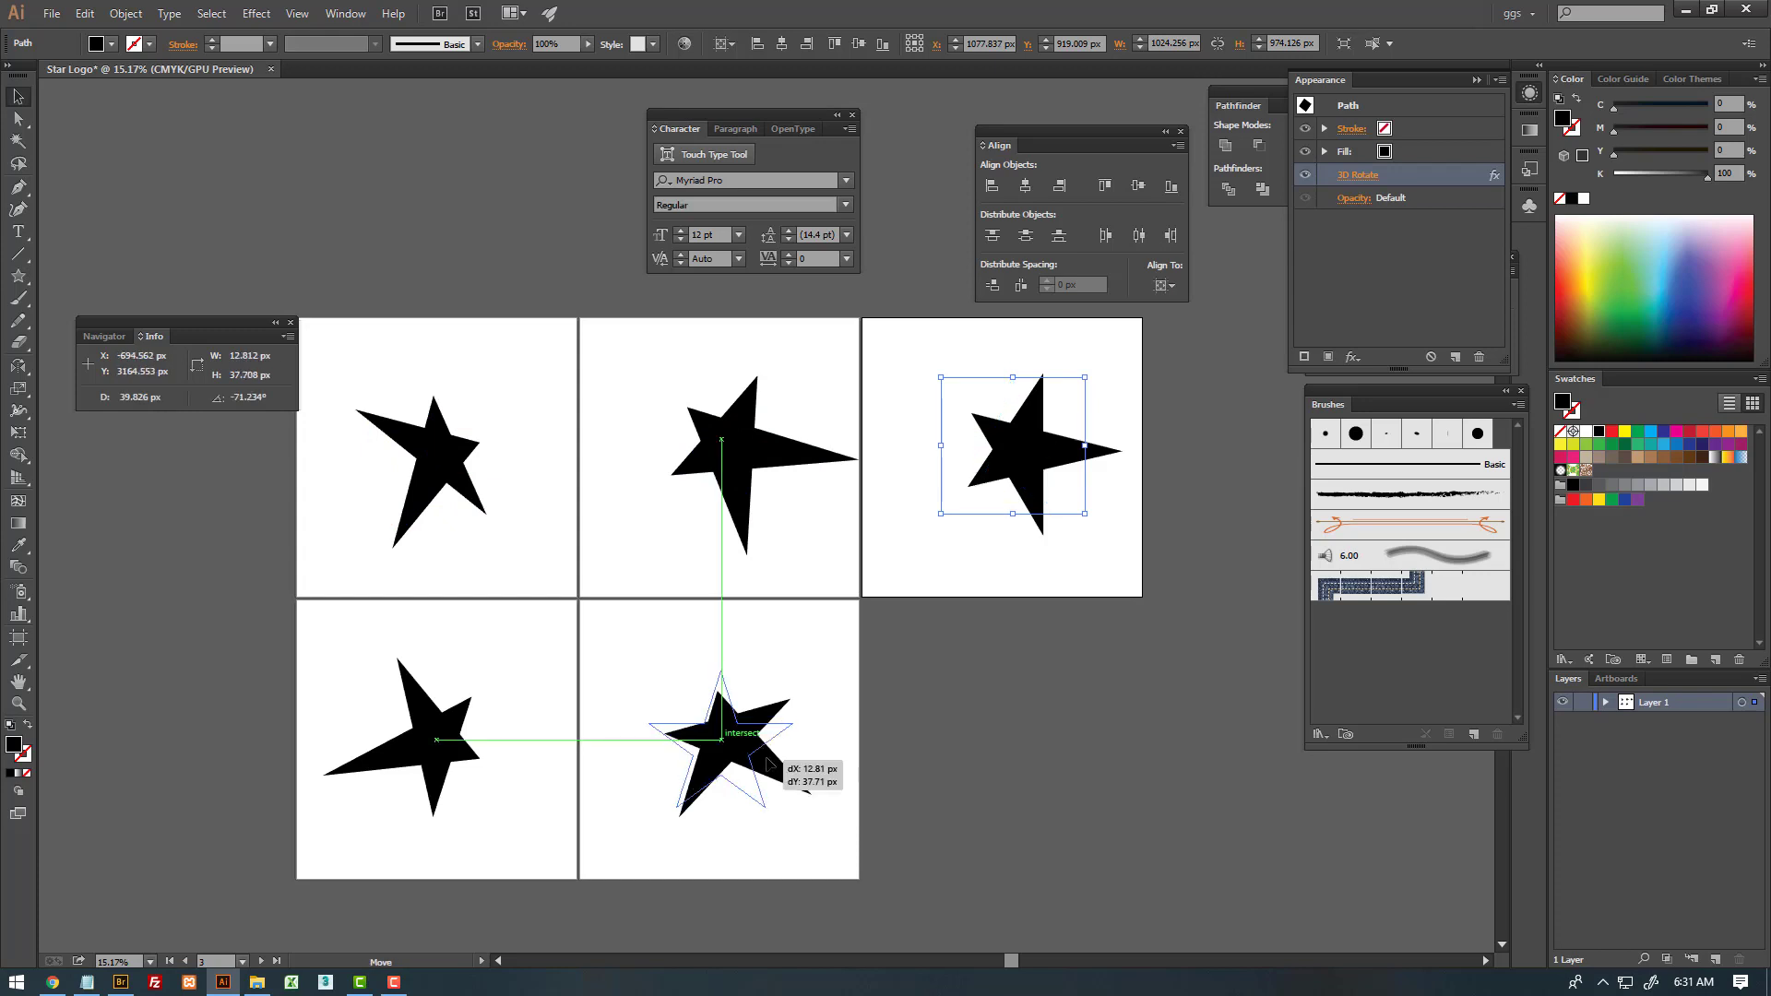
{"action": "left_click", "coordinate": [434, 738]}
{"action": "left_click_drag", "start_coordinate": [310, 810], "coordinate": [1137, 356]}
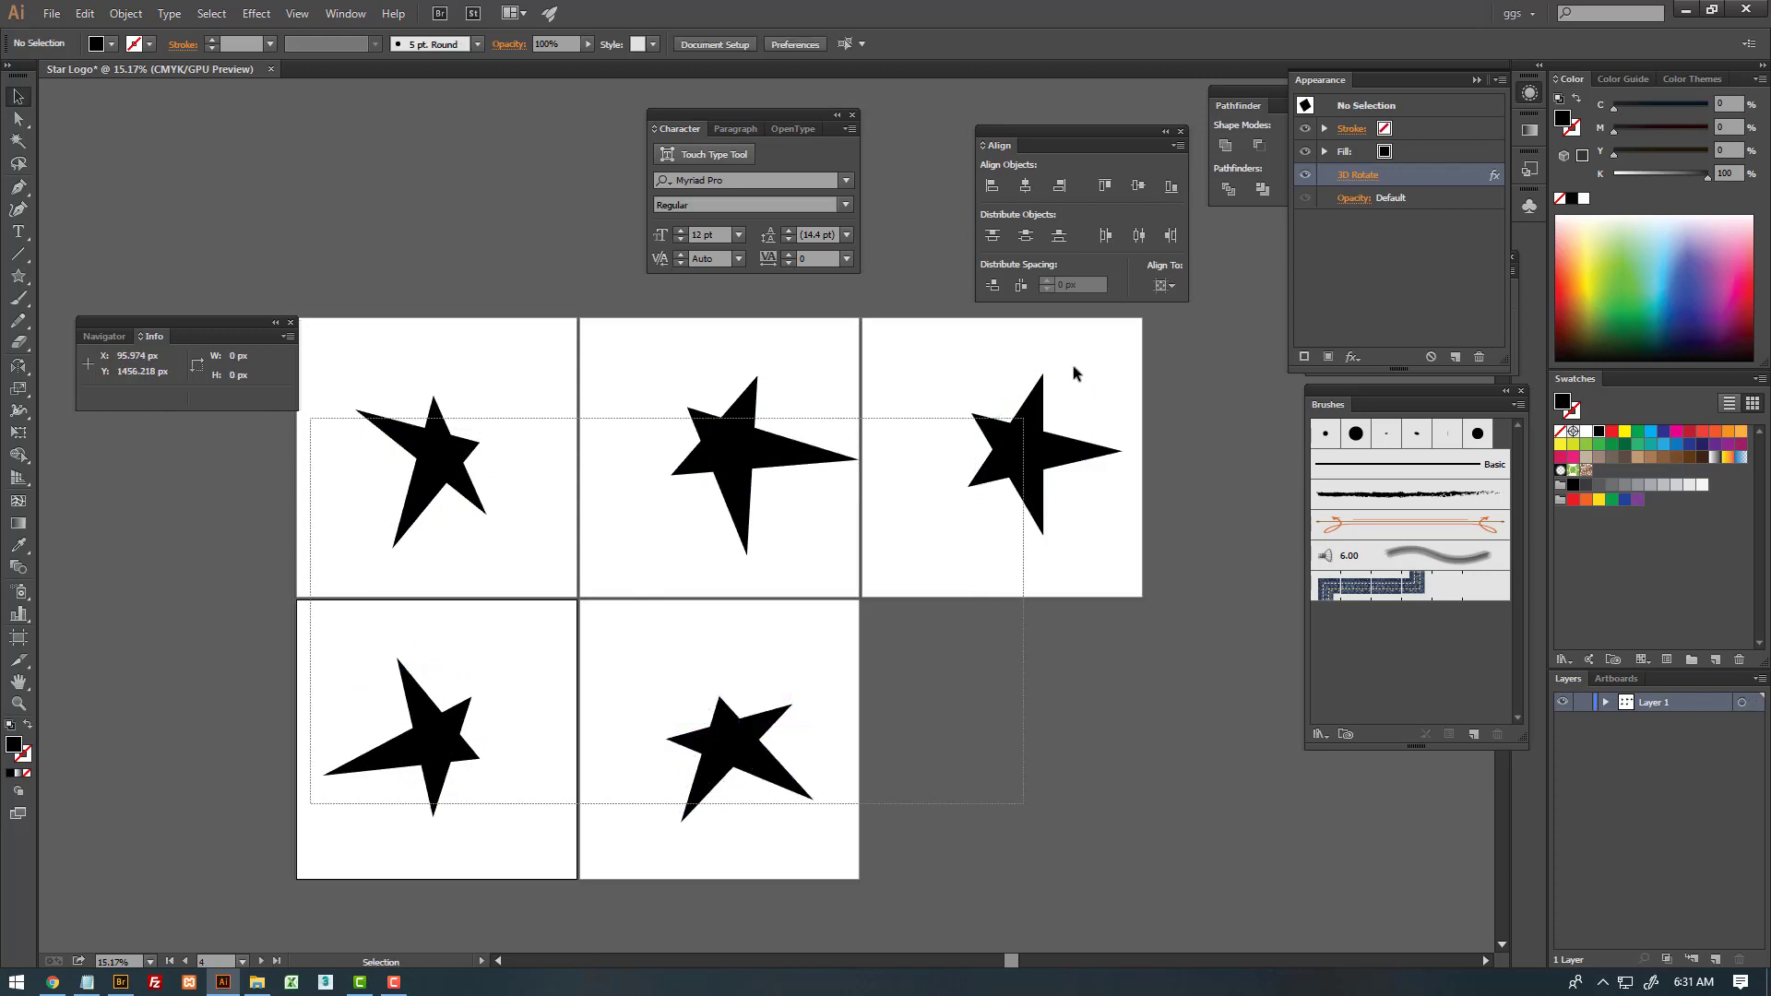
- Expand Appearance on all stars, then Pathfinder Divide the first and third stars
{"action": "left_click", "coordinate": [126, 13]}
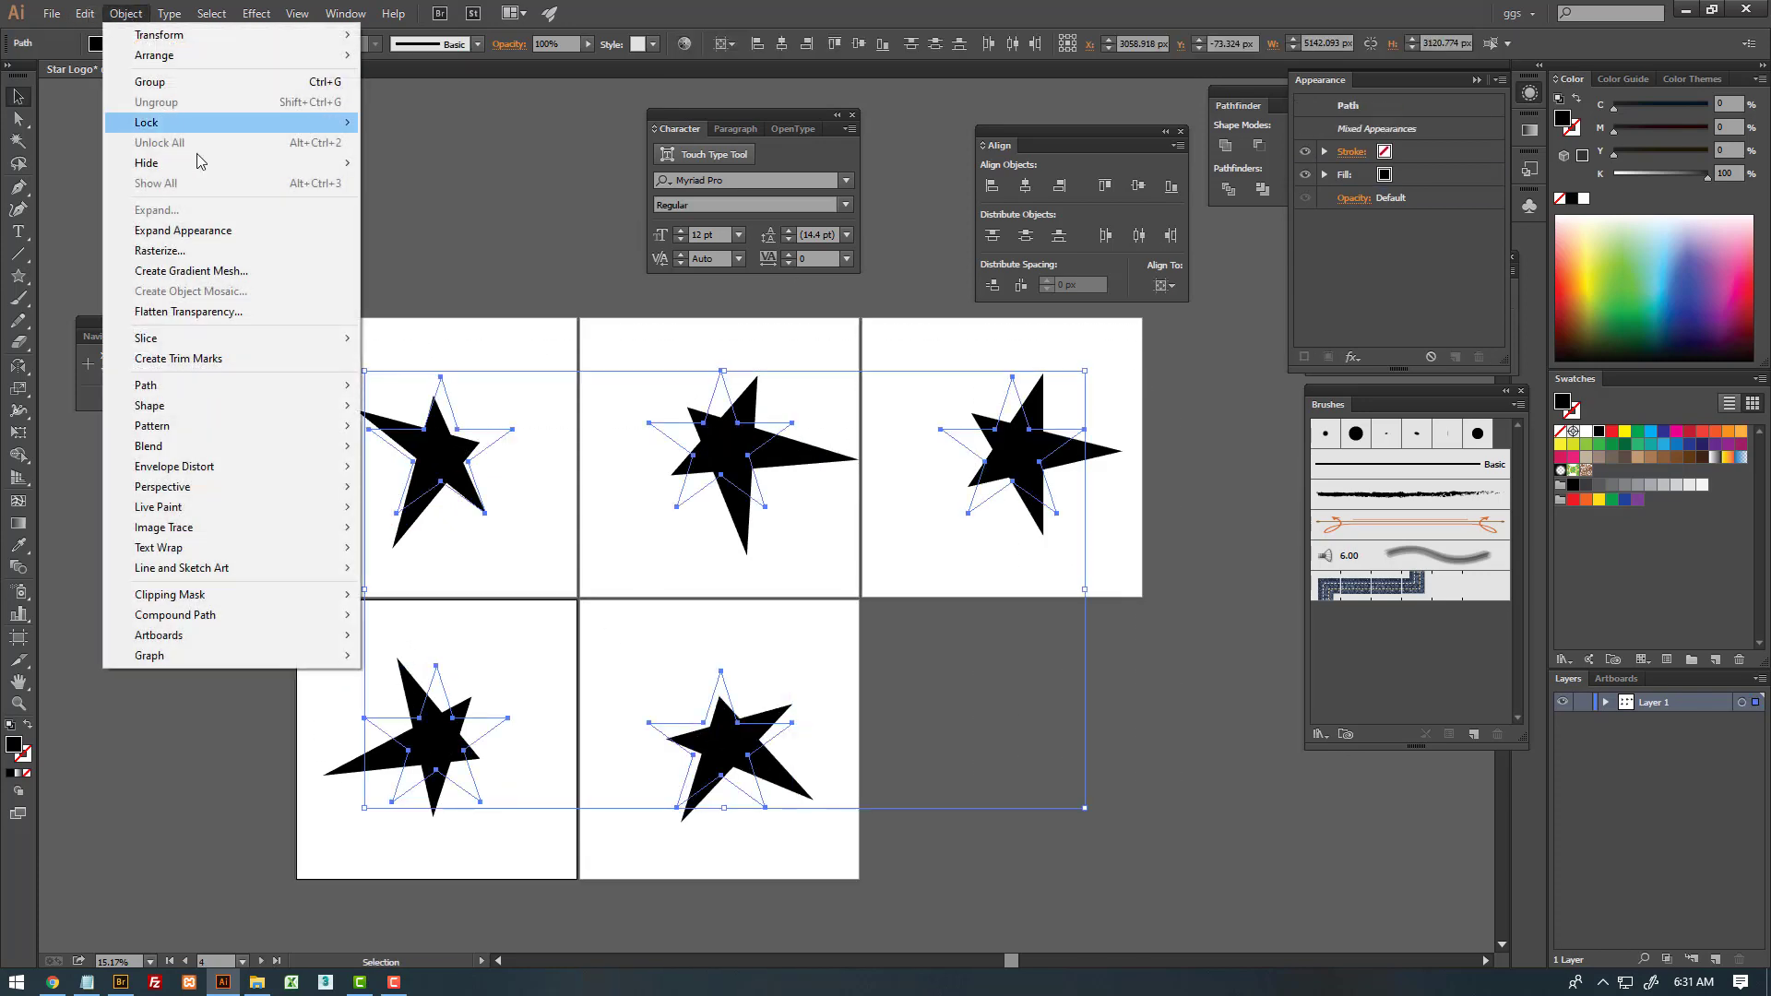
{"action": "left_click", "coordinate": [199, 230]}
{"action": "left_click", "coordinate": [429, 461]}
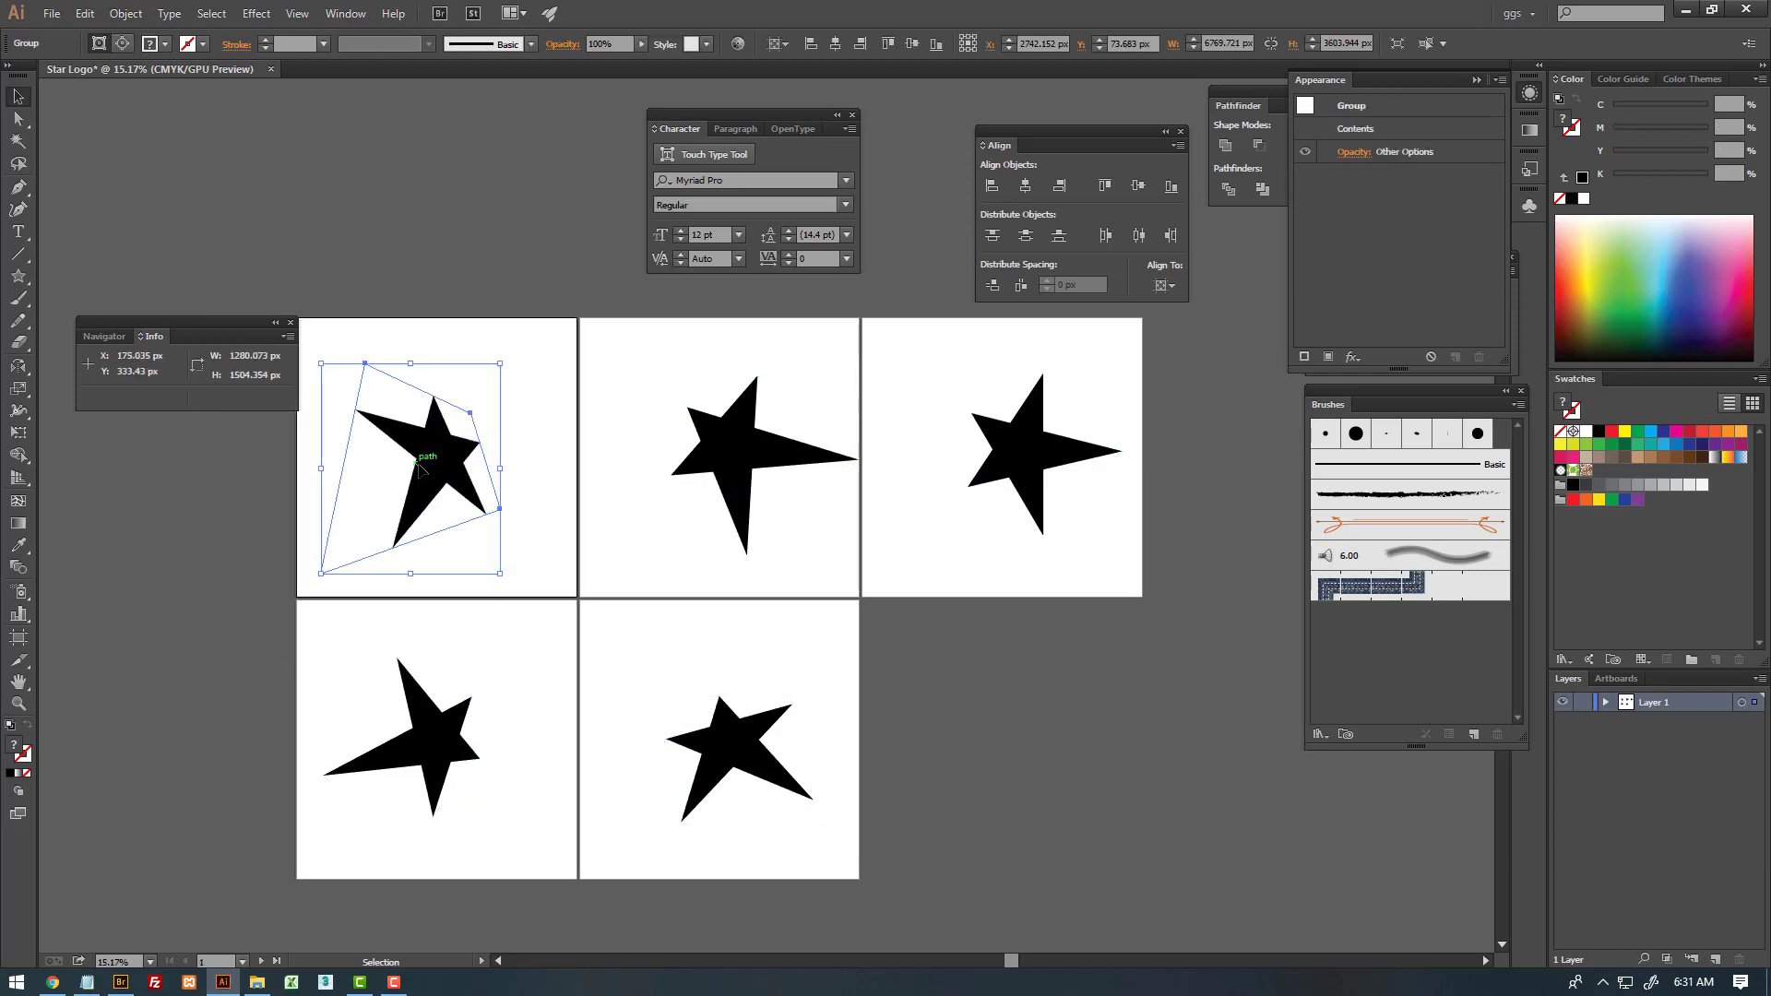
{"action": "left_click", "coordinate": [1474, 81]}
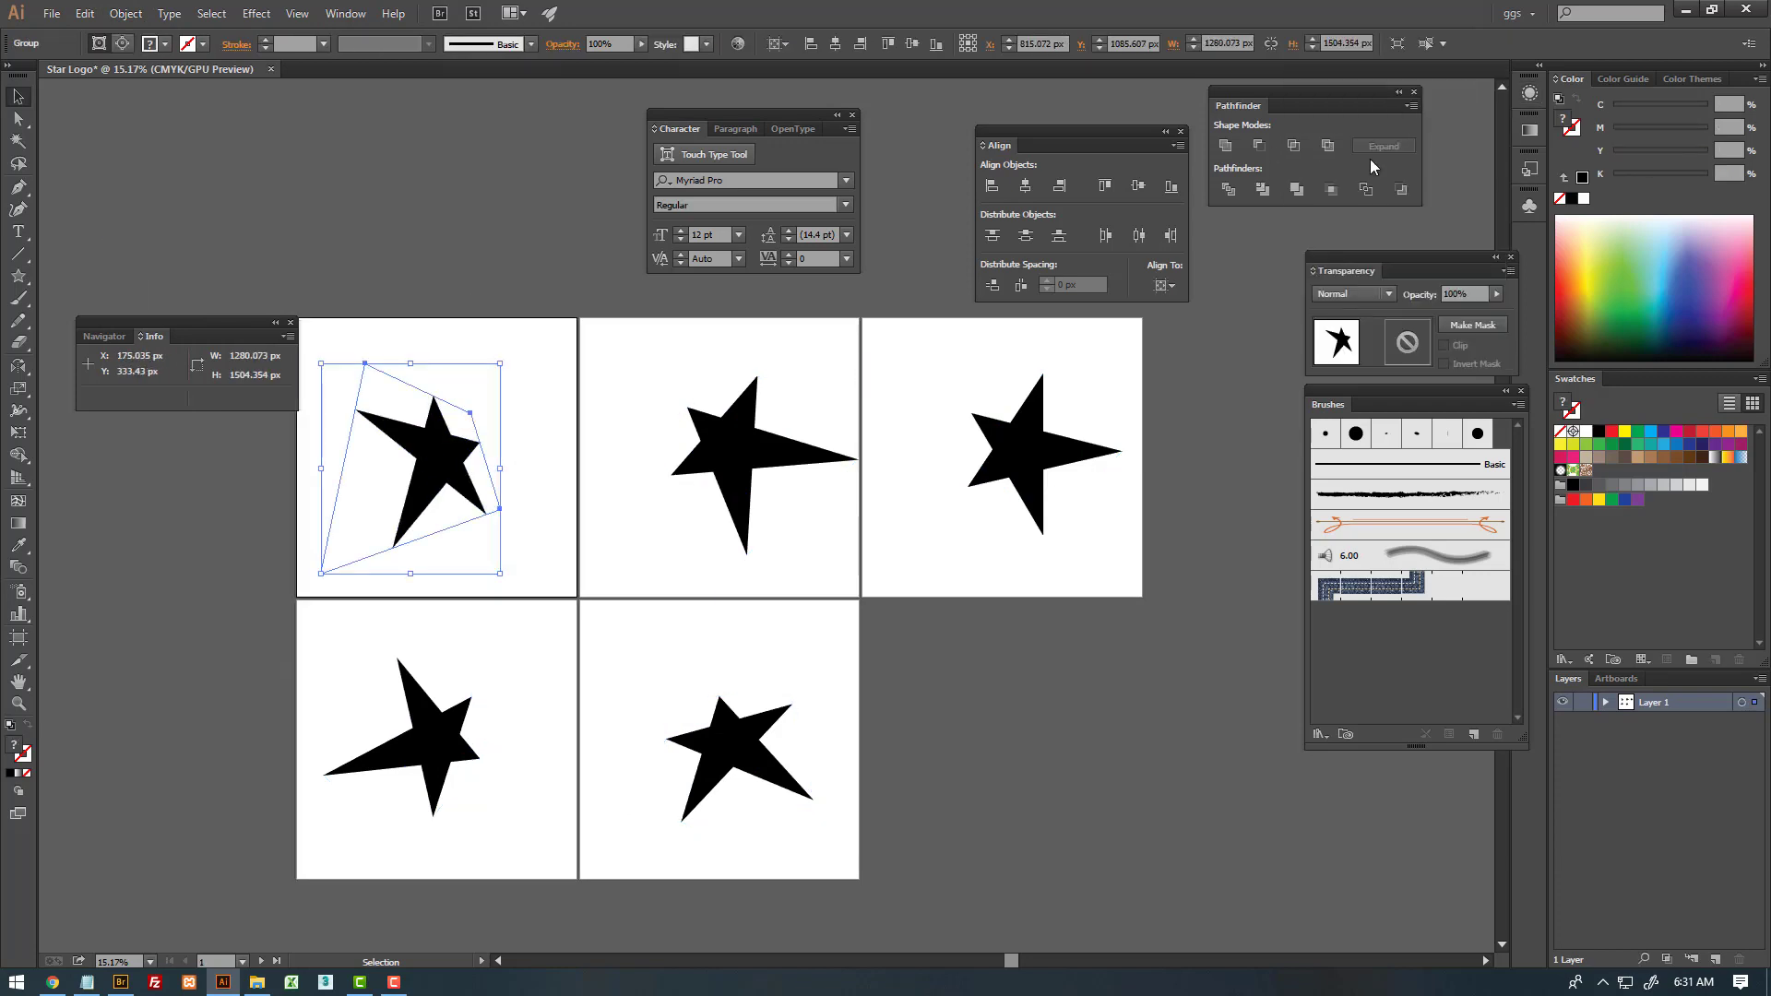
{"action": "left_click", "coordinate": [1228, 190]}
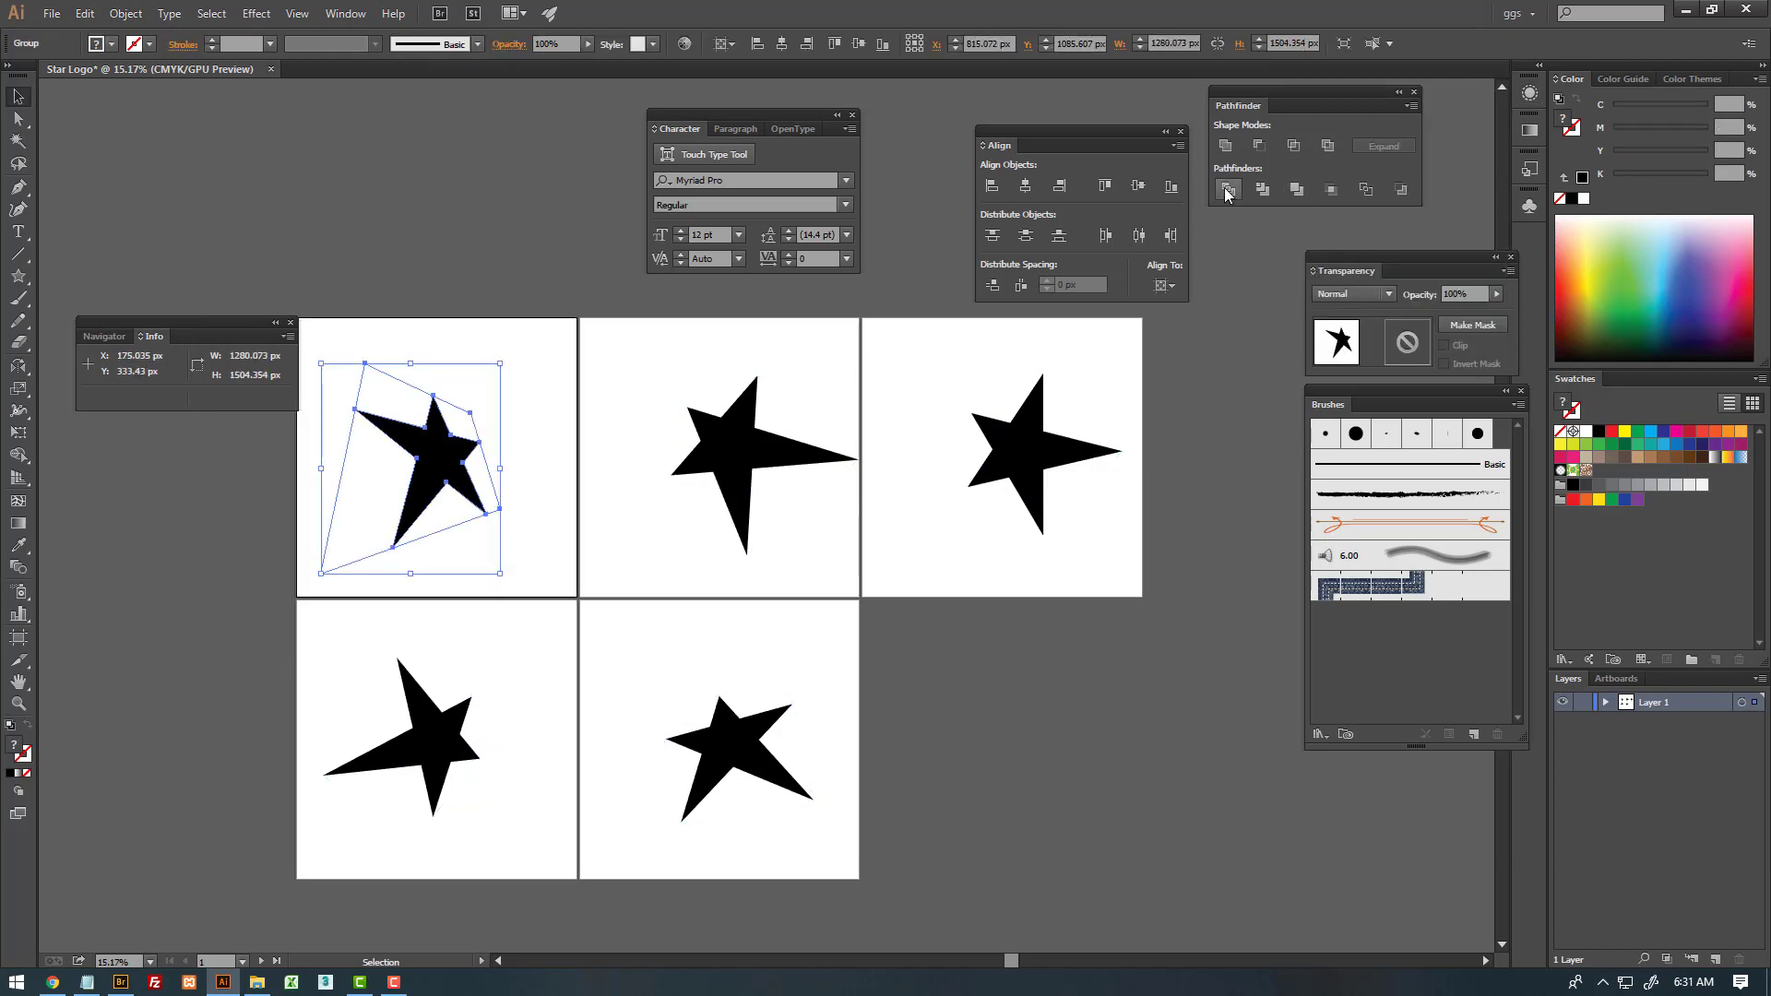
{"action": "left_click", "coordinate": [704, 443]}
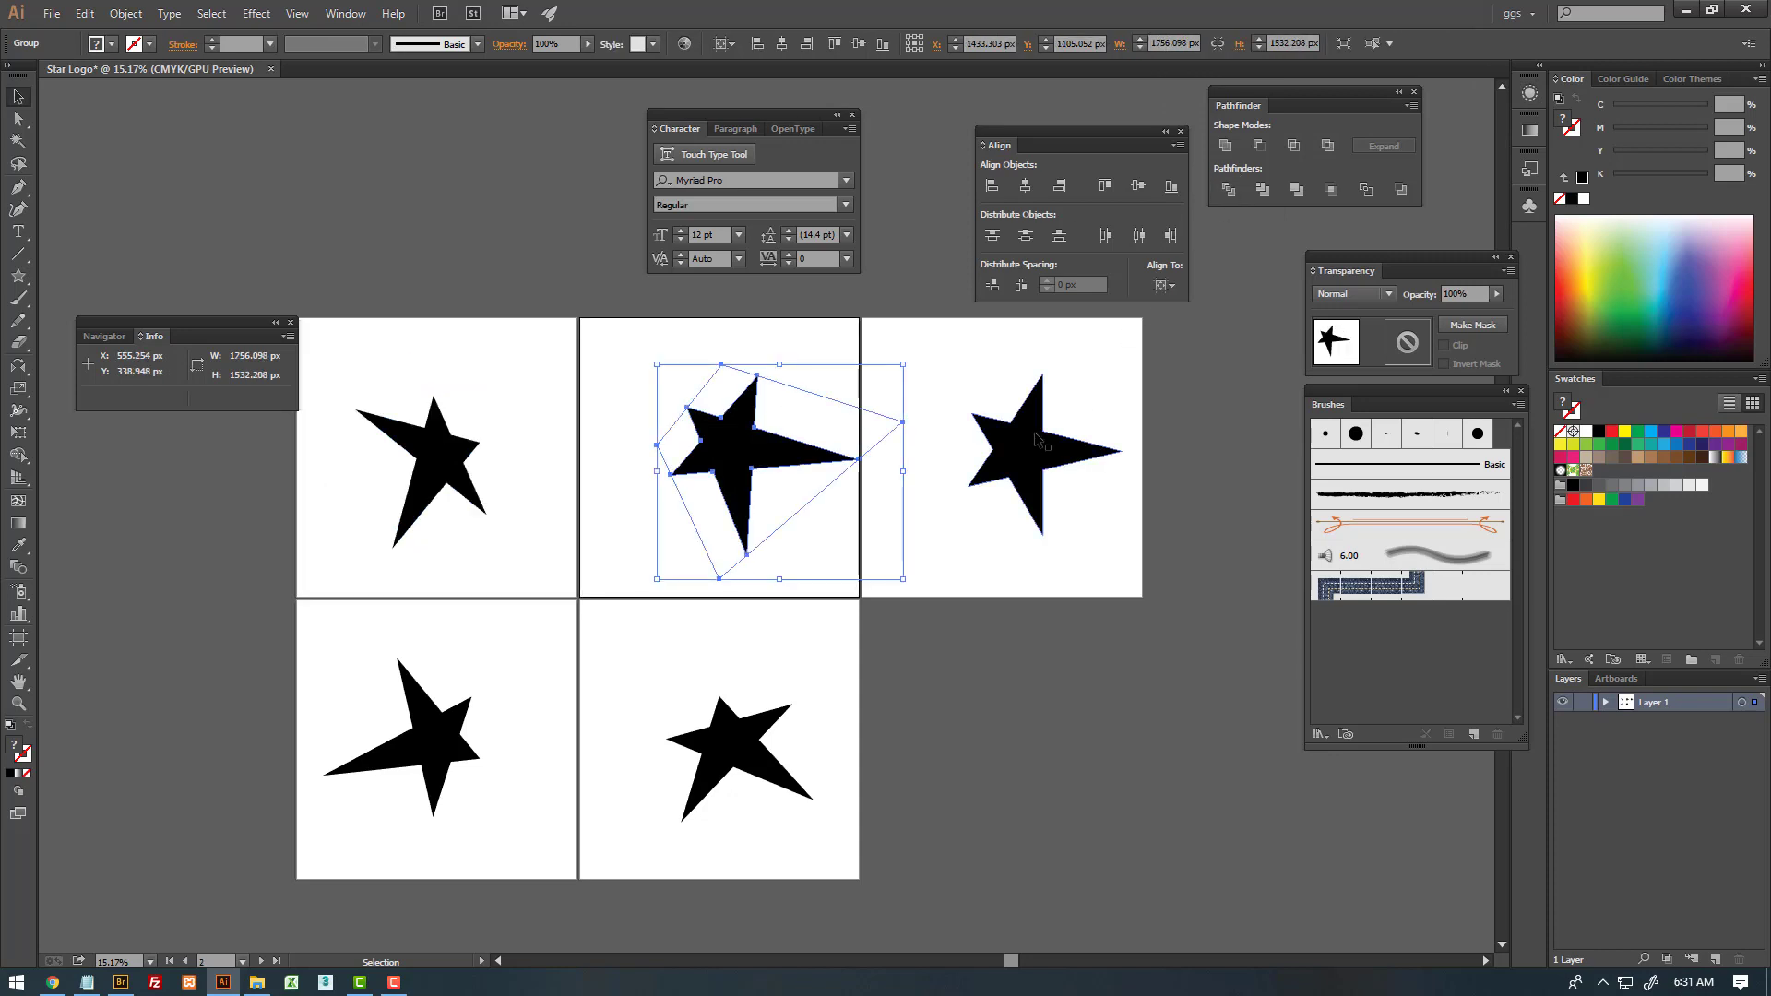
{"action": "left_click", "coordinate": [1033, 432]}
{"action": "left_click", "coordinate": [1237, 192]}
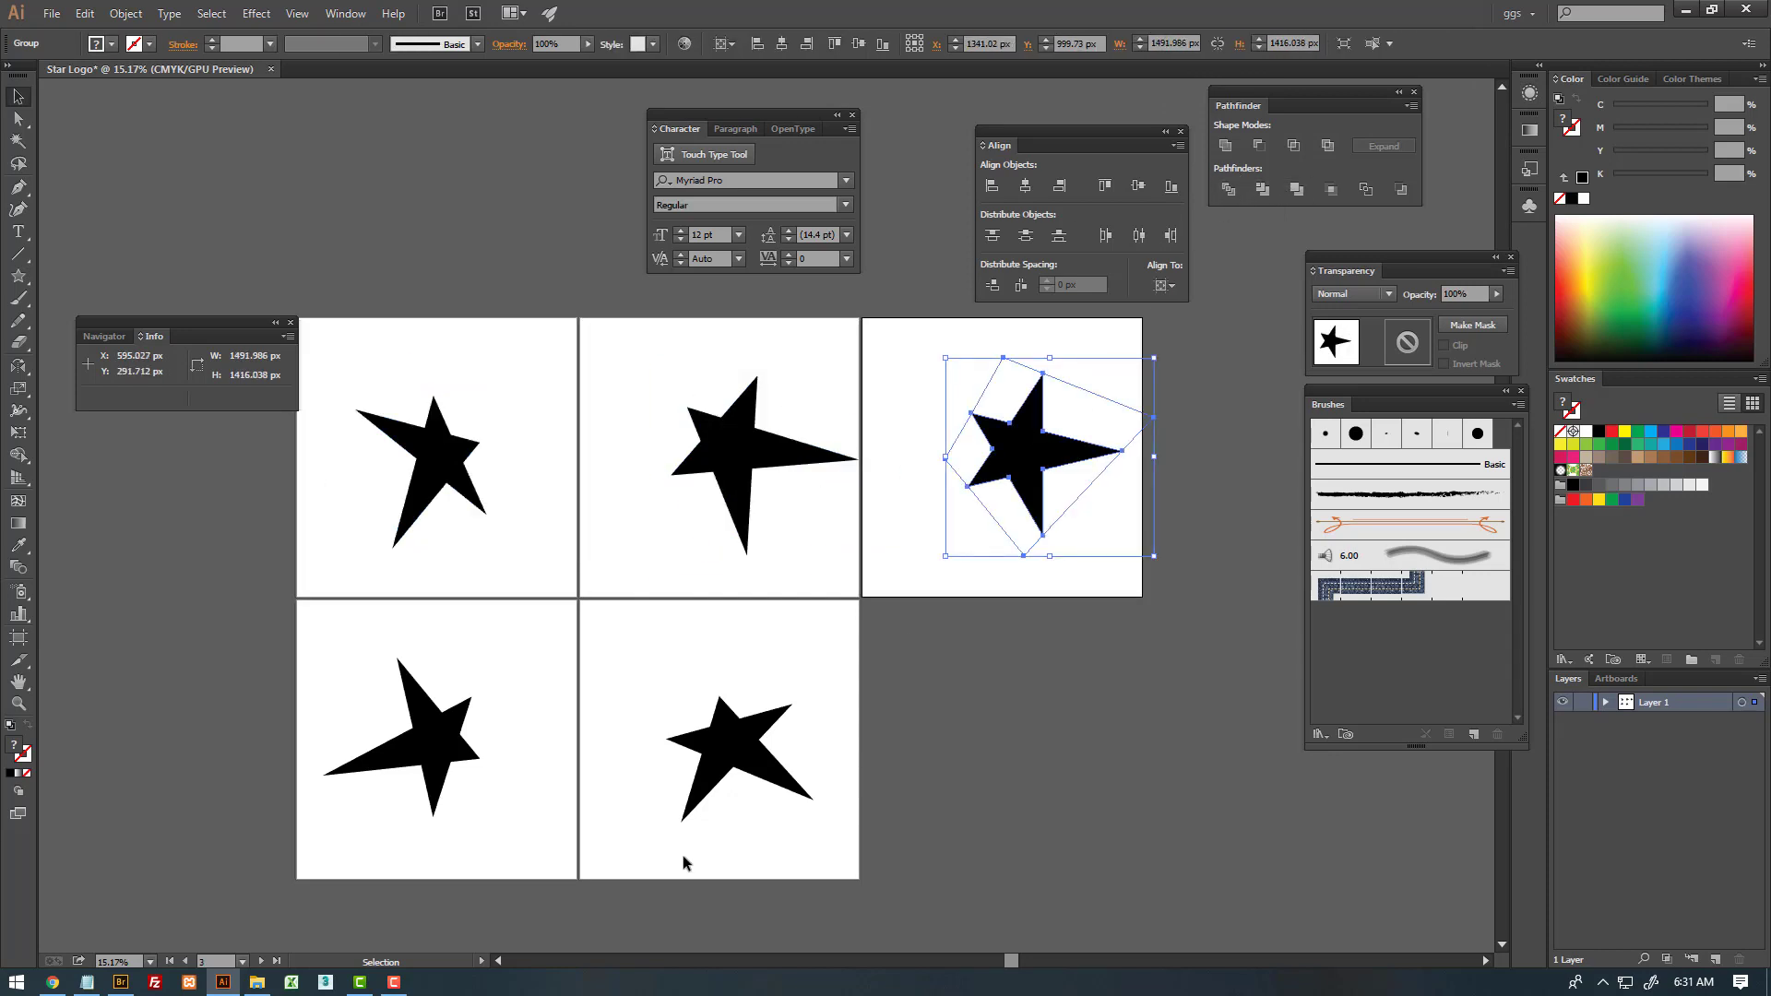
- Pathfinder Trim the stars on artboards 5, 4, 2, 3 and 1 into flat paths
{"action": "left_click", "coordinate": [716, 768]}
{"action": "left_click", "coordinate": [1262, 189]}
{"action": "left_click", "coordinate": [461, 733]}
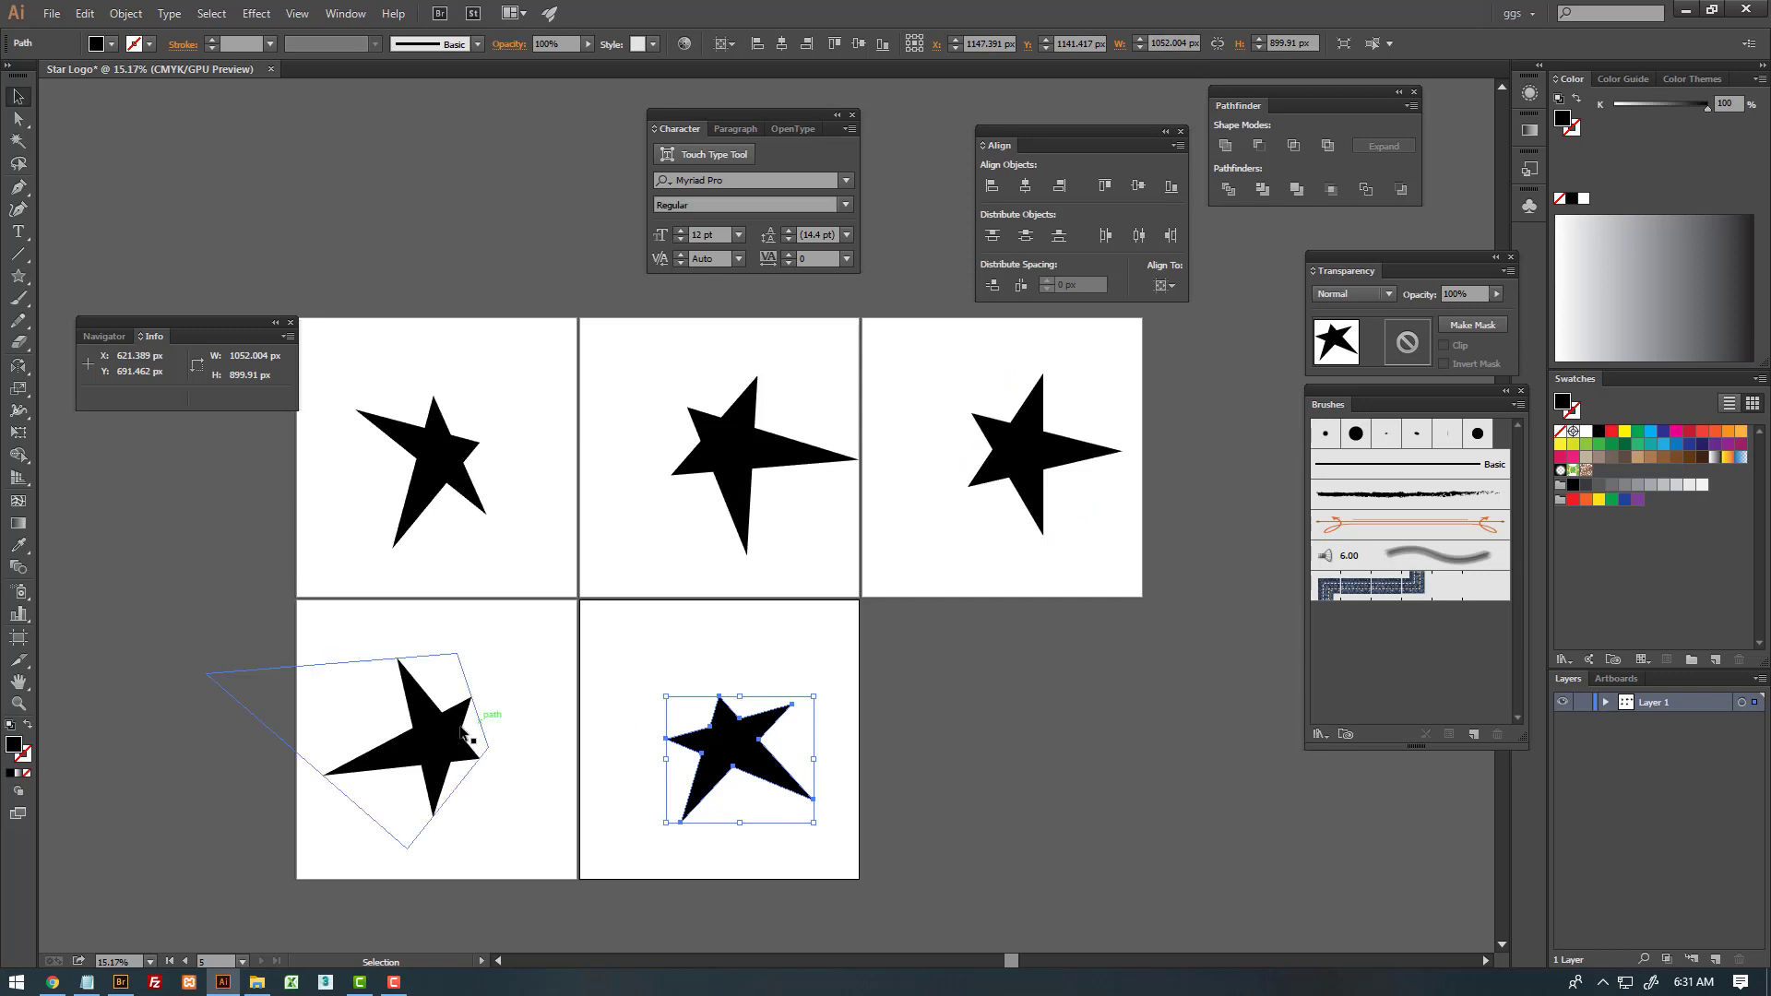
{"action": "left_click", "coordinate": [1236, 196]}
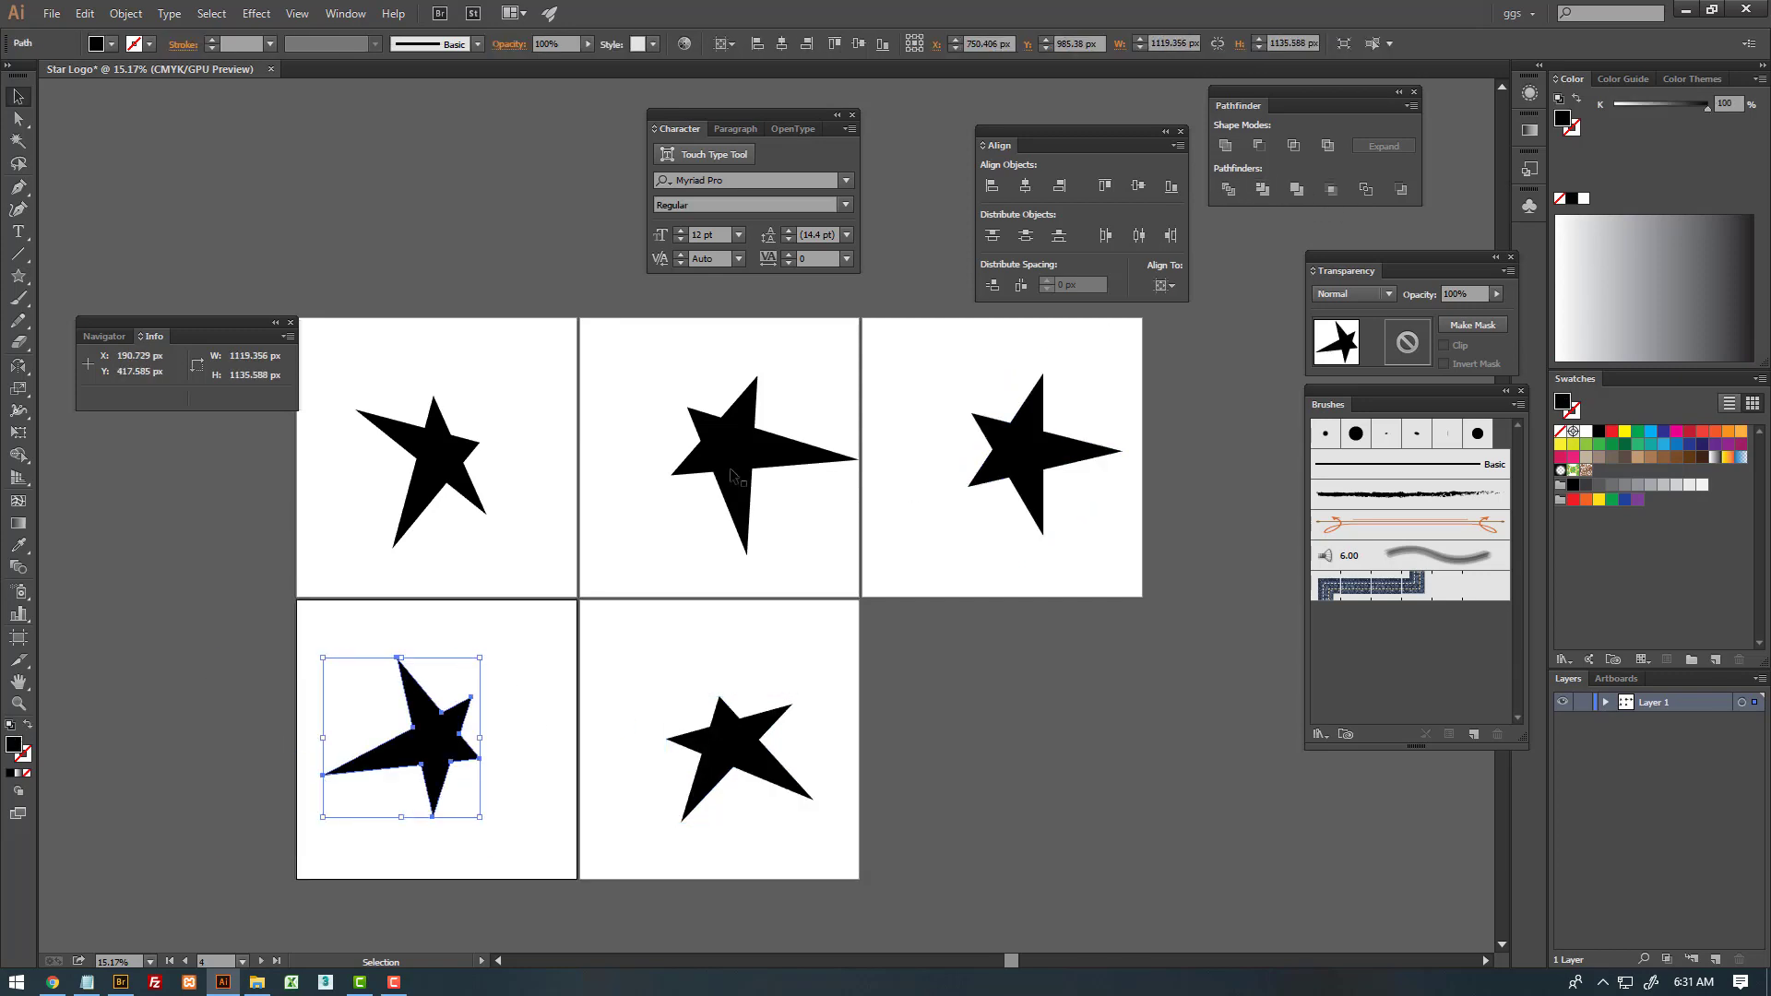
{"action": "left_click", "coordinate": [752, 467]}
{"action": "left_click", "coordinate": [1262, 189]}
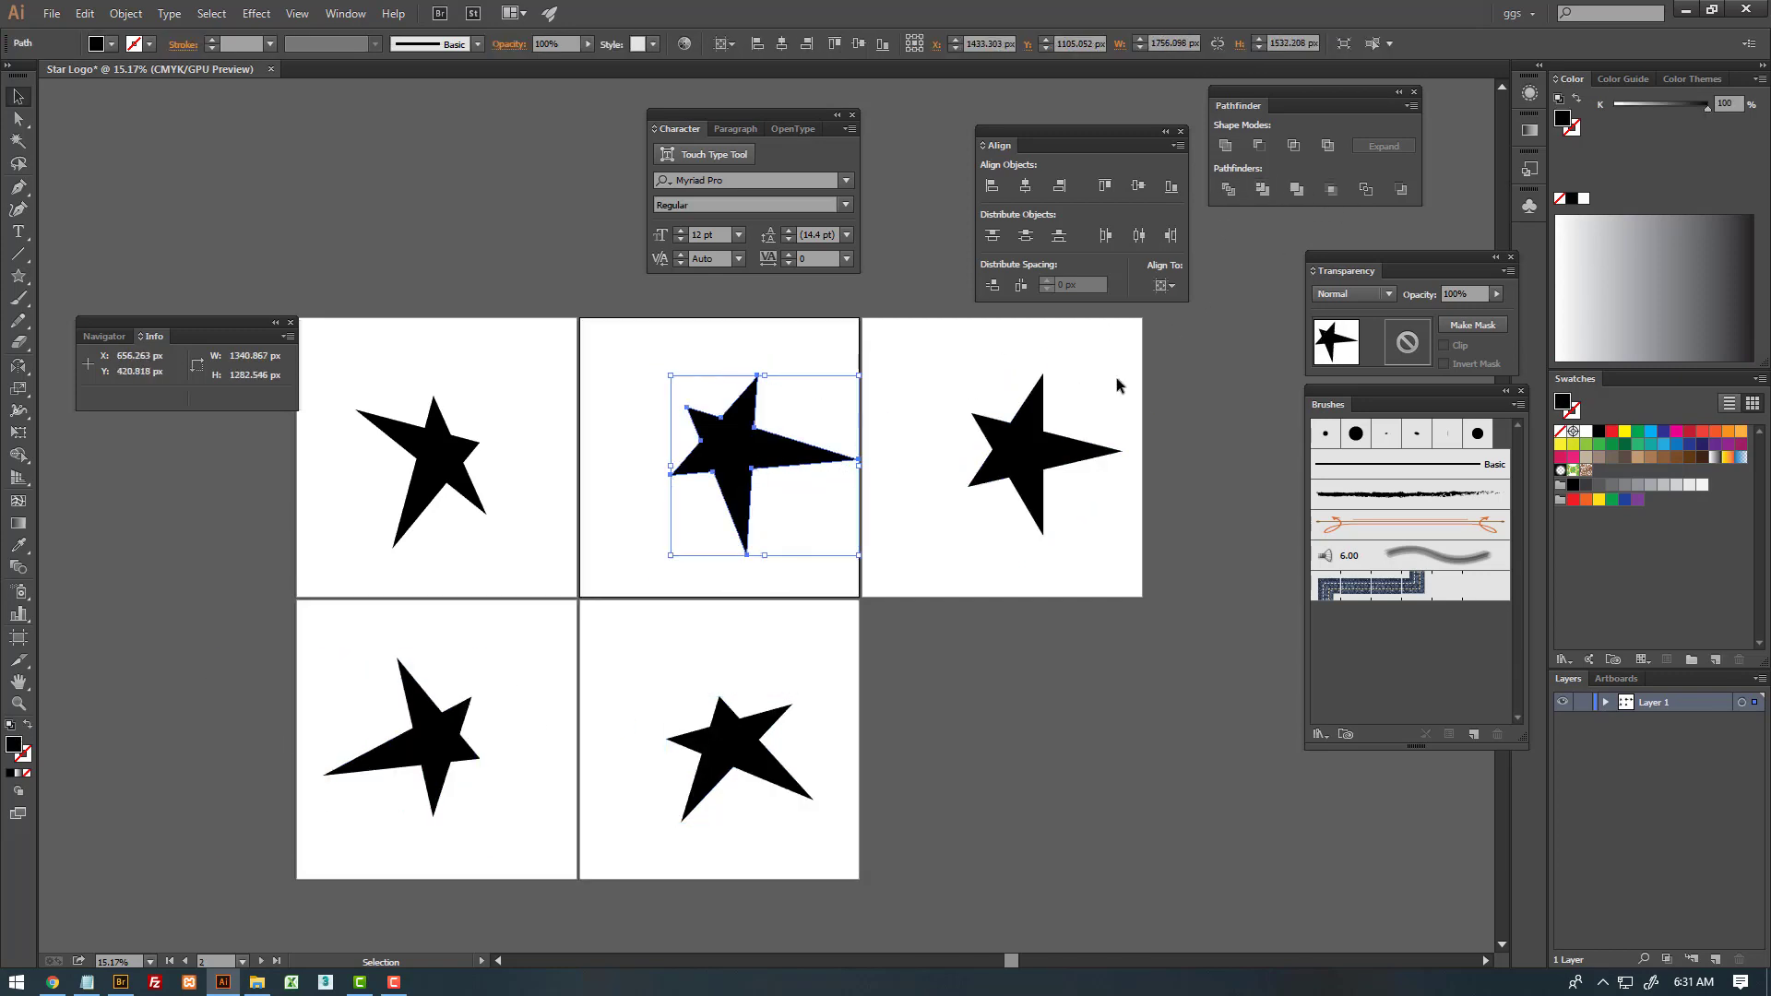
{"action": "left_click", "coordinate": [1033, 452]}
{"action": "left_click", "coordinate": [1266, 189]}
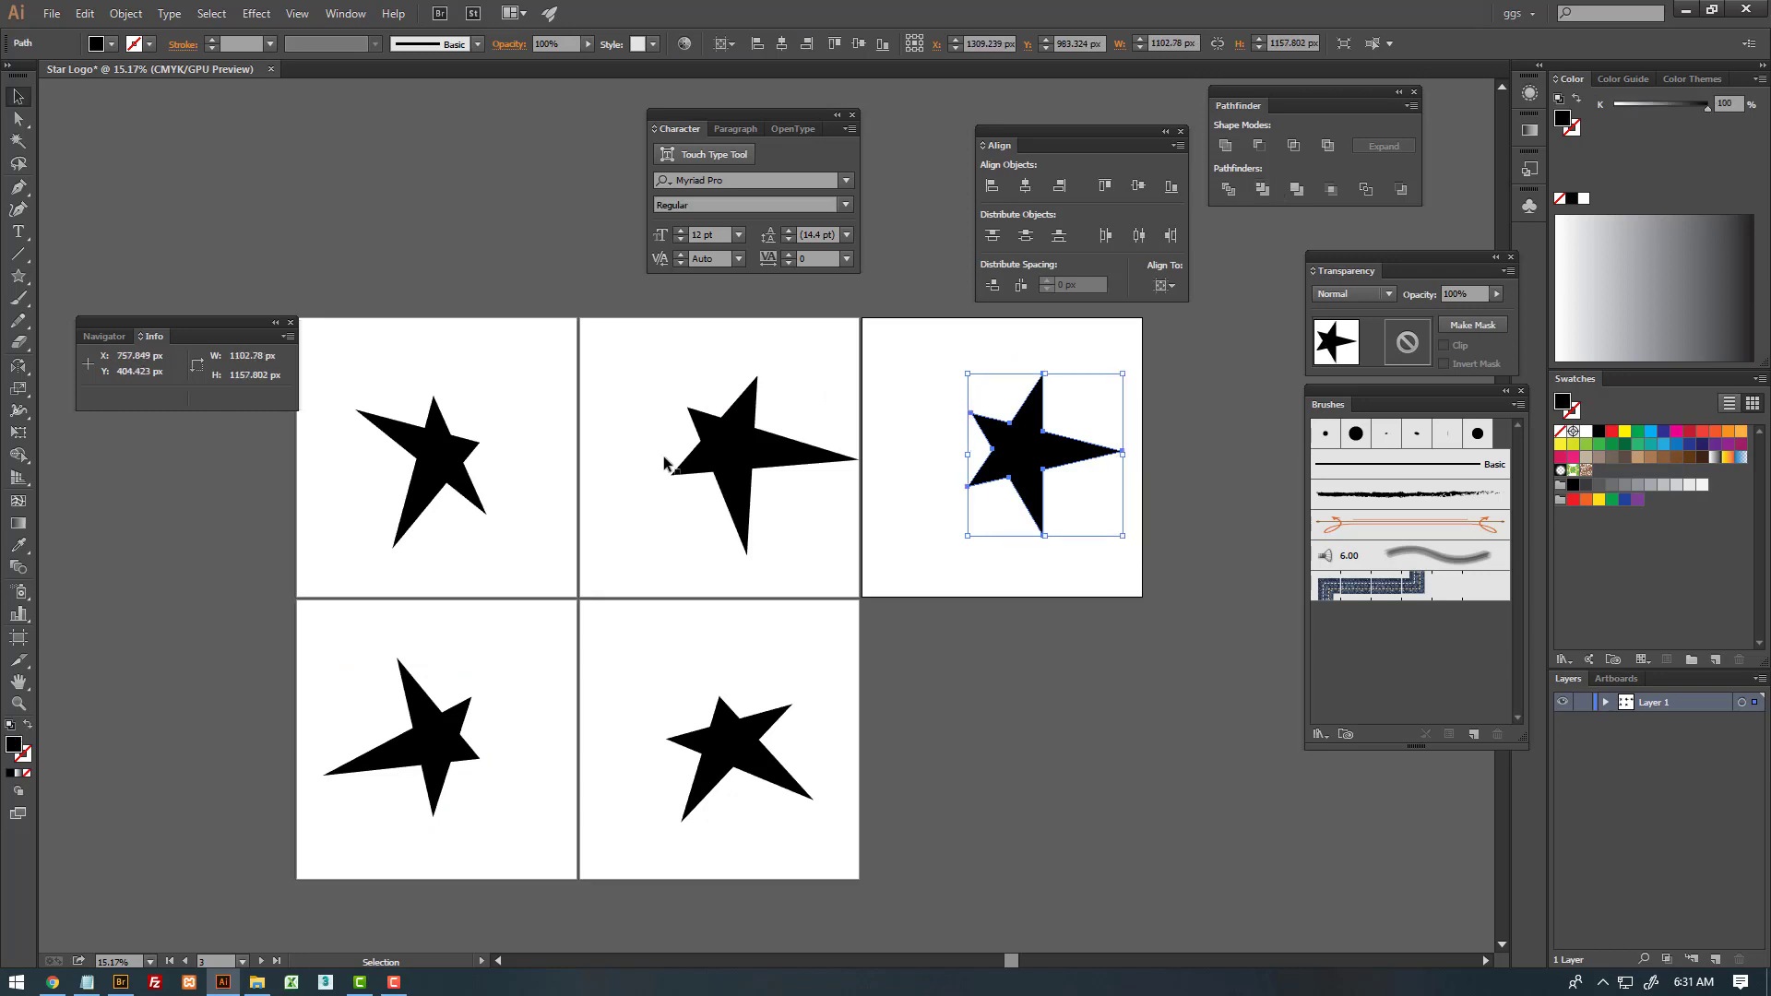
{"action": "left_click", "coordinate": [447, 466]}
{"action": "left_click", "coordinate": [1266, 190]}
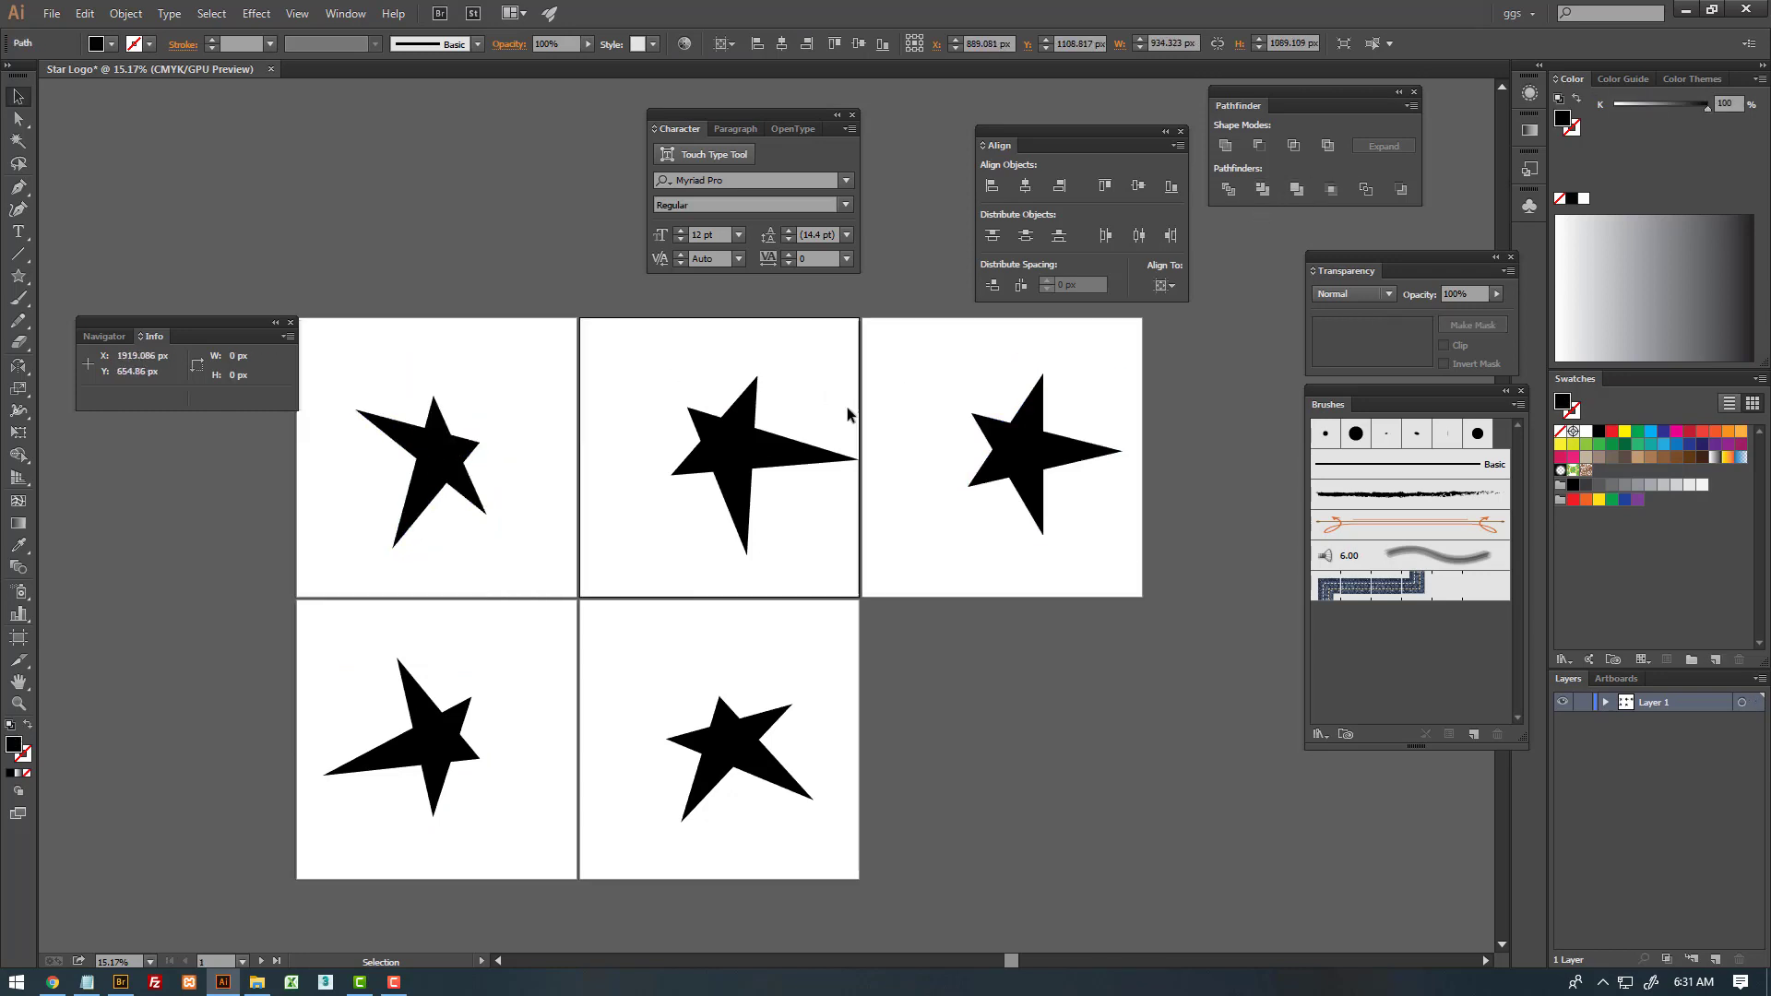
{"action": "left_click", "coordinate": [847, 406]}
- Zoom in on the first artboard and select its star, undoing a stray nudge
{"action": "key", "text": "z"}
{"action": "mouse_move", "coordinate": [353, 406]}
{"action": "left_mouse_down"}
{"action": "mouse_move", "coordinate": [691, 473]}
{"action": "mouse_move", "coordinate": [695, 455]}
{"action": "left_mouse_up"}
{"action": "key", "text": "v"}
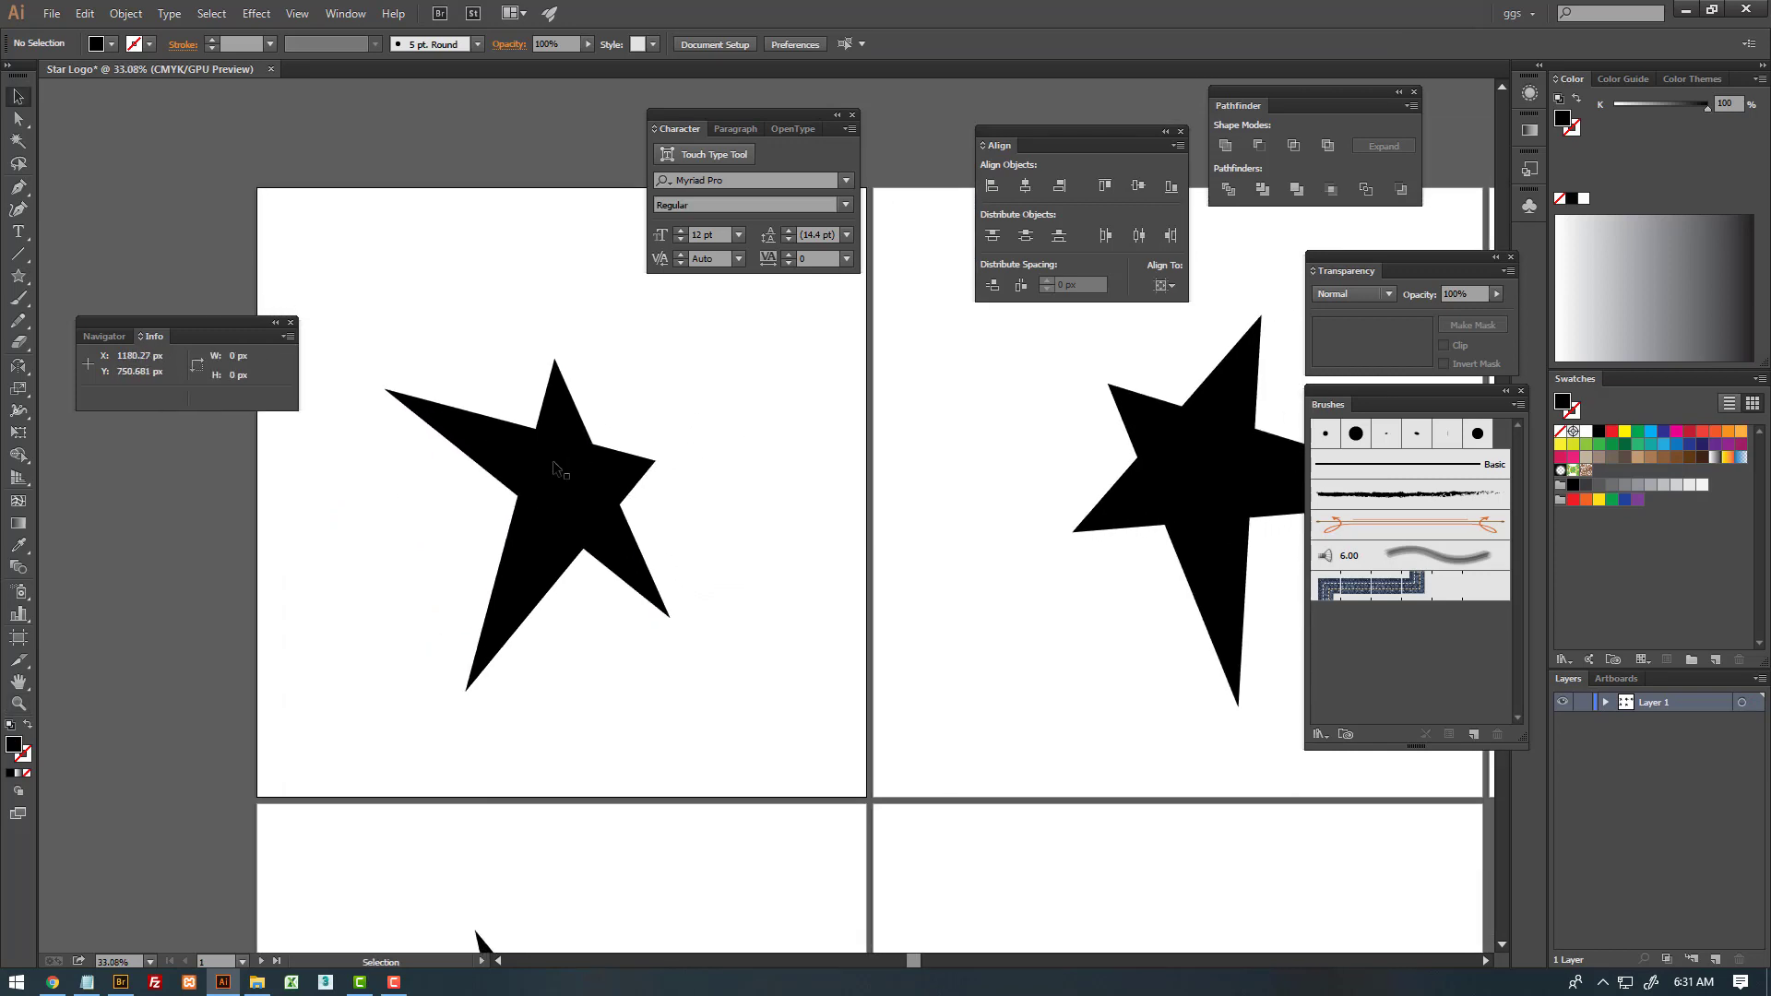
{"action": "left_click", "coordinate": [559, 460]}
{"action": "left_click_drag", "start_coordinate": [592, 423], "coordinate": [626, 391]}
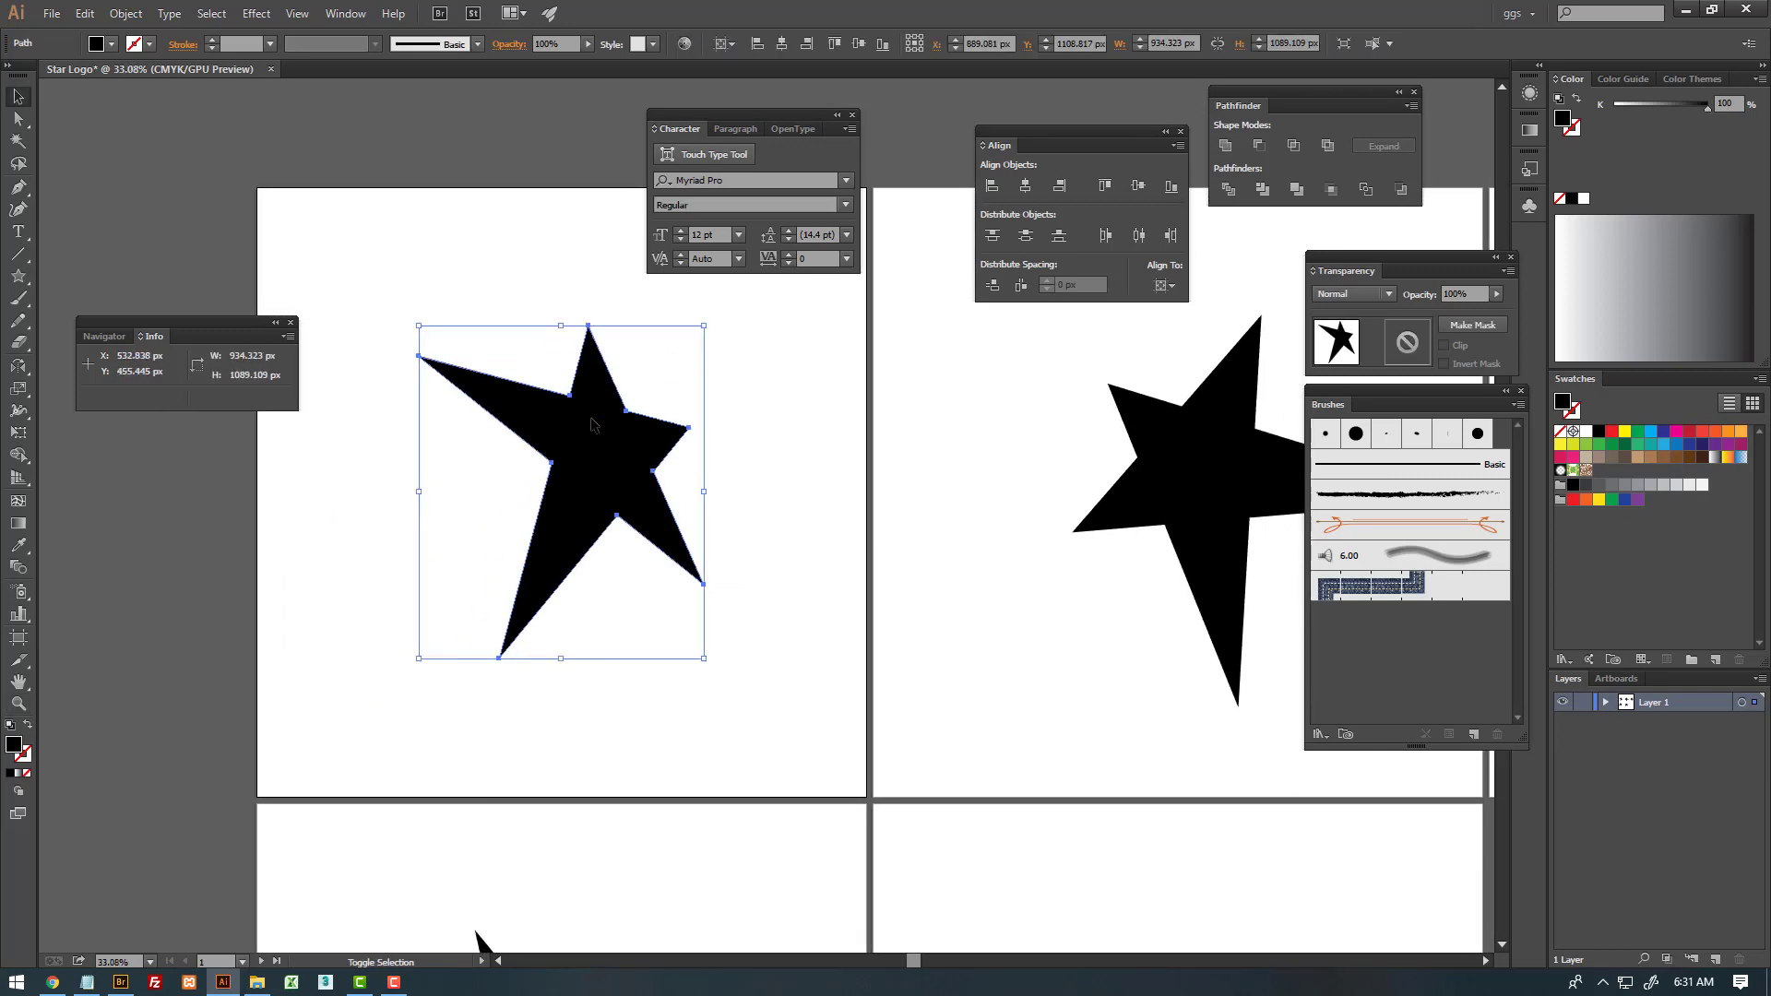
{"action": "left_click", "coordinate": [856, 387]}
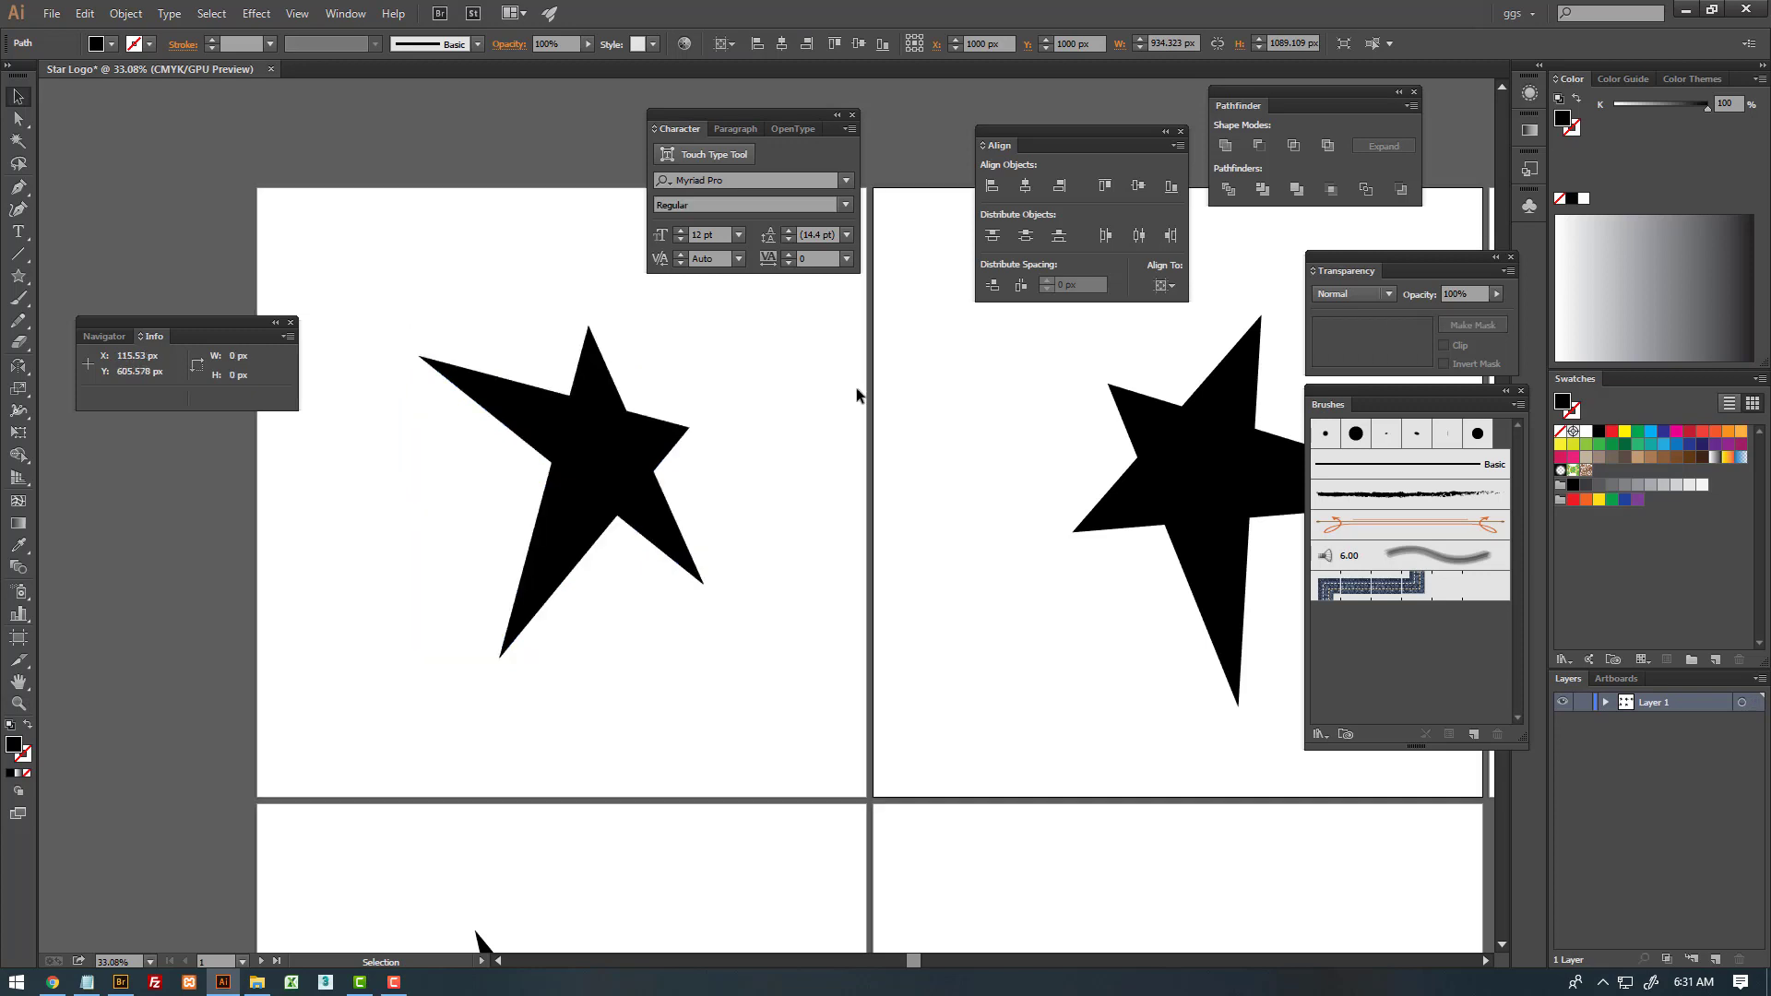
{"action": "key", "text": "ctrl+z"}
{"action": "left_click", "coordinate": [790, 380]}
{"action": "left_click", "coordinate": [593, 444]}
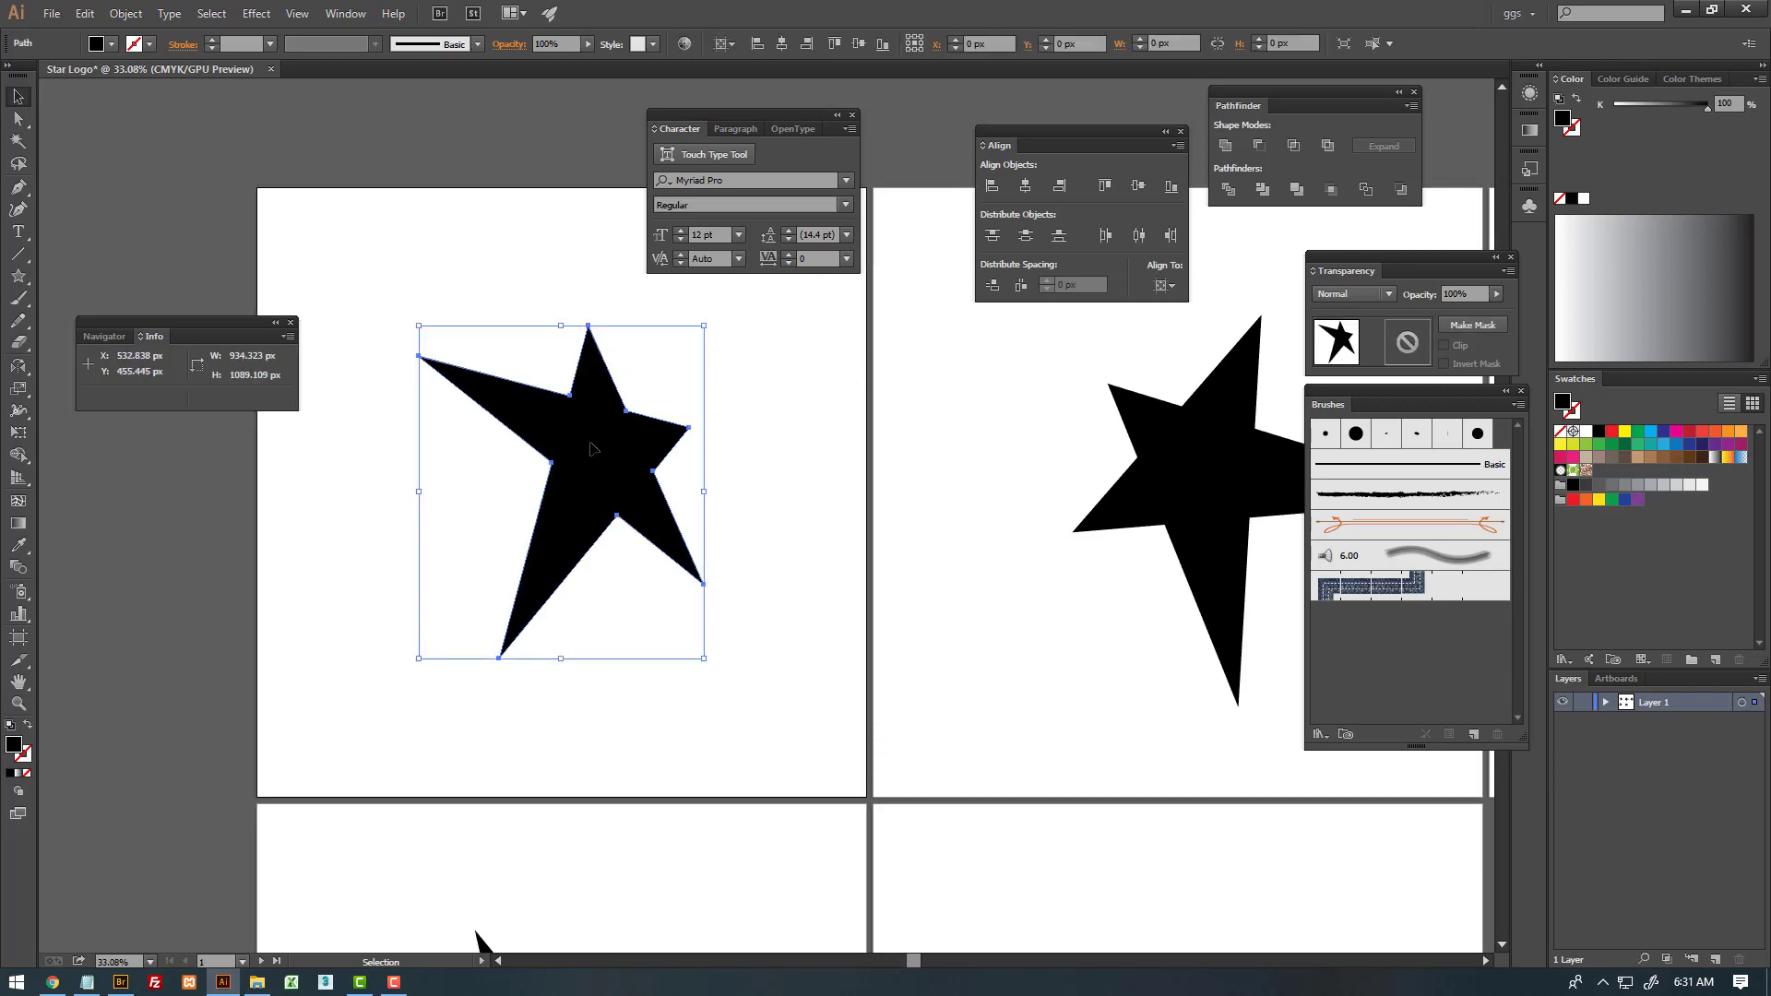
- Swap the star's fill to stroke and set the stroke weight to 80 pt
{"action": "left_click", "coordinate": [29, 729]}
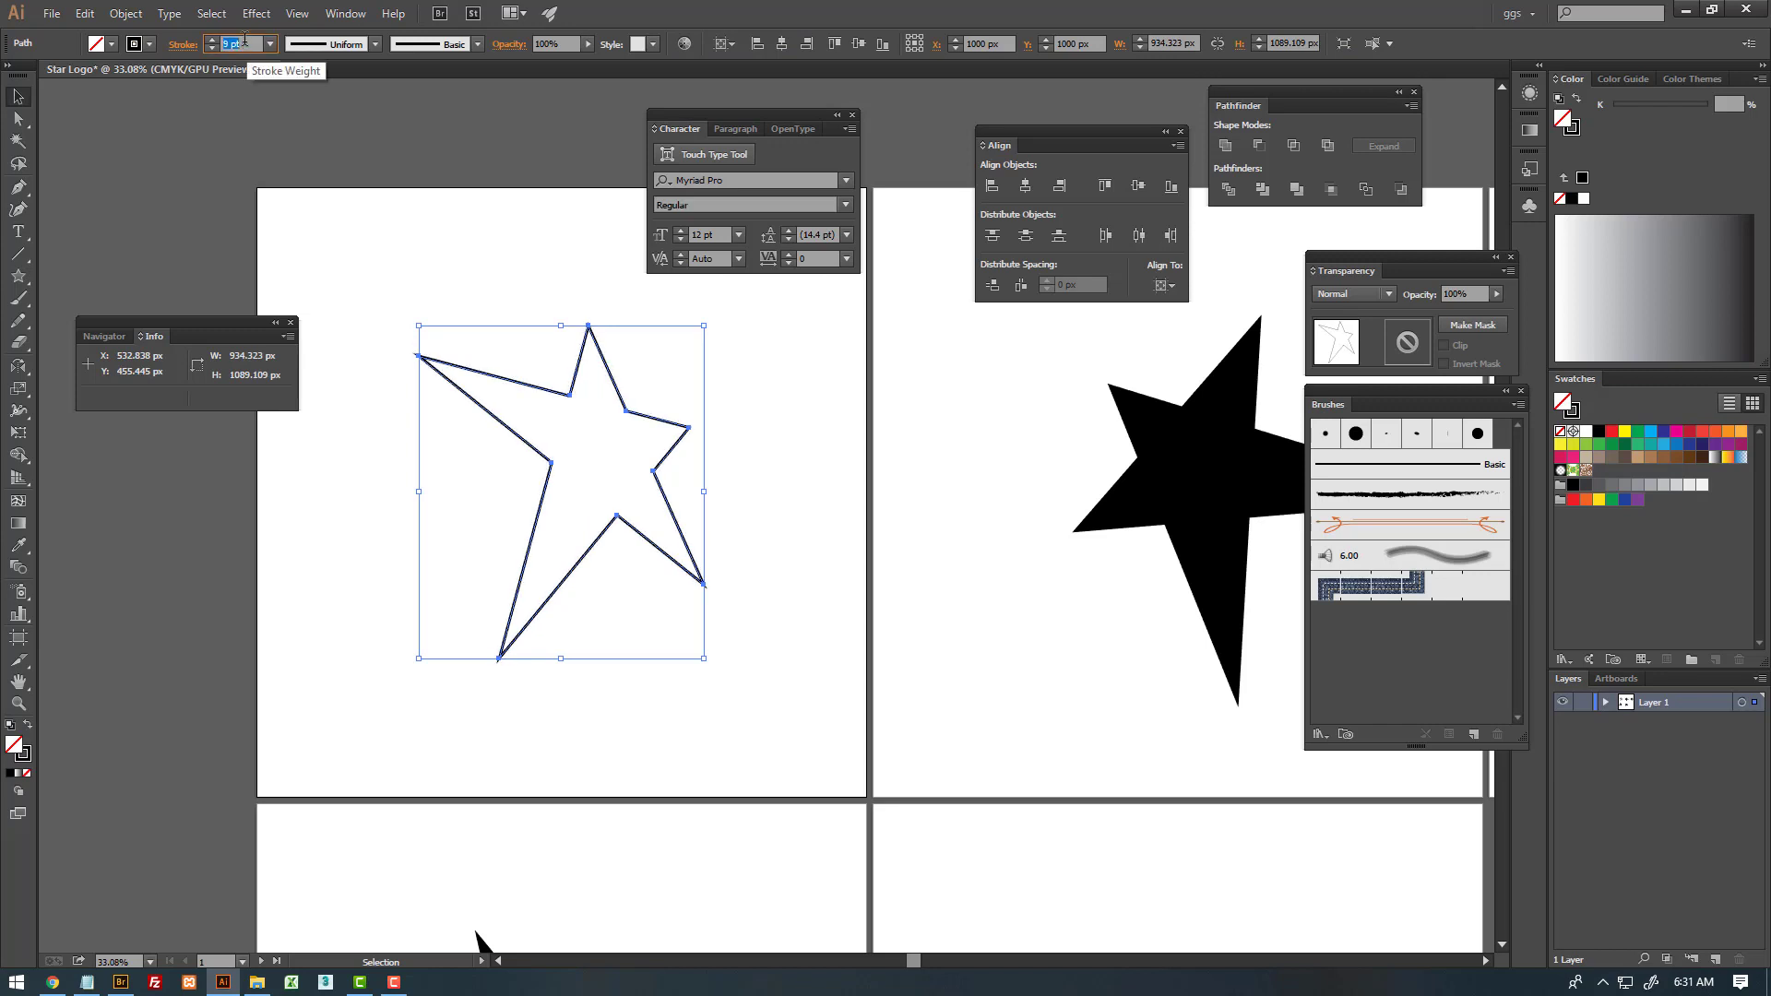
{"action": "key", "text": "Up"}
{"action": "key", "text": "Up"}
{"action": "key", "text": "Up"}
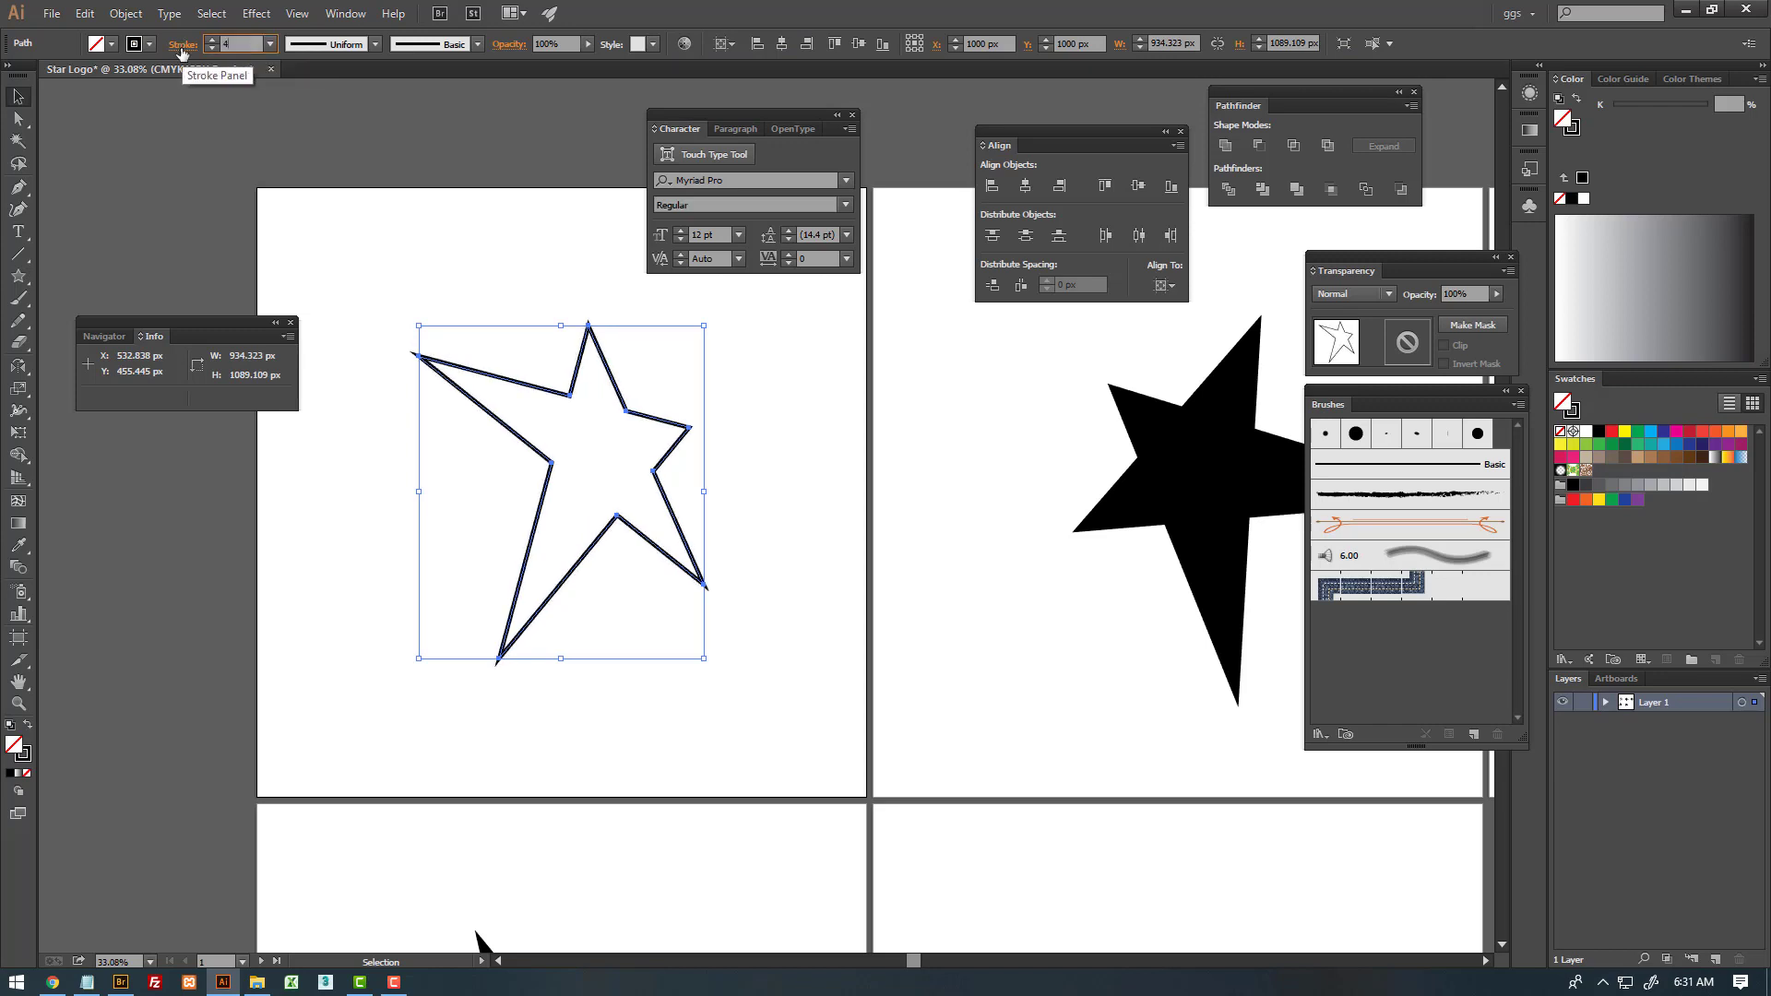
{"action": "type", "text": "0"}
{"action": "key", "text": "Return"}
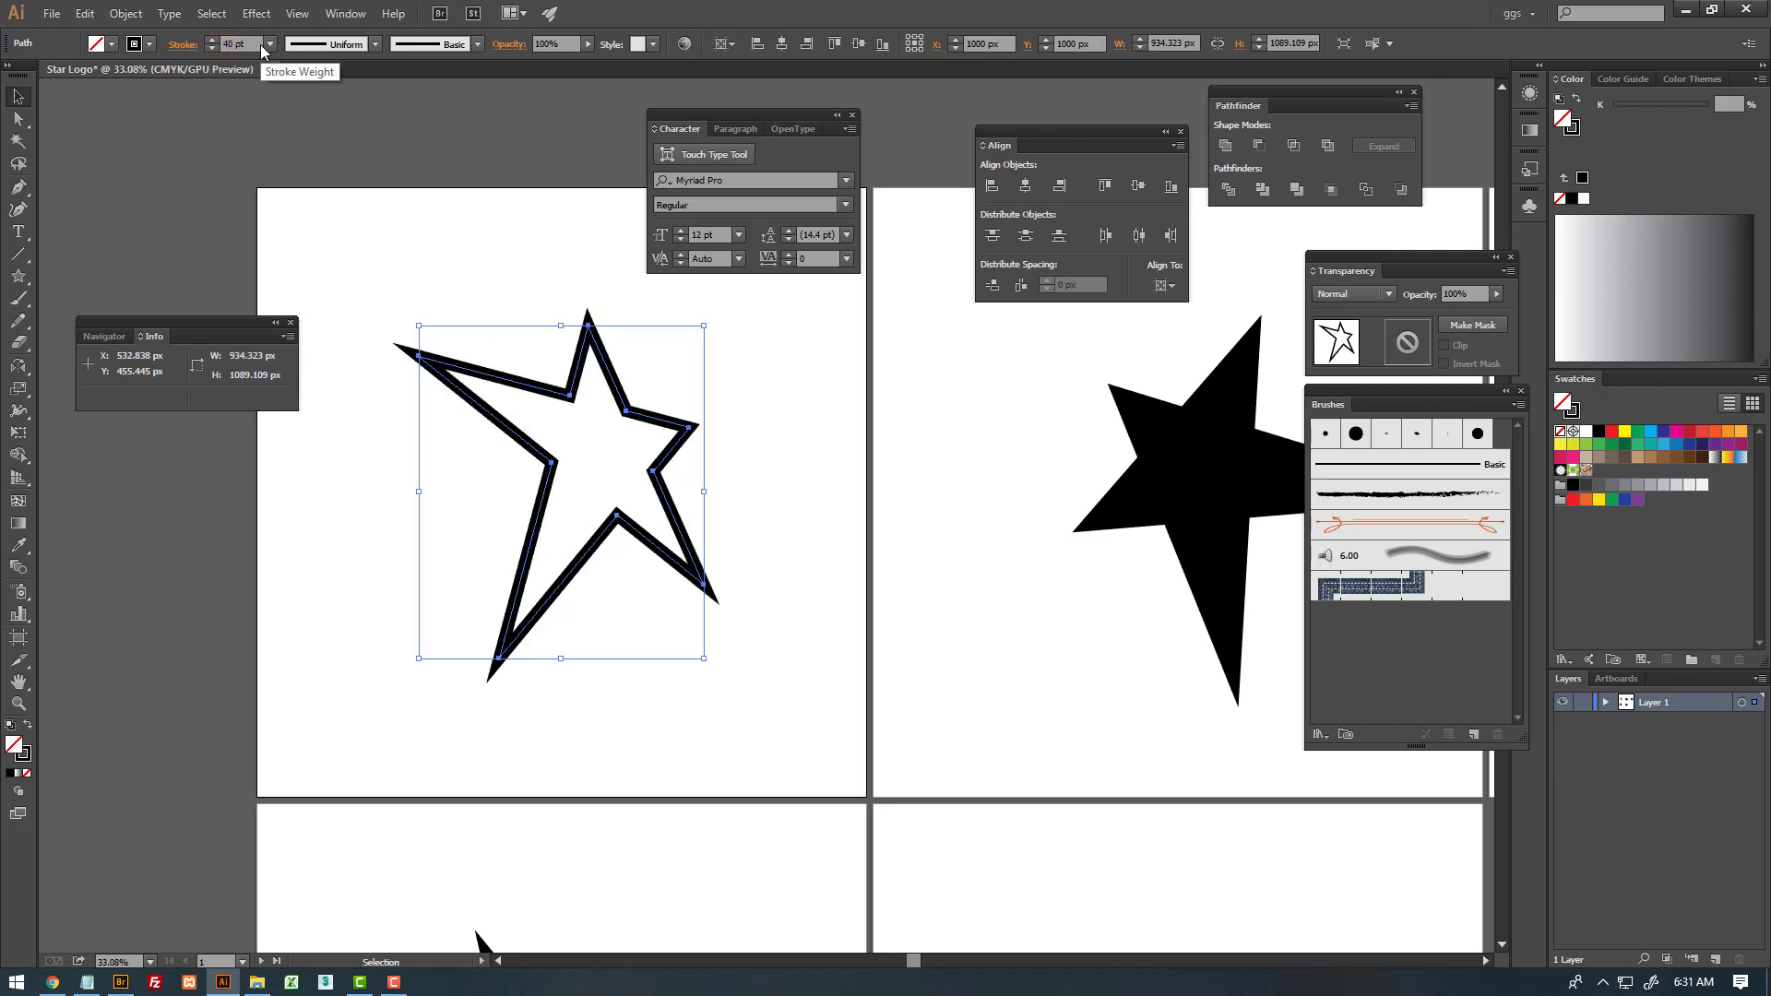
{"action": "left_click", "coordinate": [238, 44]}
{"action": "type", "text": "45"}
{"action": "key", "text": "Return"}
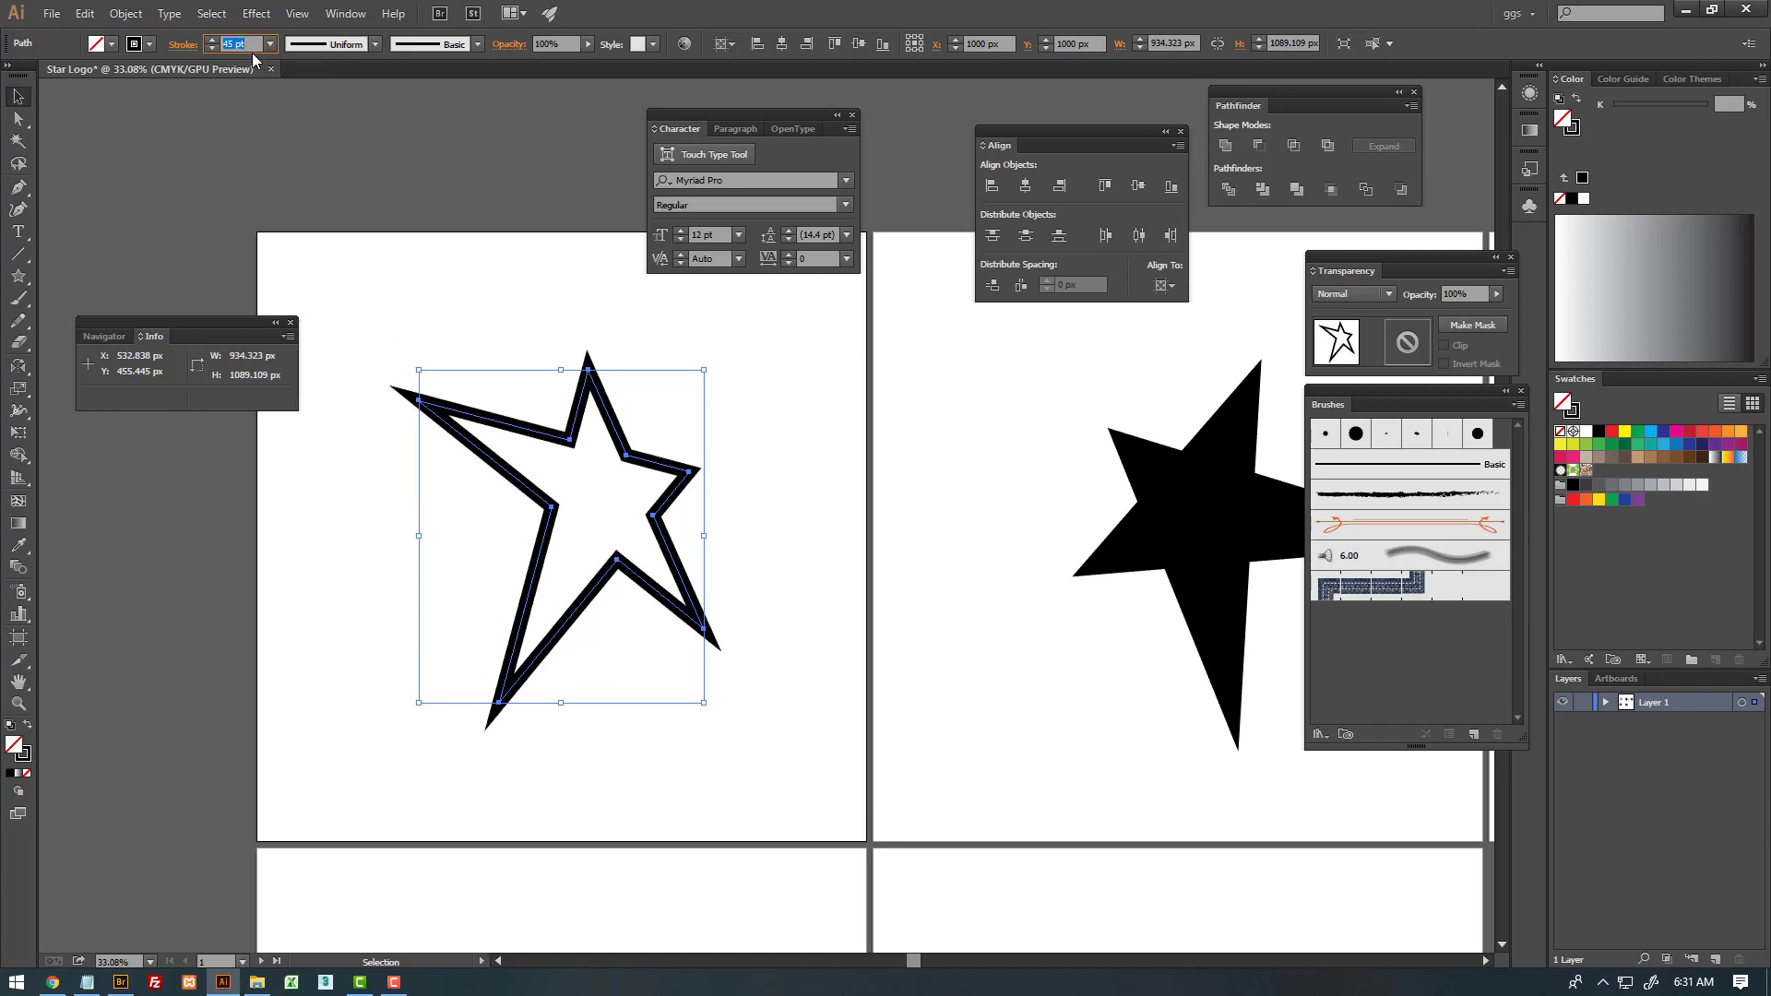
{"action": "type", "text": "60"}
{"action": "key", "text": "Return"}
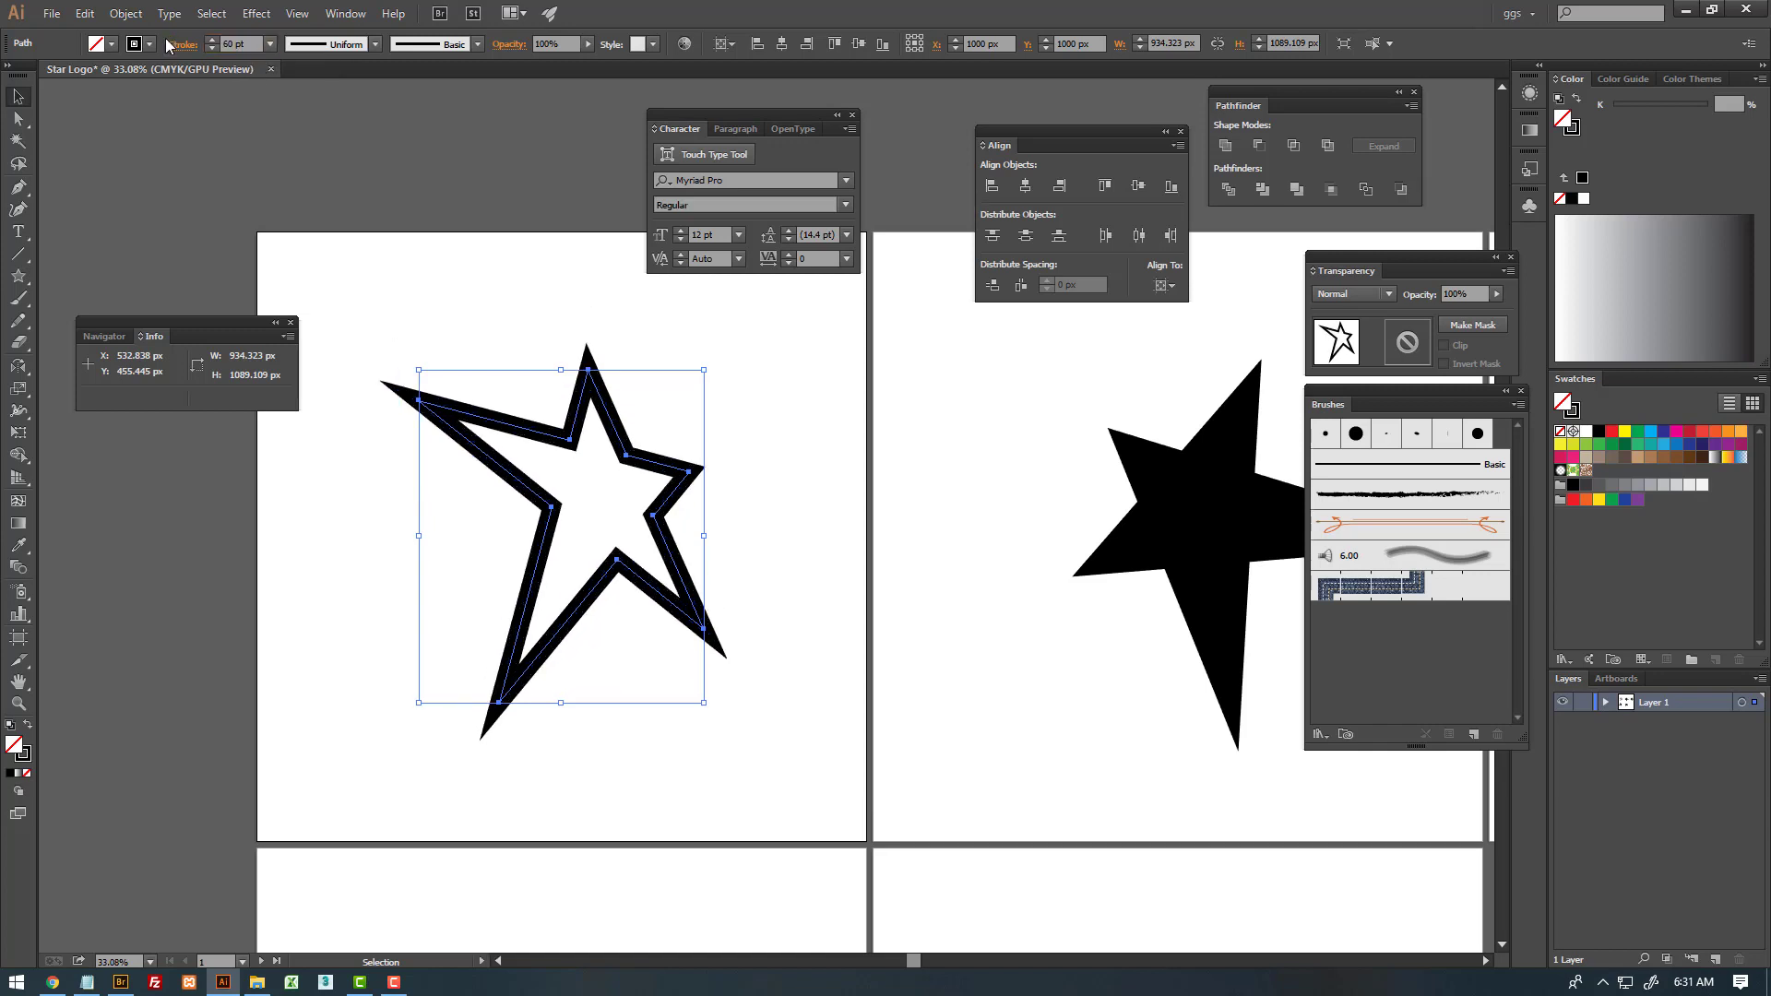
{"action": "left_click", "coordinate": [270, 44]}
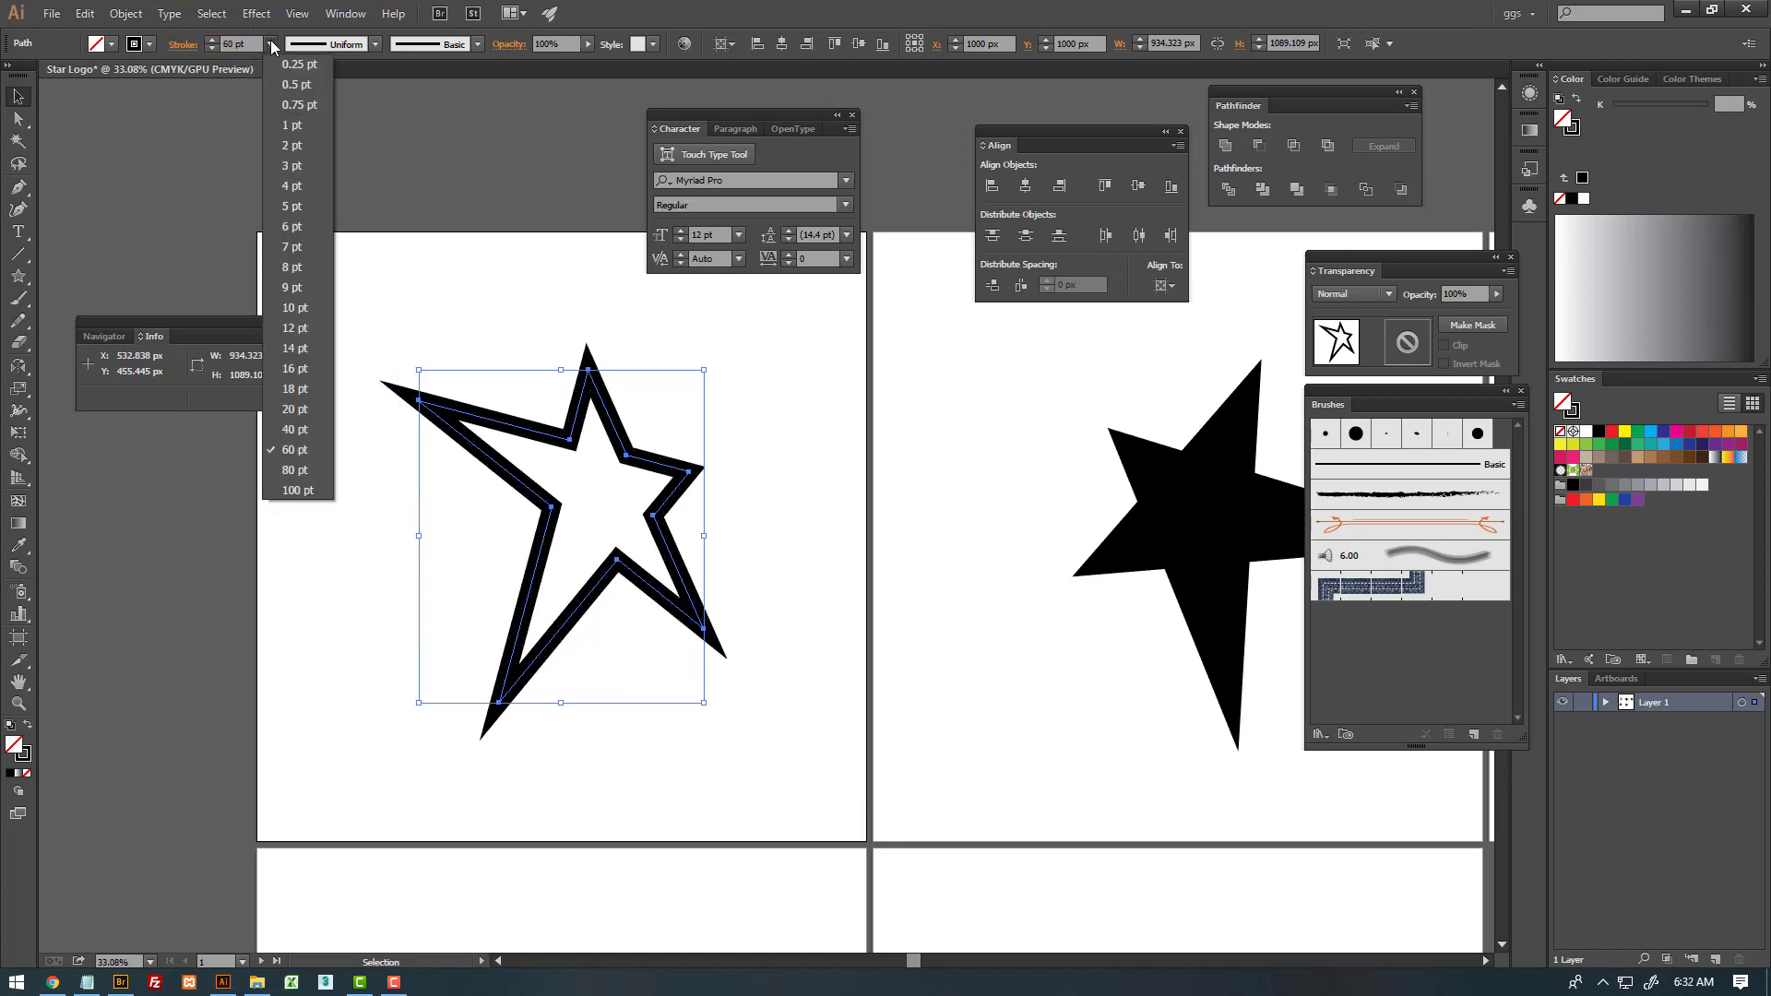
{"action": "left_click", "coordinate": [302, 471]}
- Shrink the outlined star slightly and zoom out to all five artboards
{"action": "left_click", "coordinate": [843, 431]}
{"action": "left_click_drag", "start_coordinate": [578, 527], "coordinate": [579, 525]}
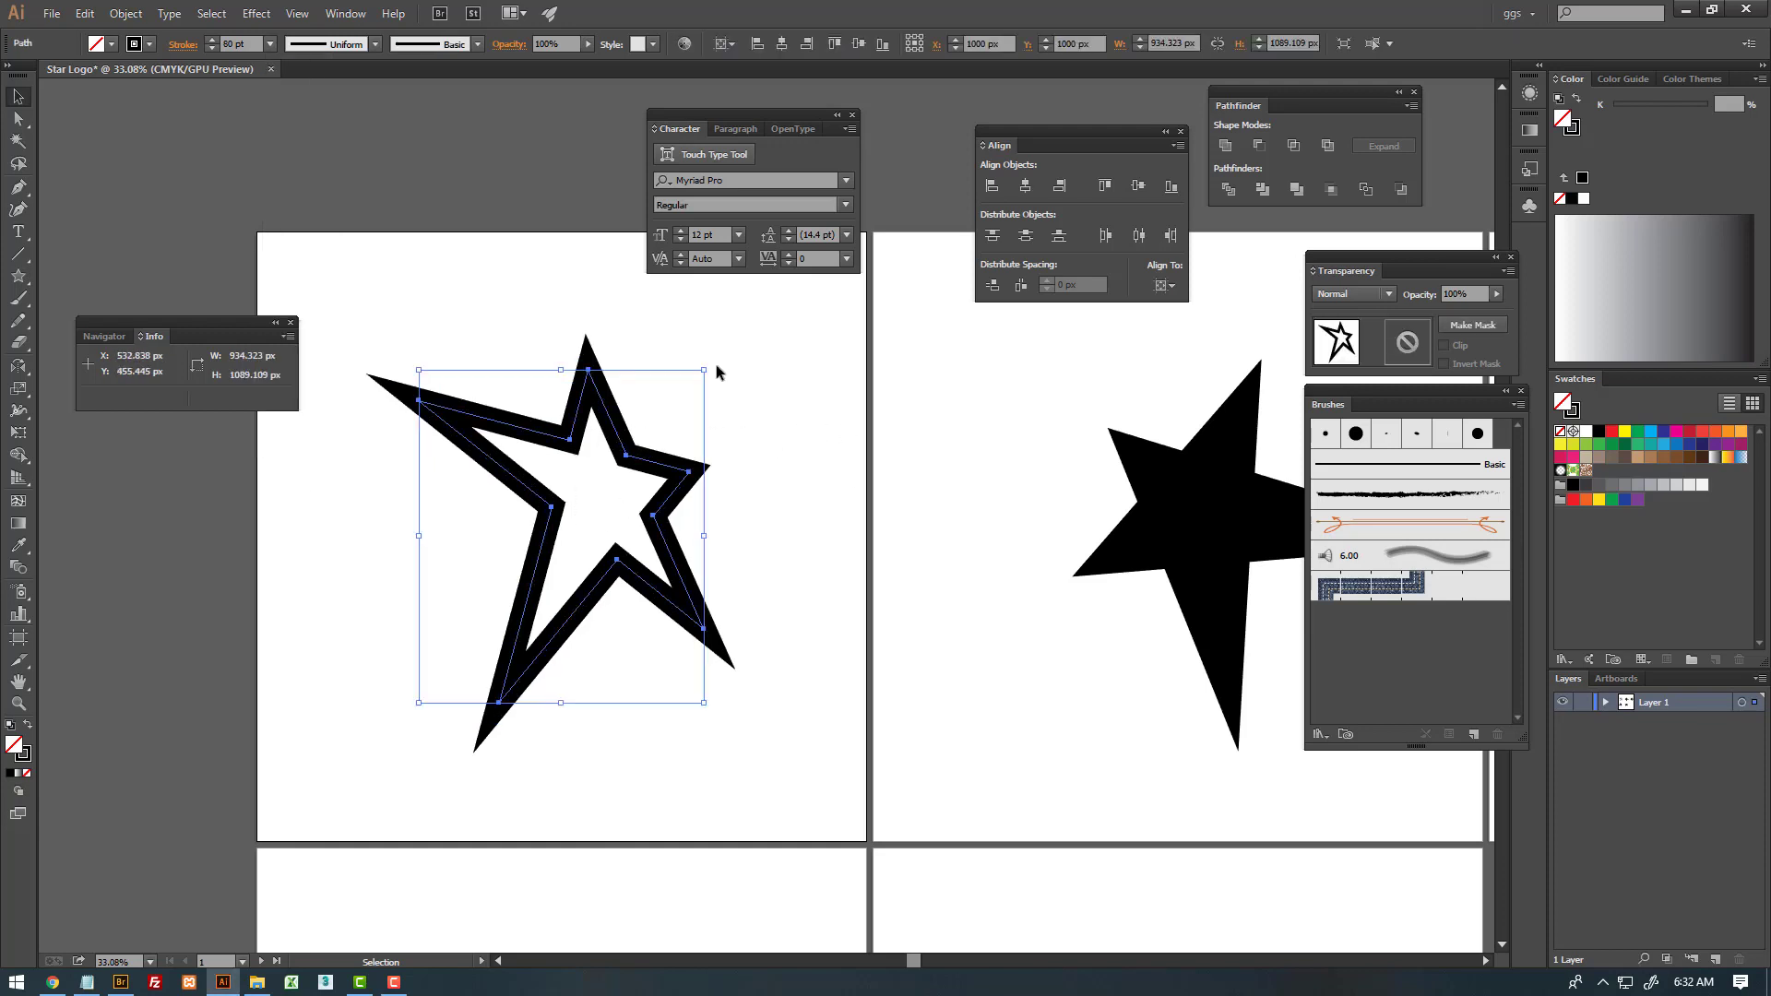
{"action": "left_click", "coordinate": [811, 439]}
{"action": "mouse_move", "coordinate": [707, 373]}
{"action": "left_mouse_down"}
{"action": "mouse_move", "coordinate": [674, 406]}
{"action": "mouse_move", "coordinate": [994, 496]}
{"action": "left_mouse_up"}
{"action": "scroll", "coordinate": [811, 439], "scroll_direction": "down", "scroll_amount": 2}
{"action": "key", "text": "z"}
{"action": "left_click", "coordinate": [965, 495], "text": "alt"}
- Copy the outlined star's appearance onto the other four stars with the Eyedropper
{"action": "key", "text": "v"}
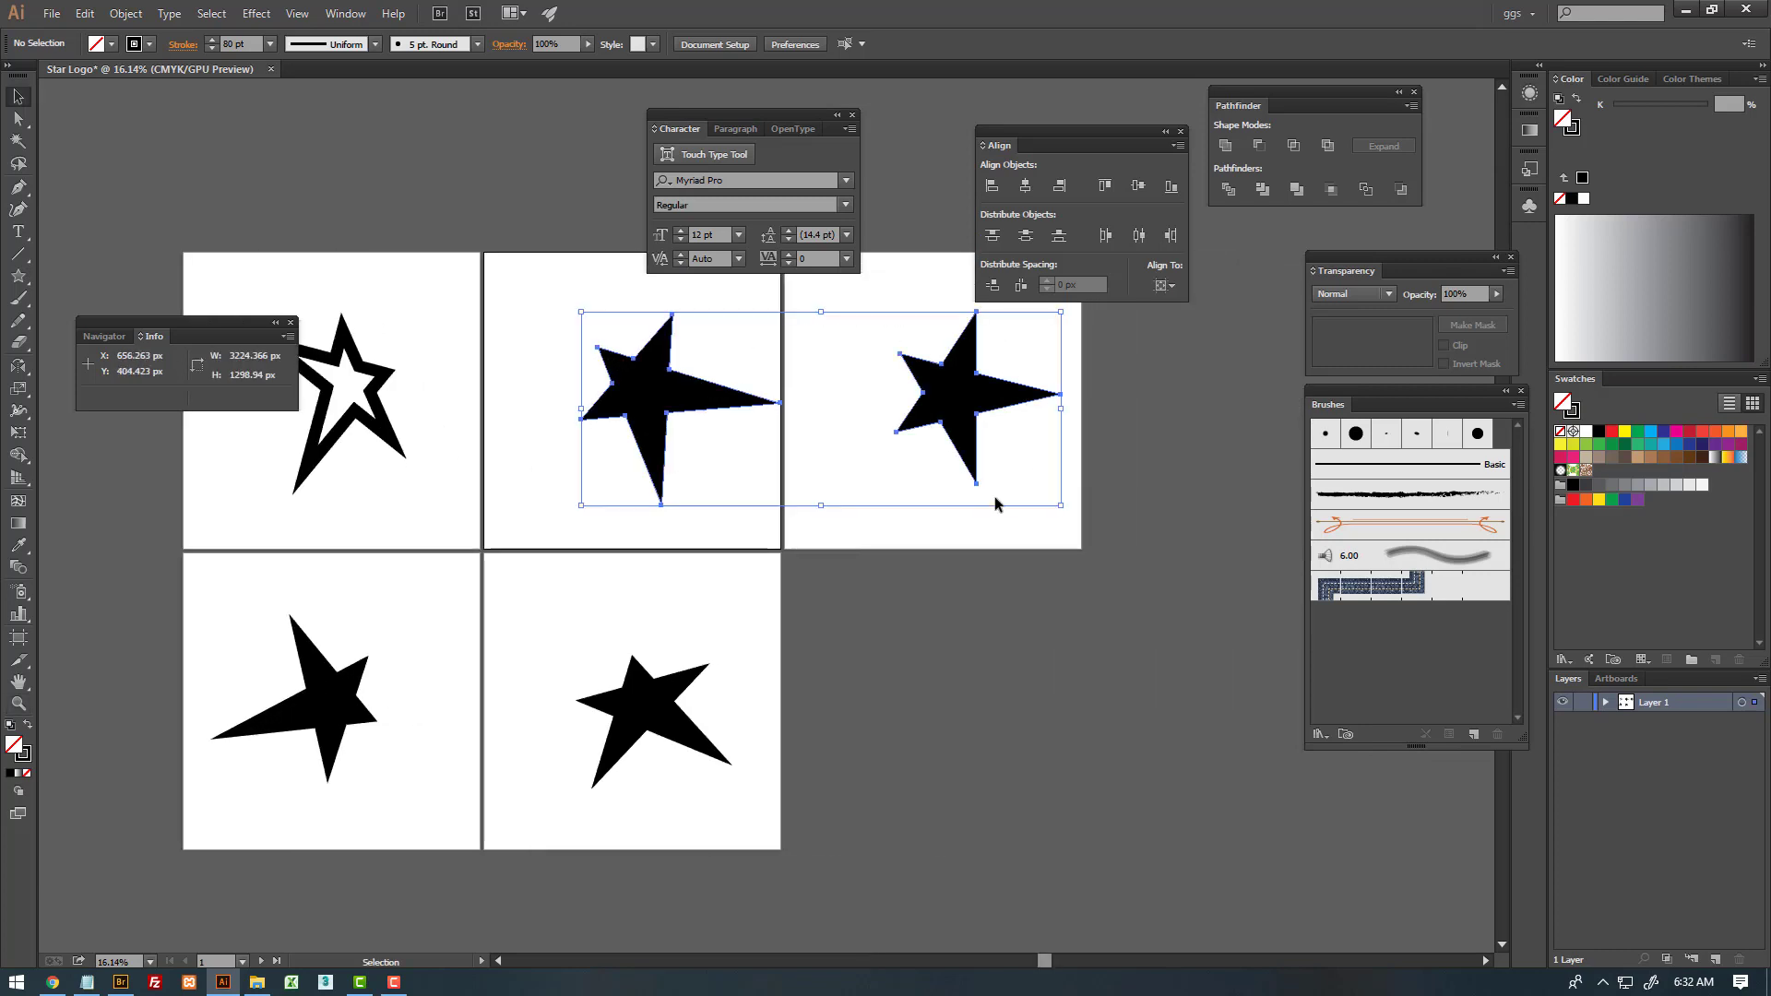
{"action": "left_click_drag", "start_coordinate": [678, 673], "coordinate": [294, 630]}
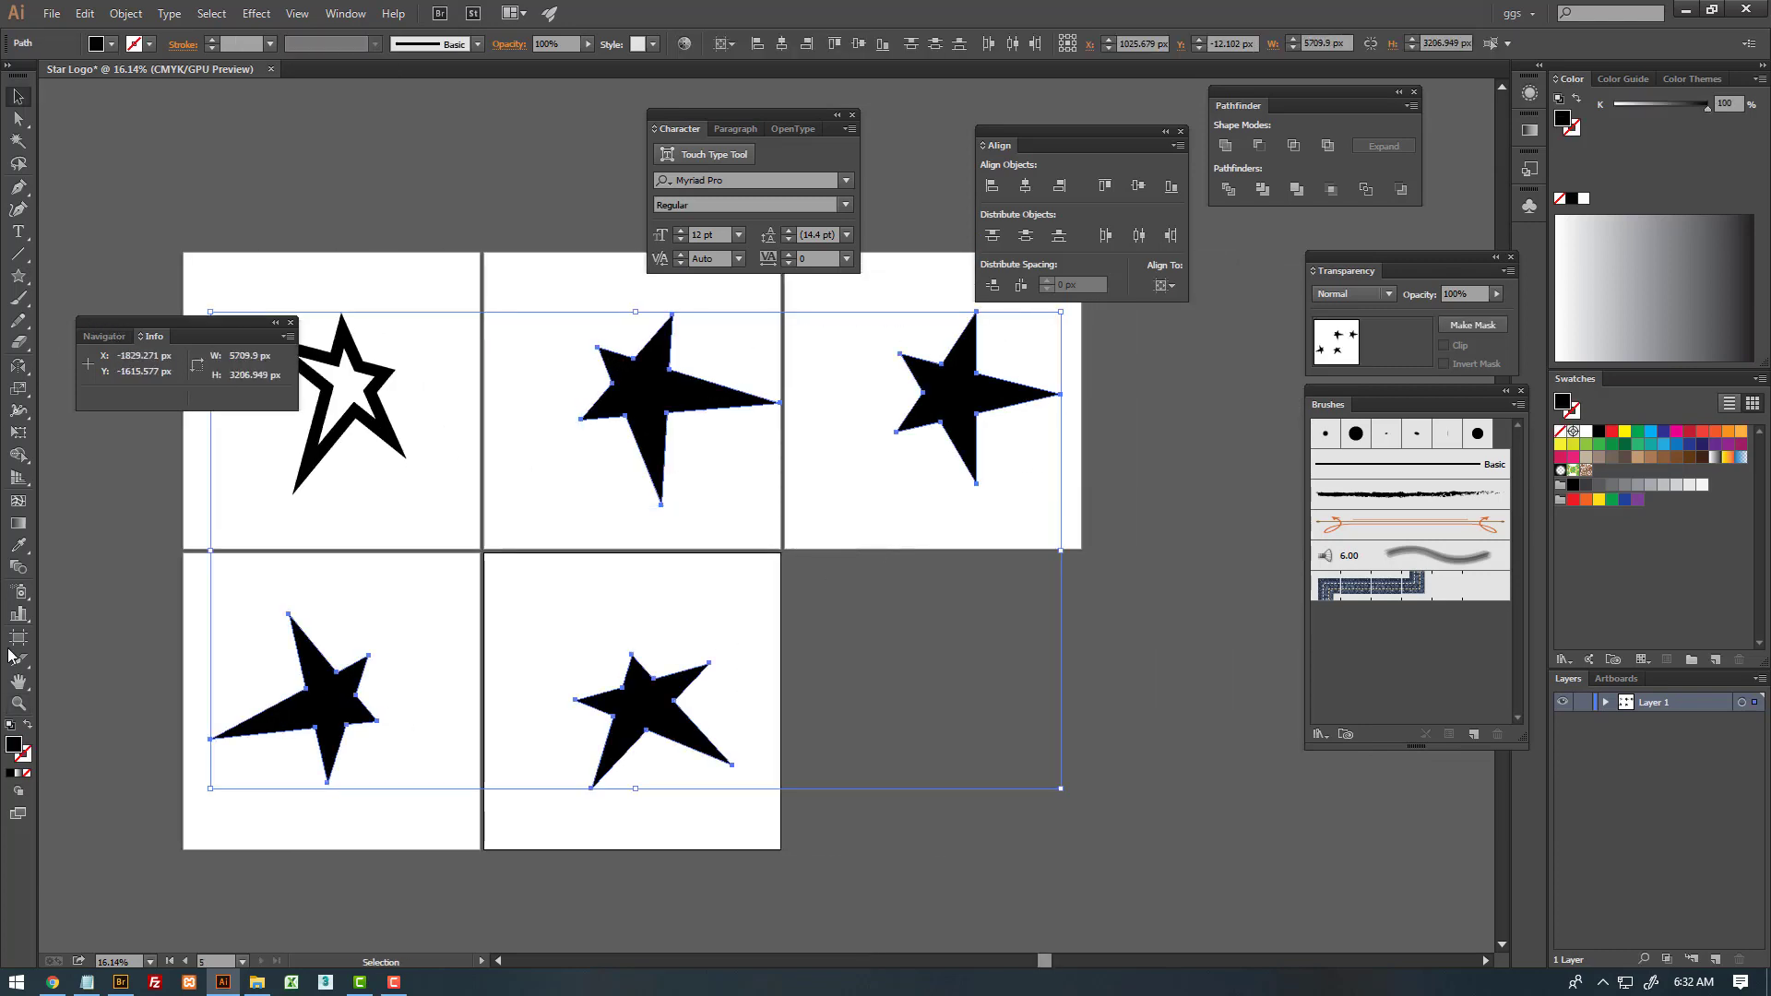
{"action": "left_click", "coordinate": [18, 545]}
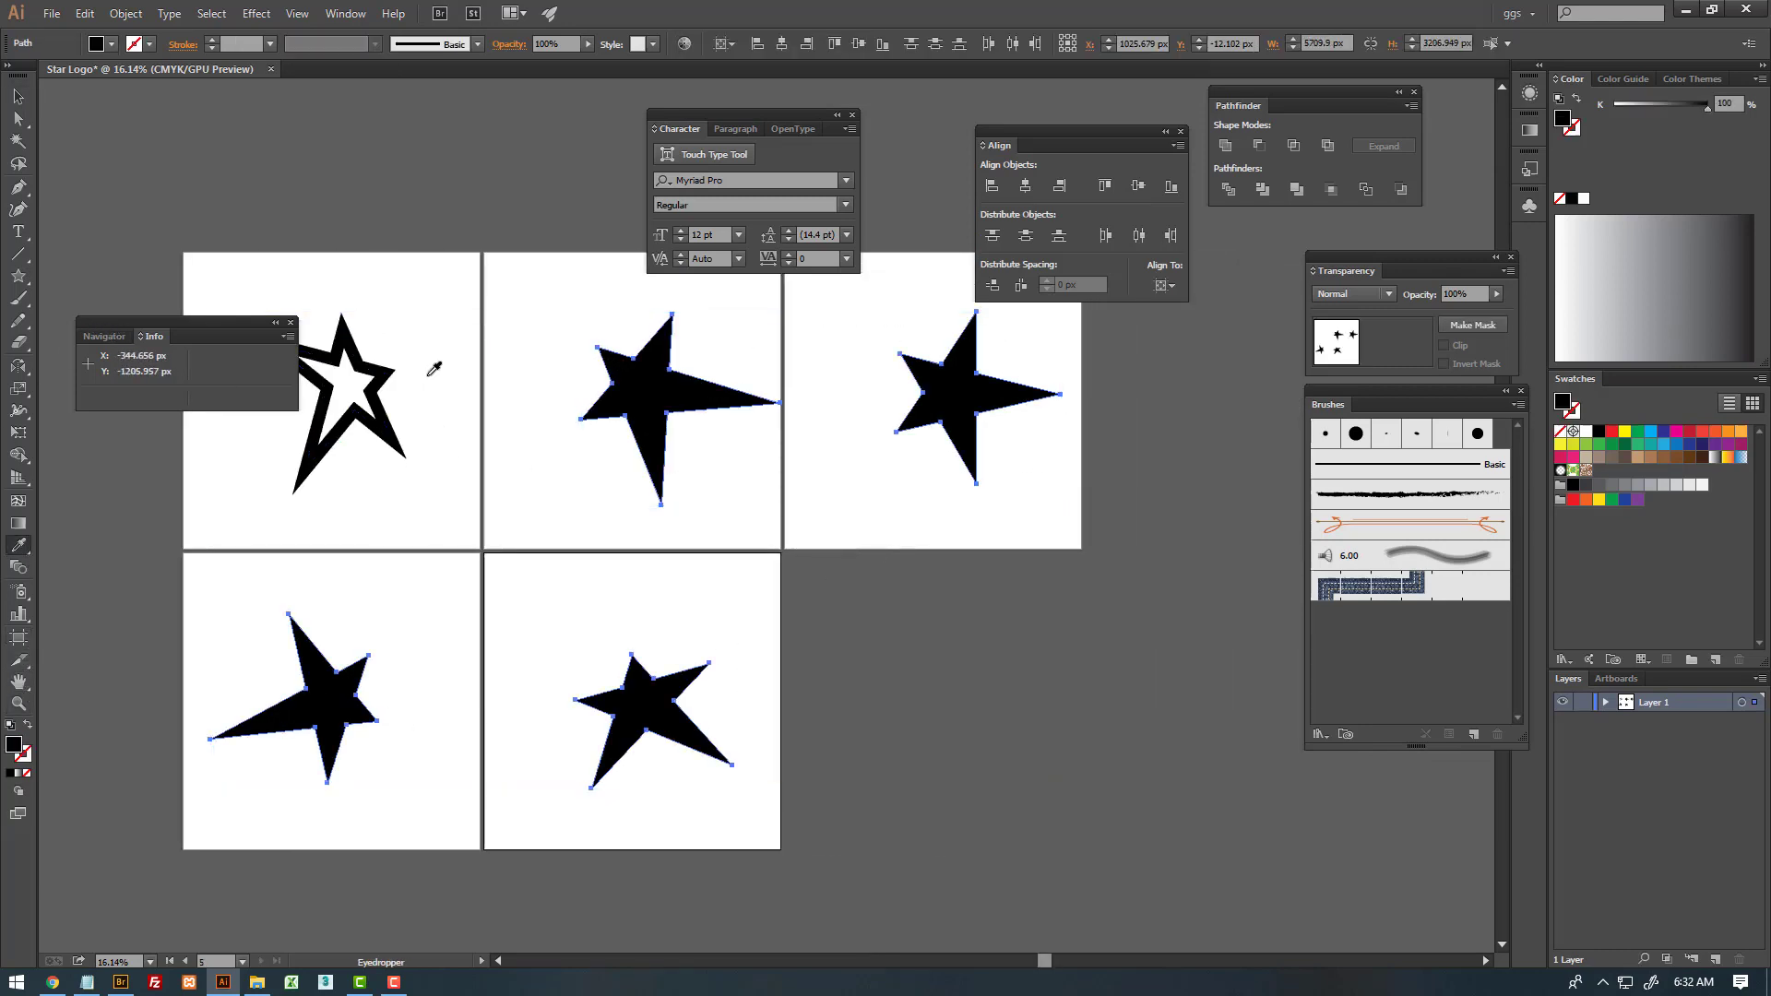
{"action": "left_click", "coordinate": [374, 425]}
{"action": "left_click", "coordinate": [493, 399]}
{"action": "scroll", "coordinate": [498, 516], "scroll_direction": "up", "scroll_amount": 1}
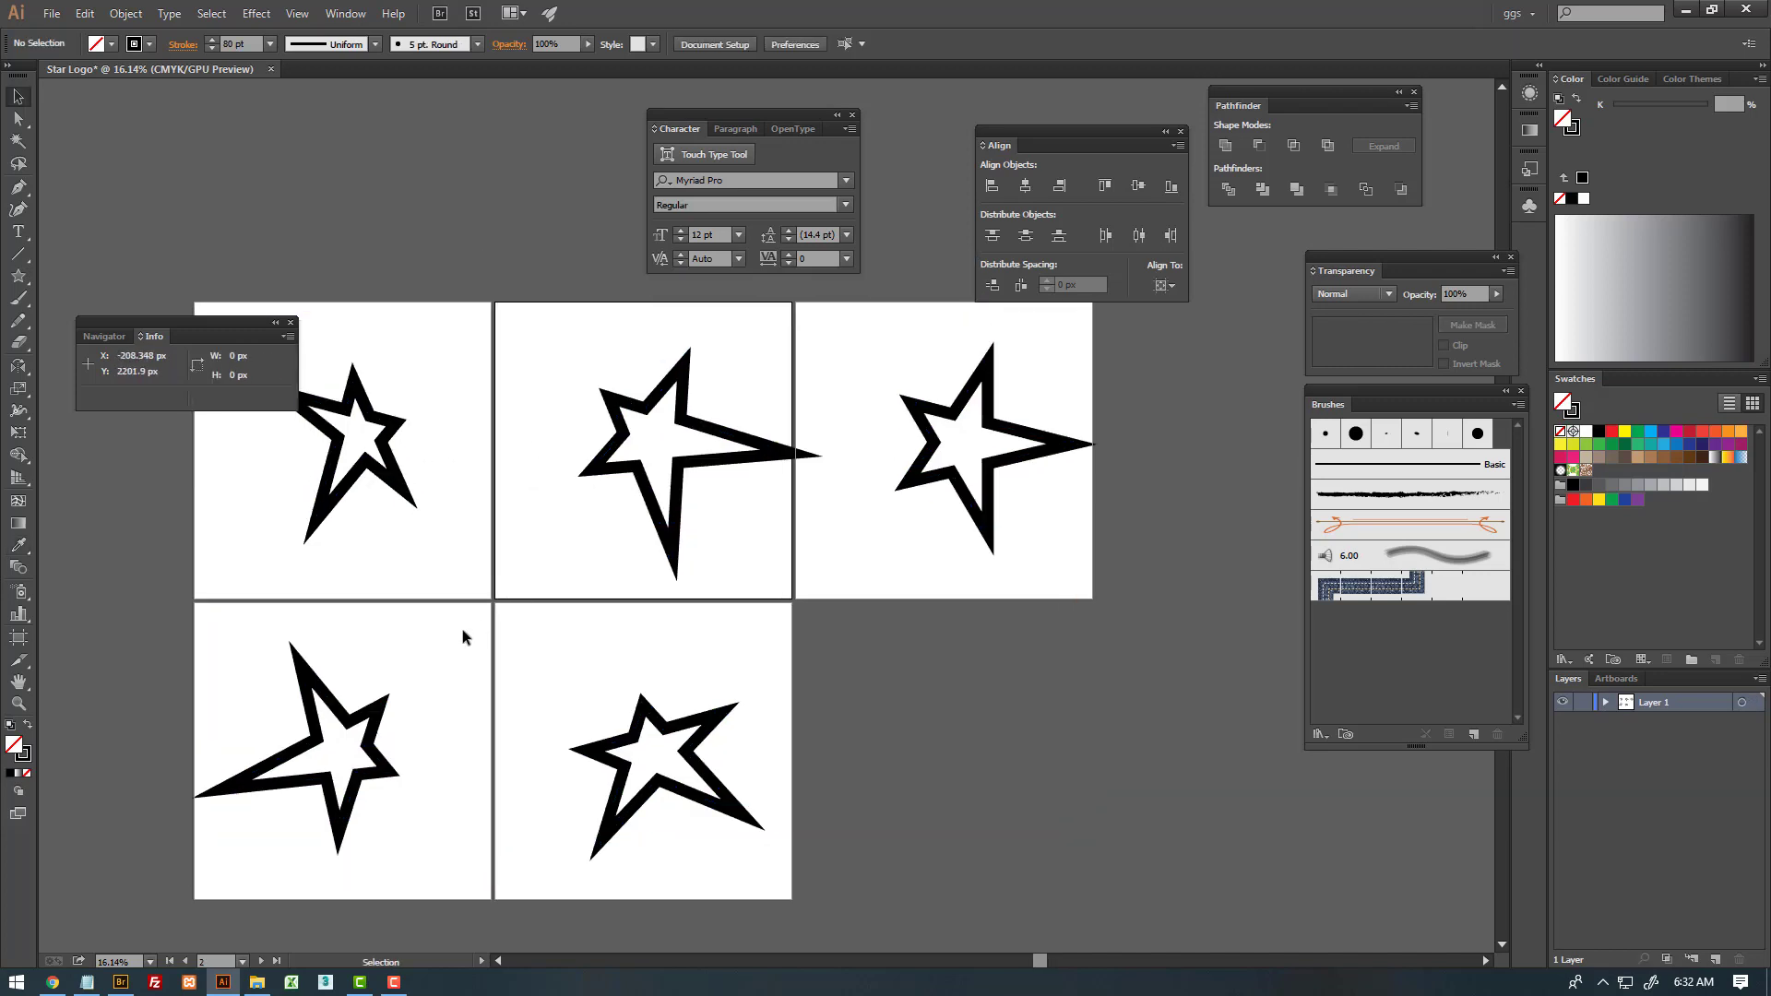
- Select all five stars and give their strokes sharp miter corner joins
{"action": "left_click_drag", "start_coordinate": [318, 335], "coordinate": [1027, 854]}
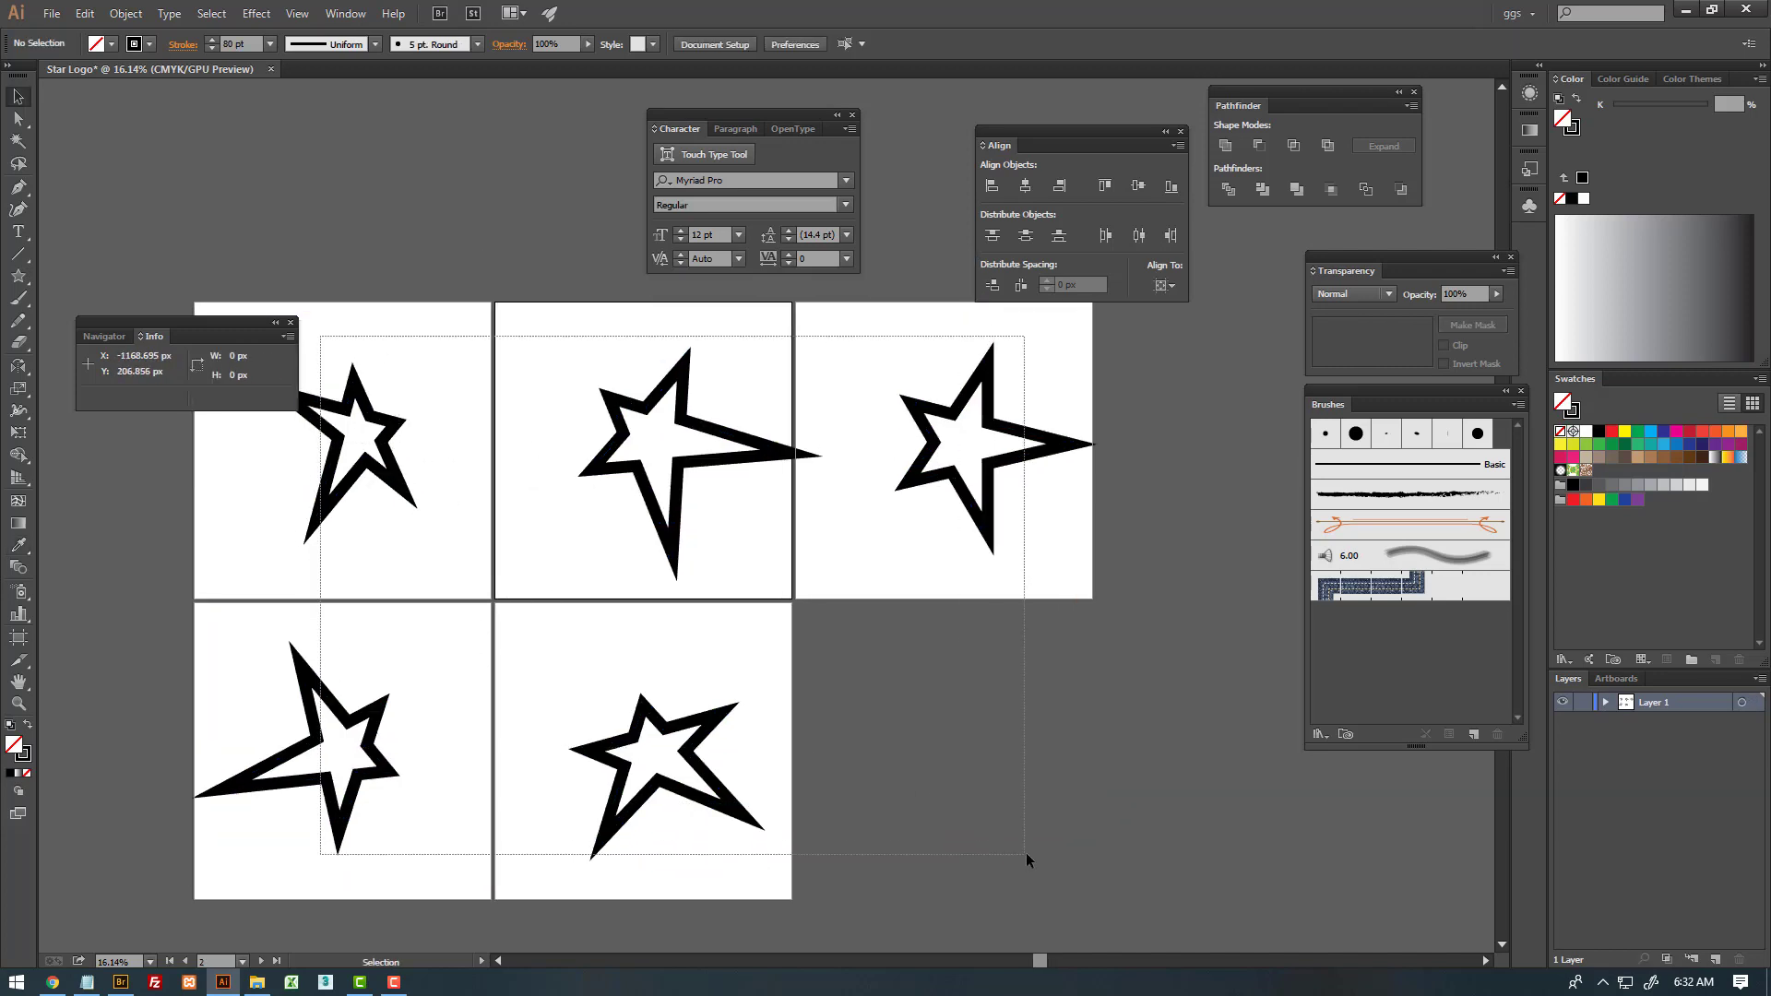
{"action": "left_click", "coordinate": [189, 44]}
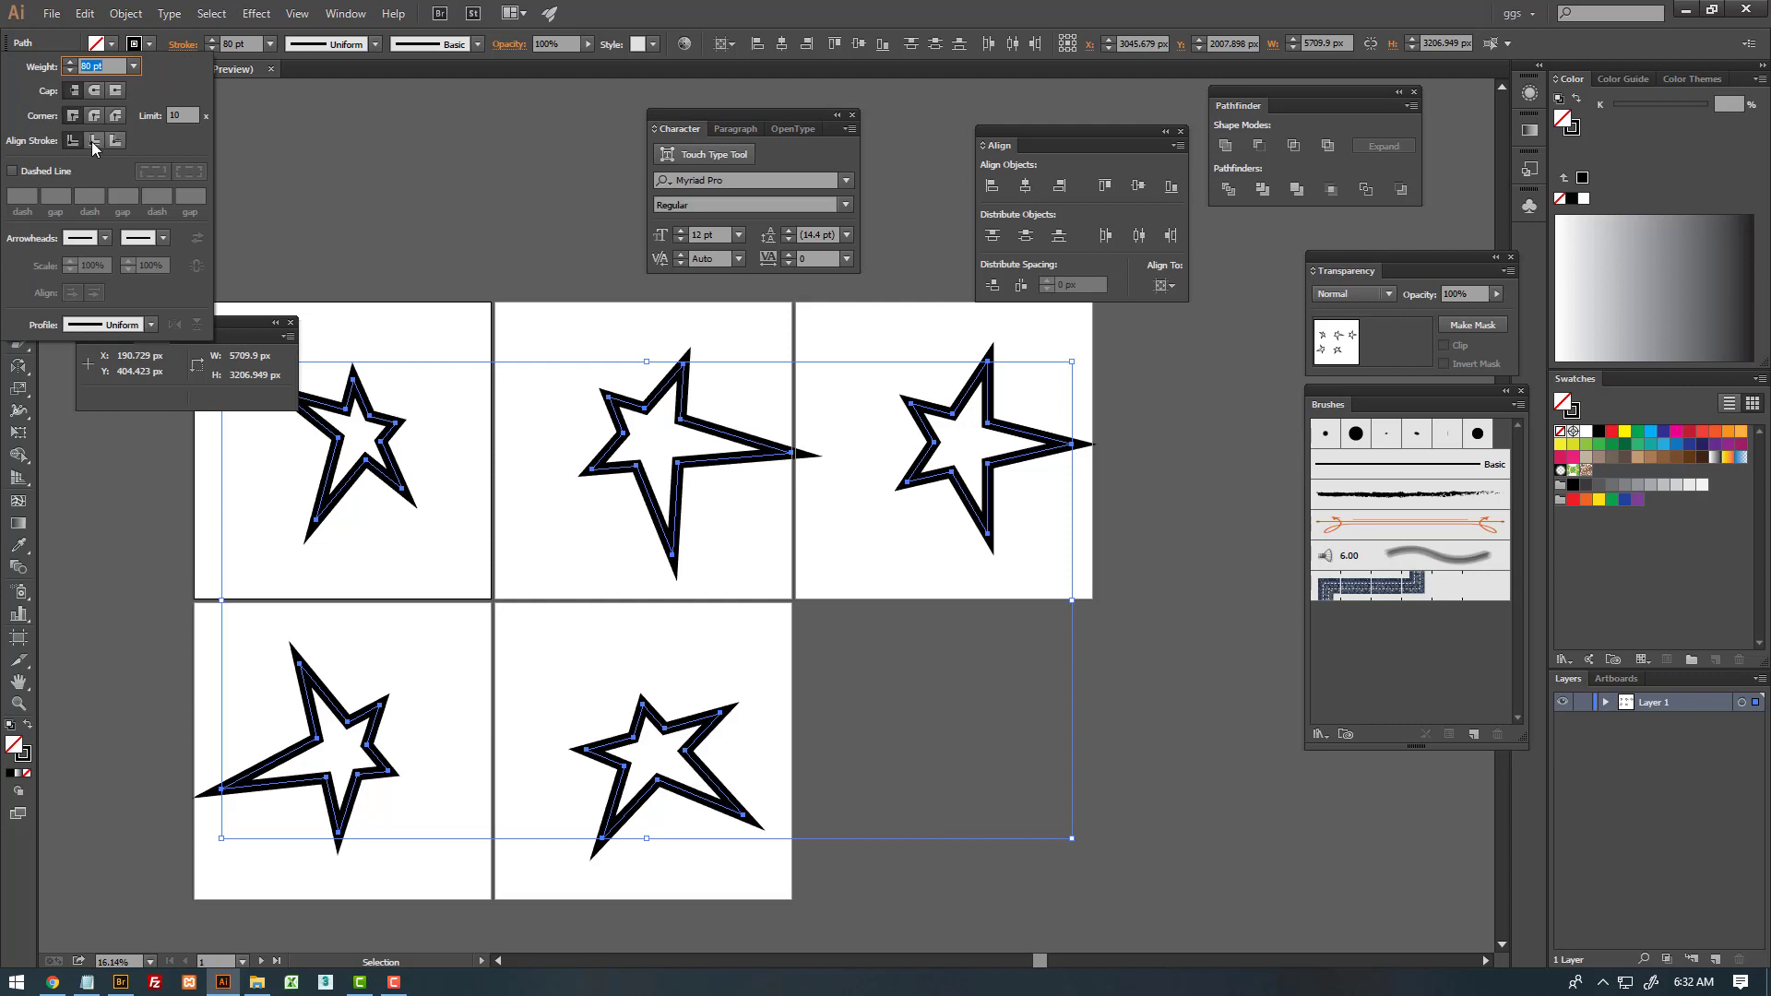
{"action": "left_click", "coordinate": [92, 141]}
{"action": "left_click", "coordinate": [93, 116]}
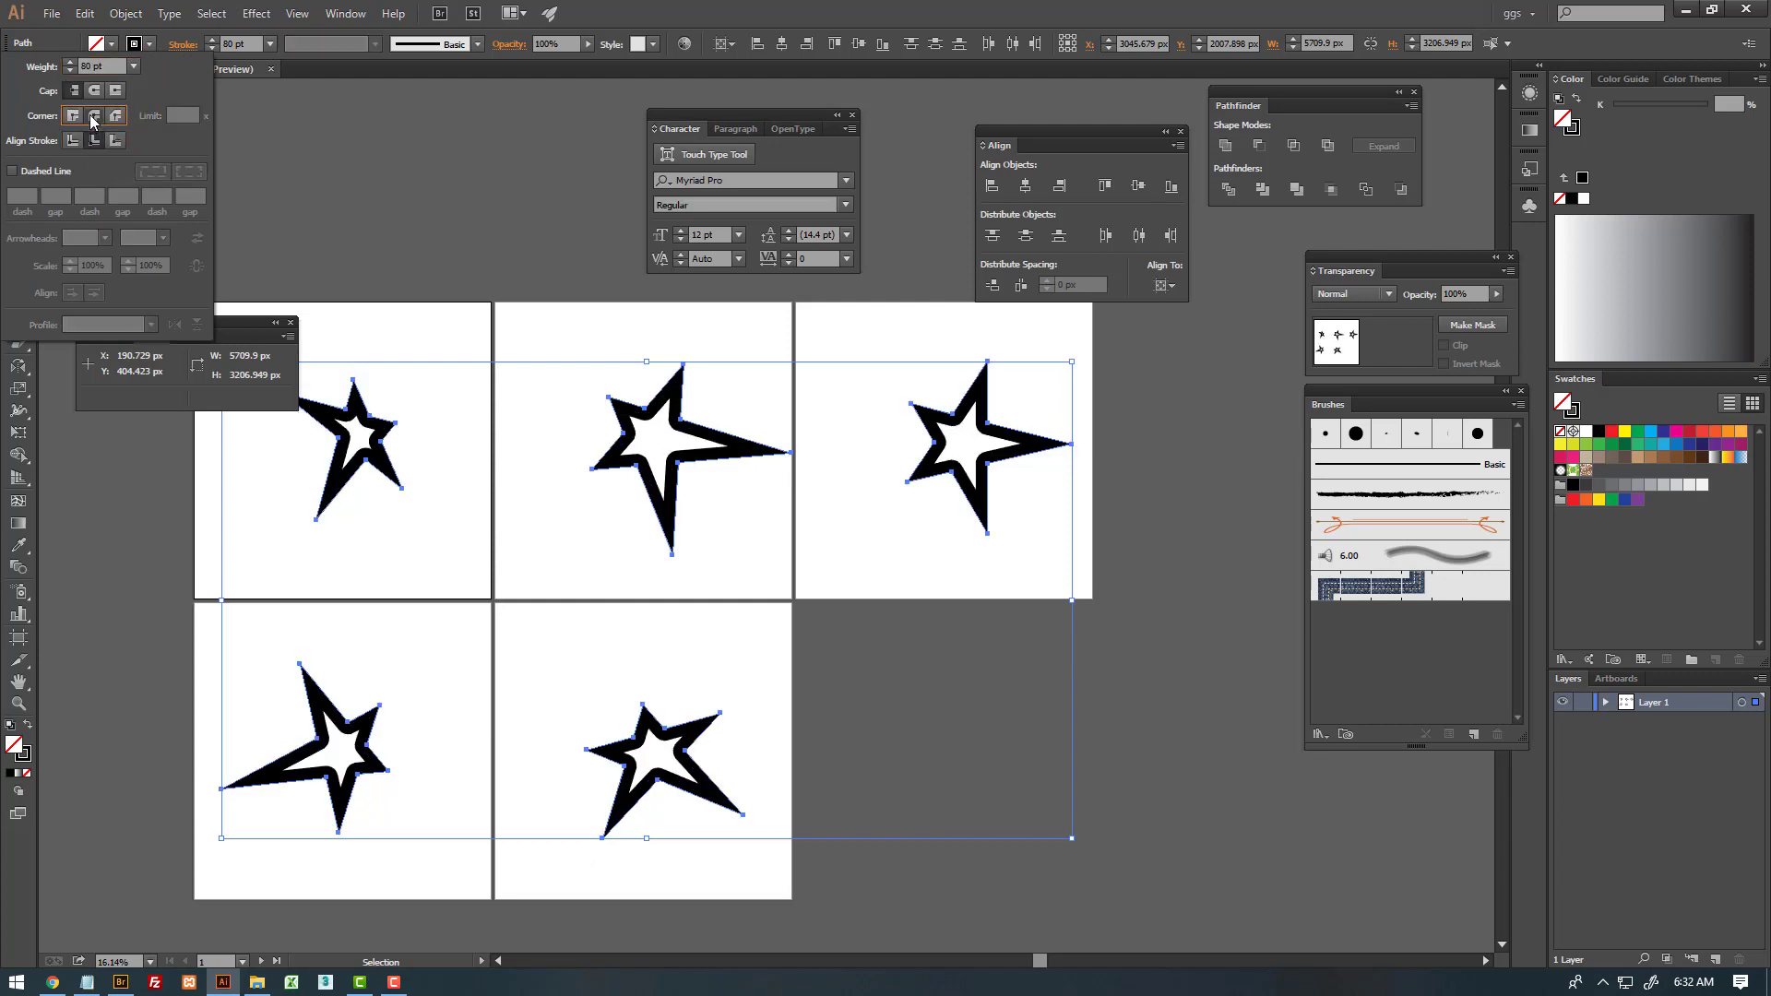
{"action": "left_click", "coordinate": [74, 116]}
- Centre the five stars' strokes on their paths and set the weight to 80 pt
{"action": "scroll", "coordinate": [108, 61], "scroll_direction": "down", "scroll_amount": 4}
{"action": "scroll", "coordinate": [109, 61], "scroll_direction": "down", "scroll_amount": 4}
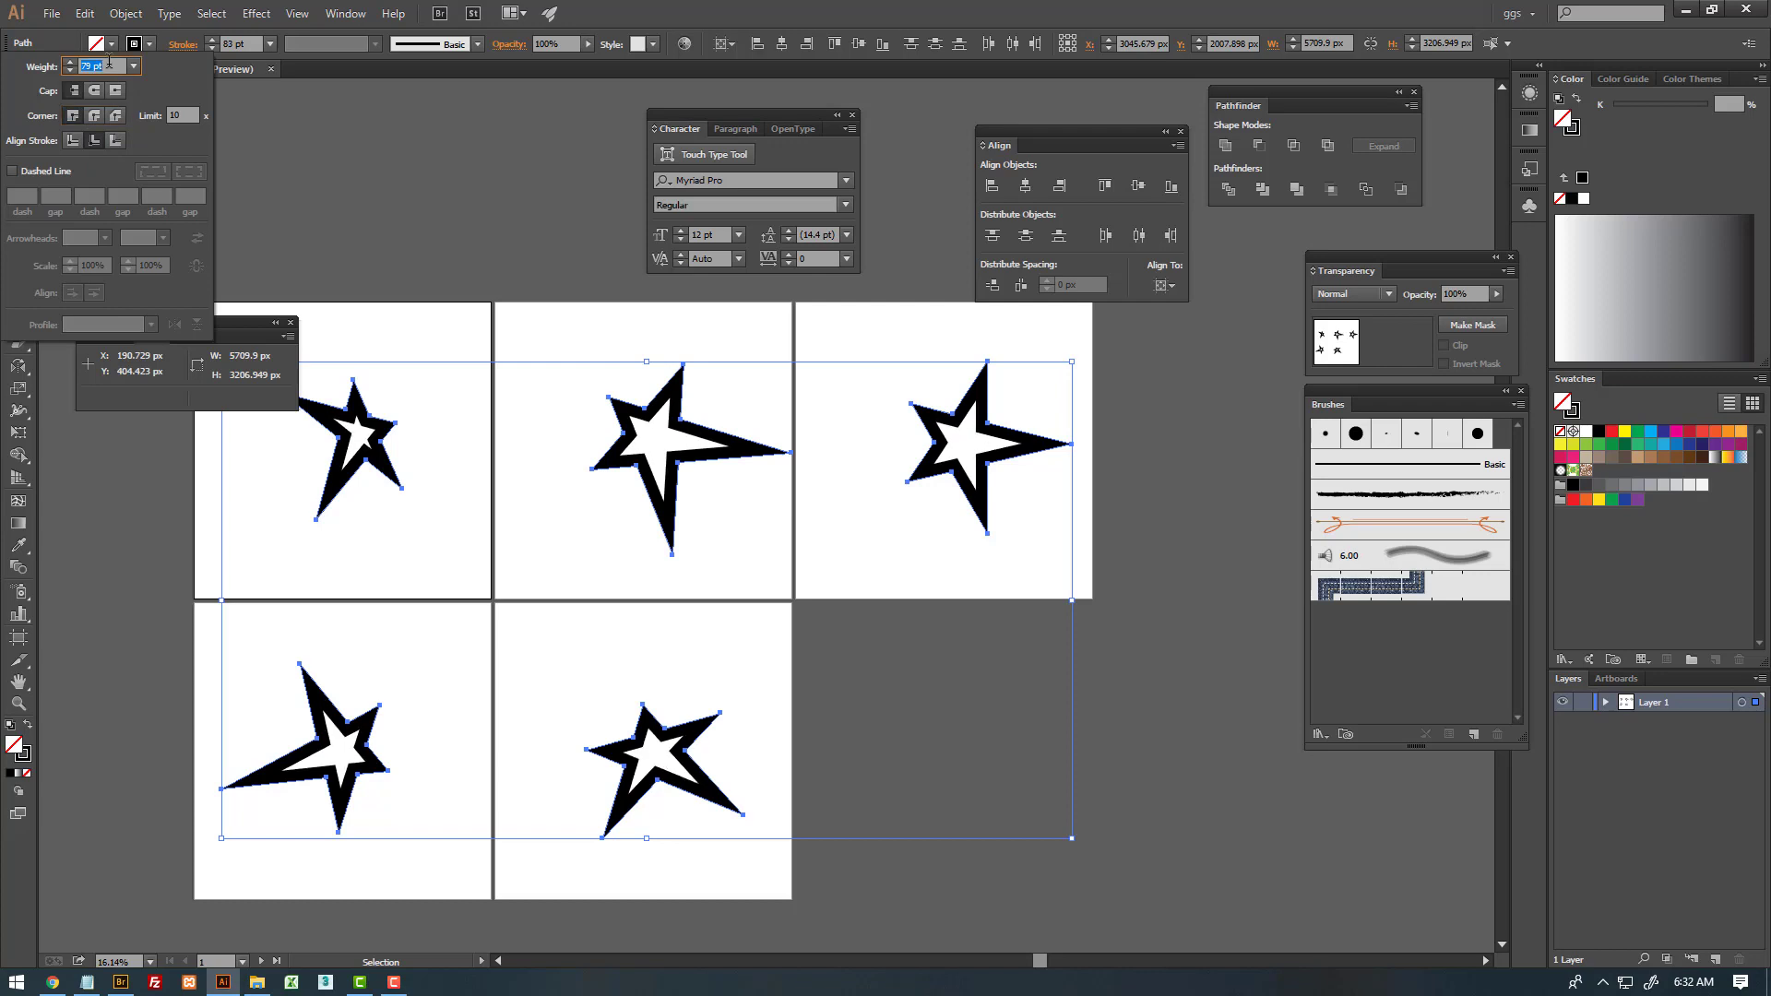
{"action": "scroll", "coordinate": [108, 61], "scroll_direction": "down", "scroll_amount": 4}
{"action": "scroll", "coordinate": [109, 61], "scroll_direction": "down", "scroll_amount": 3}
{"action": "scroll", "coordinate": [109, 61], "scroll_direction": "down", "scroll_amount": 5}
{"action": "scroll", "coordinate": [109, 61], "scroll_direction": "down", "scroll_amount": 4}
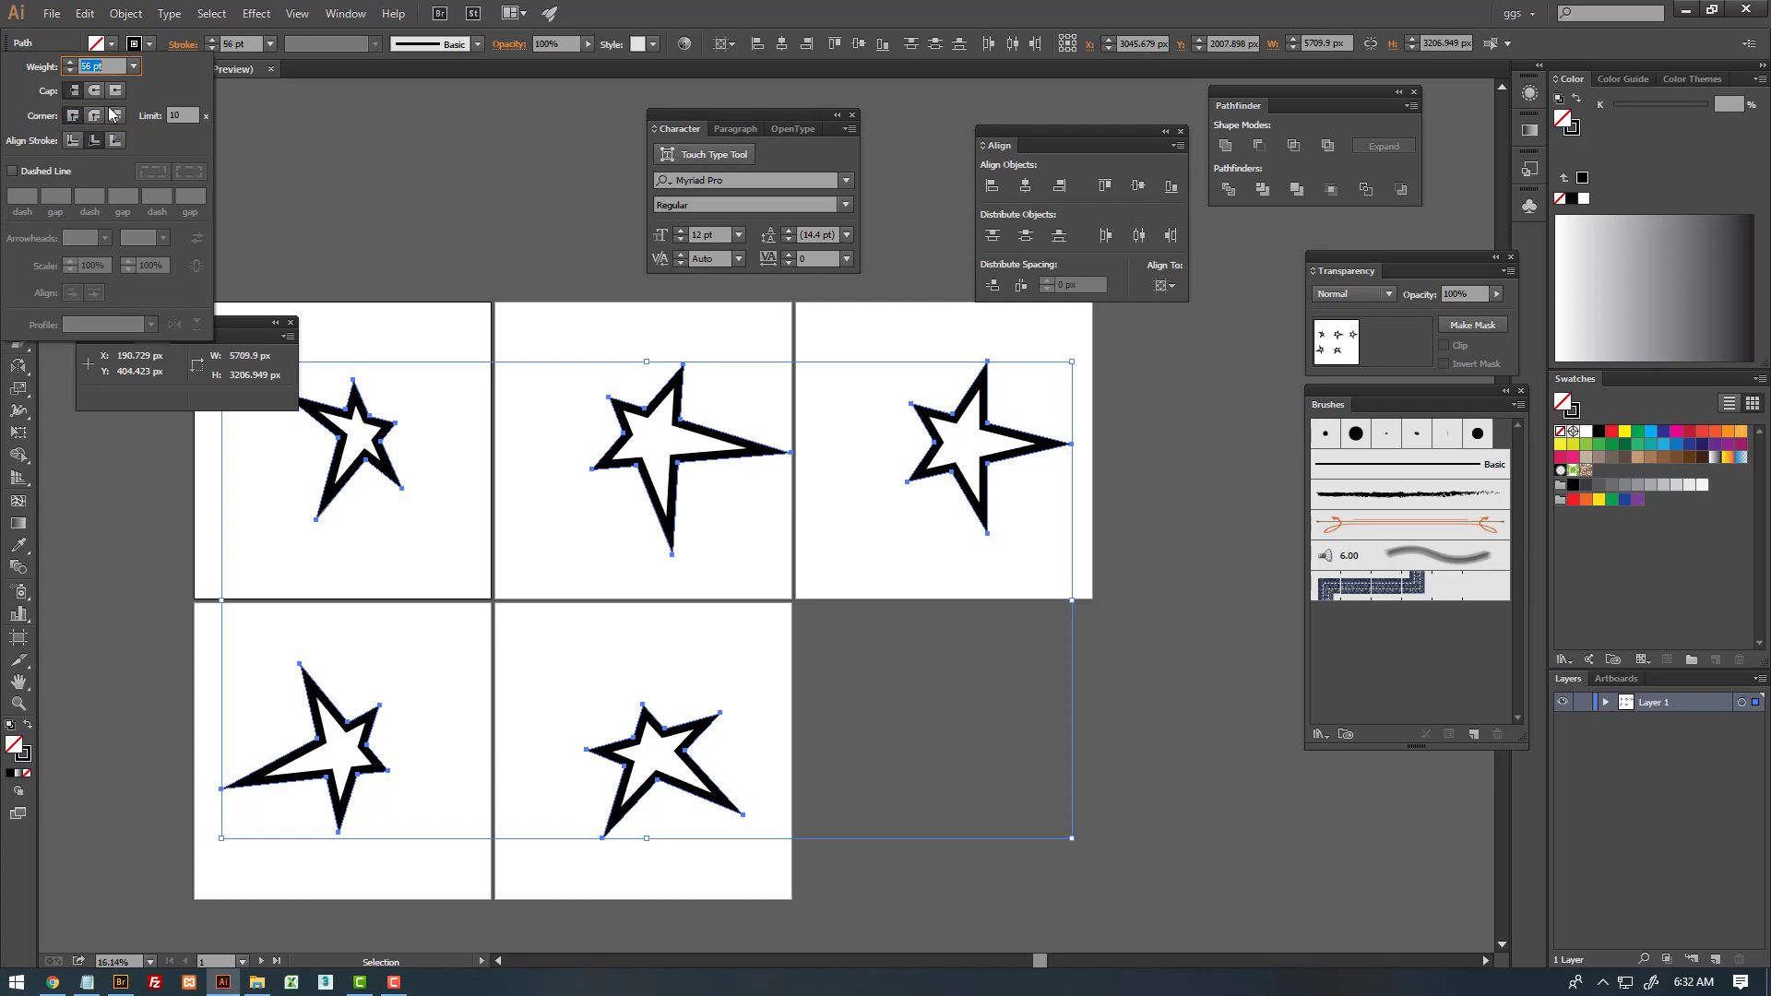
{"action": "left_click", "coordinate": [71, 143]}
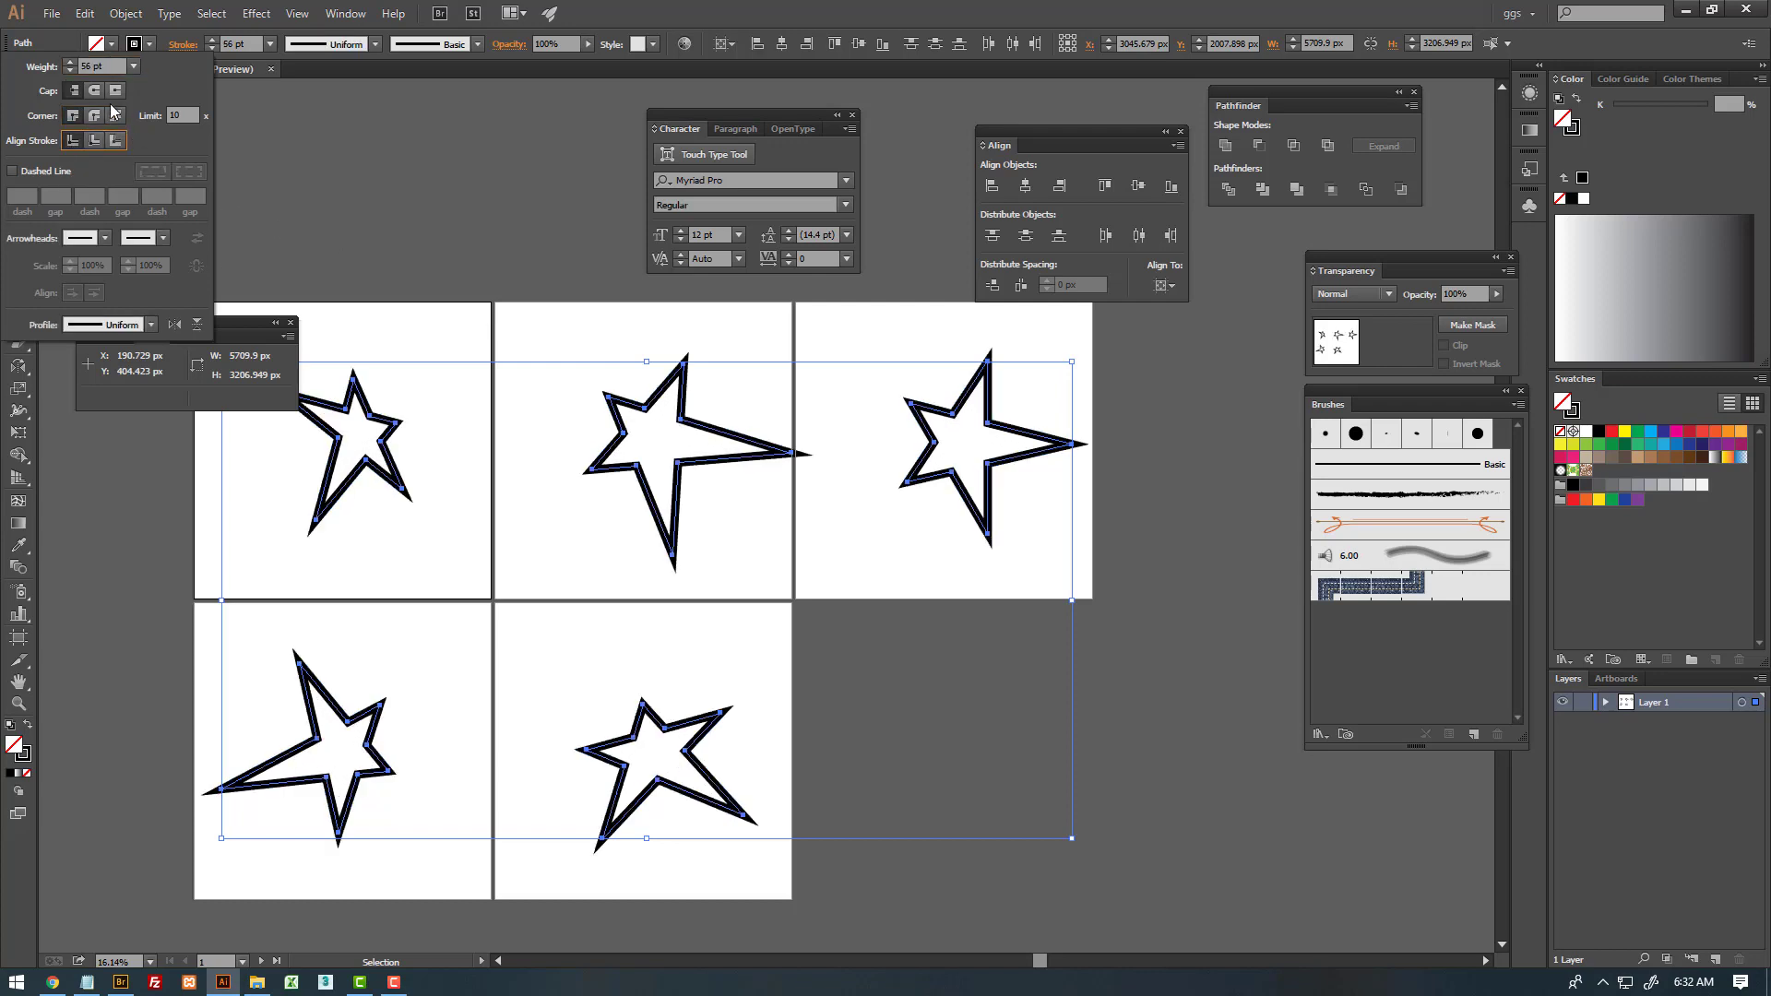
{"action": "left_click", "coordinate": [127, 66]}
{"action": "left_click", "coordinate": [161, 485]}
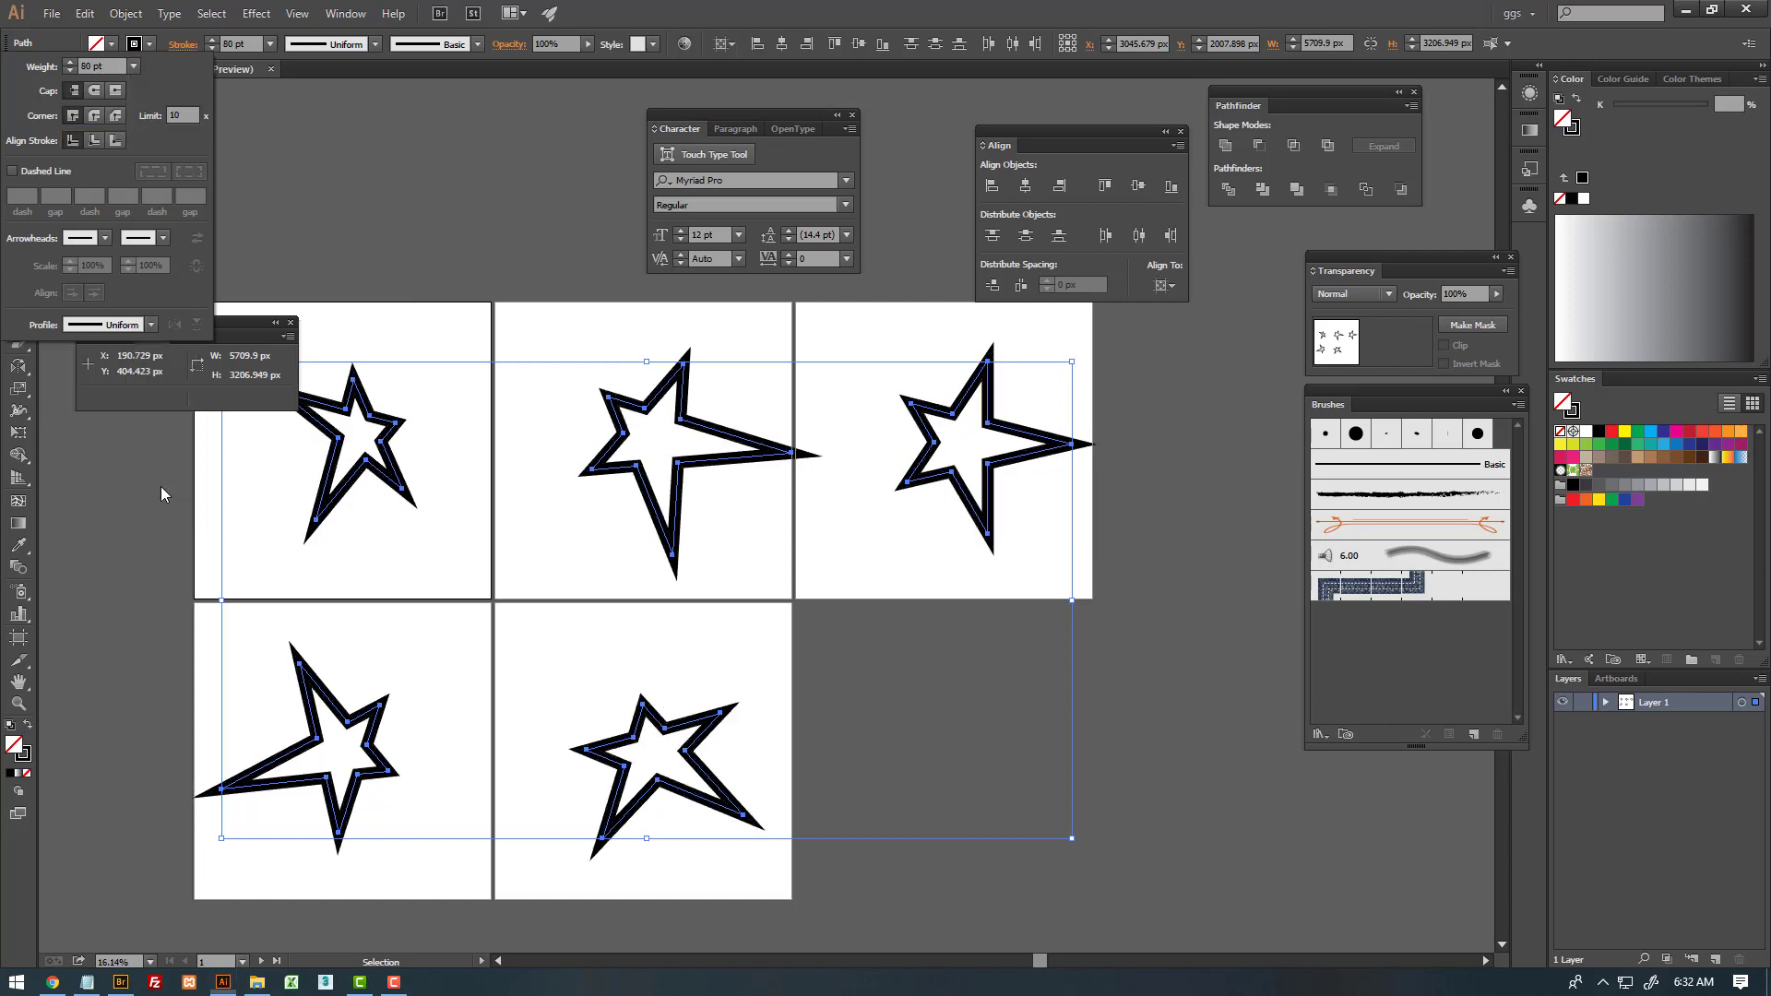
{"action": "left_click", "coordinate": [466, 327]}
- Zoom in to inspect the first star, then zoom back out to four artboards
{"action": "key", "text": "Tab"}
{"action": "key", "text": "z"}
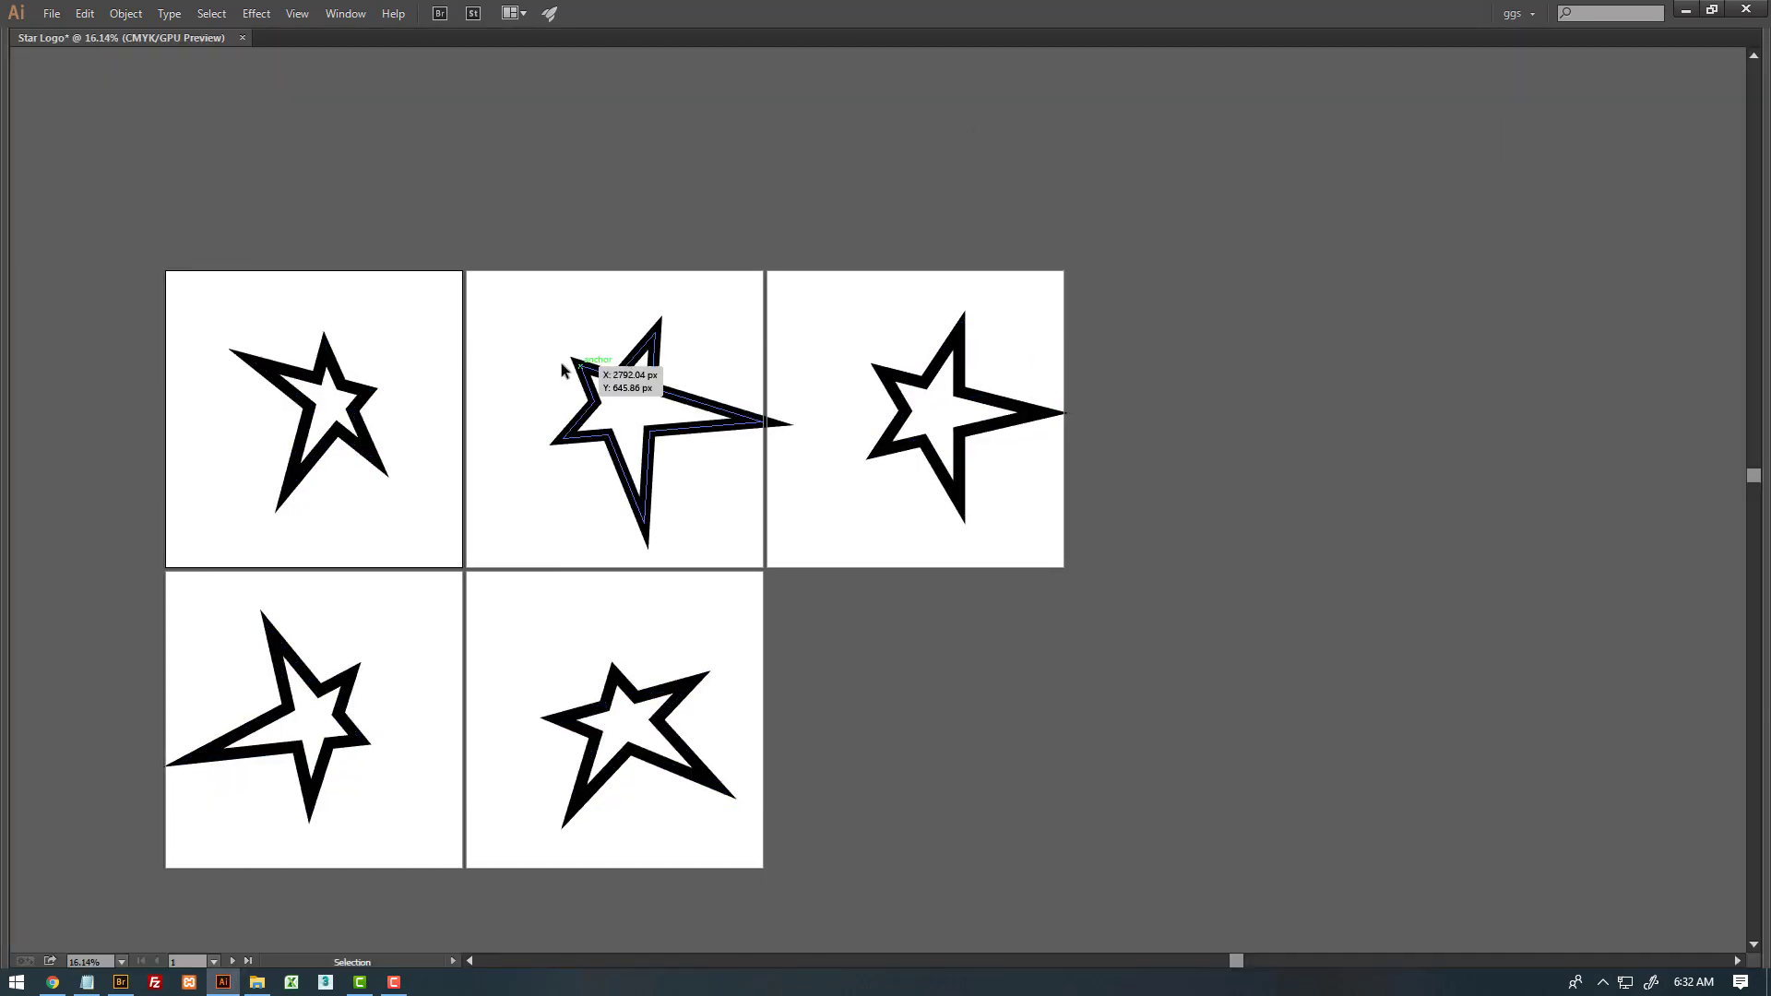
{"action": "left_click", "coordinate": [587, 397]}
{"action": "key", "text": "v"}
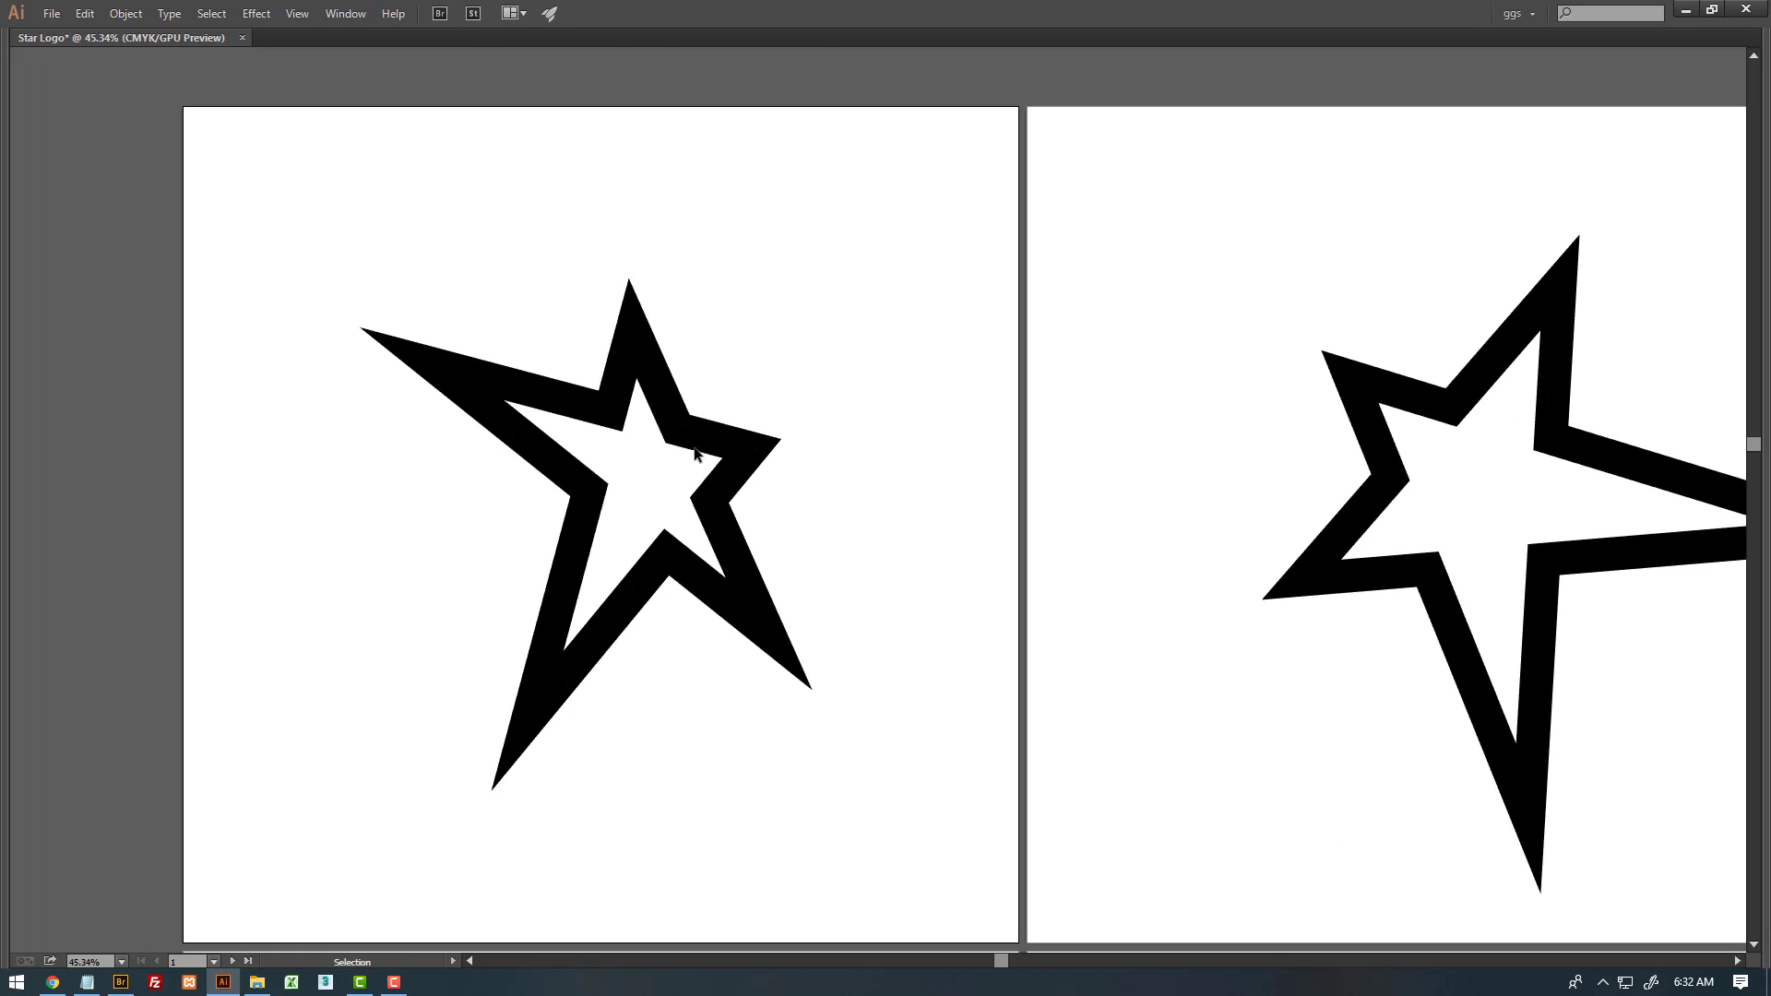
{"action": "key", "text": "Tab"}
{"action": "key", "text": "ctrl+minus"}
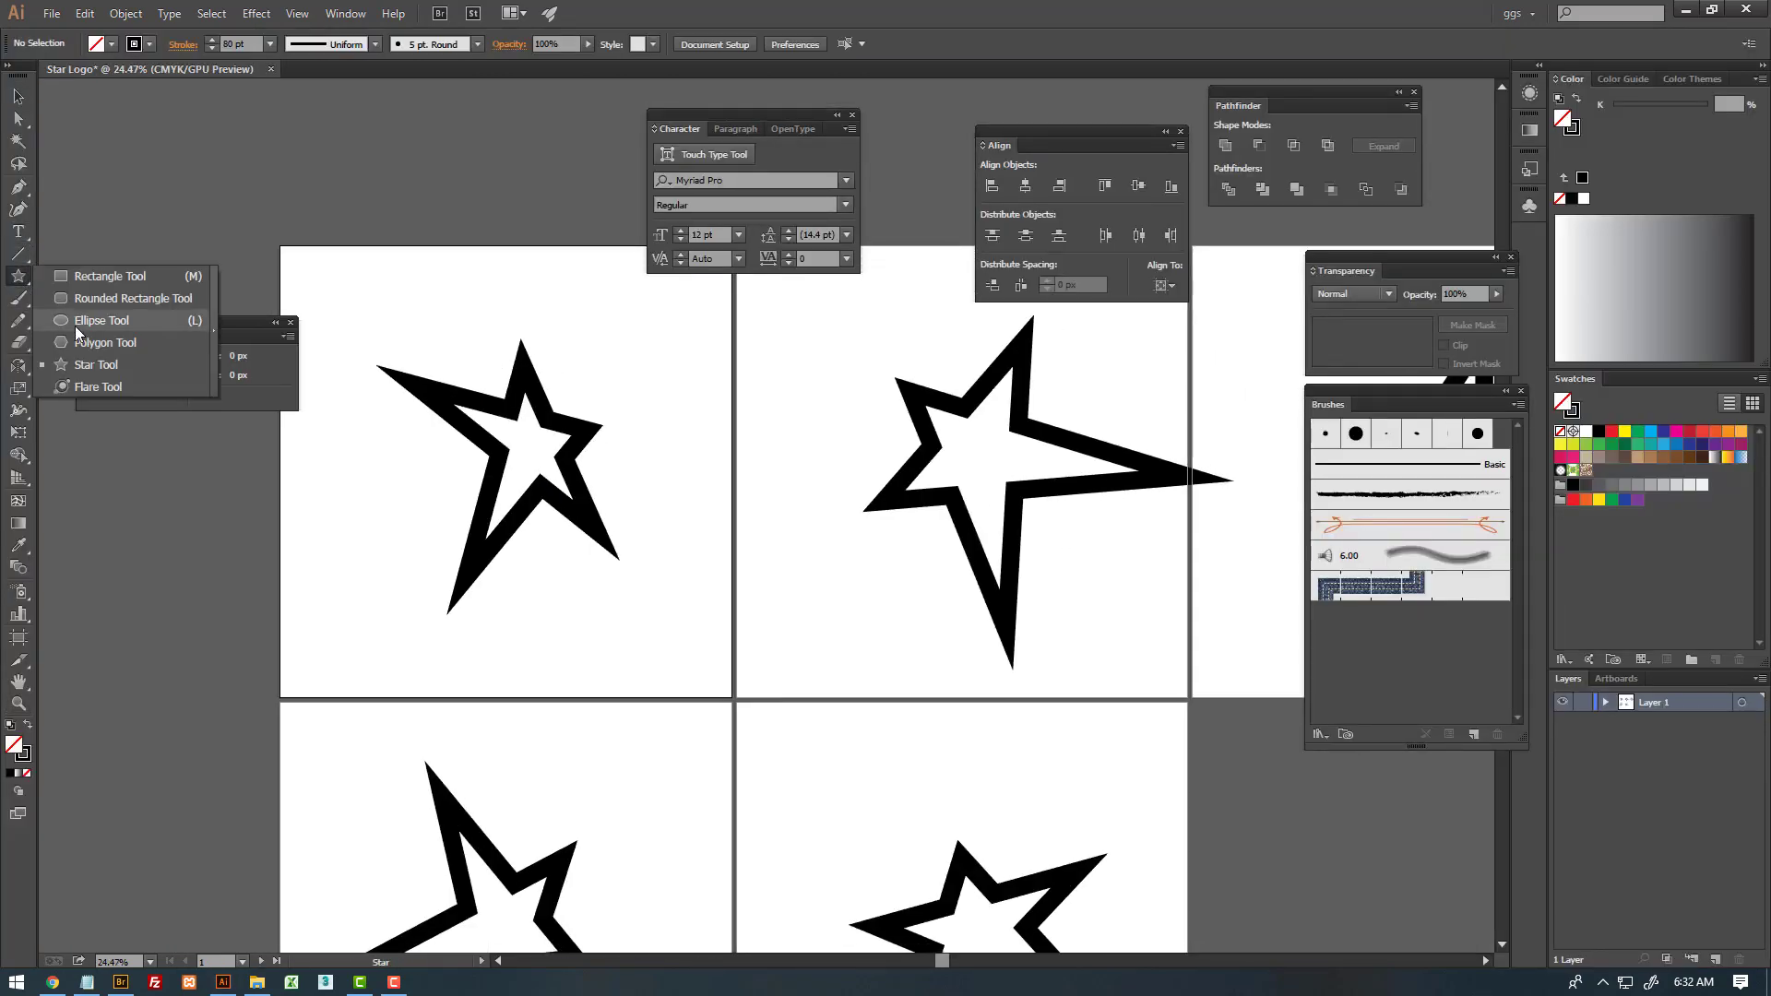
- Draw a wide solid black ellipse with no outline across the first star
{"action": "left_click_drag", "start_coordinate": [18, 276], "coordinate": [93, 339]}
{"action": "scroll", "coordinate": [277, 494], "scroll_direction": "left", "scroll_amount": 2}
{"action": "left_click_drag", "start_coordinate": [286, 493], "coordinate": [900, 738]}
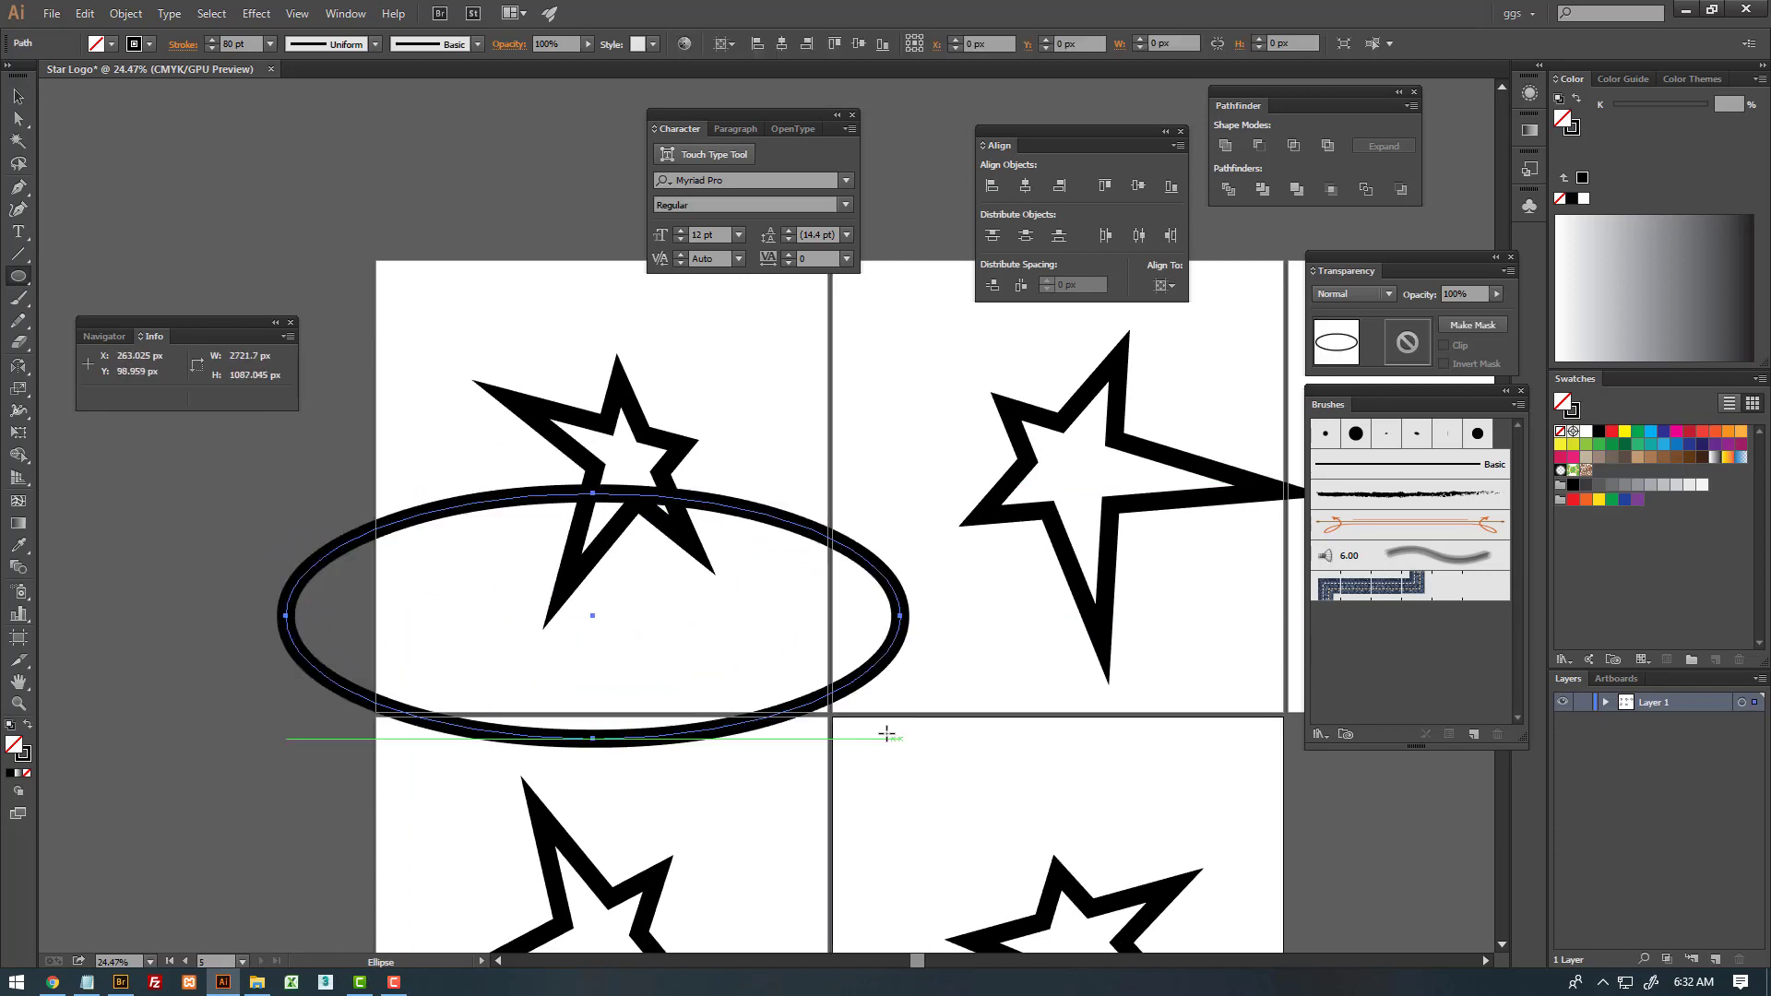
{"action": "key", "text": "v"}
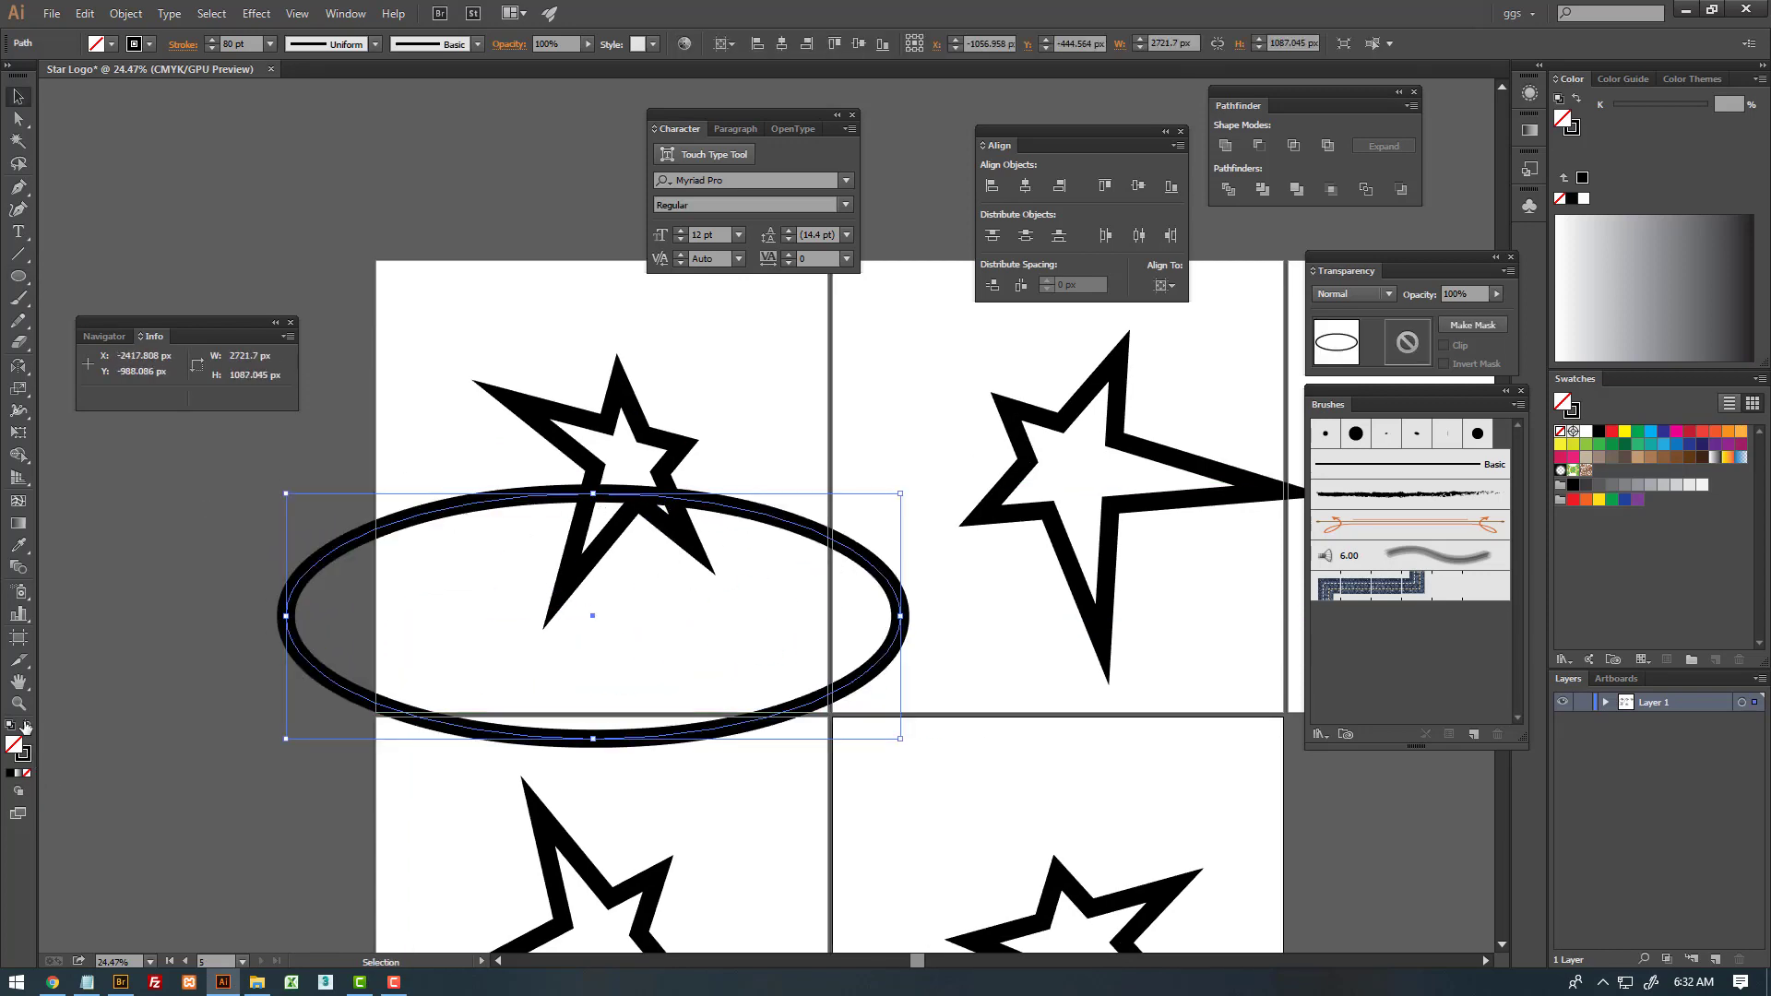
{"action": "left_click", "coordinate": [26, 727]}
- Tilt the ellipse, offset a copy, and subtract it with Minus Front to leave a crescent
{"action": "left_click_drag", "start_coordinate": [611, 597], "coordinate": [672, 561]}
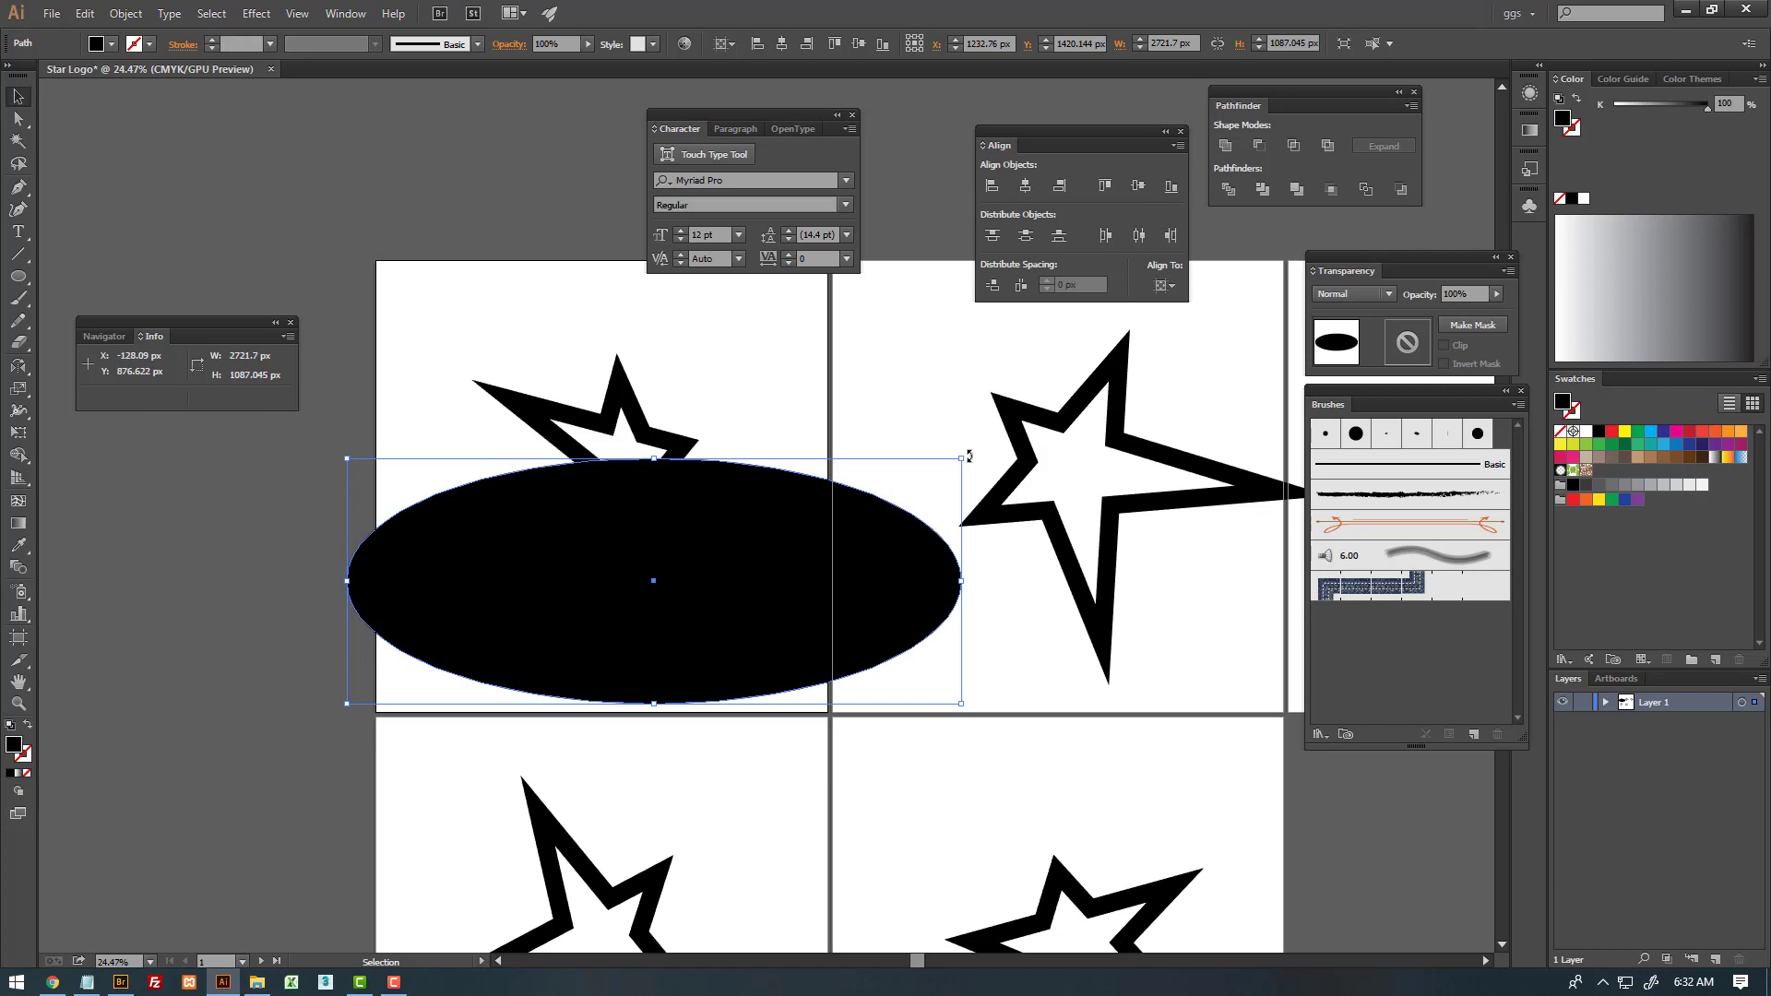
{"action": "left_click_drag", "start_coordinate": [968, 456], "coordinate": [1007, 554]}
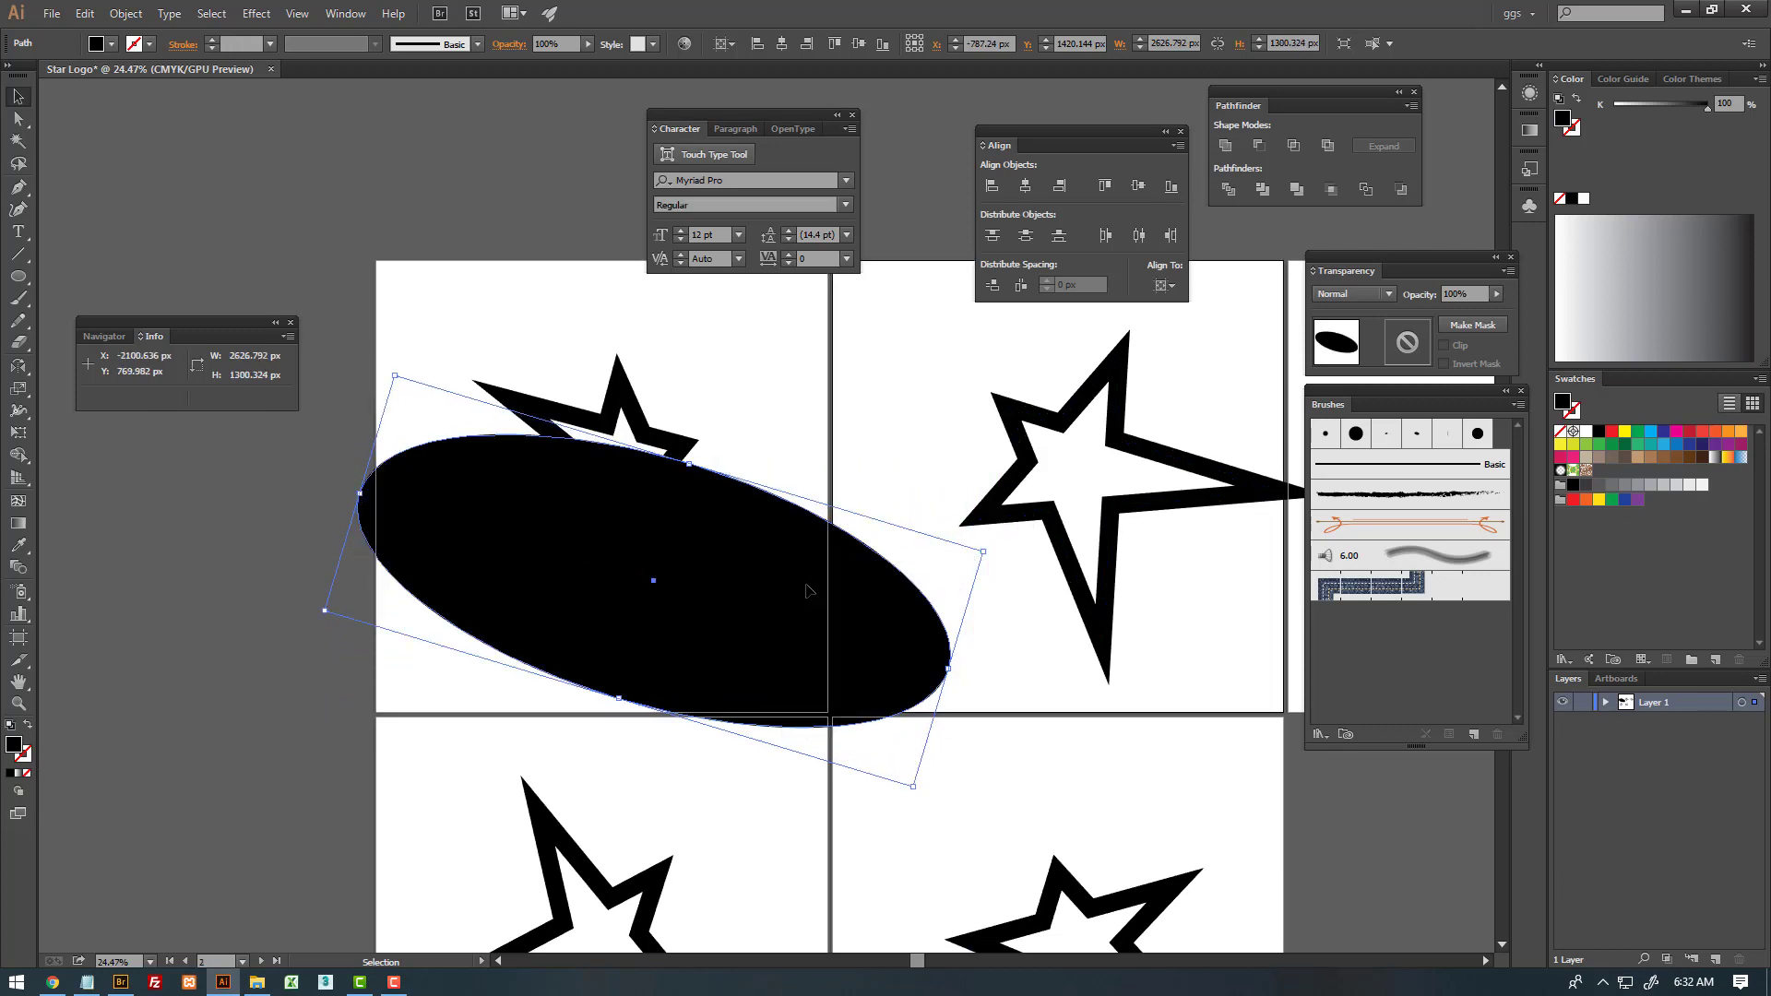
{"action": "left_click_drag", "start_coordinate": [825, 581], "coordinate": [799, 611]}
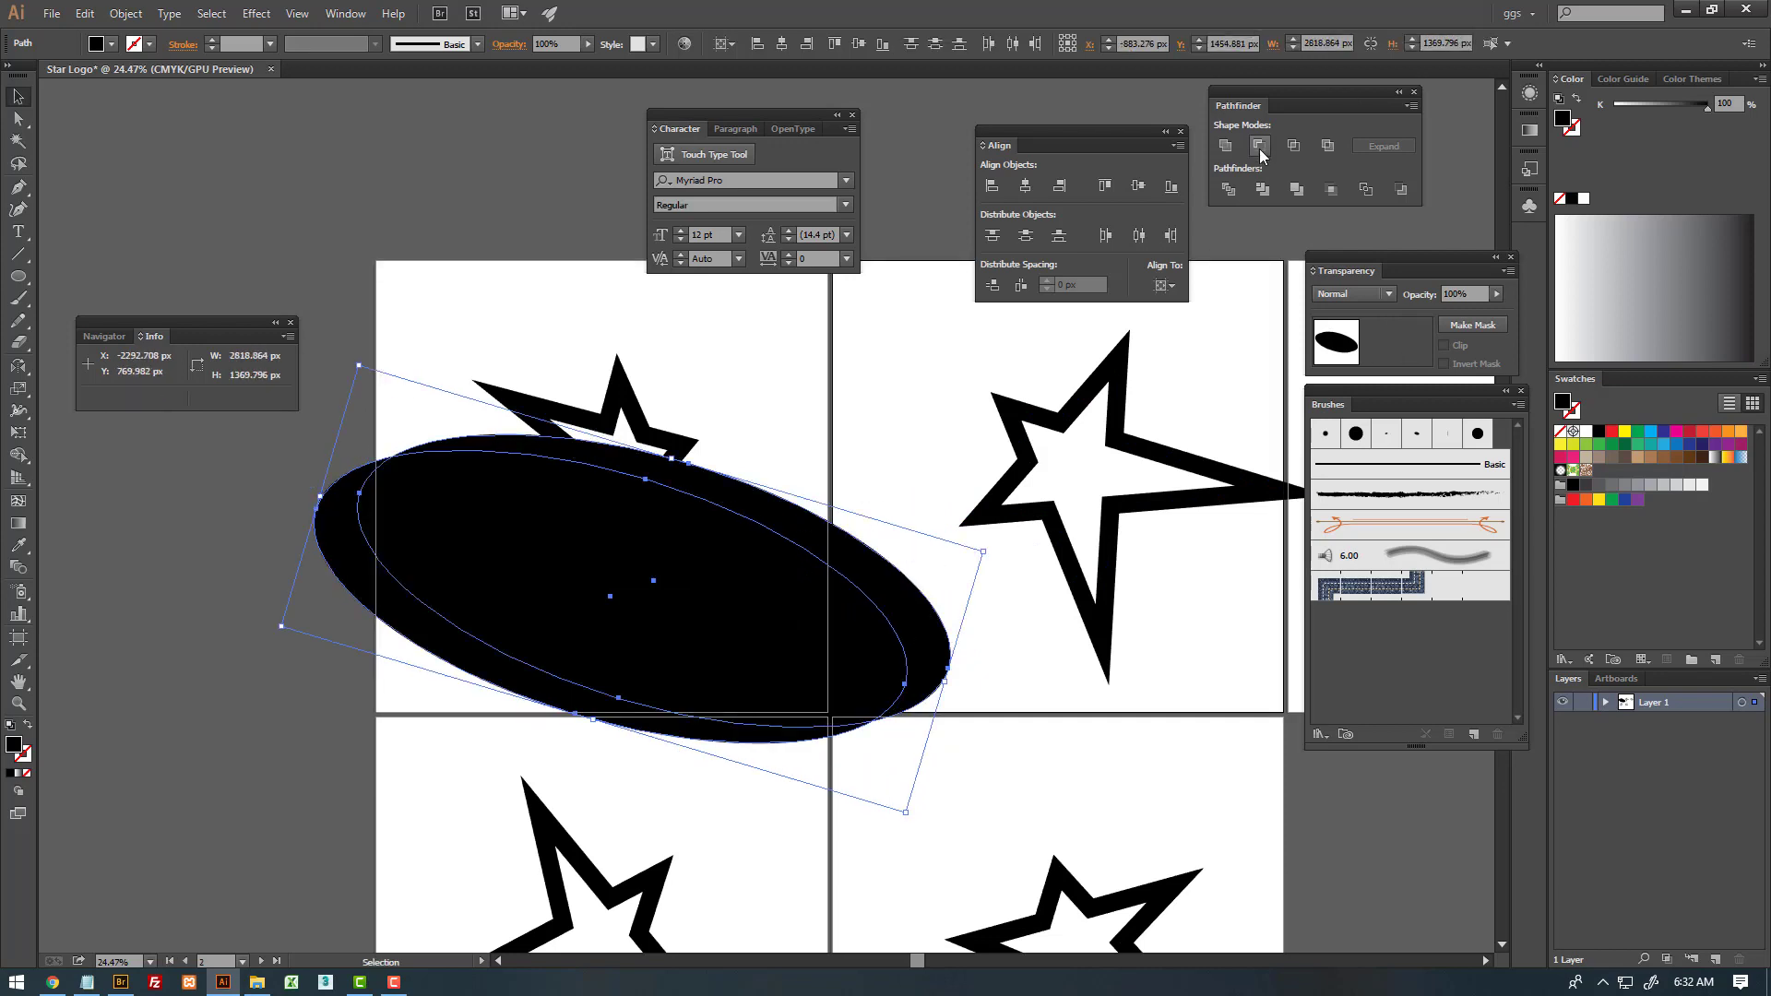
{"action": "left_click", "coordinate": [1259, 148]}
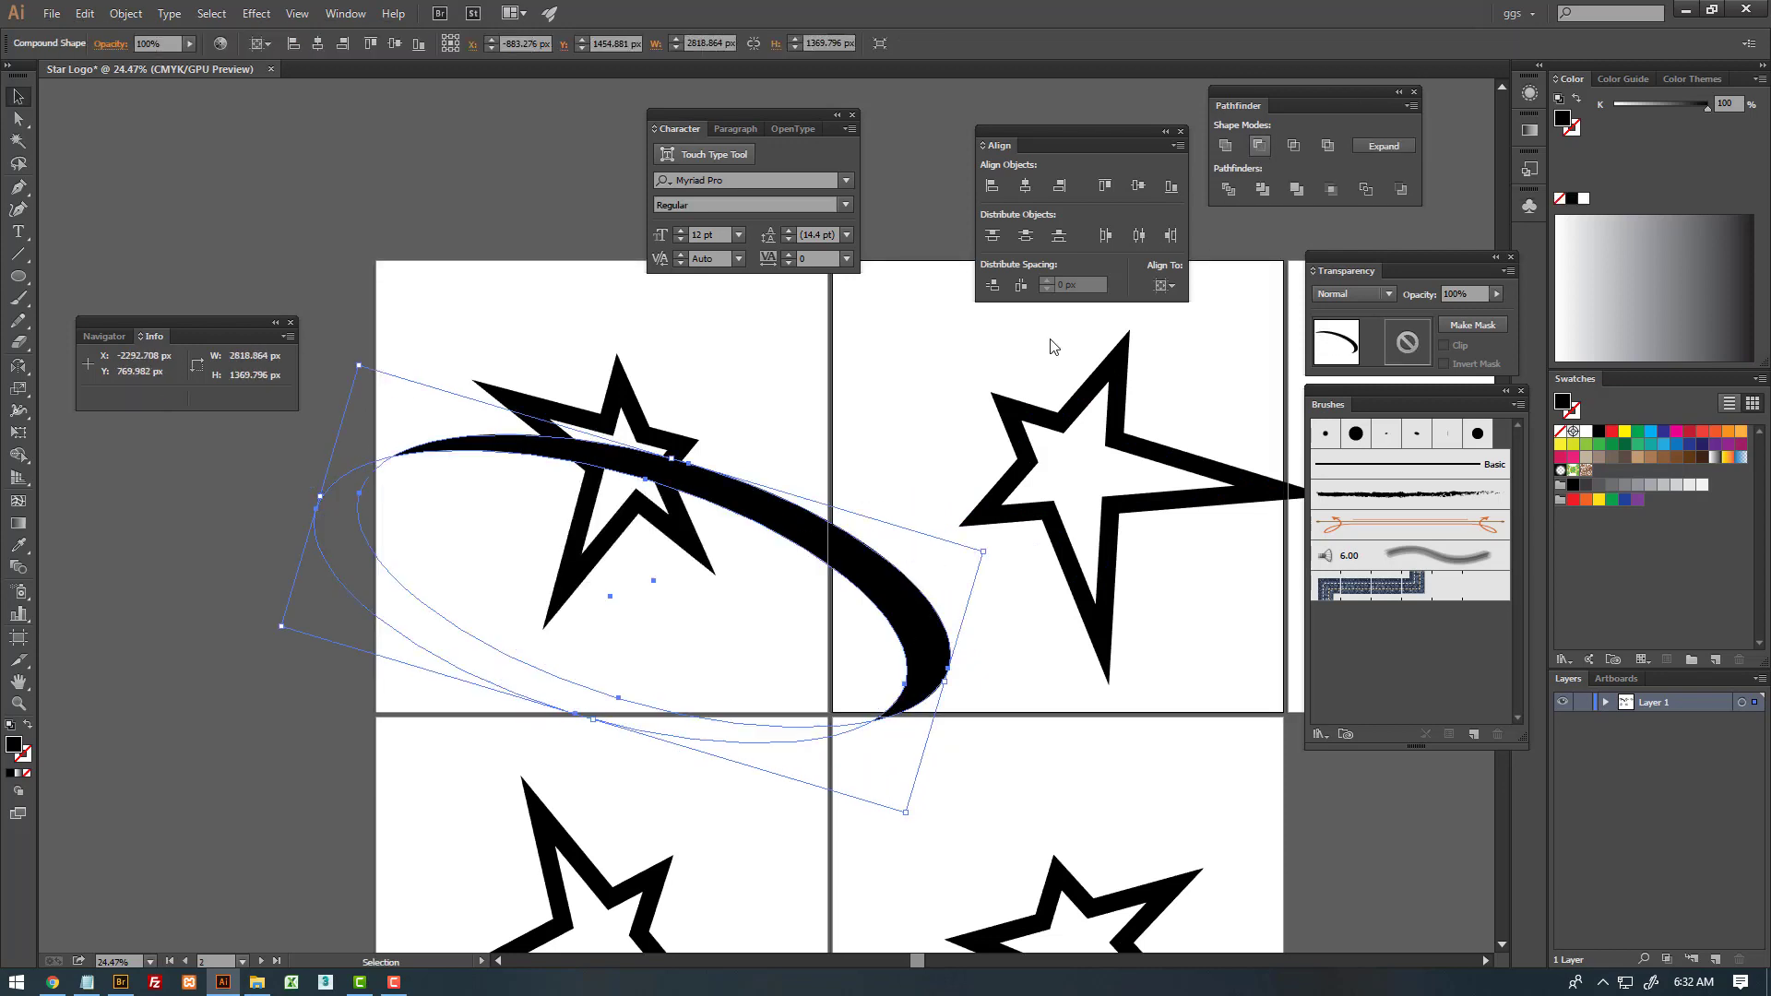
{"action": "double_click", "coordinate": [752, 550]}
- Move the crescent's inner cutting ellipse to adjust its thickness
{"action": "left_click_drag", "start_coordinate": [752, 551], "coordinate": [788, 630]}
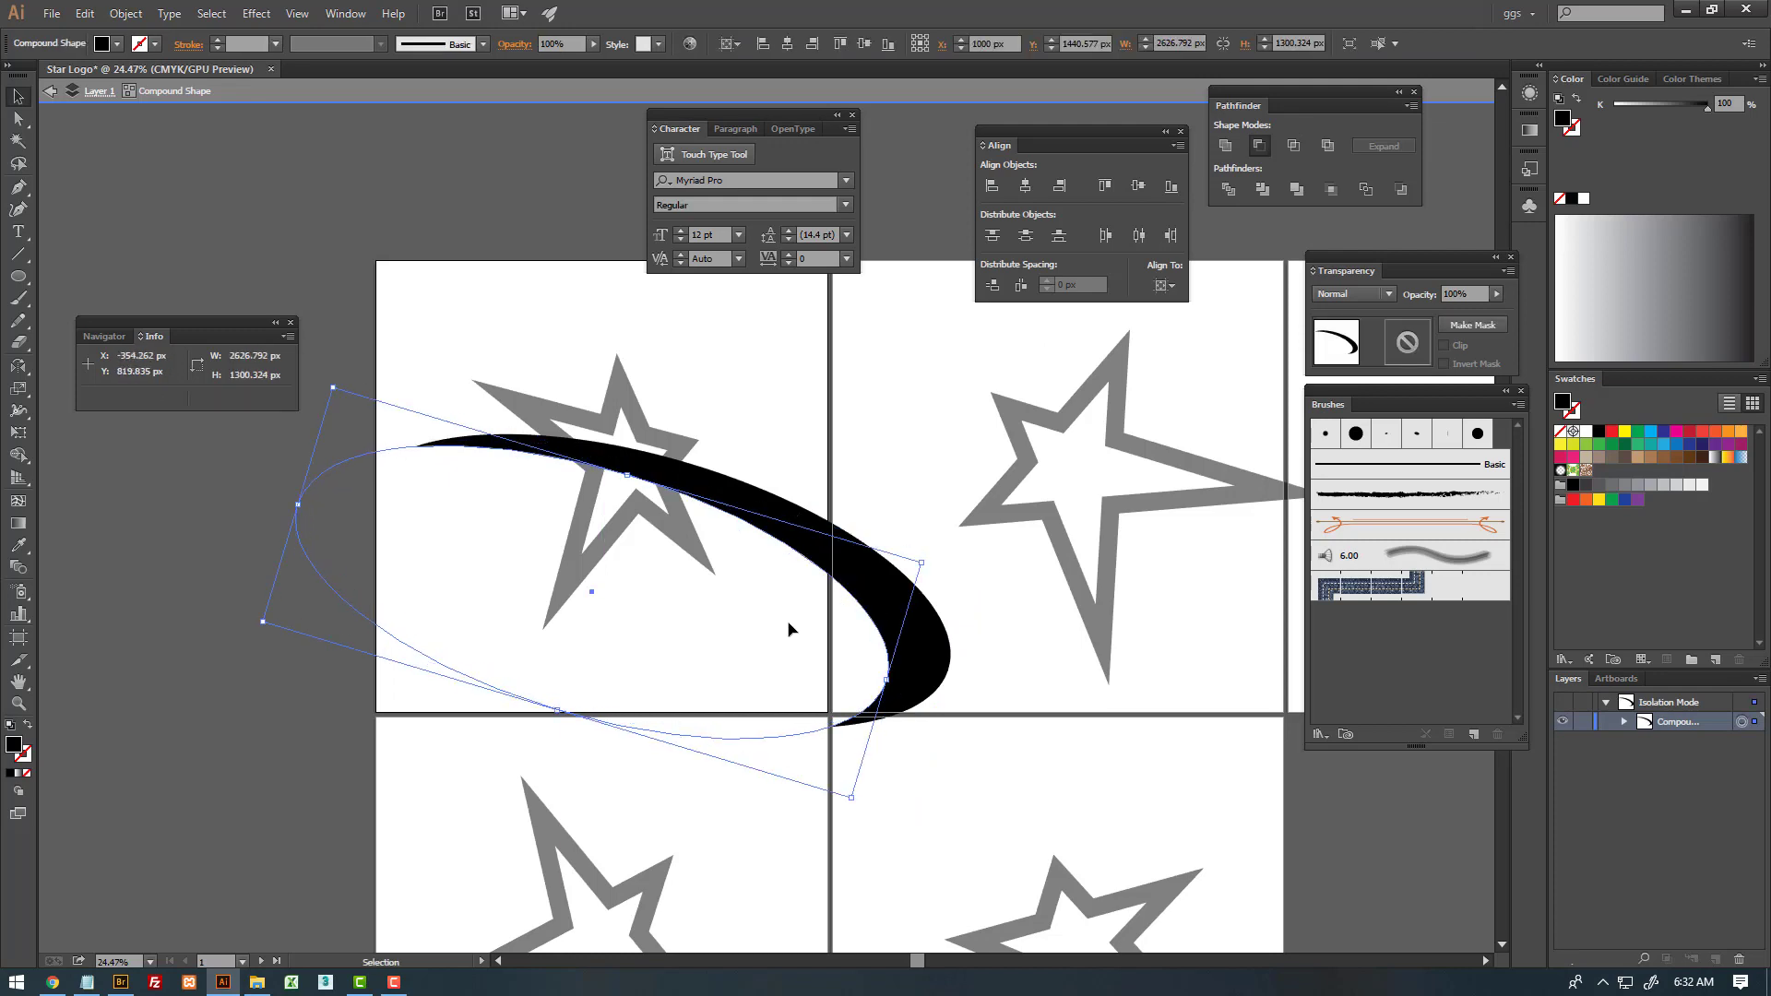
{"action": "mouse_move", "coordinate": [560, 715]}
{"action": "left_mouse_down"}
{"action": "mouse_move", "coordinate": [560, 678]}
{"action": "mouse_move", "coordinate": [572, 693]}
{"action": "left_mouse_up"}
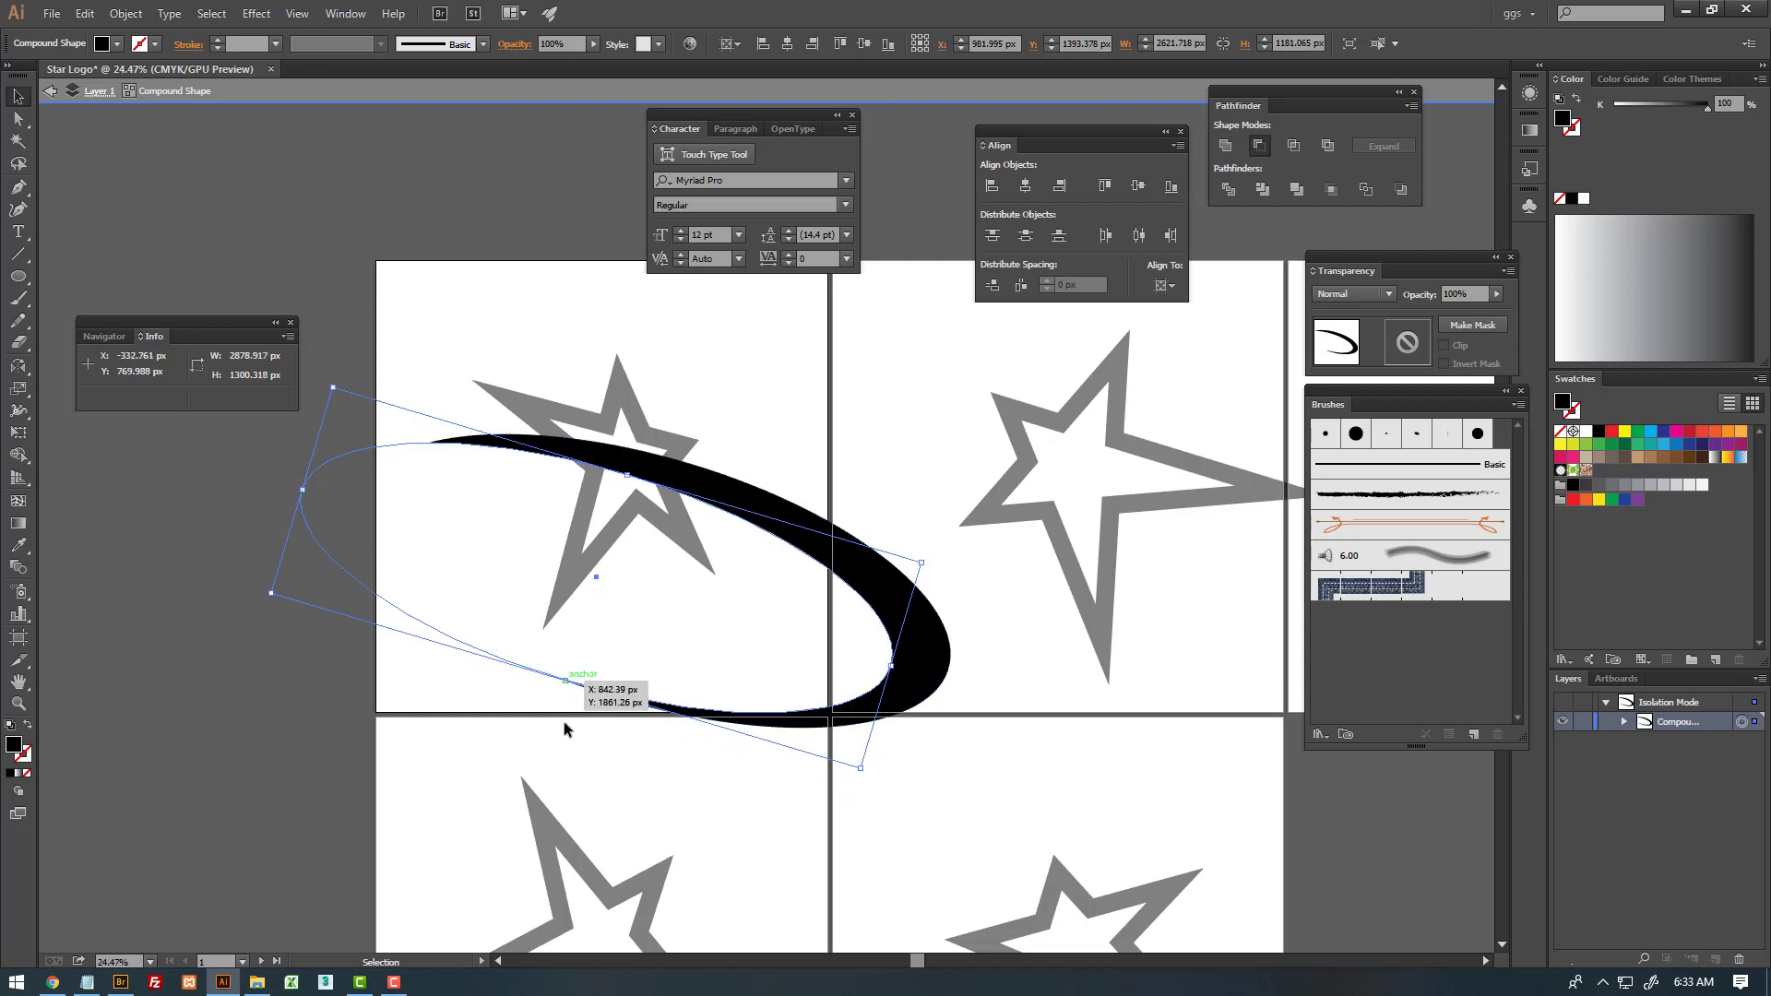
{"action": "double_click", "coordinate": [558, 733]}
{"action": "left_click", "coordinate": [791, 554]}
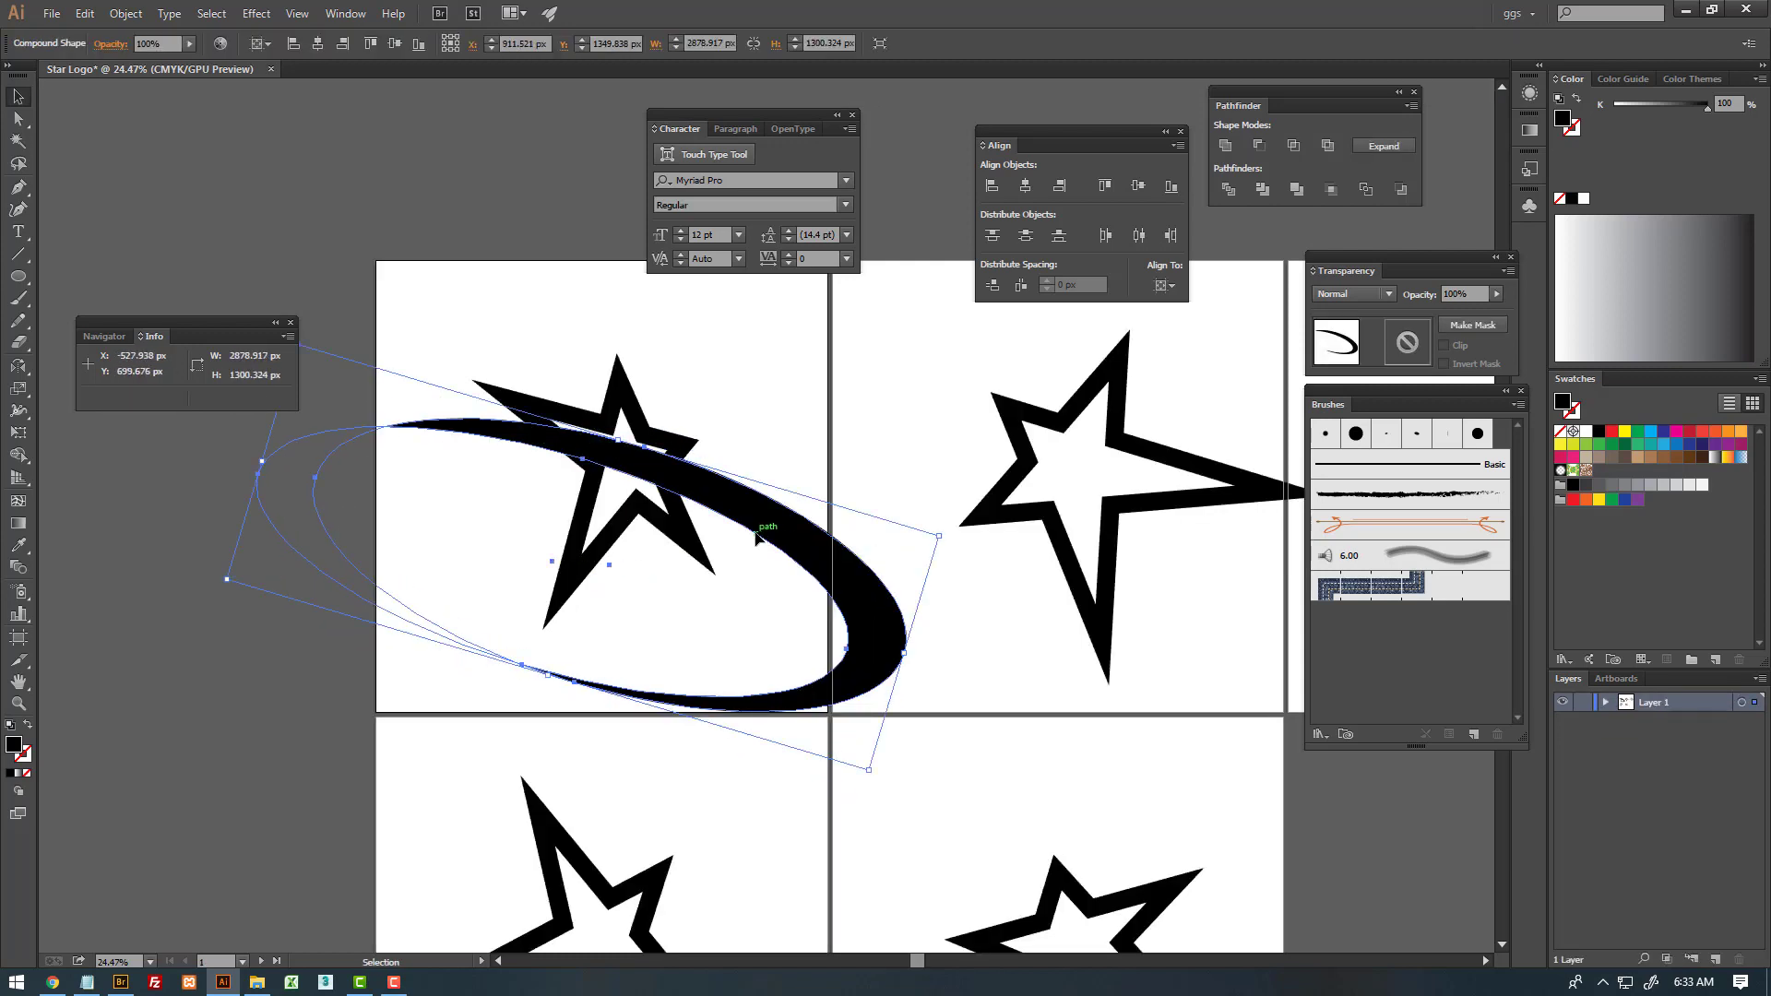
{"action": "double_click", "coordinate": [756, 533]}
{"action": "left_click", "coordinate": [663, 487]}
{"action": "left_click_drag", "start_coordinate": [591, 458], "coordinate": [584, 452]}
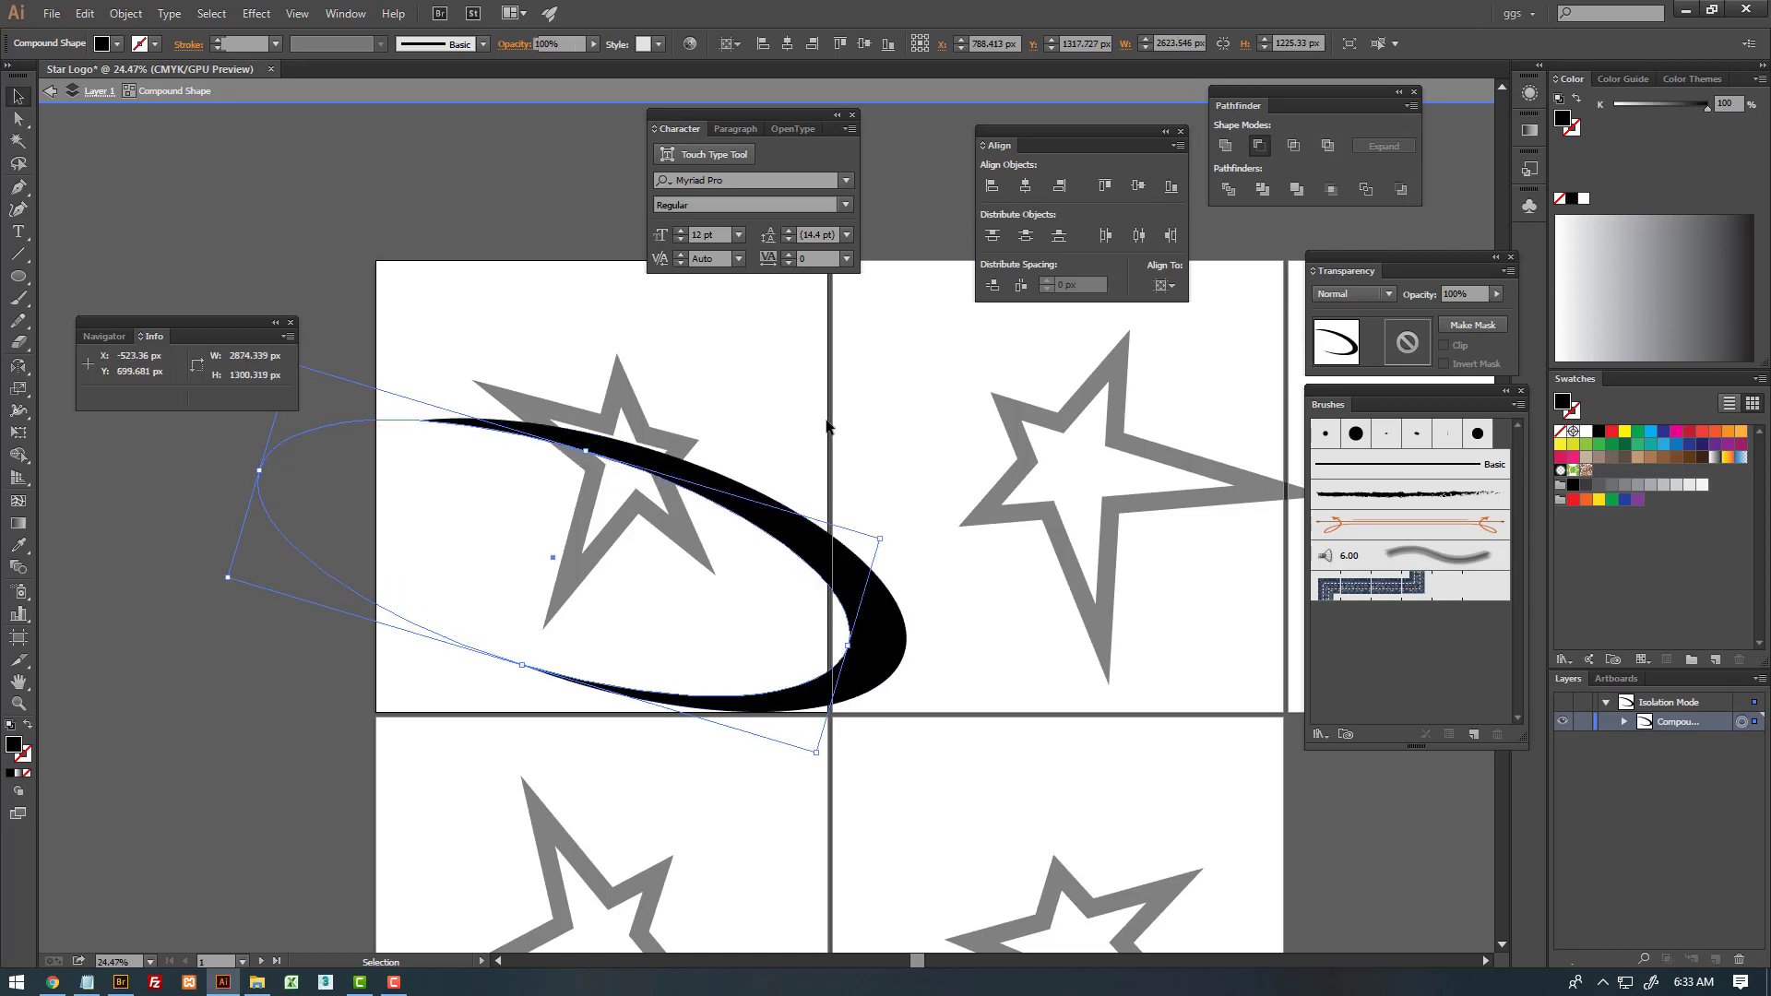
{"action": "key", "text": "Escape"}
- Scale the crescent down slightly and shift it right and down
{"action": "scroll", "coordinate": [727, 514], "scroll_direction": "up", "scroll_amount": 2}
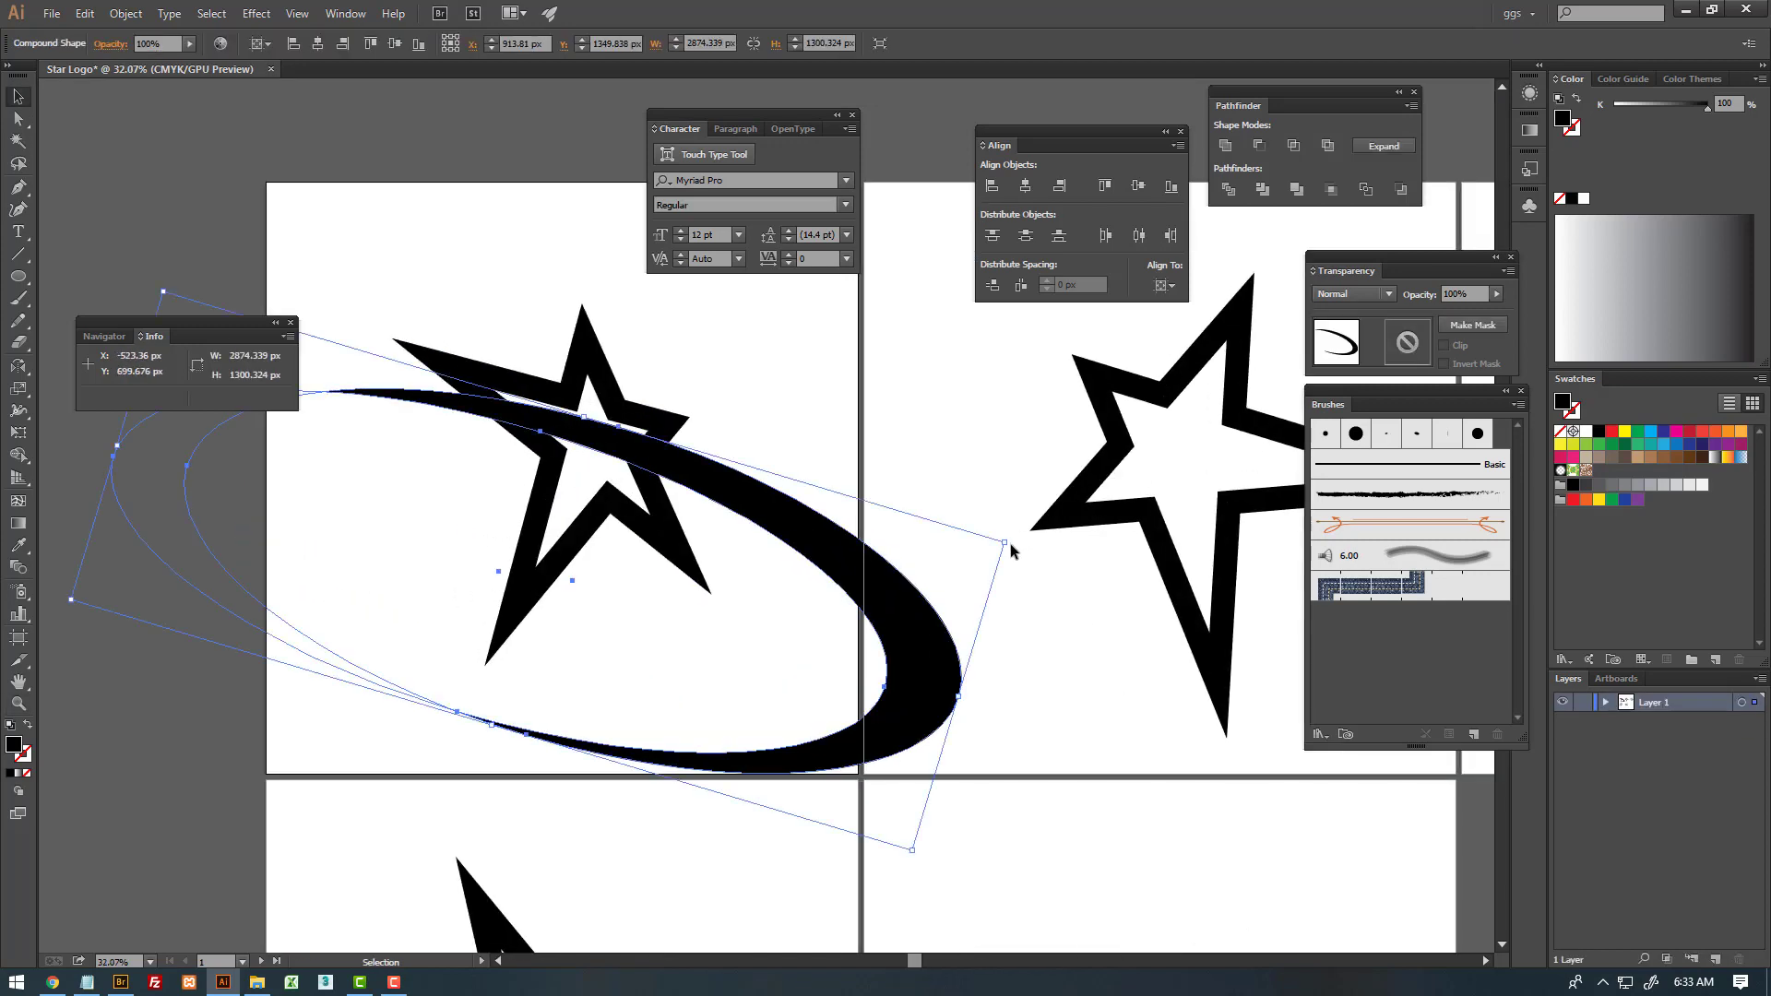
{"action": "left_click_drag", "start_coordinate": [1009, 542], "coordinate": [955, 546]}
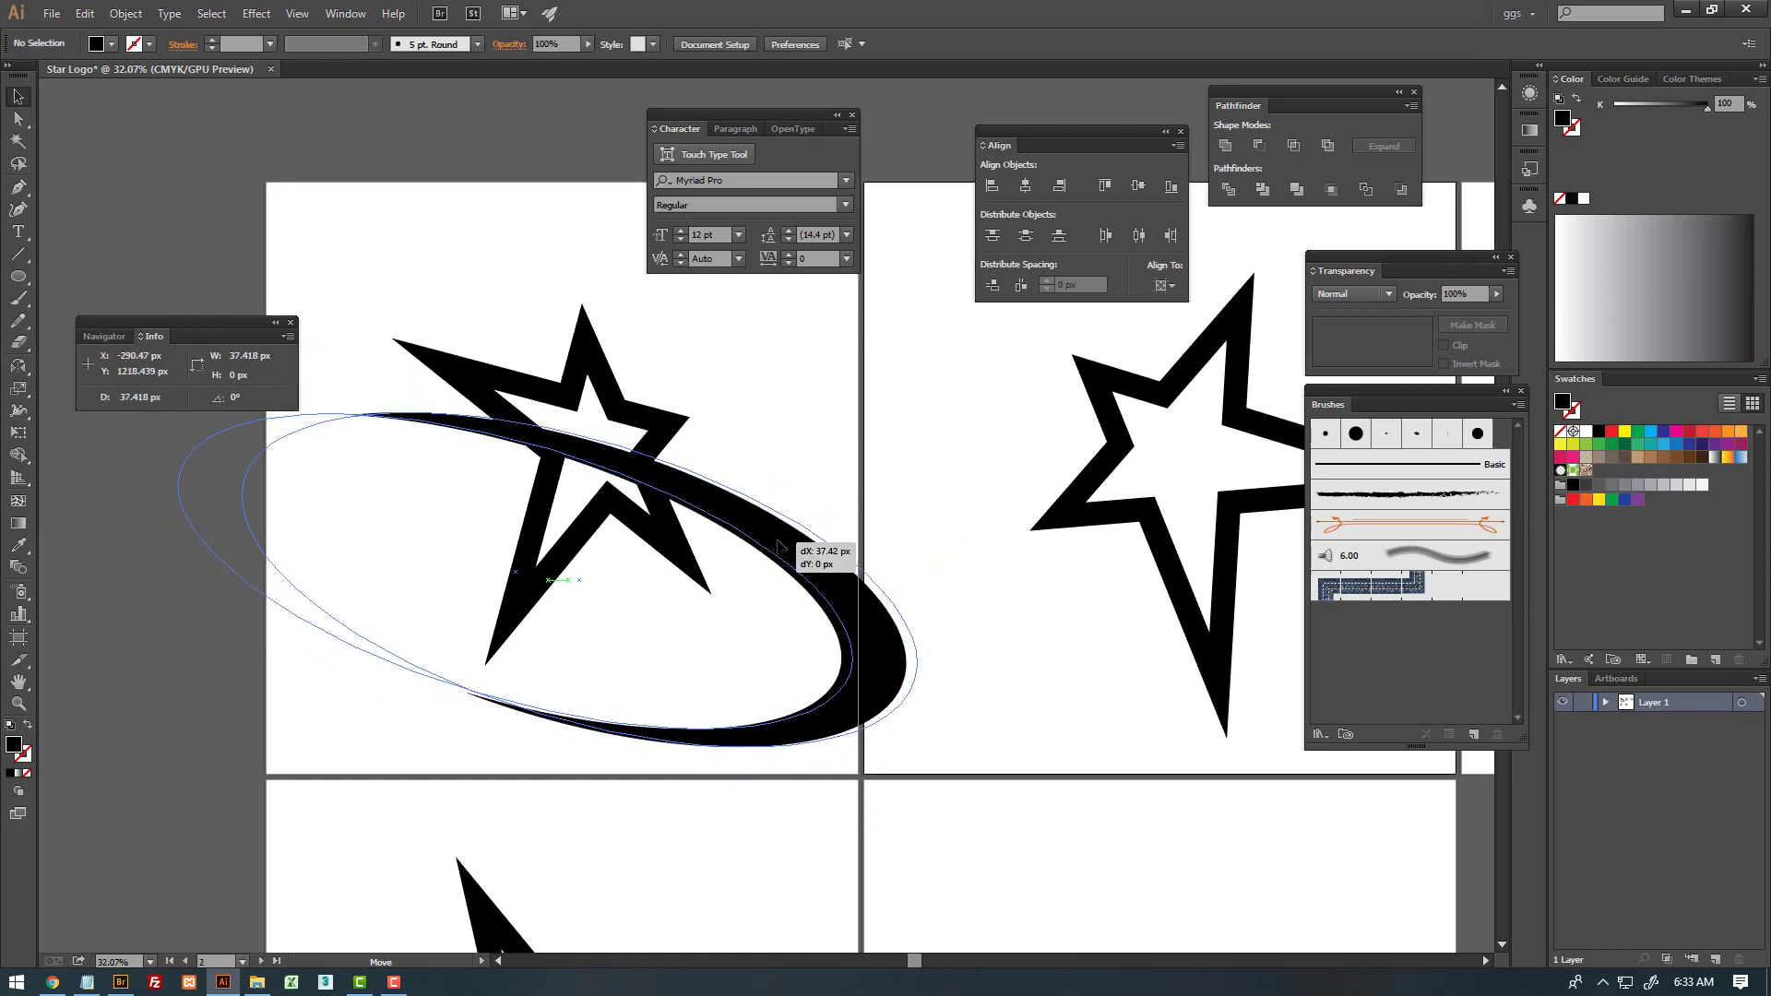
{"action": "left_click", "coordinate": [857, 436]}
{"action": "left_click", "coordinate": [772, 561]}
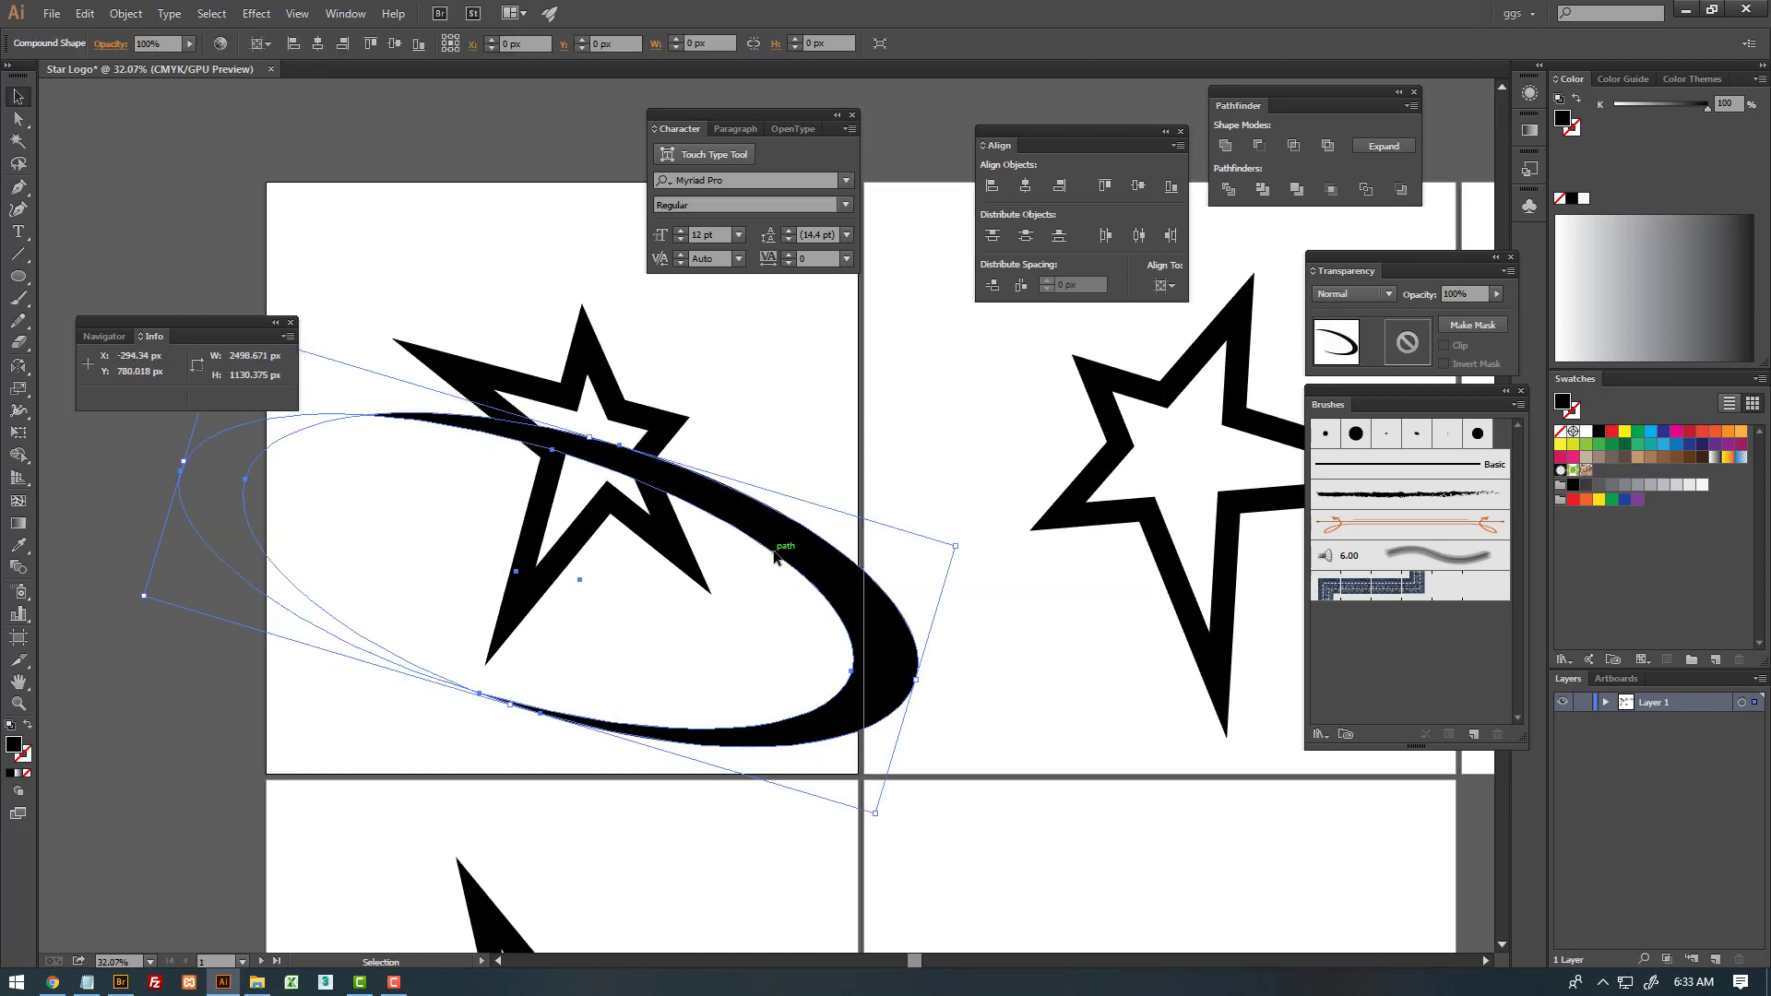
{"action": "mouse_move", "coordinate": [772, 561]}
{"action": "left_mouse_down"}
{"action": "mouse_move", "coordinate": [827, 572]}
{"action": "mouse_move", "coordinate": [831, 593]}
{"action": "mouse_move", "coordinate": [881, 544]}
{"action": "left_mouse_up"}
- Lower the smaller crescent's cutting ellipse and reshape it into a thinner inner arc
{"action": "double_click", "coordinate": [724, 609]}
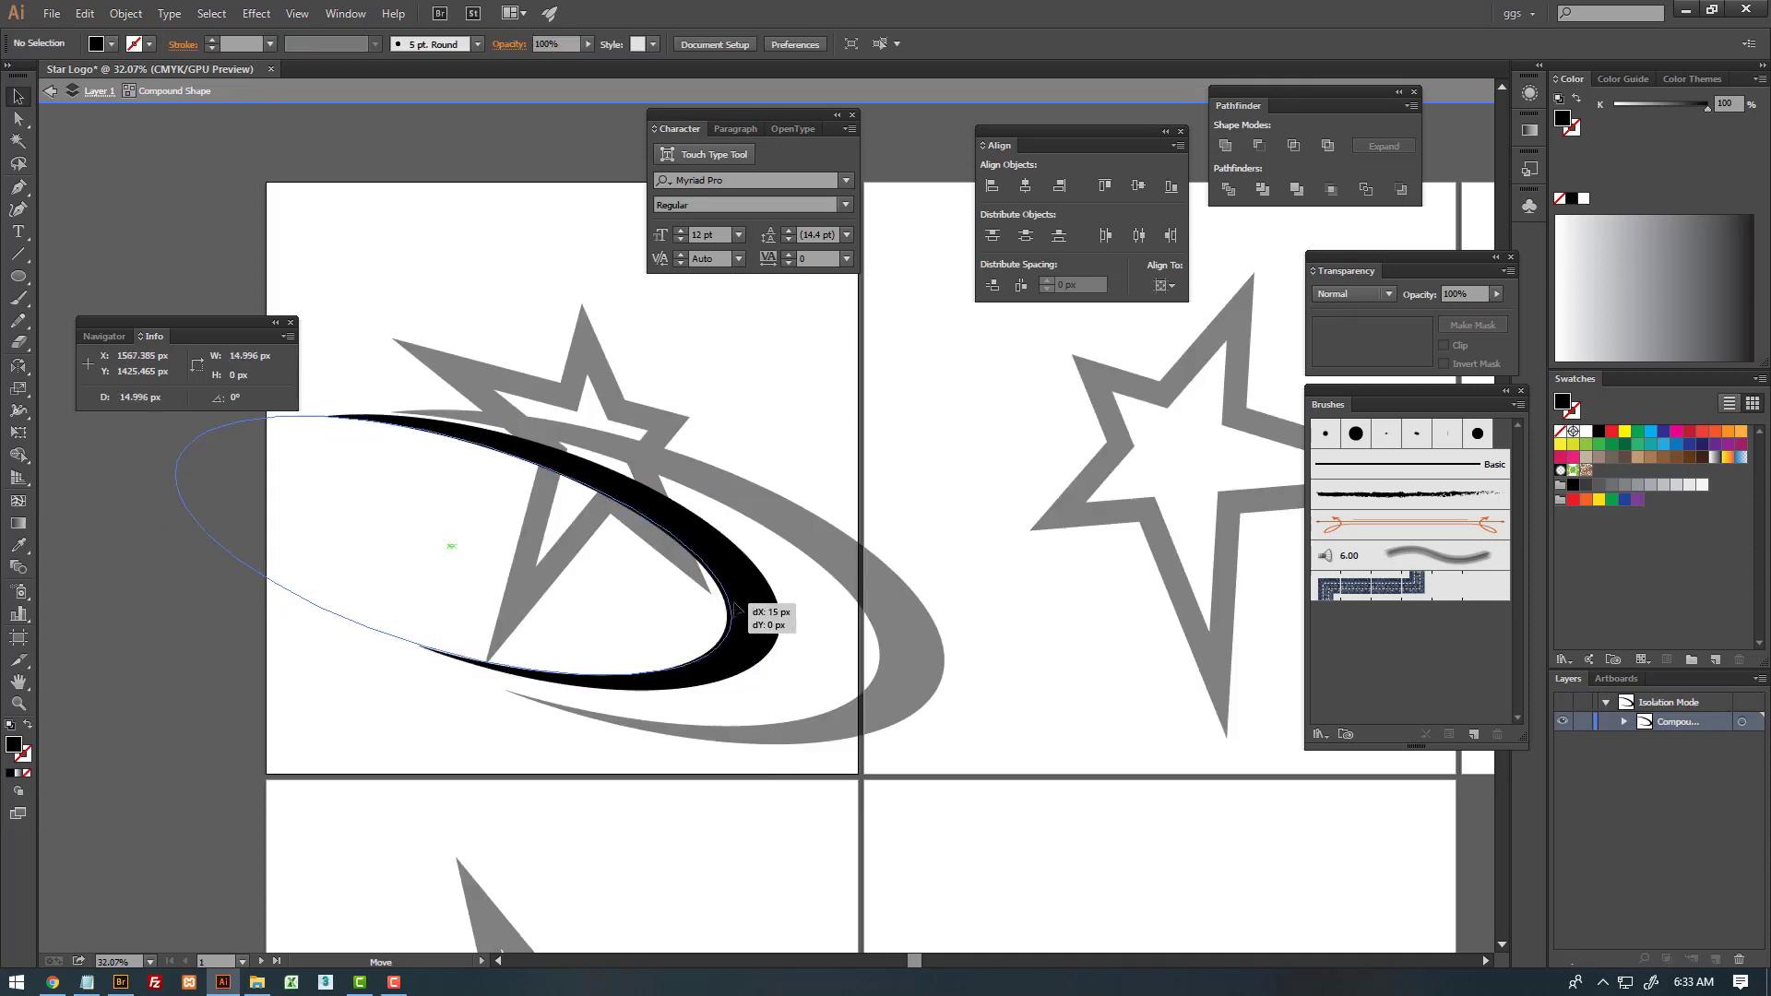
{"action": "left_click_drag", "start_coordinate": [754, 612], "coordinate": [755, 627]}
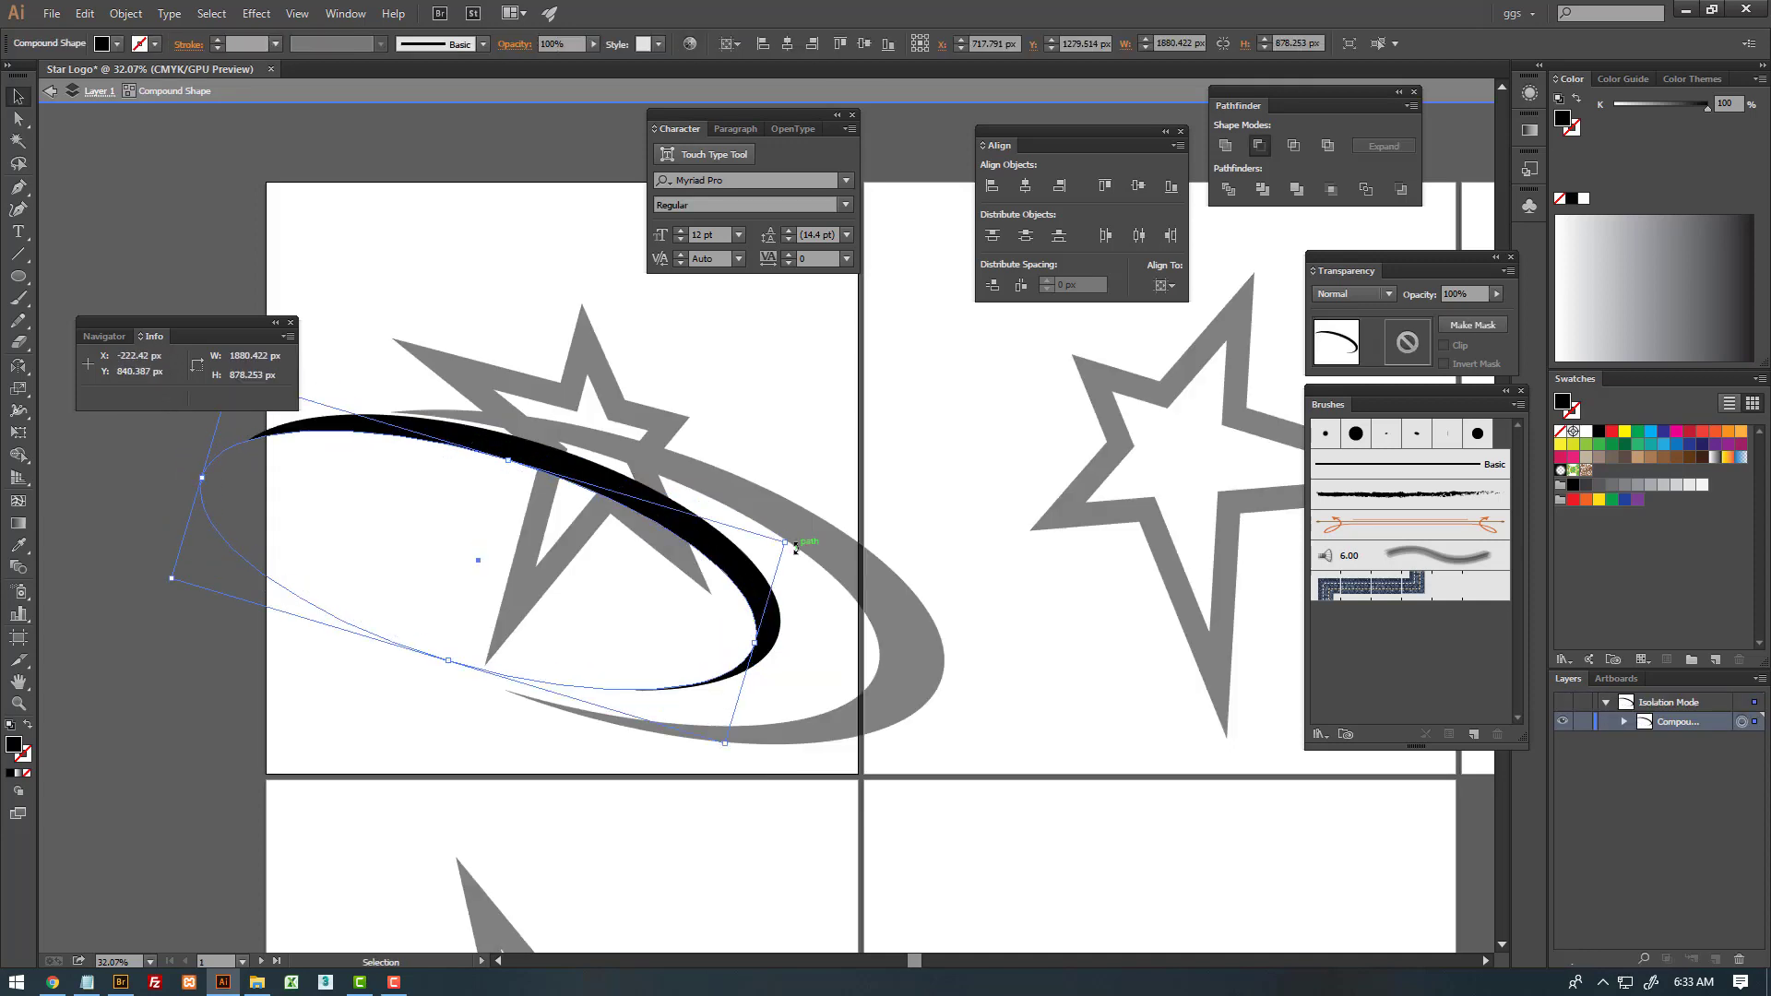
{"action": "double_click", "coordinate": [917, 396]}
{"action": "left_click_drag", "start_coordinate": [756, 548], "coordinate": [812, 590]}
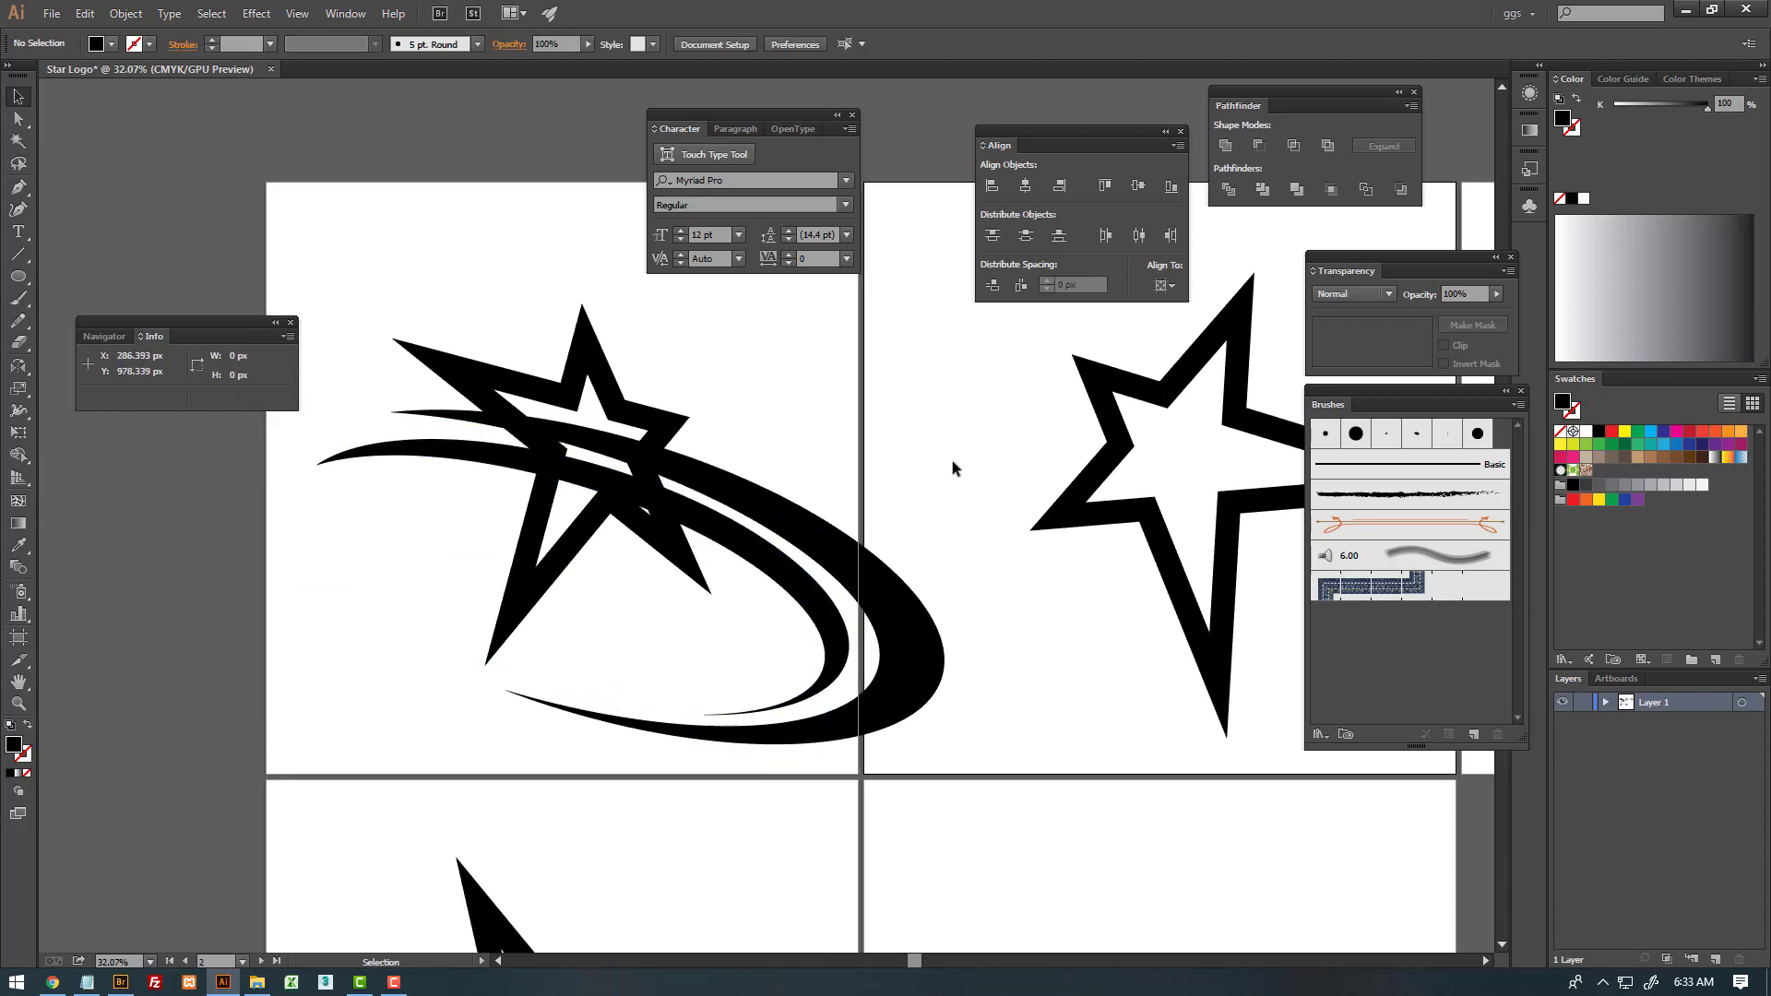
{"action": "double_click", "coordinate": [730, 552]}
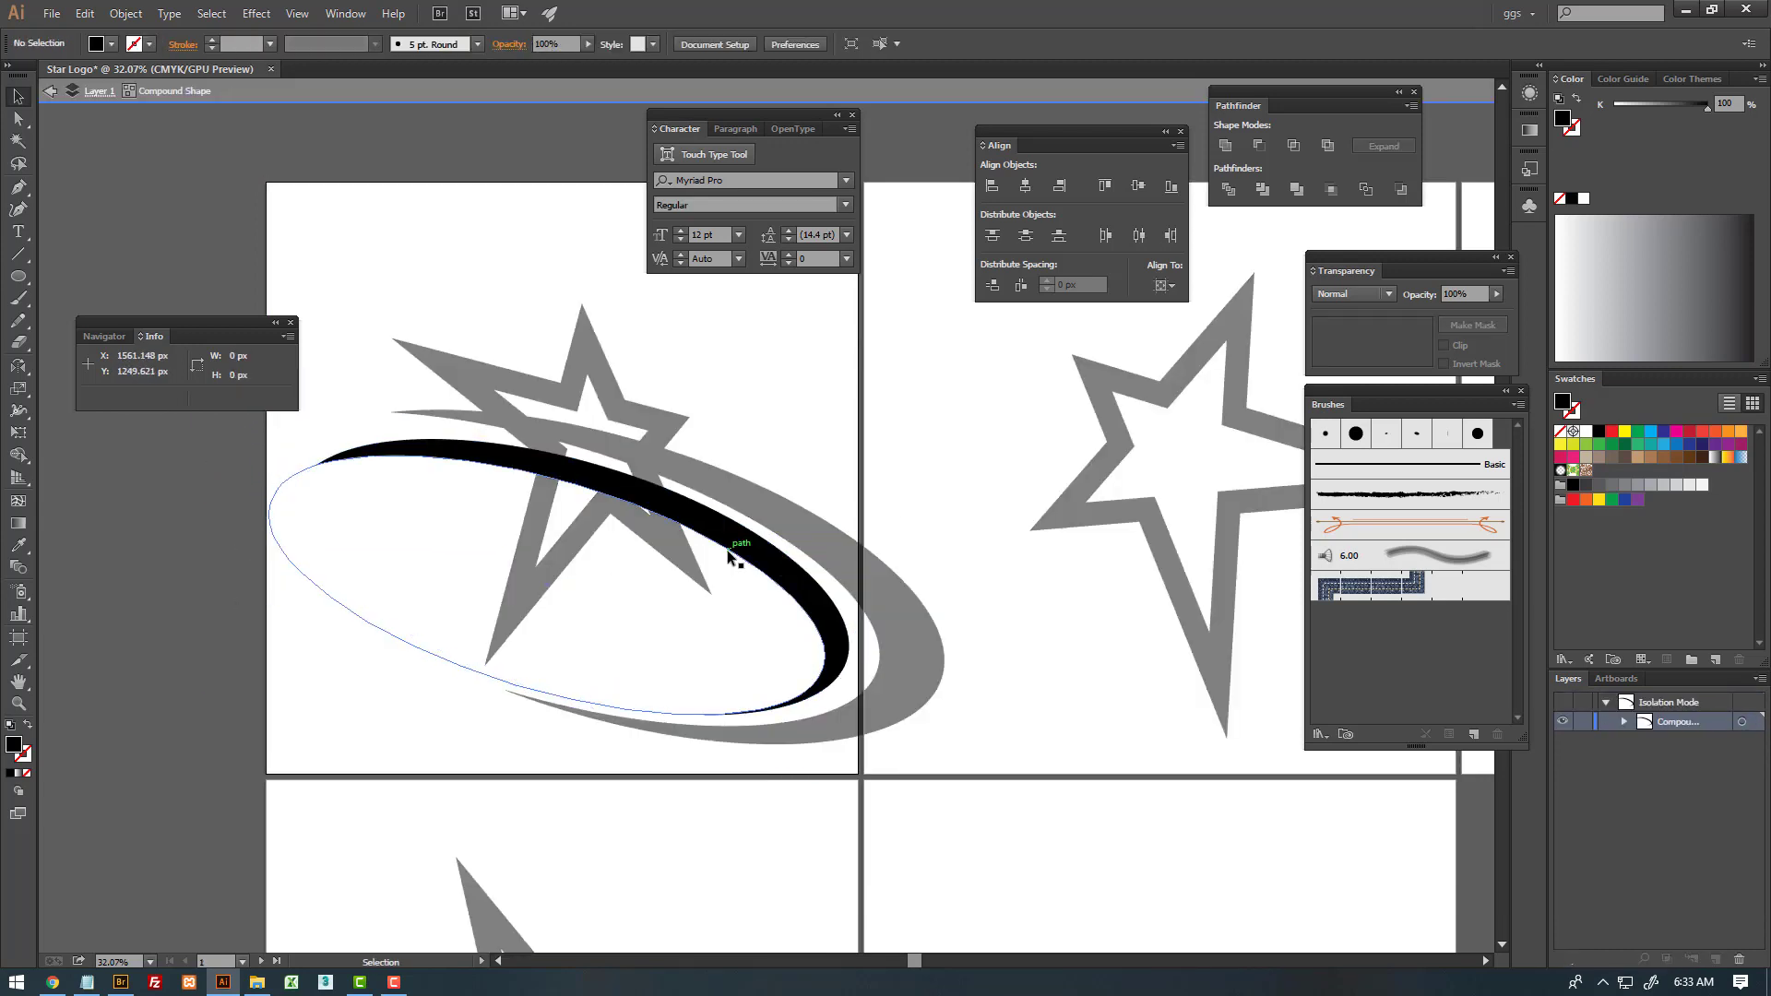
{"action": "left_click", "coordinate": [729, 552]}
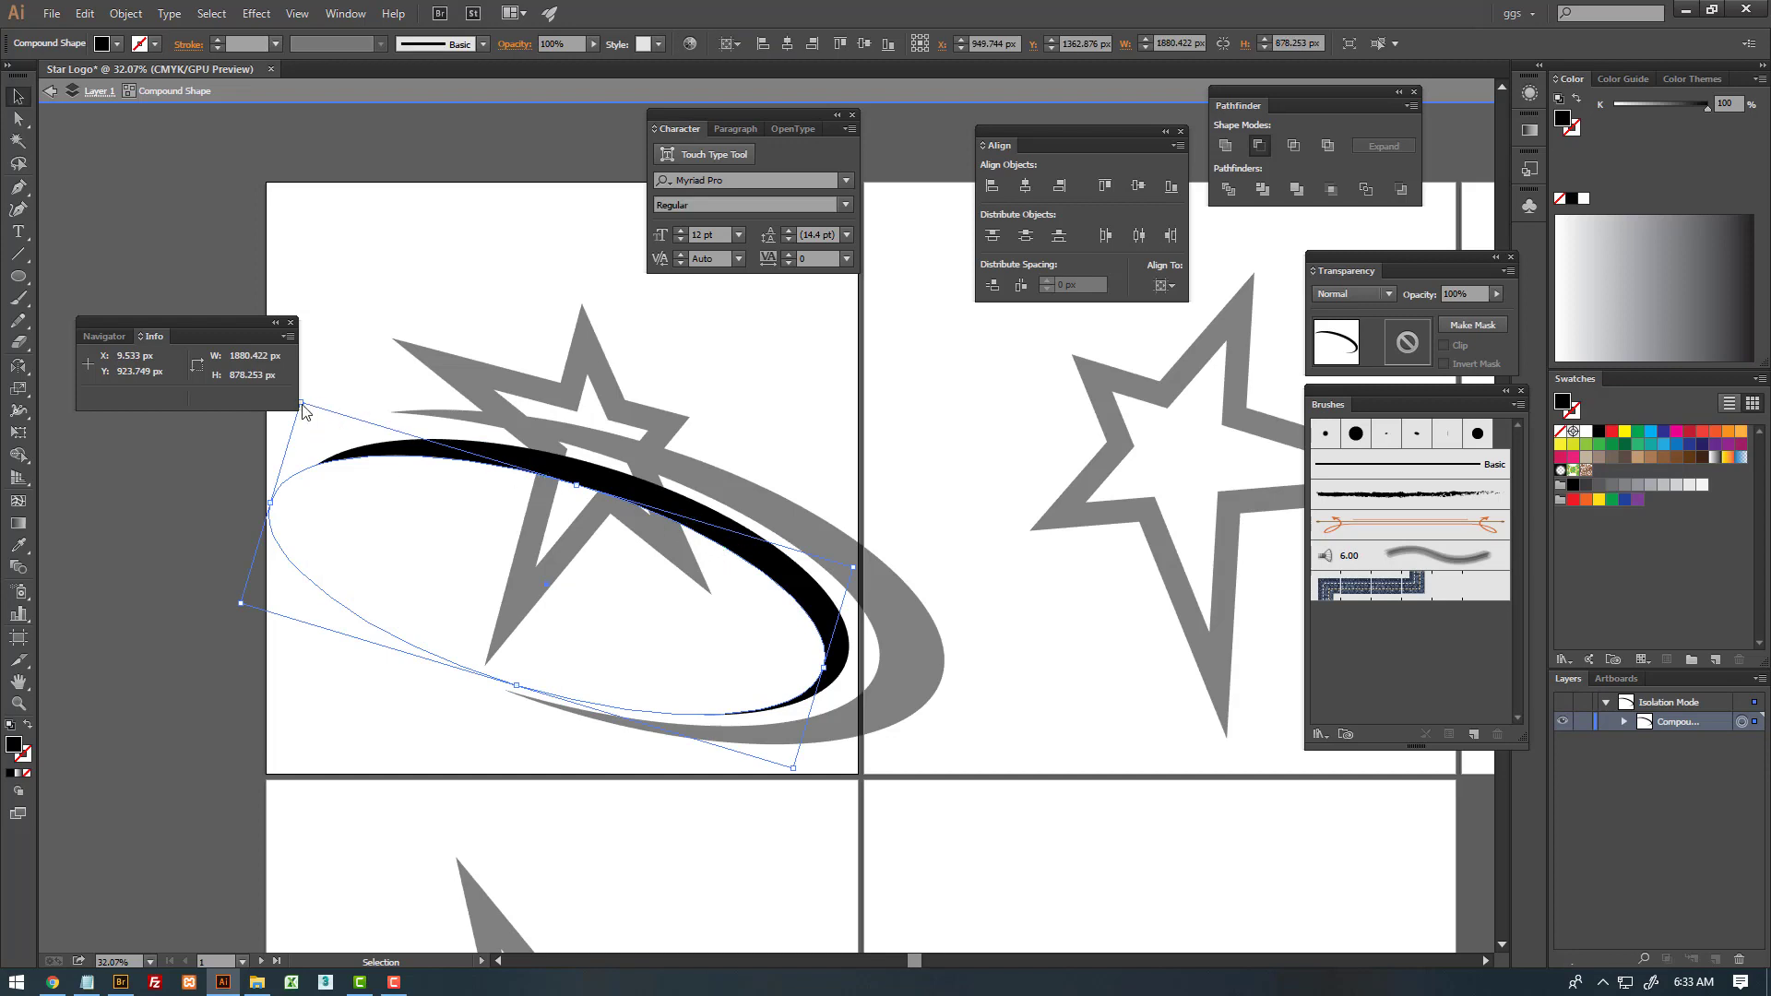
- Enlarge the inner crescent's cutting ellipse to thin the streak, then exit editing
{"action": "scroll", "coordinate": [351, 424], "scroll_direction": "up", "scroll_amount": 1}
{"action": "scroll", "coordinate": [351, 425], "scroll_direction": "left", "scroll_amount": 1}
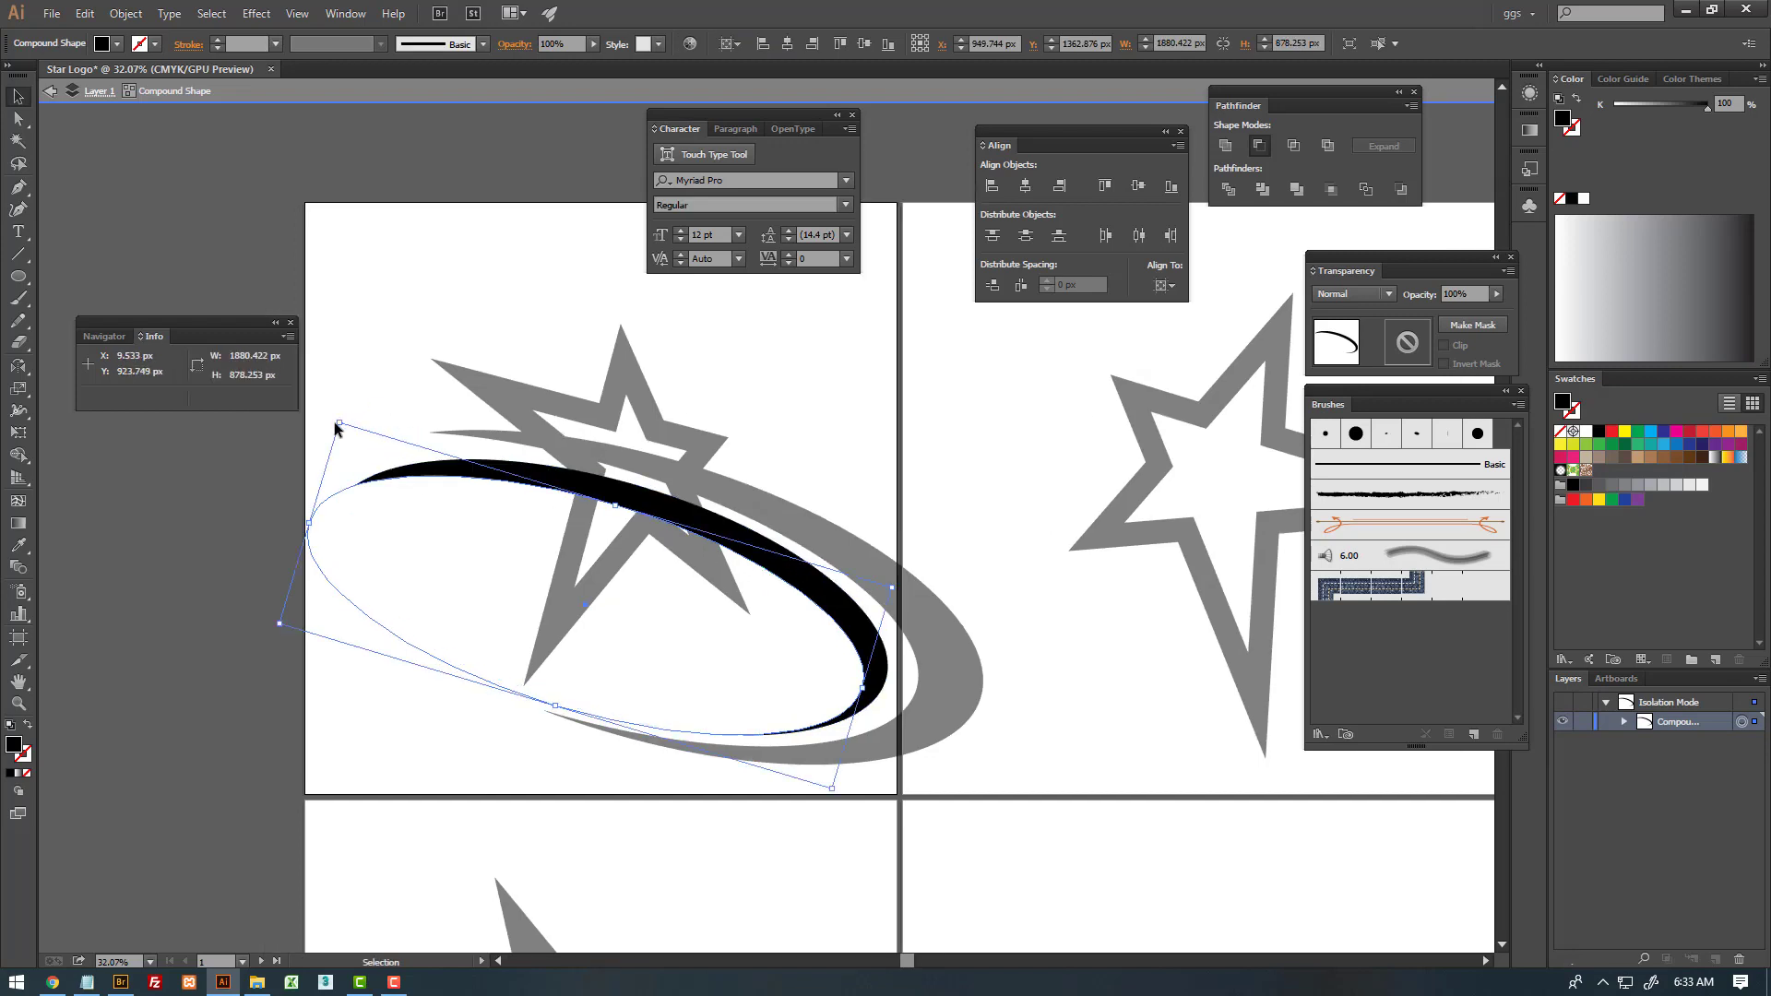
{"action": "left_click_drag", "start_coordinate": [340, 424], "coordinate": [311, 403]}
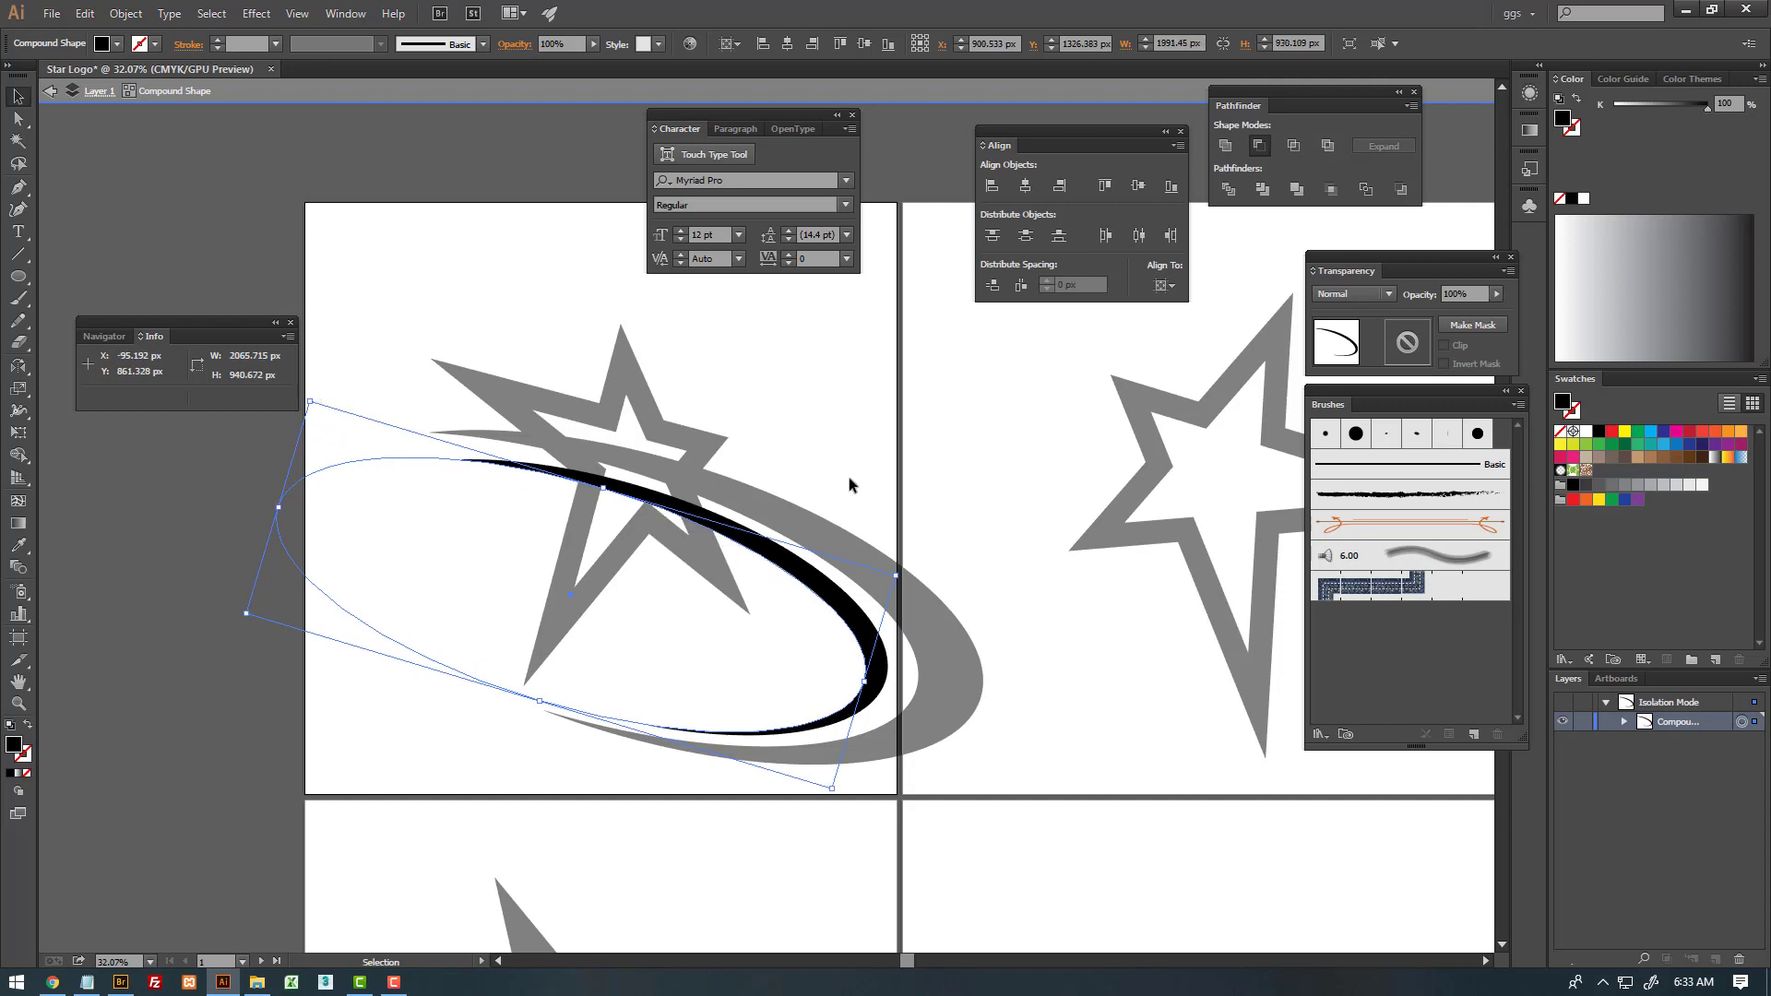
{"action": "double_click", "coordinate": [900, 483]}
{"action": "double_click", "coordinate": [911, 651]}
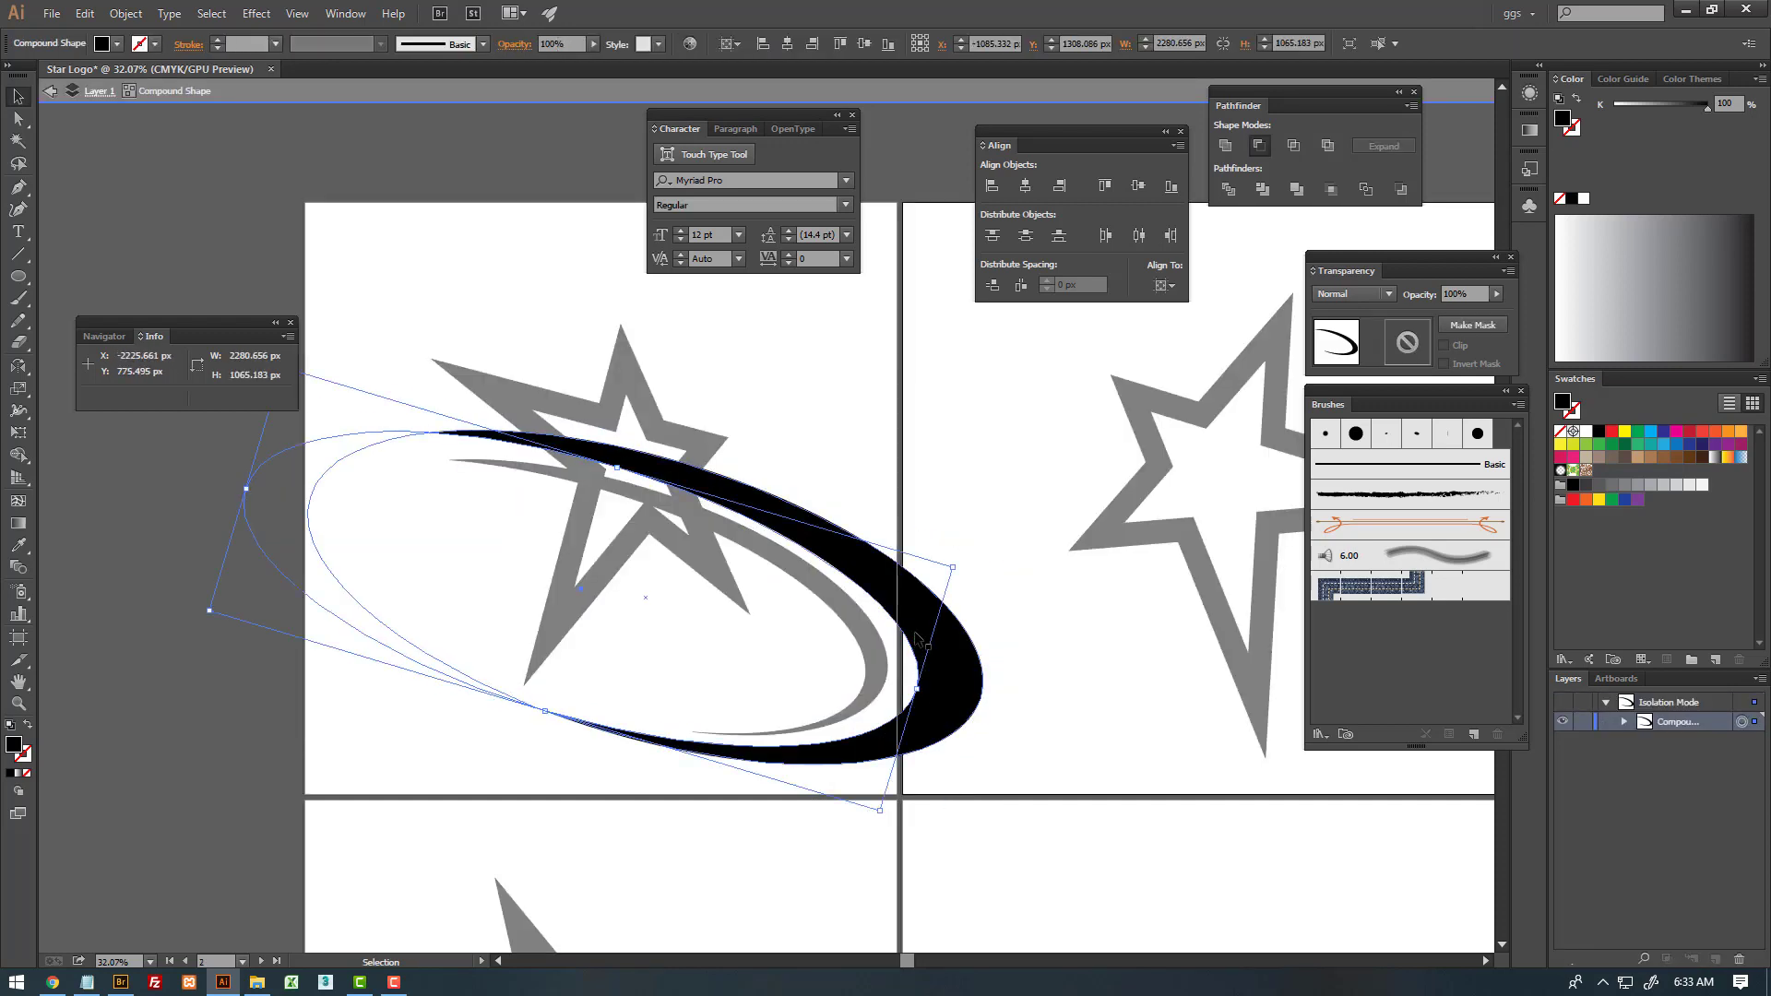
{"action": "double_click", "coordinate": [974, 474]}
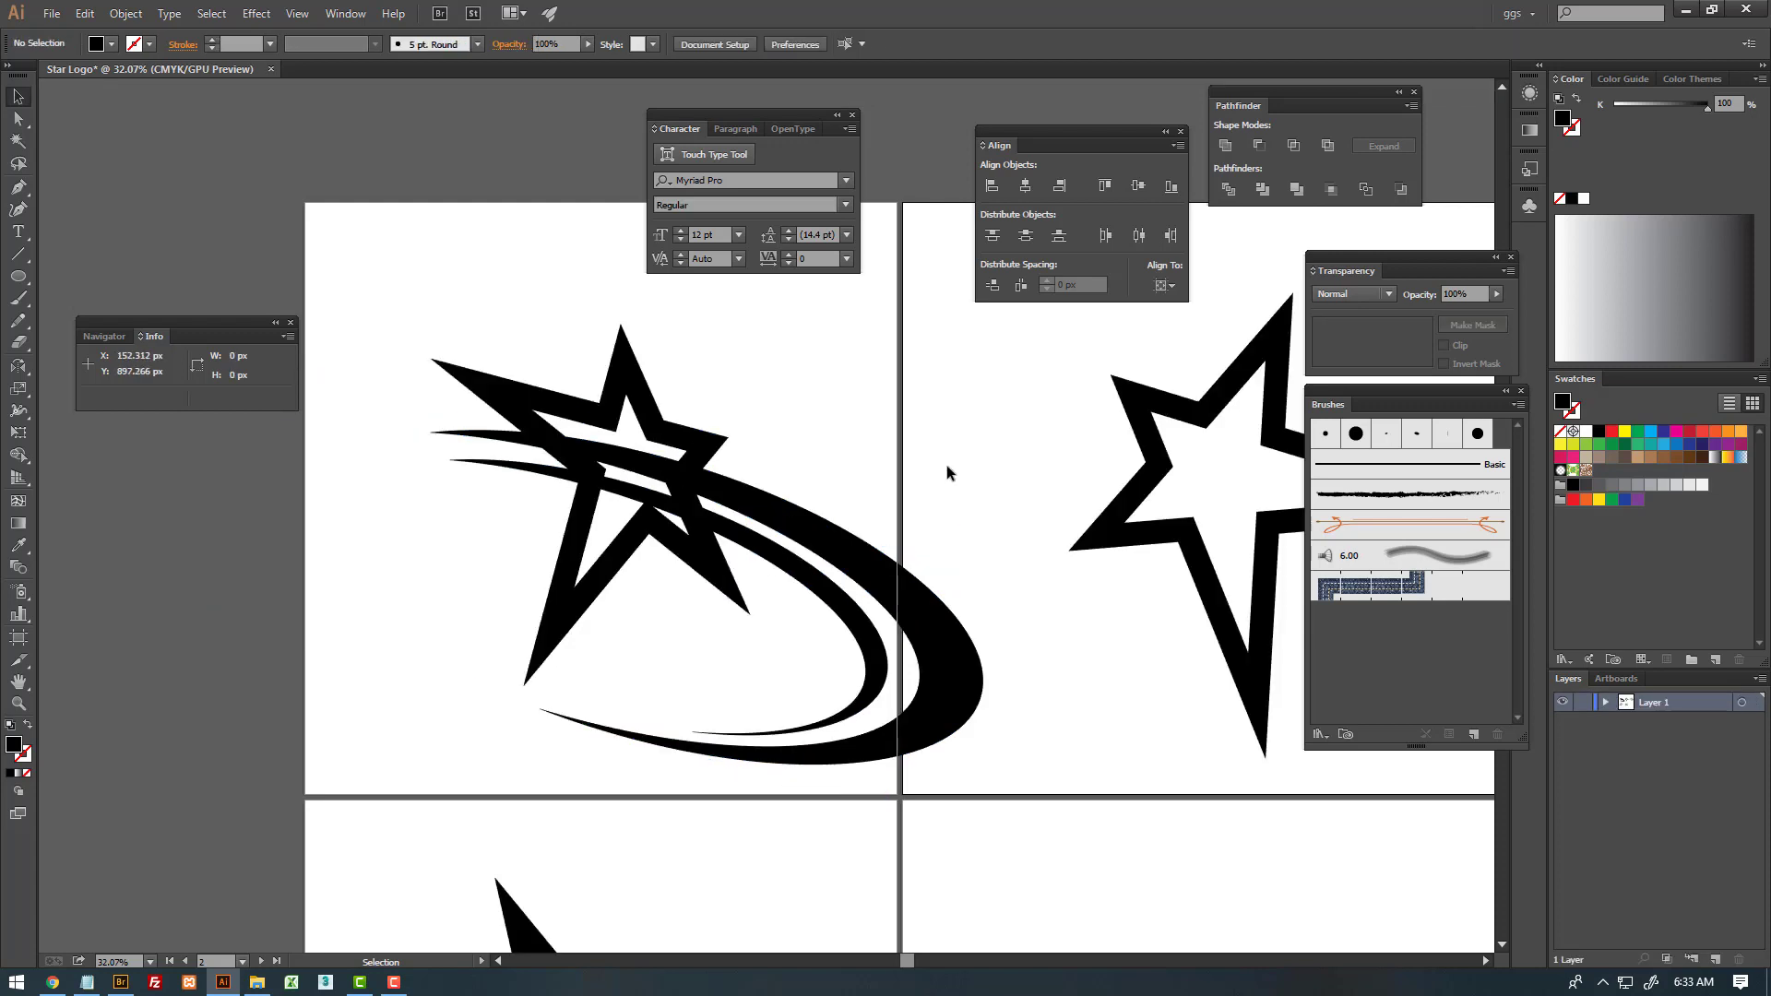
{"action": "key", "text": "Tab"}
- Duplicate the swoosh onto the second artboard and flip it horizontally
{"action": "key", "text": "z"}
{"action": "left_click", "coordinate": [959, 439], "text": "alt"}
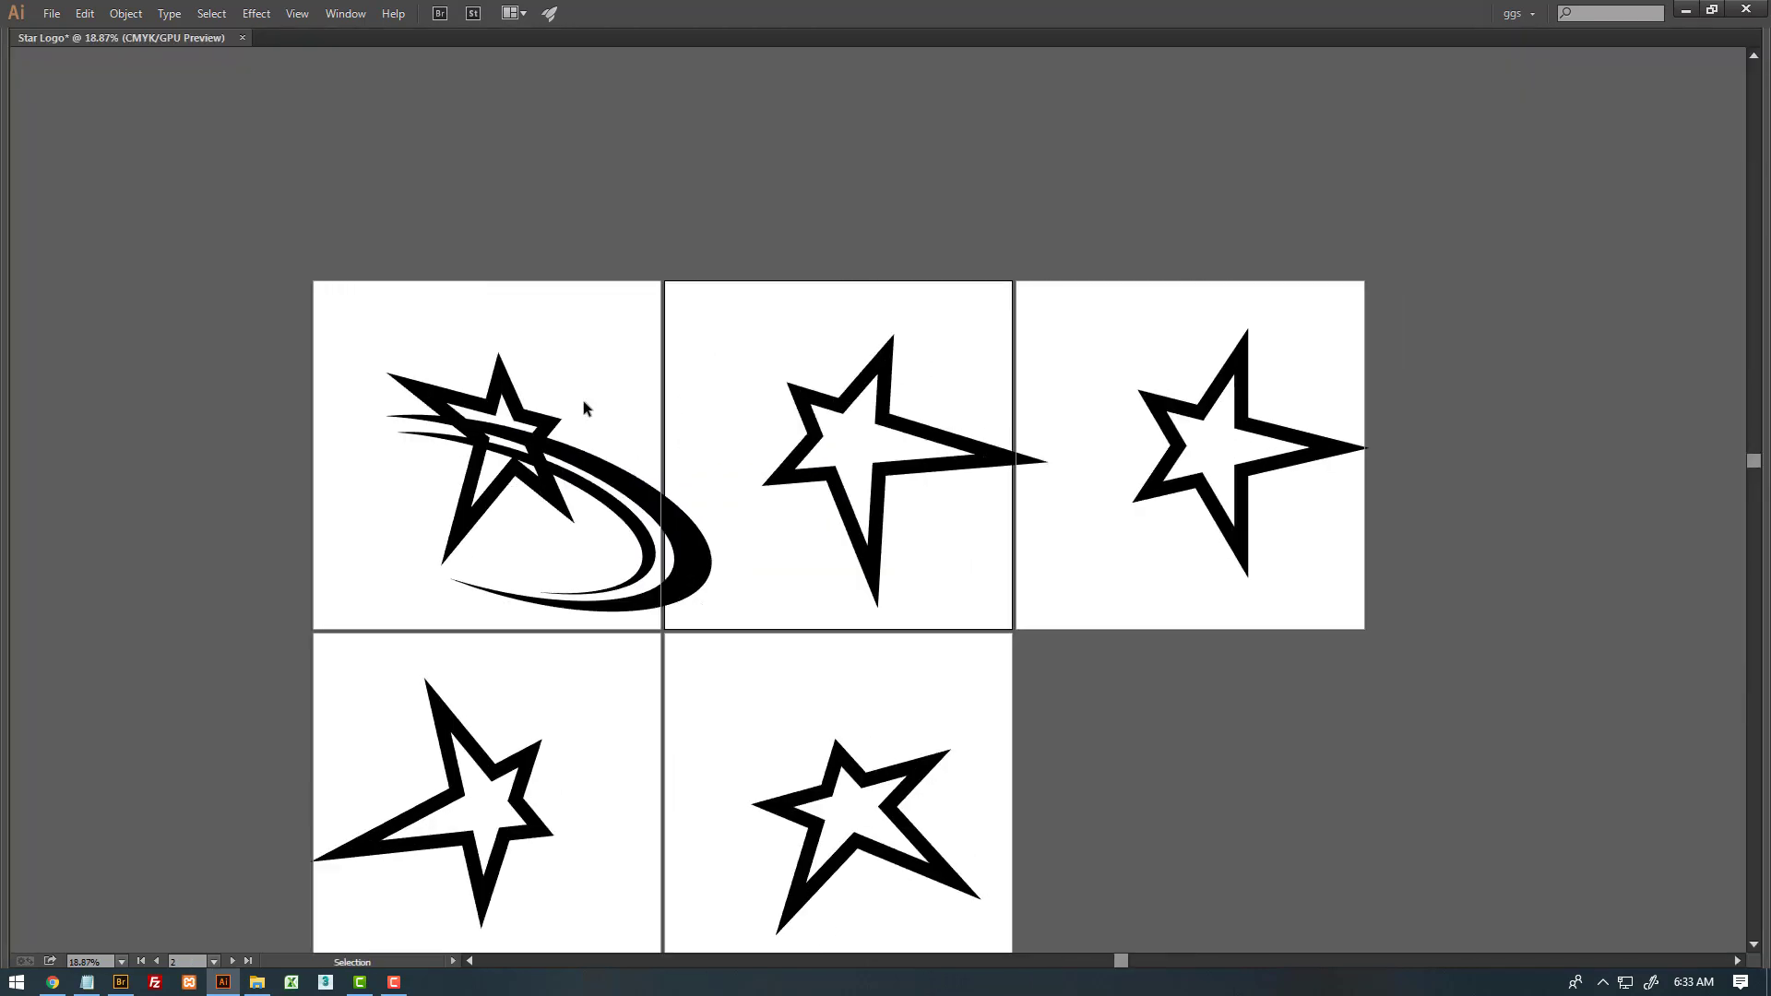
{"action": "left_click_drag", "start_coordinate": [628, 537], "coordinate": [549, 526]}
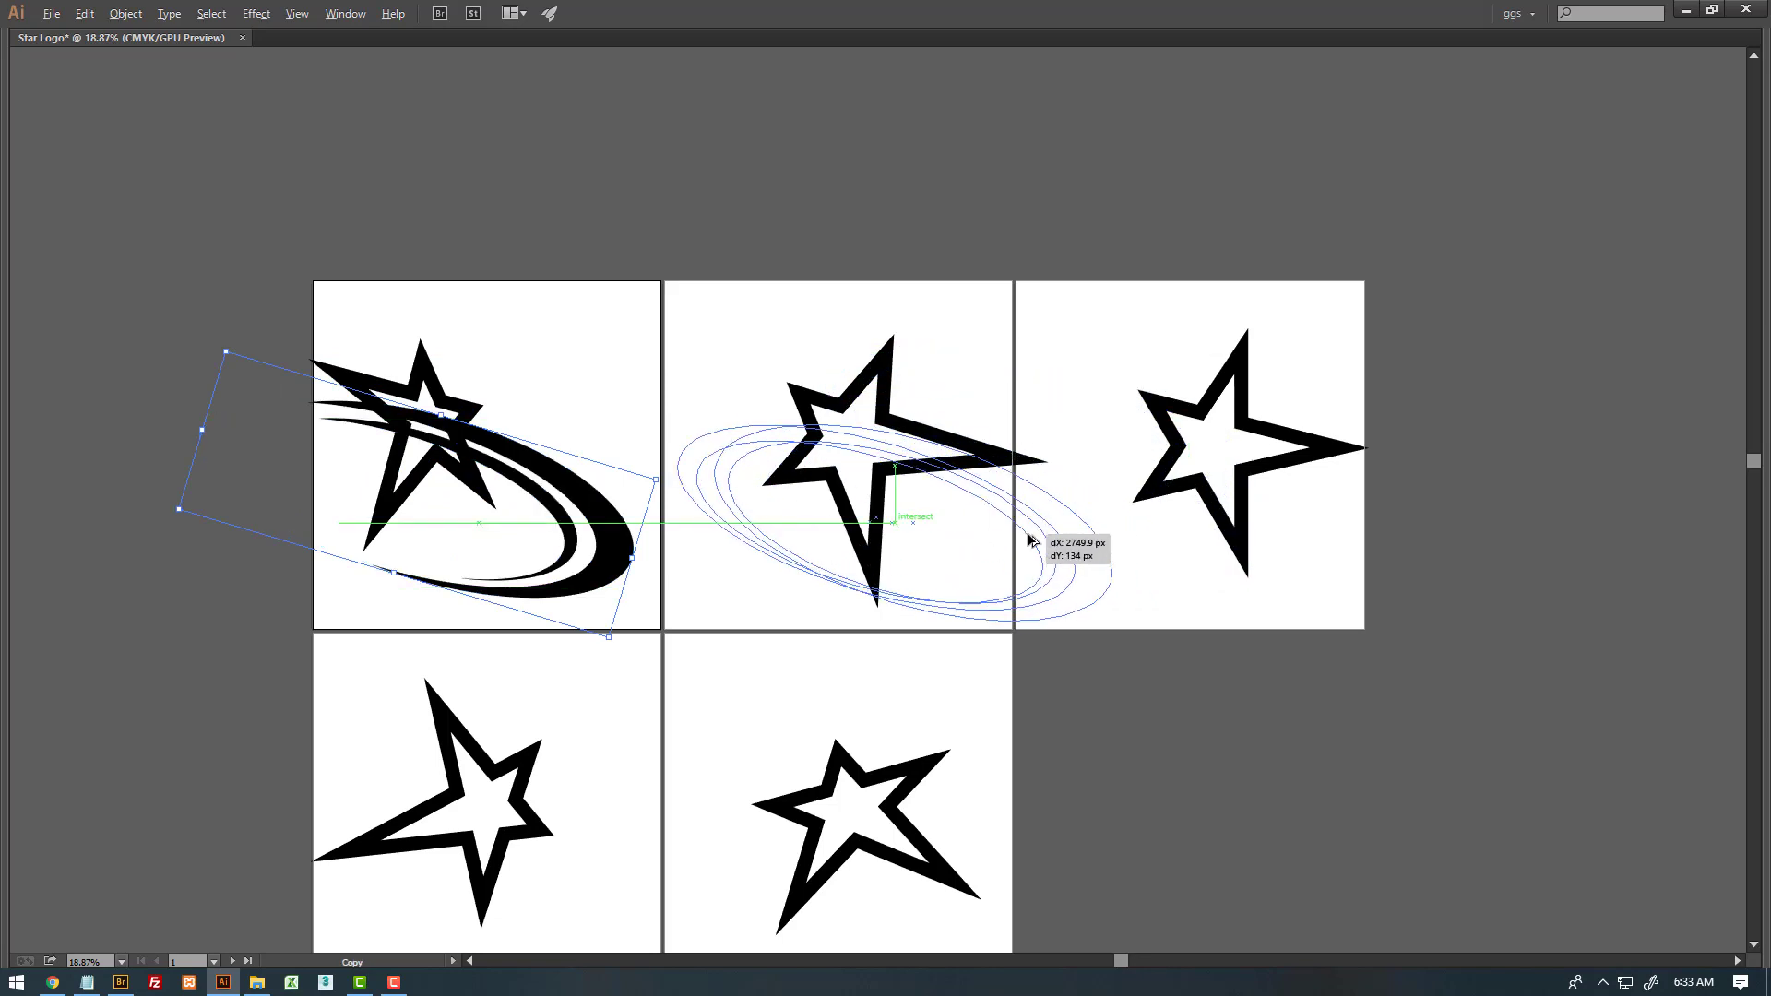
{"action": "left_click_drag", "start_coordinate": [550, 517], "coordinate": [1034, 533]}
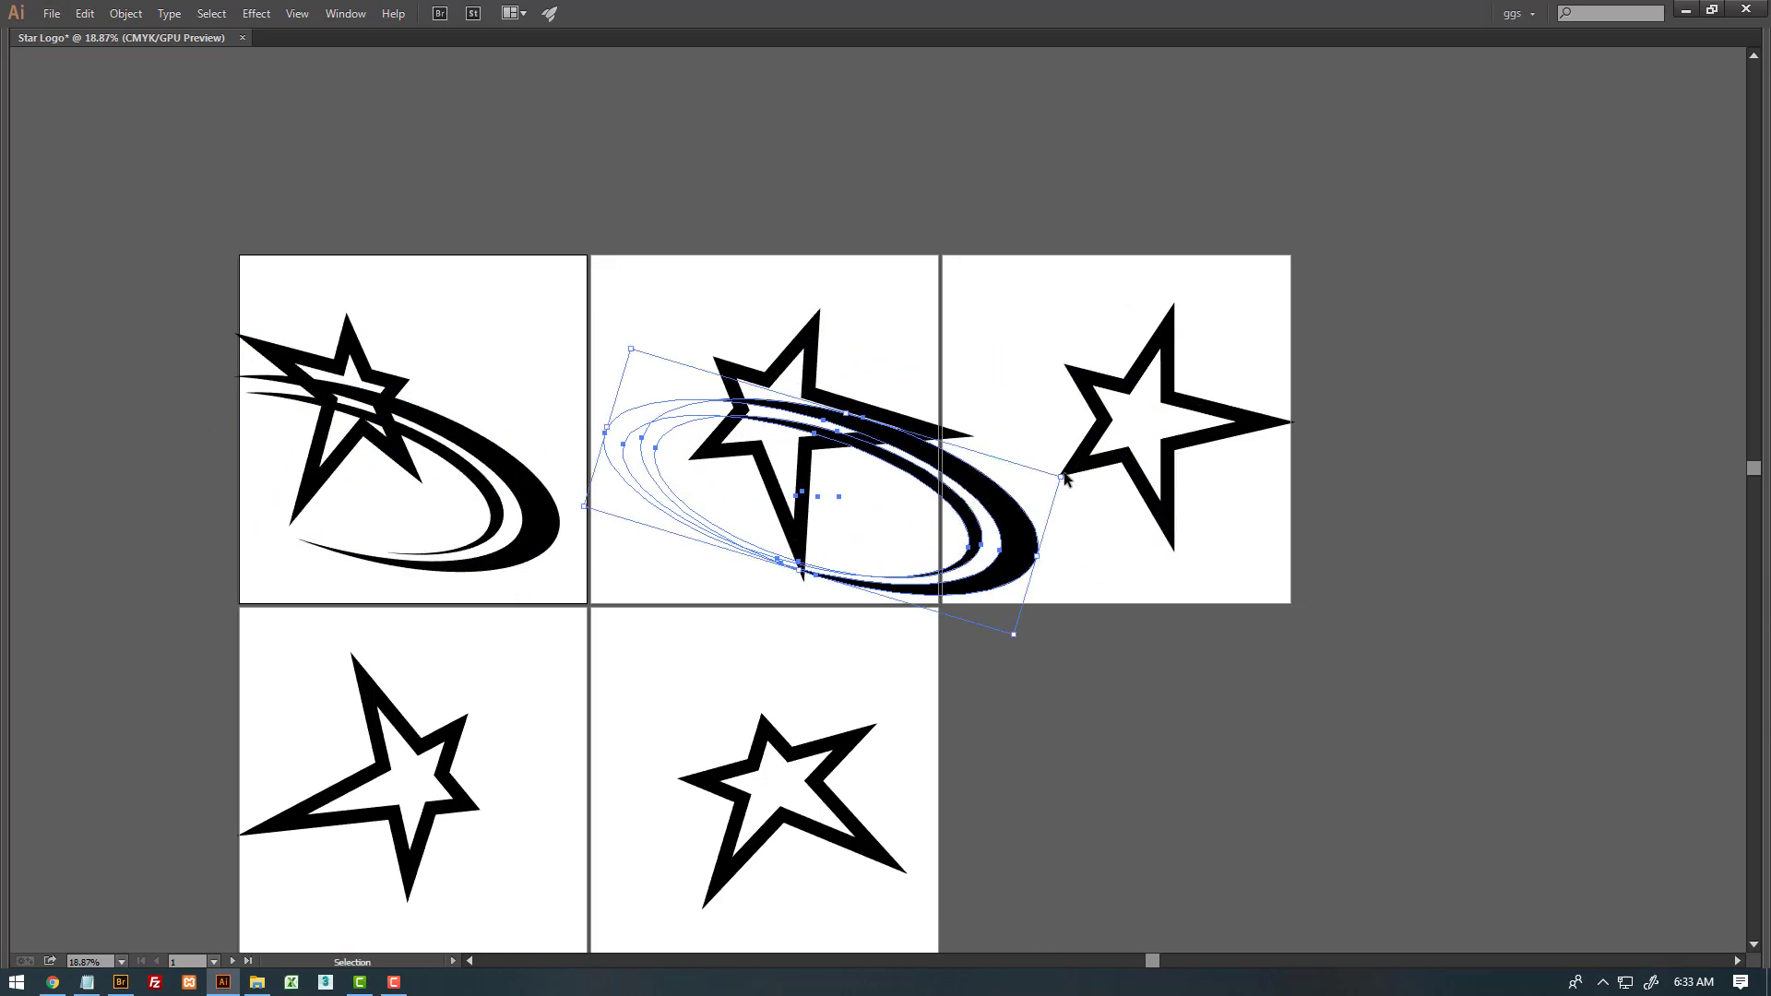
{"action": "left_click_drag", "start_coordinate": [1068, 476], "coordinate": [609, 489]}
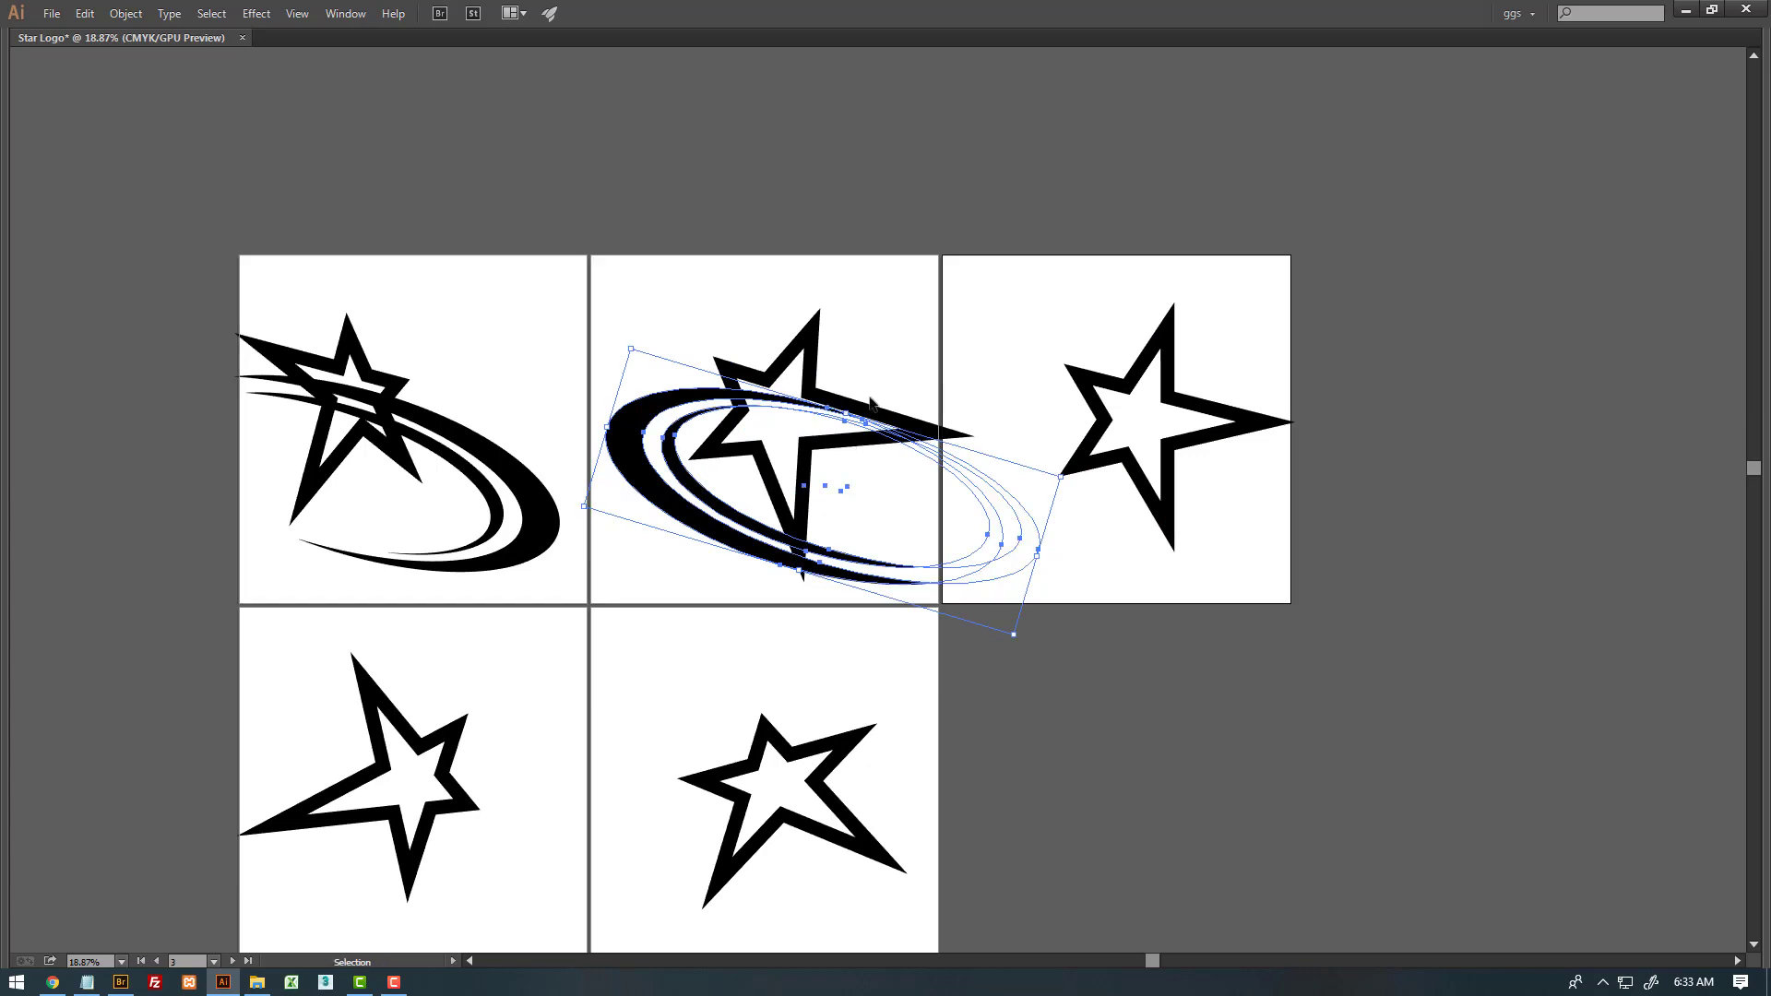
- Scale the copied swoosh larger and position it around the second star
{"action": "left_click_drag", "start_coordinate": [776, 408], "coordinate": [861, 416]}
{"action": "key", "text": "v"}
{"action": "mouse_move", "coordinate": [973, 463]}
{"action": "left_mouse_down"}
{"action": "mouse_move", "coordinate": [966, 501]}
{"action": "mouse_move", "coordinate": [1004, 329]}
{"action": "left_mouse_up"}
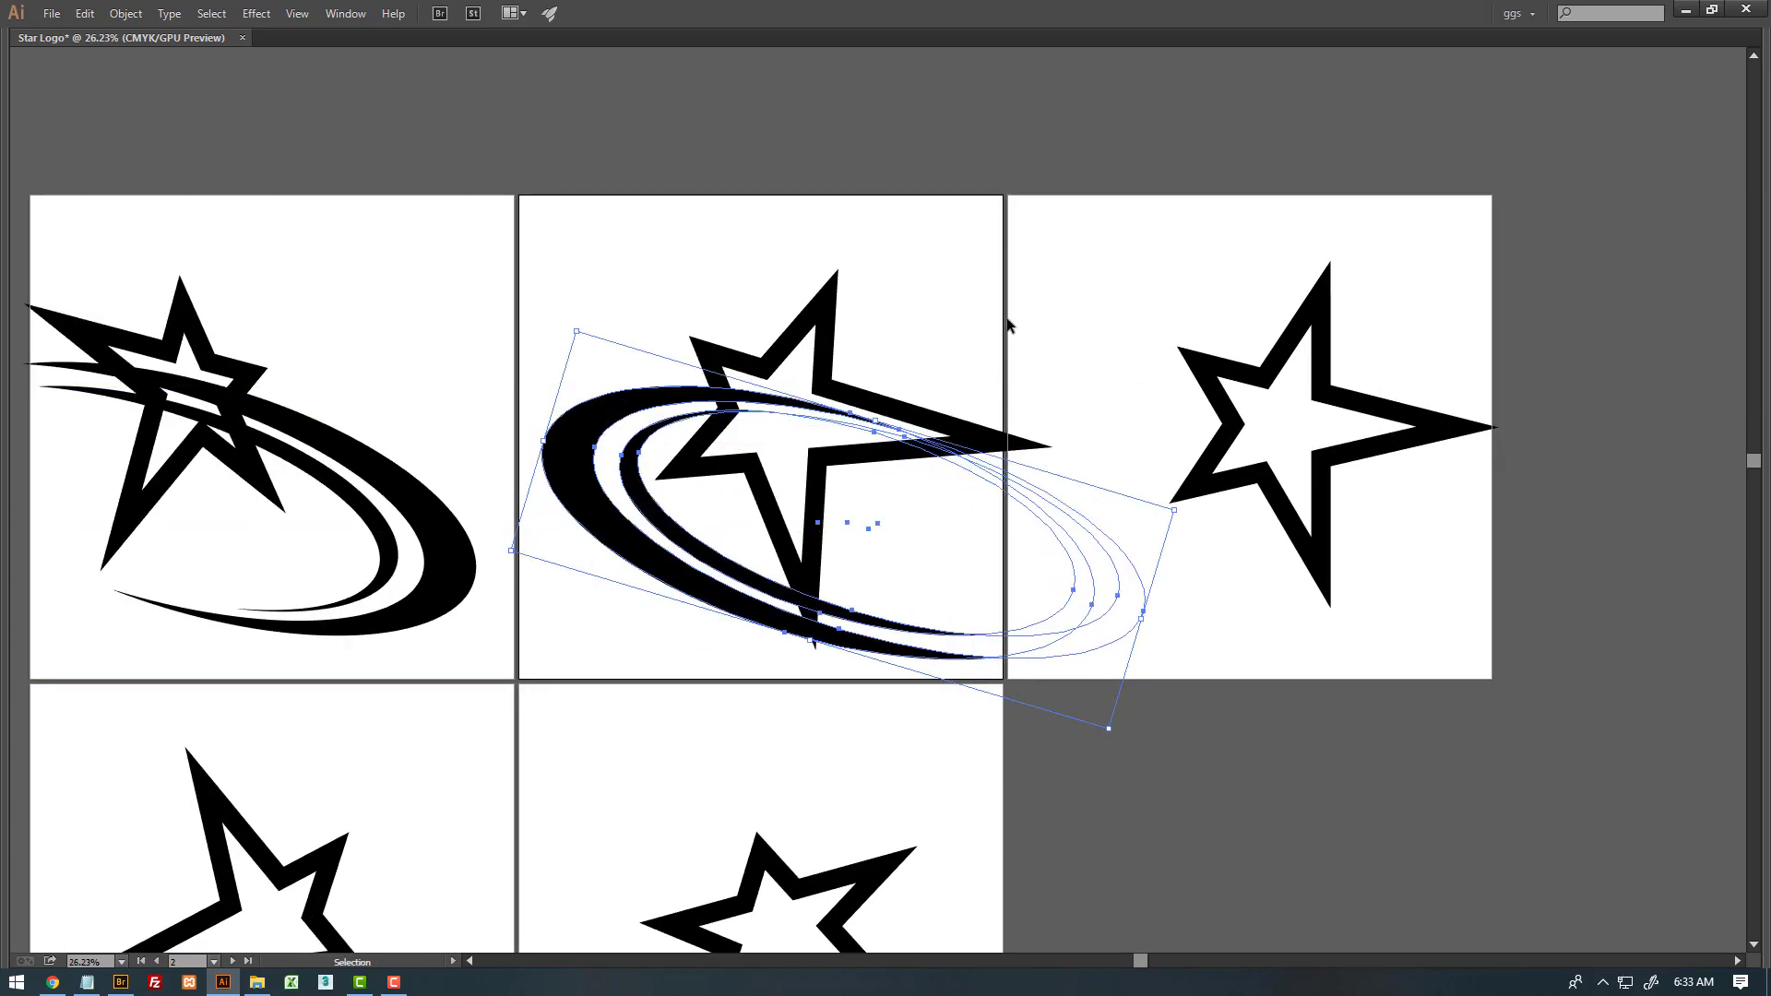
{"action": "left_click", "coordinate": [601, 584]}
{"action": "left_click", "coordinate": [639, 539]}
{"action": "left_click_drag", "start_coordinate": [861, 453], "coordinate": [896, 378]}
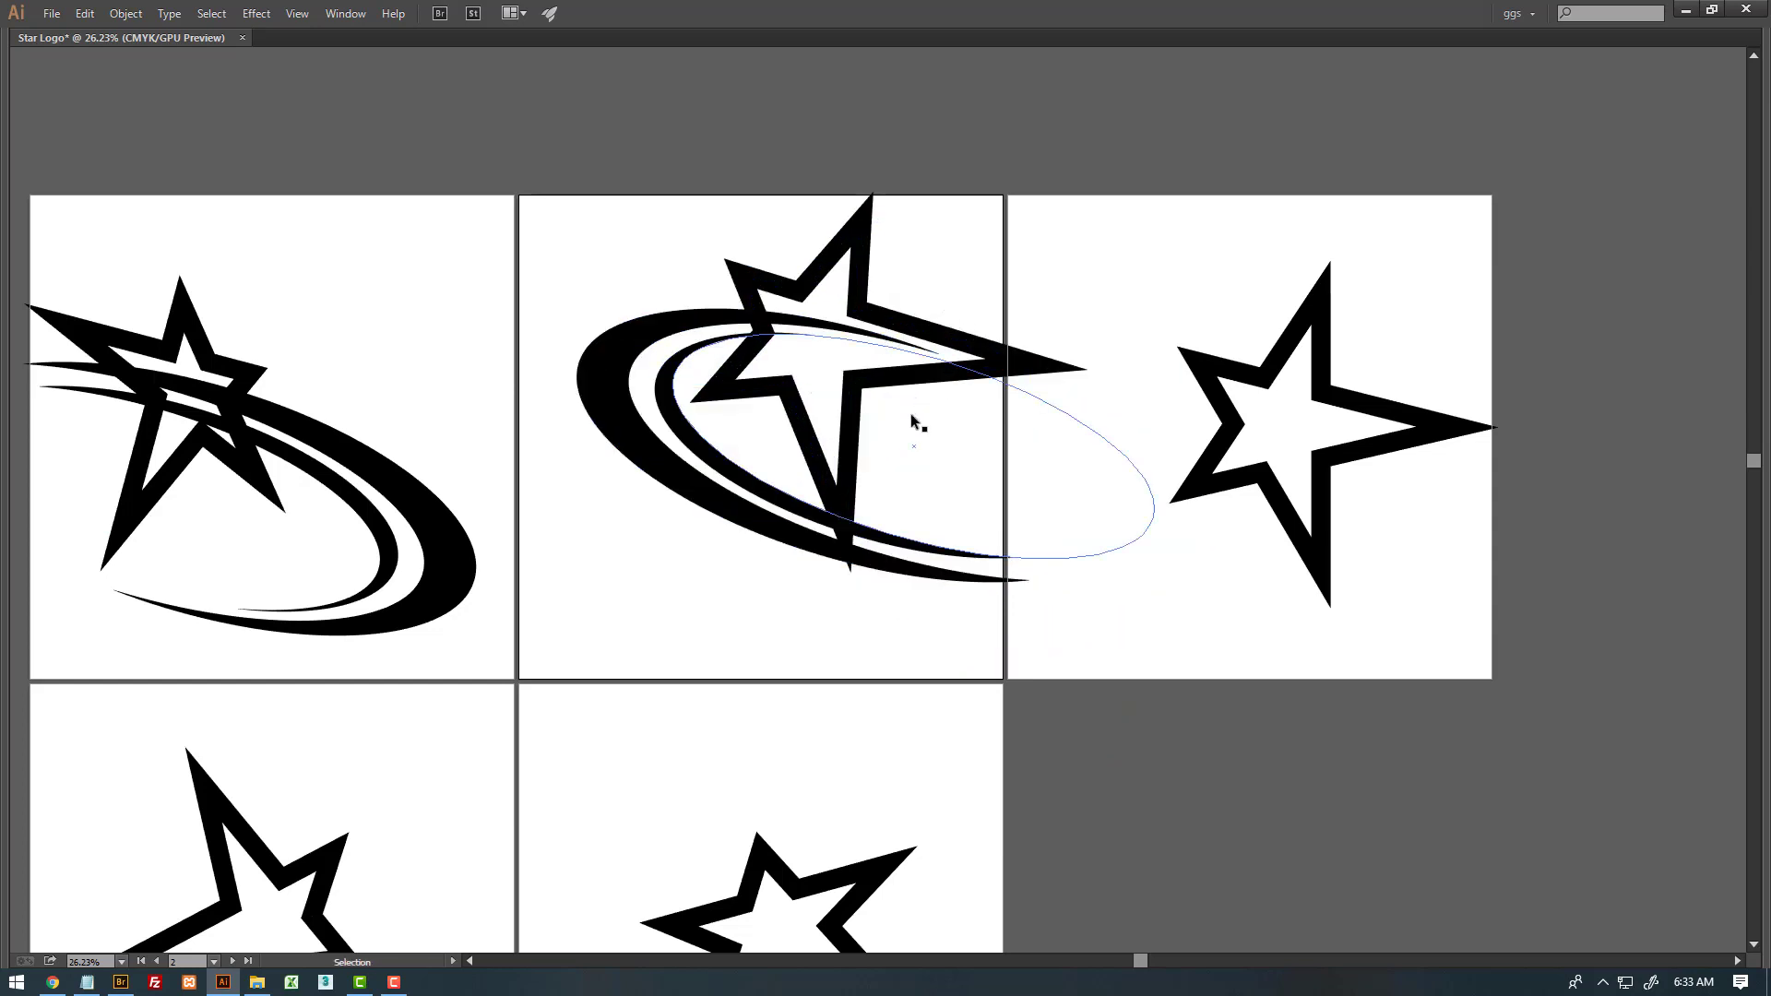
{"action": "left_click_drag", "start_coordinate": [894, 612], "coordinate": [972, 530]}
{"action": "left_click_drag", "start_coordinate": [1144, 652], "coordinate": [1179, 678]}
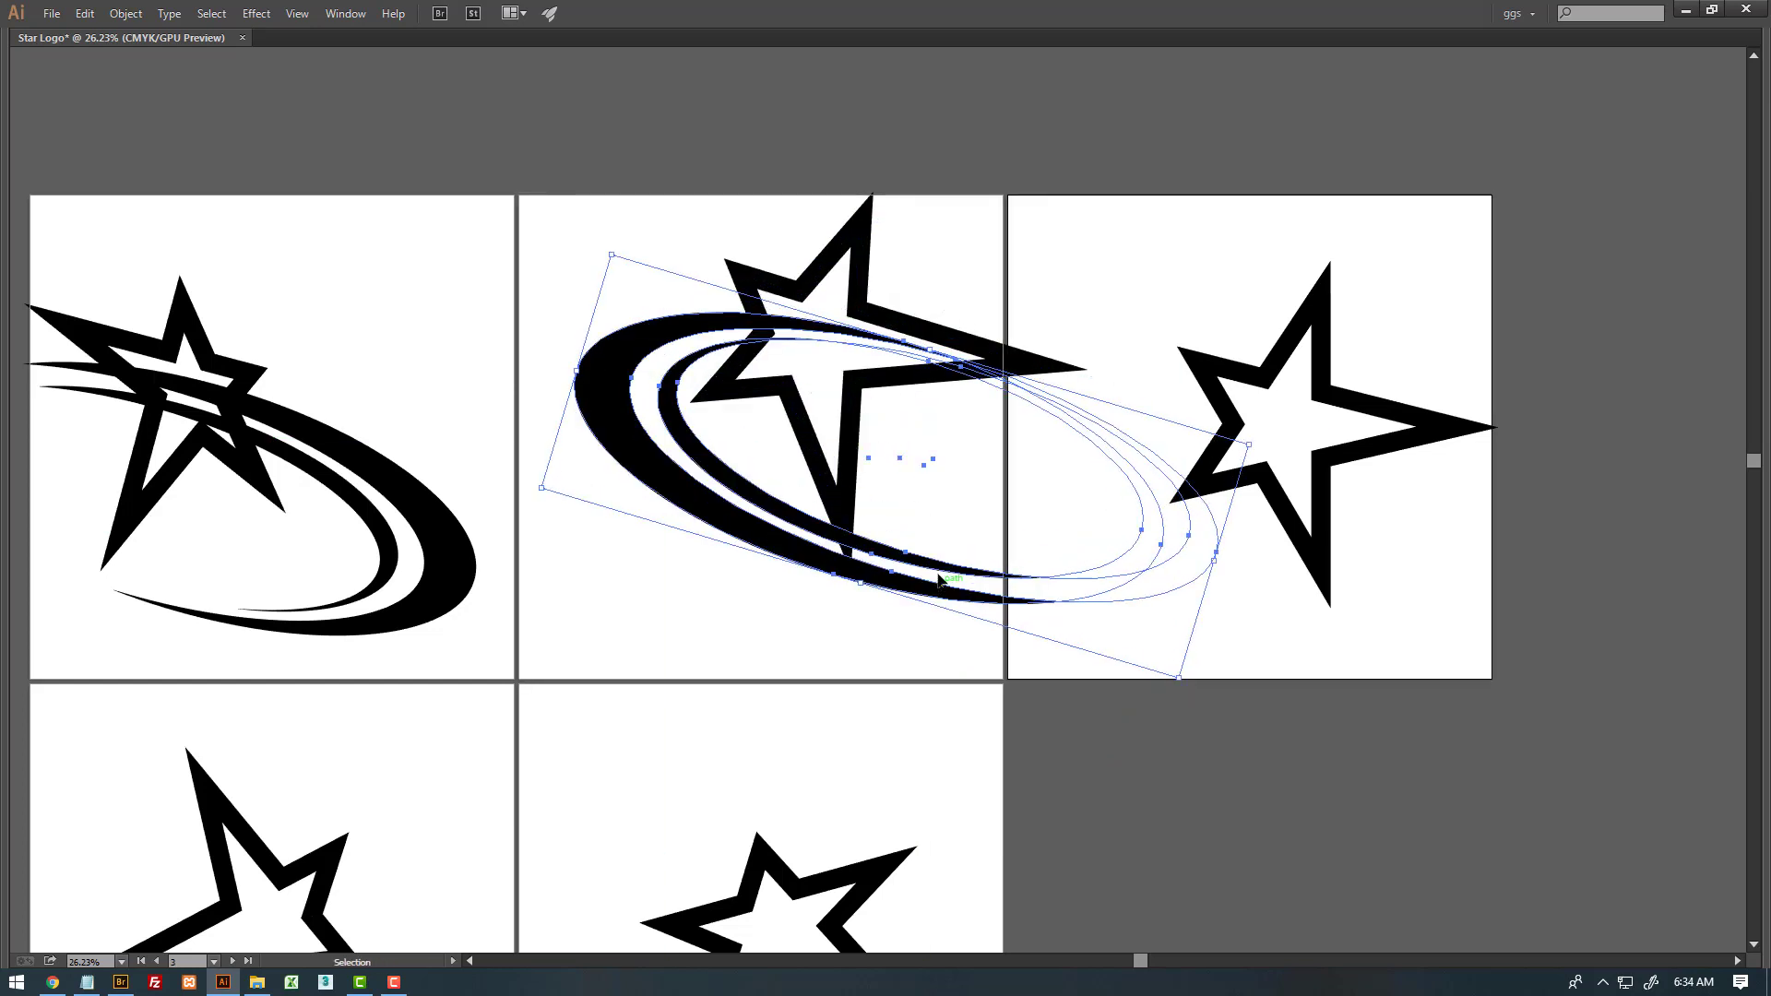
{"action": "left_click_drag", "start_coordinate": [934, 561], "coordinate": [901, 577]}
- Nudge the second swoosh's inner ellipse right and down inside the compound shape
{"action": "left_click", "coordinate": [1099, 222]}
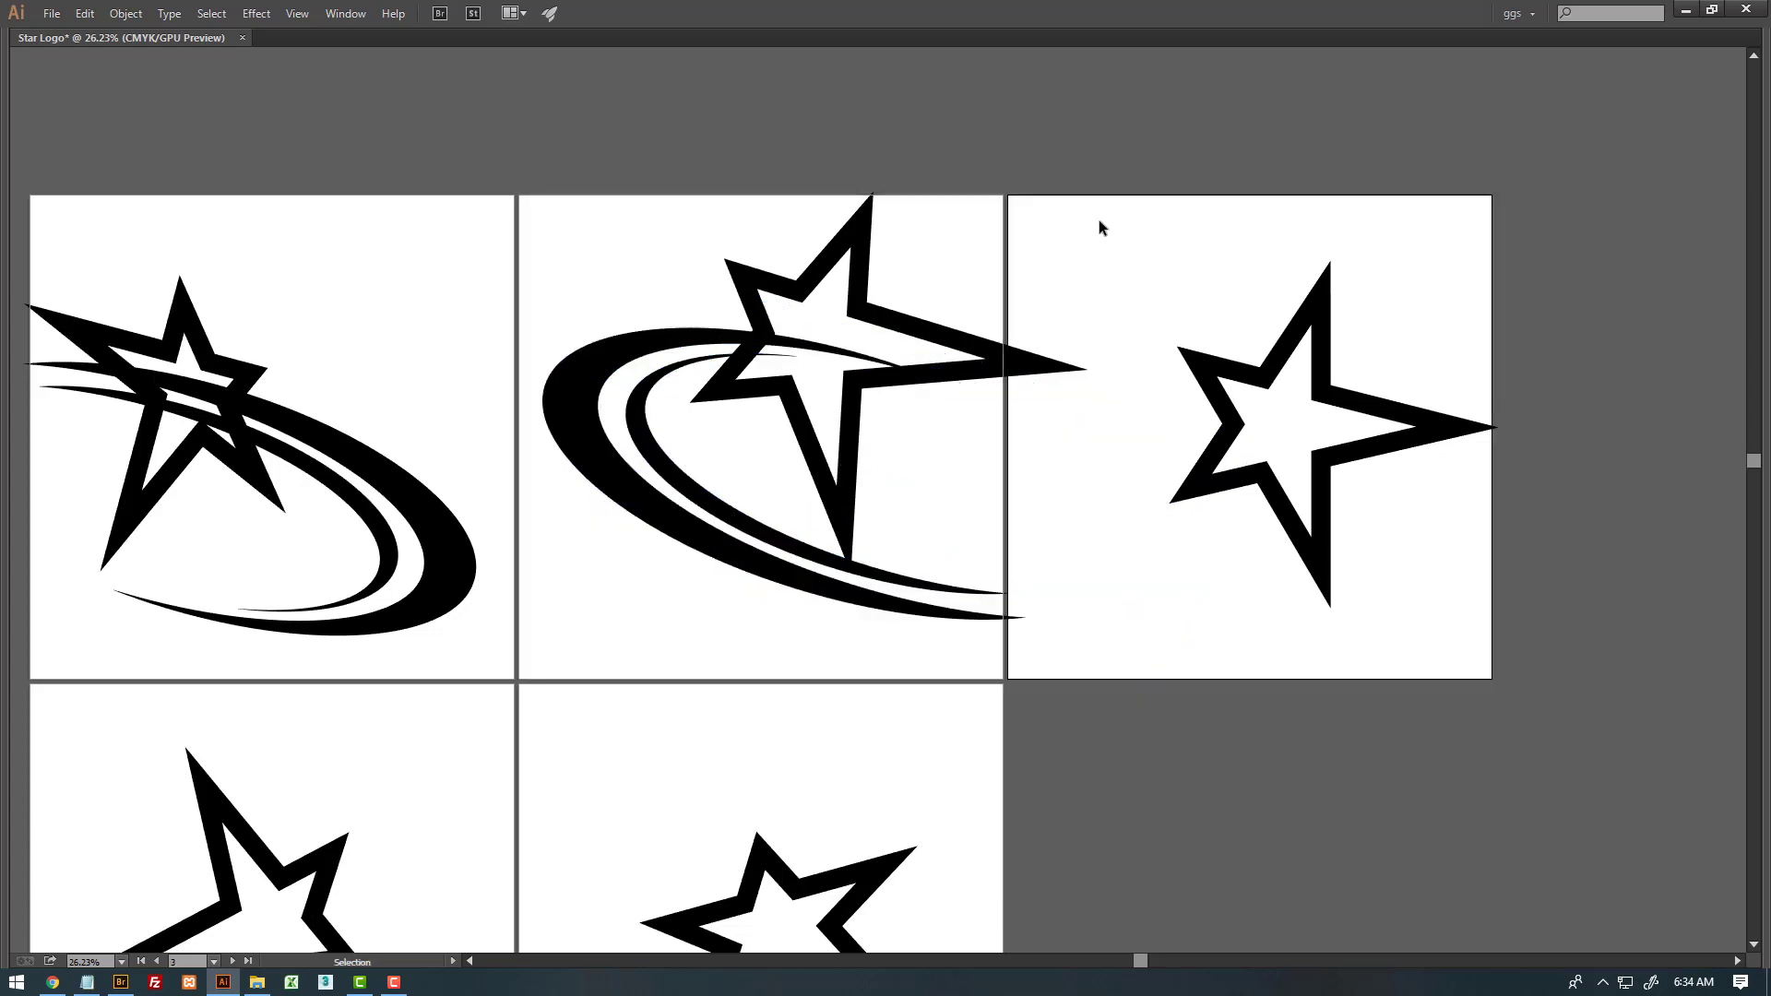
{"action": "double_click", "coordinate": [948, 566]}
{"action": "left_click_drag", "start_coordinate": [947, 566], "coordinate": [960, 583]}
{"action": "double_click", "coordinate": [926, 695]}
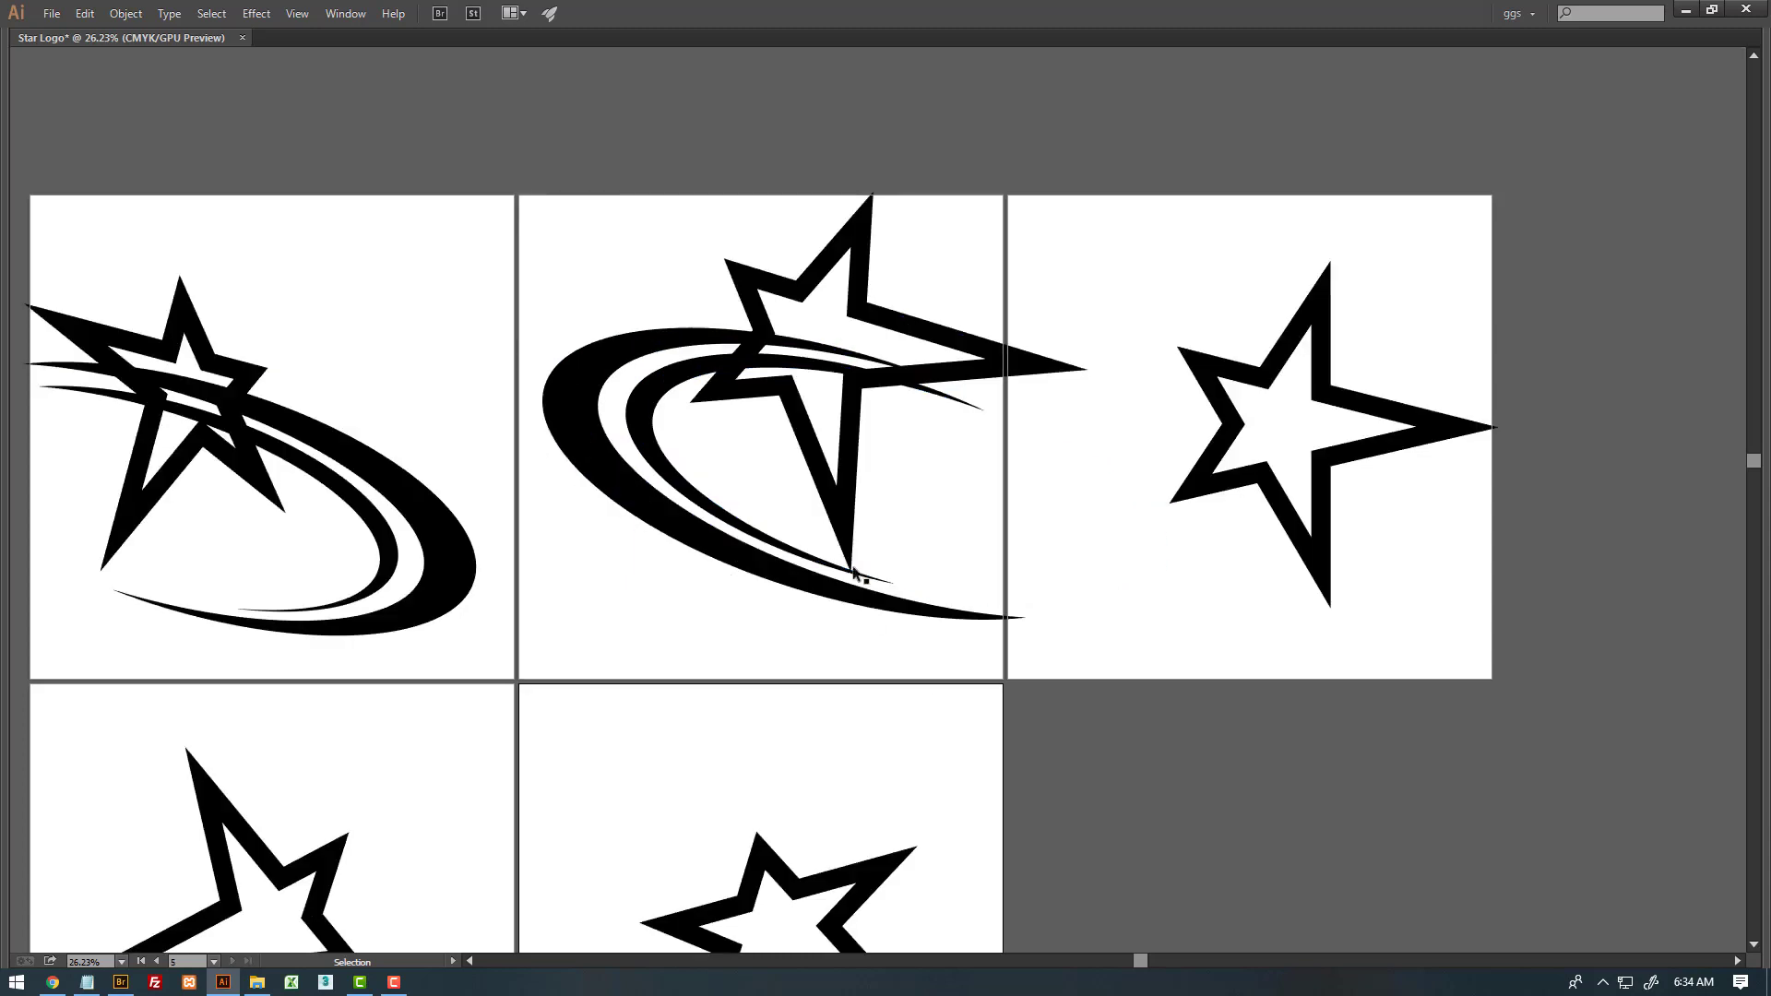
{"action": "left_click", "coordinate": [921, 592]}
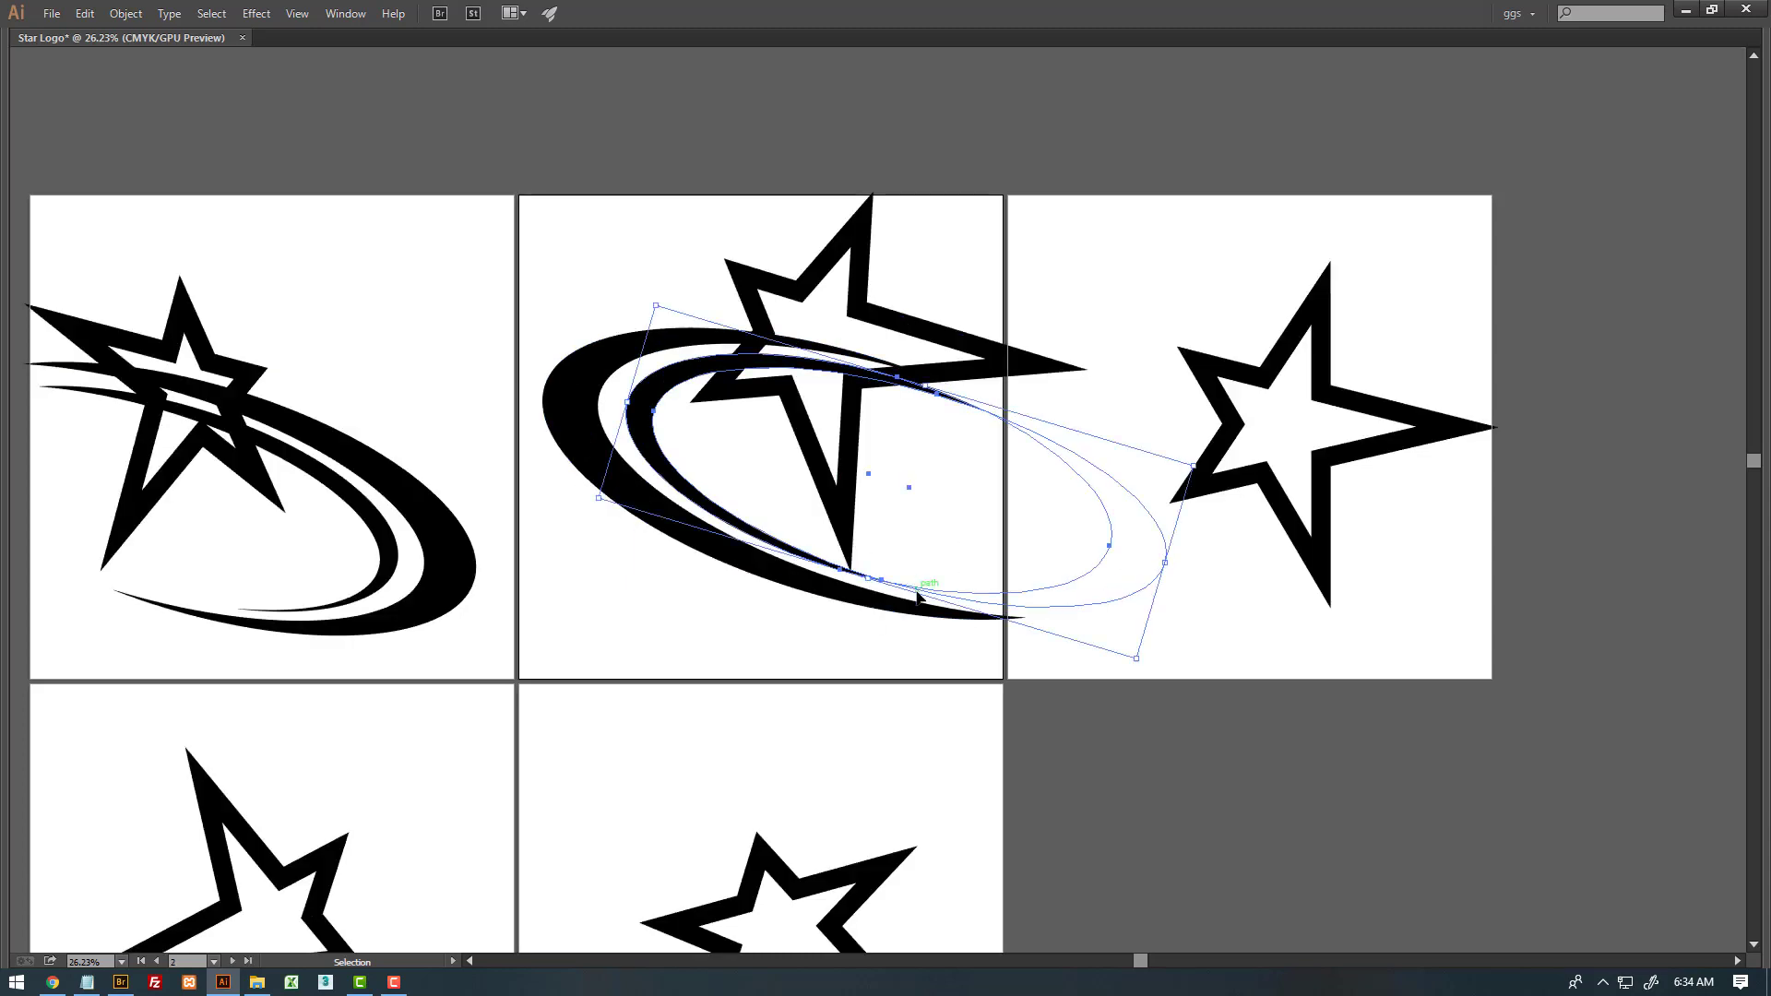
{"action": "double_click", "coordinate": [920, 581]}
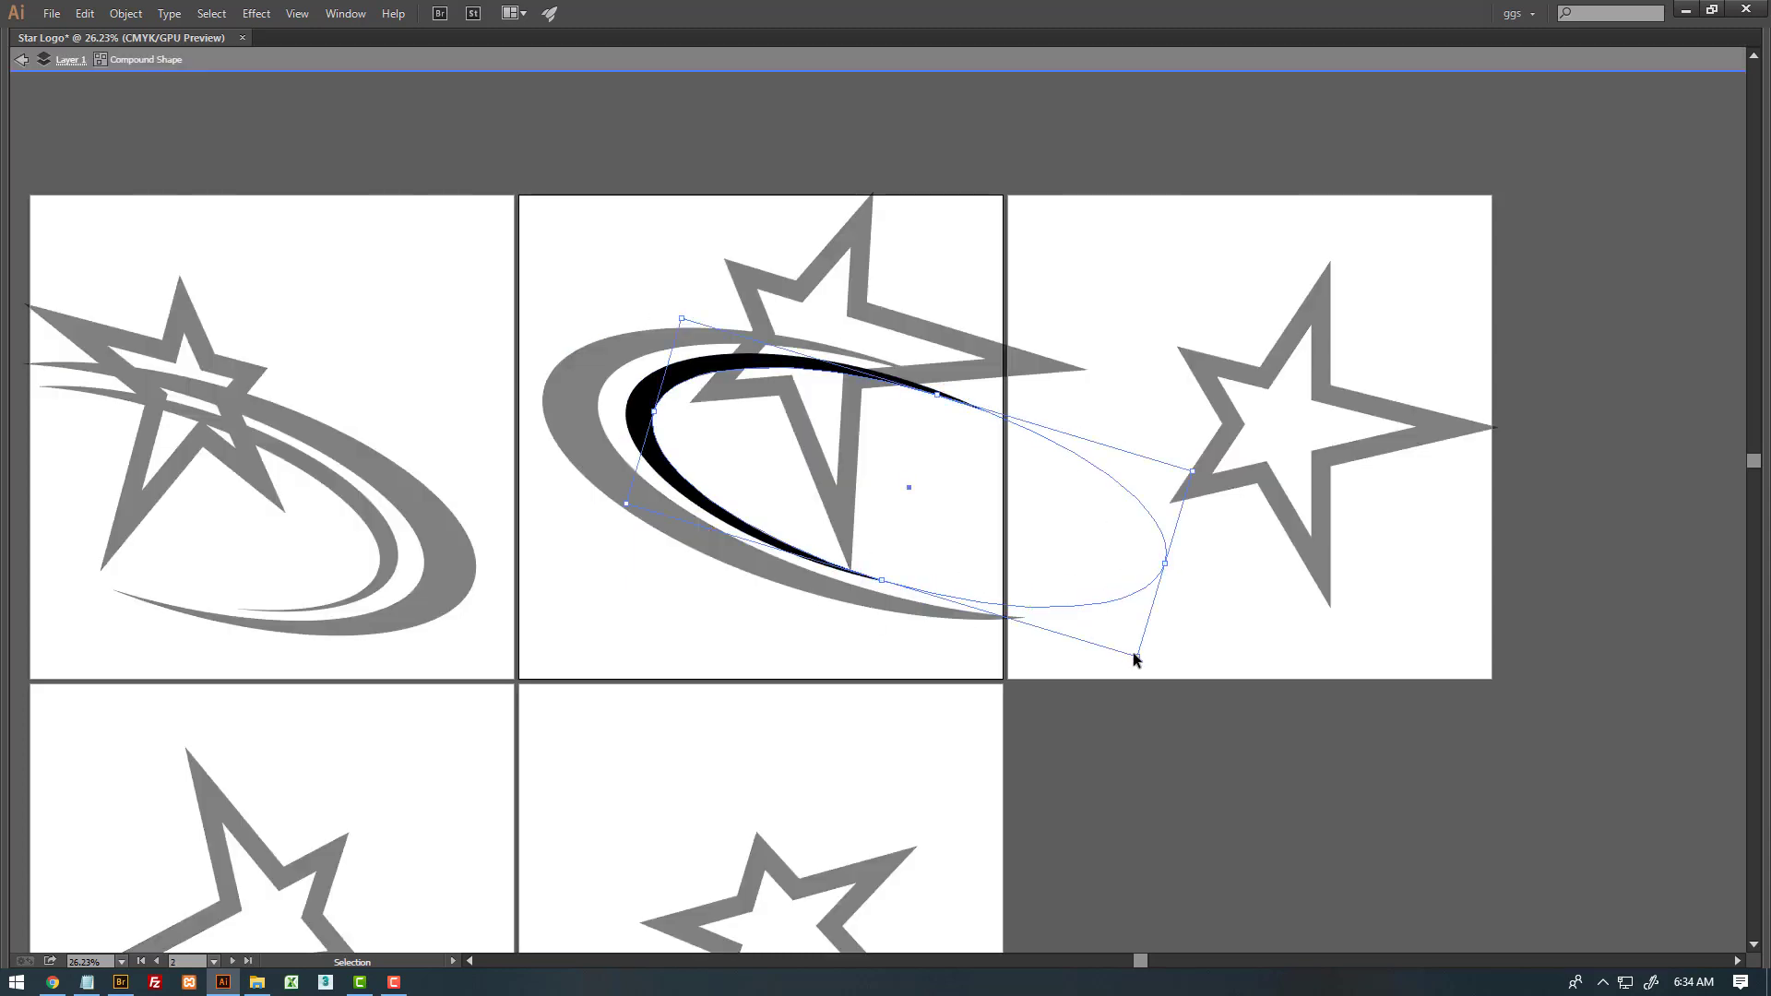
{"action": "double_click", "coordinate": [1050, 712]}
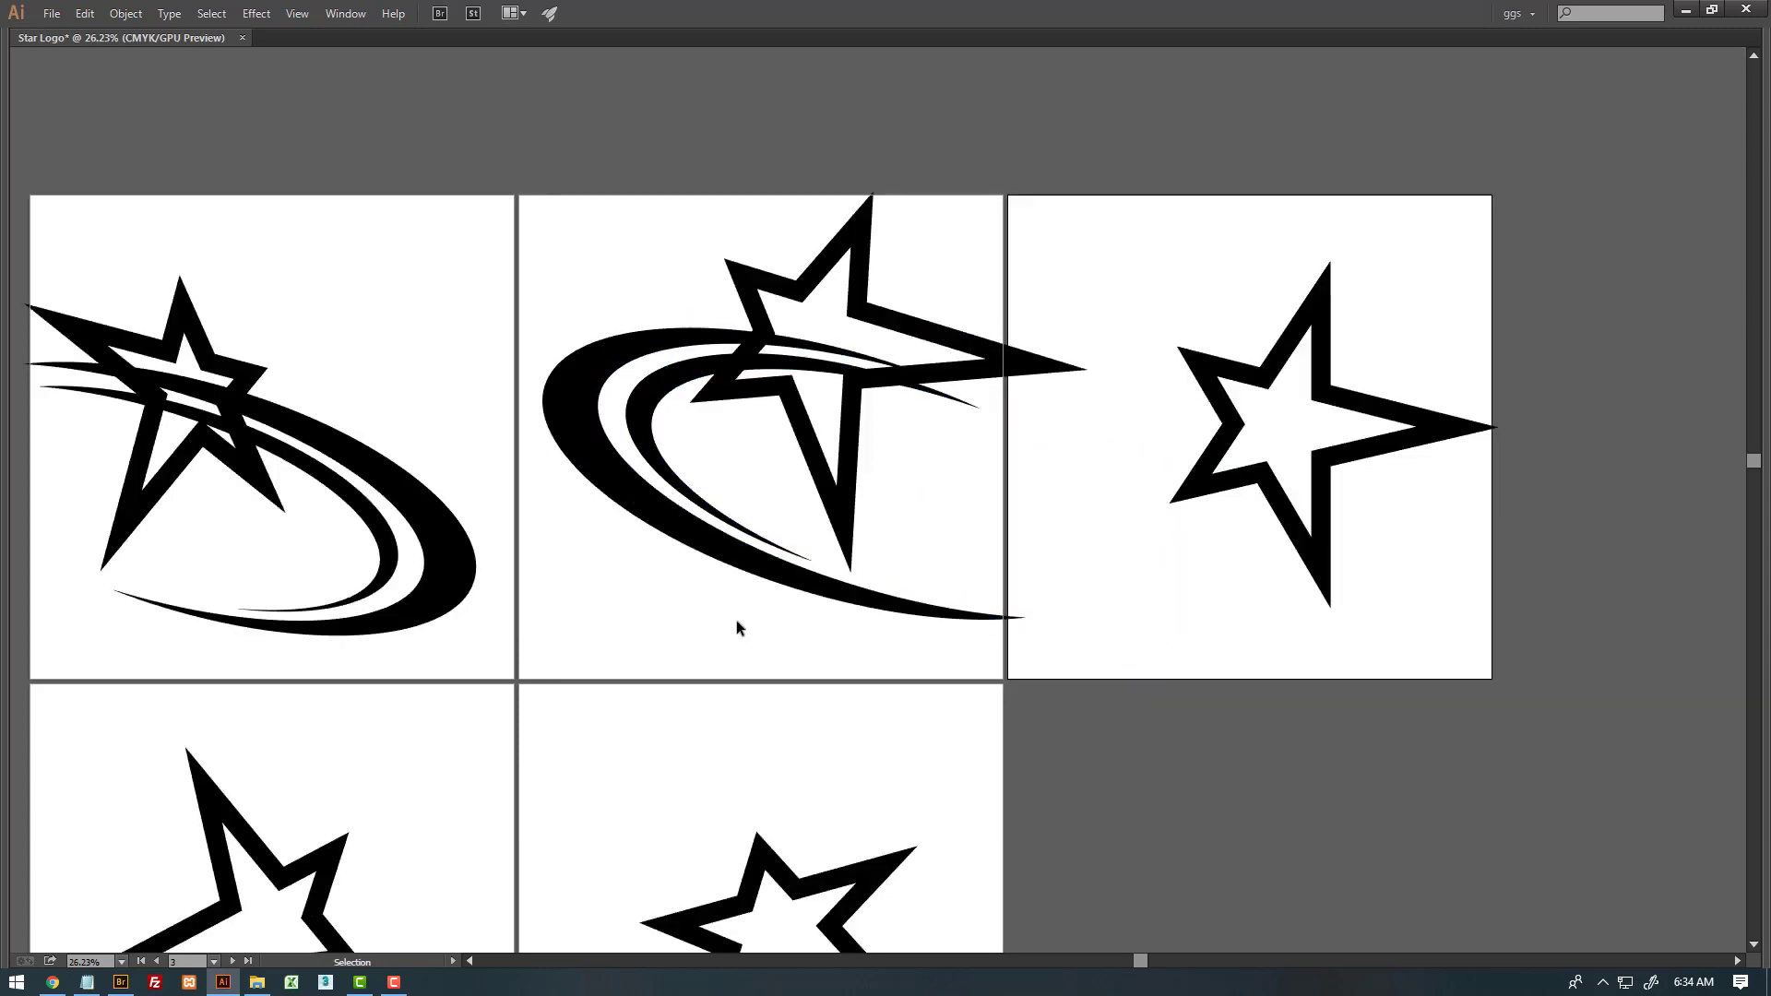
- Move the swoosh up-left, then enlarge and shift its outer crescent further left
{"action": "key", "text": "Tab"}
{"action": "left_click_drag", "start_coordinate": [697, 618], "coordinate": [662, 651]}
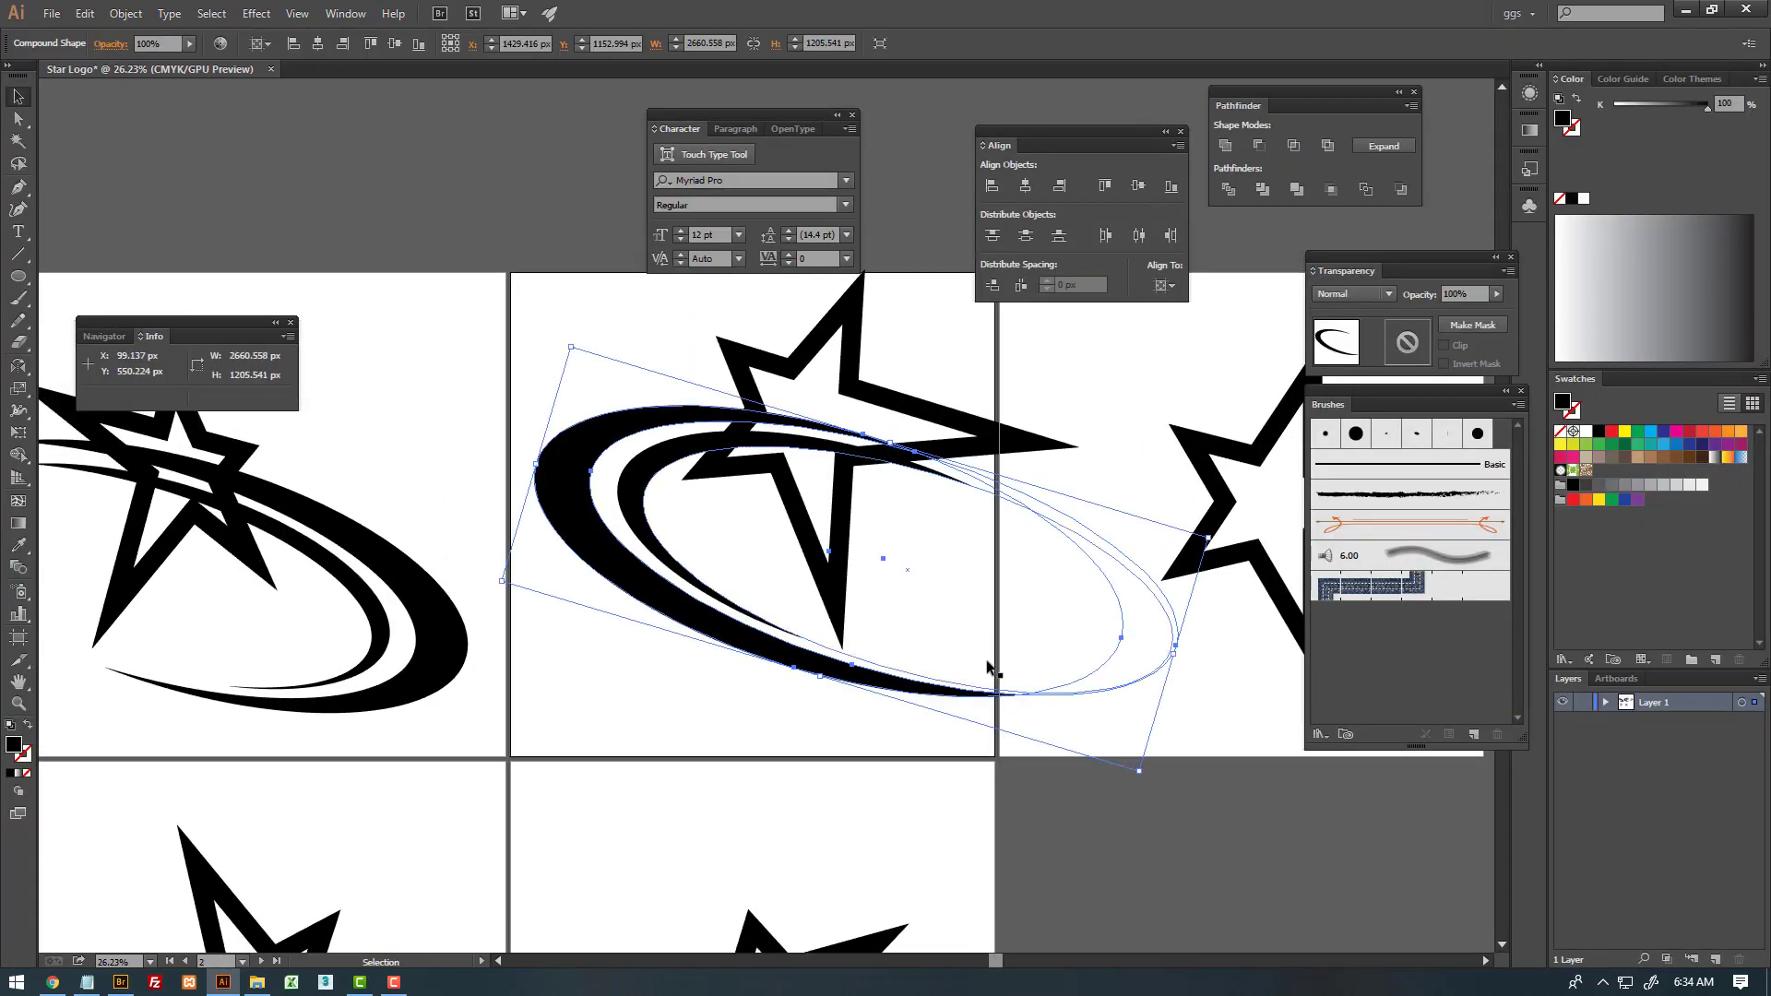
{"action": "left_click_drag", "start_coordinate": [712, 595], "coordinate": [666, 552]}
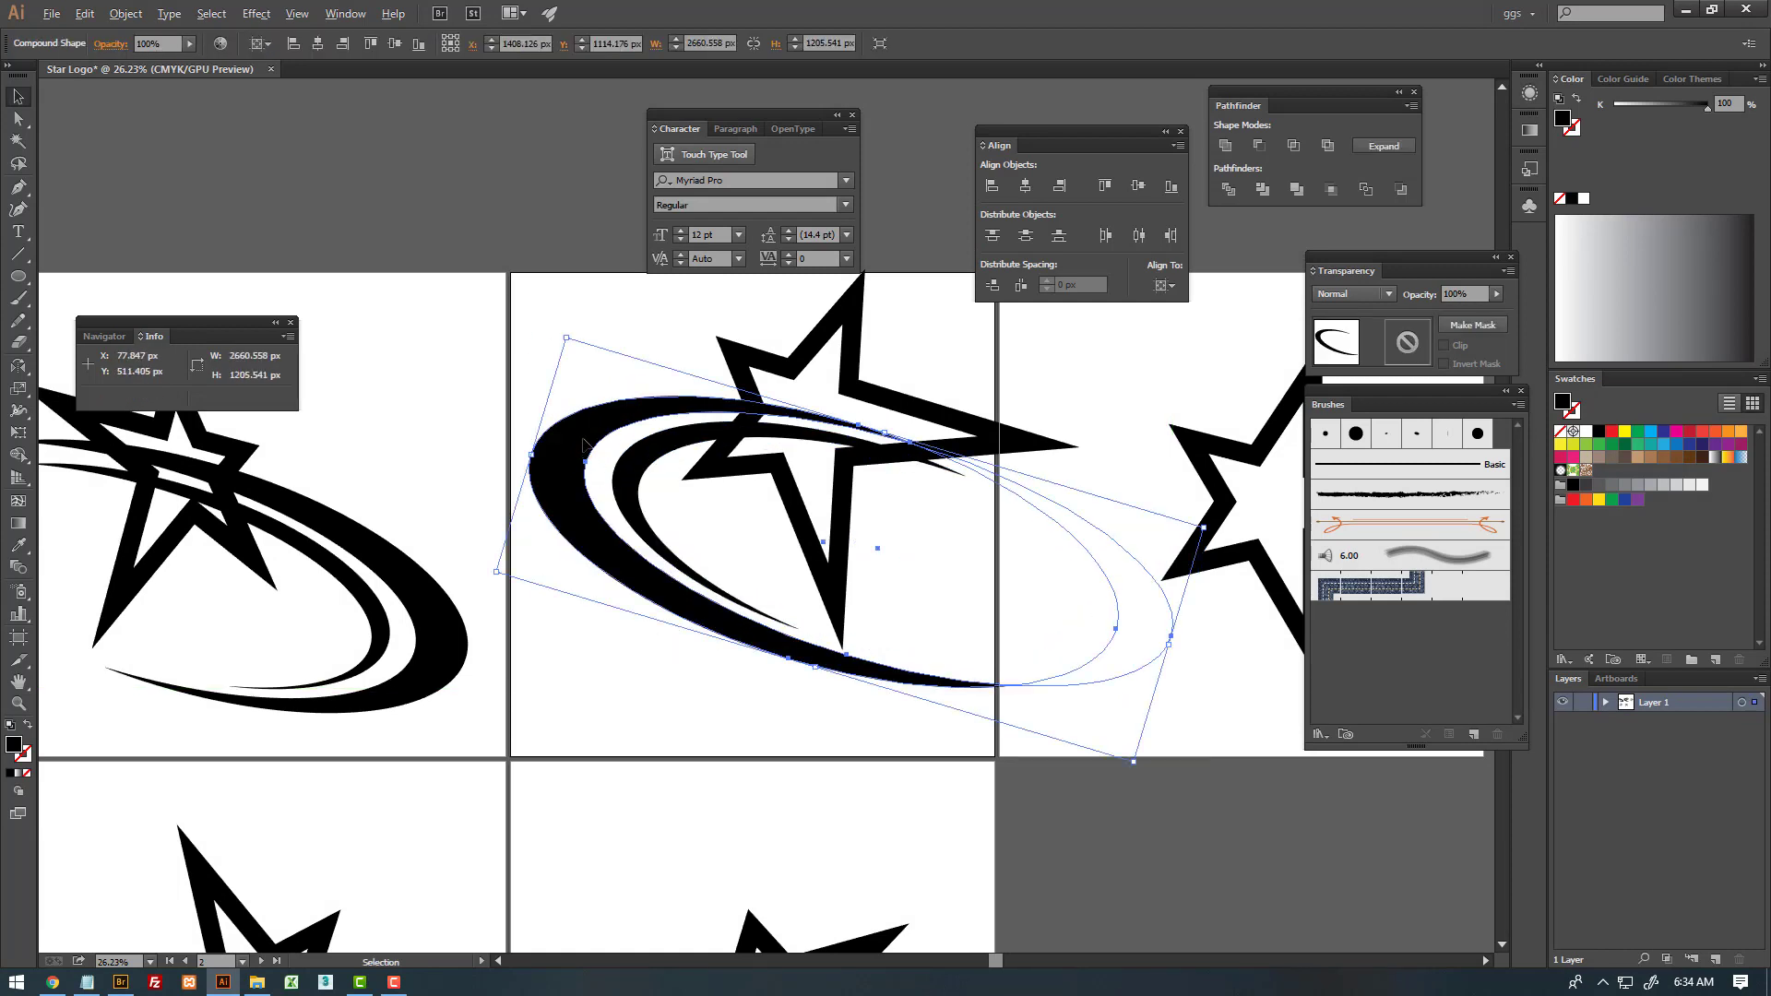
{"action": "double_click", "coordinate": [481, 456]}
{"action": "left_click_drag", "start_coordinate": [480, 456], "coordinate": [455, 456]}
{"action": "left_click_drag", "start_coordinate": [1065, 532], "coordinate": [1088, 528]}
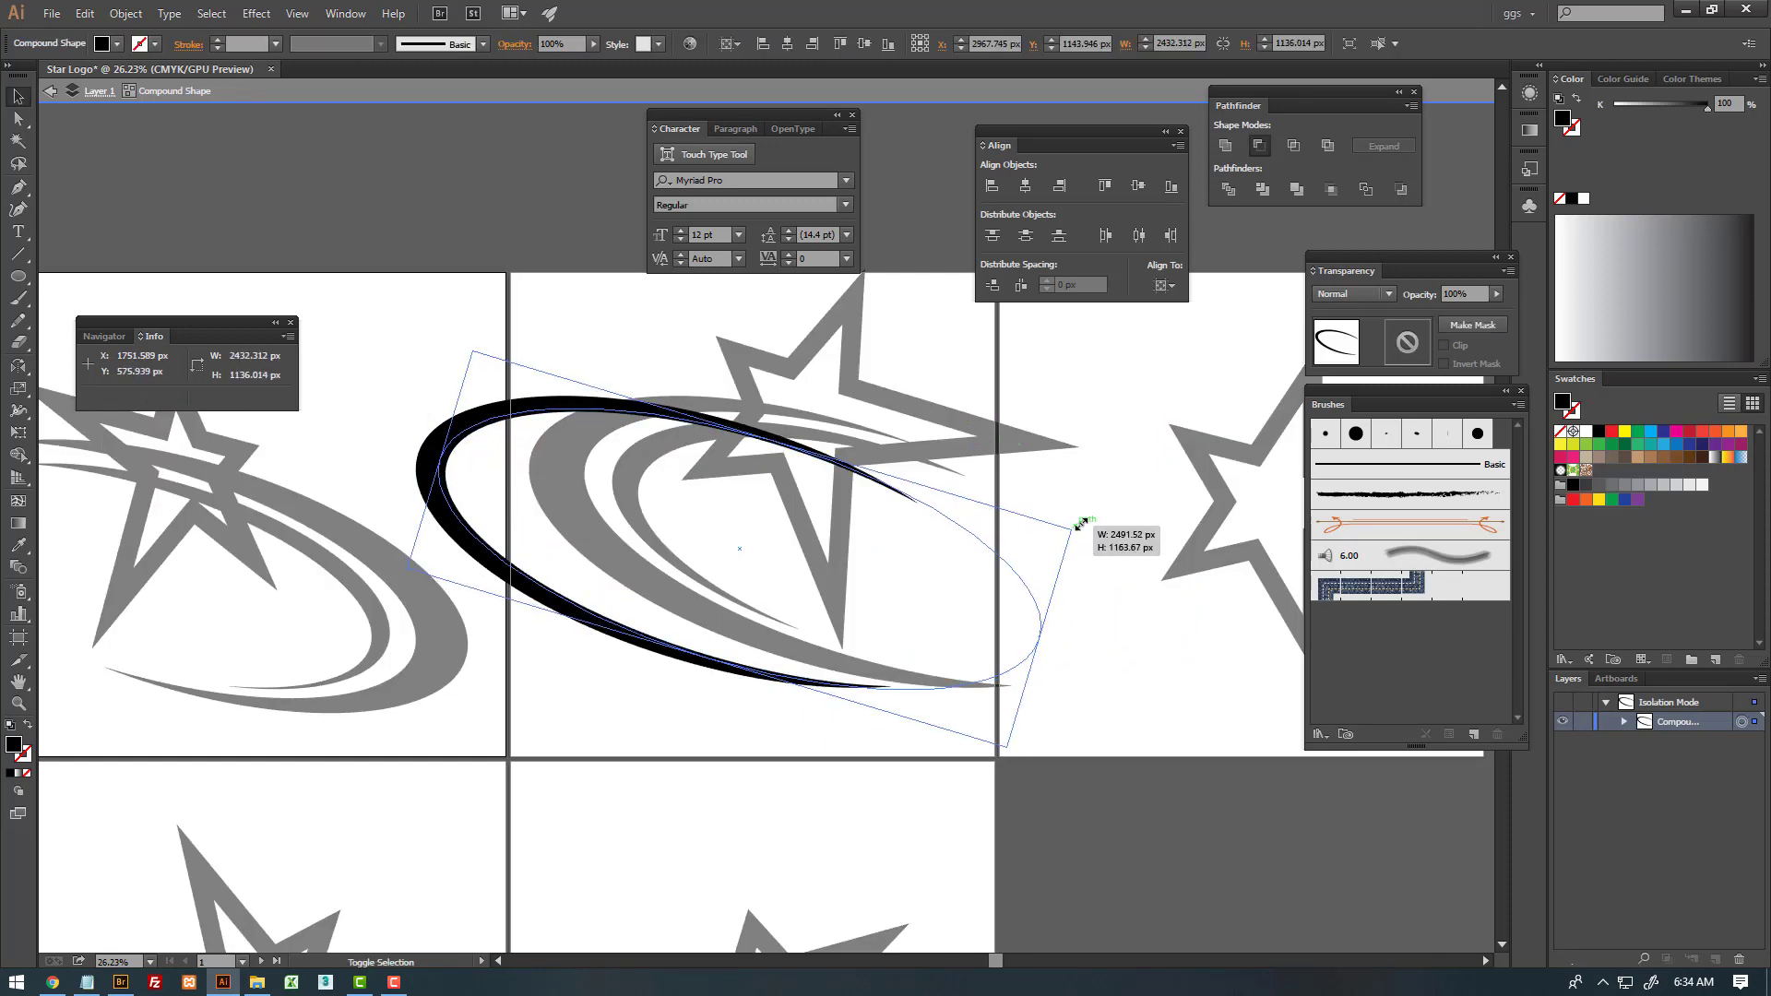
{"action": "left_click_drag", "start_coordinate": [979, 540], "coordinate": [993, 544]}
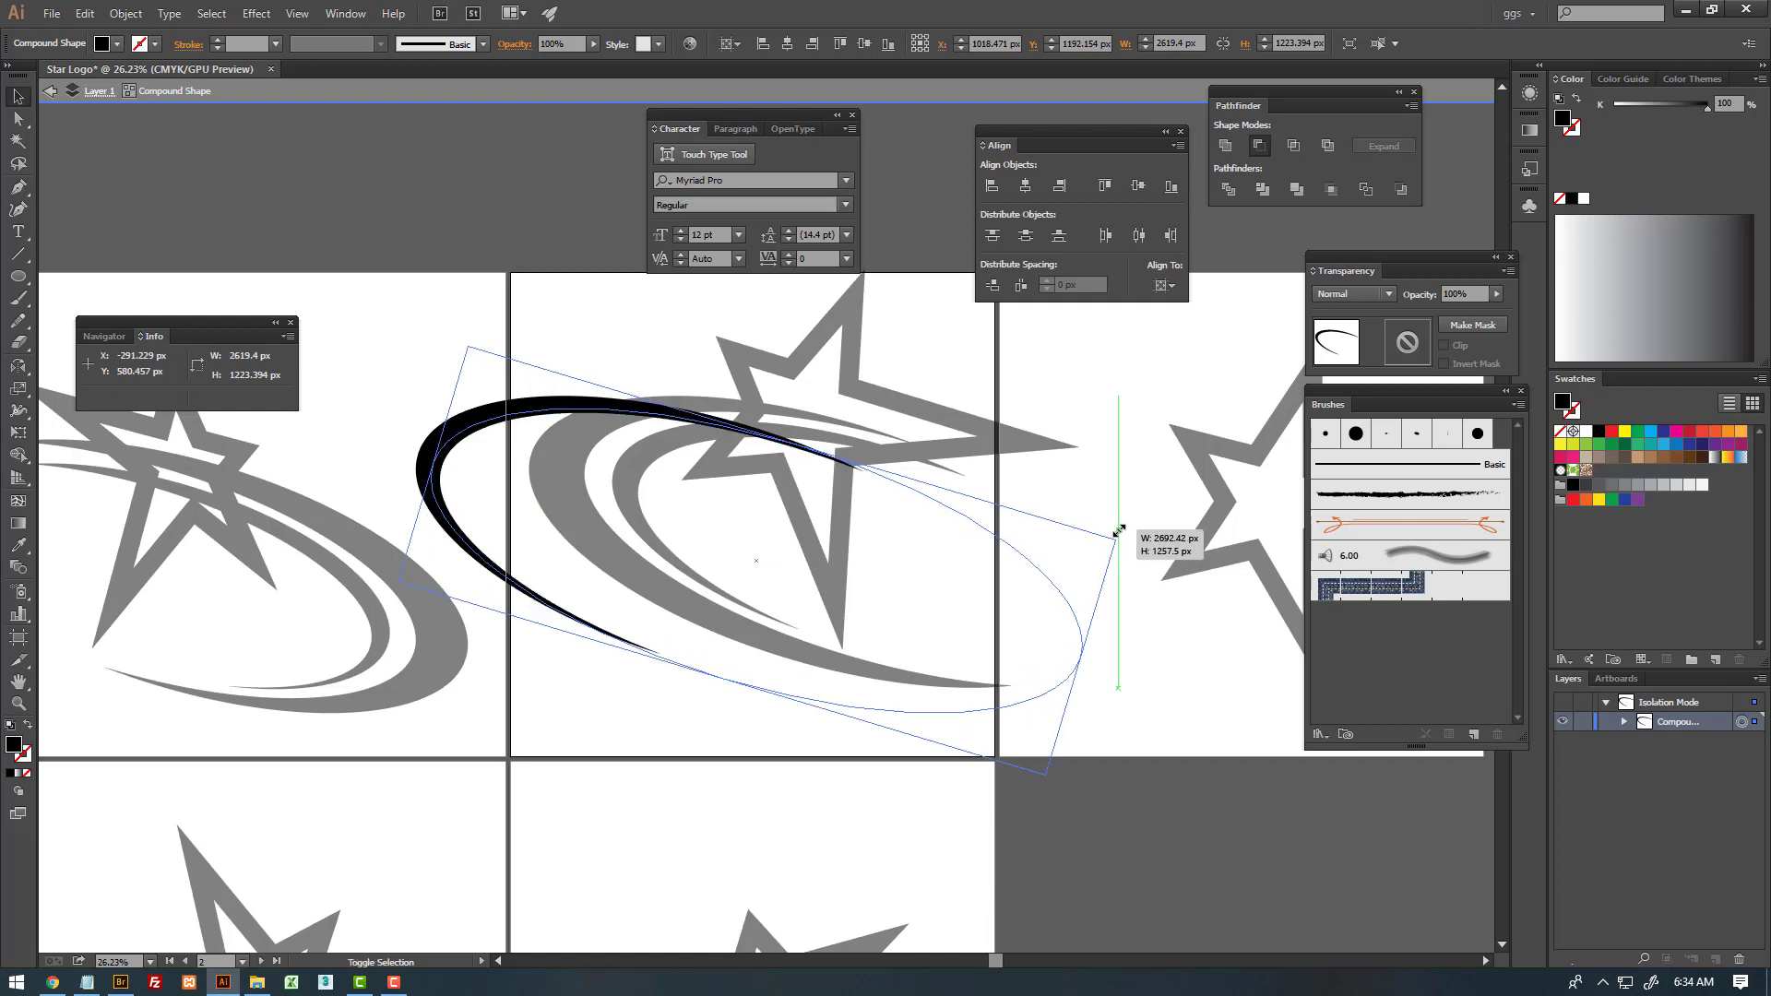
{"action": "double_click", "coordinate": [738, 442]}
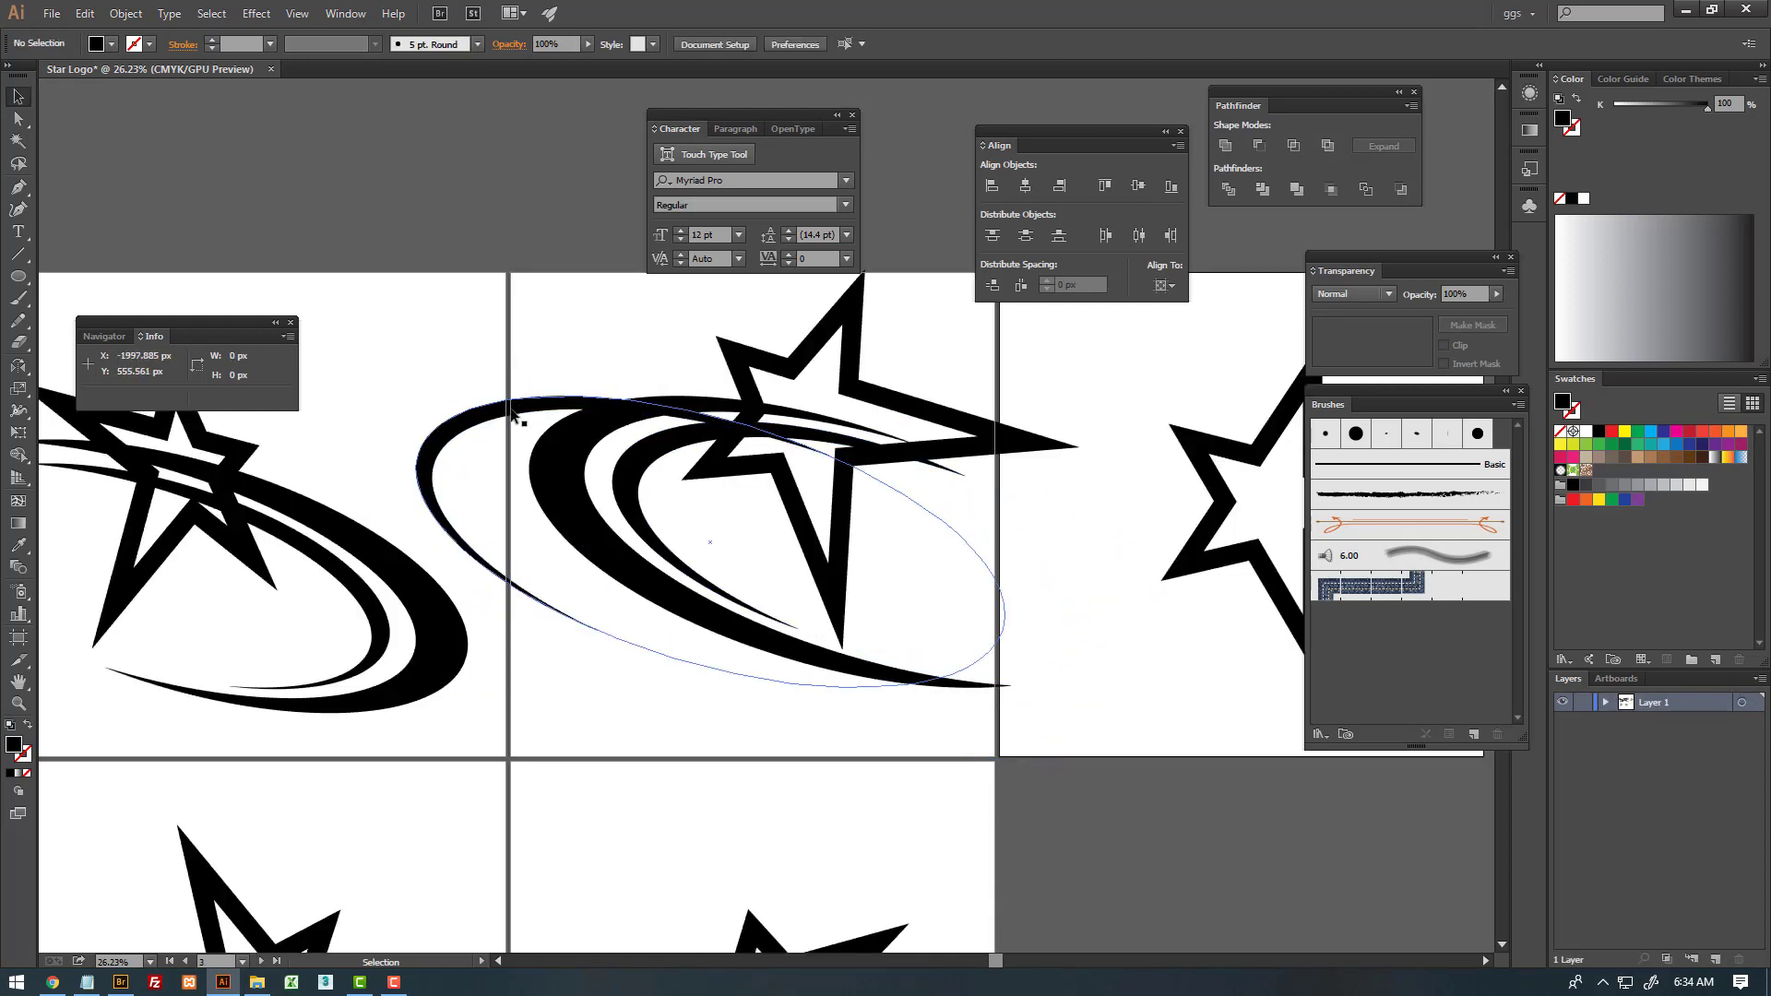
- Enlarge the whole swoosh, nudge it into place, and enlarge its outer crescent again
{"action": "left_click", "coordinate": [558, 387]}
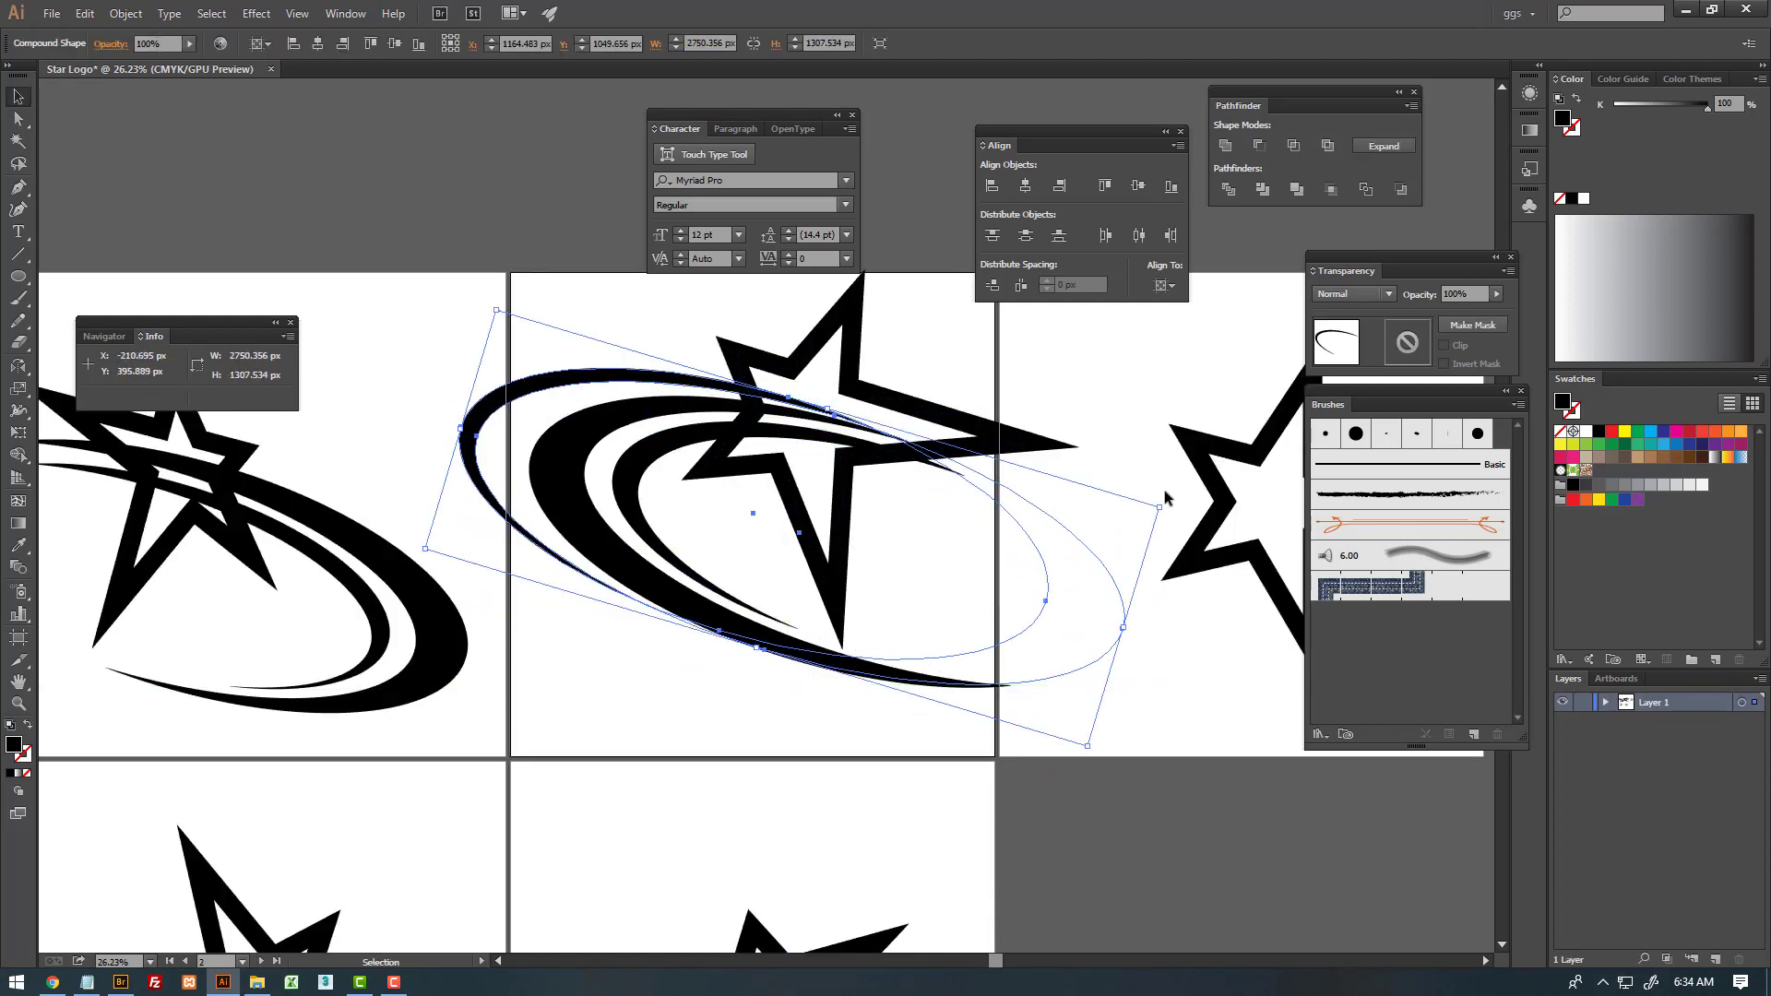
{"action": "left_click_drag", "start_coordinate": [1163, 507], "coordinate": [1189, 505]}
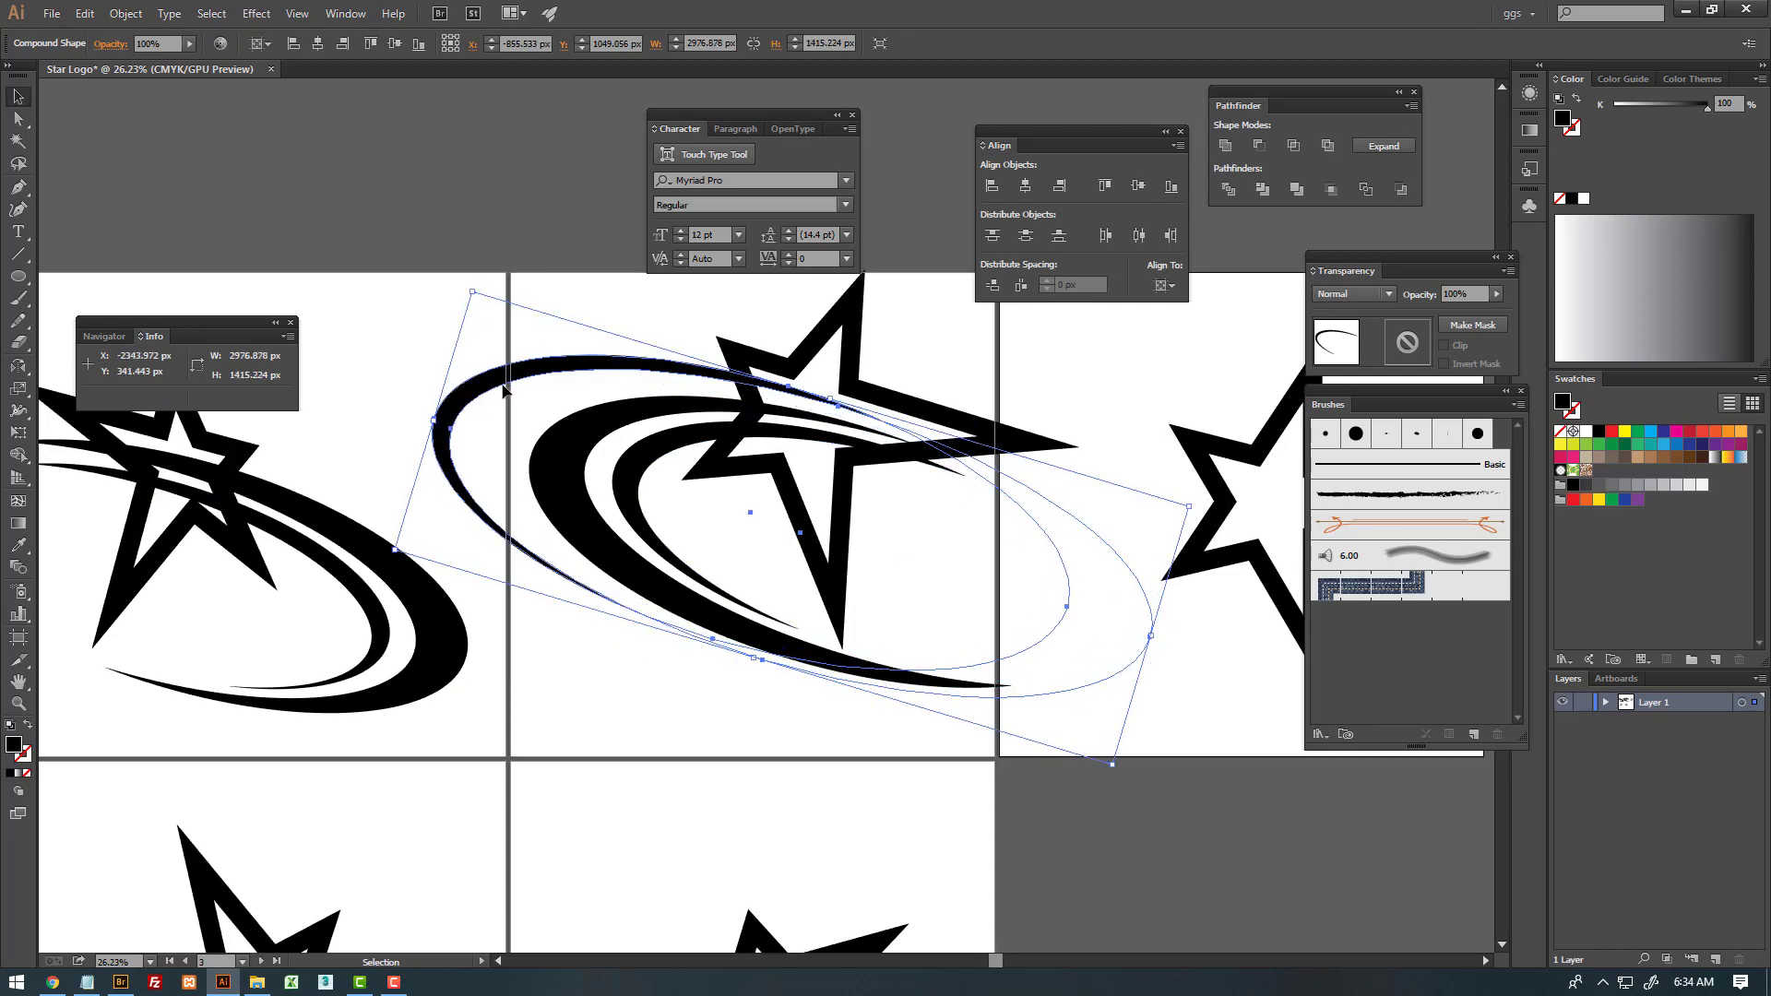
{"action": "left_click_drag", "start_coordinate": [514, 384], "coordinate": [560, 402]}
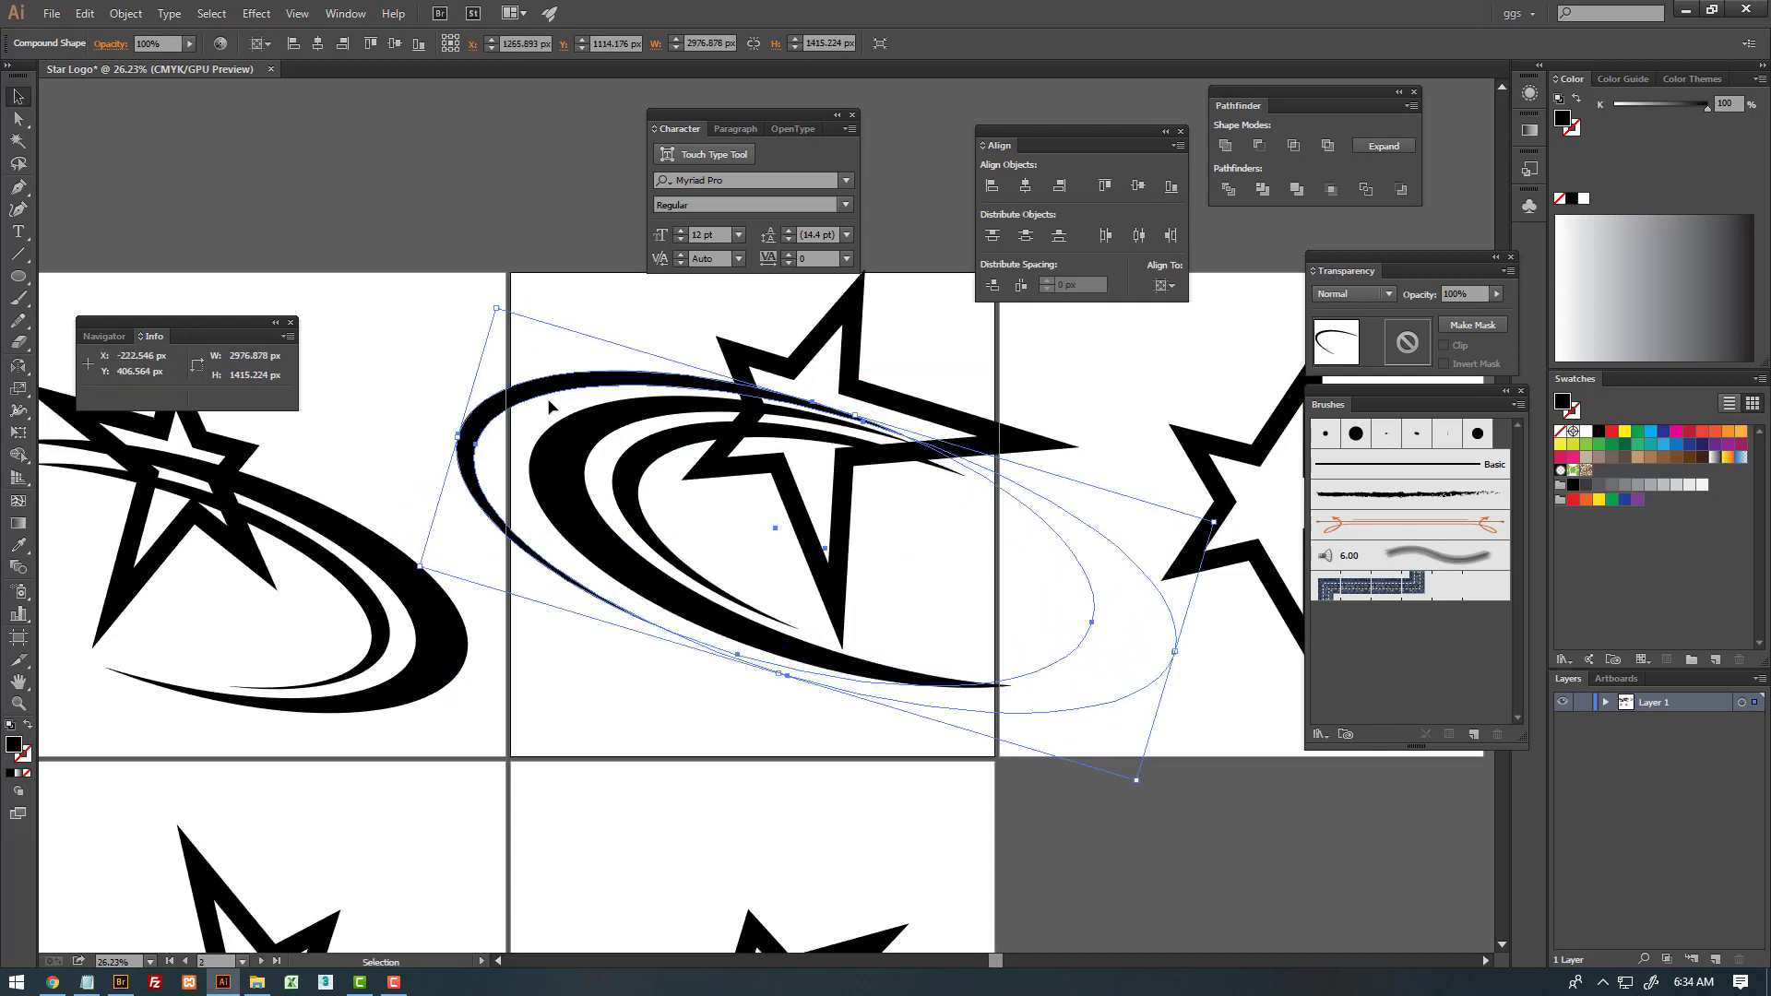
{"action": "left_click_drag", "start_coordinate": [550, 399], "coordinate": [548, 392]}
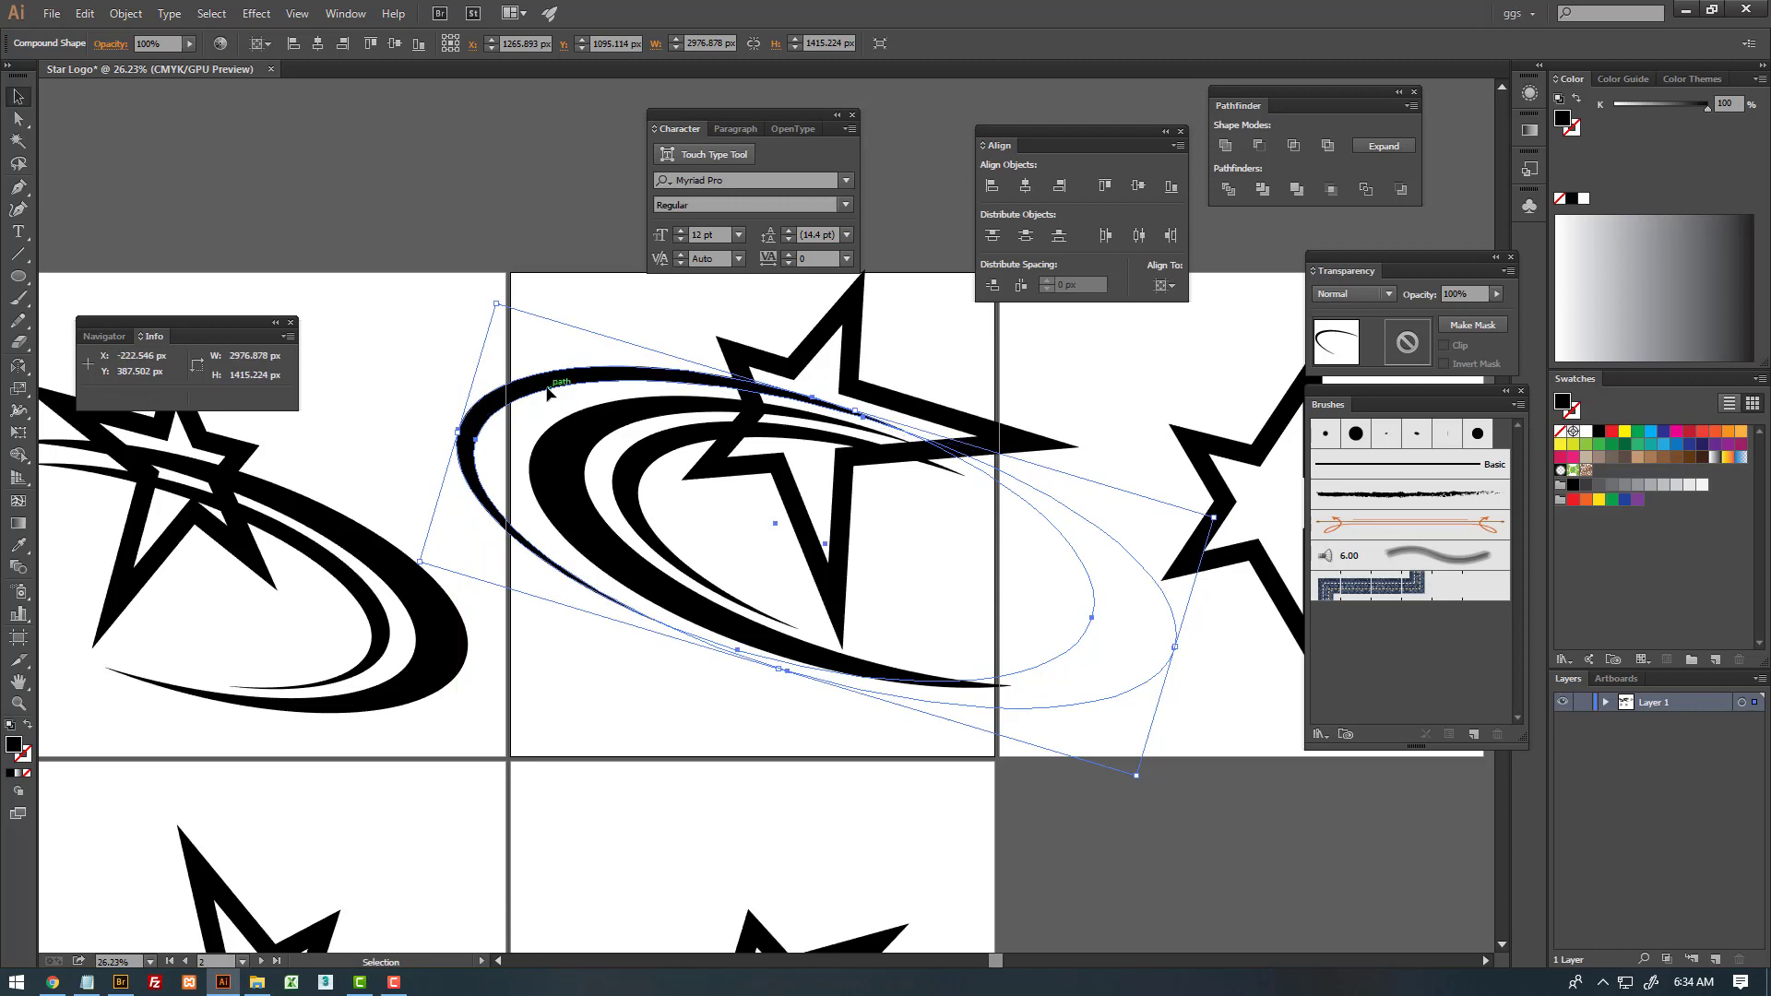
{"action": "double_click", "coordinate": [548, 392]}
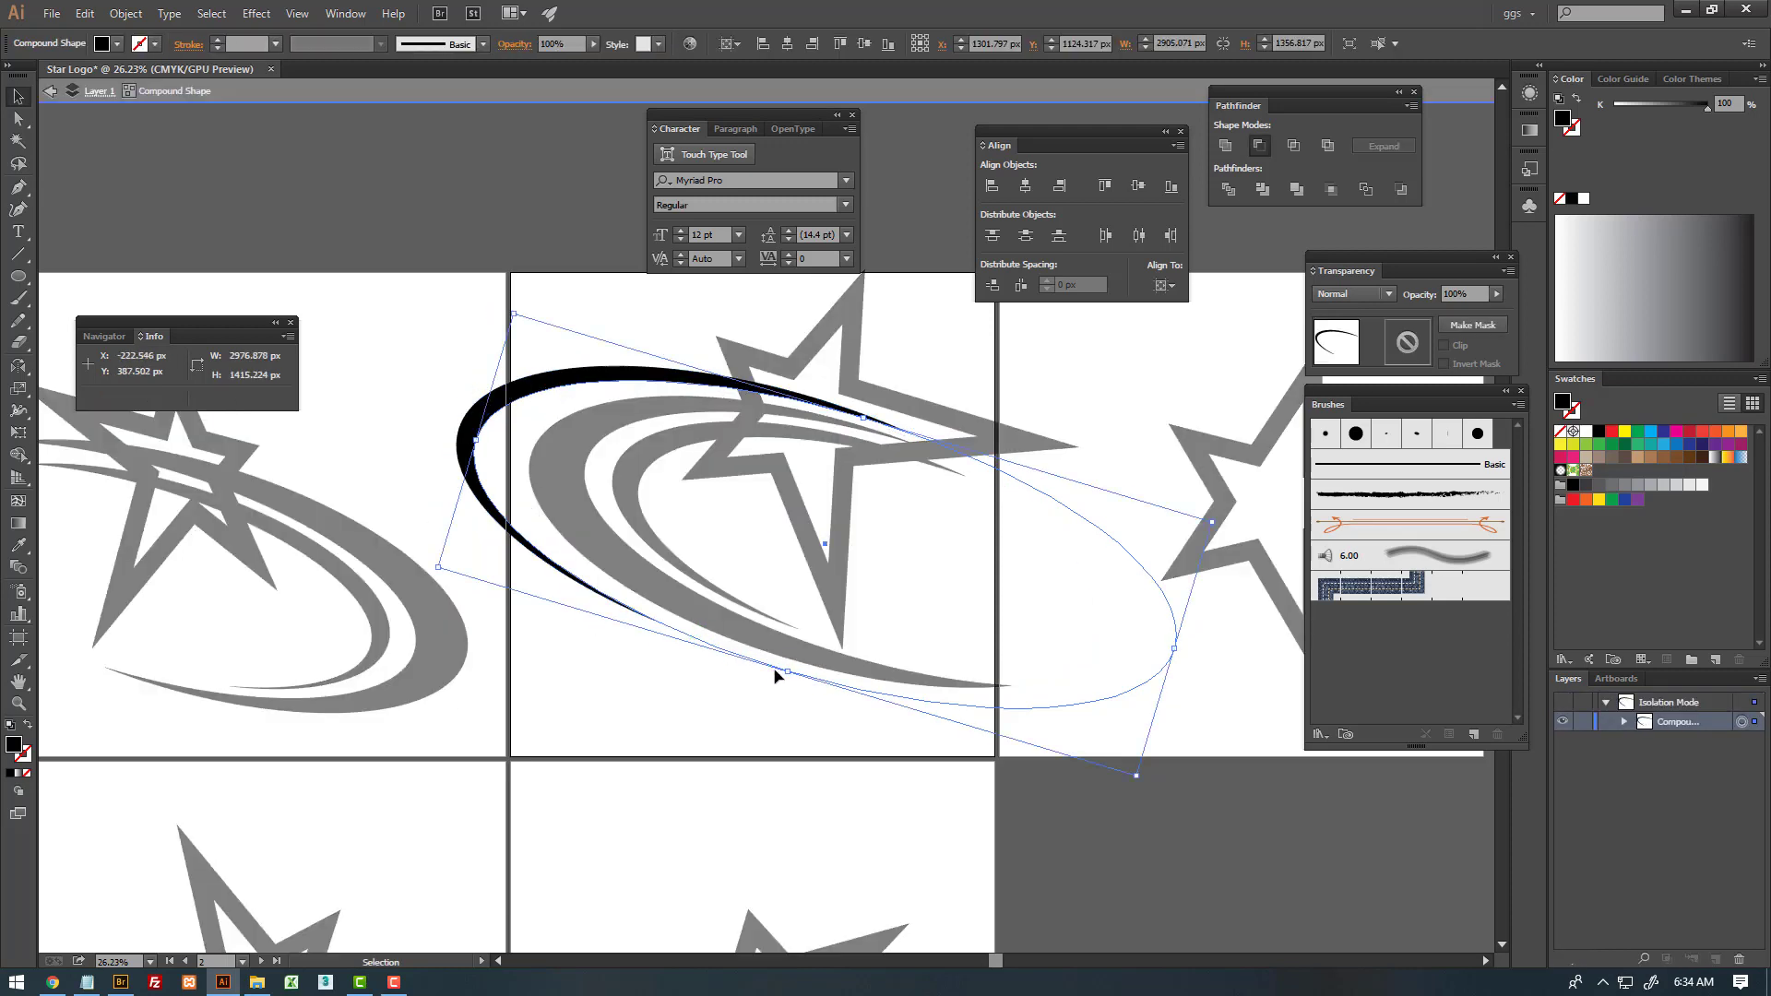
{"action": "left_click_drag", "start_coordinate": [775, 676], "coordinate": [786, 687]}
{"action": "left_click_drag", "start_coordinate": [735, 578], "coordinate": [719, 532]}
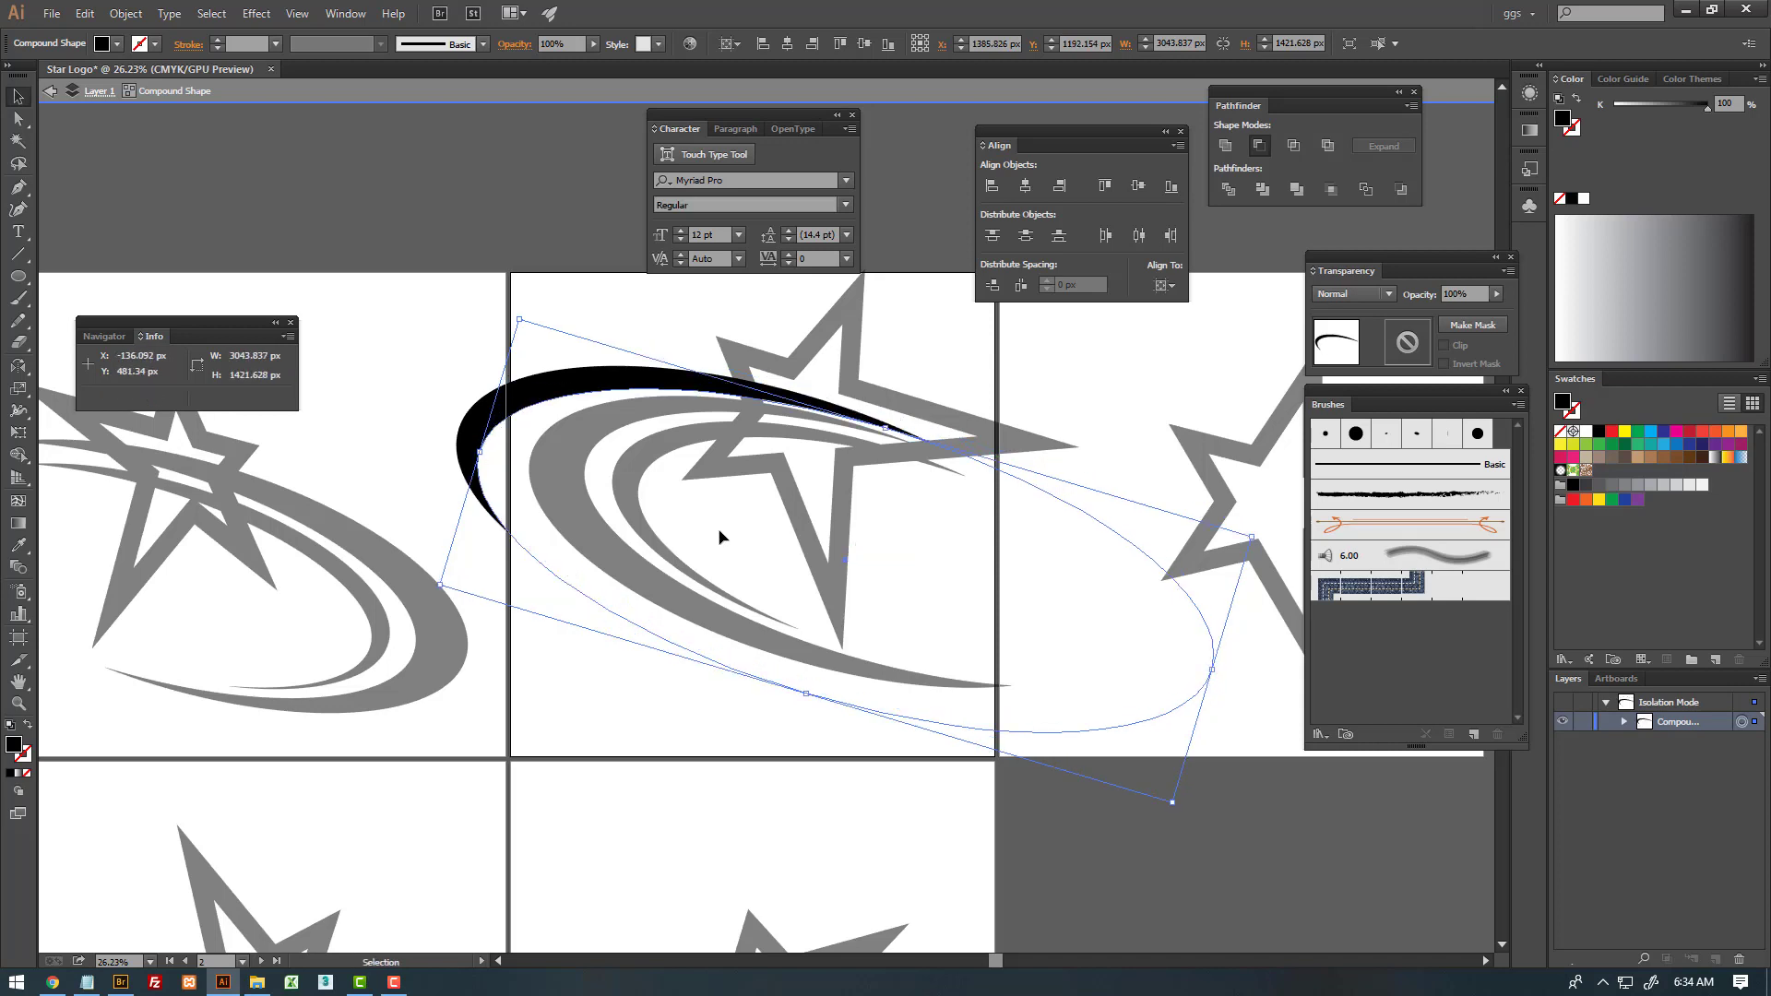
- Finish the second artboard by moving its star slightly right and down
{"action": "double_click", "coordinate": [1014, 367]}
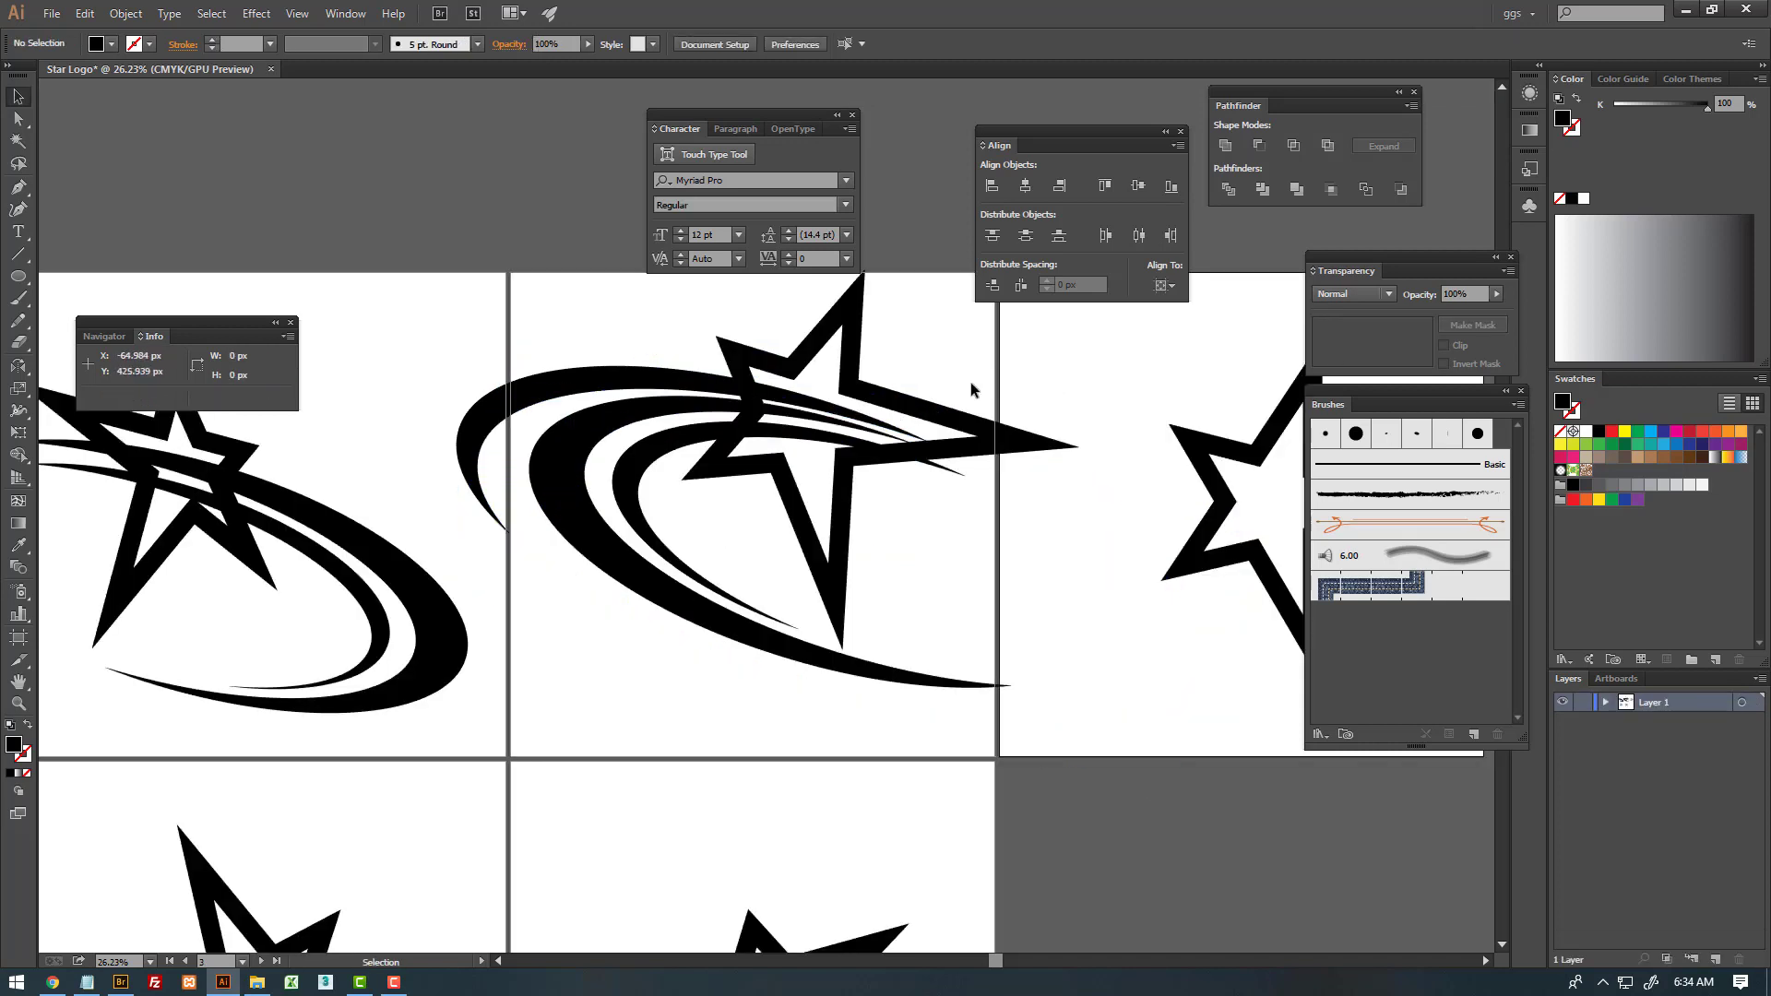
{"action": "left_click_drag", "start_coordinate": [922, 411], "coordinate": [991, 376]}
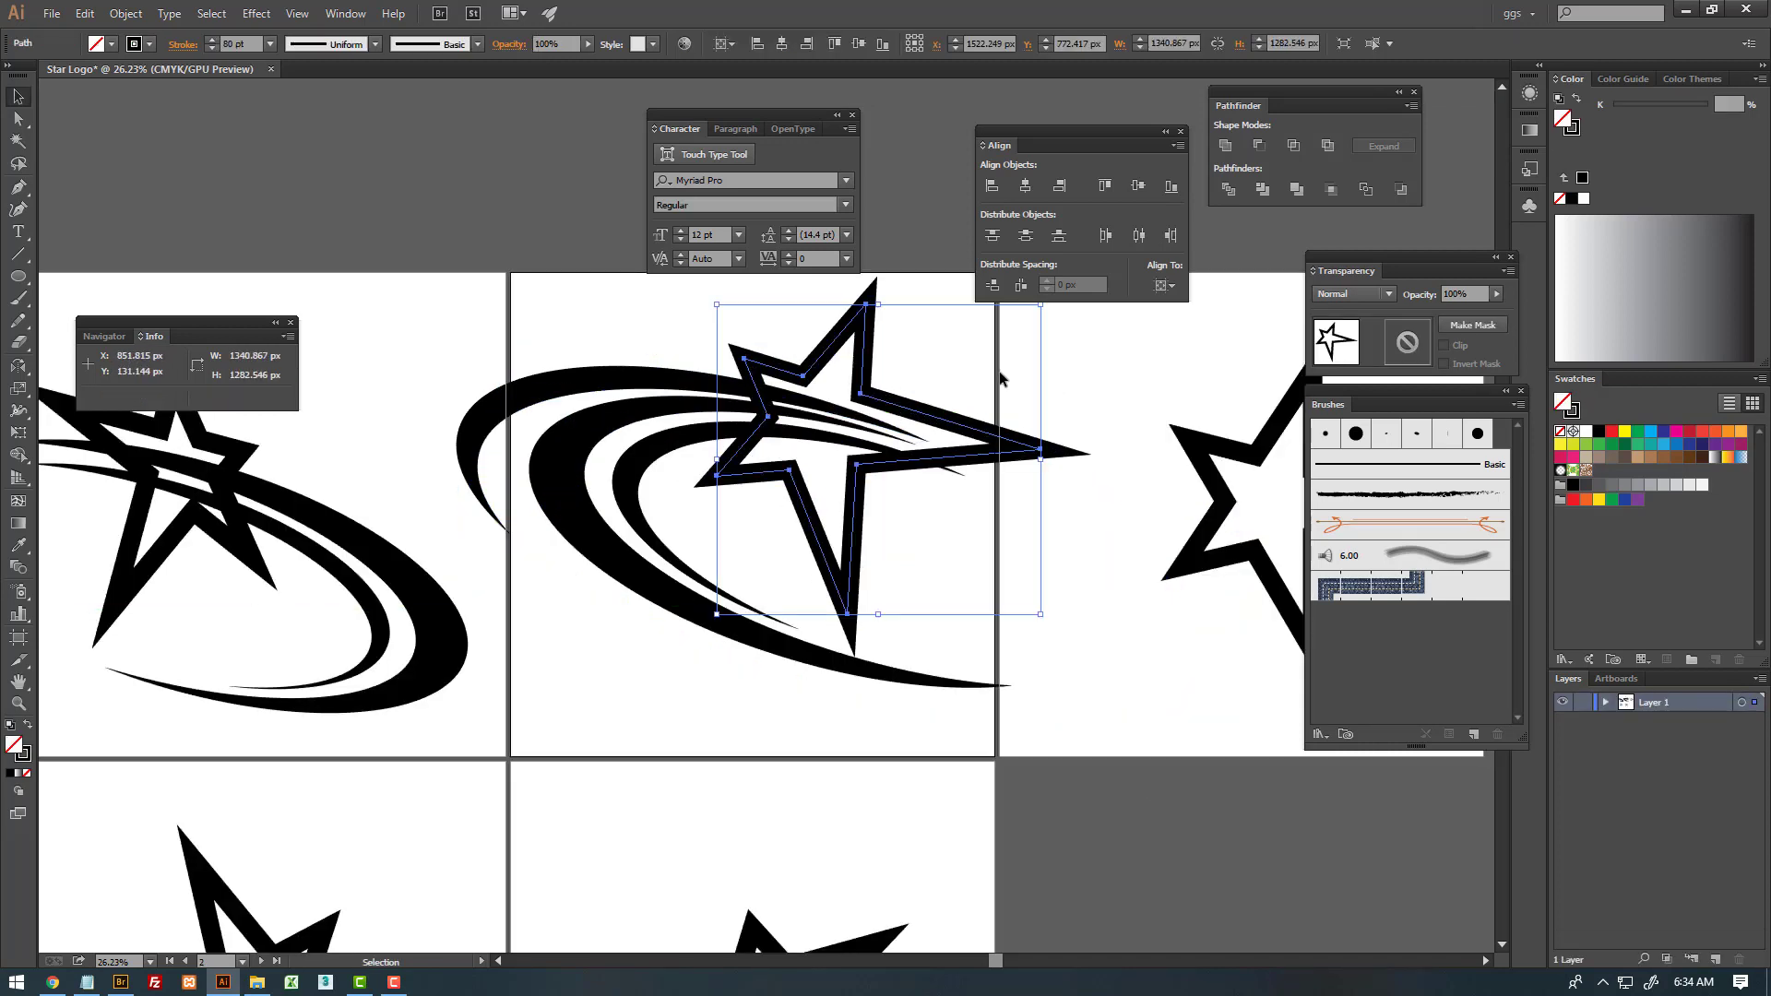
{"action": "left_click", "coordinate": [992, 376]}
- Duplicate the first swoosh onto the third artboard, rotate it, and place it beneath the star
{"action": "key", "text": "Tab"}
{"action": "scroll", "coordinate": [895, 369], "scroll_direction": "down", "scroll_amount": 2}
{"action": "scroll", "coordinate": [890, 364], "scroll_direction": "right", "scroll_amount": 3}
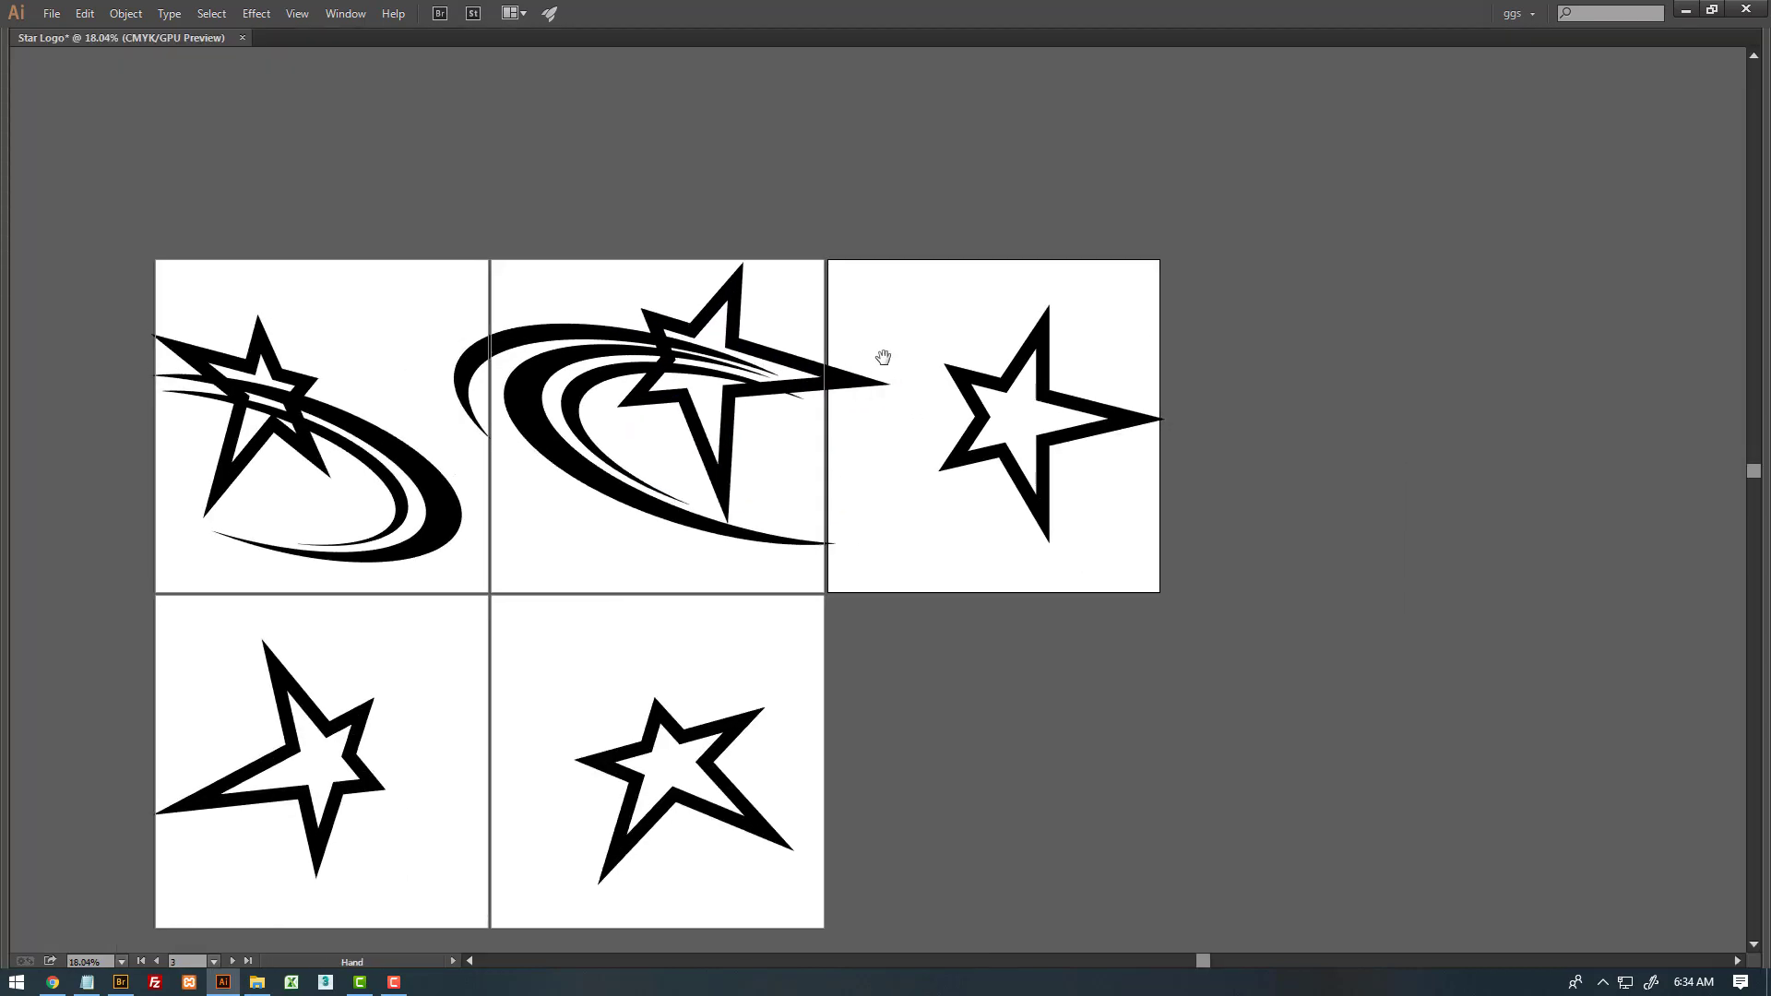
{"action": "scroll", "coordinate": [877, 356], "scroll_direction": "right", "scroll_amount": 1}
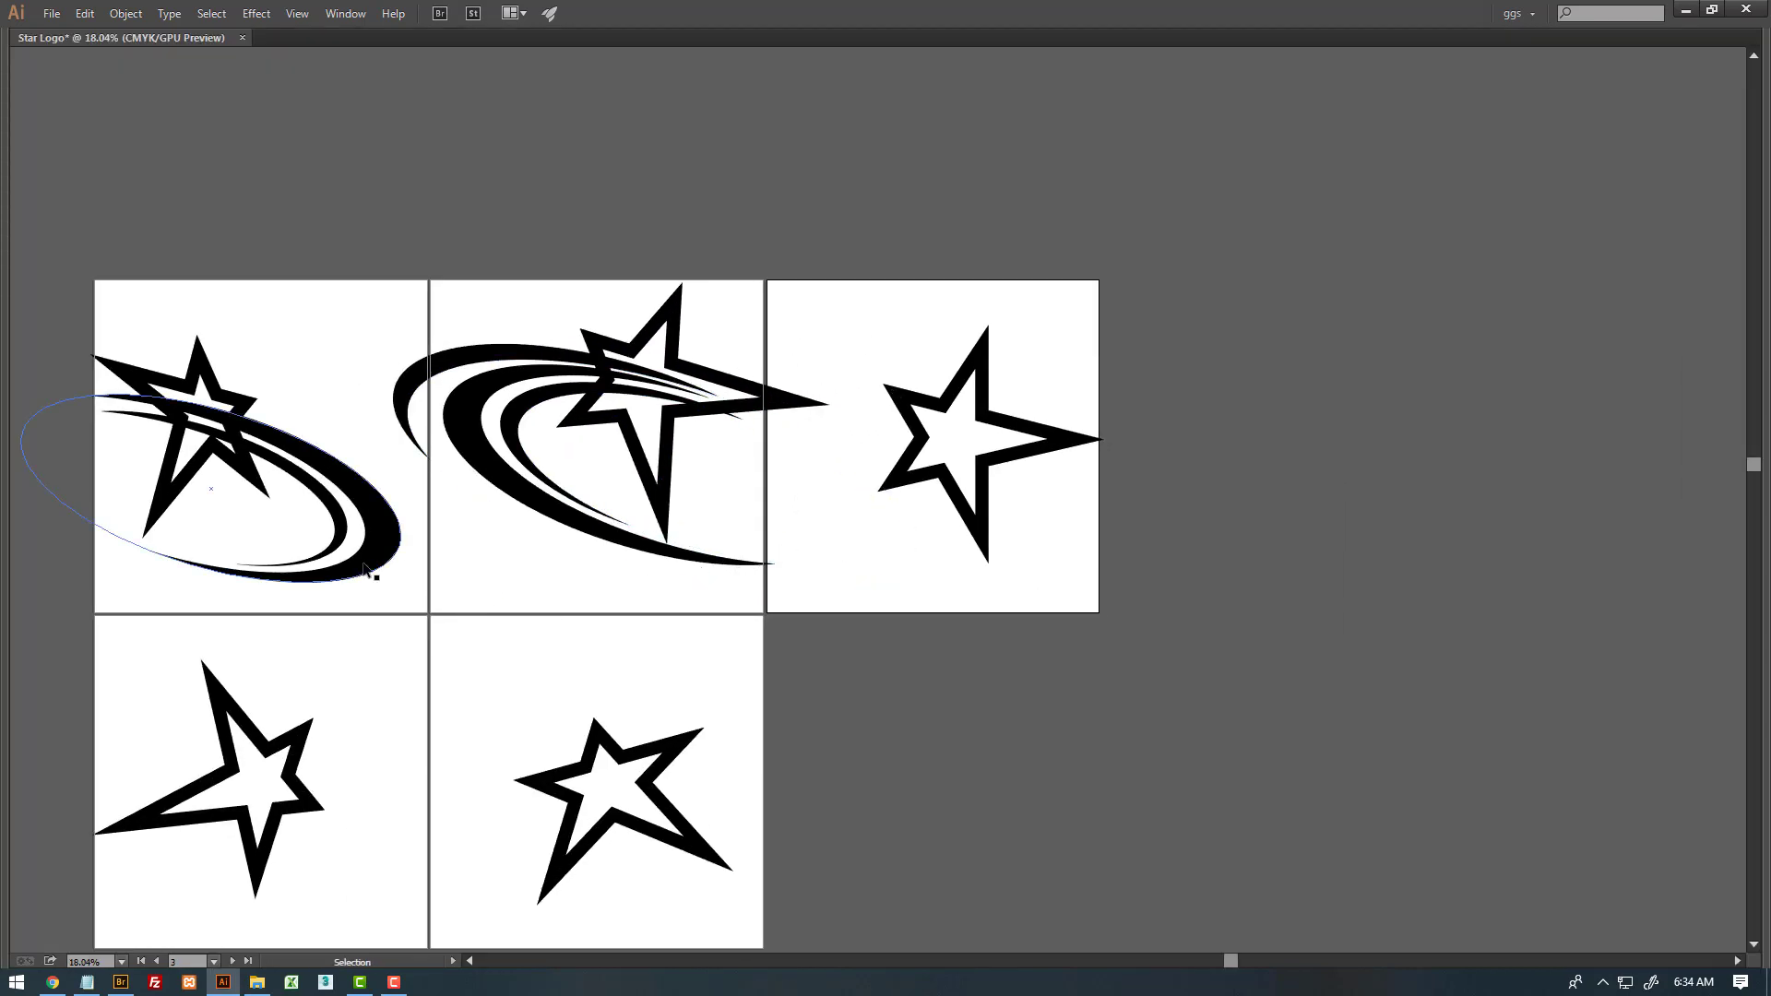
{"action": "left_click_drag", "start_coordinate": [371, 572], "coordinate": [1125, 572]}
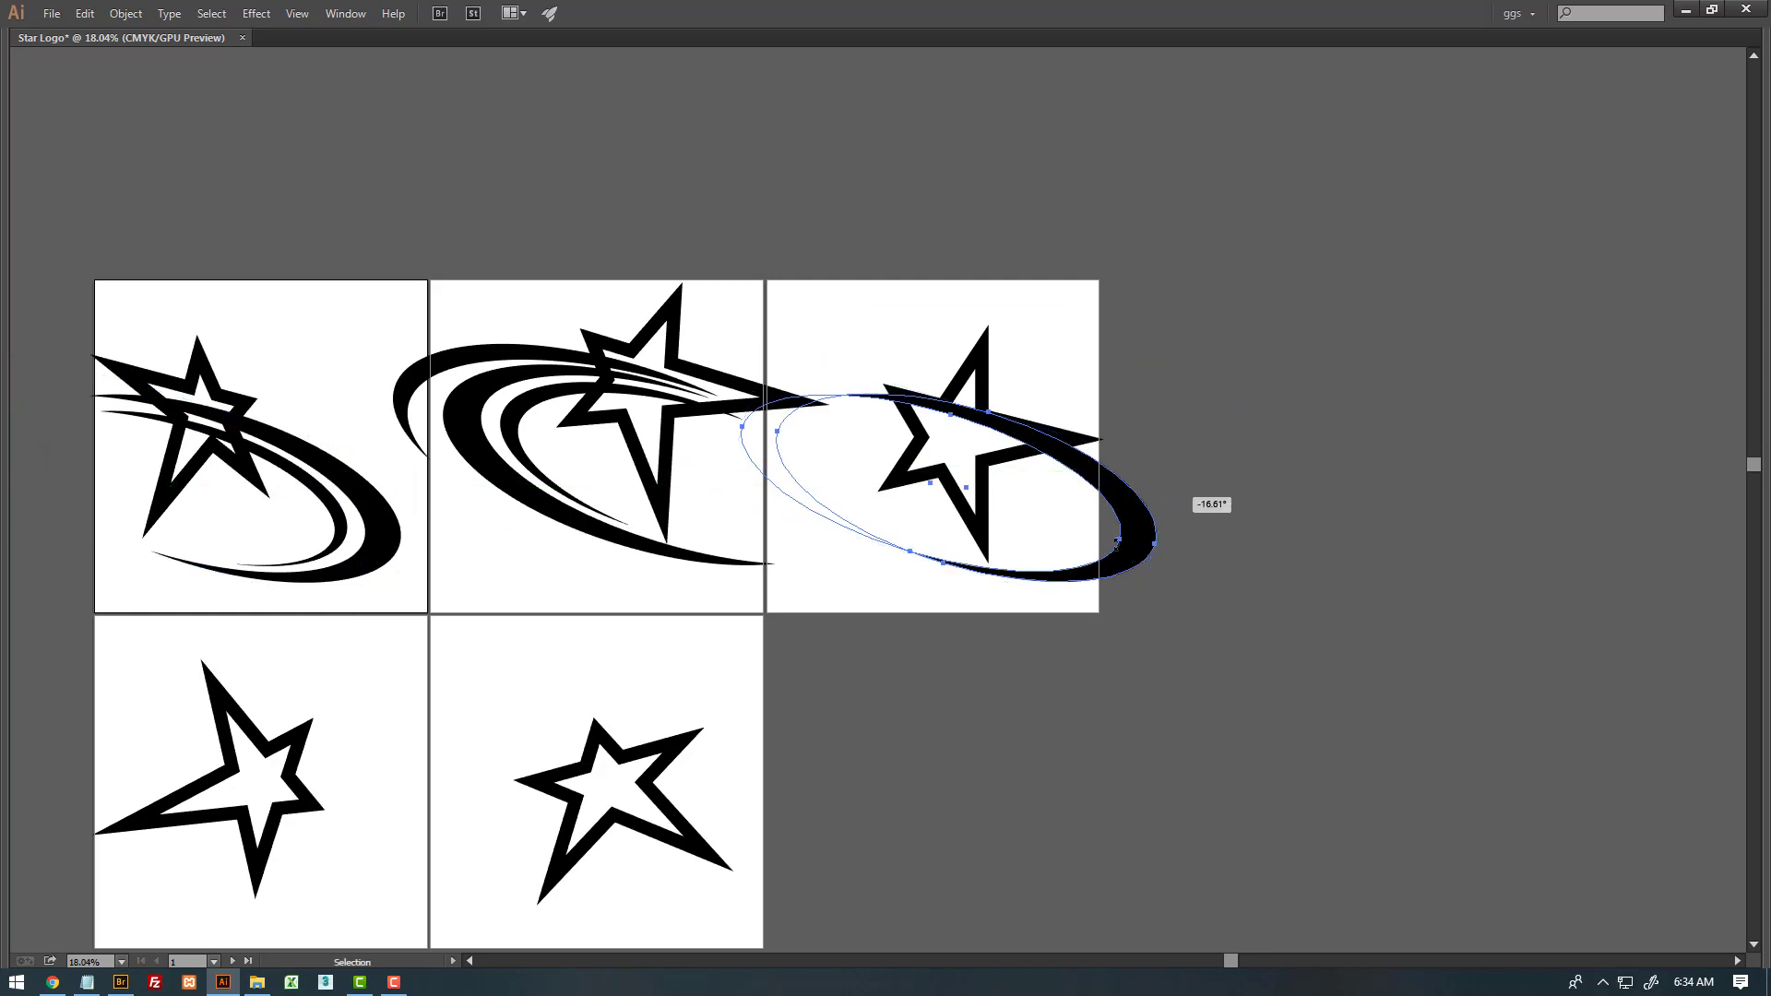
{"action": "left_click_drag", "start_coordinate": [1186, 463], "coordinate": [956, 613]}
{"action": "left_click", "coordinate": [1092, 580]}
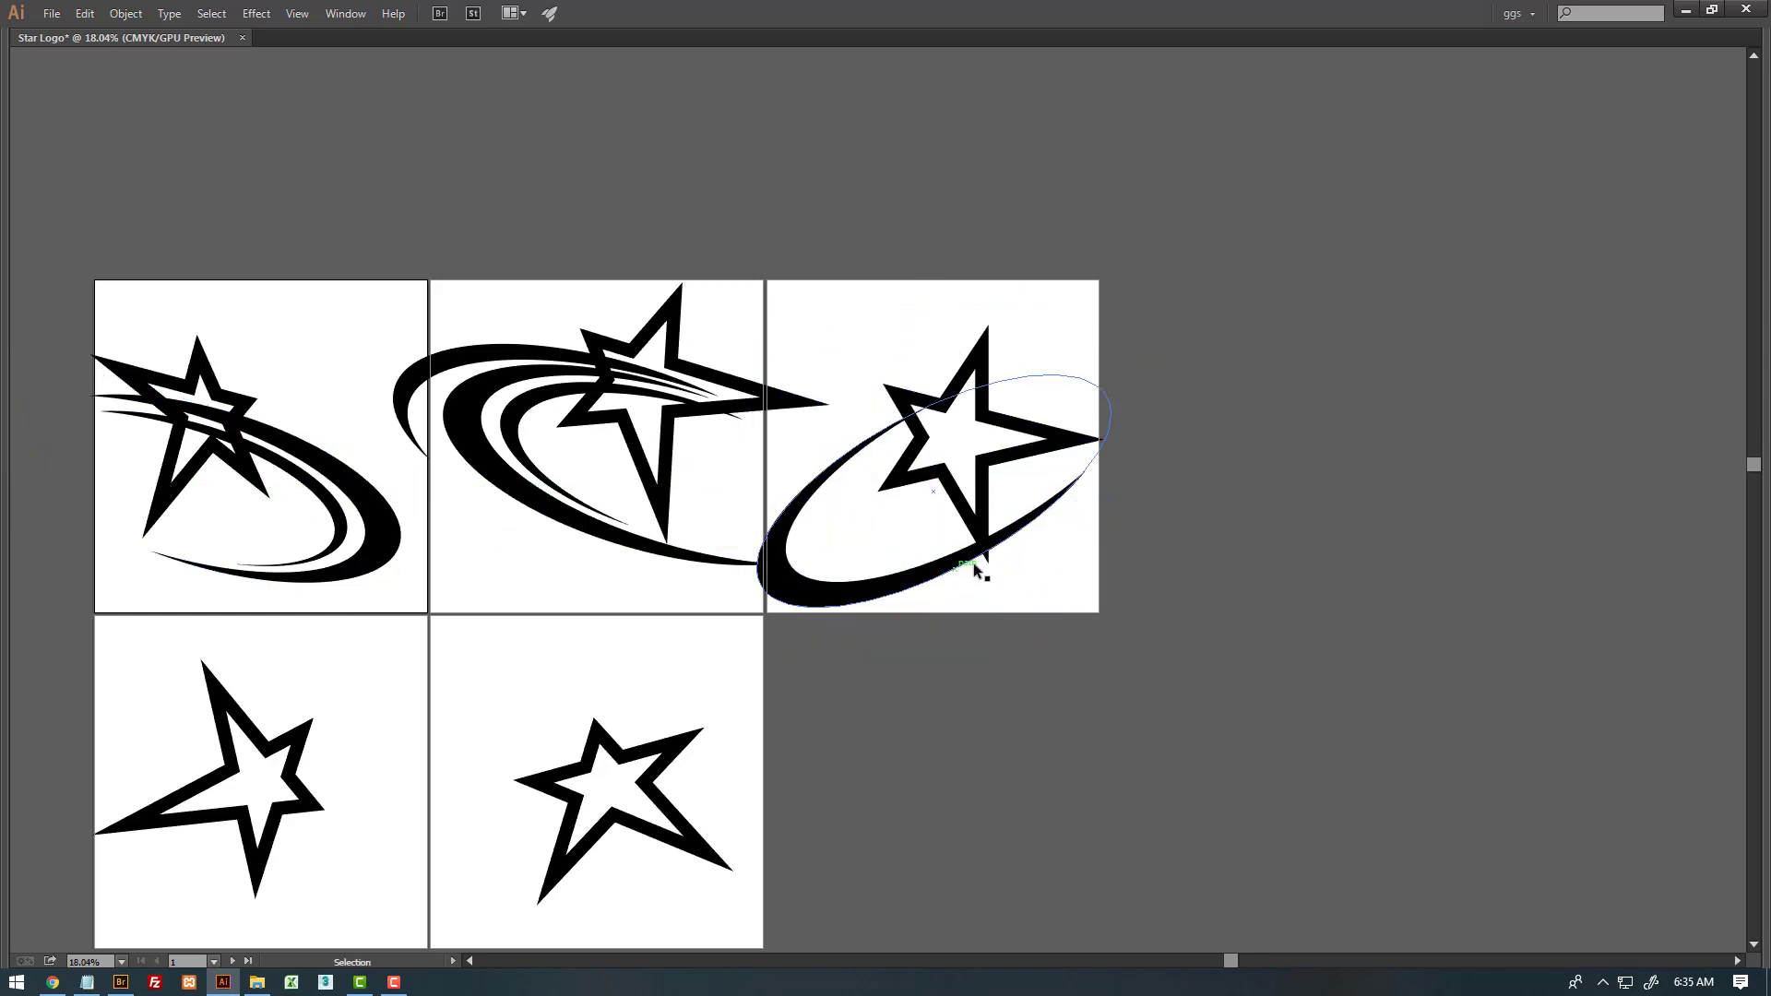
{"action": "left_click_drag", "start_coordinate": [918, 585], "coordinate": [959, 581]}
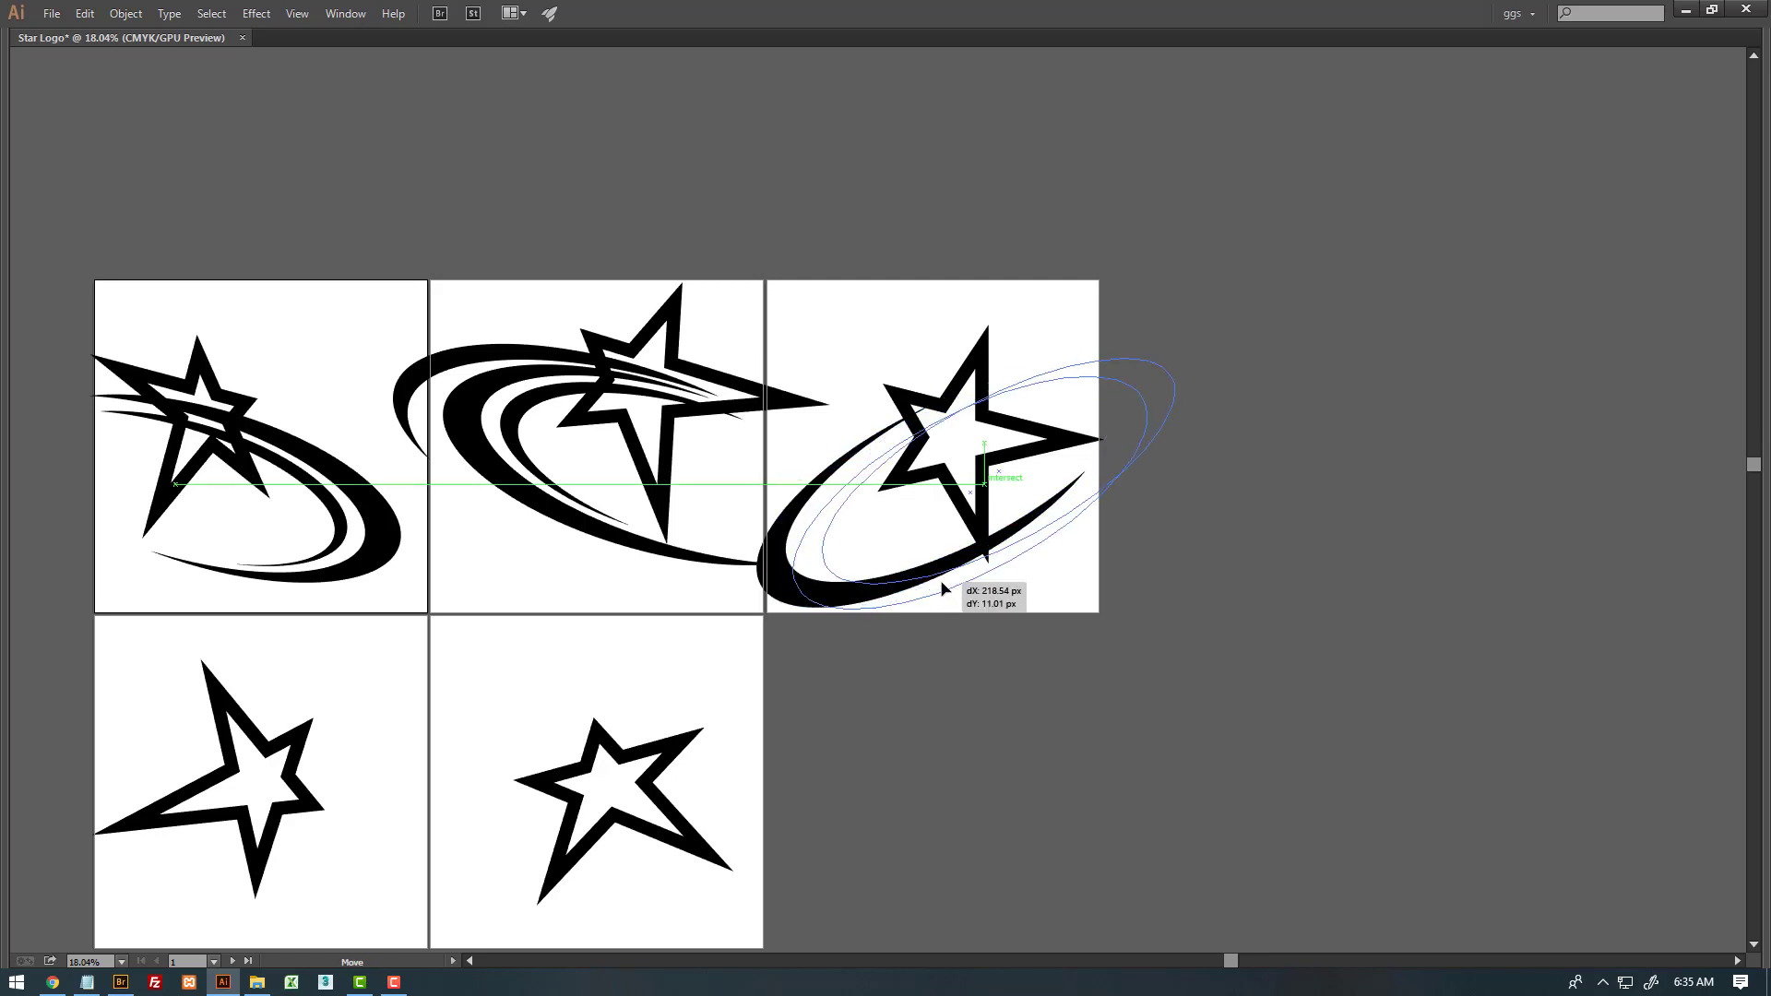
- Rotate the third artboard's star counter-clockwise
{"action": "left_click", "coordinate": [987, 346]}
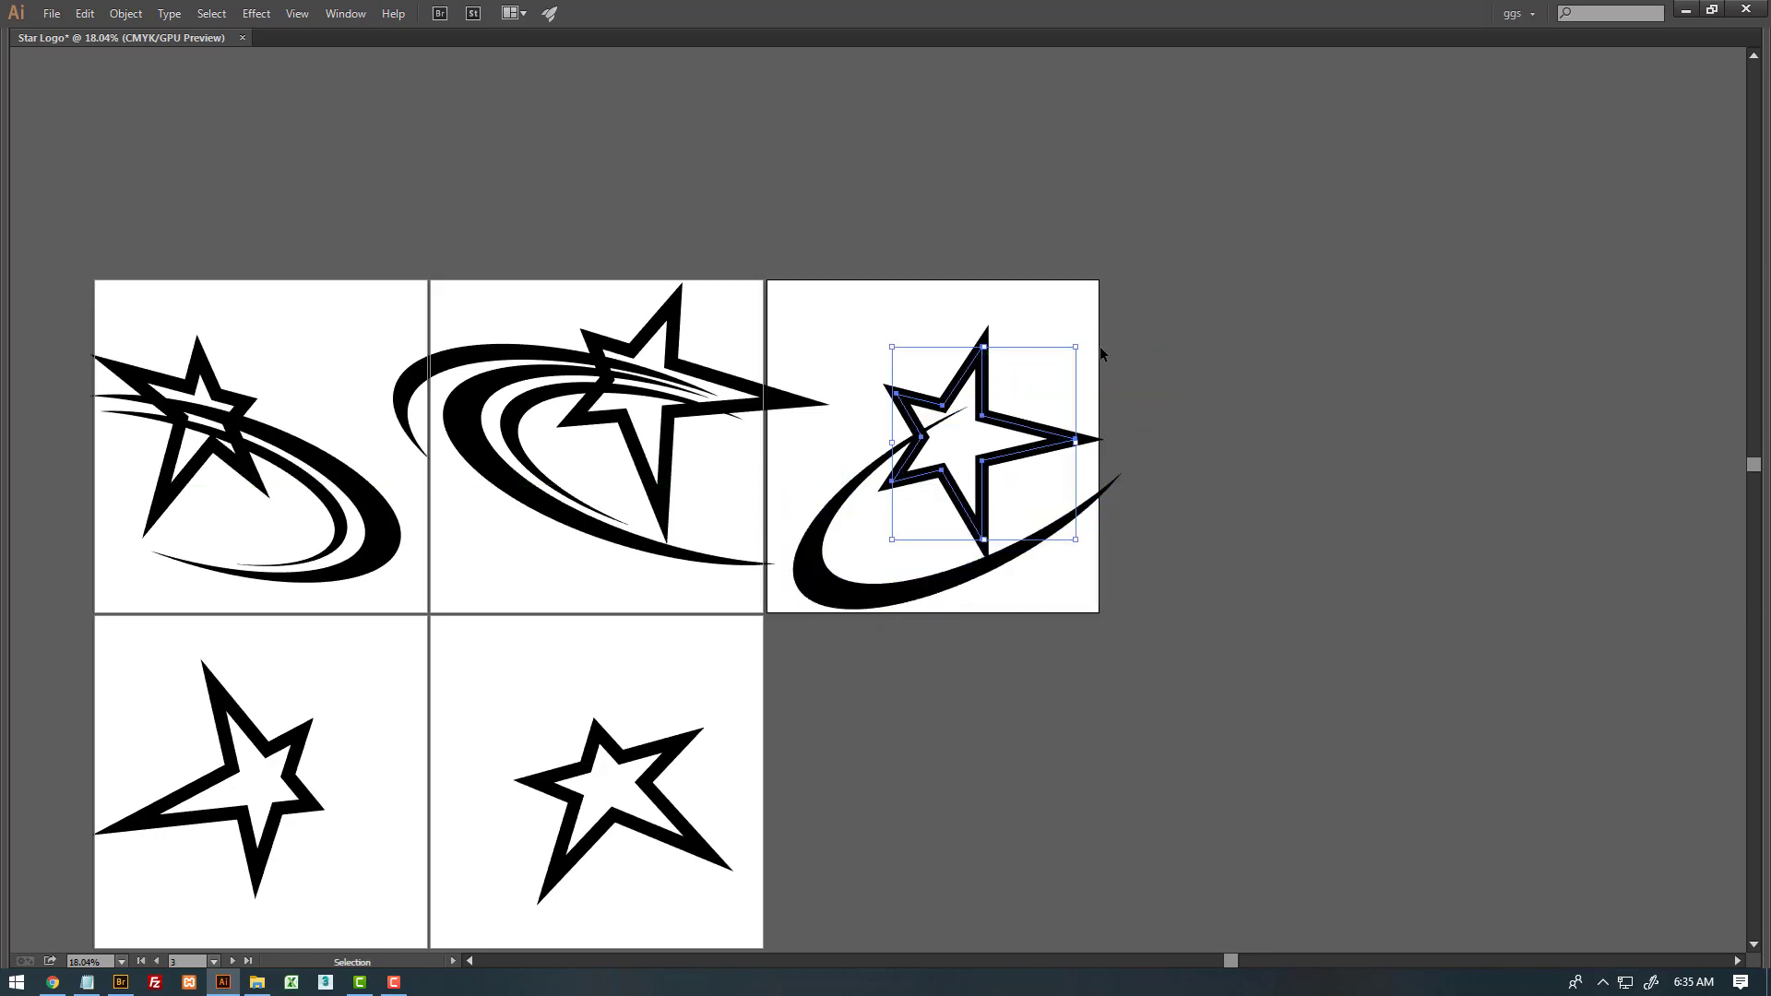
{"action": "left_click_drag", "start_coordinate": [1081, 346], "coordinate": [961, 303]}
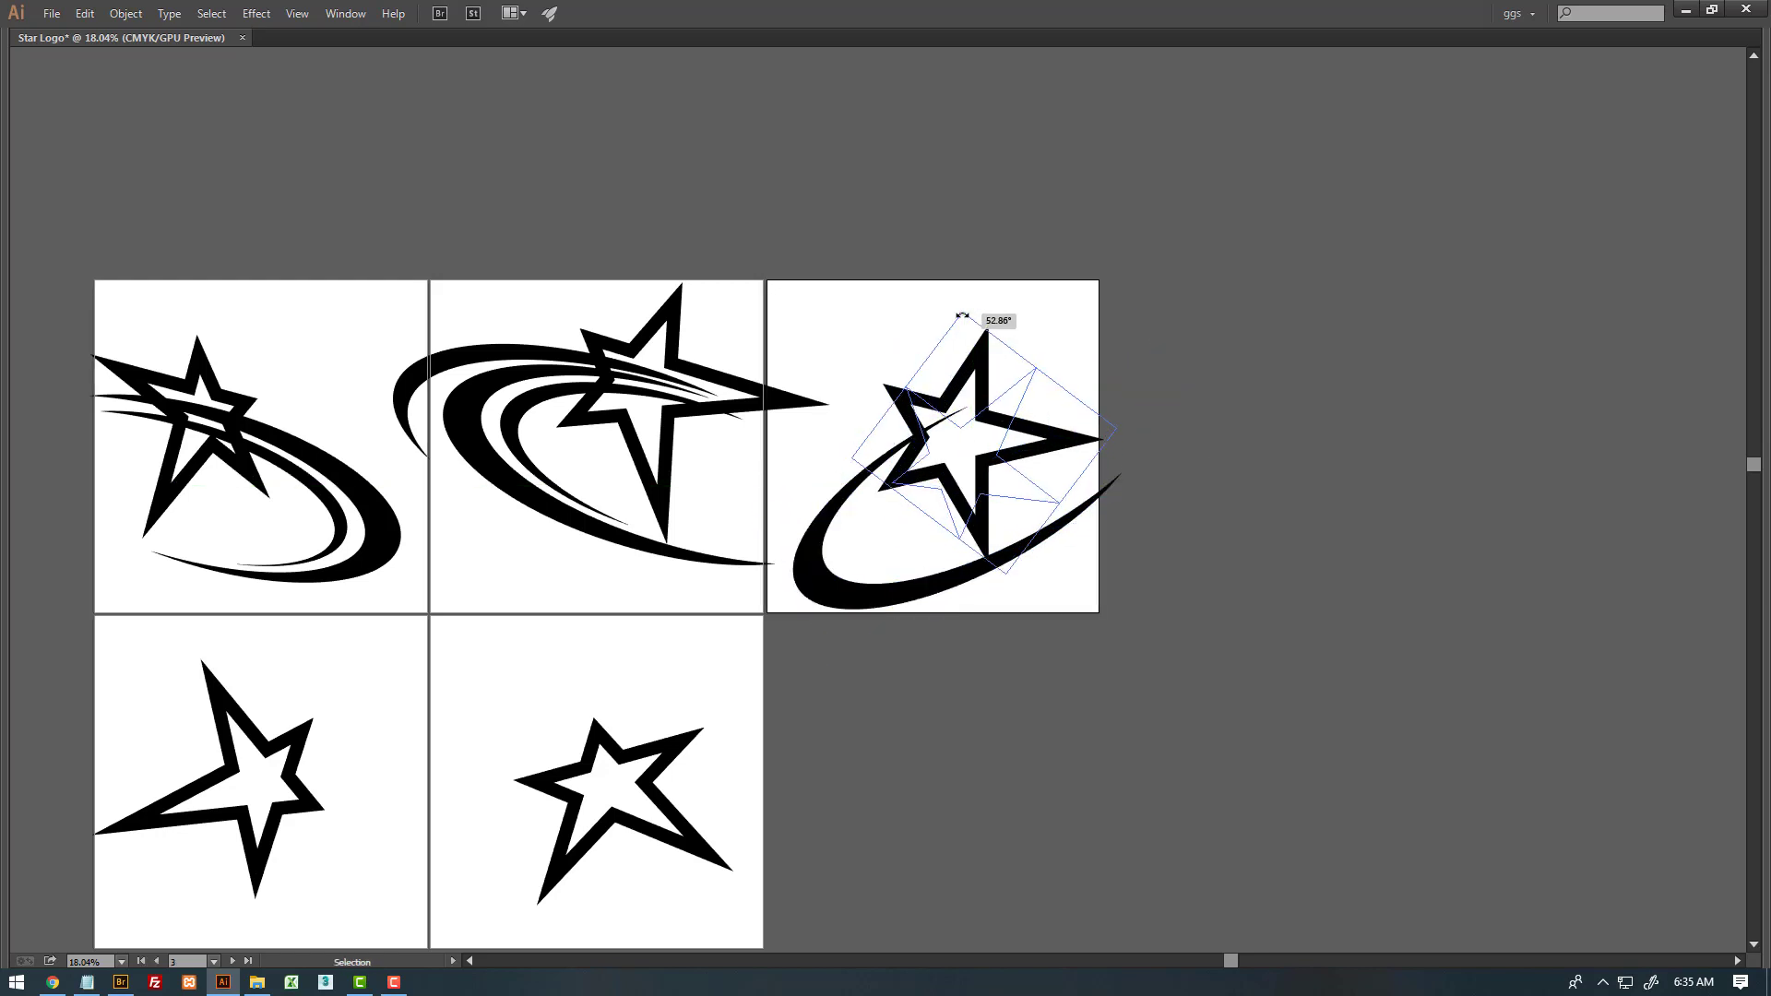
{"action": "left_click", "coordinate": [1010, 318]}
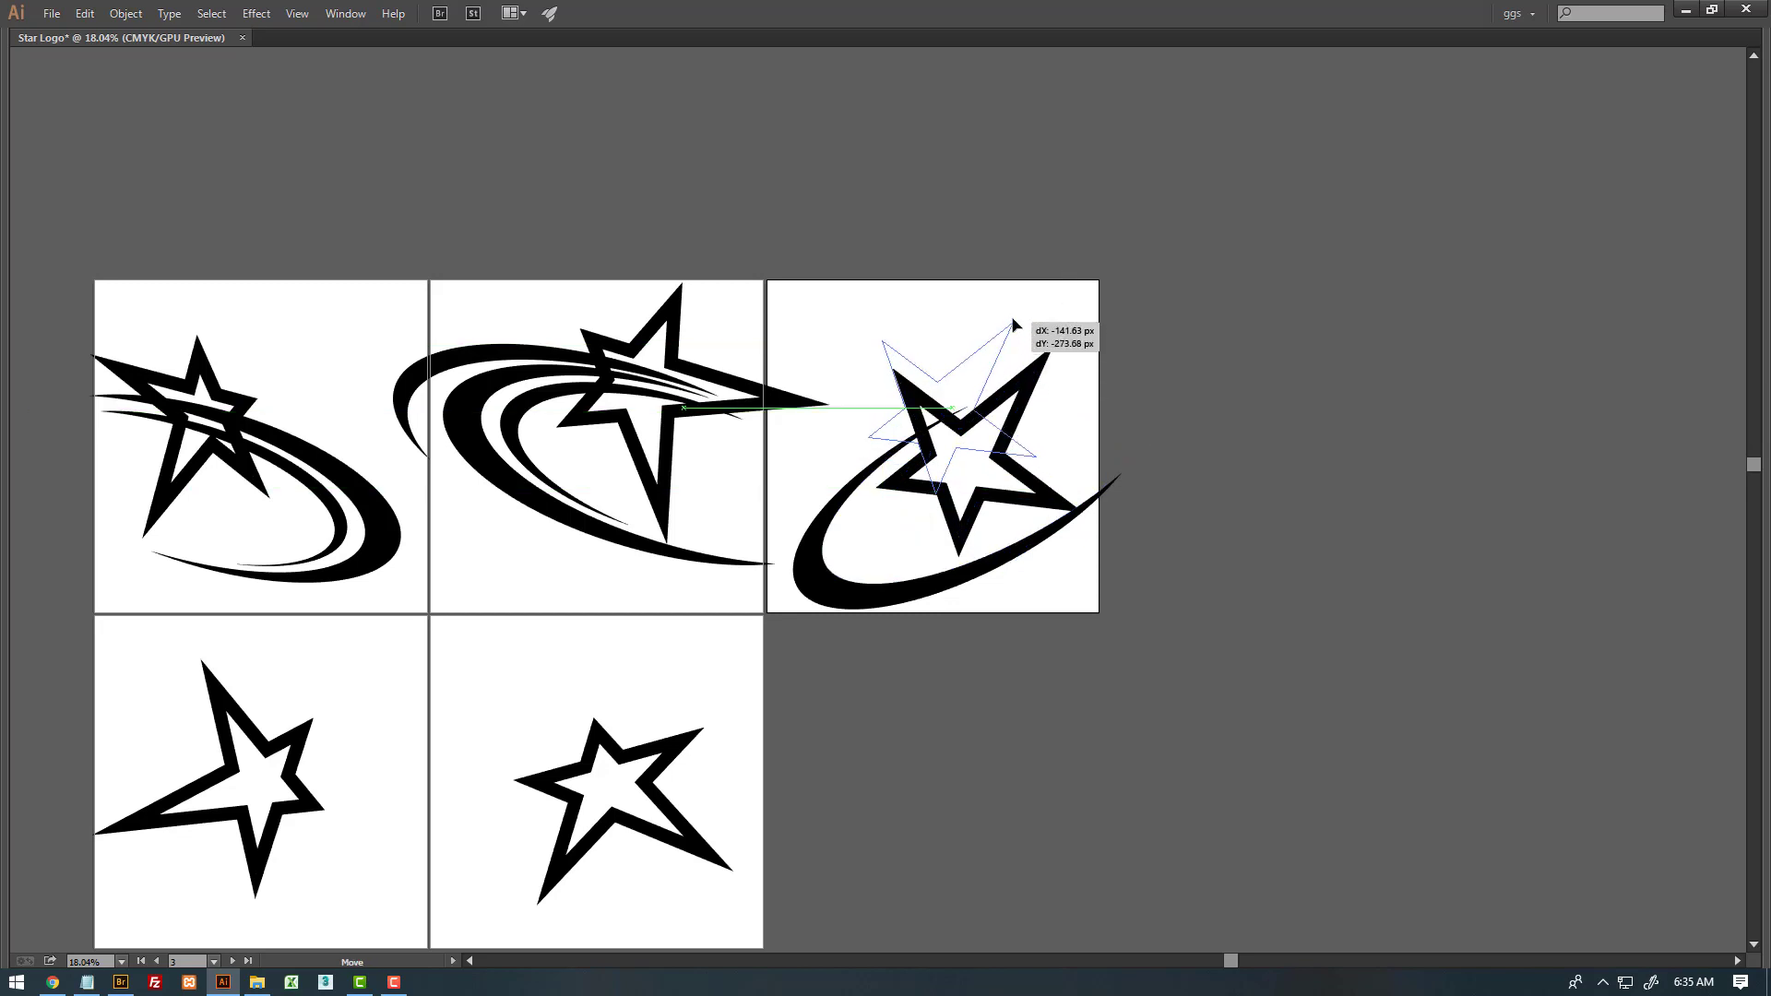
{"action": "scroll", "coordinate": [946, 429], "scroll_direction": "up", "scroll_amount": 2}
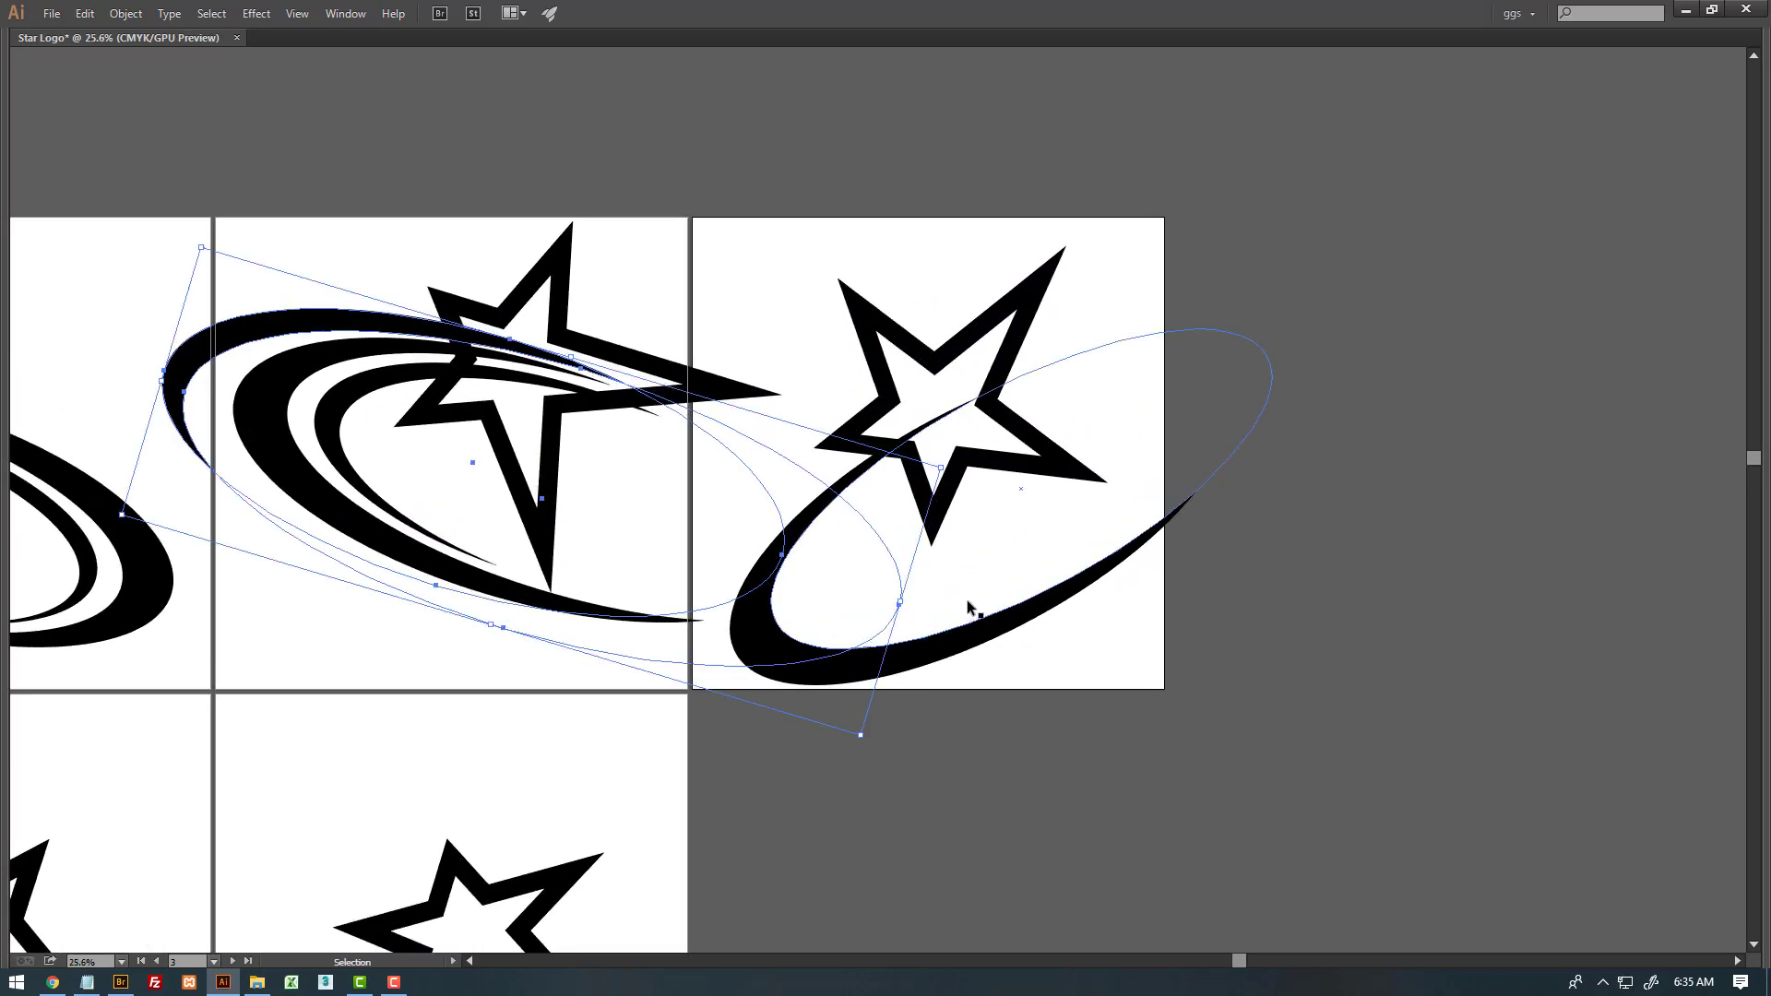
- Move the third swoosh up-right and squash and stretch it into a thinner, tighter curve
{"action": "mouse_move", "coordinate": [967, 631]}
{"action": "left_mouse_down"}
{"action": "mouse_move", "coordinate": [1000, 600]}
{"action": "mouse_move", "coordinate": [985, 597]}
{"action": "mouse_move", "coordinate": [1086, 587]}
{"action": "mouse_move", "coordinate": [1045, 574]}
{"action": "left_mouse_up"}
{"action": "double_click", "coordinate": [1027, 581]}
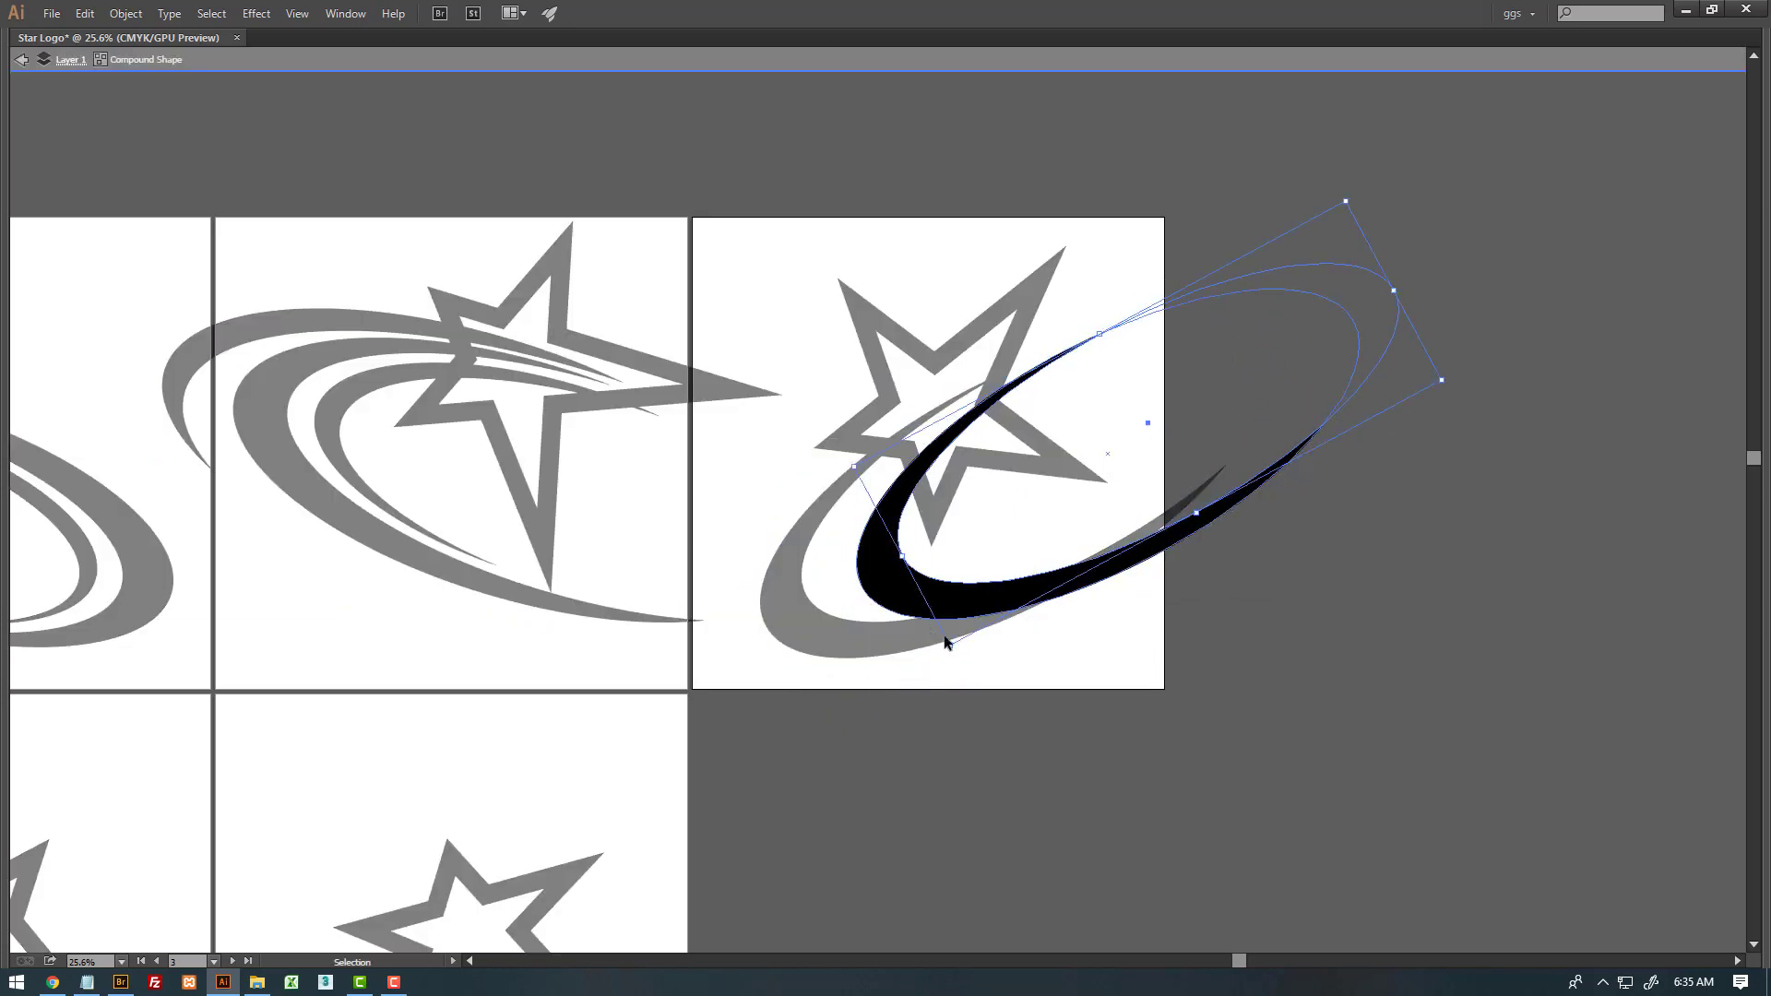
{"action": "left_click_drag", "start_coordinate": [951, 645], "coordinate": [959, 699]}
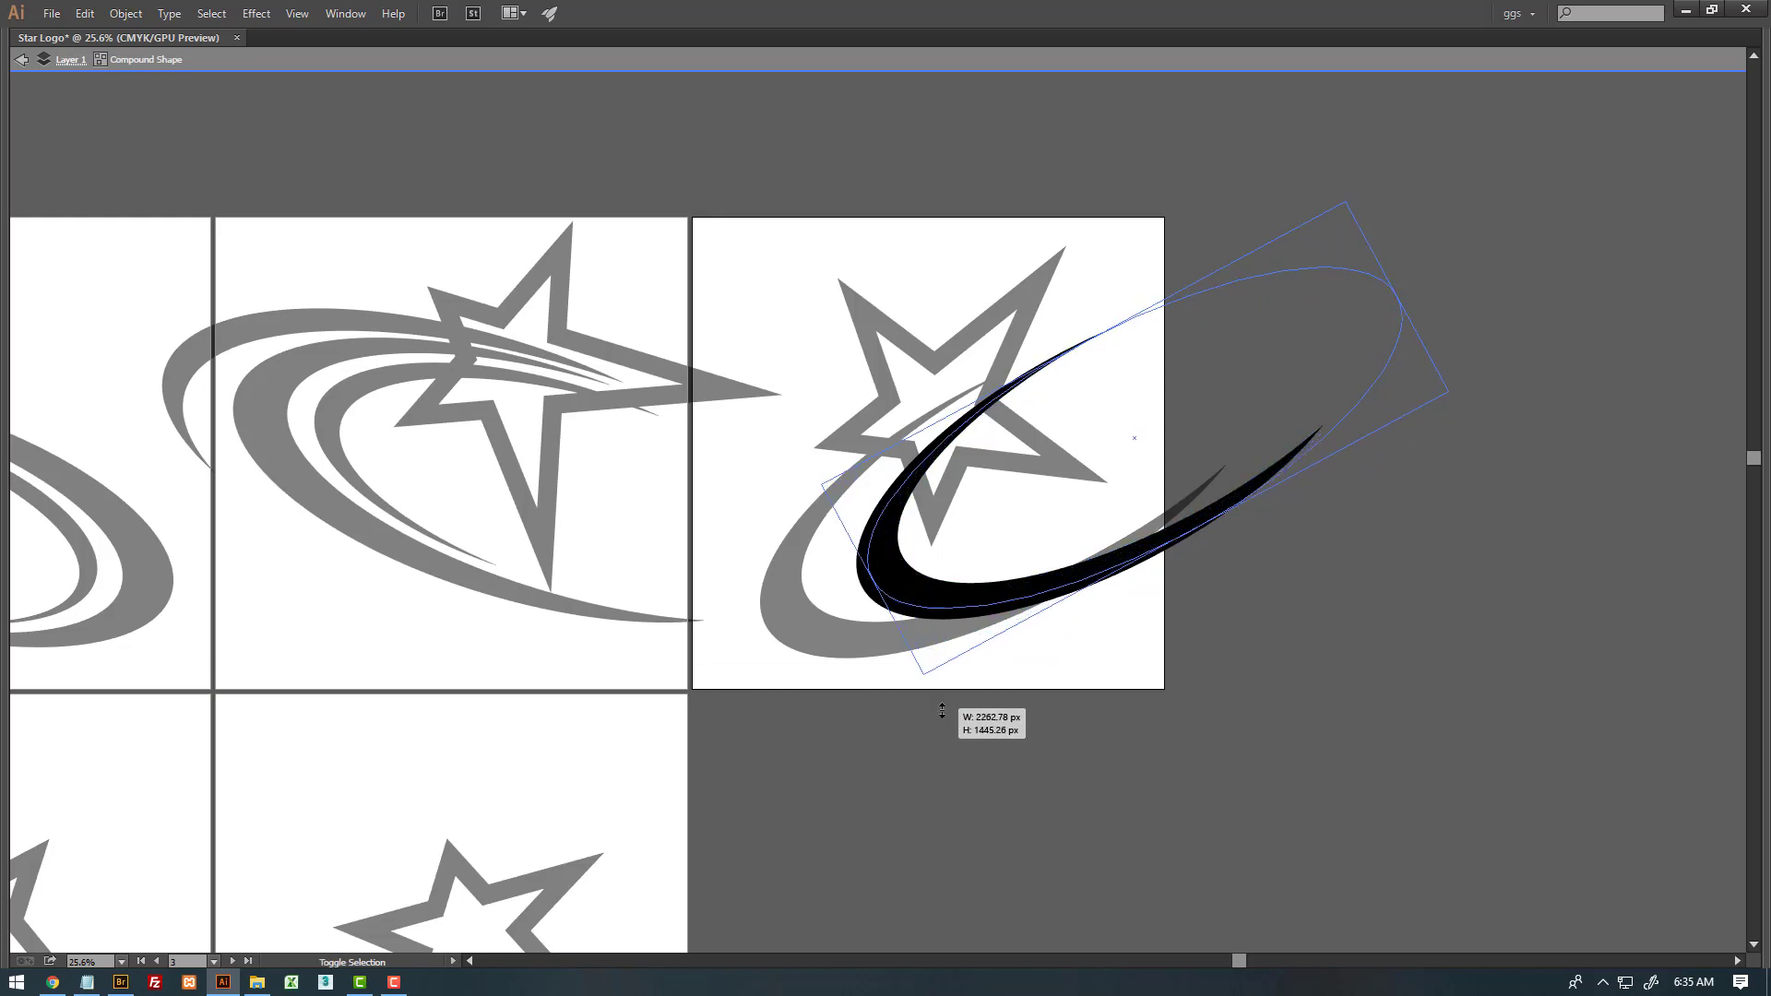
{"action": "mouse_move", "coordinate": [888, 506]}
{"action": "left_mouse_down"}
{"action": "mouse_move", "coordinate": [870, 535]}
{"action": "mouse_move", "coordinate": [903, 500]}
{"action": "mouse_move", "coordinate": [925, 505]}
{"action": "left_mouse_up"}
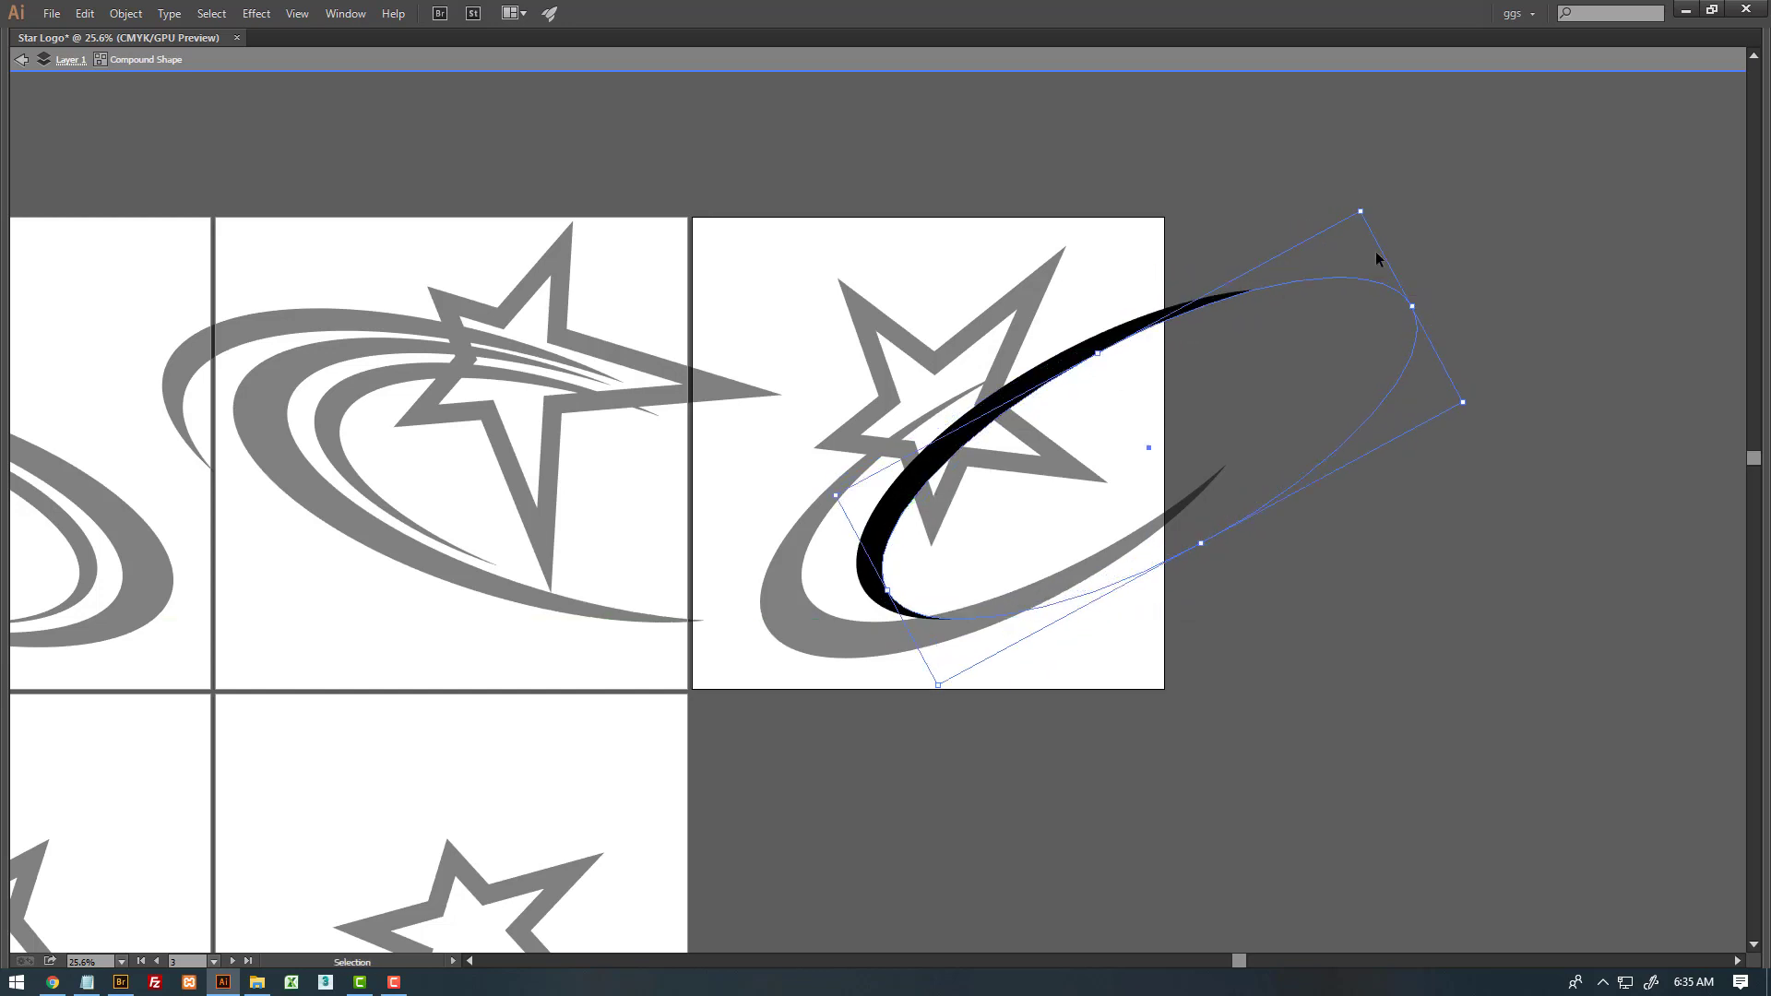
{"action": "left_click_drag", "start_coordinate": [1364, 211], "coordinate": [1384, 173]}
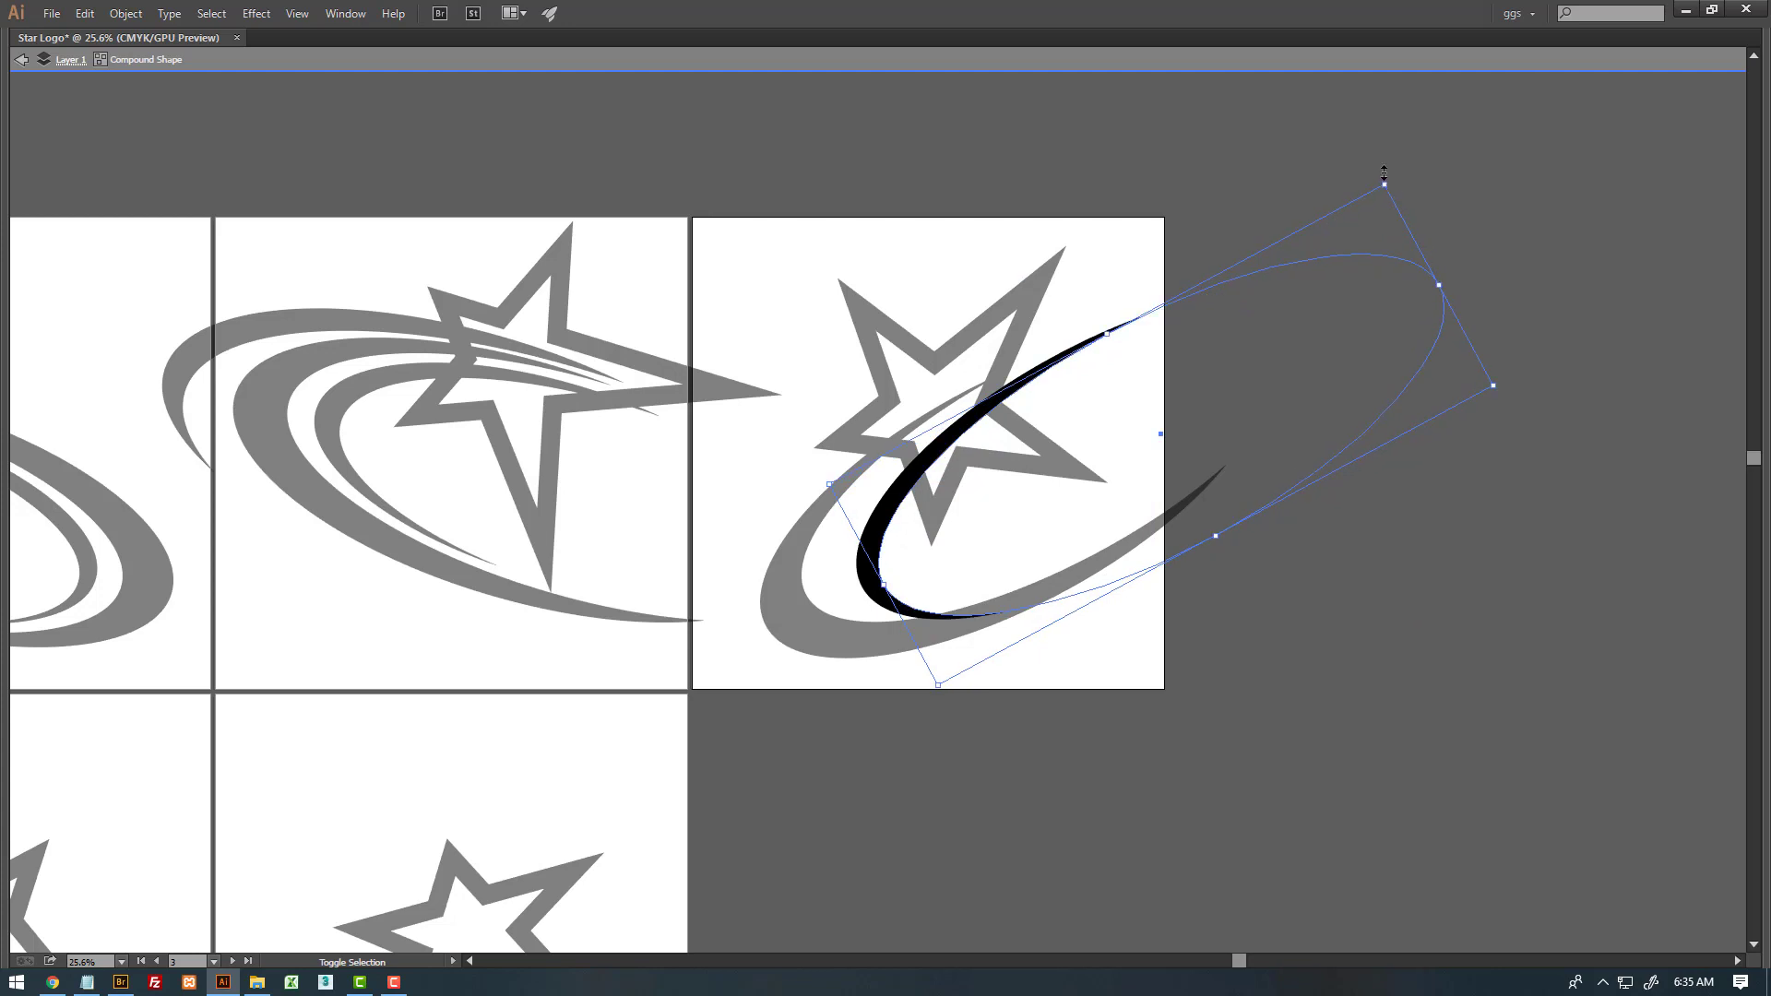
{"action": "left_click_drag", "start_coordinate": [1272, 247], "coordinate": [1275, 214]}
{"action": "left_click_drag", "start_coordinate": [1144, 364], "coordinate": [1285, 337]}
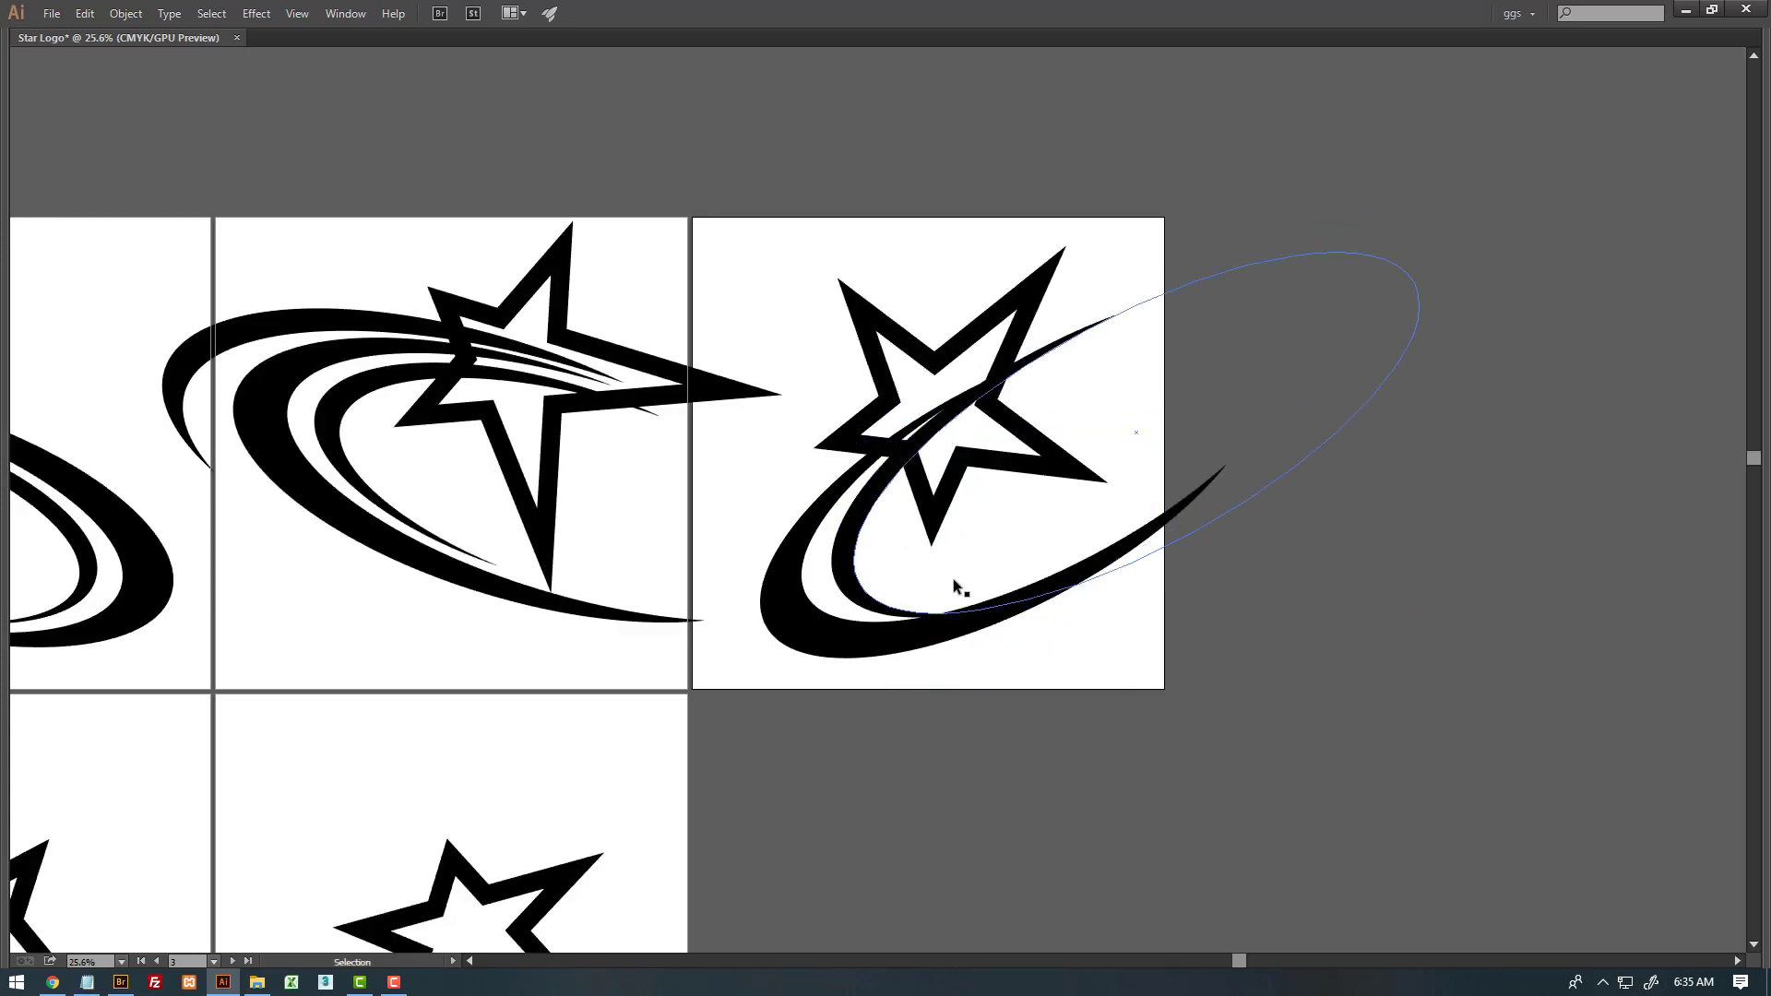
- Pull a swoosh anchor to reshape its tail, then exit isolation mode
{"action": "double_click", "coordinate": [922, 584]}
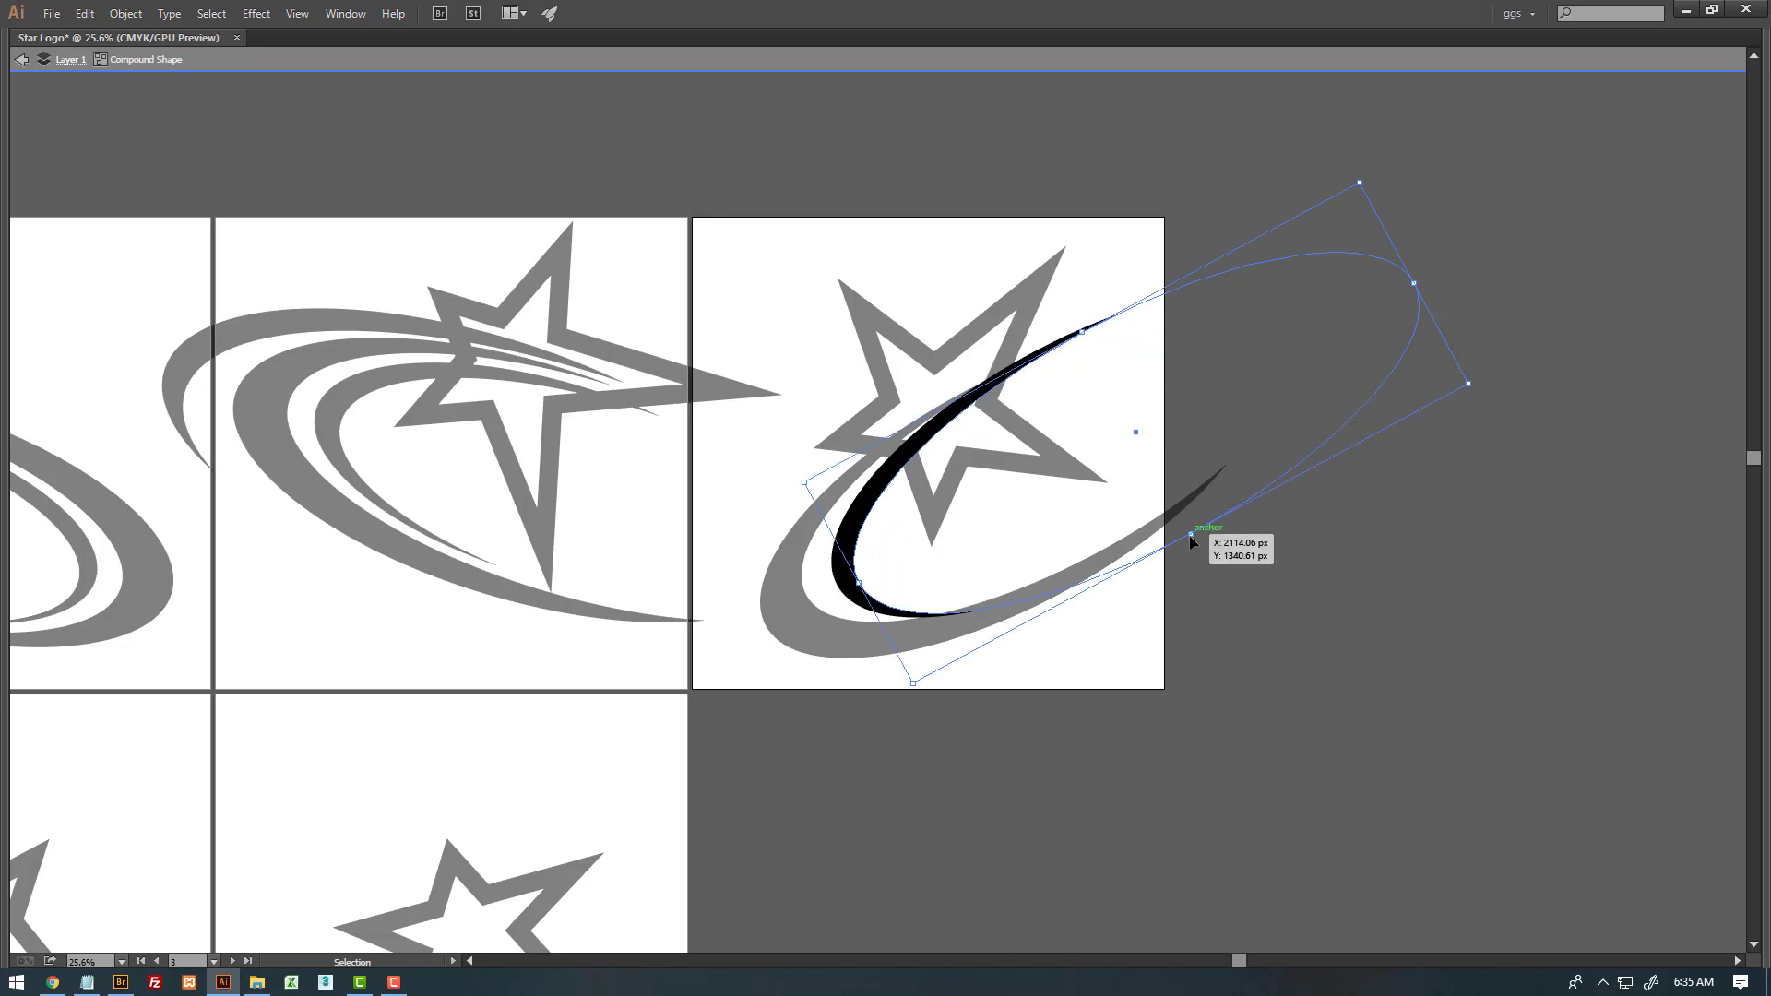
{"action": "left_click_drag", "start_coordinate": [1191, 543], "coordinate": [1193, 544]}
{"action": "double_click", "coordinate": [1165, 664]}
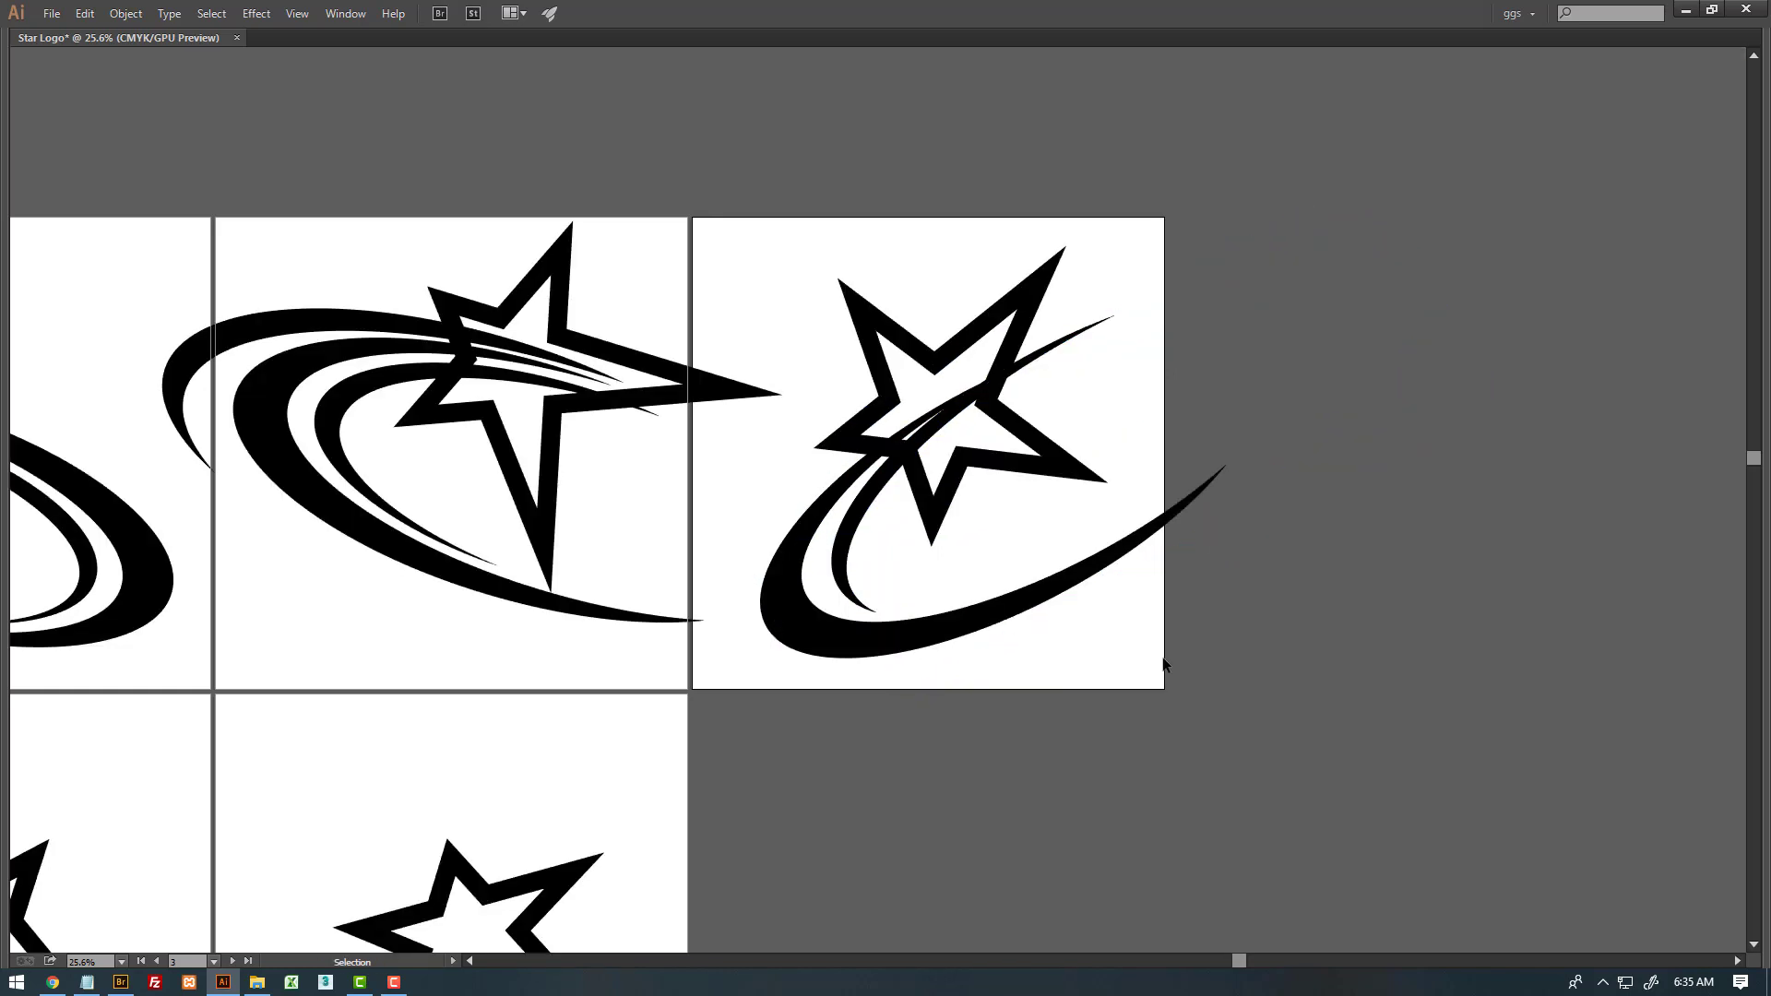
- Frame all five artboards and trial-select the top-row stars and swooshes, then clear the selection
{"action": "scroll", "coordinate": [1104, 636], "scroll_direction": "down", "scroll_amount": 5}
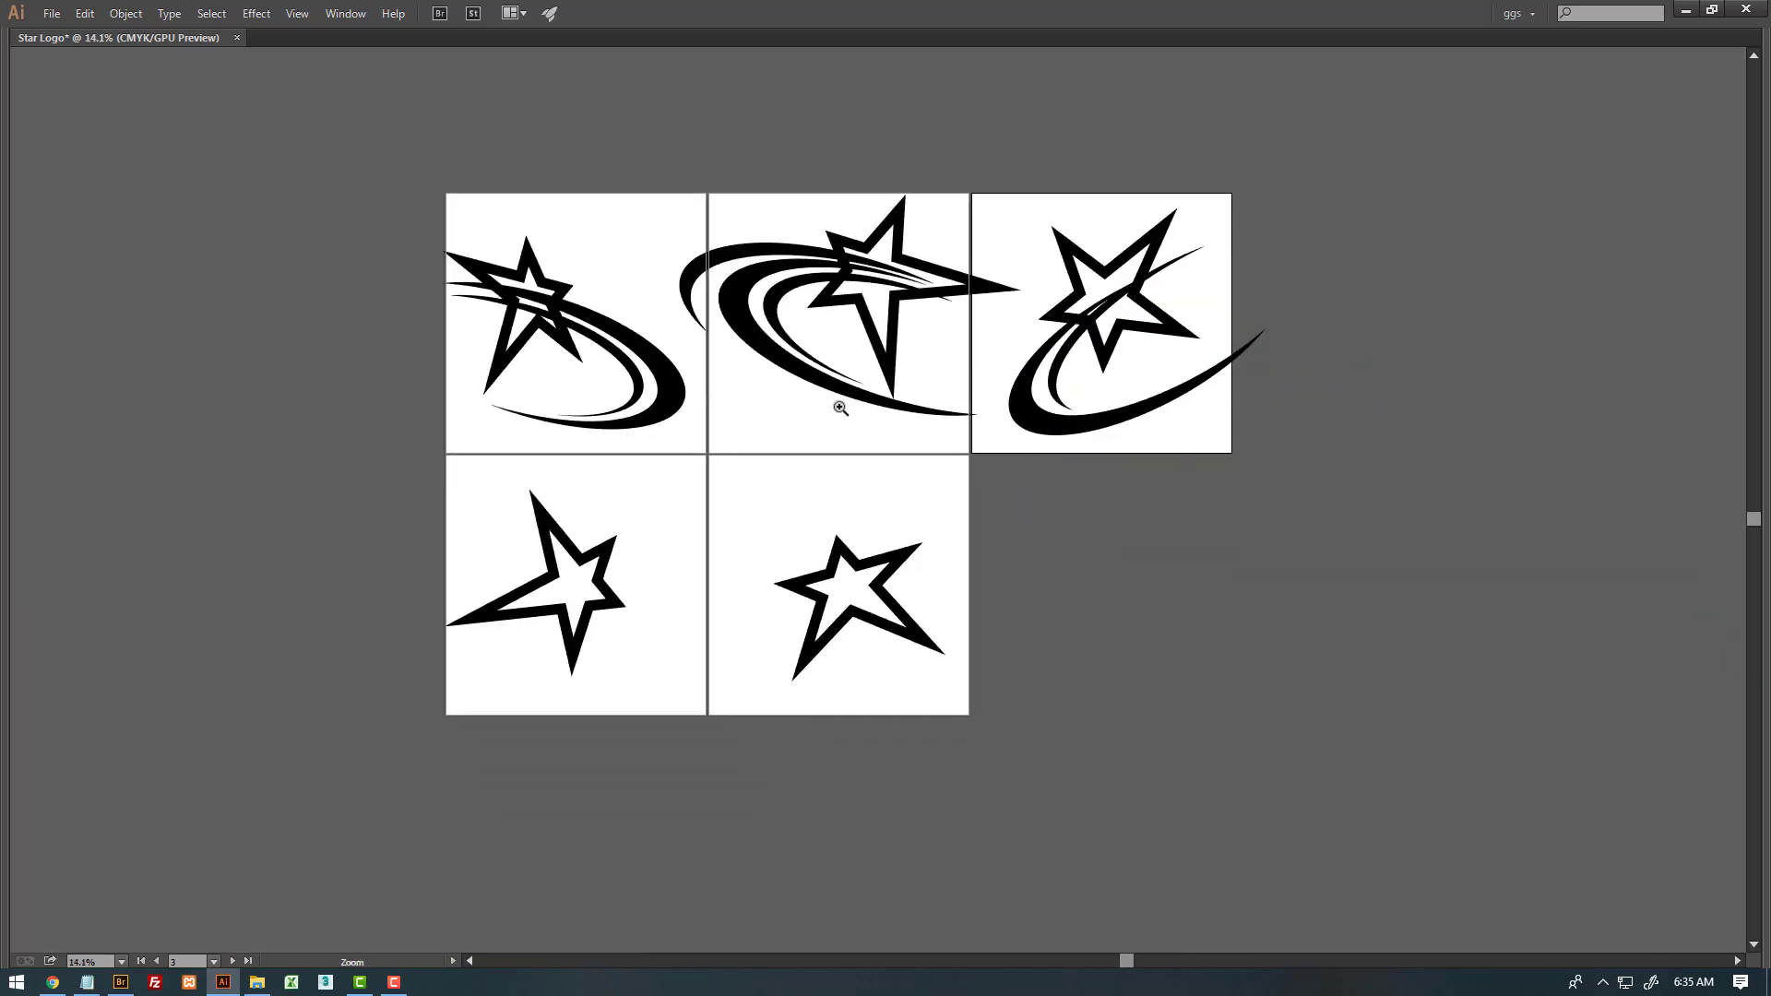
{"action": "left_click_drag", "start_coordinate": [843, 429], "coordinate": [804, 494]}
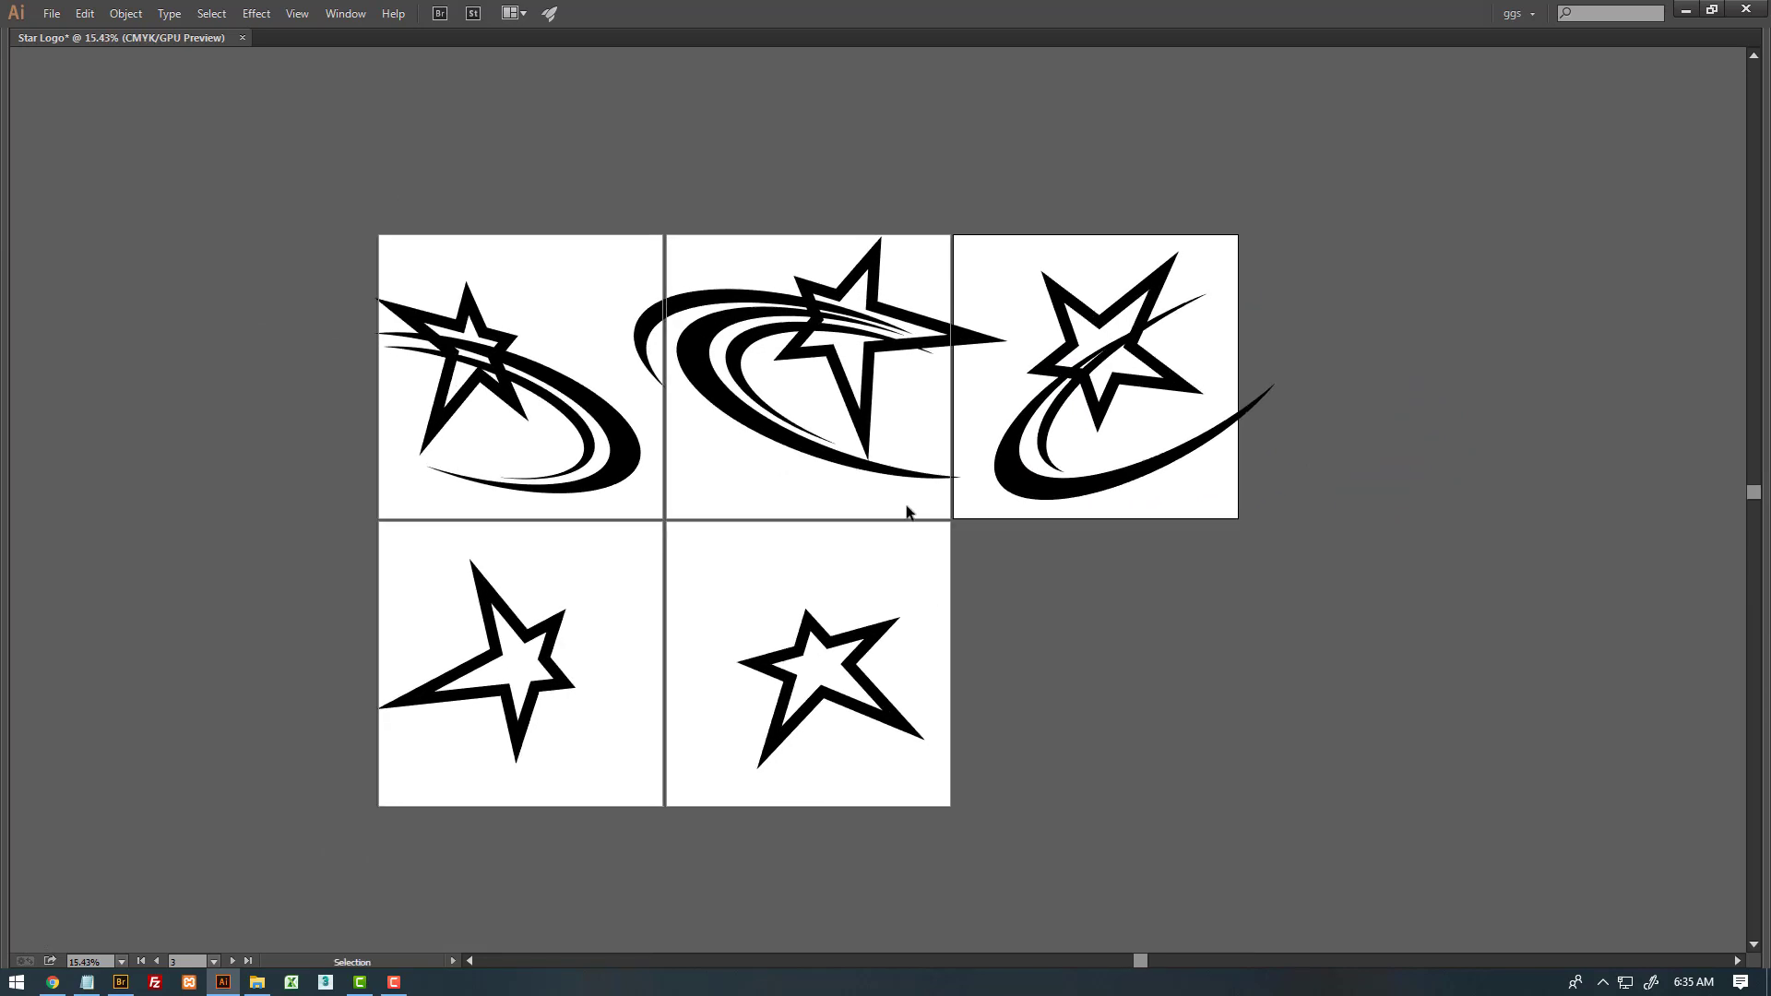
{"action": "left_click", "coordinate": [1084, 489]}
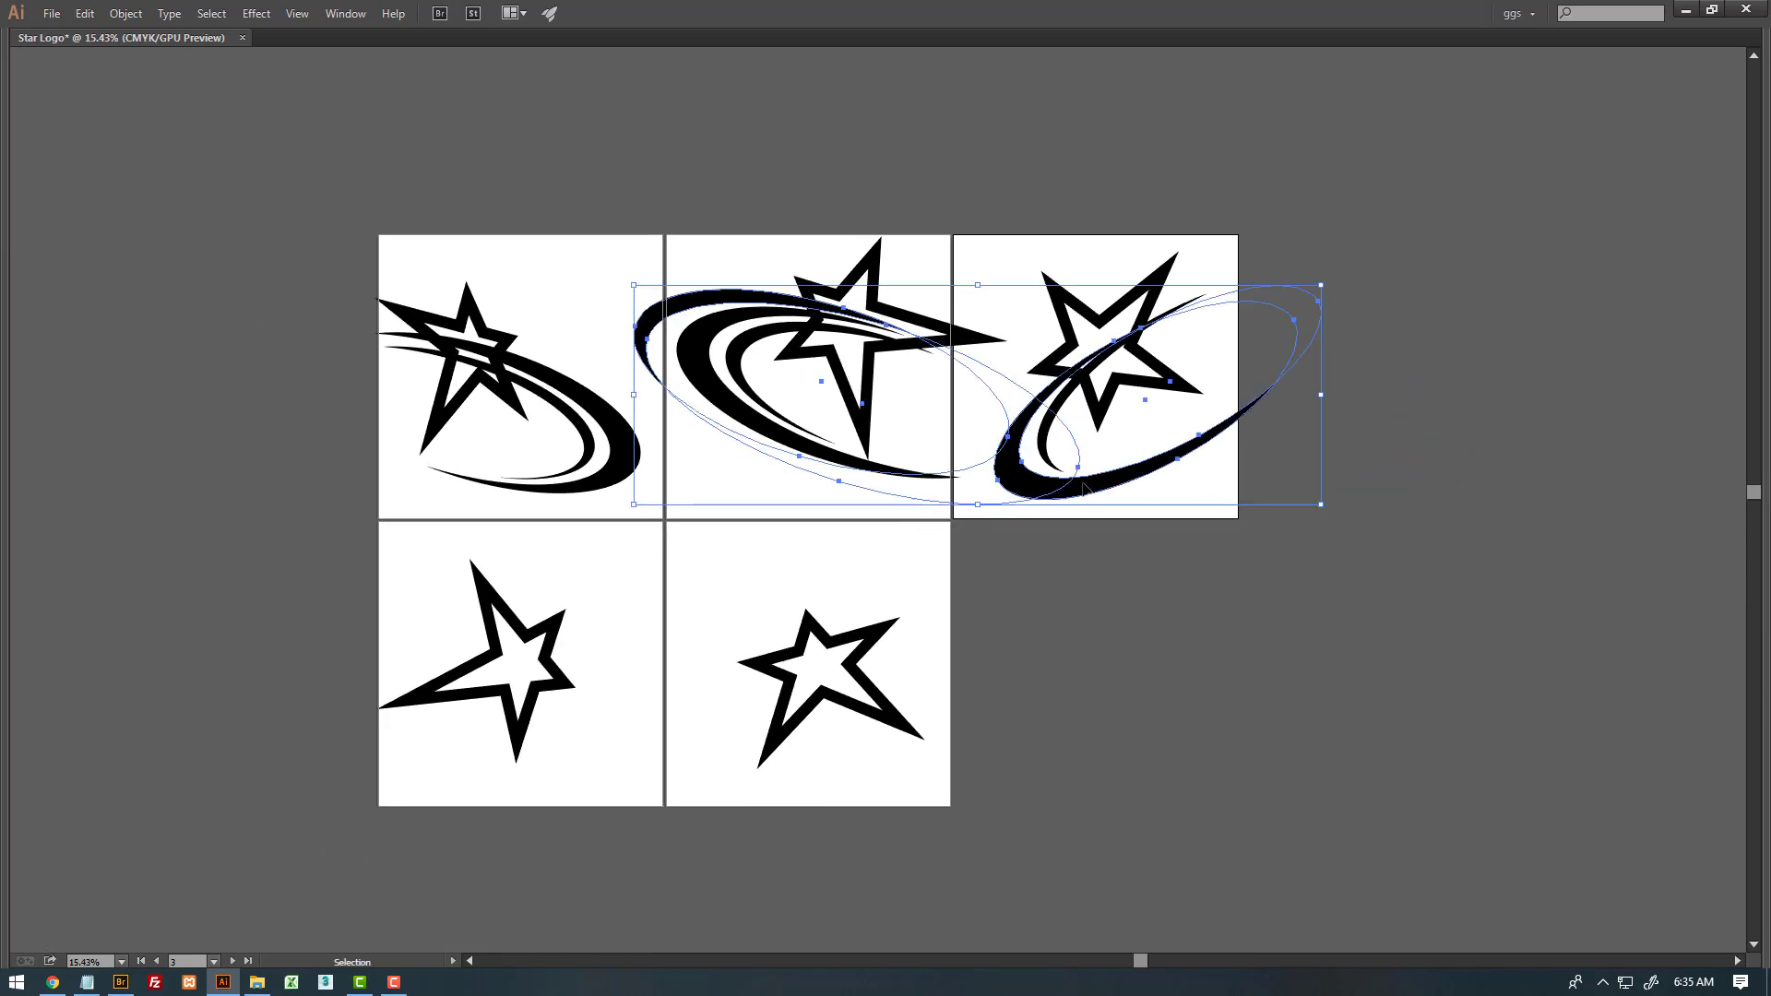
{"action": "left_click", "coordinate": [1201, 501]}
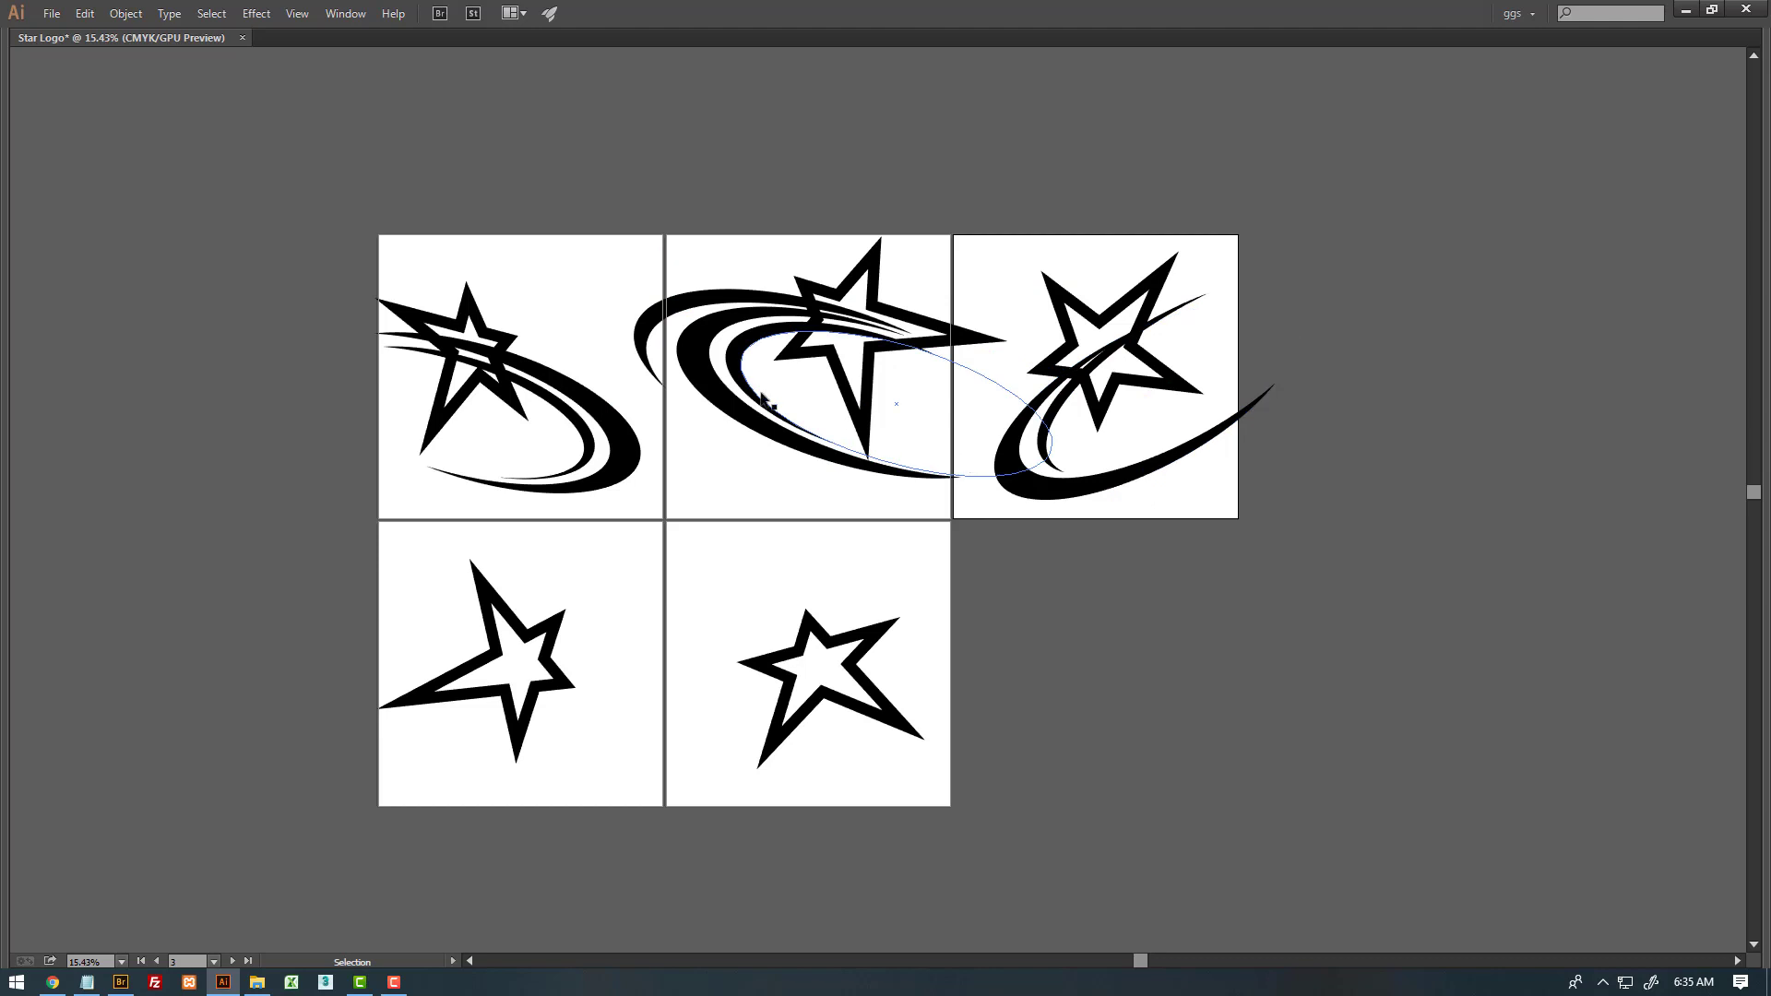
{"action": "key", "text": "z"}
{"action": "key", "text": "v"}
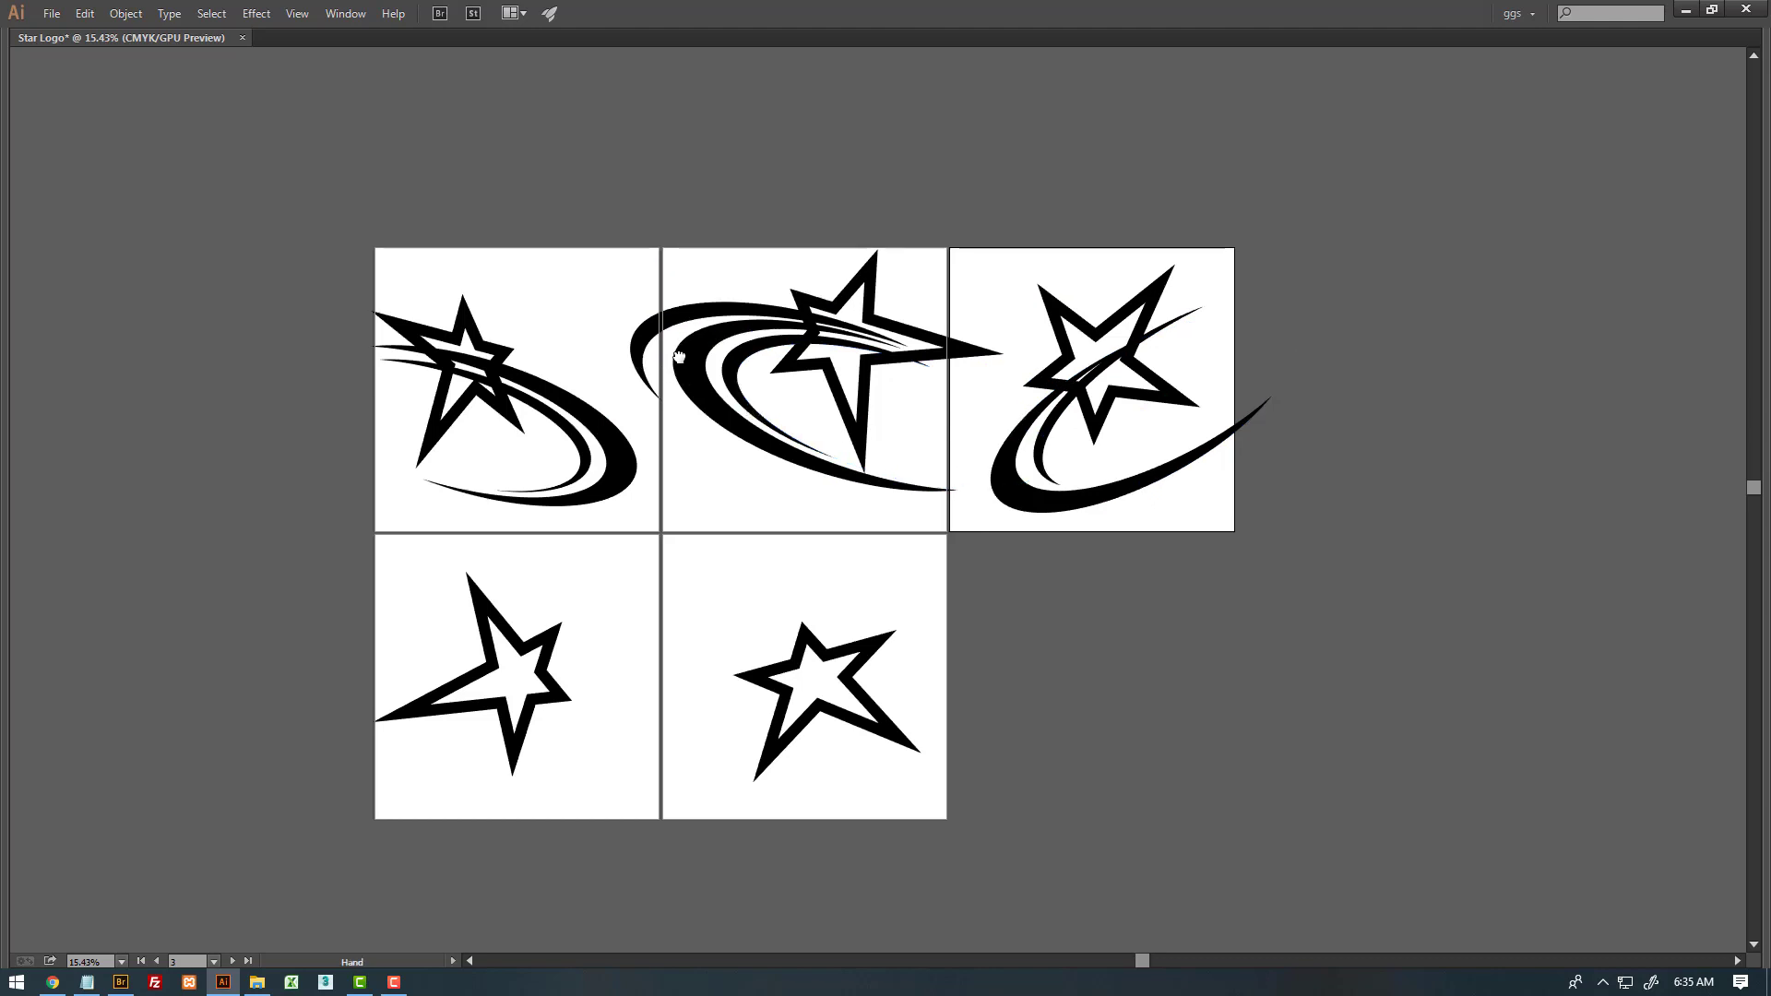
{"action": "left_click_drag", "start_coordinate": [391, 178], "coordinate": [1237, 506]}
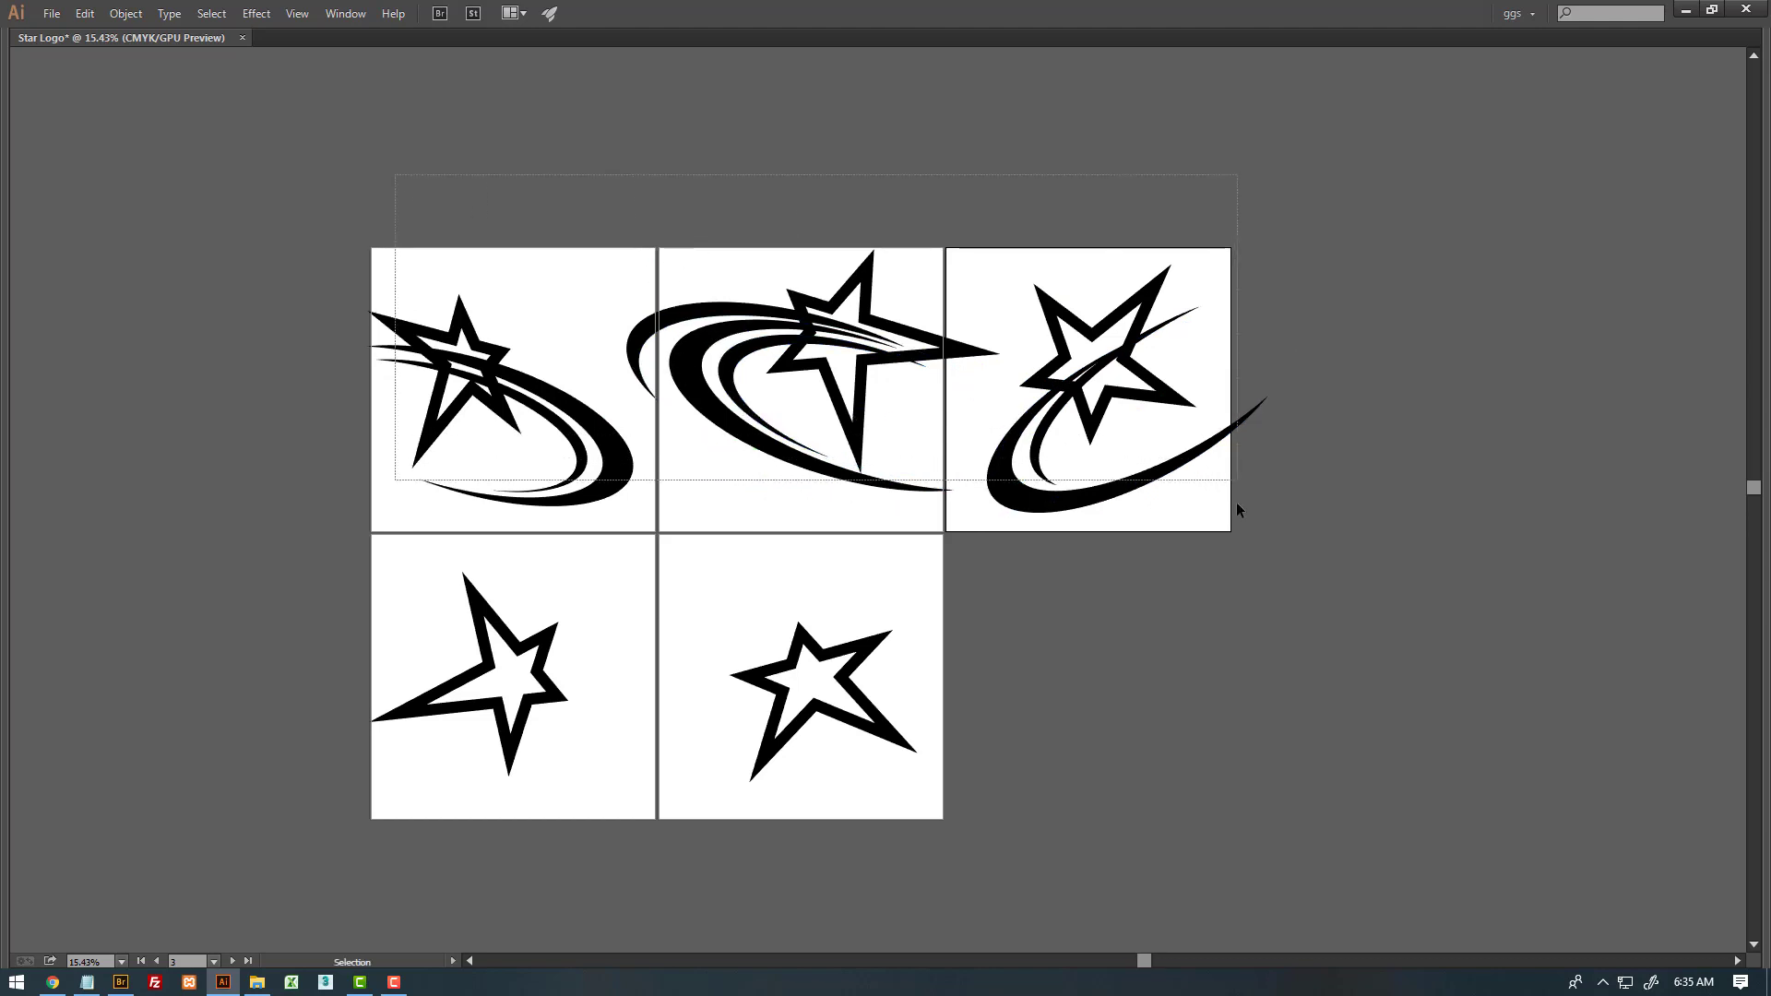
{"action": "left_click_drag", "start_coordinate": [1135, 455], "coordinate": [1168, 461]}
{"action": "scroll", "coordinate": [1047, 387], "scroll_direction": "down", "scroll_amount": 1}
{"action": "left_click", "coordinate": [1129, 476]}
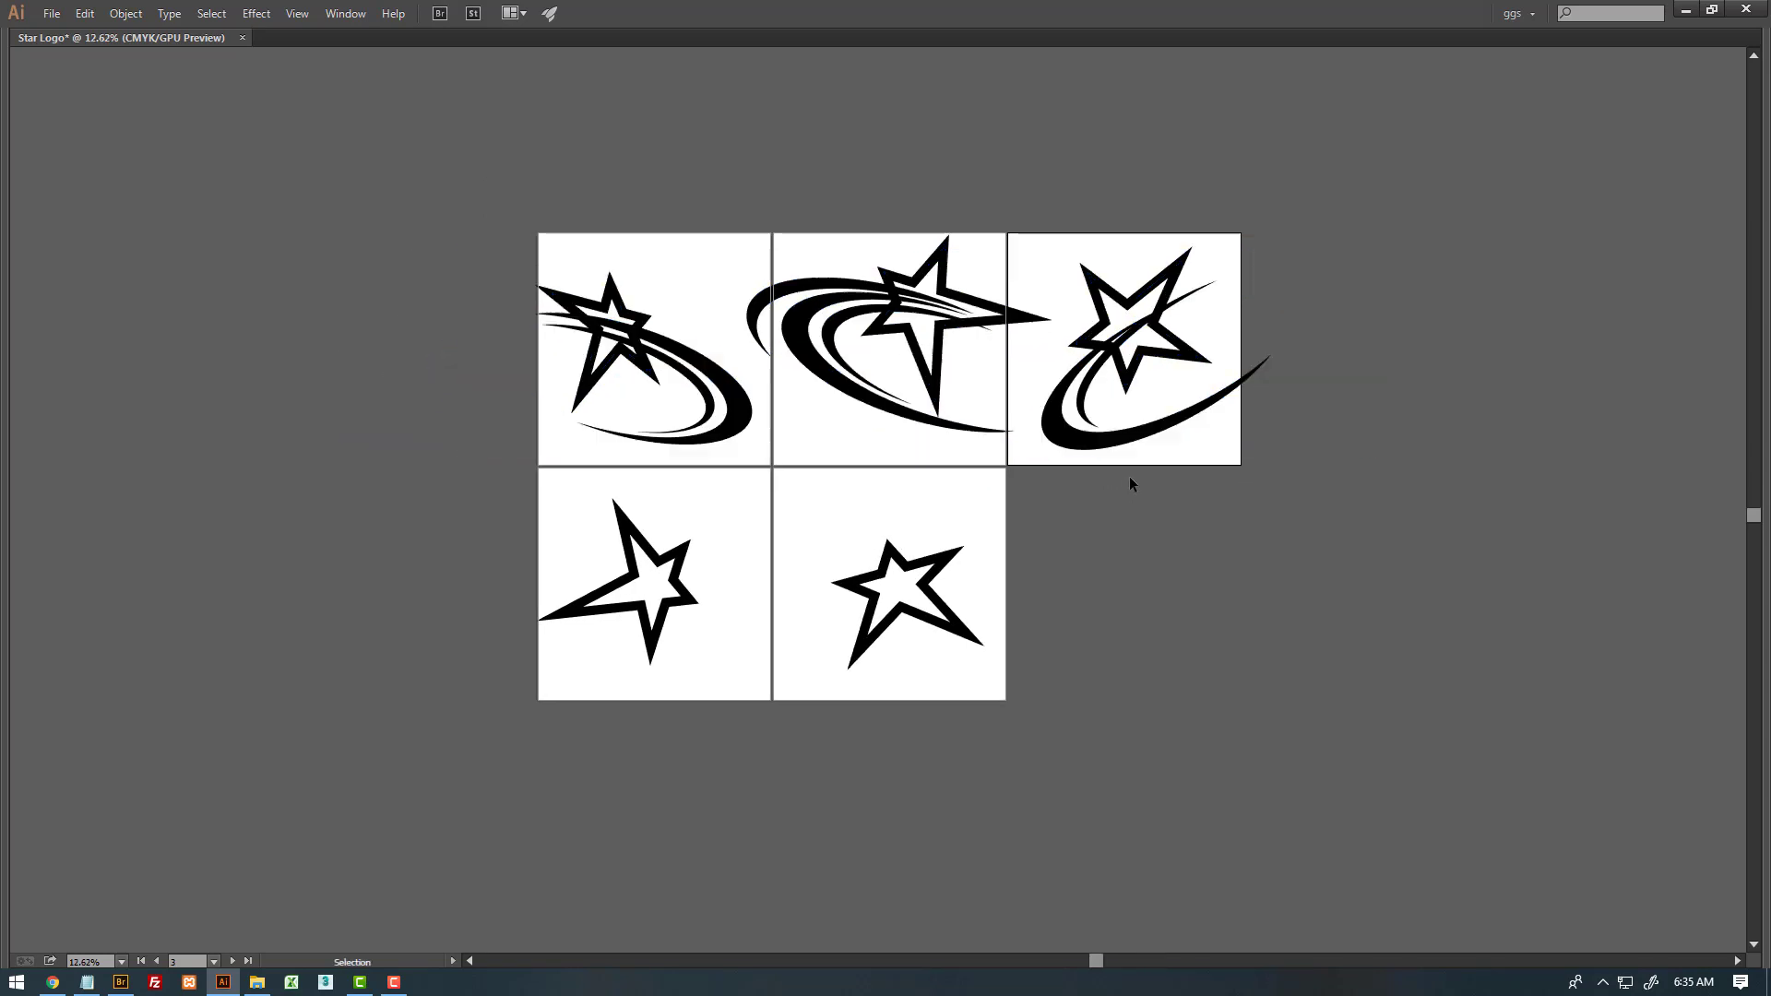
- Alt-drag a copy of the third artboard's swoosh onto the fourth star and nudge it up-right beneath it
{"action": "left_click", "coordinate": [1129, 428]}
{"action": "mouse_move", "coordinate": [1120, 455]}
{"action": "left_mouse_down"}
{"action": "mouse_move", "coordinate": [600, 725]}
{"action": "mouse_move", "coordinate": [773, 668]}
{"action": "left_mouse_up"}
{"action": "left_click", "coordinate": [660, 788]}
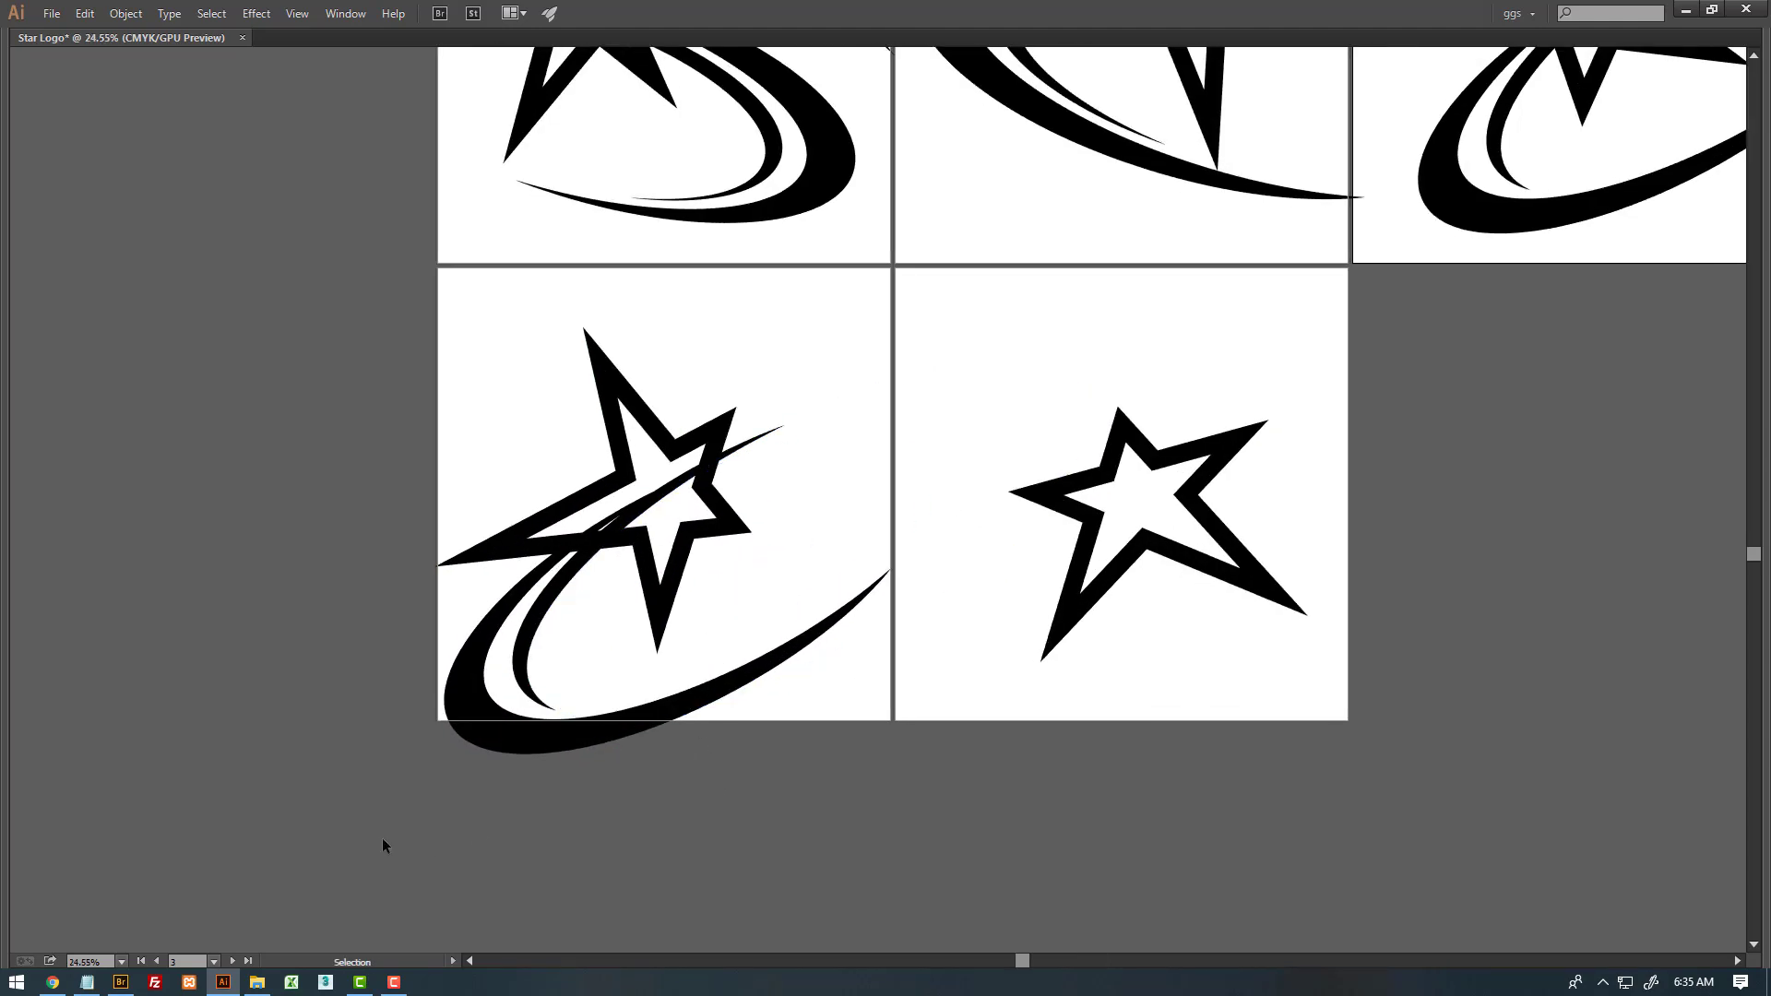
{"action": "left_click", "coordinate": [527, 668]}
{"action": "left_click_drag", "start_coordinate": [527, 667], "coordinate": [578, 642]}
{"action": "left_click", "coordinate": [809, 659]}
{"action": "scroll", "coordinate": [890, 574], "scroll_direction": "down", "scroll_amount": 1}
{"action": "left_click_drag", "start_coordinate": [956, 535], "coordinate": [664, 641]}
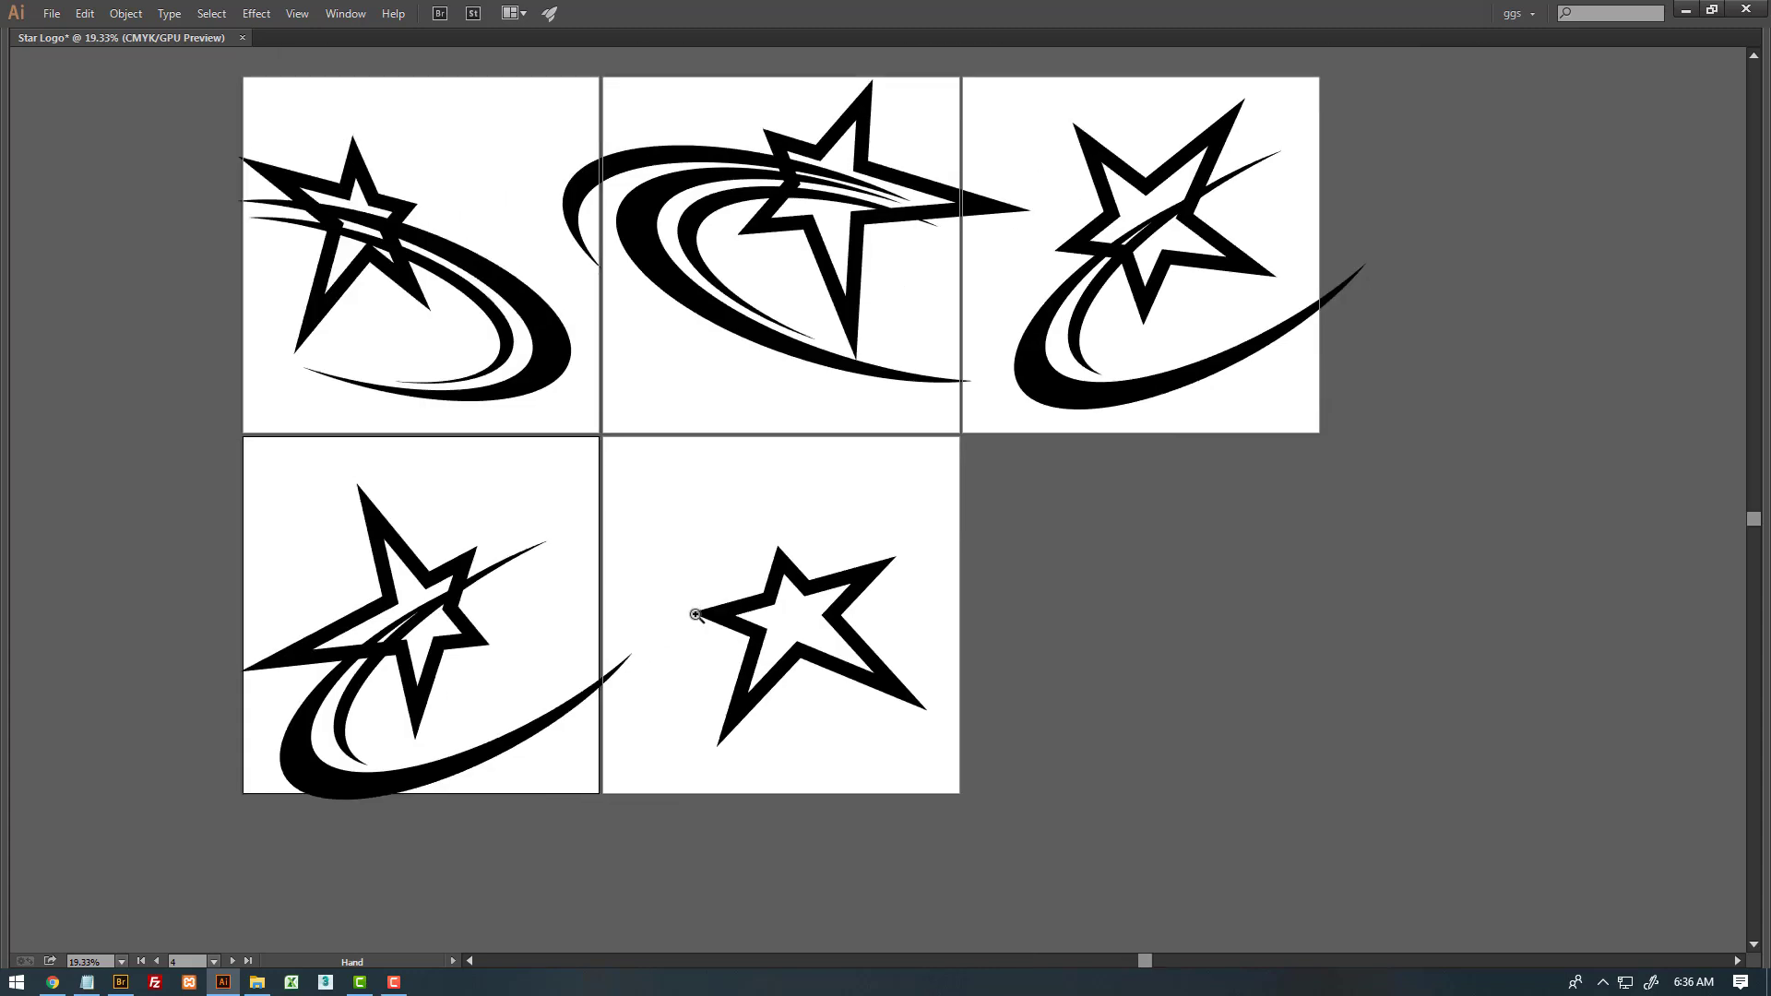
{"action": "scroll", "coordinate": [633, 644], "scroll_direction": "down", "scroll_amount": 1}
- Alt-drag a copy of the second artboard's swoosh onto the fifth artboard
{"action": "left_click", "coordinate": [678, 222]}
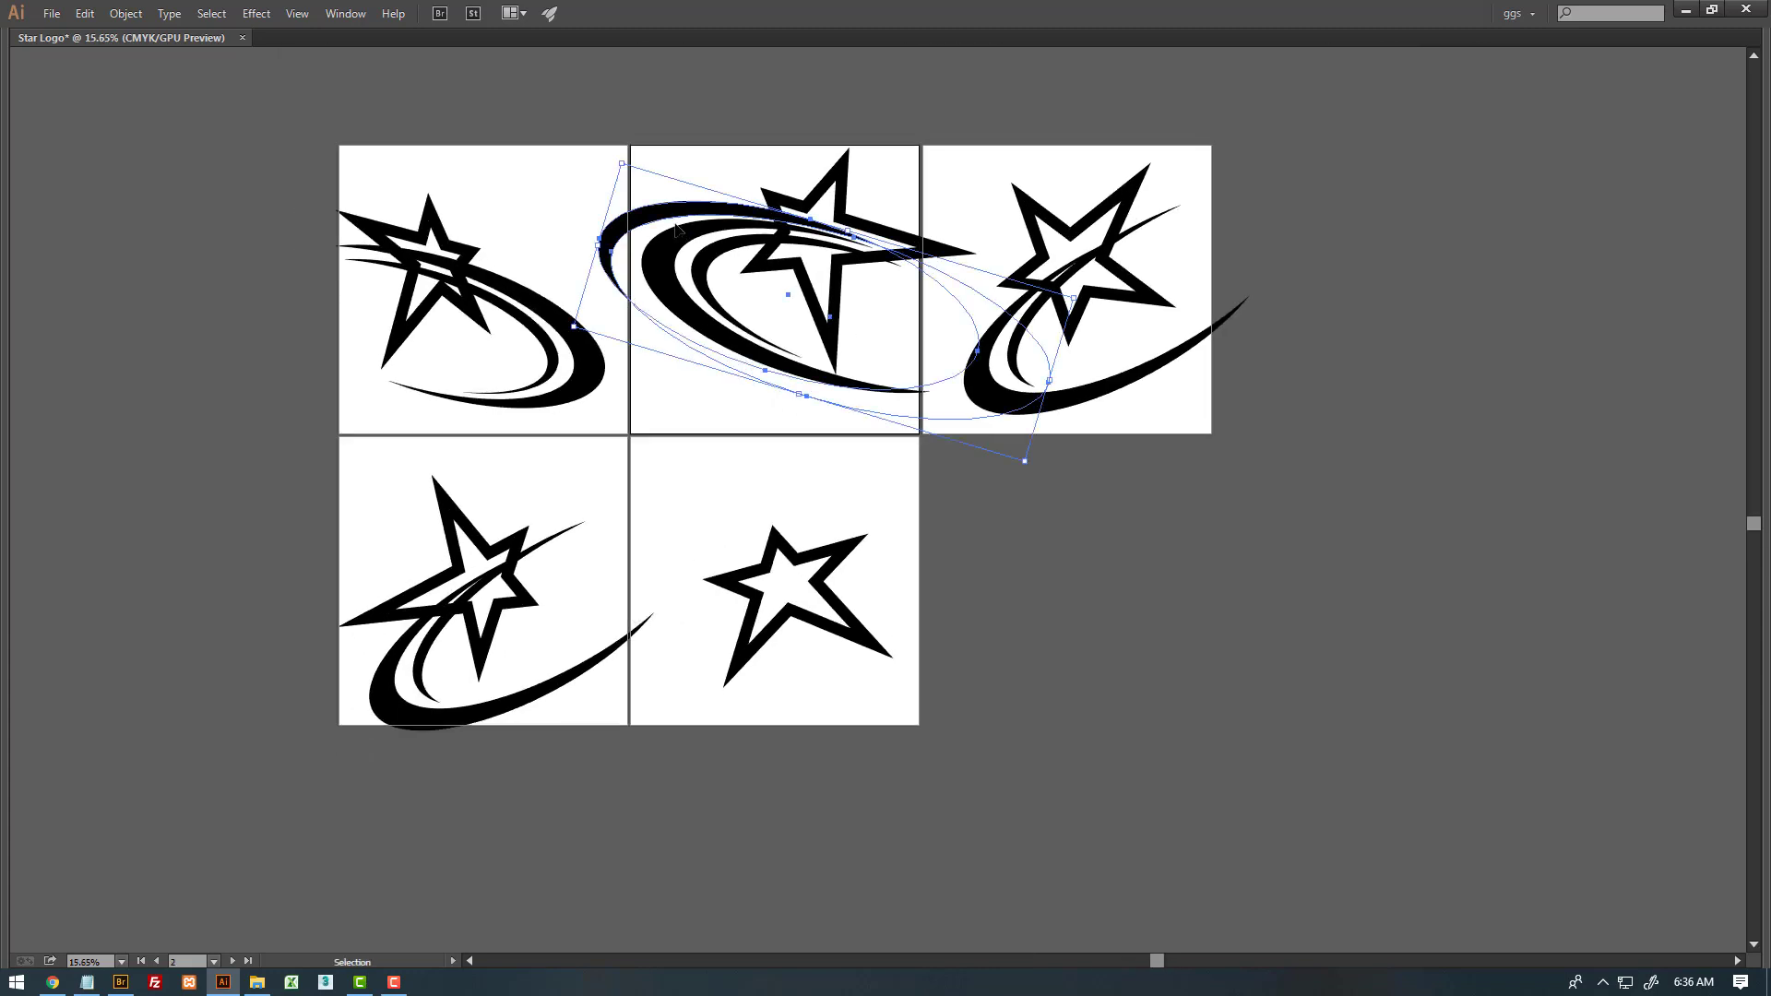
{"action": "key", "text": "ctrl+shift+a"}
{"action": "left_click_drag", "start_coordinate": [672, 275], "coordinate": [710, 670]}
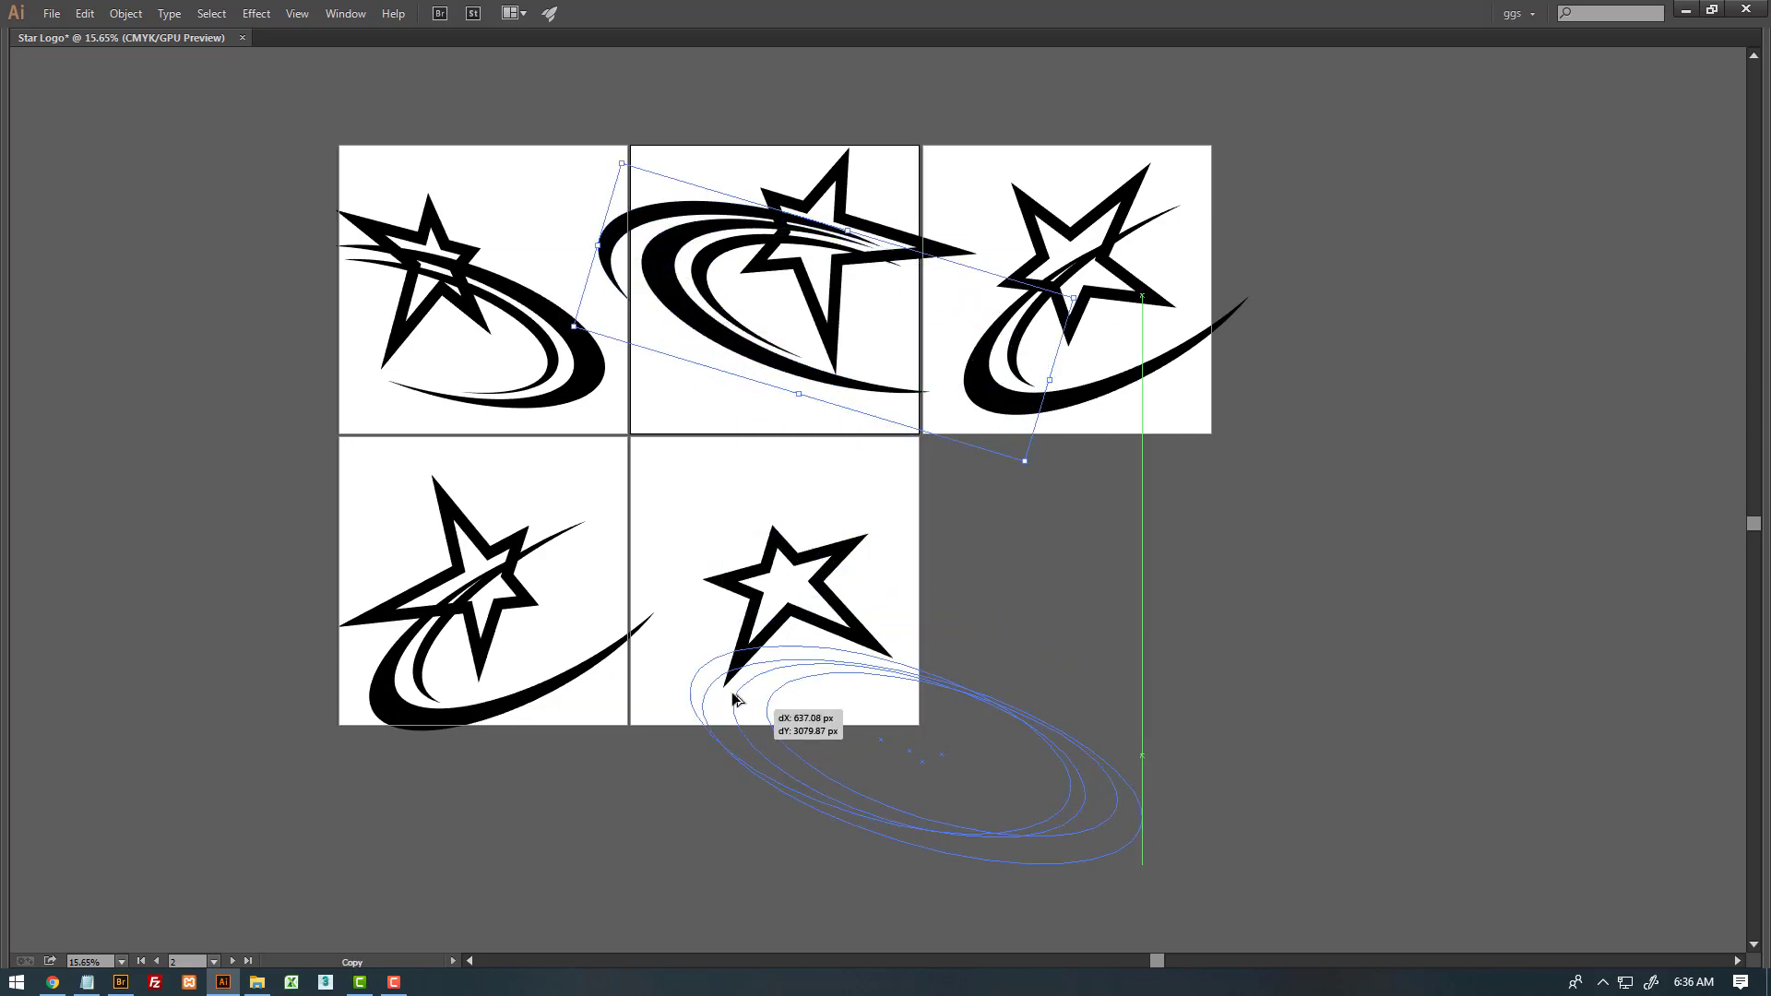
{"action": "key", "text": "z"}
{"action": "left_click_drag", "start_coordinate": [730, 583], "coordinate": [892, 624]}
{"action": "key", "text": "v"}
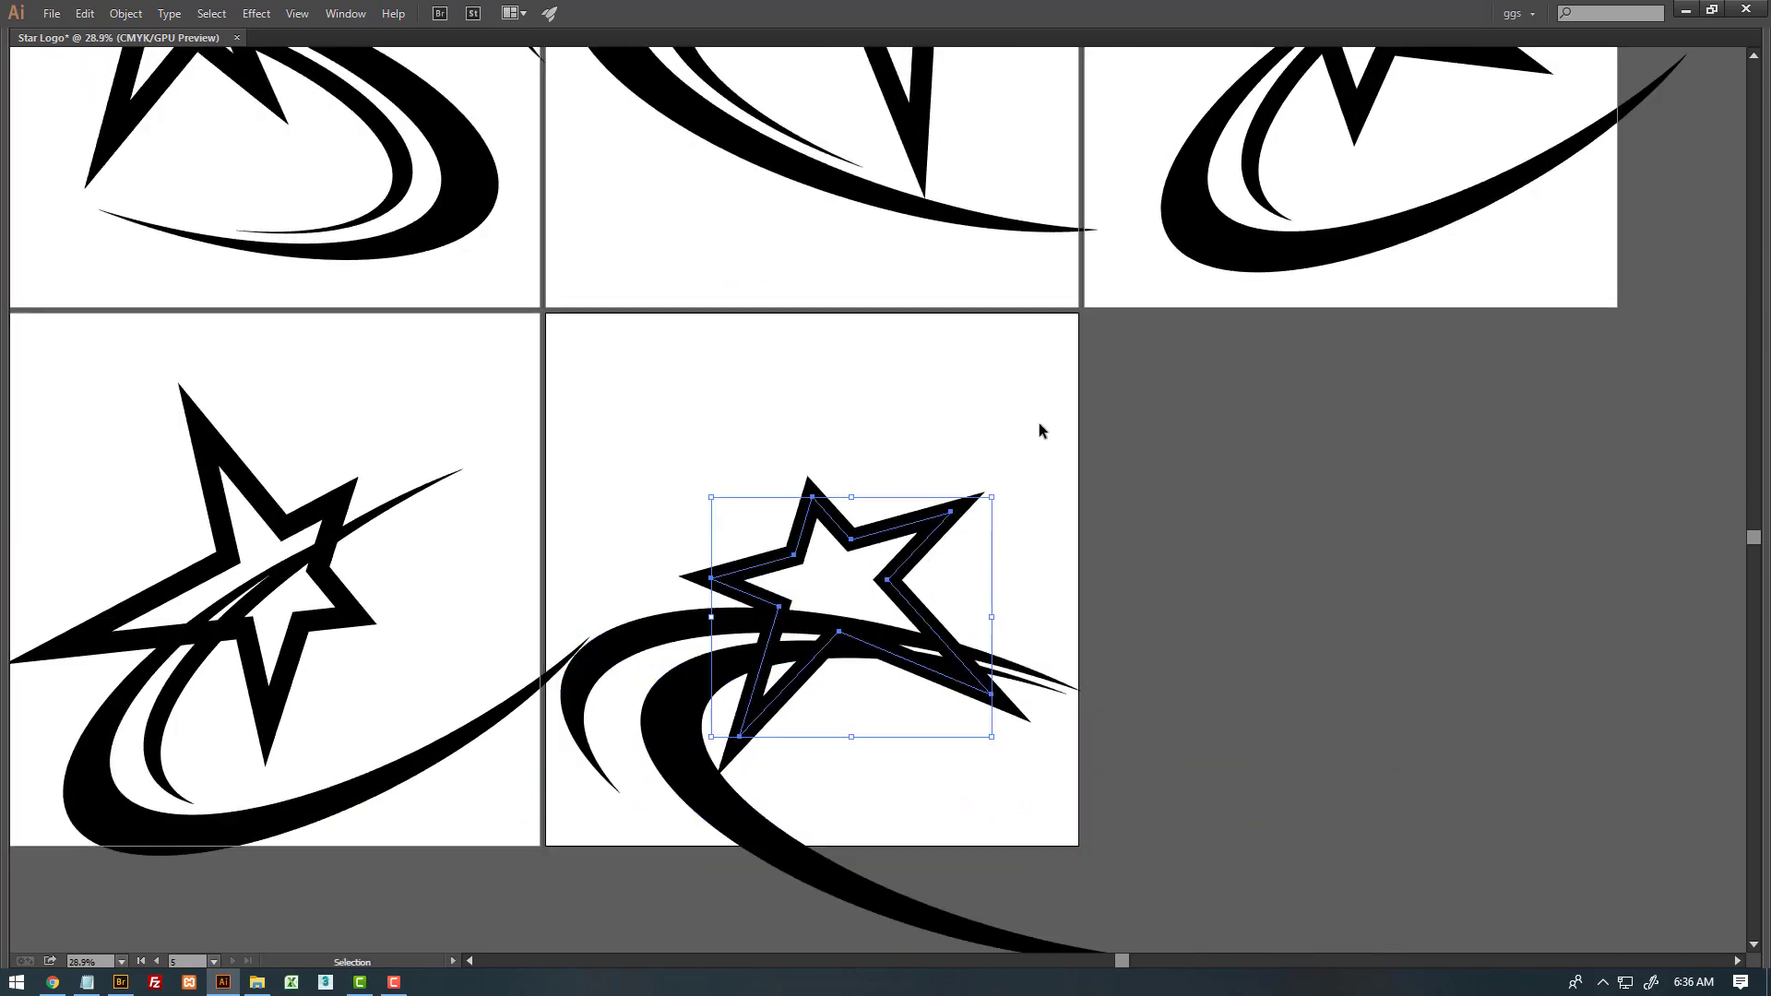
- Move the fifth star onto its swoosh, enlarge it slightly, and nudge it up about 14 px
{"action": "left_click_drag", "start_coordinate": [756, 662], "coordinate": [799, 606]}
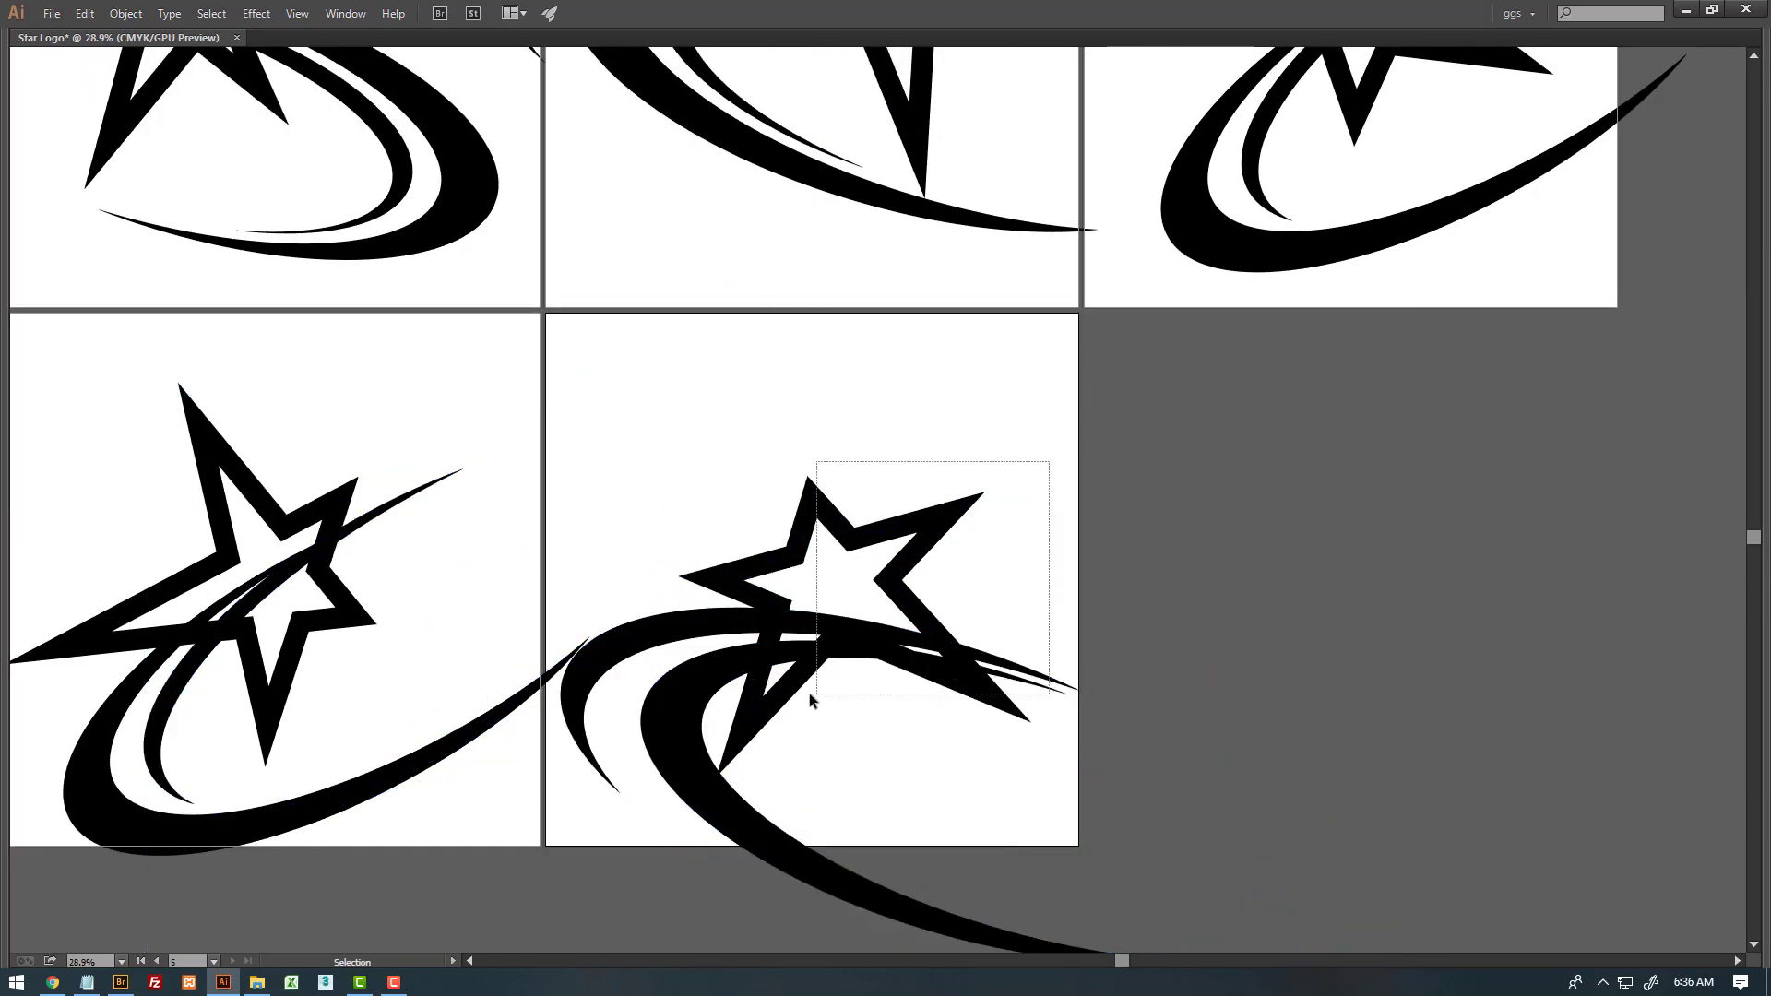
{"action": "left_click", "coordinate": [996, 553]}
{"action": "mouse_move", "coordinate": [997, 552]}
{"action": "left_mouse_down"}
{"action": "mouse_move", "coordinate": [914, 646]}
{"action": "mouse_move", "coordinate": [967, 523]}
{"action": "left_mouse_up"}
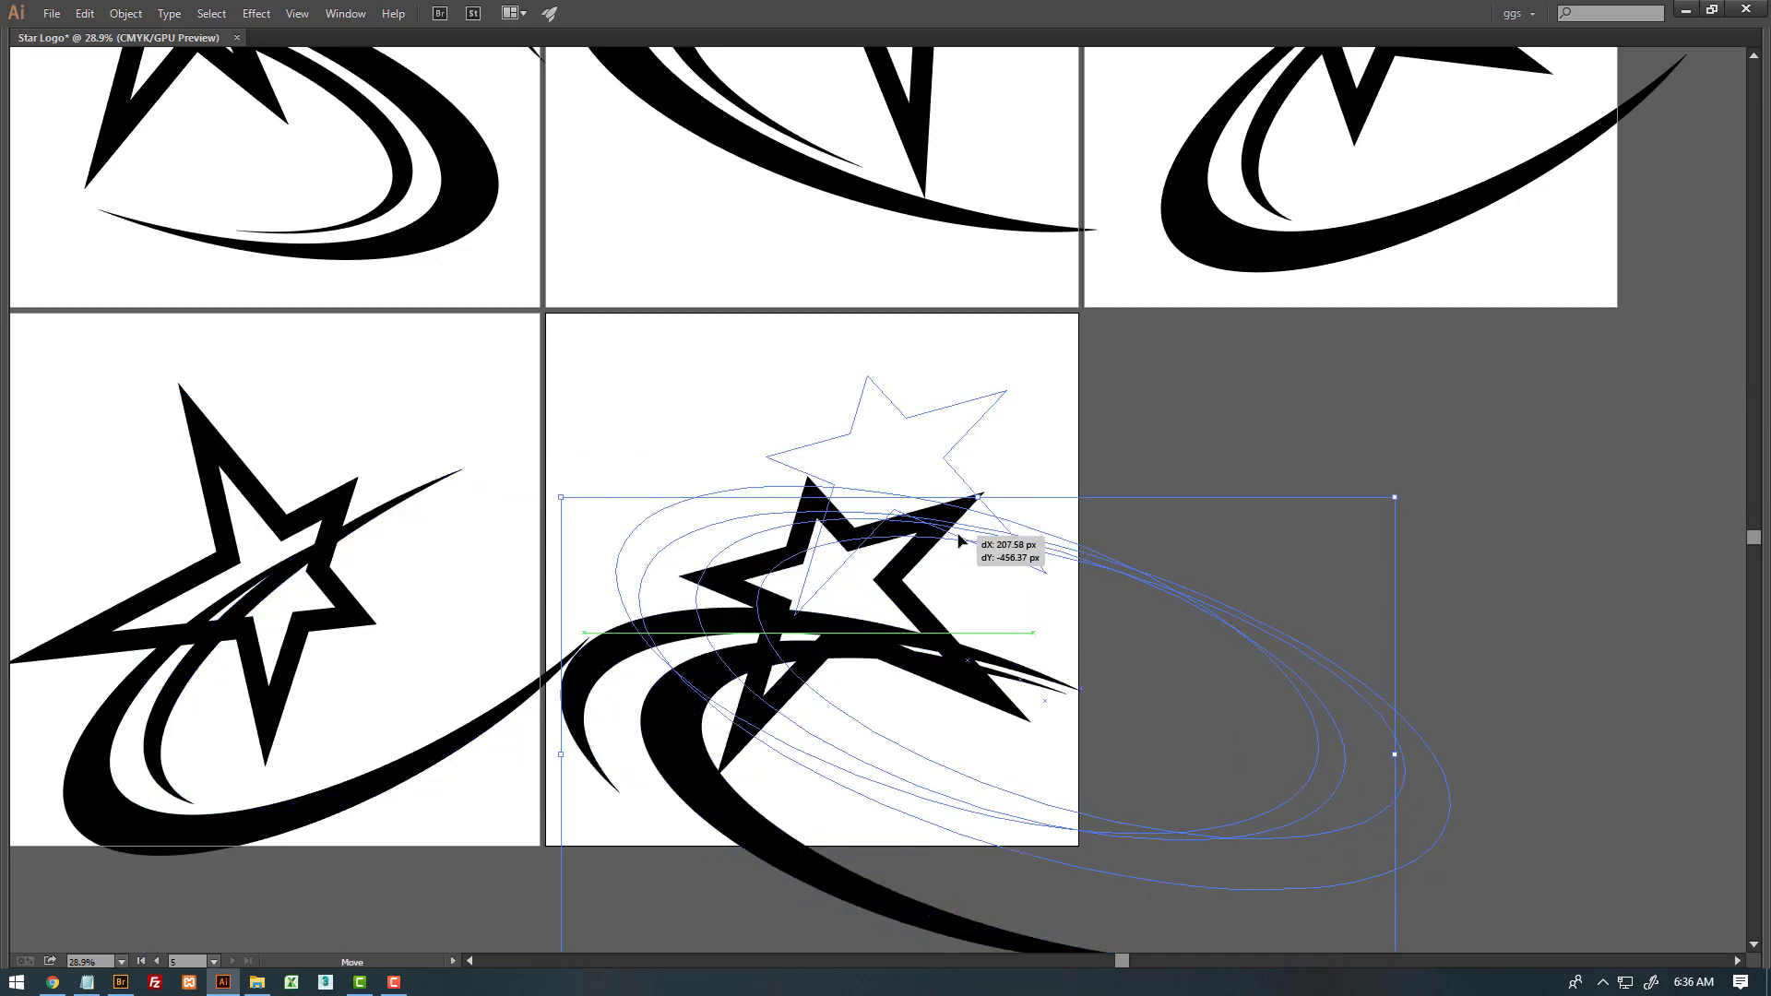
{"action": "left_click_drag", "start_coordinate": [943, 460], "coordinate": [982, 495]}
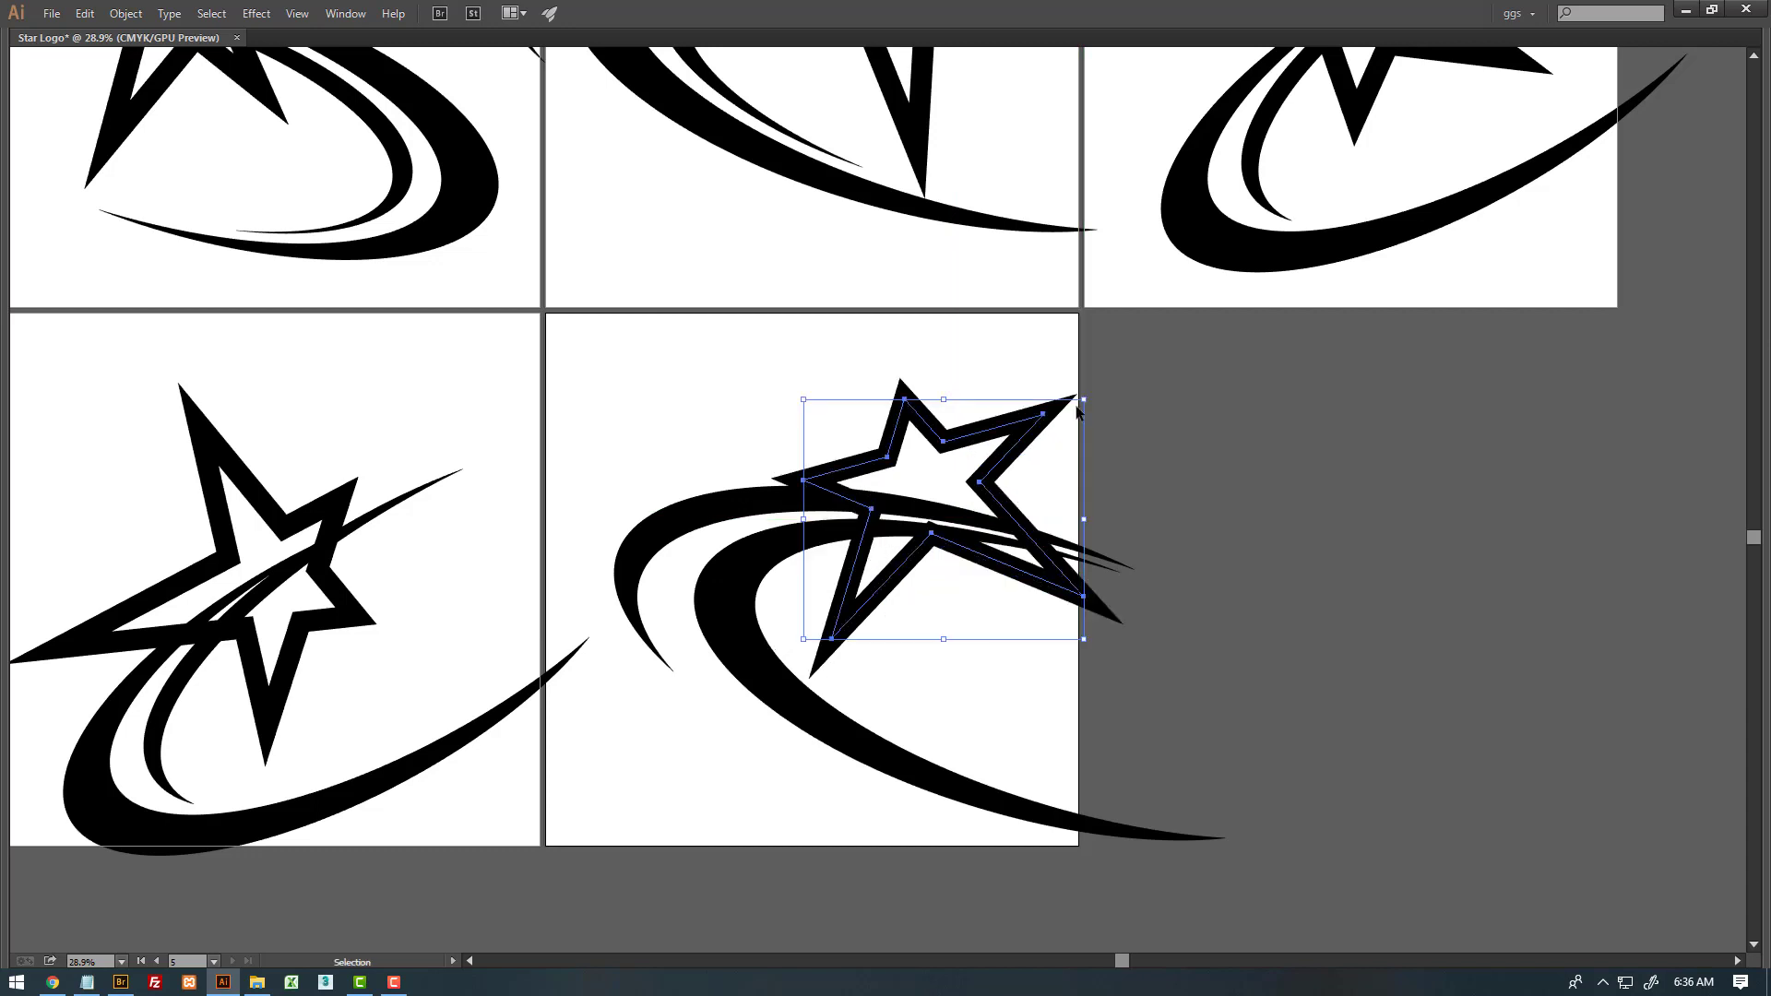
{"action": "left_click_drag", "start_coordinate": [1085, 401], "coordinate": [1102, 386]}
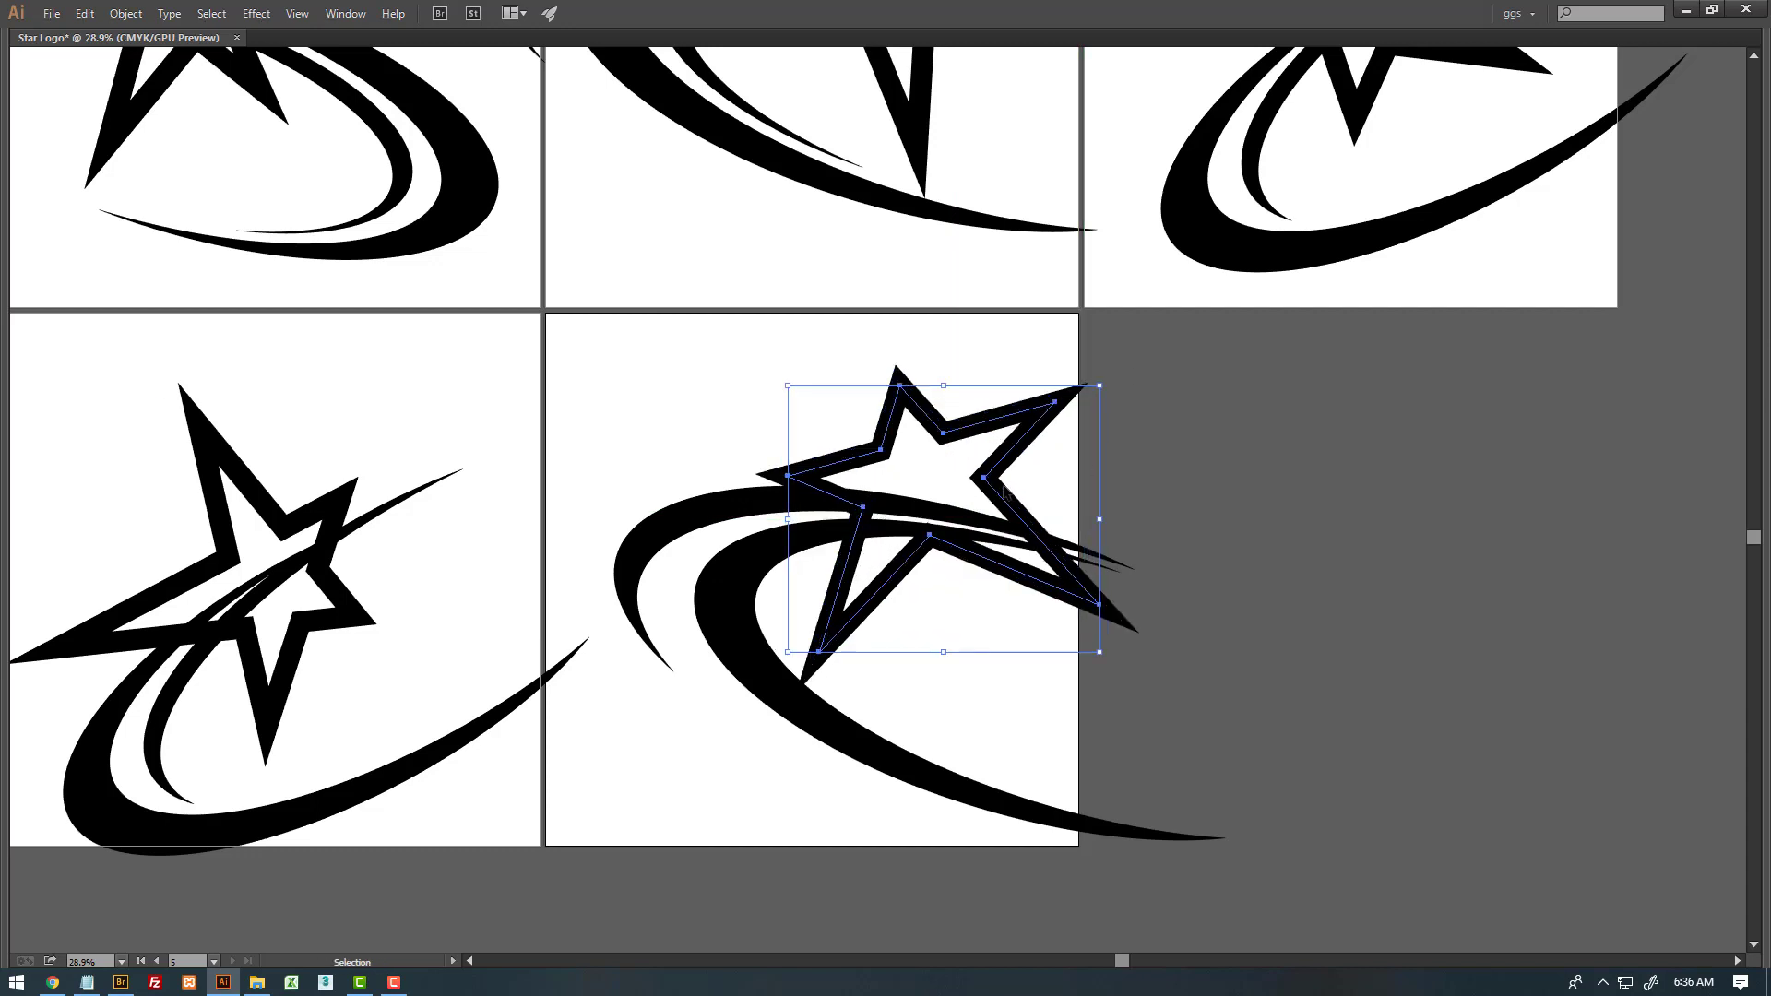
{"action": "left_click_drag", "start_coordinate": [997, 477], "coordinate": [997, 464]}
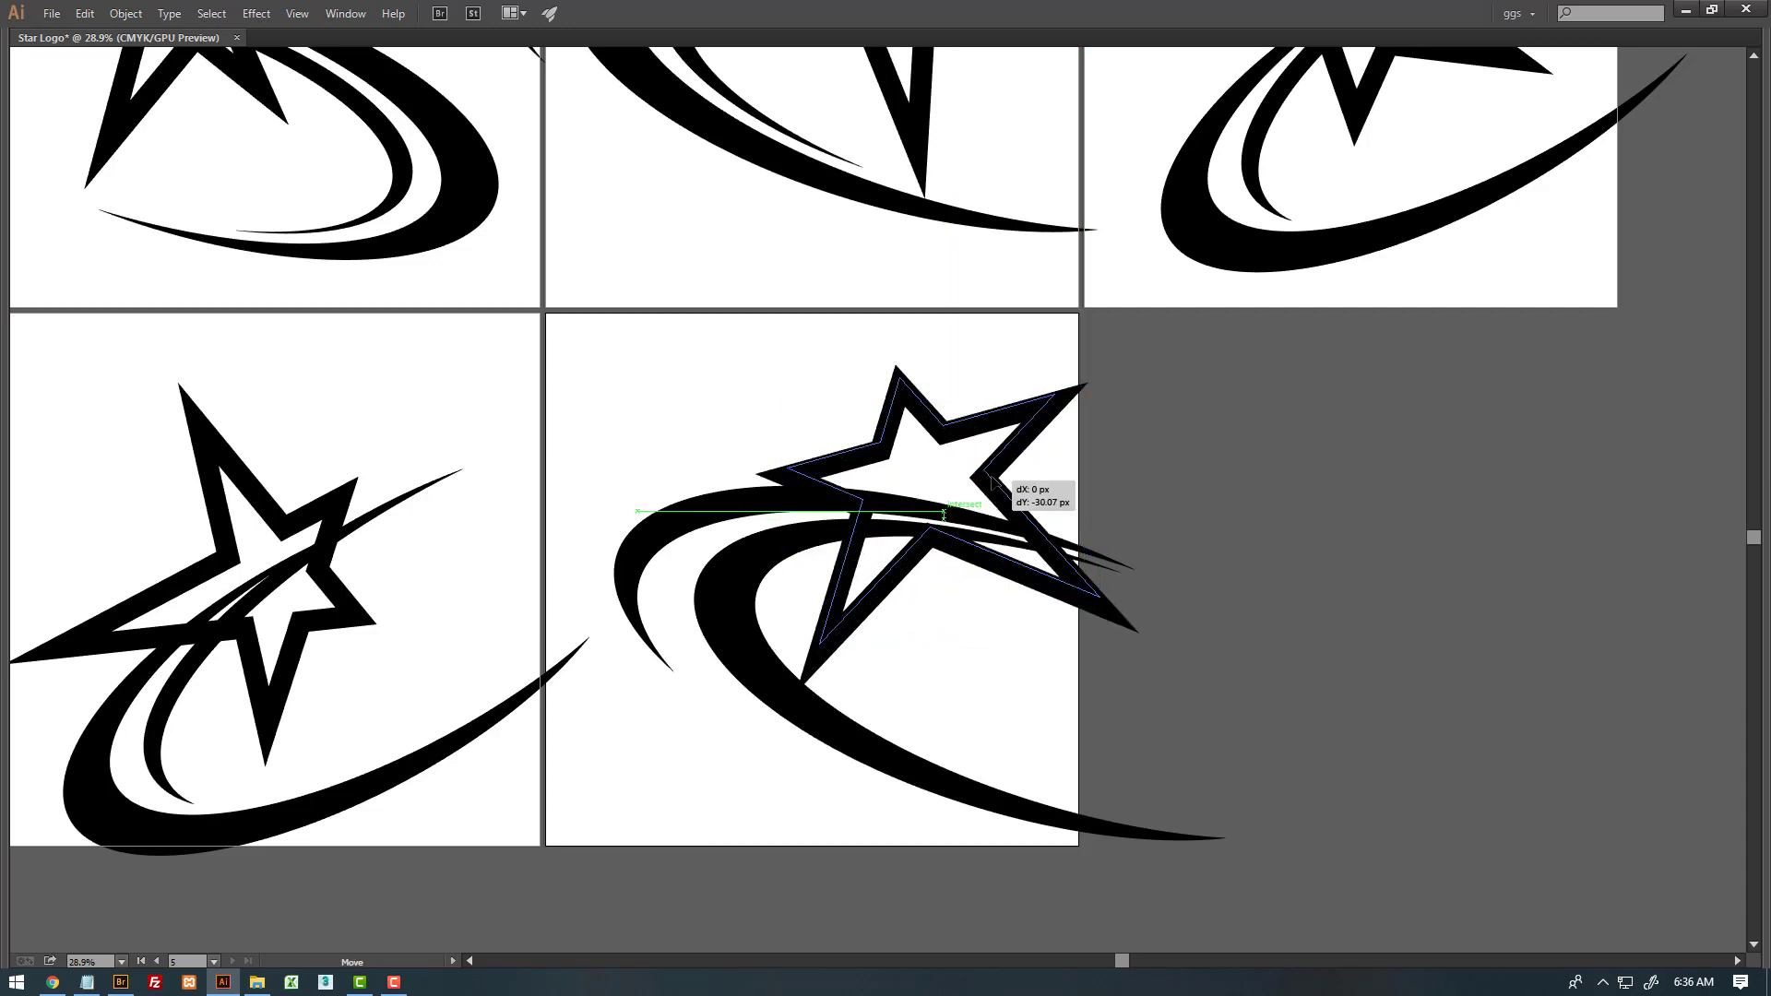
{"action": "left_click", "coordinate": [1163, 458]}
{"action": "scroll", "coordinate": [1163, 458], "scroll_direction": "down", "scroll_amount": 2}
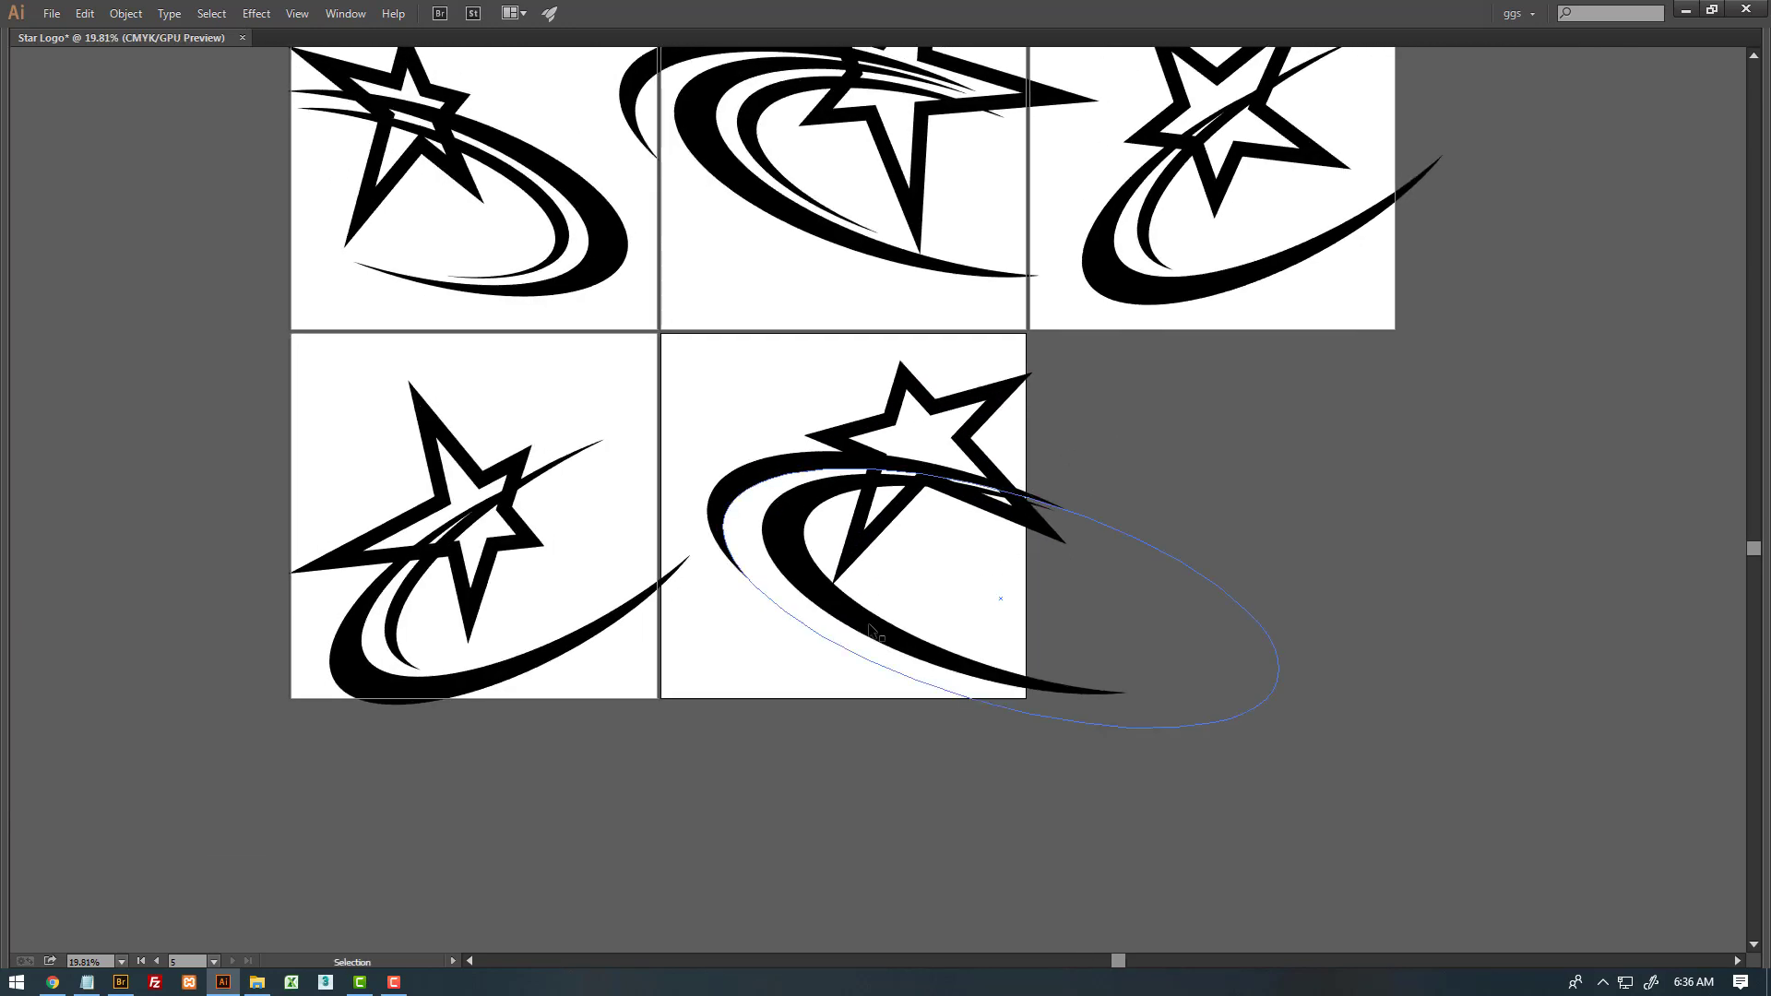
- Send the fifth swoosh behind its star and shrink it in isolation mode to hug the star
{"action": "left_click", "coordinate": [874, 621]}
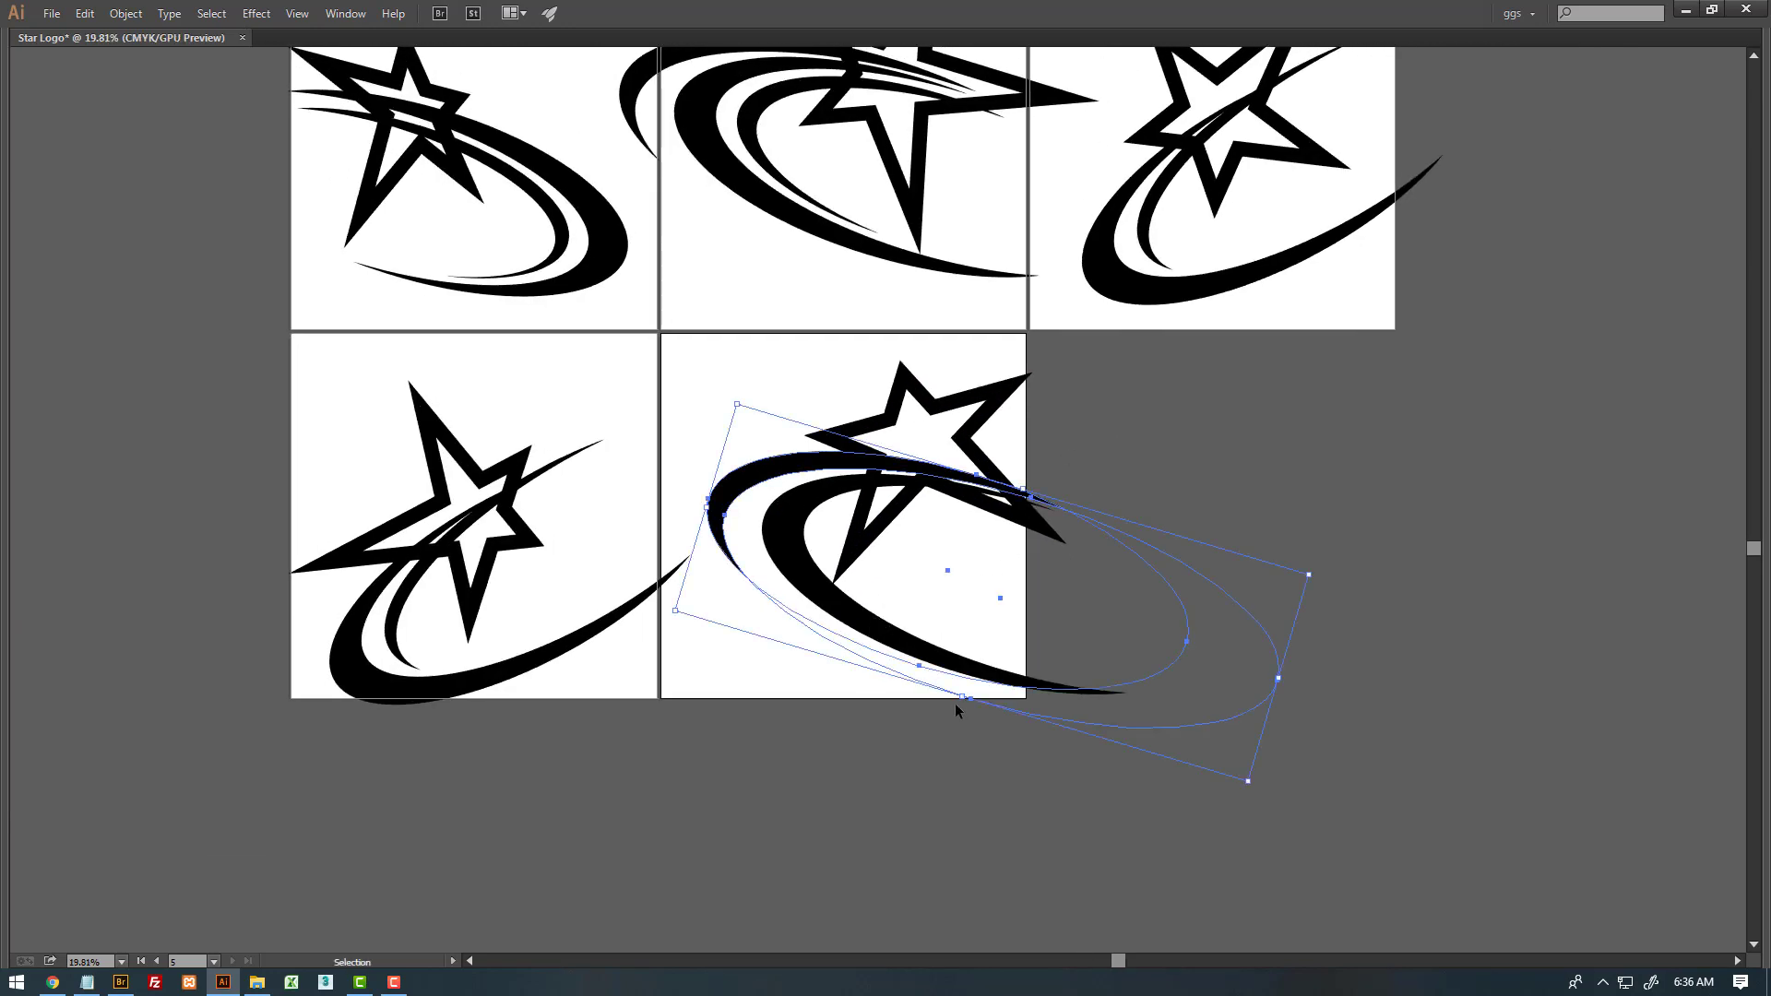
{"action": "right_click", "coordinate": [957, 633]}
{"action": "left_click", "coordinate": [1199, 825]}
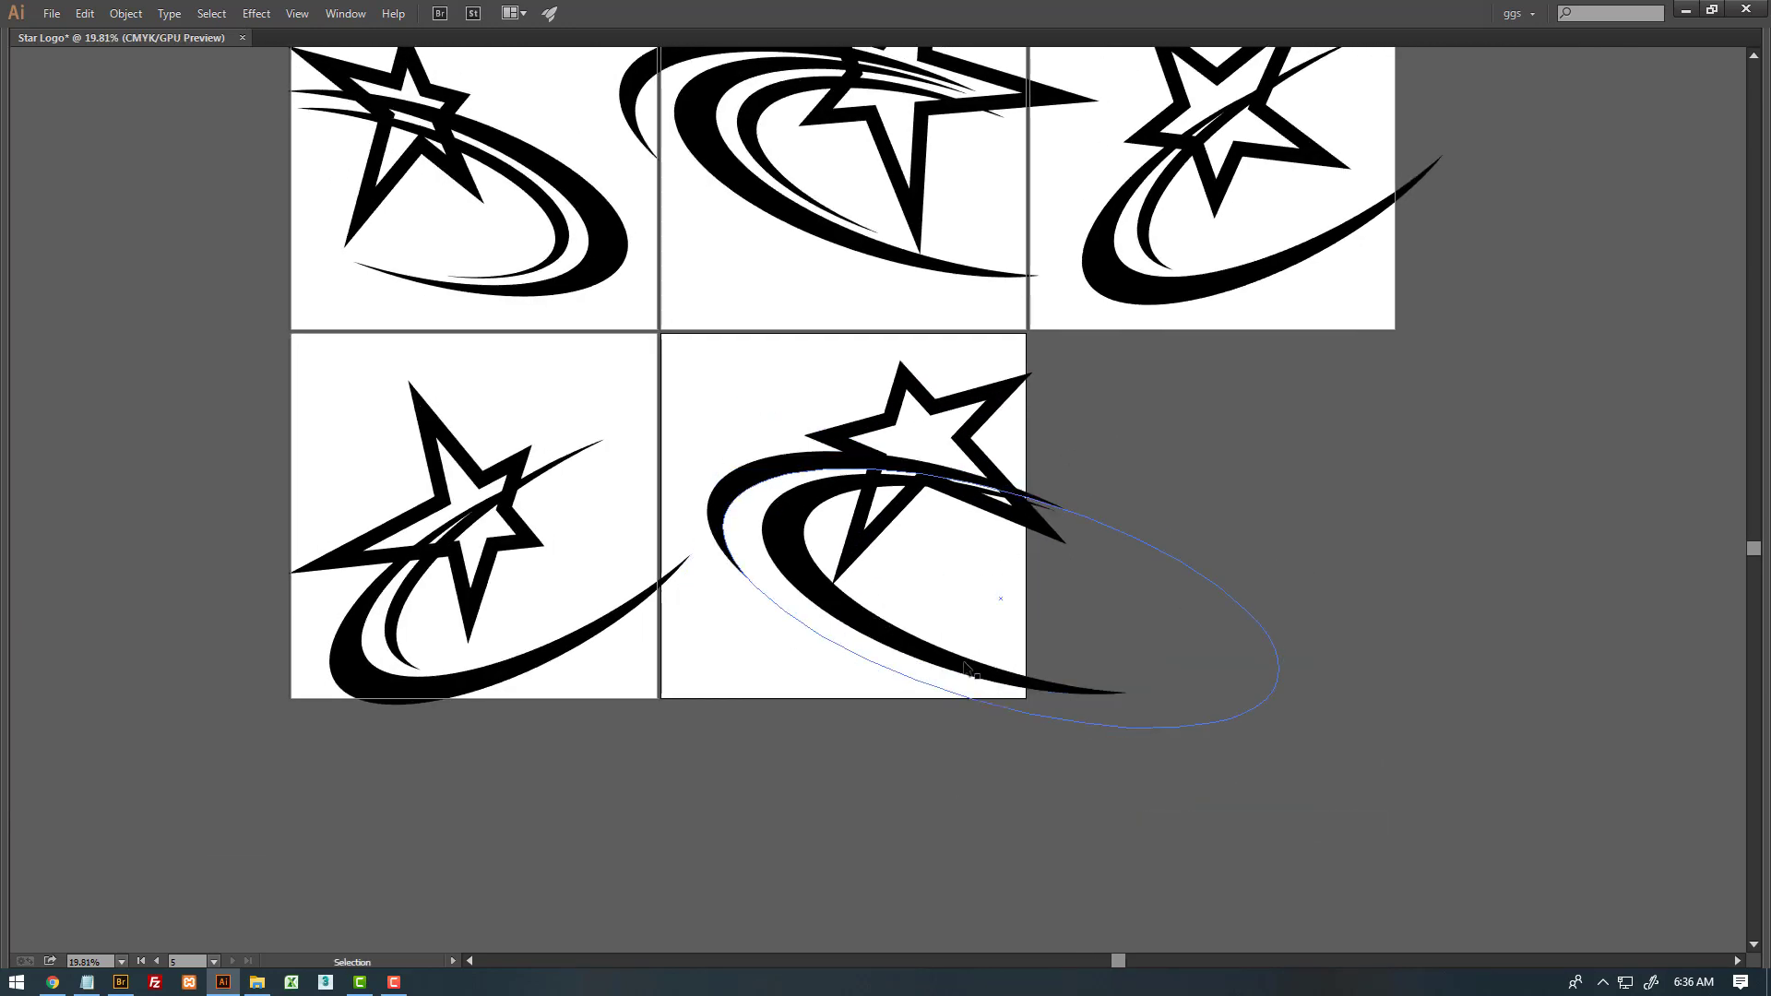
{"action": "double_click", "coordinate": [983, 666]}
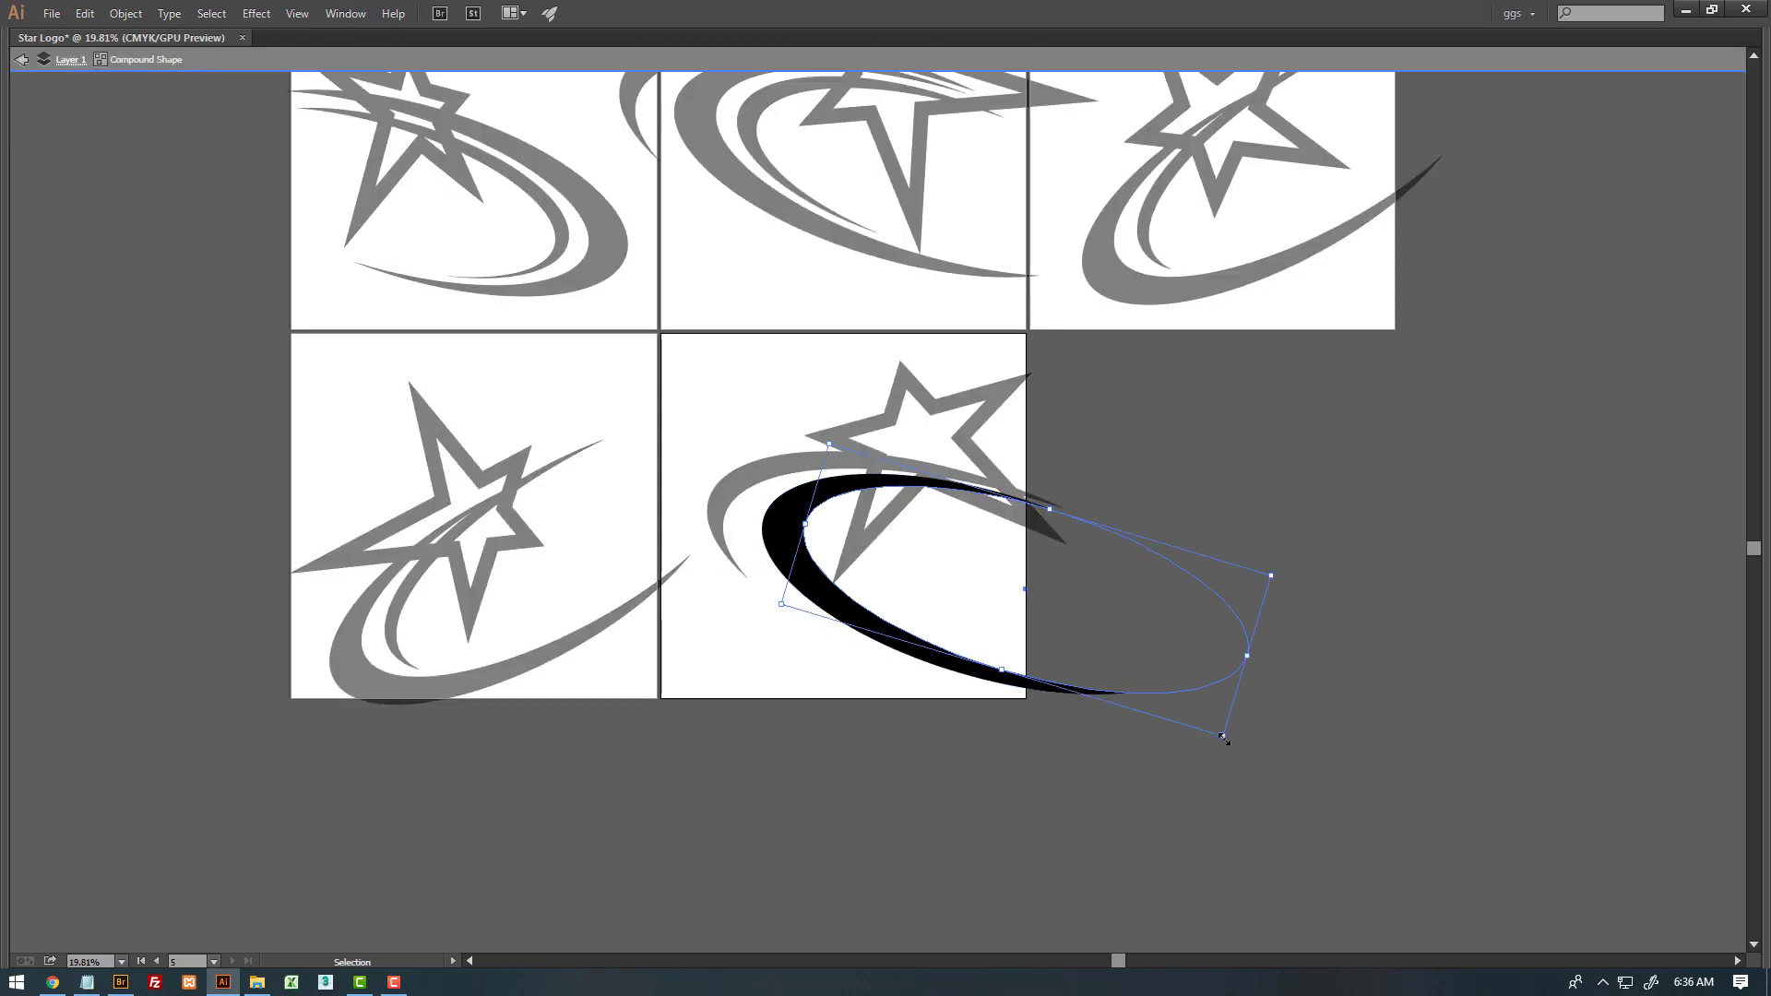
{"action": "mouse_move", "coordinate": [1222, 736]}
{"action": "left_mouse_down"}
{"action": "mouse_move", "coordinate": [1179, 703]}
{"action": "mouse_move", "coordinate": [1266, 788]}
{"action": "left_mouse_up"}
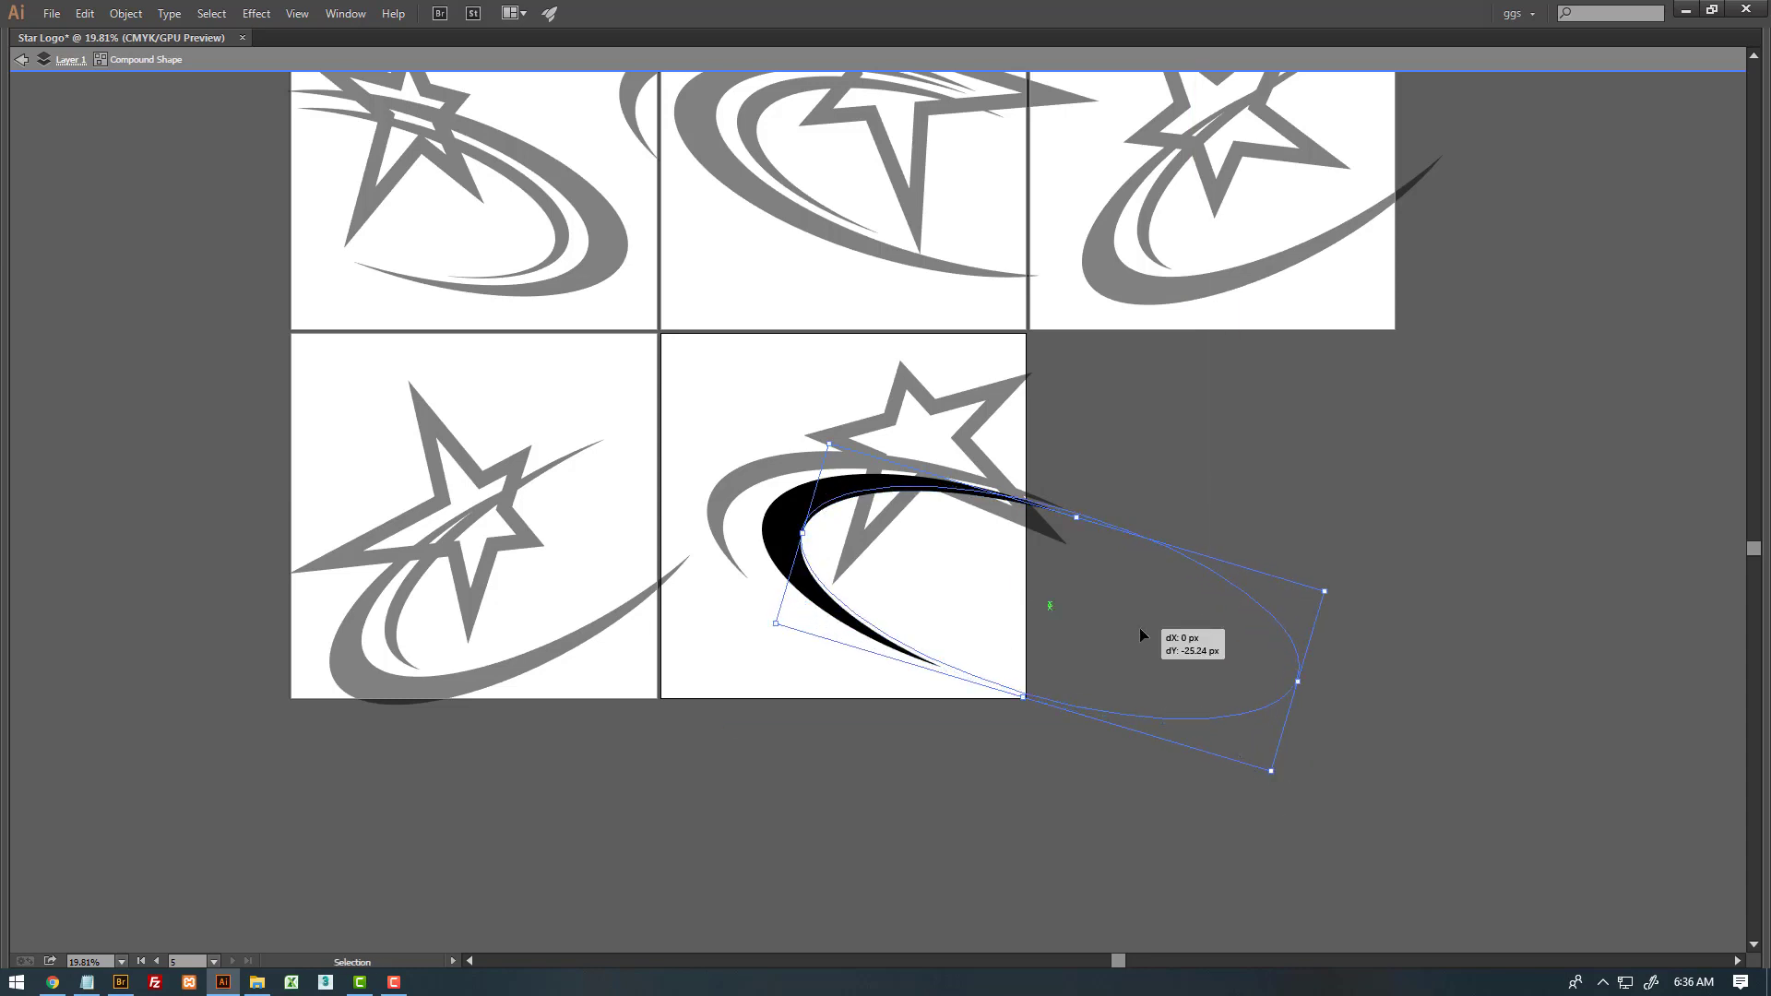
- Exit isolation mode, restore the hidden panels, and reframe the view on all five artboards
{"action": "double_click", "coordinate": [1354, 433]}
{"action": "key", "text": "z"}
{"action": "left_click", "coordinate": [1185, 422], "text": "alt"}
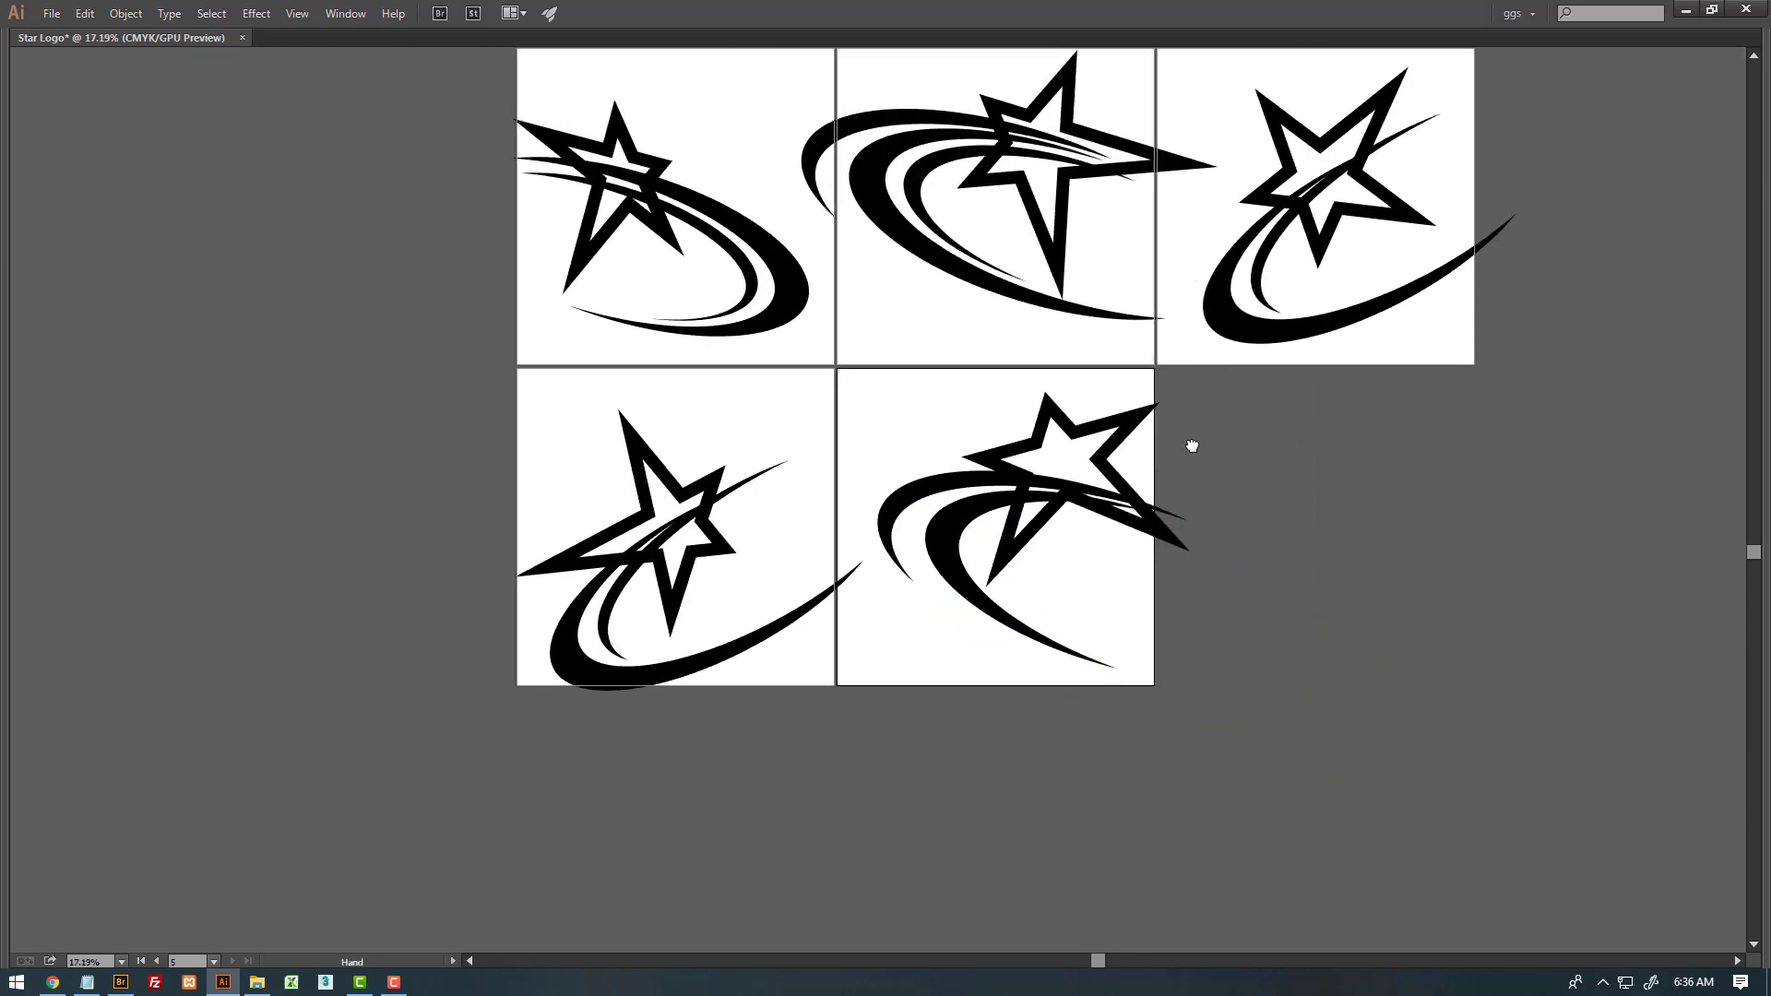
{"action": "key", "text": "v"}
{"action": "left_click", "coordinate": [742, 662]}
{"action": "scroll", "coordinate": [763, 735], "scroll_direction": "up", "scroll_amount": 3}
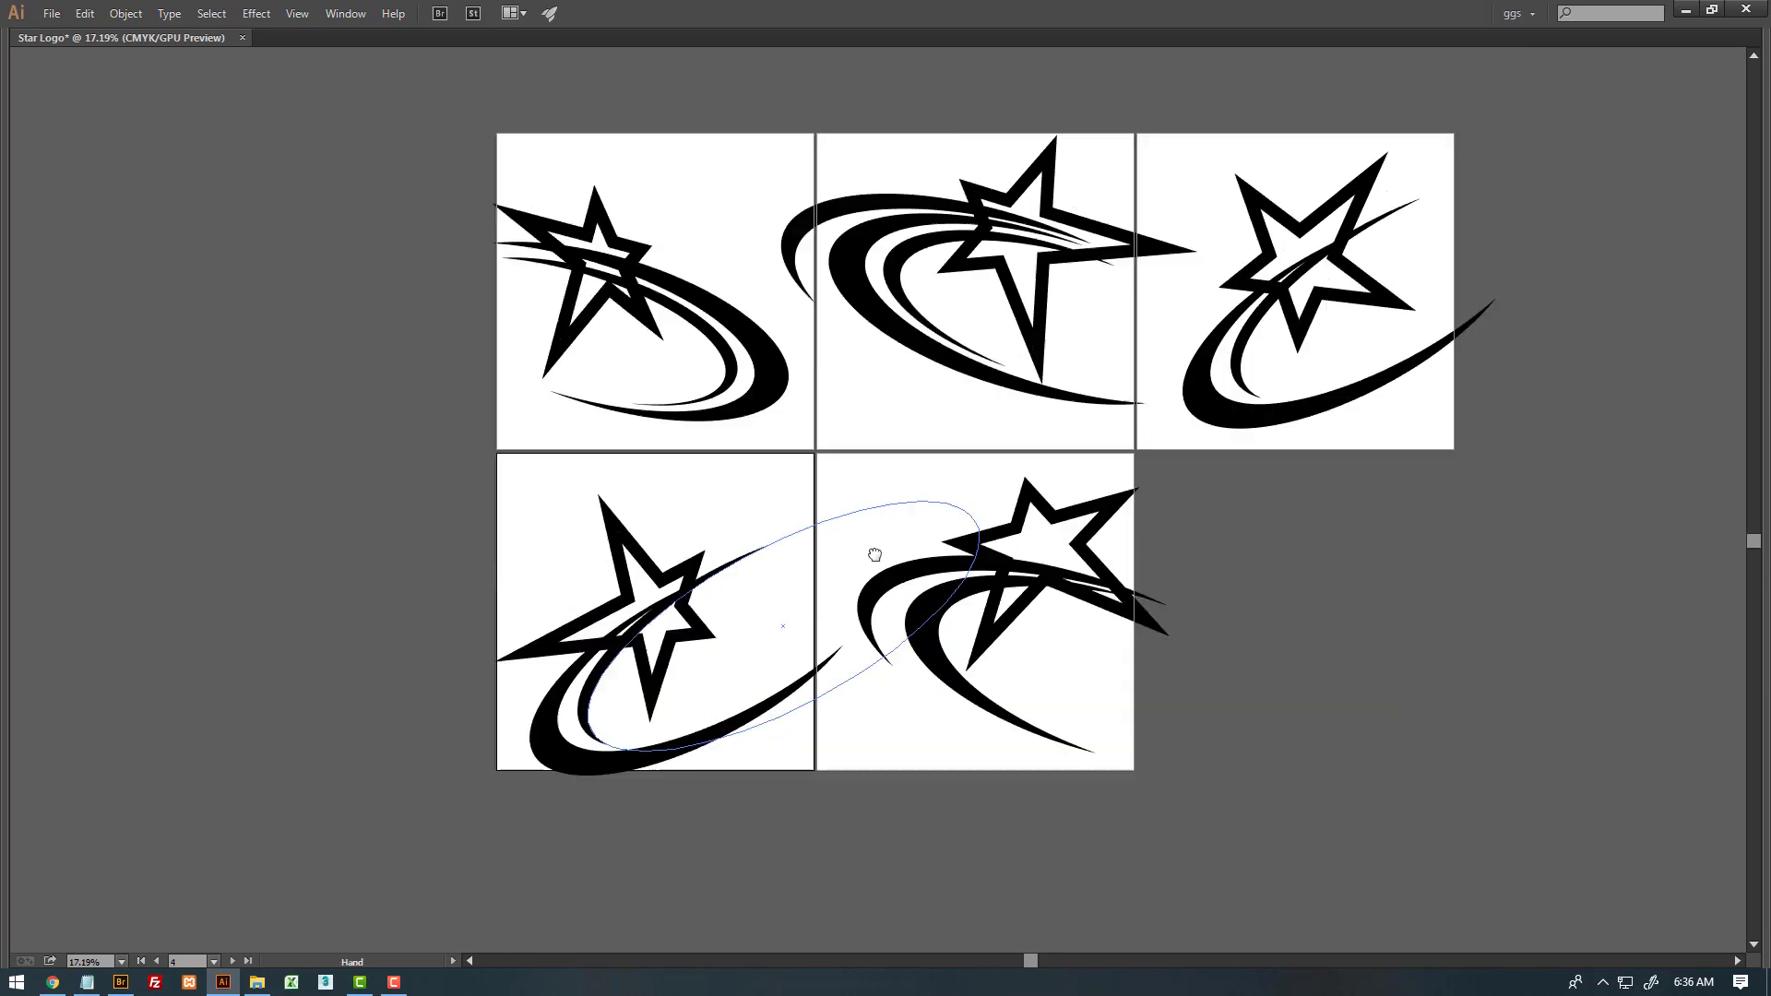
{"action": "left_click", "coordinate": [683, 263]}
{"action": "scroll", "coordinate": [585, 274], "scroll_direction": "right", "scroll_amount": 2}
{"action": "key", "text": "Tab"}
{"action": "key", "text": "z"}
{"action": "left_click", "coordinate": [827, 494], "text": "alt"}
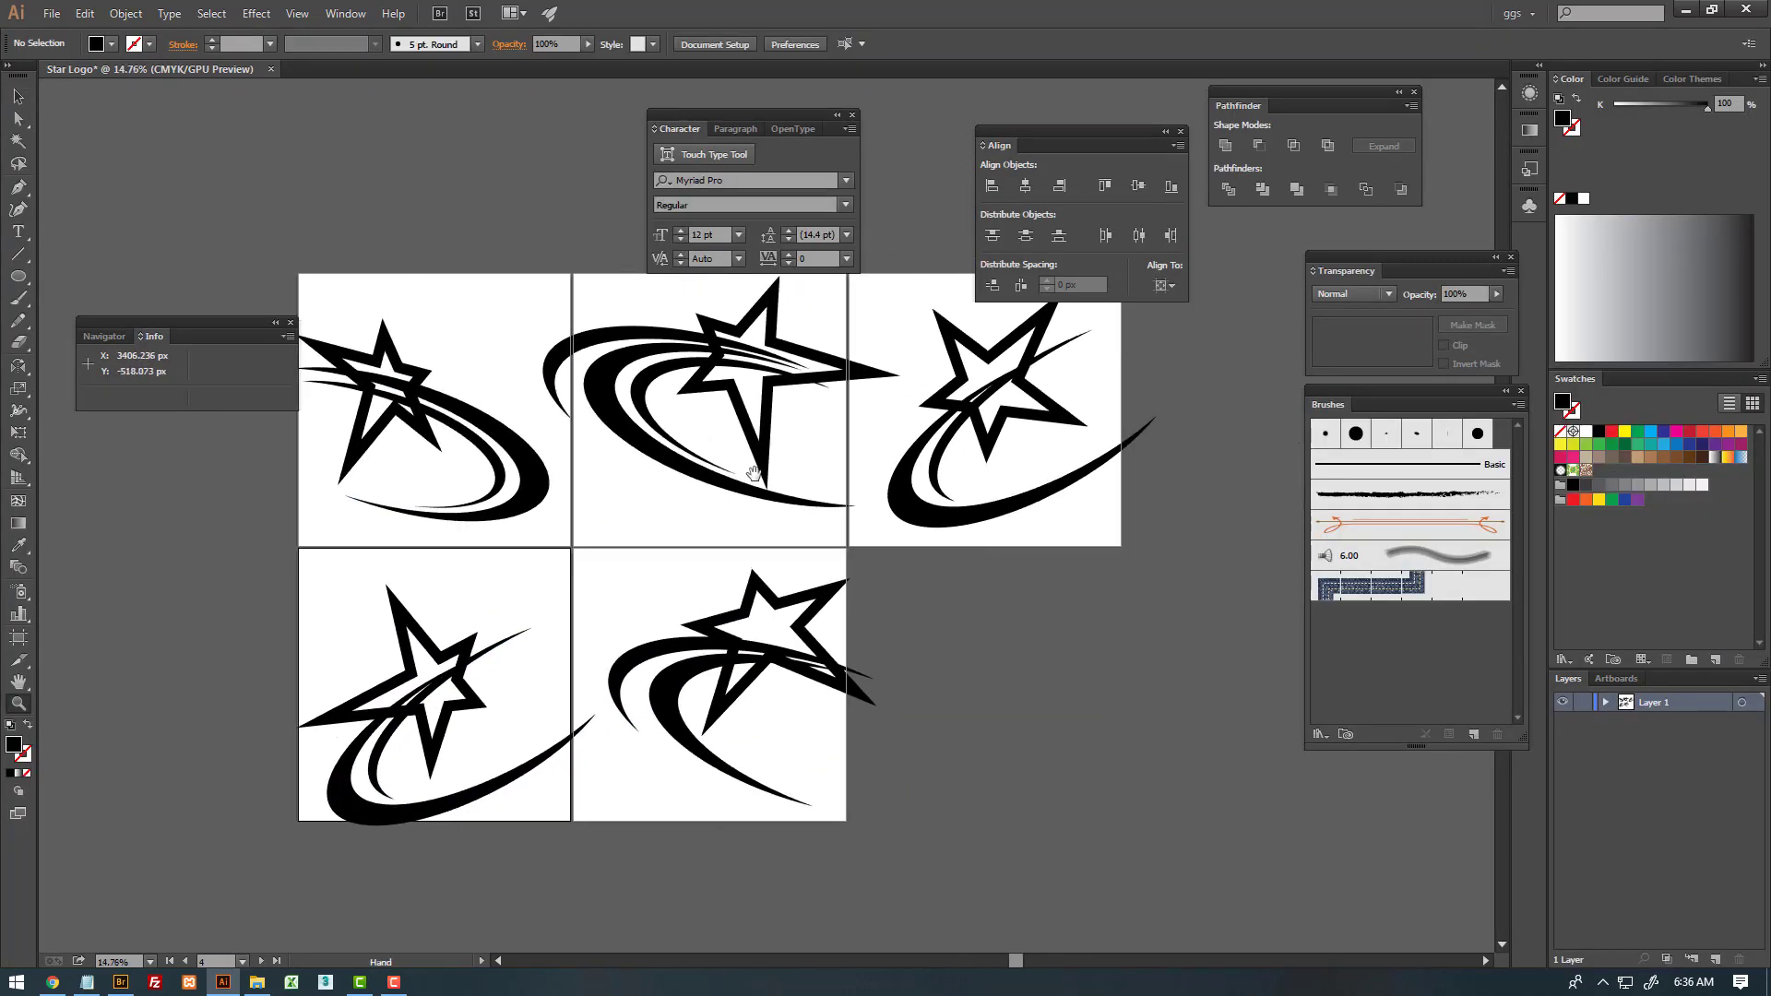
- Marquee-select all five star logos and expand them into plain shapes with Pathfinder Expand
{"action": "key", "text": "v"}
{"action": "left_click", "coordinate": [552, 475]}
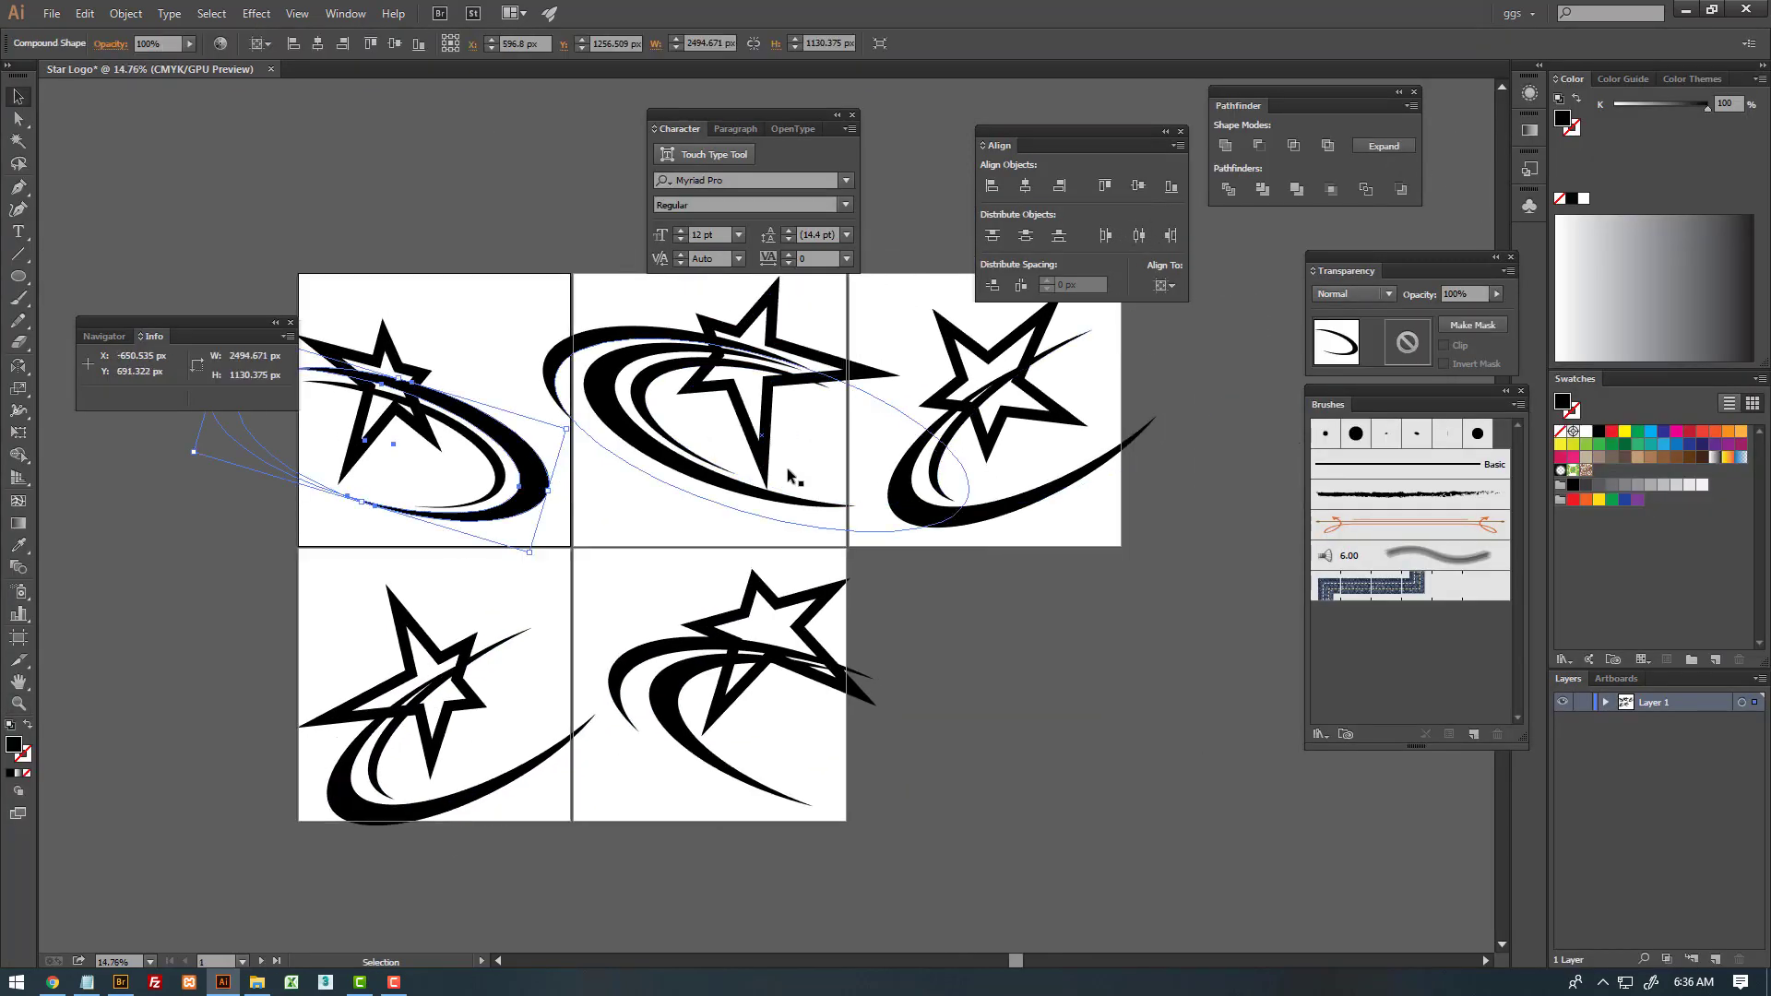
{"action": "left_click", "coordinate": [531, 359]}
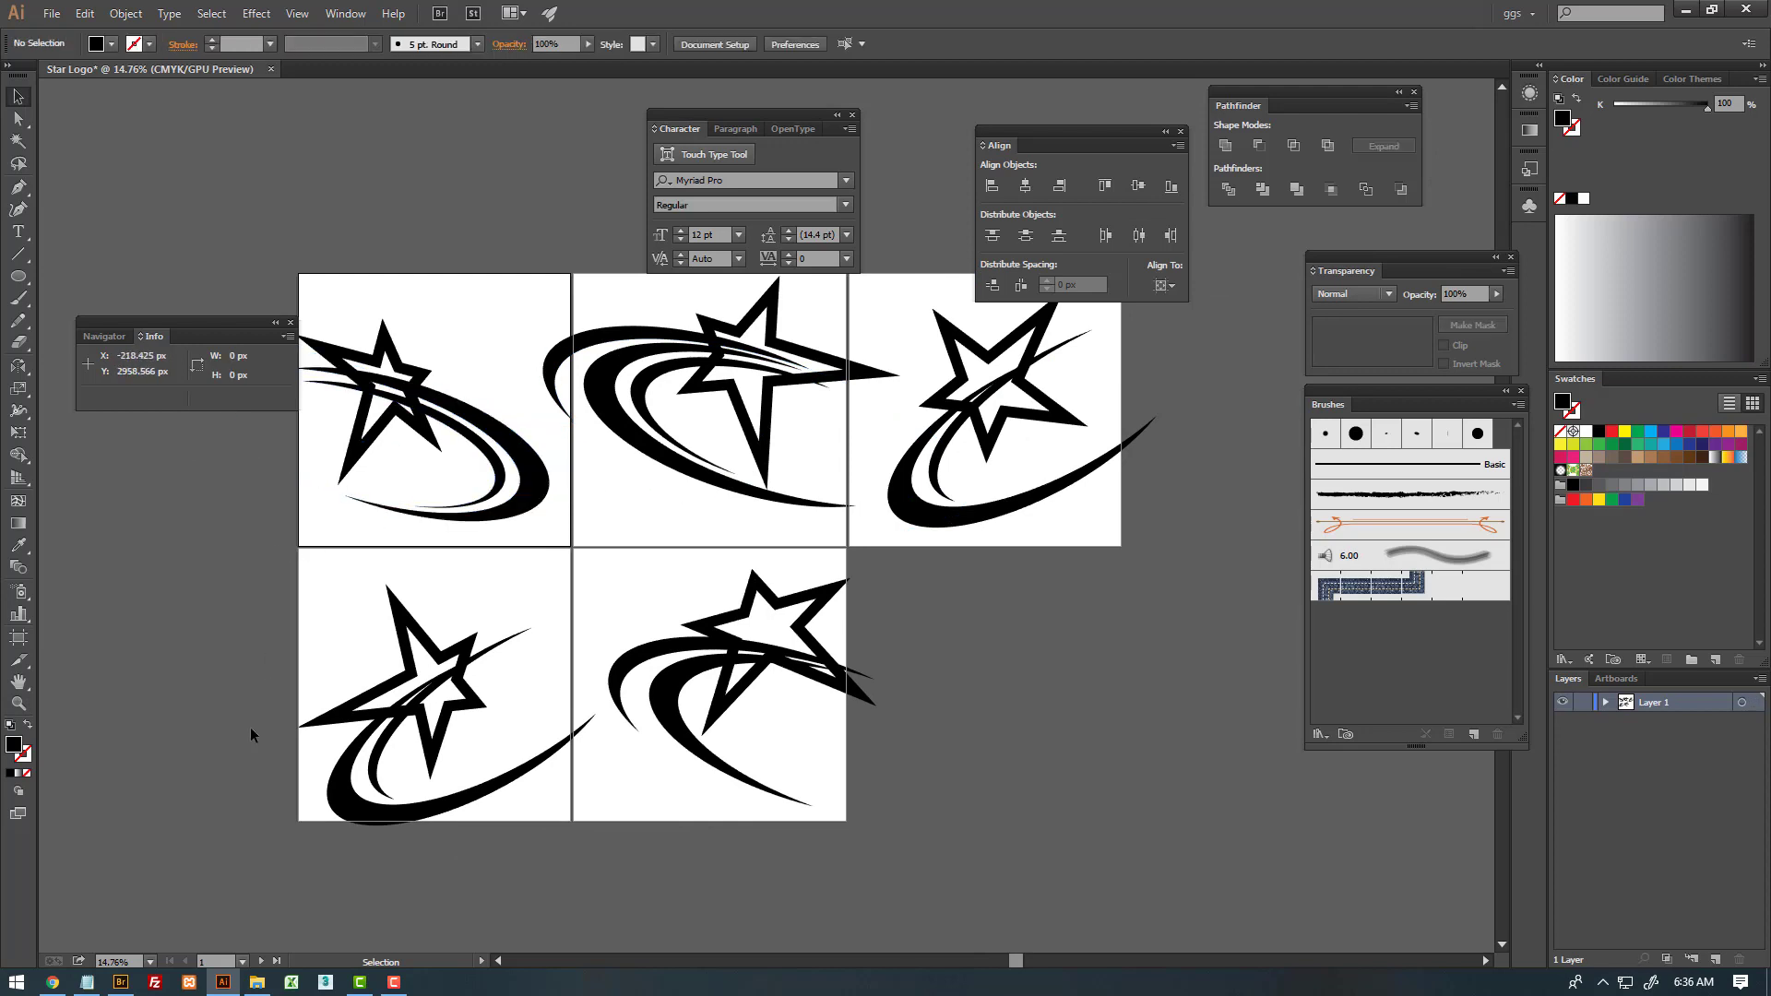
{"action": "left_click_drag", "start_coordinate": [251, 781], "coordinate": [1178, 362]}
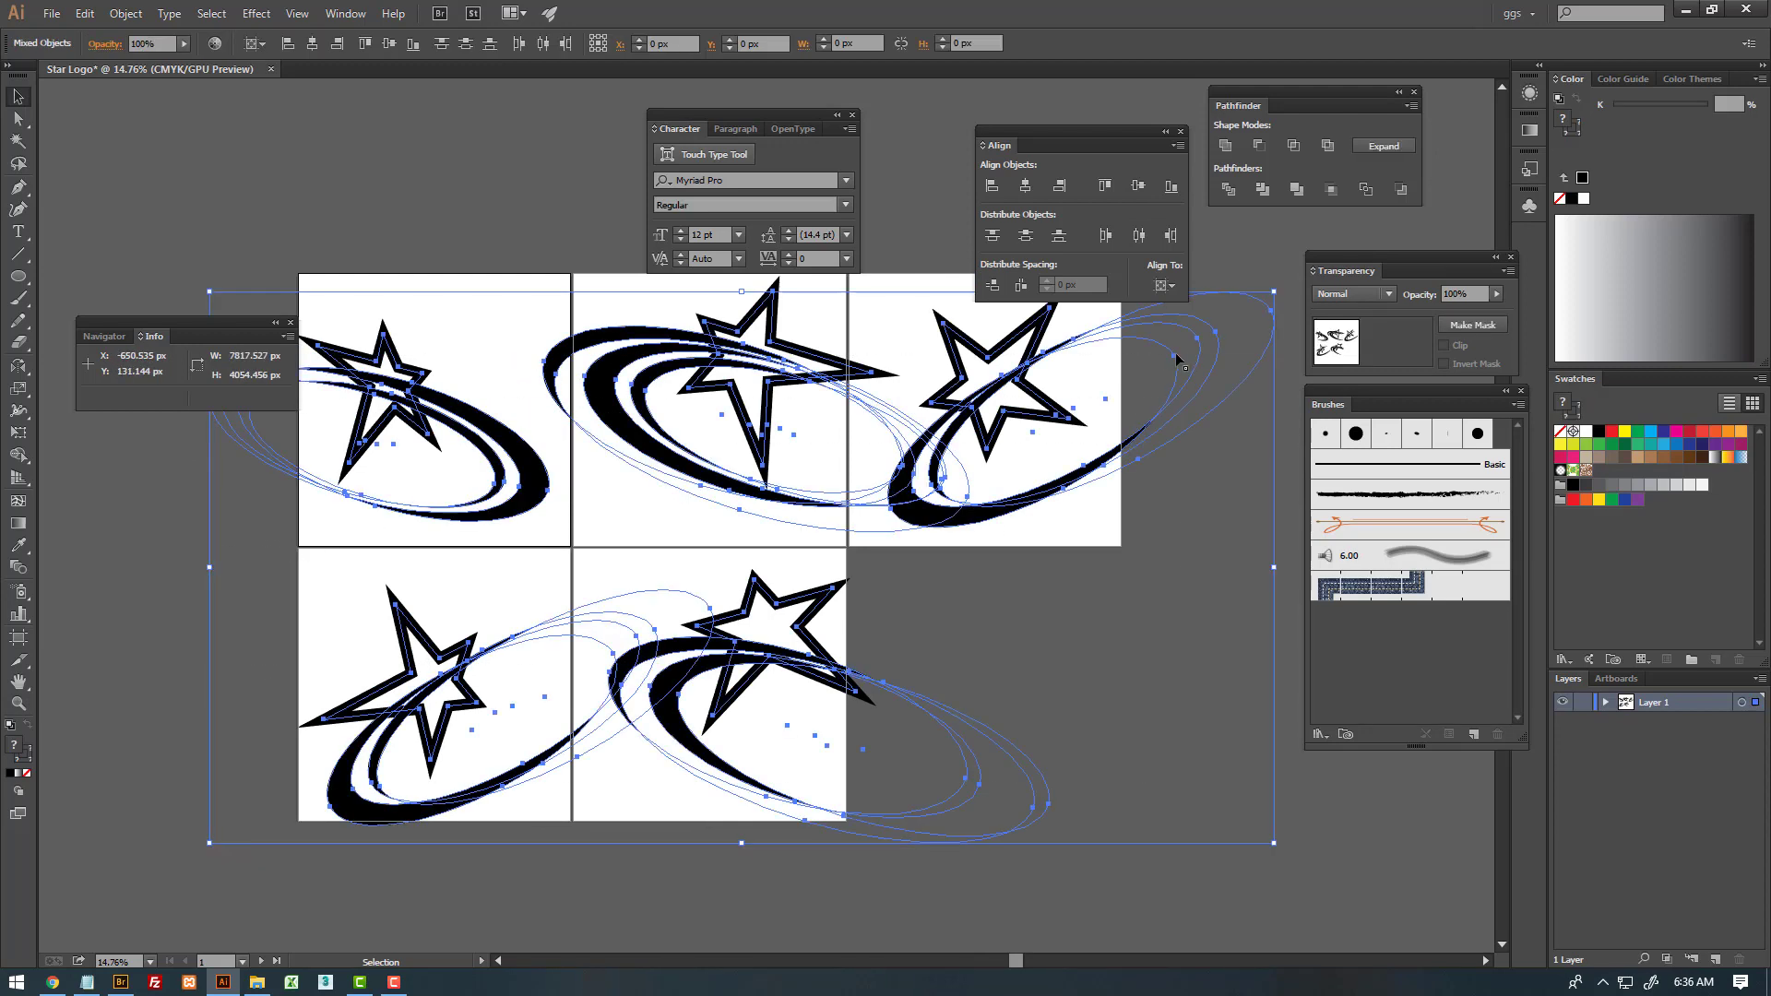
{"action": "left_click", "coordinate": [1398, 148]}
{"action": "left_click", "coordinate": [791, 346]}
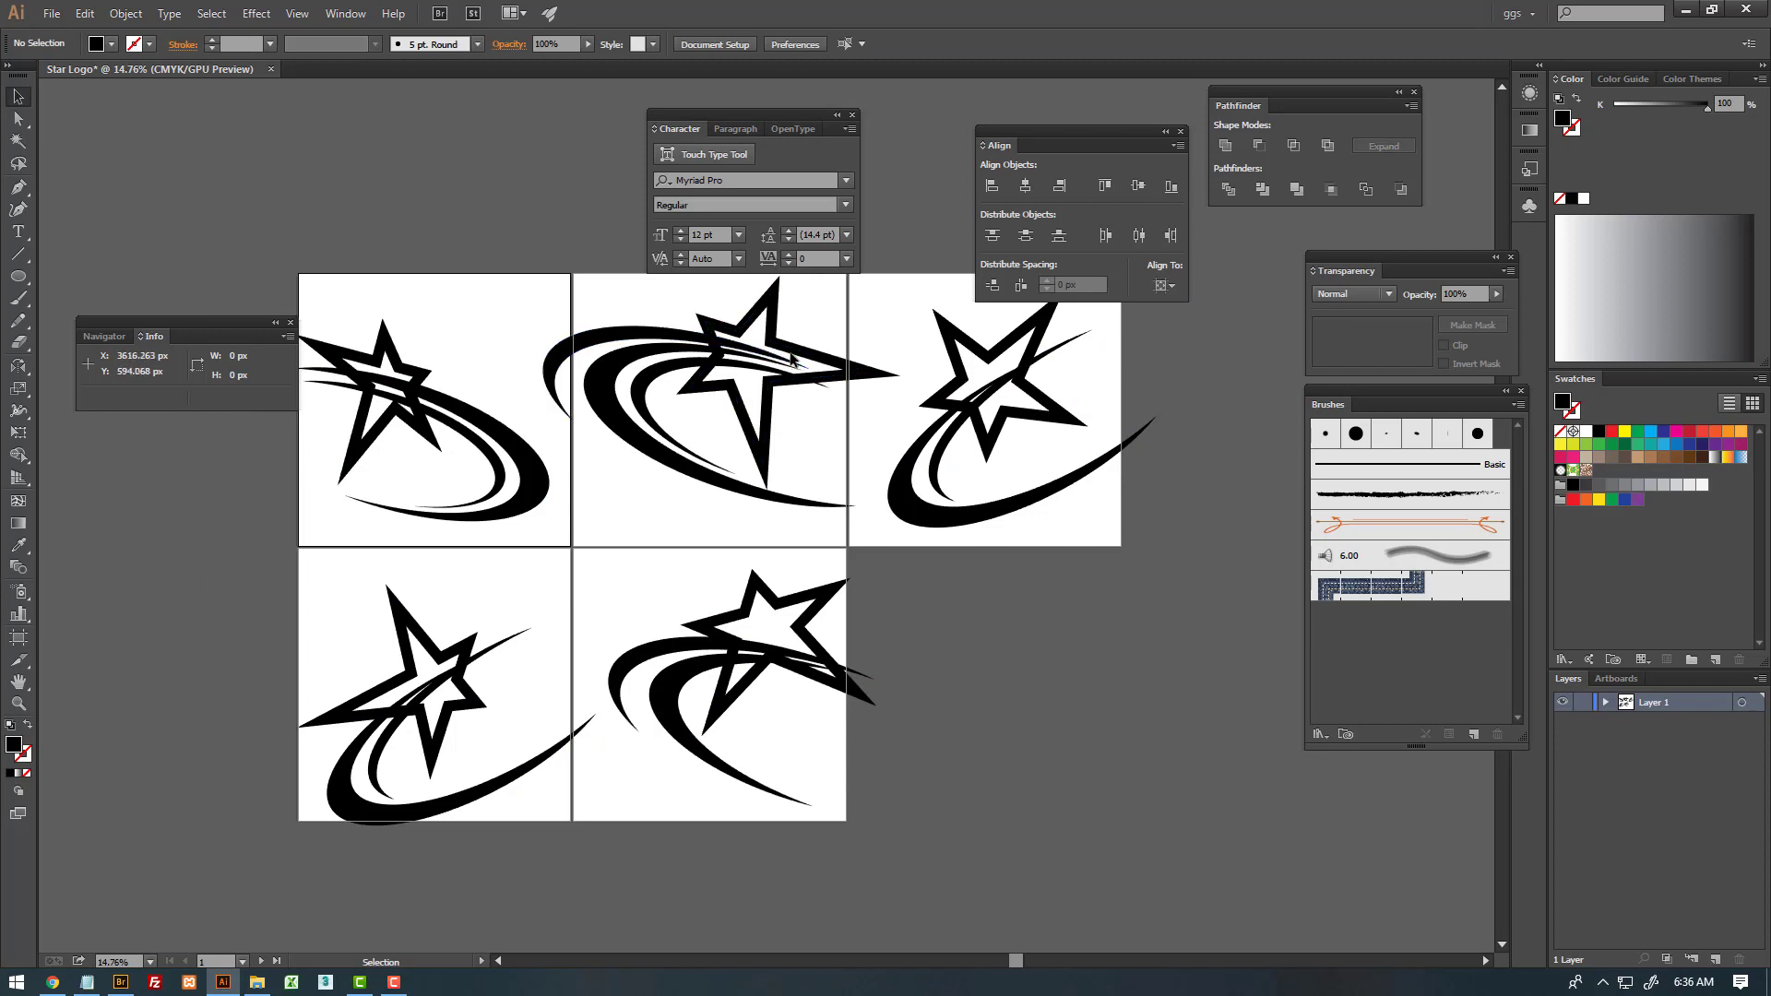
- Select all five star outlines and set their stroke weight to 85 pt
{"action": "left_click", "coordinate": [418, 368], "text": "shift"}
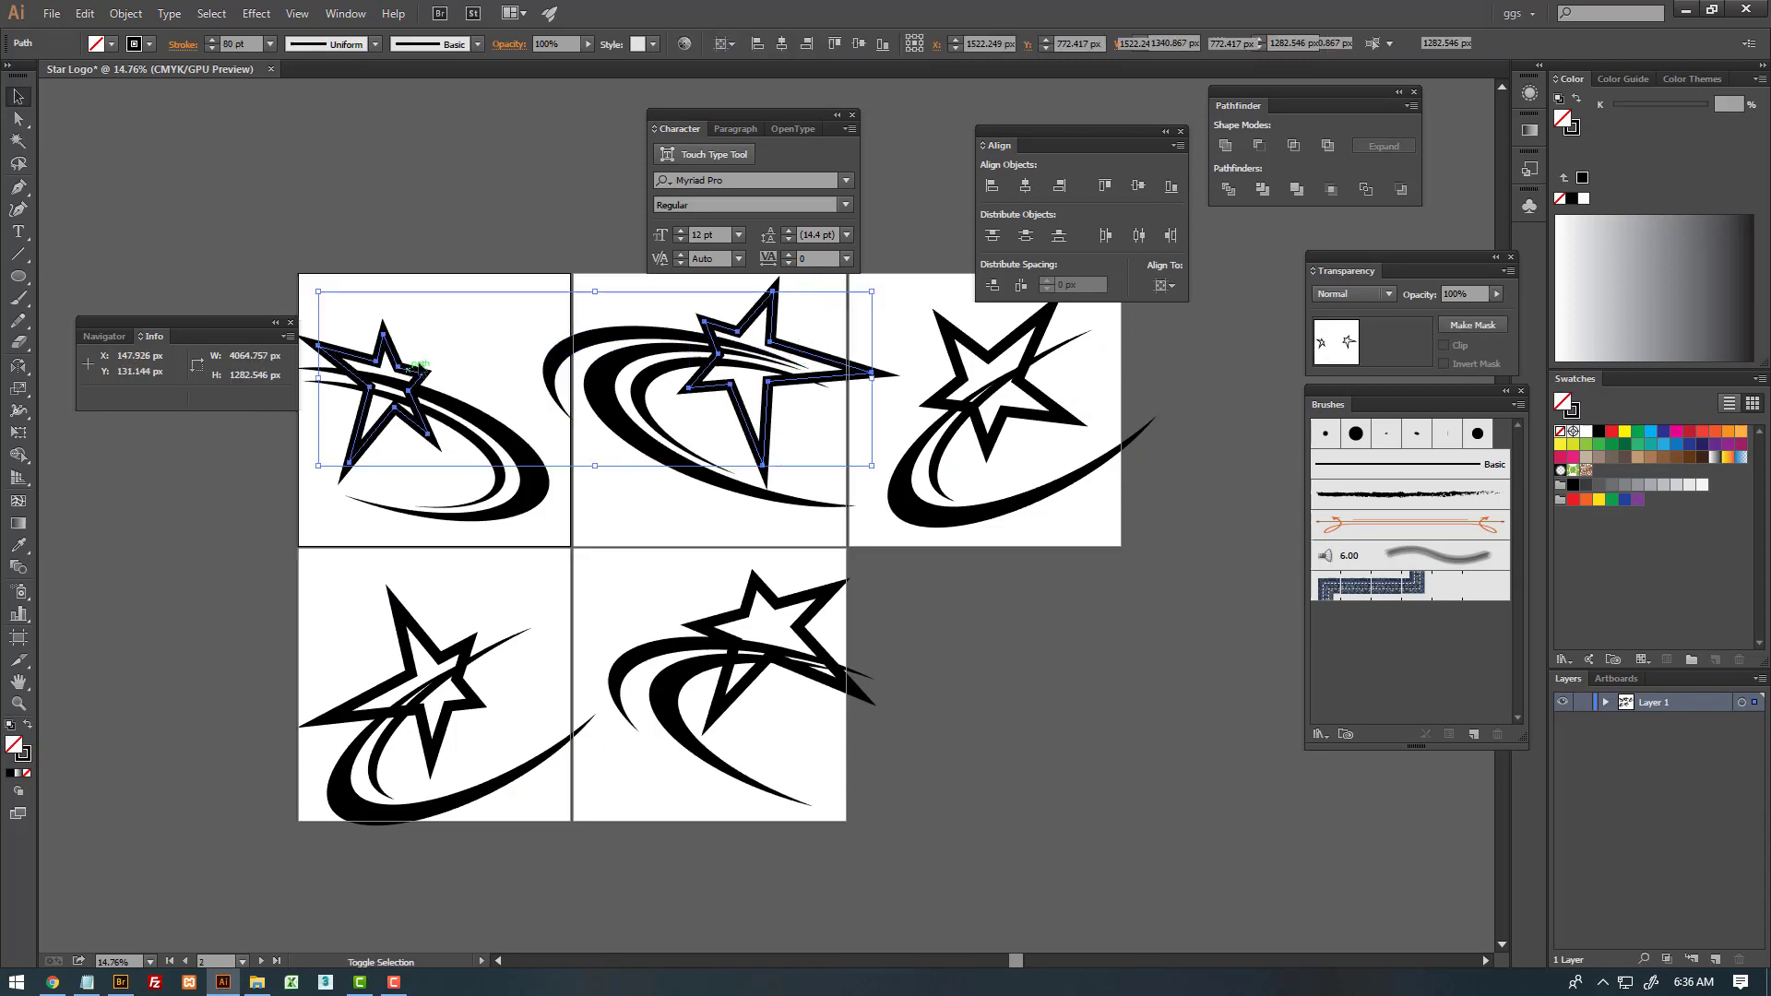
{"action": "left_click", "coordinate": [963, 340], "text": "shift"}
{"action": "left_click", "coordinate": [781, 594], "text": "shift"}
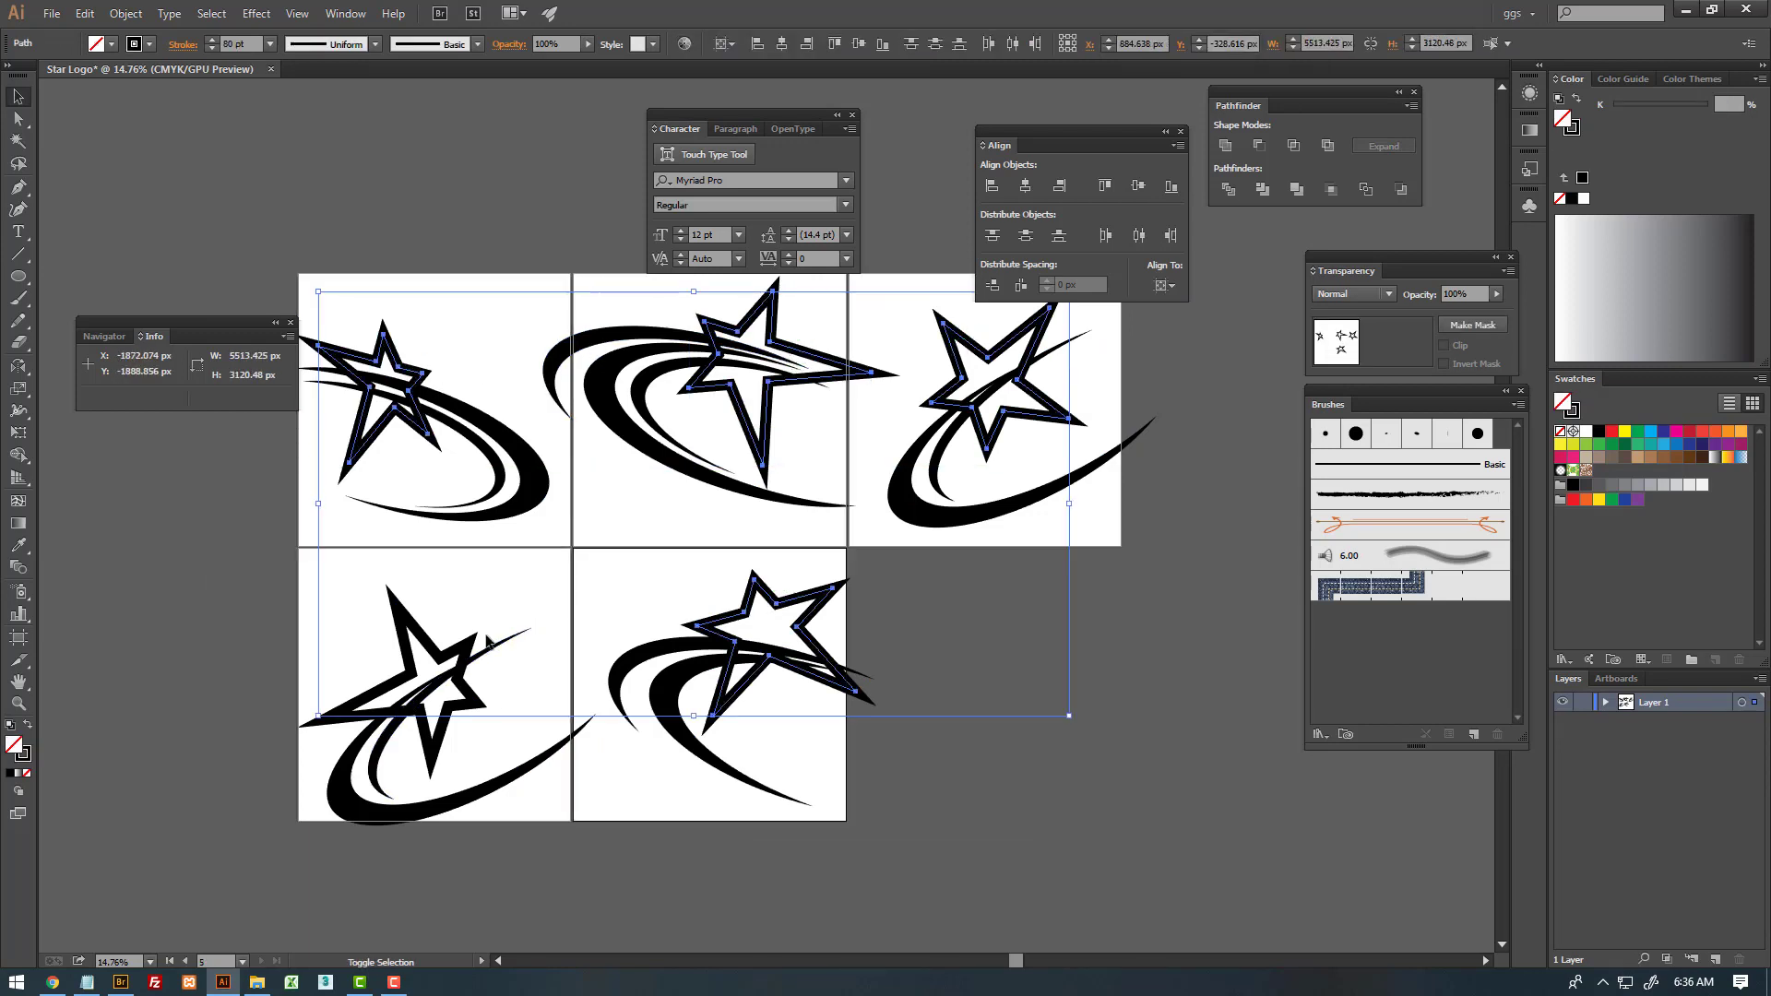
{"action": "left_click", "coordinate": [471, 643], "text": "shift"}
{"action": "type", "text": "85"}
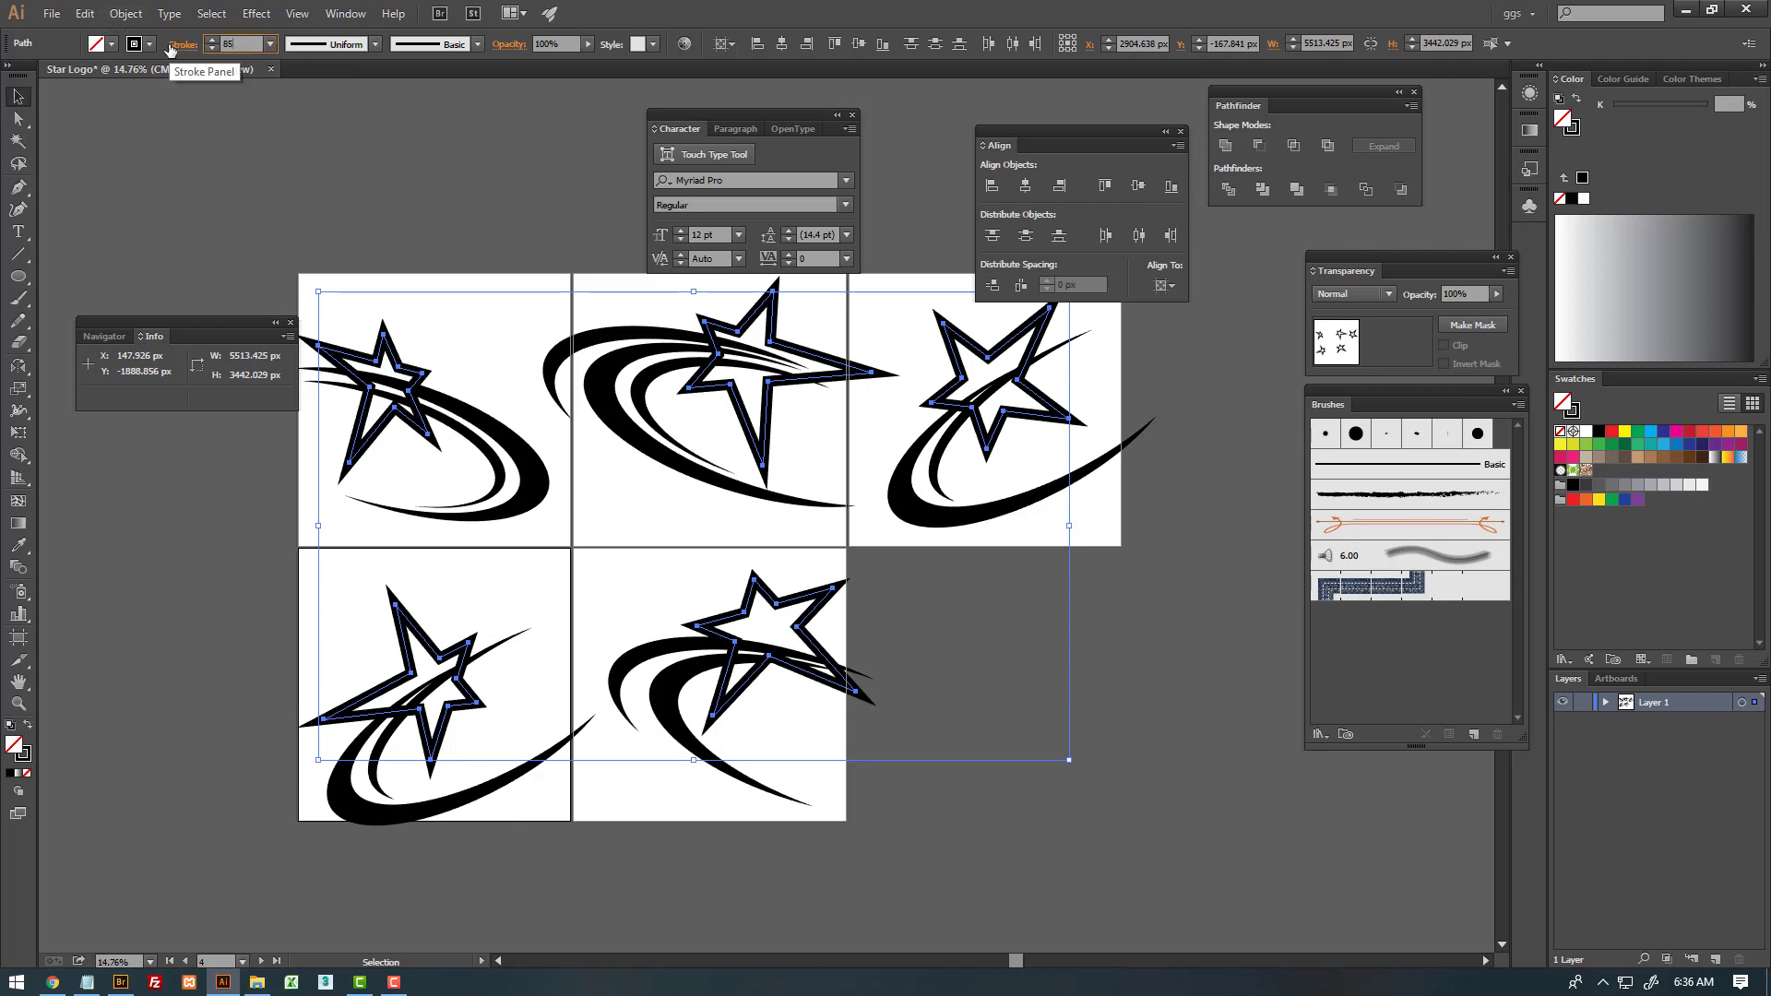
{"action": "key", "text": "Return"}
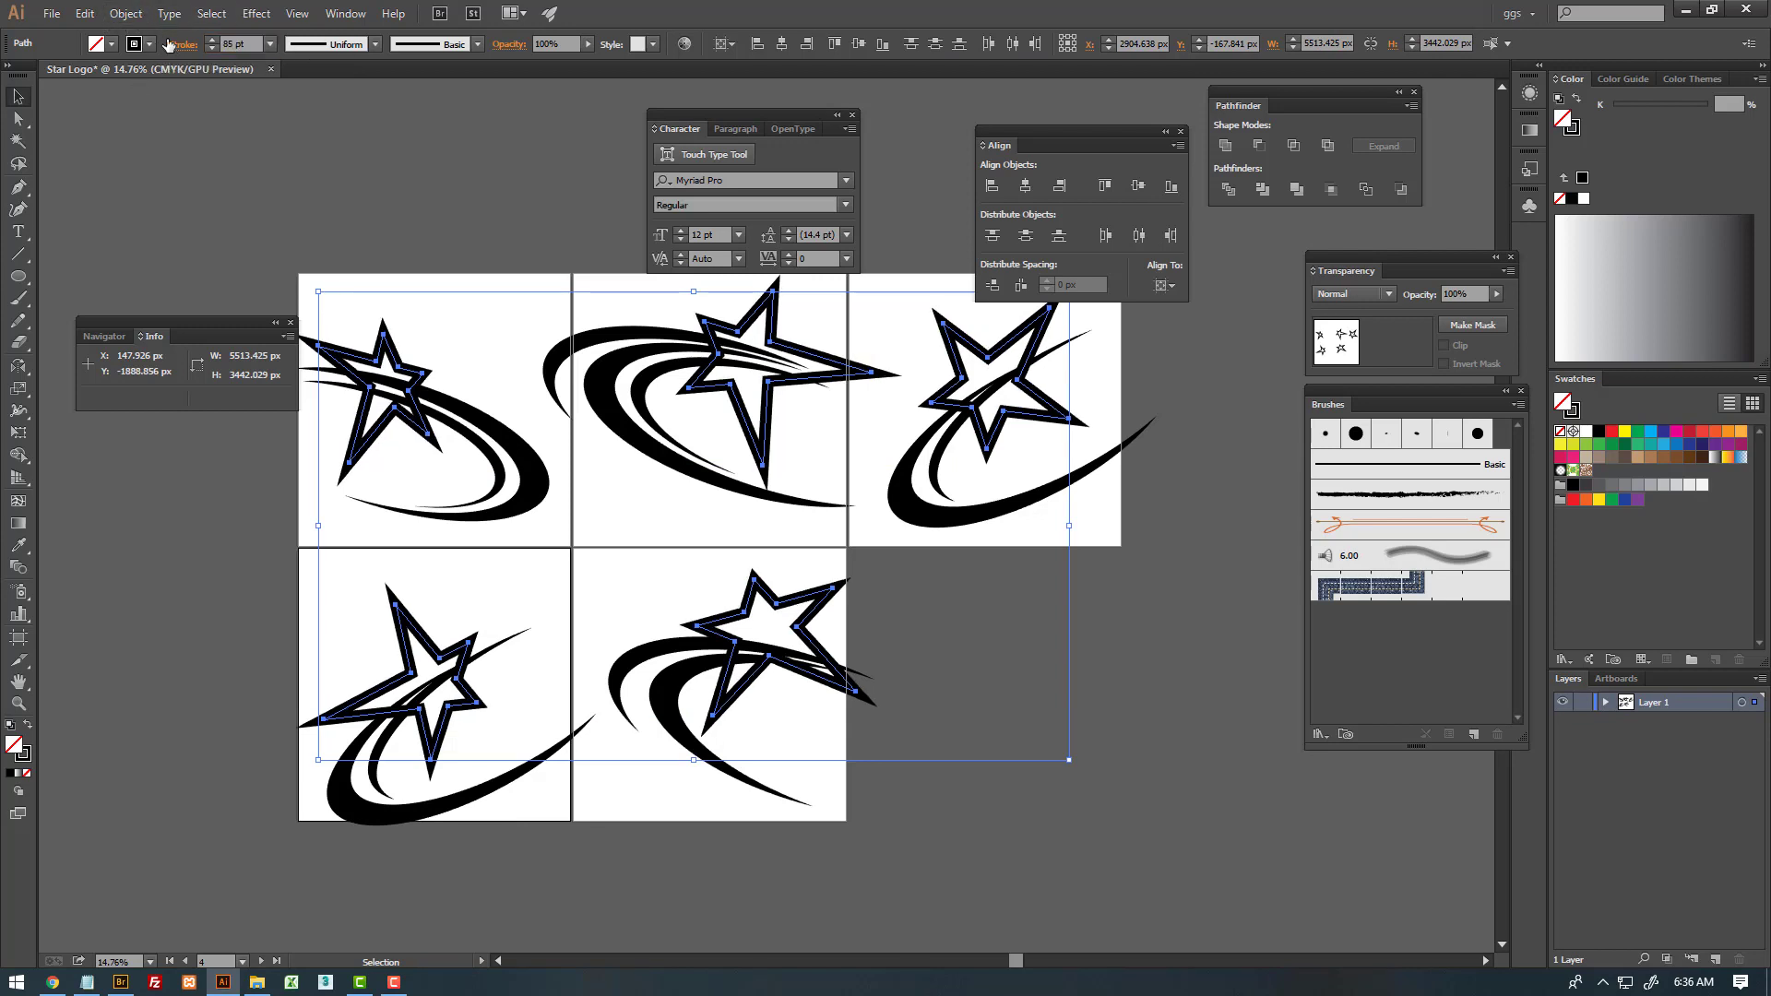
- Convert the star strokes into filled shapes with Object > Path > Outline Stroke
{"action": "left_click", "coordinate": [121, 15]}
{"action": "mouse_move", "coordinate": [146, 385]}
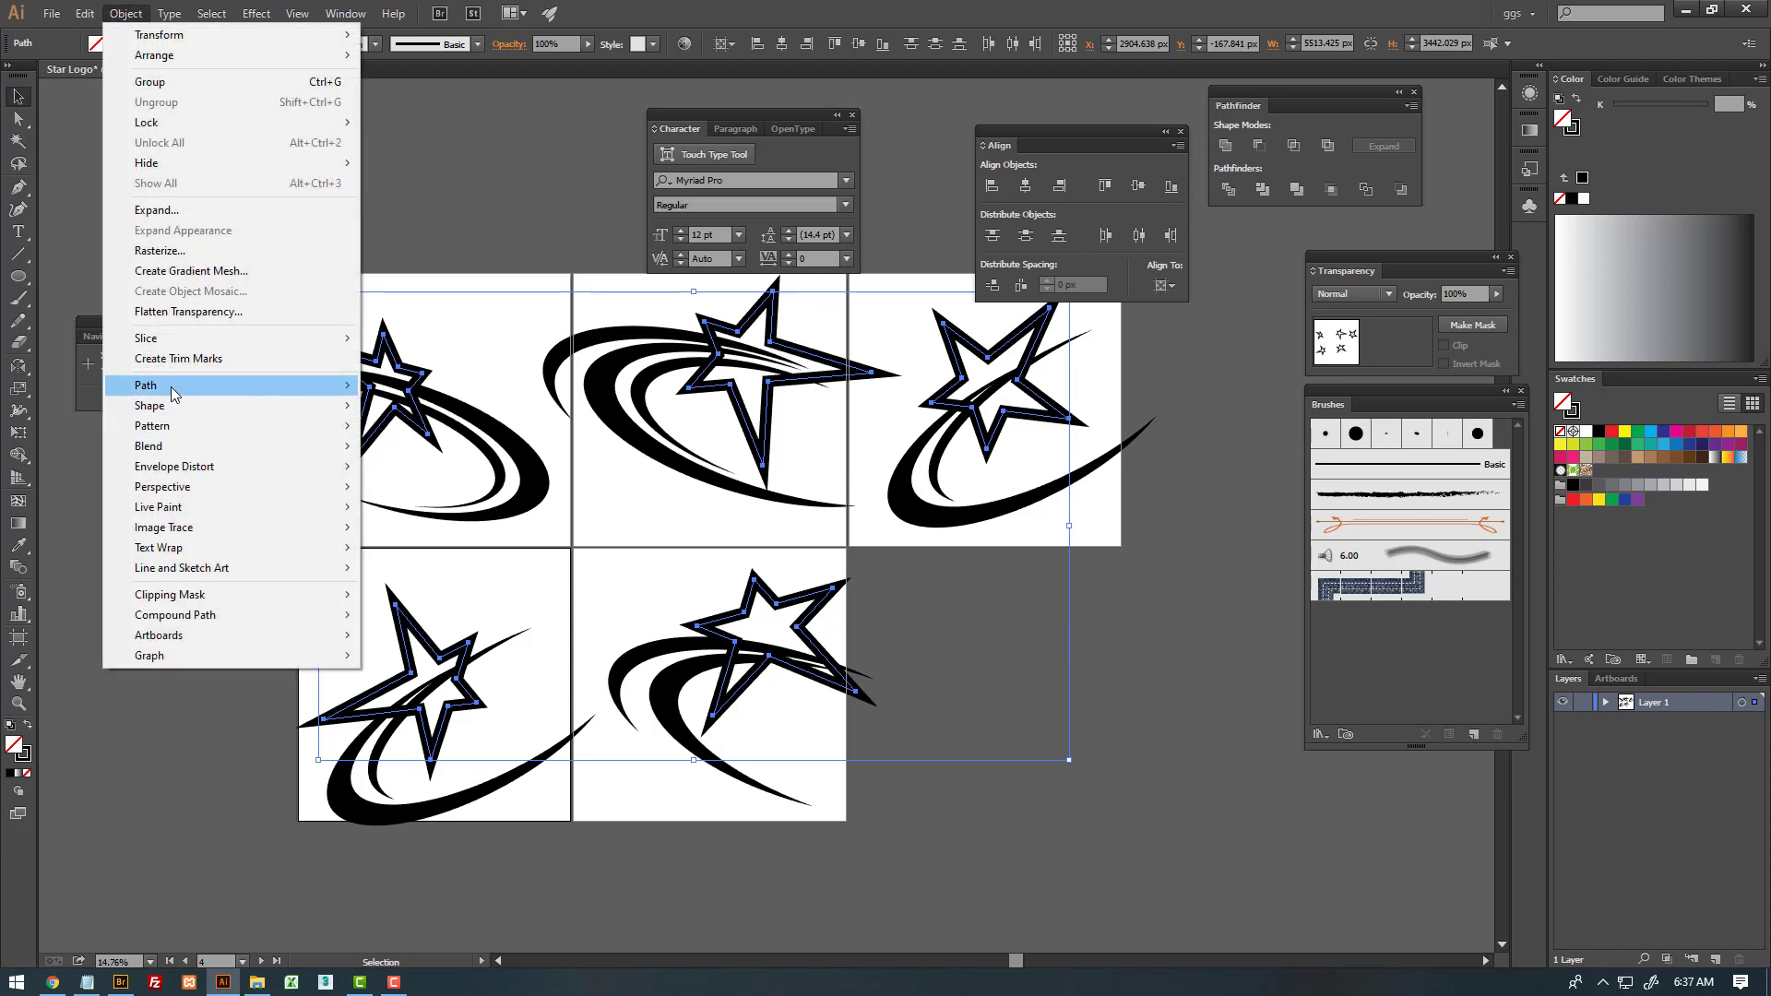
{"action": "left_click", "coordinate": [570, 434]}
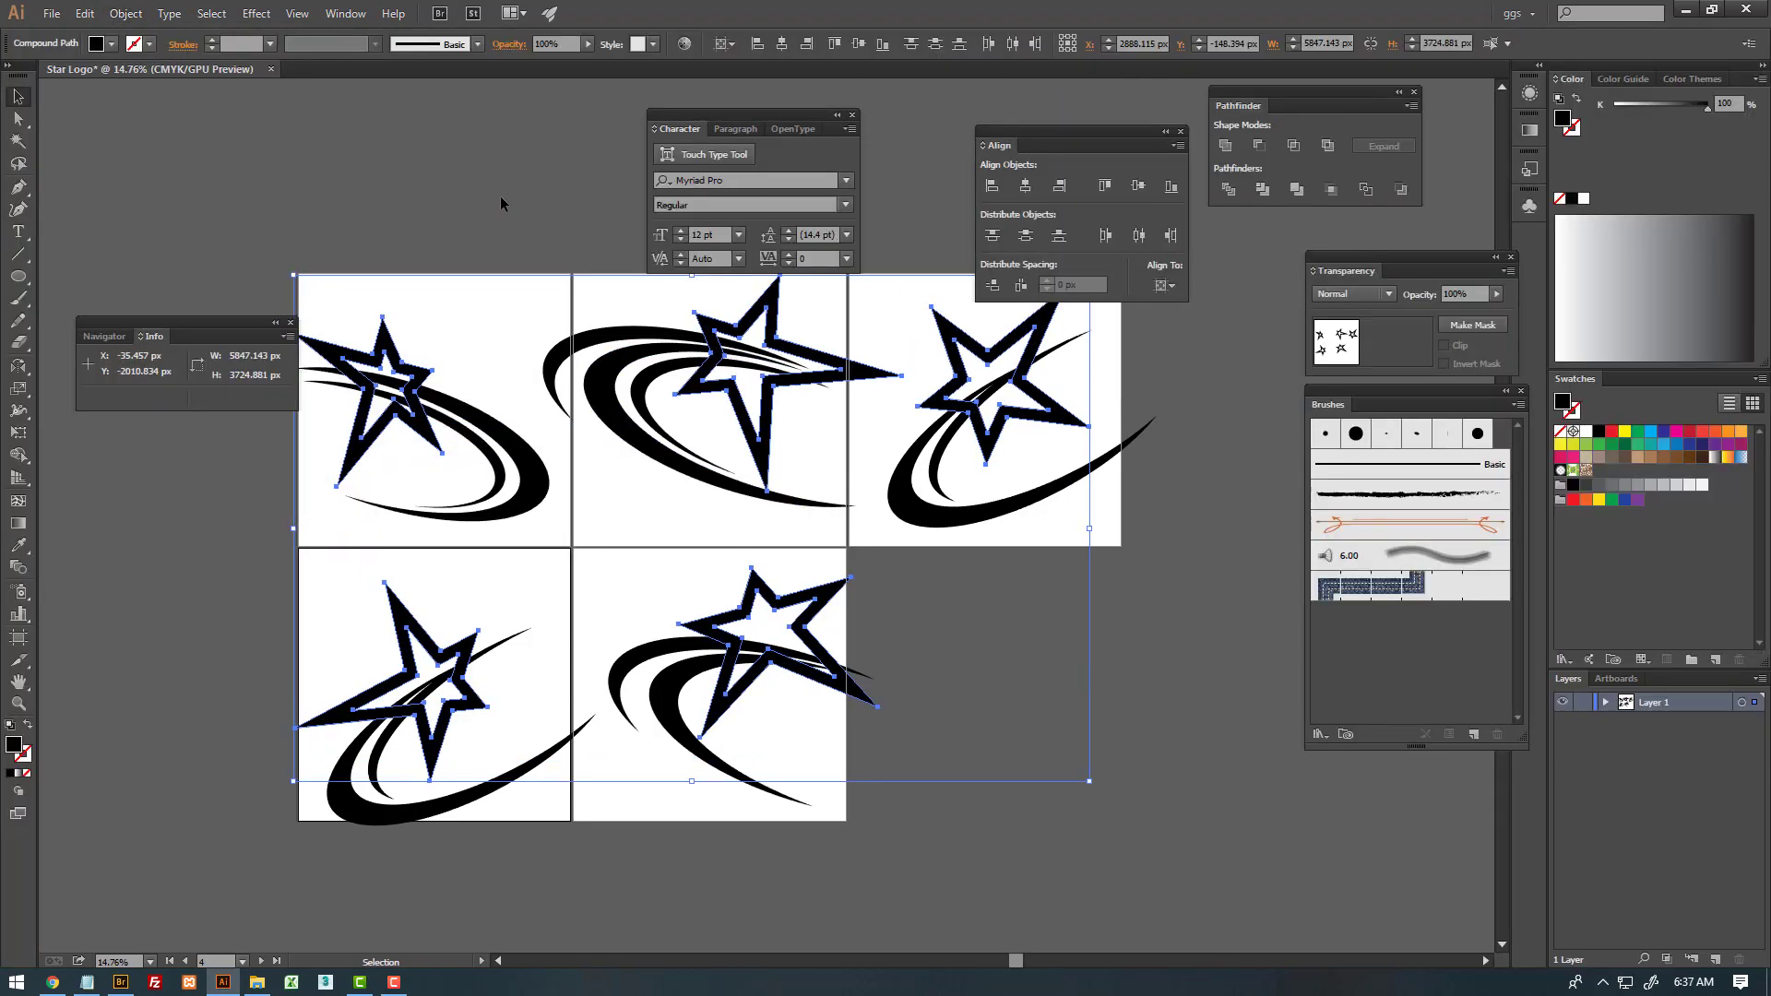
{"action": "left_click", "coordinate": [501, 203]}
- Select all the artwork and place a duplicate of every logo up and to the left
{"action": "key", "text": "z"}
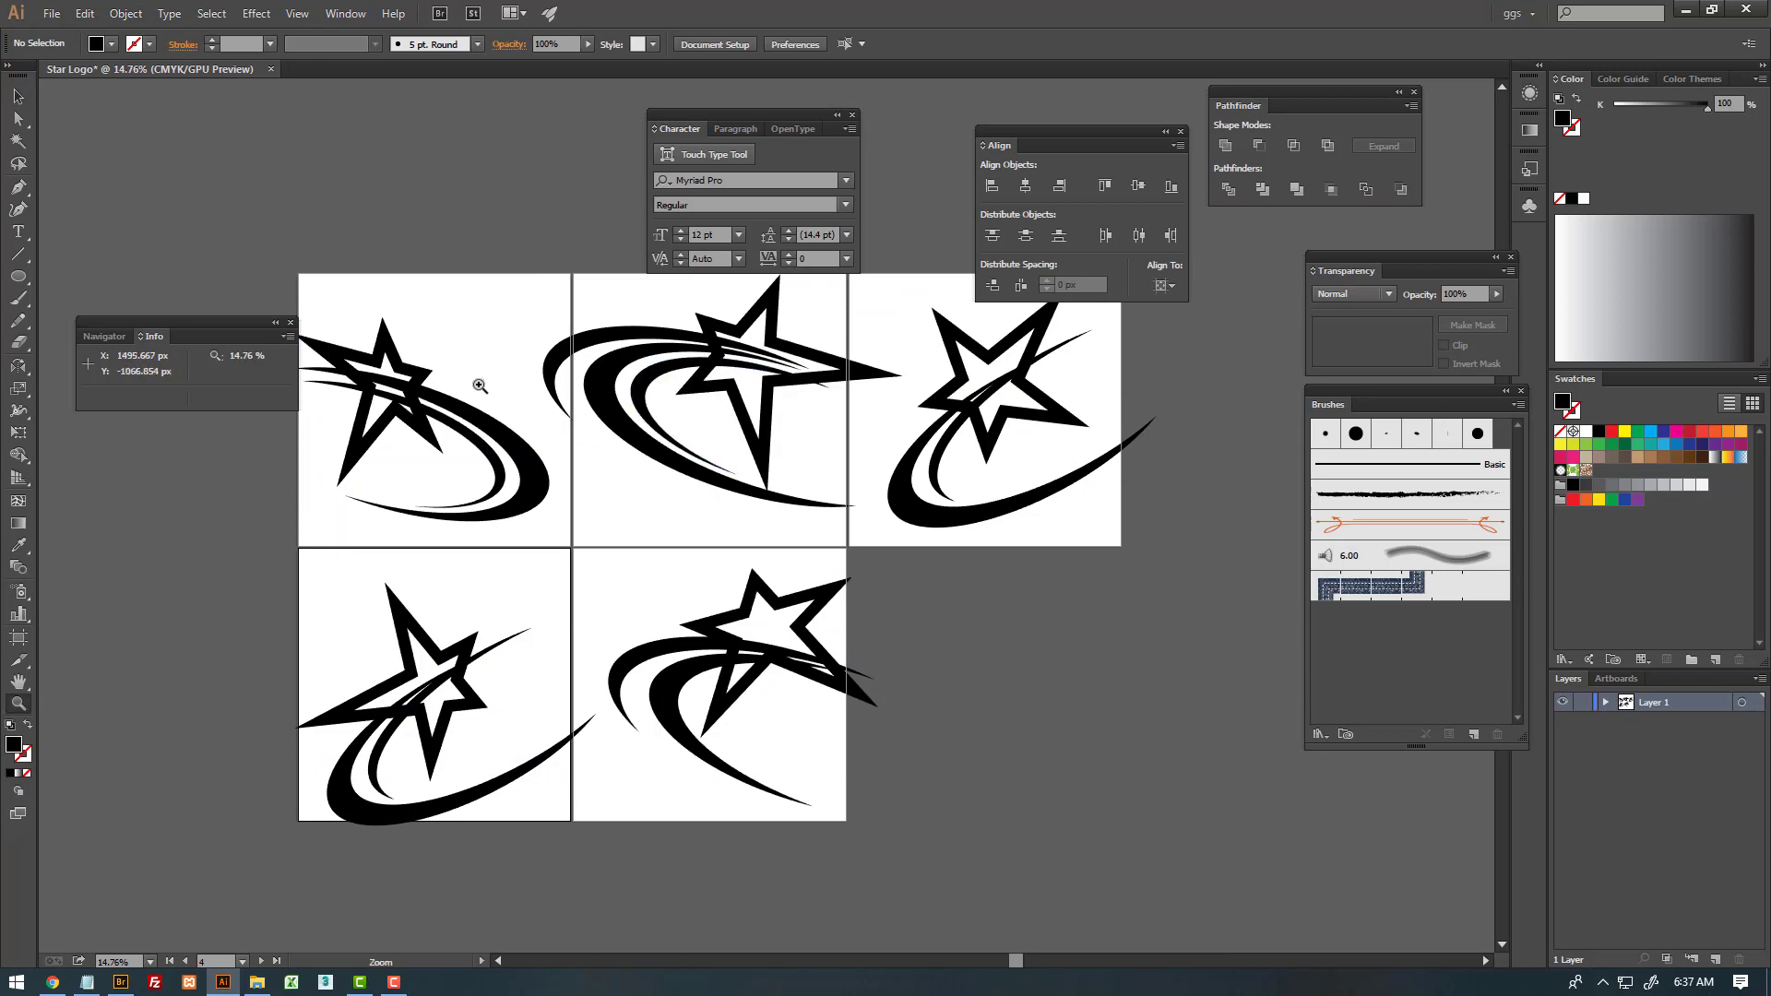
{"action": "left_click", "coordinate": [466, 379]}
{"action": "left_click_drag", "start_coordinate": [426, 380], "coordinate": [834, 503]}
{"action": "key", "text": "v"}
{"action": "scroll", "coordinate": [834, 503], "scroll_direction": "down", "scroll_amount": 5}
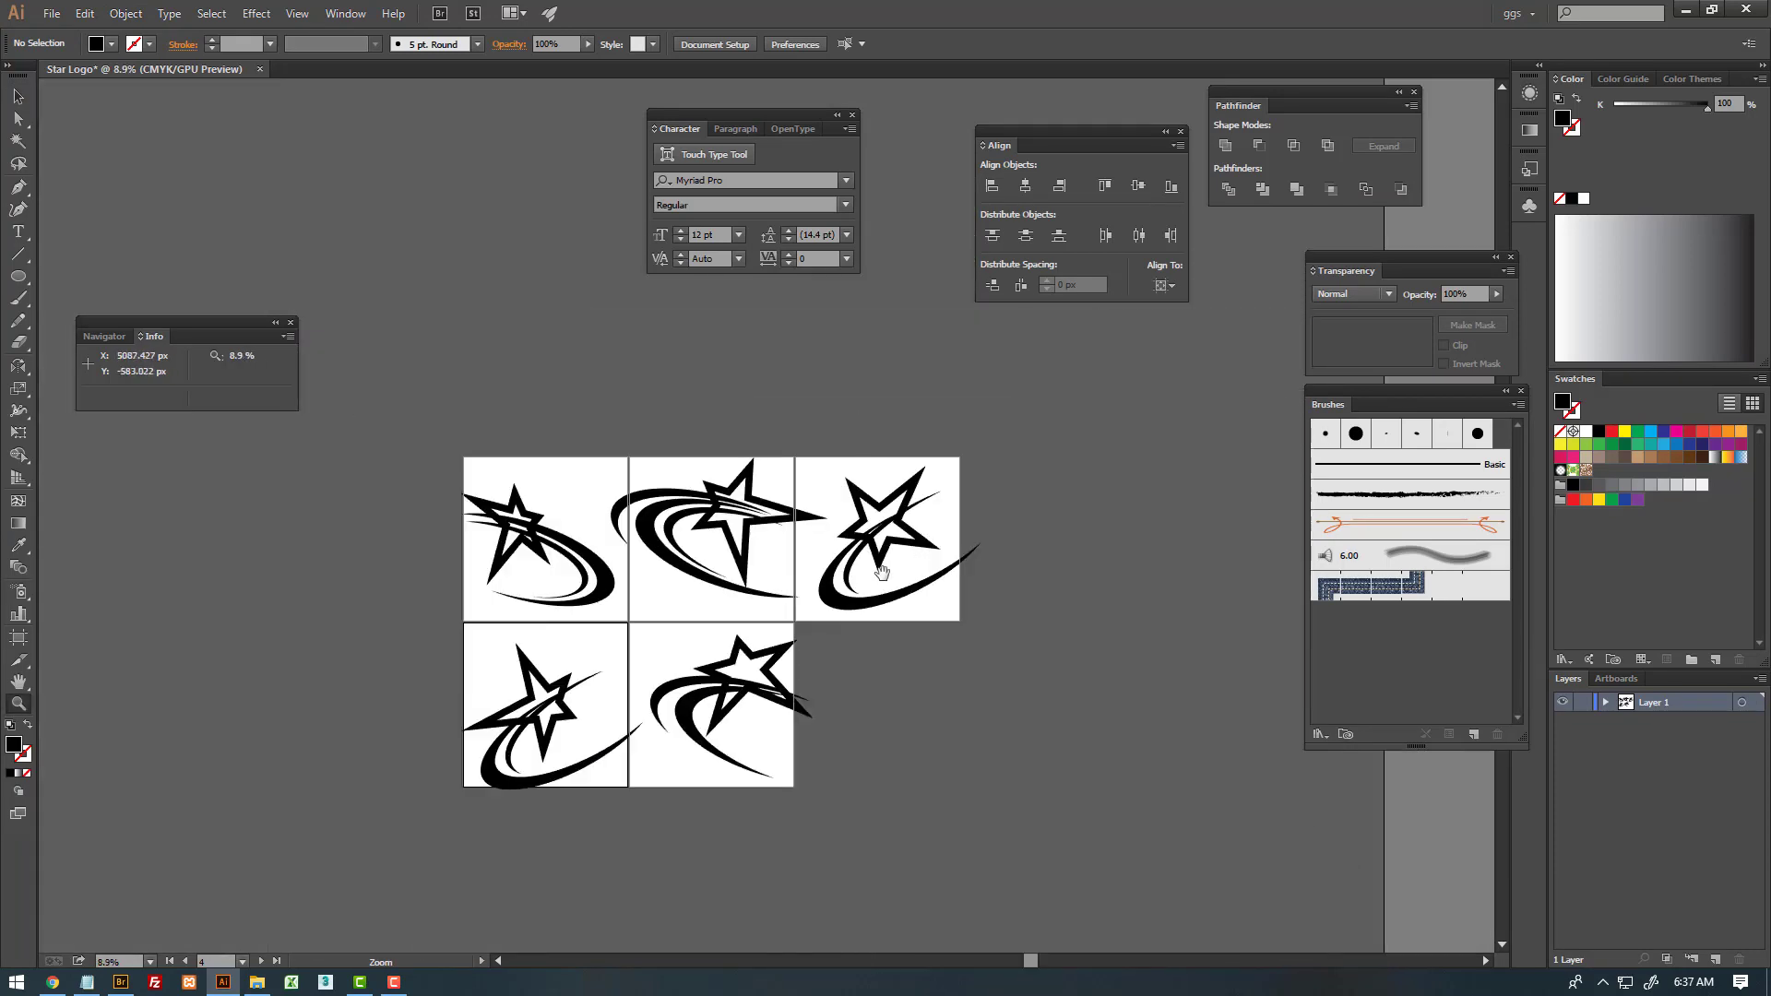
{"action": "key", "text": "ctrl+a"}
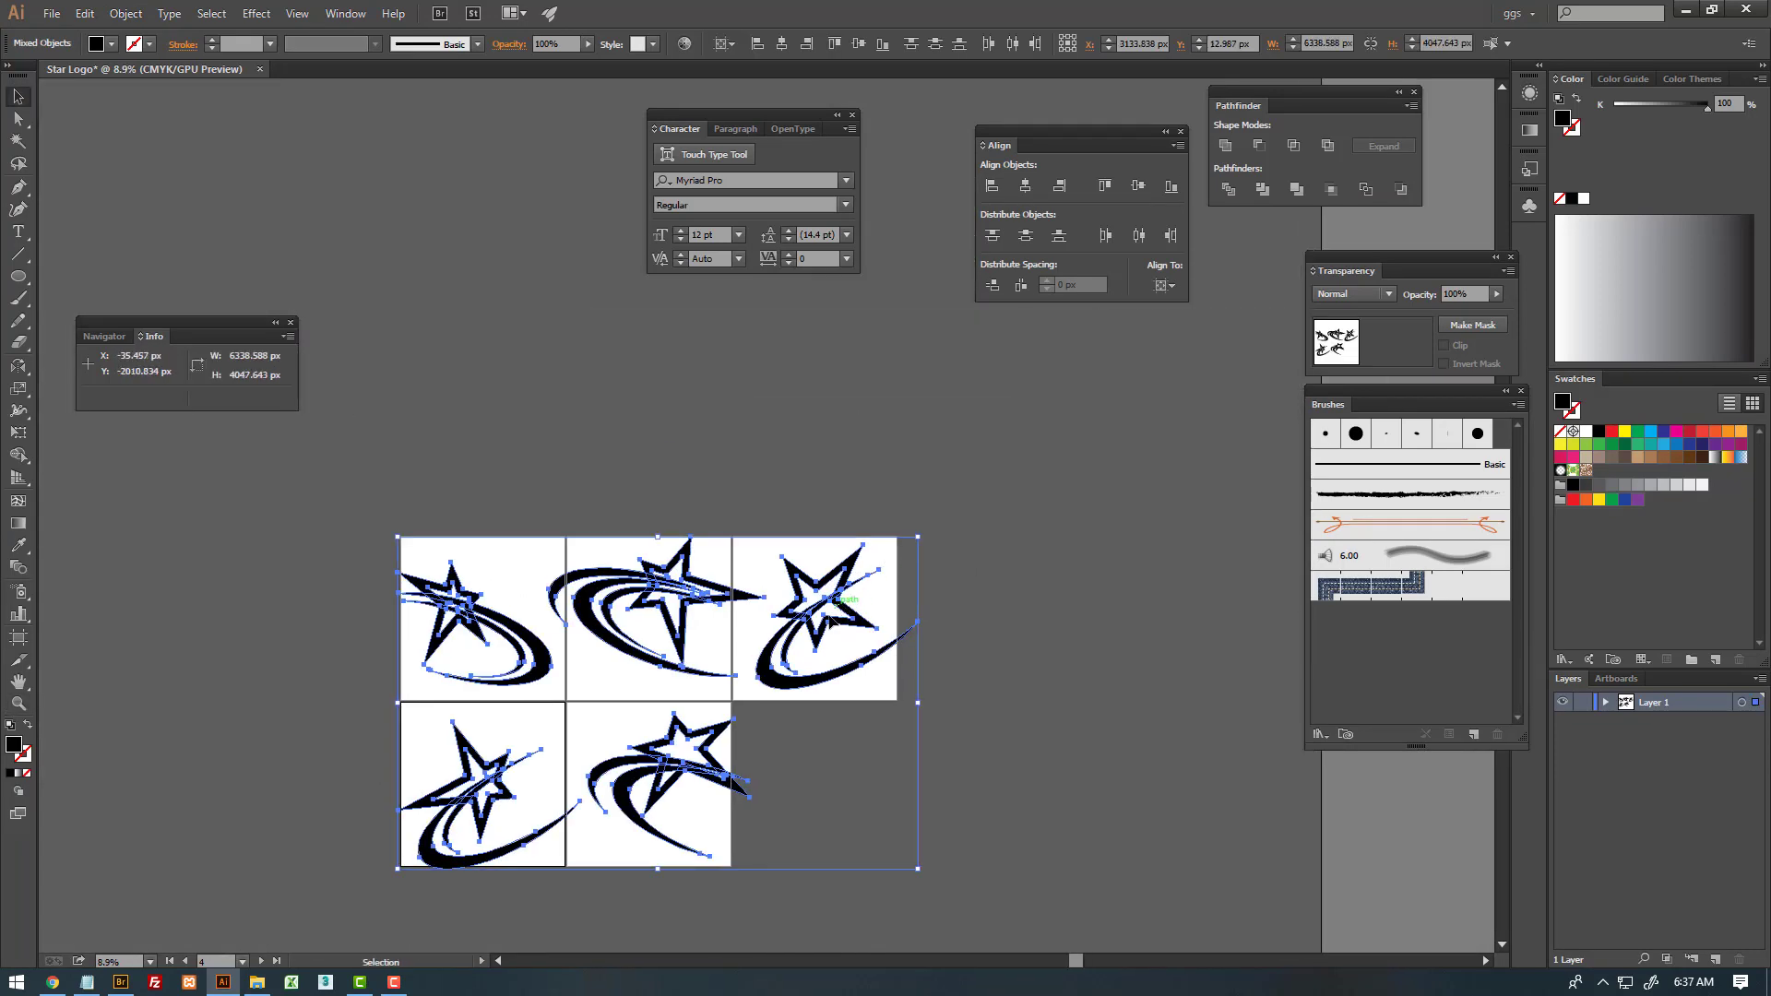
{"action": "left_click_drag", "start_coordinate": [816, 549], "coordinate": [535, 201]}
{"action": "left_click", "coordinate": [901, 494]}
{"action": "scroll", "coordinate": [902, 494], "scroll_direction": "down", "scroll_amount": 2}
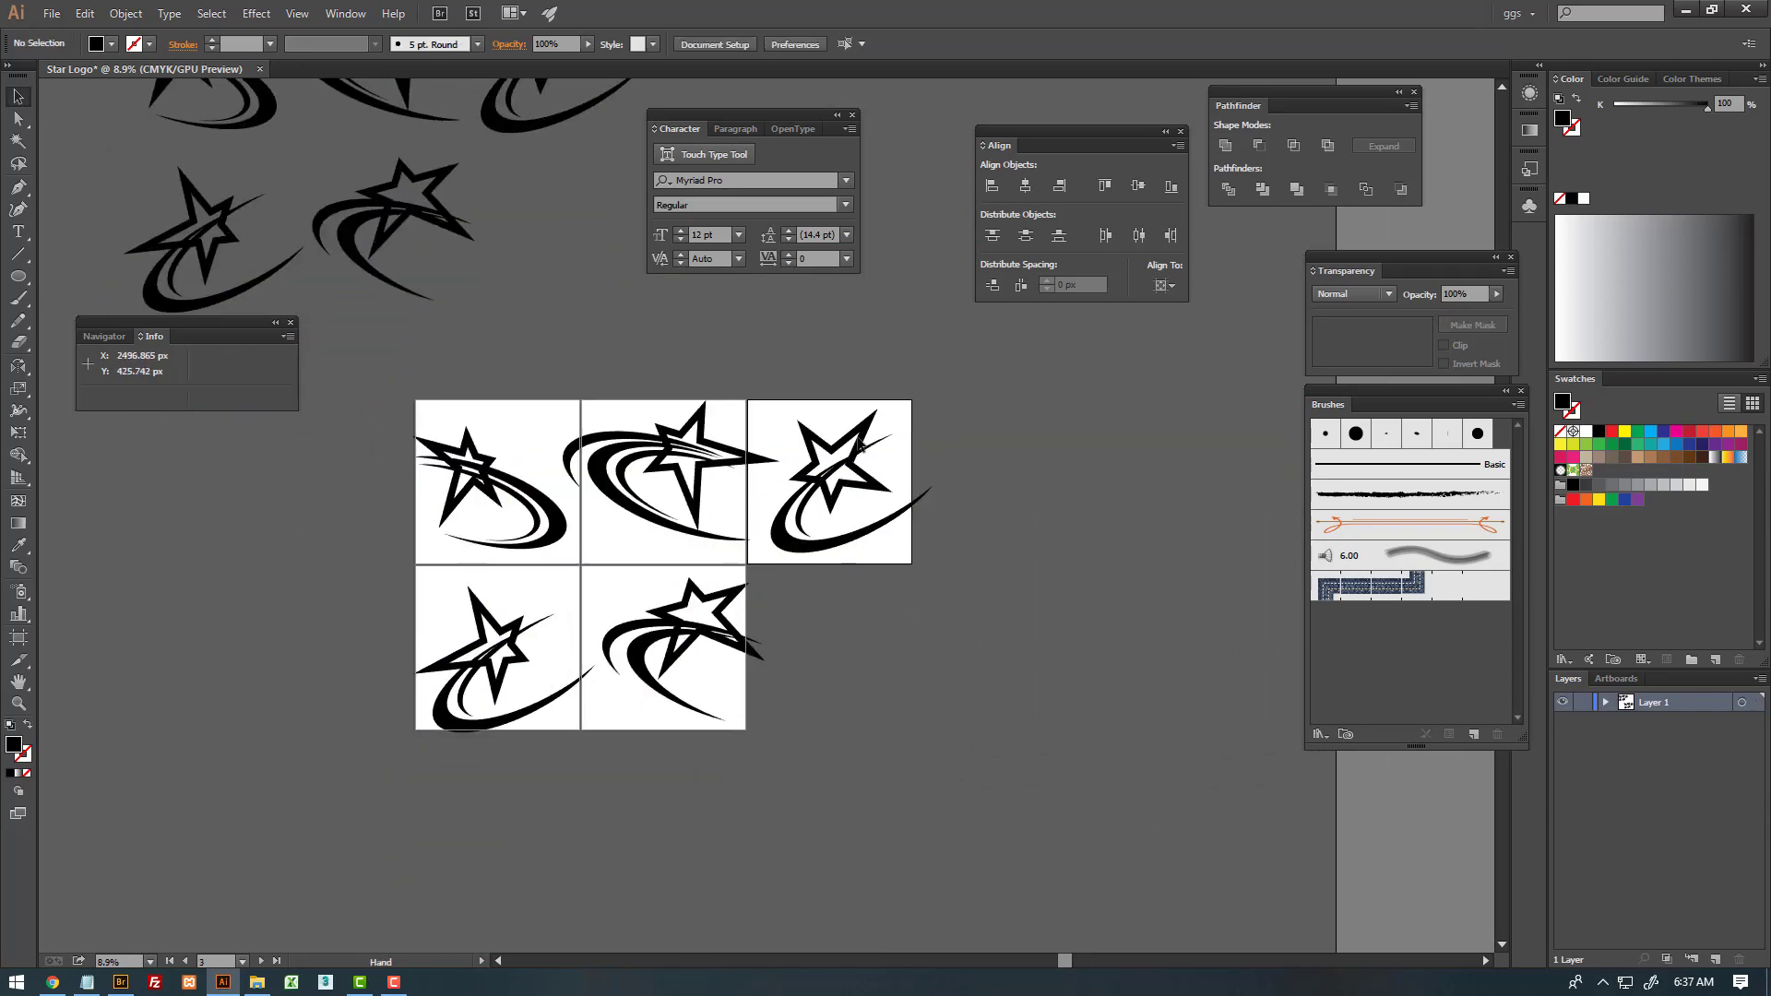
- Zoom in on the first logo and close the Navigator, Info and Character panels
{"action": "key", "text": "z"}
{"action": "left_click", "coordinate": [785, 553]}
{"action": "left_click", "coordinate": [871, 591]}
{"action": "scroll", "coordinate": [757, 530], "scroll_direction": "up", "scroll_amount": 2}
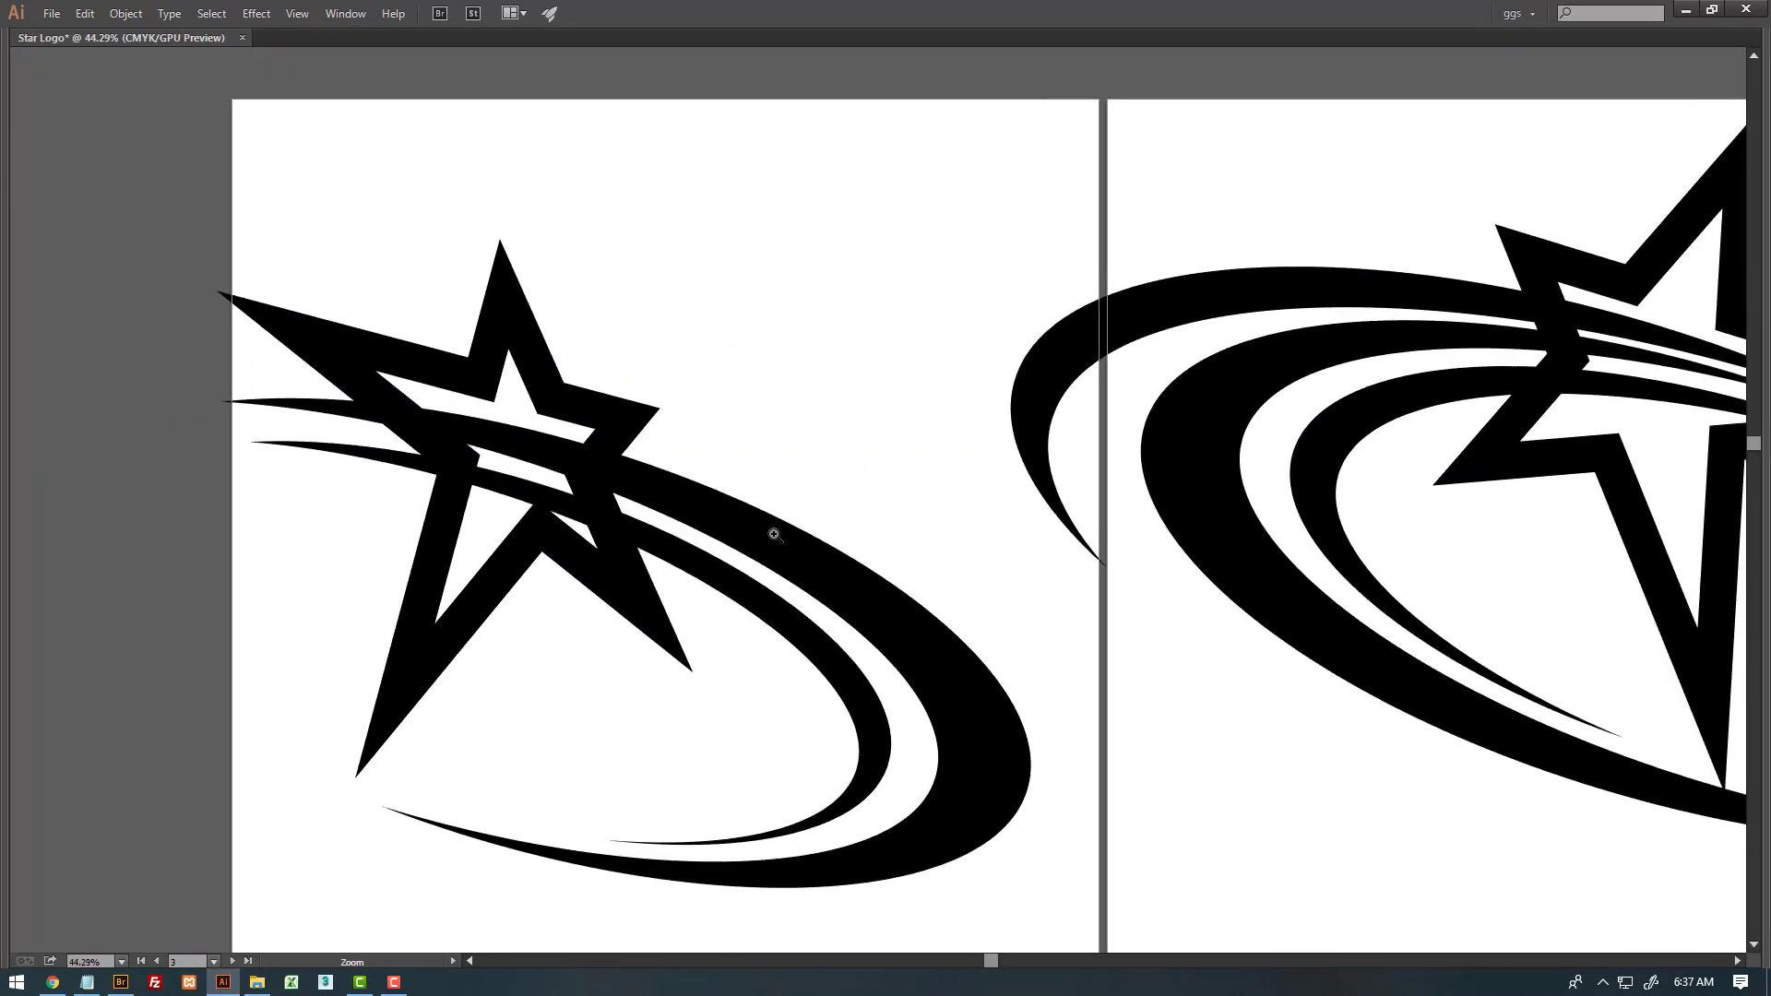
{"action": "key", "text": "v"}
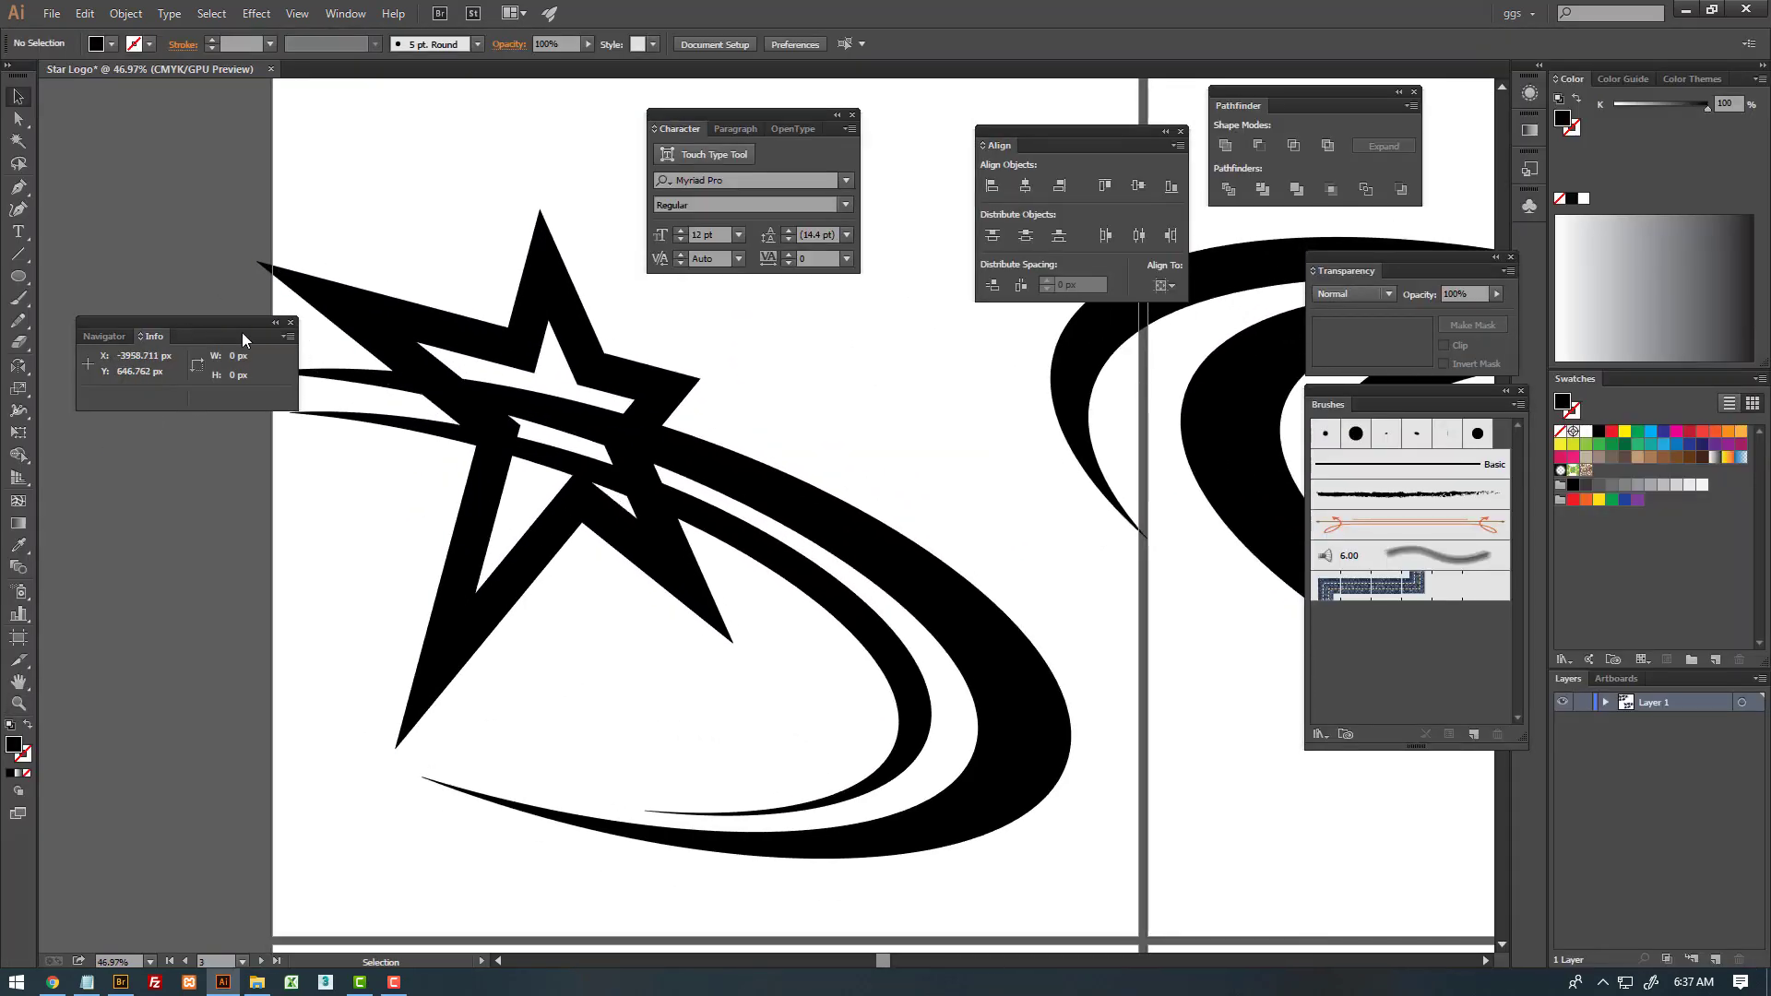
{"action": "left_click", "coordinate": [289, 324]}
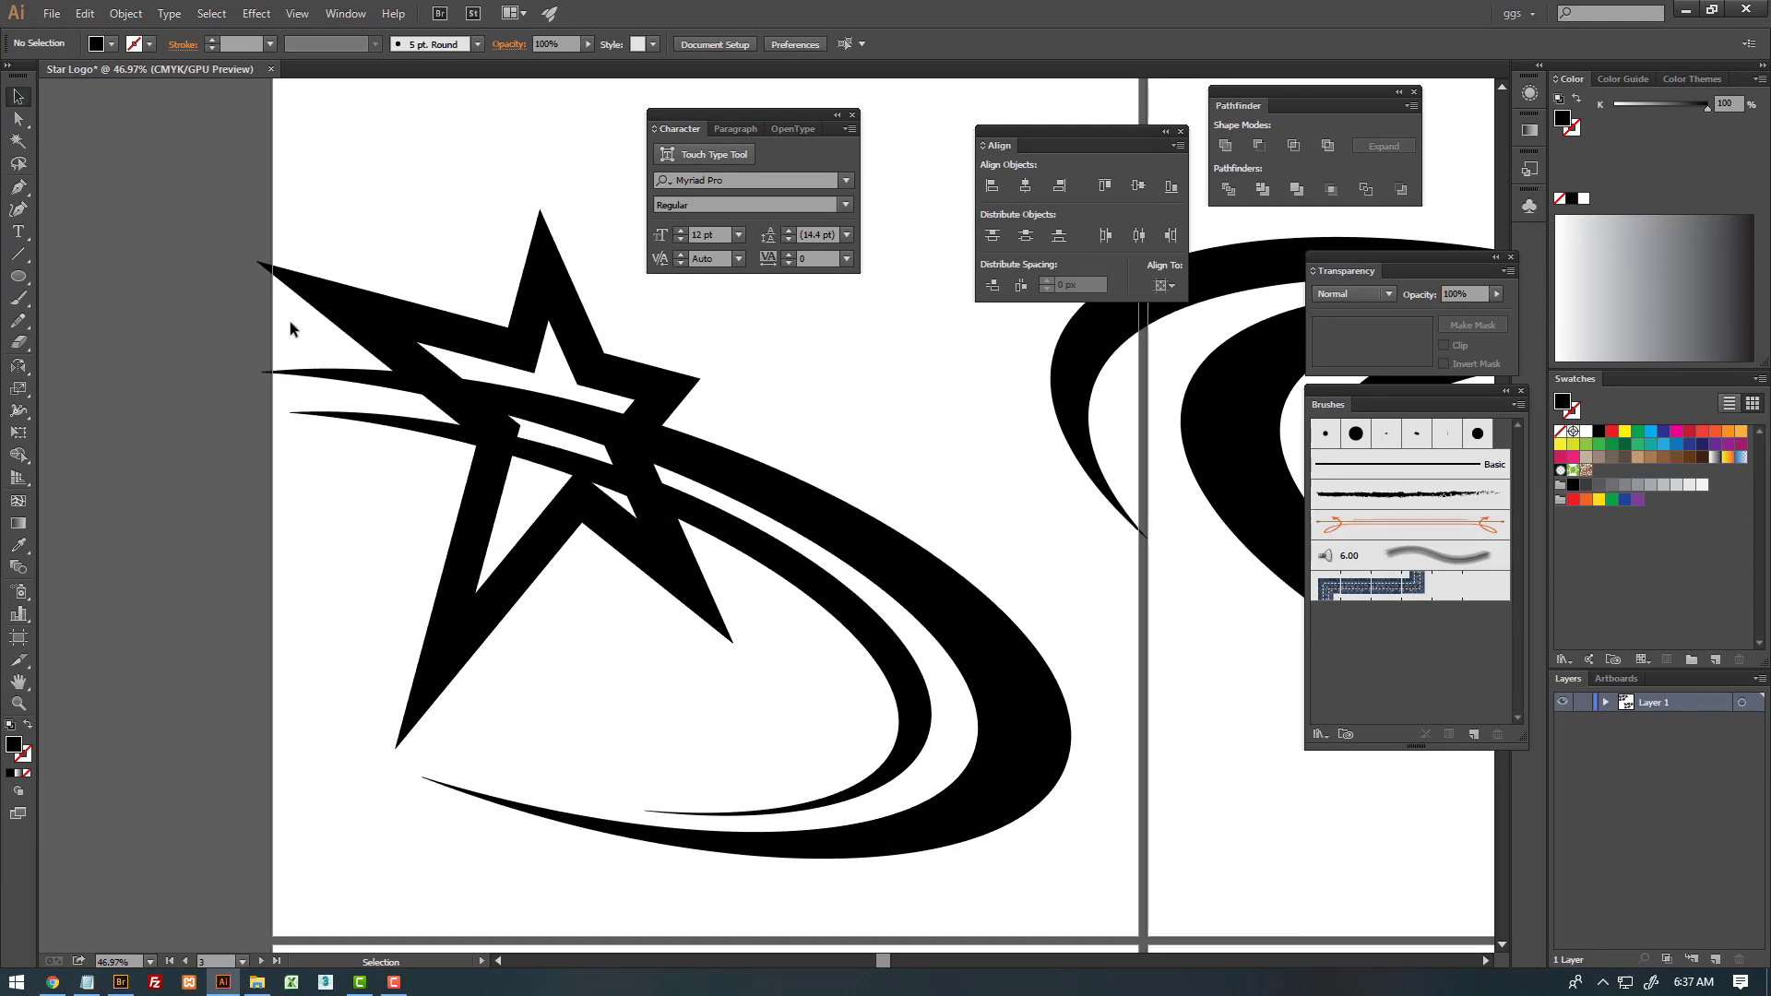
{"action": "left_click", "coordinate": [853, 118]}
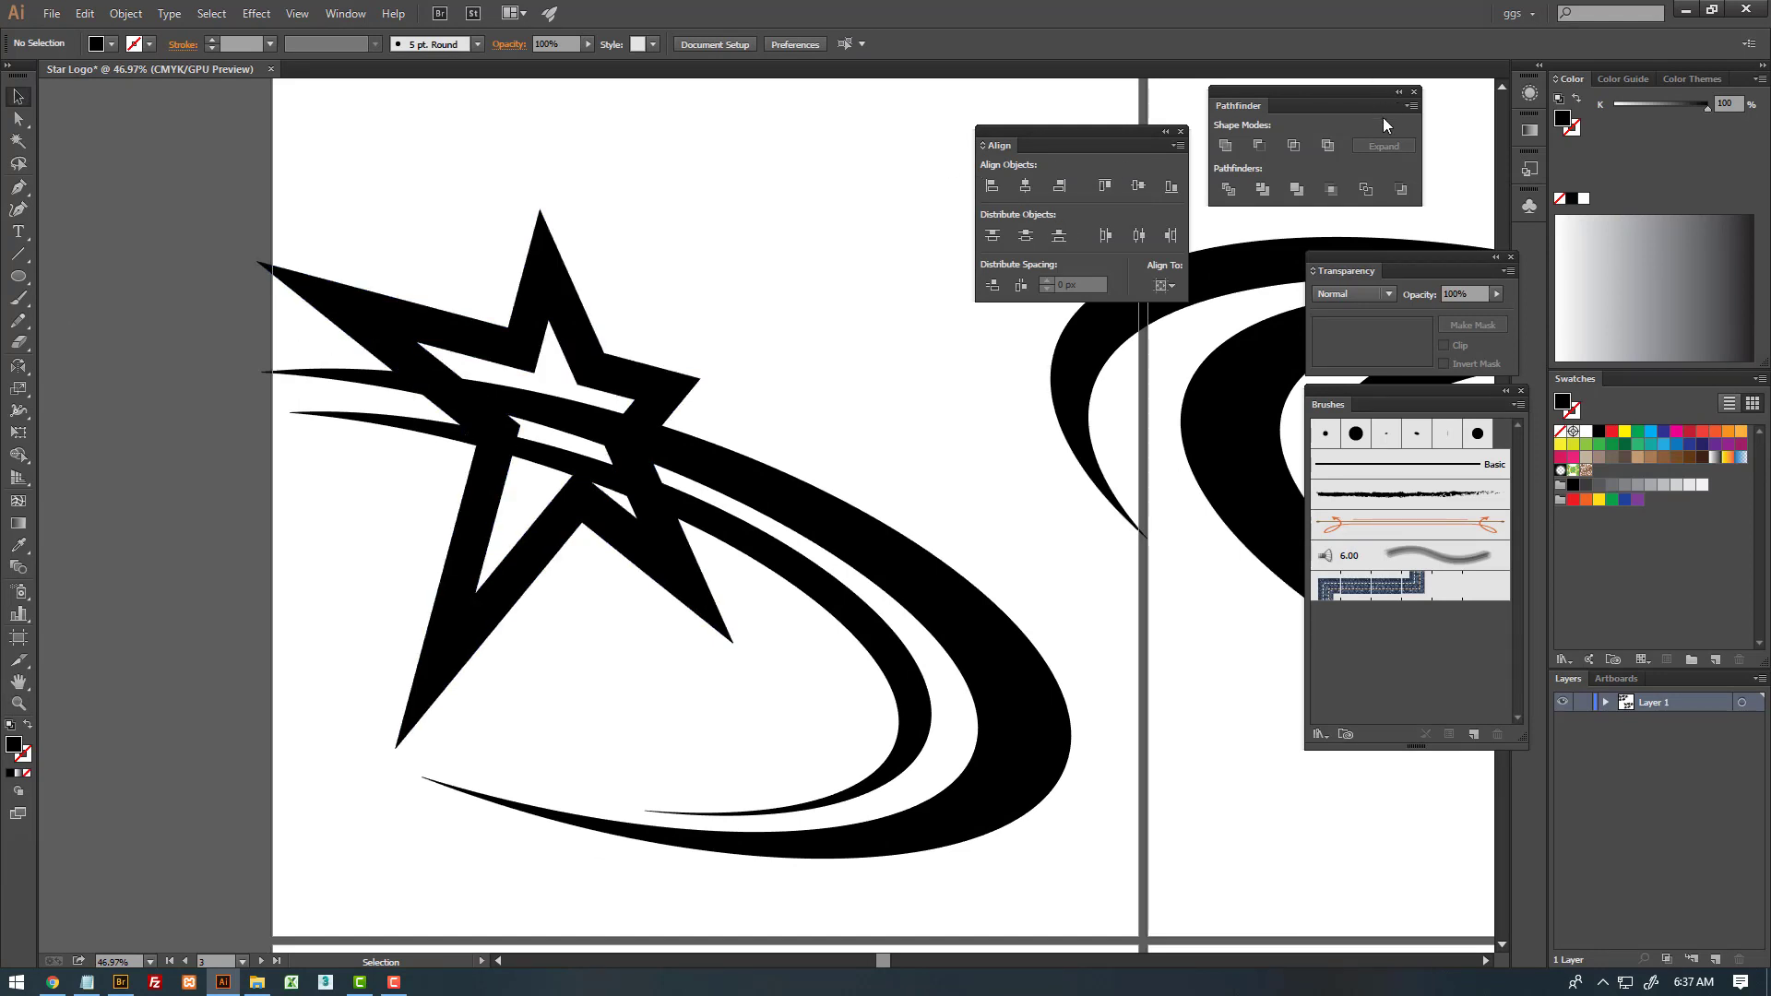
- Collapse and dock the Brushes, Transparency and Align panels to tidy the workspace
{"action": "left_click", "coordinate": [1507, 393]}
{"action": "left_click_drag", "start_coordinate": [1319, 408], "coordinate": [1523, 330]}
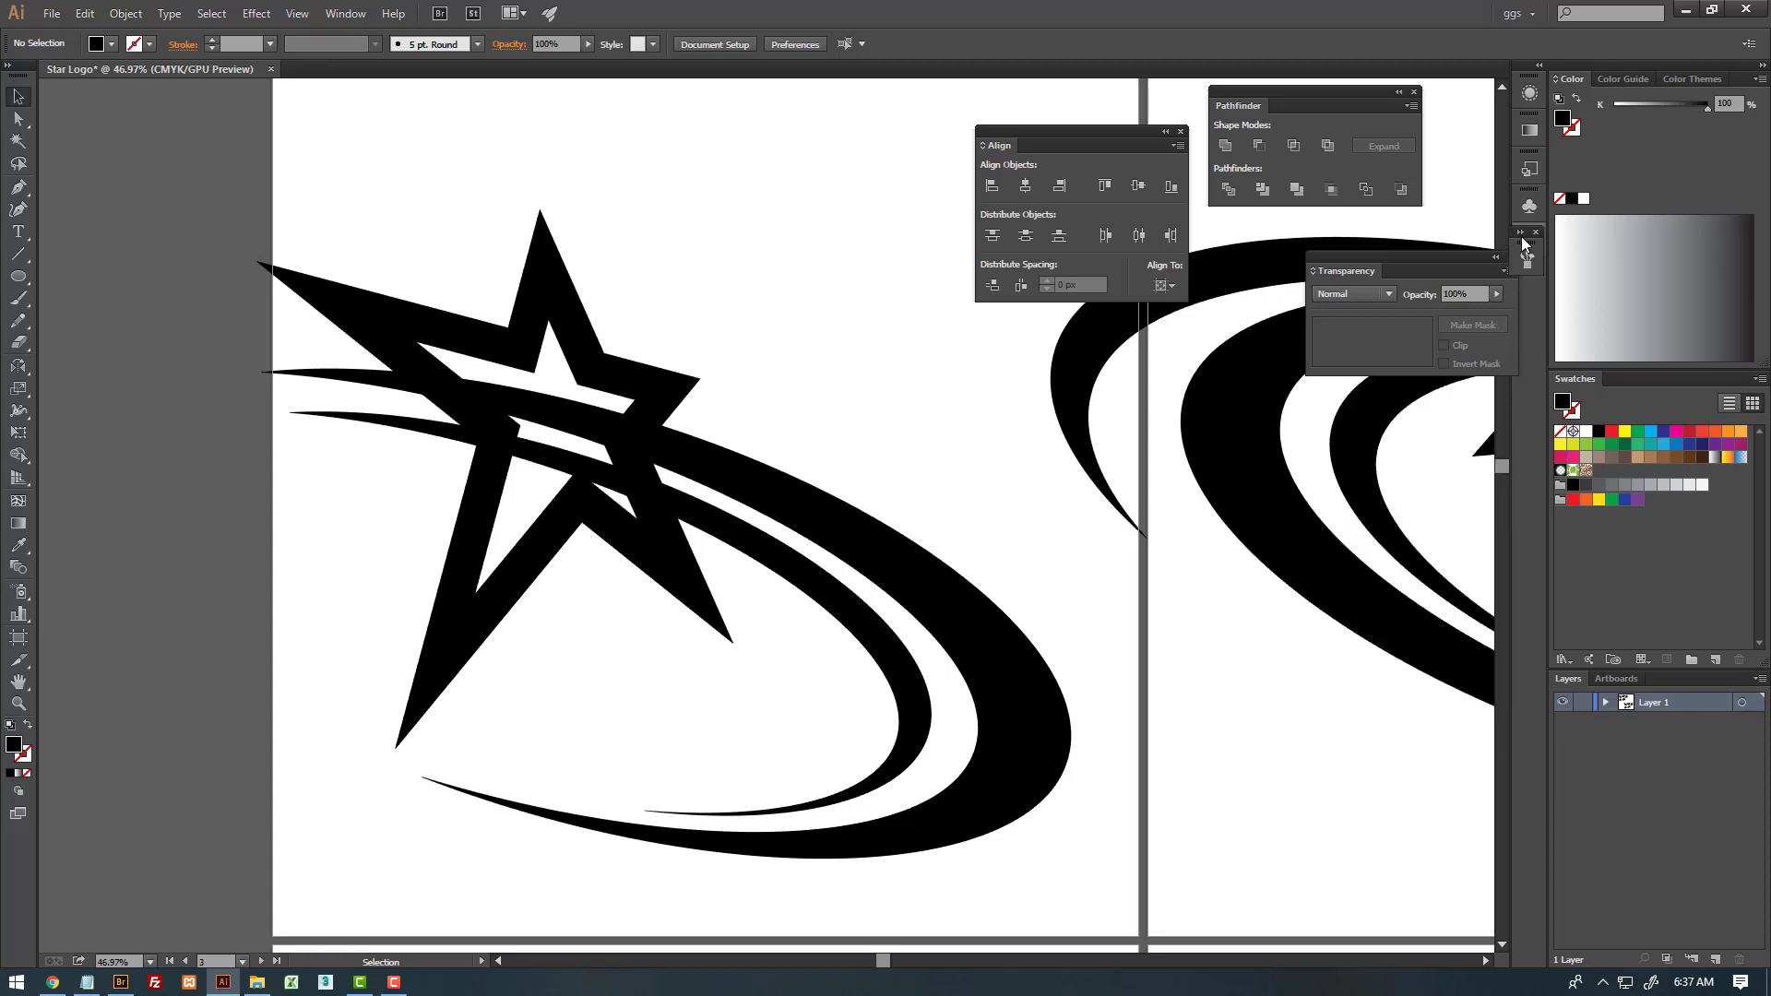
{"action": "left_click_drag", "start_coordinate": [1526, 236], "coordinate": [1527, 238]}
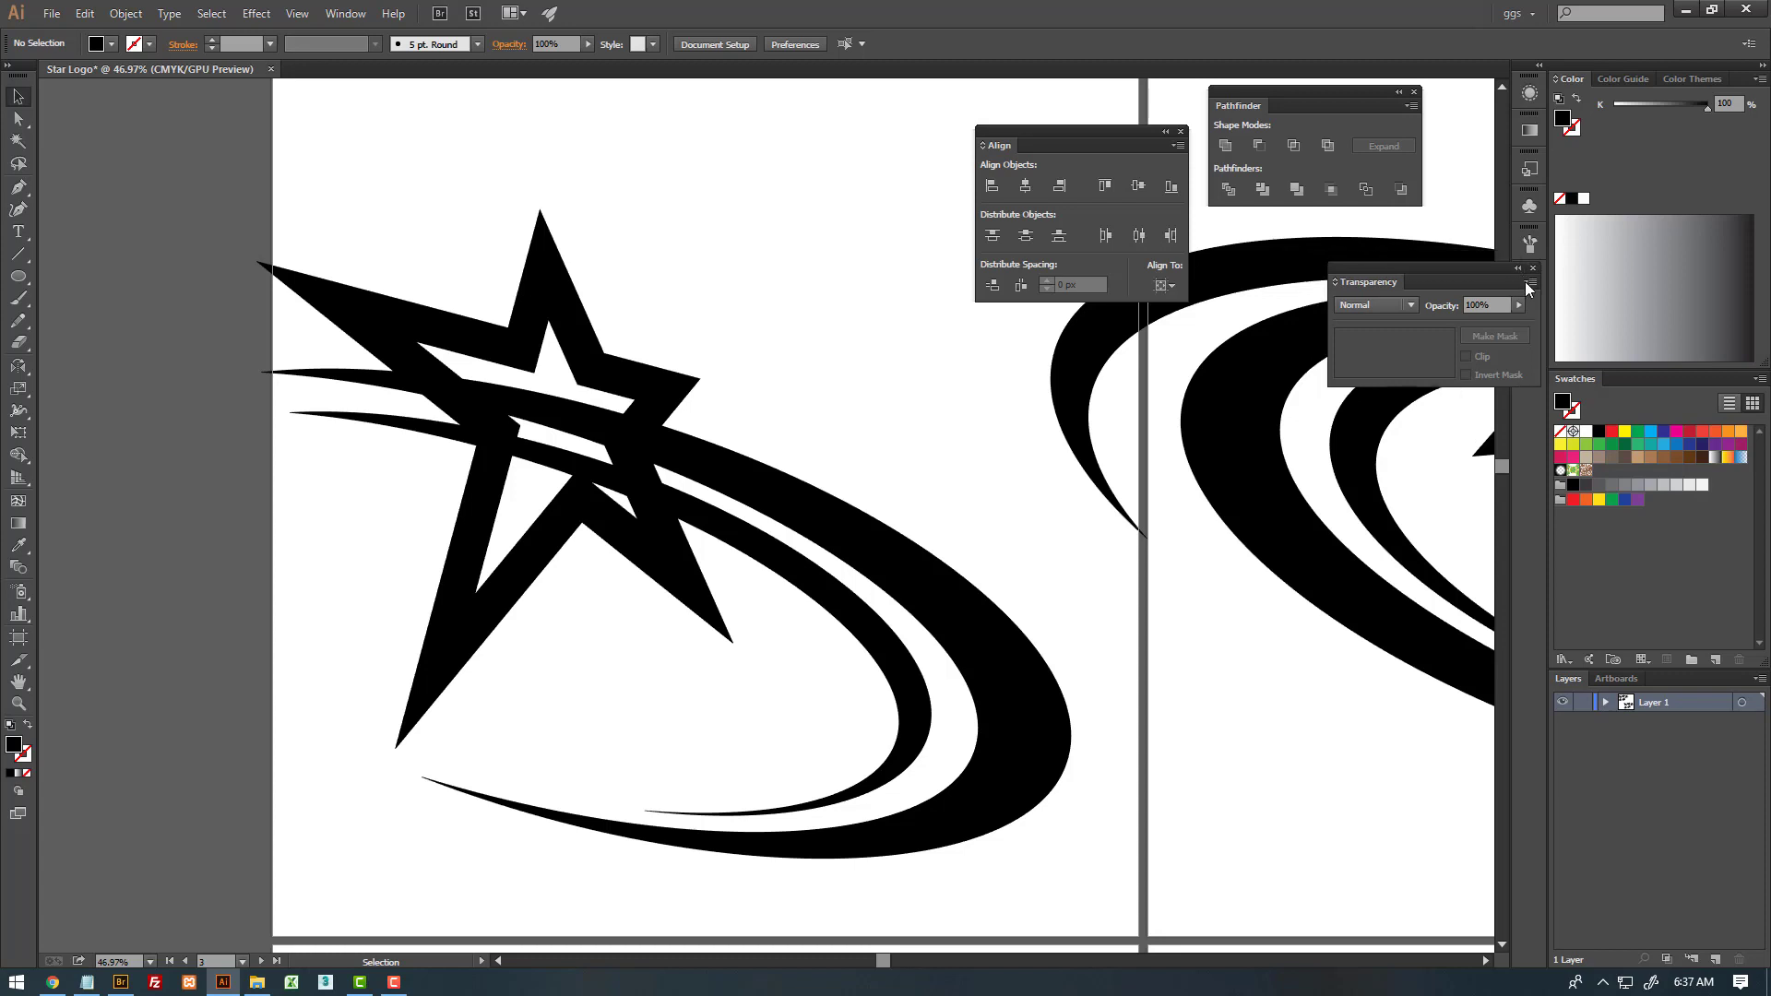
{"action": "left_click_drag", "start_coordinate": [1505, 272], "coordinate": [1524, 284]}
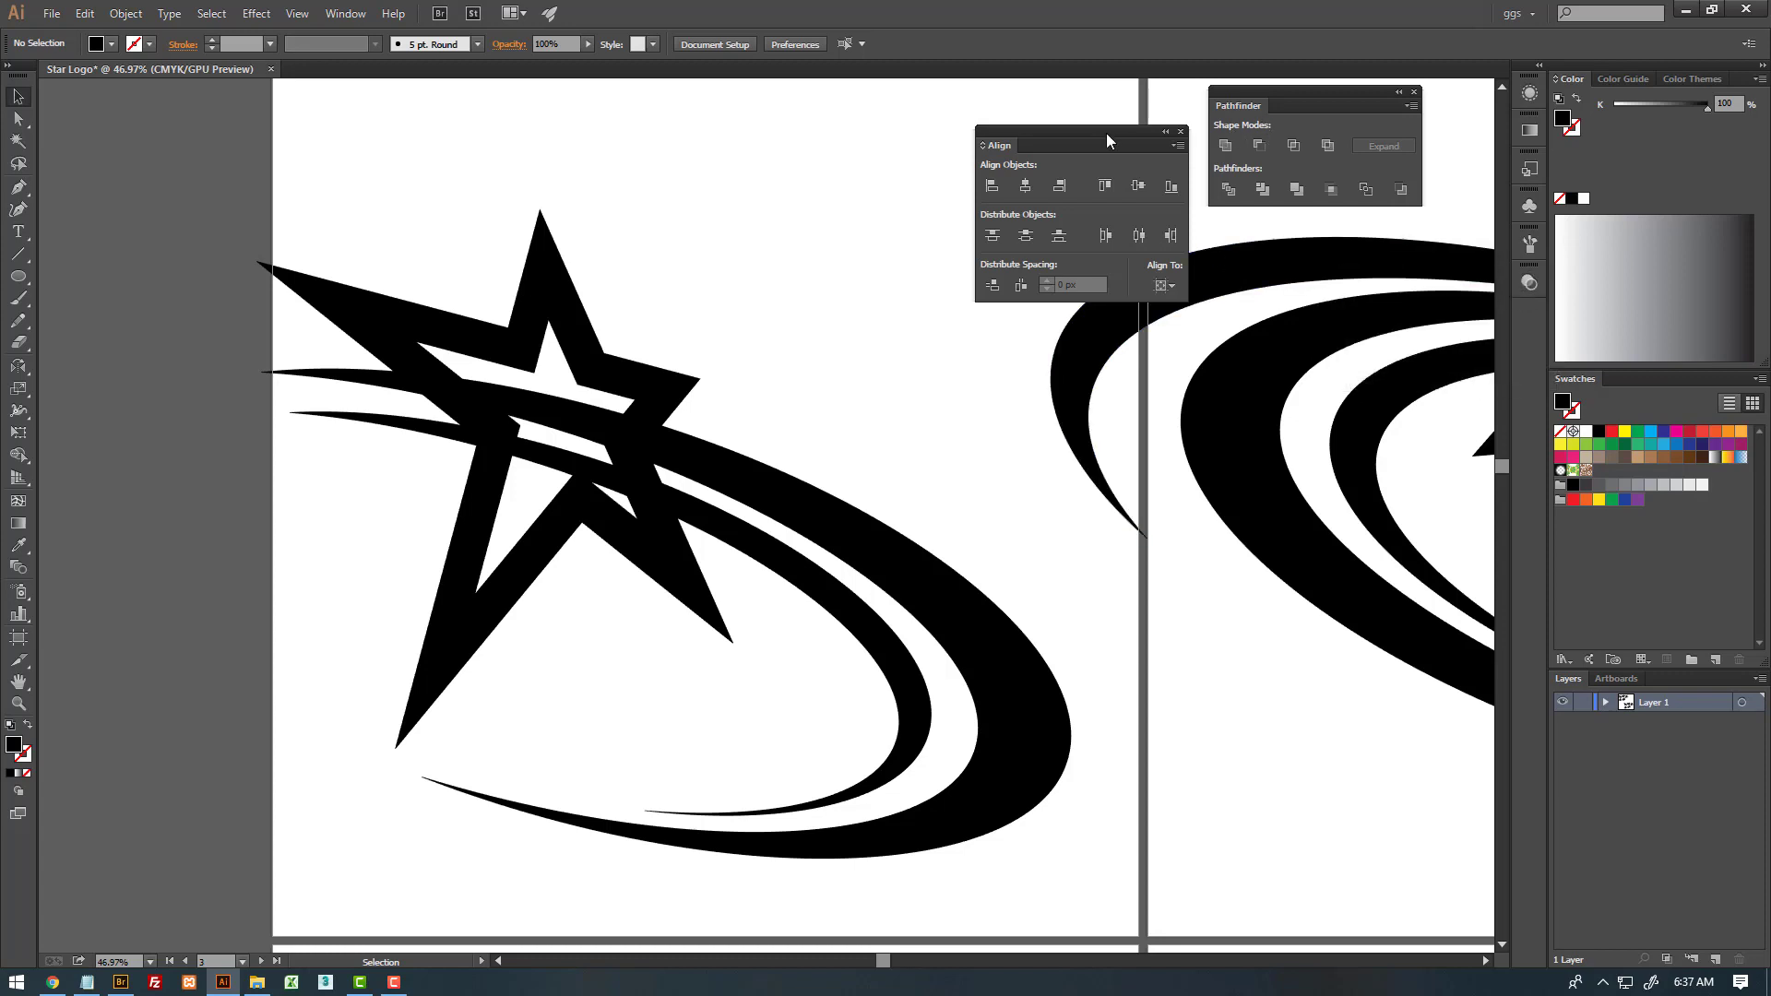
{"action": "mouse_move", "coordinate": [1107, 140]}
{"action": "left_mouse_down"}
{"action": "mouse_move", "coordinate": [1485, 333]}
{"action": "mouse_move", "coordinate": [1294, 335]}
{"action": "mouse_move", "coordinate": [1469, 360]}
{"action": "mouse_move", "coordinate": [1523, 319]}
{"action": "left_mouse_up"}
{"action": "left_click", "coordinate": [1362, 321]}
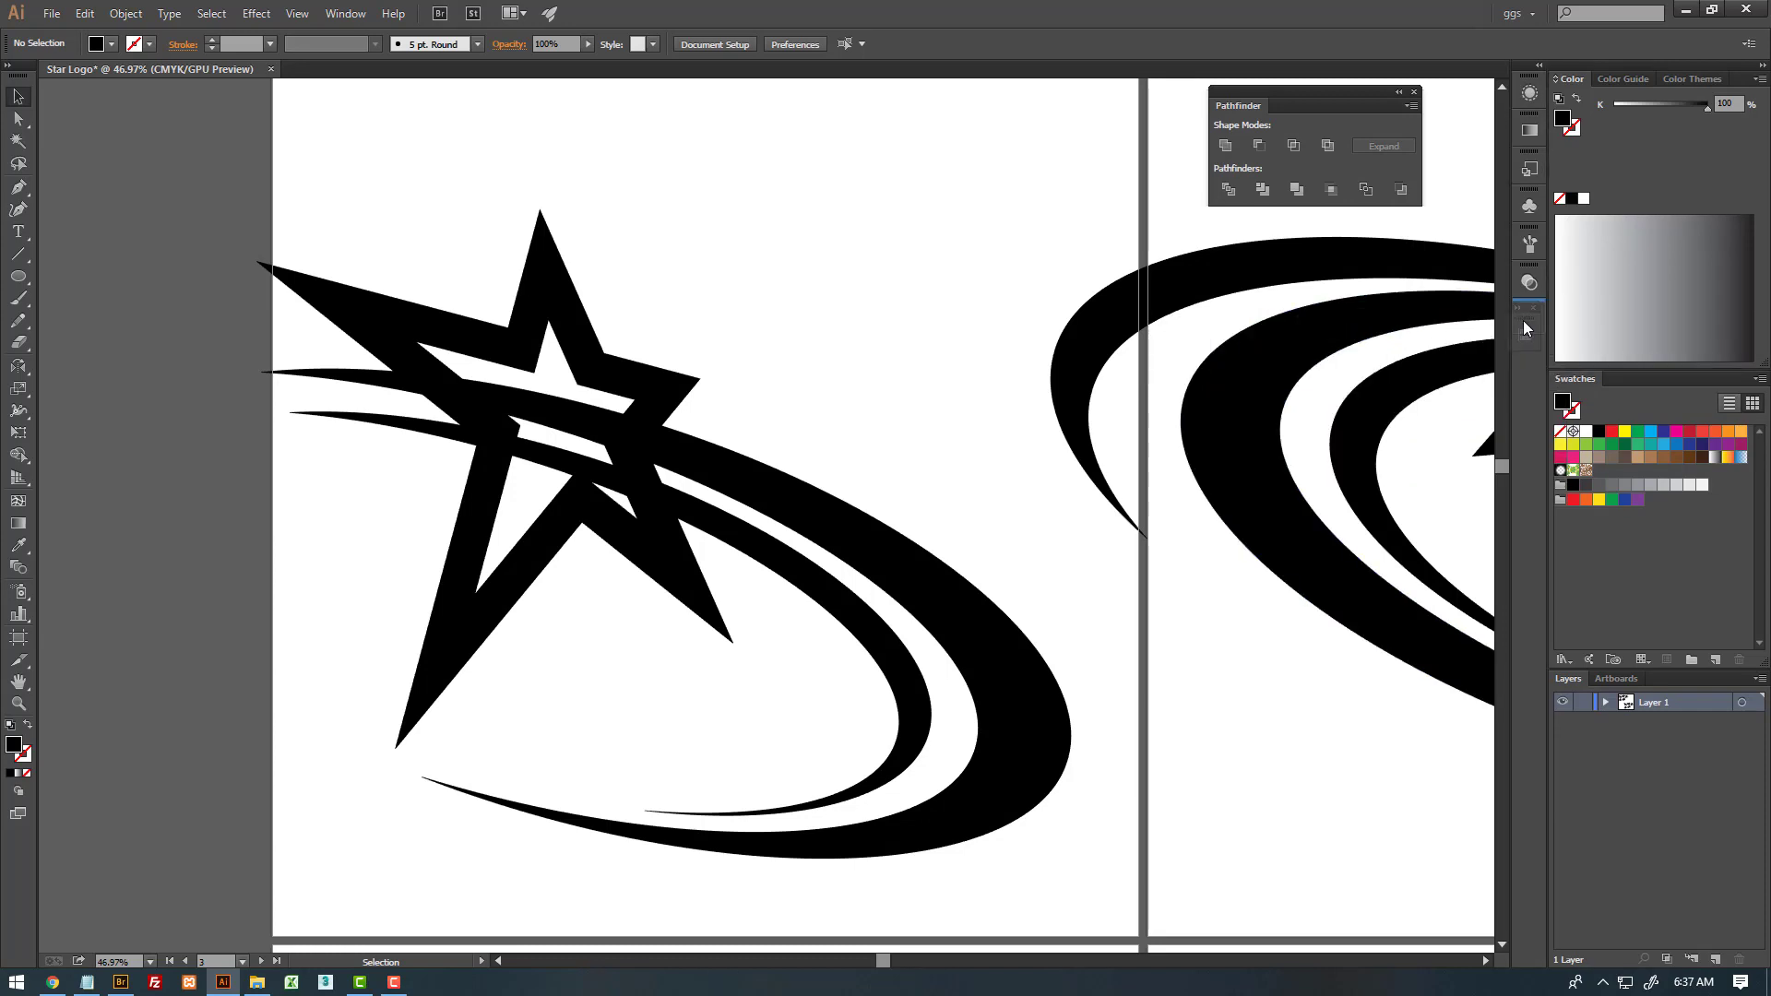
- Check the Pathfinder panel menu and move the Pathfinder panel beside the artwork
{"action": "left_click", "coordinate": [1414, 105]}
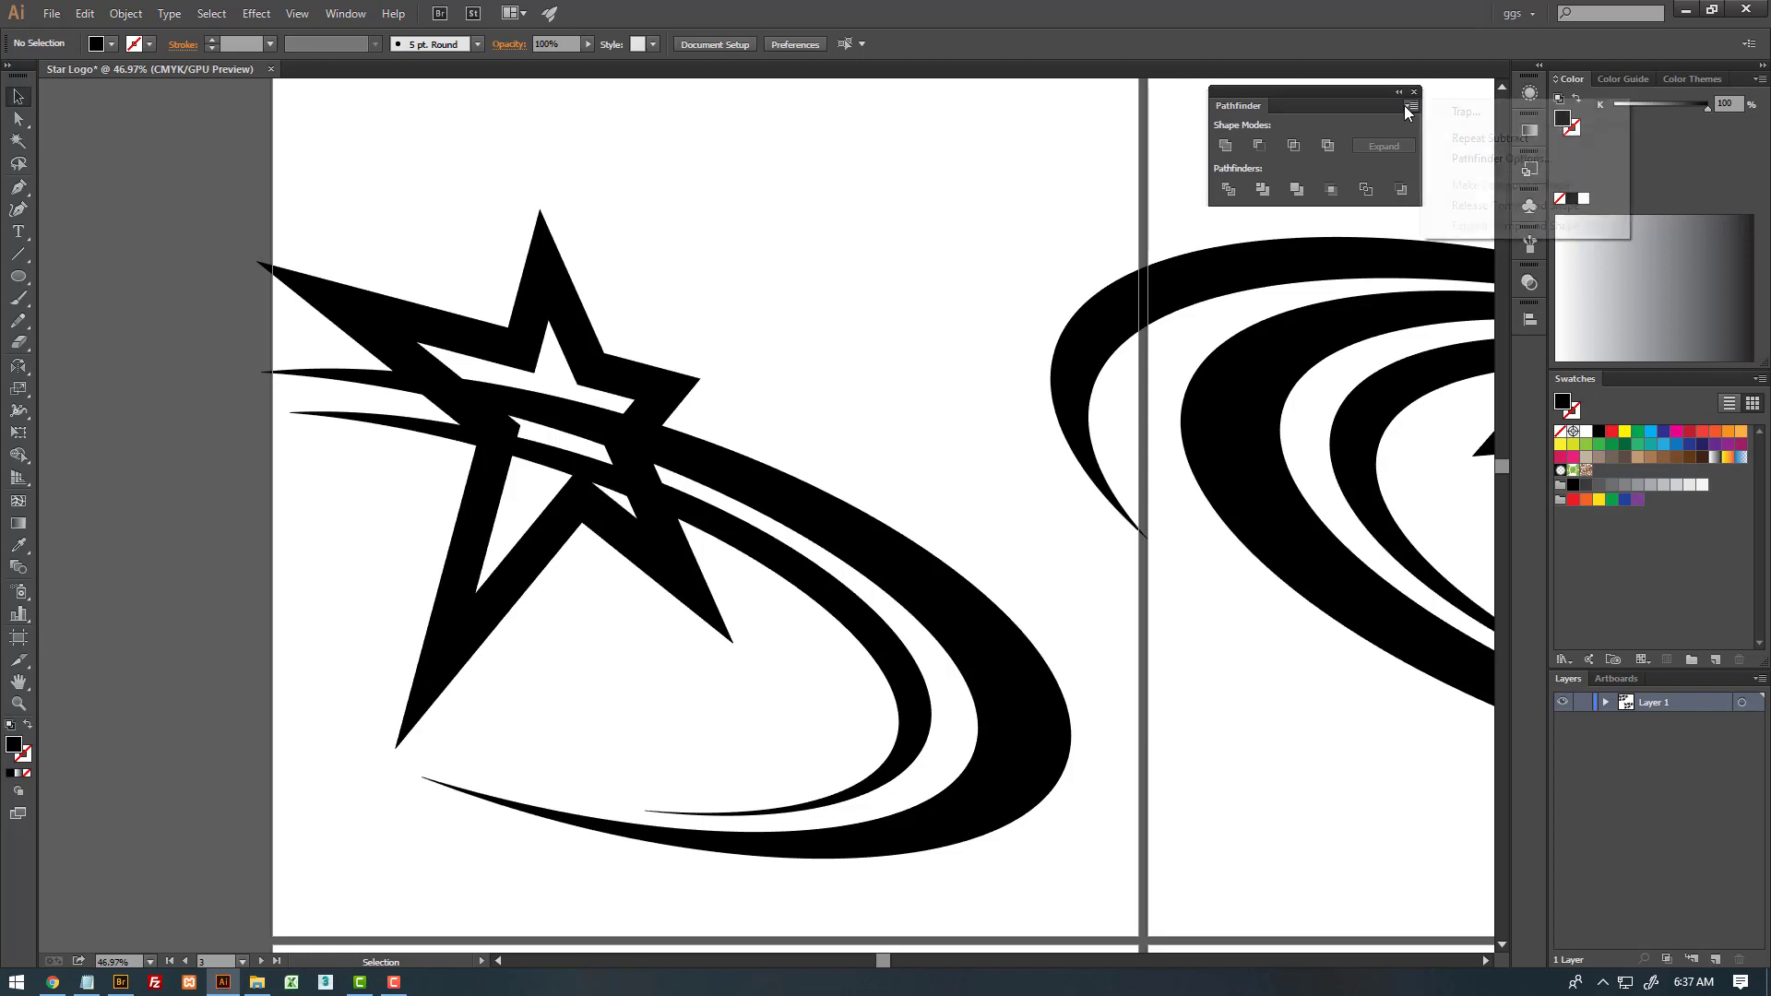
{"action": "left_click", "coordinate": [1345, 84]}
{"action": "mouse_move", "coordinate": [1344, 85]}
{"action": "left_mouse_down"}
{"action": "mouse_move", "coordinate": [1536, 350]}
{"action": "mouse_move", "coordinate": [1332, 131]}
{"action": "left_mouse_up"}
- Position the first logo and use Shape Builder to remove the swoosh pieces inside the star
{"action": "left_click_drag", "start_coordinate": [672, 353], "coordinate": [711, 333]}
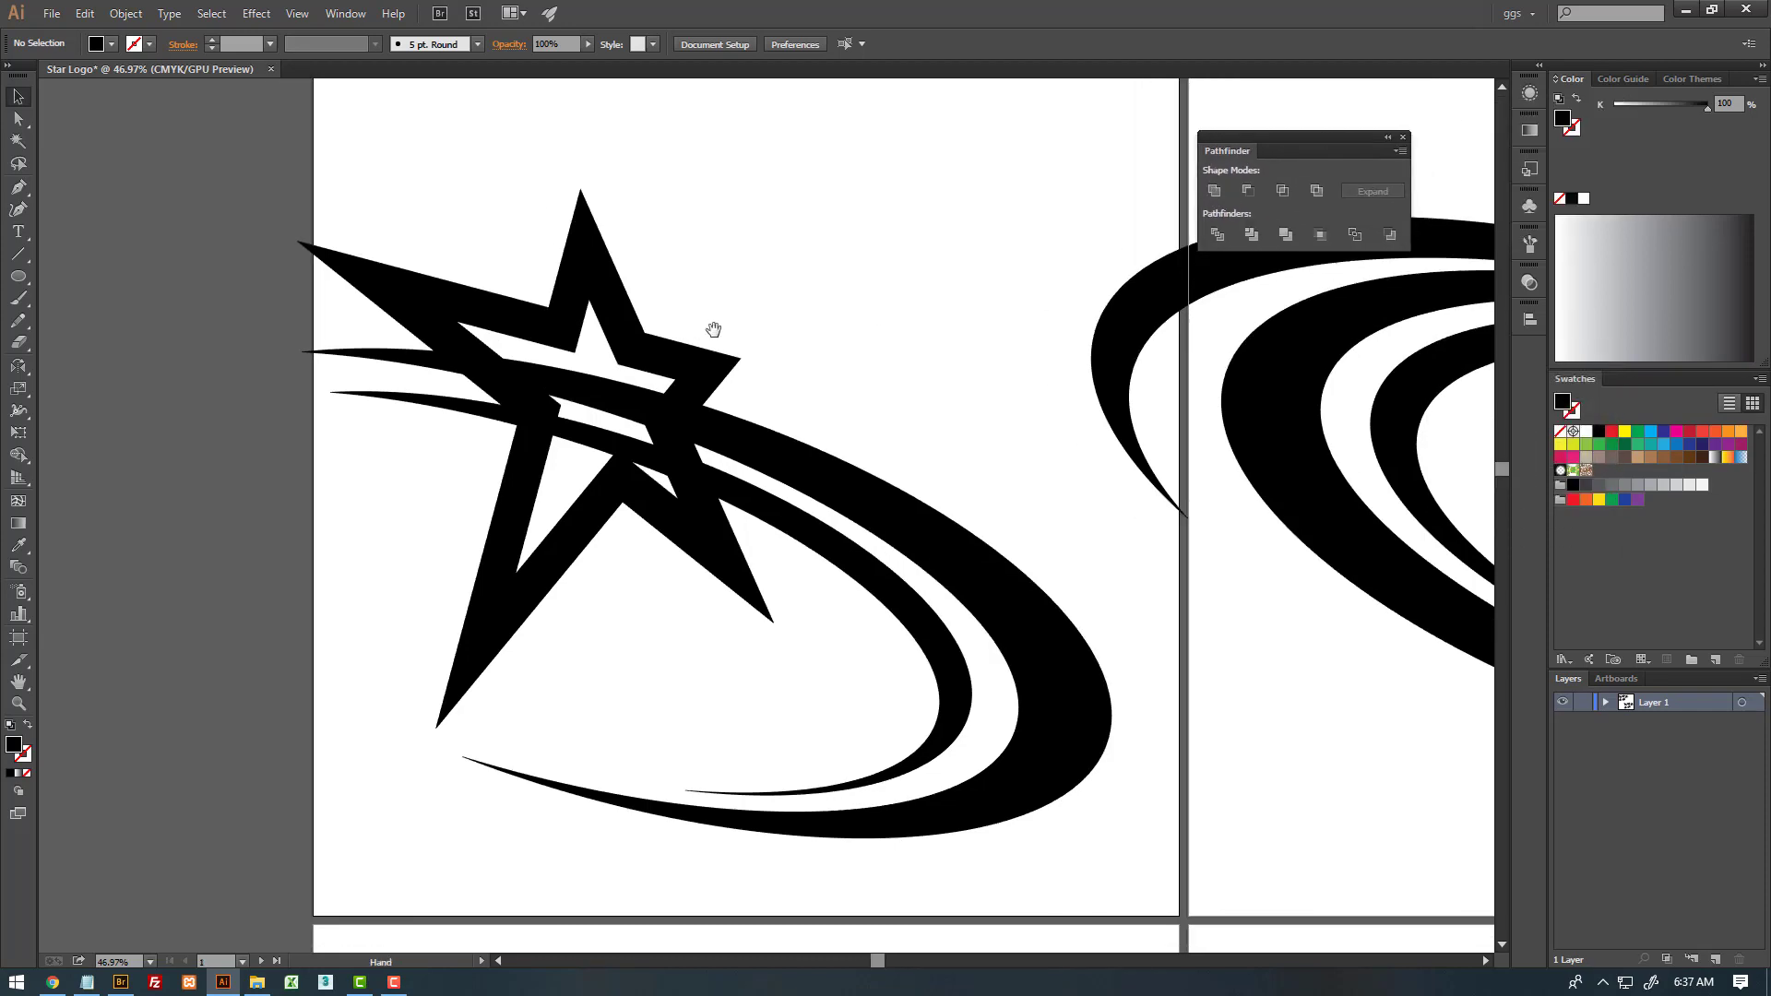
{"action": "key", "text": "ctrl+a"}
{"action": "left_click_drag", "start_coordinate": [622, 499], "coordinate": [754, 498]}
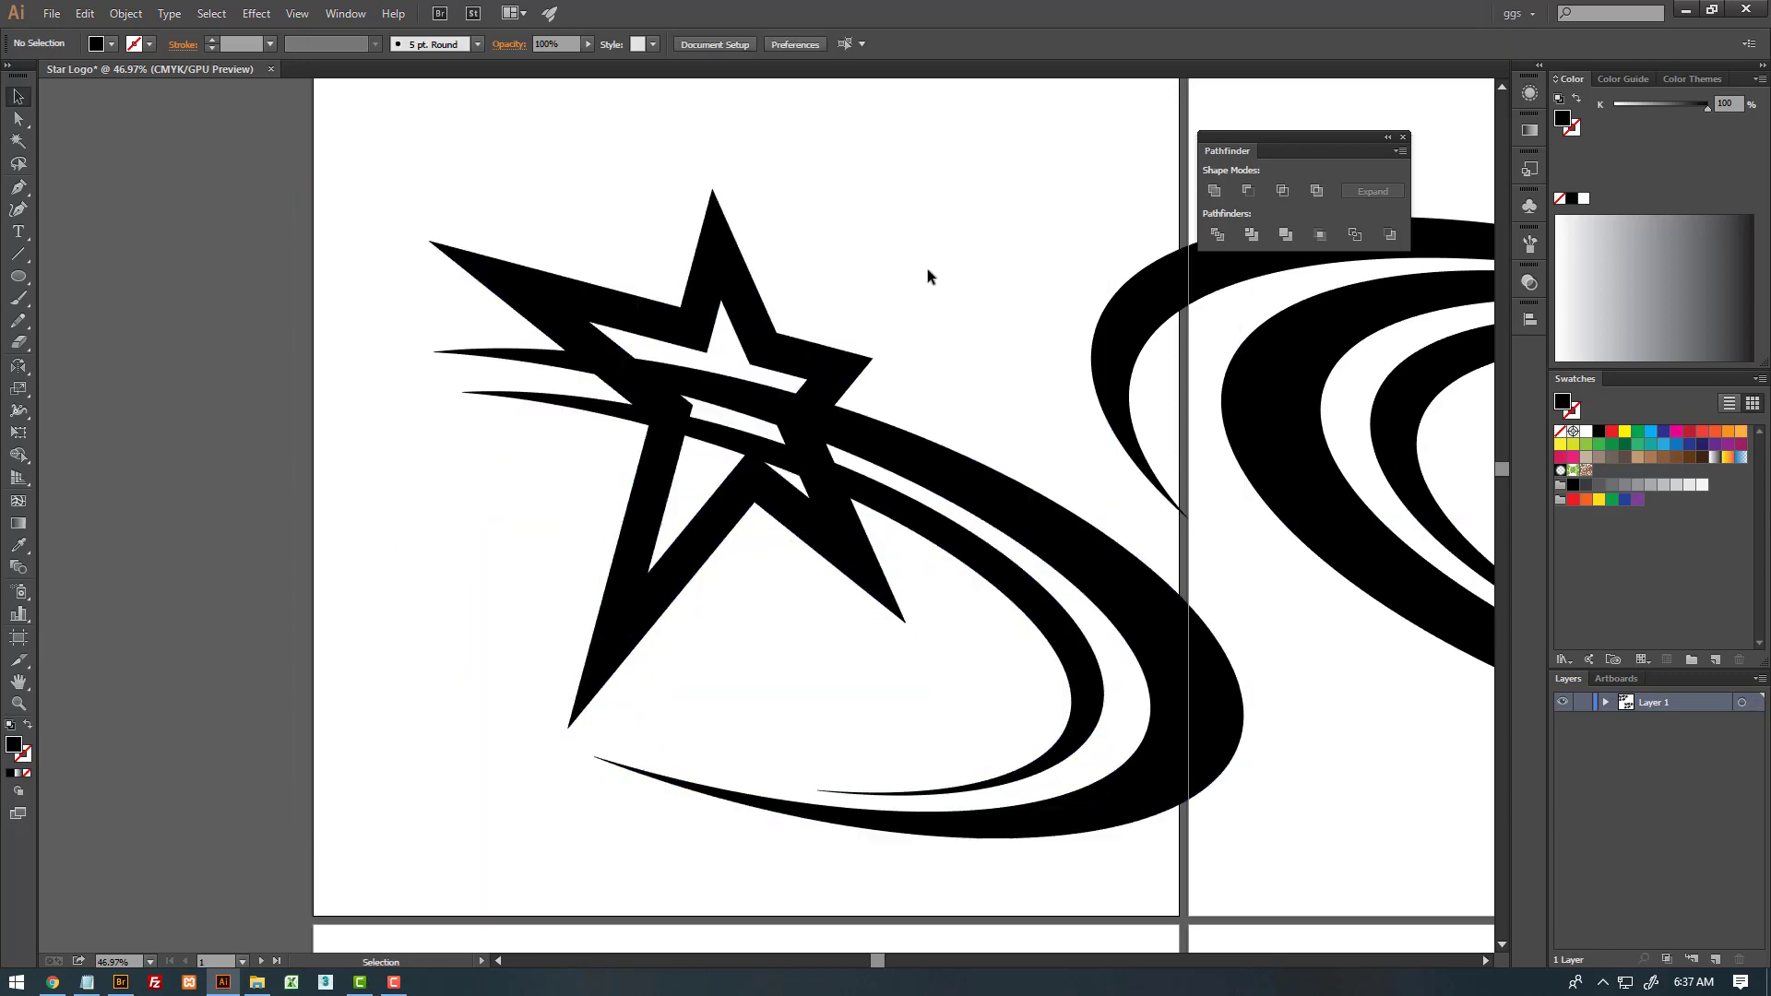
{"action": "left_click_drag", "start_coordinate": [900, 484], "coordinate": [894, 472]}
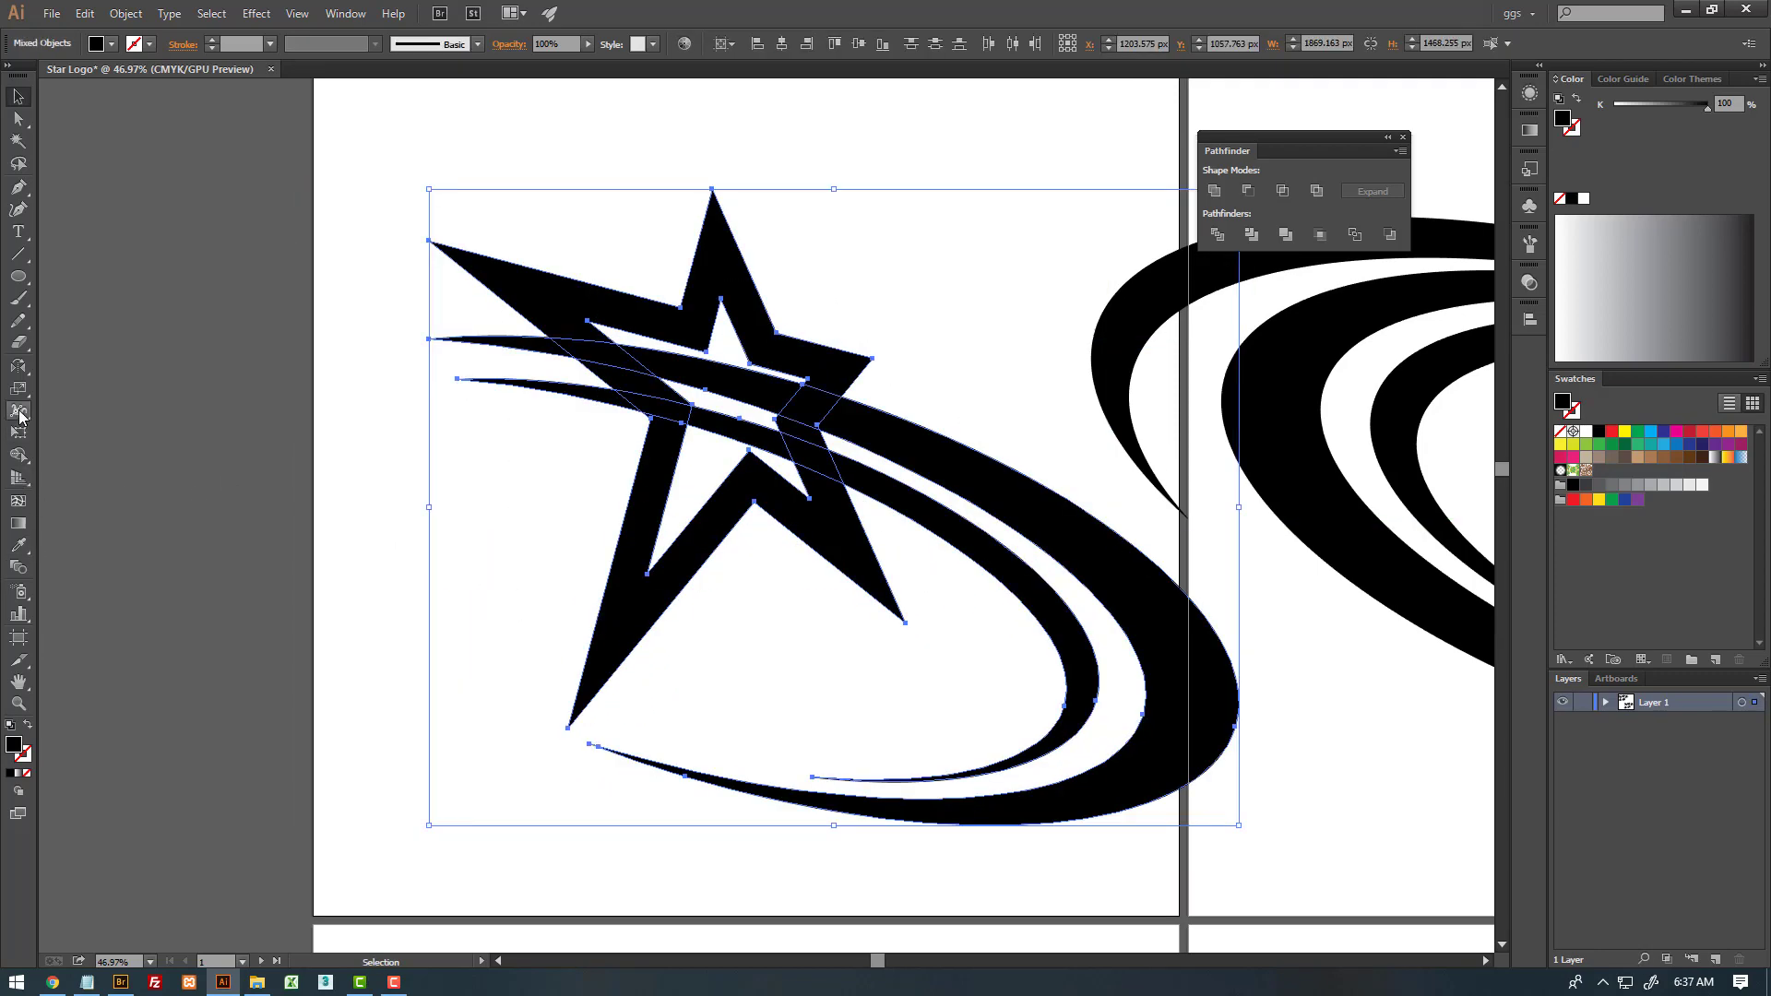
{"action": "left_click", "coordinate": [17, 456]}
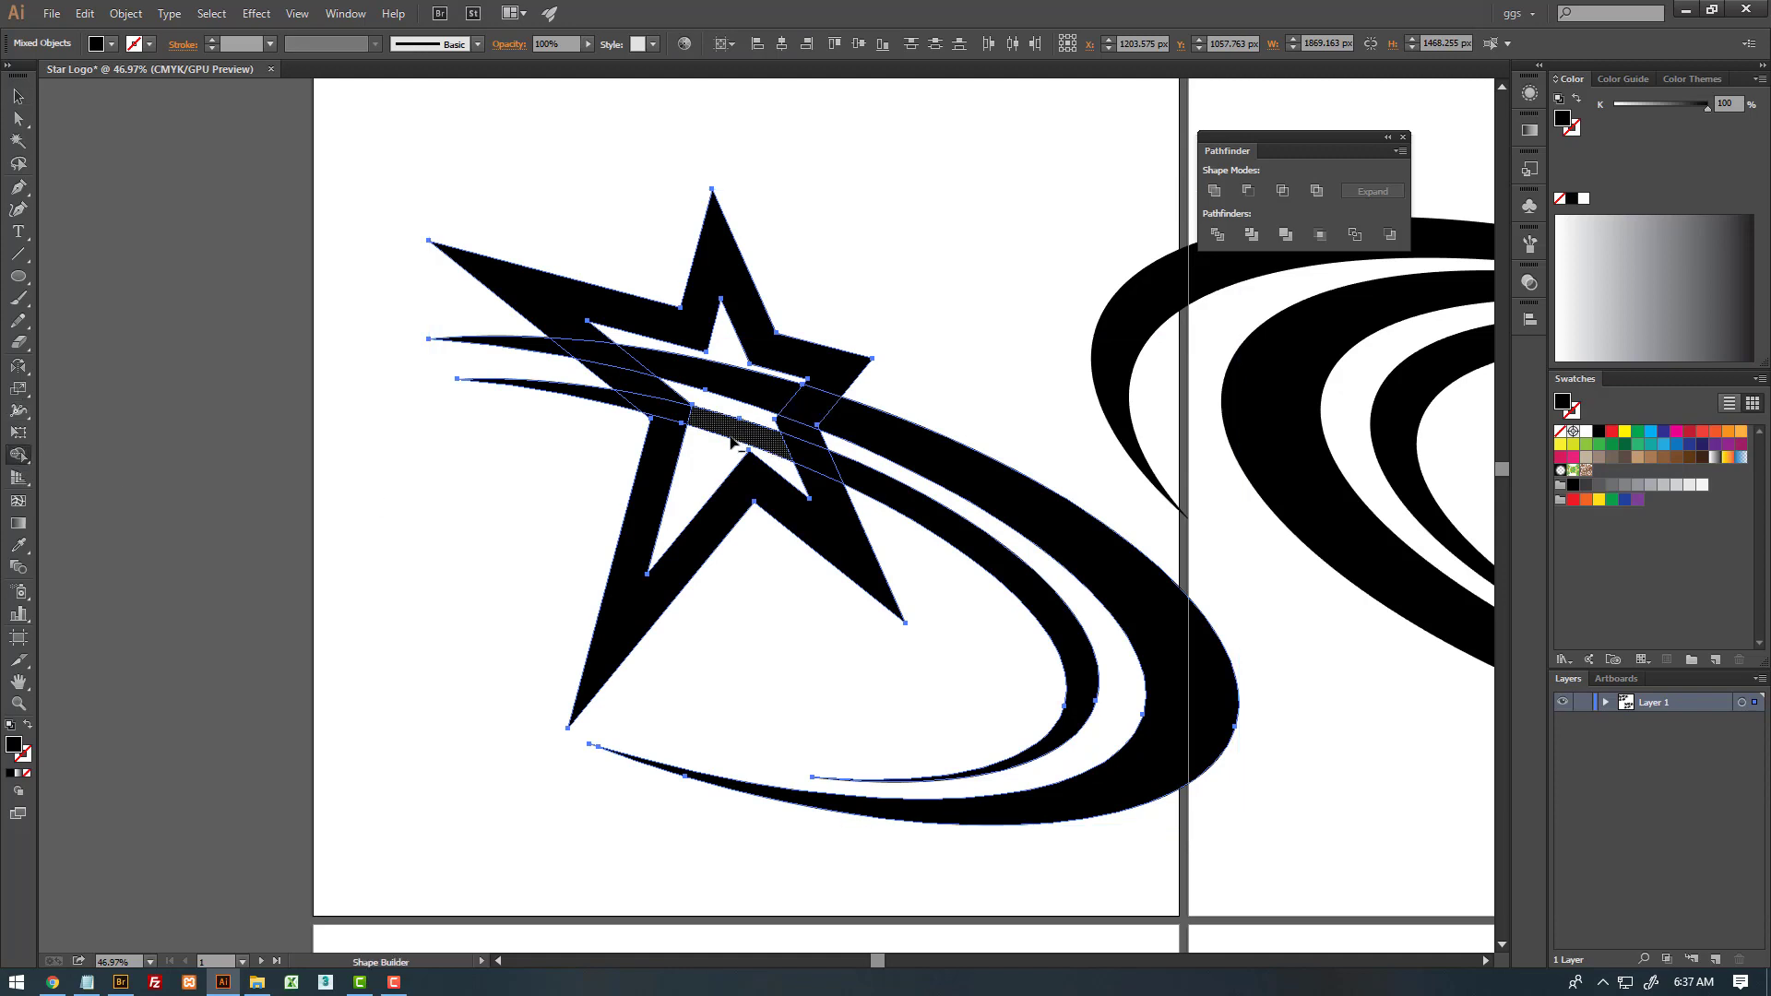
{"action": "left_click", "coordinate": [731, 443], "text": "alt"}
{"action": "left_click", "coordinate": [736, 395], "text": "alt"}
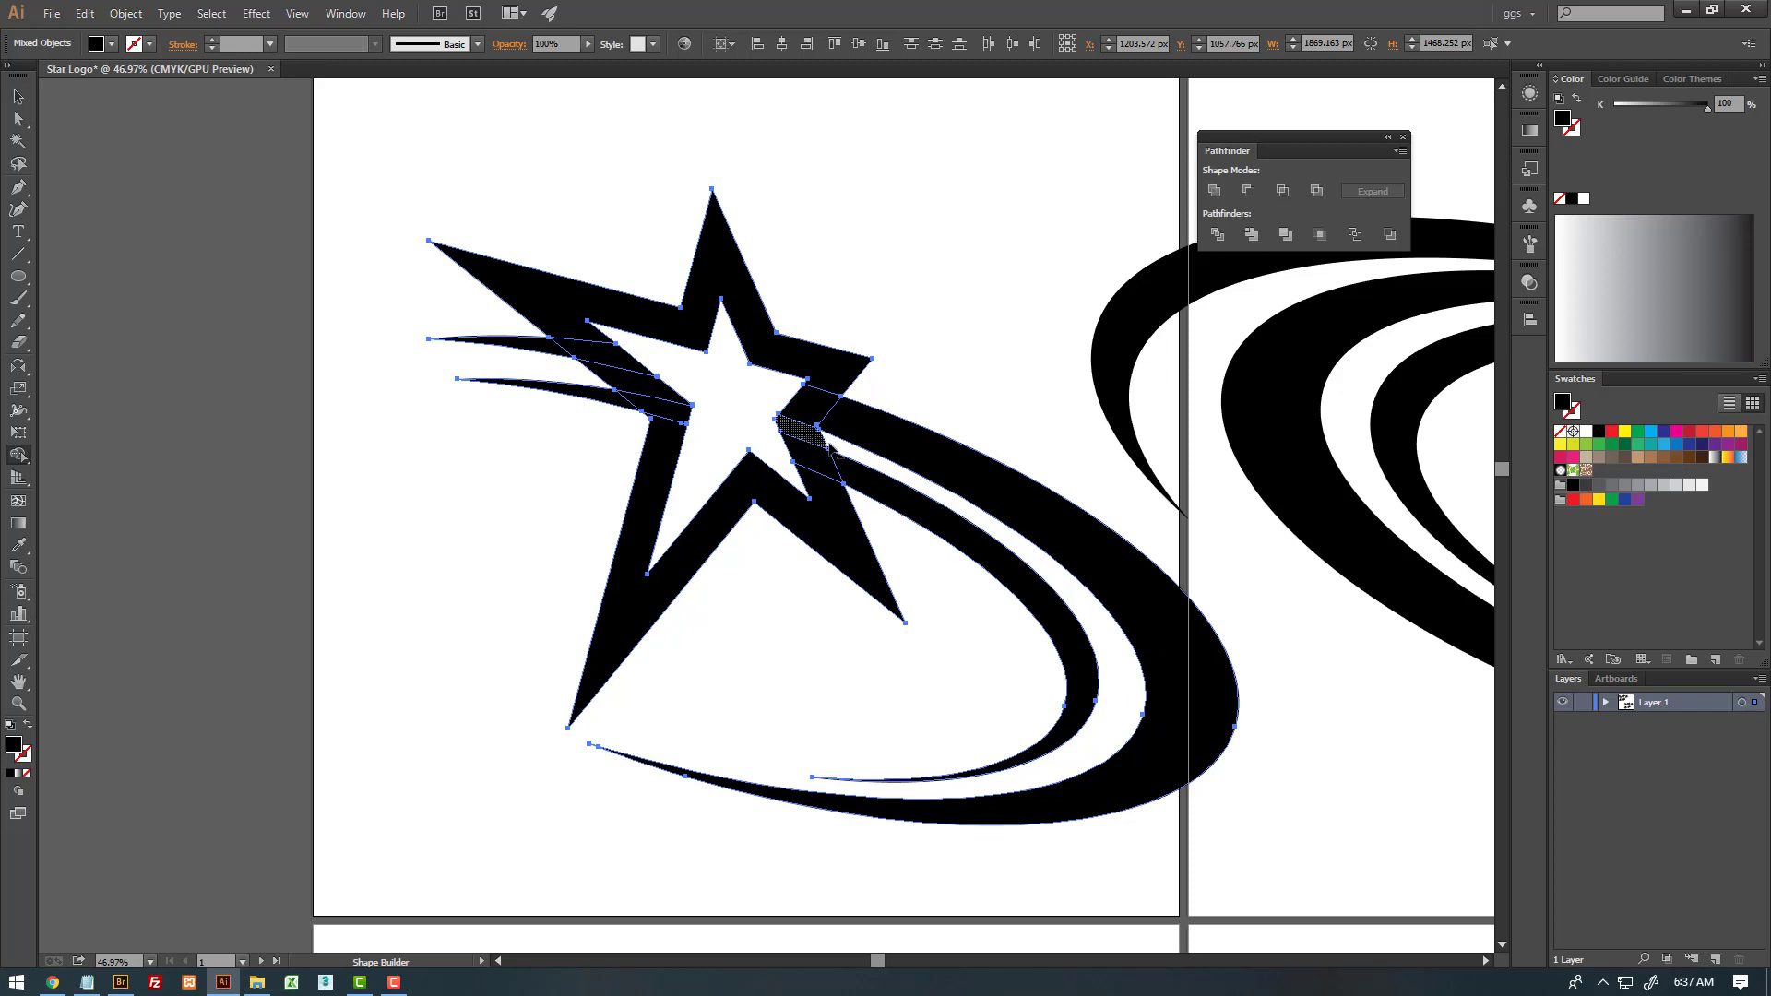
- Delete the stray tail paths and thin sliver left around the first star
{"action": "key", "text": "v"}
{"action": "left_click", "coordinate": [968, 336]}
{"action": "left_click", "coordinate": [569, 396]}
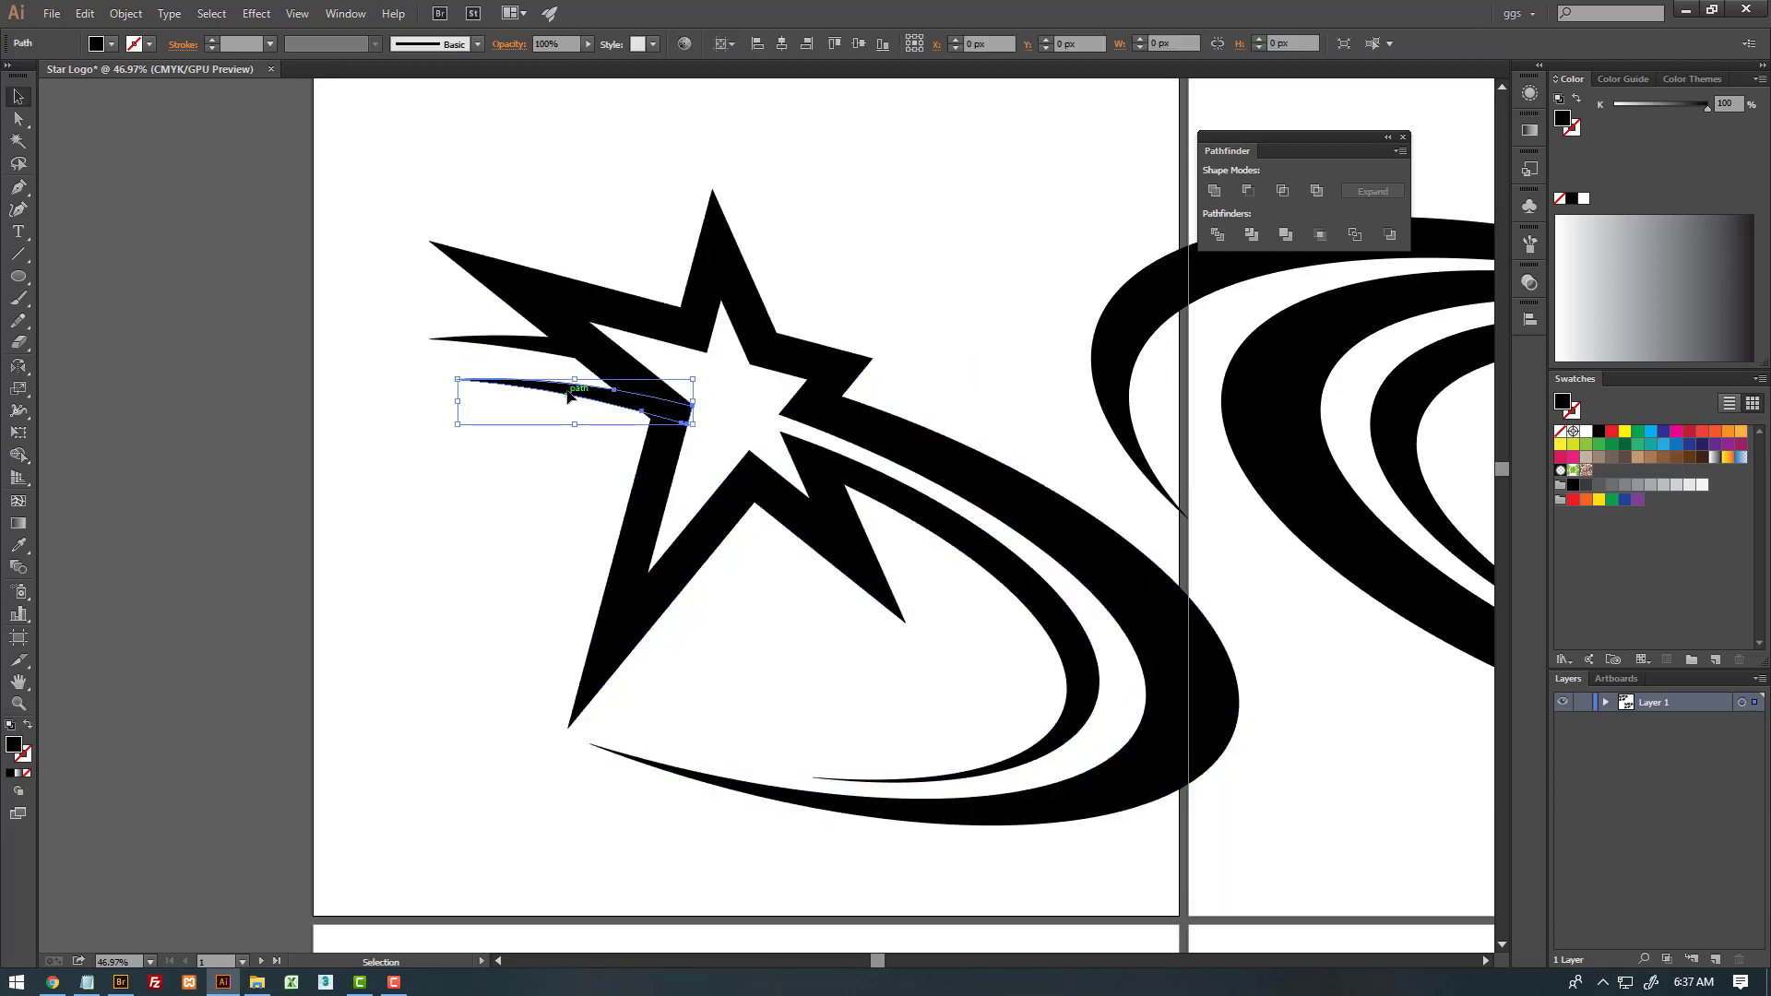
{"action": "key", "text": "Delete"}
{"action": "left_click", "coordinate": [513, 346]}
{"action": "key", "text": "Delete"}
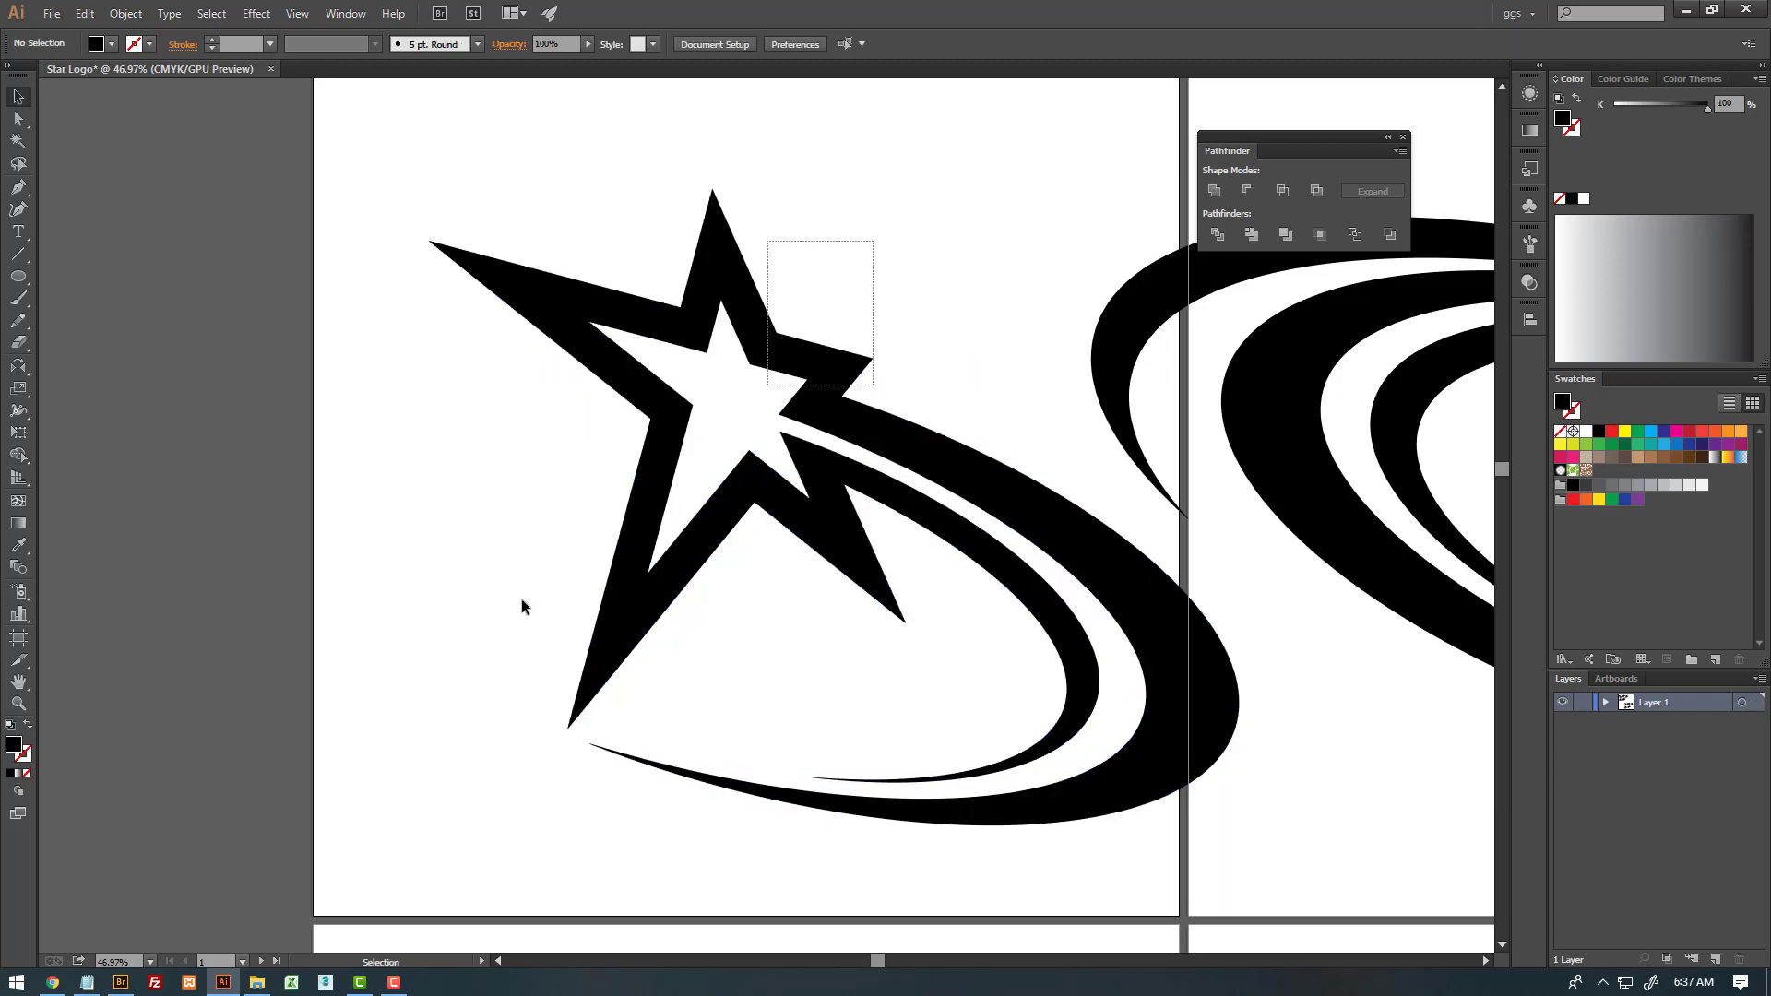
- Scale the first star logo down from its corner and reposition it within the first artboard
{"action": "key", "text": "ctrl+a"}
{"action": "left_click_drag", "start_coordinate": [1008, 289], "coordinate": [806, 328]}
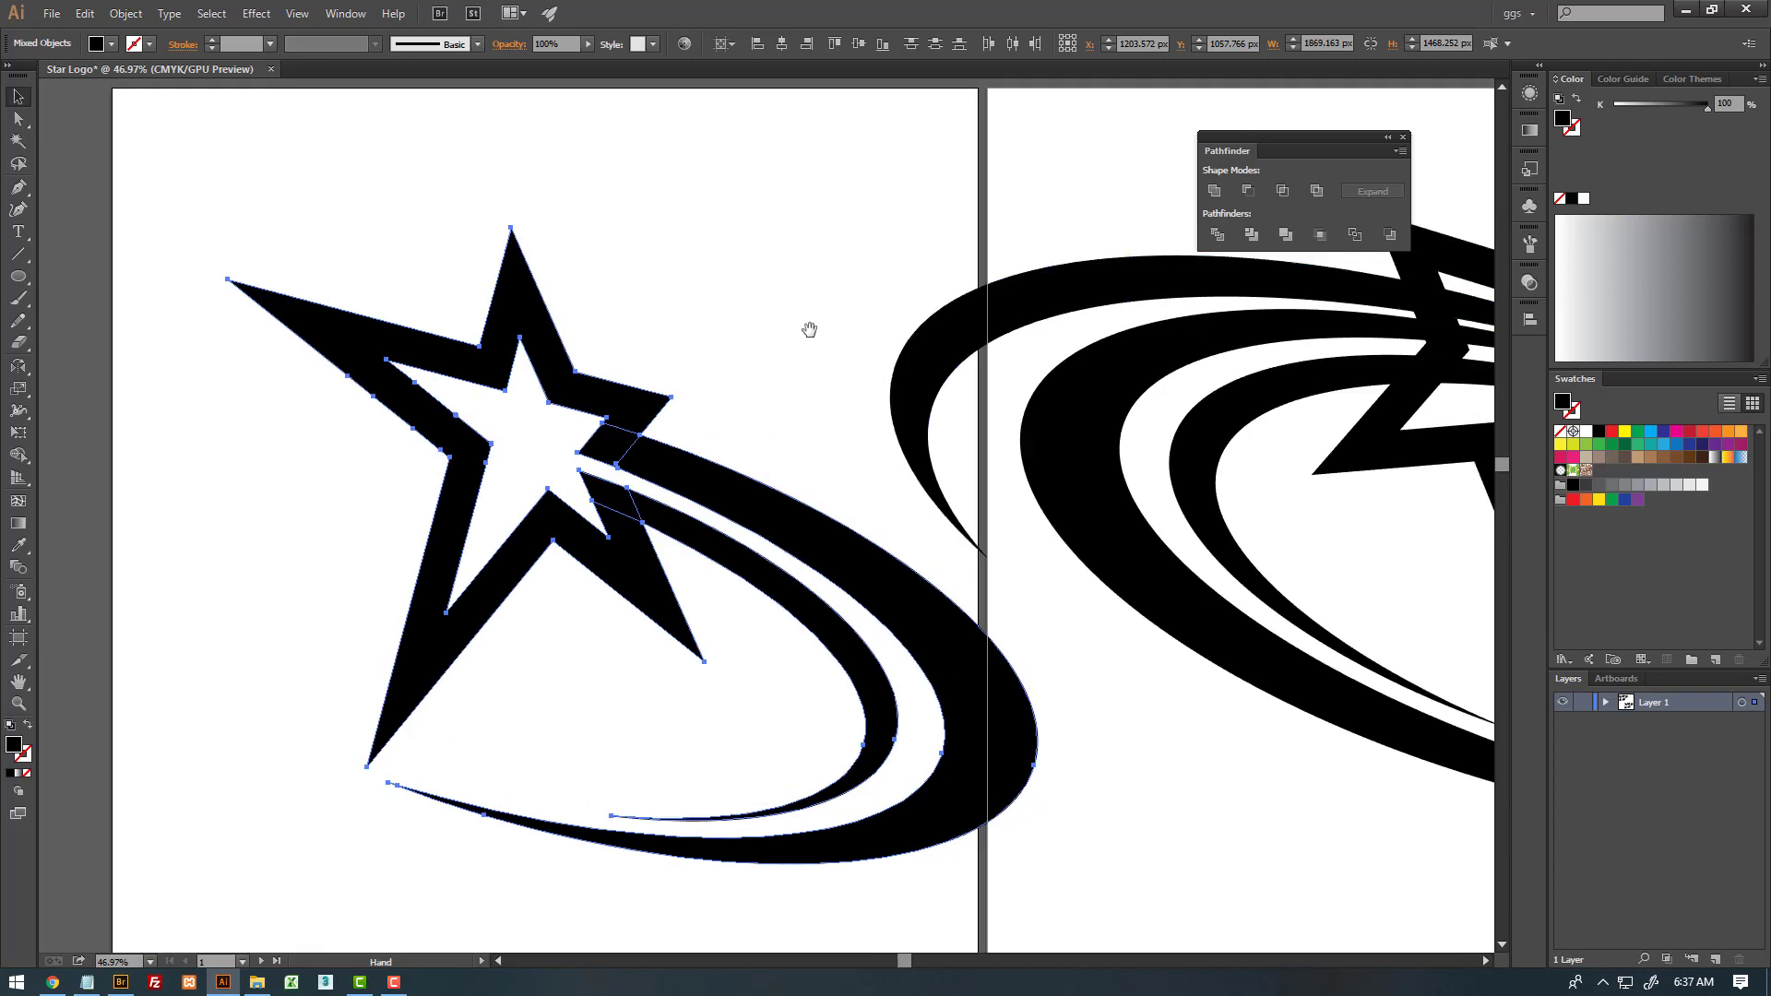
{"action": "left_click", "coordinate": [1028, 251], "text": "shift"}
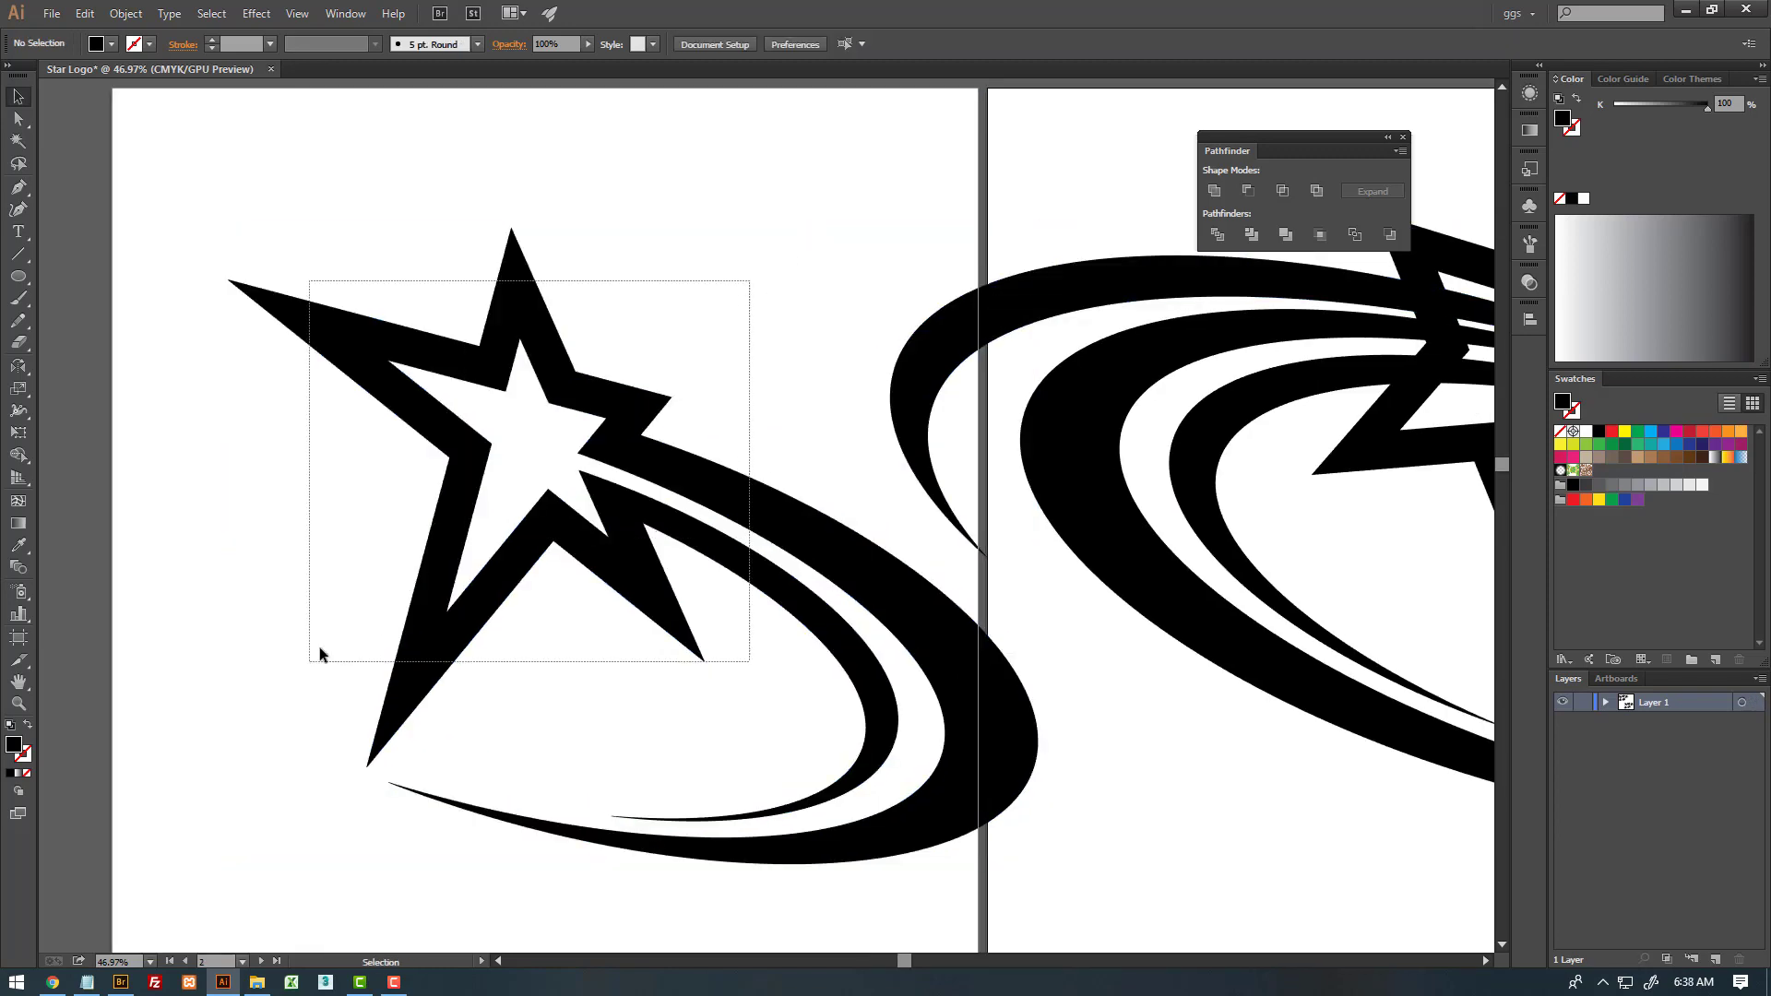
{"action": "left_click_drag", "start_coordinate": [750, 277], "coordinate": [319, 646]}
{"action": "mouse_move", "coordinate": [1038, 228]}
{"action": "left_mouse_down"}
{"action": "mouse_move", "coordinate": [1008, 296]}
{"action": "mouse_move", "coordinate": [937, 308]}
{"action": "left_mouse_up"}
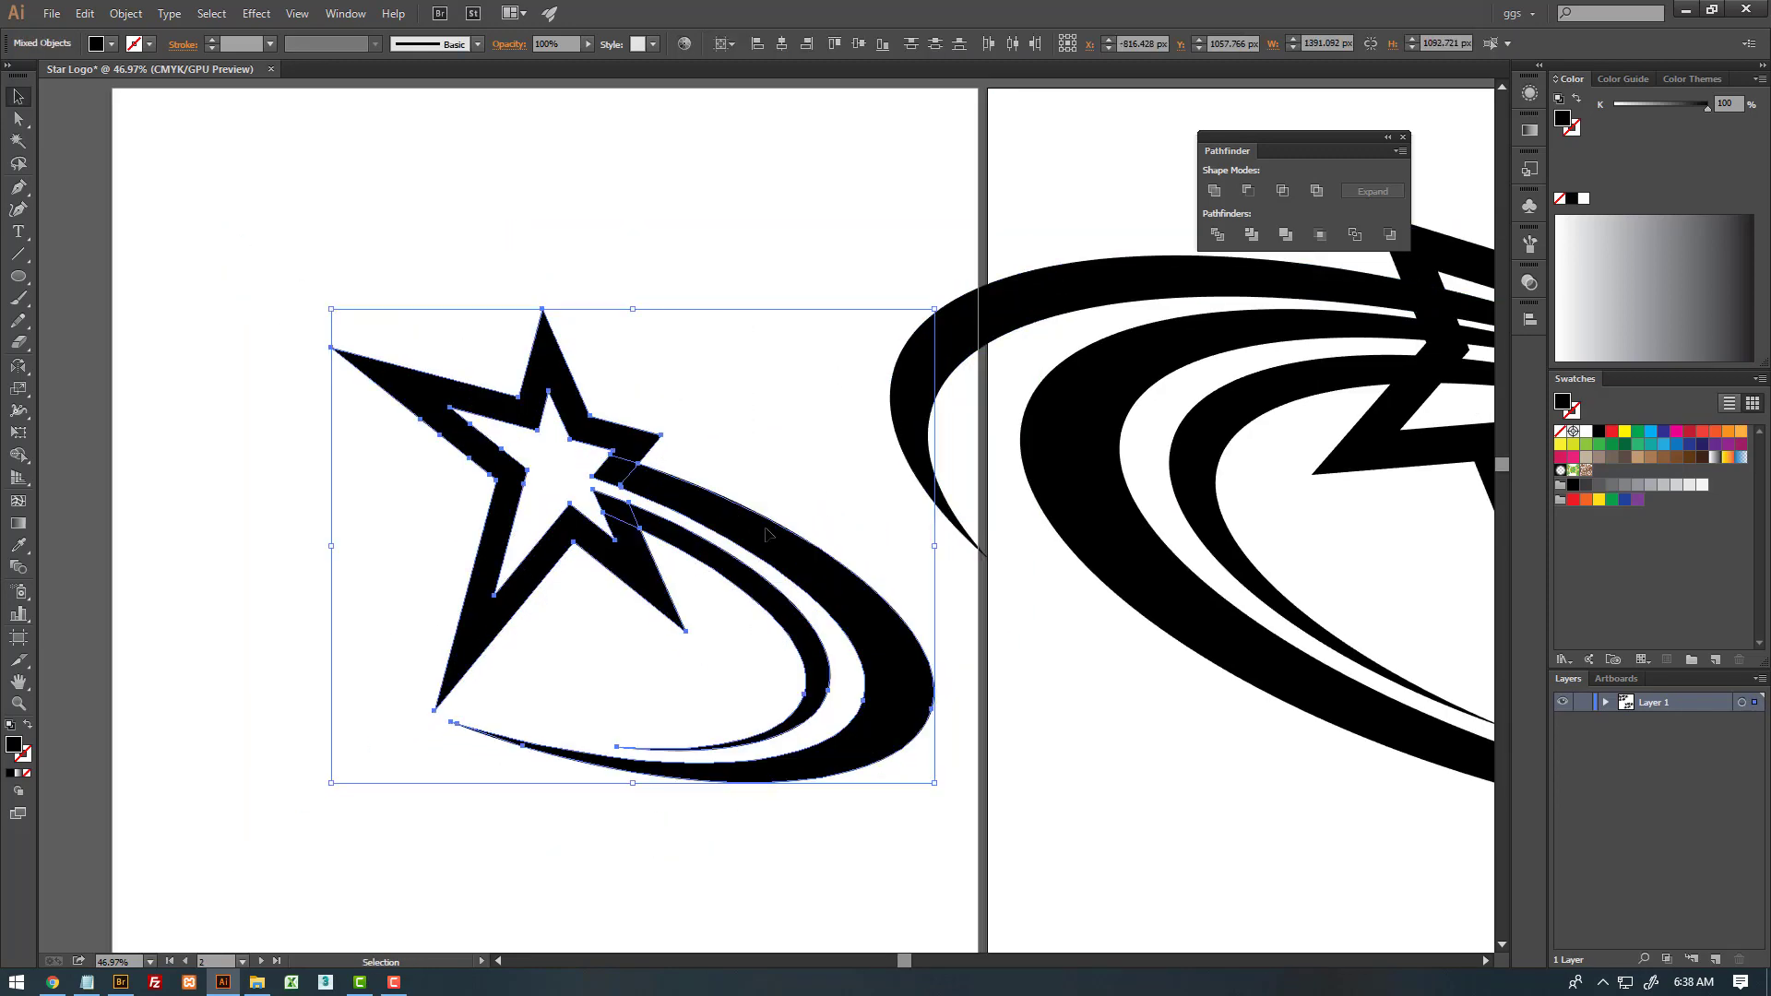
{"action": "left_click_drag", "start_coordinate": [873, 462], "coordinate": [763, 435]}
- Use Shape Builder to merge the second logo's slivers where the trails cross the star
{"action": "mouse_move", "coordinate": [962, 437]}
{"action": "left_mouse_down"}
{"action": "mouse_move", "coordinate": [576, 470]}
{"action": "mouse_move", "coordinate": [1039, 549]}
{"action": "left_mouse_up"}
{"action": "key", "text": "ctrl+alt+a"}
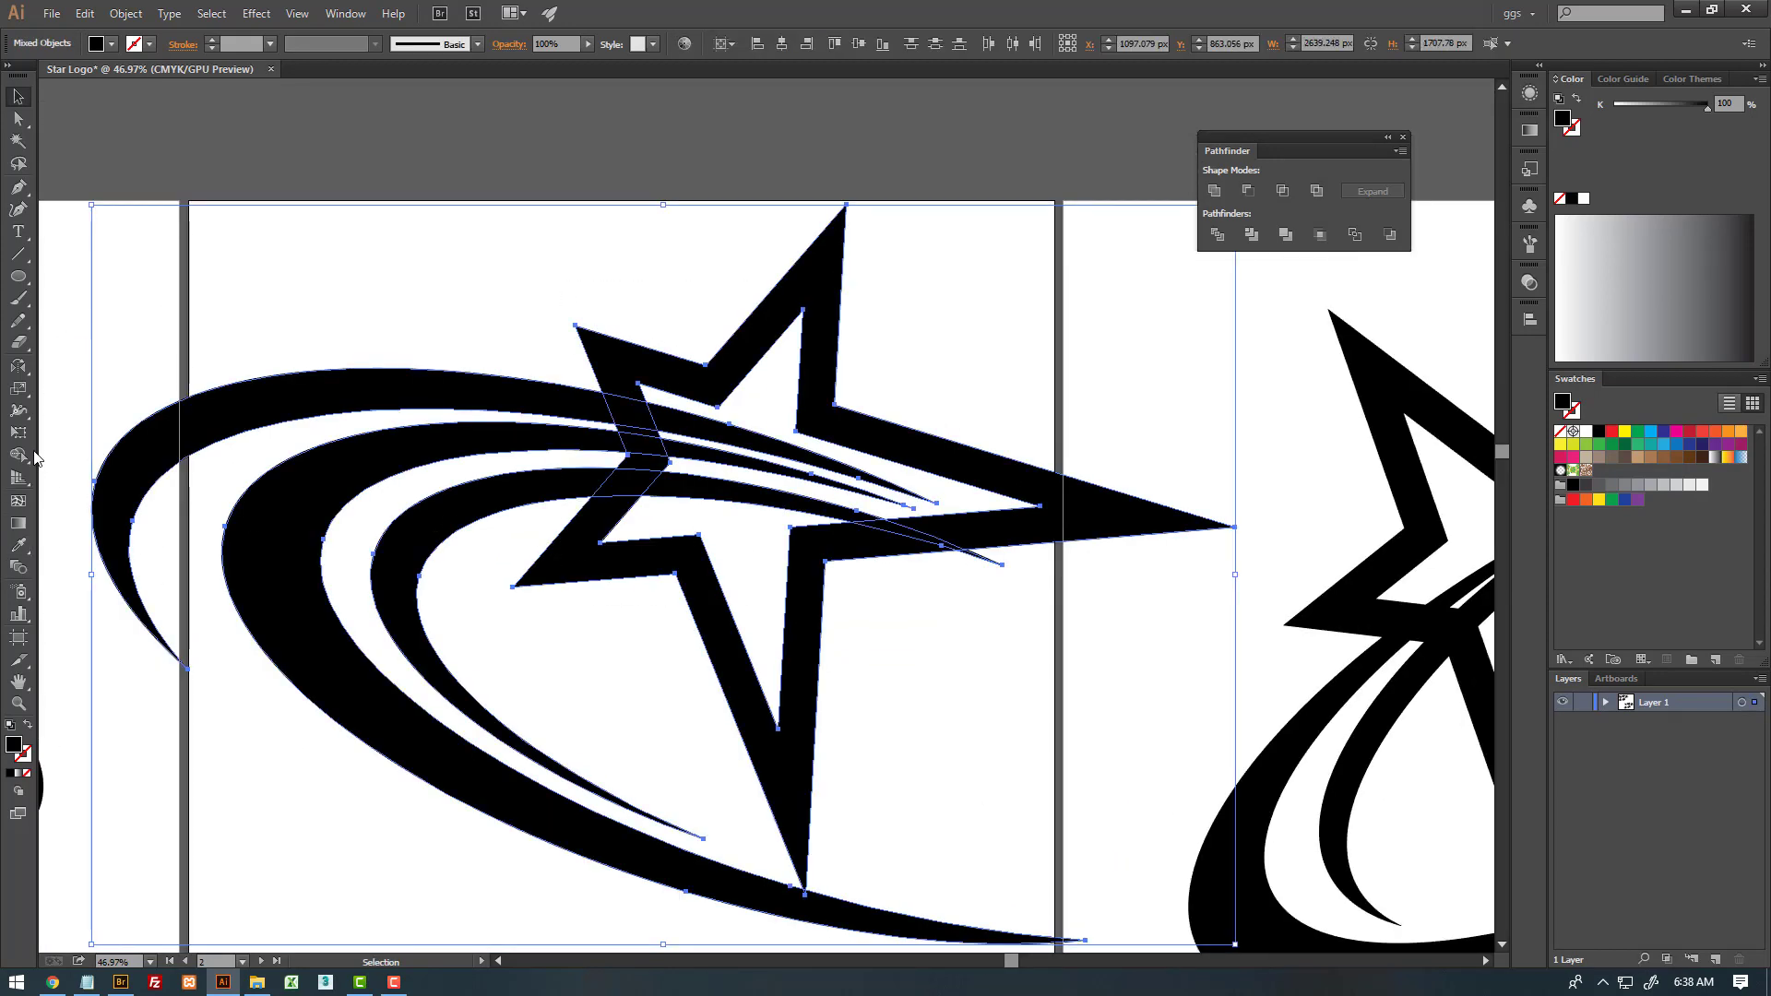
{"action": "left_click", "coordinate": [20, 454]}
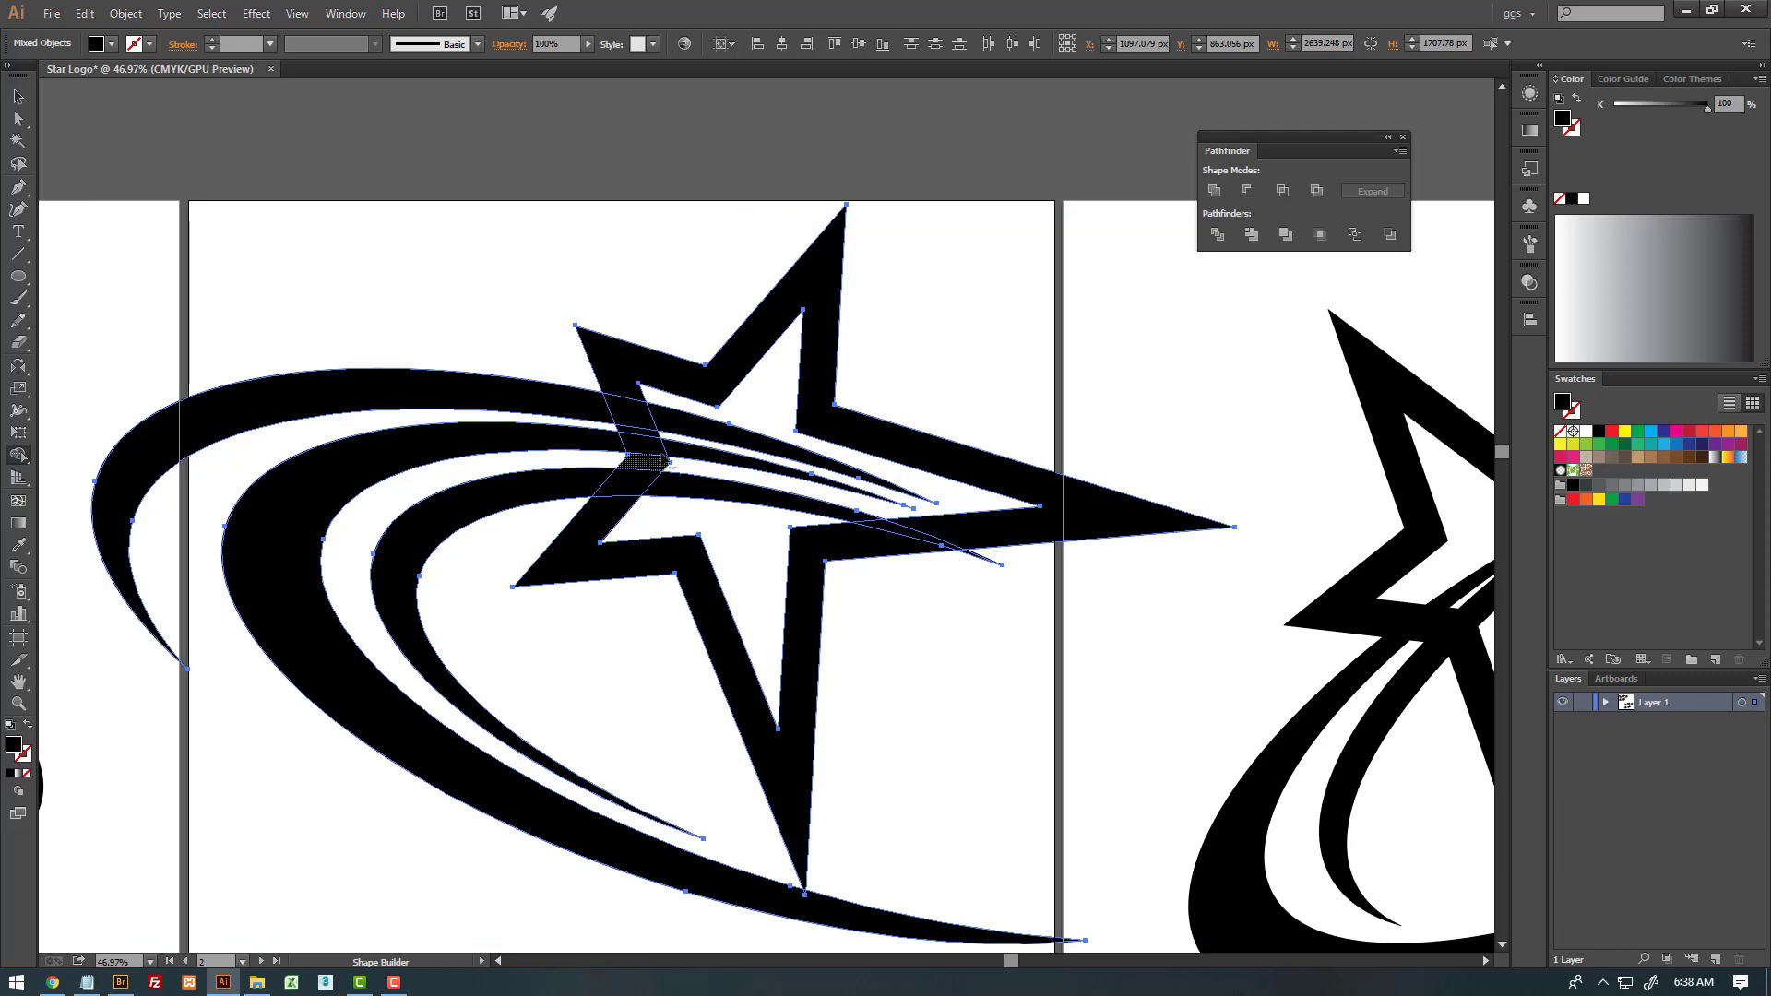
{"action": "left_click", "coordinate": [668, 465]}
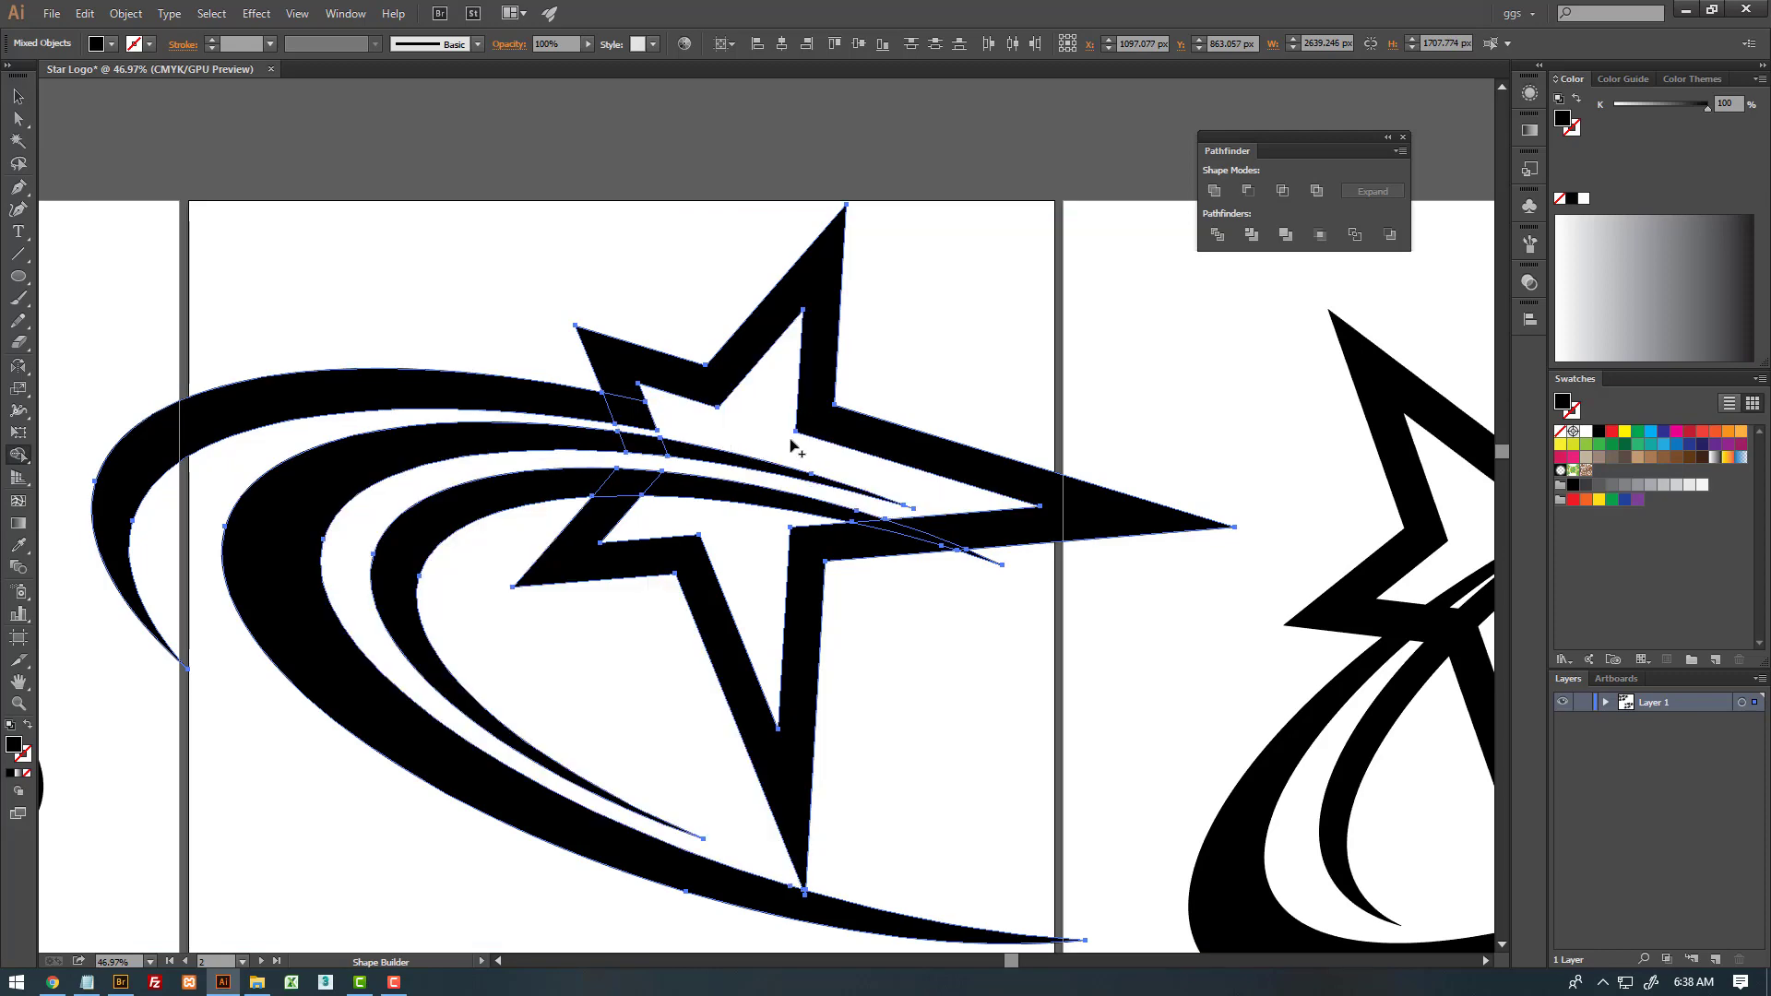
{"action": "left_click", "coordinate": [790, 445]}
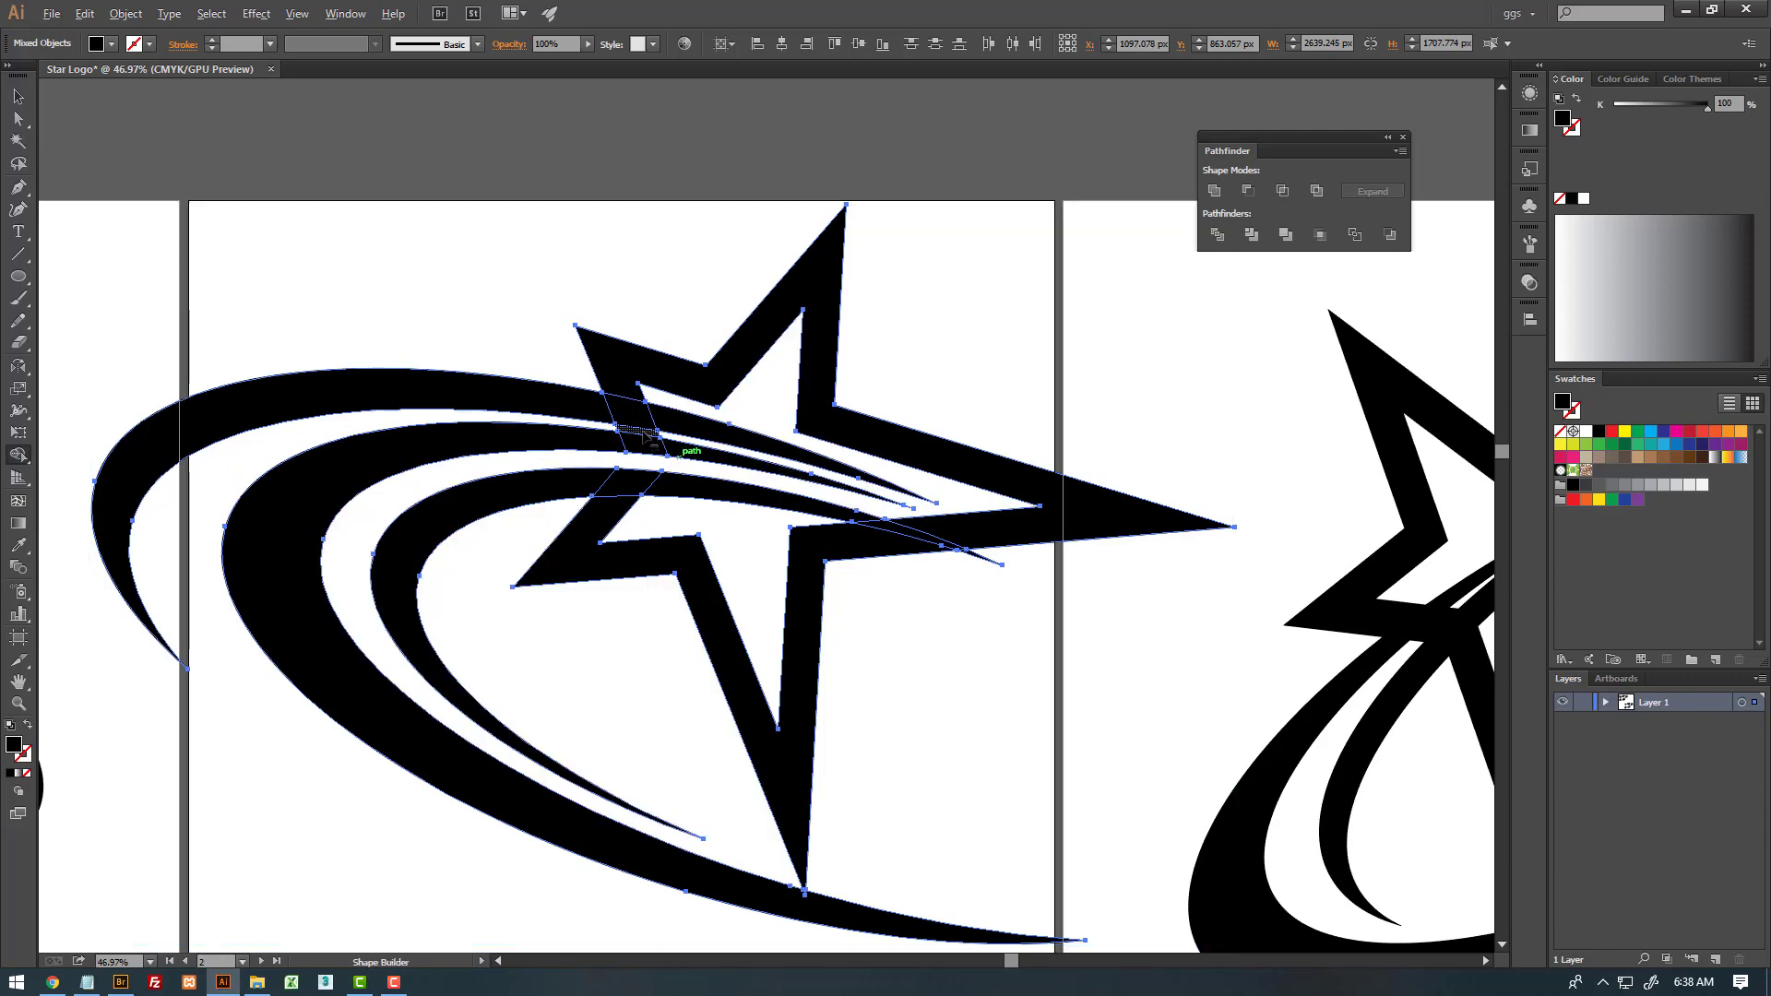
{"action": "key", "text": "v"}
{"action": "left_click", "coordinate": [979, 297]}
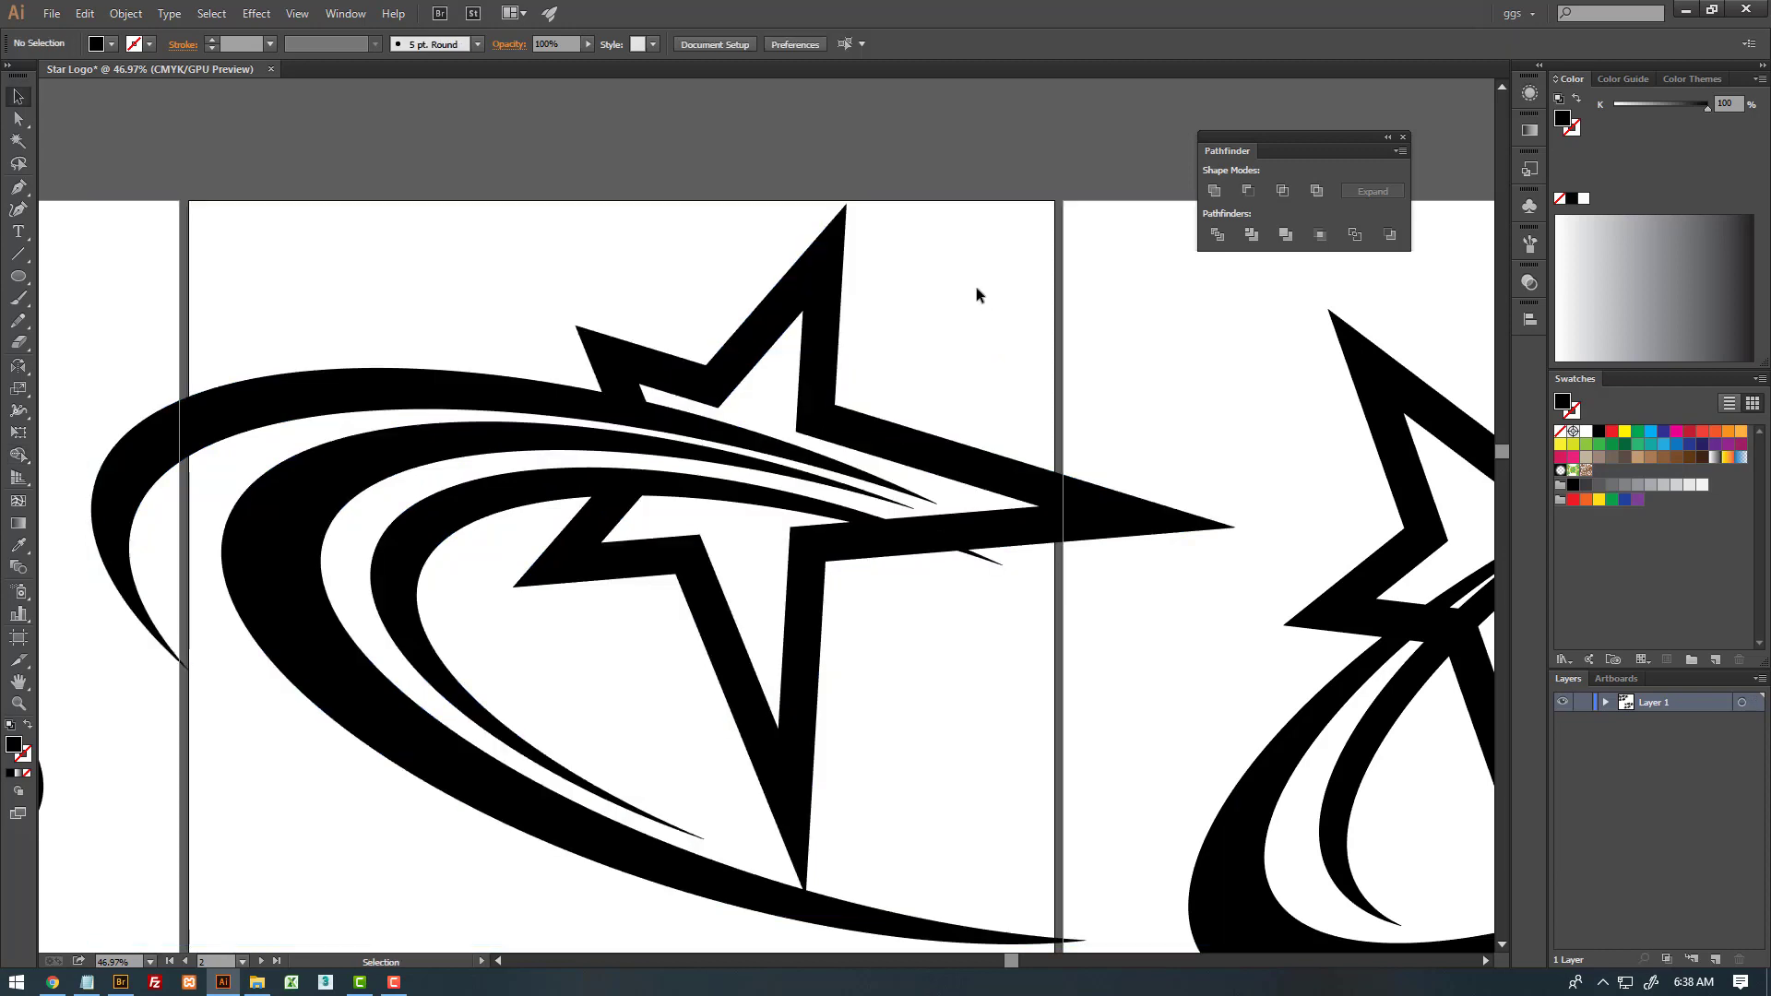
- Zoom out and scale the middle star logo down to fit inside its artboard
{"action": "scroll", "coordinate": [960, 535], "scroll_direction": "down", "scroll_amount": 1}
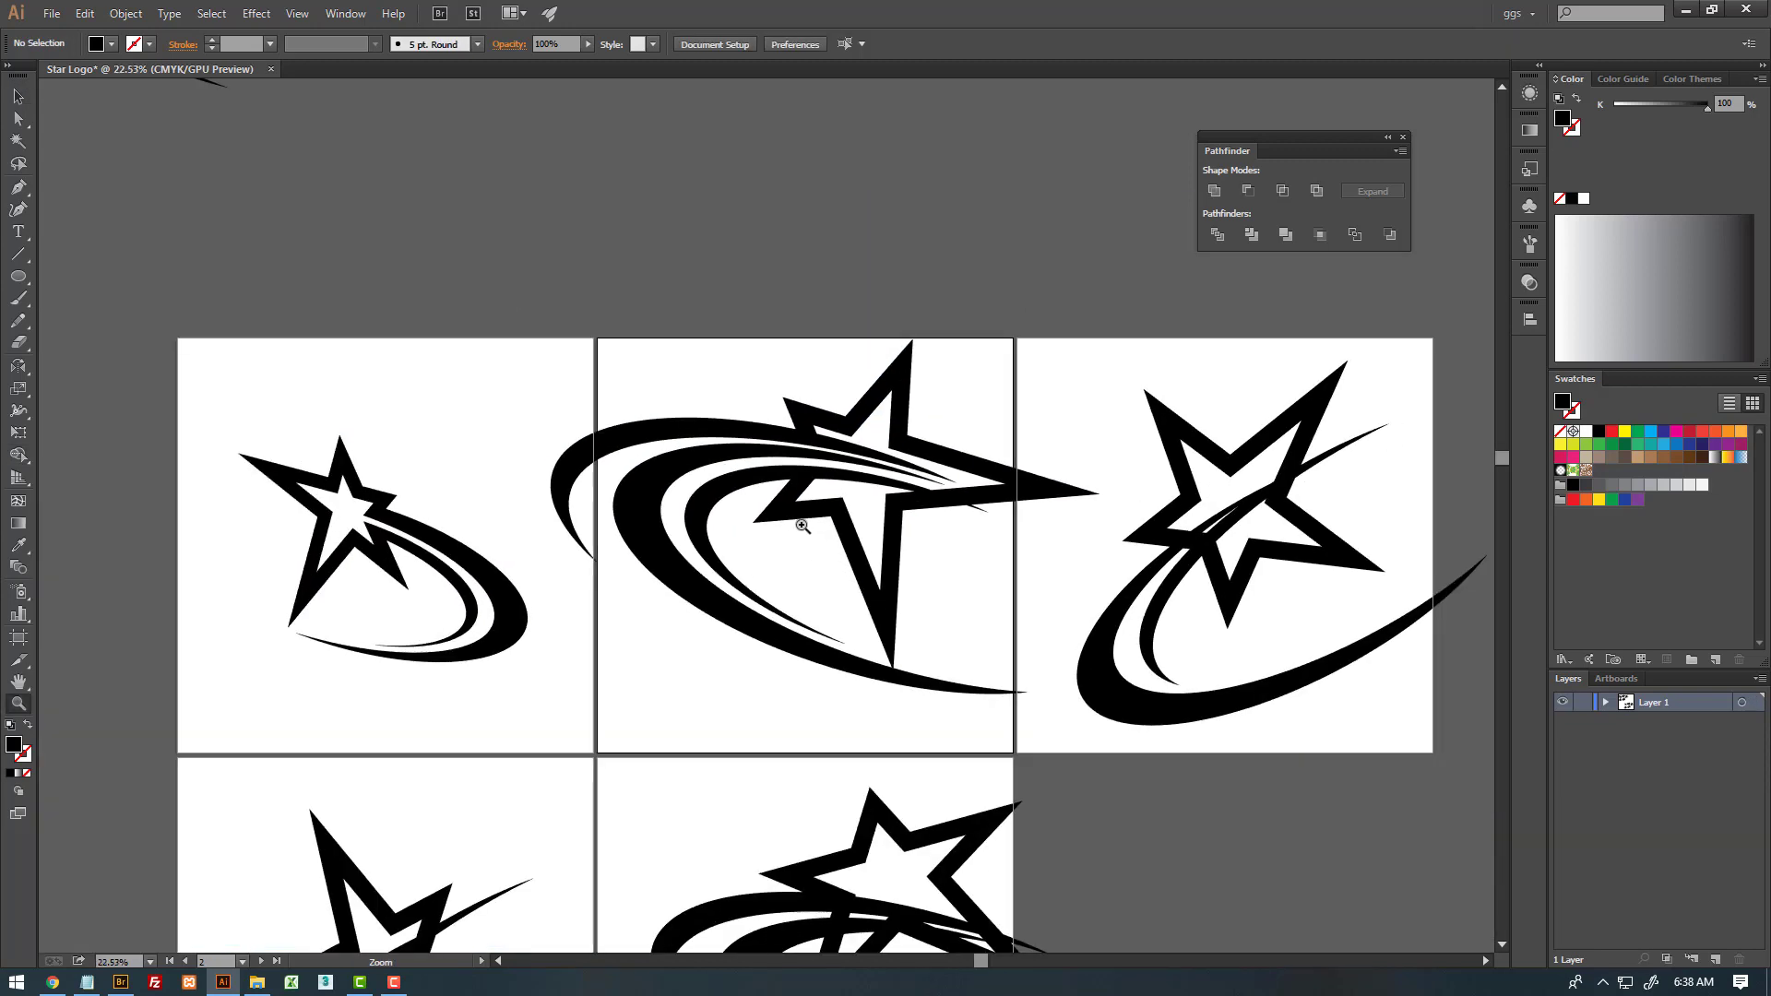
{"action": "scroll", "coordinate": [931, 480], "scroll_direction": "down", "scroll_amount": 1}
{"action": "scroll", "coordinate": [909, 433], "scroll_direction": "down", "scroll_amount": 1}
{"action": "scroll", "coordinate": [886, 396], "scroll_direction": "down", "scroll_amount": 1}
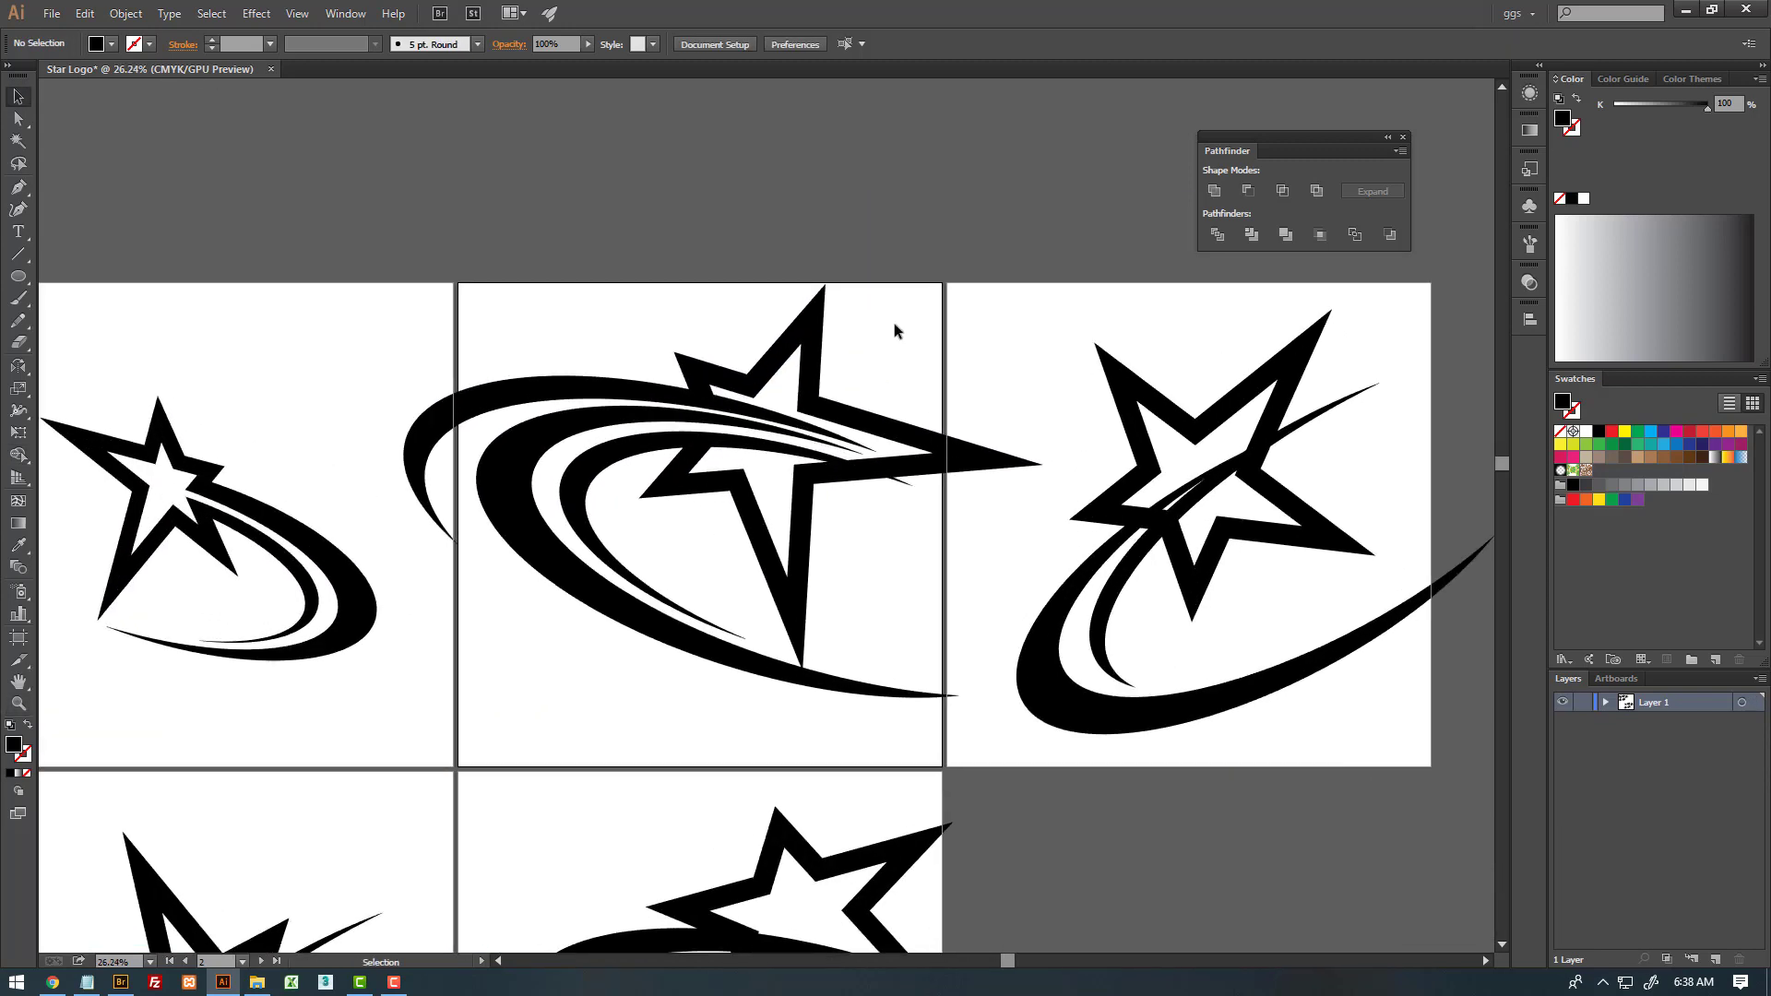
{"action": "left_click_drag", "start_coordinate": [897, 302], "coordinate": [498, 567]}
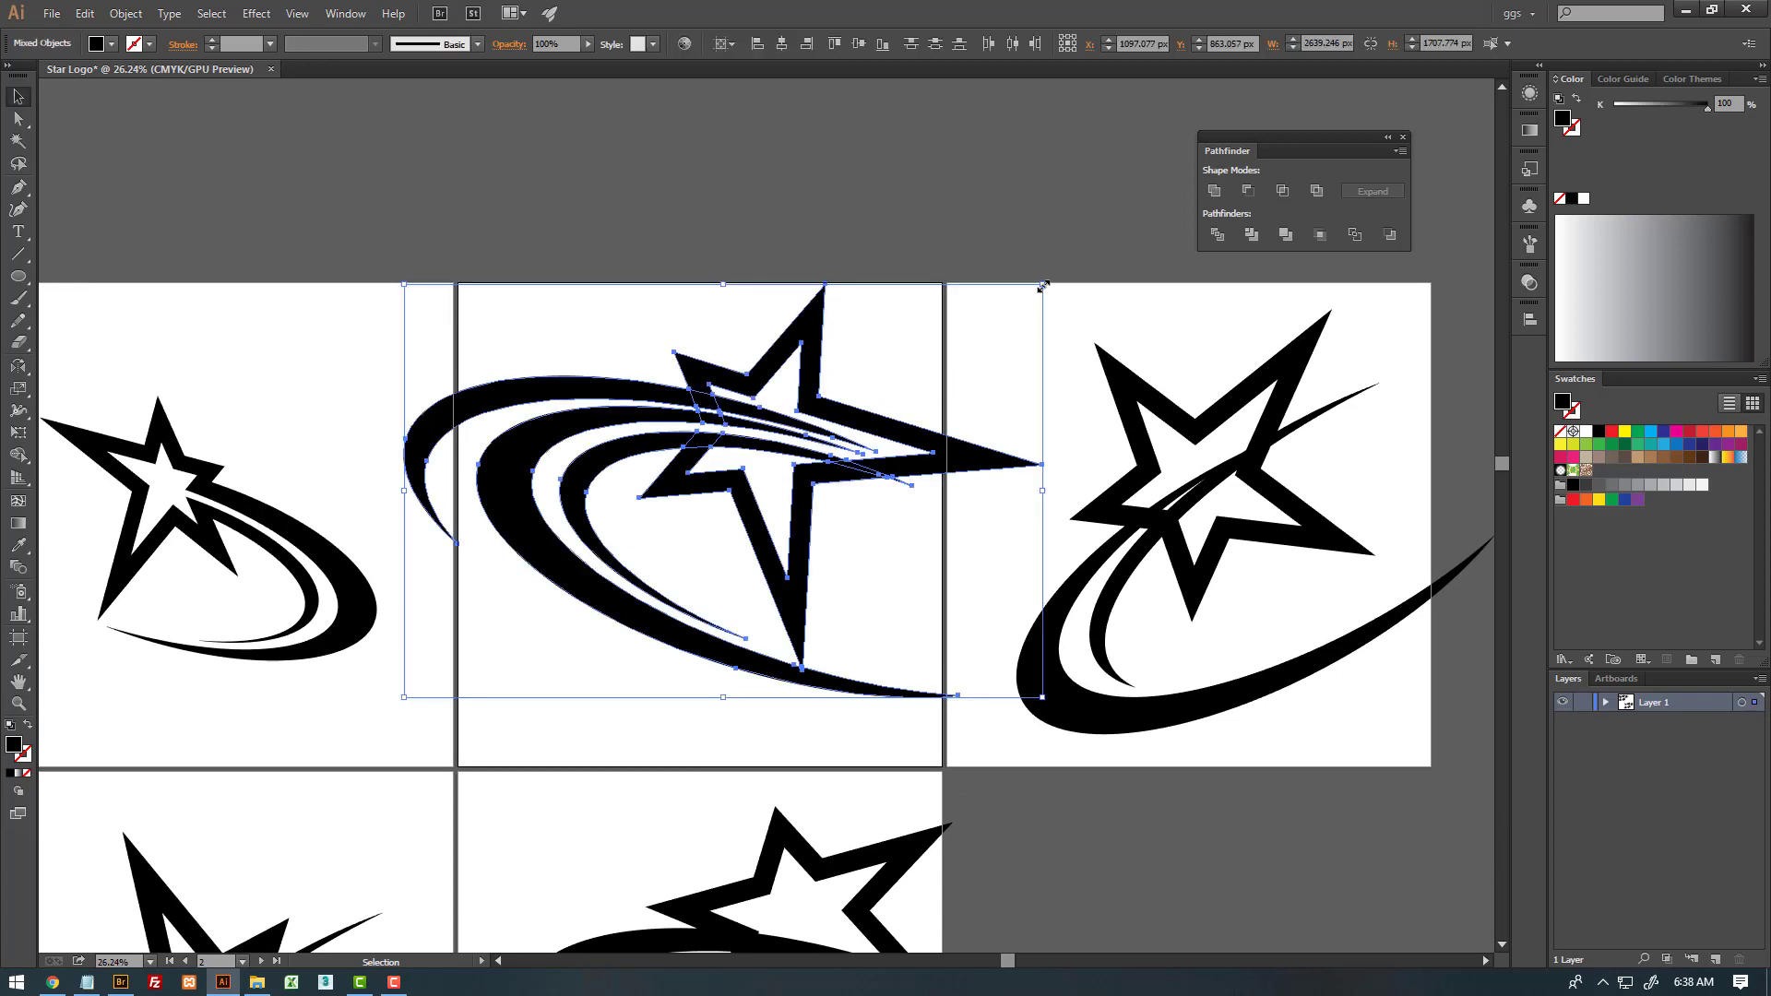
{"action": "mouse_move", "coordinate": [1043, 287]}
{"action": "left_mouse_down"}
{"action": "mouse_move", "coordinate": [1008, 373]}
{"action": "mouse_move", "coordinate": [794, 388]}
{"action": "left_mouse_up"}
{"action": "left_click", "coordinate": [916, 389]}
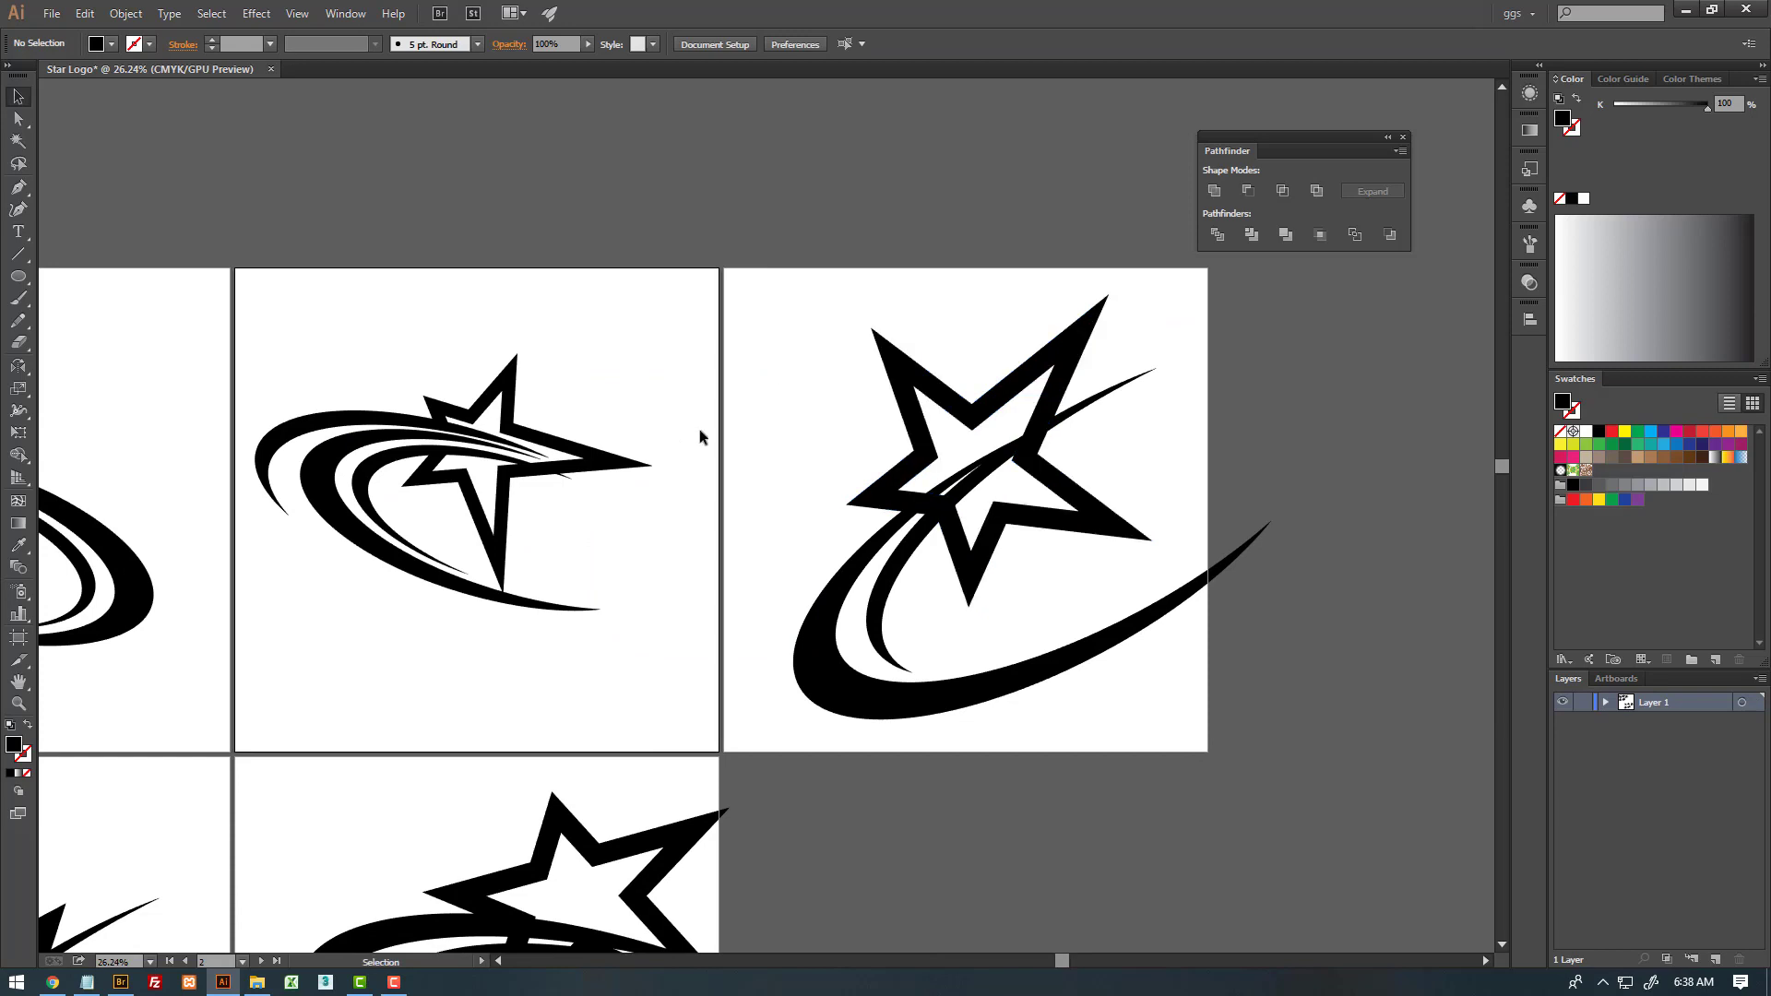
- Pan over to the third logo and select all the artwork
{"action": "left_click_drag", "start_coordinate": [986, 425], "coordinate": [755, 408]}
{"action": "scroll", "coordinate": [753, 407], "scroll_direction": "up", "scroll_amount": 2}
{"action": "key", "text": "ctrl+a"}
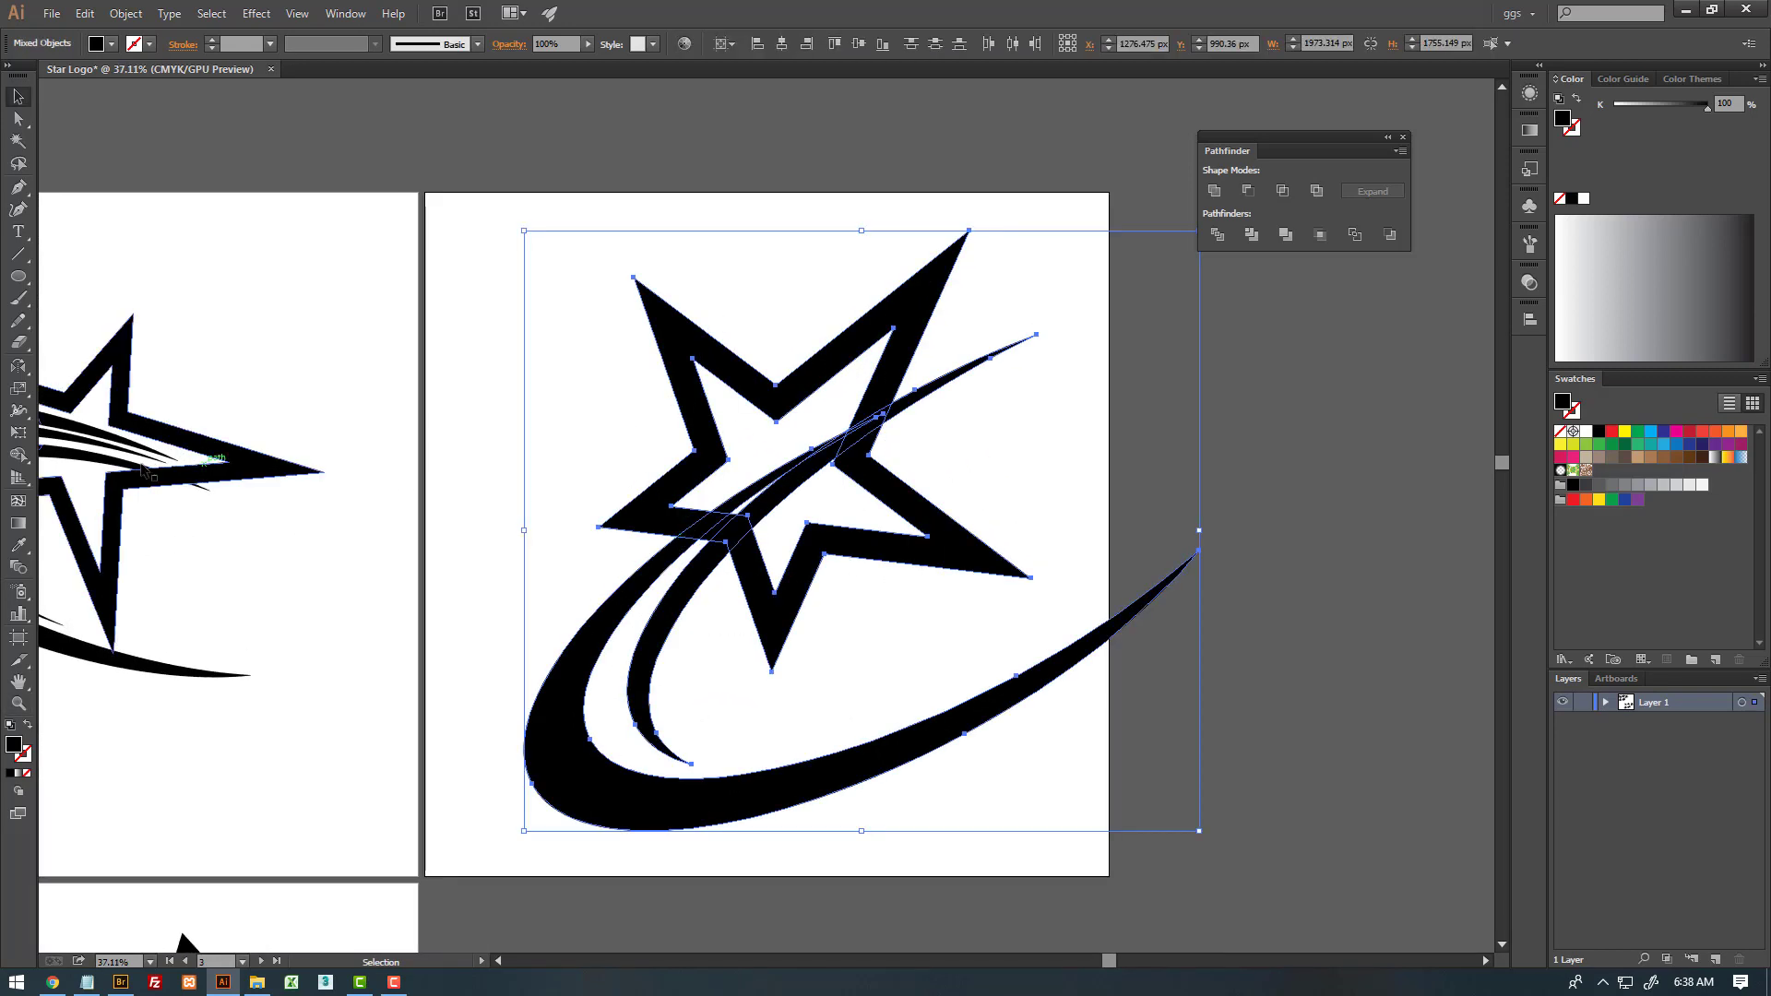
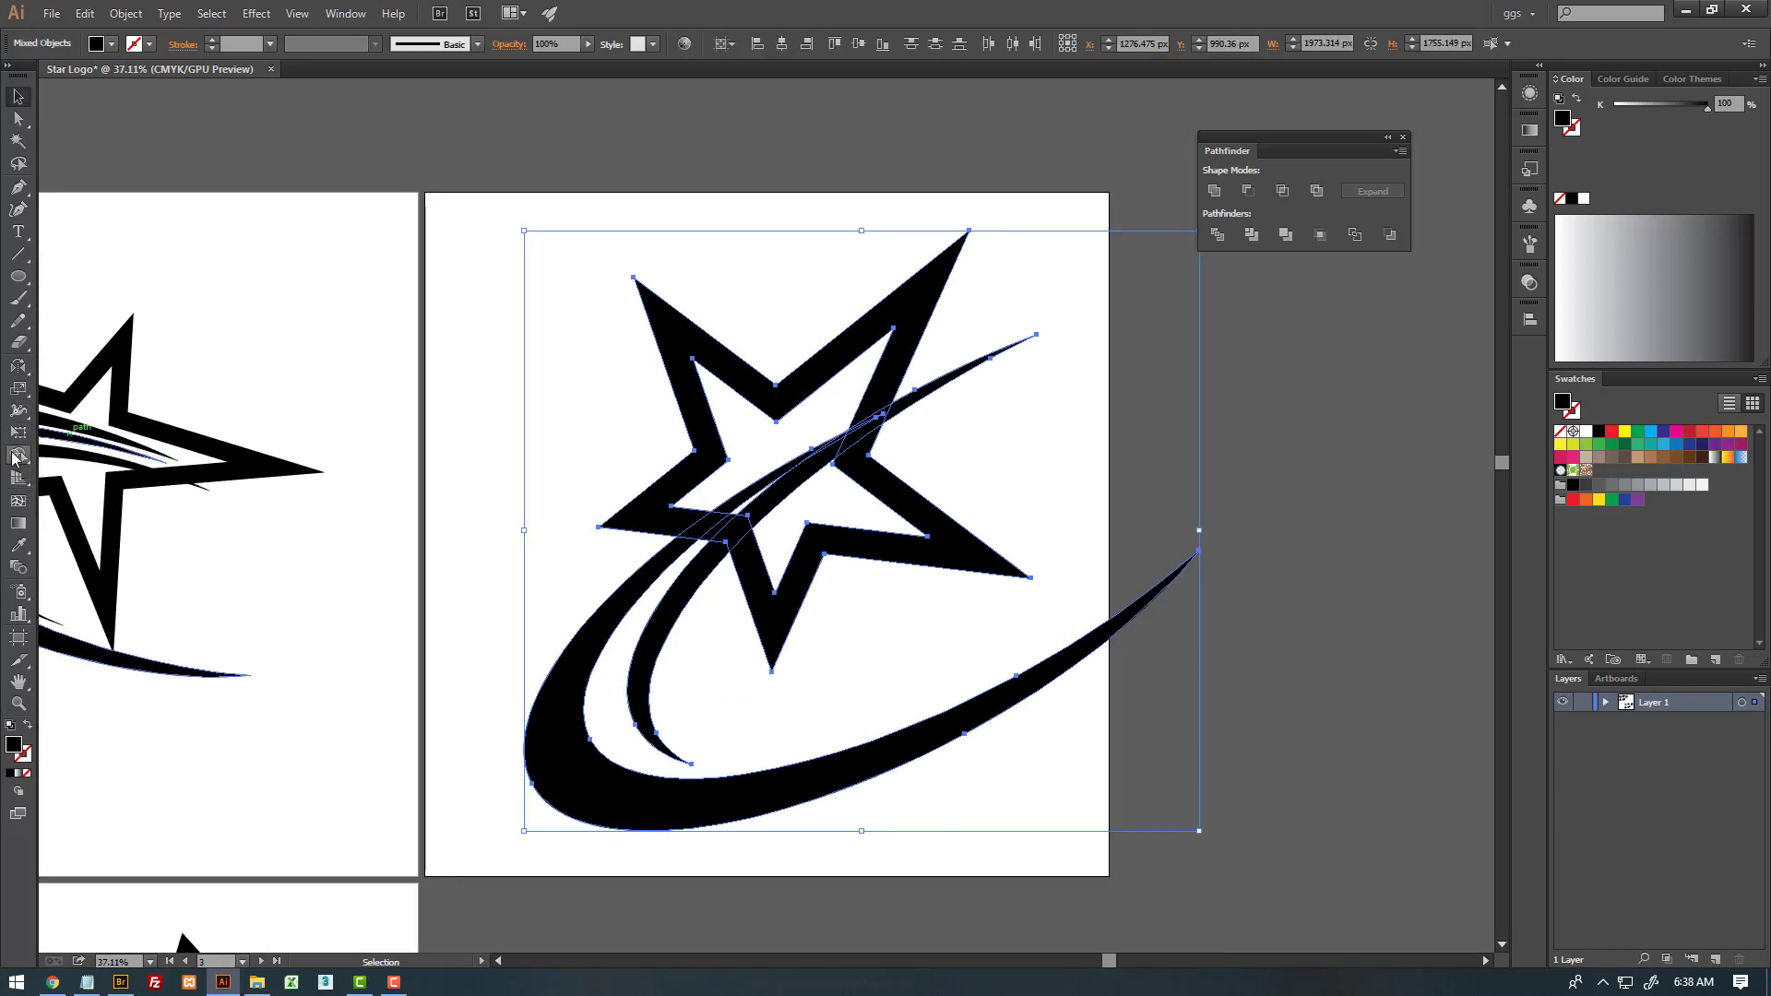
- Use Shape Builder to merge two small slivers where the swoosh crosses the third logo's star
{"action": "left_click", "coordinate": [17, 454]}
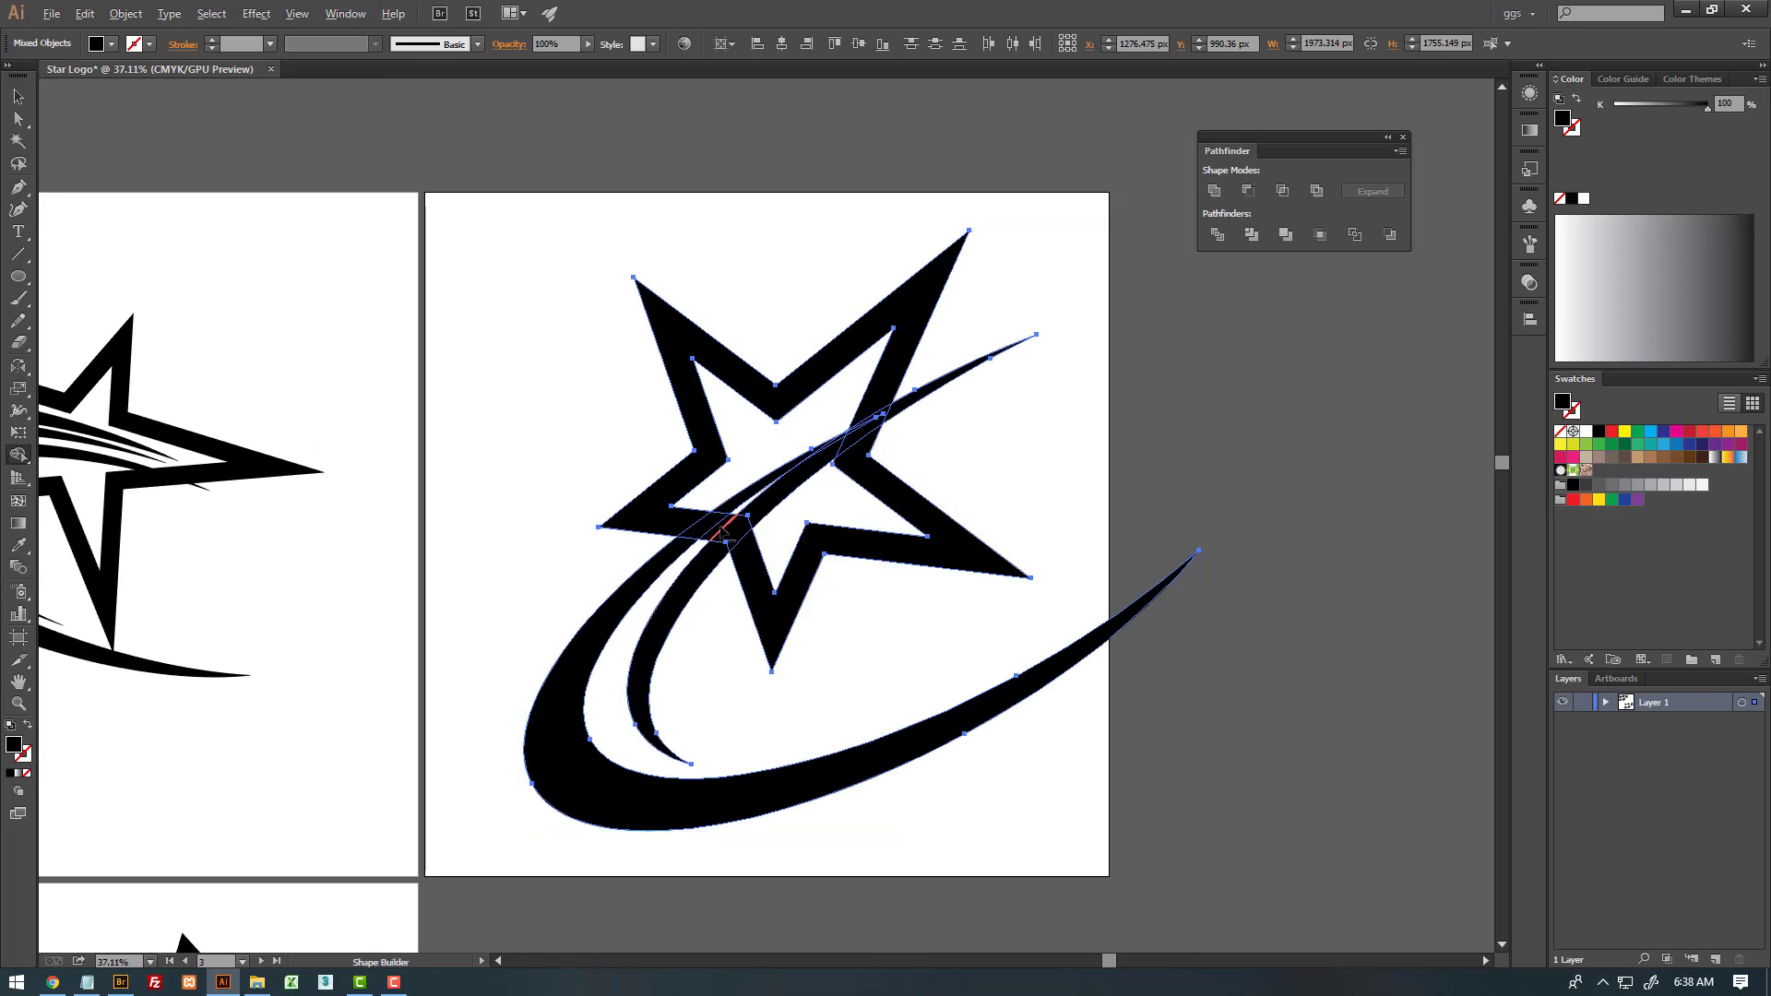
{"action": "left_click", "coordinate": [718, 546]}
{"action": "left_click", "coordinate": [713, 539]}
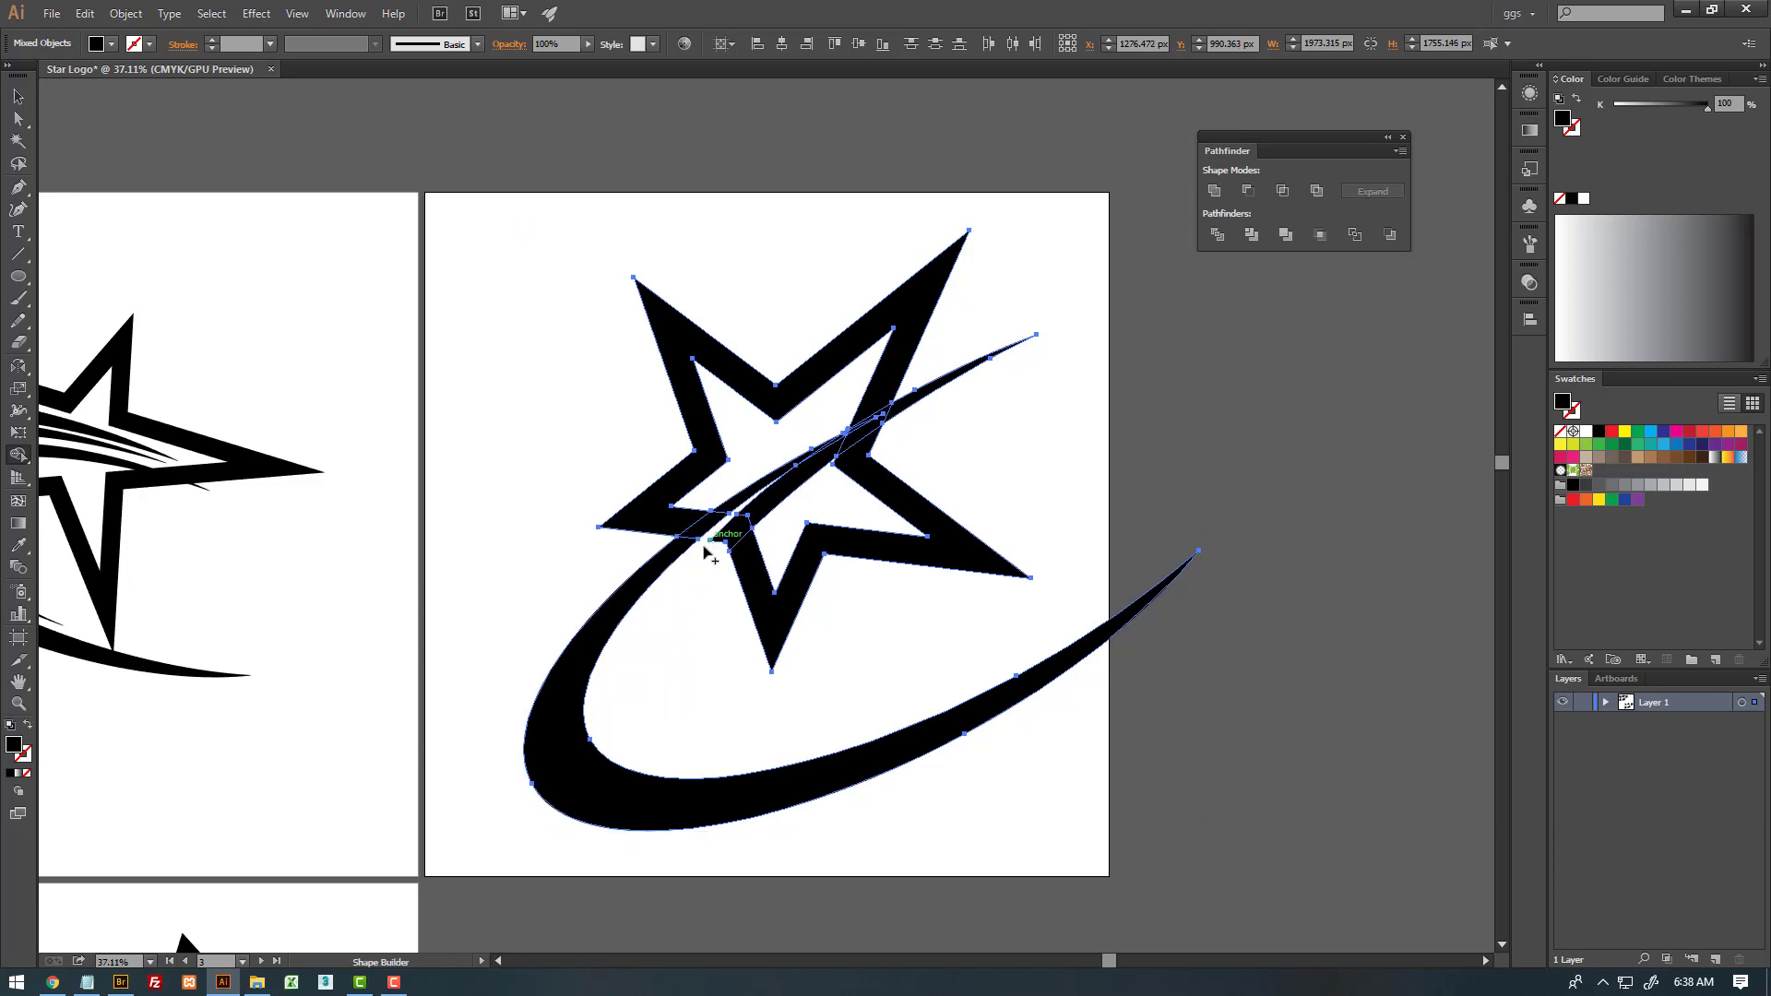
- Zoom in and merge the remaining overlap slivers into the star's white interior
{"action": "key", "text": "z"}
{"action": "left_click_drag", "start_coordinate": [688, 512], "coordinate": [912, 578]}
{"action": "key", "text": "v"}
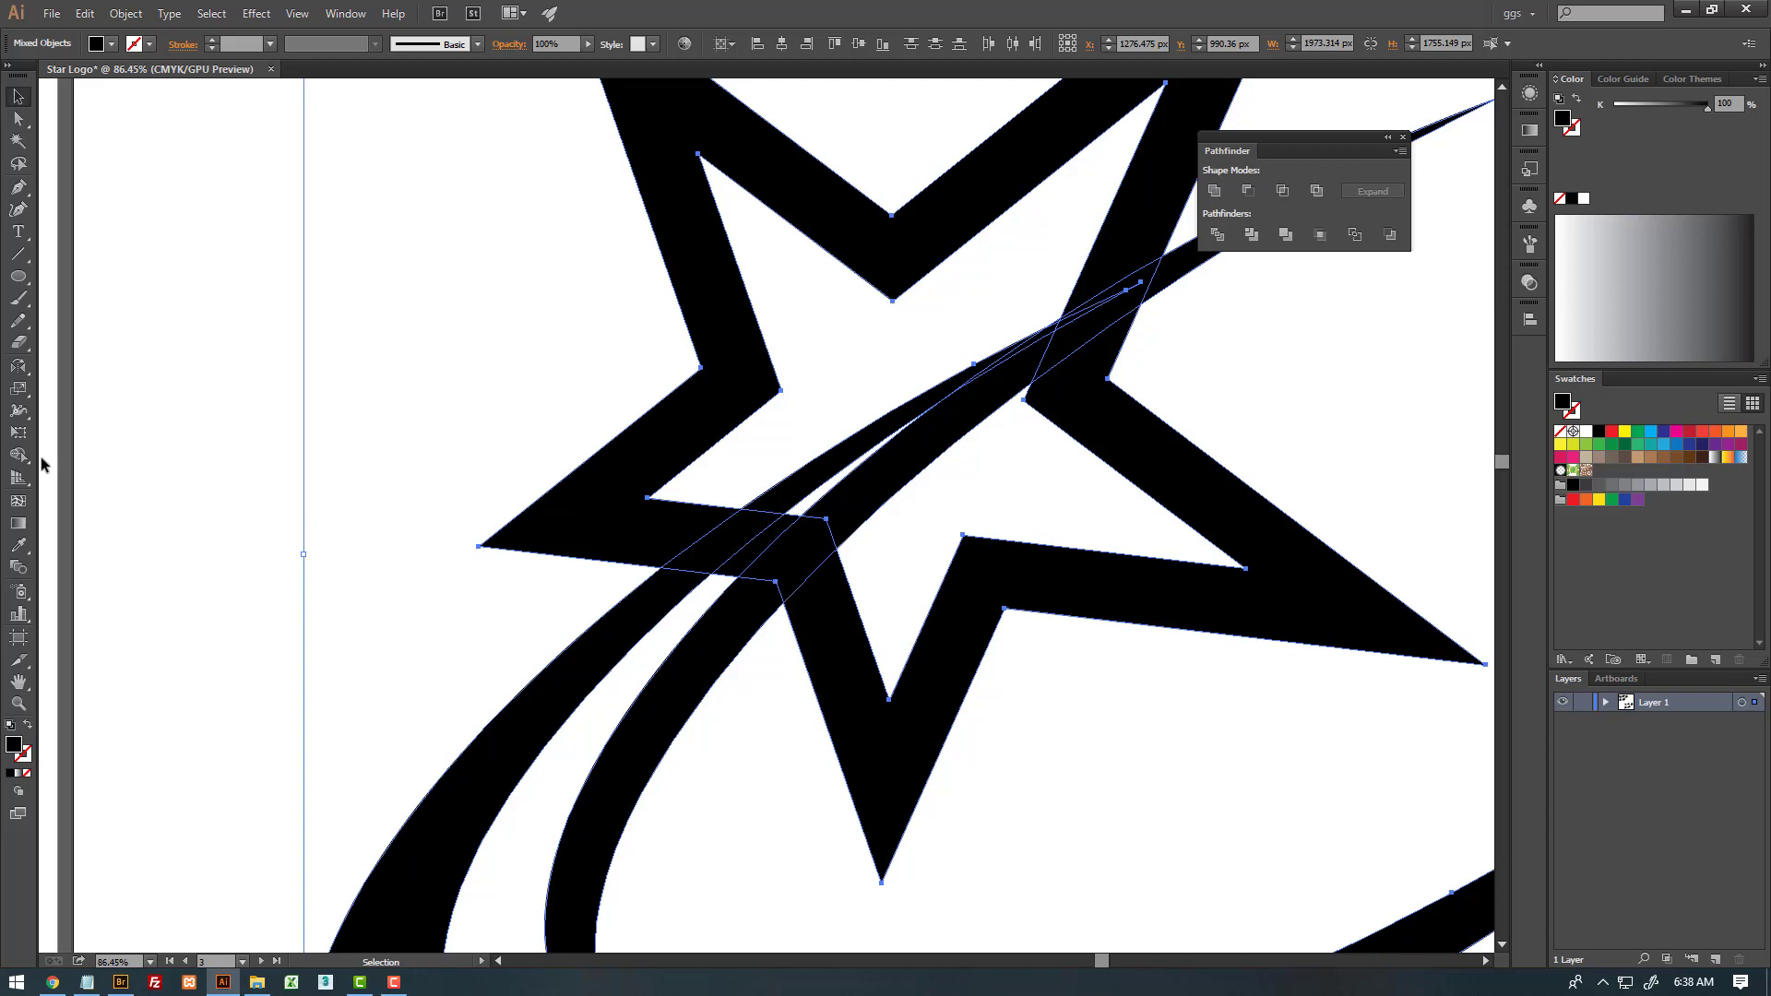
{"action": "left_click", "coordinate": [18, 454]}
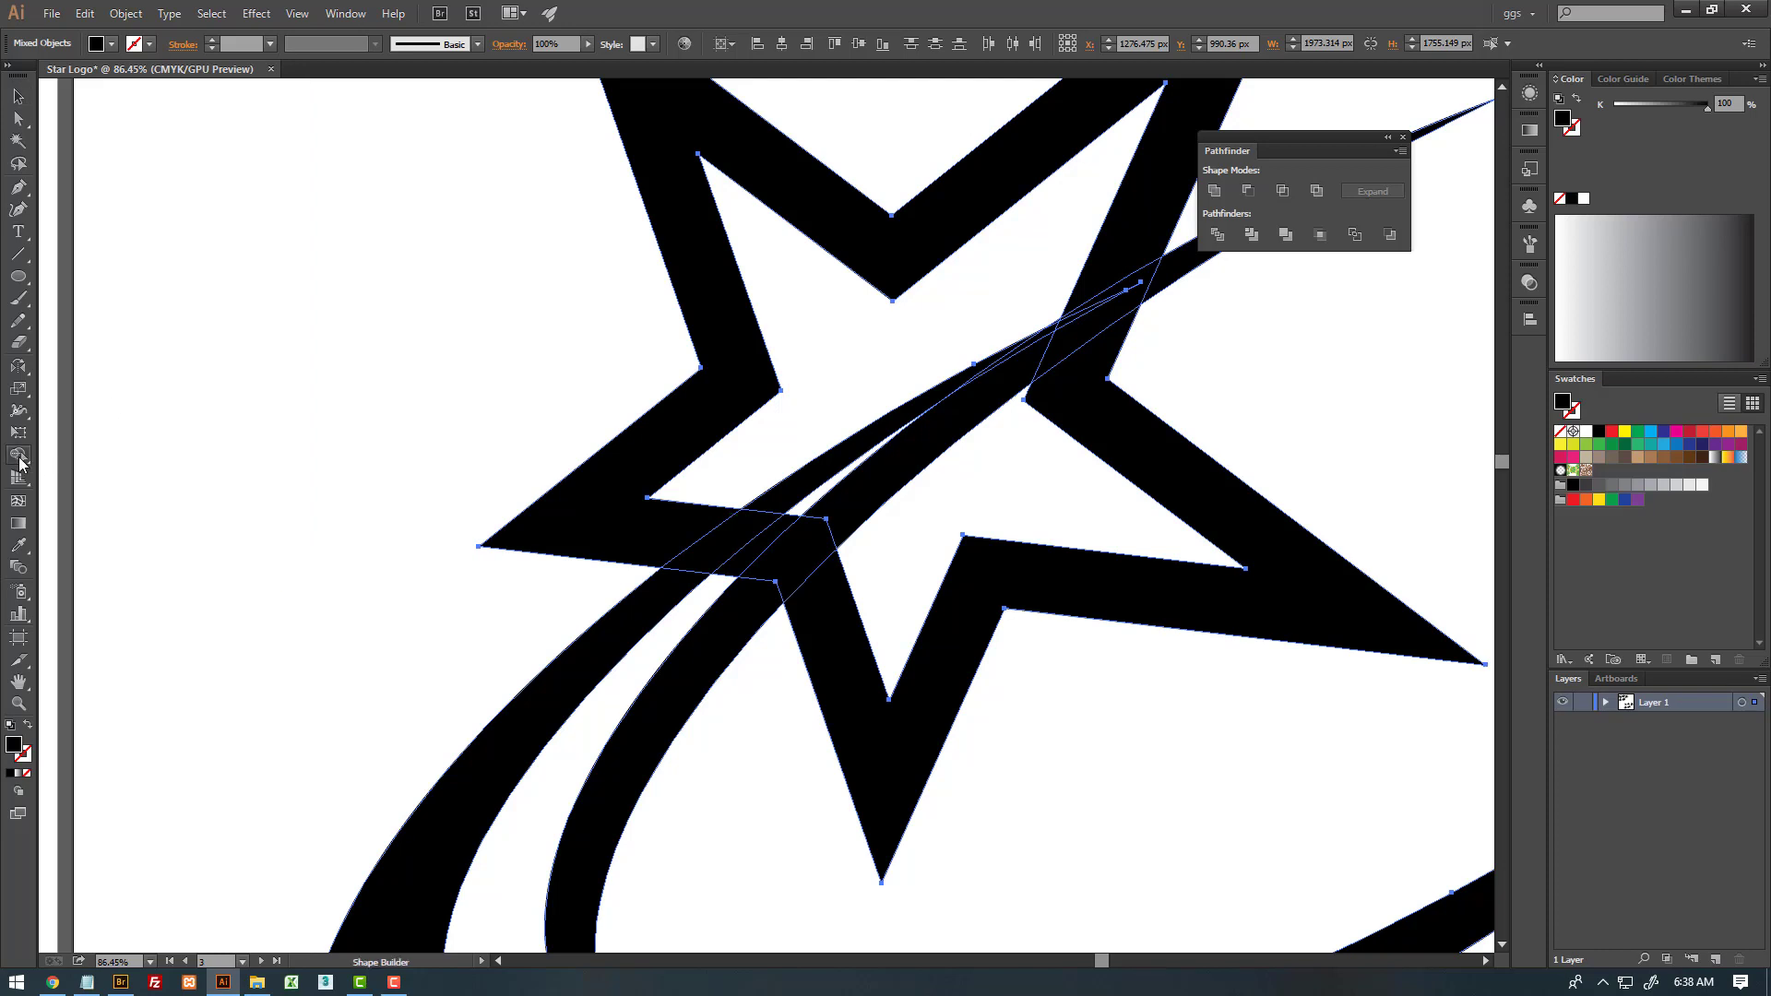
{"action": "left_click", "coordinate": [756, 558]}
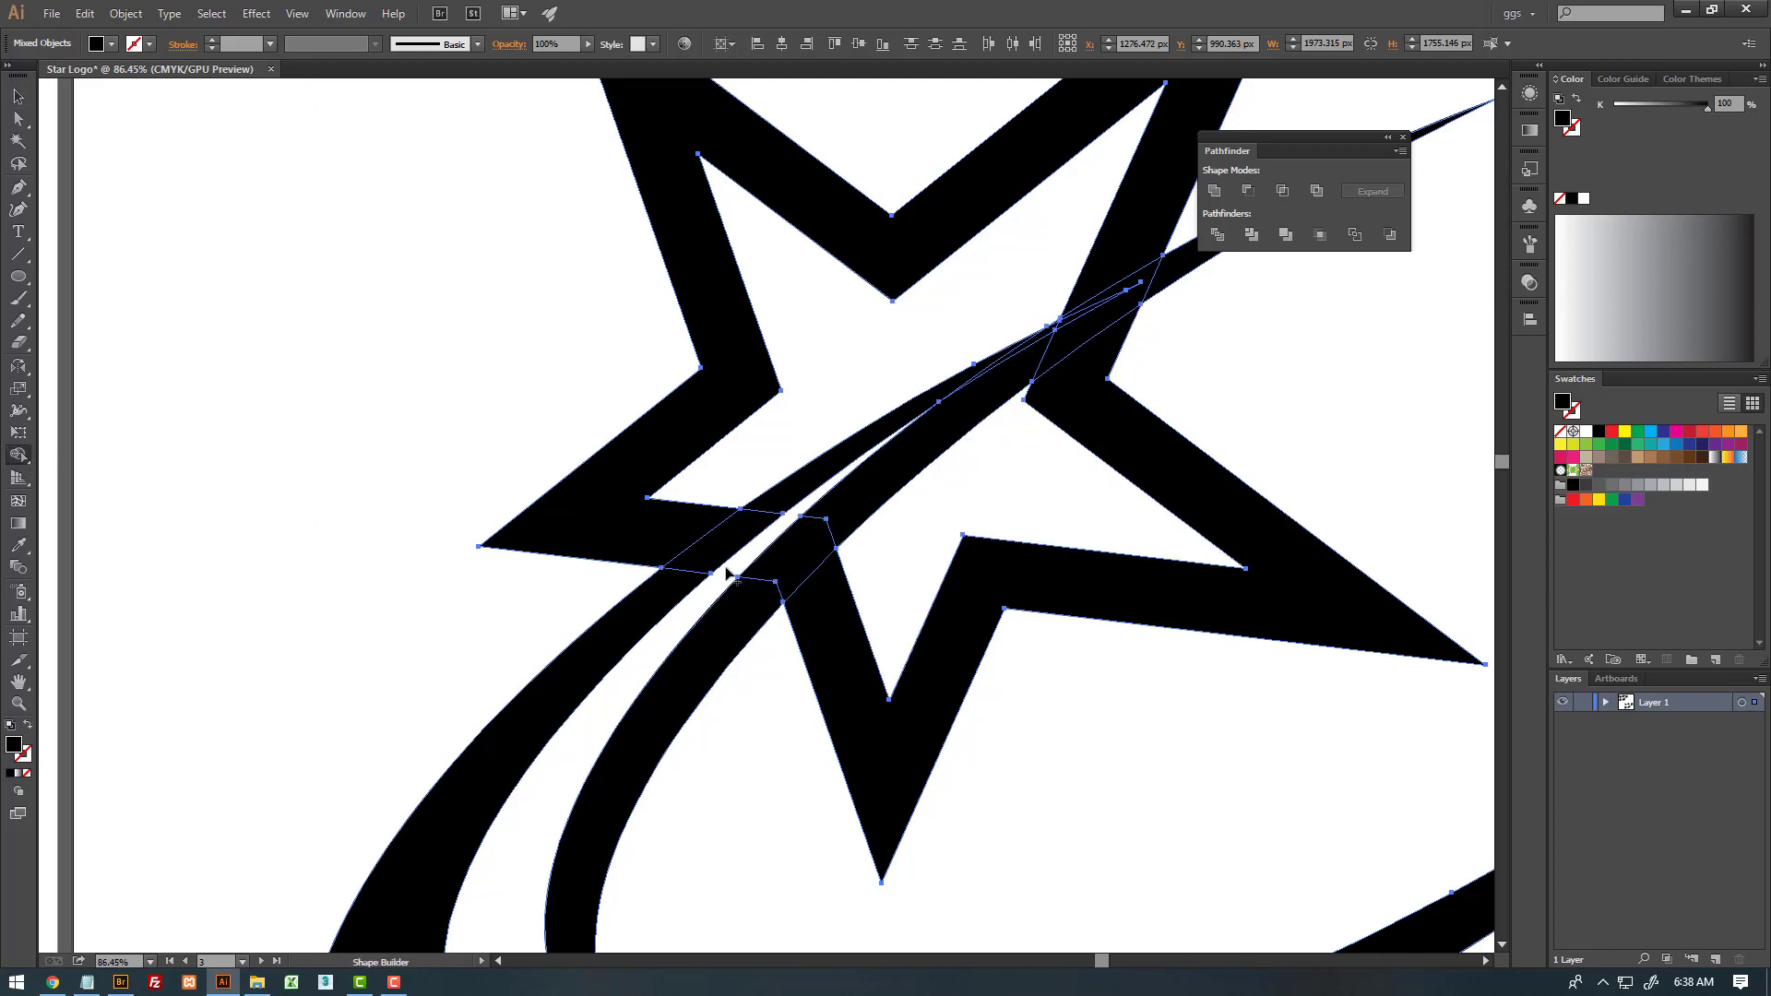
{"action": "left_click_drag", "start_coordinate": [902, 474], "coordinate": [736, 559]}
{"action": "left_click", "coordinate": [712, 533]}
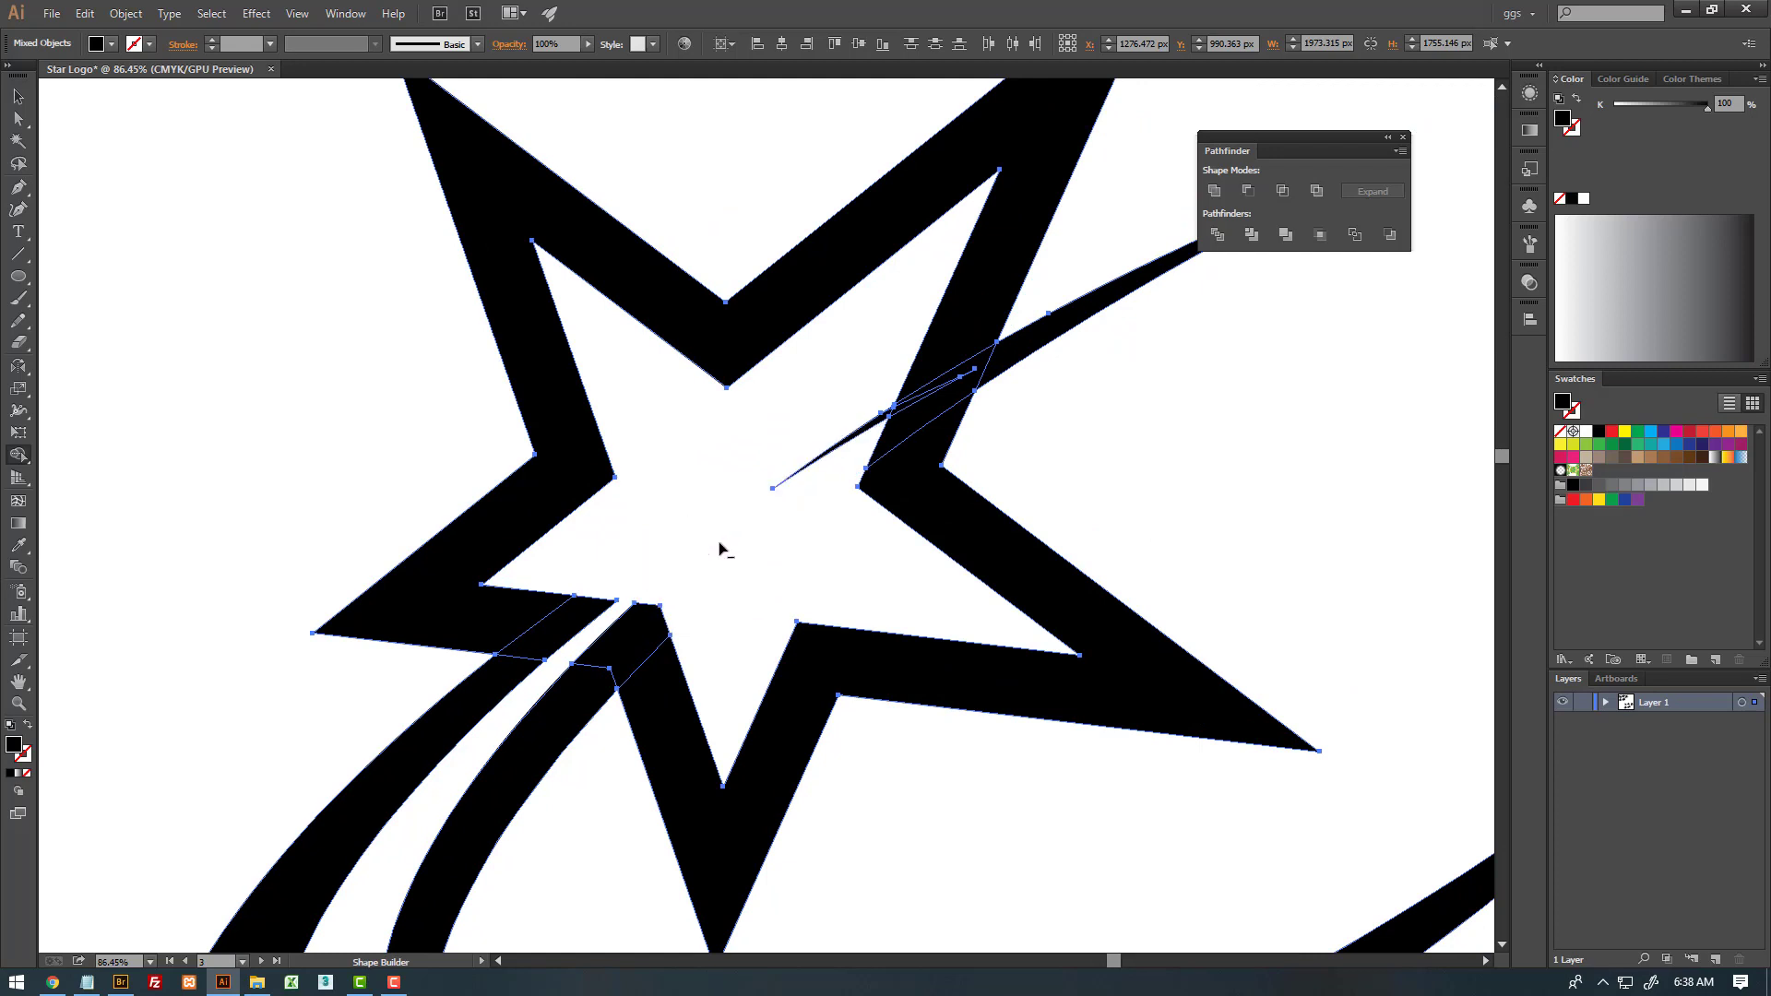
{"action": "key", "text": "v"}
{"action": "key", "text": "ctrl+shift+a"}
{"action": "scroll", "coordinate": [1053, 367], "scroll_direction": "down", "scroll_amount": 5}
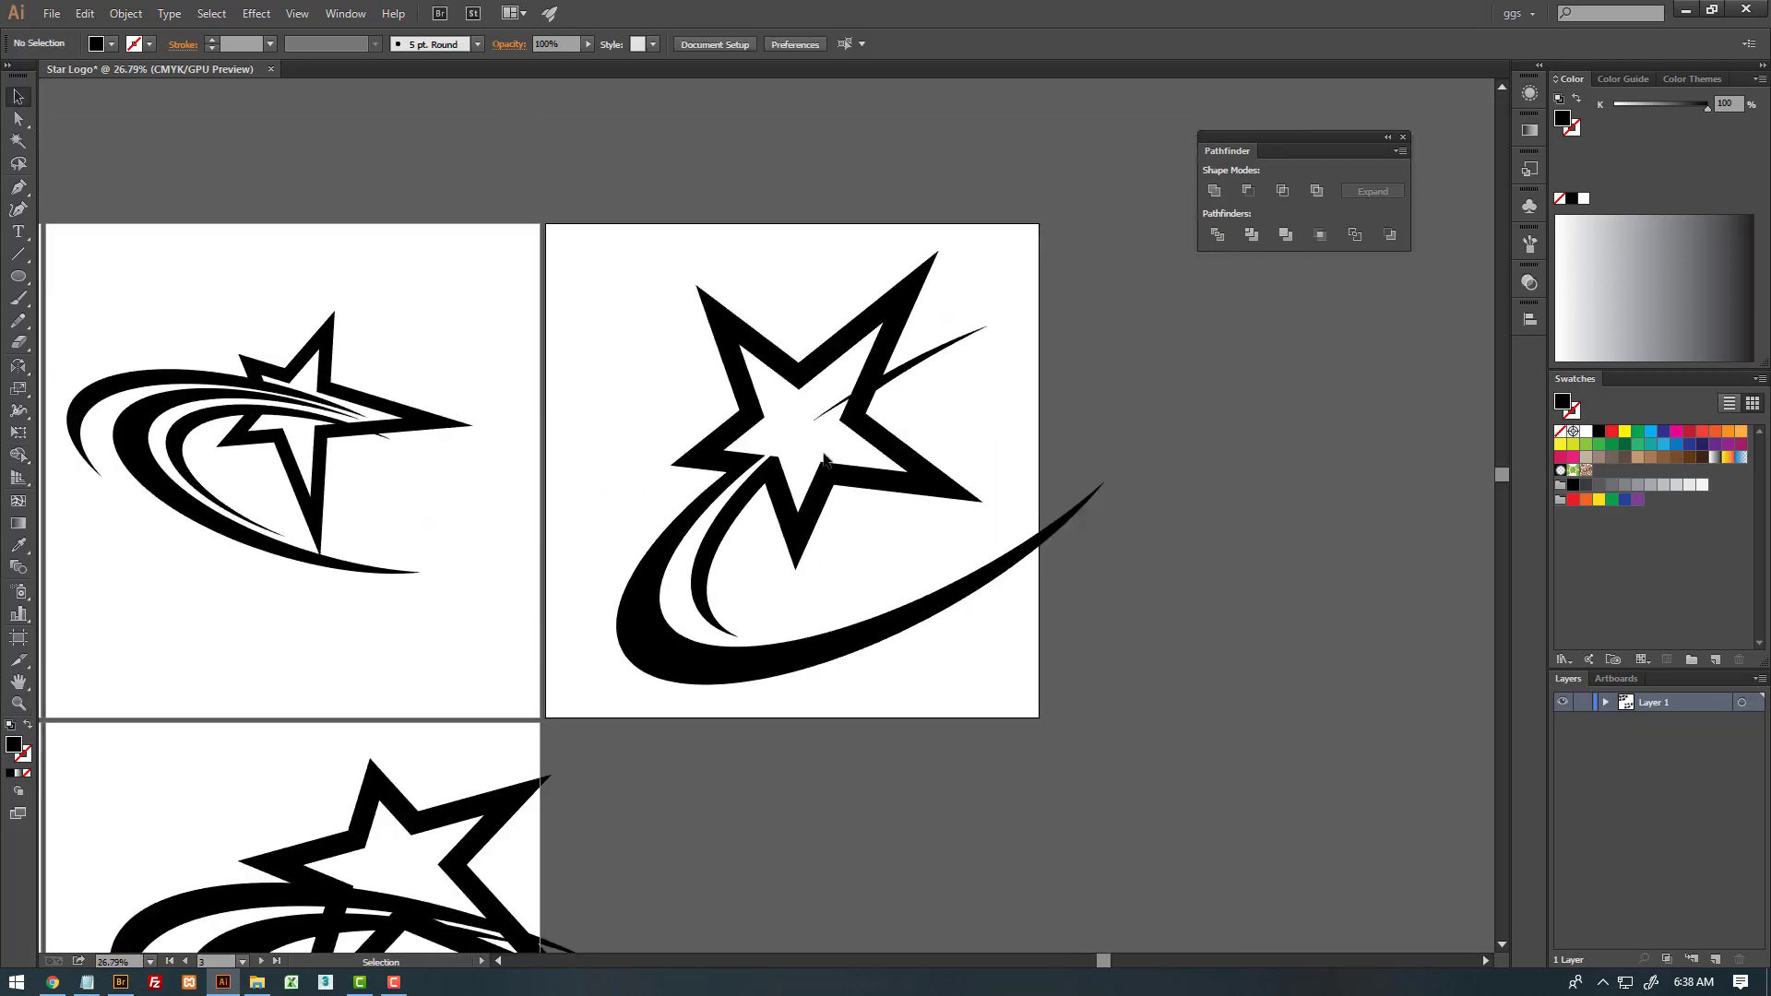
- Move the fourth logo's star to the left
{"action": "left_click", "coordinate": [881, 441]}
{"action": "left_click_drag", "start_coordinate": [936, 364], "coordinate": [925, 368]}
{"action": "key", "text": "z"}
{"action": "left_click", "coordinate": [980, 400], "text": "alt"}
{"action": "left_click", "coordinate": [860, 445], "text": "alt"}
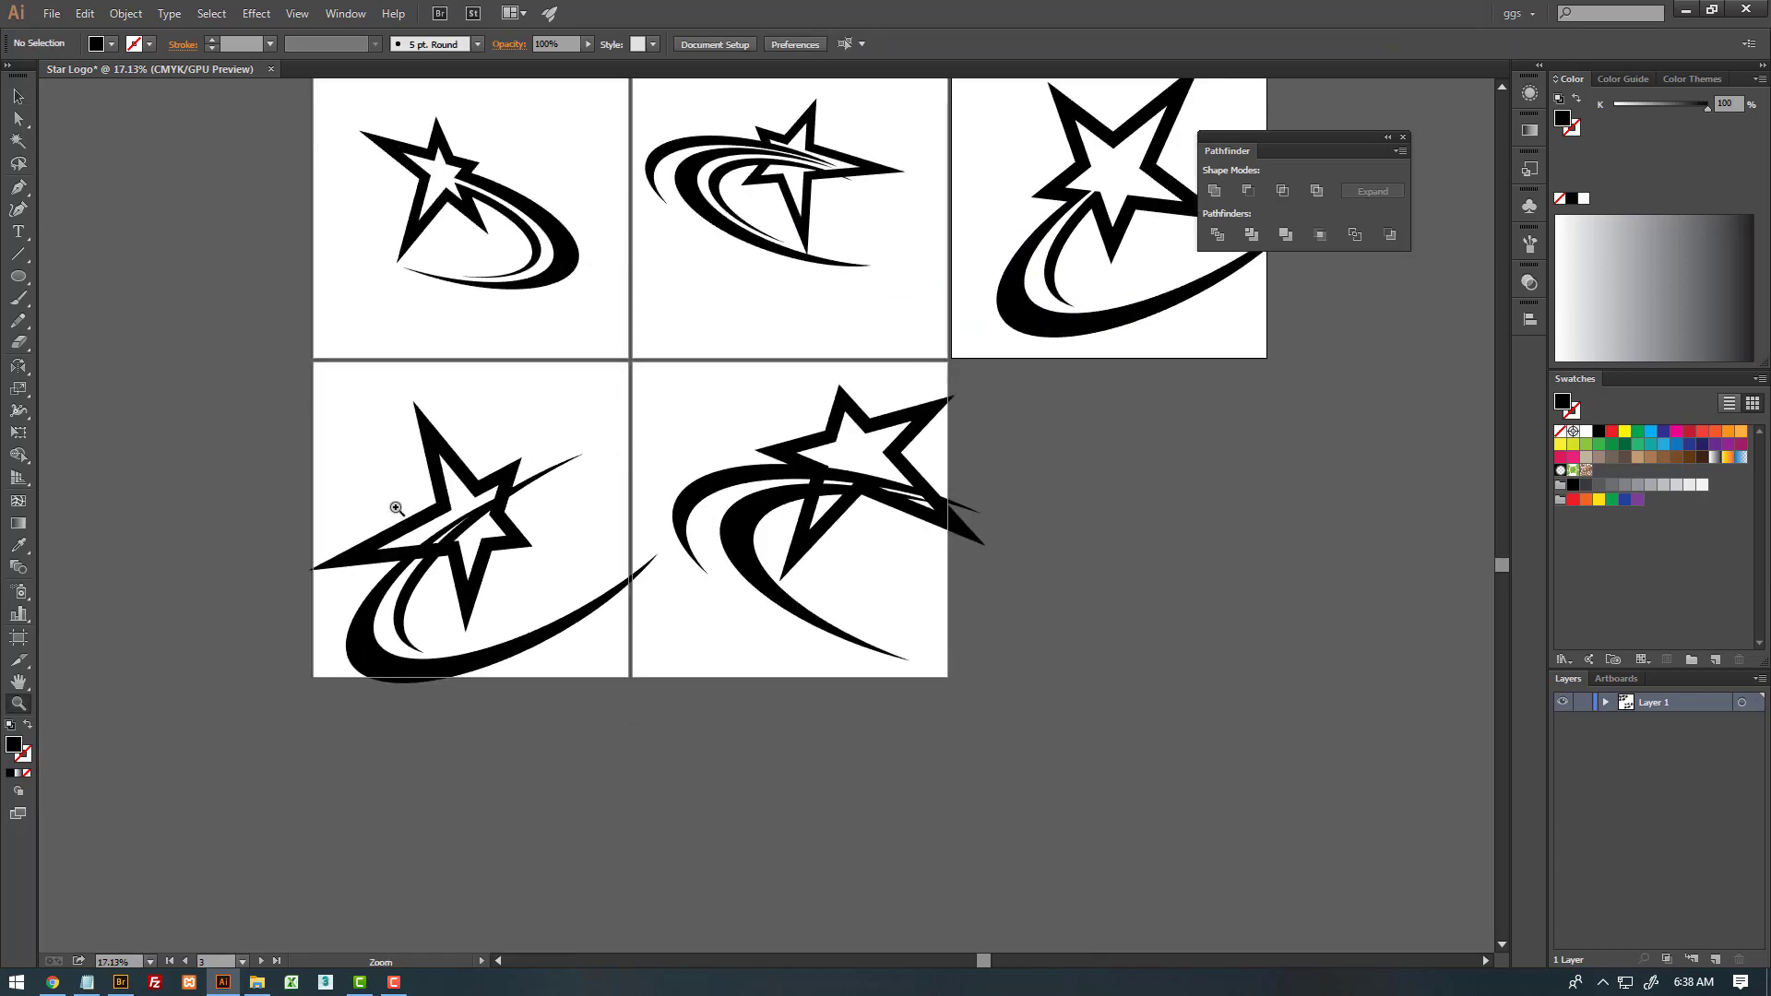
{"action": "left_click", "coordinate": [521, 545]}
{"action": "left_click_drag", "start_coordinate": [521, 546], "coordinate": [534, 506]}
{"action": "key", "text": "v"}
{"action": "left_click_drag", "start_coordinate": [610, 421], "coordinate": [567, 433]}
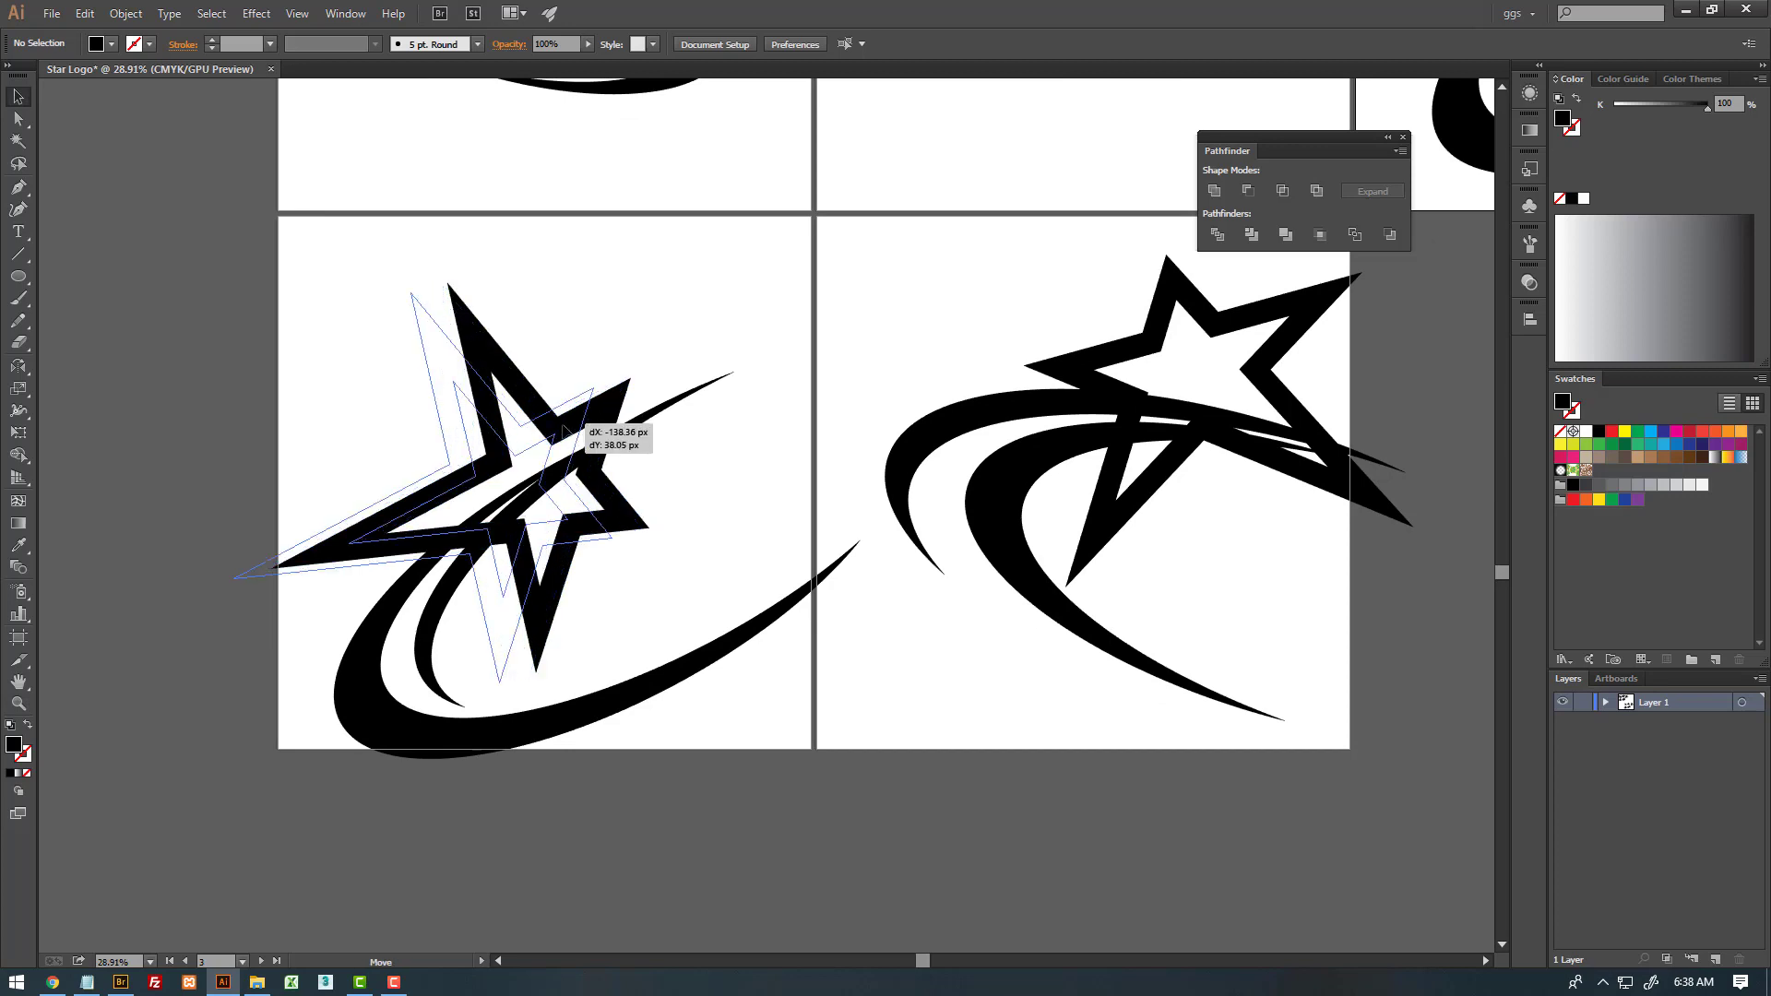
{"action": "scroll", "coordinate": [747, 363], "scroll_direction": "up", "scroll_amount": 2, "text": "alt"}
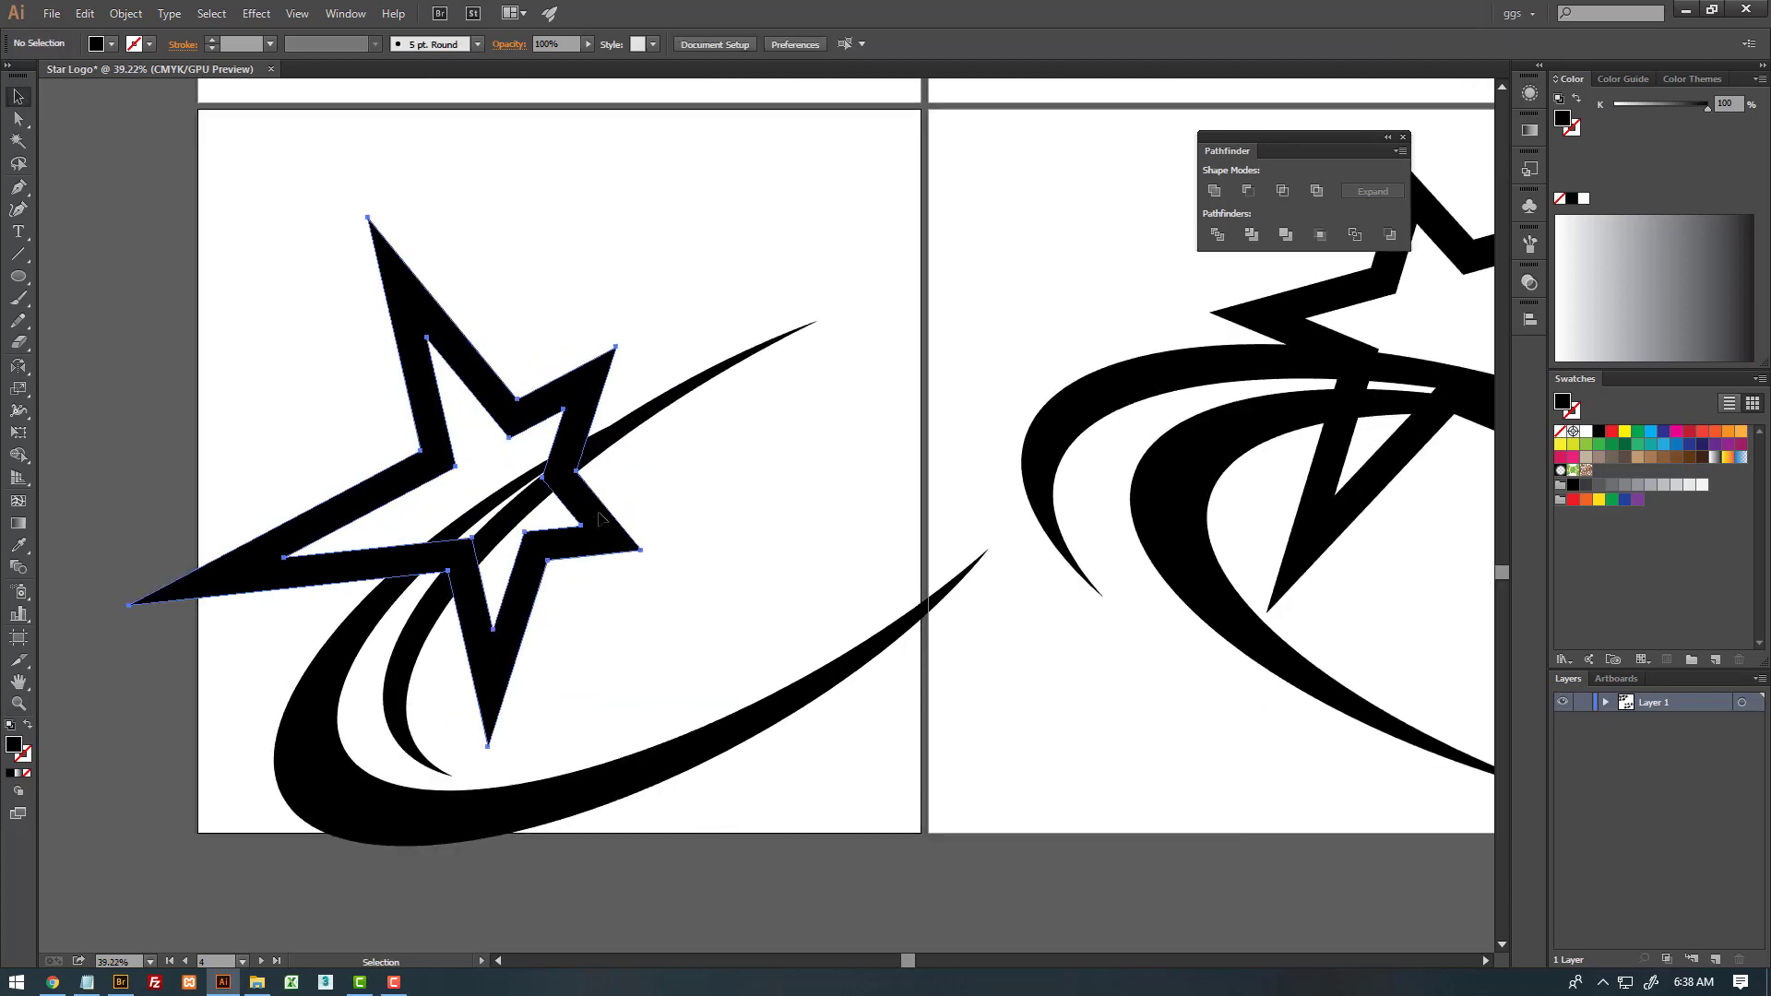
- Scale the fourth logo's thin inner swoosh smaller from its corner handle
{"action": "left_click", "coordinate": [860, 436]}
{"action": "scroll", "coordinate": [735, 418], "scroll_direction": "down", "scroll_amount": 1}
{"action": "left_click_drag", "start_coordinate": [732, 269], "coordinate": [509, 572]}
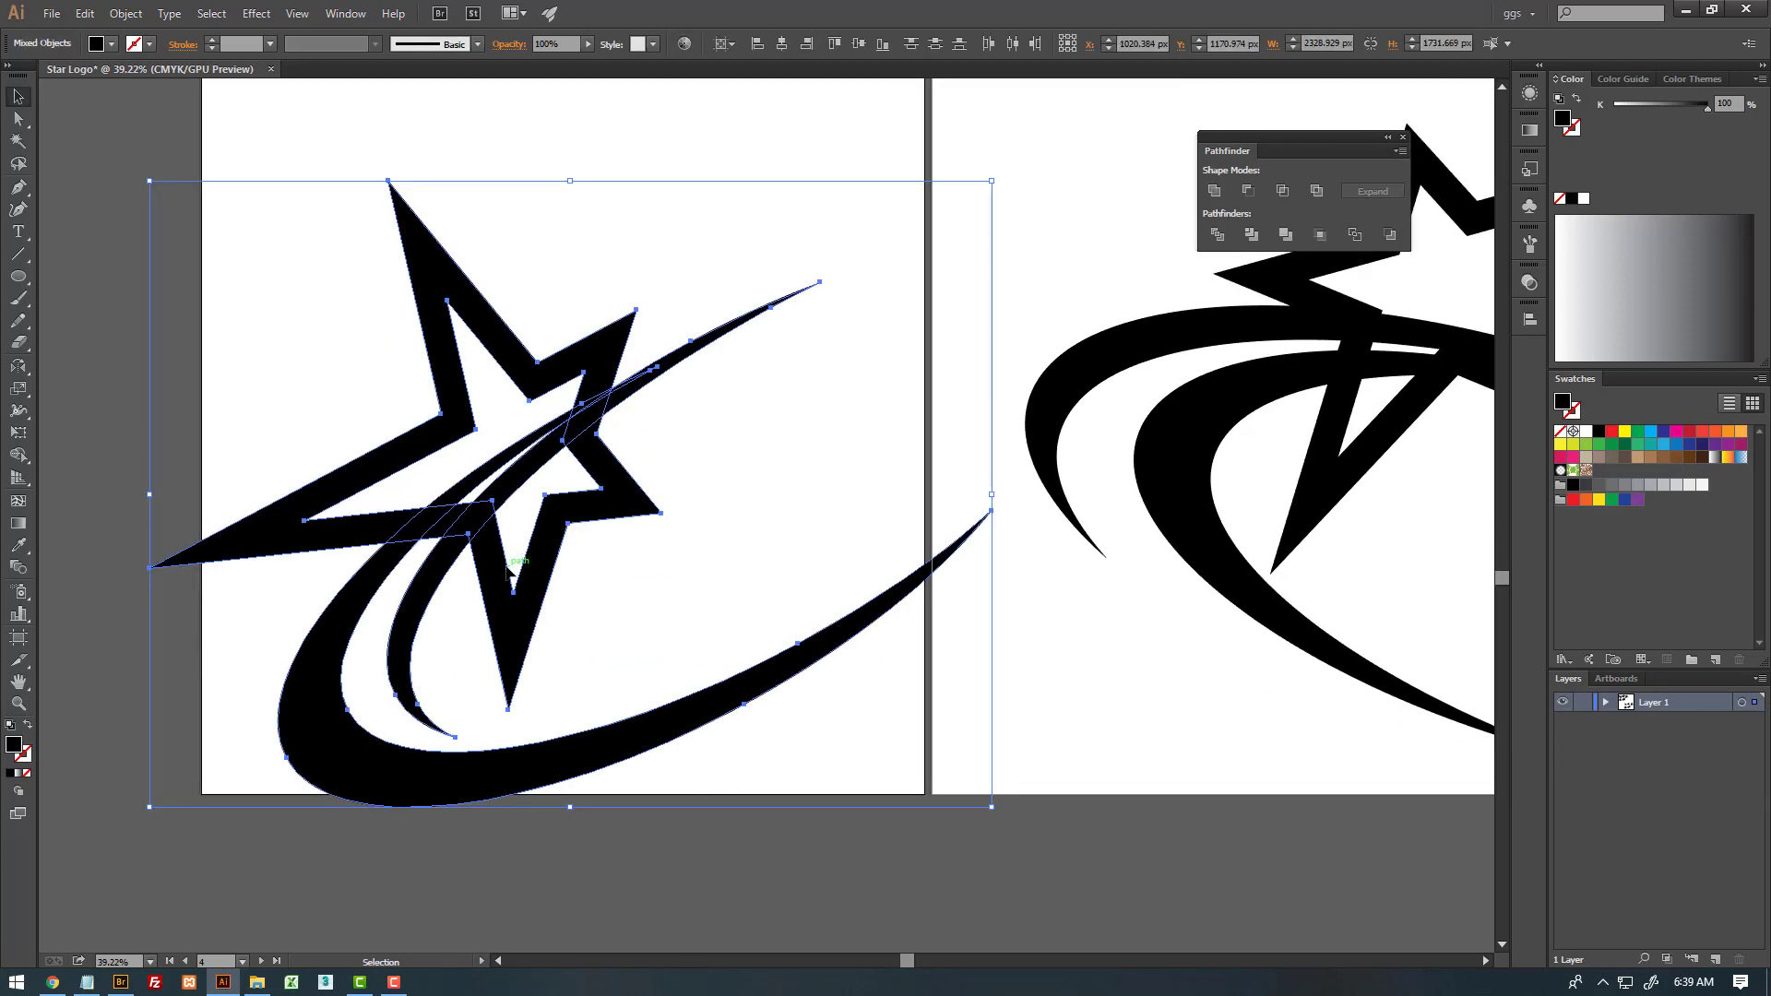
{"action": "left_click", "coordinate": [694, 491]}
{"action": "left_click", "coordinate": [631, 401]}
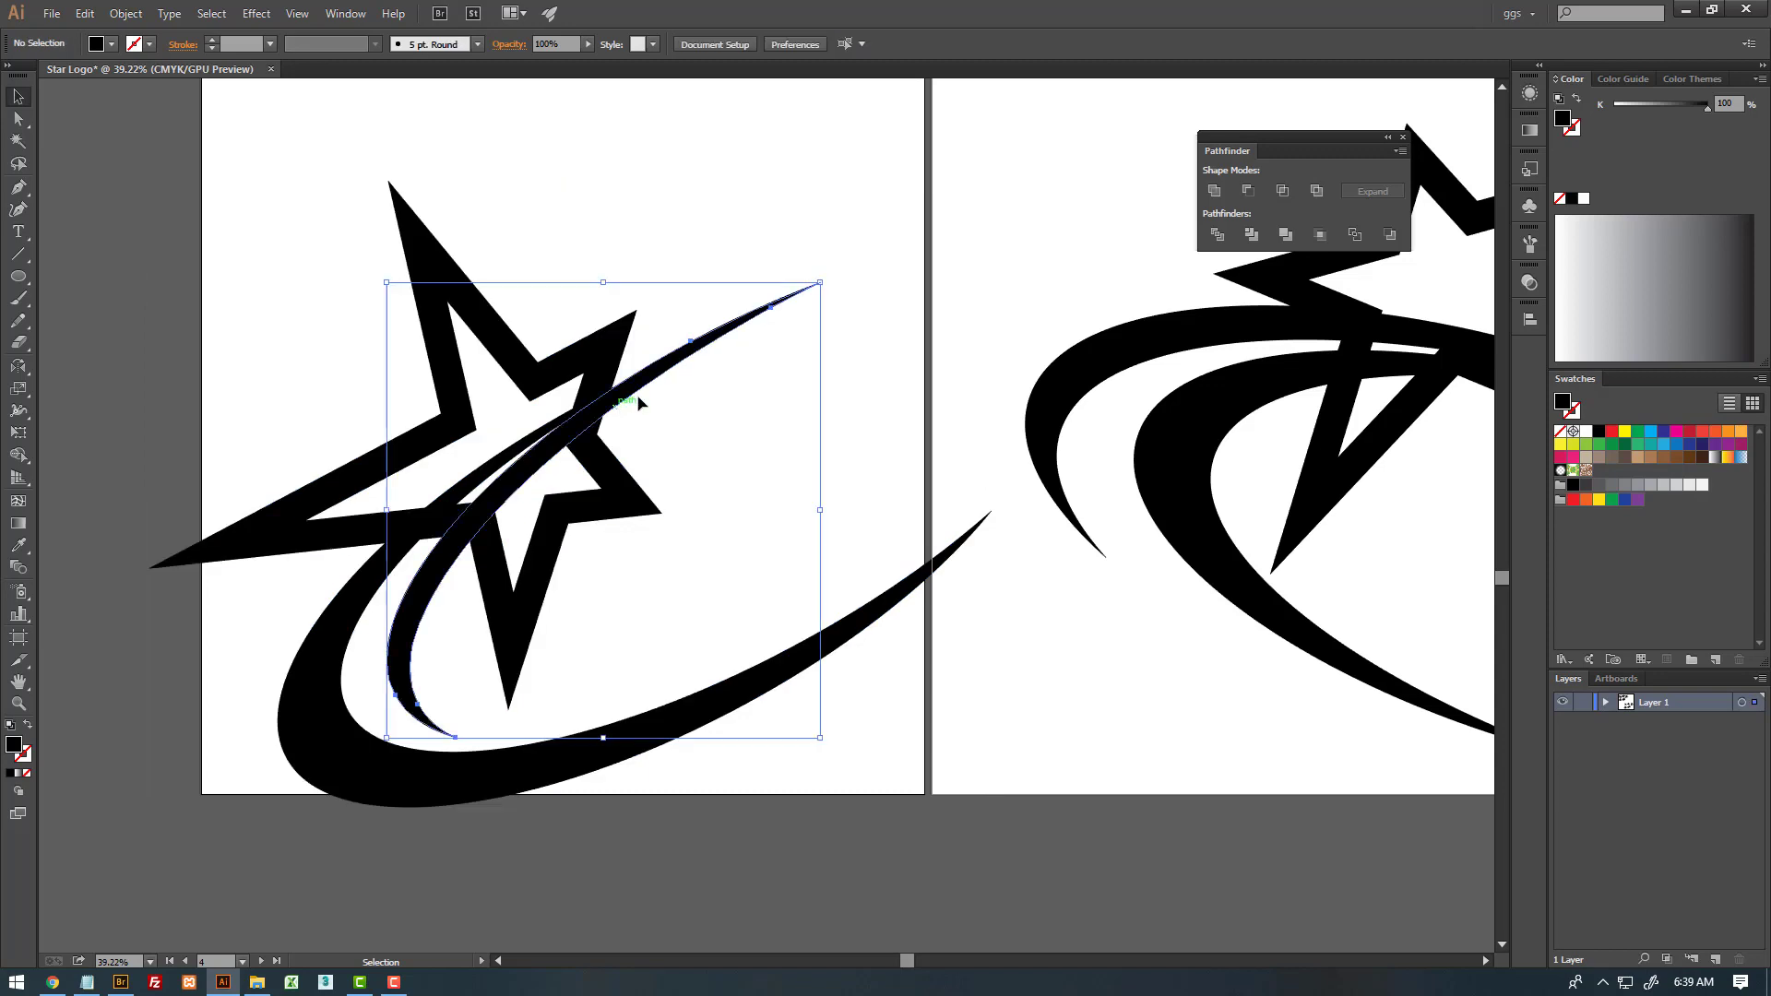
{"action": "left_click_drag", "start_coordinate": [821, 282], "coordinate": [783, 321]}
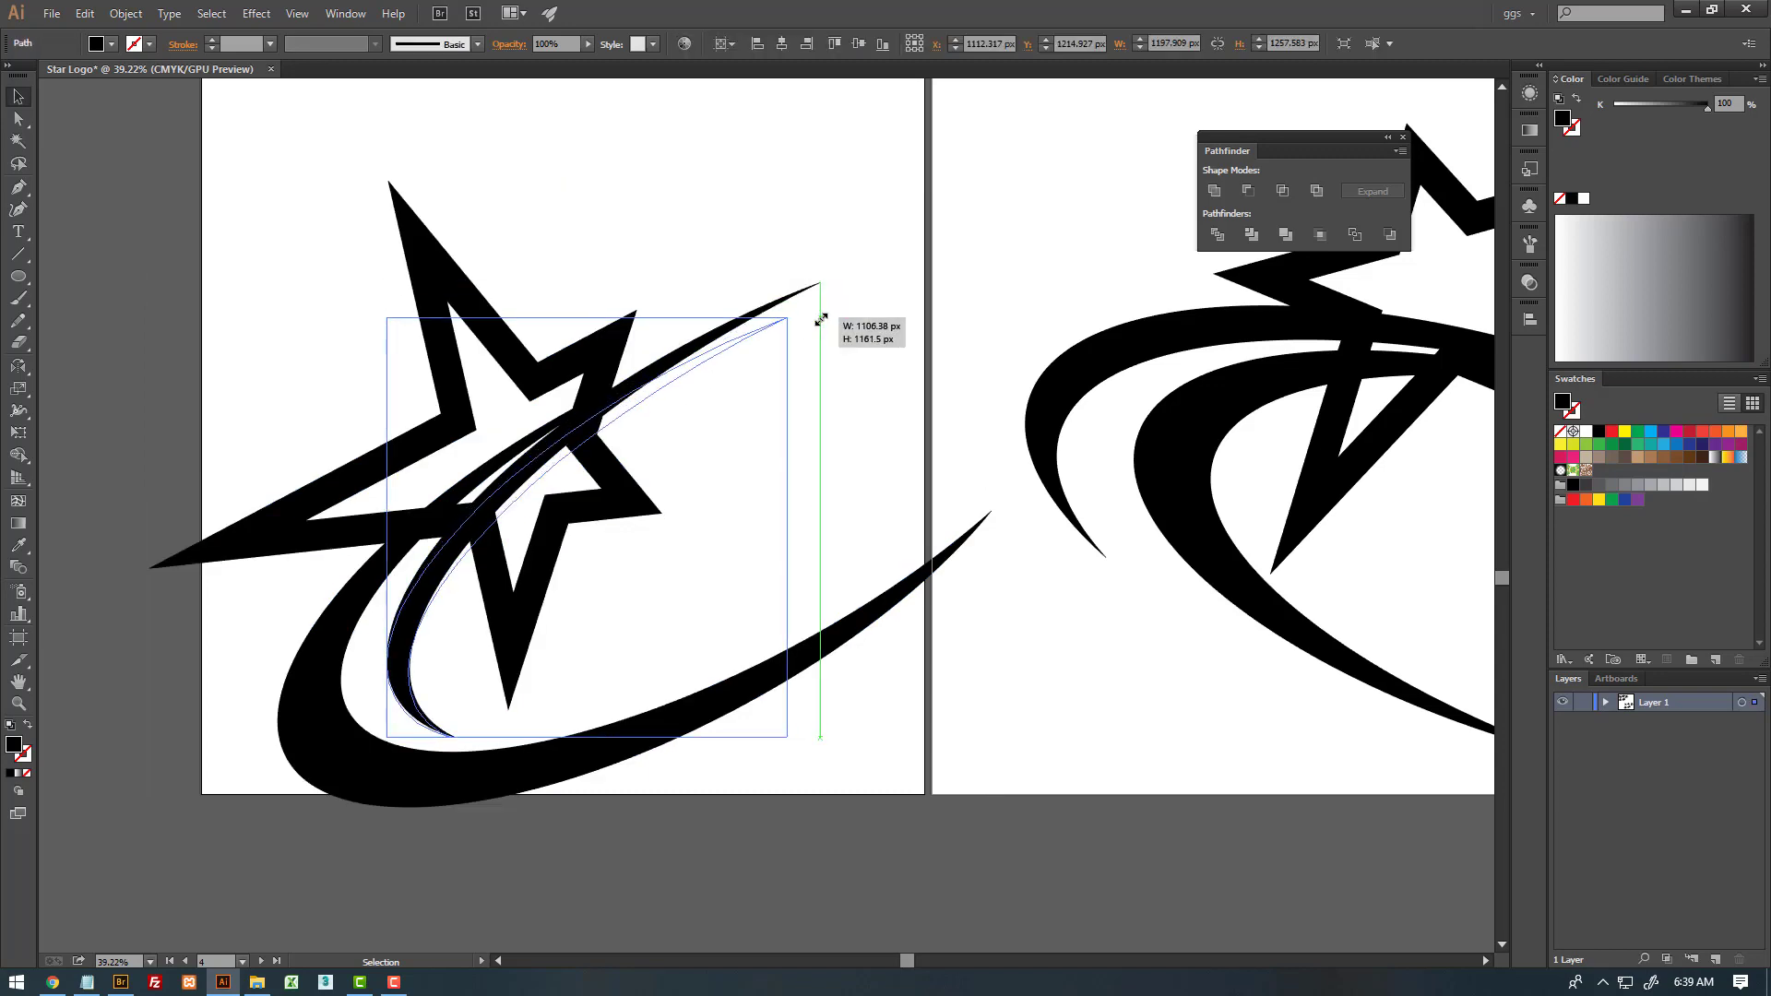
- Select all of the fourth logo's paths for Shape Builder merging
{"action": "left_click", "coordinate": [837, 275]}
{"action": "left_click_drag", "start_coordinate": [775, 237], "coordinate": [237, 653]}
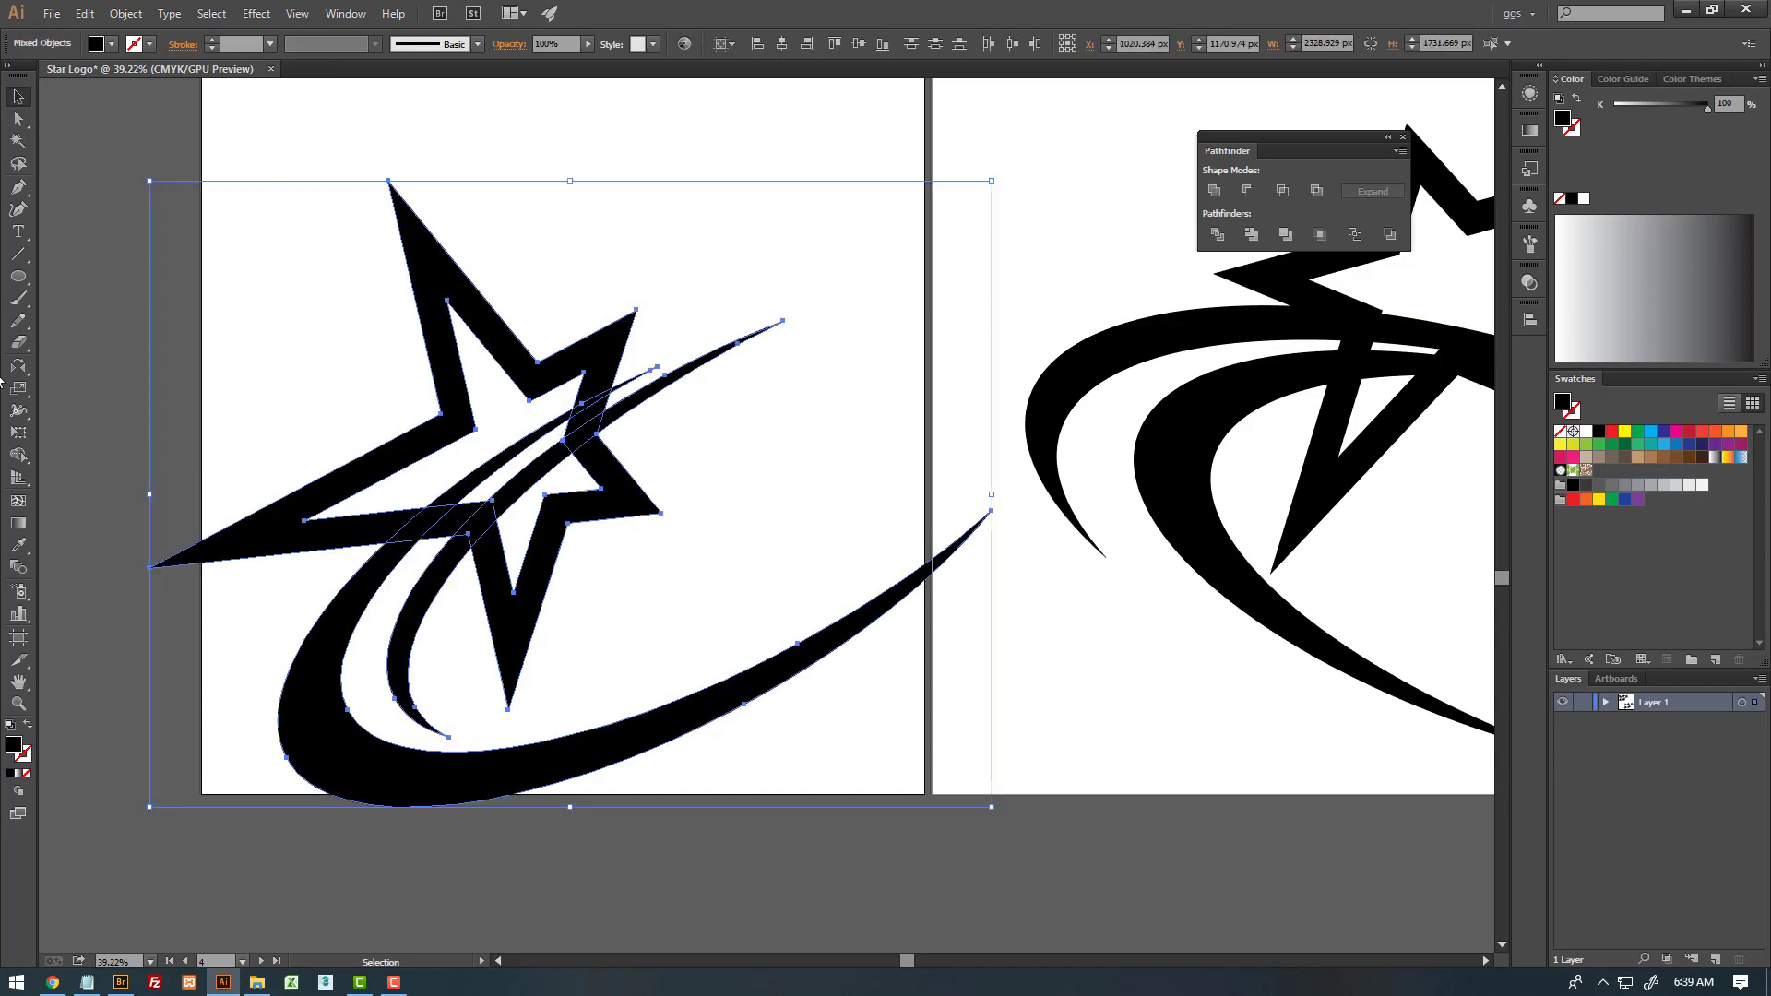
{"action": "left_click", "coordinate": [19, 455]}
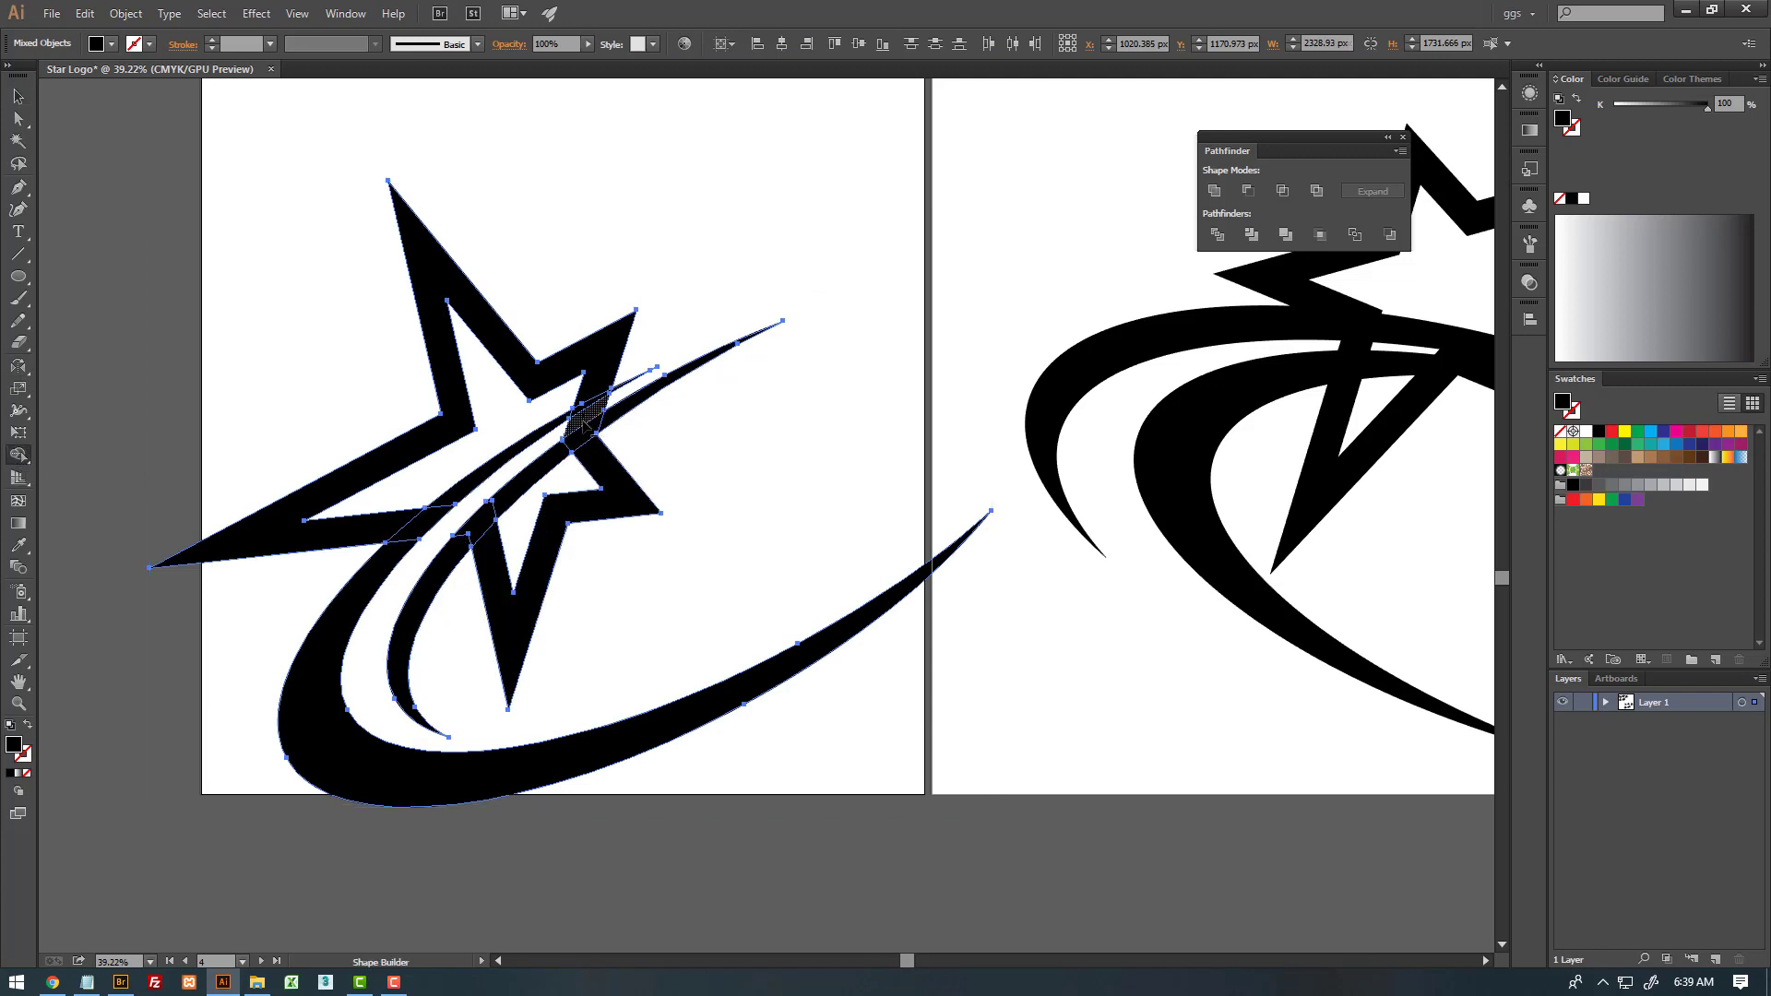
{"action": "key", "text": "v"}
{"action": "left_click", "coordinate": [845, 417]}
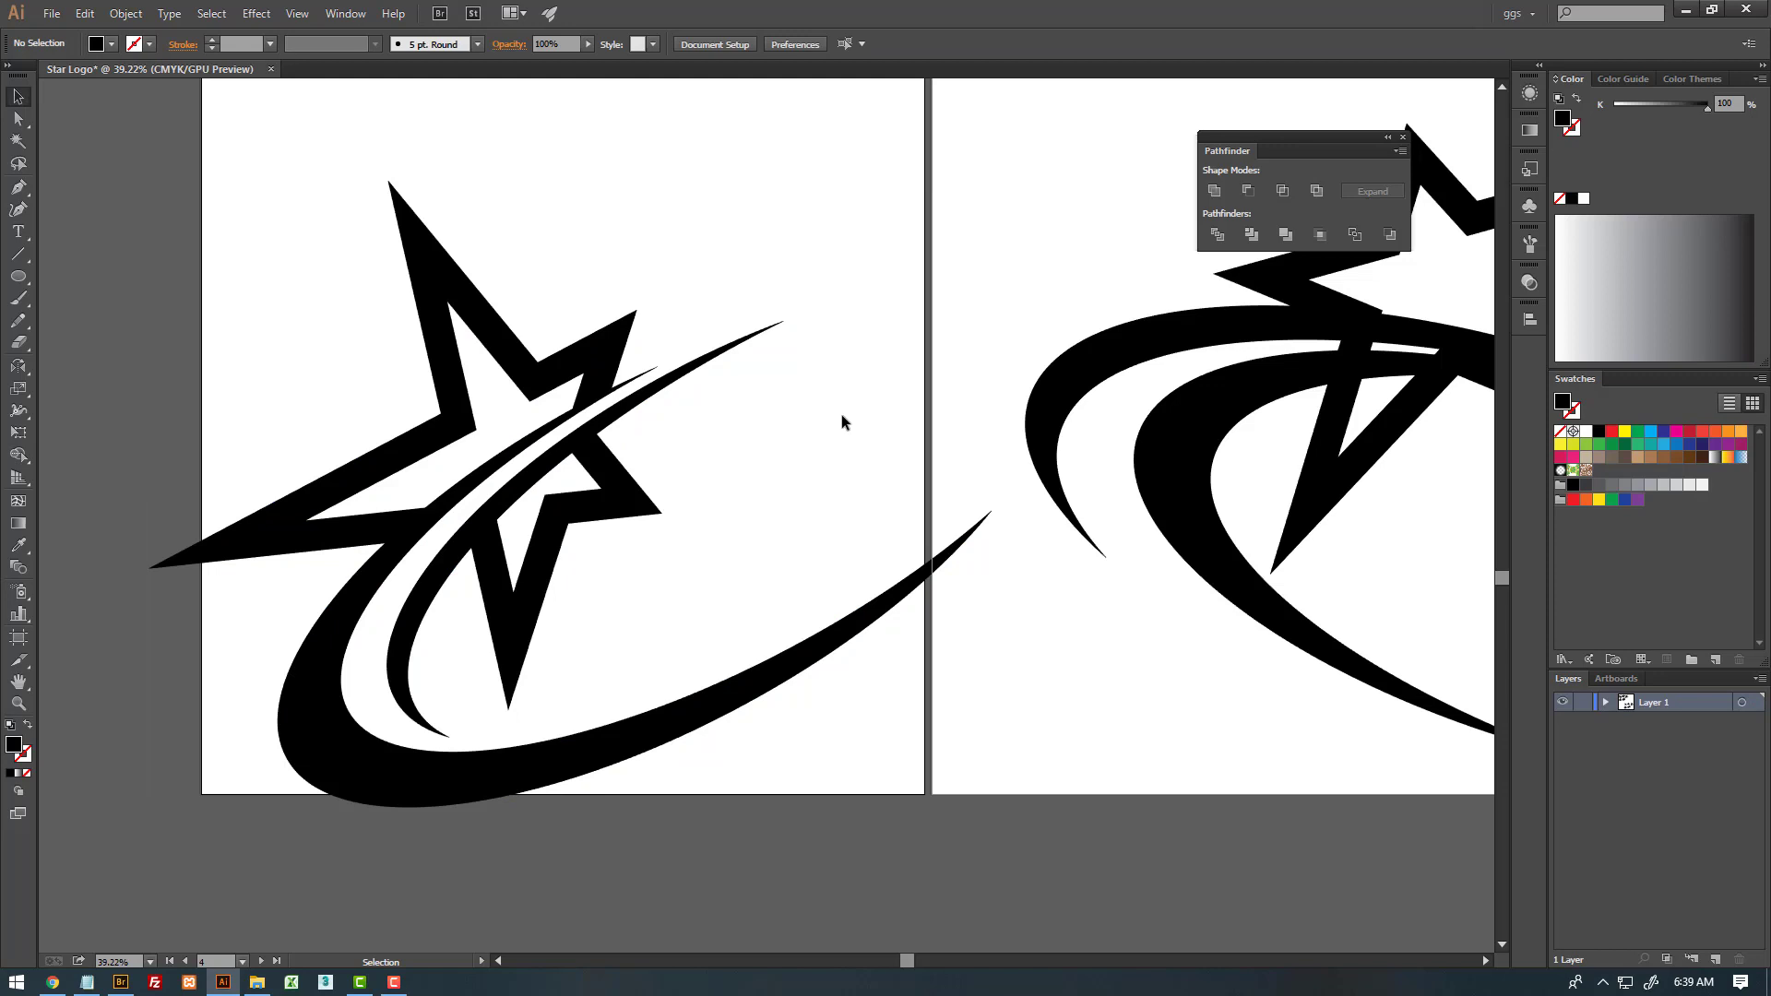
- Move the fifth logo's star upward and enlarge it
{"action": "key", "text": "z"}
{"action": "mouse_move", "coordinate": [841, 413]}
{"action": "left_mouse_down"}
{"action": "mouse_move", "coordinate": [746, 425]}
{"action": "mouse_move", "coordinate": [593, 585]}
{"action": "mouse_move", "coordinate": [406, 515]}
{"action": "left_mouse_up"}
{"action": "mouse_move", "coordinate": [590, 456]}
{"action": "left_mouse_down"}
{"action": "mouse_move", "coordinate": [680, 553]}
{"action": "mouse_move", "coordinate": [609, 553]}
{"action": "mouse_move", "coordinate": [666, 548]}
{"action": "left_mouse_up"}
{"action": "key", "text": "v"}
{"action": "left_click_drag", "start_coordinate": [775, 479], "coordinate": [775, 500]}
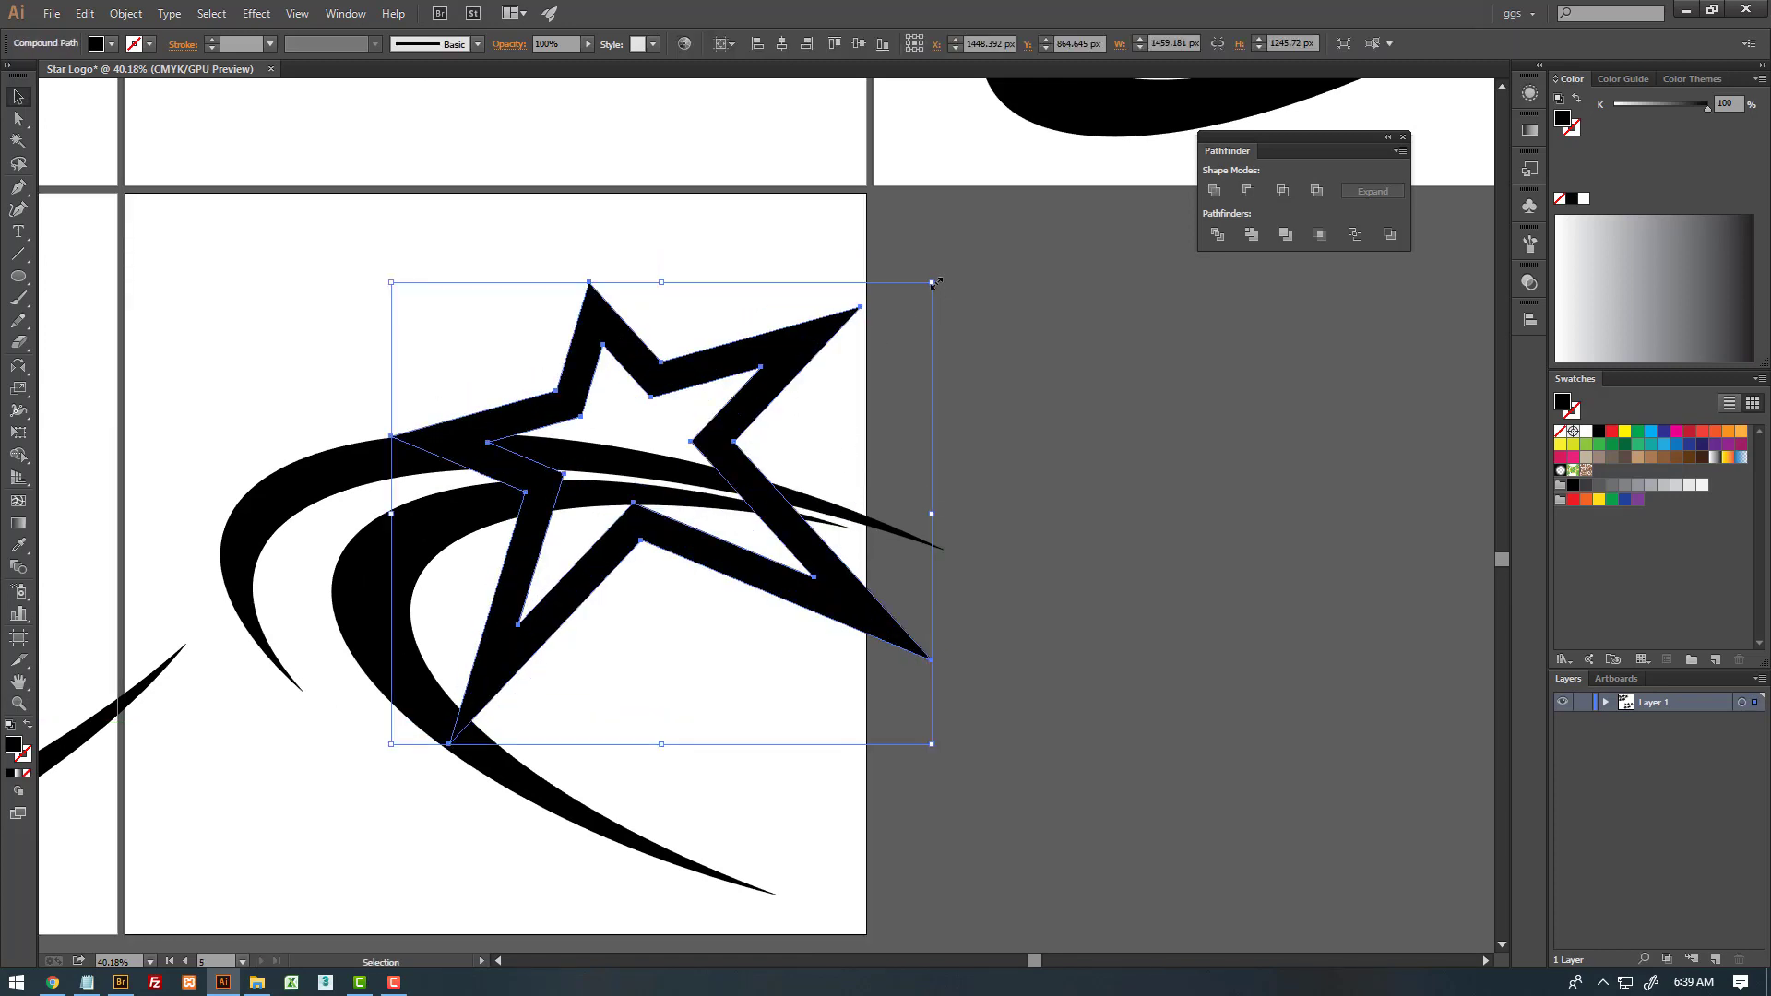
{"action": "left_click_drag", "start_coordinate": [933, 283], "coordinate": [974, 268]}
{"action": "left_click", "coordinate": [950, 324]}
{"action": "scroll", "coordinate": [735, 366], "scroll_direction": "down", "scroll_amount": 1}
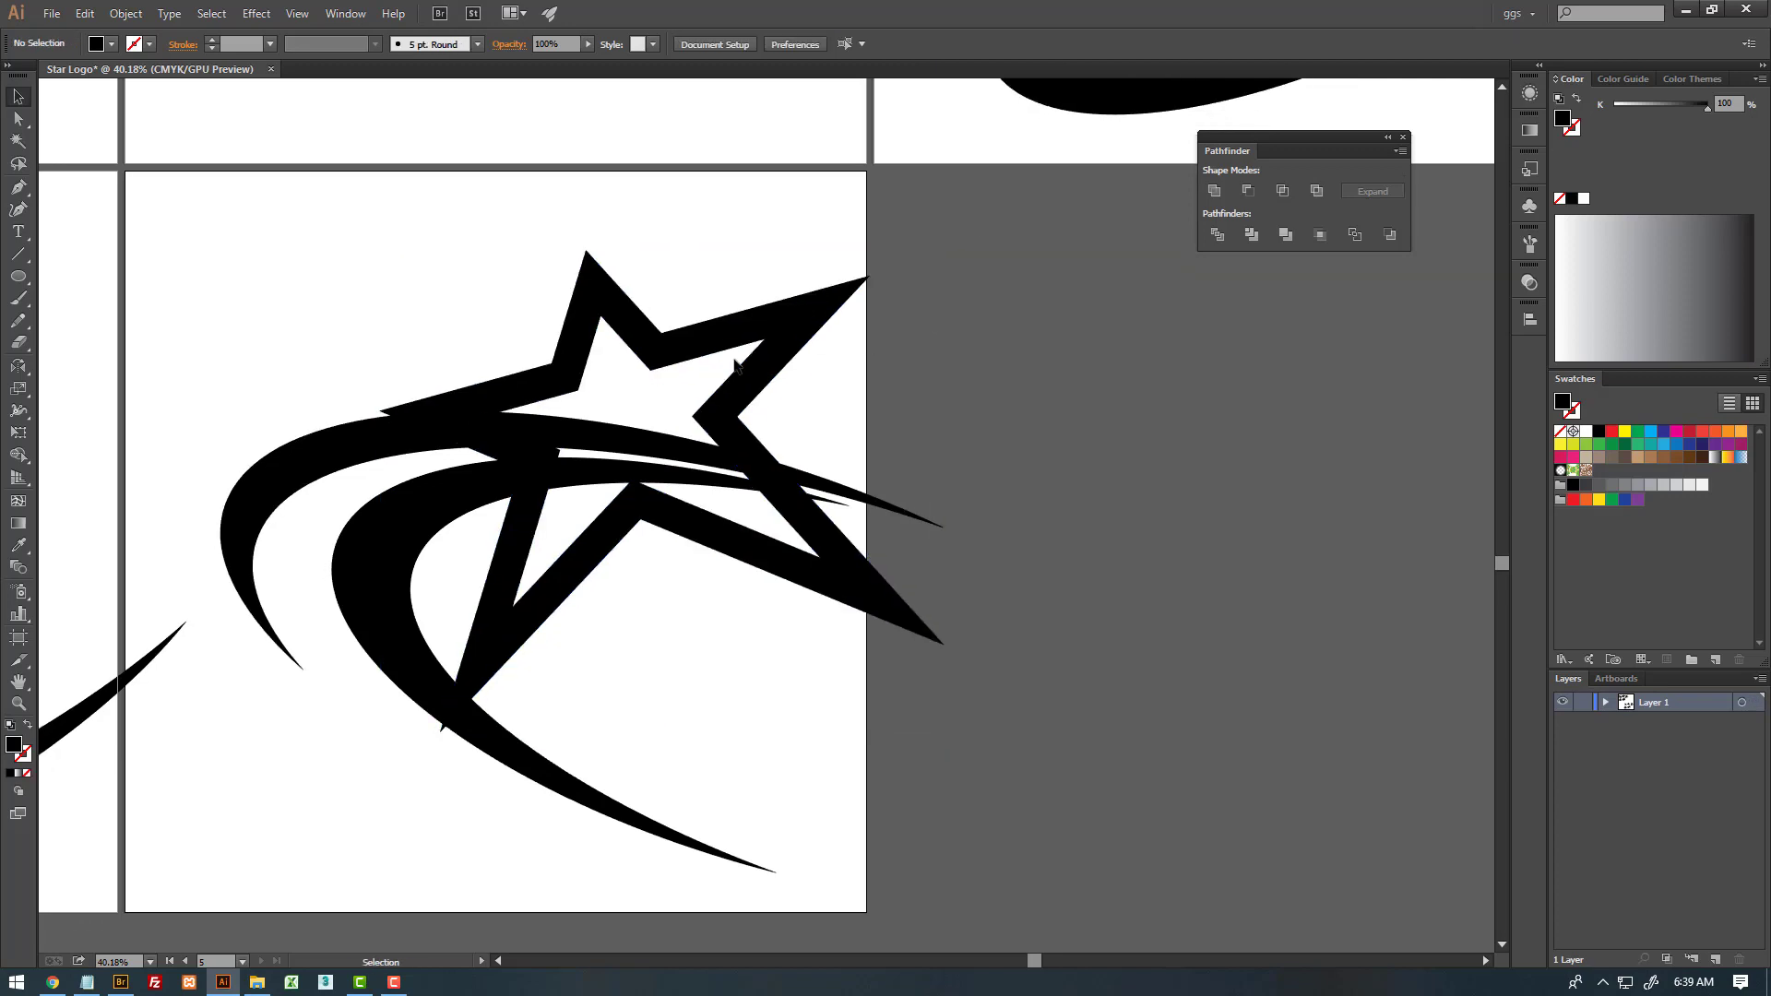
{"action": "left_click", "coordinate": [735, 349]}
{"action": "left_click_drag", "start_coordinate": [763, 395], "coordinate": [584, 547]}
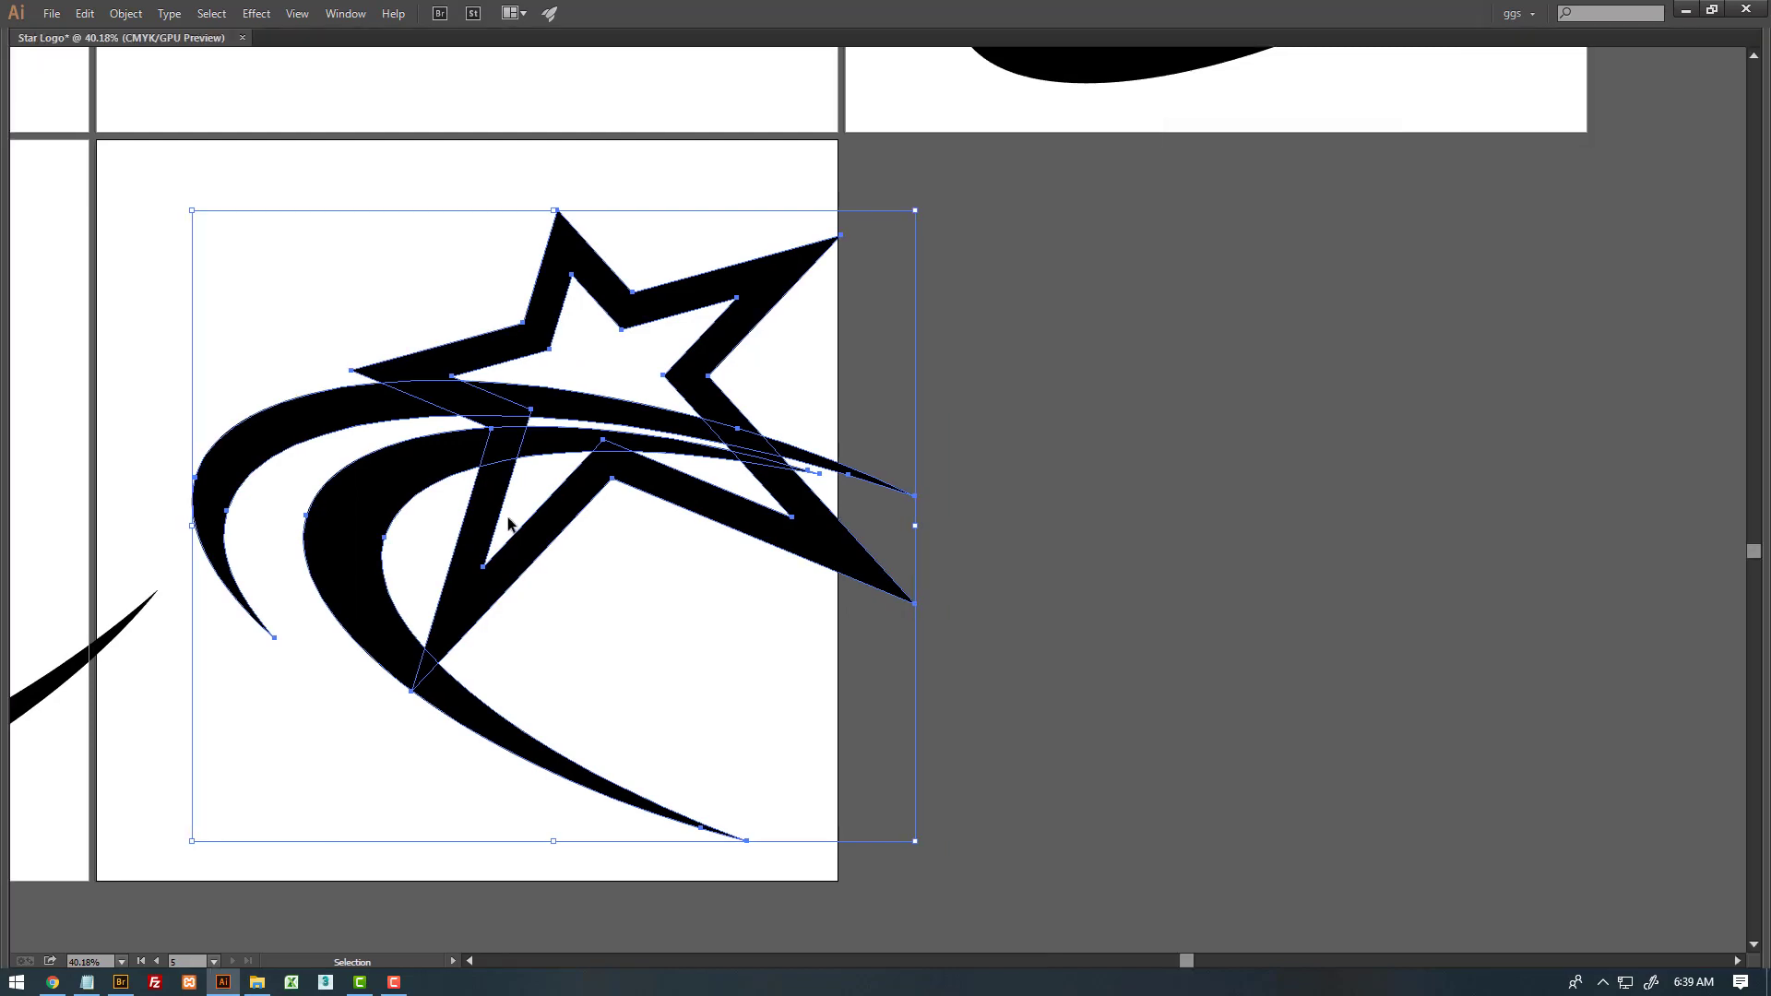
- Merge the swoosh-star overlaps and delete the thin black sliver between the arcs
{"action": "left_click", "coordinate": [20, 457]}
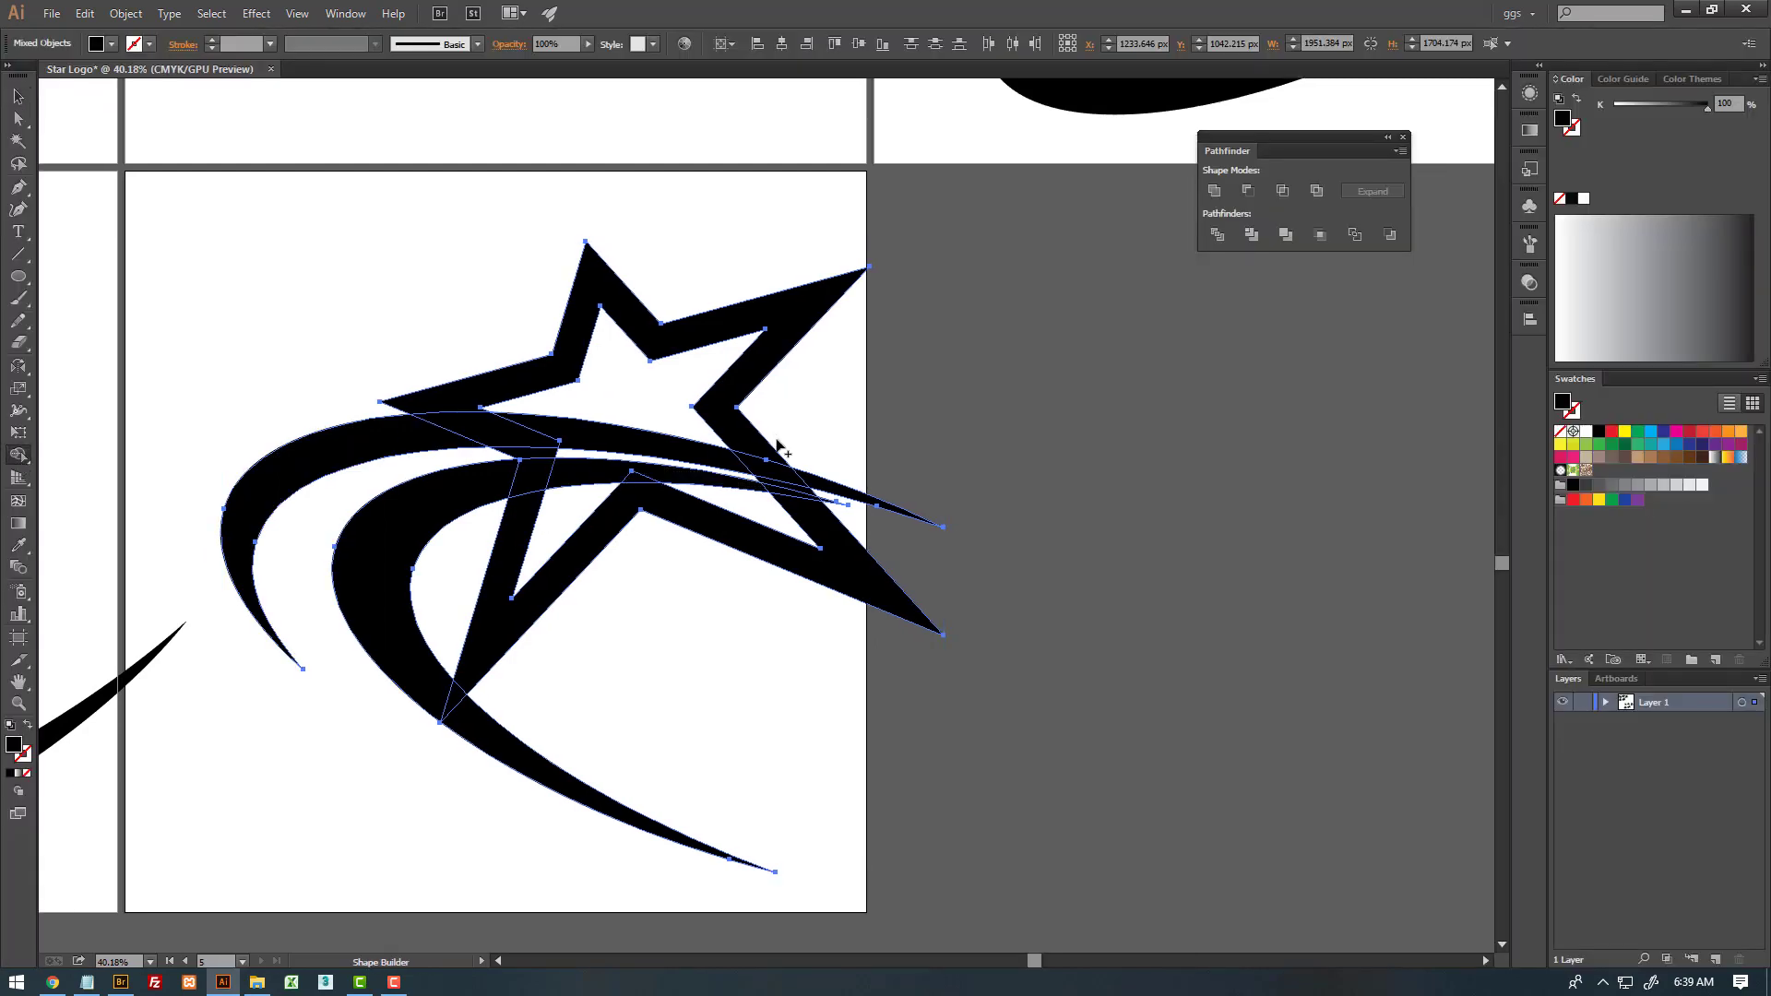
{"action": "left_click", "coordinate": [583, 468]}
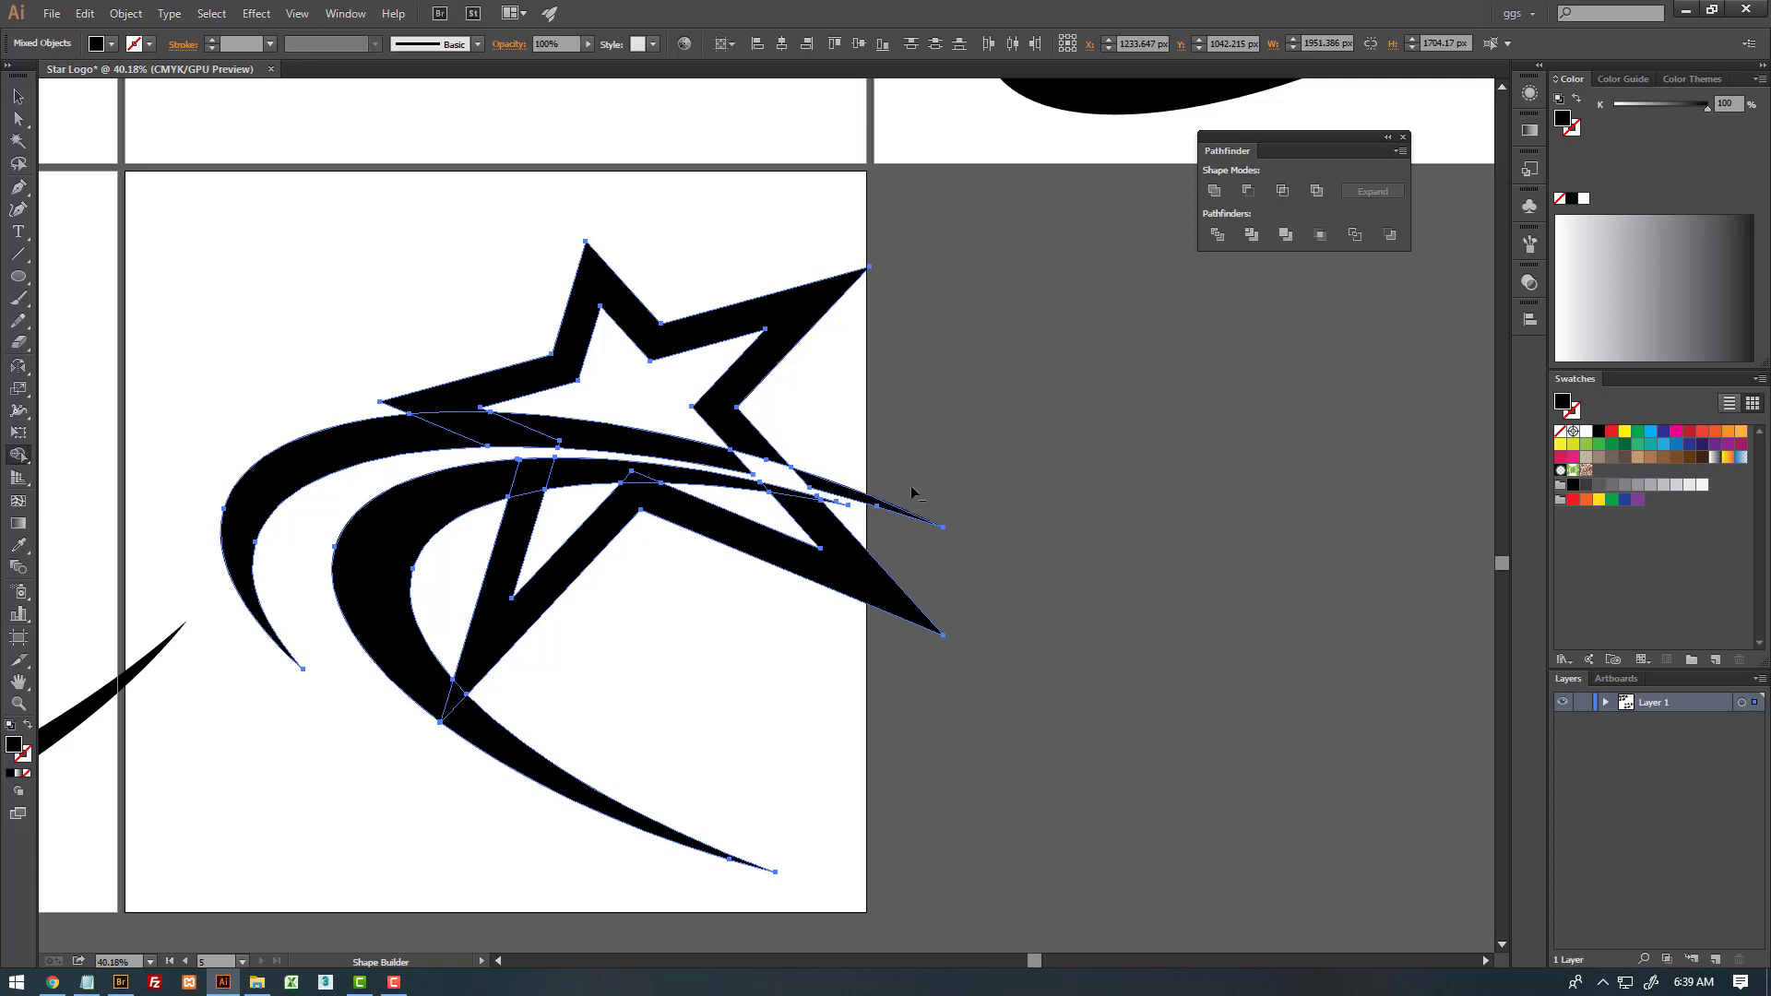
{"action": "left_click_drag", "start_coordinate": [847, 504], "coordinate": [824, 496]}
{"action": "left_click", "coordinate": [747, 463], "text": "ctrl"}
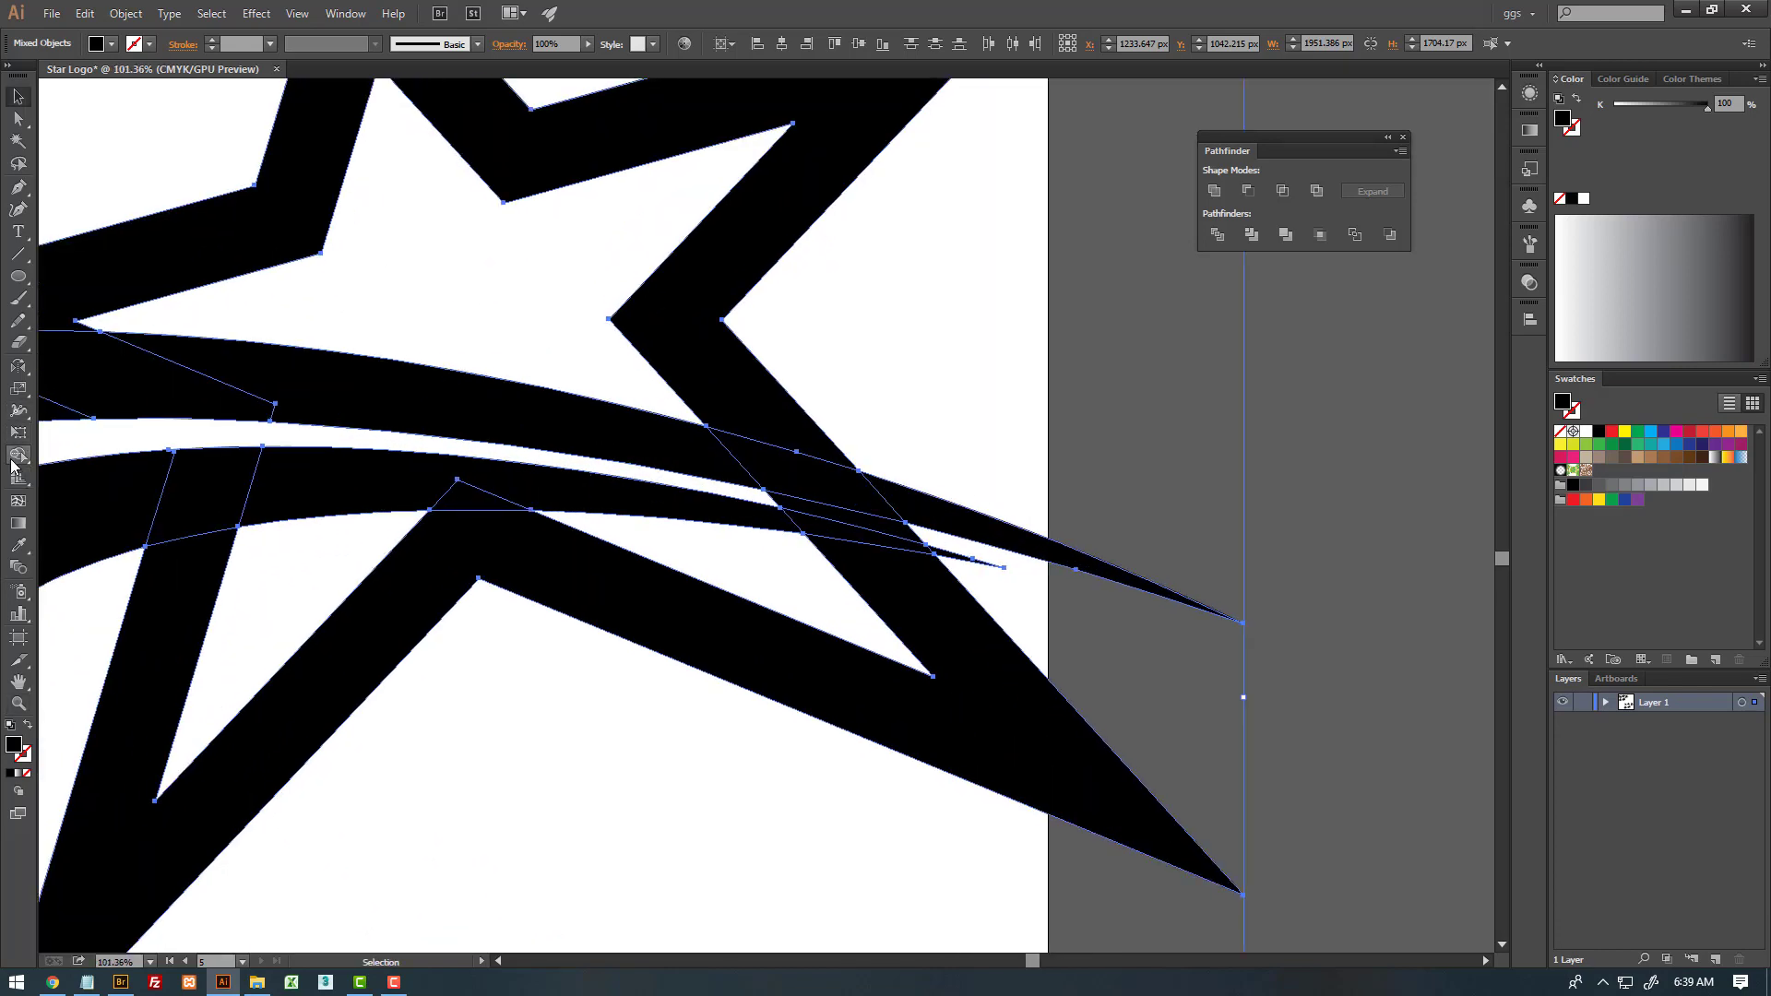
{"action": "left_click", "coordinate": [17, 455]}
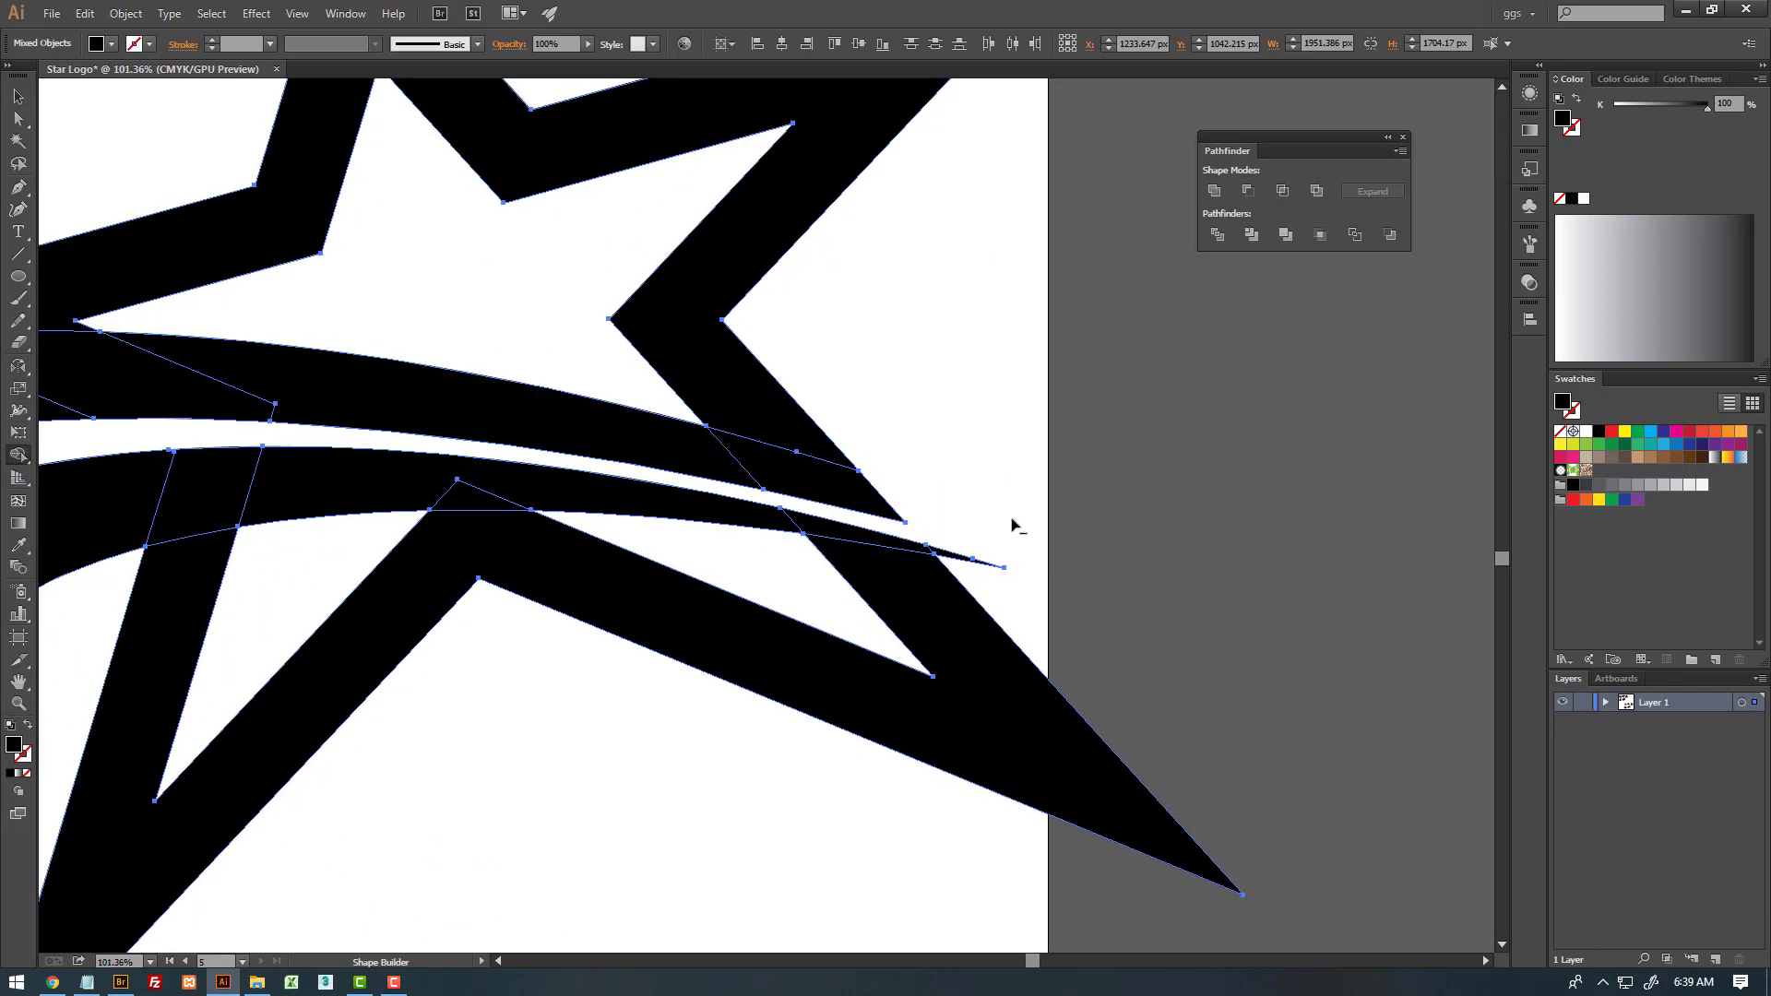
{"action": "left_click", "coordinate": [913, 537], "text": "alt"}
{"action": "key", "text": "ctrl+z"}
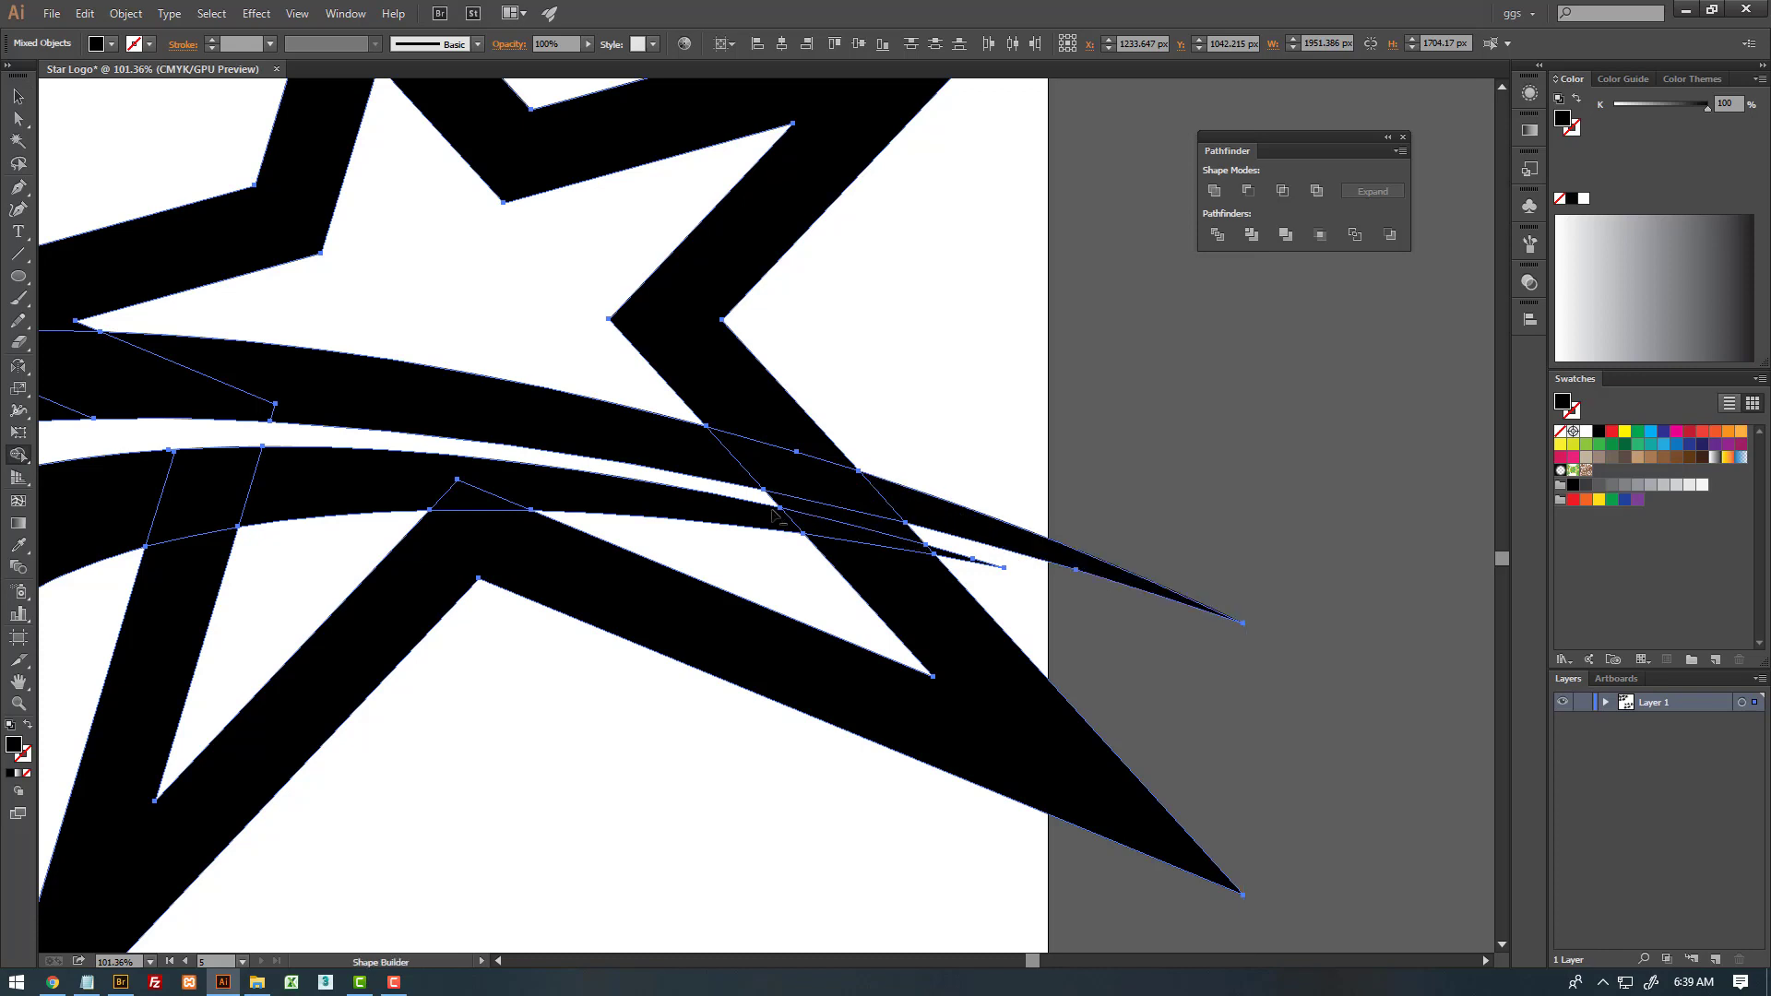
{"action": "left_click", "coordinate": [780, 506], "text": "alt"}
- Zoom out to show all five logo variations
{"action": "key", "text": "ctrl+shift+a"}
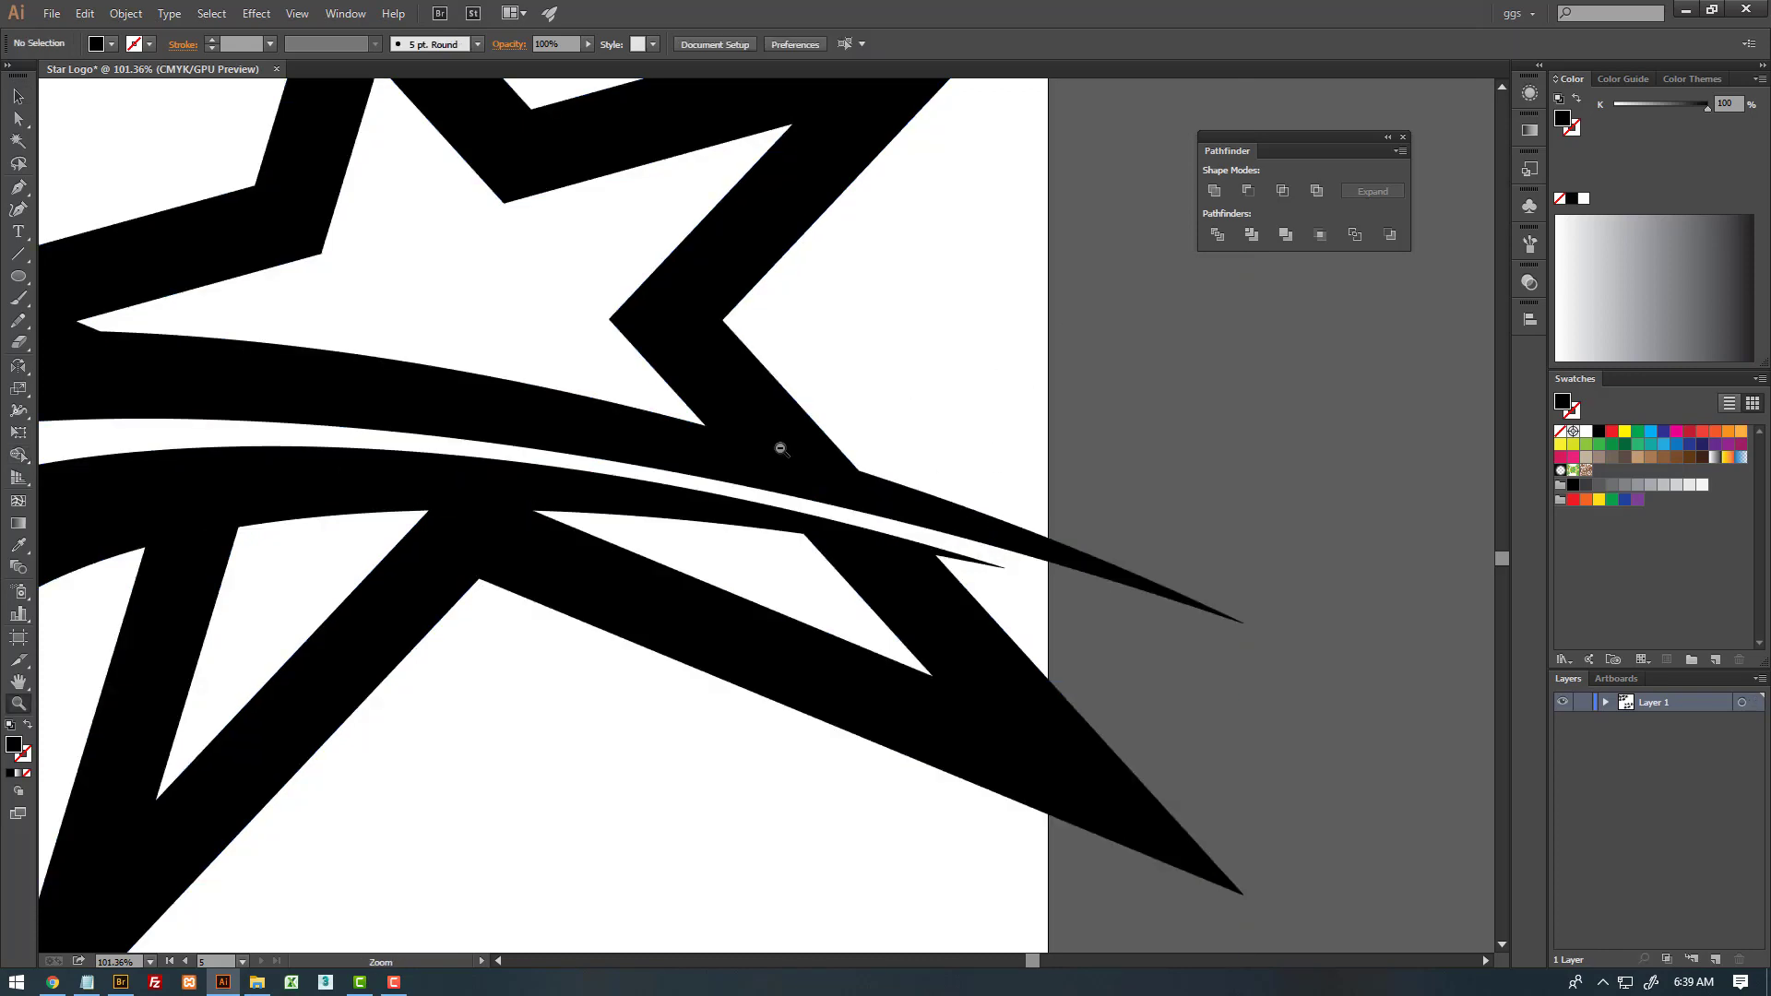
{"action": "scroll", "coordinate": [779, 447], "scroll_direction": "down", "scroll_amount": 5}
{"action": "mouse_move", "coordinate": [964, 392]}
{"action": "left_mouse_down"}
{"action": "mouse_move", "coordinate": [876, 395]}
{"action": "mouse_move", "coordinate": [842, 358]}
{"action": "left_mouse_up"}
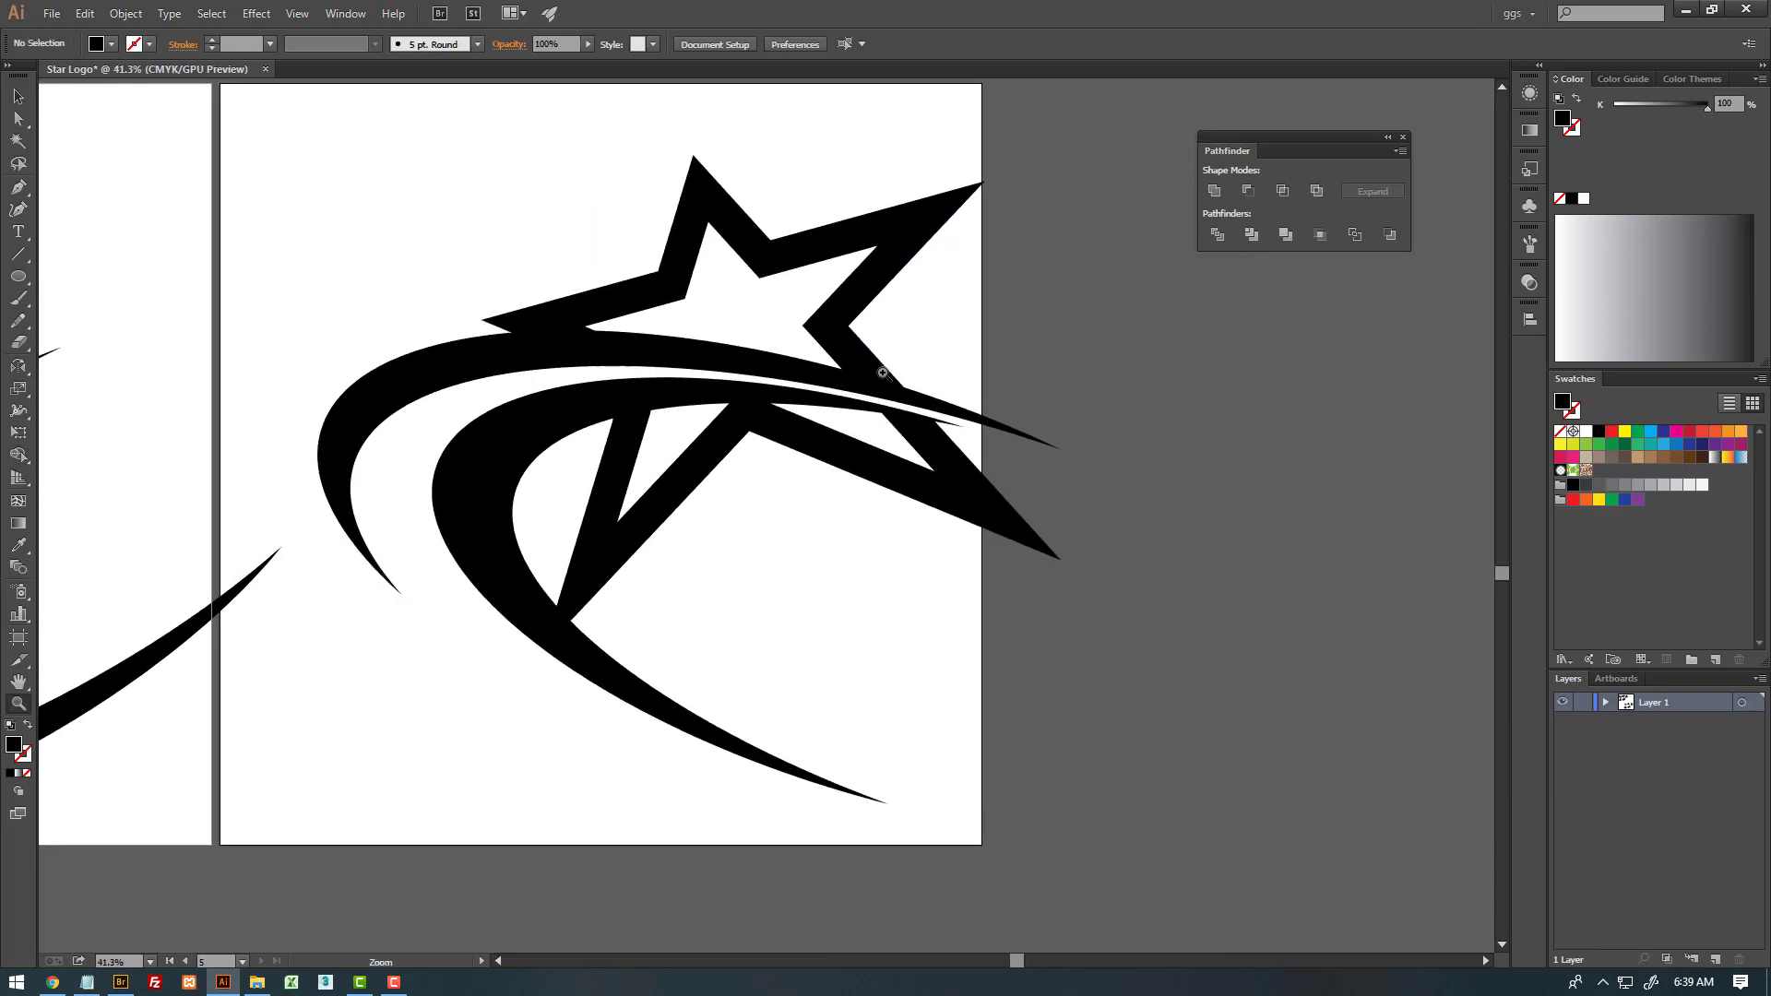
{"action": "scroll", "coordinate": [957, 298], "scroll_direction": "down", "scroll_amount": 3}
{"action": "scroll", "coordinate": [978, 323], "scroll_direction": "up", "scroll_amount": 2}
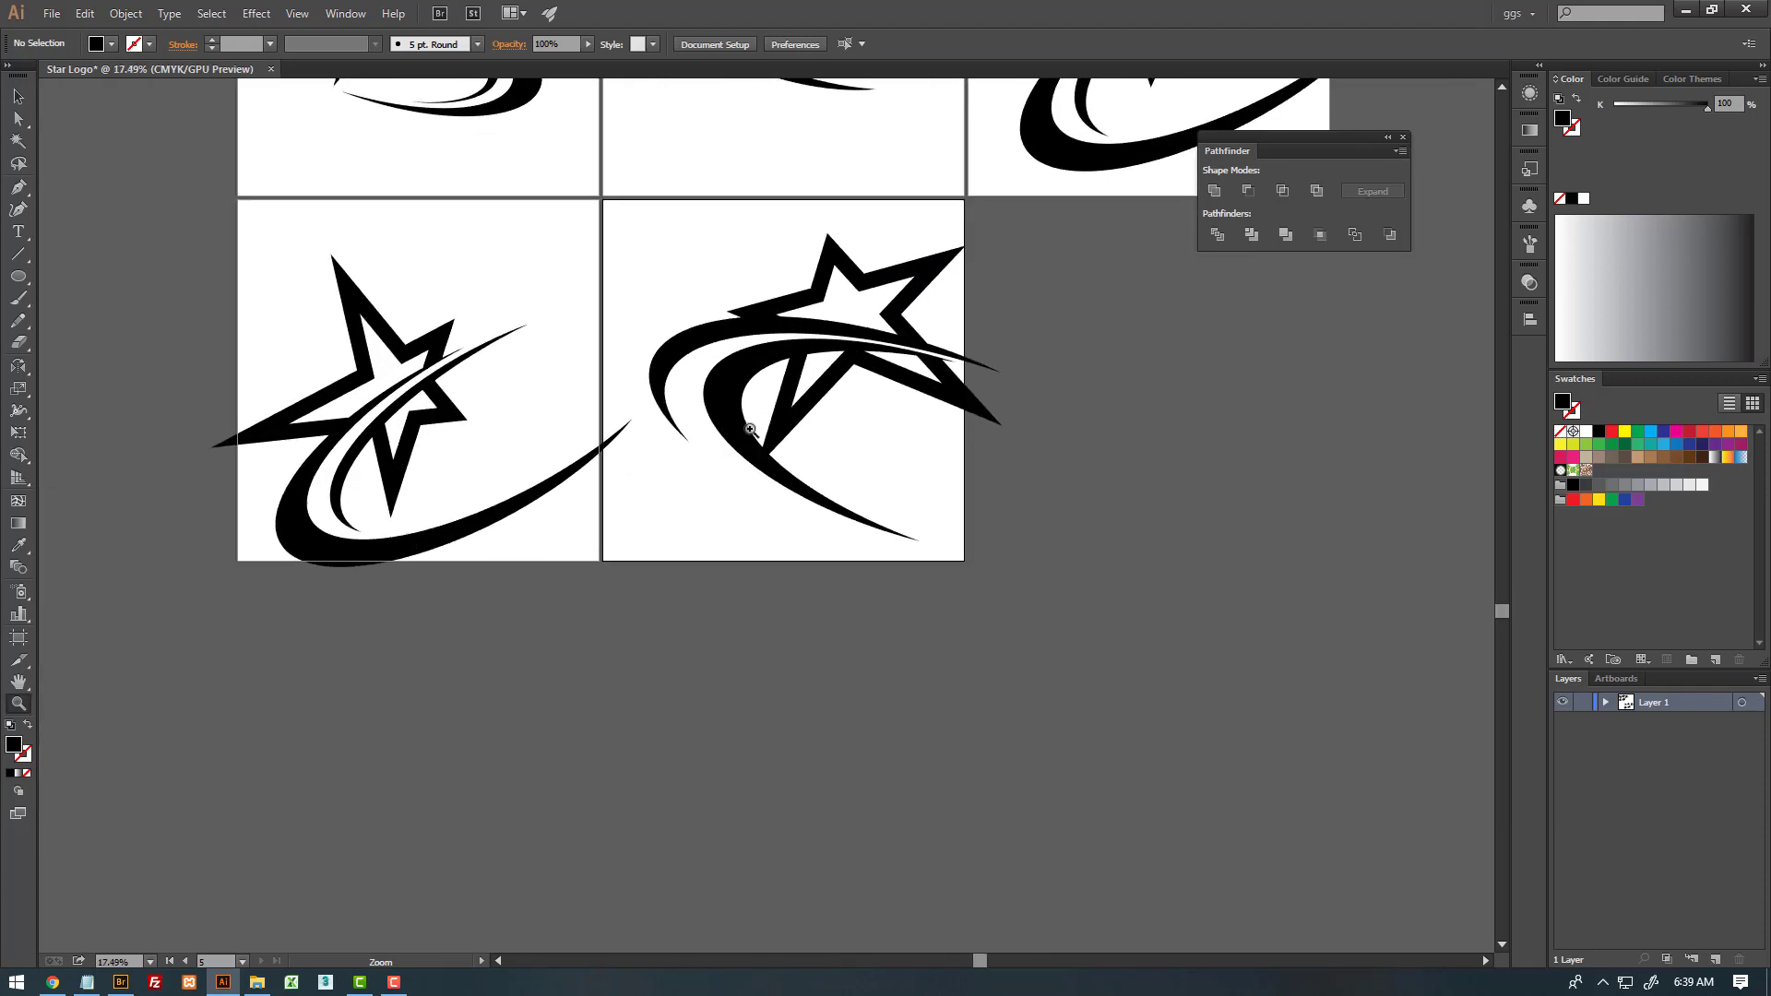
{"action": "scroll", "coordinate": [996, 350], "scroll_direction": "up", "scroll_amount": 3}
{"action": "scroll", "coordinate": [1009, 362], "scroll_direction": "up", "scroll_amount": 1}
{"action": "scroll", "coordinate": [1009, 362], "scroll_direction": "down", "scroll_amount": 3}
{"action": "scroll", "coordinate": [1009, 362], "scroll_direction": "down", "scroll_amount": 4}
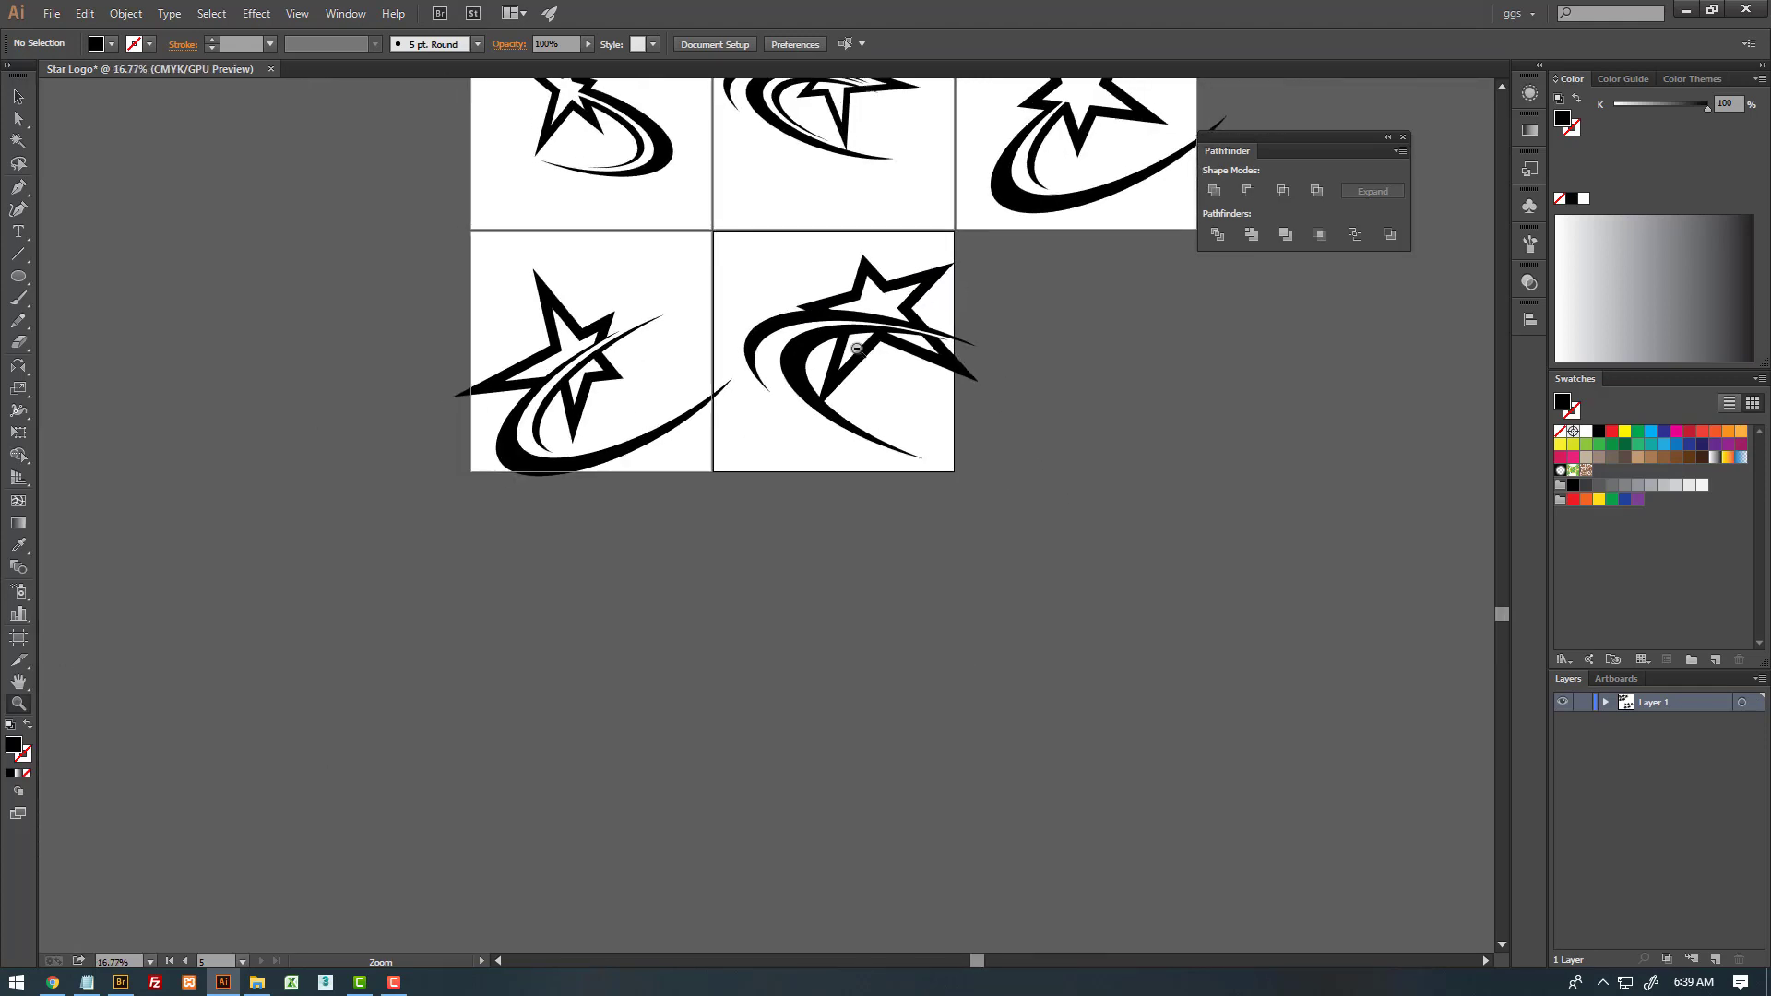
{"action": "mouse_move", "coordinate": [928, 186]}
{"action": "left_mouse_down"}
{"action": "mouse_move", "coordinate": [806, 475]}
{"action": "mouse_move", "coordinate": [769, 406]}
{"action": "mouse_move", "coordinate": [783, 396]}
{"action": "left_mouse_up"}
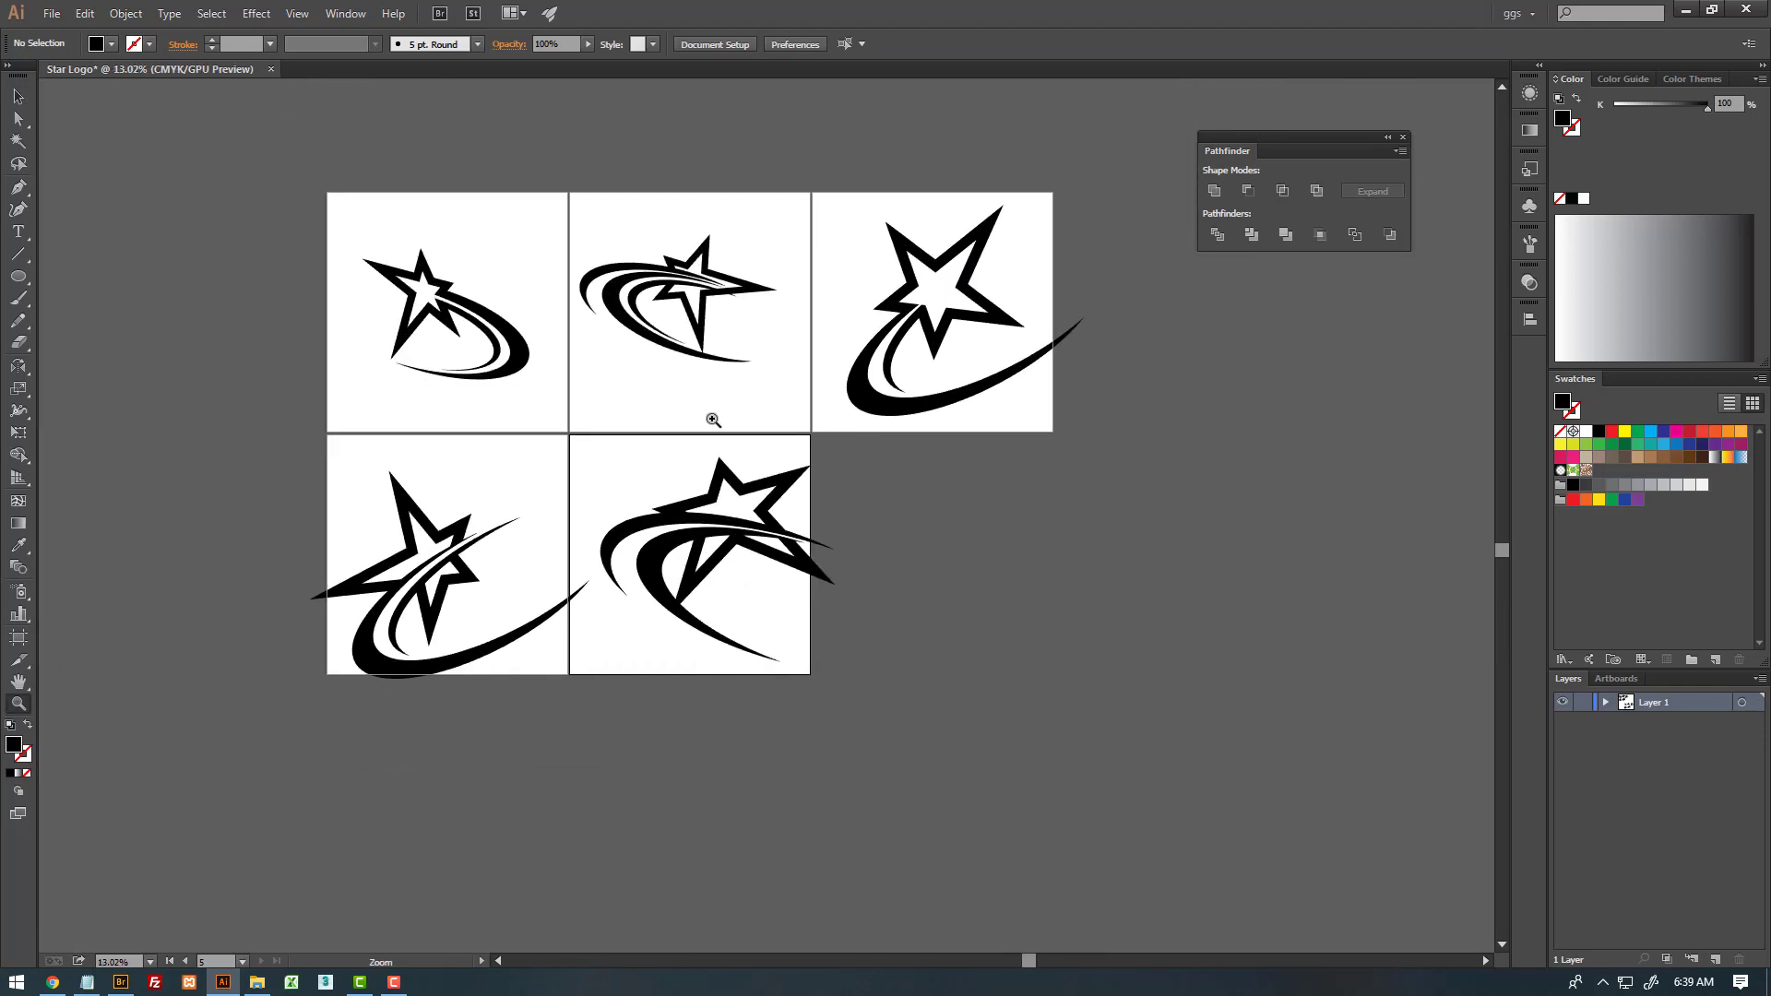
{"action": "scroll", "coordinate": [716, 412], "scroll_direction": "up", "scroll_amount": 1}
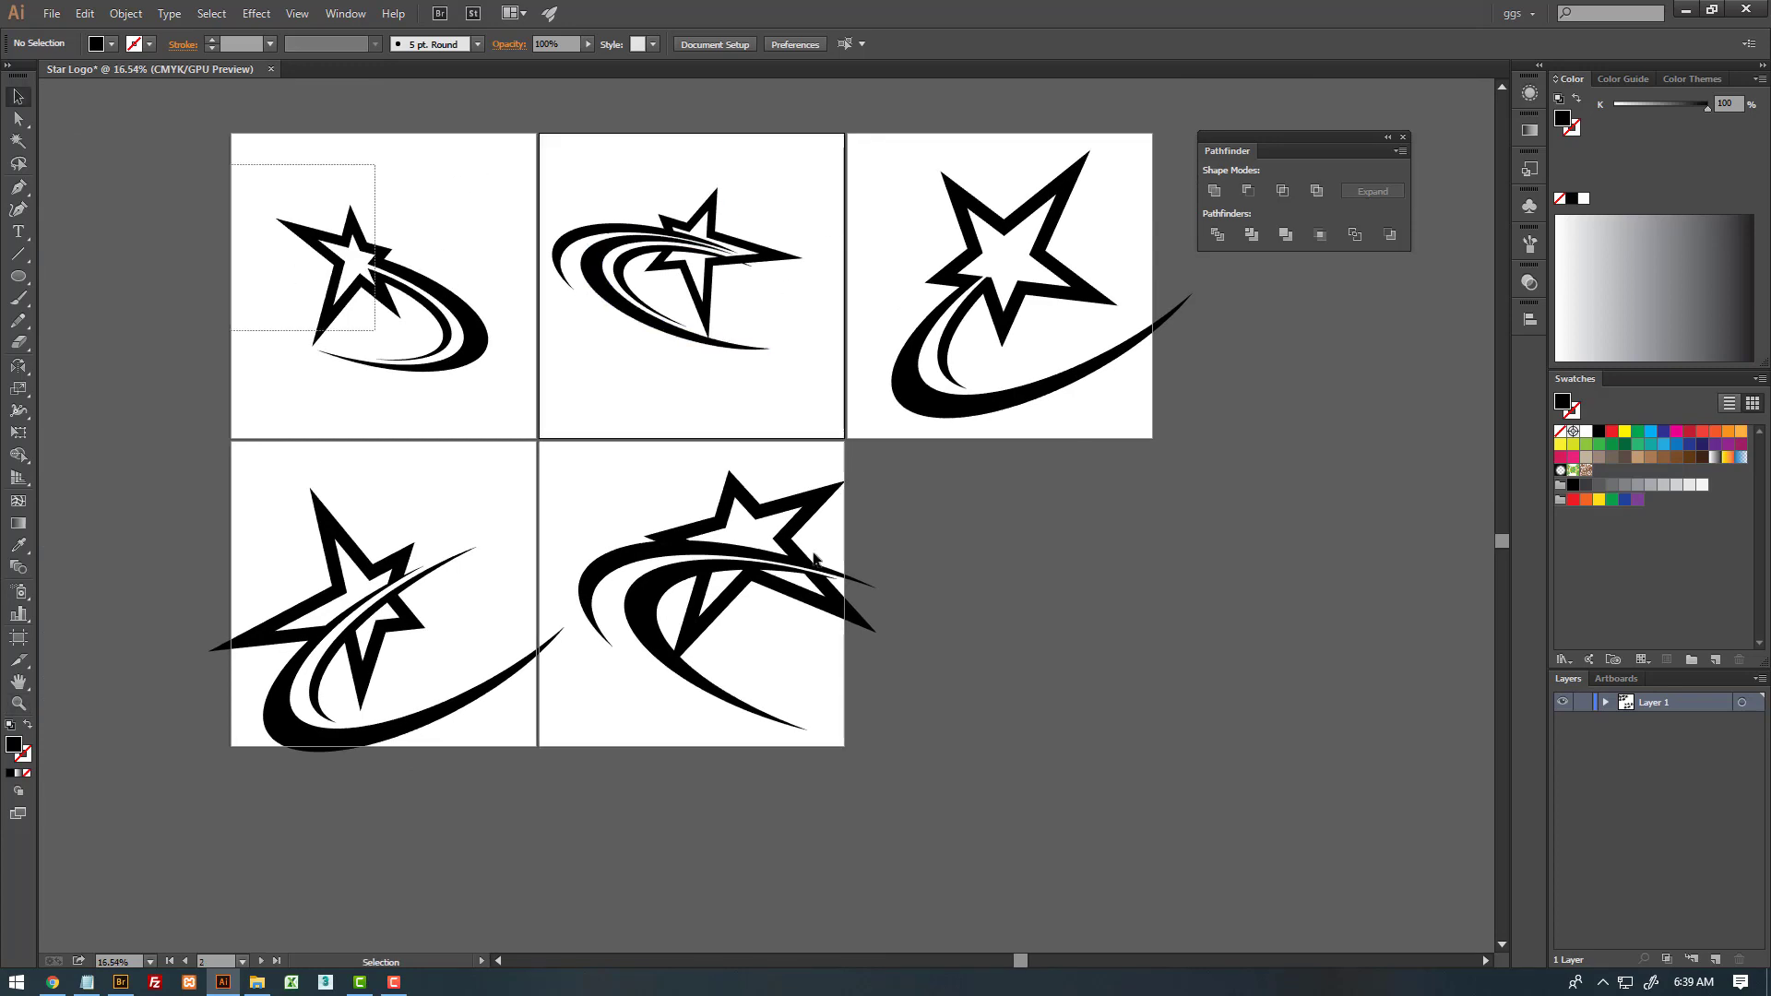
- Select the first star logo and apply a gradient swatch fill
{"action": "key", "text": "ctrl+a"}
{"action": "left_click_drag", "start_coordinate": [472, 156], "coordinate": [253, 387]}
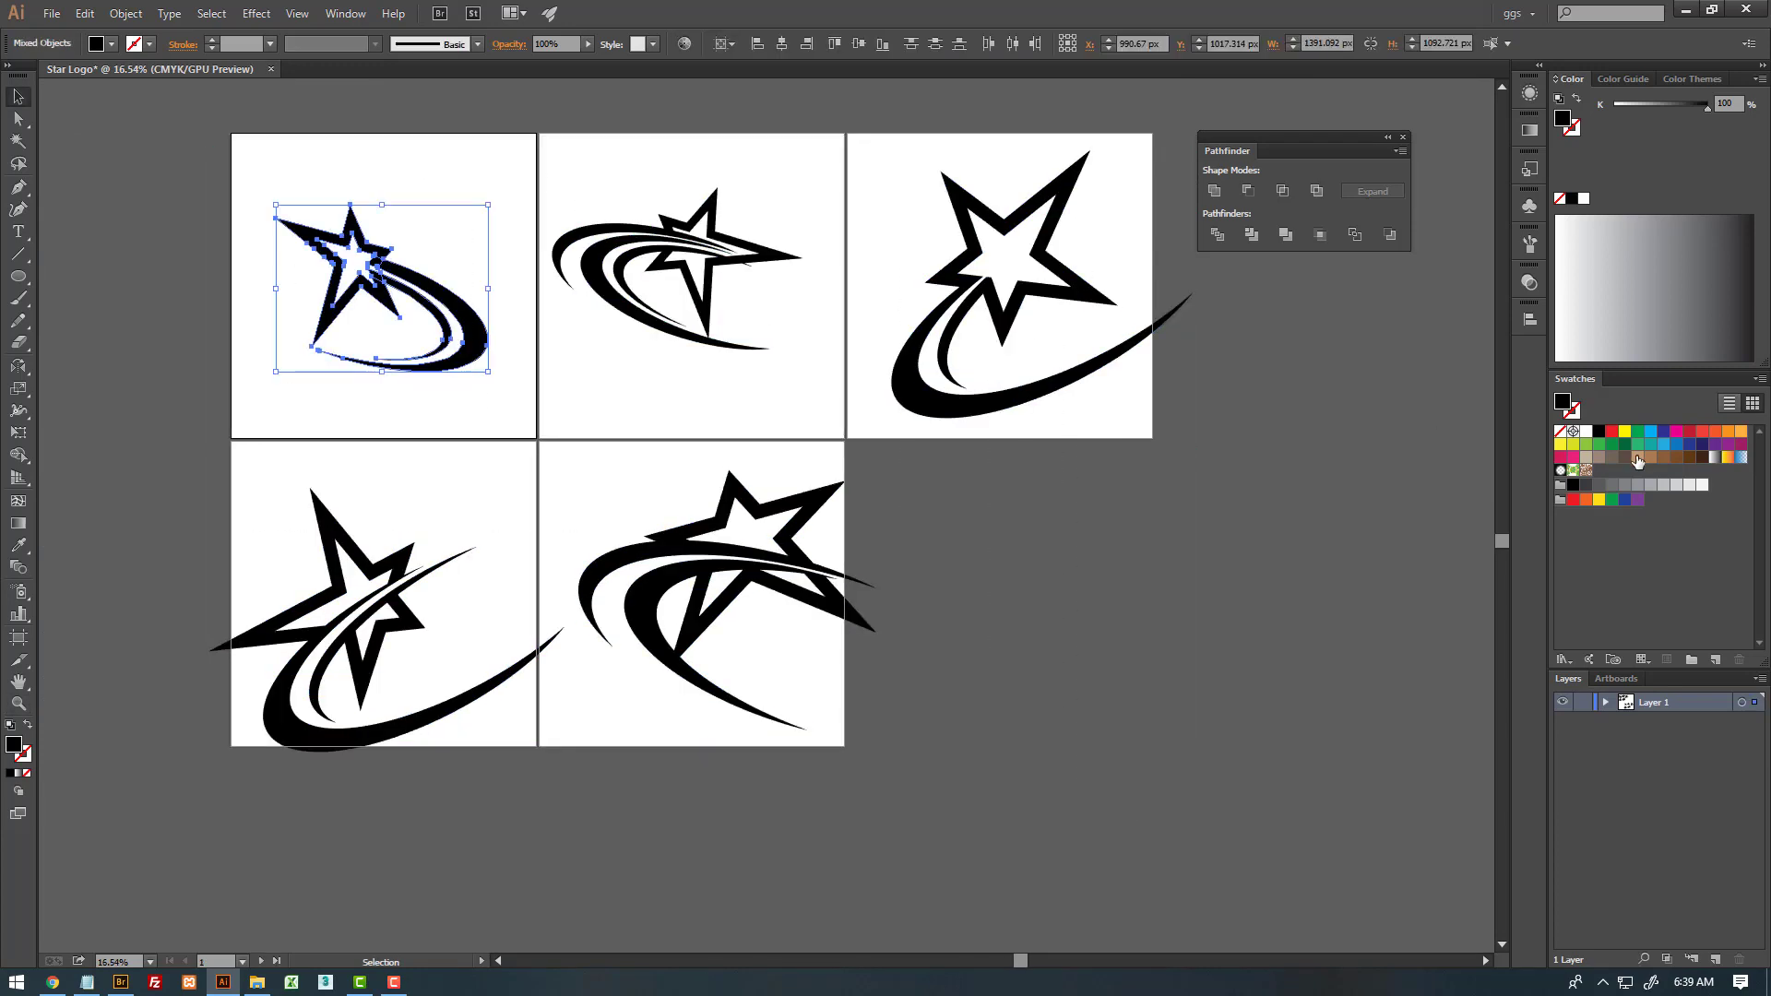
{"action": "left_click", "coordinate": [1719, 458]}
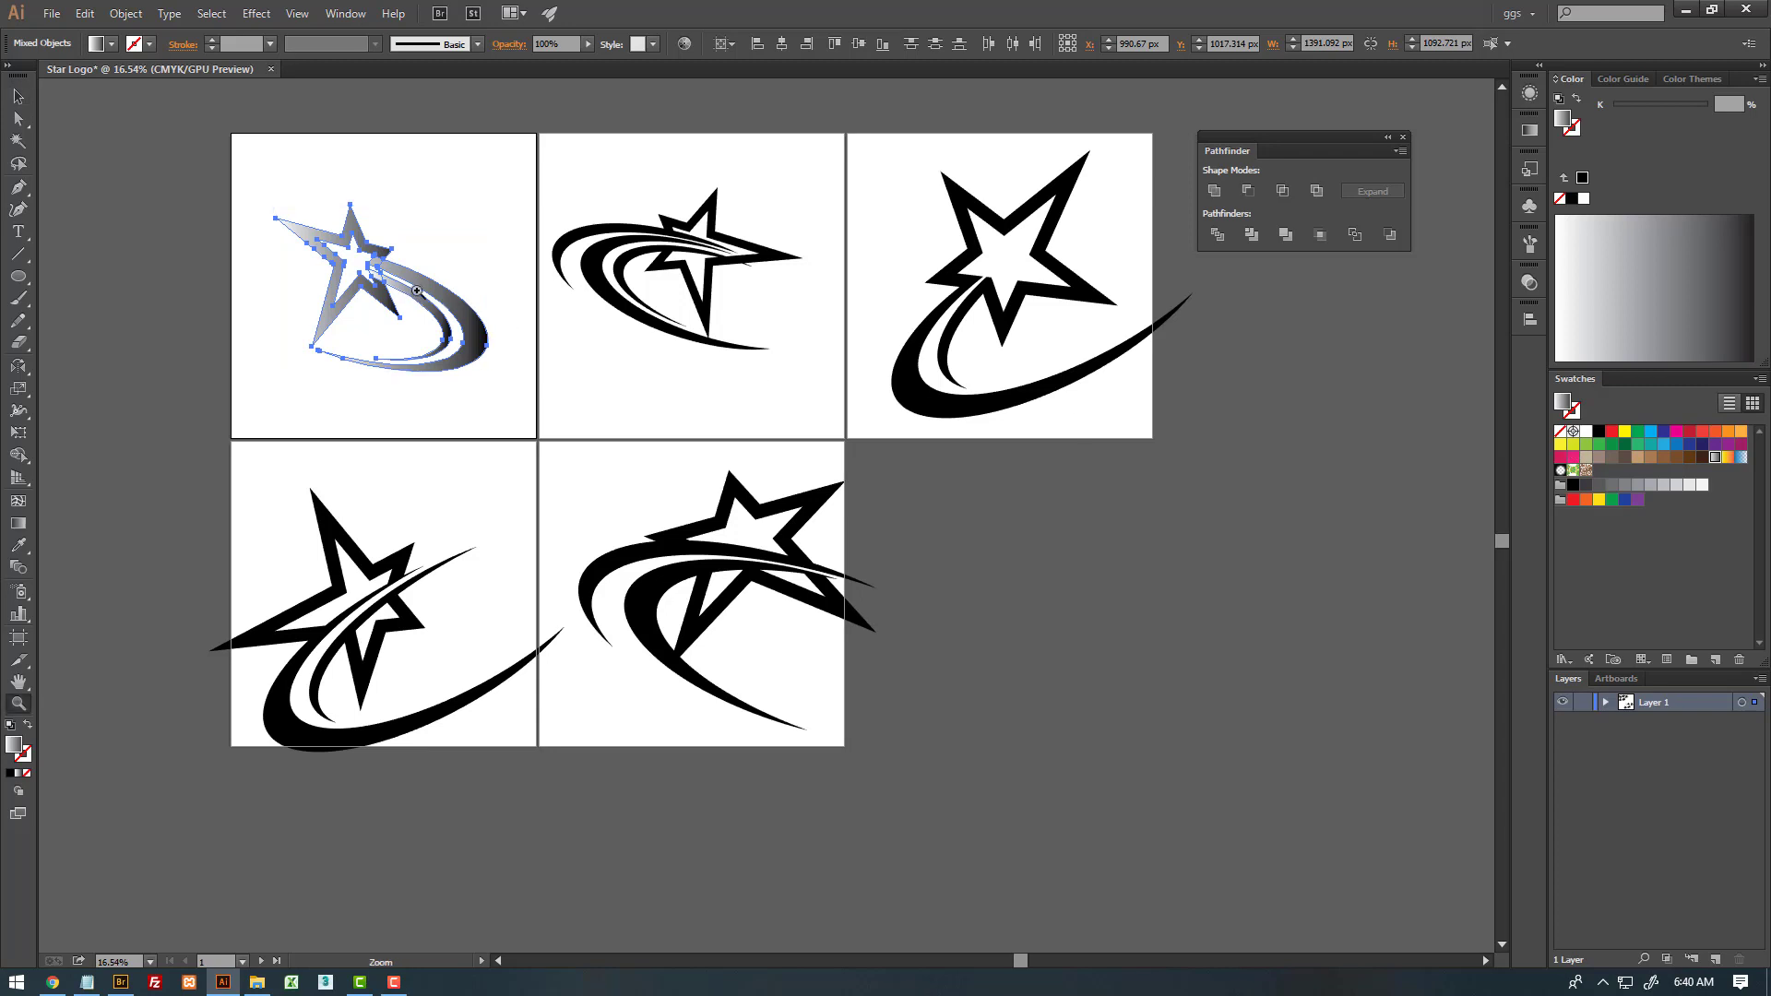
{"action": "scroll", "coordinate": [415, 291], "scroll_direction": "up", "scroll_amount": 2}
{"action": "left_click_drag", "start_coordinate": [561, 322], "coordinate": [531, 458]}
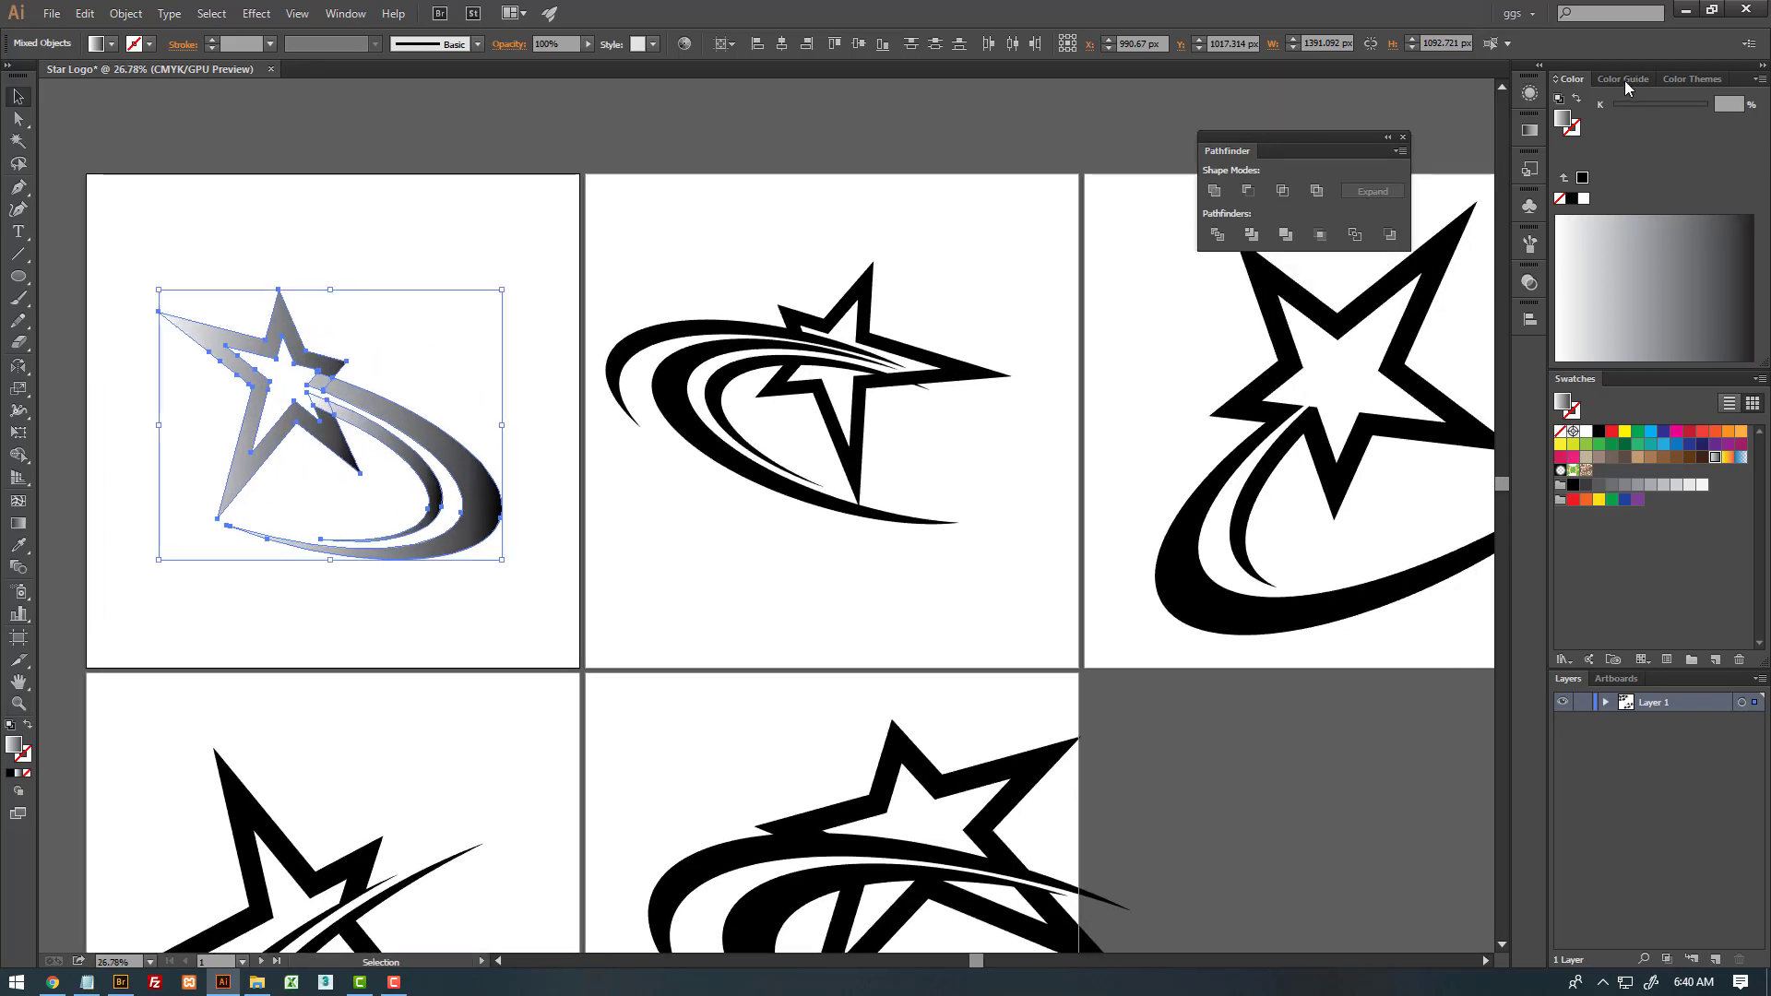
- Set the gradient stops to dark blue and light blue (C70 M15)
{"action": "left_click", "coordinate": [1530, 130]}
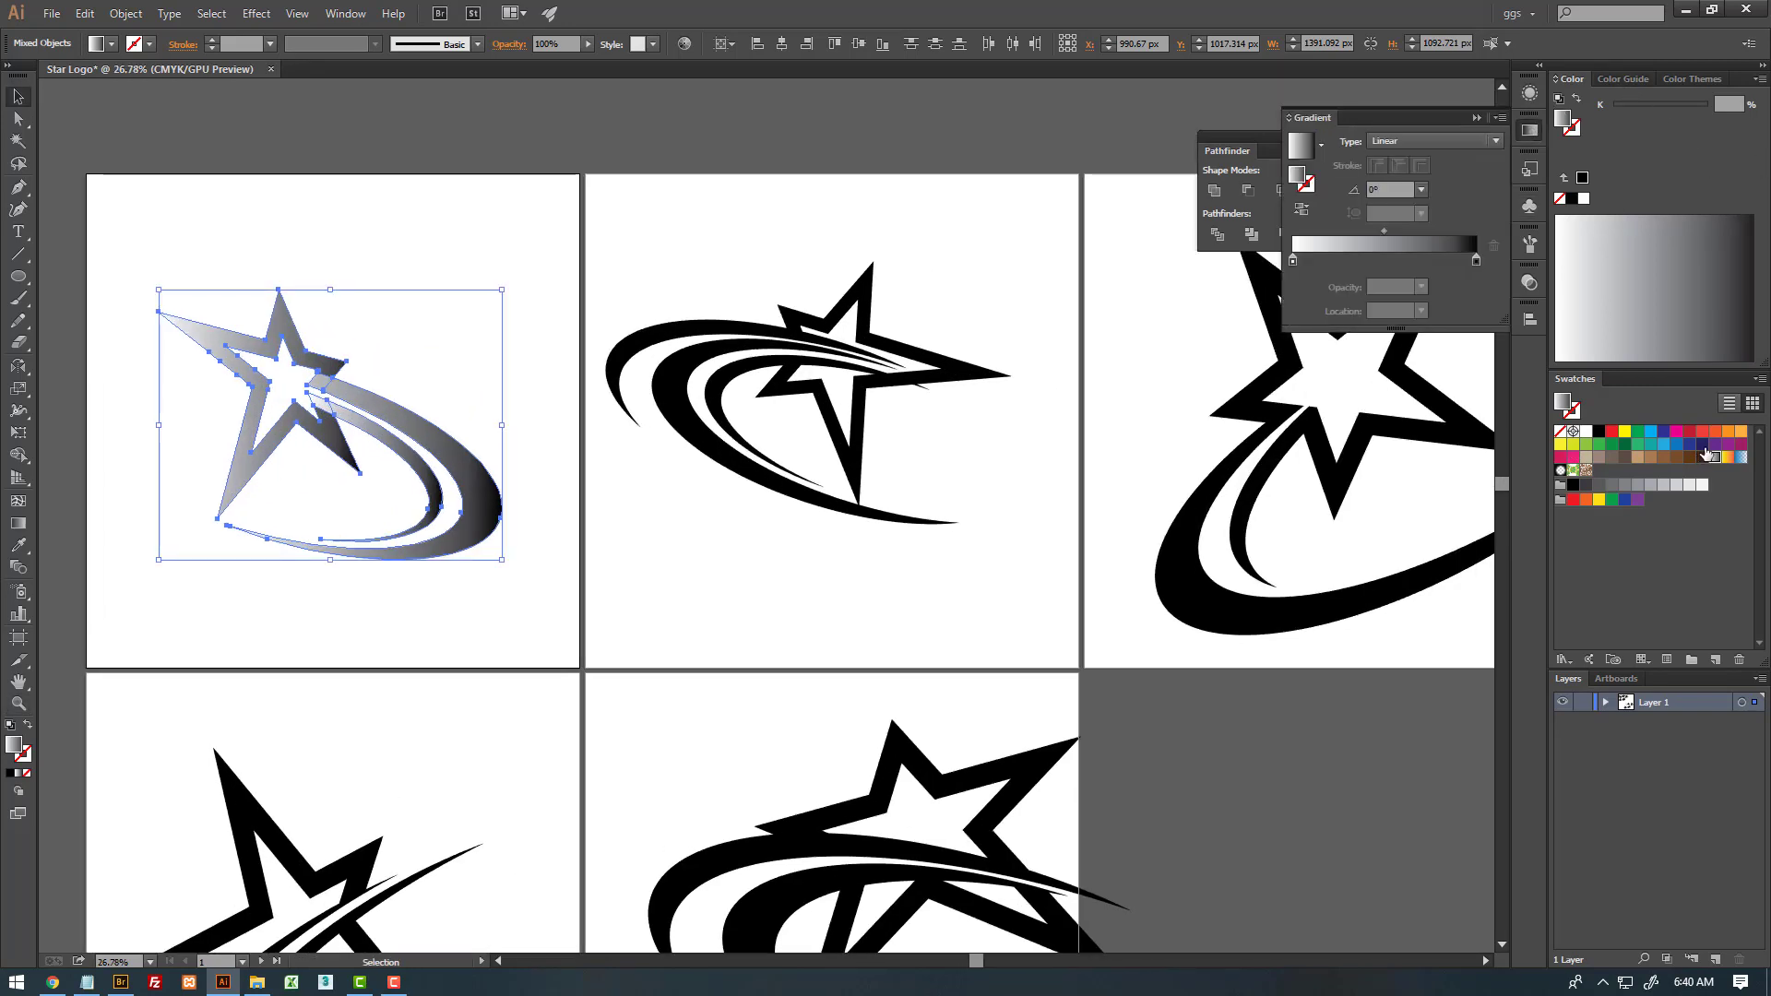
{"action": "mouse_move", "coordinate": [1705, 449]}
{"action": "left_mouse_down"}
{"action": "mouse_move", "coordinate": [1476, 261]}
{"action": "mouse_move", "coordinate": [1380, 260]}
{"action": "left_mouse_up"}
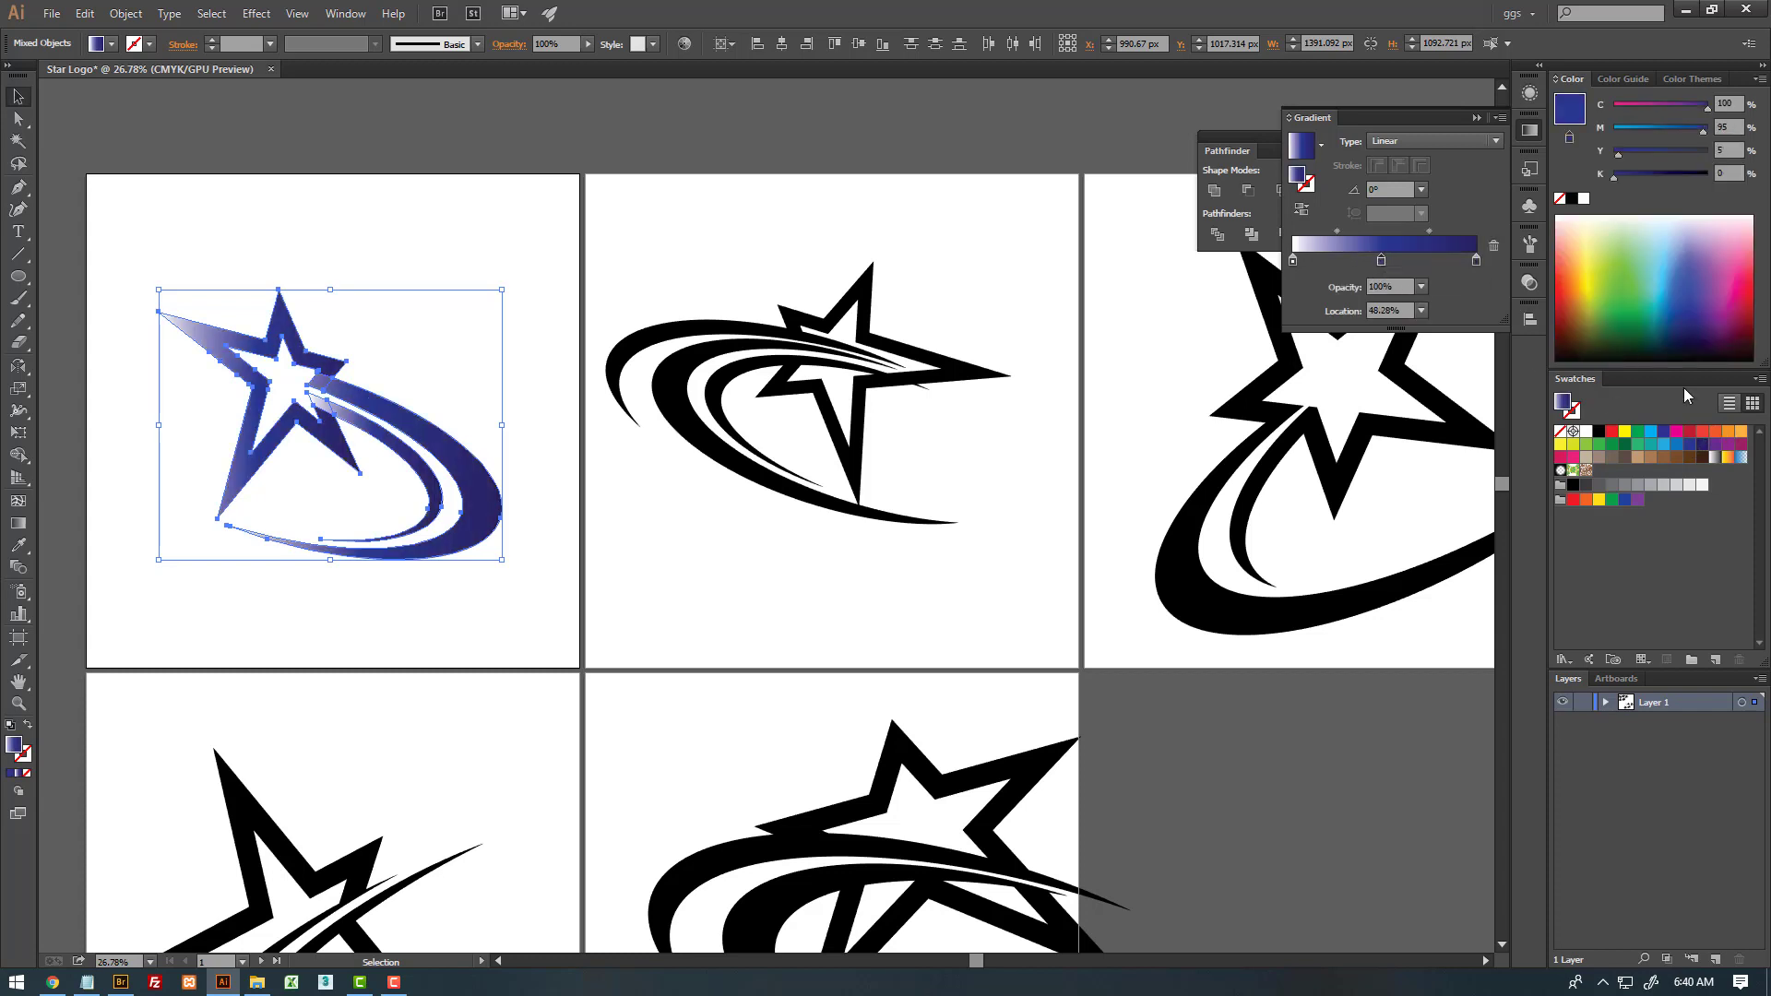
{"action": "left_click", "coordinate": [1293, 260]}
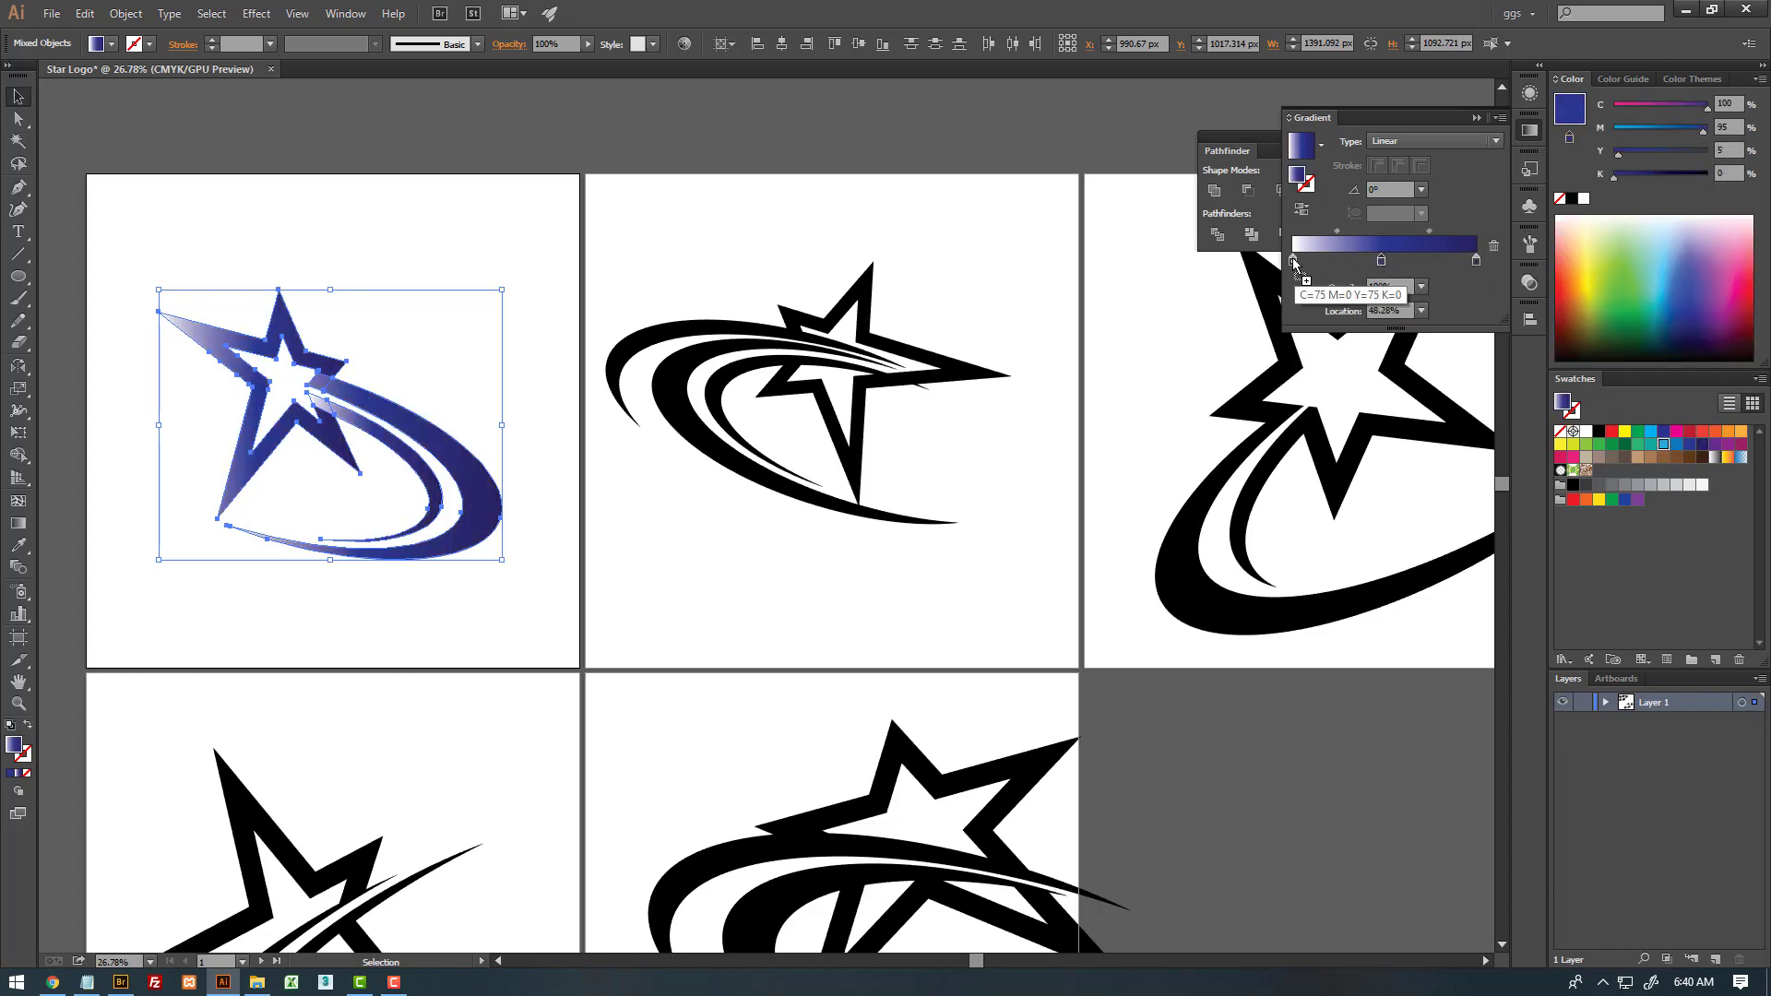
{"action": "scroll", "coordinate": [539, 505], "scroll_direction": "up", "scroll_amount": 1}
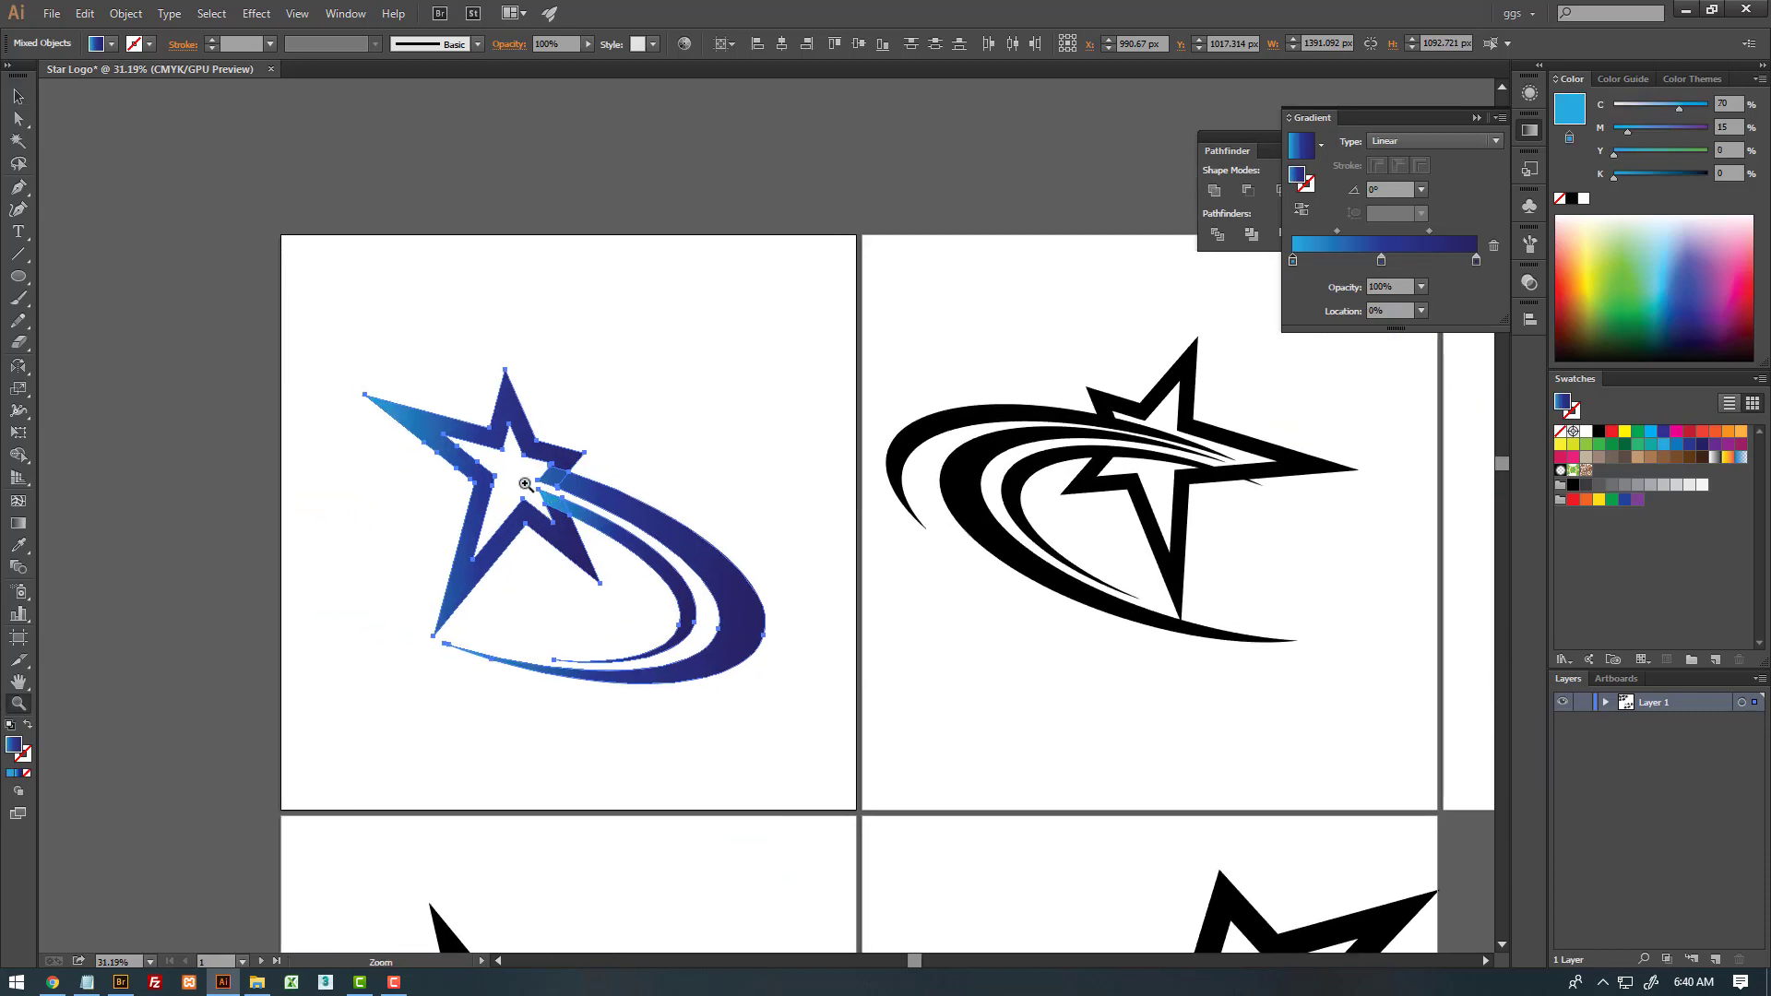
- Run the gradient diagonally from the star tip to the swoosh end
{"action": "left_click", "coordinate": [24, 524]}
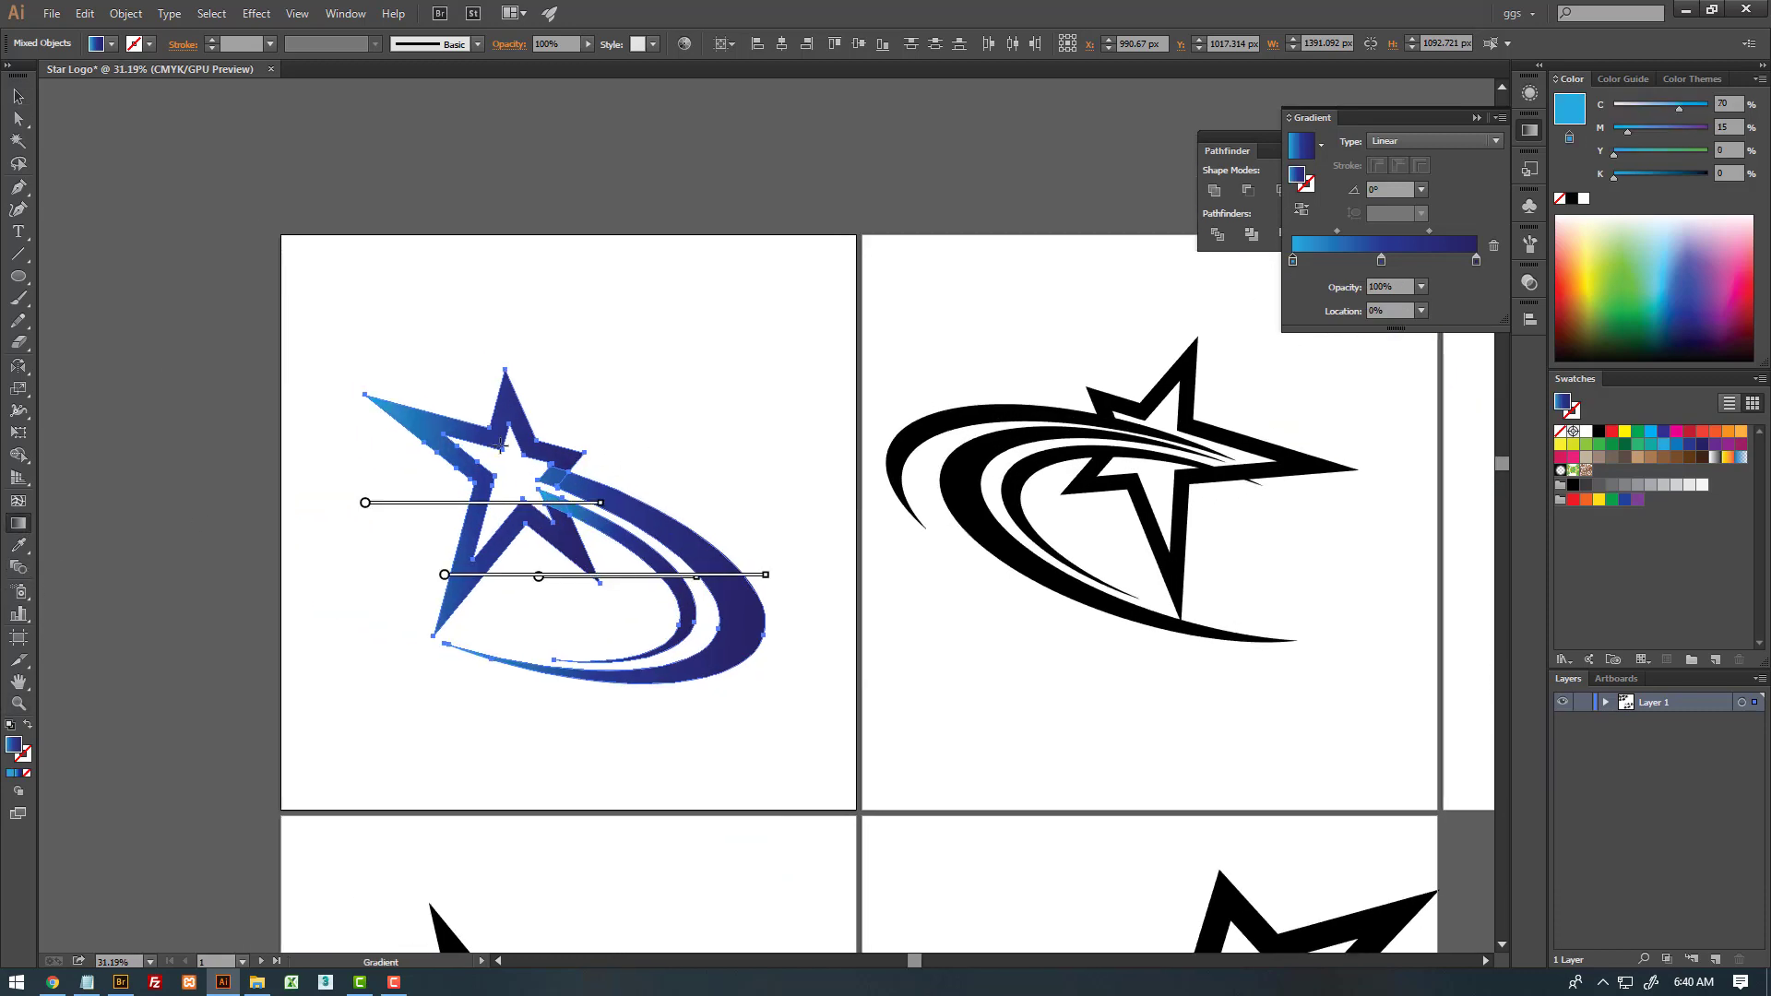
{"action": "left_click_drag", "start_coordinate": [761, 681], "coordinate": [521, 439]}
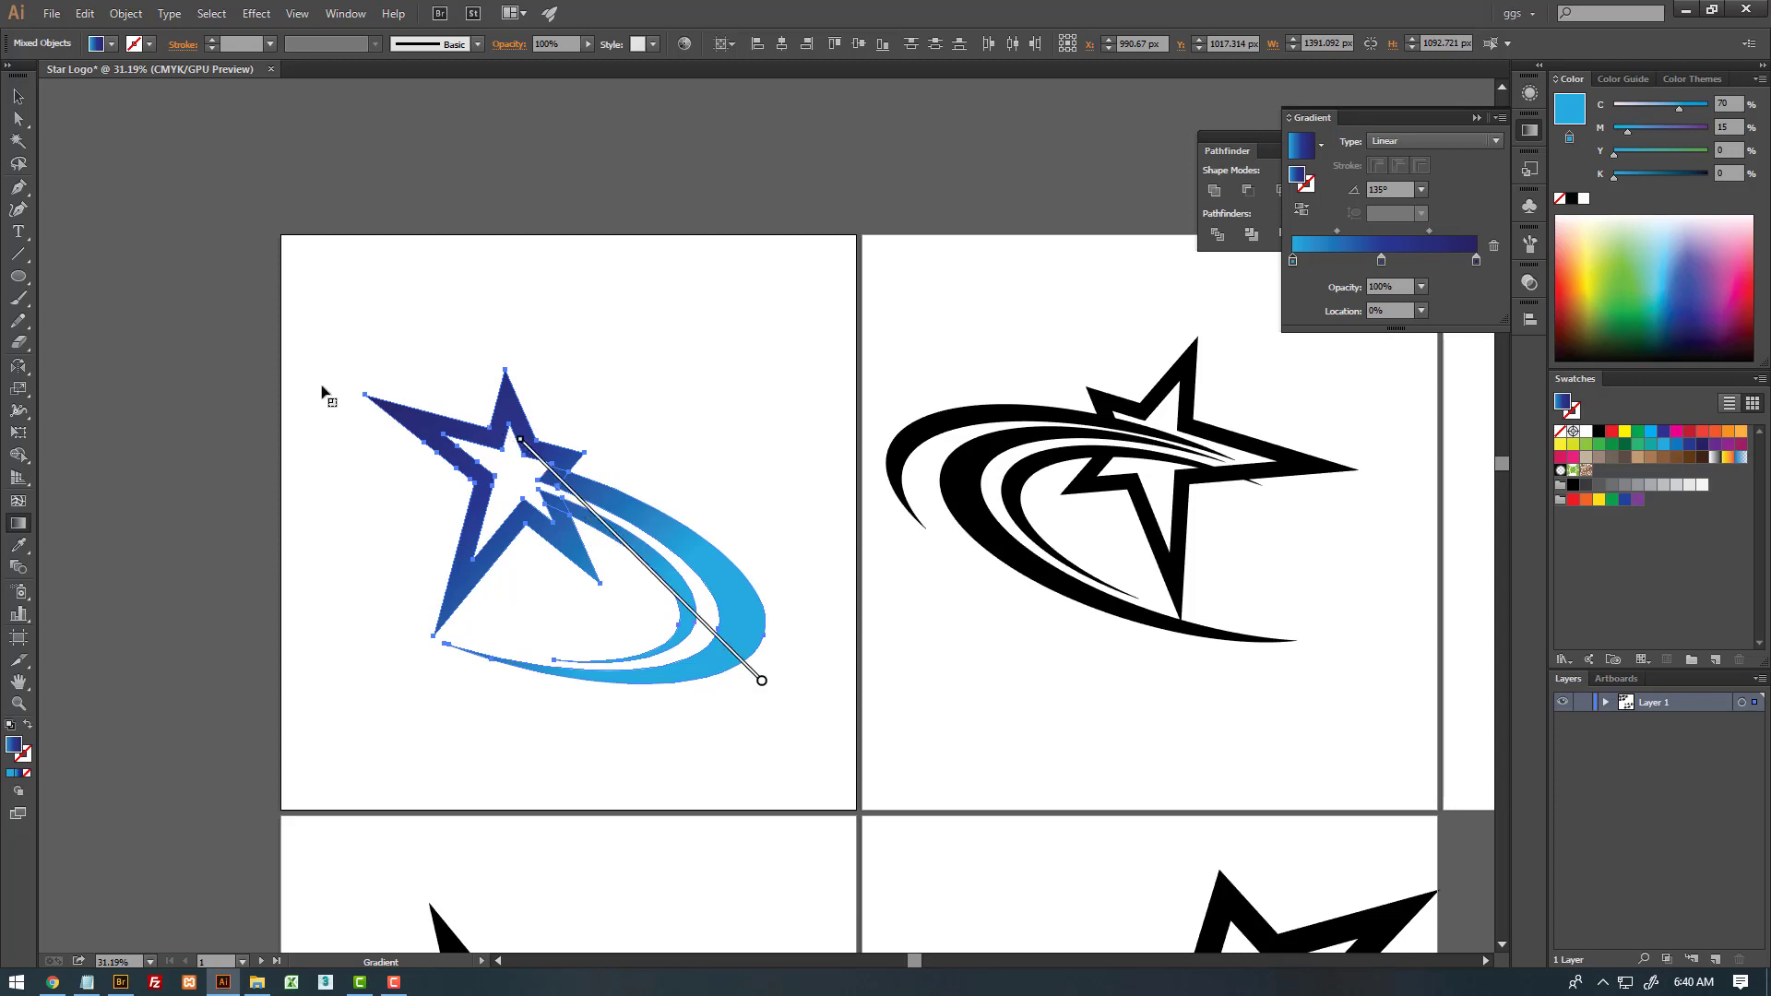
{"action": "left_click_drag", "start_coordinate": [401, 292], "coordinate": [702, 592]}
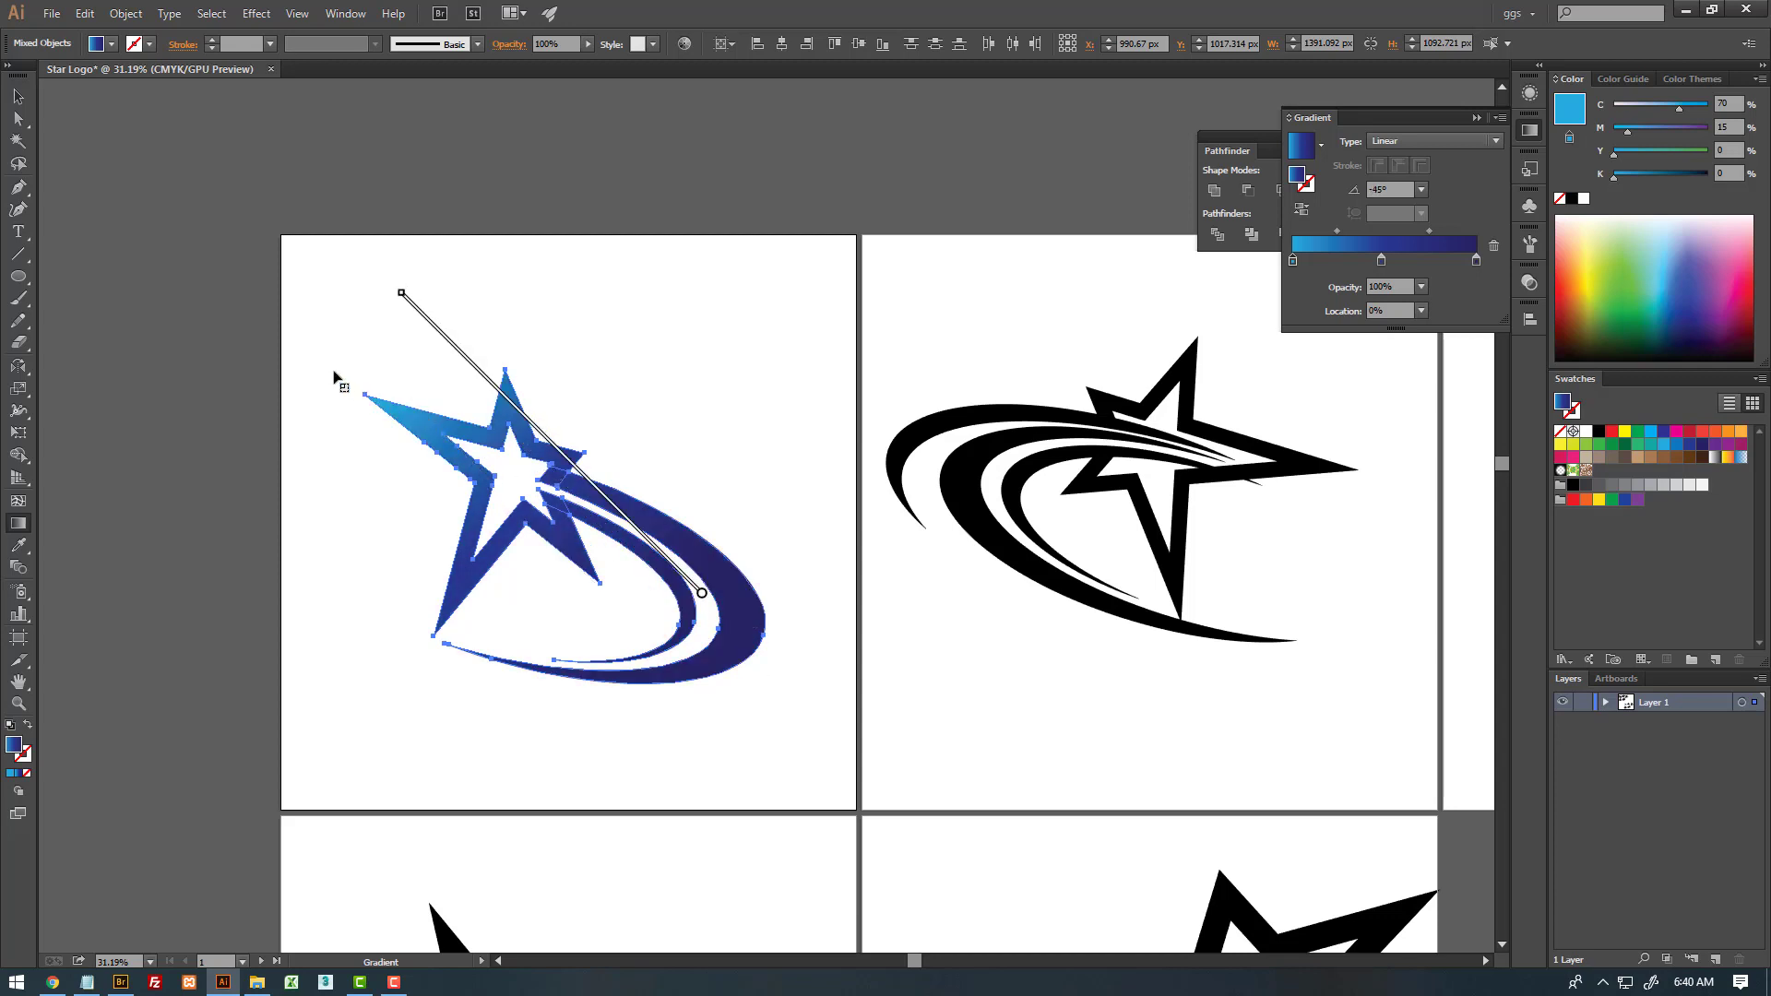
{"action": "key", "text": "ctrl+z"}
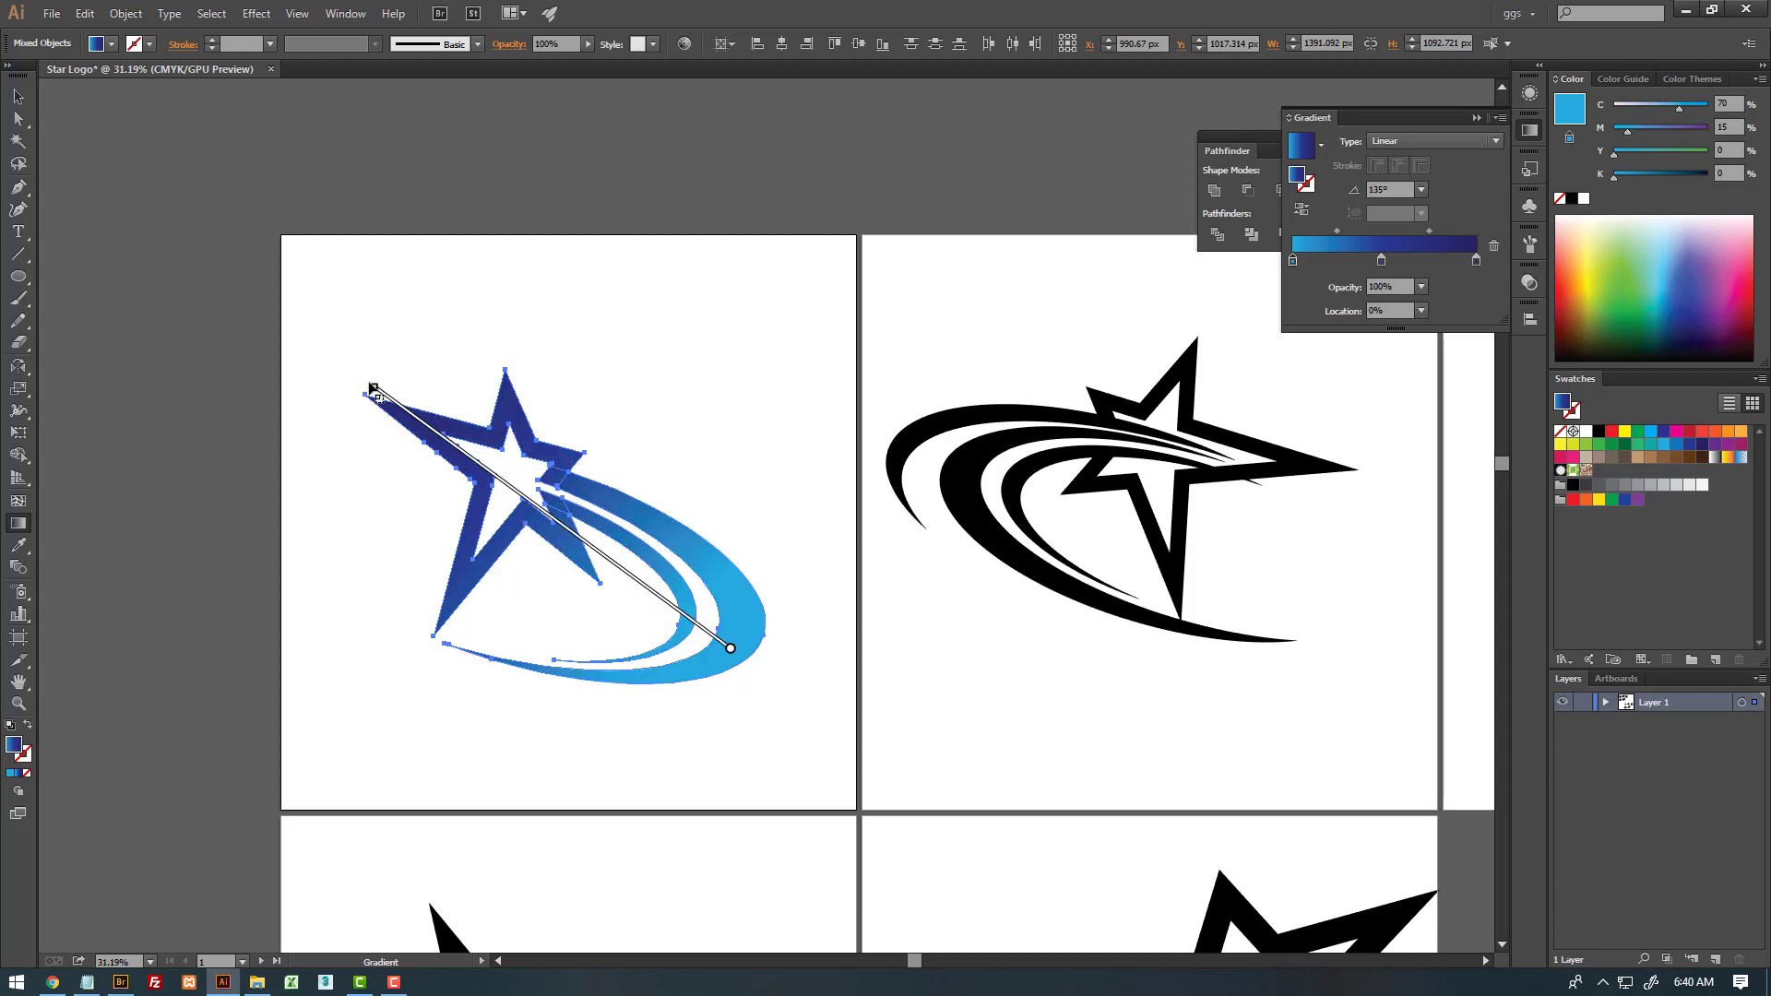
{"action": "left_click_drag", "start_coordinate": [736, 670], "coordinate": [296, 324]}
- Bring the second logo into view and undo an accidental star move
{"action": "key", "text": "v"}
{"action": "left_click", "coordinate": [673, 344]}
{"action": "left_click_drag", "start_coordinate": [746, 354], "coordinate": [456, 289]}
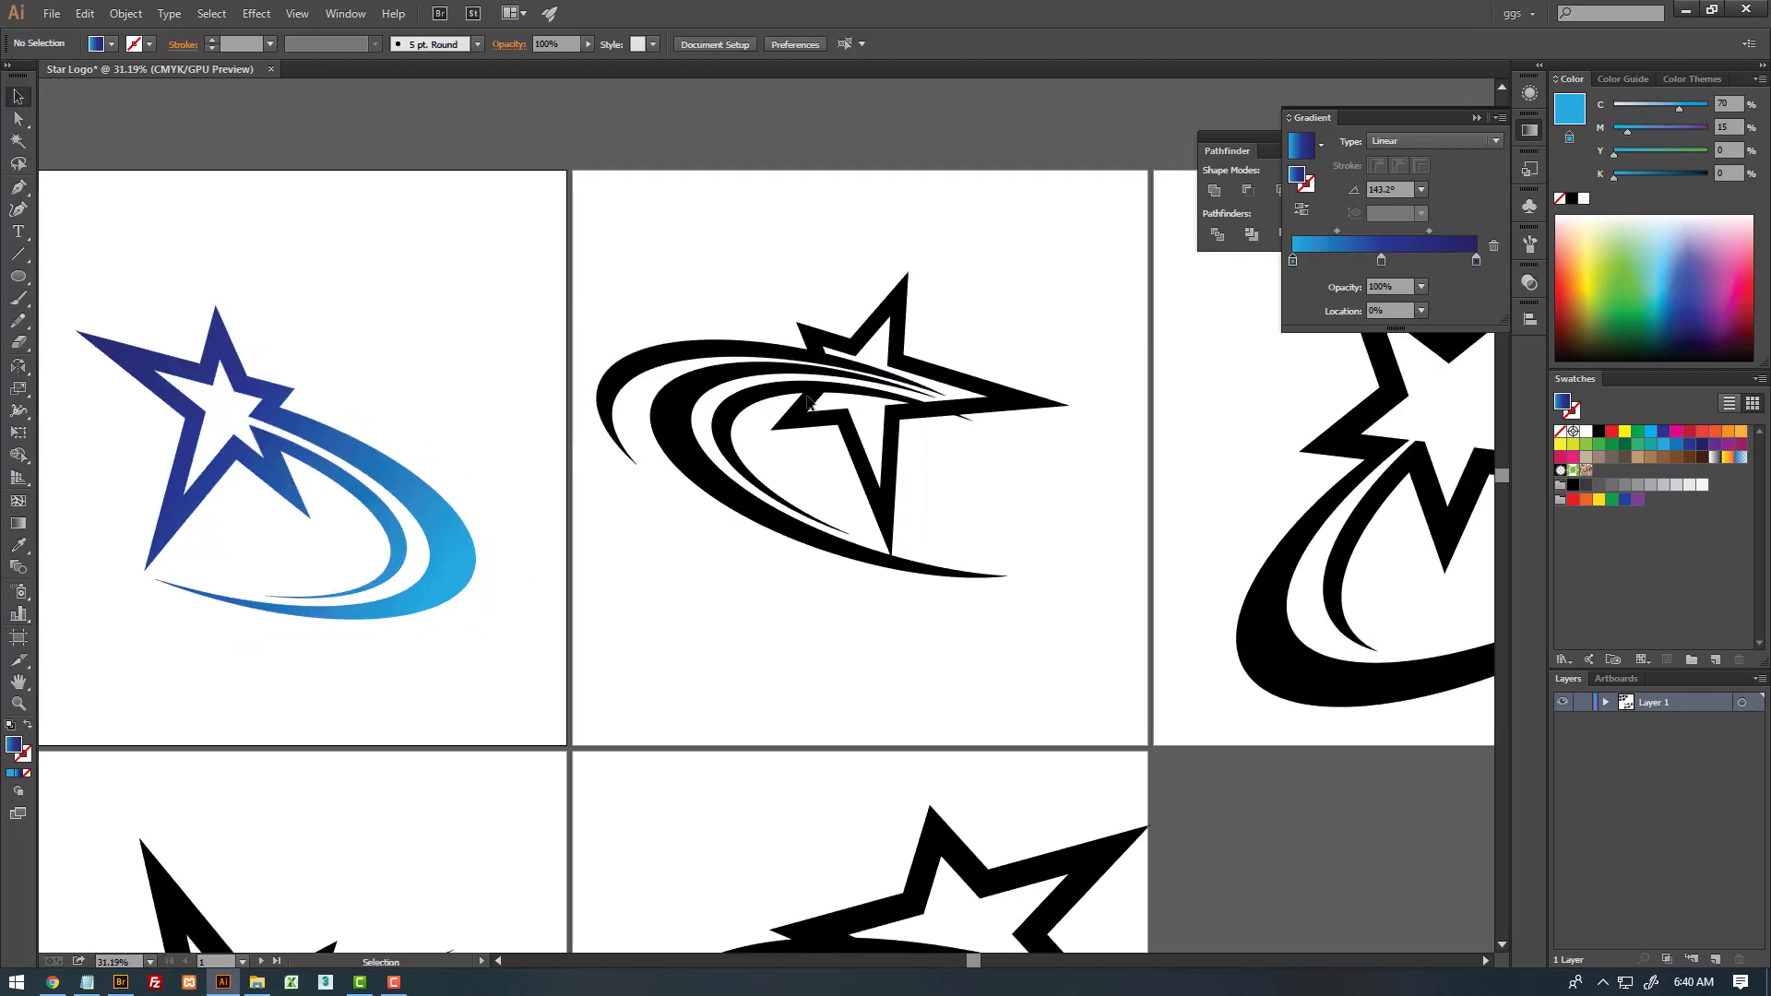
{"action": "left_click_drag", "start_coordinate": [571, 253], "coordinate": [1038, 594]}
{"action": "left_click", "coordinate": [973, 407]}
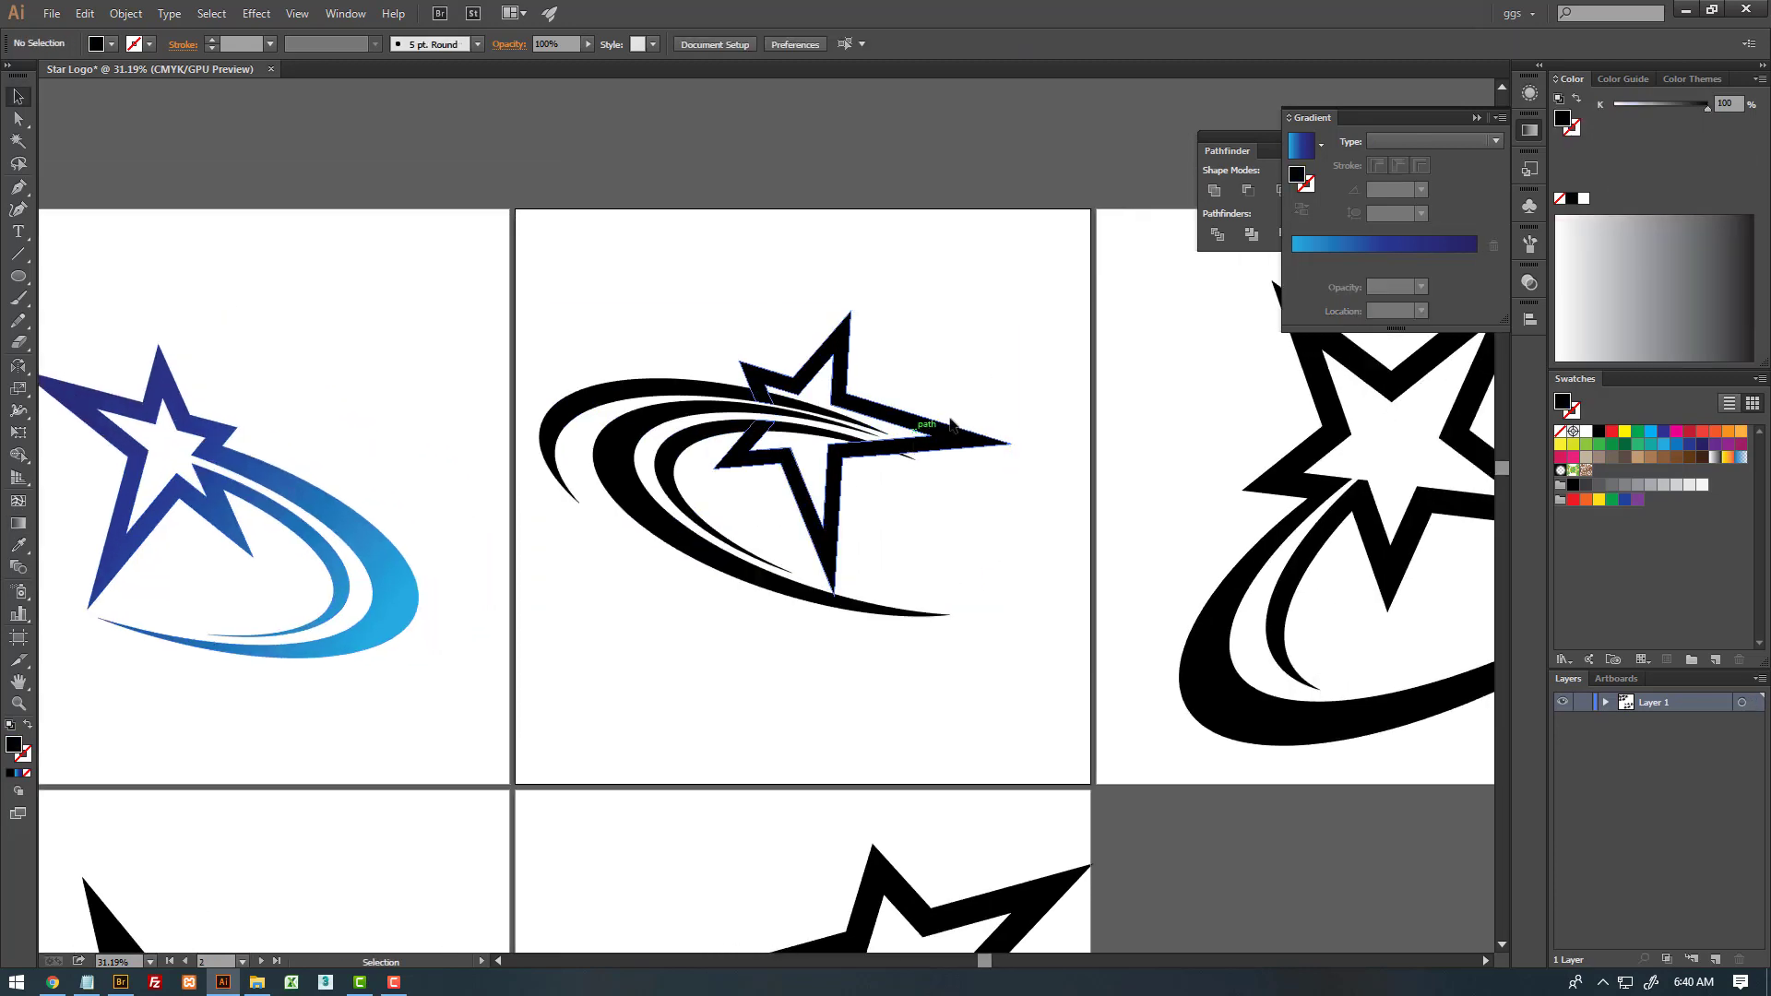
{"action": "left_click_drag", "start_coordinate": [927, 434], "coordinate": [969, 351]}
{"action": "key", "text": "ctrl+z"}
{"action": "key", "text": "ctrl+z"}
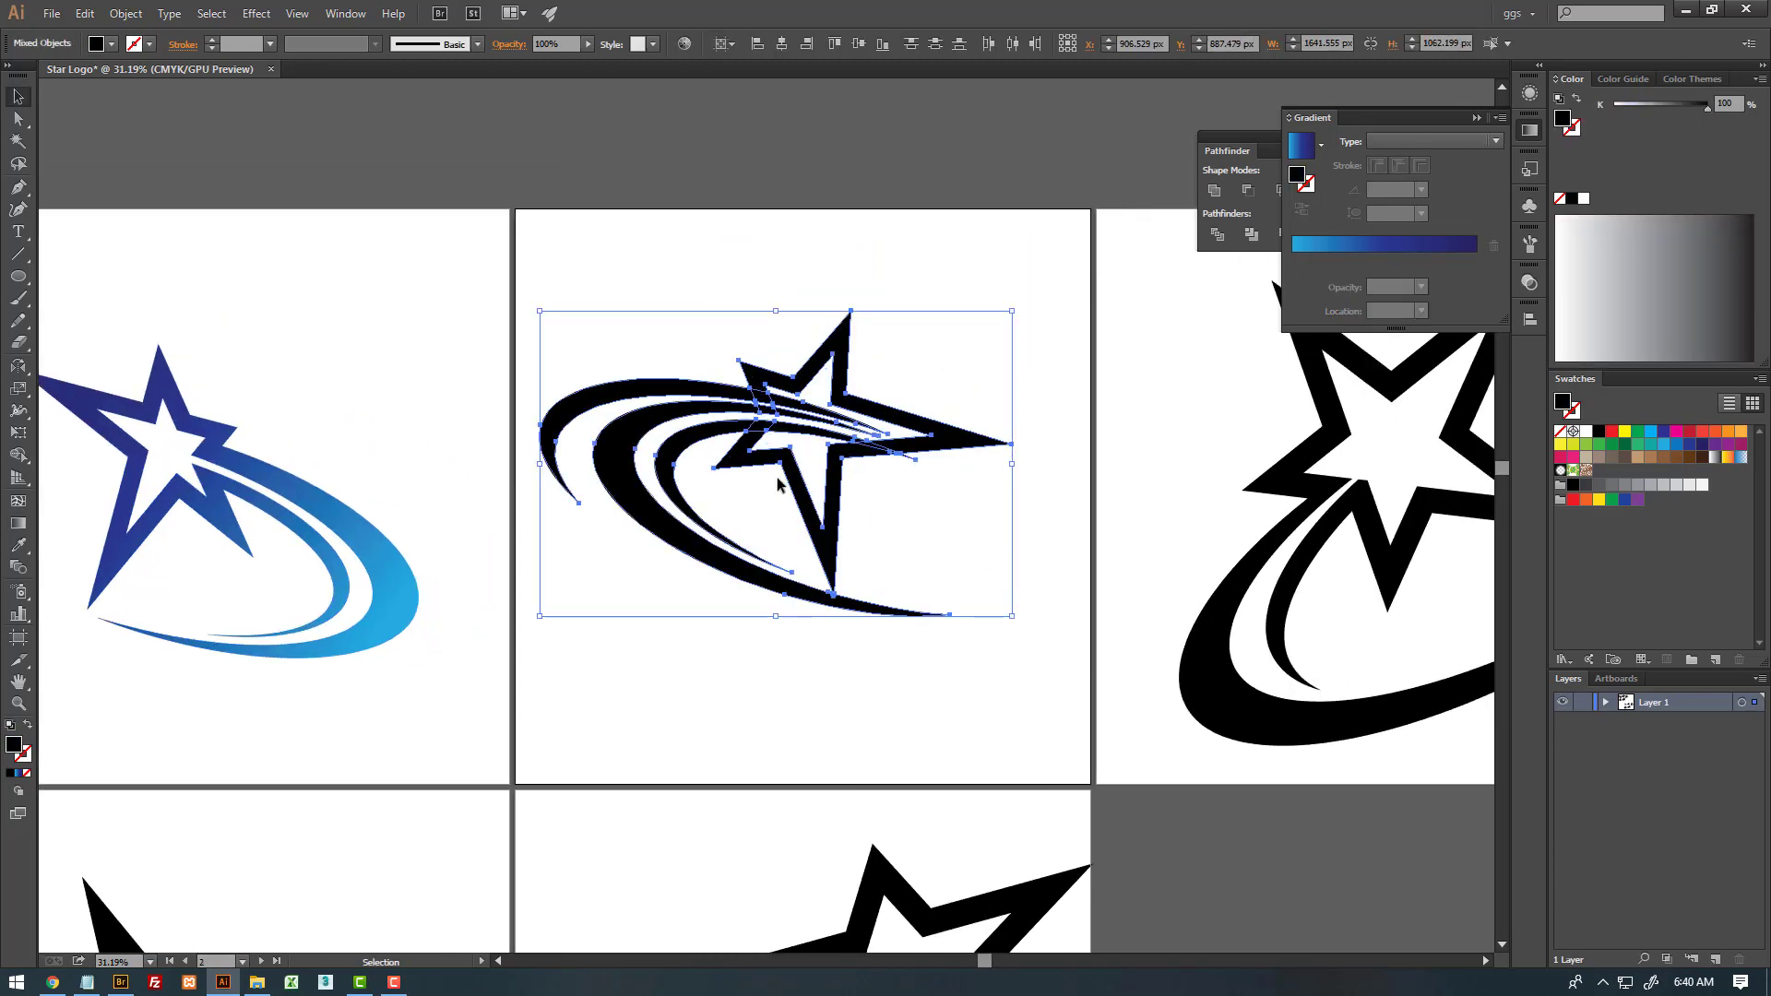
- Copy the first logo's blue gradient onto the second logo with the Eyedropper
{"action": "left_click", "coordinate": [16, 550]}
{"action": "left_click", "coordinate": [356, 486]}
{"action": "key", "text": "ctrl+shift+a"}
{"action": "left_click_drag", "start_coordinate": [867, 335], "coordinate": [671, 341]}
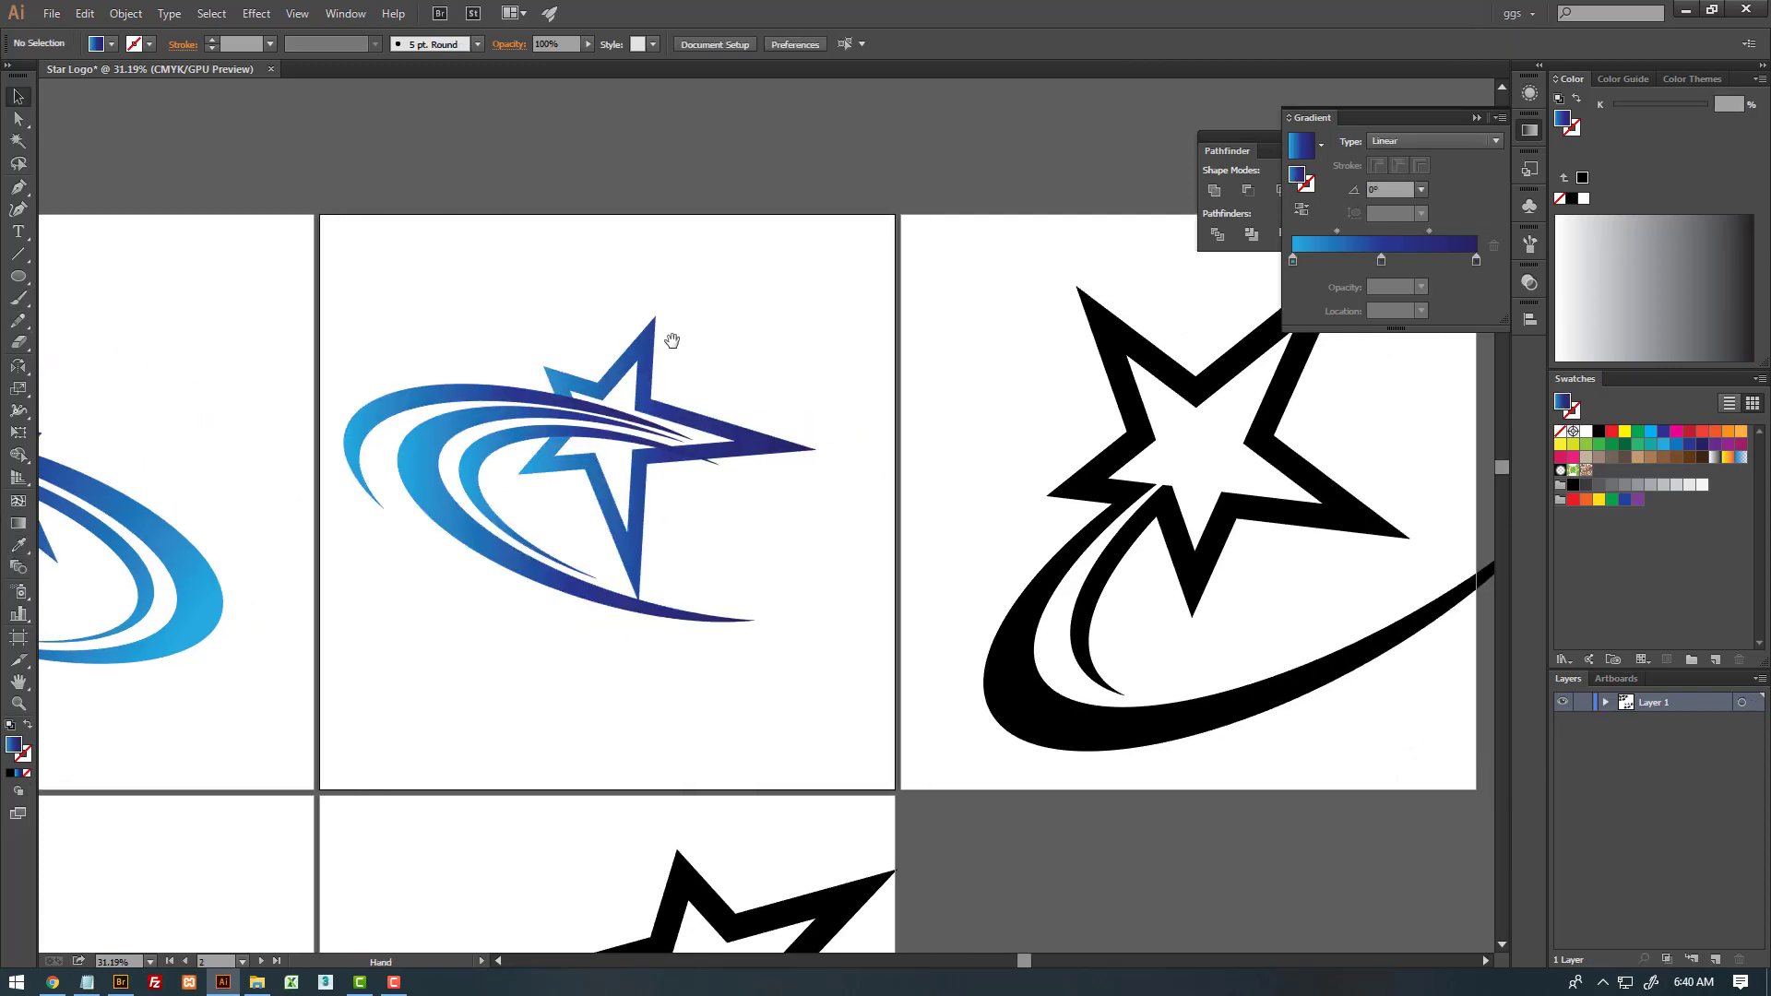
{"action": "scroll", "coordinate": [565, 408], "scroll_direction": "up", "scroll_amount": 1}
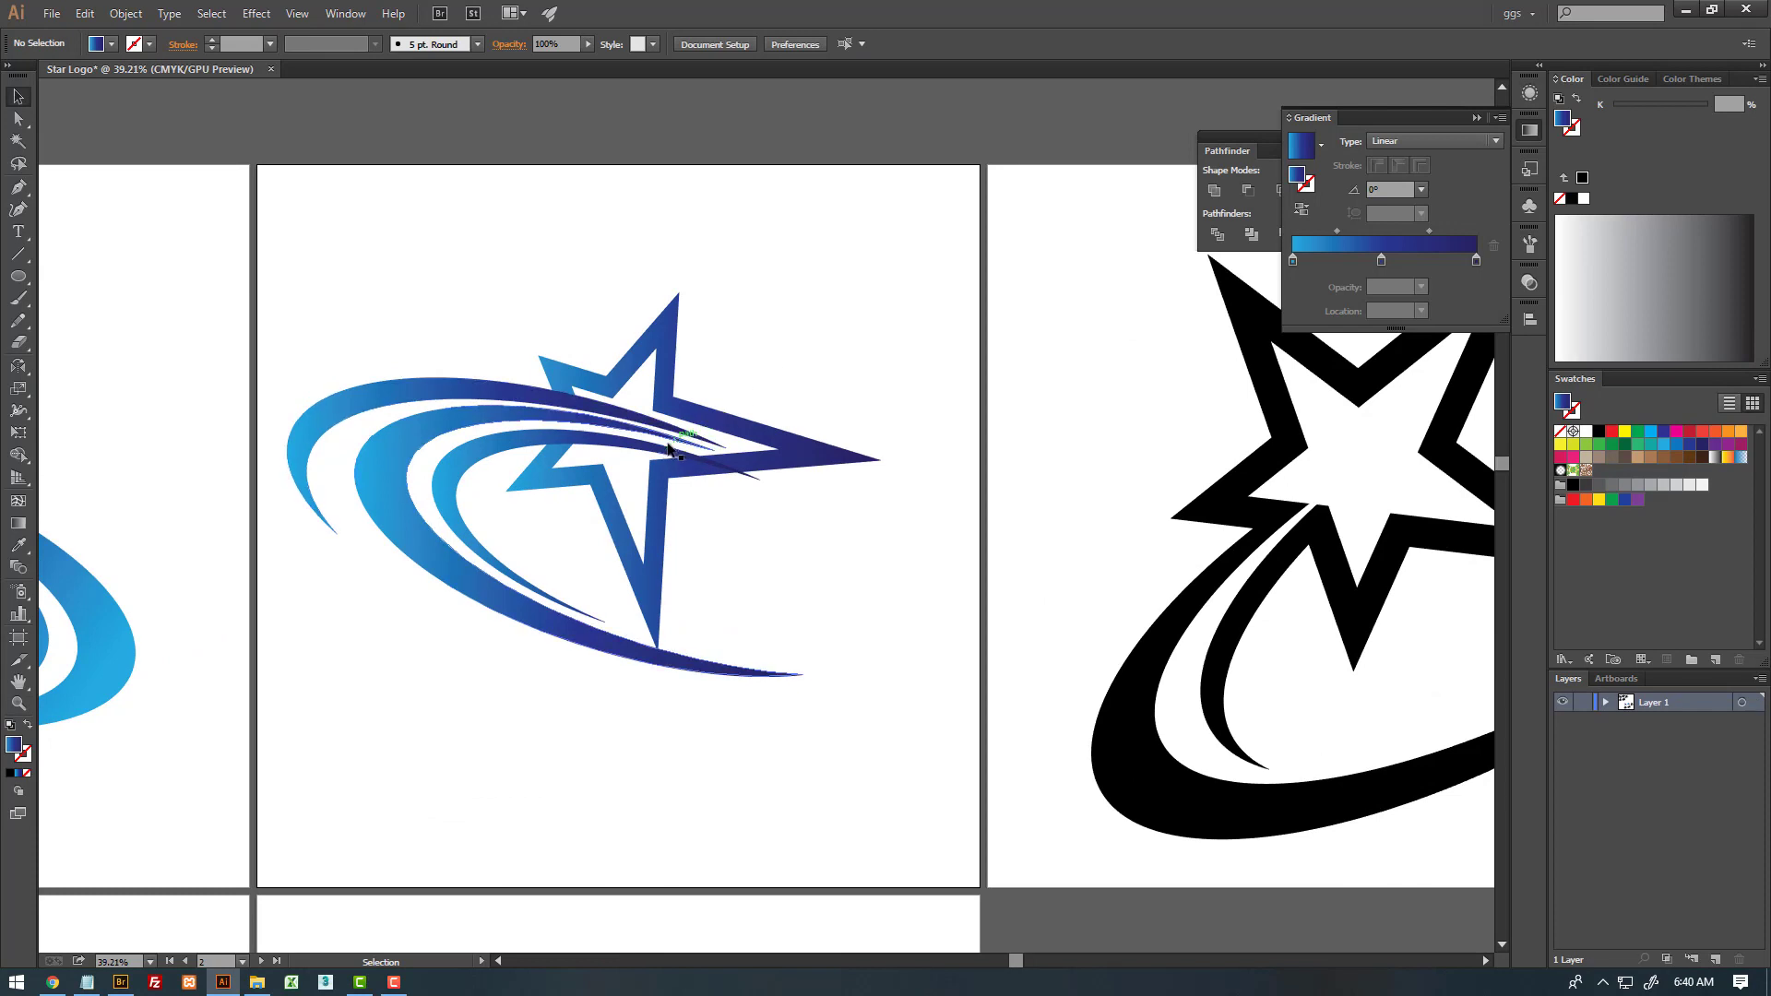
{"action": "left_click", "coordinate": [671, 449]}
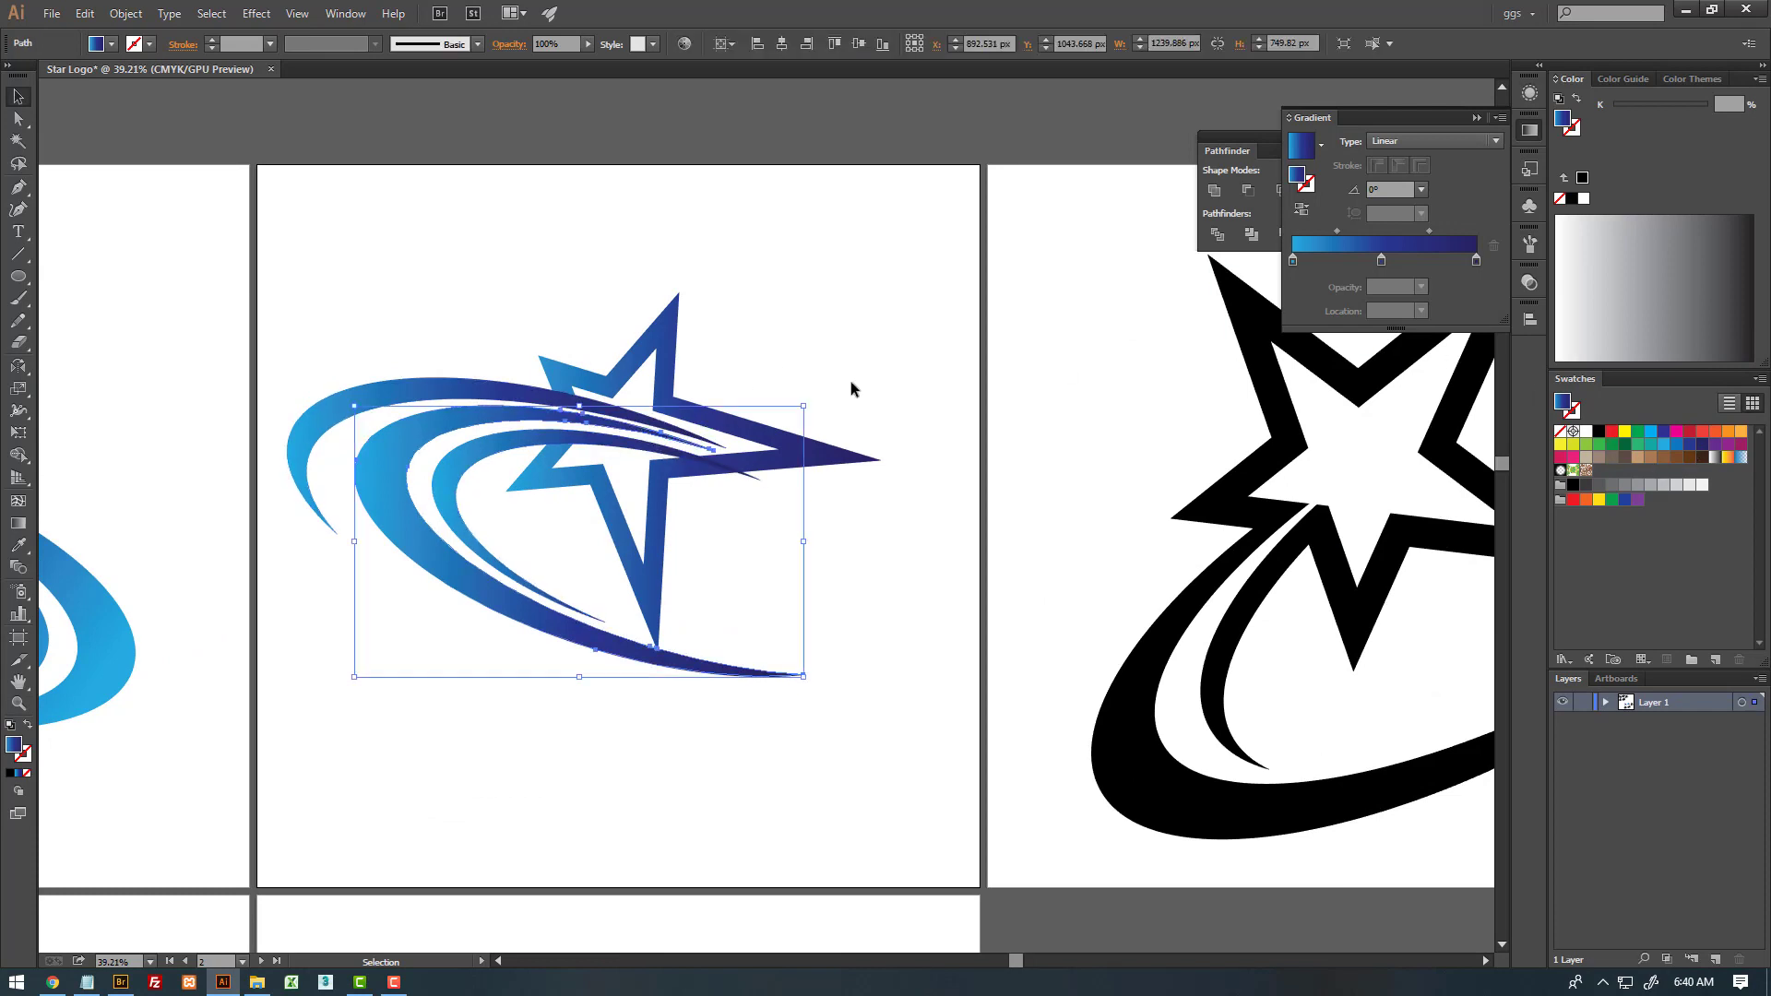
{"action": "left_click_drag", "start_coordinate": [835, 314], "coordinate": [311, 587]}
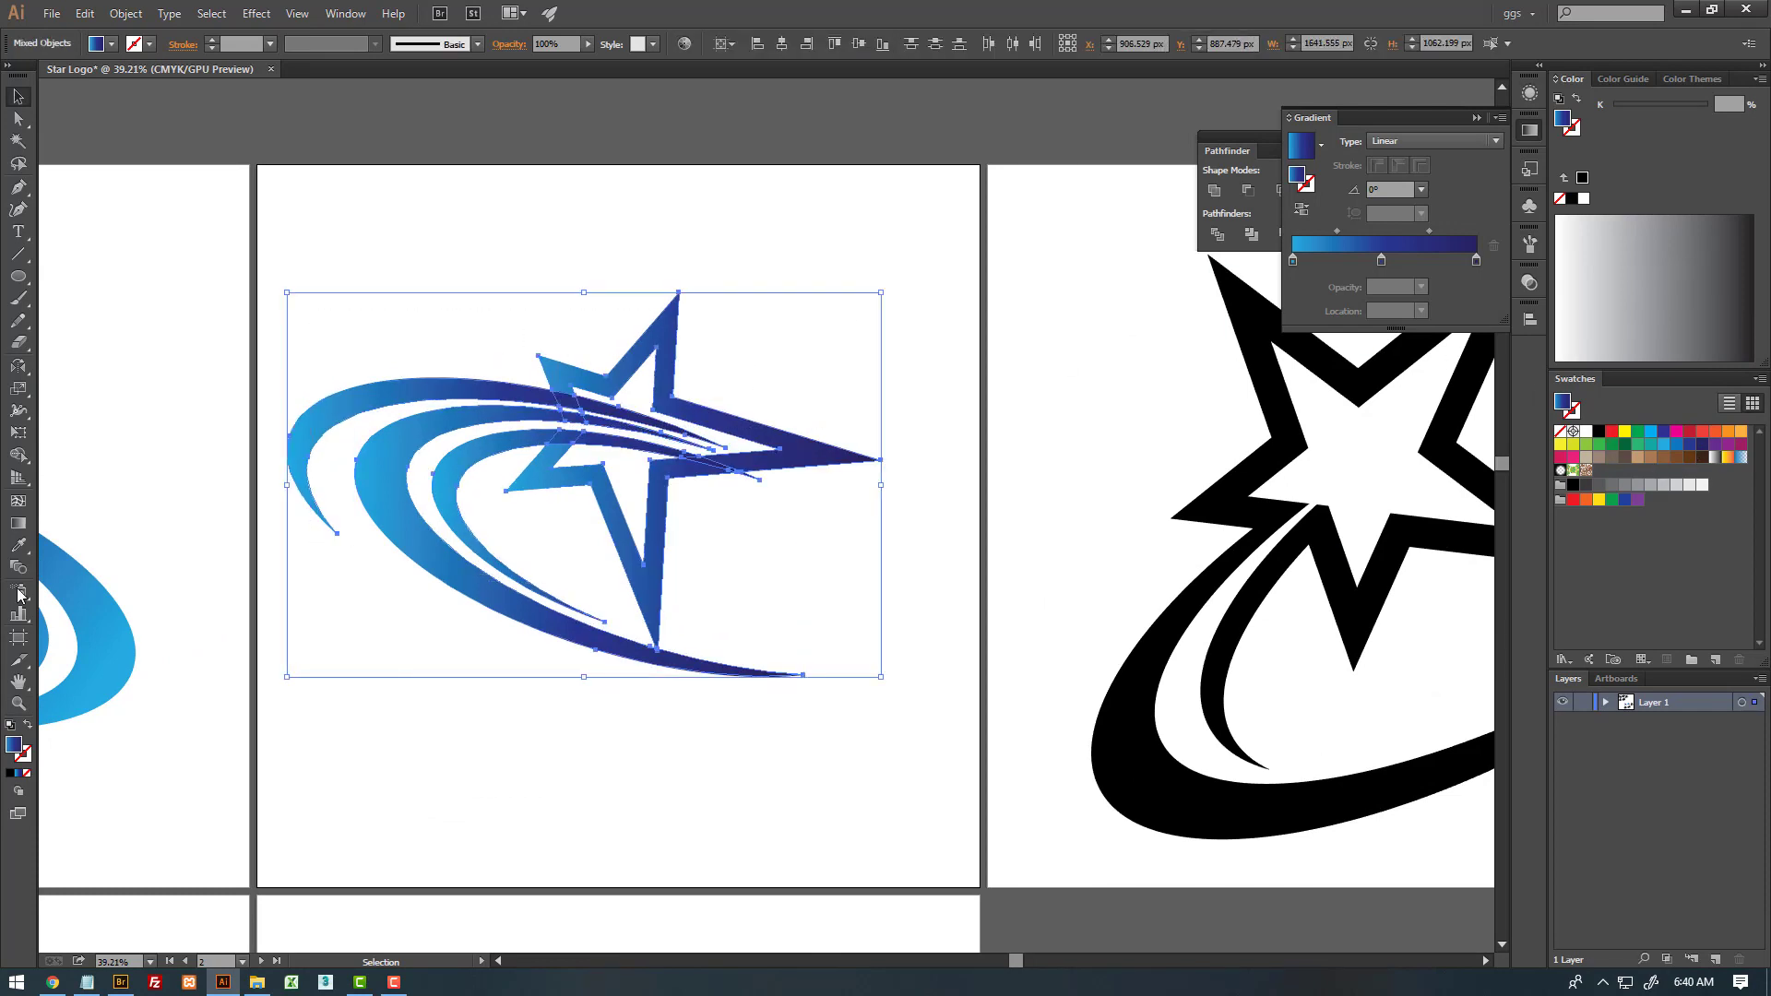
- Make the second logo's gradient radial, radiating outward from the star
{"action": "left_click", "coordinate": [19, 523]}
{"action": "left_click_drag", "start_coordinate": [658, 381], "coordinate": [466, 517]}
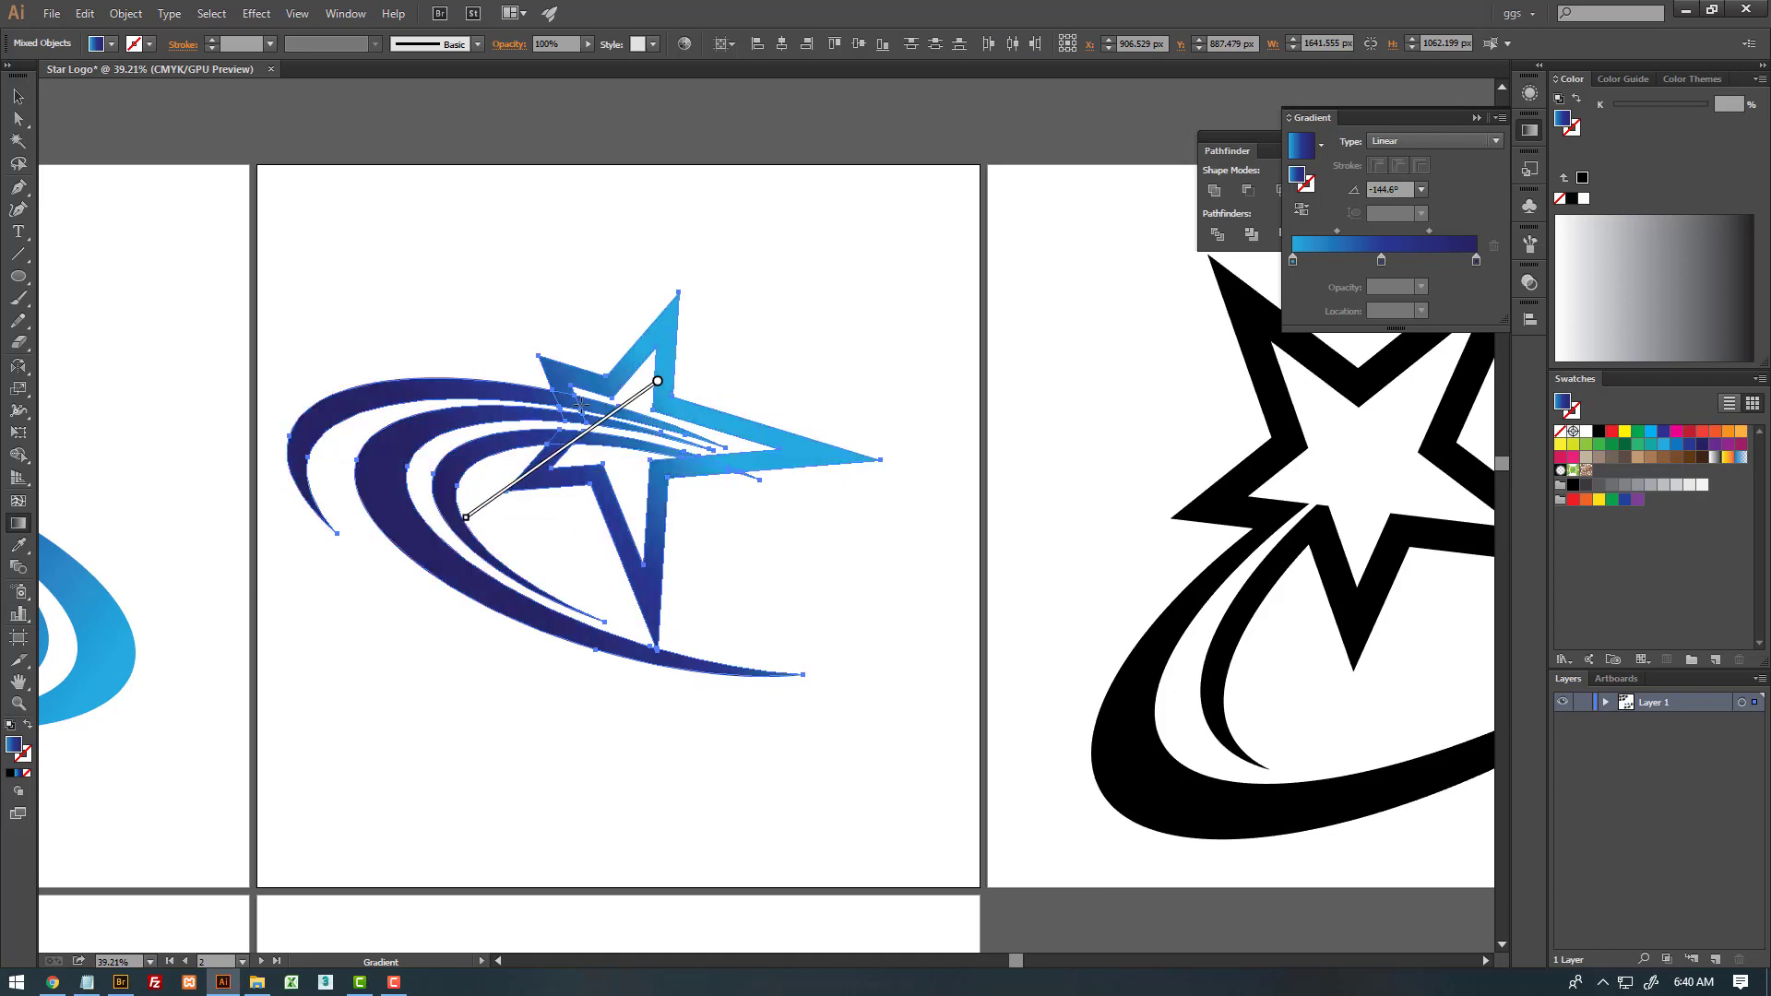
{"action": "left_click_drag", "start_coordinate": [733, 374], "coordinate": [312, 648]}
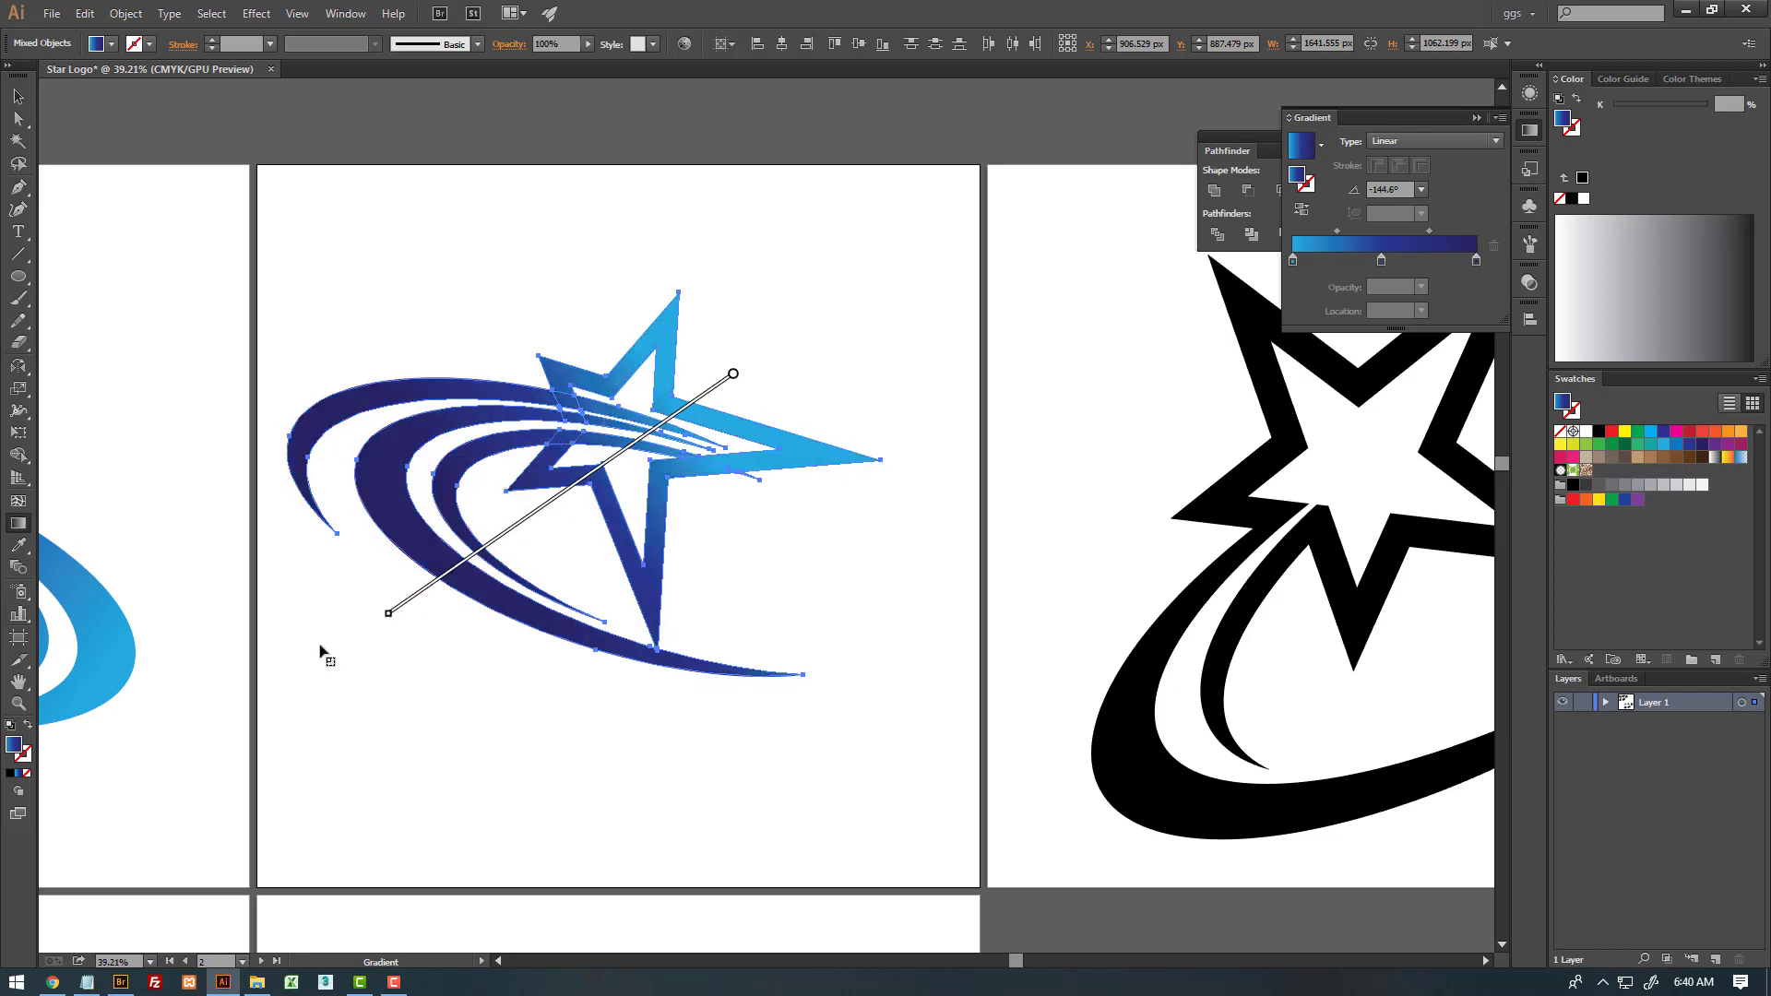
{"action": "left_click", "coordinate": [1489, 143]}
{"action": "left_click", "coordinate": [1489, 141]}
{"action": "left_click", "coordinate": [1383, 170]}
{"action": "left_click_drag", "start_coordinate": [591, 424], "coordinate": [1079, 423]}
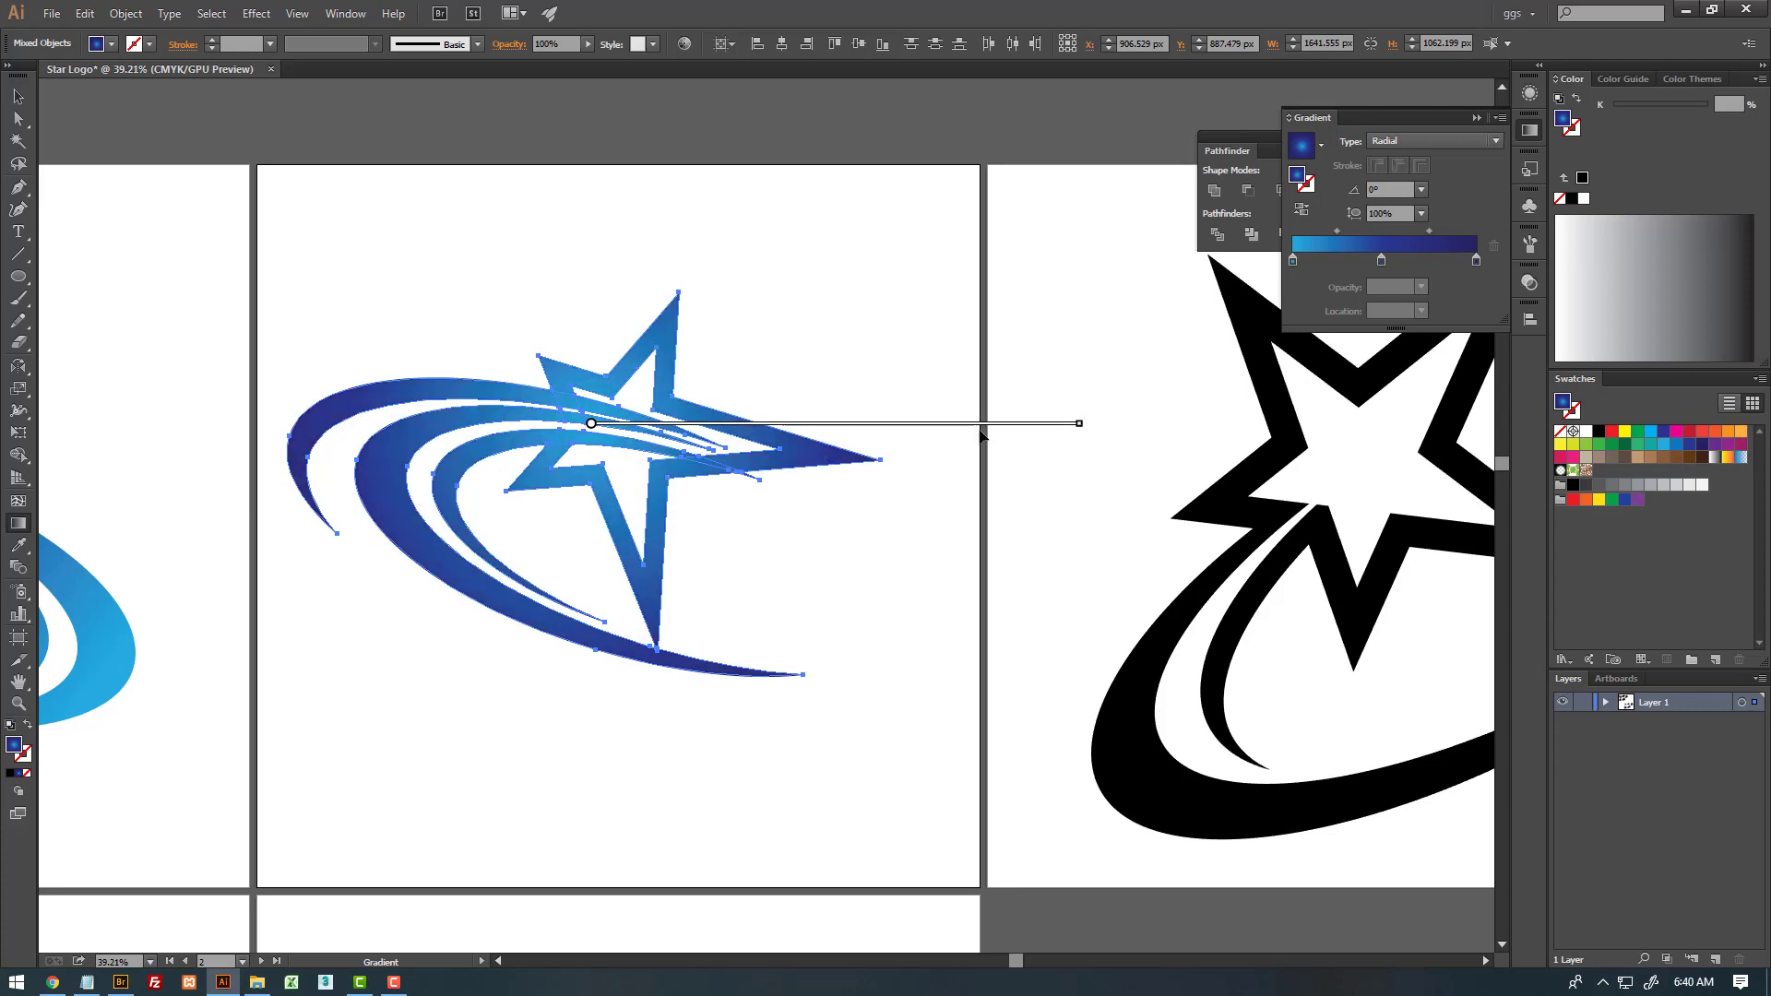
{"action": "left_click_drag", "start_coordinate": [962, 427], "coordinate": [1022, 432]}
- Reframe the view and select the second logo's middle swoosh
{"action": "key", "text": "v"}
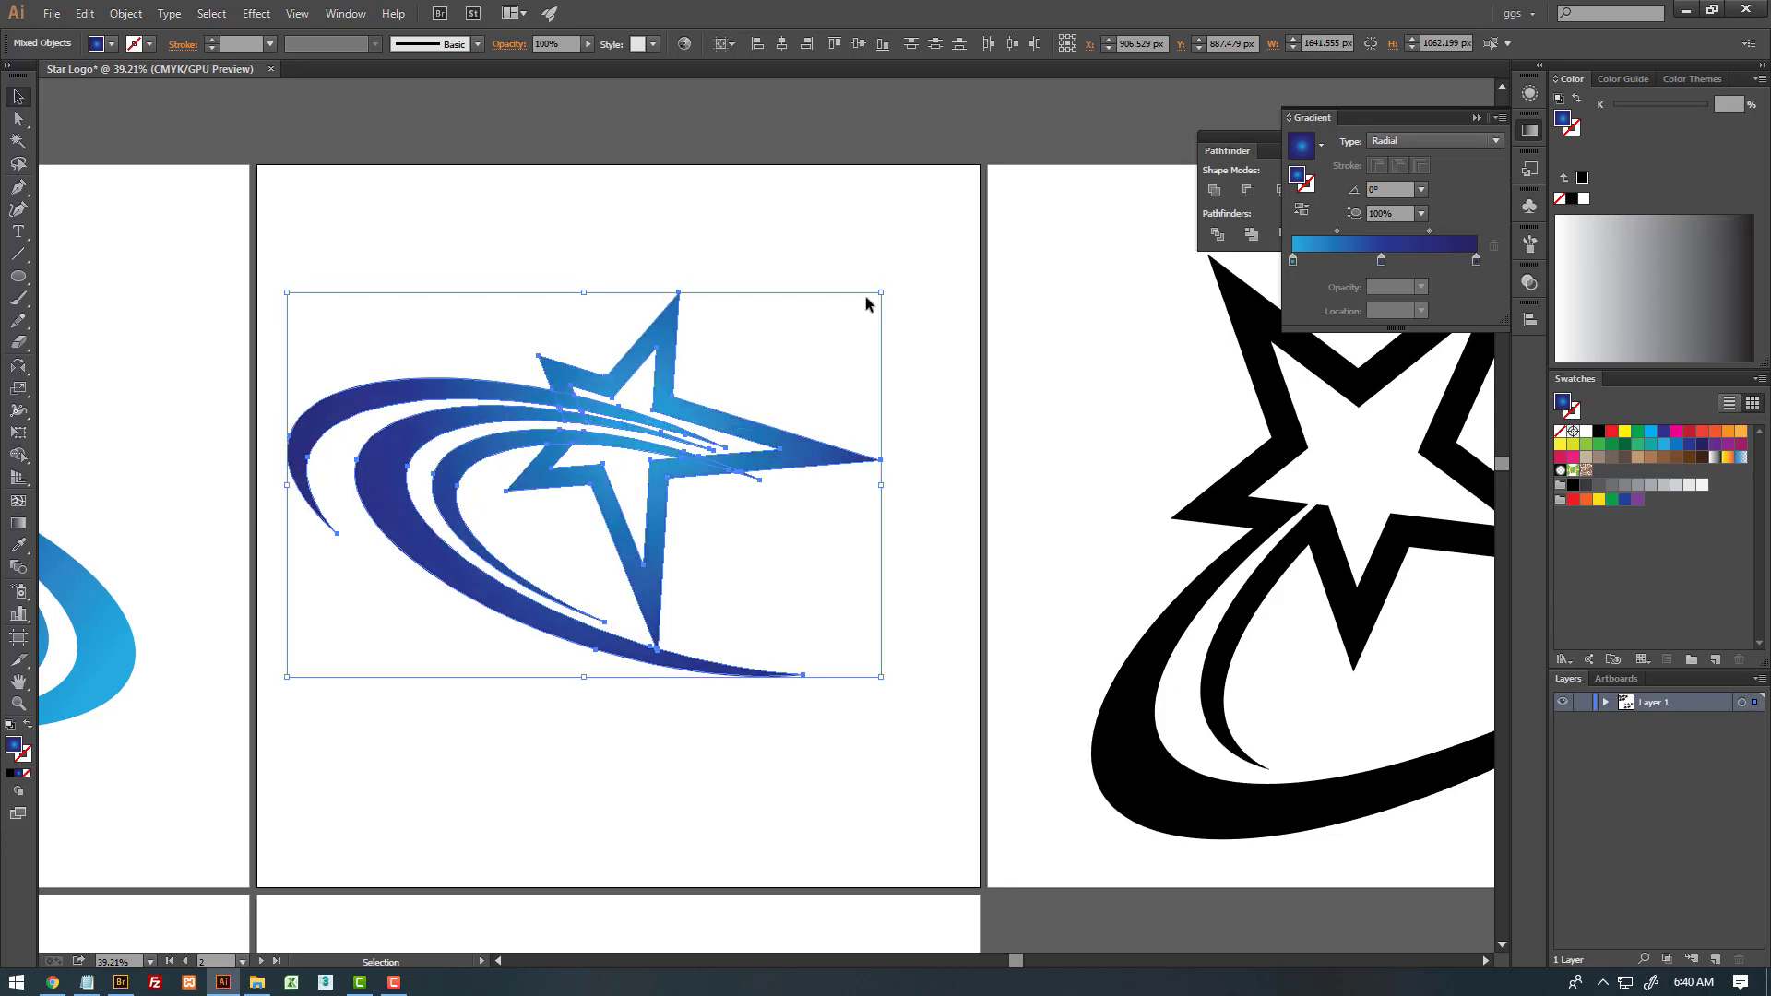
{"action": "left_click", "coordinate": [815, 379]}
{"action": "key", "text": "z"}
{"action": "left_click", "coordinate": [864, 391]}
{"action": "left_click", "coordinate": [687, 392]}
{"action": "key", "text": "v"}
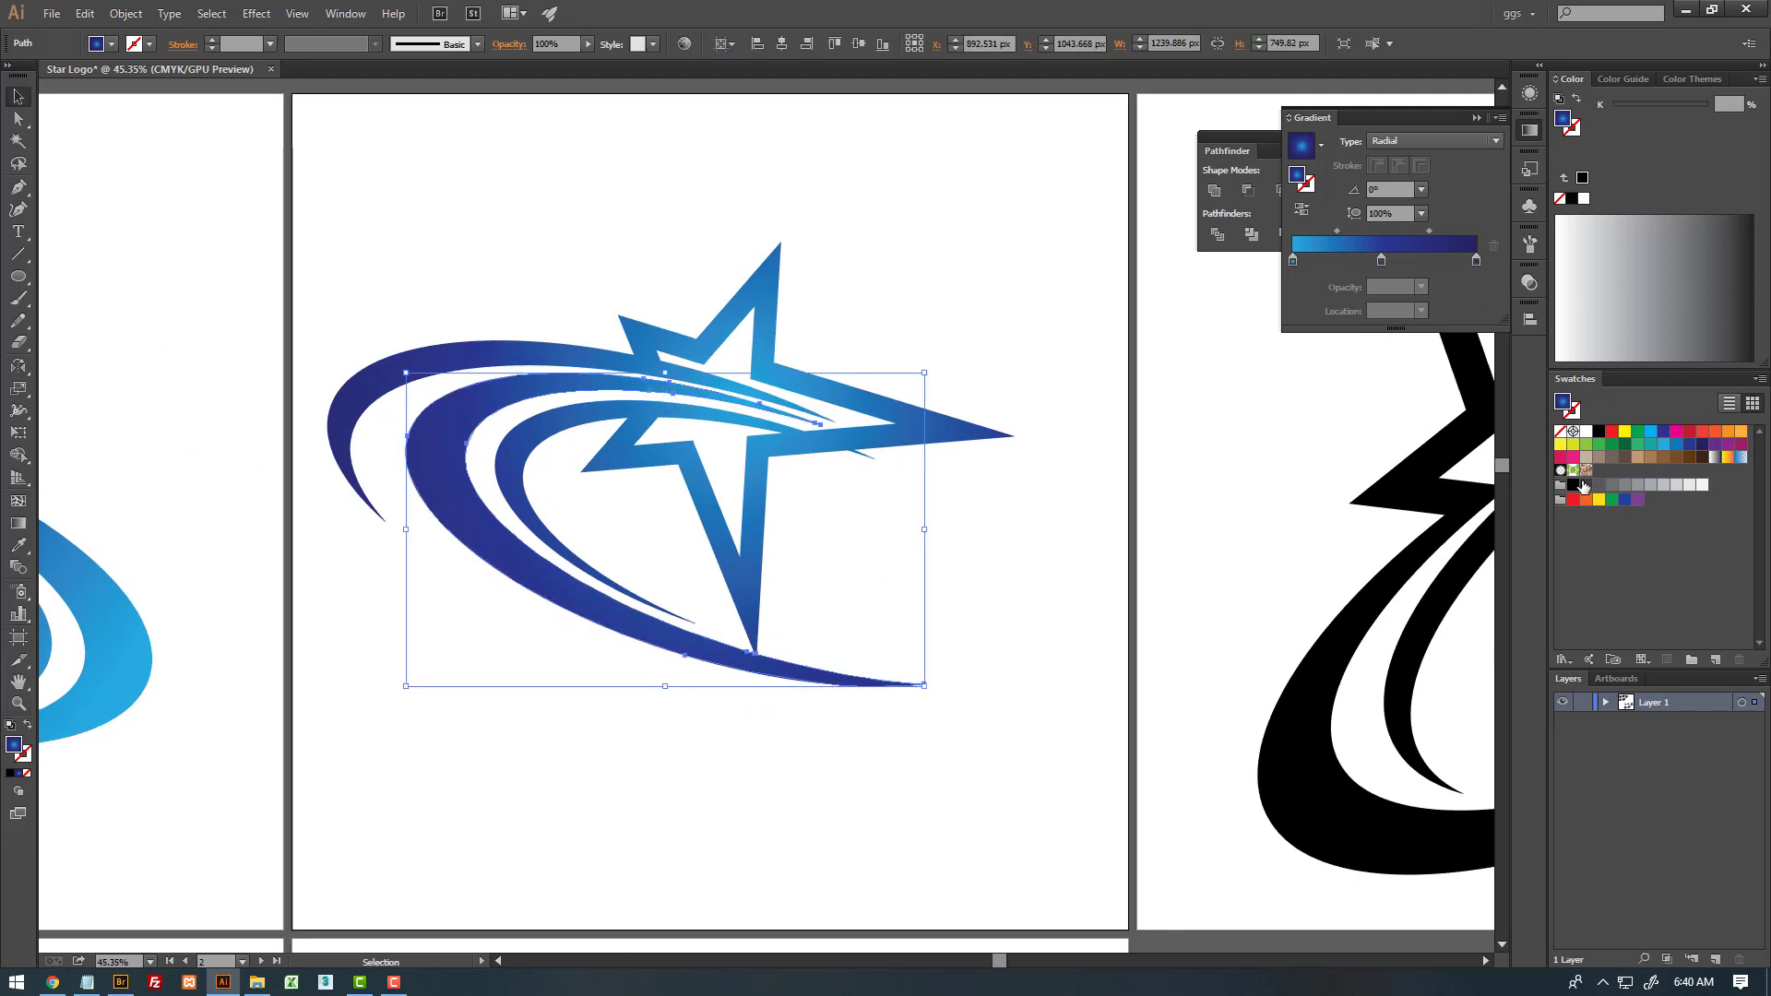
- Give the middle swoosh a grey gradient: light grey start, grey mid stop, dark grey end
{"action": "left_click", "coordinate": [1476, 264]}
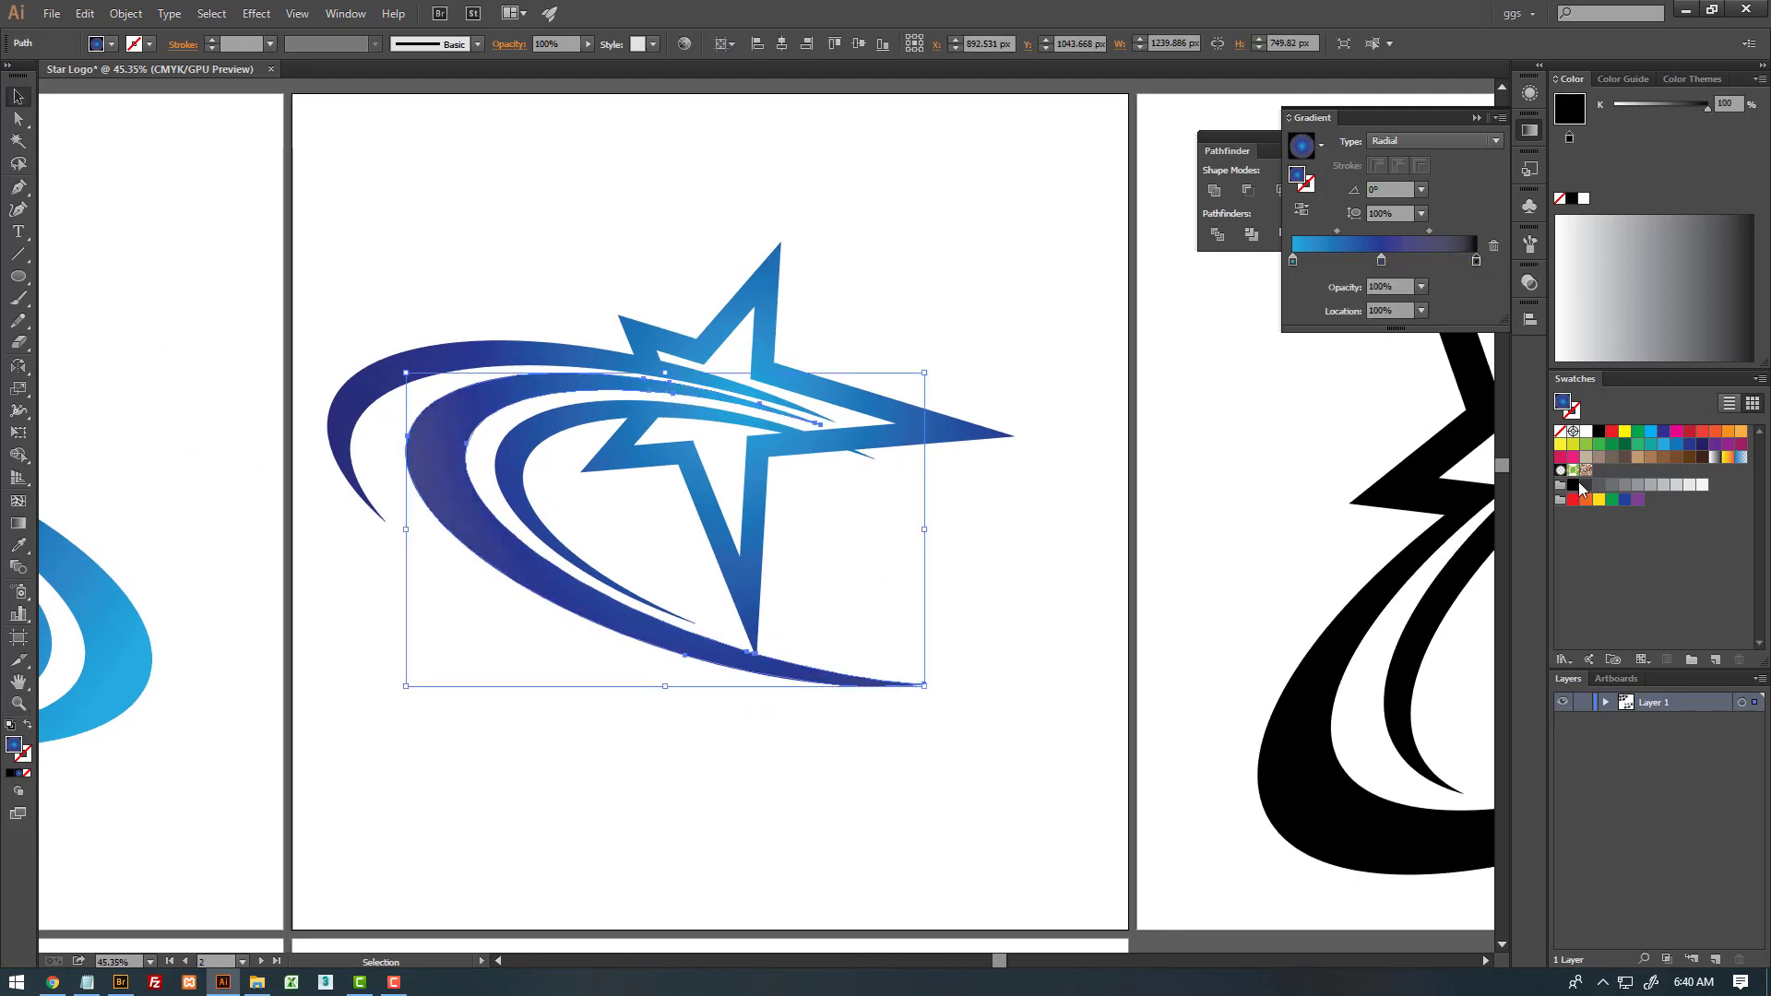
{"action": "left_click", "coordinate": [1597, 486]}
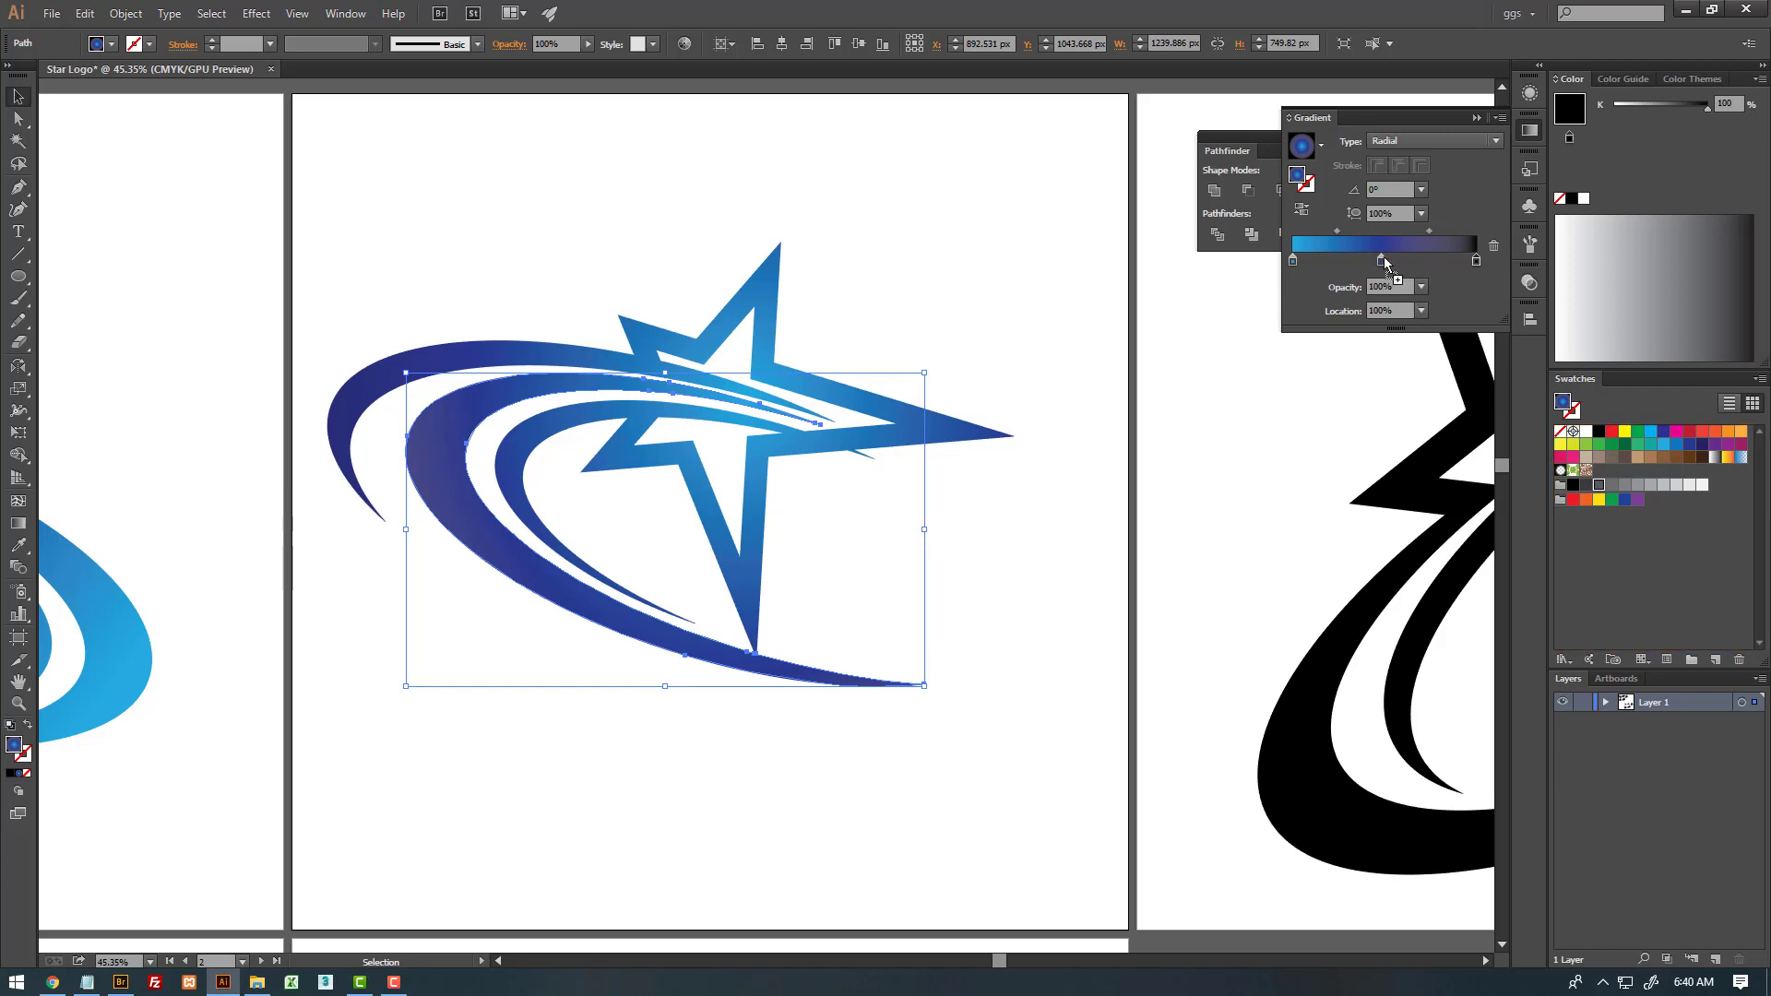
{"action": "left_click", "coordinate": [1381, 258]}
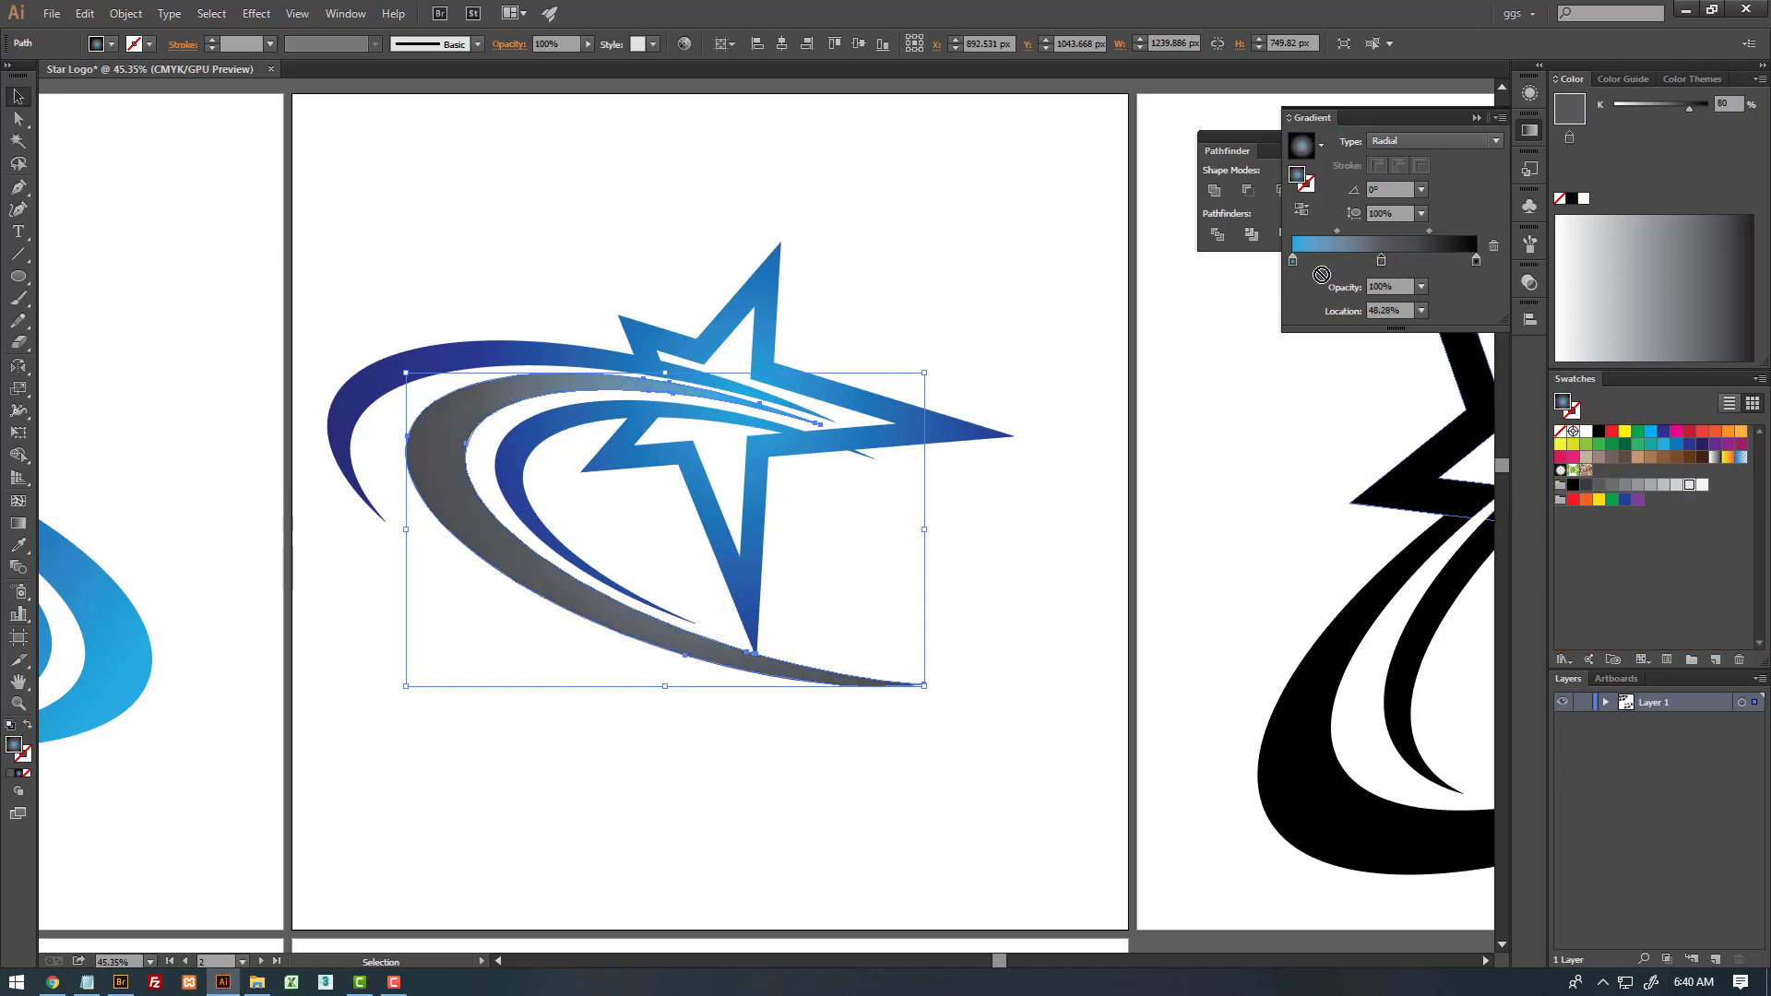
{"action": "left_click", "coordinate": [1292, 258]}
{"action": "left_click", "coordinate": [971, 351]}
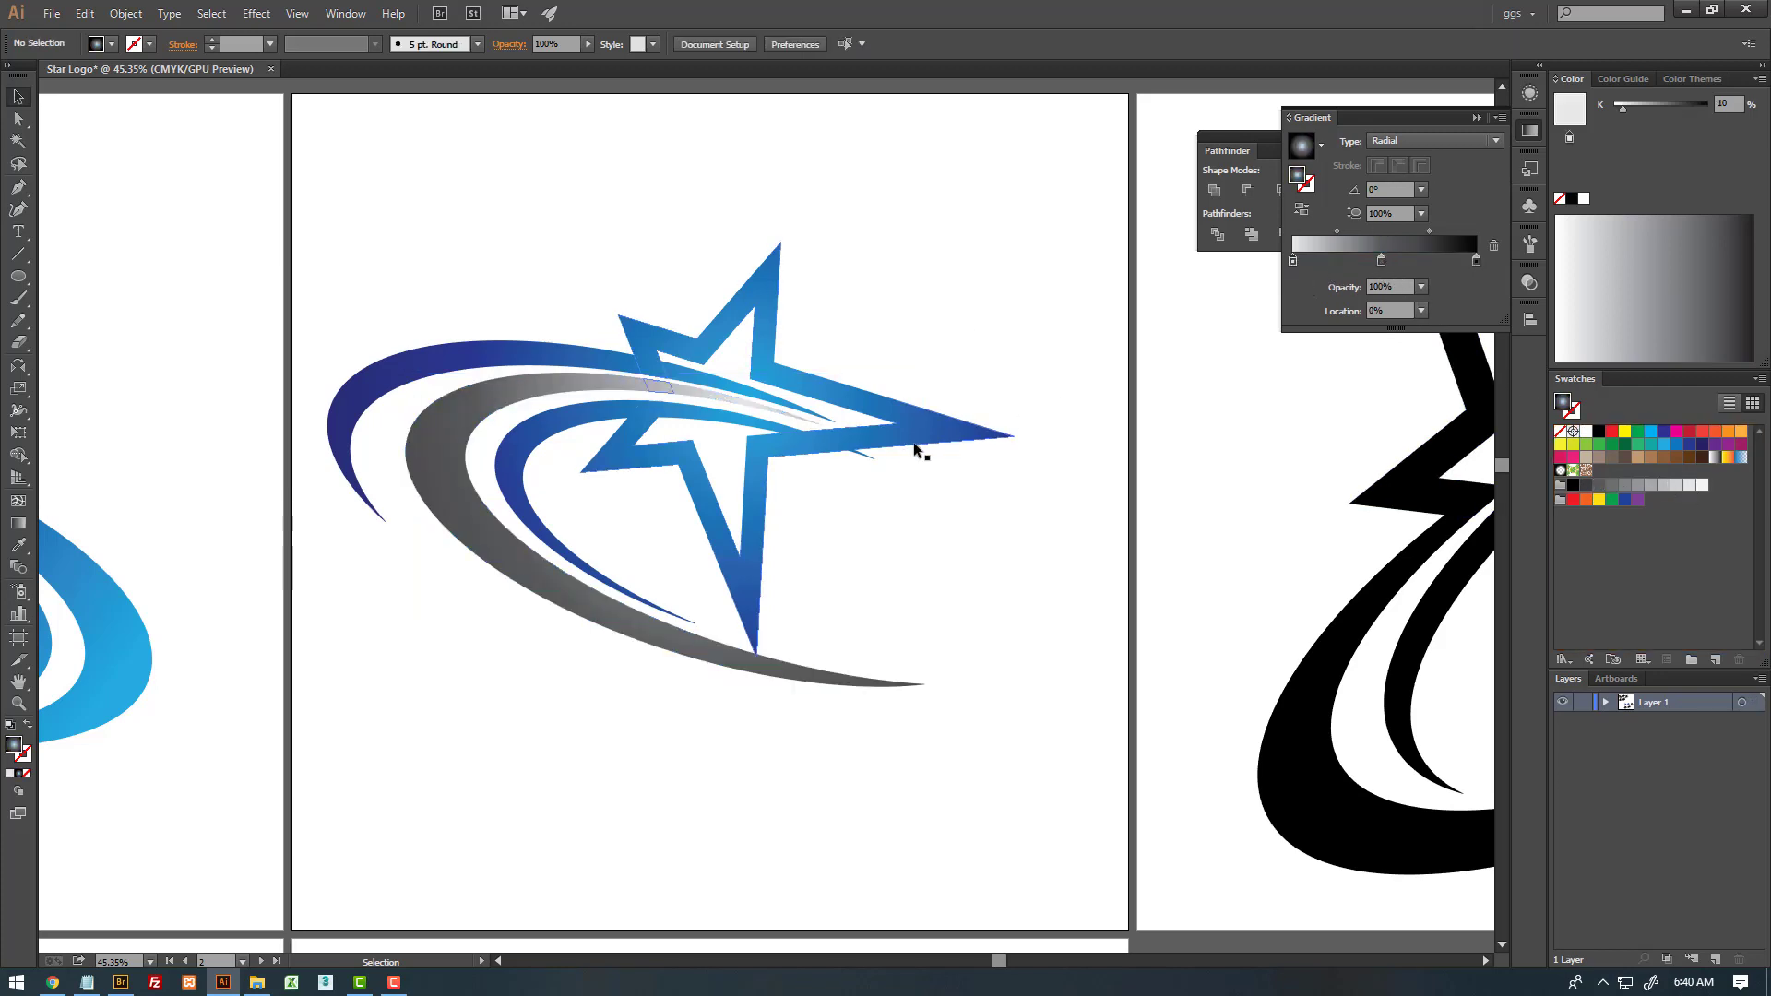
{"action": "left_click", "coordinate": [871, 461]}
{"action": "left_click", "coordinate": [867, 462]}
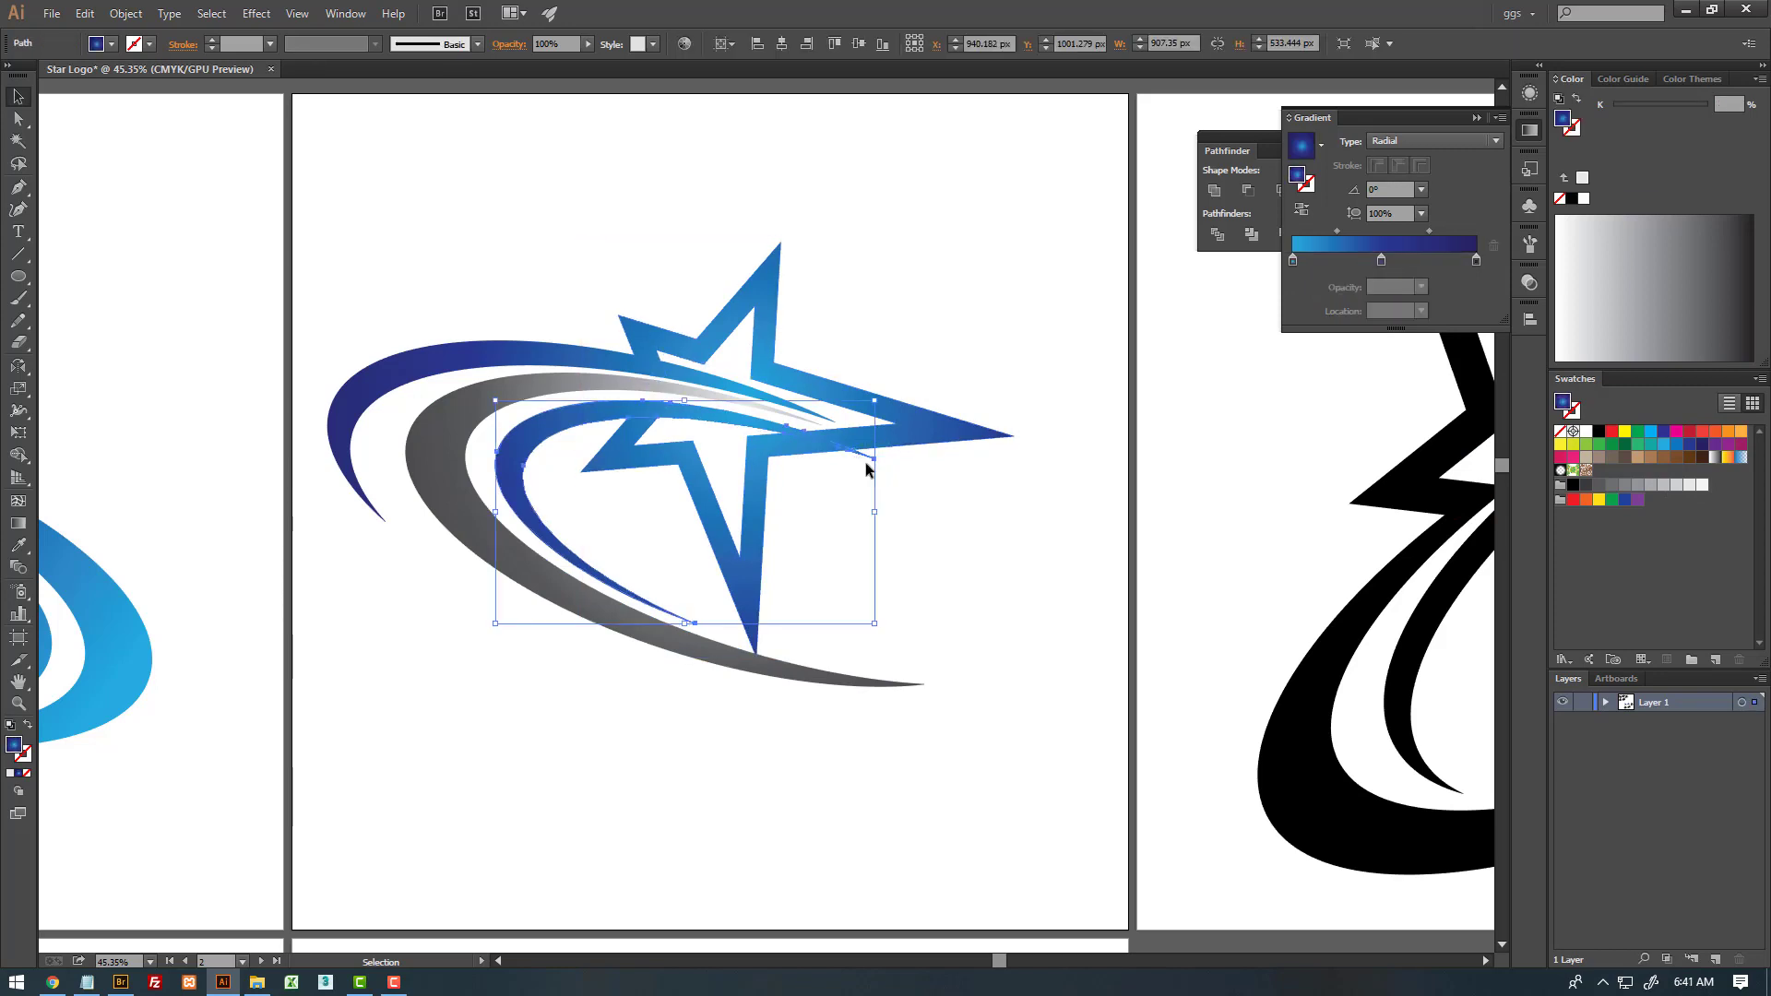
{"action": "left_click", "coordinate": [872, 467]}
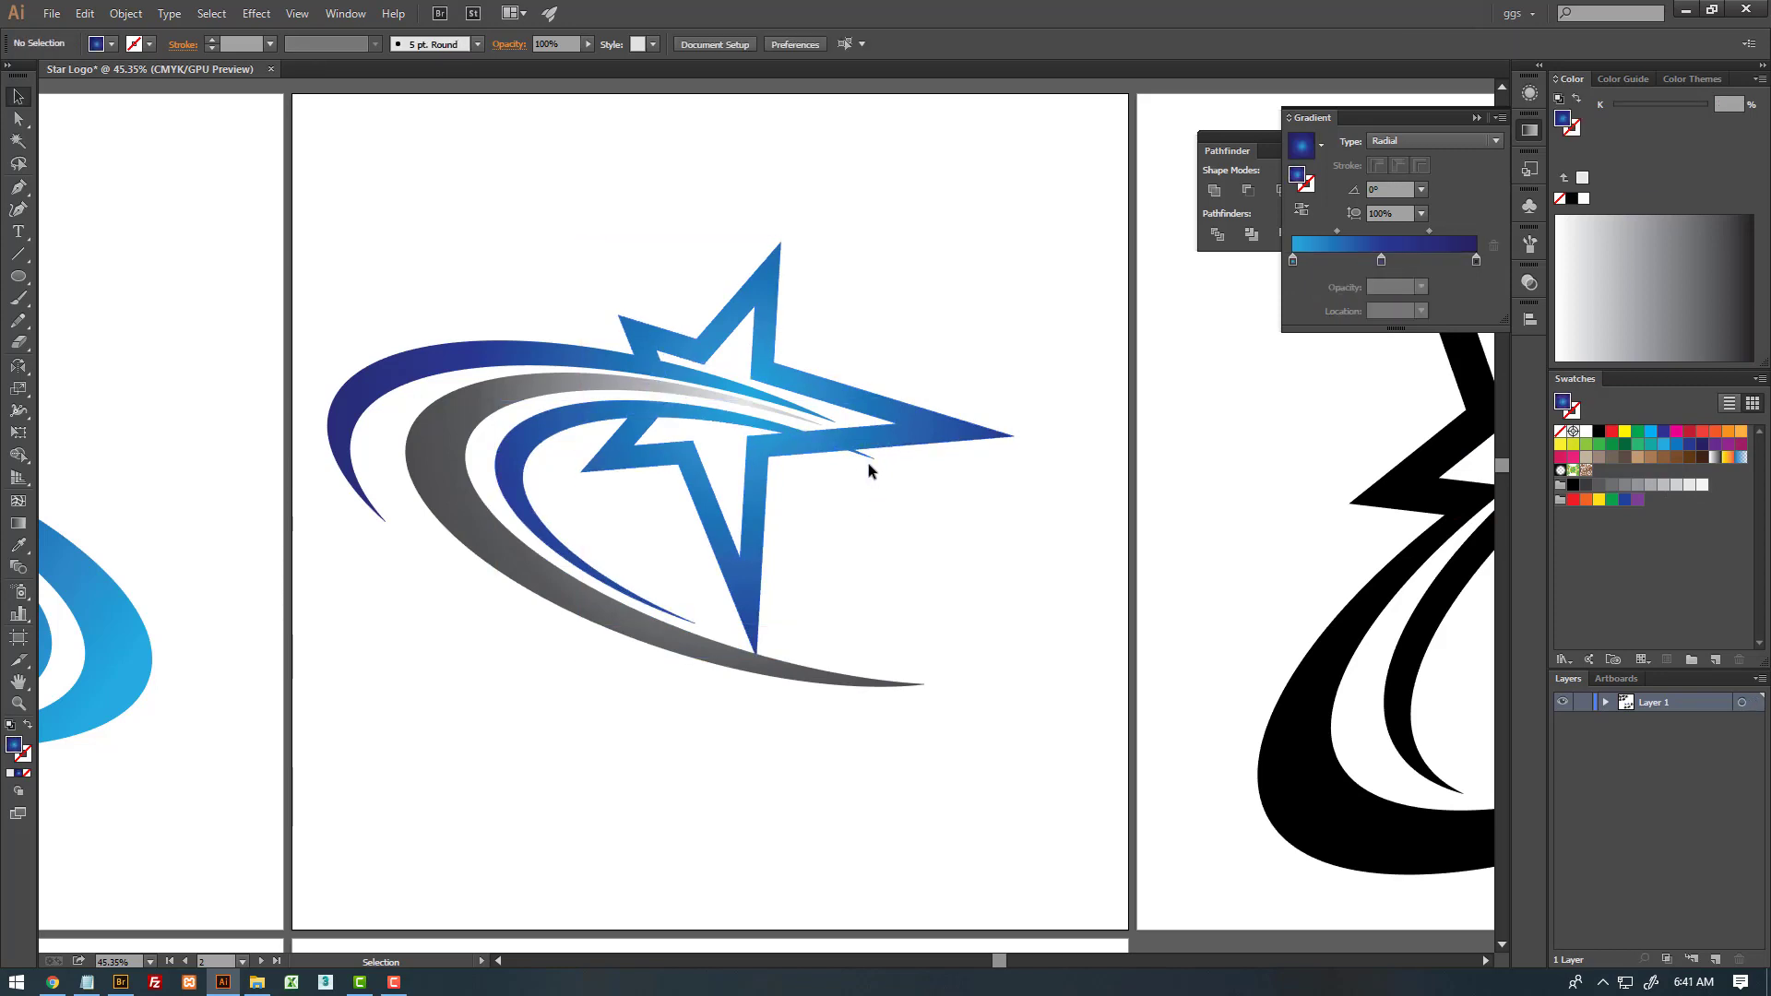
- Cut a slightly offset copy of the inner swoosh out of the star
{"action": "key", "text": "z"}
{"action": "left_click_drag", "start_coordinate": [867, 463], "coordinate": [967, 506]}
{"action": "key", "text": "v"}
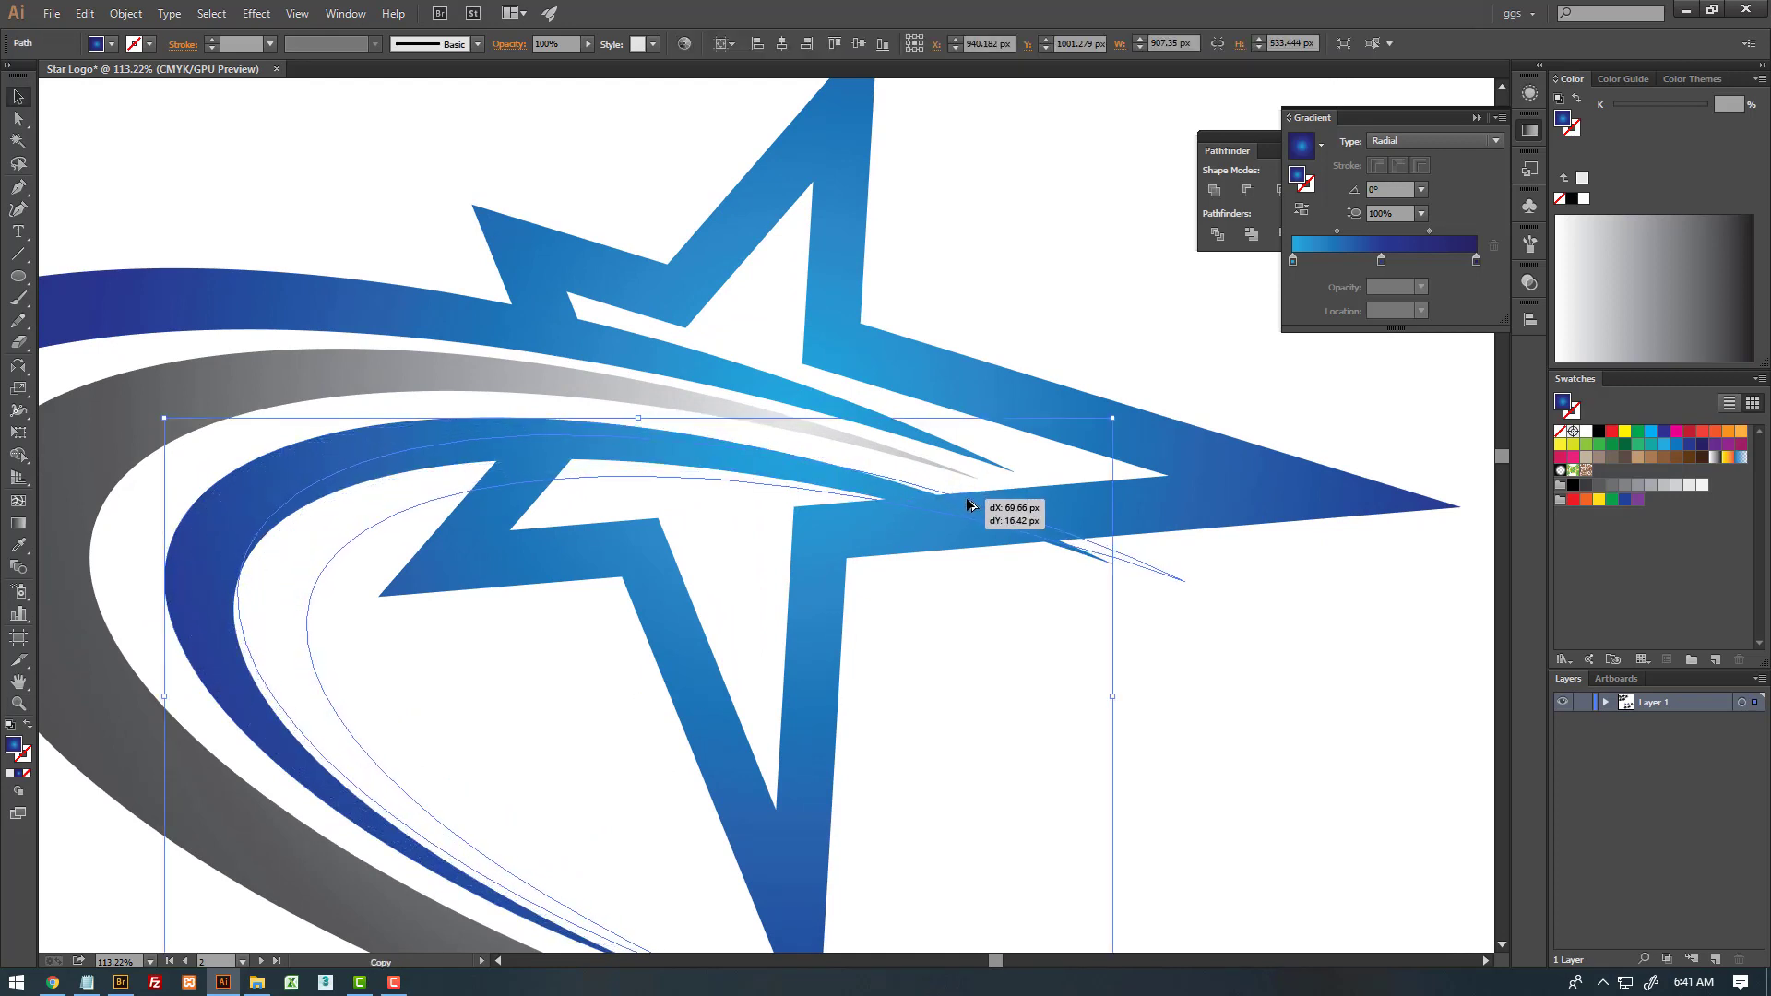
{"action": "left_click_drag", "start_coordinate": [966, 506], "coordinate": [969, 507]}
{"action": "left_click", "coordinate": [1101, 501], "text": "shift"}
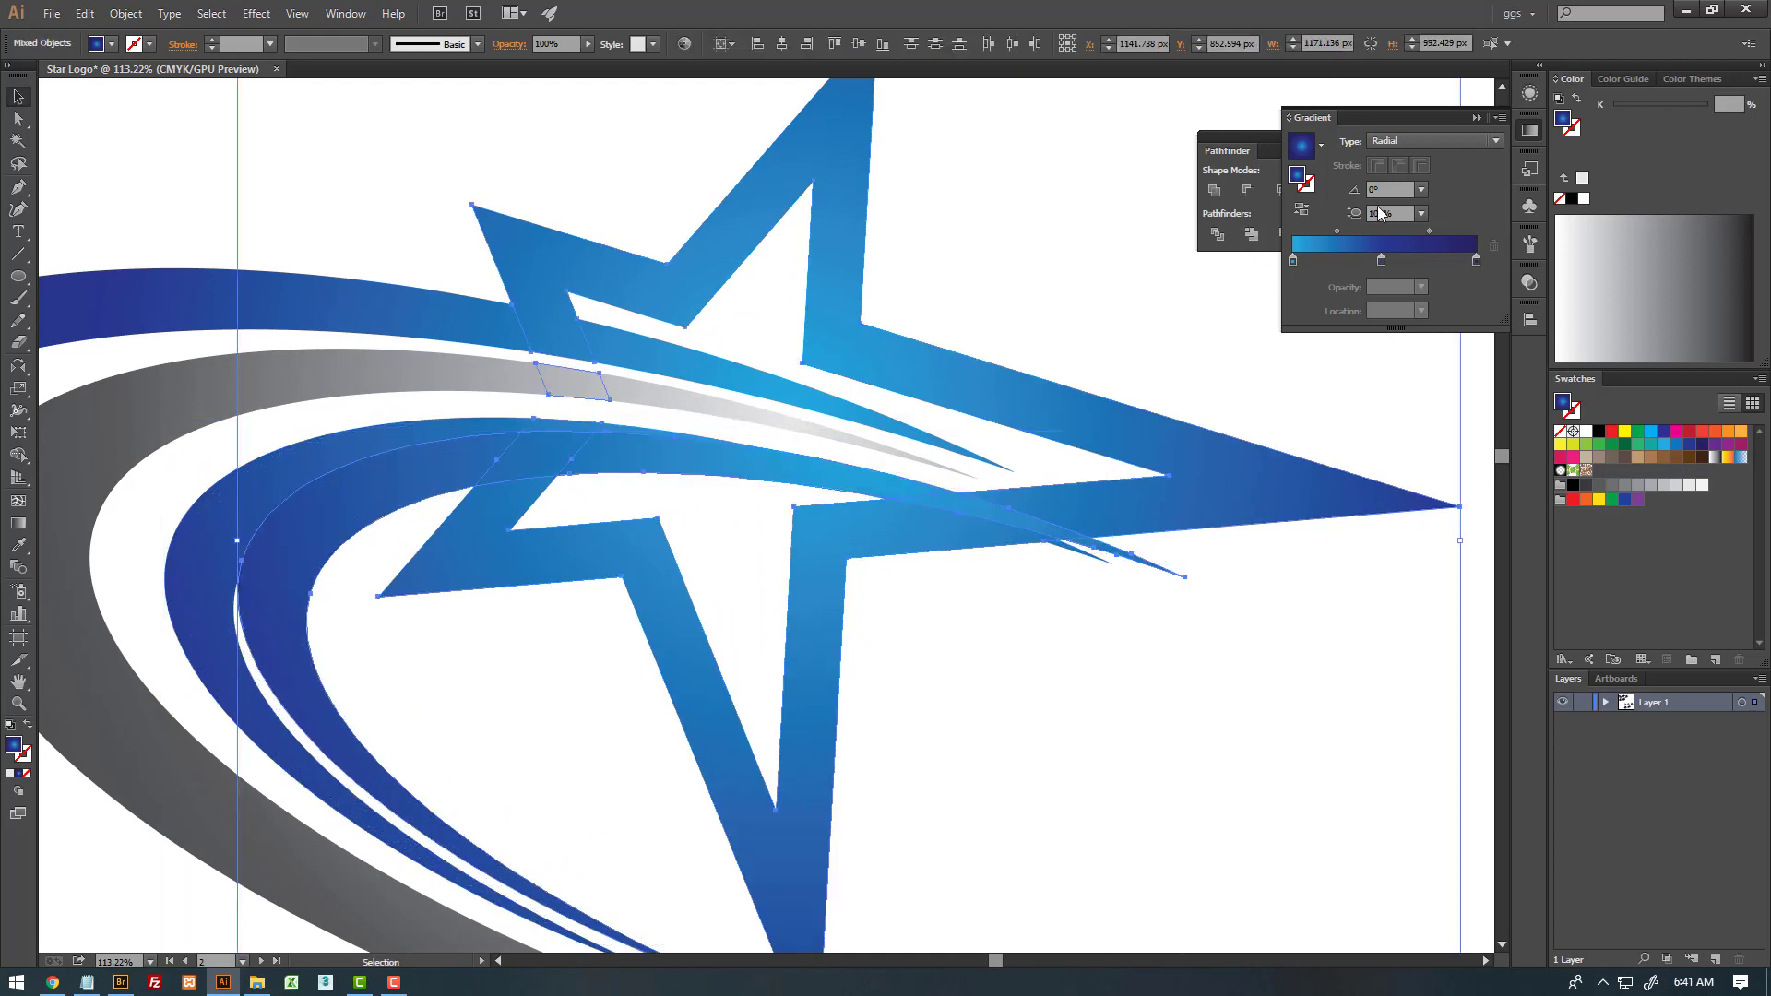
{"action": "left_click", "coordinate": [1248, 191], "text": "alt"}
{"action": "left_click", "coordinate": [1136, 646]}
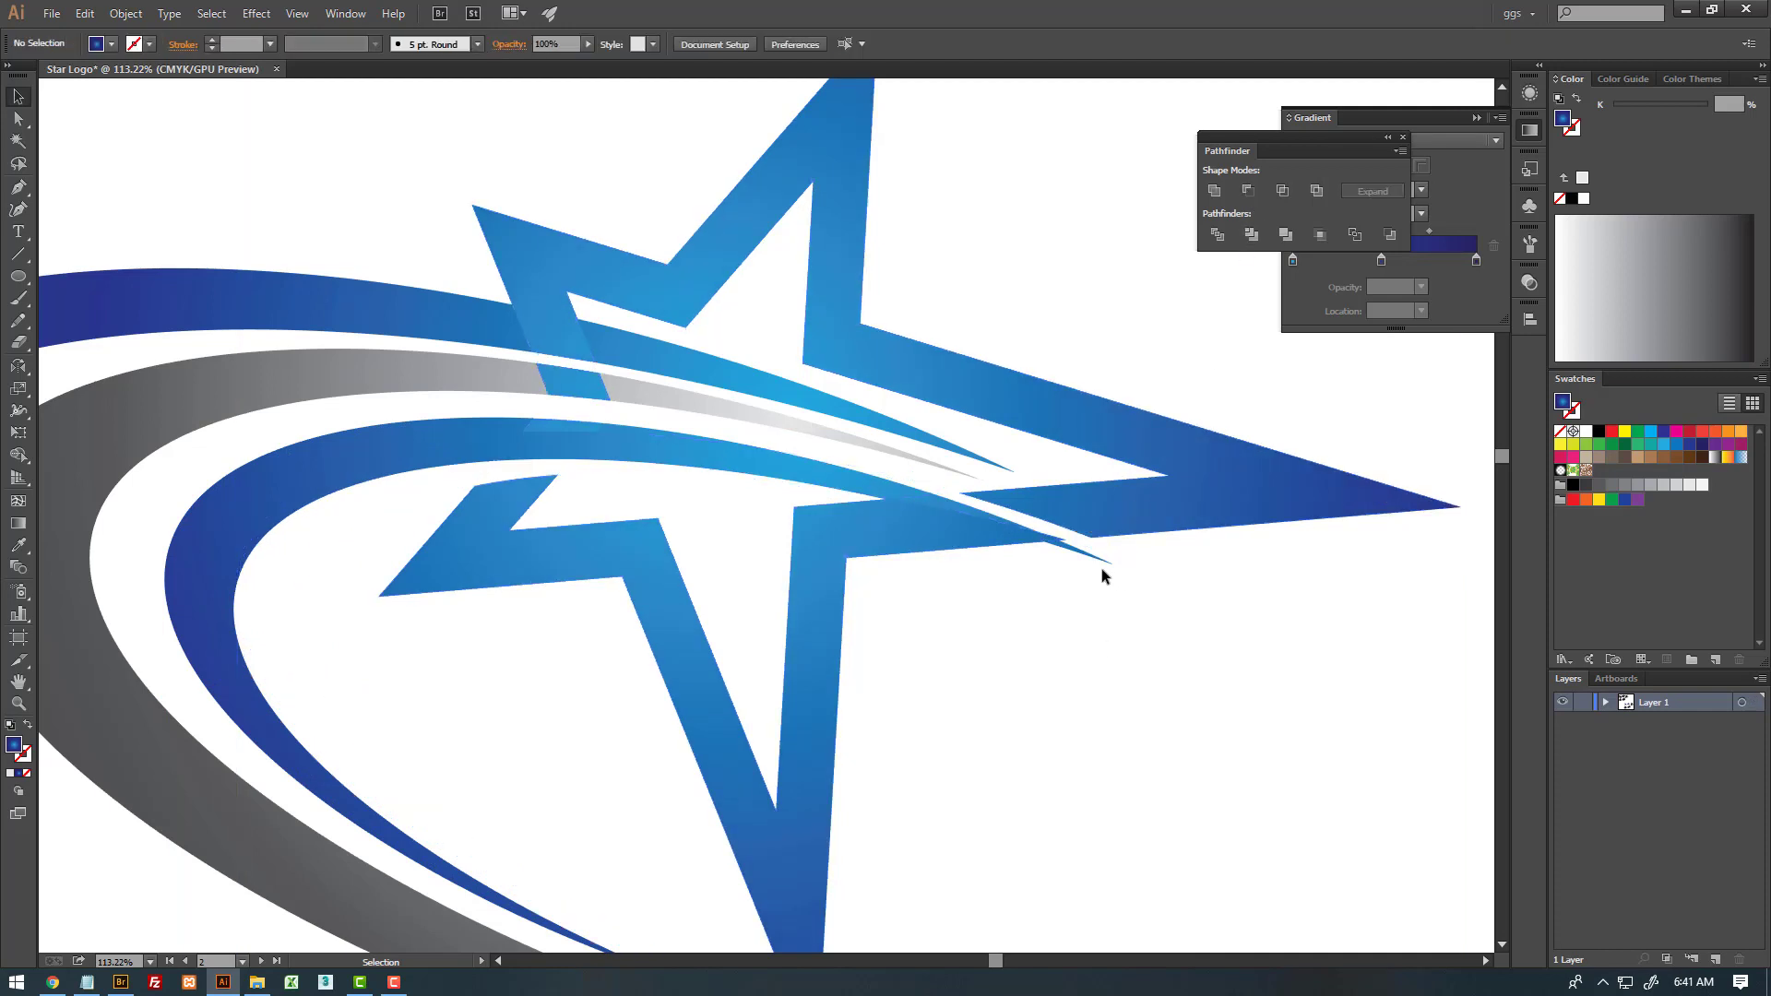
- Tilt the star-and-swoosh shape slightly clockwise, nudge it up, and expand it into one path
{"action": "double_click", "coordinate": [1079, 538]}
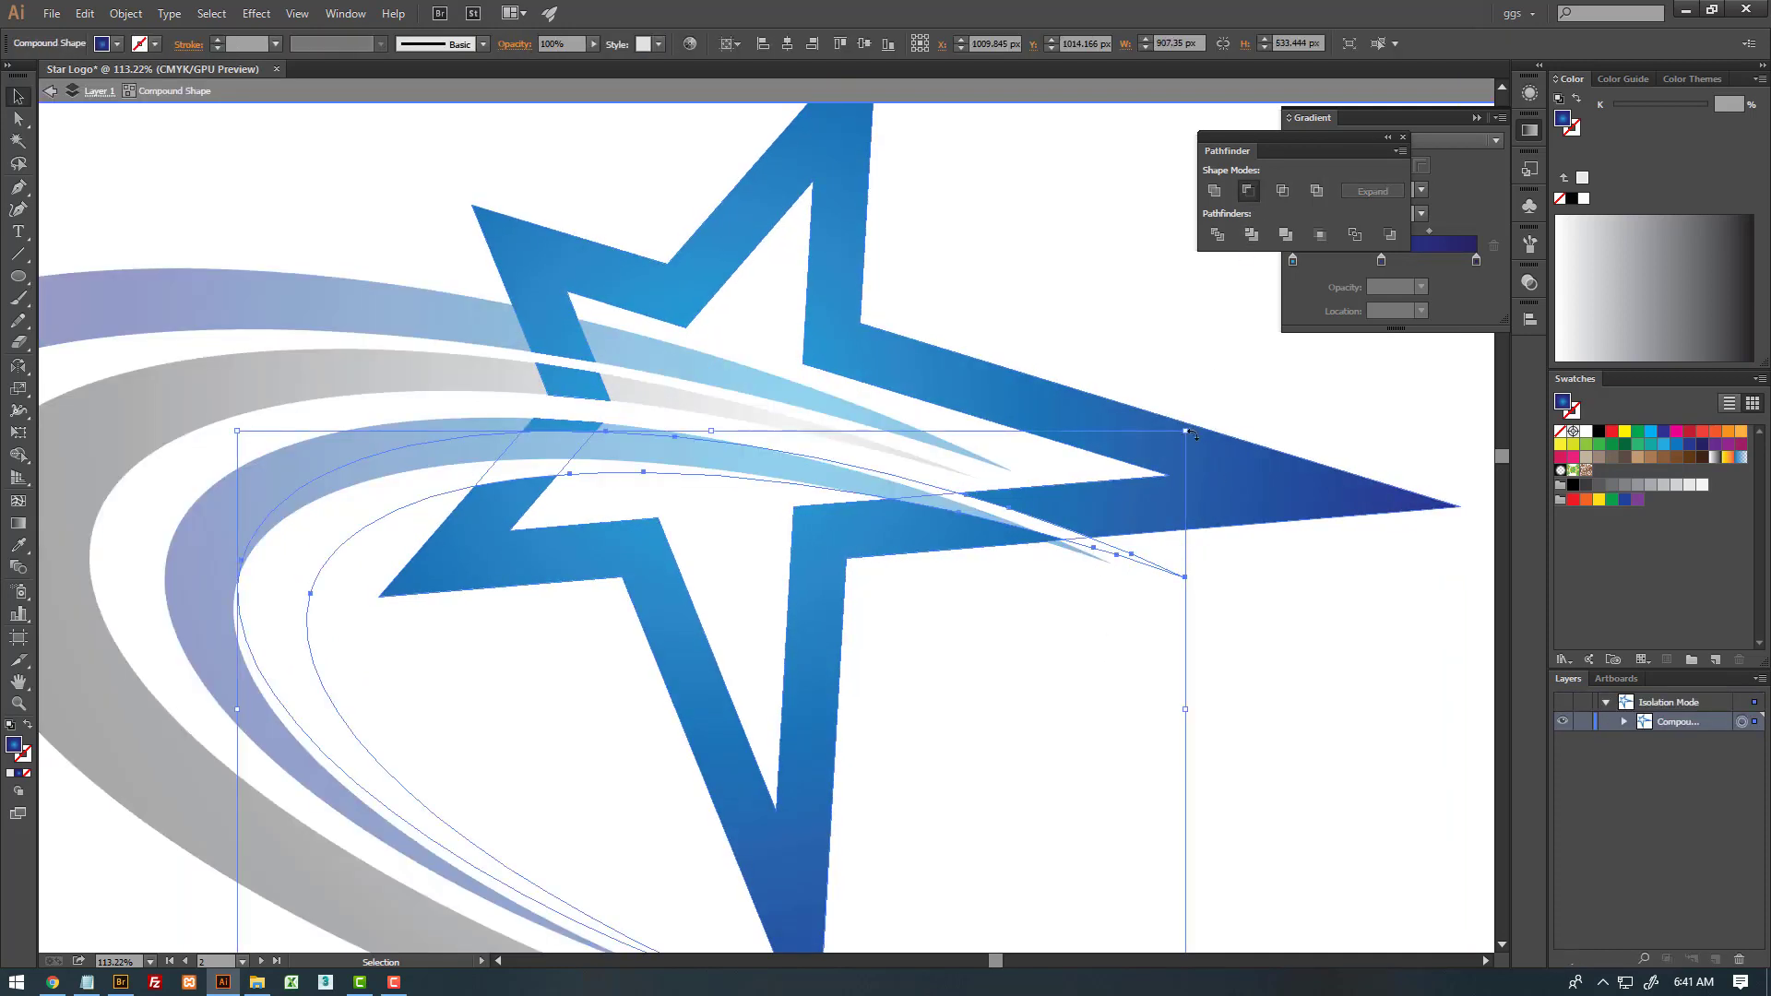
{"action": "left_click_drag", "start_coordinate": [1191, 434], "coordinate": [1199, 447]}
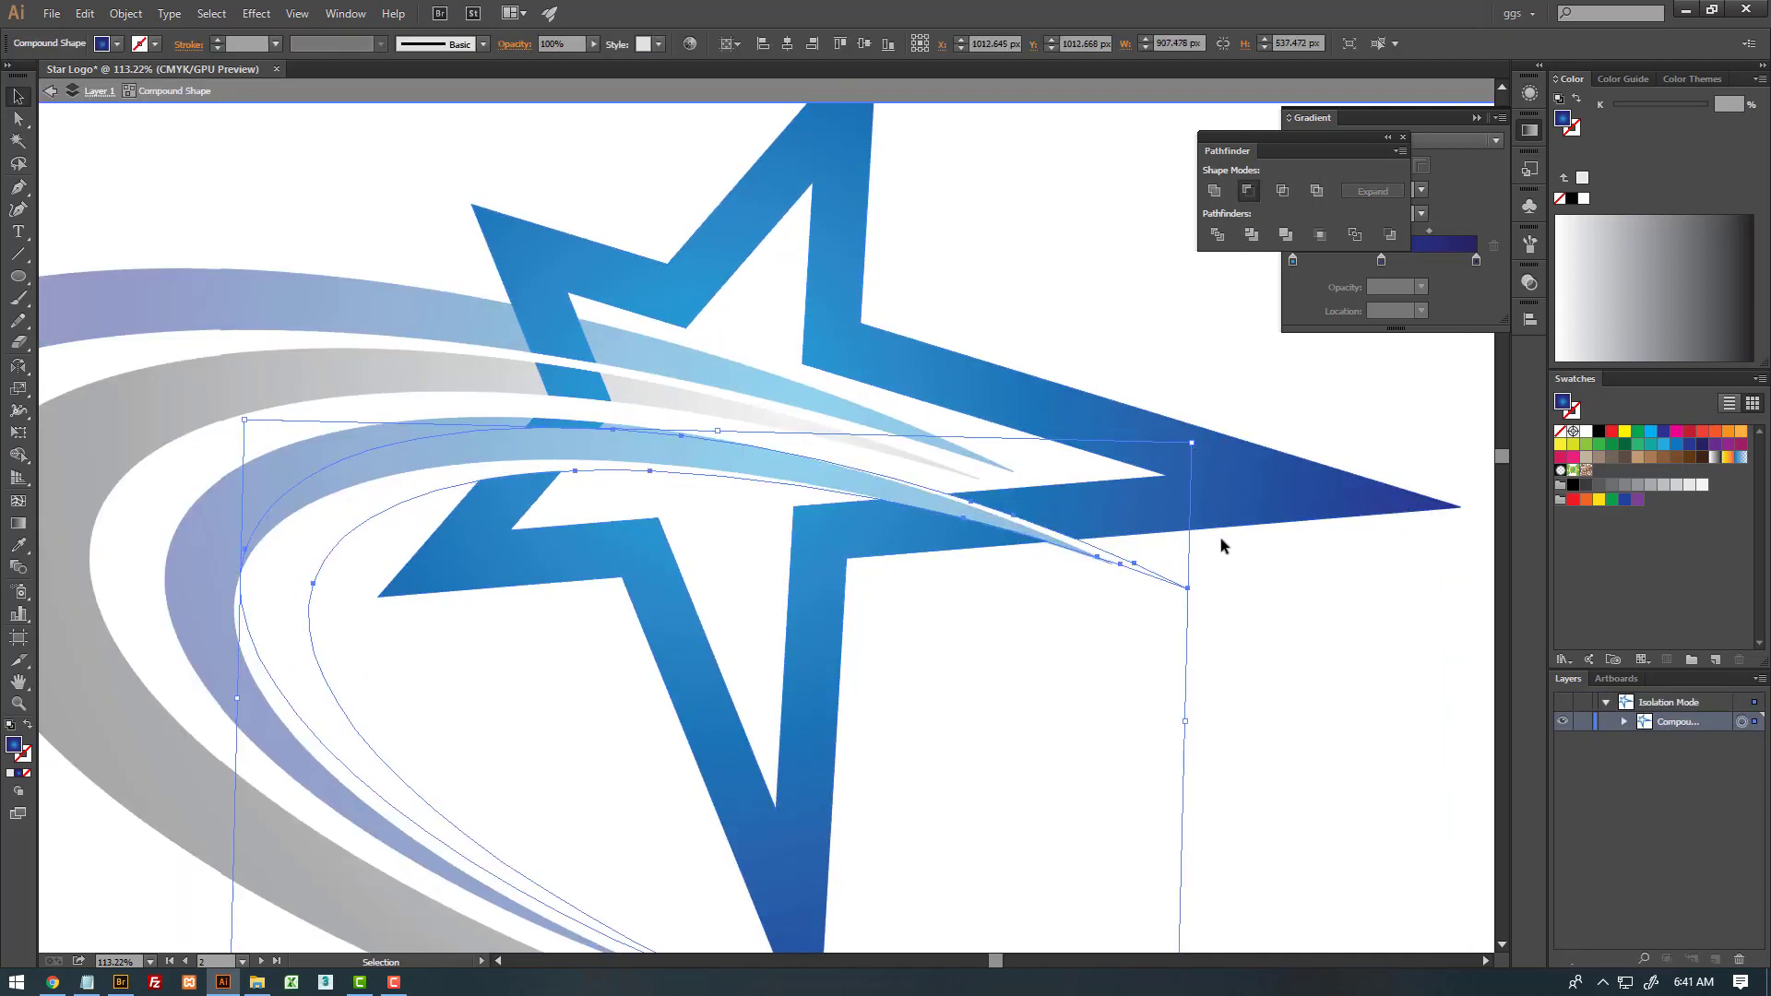
{"action": "key", "text": "Up"}
{"action": "key", "text": "Up"}
{"action": "key", "text": "Up"}
{"action": "key", "text": "Up"}
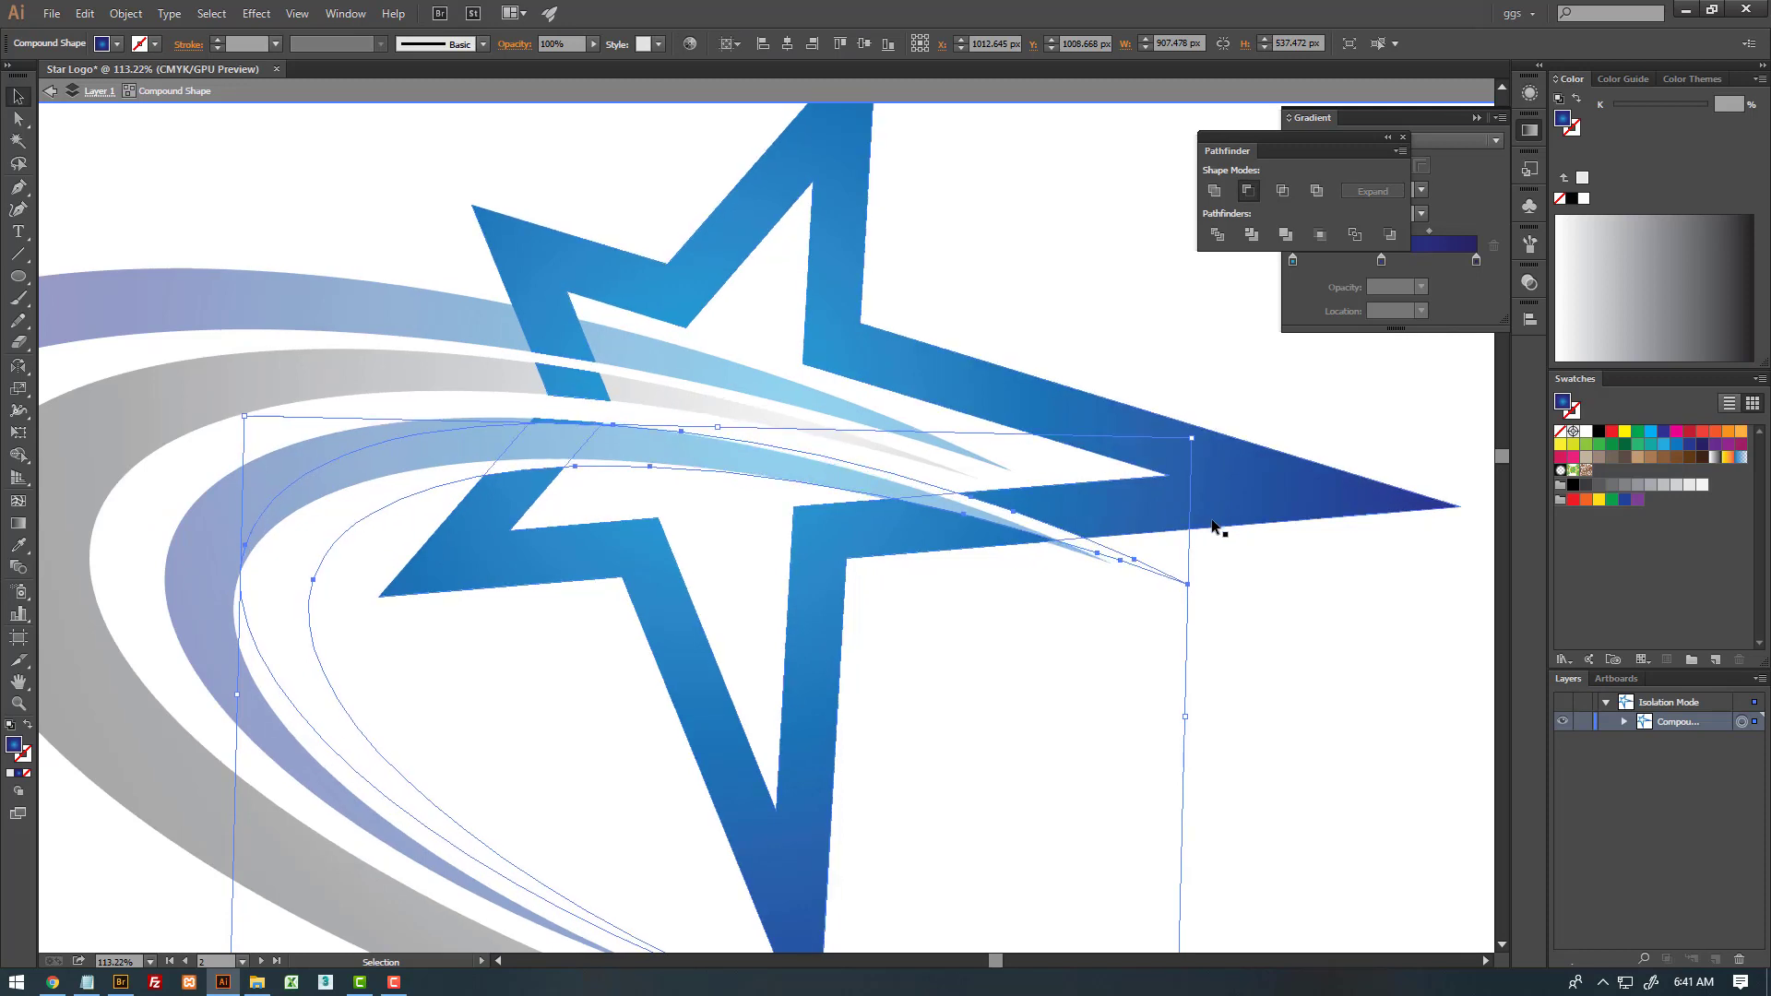
{"action": "left_click_drag", "start_coordinate": [1199, 433], "coordinate": [1205, 443]}
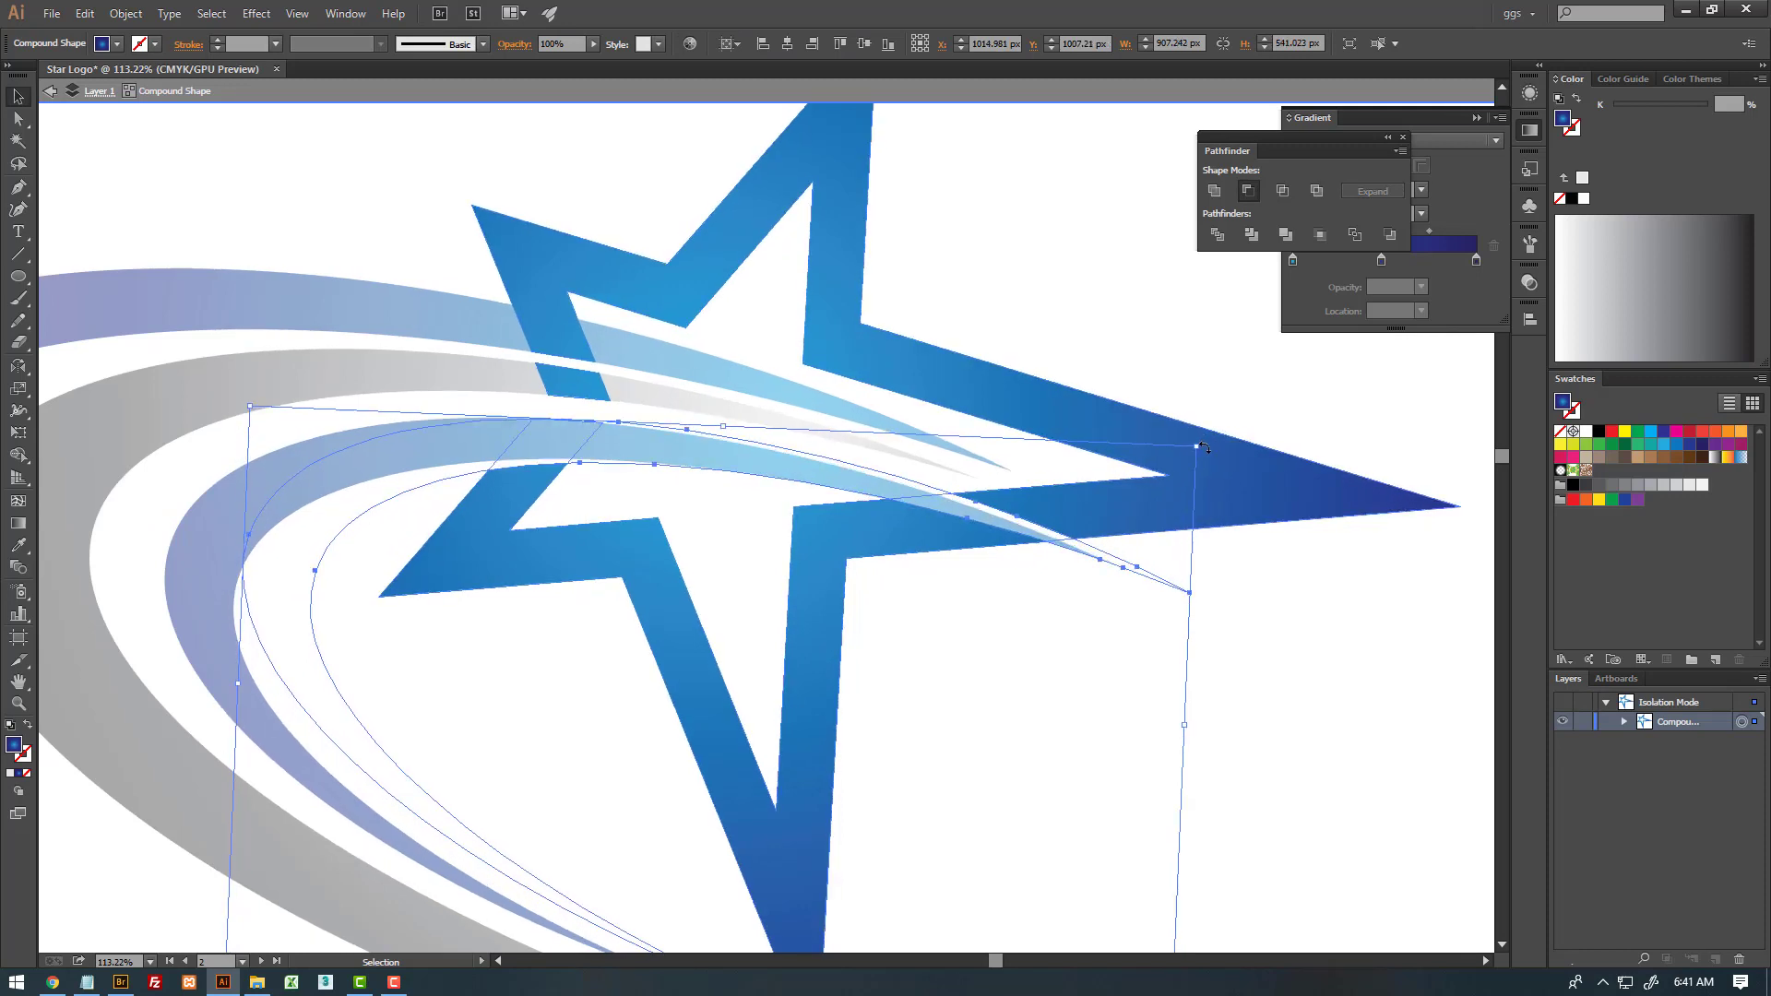
{"action": "left_click", "coordinate": [1138, 501]}
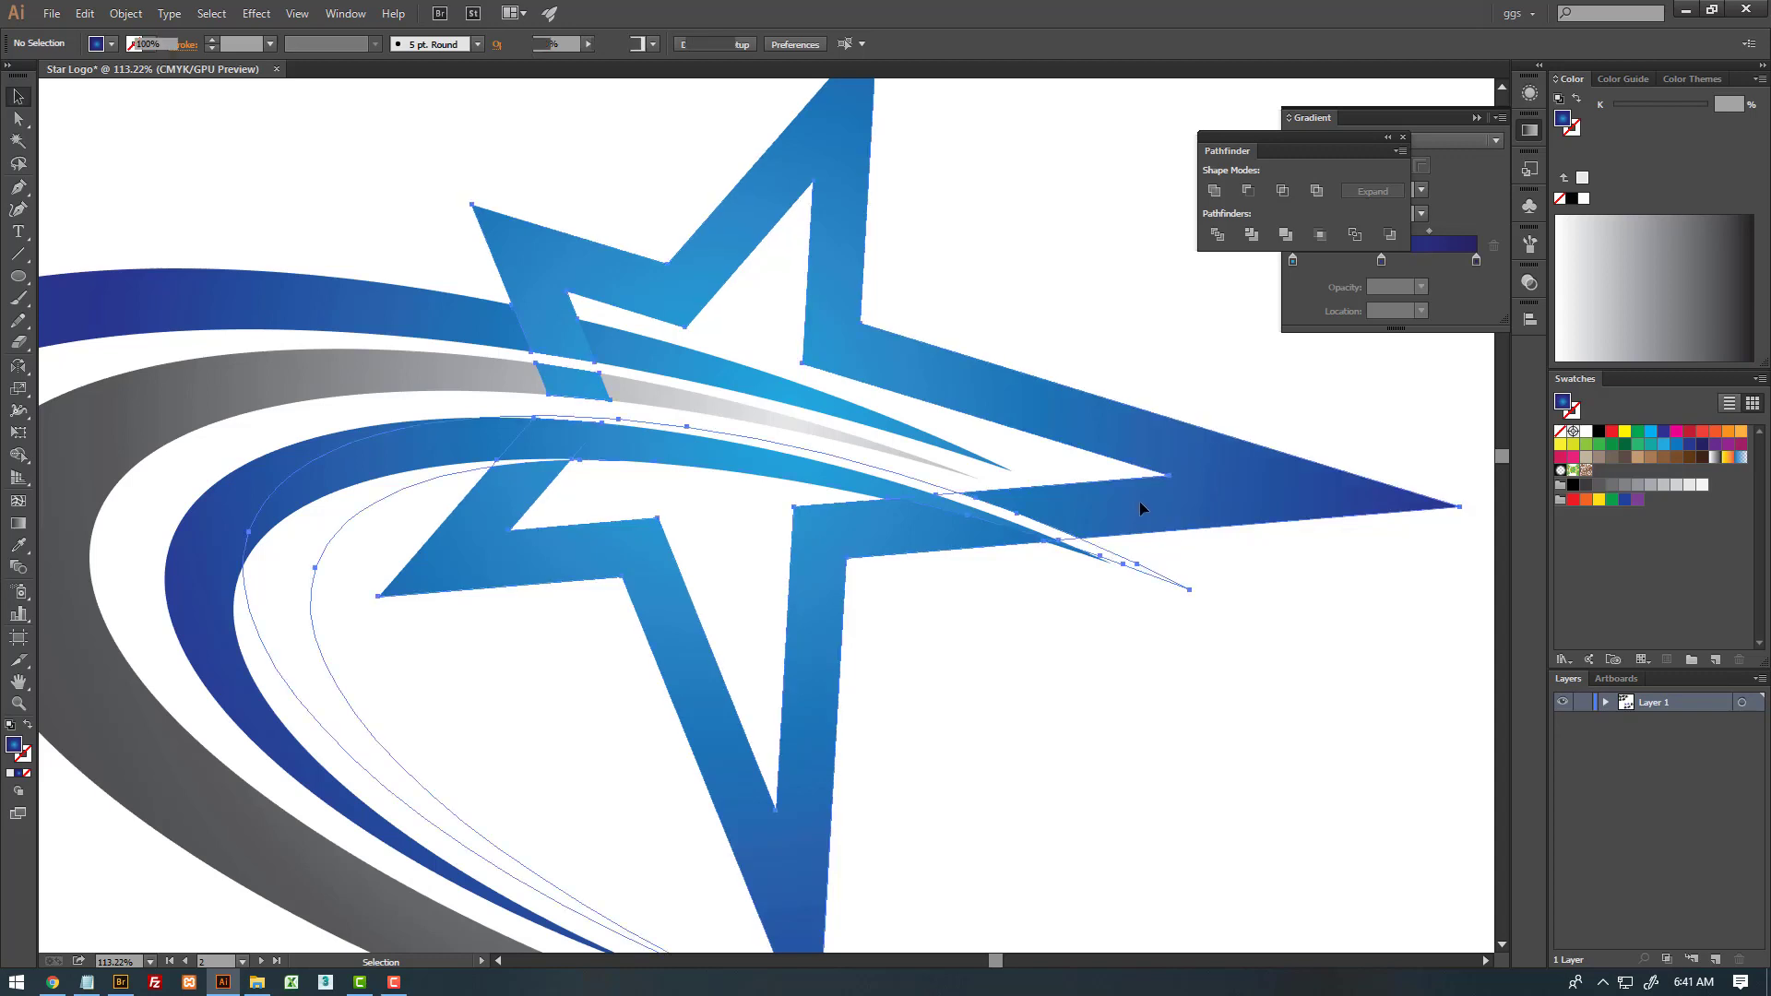
{"action": "left_click", "coordinate": [1371, 191]}
{"action": "key", "text": "ctrl+0"}
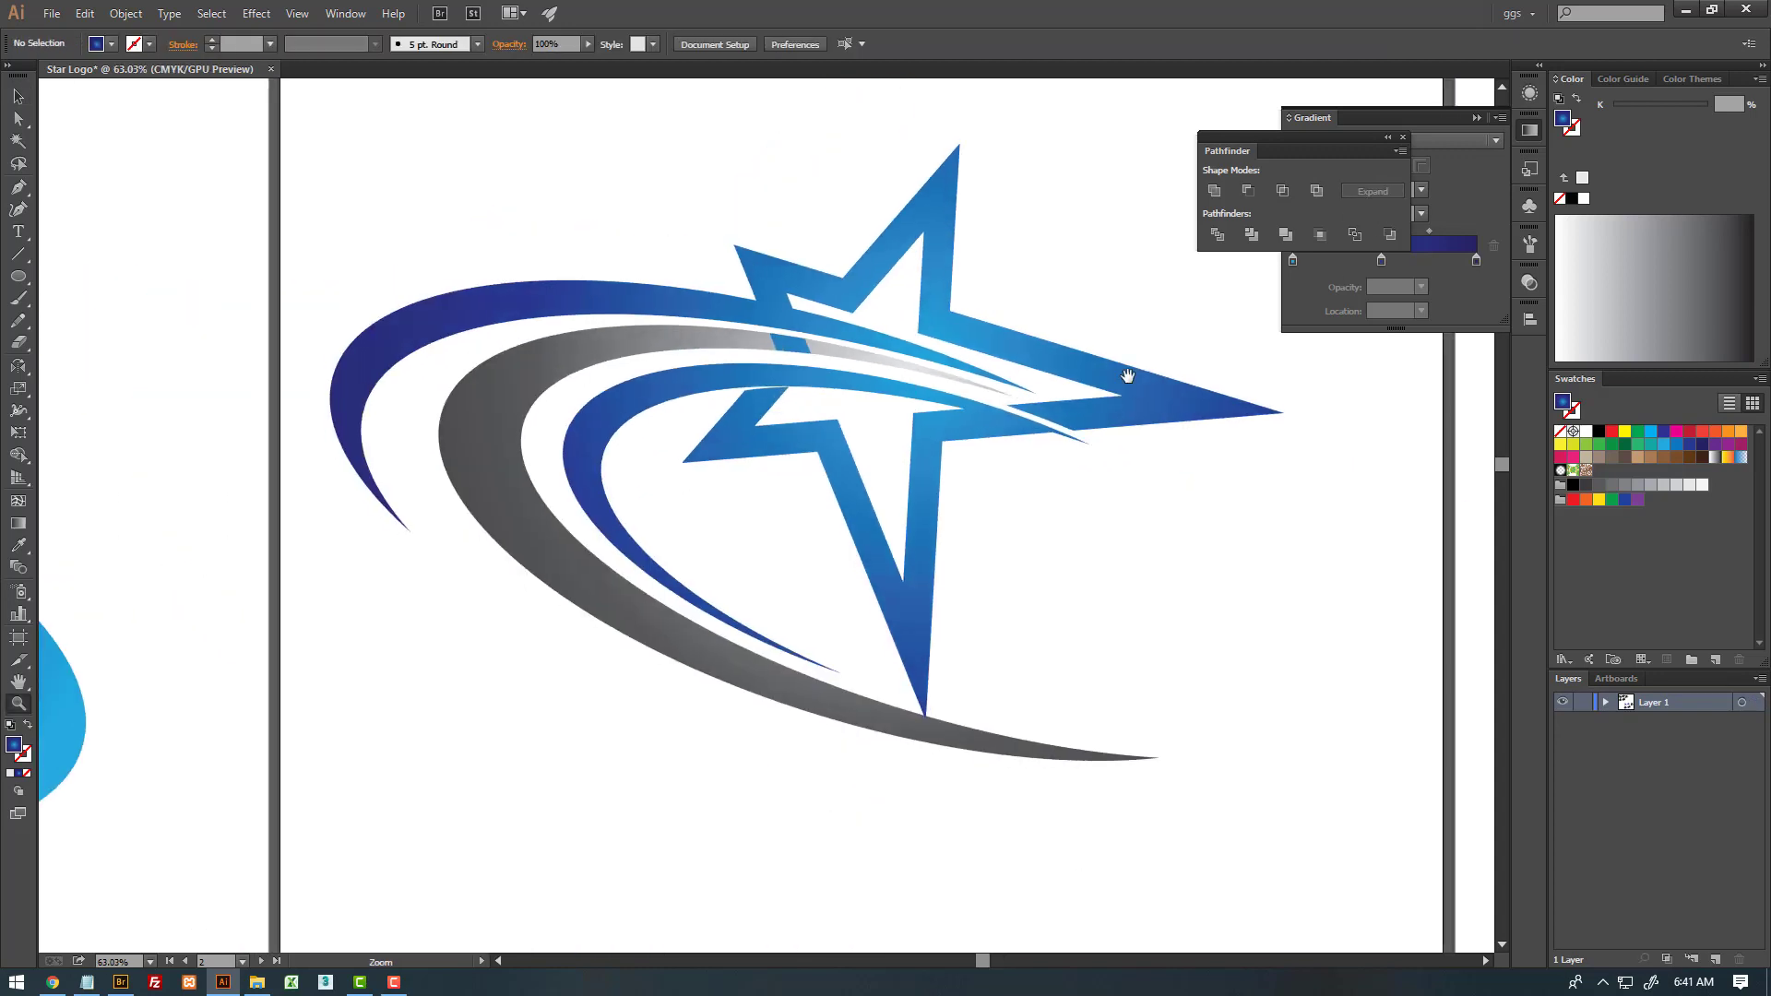
- Release the combined compound path into separate pieces
{"action": "right_click", "coordinate": [905, 434]}
{"action": "left_click", "coordinate": [996, 535]}
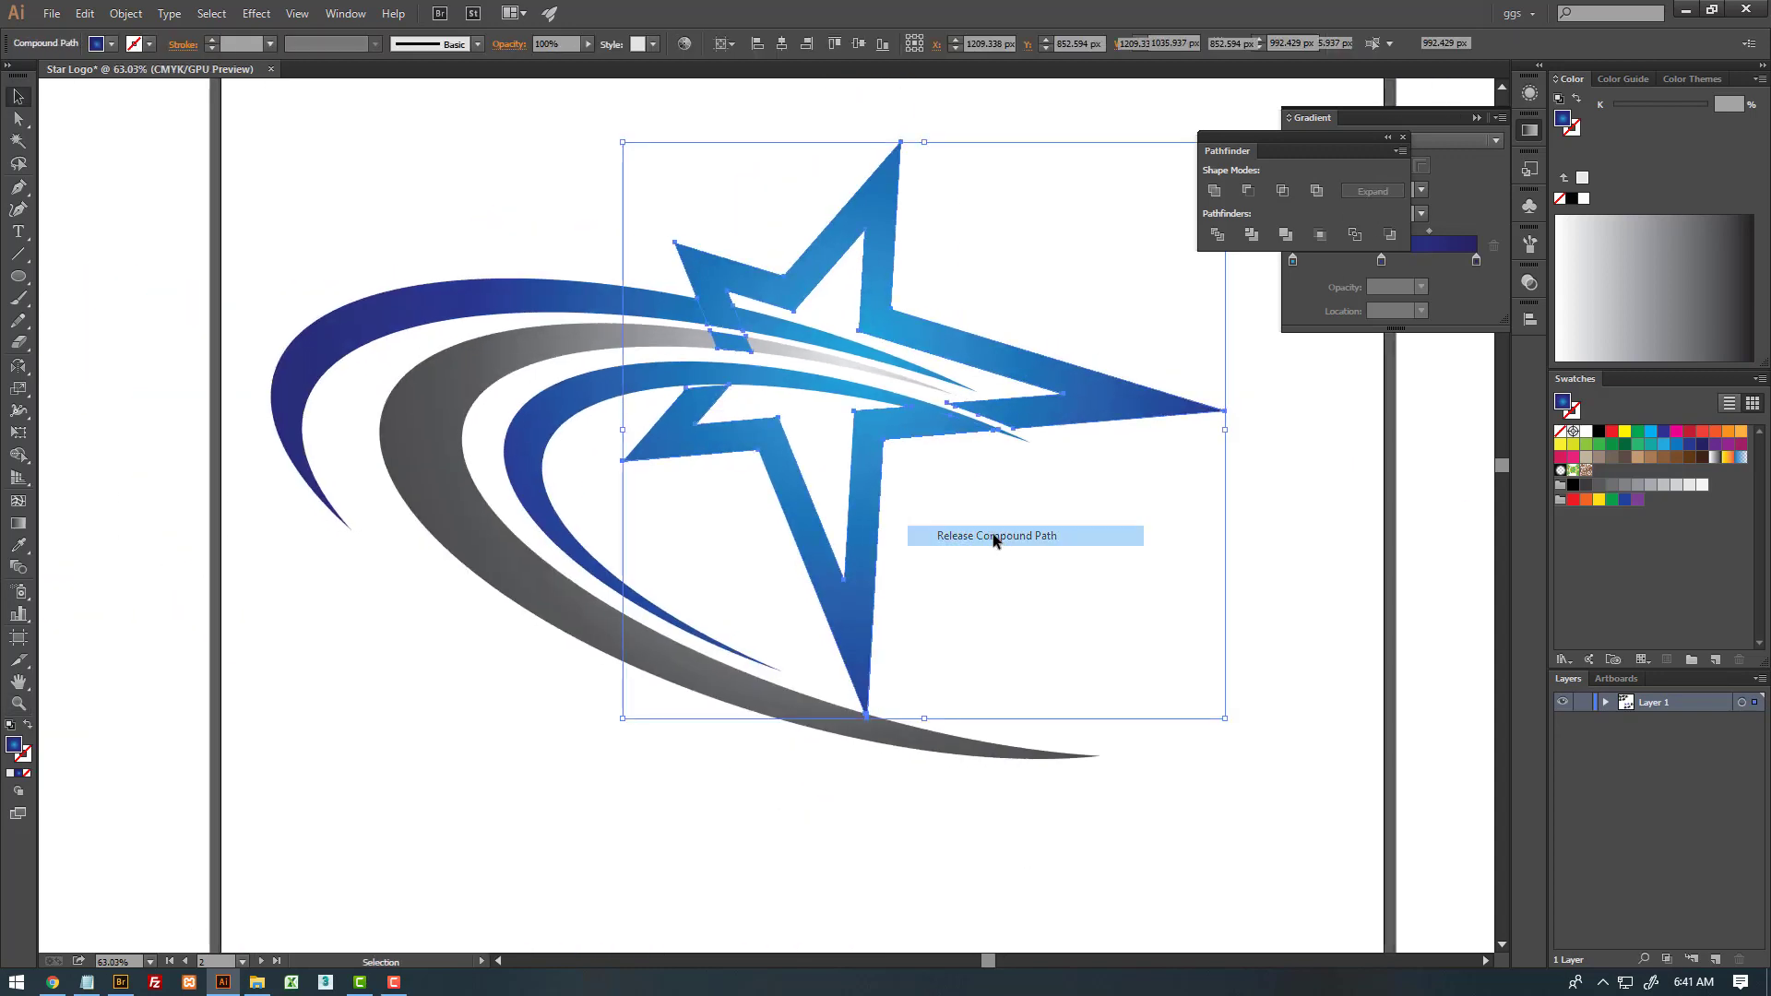
{"action": "left_click", "coordinate": [894, 446]}
- Apply the grey swoosh's gradient to the star and inner swoosh with the Eyedropper
{"action": "left_click", "coordinate": [857, 402]}
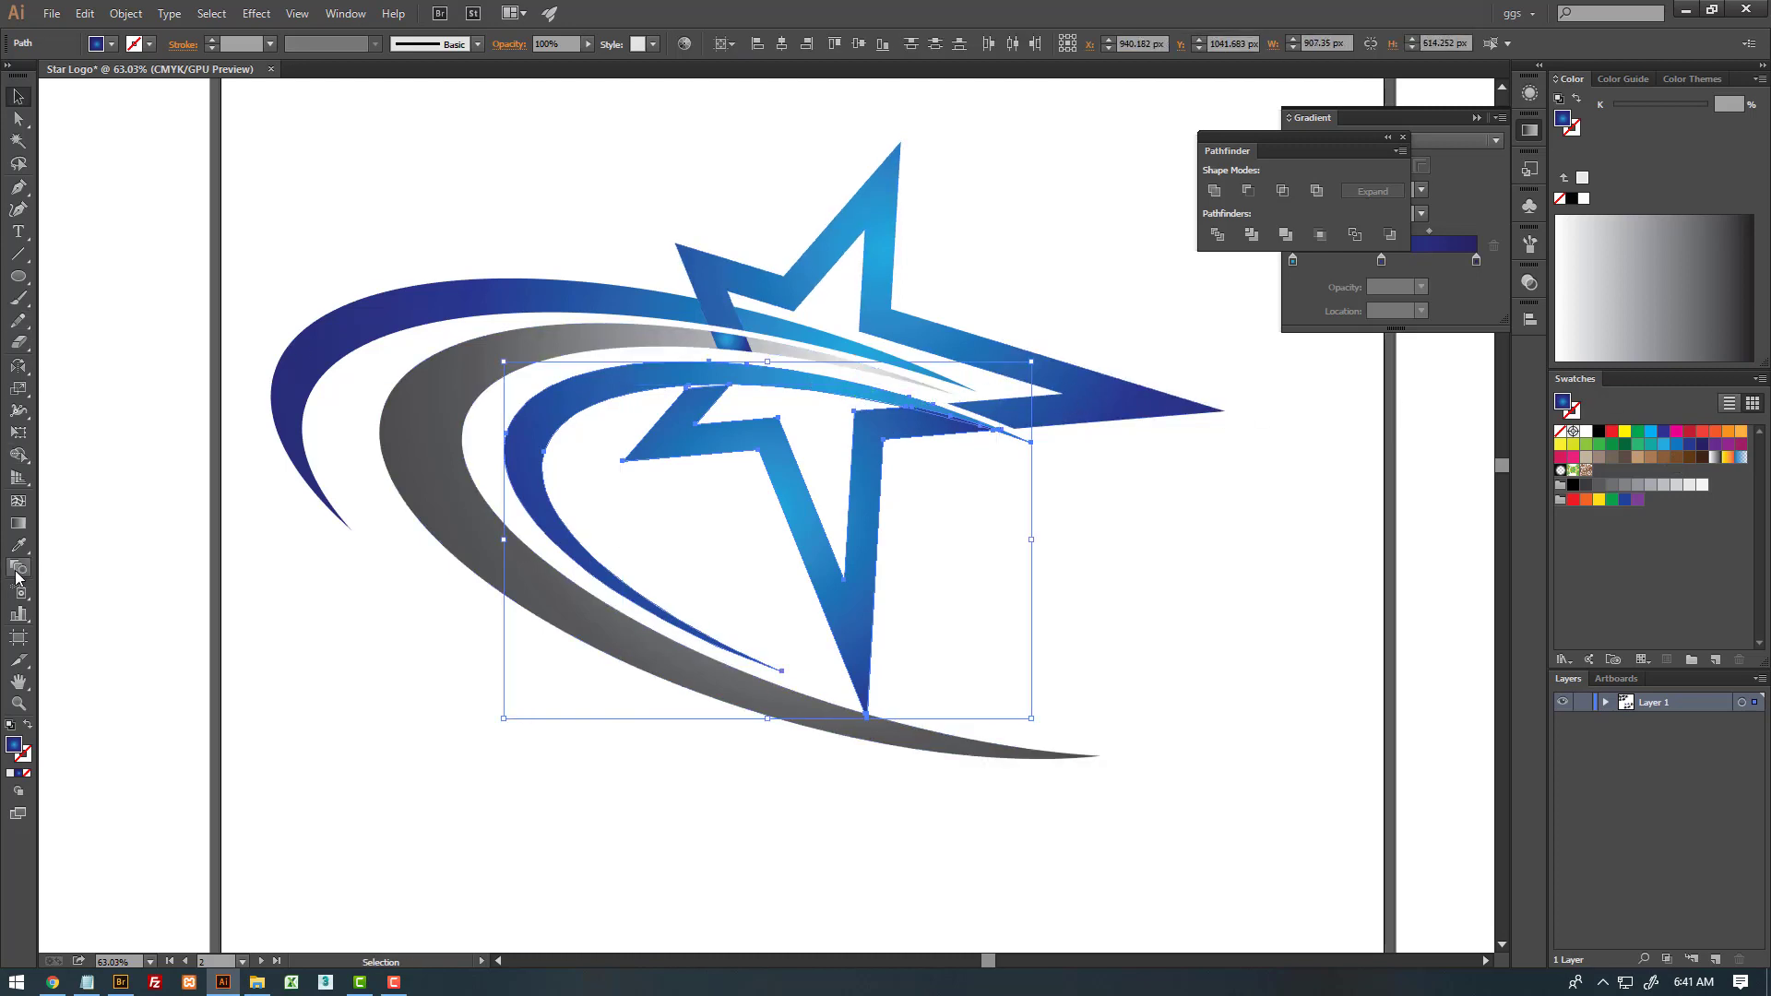
{"action": "left_click", "coordinate": [18, 545]}
{"action": "left_click", "coordinate": [719, 343]}
{"action": "key", "text": "v"}
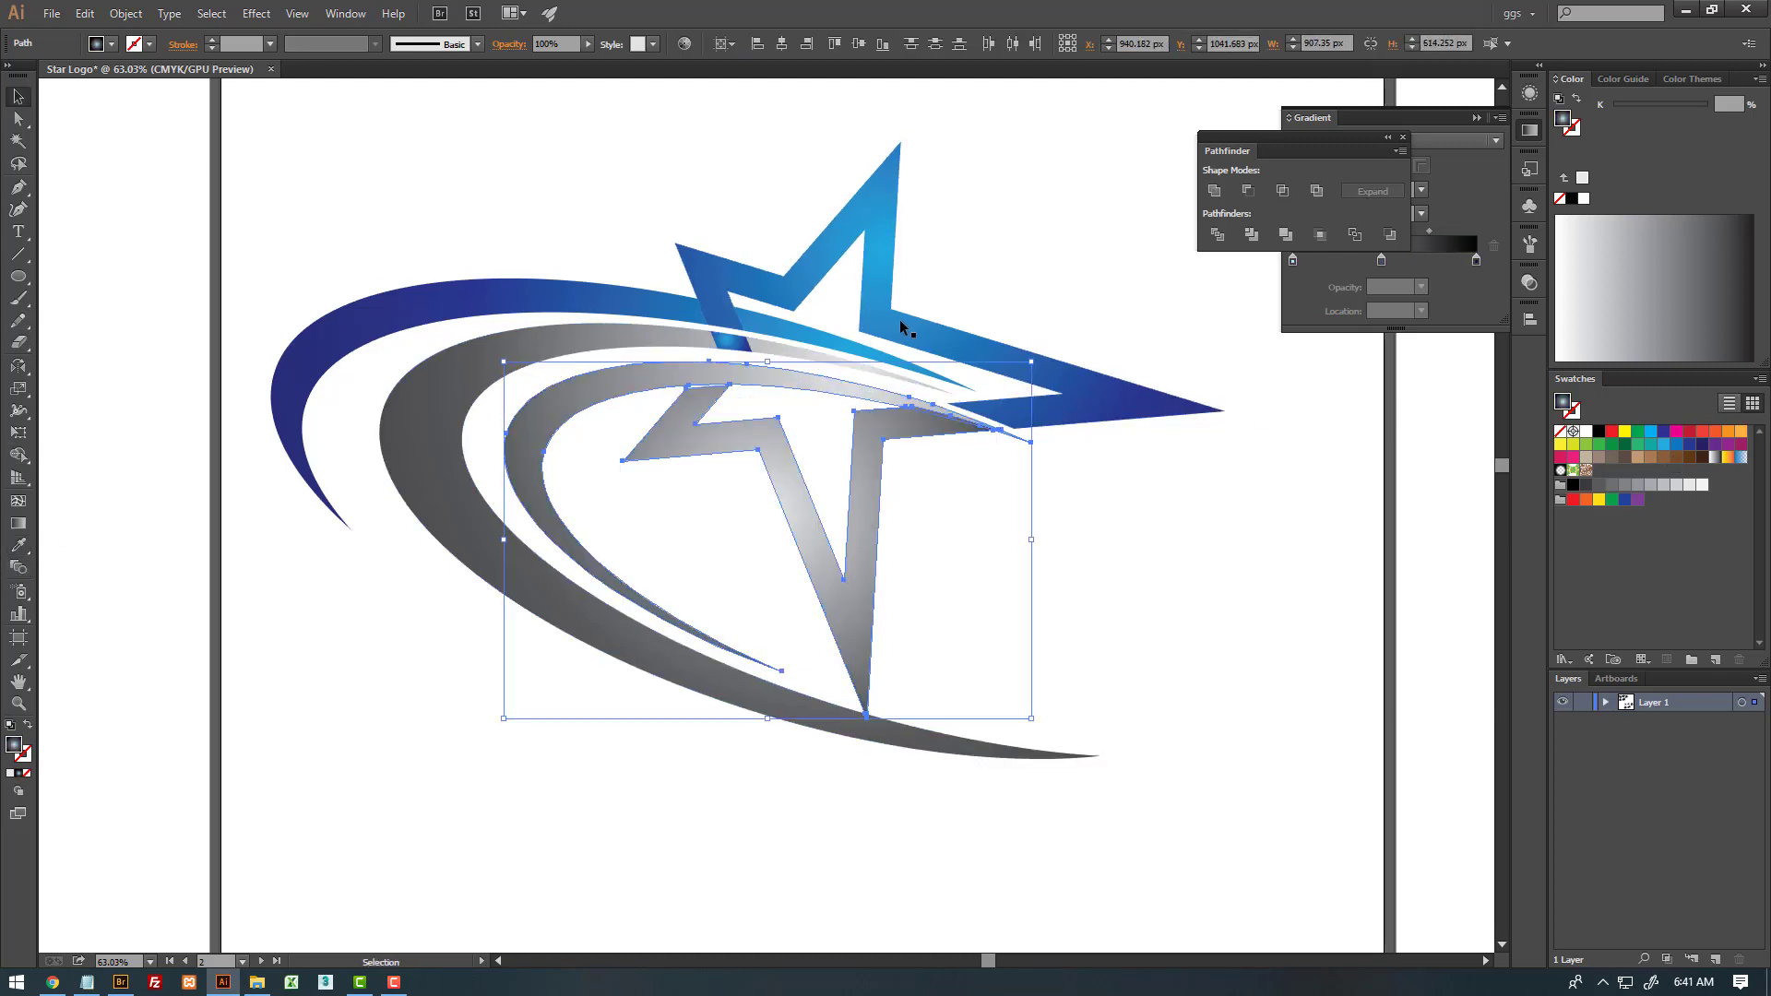
{"action": "key", "text": "ctrl+shift+a"}
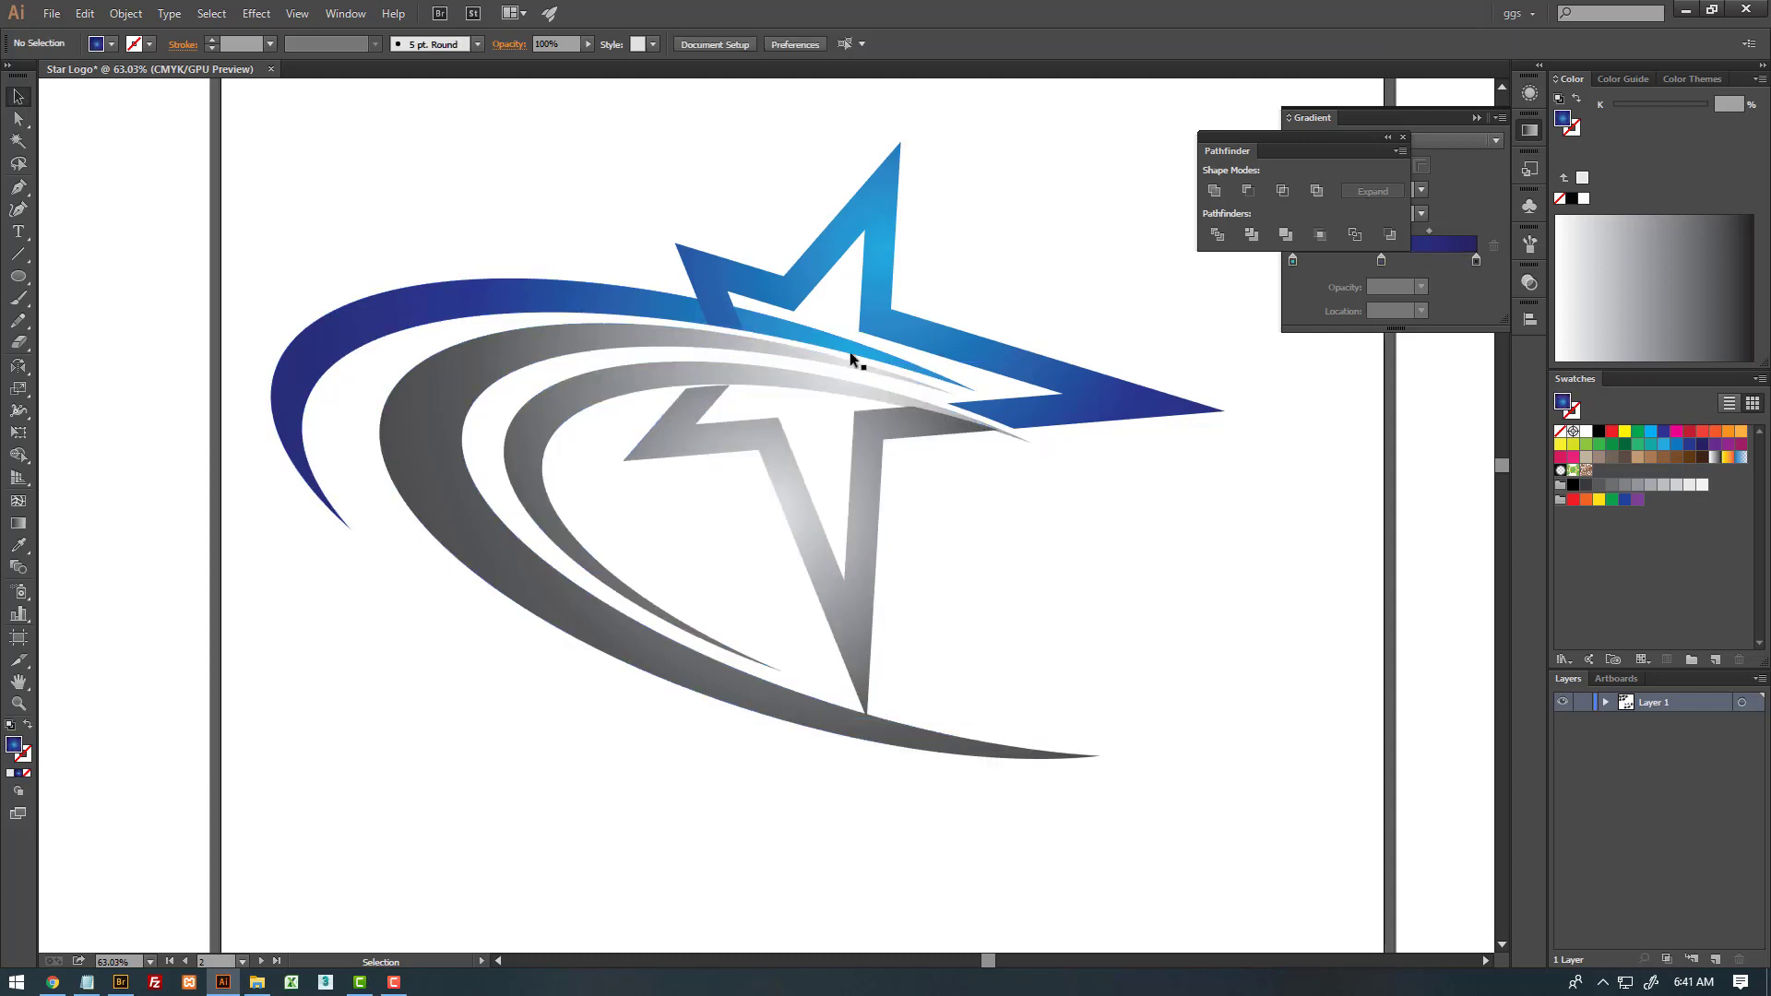
- Fill the outer grey swoosh with solid red, drop the middle gradient stop, and darken it to K 36
{"action": "left_click", "coordinate": [783, 348]}
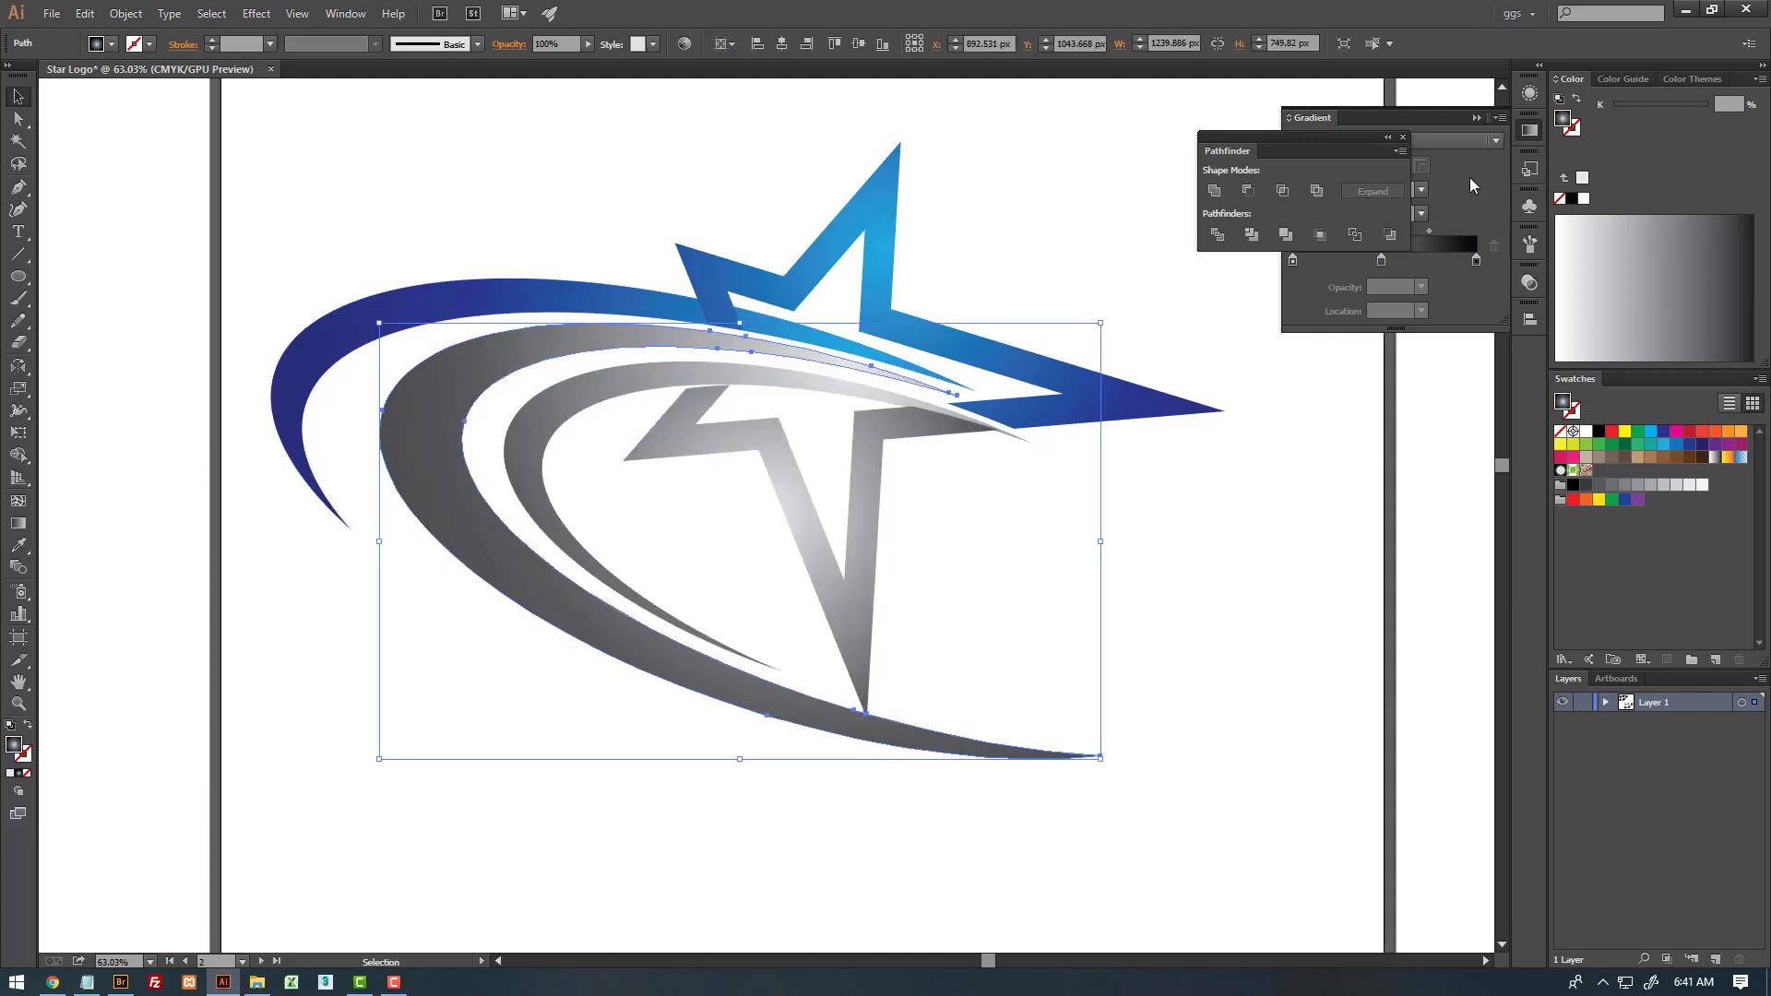
{"action": "left_click_drag", "start_coordinate": [1360, 131], "coordinate": [1186, 119]}
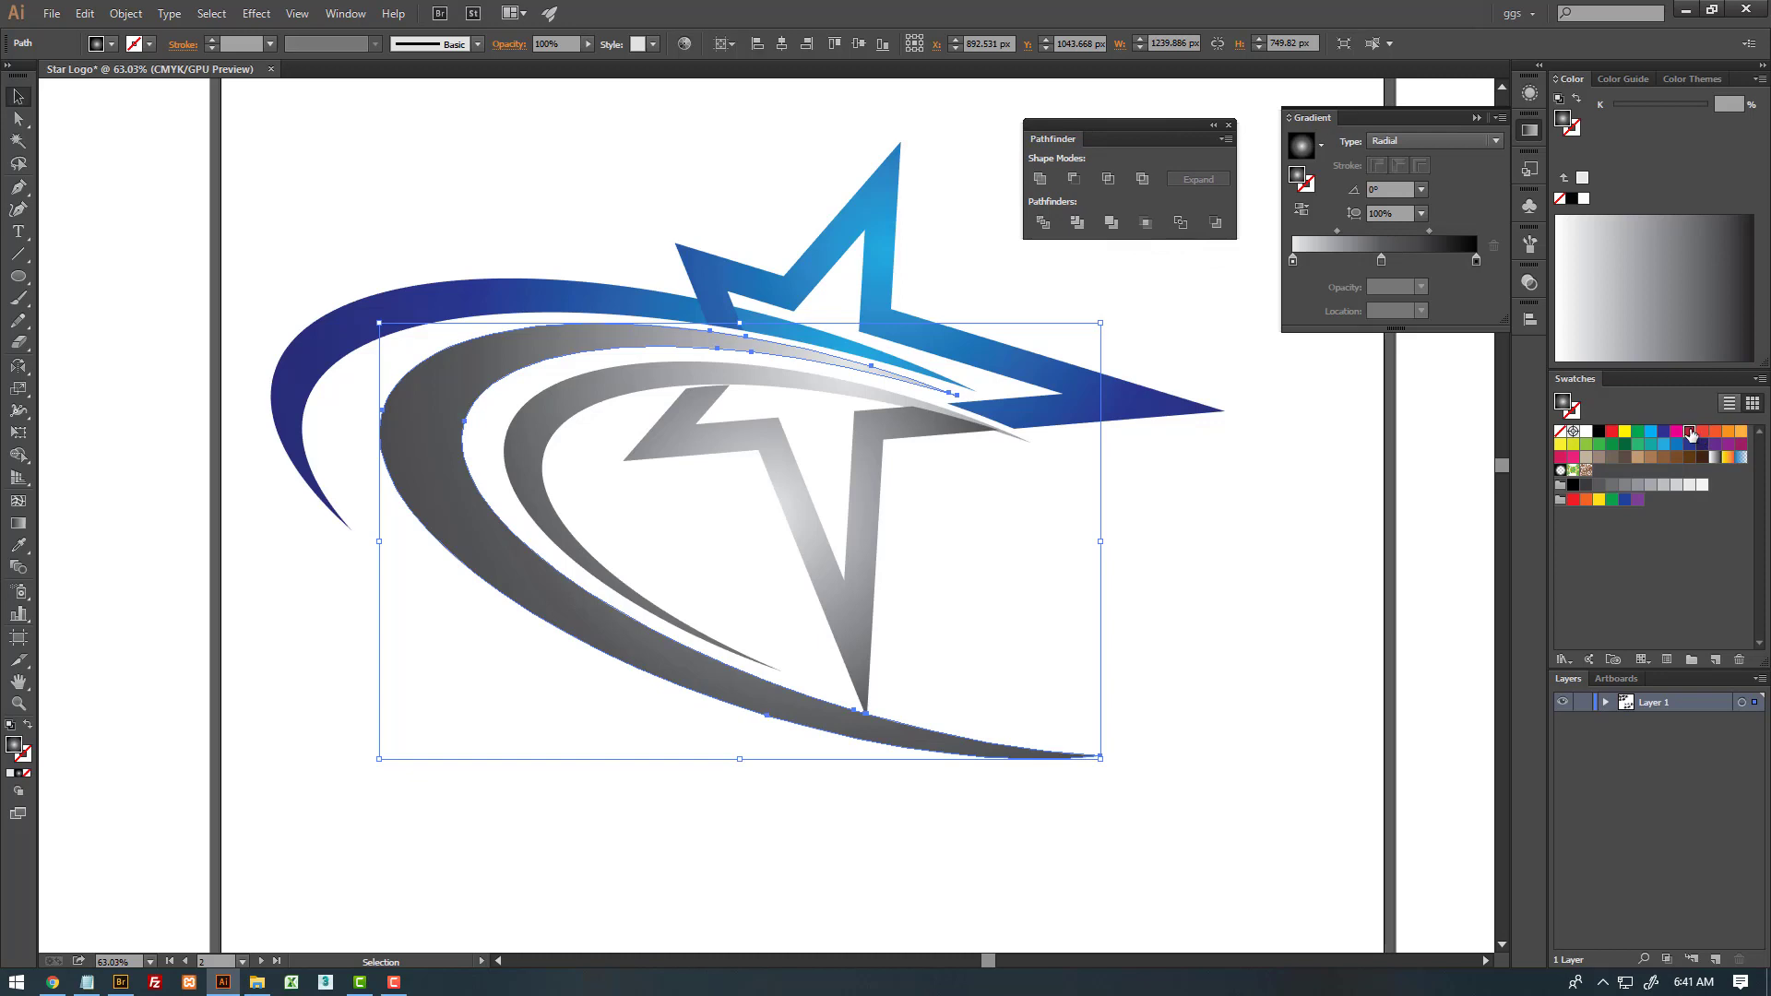
{"action": "left_click", "coordinate": [1476, 261]}
{"action": "left_click", "coordinate": [1612, 431]}
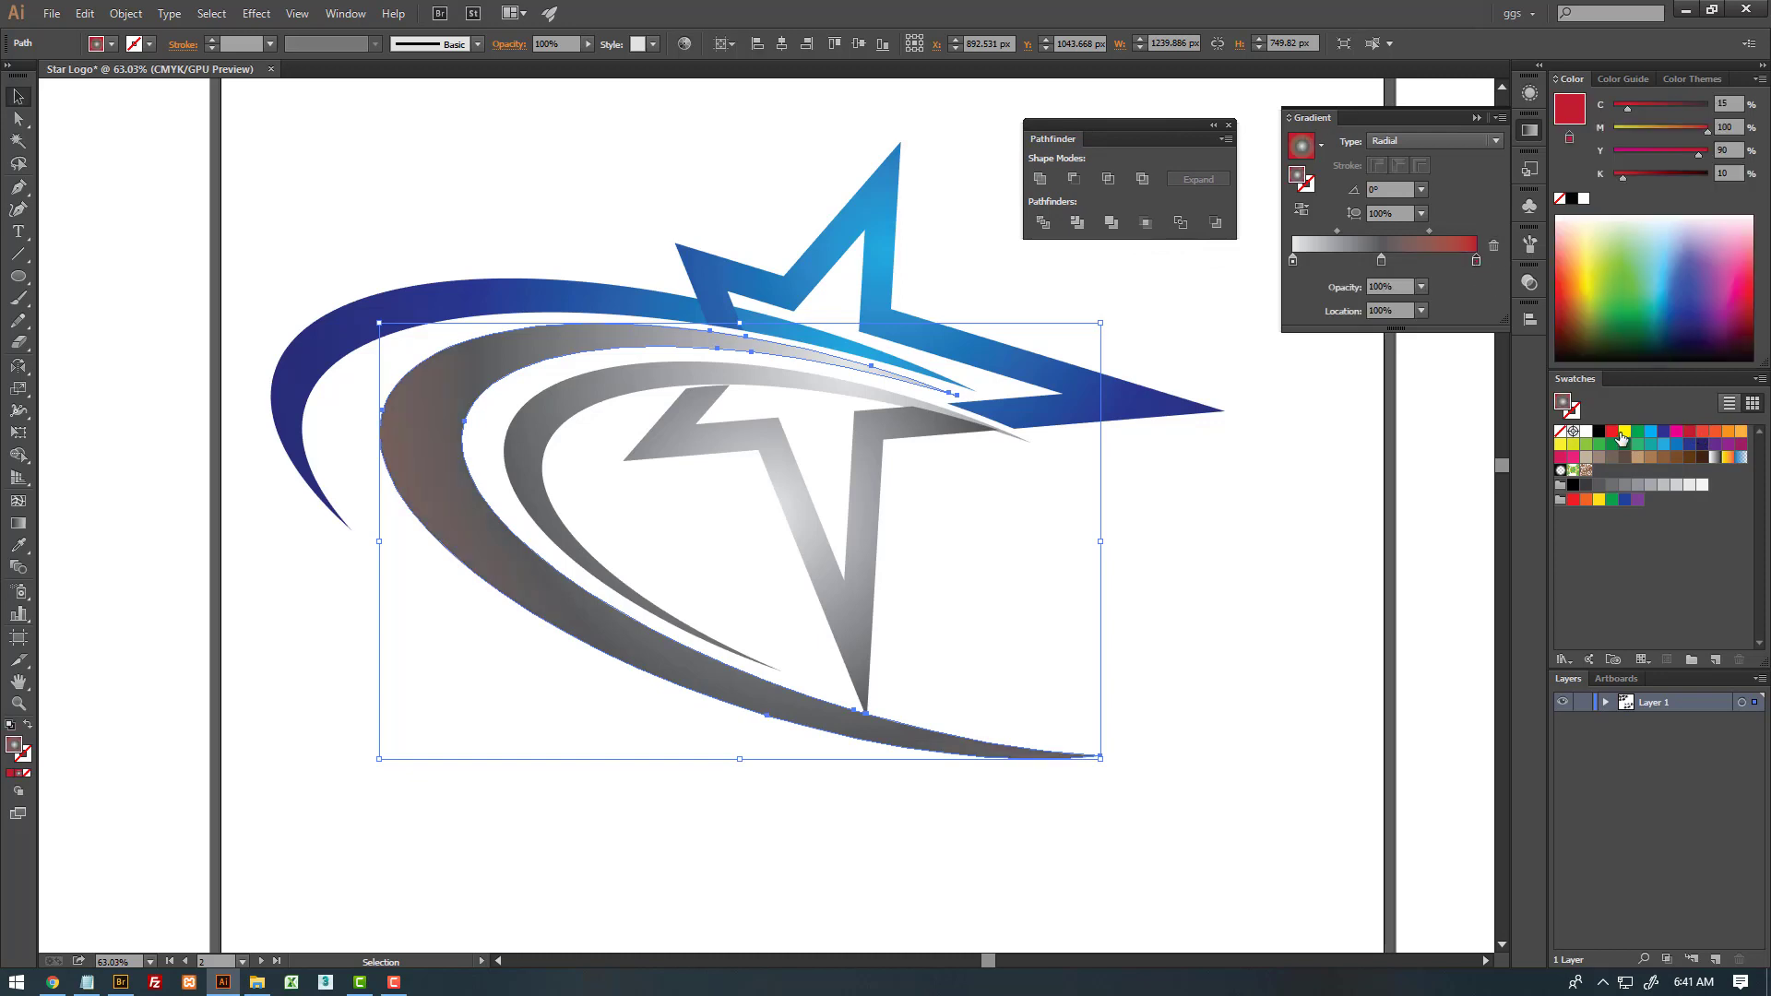
{"action": "left_click", "coordinate": [1293, 261]}
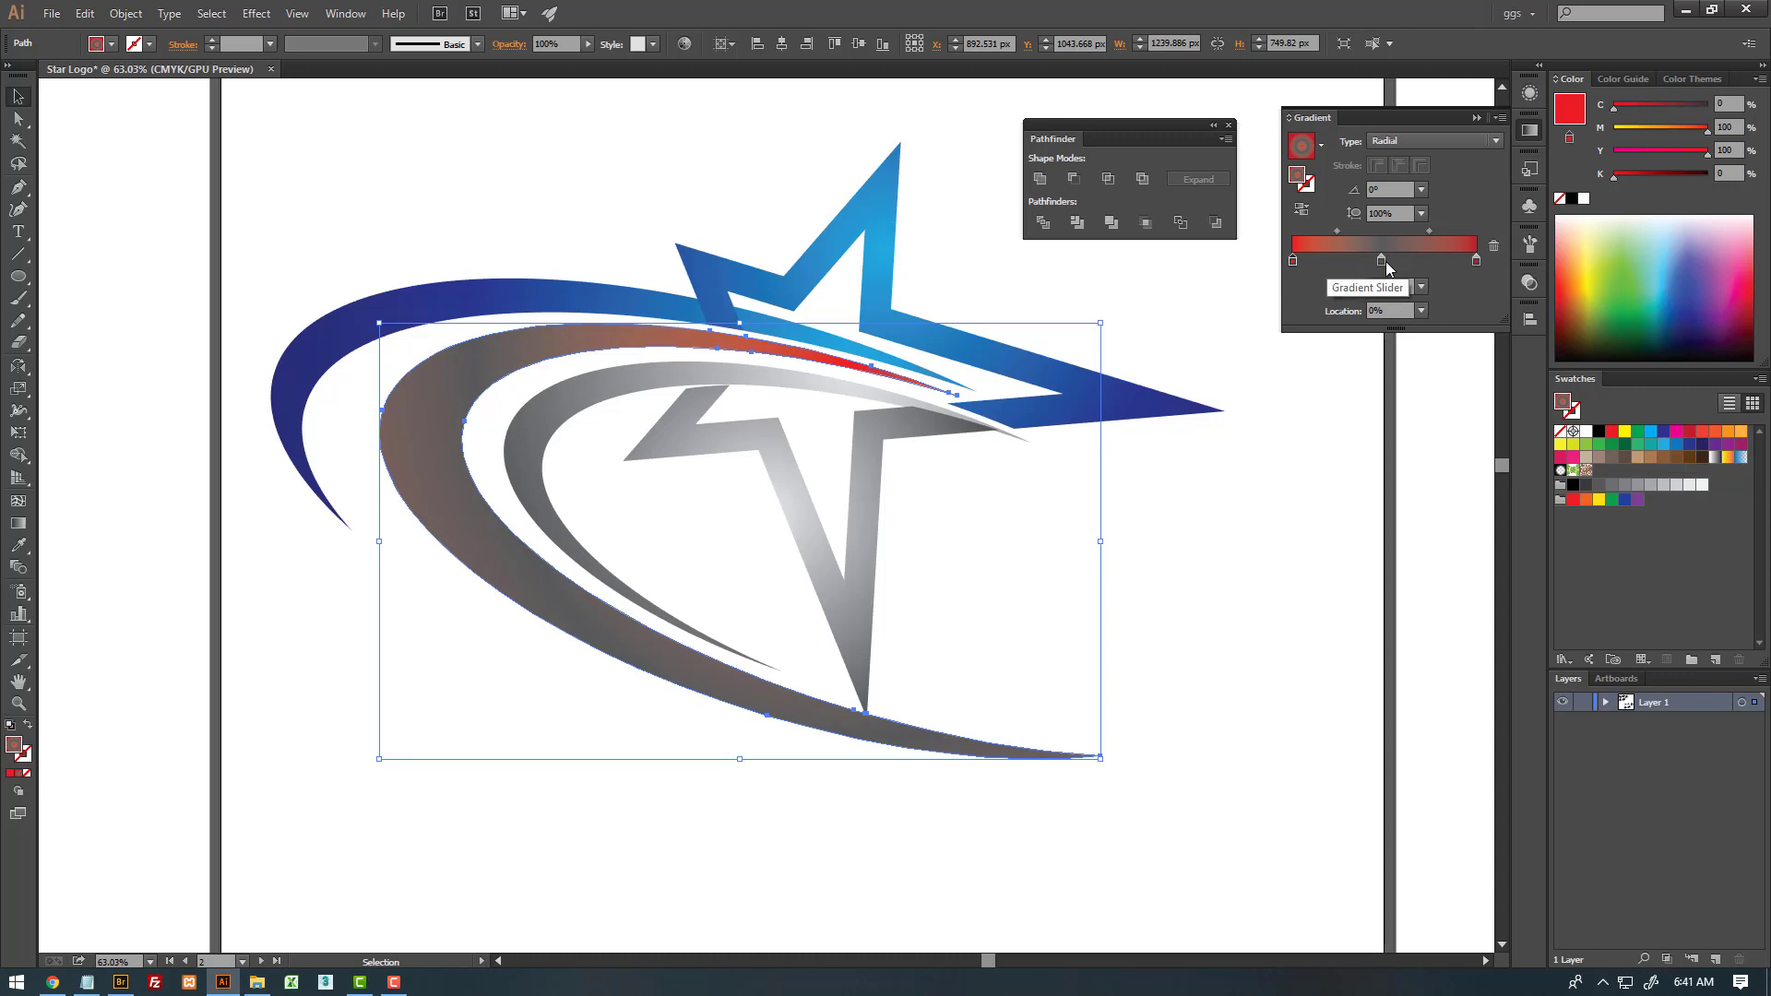
{"action": "left_click_drag", "start_coordinate": [1386, 263], "coordinate": [1511, 263]}
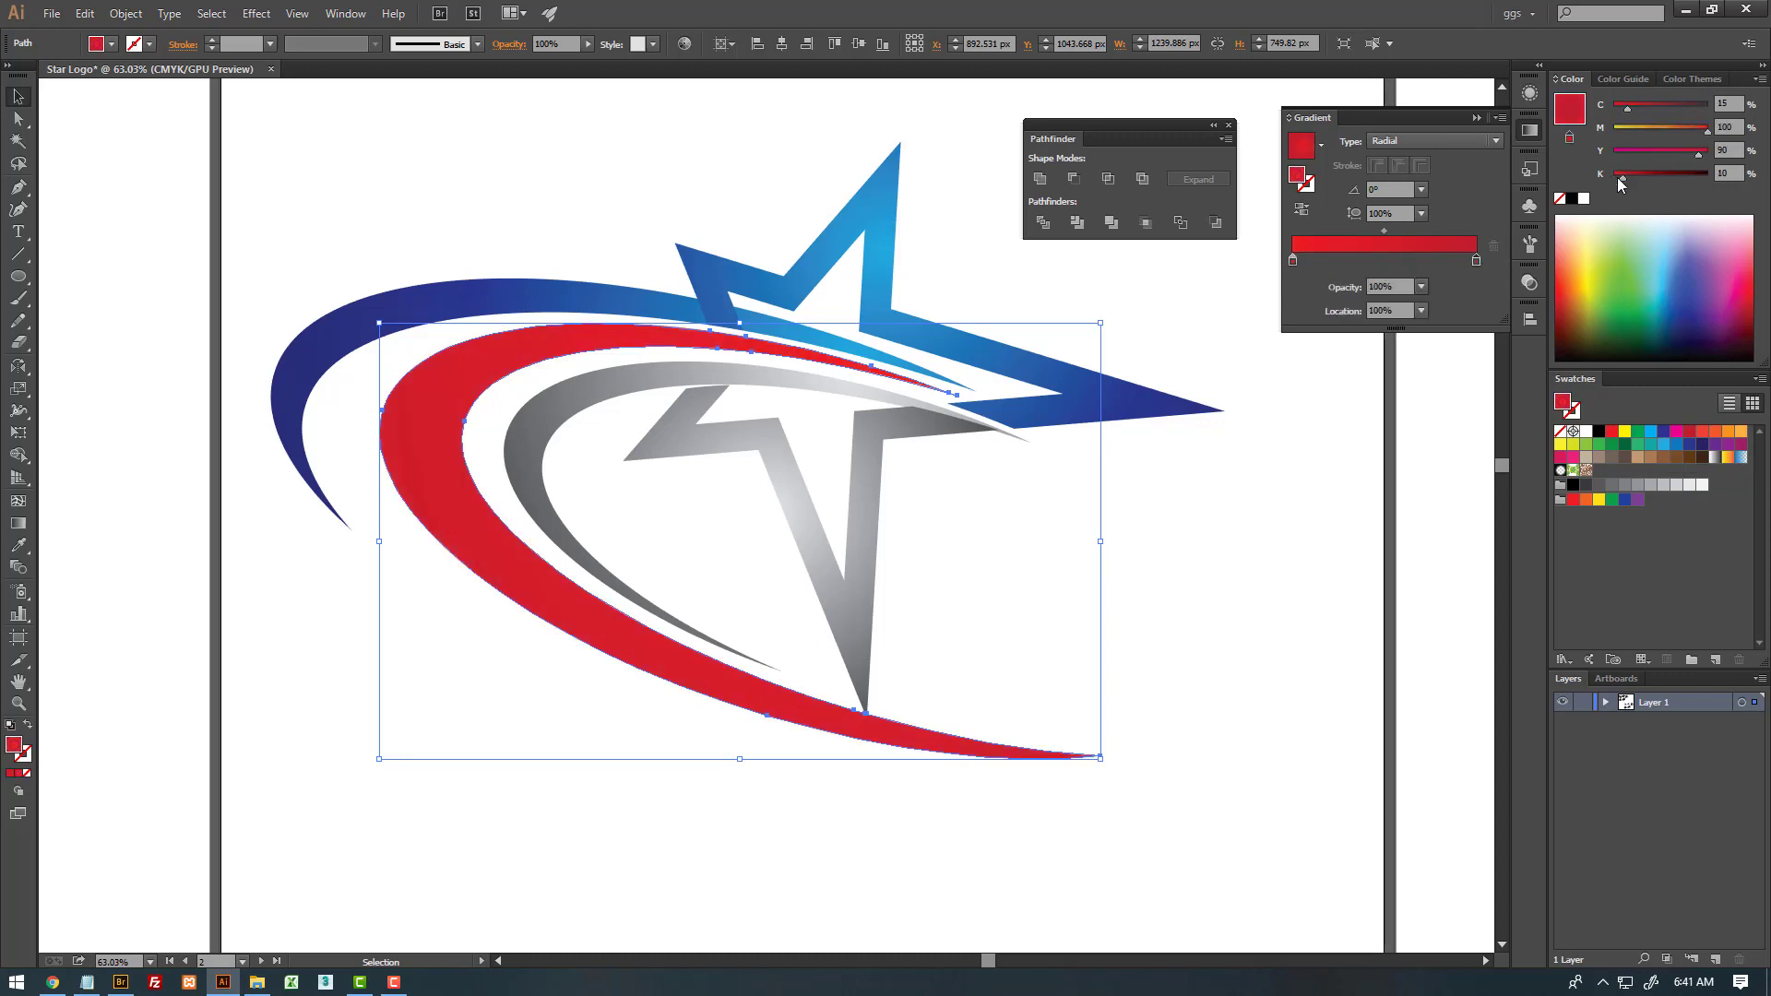
{"action": "left_click_drag", "start_coordinate": [1618, 177], "coordinate": [1646, 175]}
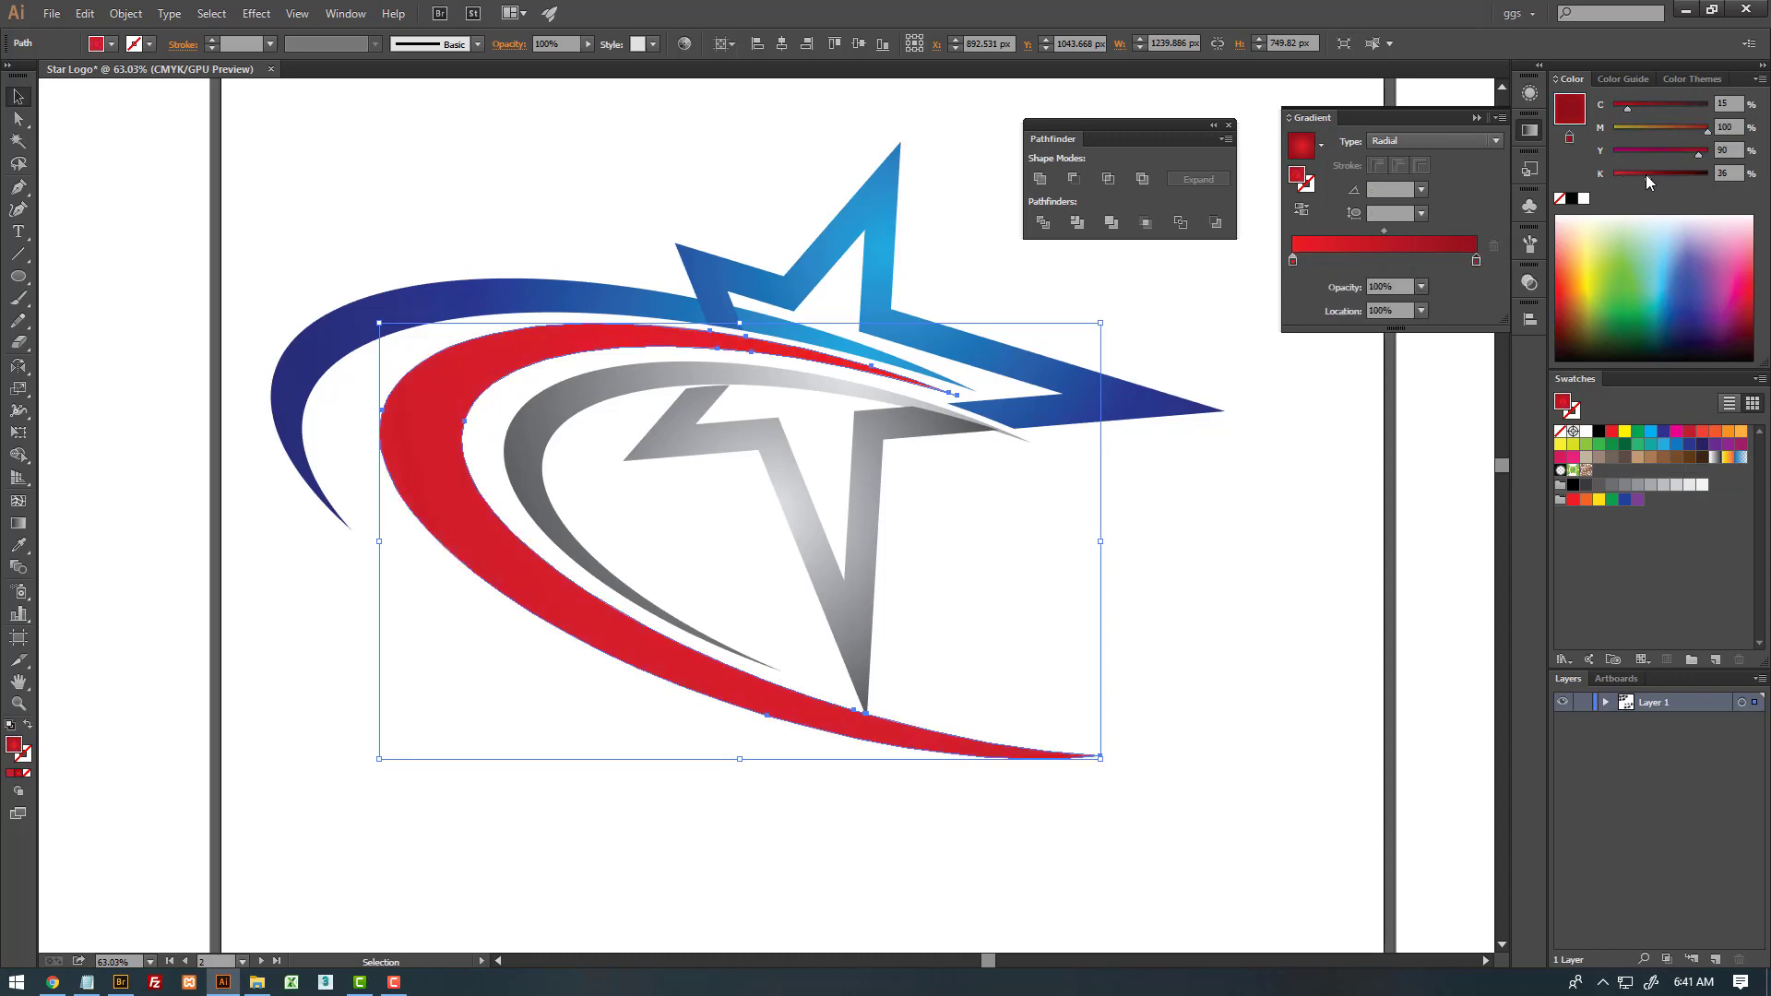
{"action": "left_click", "coordinate": [1017, 559]}
{"action": "key", "text": "z"}
{"action": "left_click_drag", "start_coordinate": [1025, 388], "coordinate": [1011, 414]}
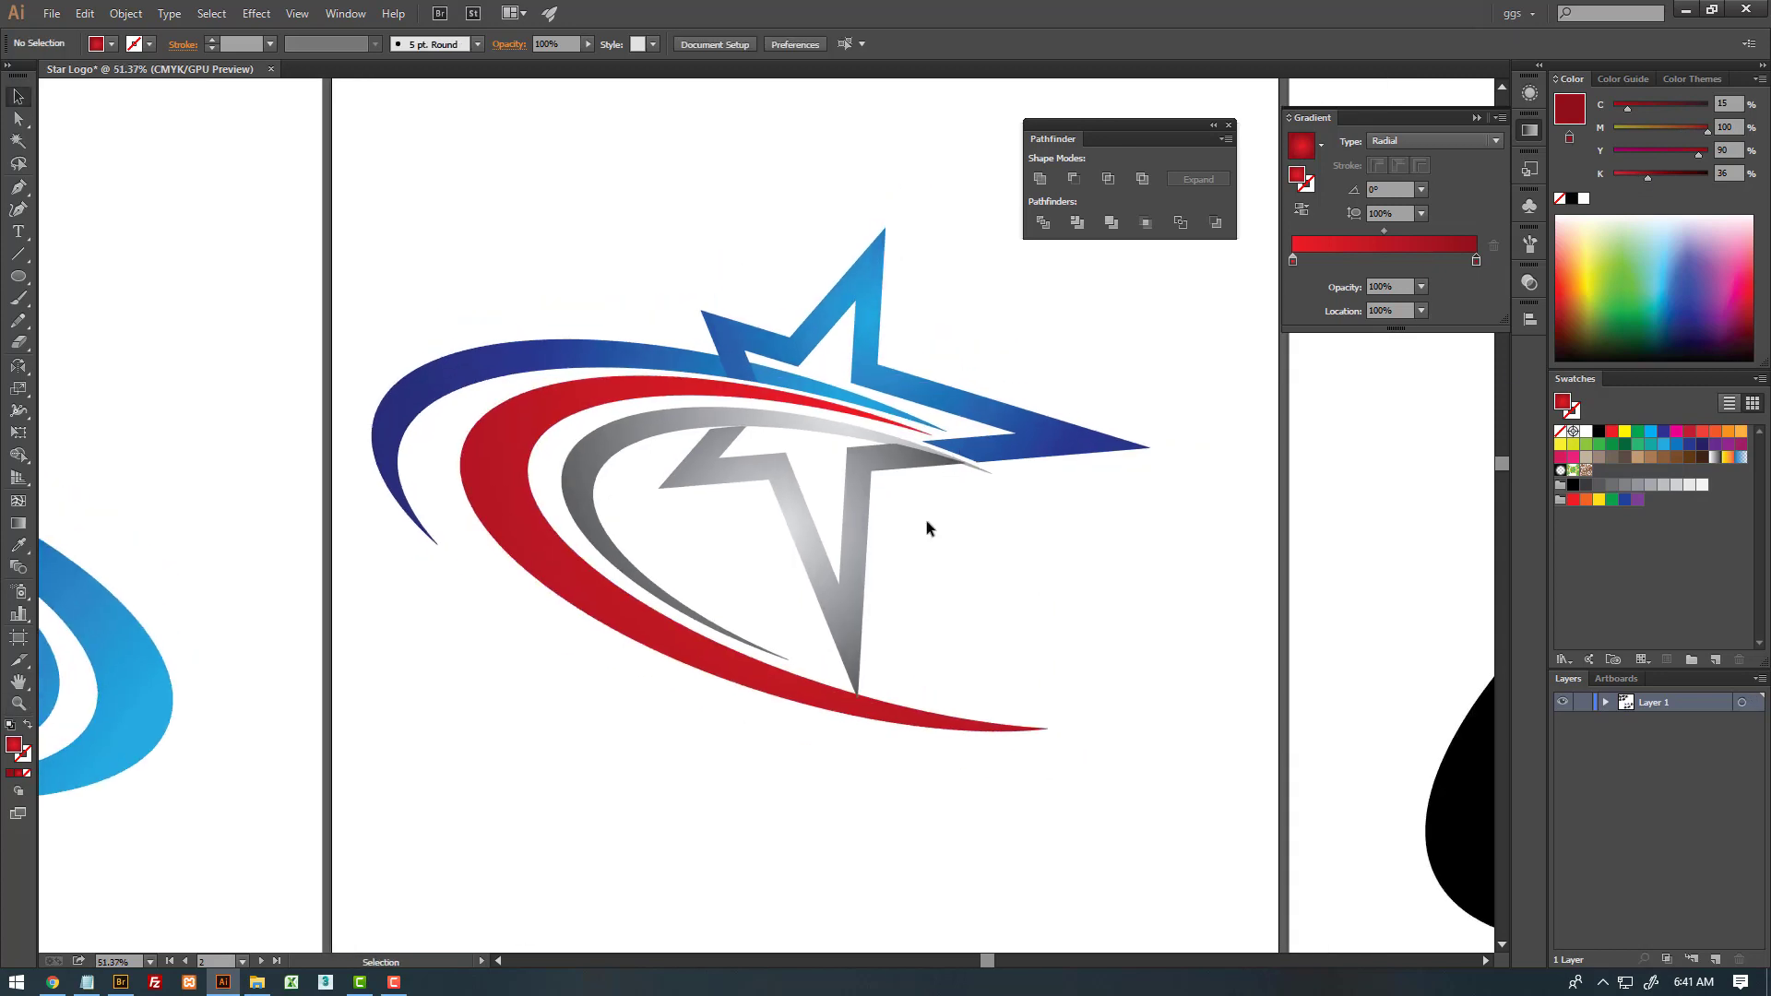
- Angle the grey star and inner swoosh's radial gradient diagonally across the star
{"action": "key", "text": "v"}
{"action": "left_click", "coordinate": [812, 508]}
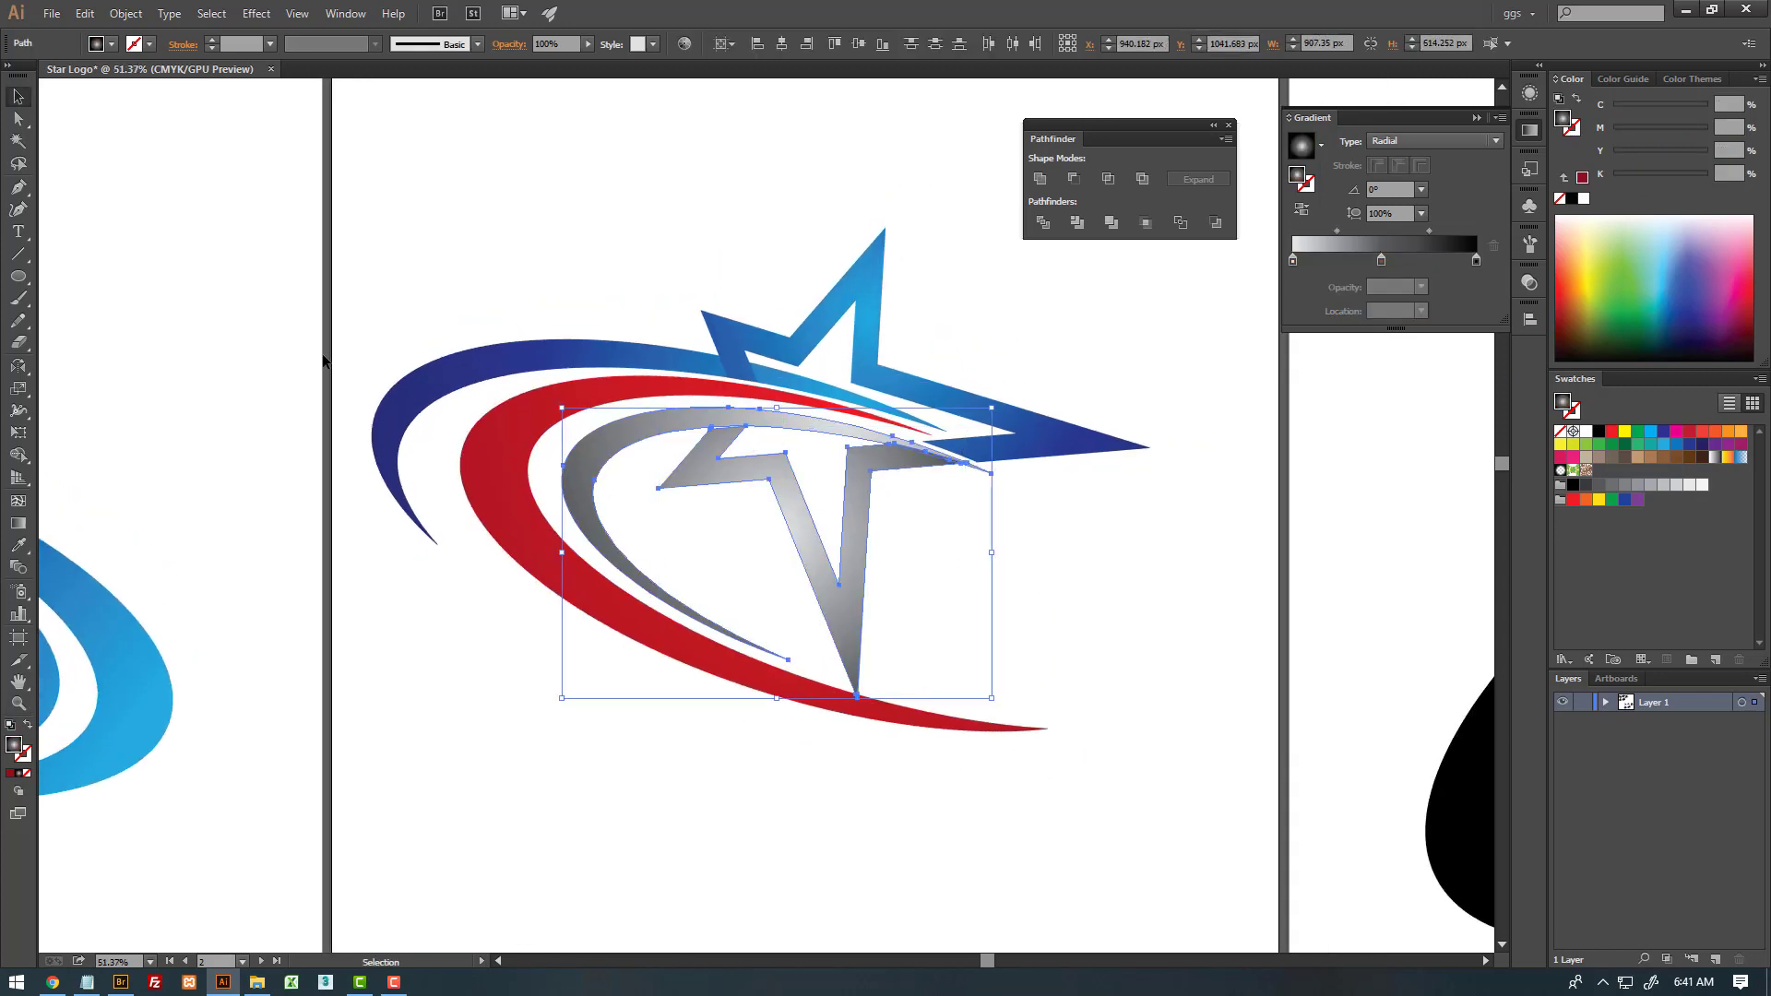
{"action": "key", "text": "g"}
{"action": "left_click_drag", "start_coordinate": [624, 423], "coordinate": [968, 585]}
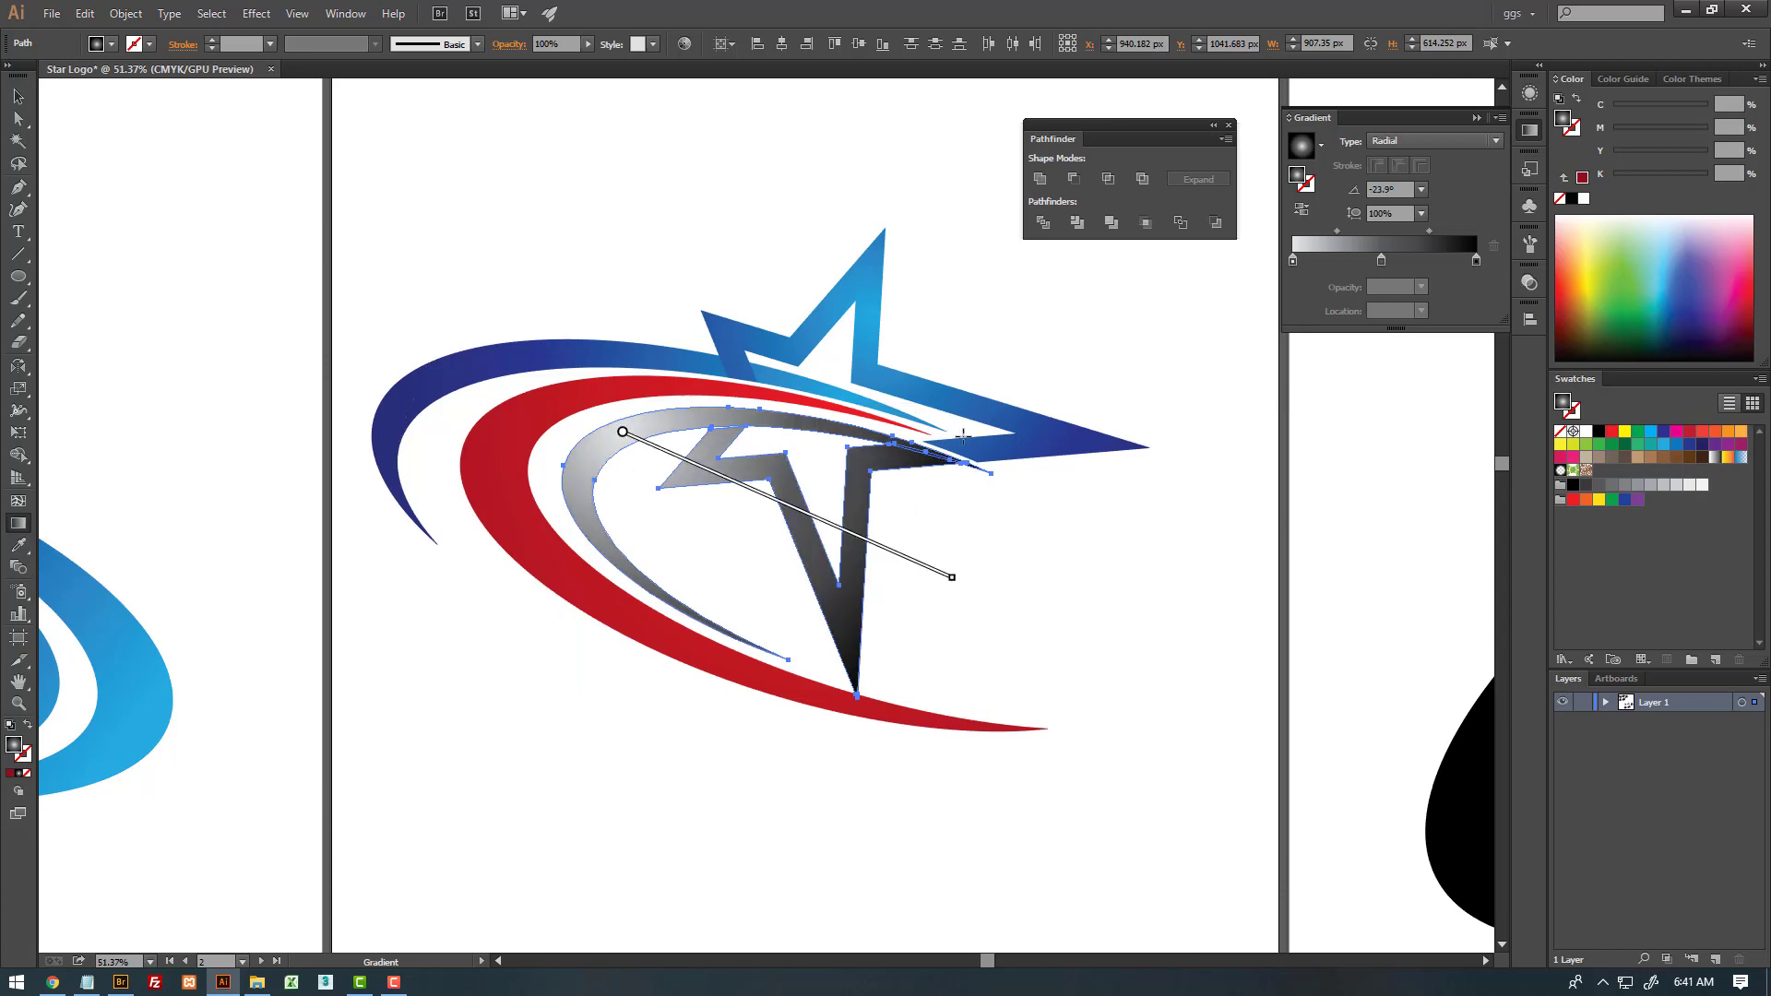
{"action": "left_click_drag", "start_coordinate": [952, 406], "coordinate": [517, 629]}
{"action": "left_click_drag", "start_coordinate": [918, 349], "coordinate": [612, 612]}
{"action": "left_click_drag", "start_coordinate": [996, 402], "coordinate": [506, 706]}
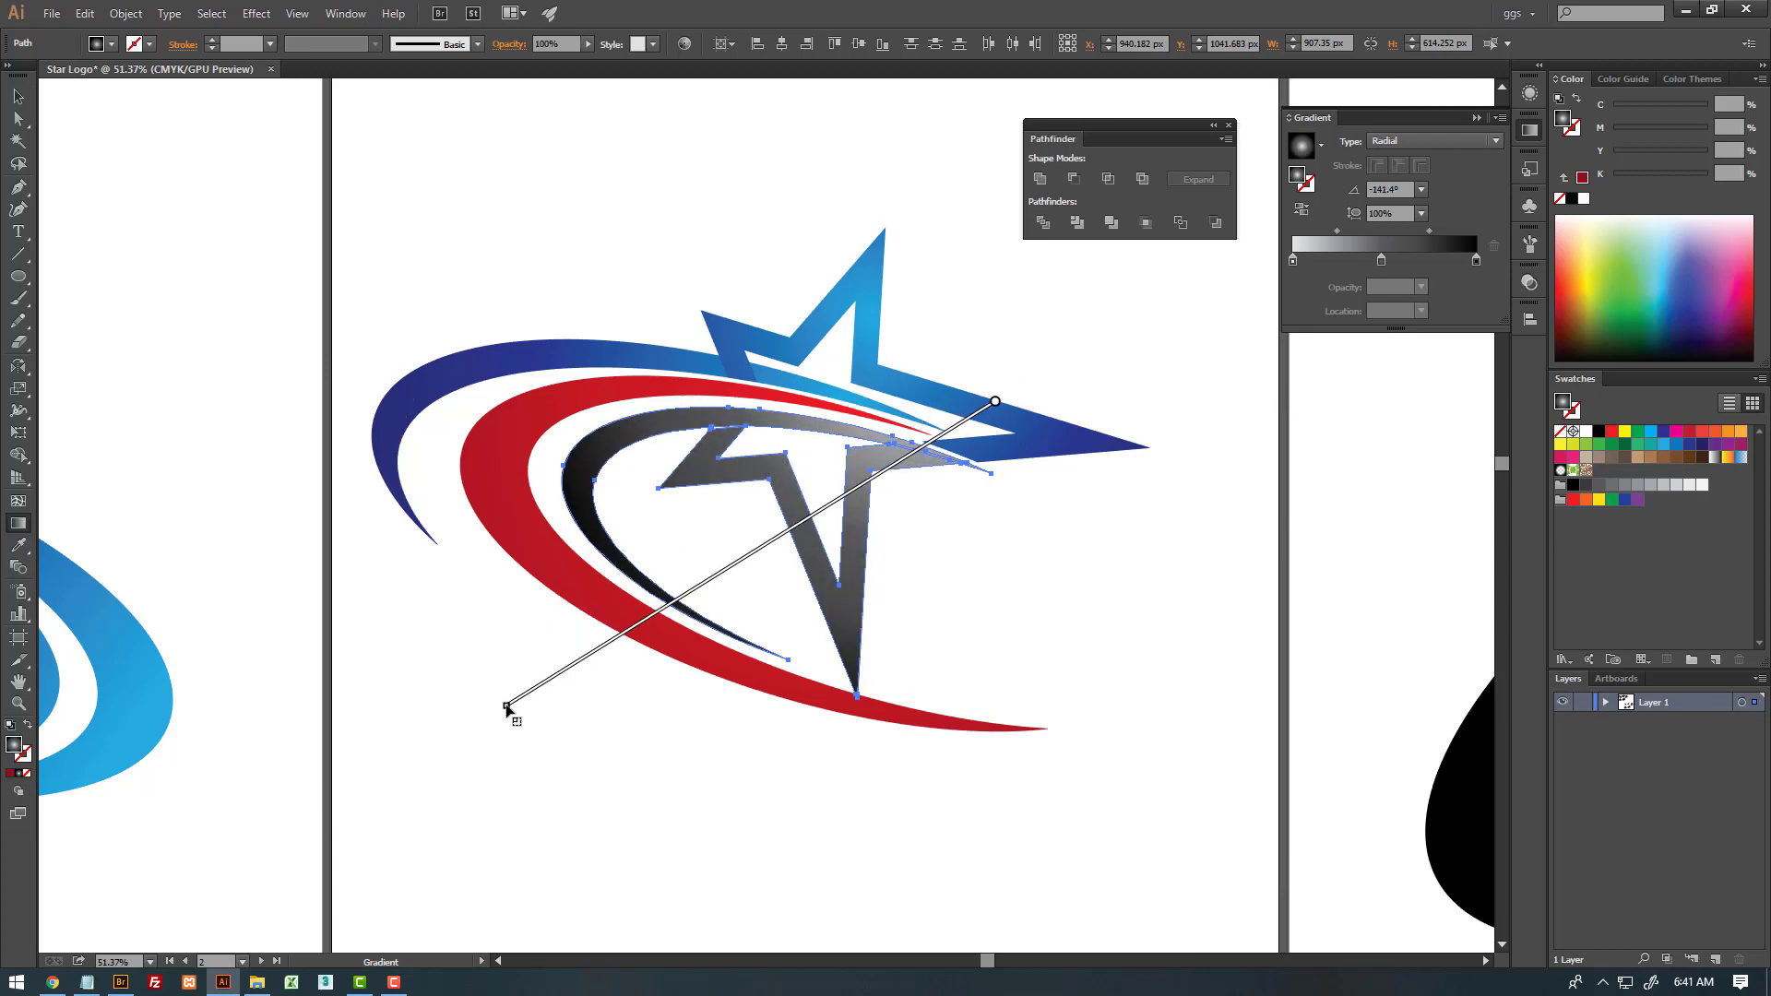
{"action": "left_click_drag", "start_coordinate": [949, 348], "coordinate": [542, 656]}
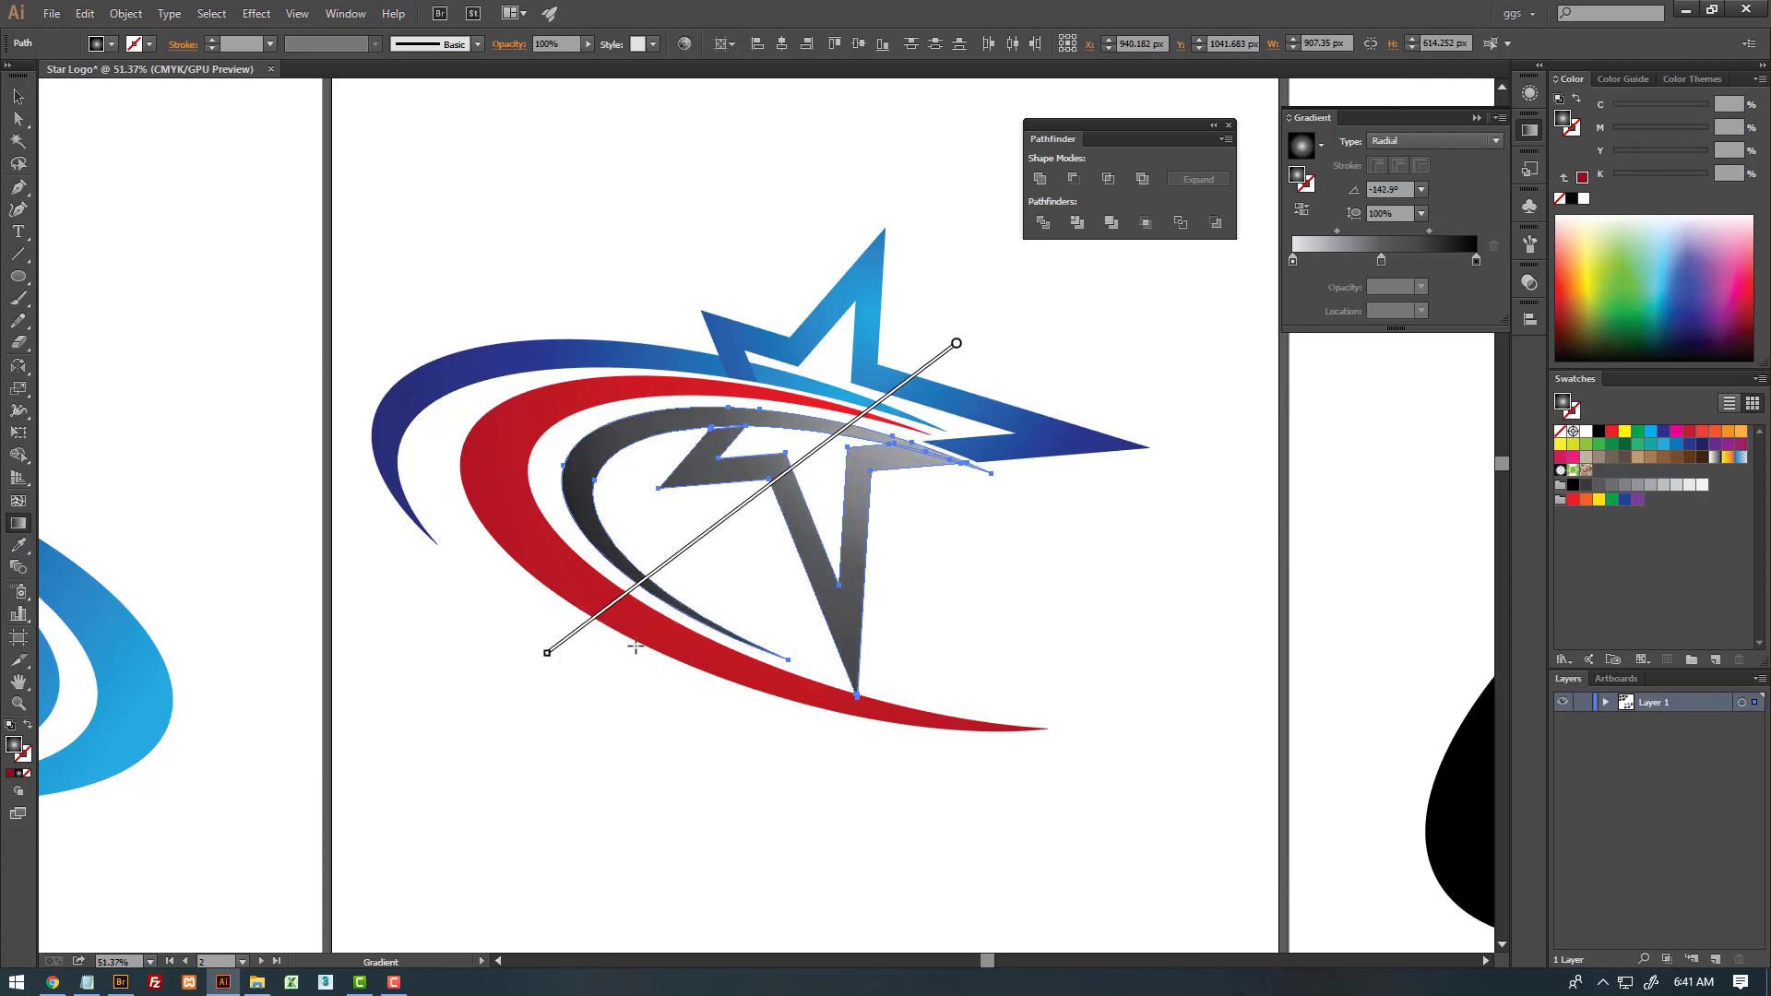
- Redirect the red swoosh's radial gradient to run diagonally
{"action": "key", "text": "v"}
{"action": "left_click", "coordinate": [834, 452]}
{"action": "left_click", "coordinate": [671, 398]}
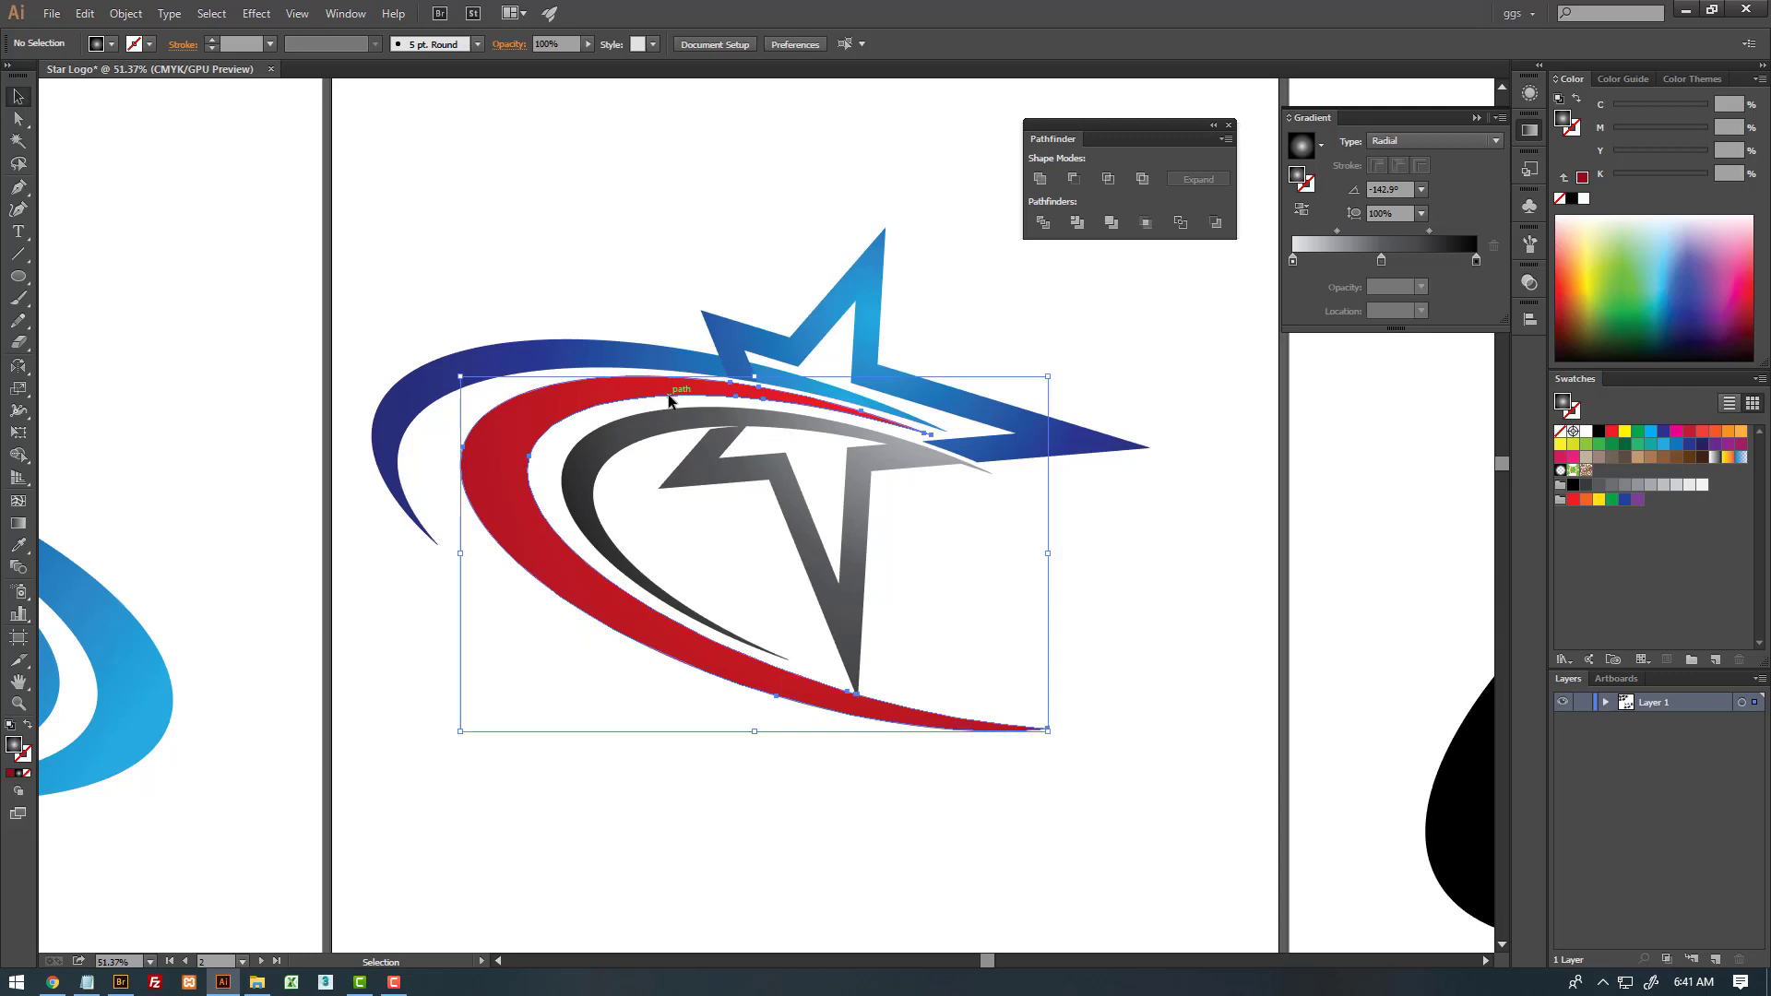
{"action": "left_click", "coordinate": [12, 526]}
{"action": "left_click_drag", "start_coordinate": [462, 426], "coordinate": [747, 664]}
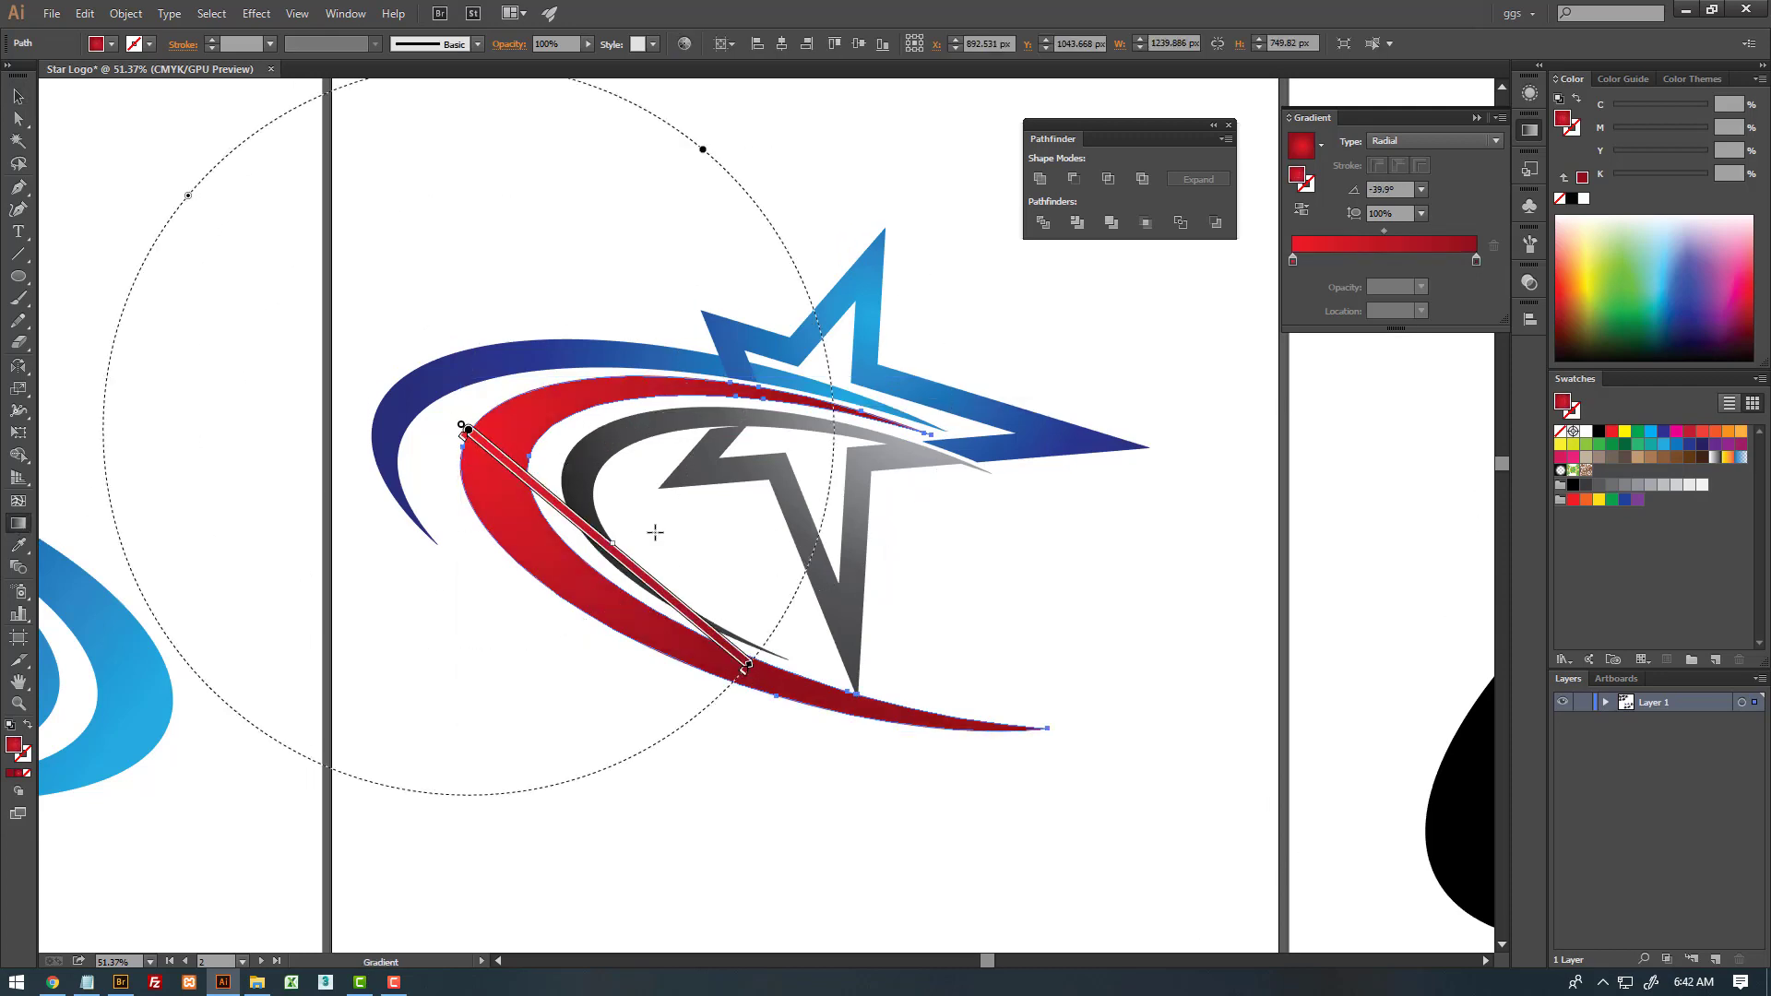
{"action": "left_click_drag", "start_coordinate": [459, 396], "coordinate": [968, 763]}
- Run the blue star and outer swoosh gradient from upper right to lower left, lightest at the star tip
{"action": "key", "text": "v"}
{"action": "left_click", "coordinate": [983, 345]}
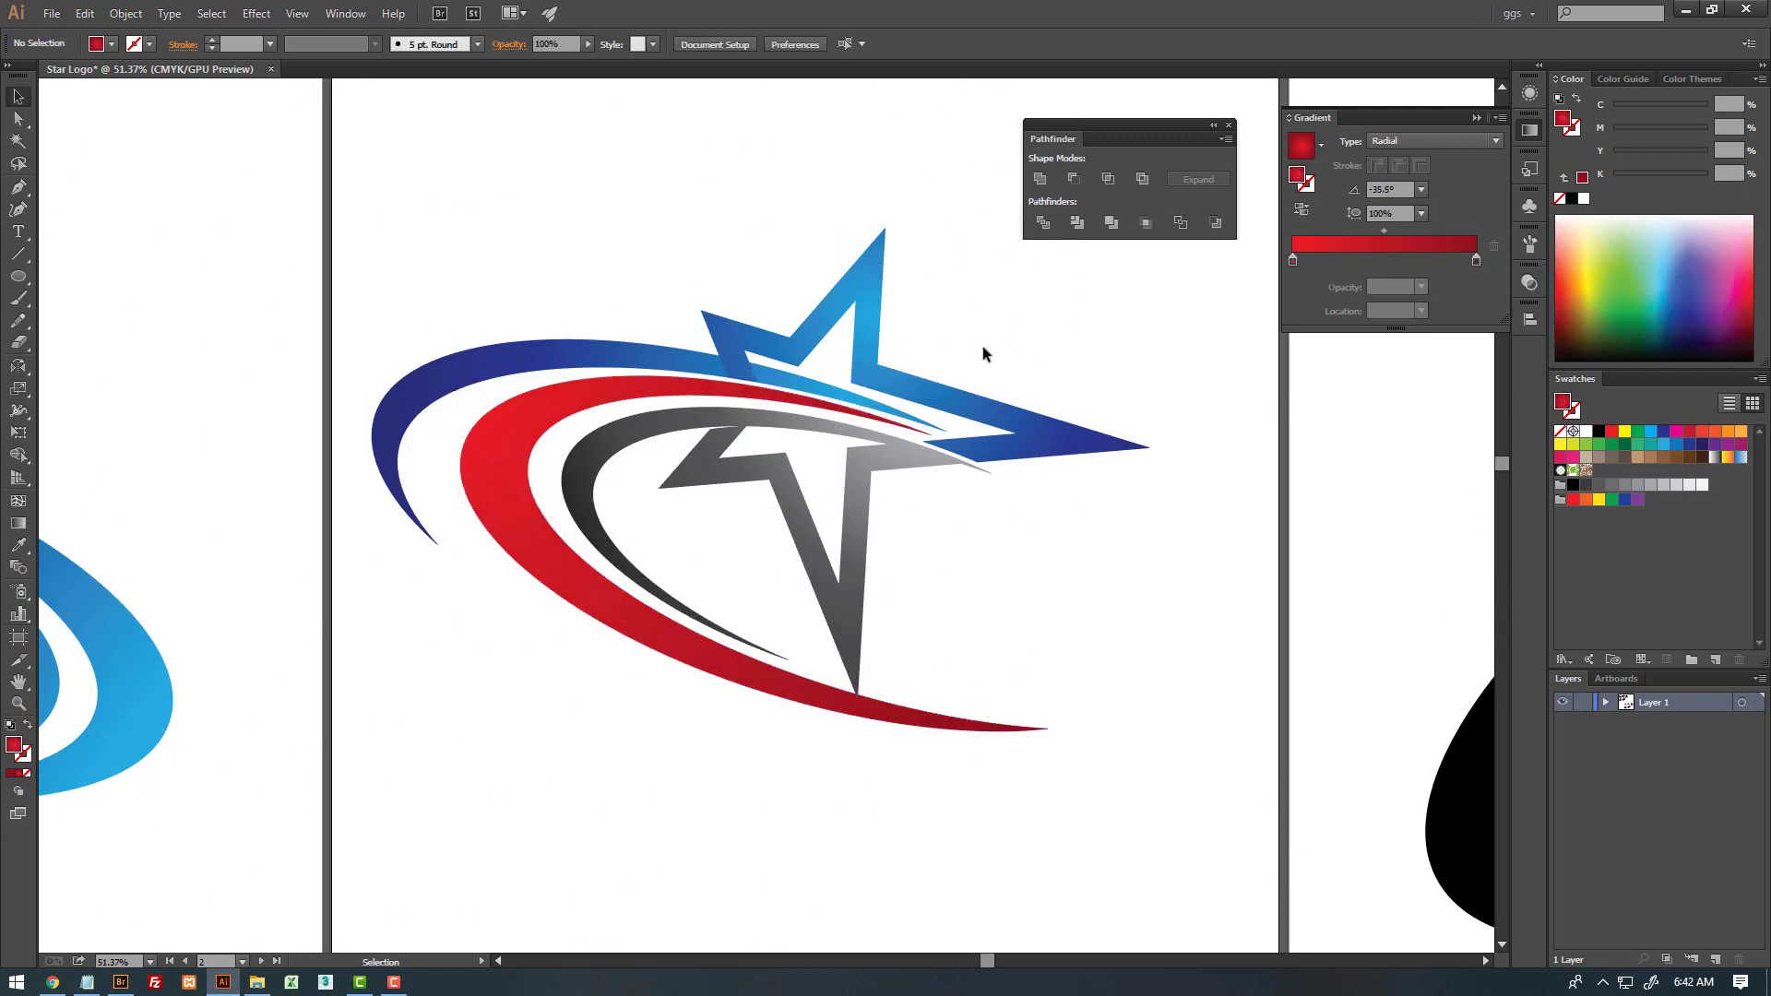
{"action": "left_click", "coordinate": [923, 389]}
{"action": "left_click", "coordinate": [858, 410], "text": "shift"}
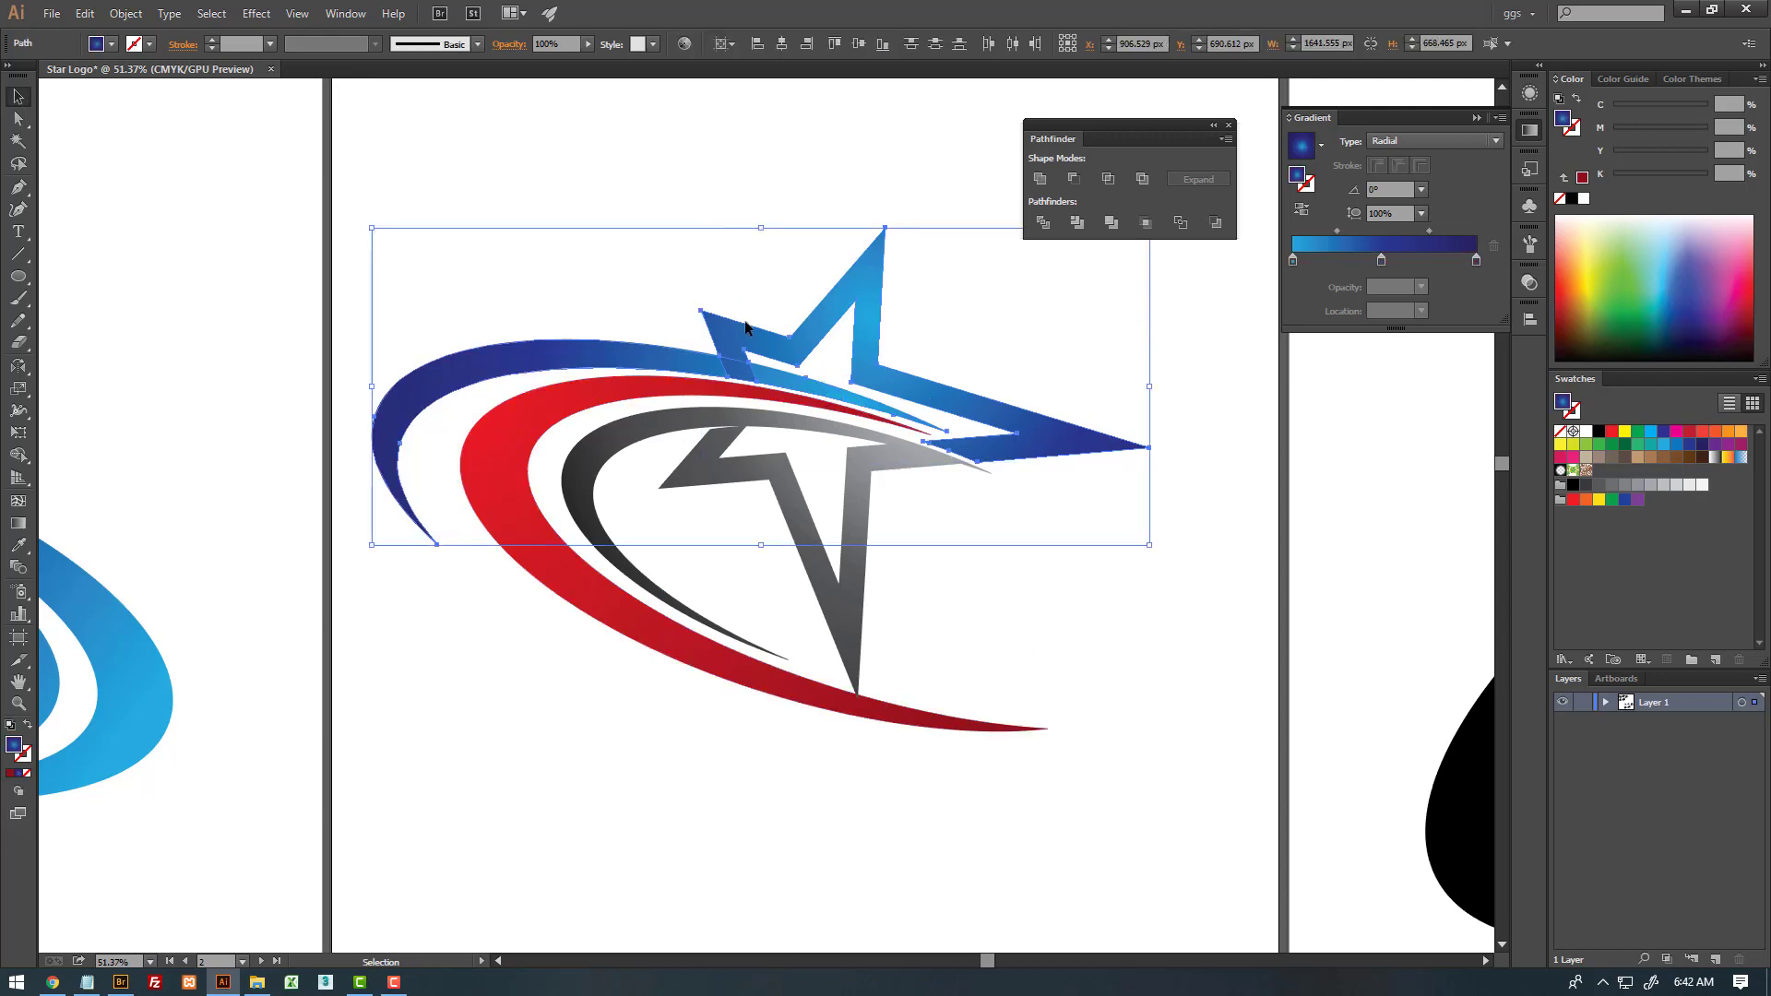
{"action": "left_click_drag", "start_coordinate": [745, 327], "coordinate": [641, 356]}
{"action": "key", "text": "ctrl+z"}
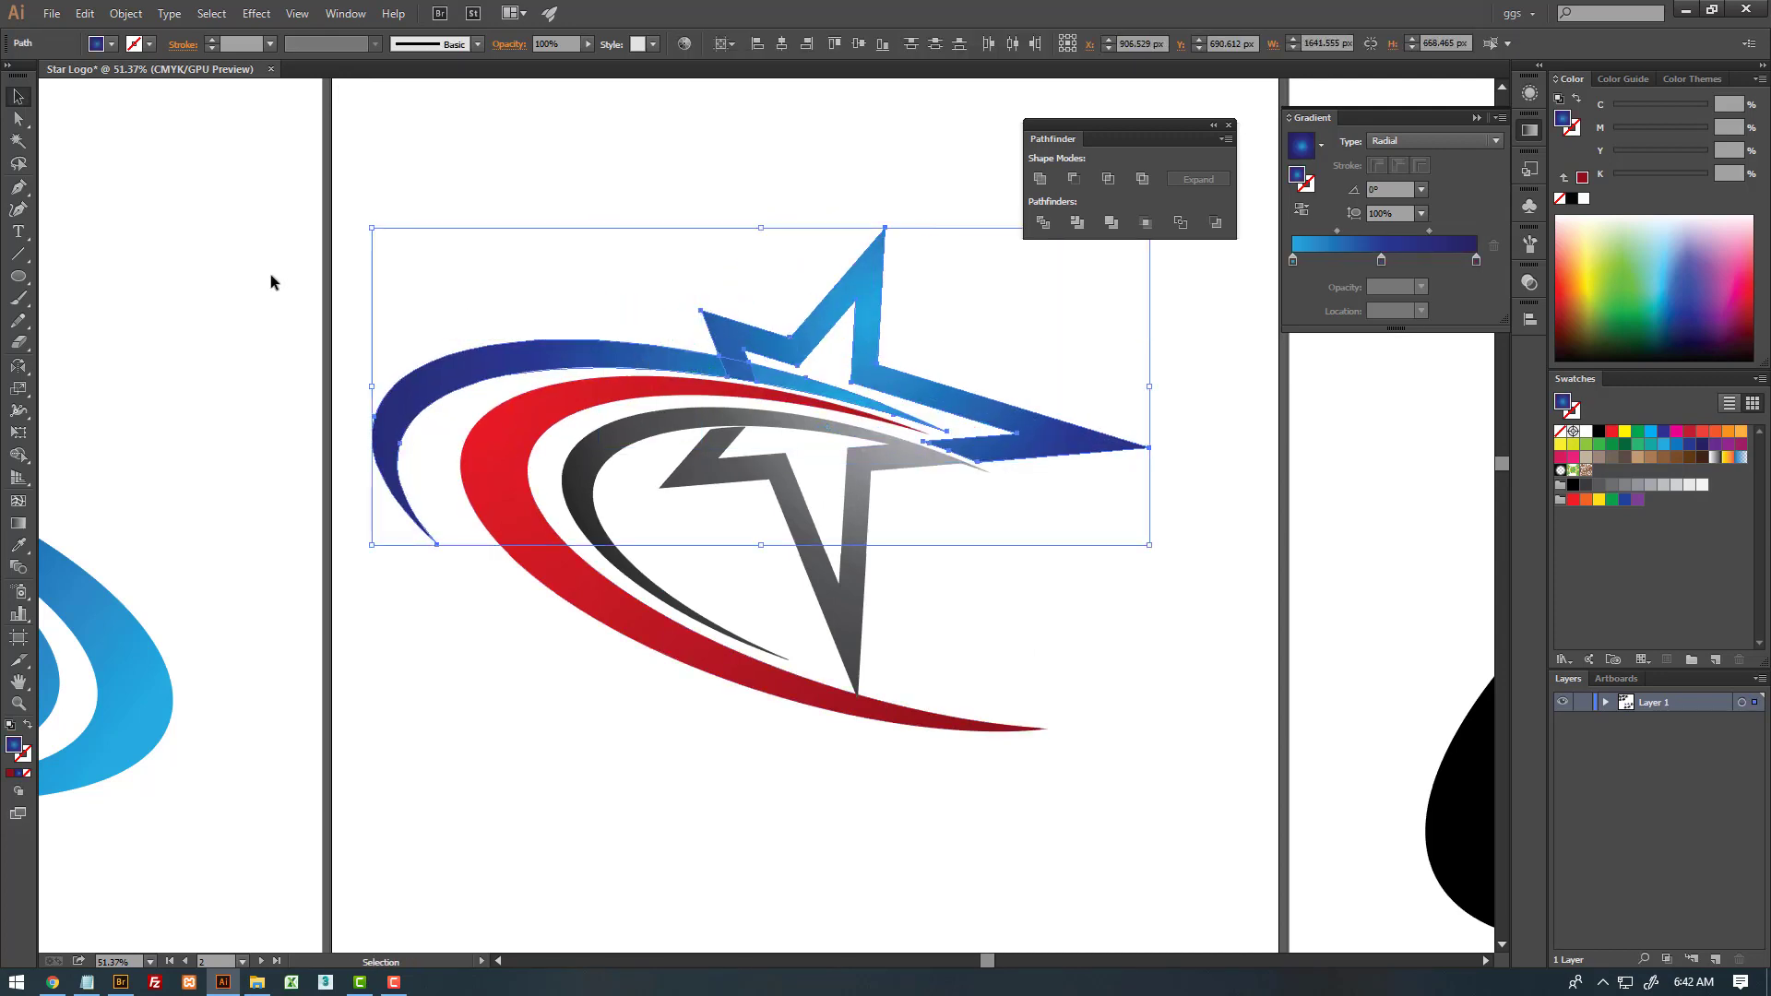
{"action": "left_click", "coordinate": [18, 523]}
{"action": "left_click_drag", "start_coordinate": [988, 356], "coordinate": [467, 419]}
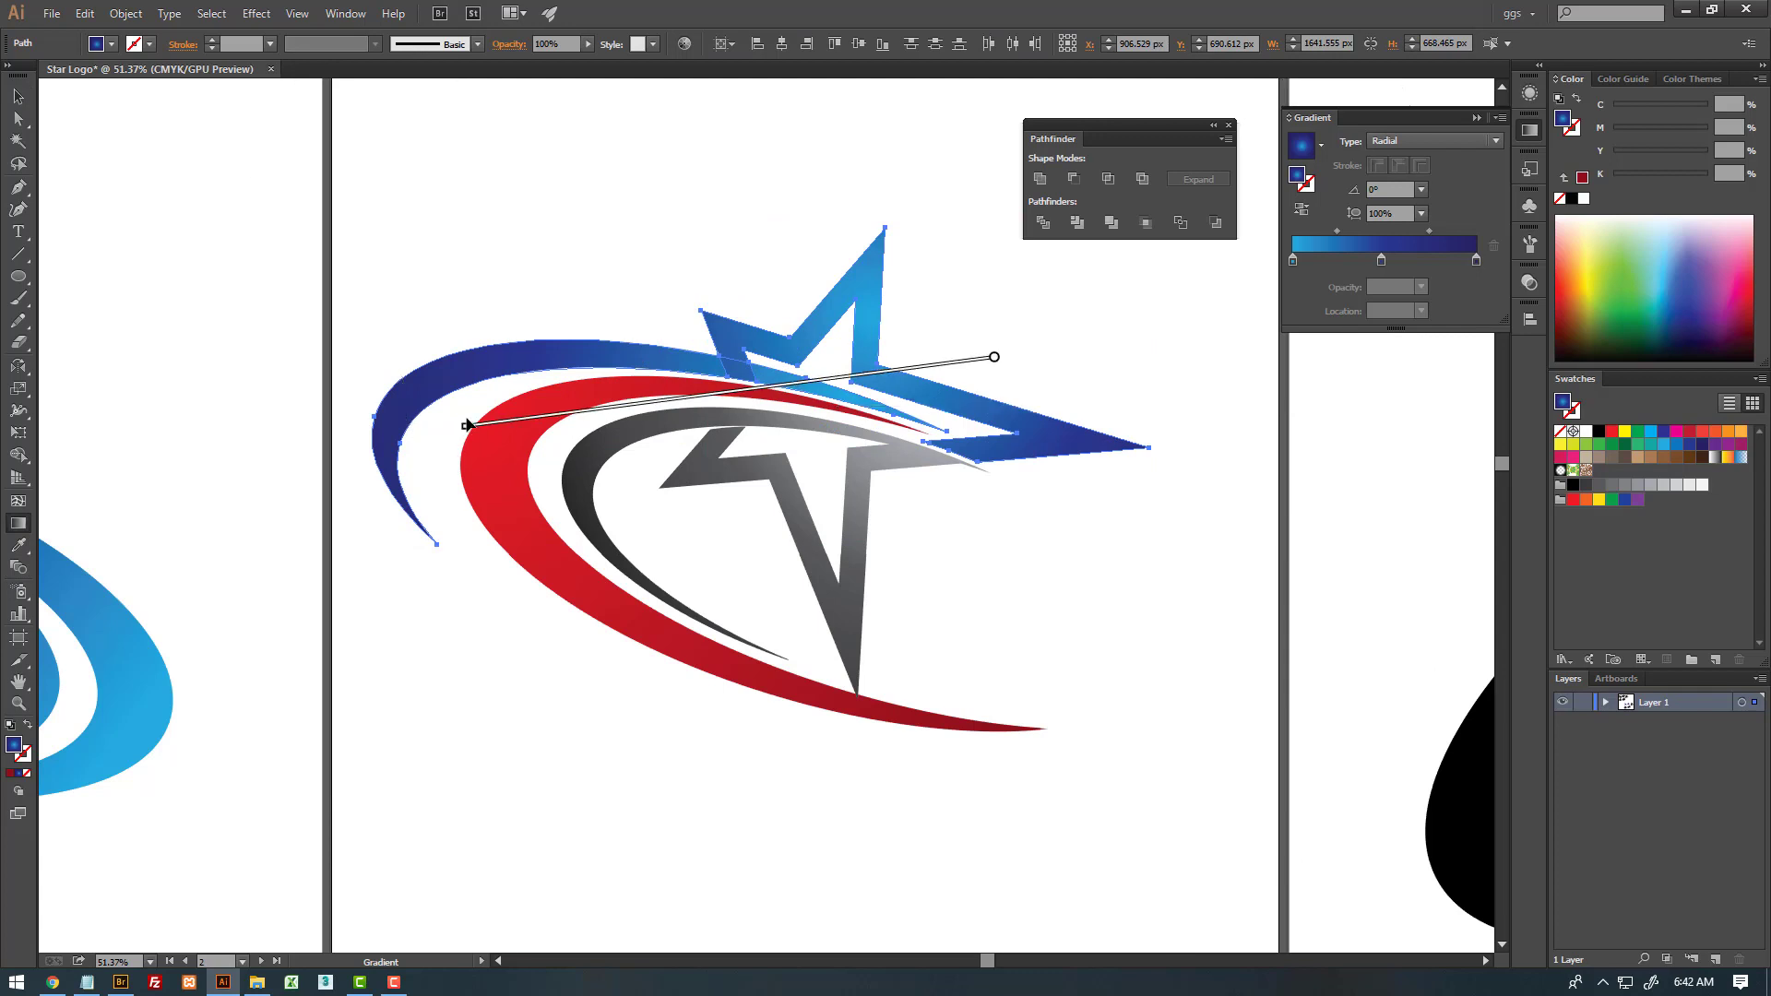
{"action": "left_click_drag", "start_coordinate": [383, 317], "coordinate": [1155, 491]}
{"action": "left_click_drag", "start_coordinate": [929, 363], "coordinate": [217, 522]}
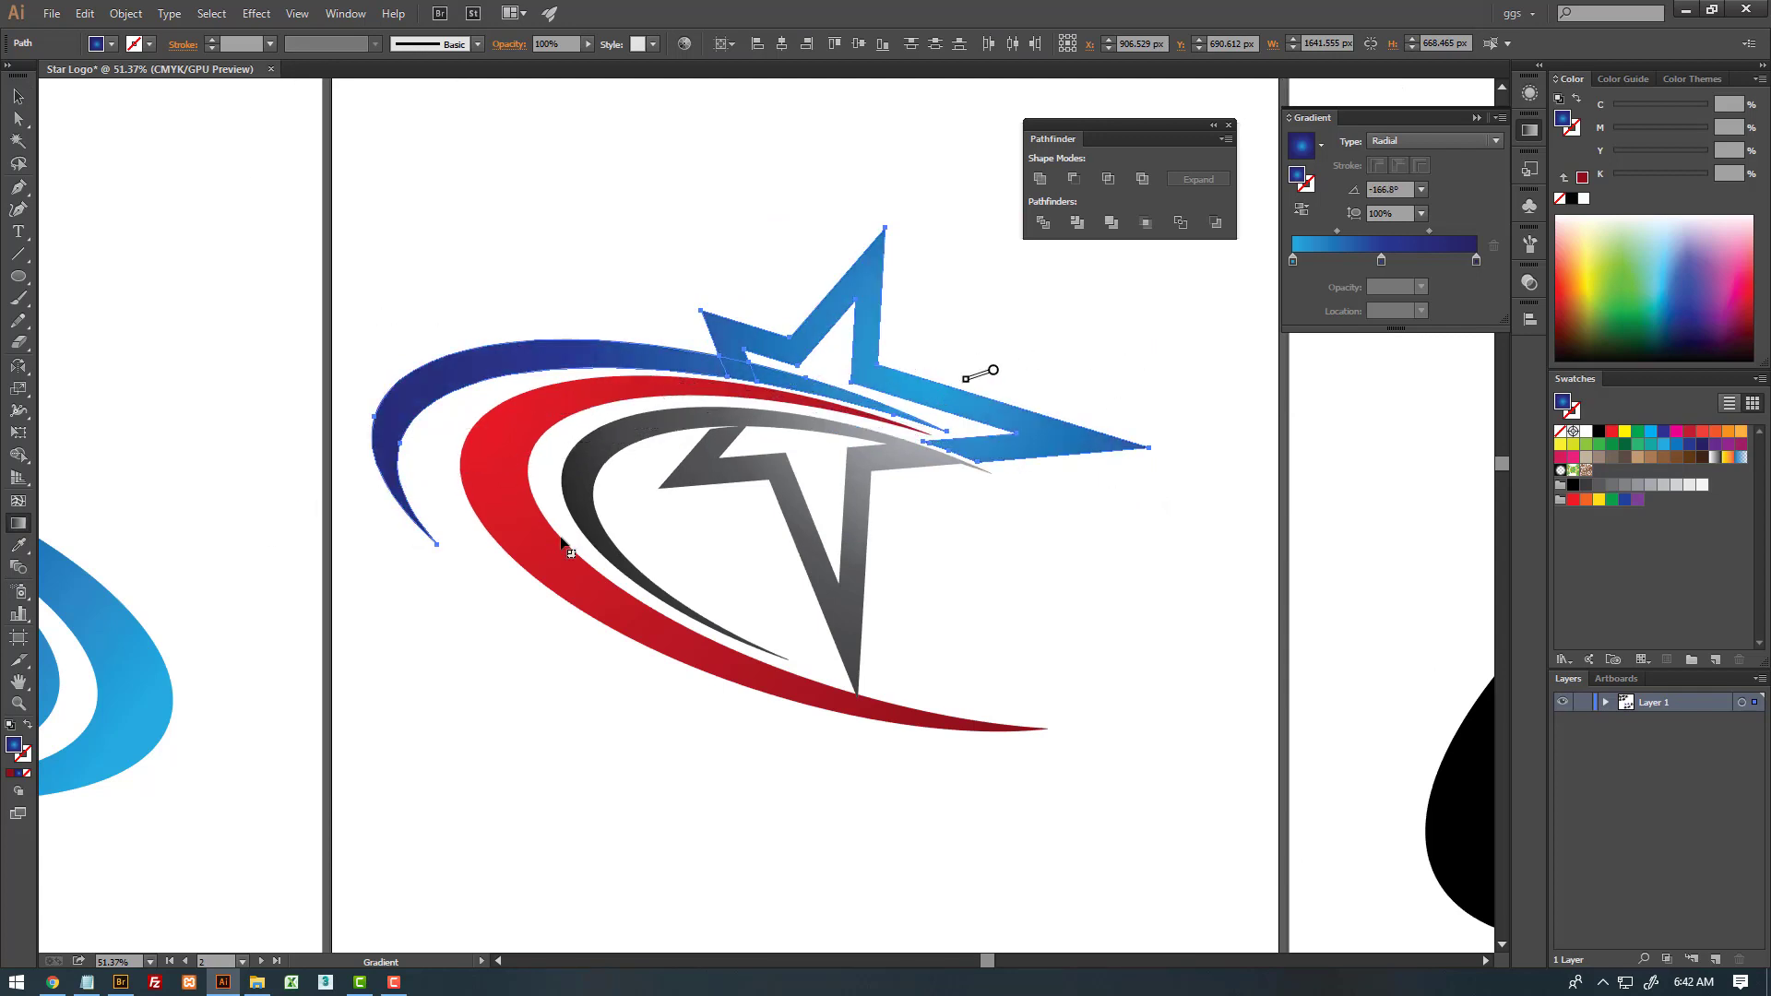
{"action": "left_click_drag", "start_coordinate": [988, 368], "coordinate": [356, 585]}
{"action": "left_click_drag", "start_coordinate": [1090, 321], "coordinate": [119, 731]}
{"action": "key", "text": "ctrl+shift+a"}
{"action": "key", "text": "z"}
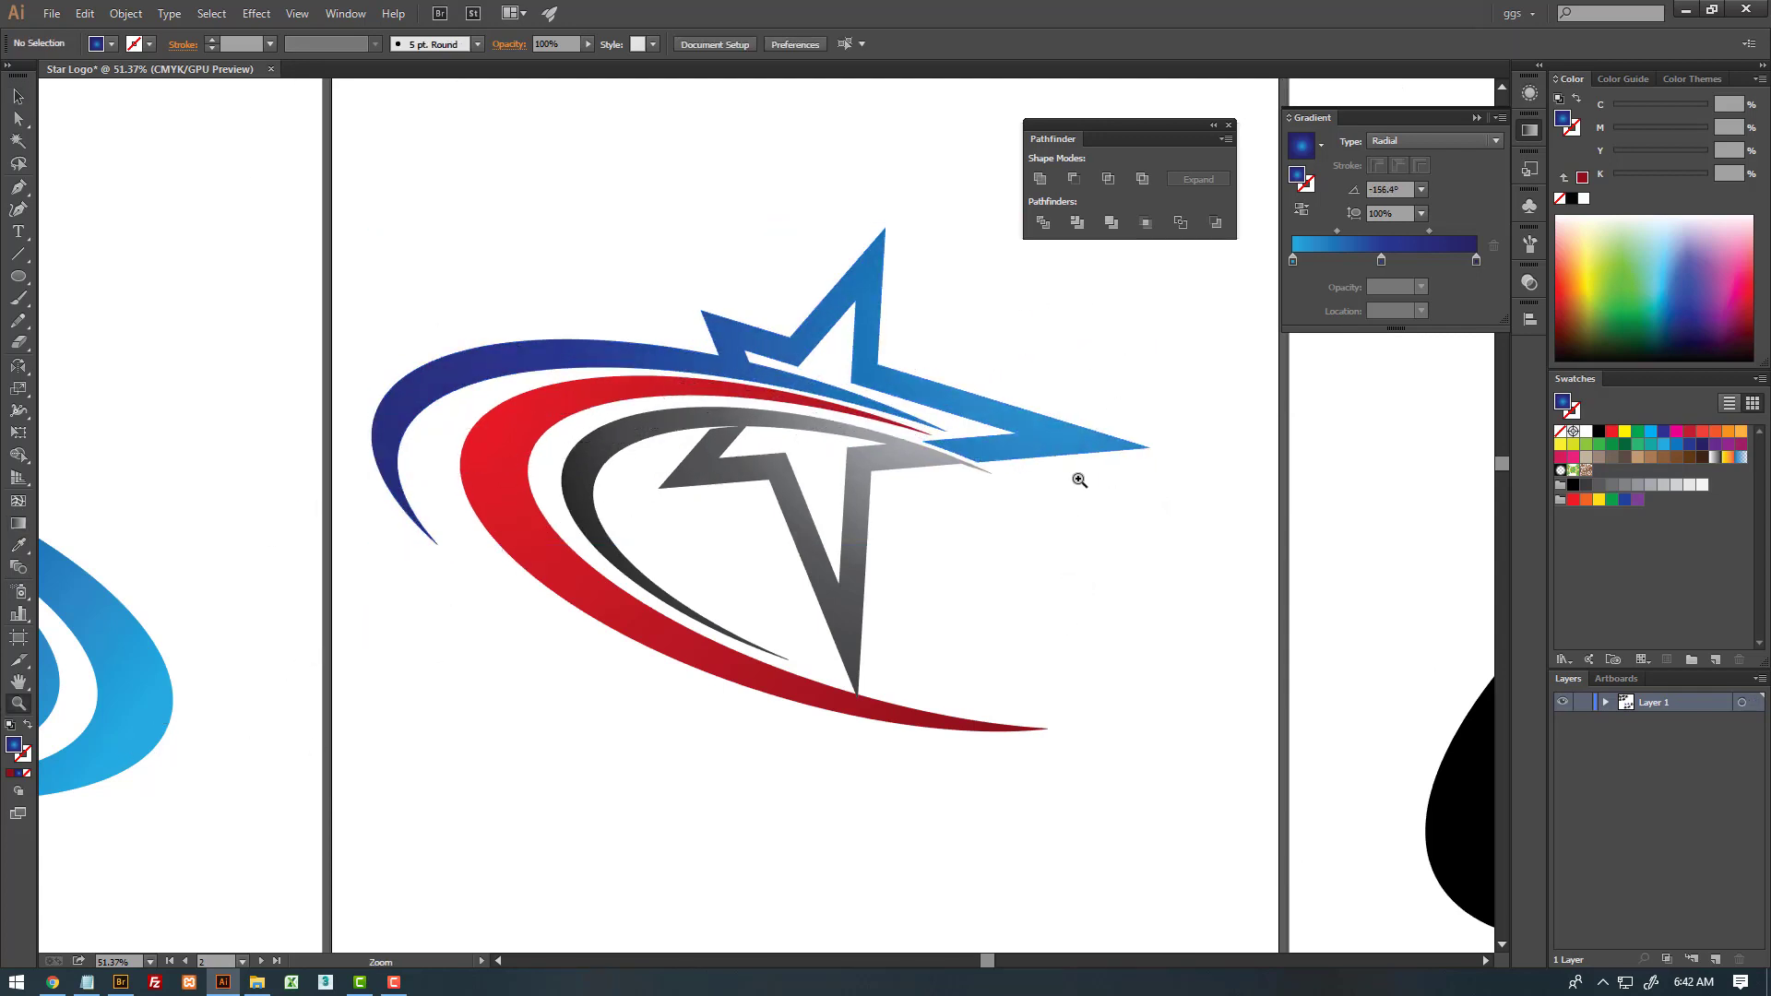
{"action": "mouse_move", "coordinate": [1076, 482]}
{"action": "left_mouse_down"}
{"action": "mouse_move", "coordinate": [664, 522]}
{"action": "mouse_move", "coordinate": [657, 564]}
{"action": "left_mouse_up"}
- Sample the red swoosh gradient onto the black star and swoosh and angle it diagonally
{"action": "key", "text": "v"}
{"action": "left_click", "coordinate": [657, 564]}
{"action": "left_click", "coordinate": [537, 604], "text": "shift"}
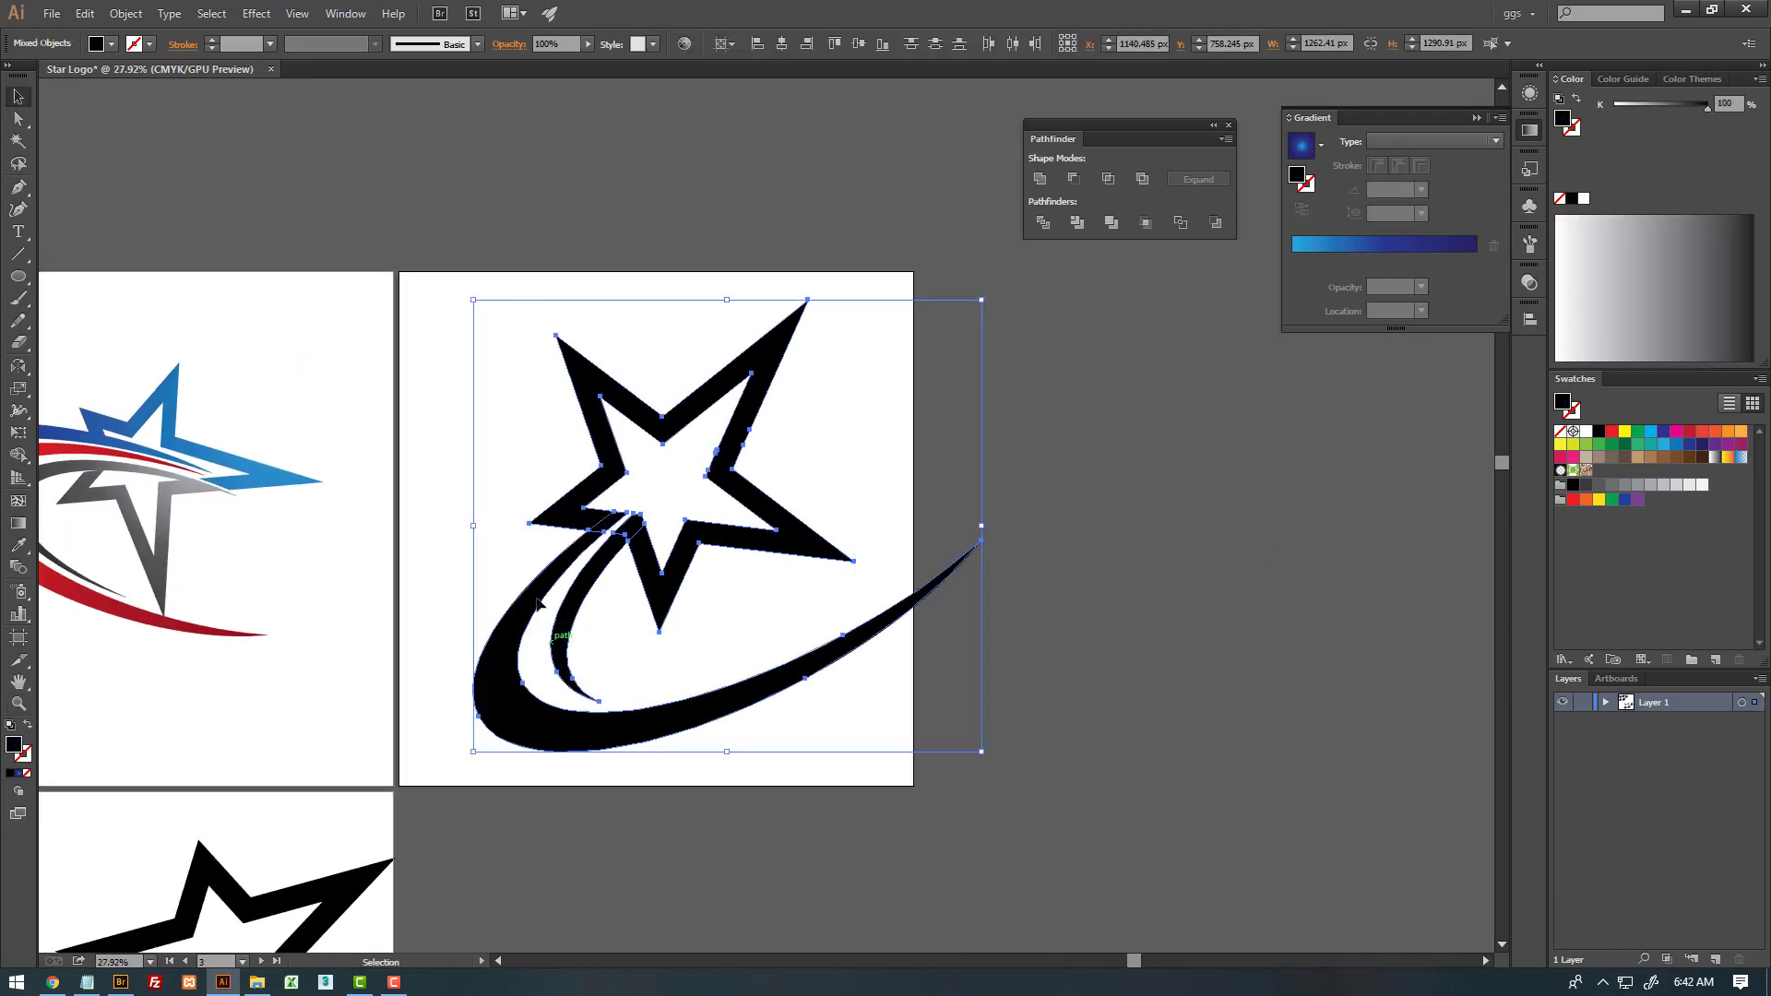
{"action": "left_click", "coordinate": [18, 544]}
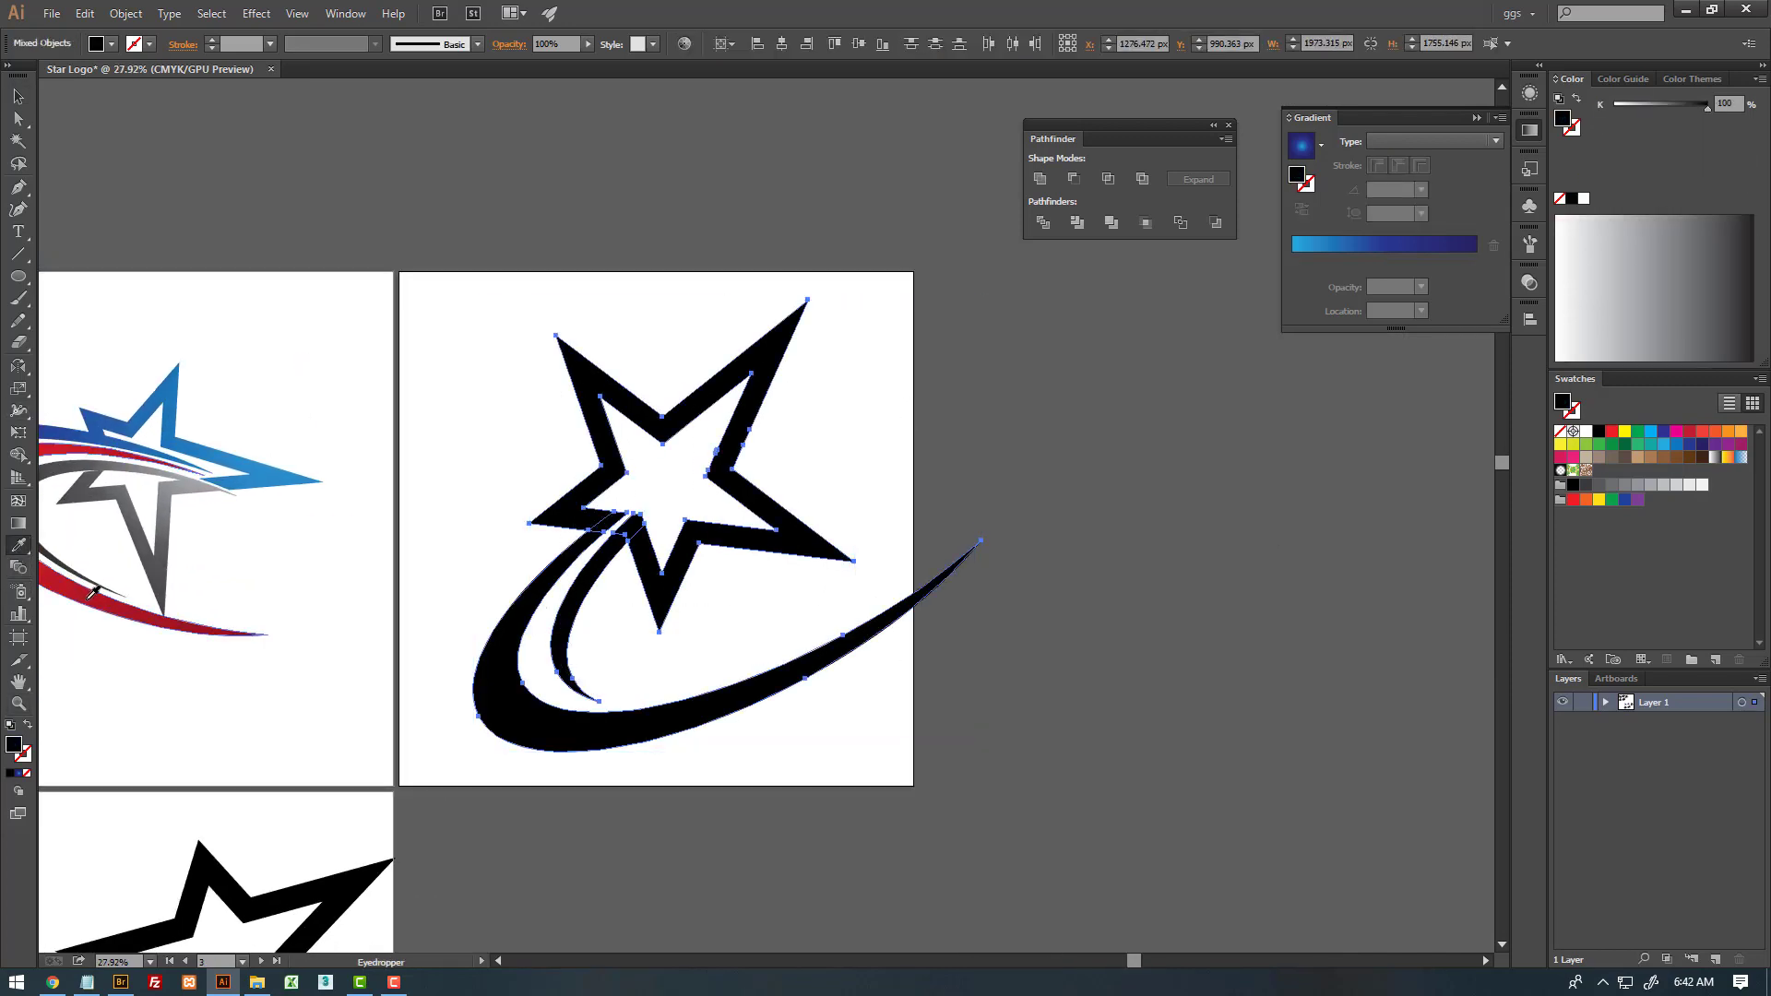
{"action": "left_click", "coordinate": [90, 595]}
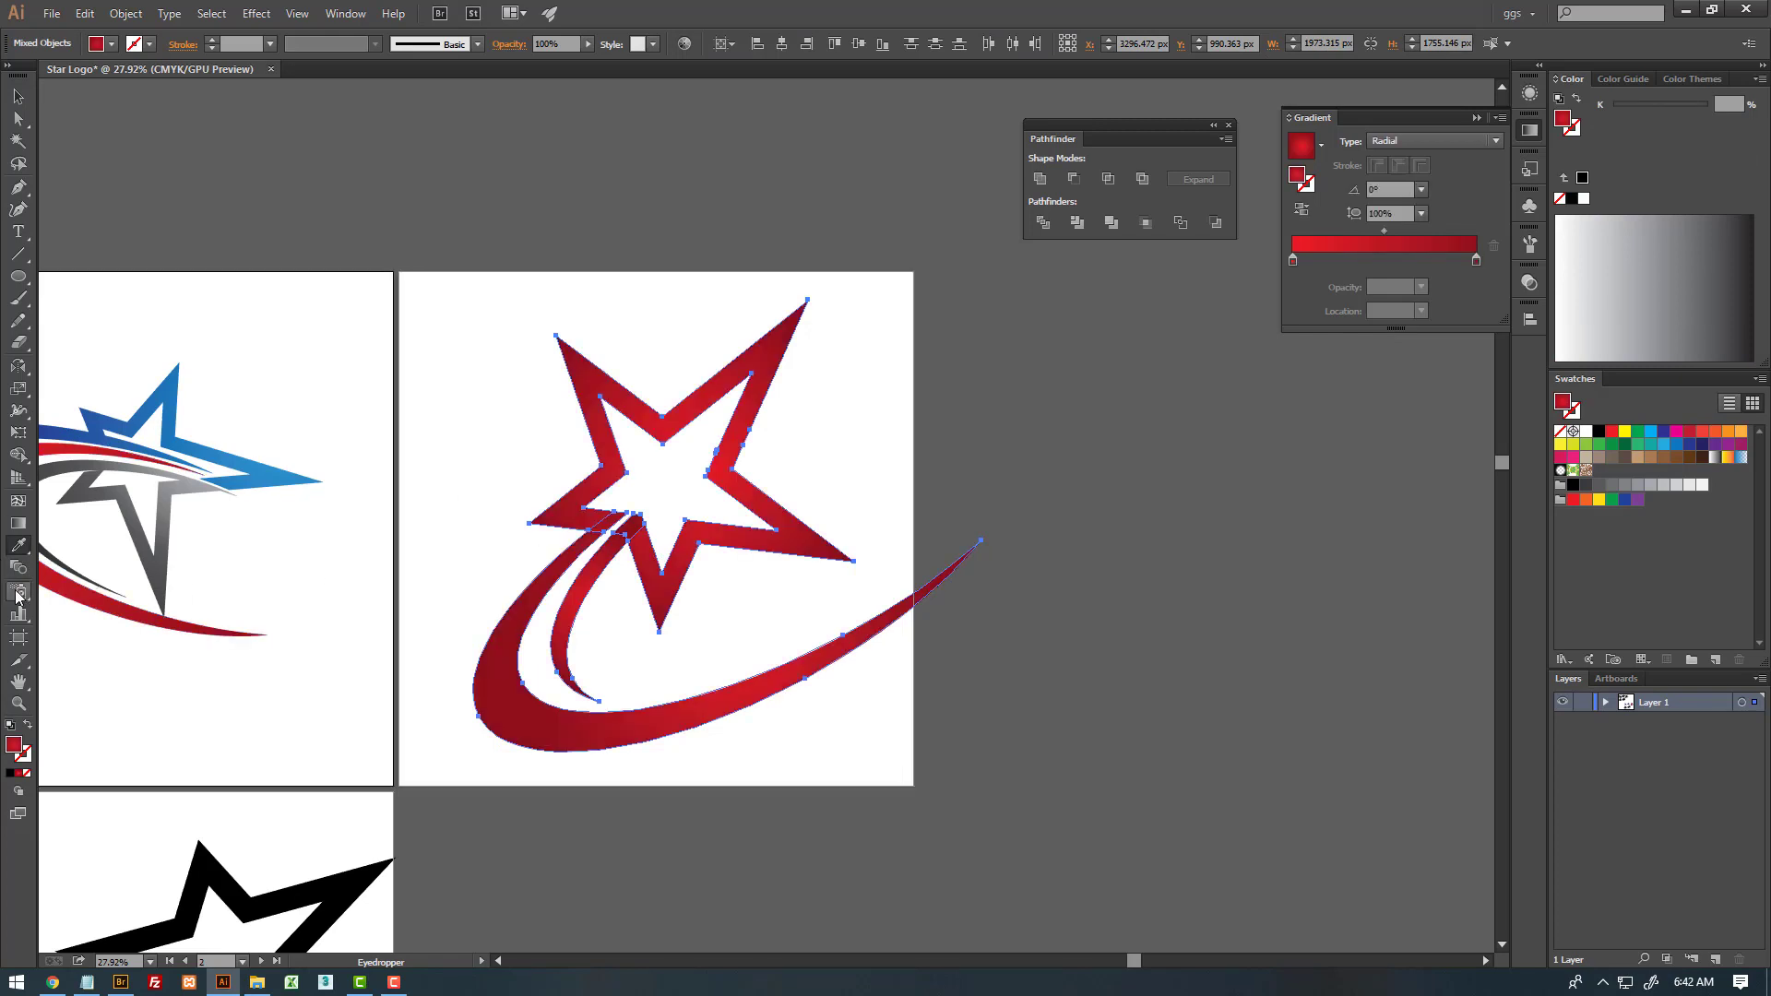
{"action": "left_click", "coordinate": [19, 523]}
{"action": "mouse_move", "coordinate": [546, 718]}
{"action": "left_mouse_down"}
{"action": "mouse_move", "coordinate": [760, 443]}
{"action": "mouse_move", "coordinate": [483, 743]}
{"action": "left_mouse_up"}
{"action": "key", "text": "ctrl+shift+a"}
{"action": "key", "text": "z"}
{"action": "mouse_move", "coordinate": [968, 506]}
{"action": "left_mouse_down"}
{"action": "mouse_move", "coordinate": [740, 505]}
{"action": "mouse_move", "coordinate": [798, 428]}
{"action": "left_mouse_up"}
- Apply the top-middle star's blue gradient to the bottom-middle logo, running top-right to lower-left
{"action": "key", "text": "v"}
{"action": "left_click", "coordinate": [798, 687]}
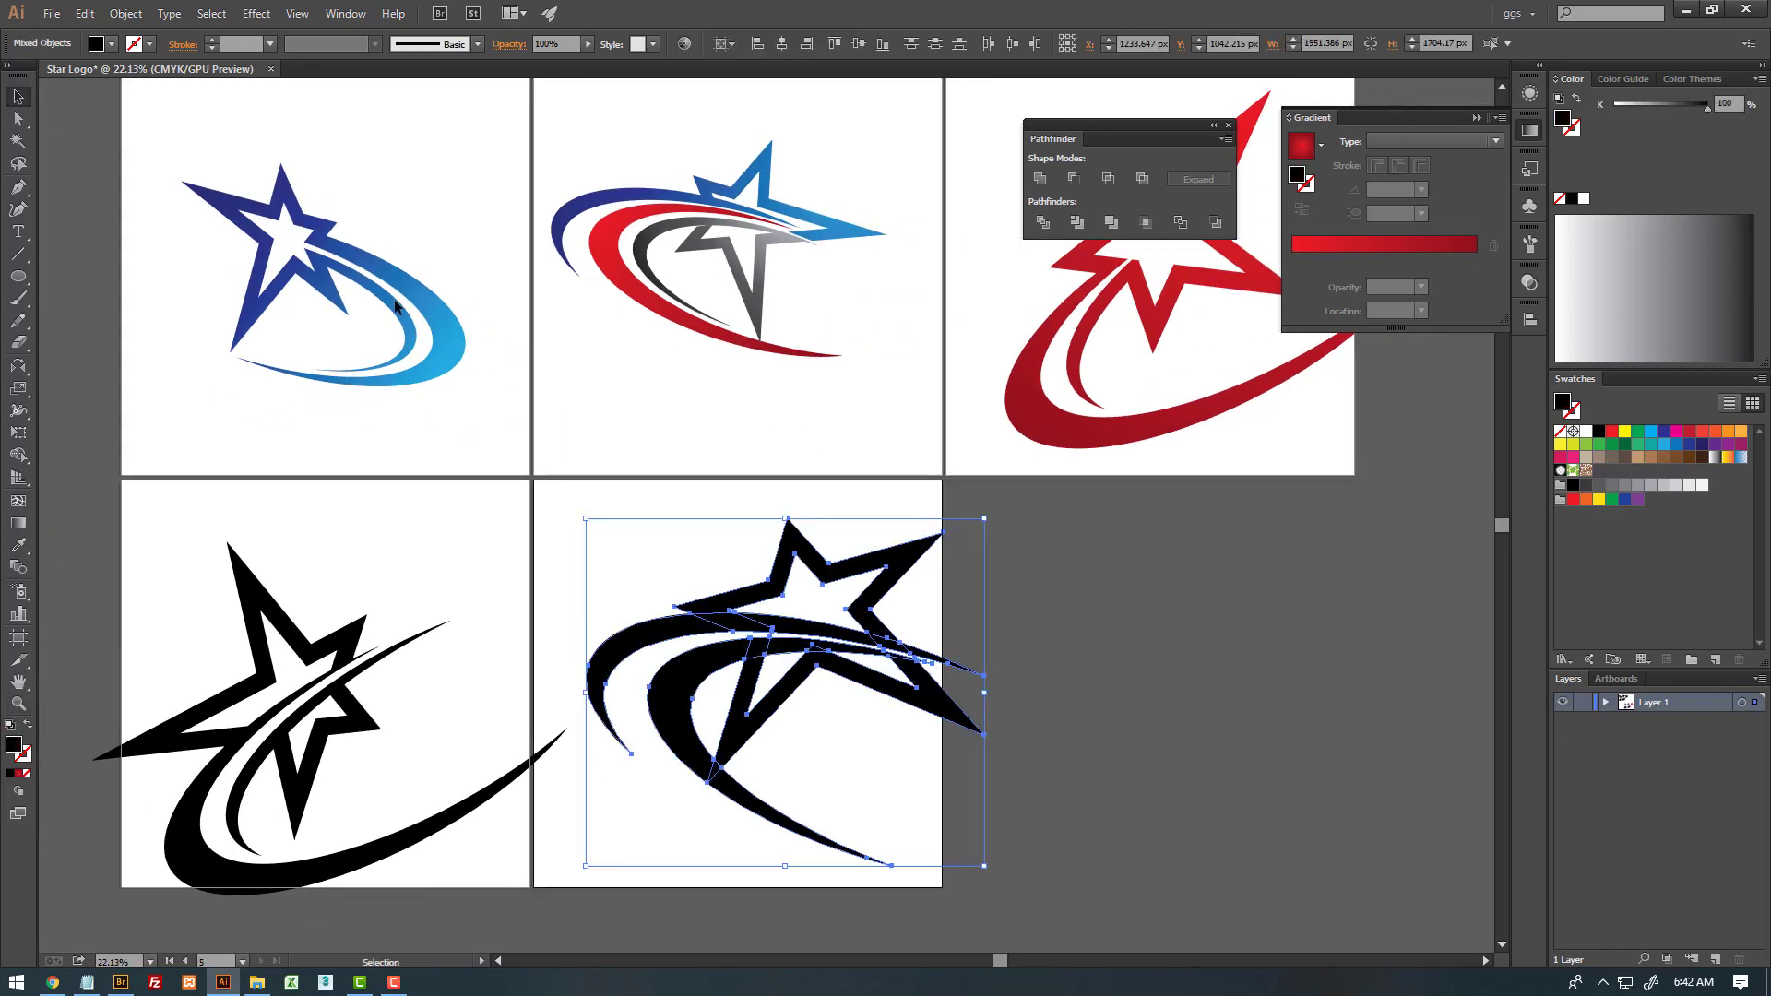
{"action": "left_click", "coordinate": [19, 548]}
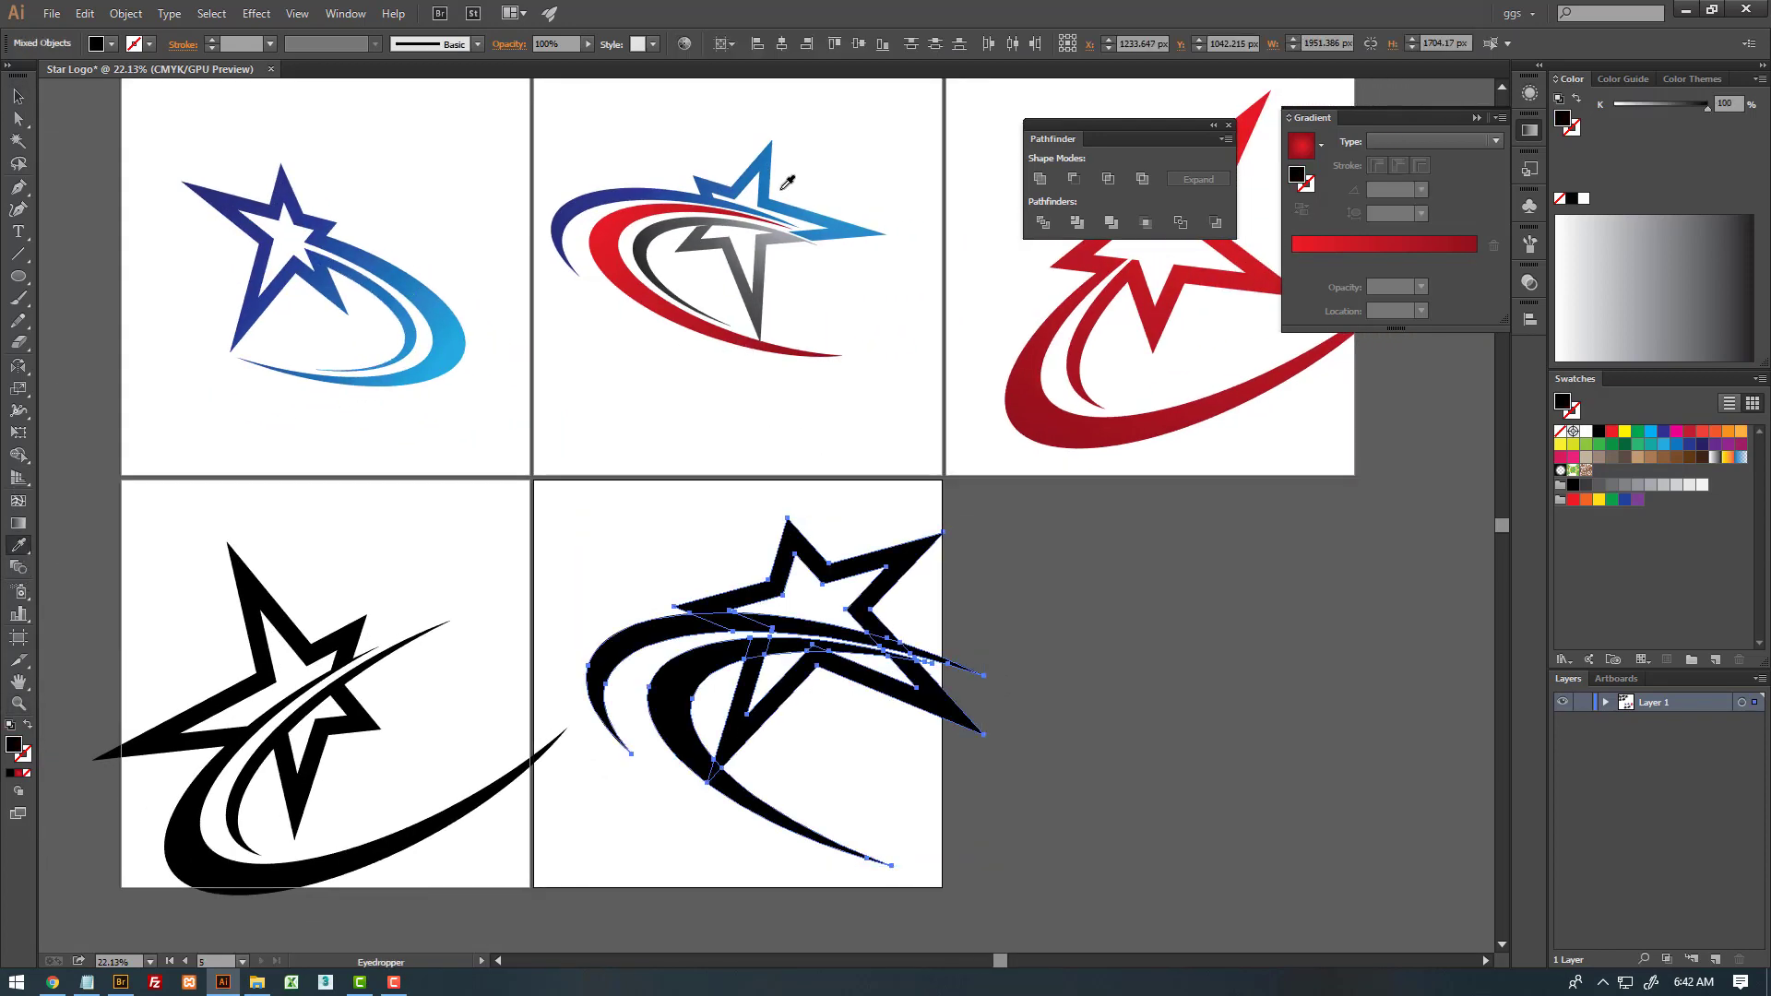
{"action": "left_click", "coordinate": [769, 211]}
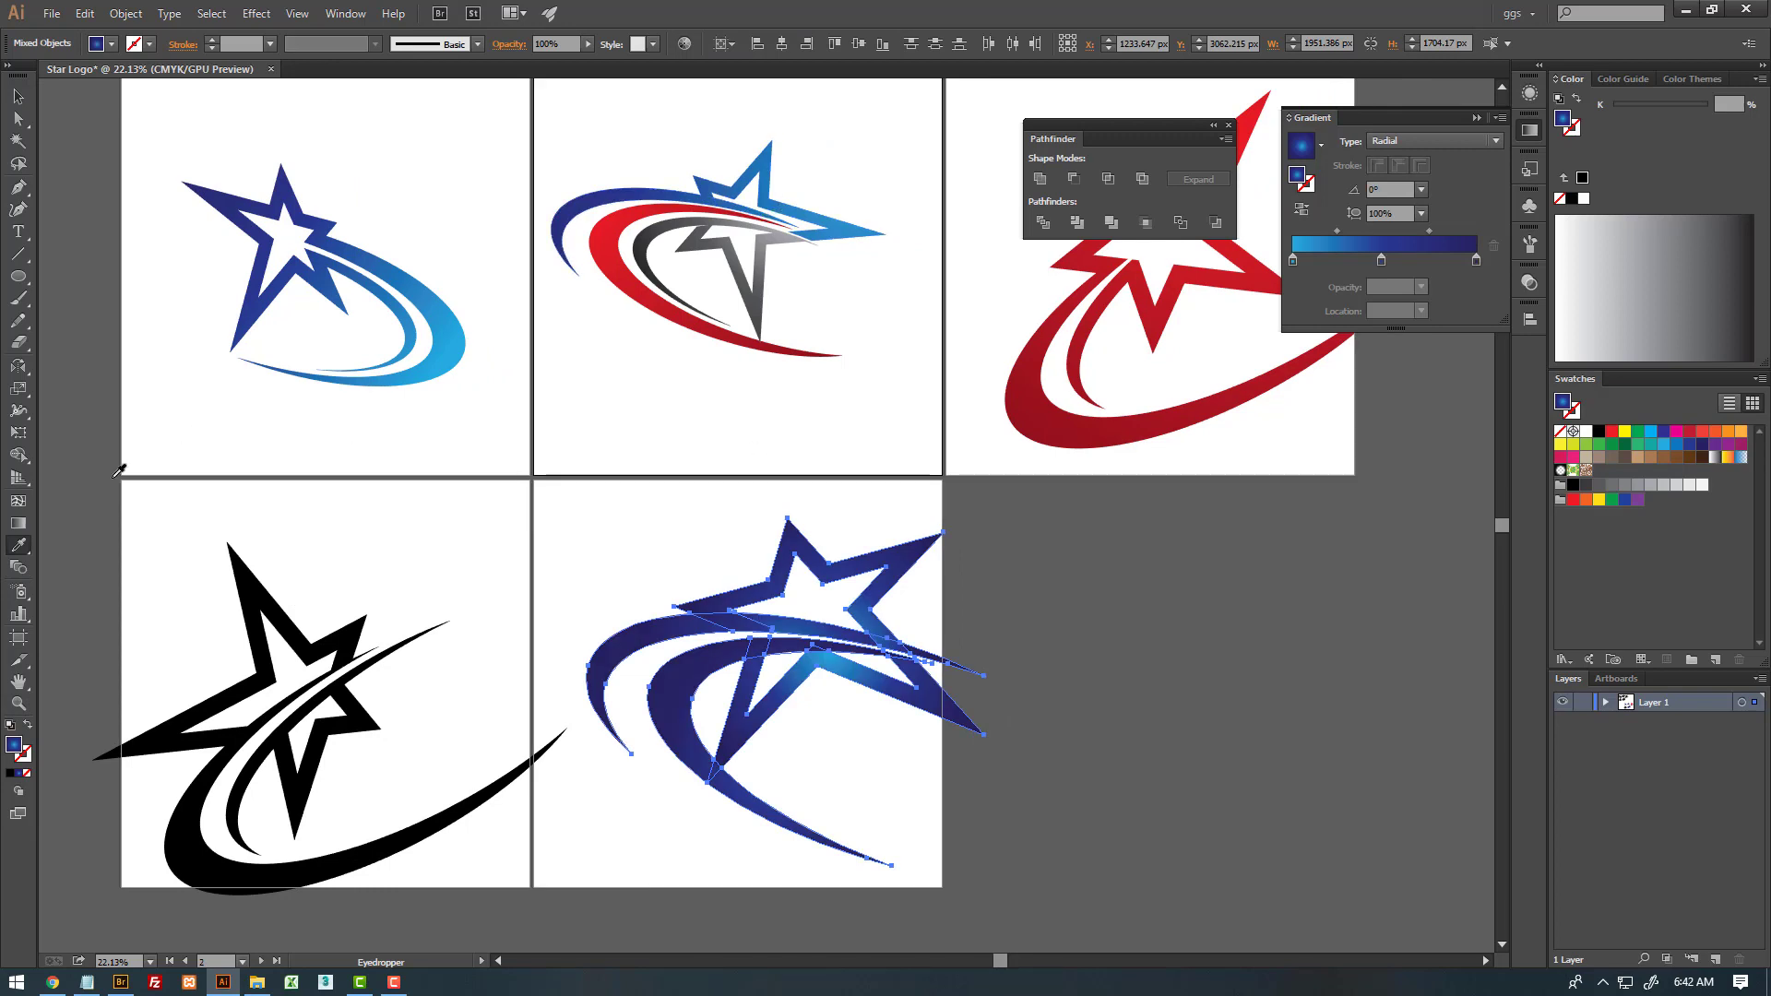
{"action": "key", "text": "g"}
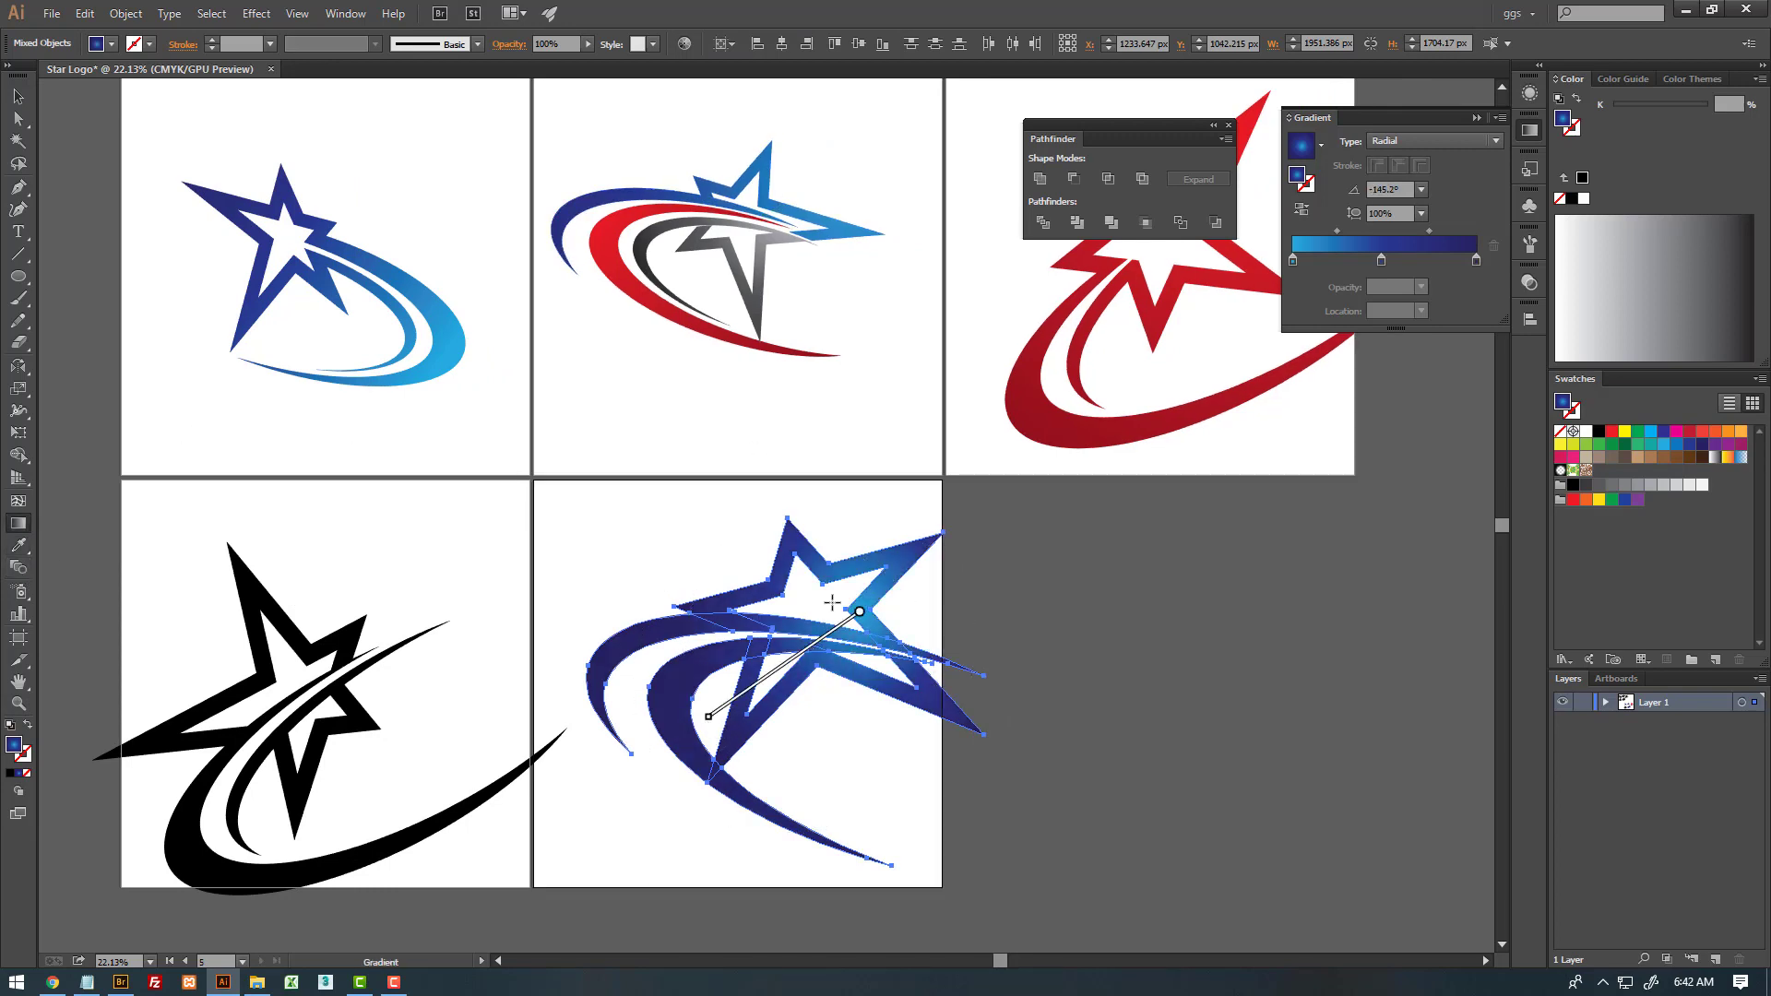
{"action": "left_click_drag", "start_coordinate": [864, 554], "coordinate": [613, 811]}
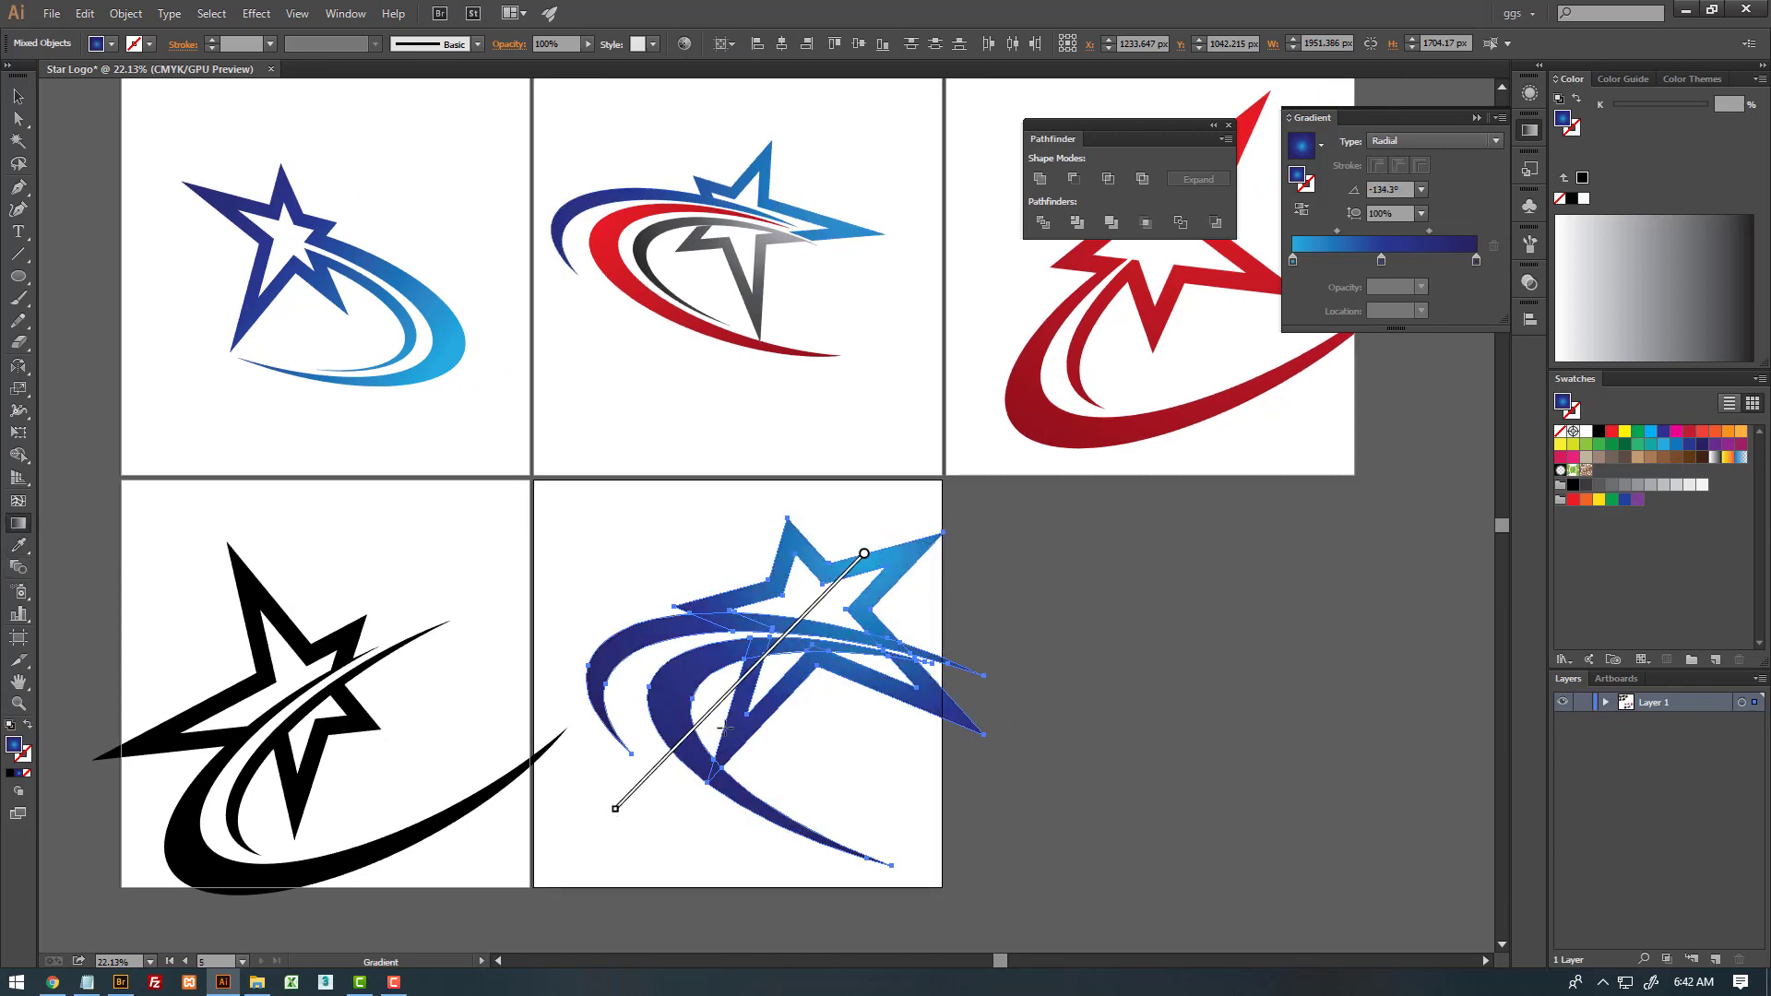
- Release the logo's compound path and give the lower swoosh the red gradient
{"action": "key", "text": "v"}
{"action": "left_click", "coordinate": [927, 630]}
{"action": "left_click", "coordinate": [835, 676]}
{"action": "right_click", "coordinate": [831, 676]}
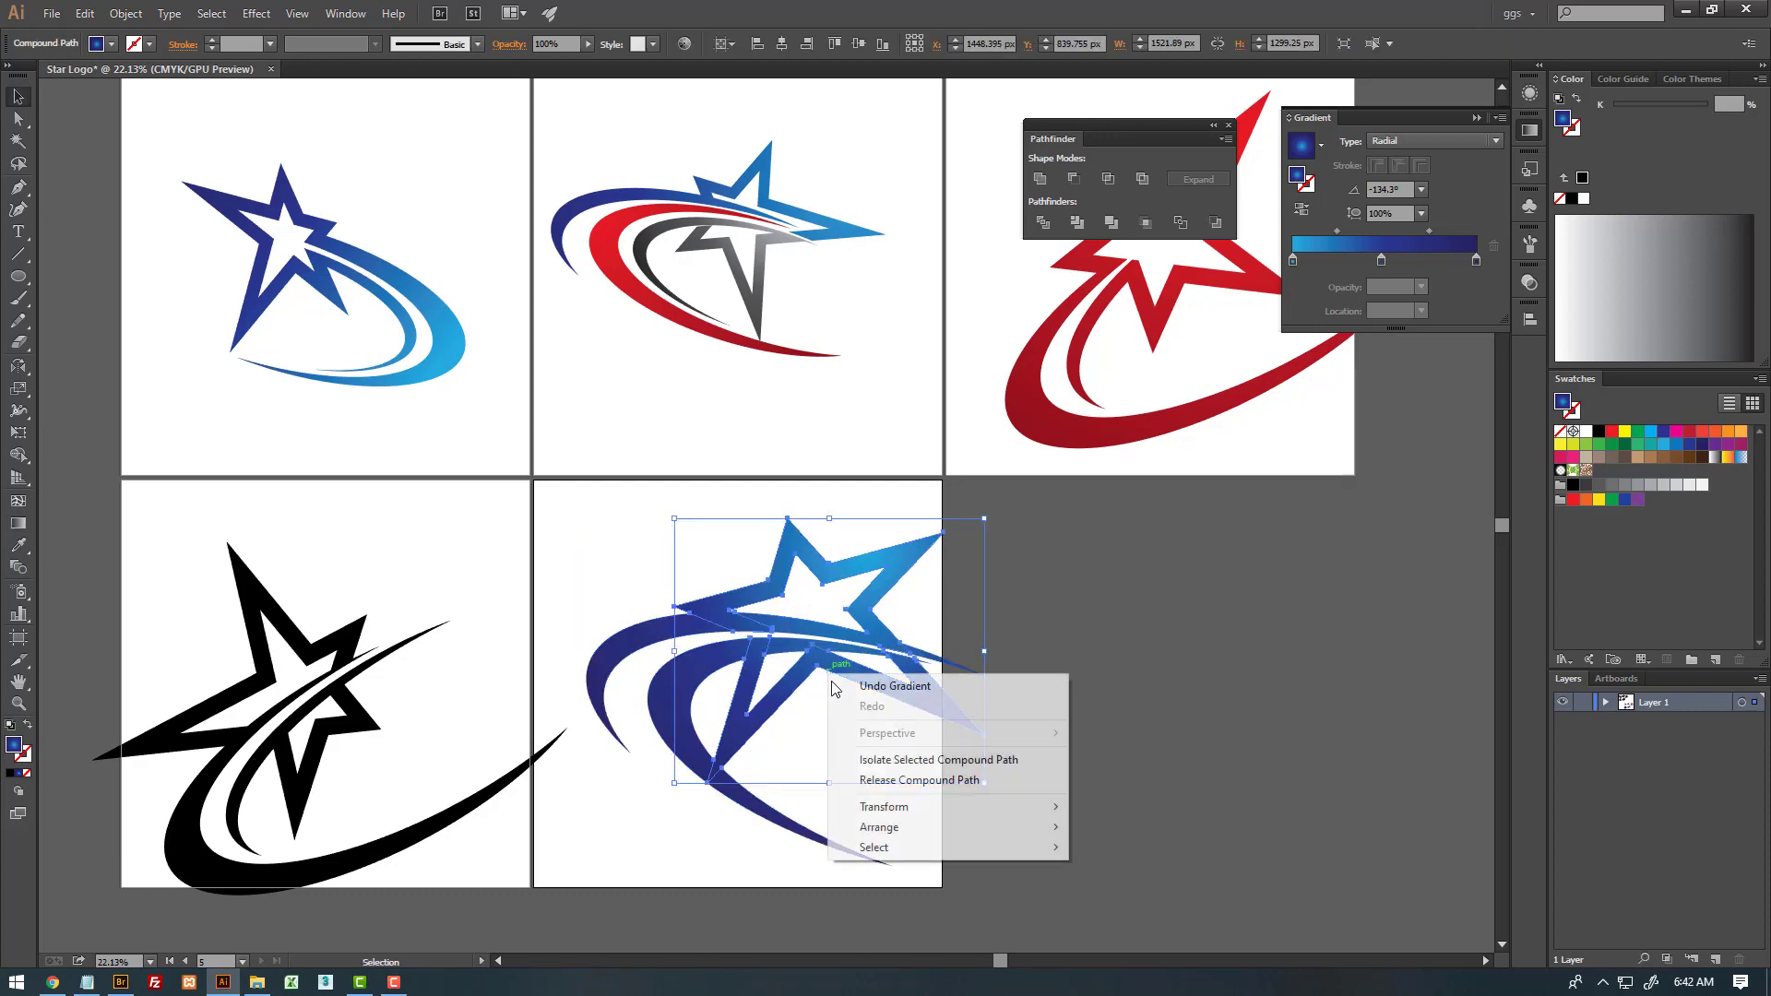
{"action": "left_click", "coordinate": [885, 781]}
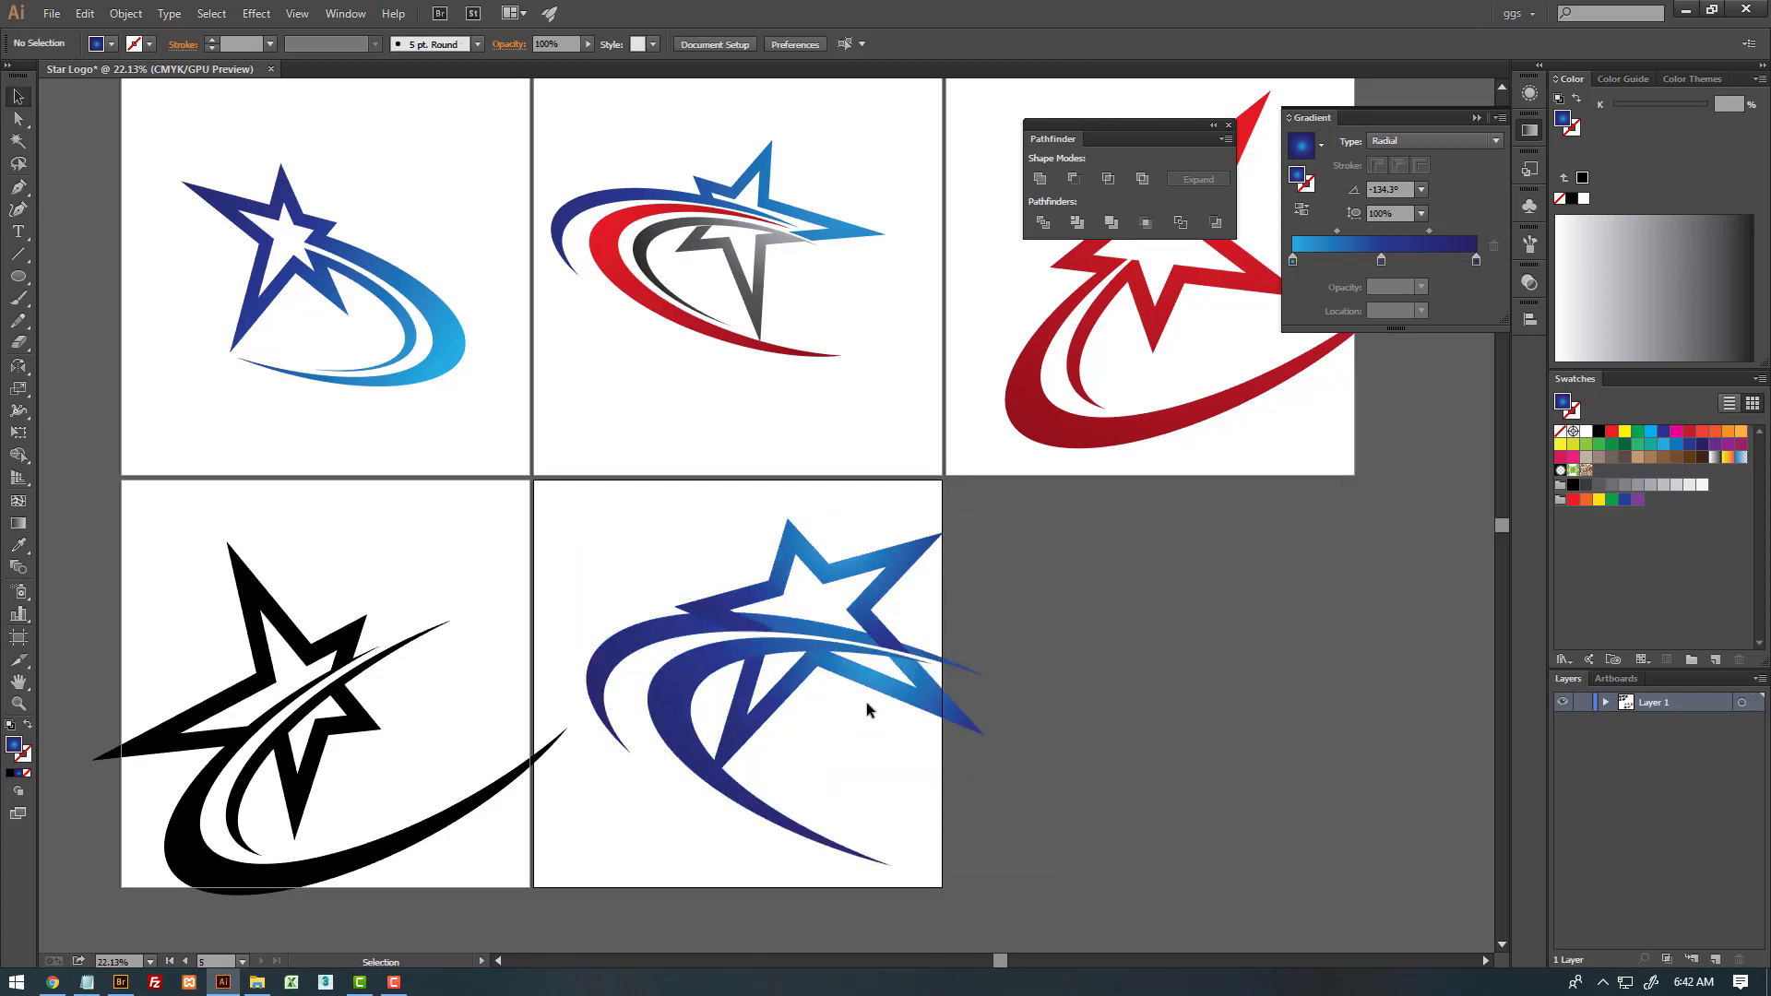
{"action": "left_click", "coordinate": [807, 641]}
{"action": "left_click", "coordinate": [18, 547]}
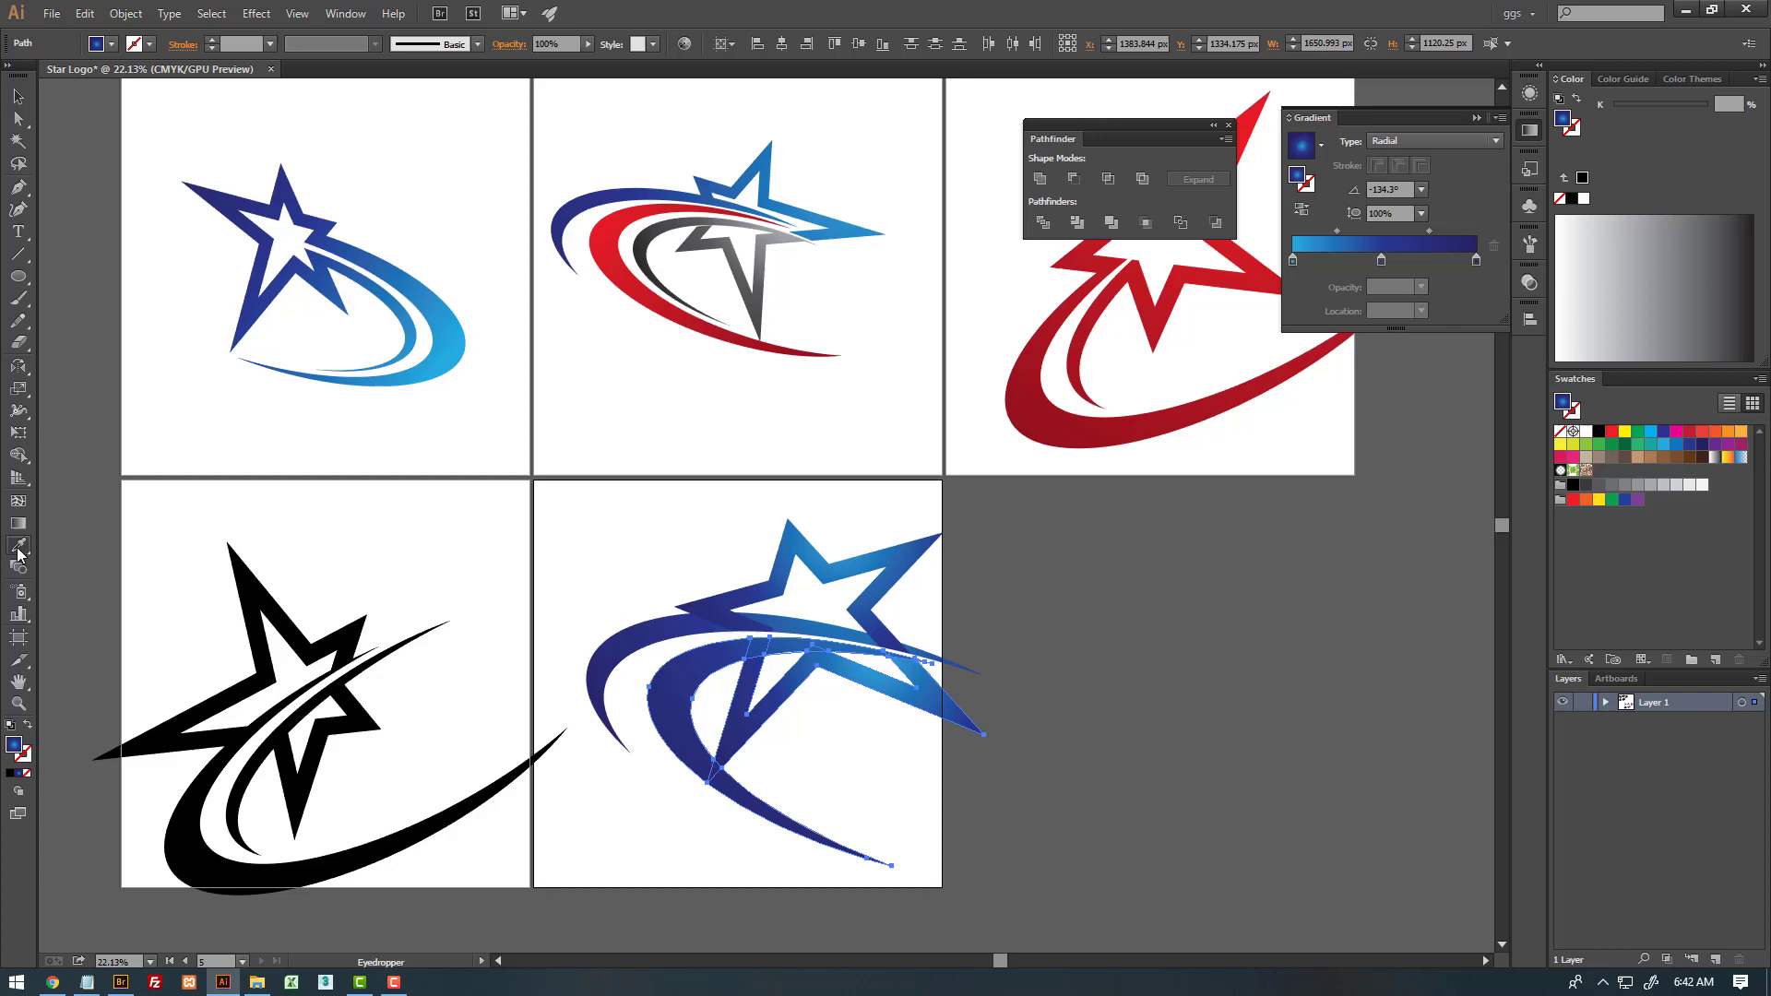
{"action": "left_click", "coordinate": [1084, 402]}
- Redirect the red swoosh's gradient diagonally across it and zoom in on the swoosh
{"action": "key", "text": "v"}
{"action": "left_click", "coordinate": [993, 566]}
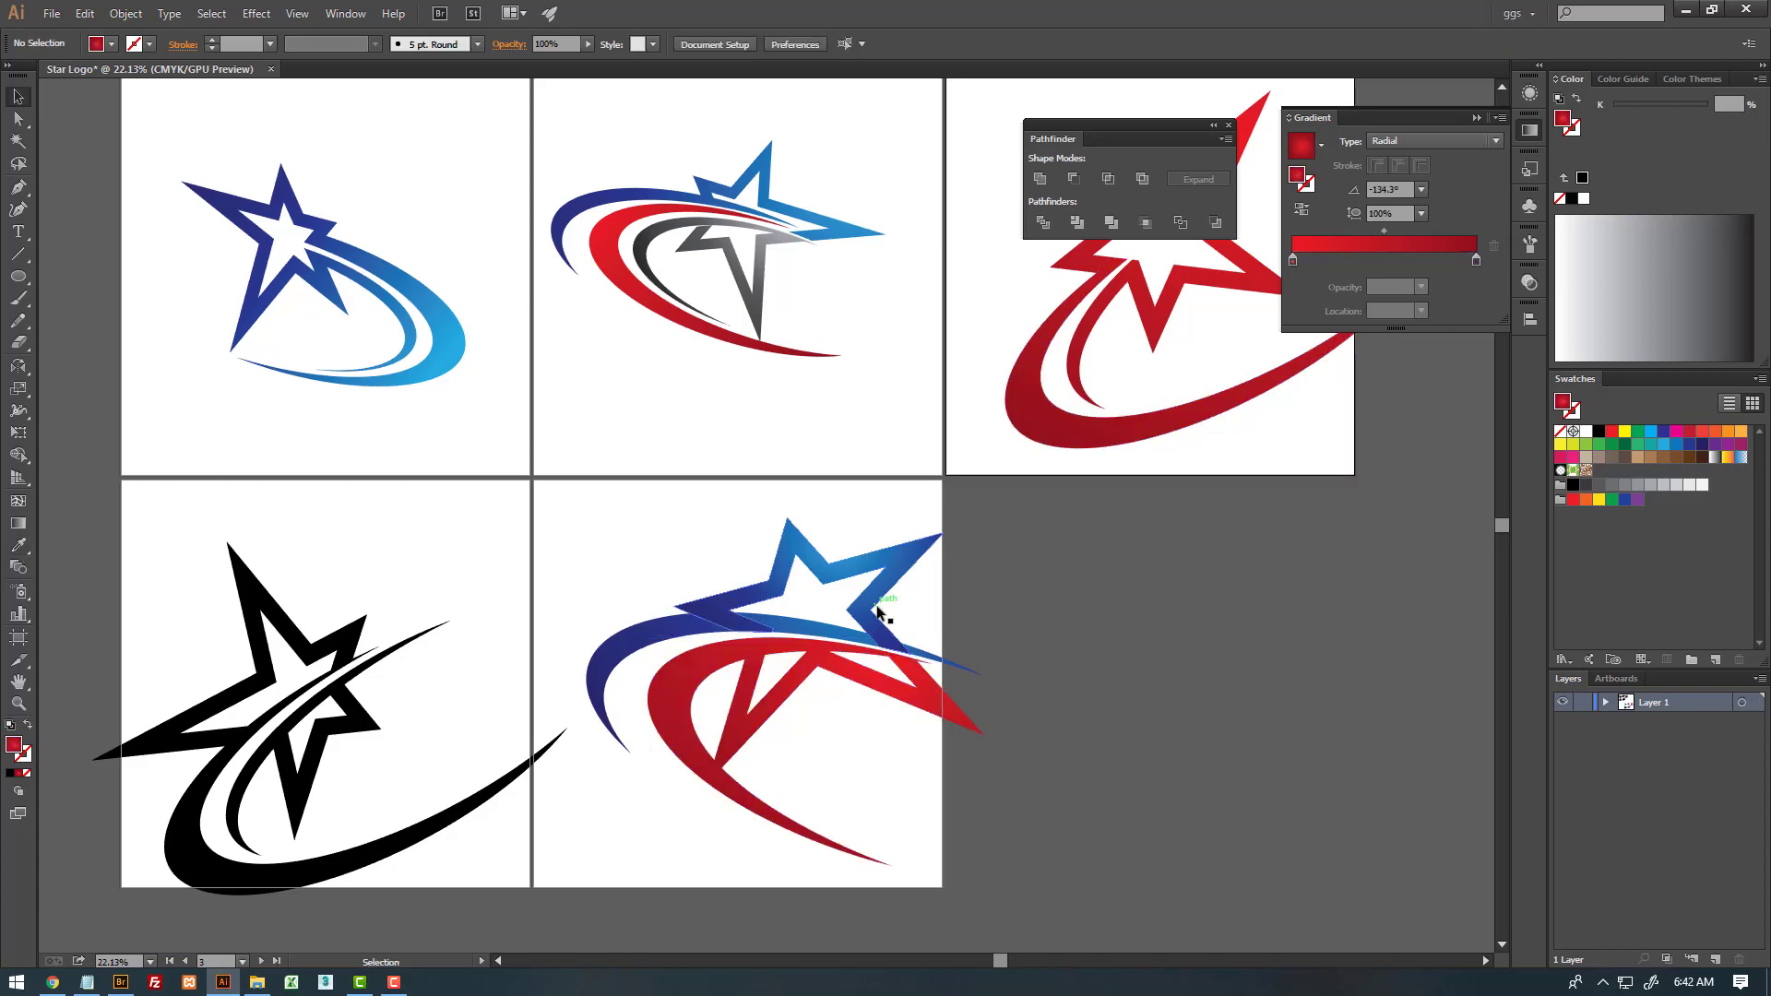
{"action": "left_click", "coordinate": [879, 612]}
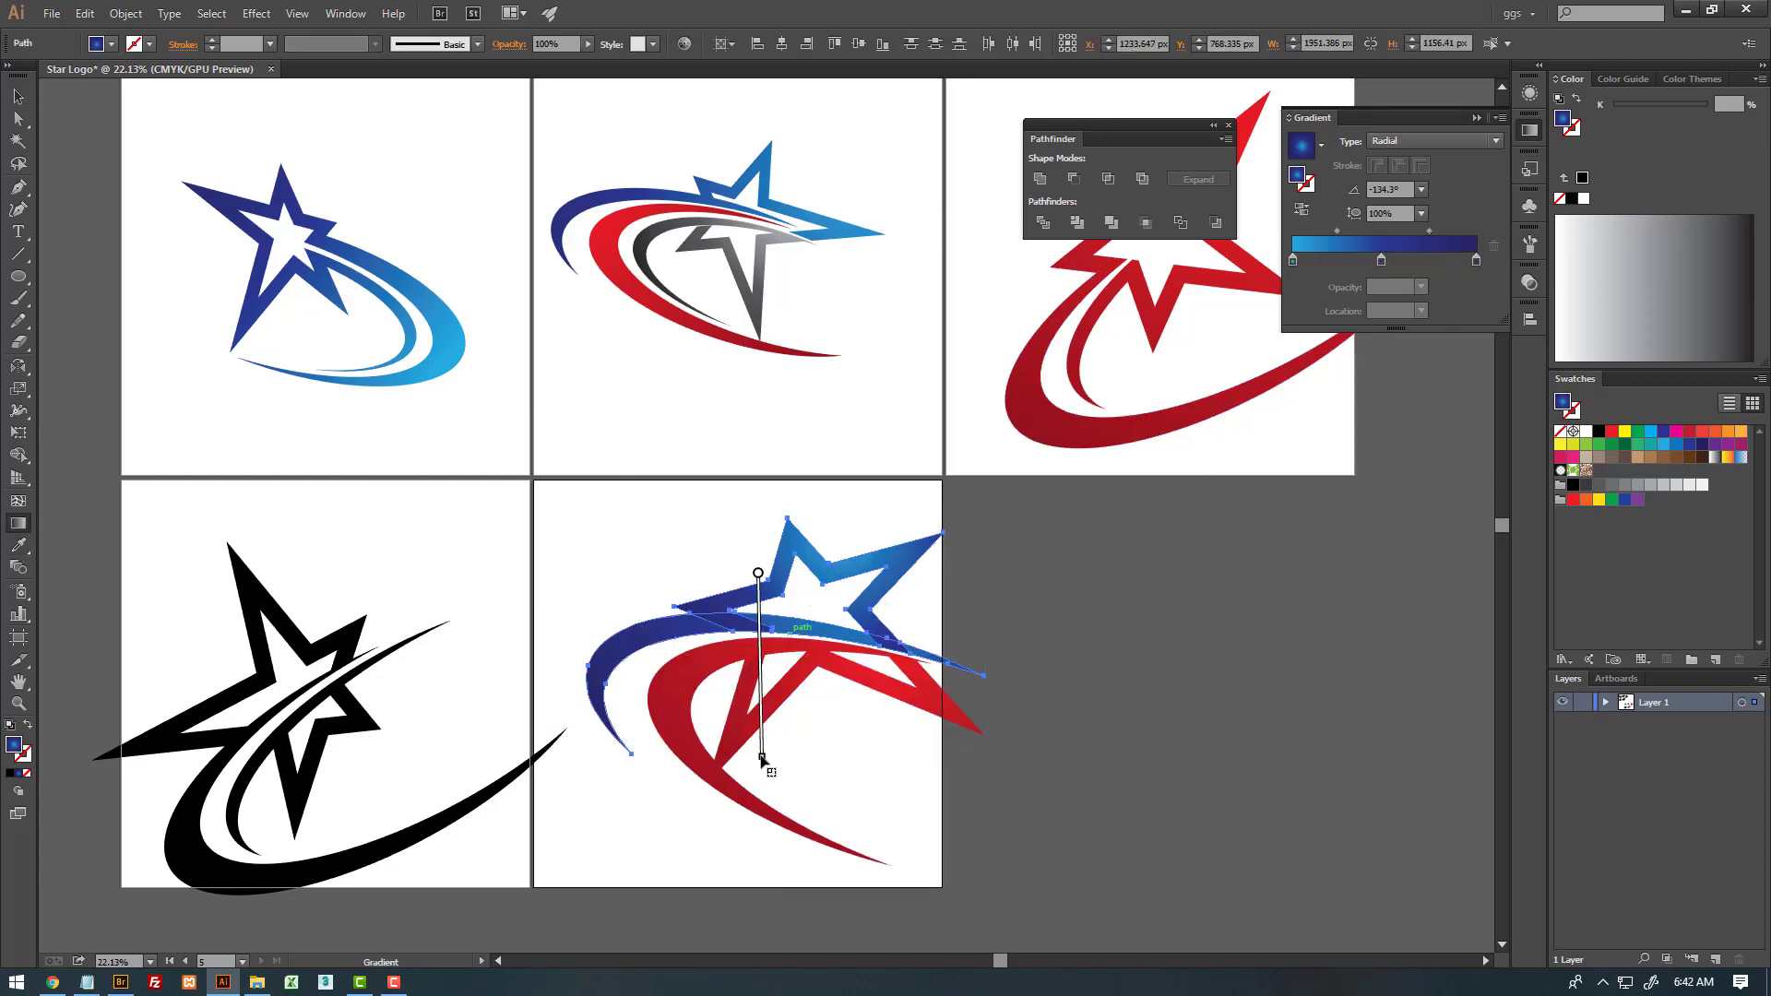
{"action": "left_click", "coordinate": [652, 861]}
{"action": "left_click", "coordinate": [938, 703]}
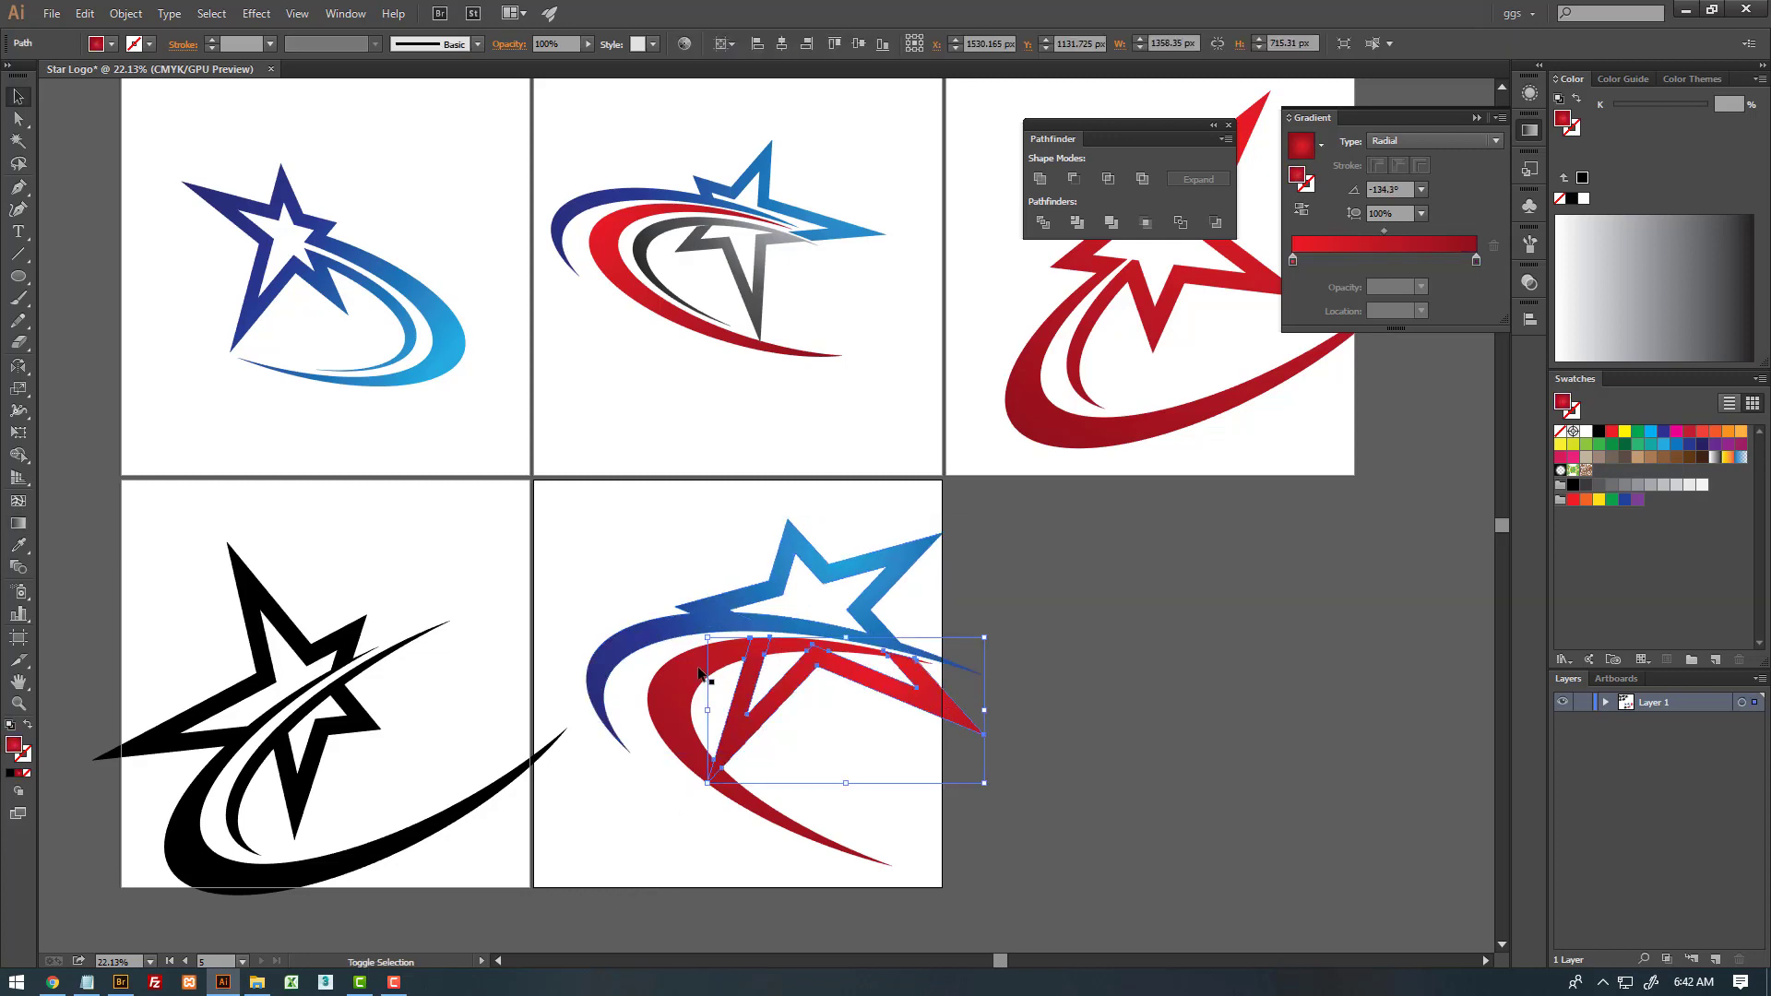
{"action": "key", "text": "g"}
{"action": "mouse_move", "coordinate": [871, 644]}
{"action": "left_mouse_down"}
{"action": "mouse_move", "coordinate": [672, 859]}
{"action": "mouse_move", "coordinate": [652, 922]}
{"action": "left_mouse_up"}
{"action": "key", "text": "v"}
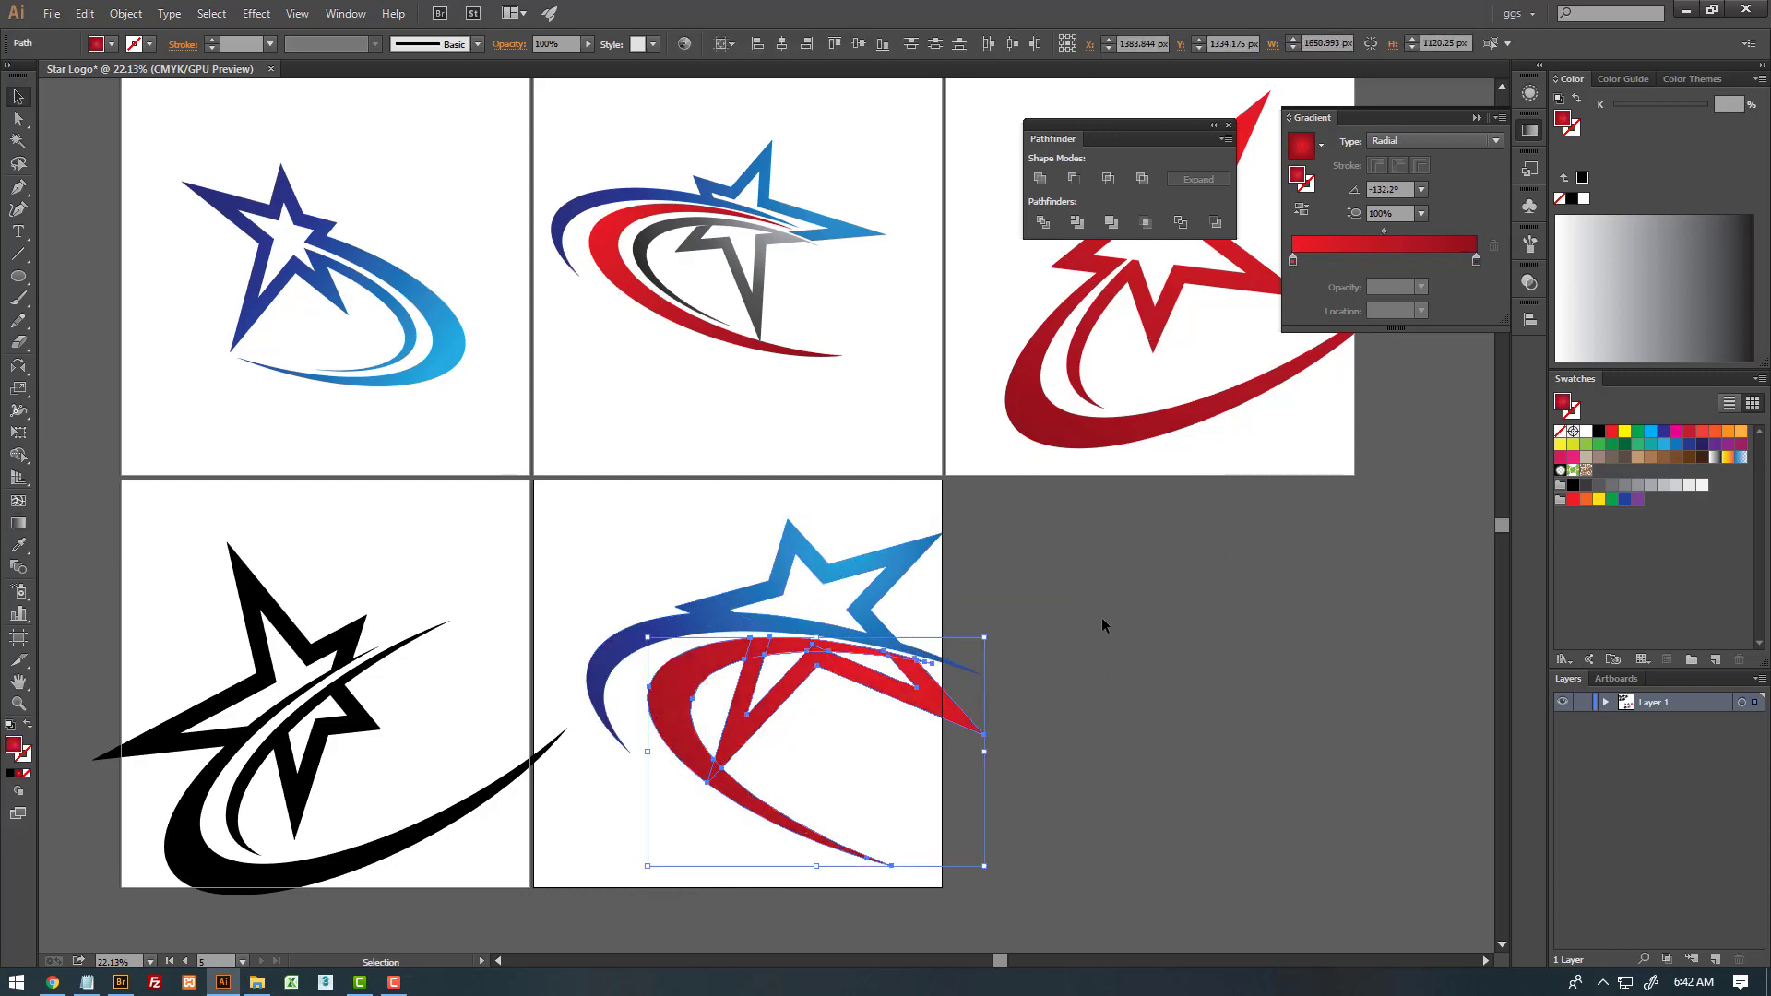
{"action": "left_click", "coordinate": [1100, 621]}
{"action": "key", "text": "z"}
{"action": "left_click_drag", "start_coordinate": [787, 487], "coordinate": [874, 591]}
{"action": "left_click", "coordinate": [874, 592]}
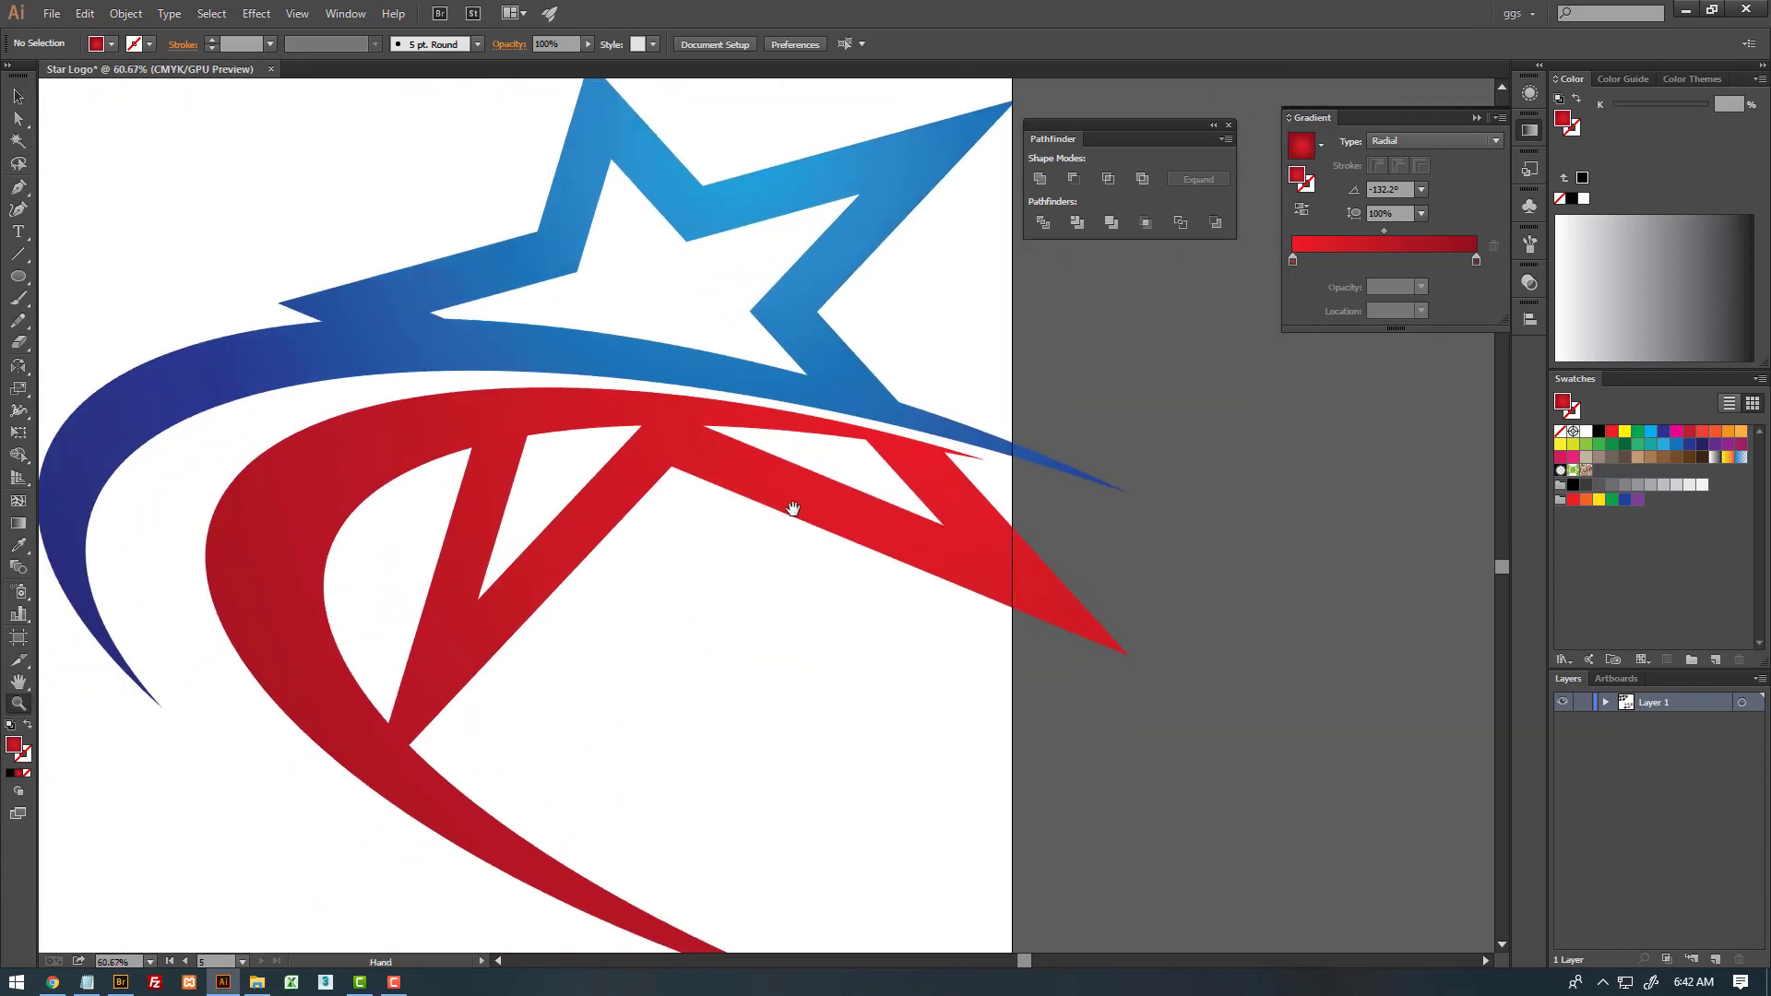
- Cut an offset copy out of the red swoosh with Pathfinder Minus Front and expand the result
{"action": "key", "text": "v"}
{"action": "left_click", "coordinate": [540, 441]}
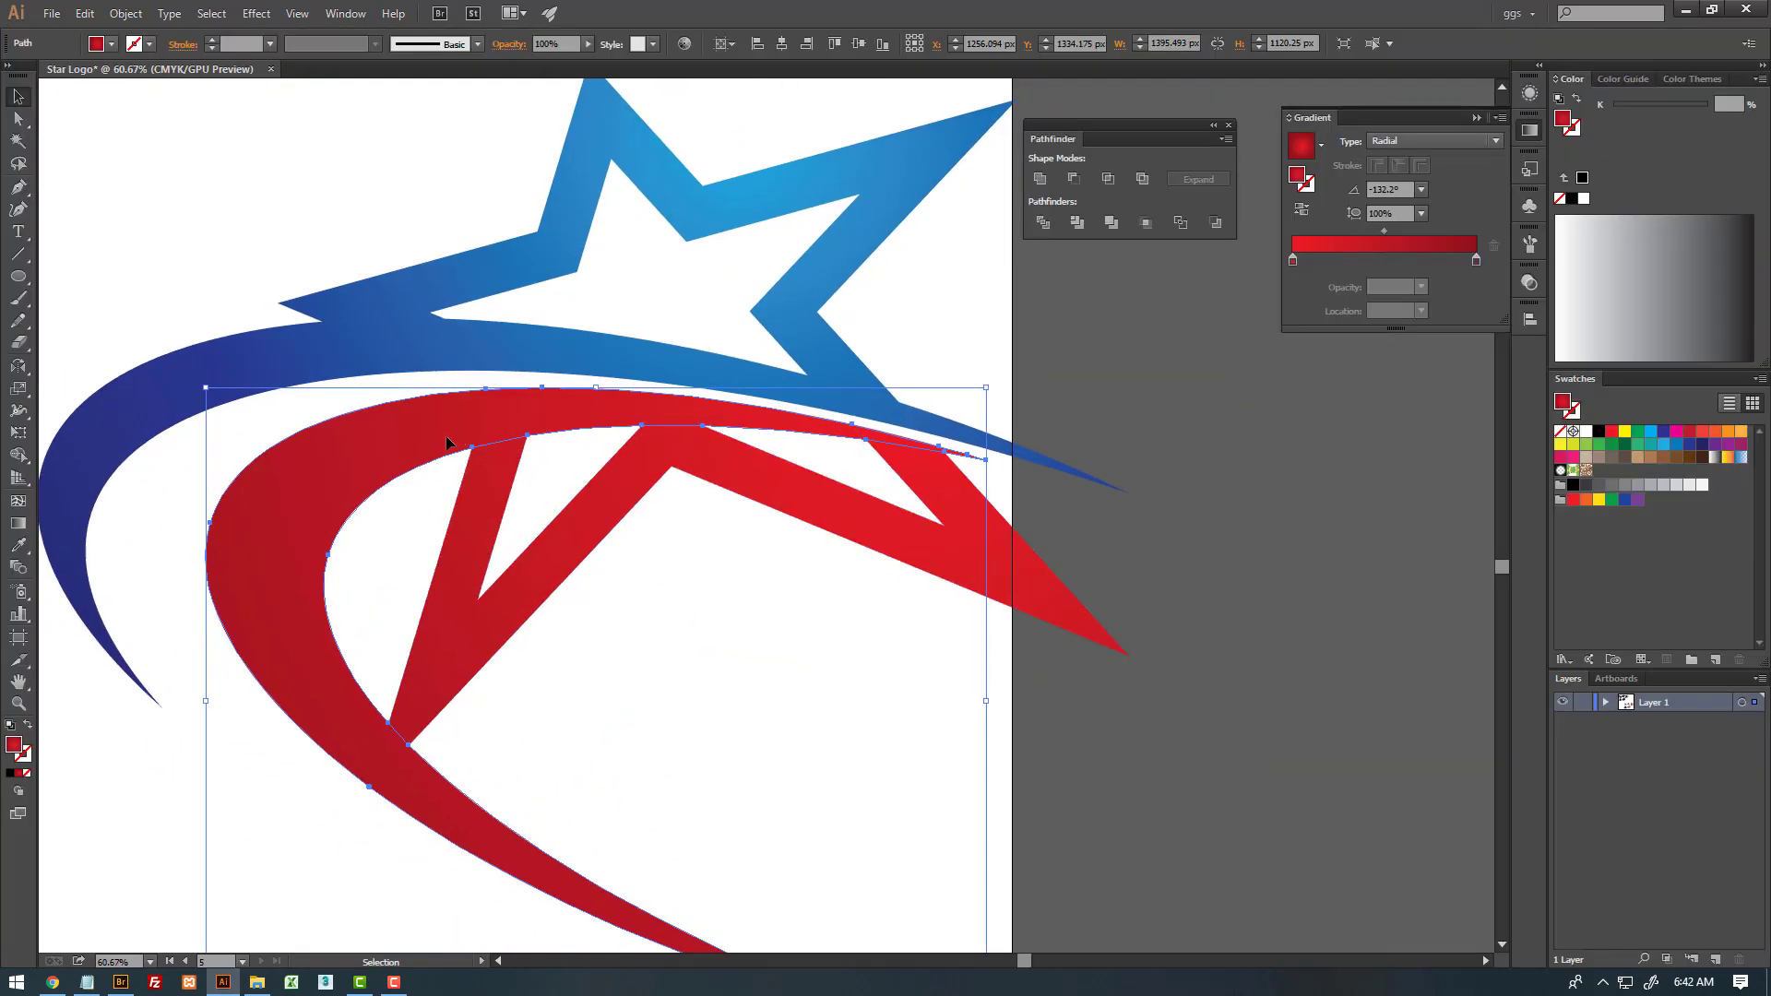
{"action": "left_click_drag", "start_coordinate": [446, 443], "coordinate": [484, 451]}
{"action": "left_click", "coordinate": [485, 491], "text": "shift"}
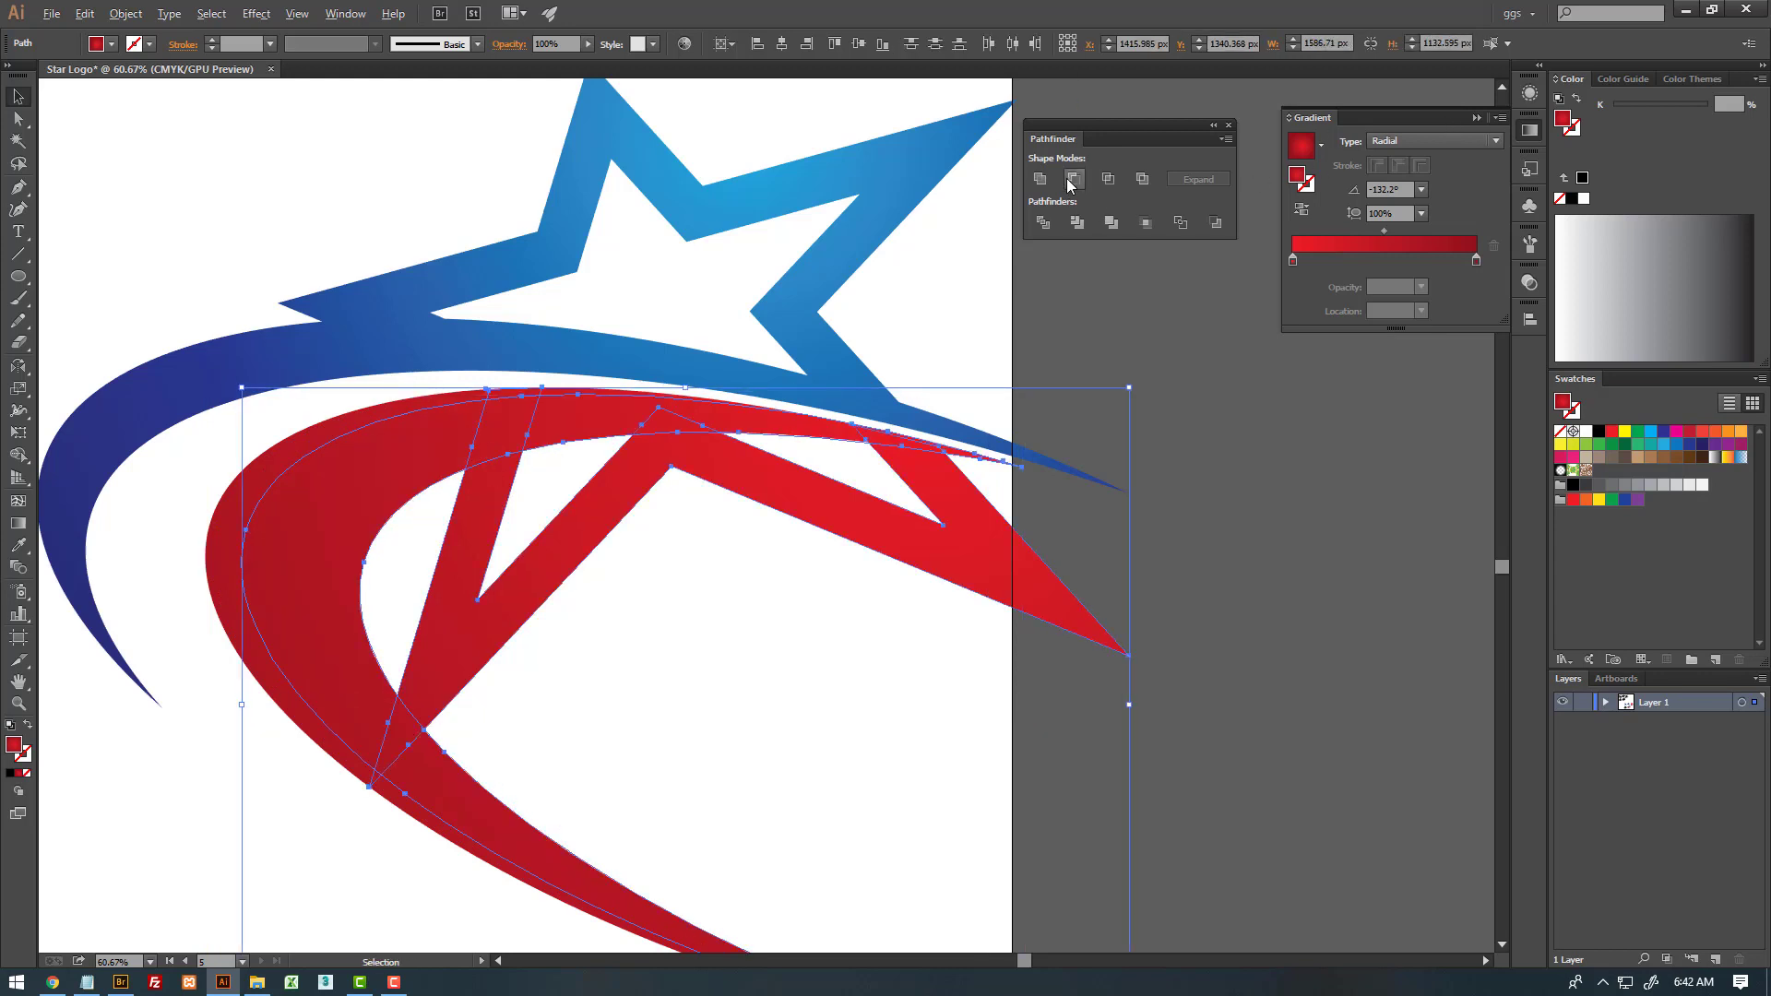
{"action": "left_click", "coordinate": [1068, 181], "text": "alt"}
{"action": "left_click", "coordinate": [998, 335]}
{"action": "left_click", "coordinate": [646, 503]}
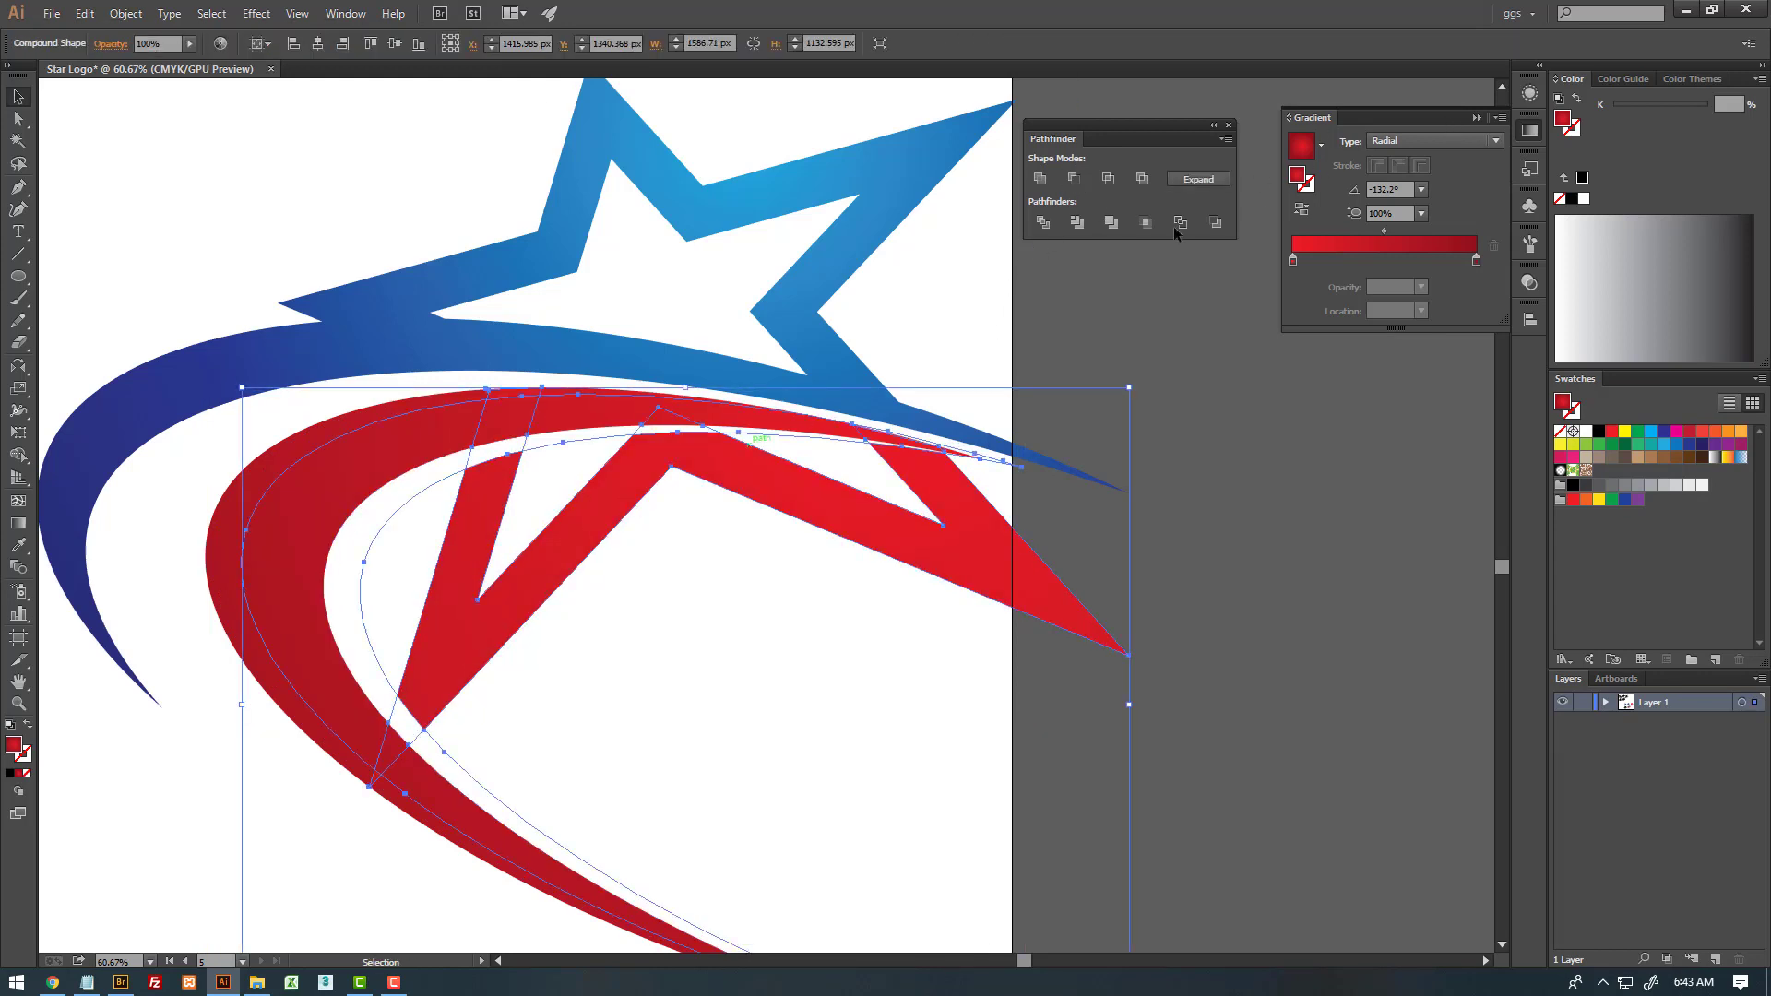
{"action": "left_click", "coordinate": [1198, 179]}
- Scale the whole red-and-blue logo down and move it higher on its artboard
{"action": "key", "text": "ctrl+shift+a"}
{"action": "scroll", "coordinate": [784, 452], "scroll_direction": "down", "scroll_amount": 6}
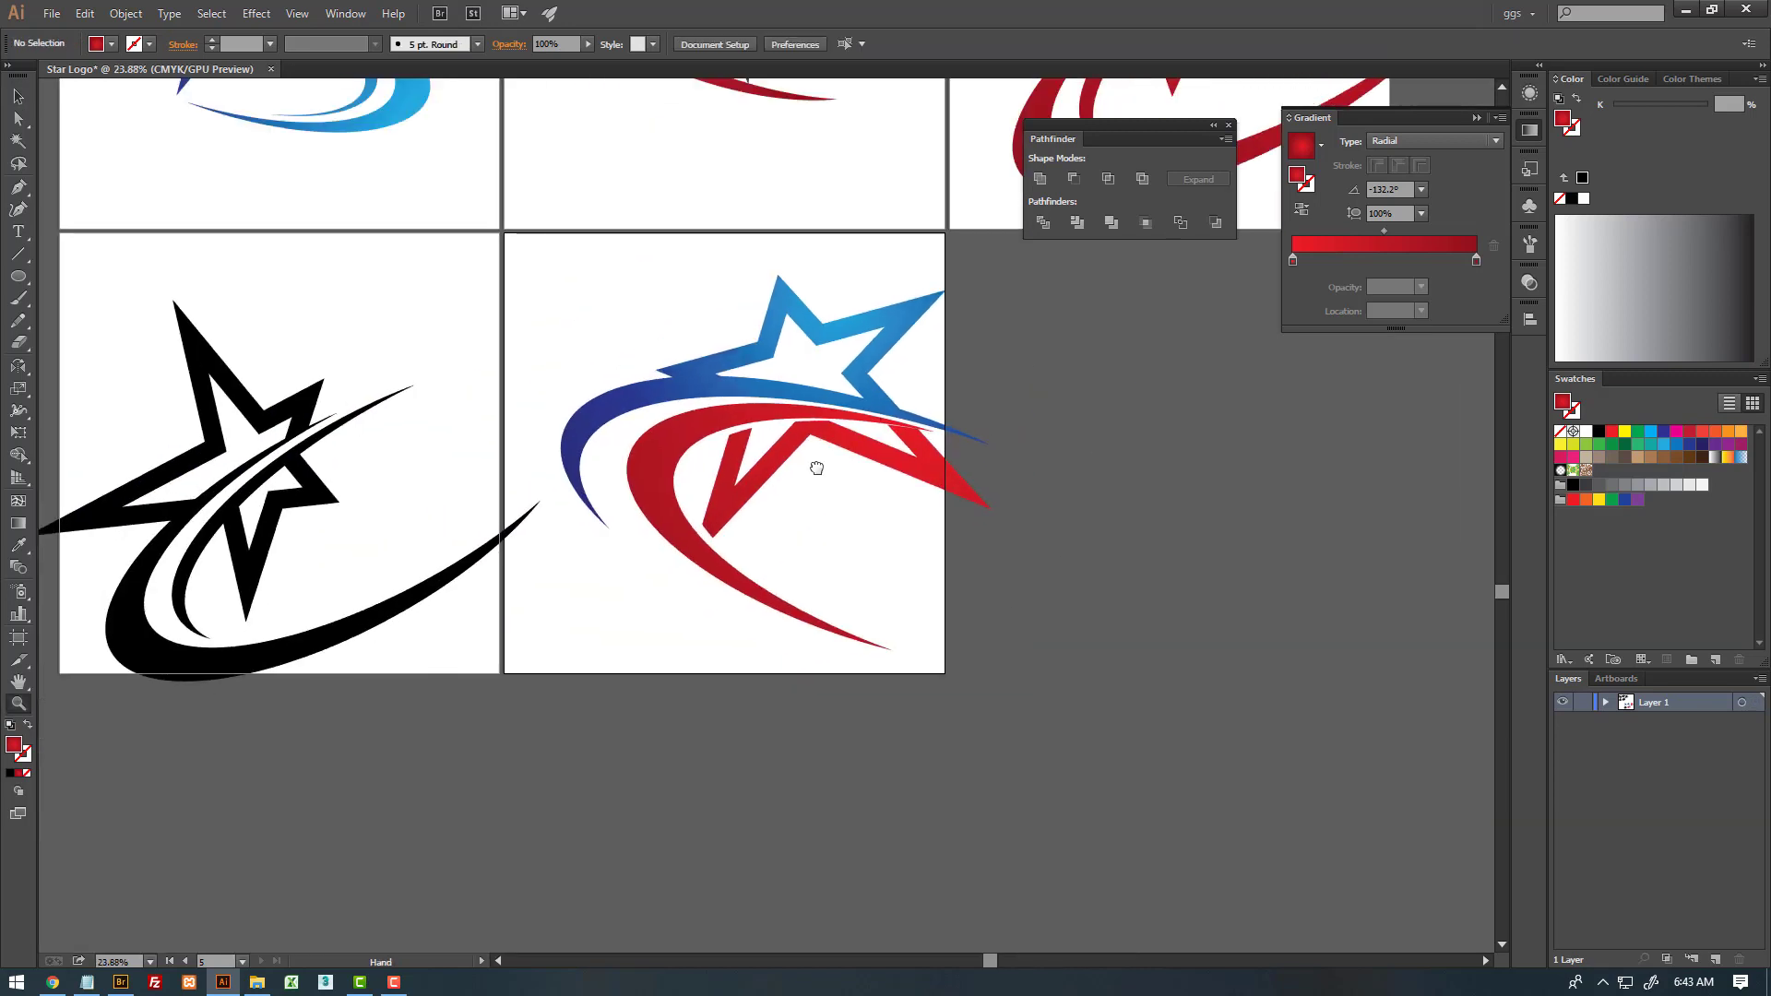
{"action": "left_click_drag", "start_coordinate": [918, 274], "coordinate": [581, 687]}
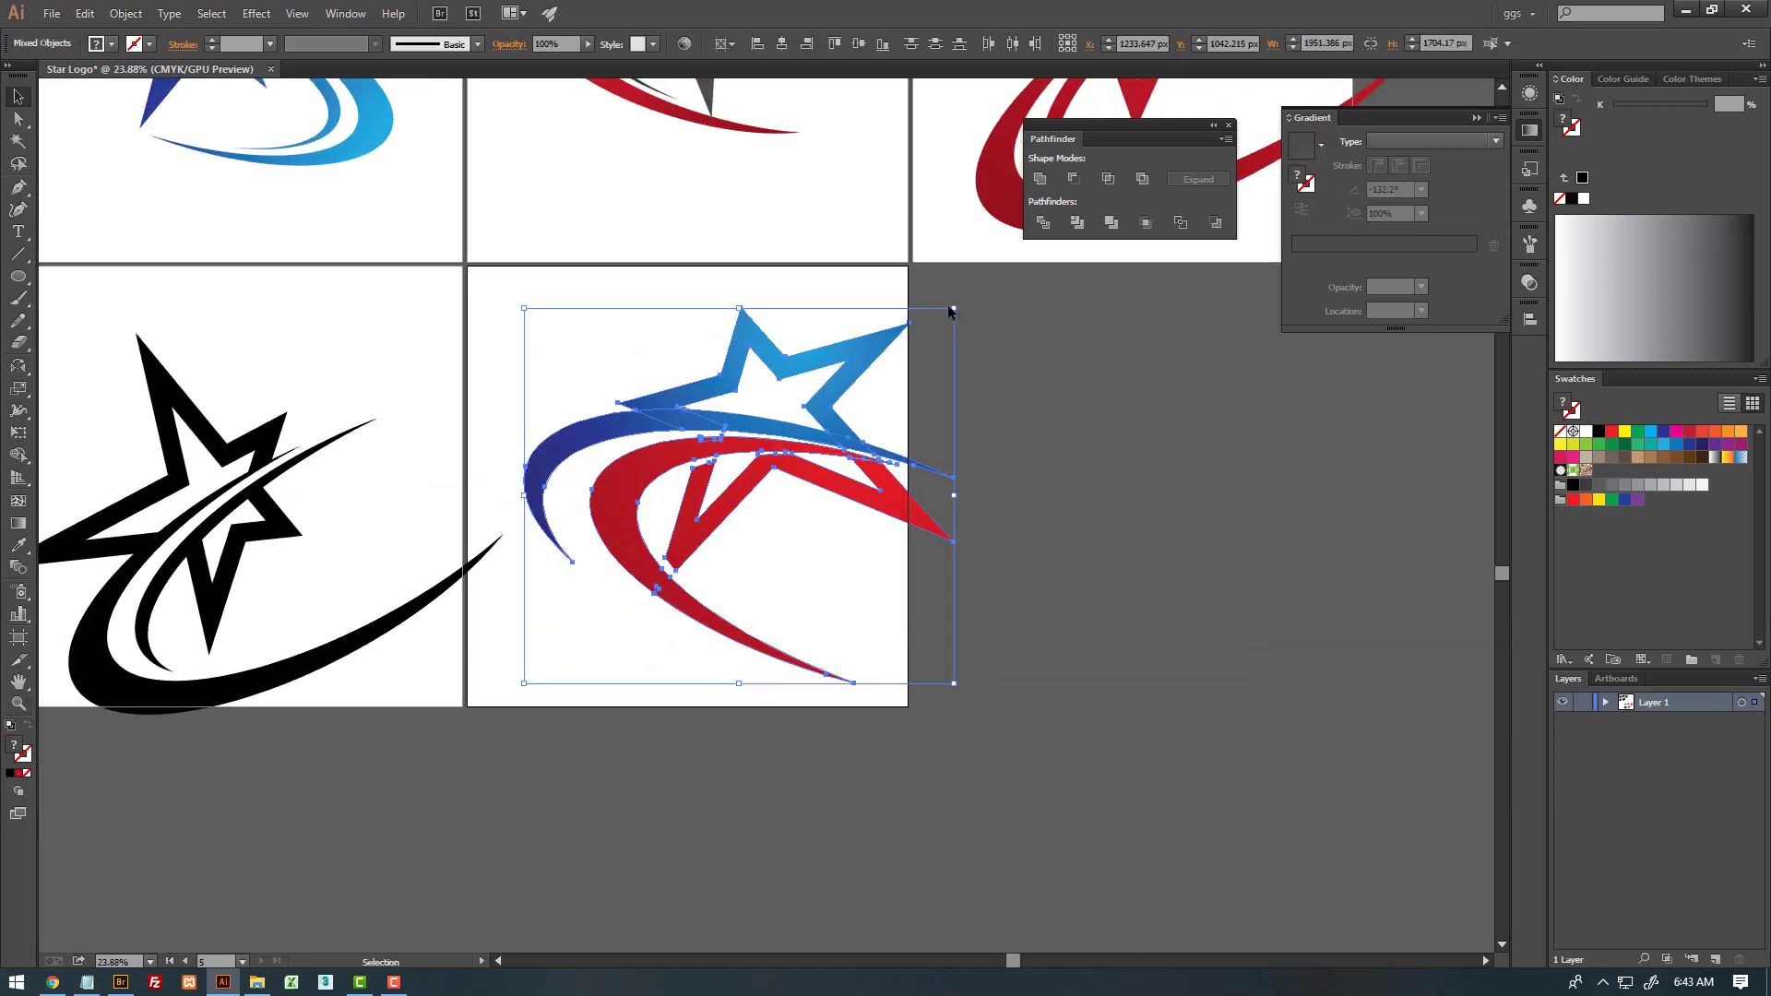
{"action": "mouse_move", "coordinate": [956, 311]}
{"action": "left_mouse_down"}
{"action": "mouse_move", "coordinate": [844, 403]}
{"action": "mouse_move", "coordinate": [809, 346]}
{"action": "left_mouse_up"}
{"action": "left_click", "coordinate": [823, 337]}
- Inspect the red crescent's compound path in isolation mode, then exit back to all artwork
{"action": "scroll", "coordinate": [704, 493], "scroll_direction": "down", "scroll_amount": 1}
{"action": "left_click_drag", "start_coordinate": [805, 470], "coordinate": [570, 601]}
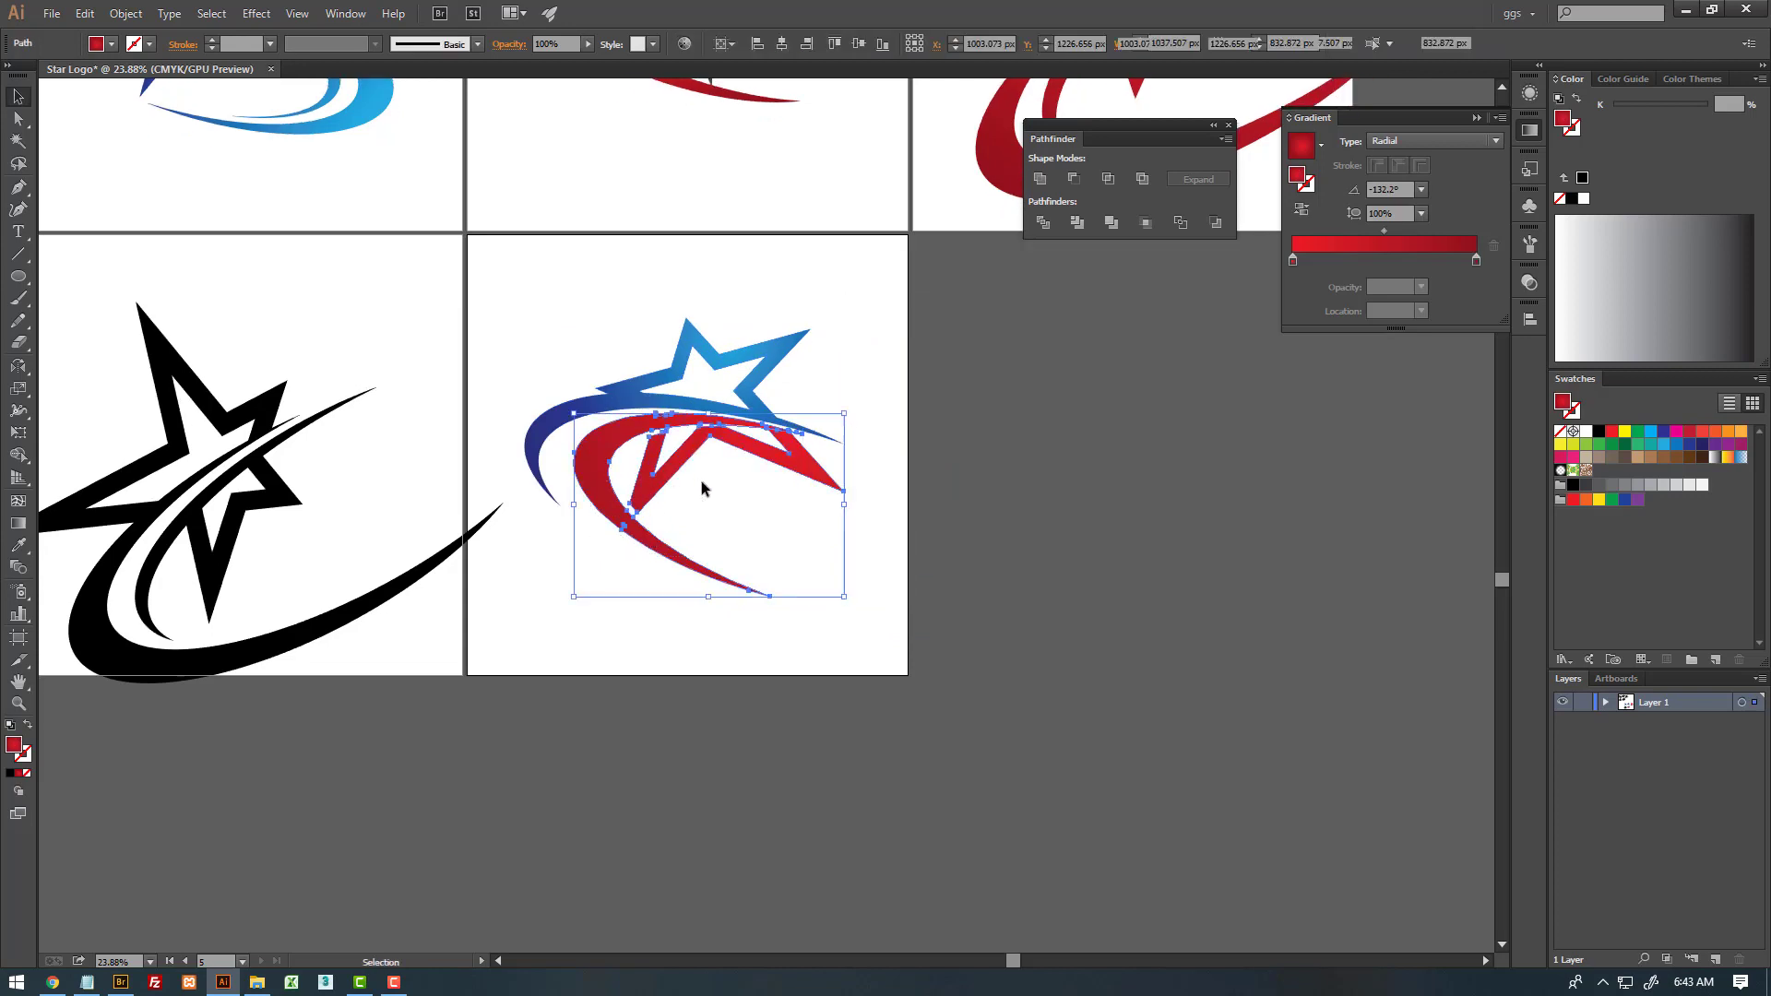
{"action": "scroll", "coordinate": [595, 507], "scroll_direction": "up", "scroll_amount": 5}
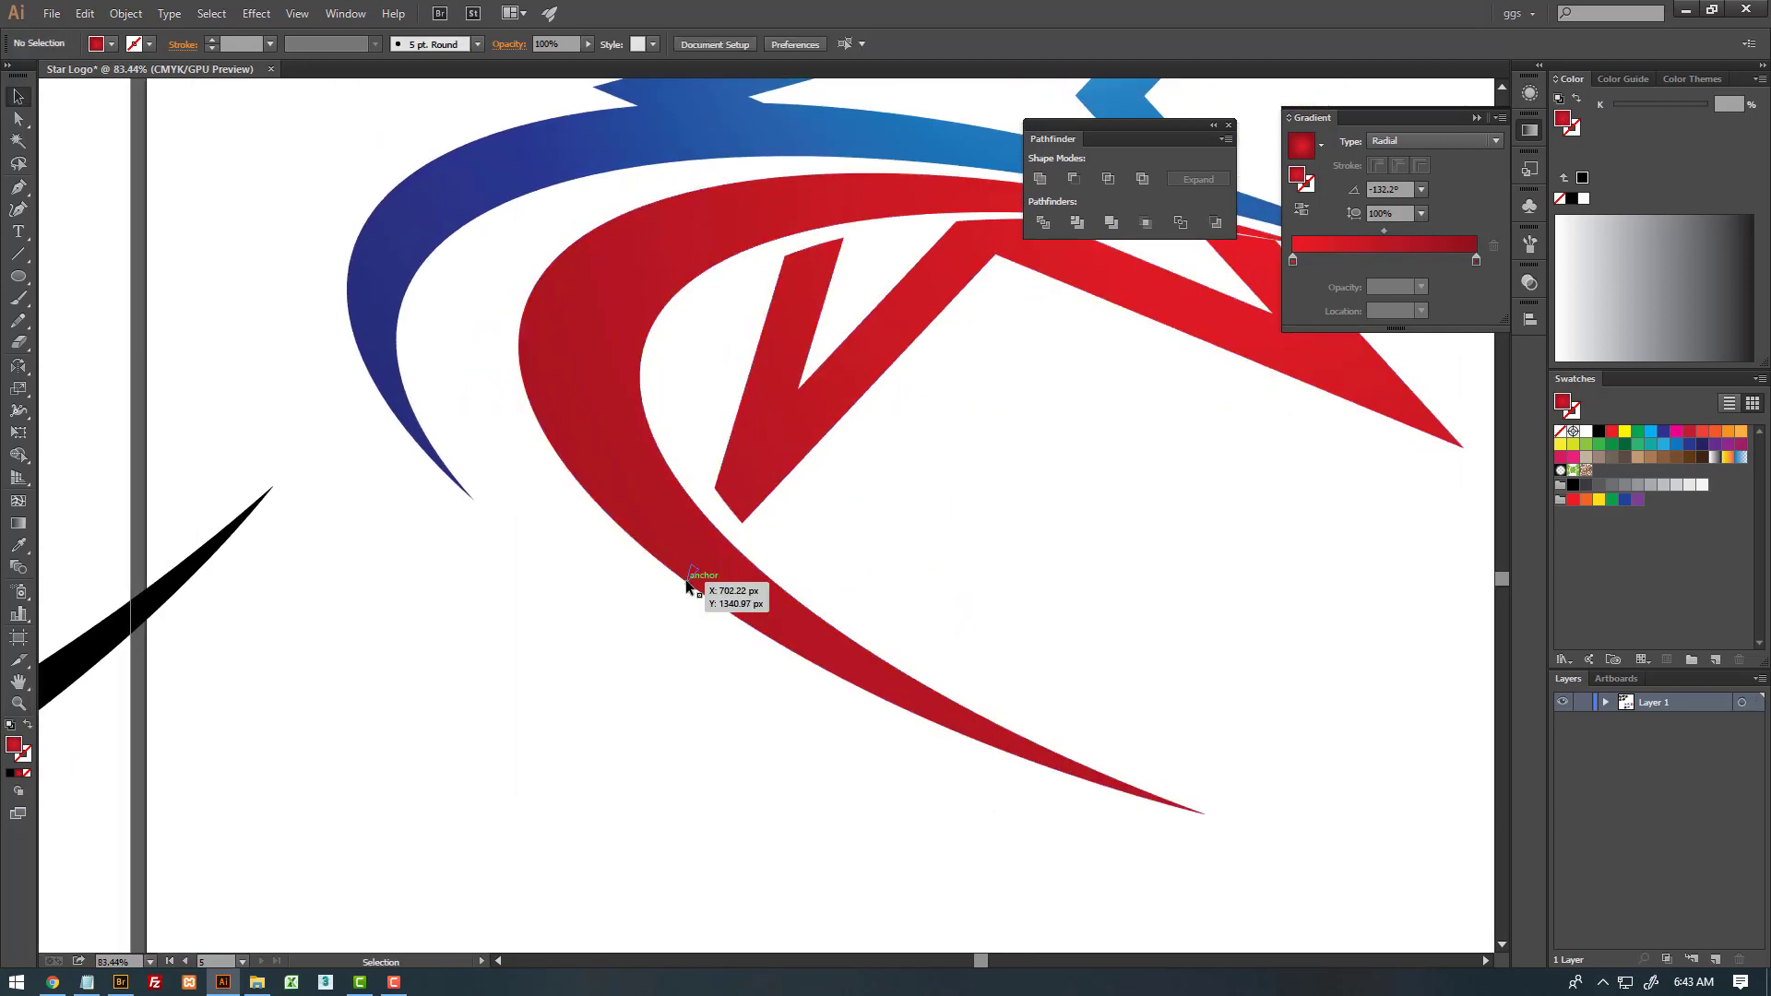
{"action": "left_click", "coordinate": [721, 576]}
{"action": "double_click", "coordinate": [701, 570]}
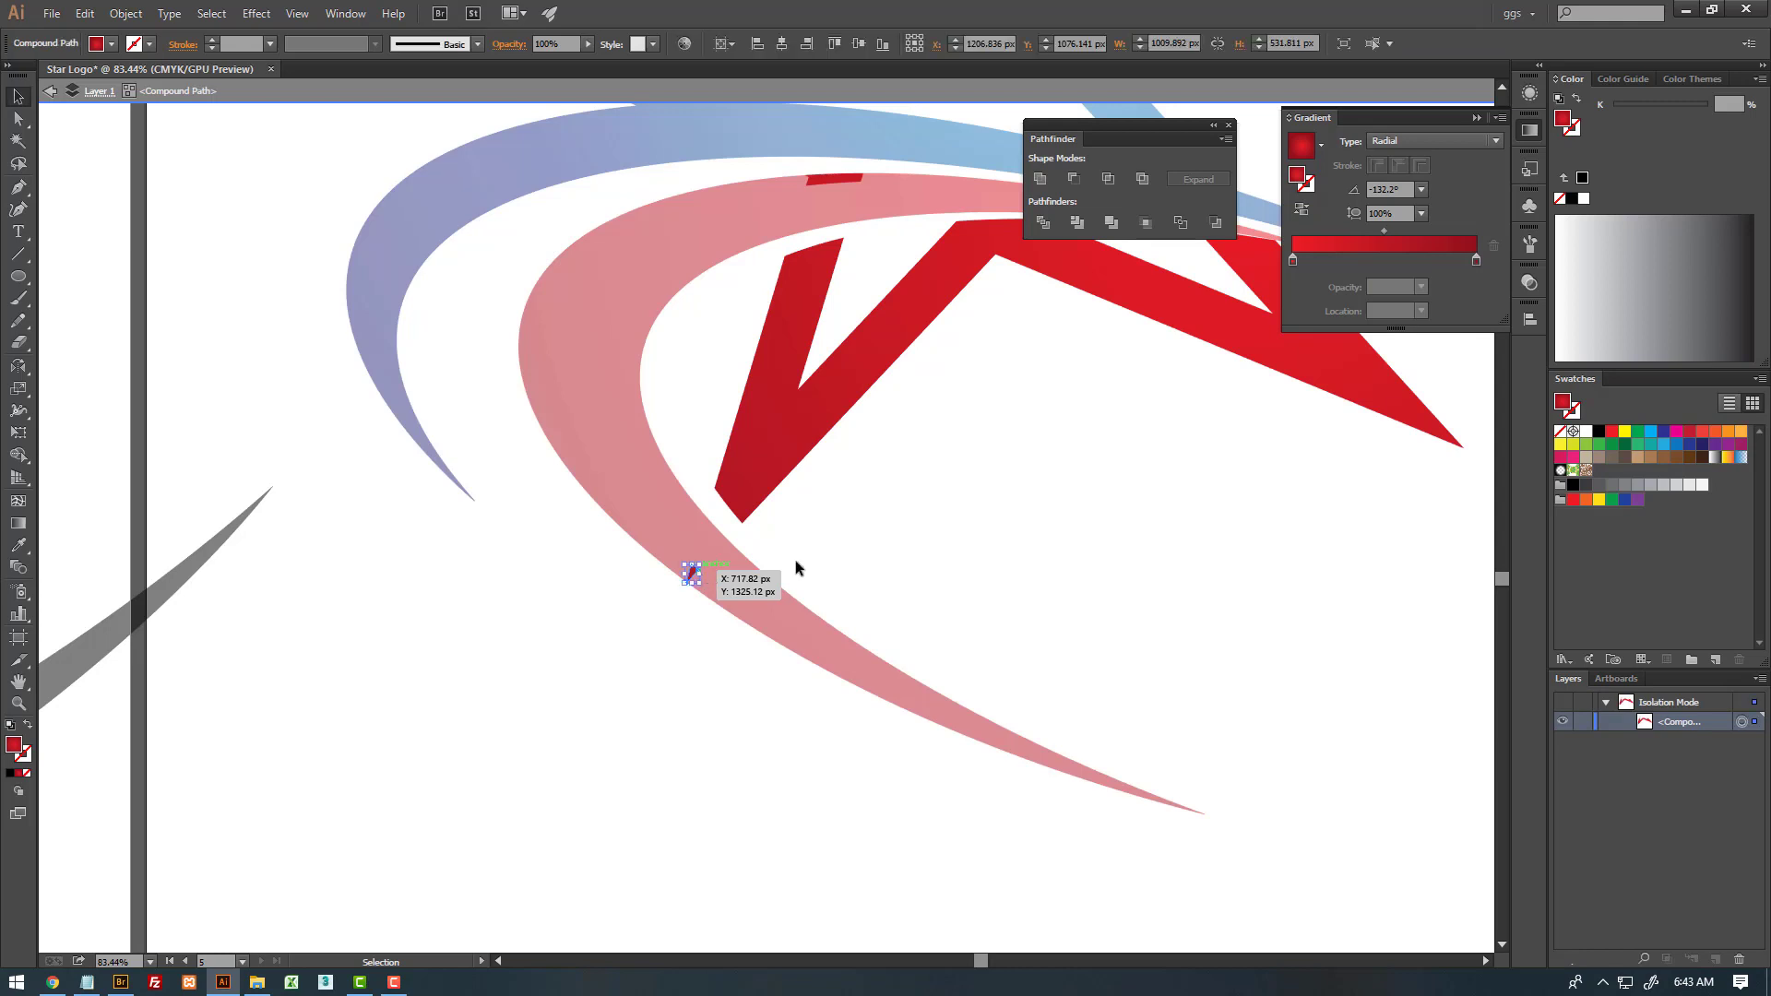
{"action": "double_click", "coordinate": [878, 514]}
{"action": "scroll", "coordinate": [756, 503], "scroll_direction": "down", "scroll_amount": 5}
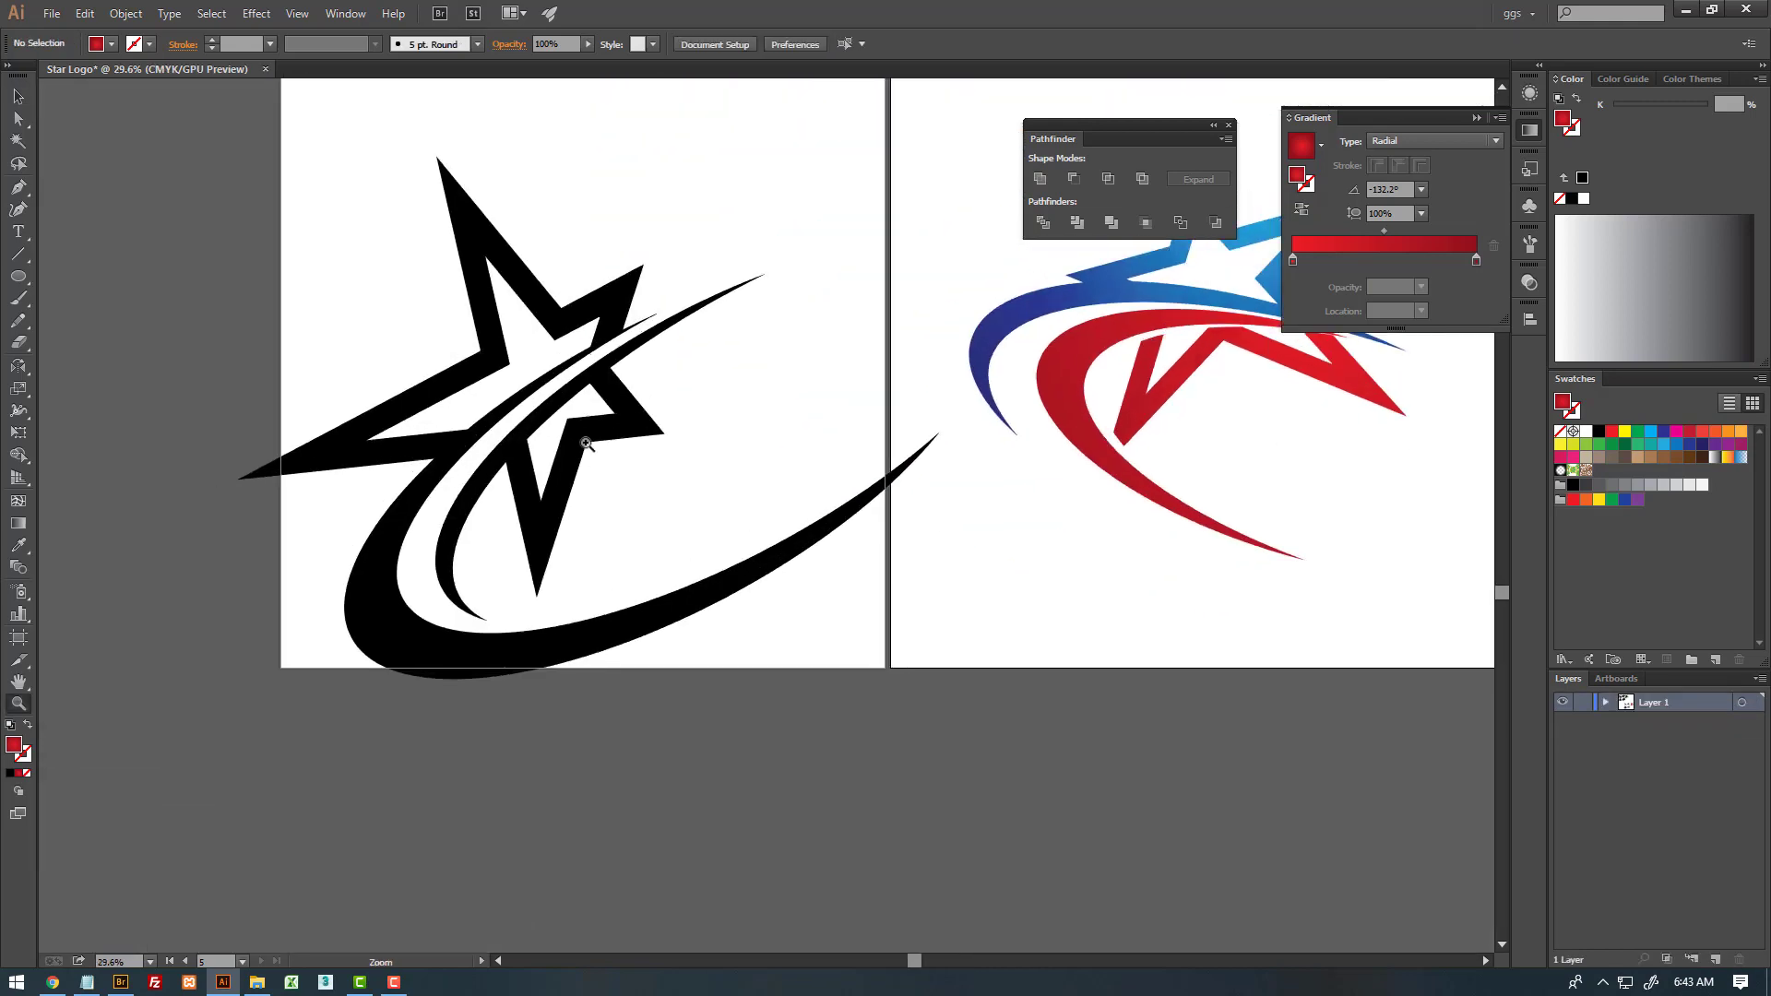
- Select the whole black bottom-left logo and shrink it about its centre
{"action": "left_click", "coordinate": [605, 478]}
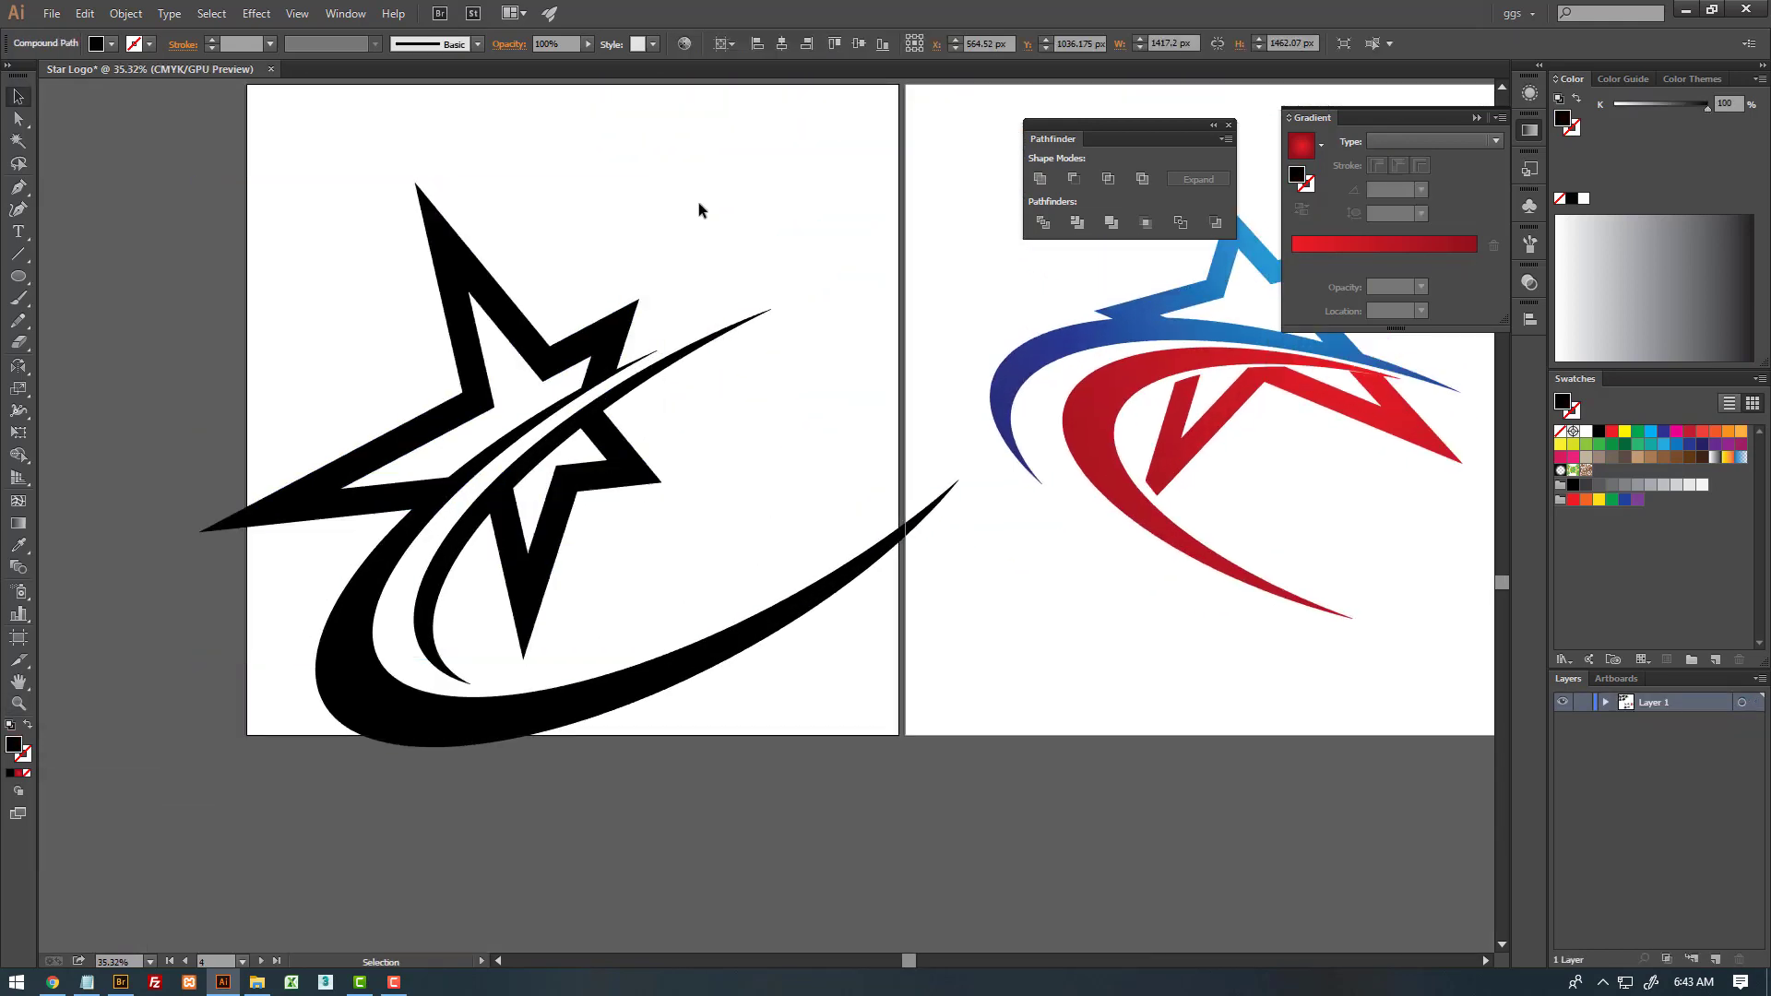
{"action": "mouse_move", "coordinate": [704, 205]}
{"action": "left_mouse_down"}
{"action": "mouse_move", "coordinate": [429, 601]}
{"action": "mouse_move", "coordinate": [438, 504]}
{"action": "left_mouse_up"}
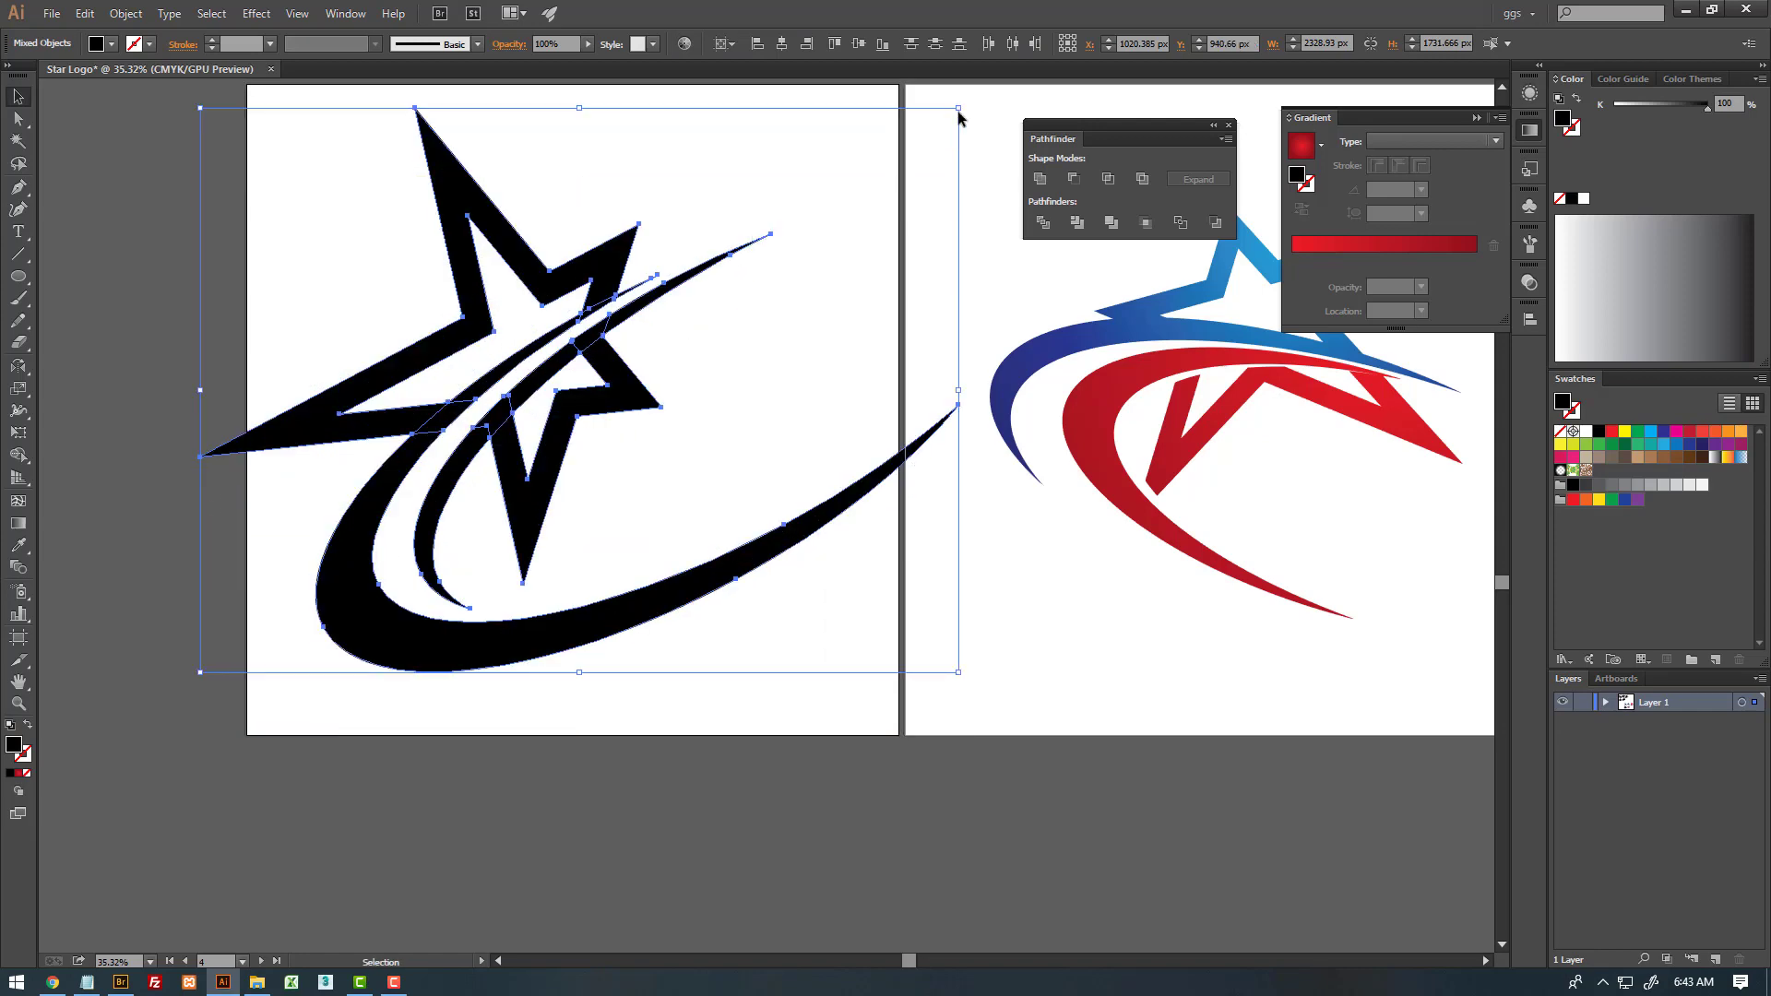
{"action": "left_click_drag", "start_coordinate": [958, 106], "coordinate": [801, 225]}
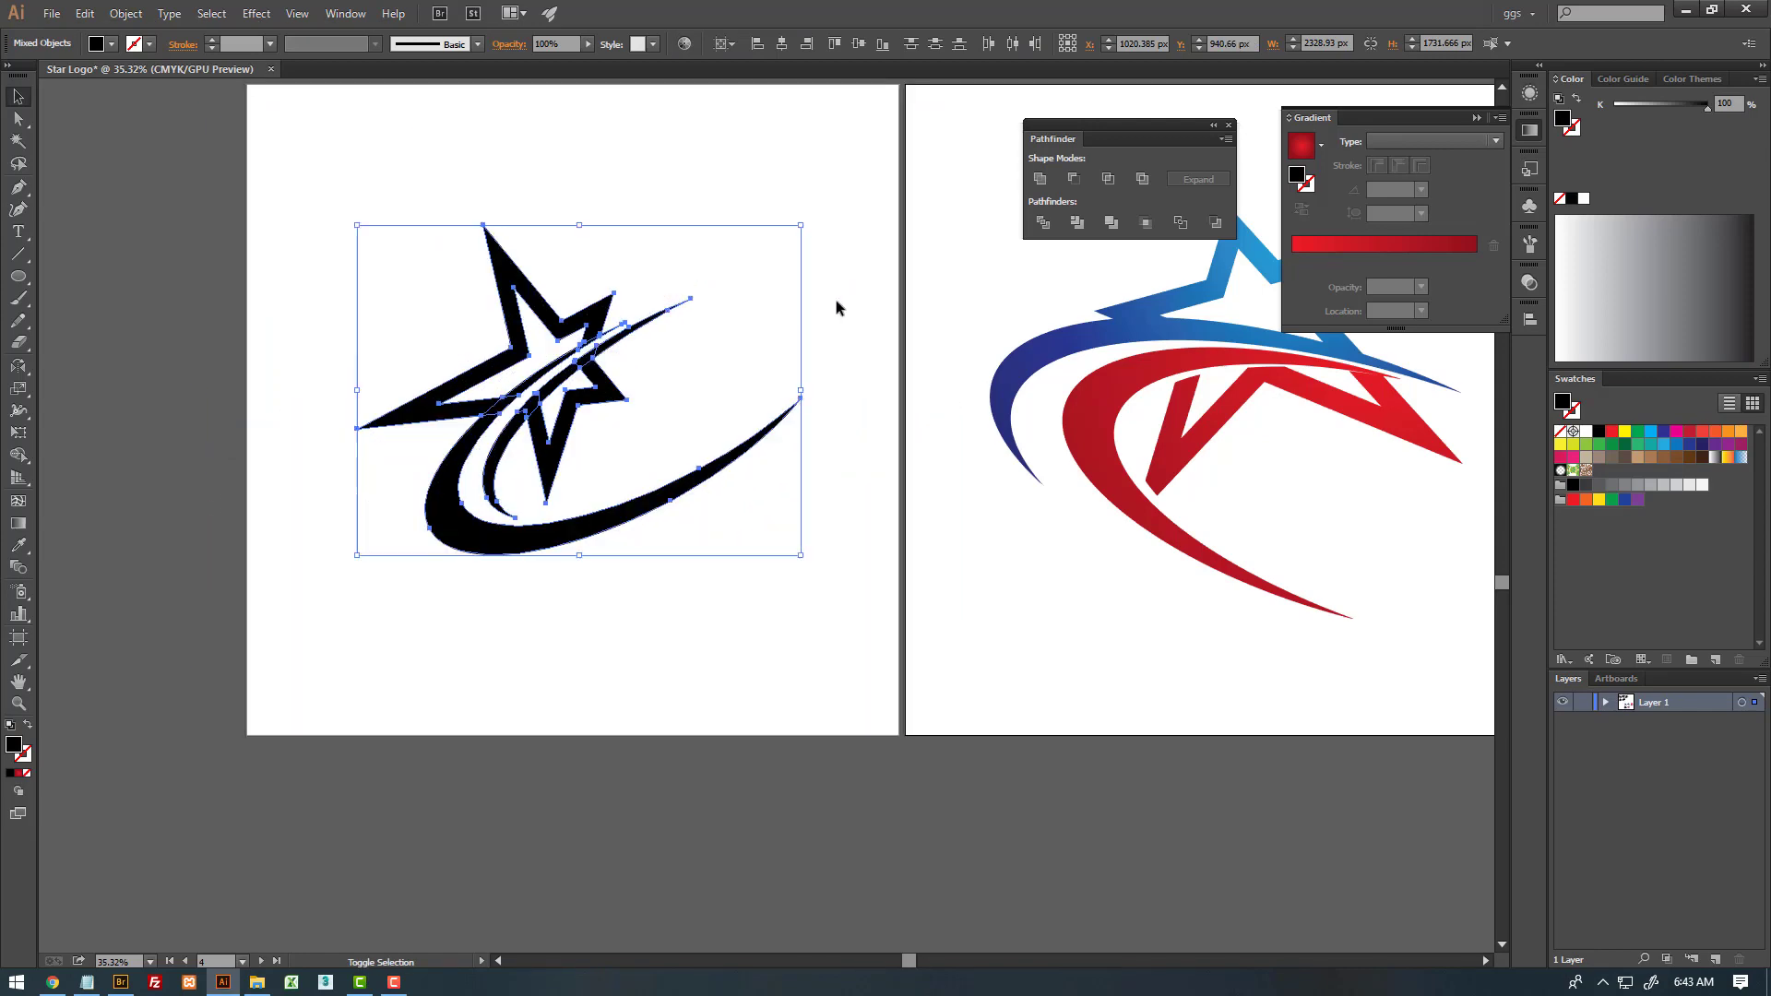
{"action": "left_click_drag", "start_coordinate": [835, 305], "coordinate": [654, 442]}
- Fill the logo with the blue gradient, angled diagonally so the star is lighter
{"action": "left_click", "coordinate": [1024, 406]}
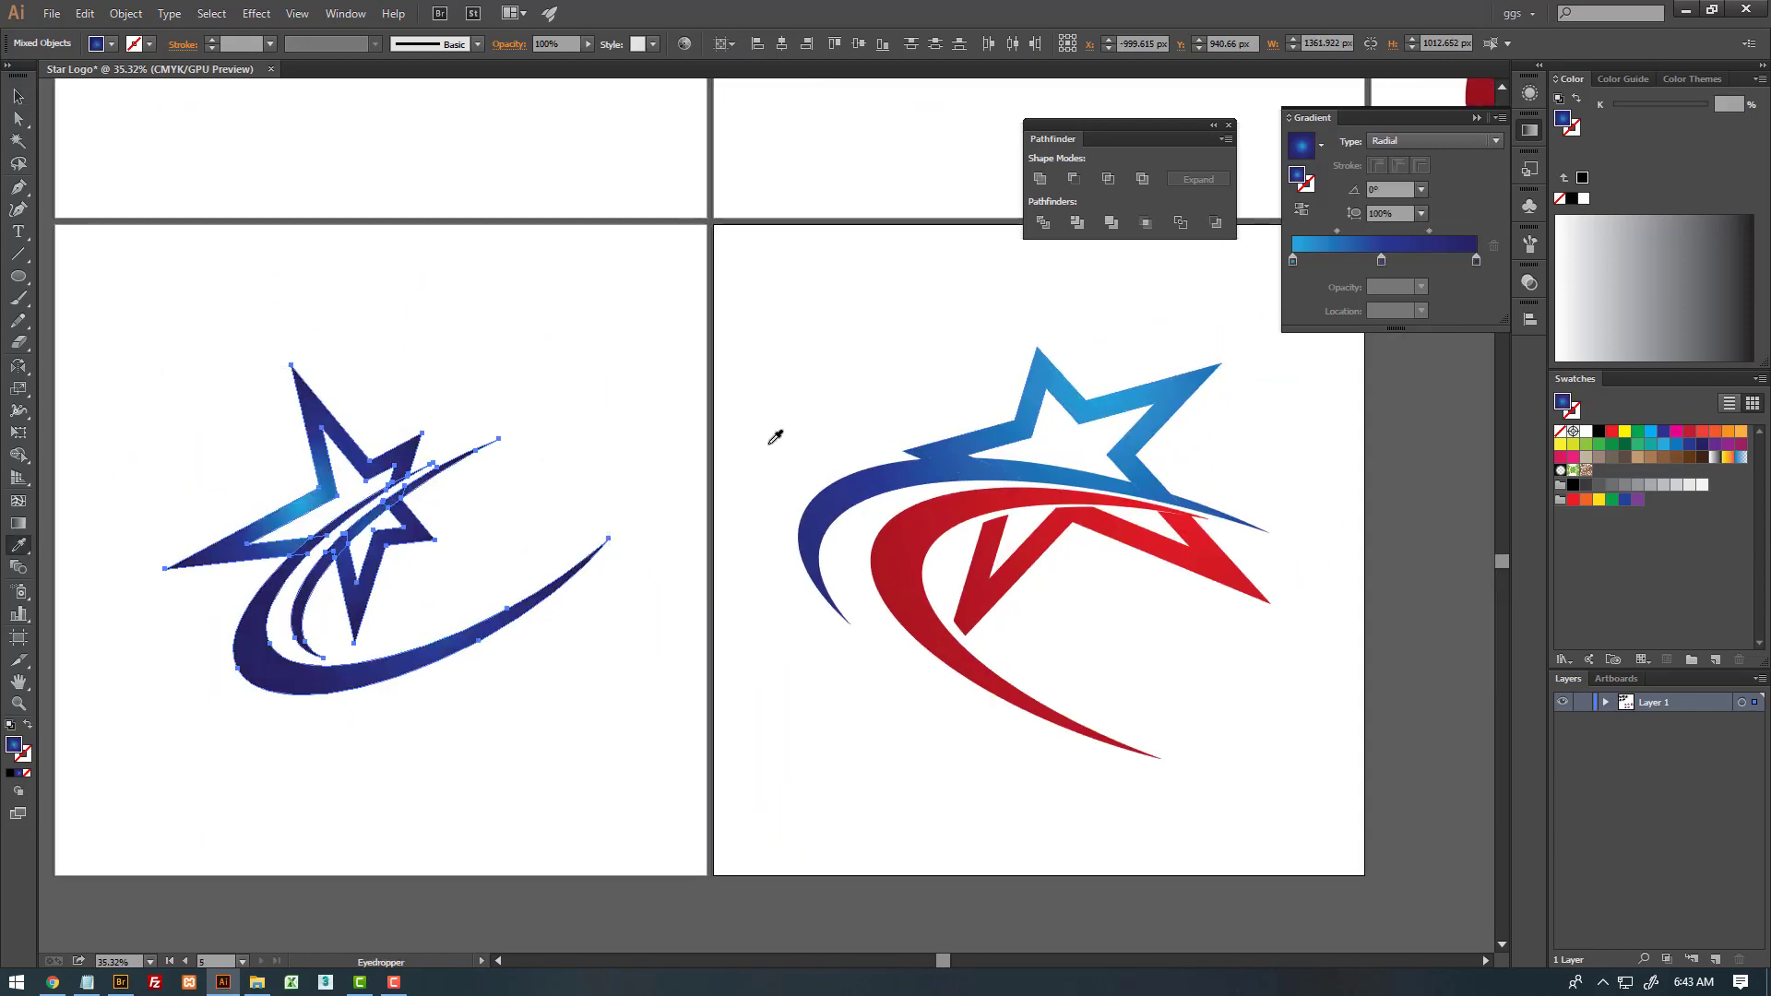
{"action": "left_click_drag", "start_coordinate": [471, 407], "coordinate": [653, 420]}
{"action": "left_click_drag", "start_coordinate": [674, 423], "coordinate": [418, 754]}
{"action": "key", "text": "g"}
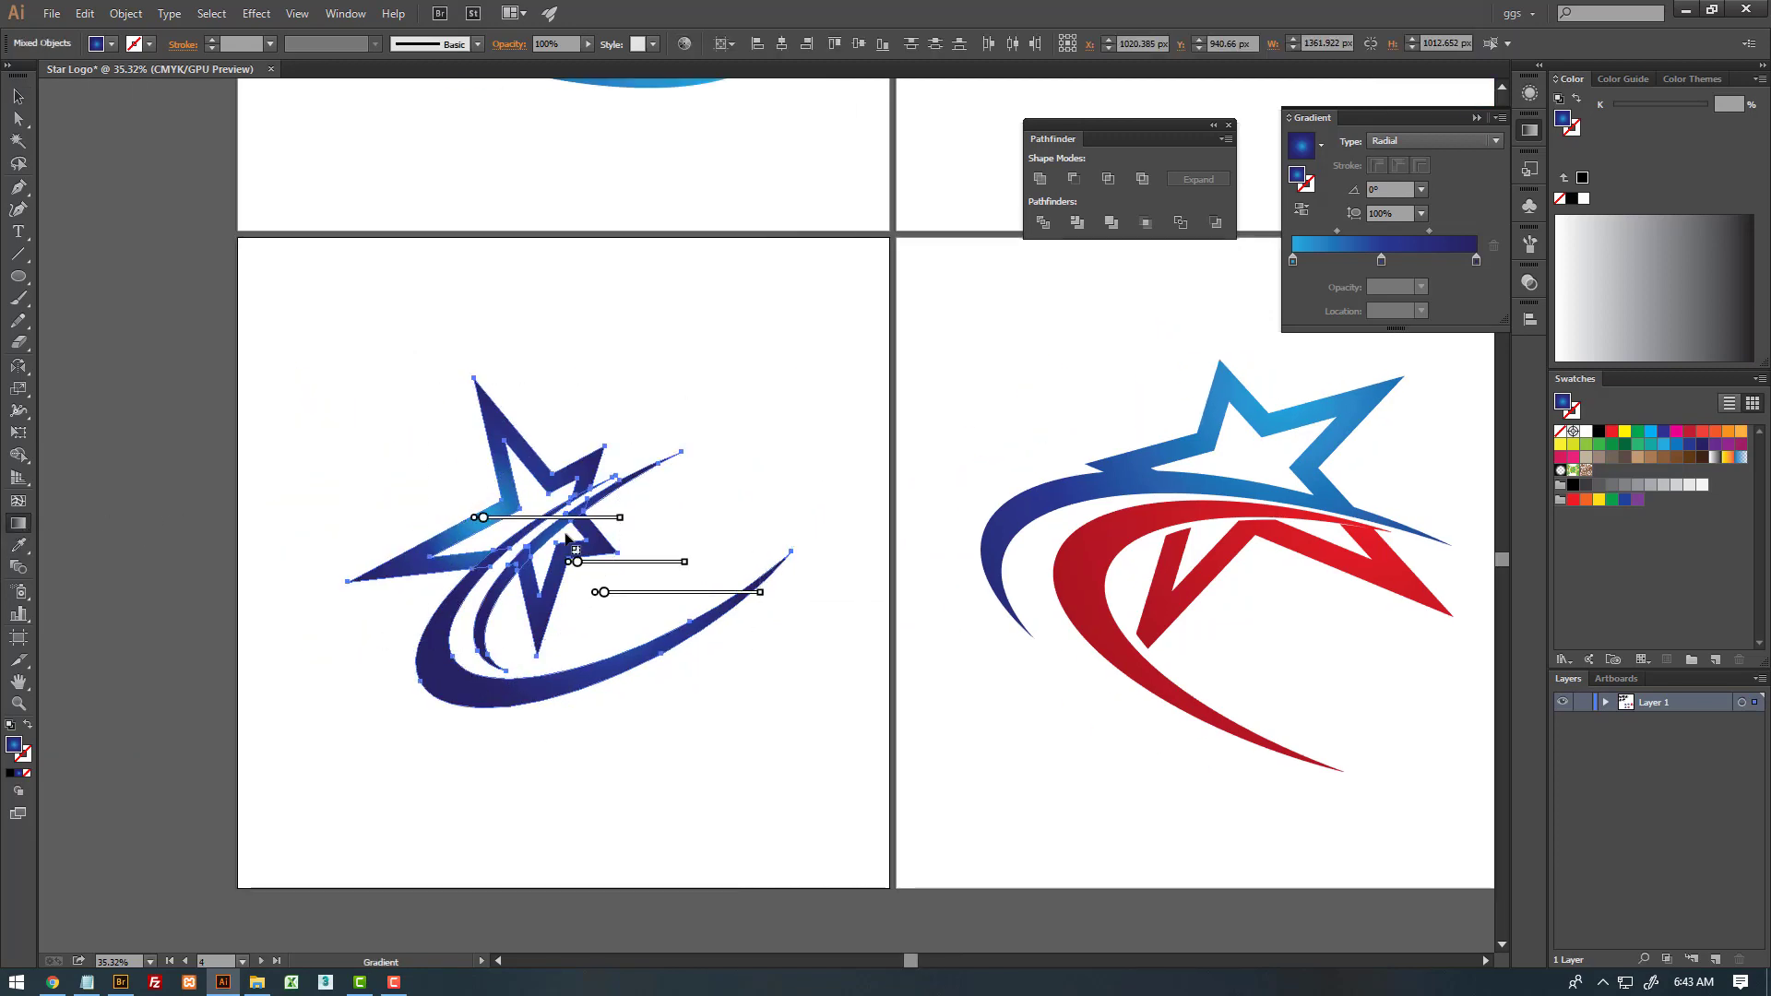
{"action": "mouse_move", "coordinate": [434, 719]}
{"action": "left_mouse_down"}
{"action": "mouse_move", "coordinate": [688, 454]}
{"action": "mouse_move", "coordinate": [448, 712]}
{"action": "left_mouse_up"}
{"action": "left_click_drag", "start_coordinate": [612, 406], "coordinate": [426, 729]}
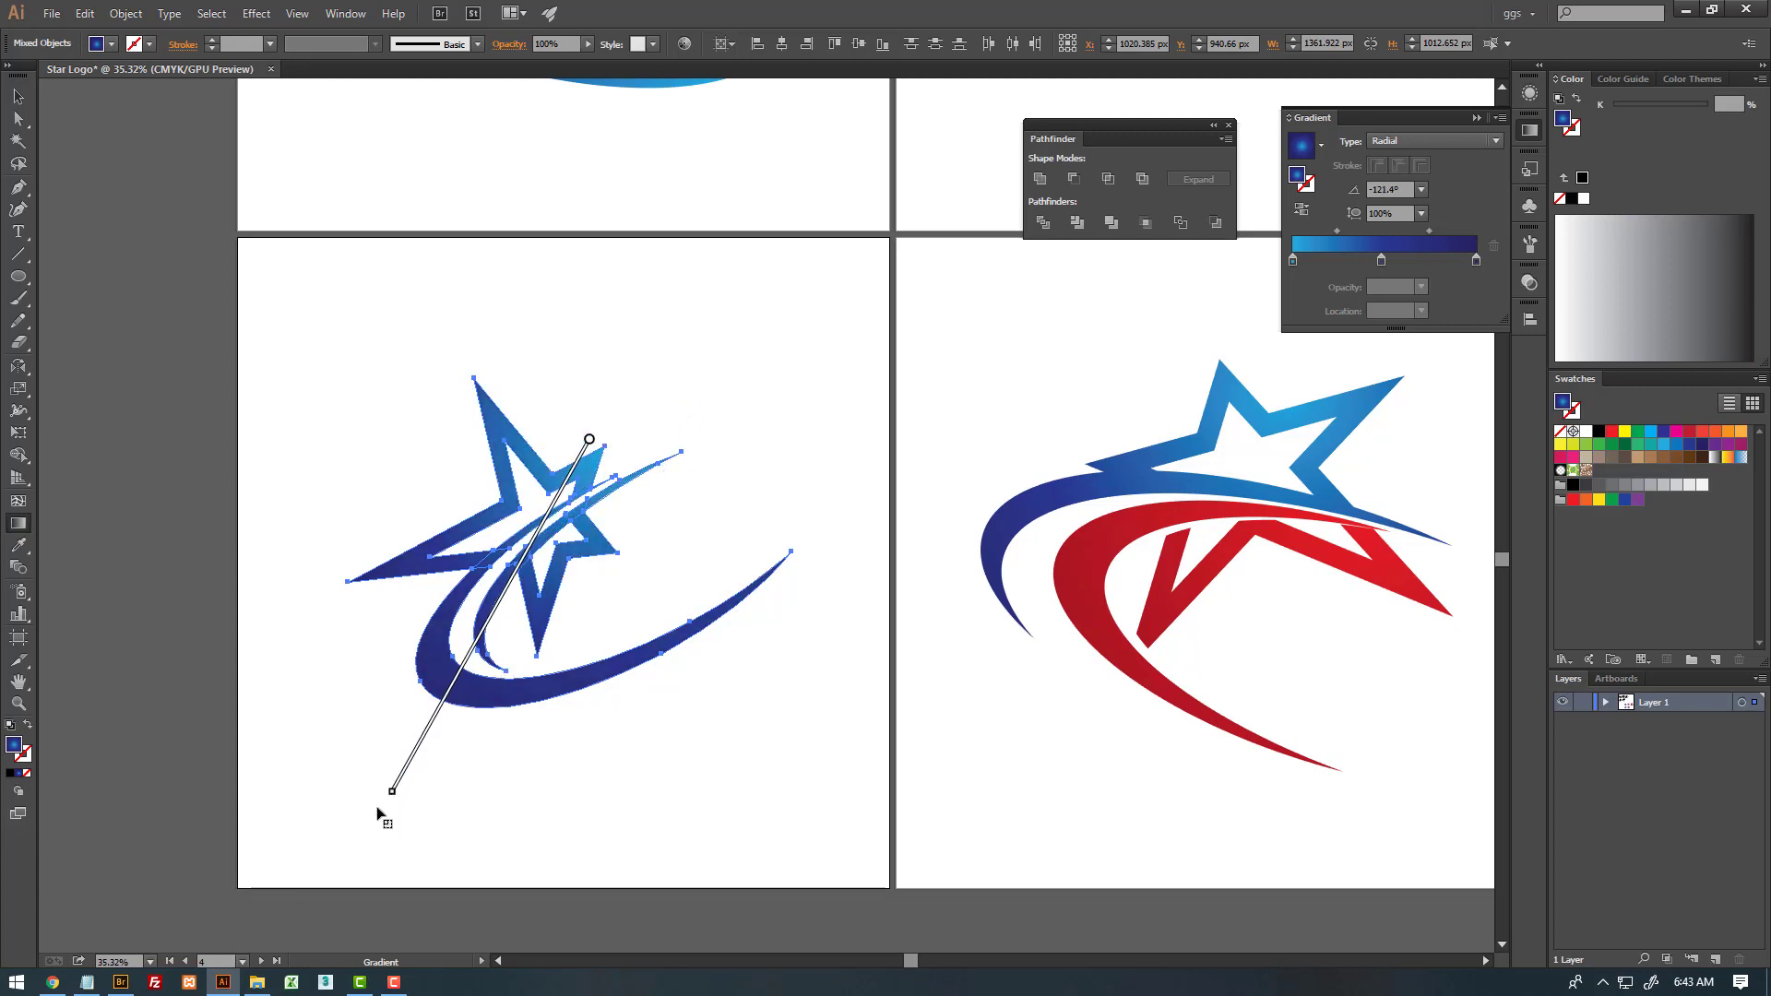
{"action": "left_click_drag", "start_coordinate": [589, 439], "coordinate": [364, 831]}
{"action": "key", "text": "ctrl+shift+a"}
{"action": "left_click", "coordinate": [844, 406], "text": "ctrl+alt"}
- Try selecting the lower-left logo's paths, then clear the selection
{"action": "left_click_drag", "start_coordinate": [726, 467], "coordinate": [491, 606]}
{"action": "key", "text": "v"}
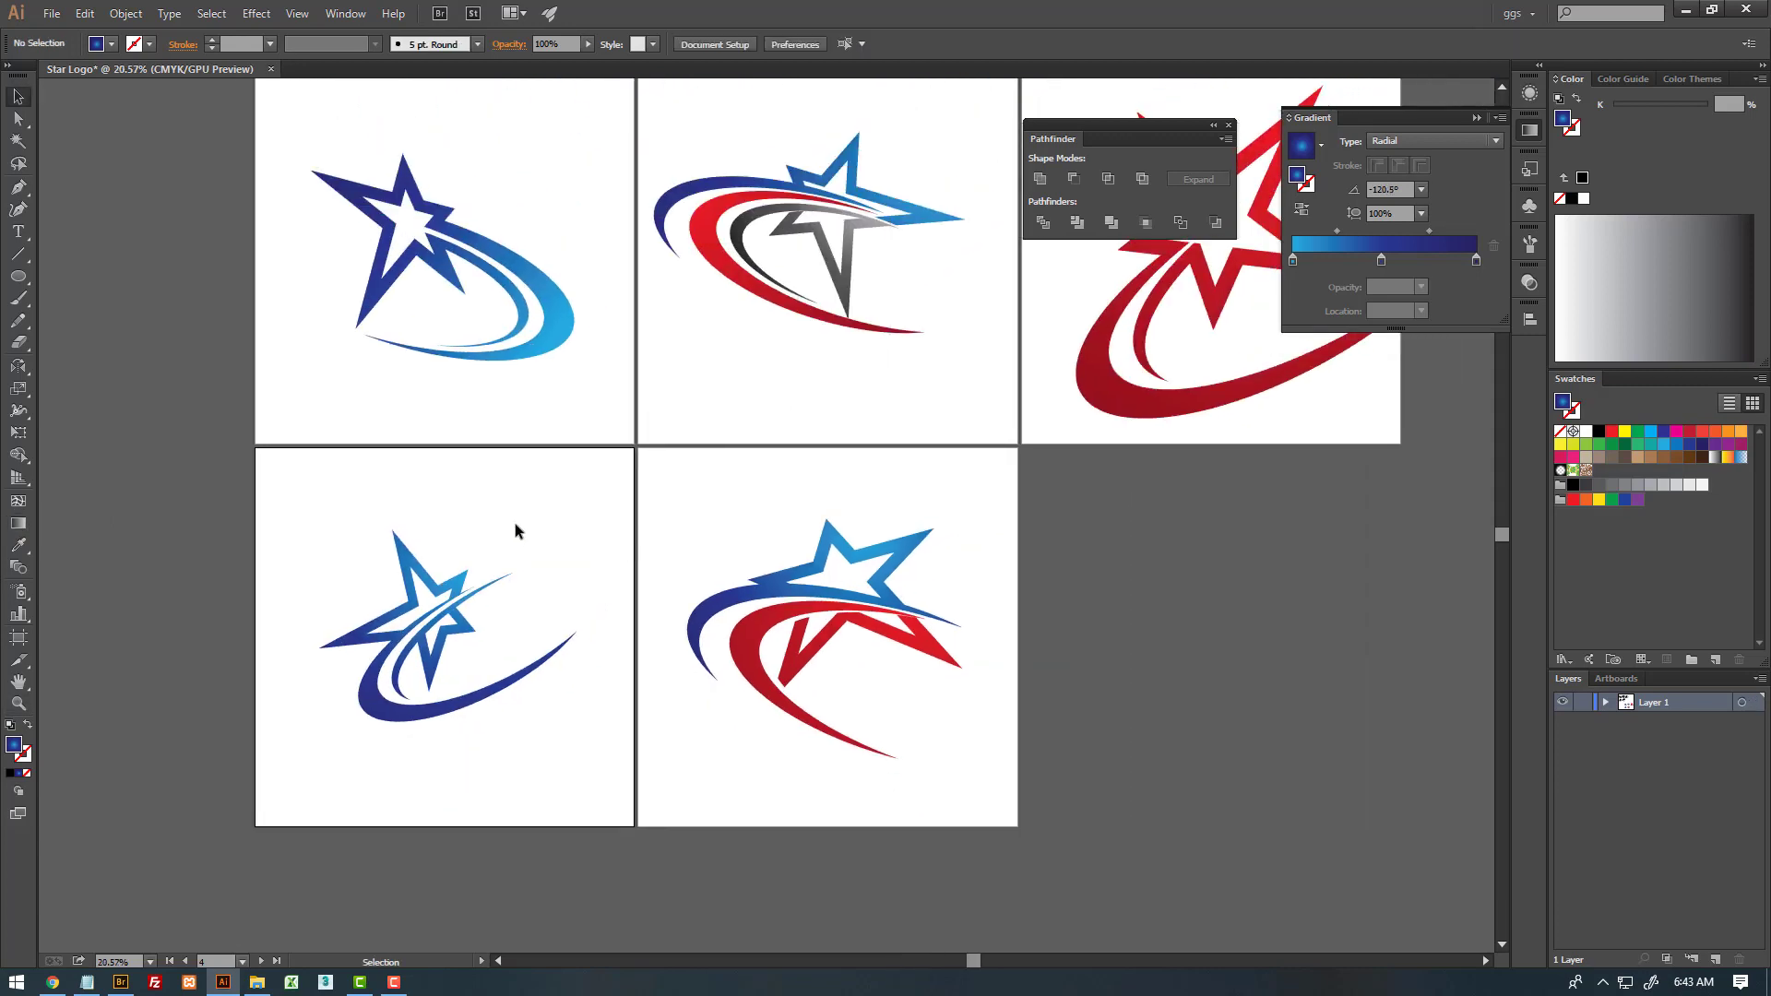
{"action": "left_click_drag", "start_coordinate": [517, 524], "coordinate": [330, 716]}
{"action": "left_click", "coordinate": [562, 505]}
{"action": "scroll", "coordinate": [923, 443], "scroll_direction": "up", "scroll_amount": 3}
{"action": "scroll", "coordinate": [923, 443], "scroll_direction": "right", "scroll_amount": 5}
- Group the red logo on the top-right artboard and scale it down
{"action": "left_click", "coordinate": [1001, 420]}
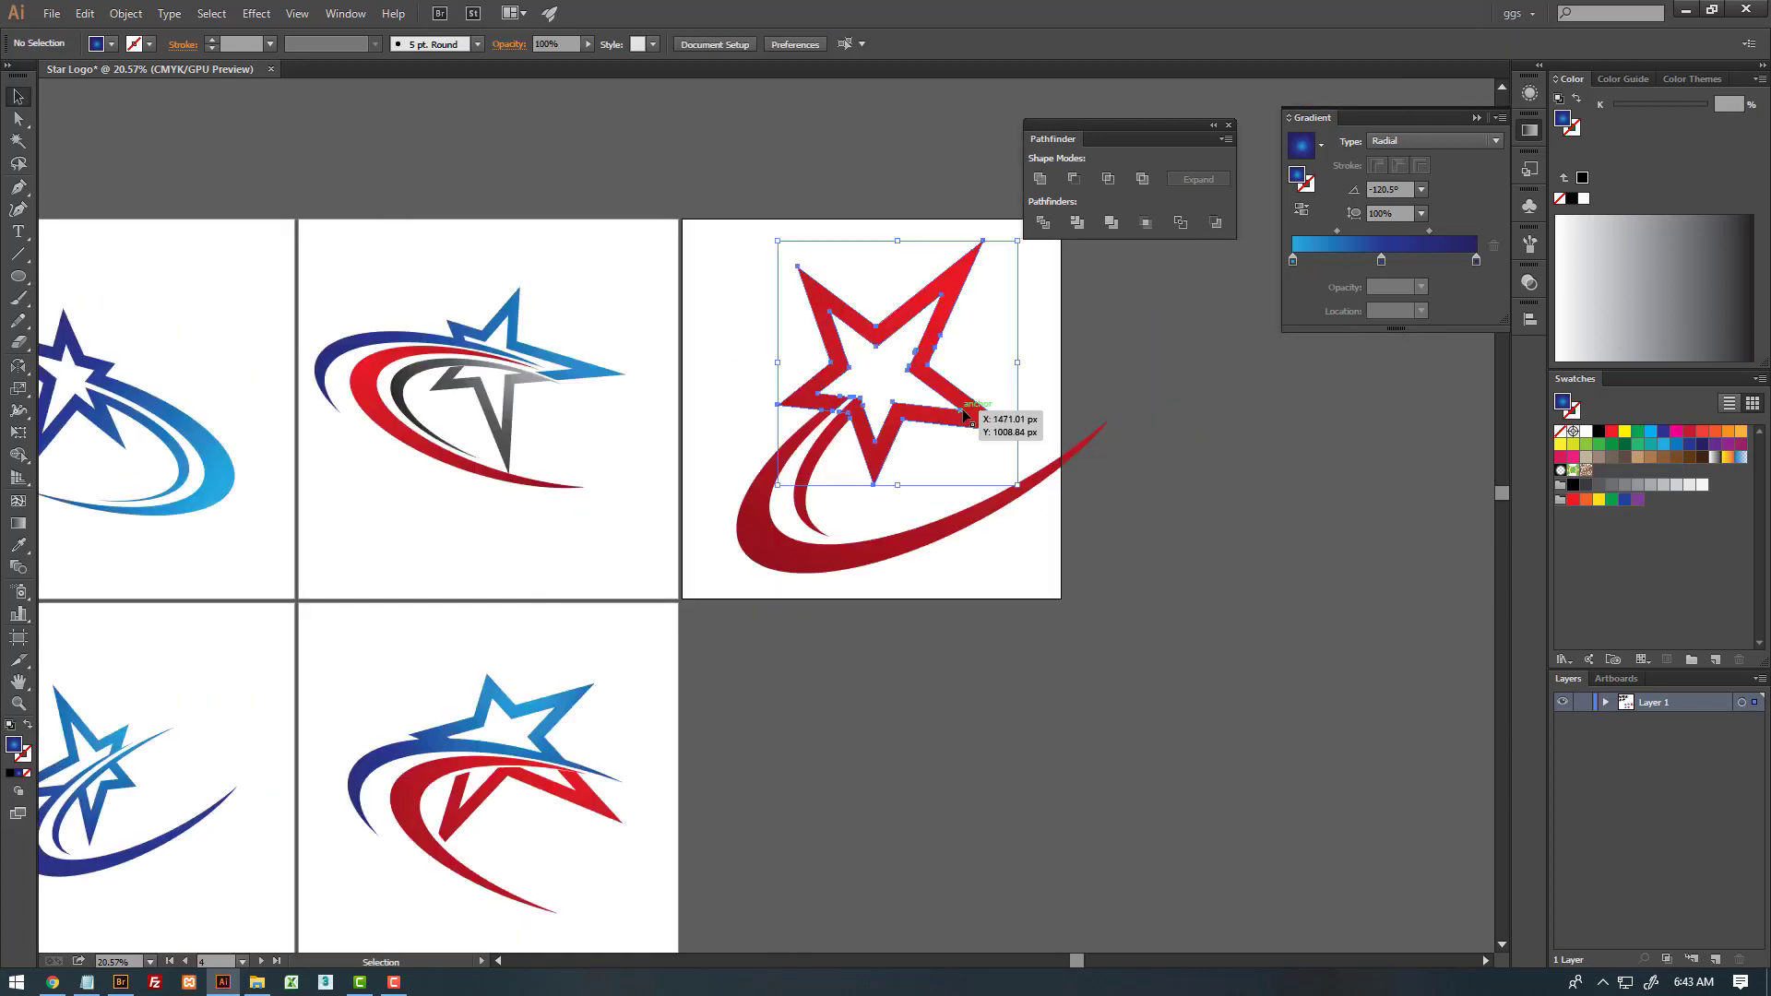
{"action": "left_click_drag", "start_coordinate": [1018, 318], "coordinate": [710, 595]}
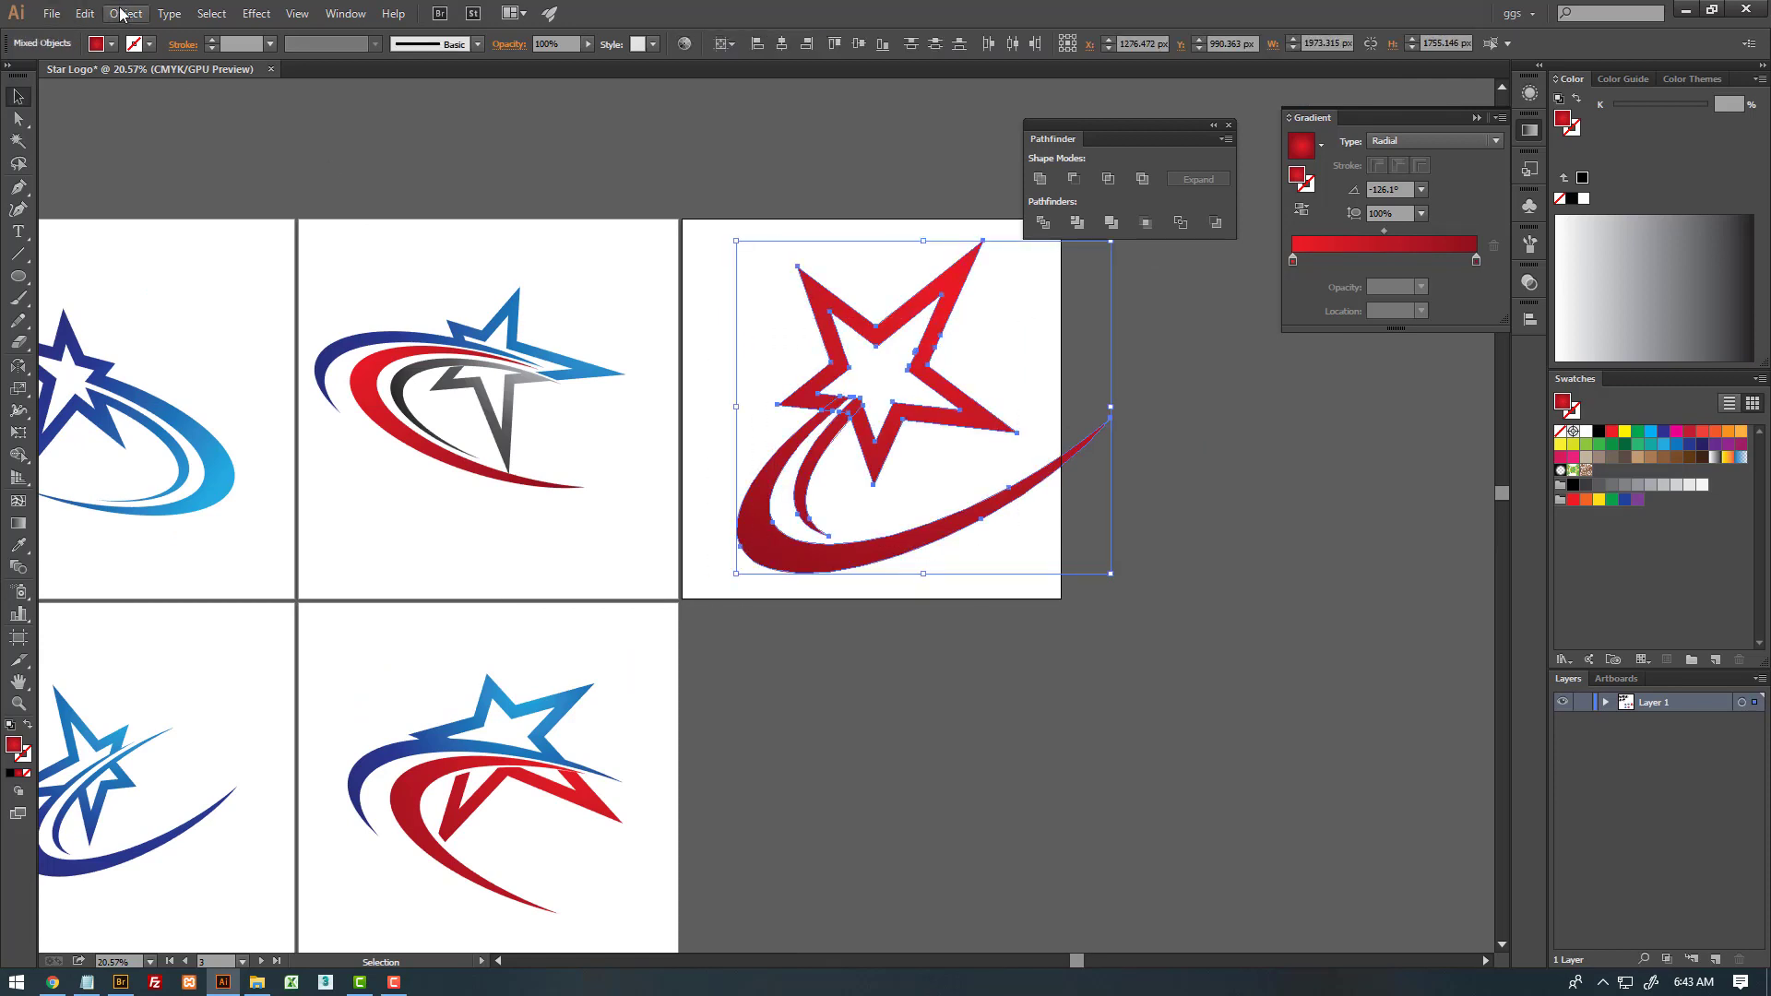
{"action": "left_click", "coordinate": [147, 83]}
{"action": "scroll", "coordinate": [1127, 333], "scroll_direction": "right", "scroll_amount": 2}
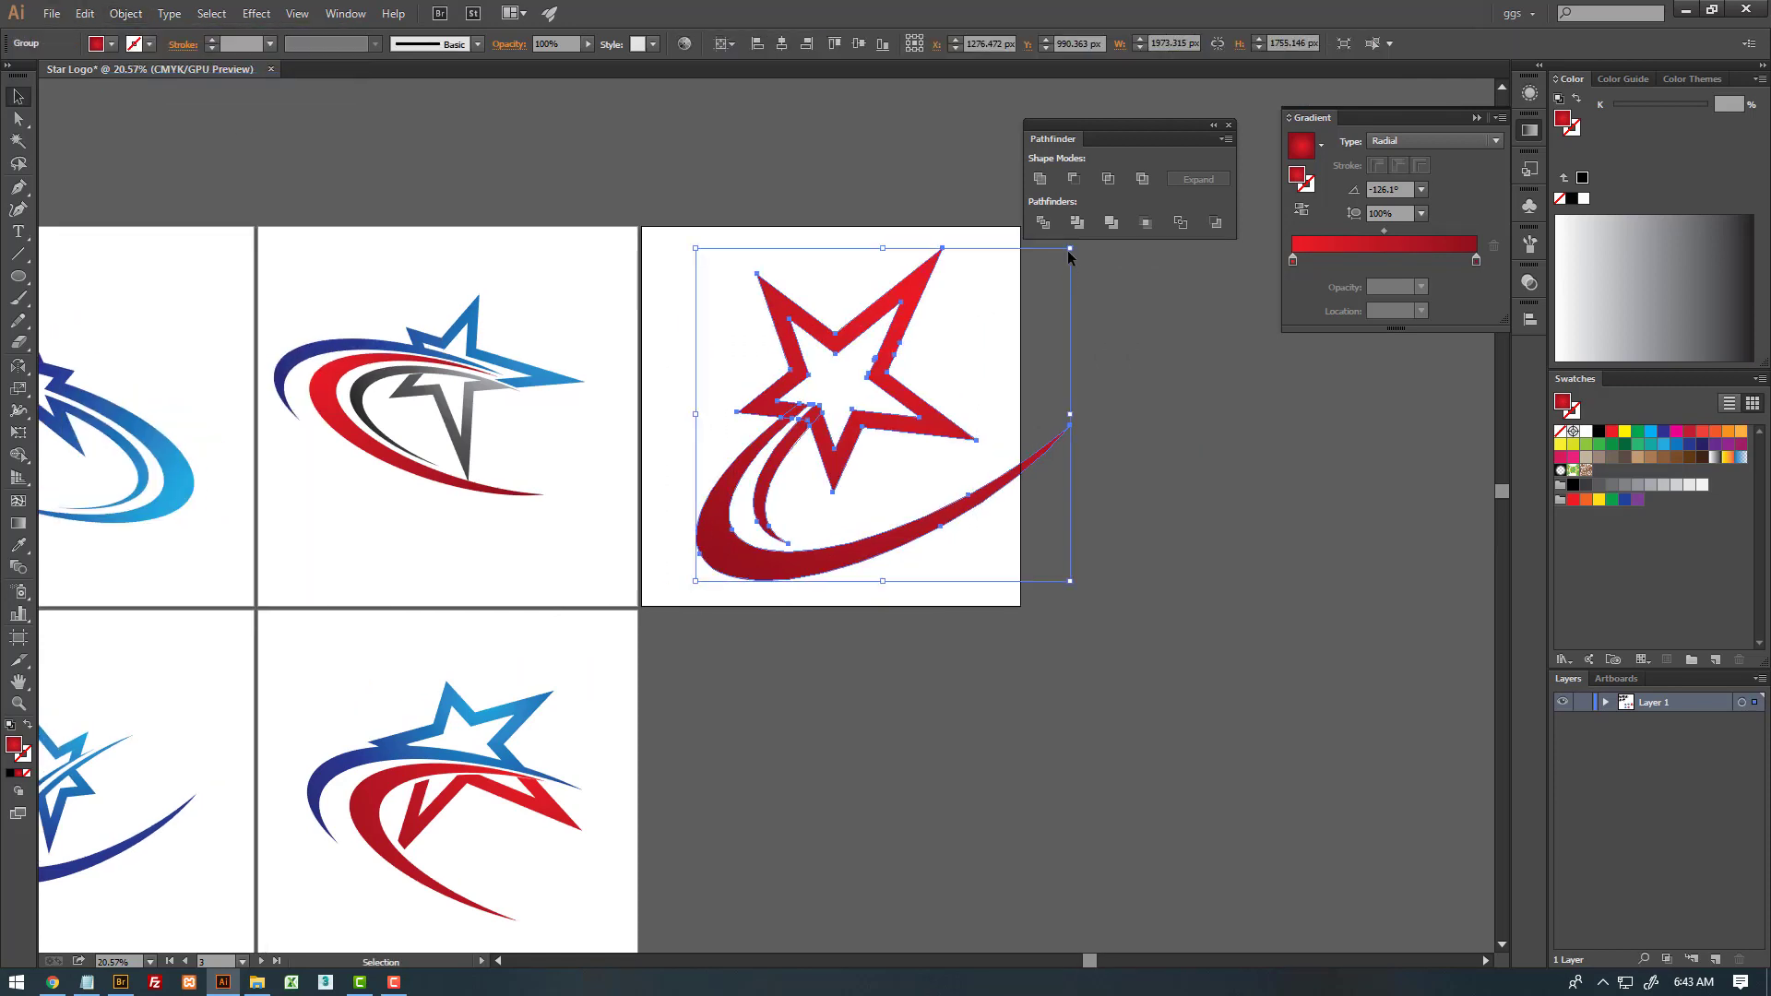
{"action": "left_click_drag", "start_coordinate": [1069, 256], "coordinate": [1040, 308]}
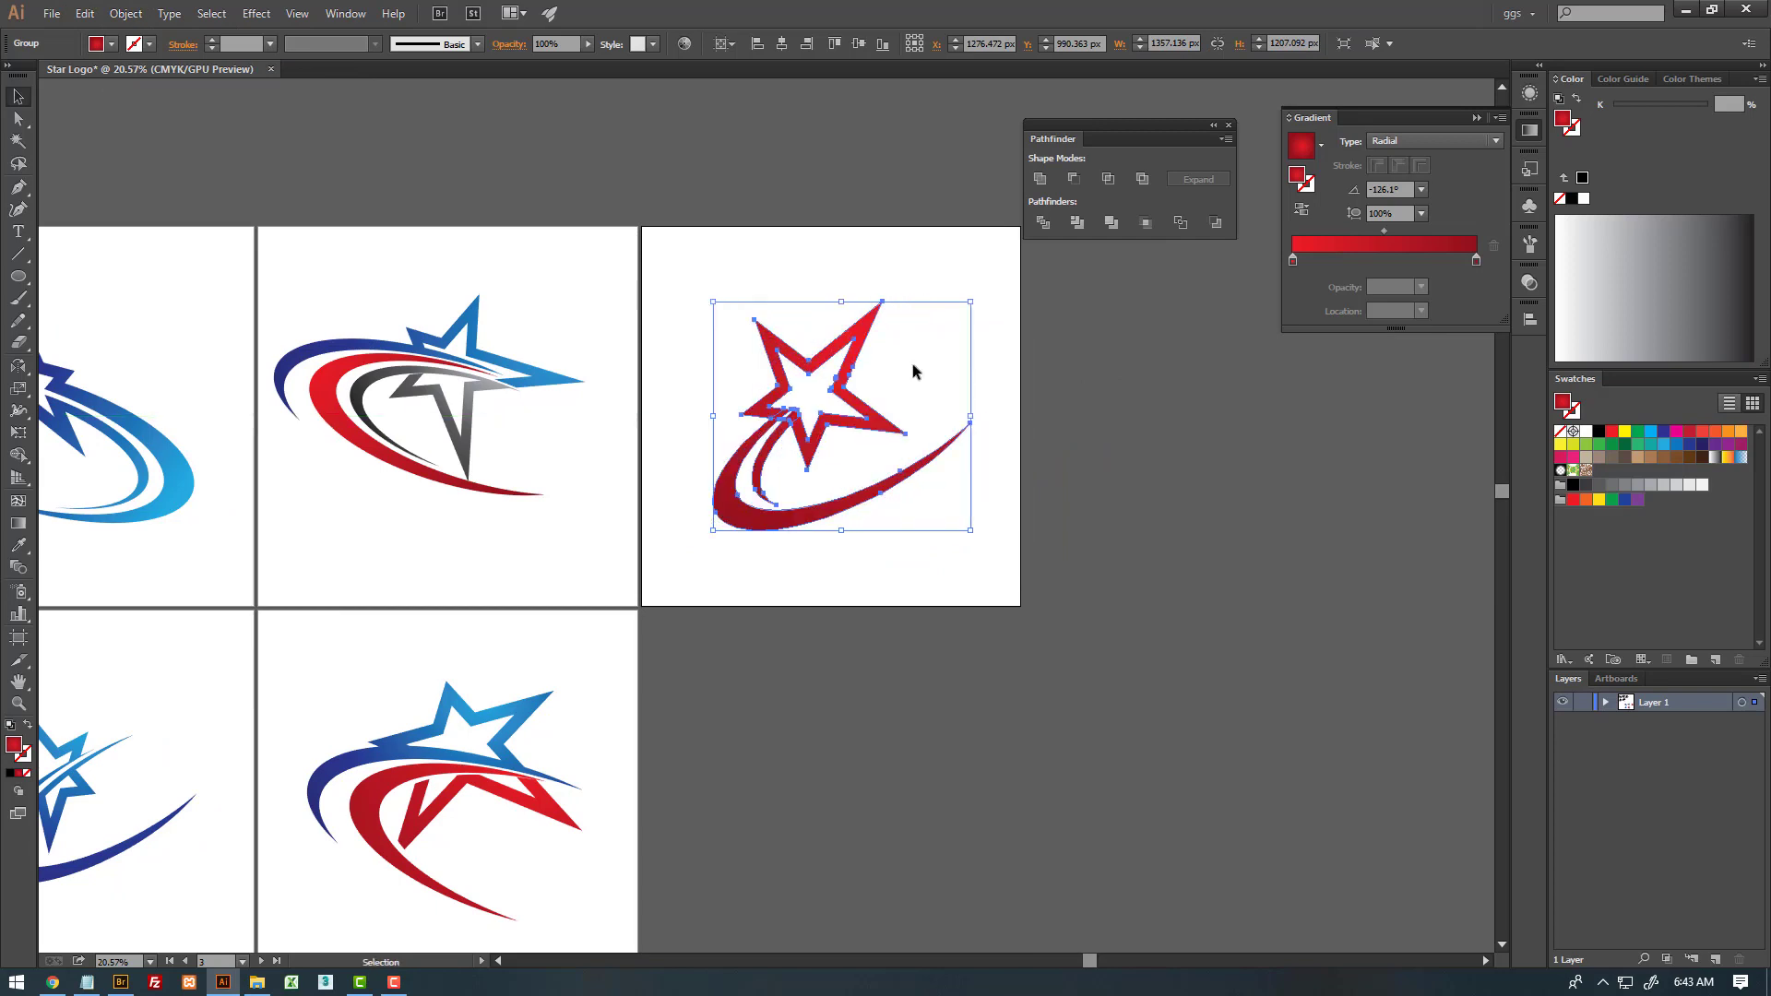
- Group the parts of the blue, red and grey middle logo
{"action": "left_click", "coordinate": [913, 370]}
{"action": "left_click_drag", "start_coordinate": [531, 328], "coordinate": [270, 532]}
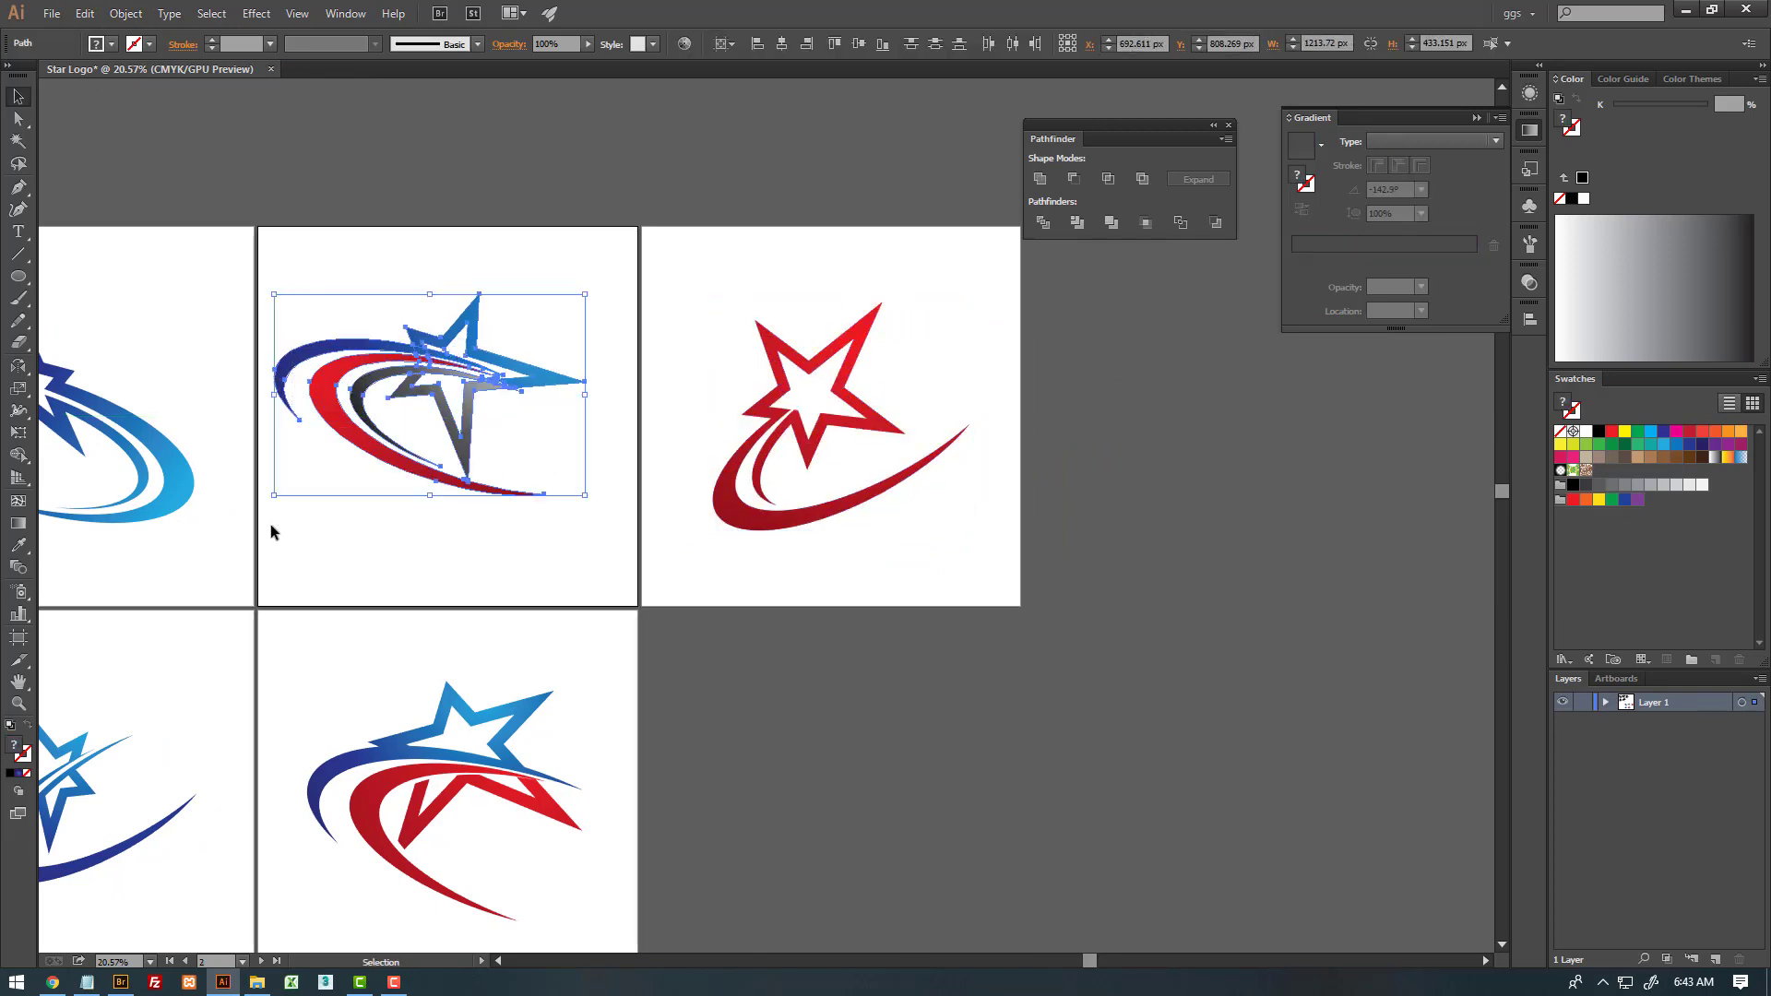
{"action": "left_click", "coordinate": [126, 12]}
{"action": "left_click", "coordinate": [138, 76]}
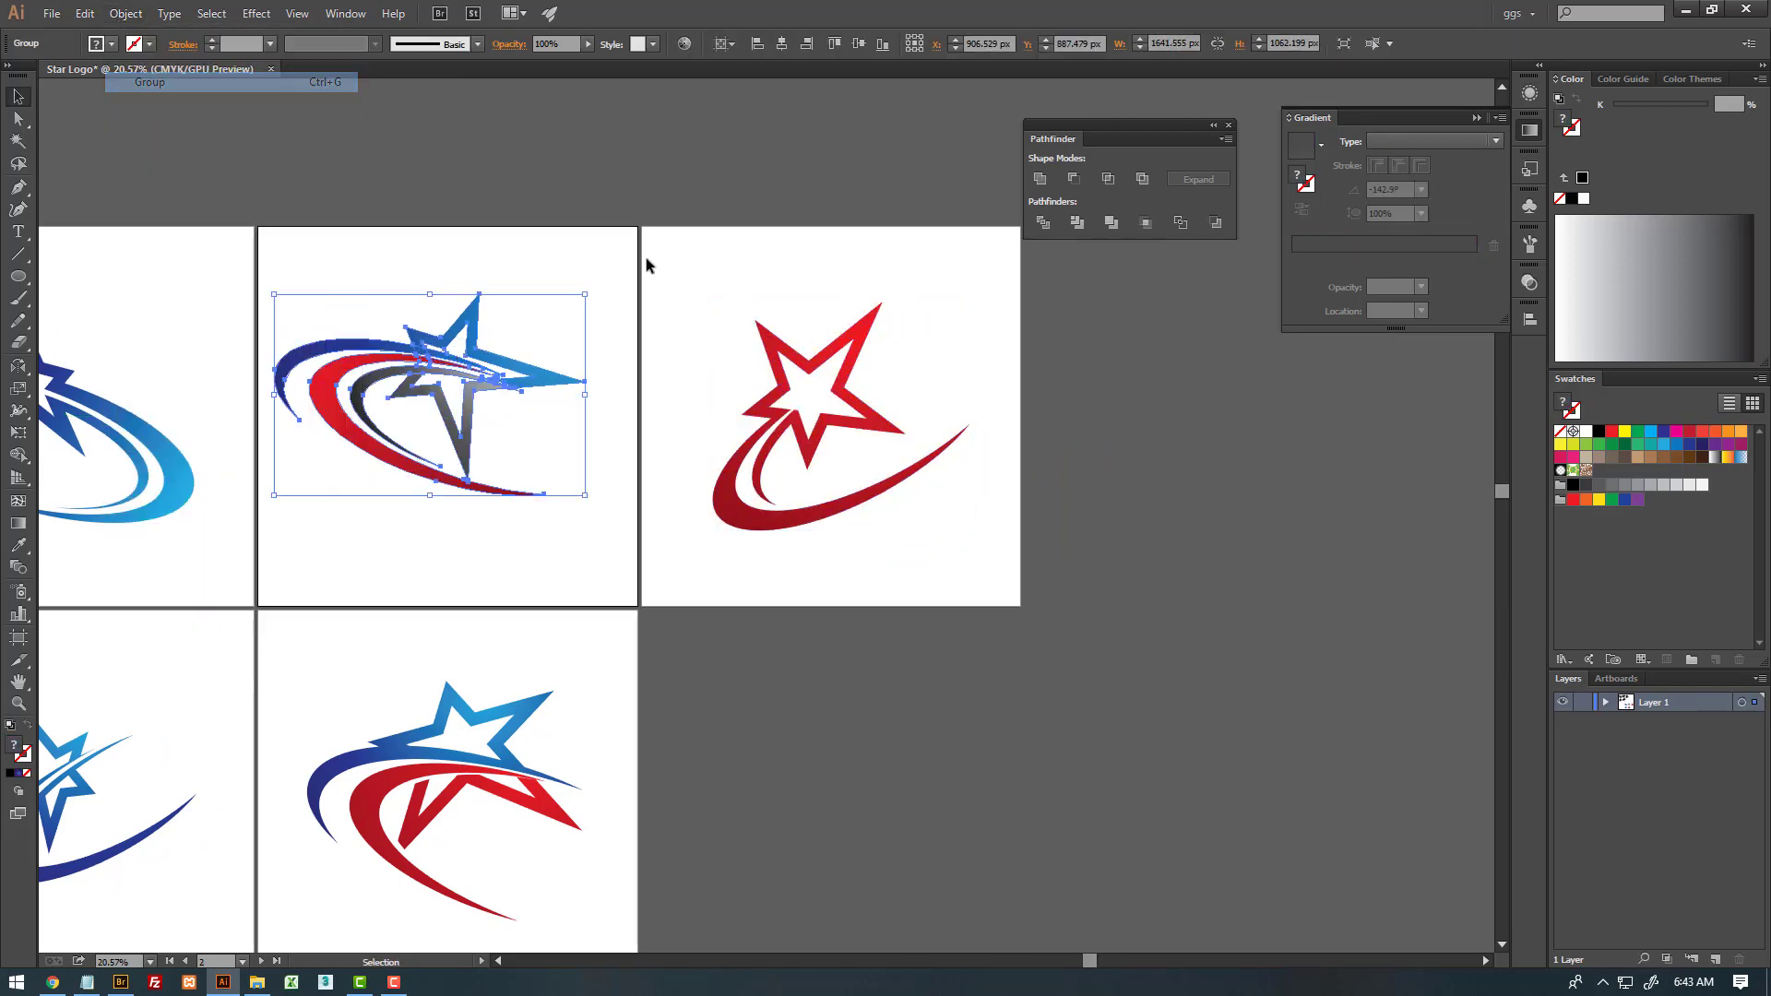
{"action": "left_click", "coordinate": [643, 261]}
{"action": "mouse_move", "coordinate": [529, 290]}
{"action": "left_mouse_down"}
{"action": "mouse_move", "coordinate": [730, 294]}
{"action": "mouse_move", "coordinate": [787, 341]}
{"action": "left_mouse_up"}
{"action": "left_click", "coordinate": [733, 382]}
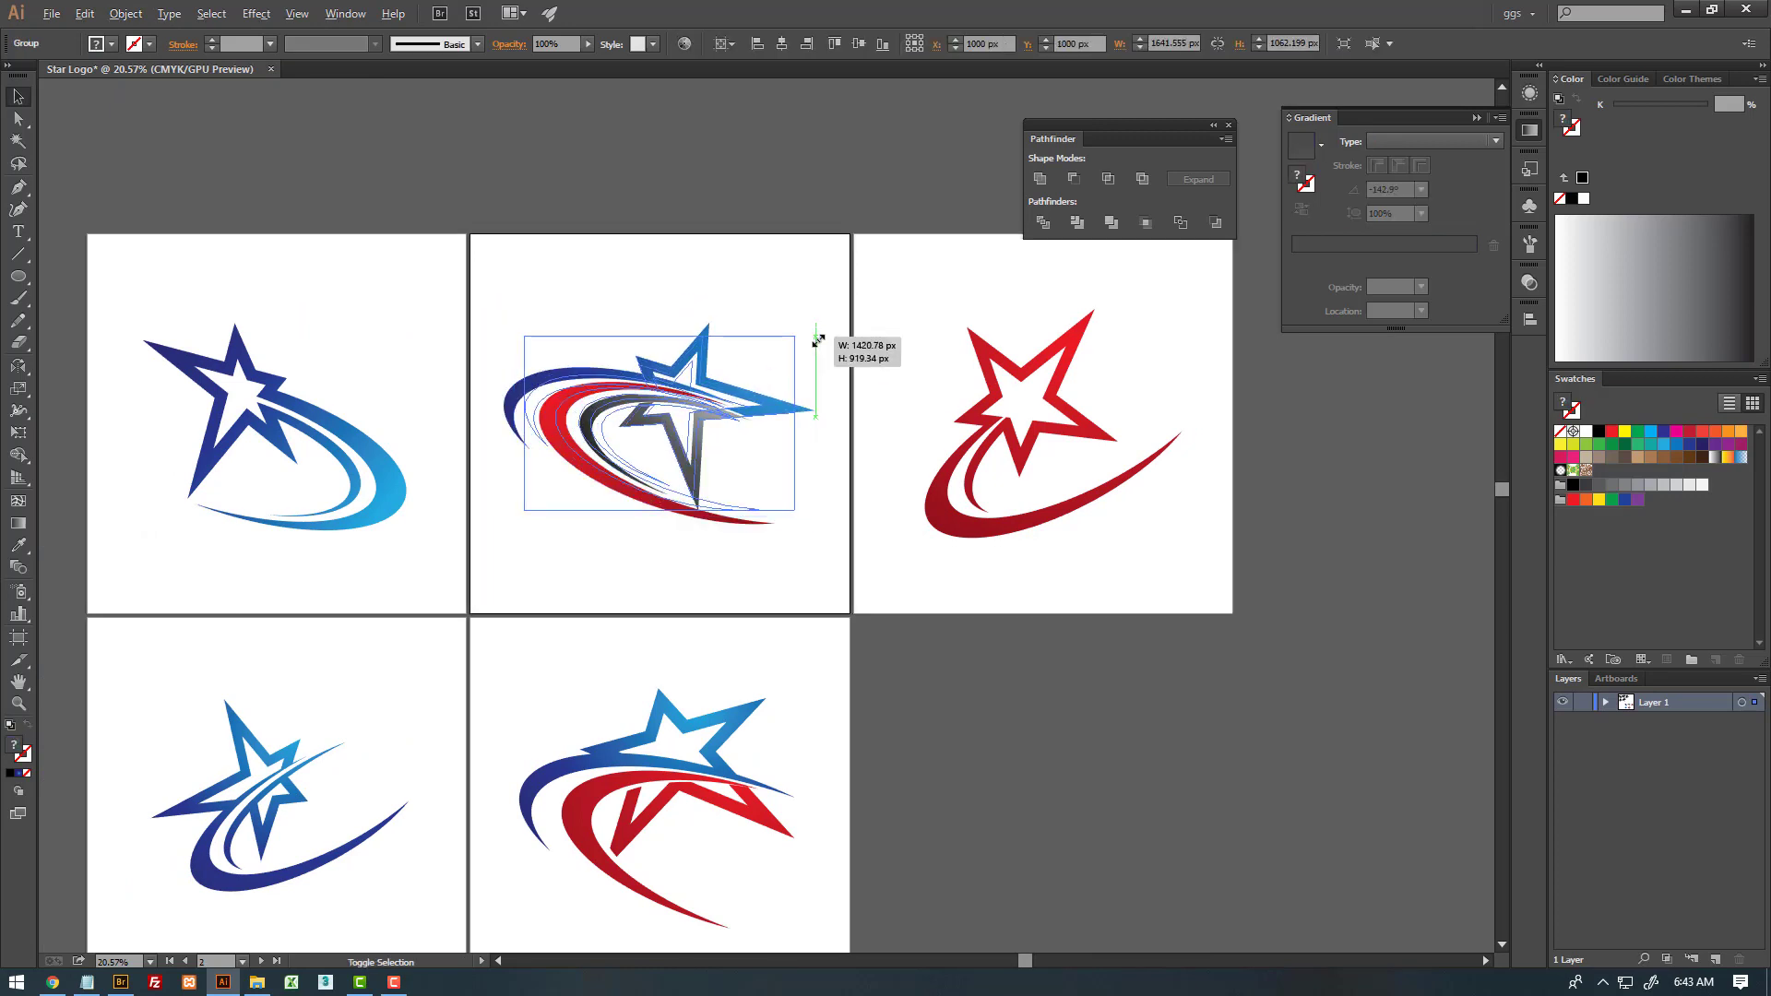
- Group the star and swoosh of the first and fourth logos
{"action": "left_click", "coordinate": [323, 427]}
{"action": "left_click_drag", "start_coordinate": [469, 298], "coordinate": [57, 605]}
{"action": "key", "text": "ctrl+g"}
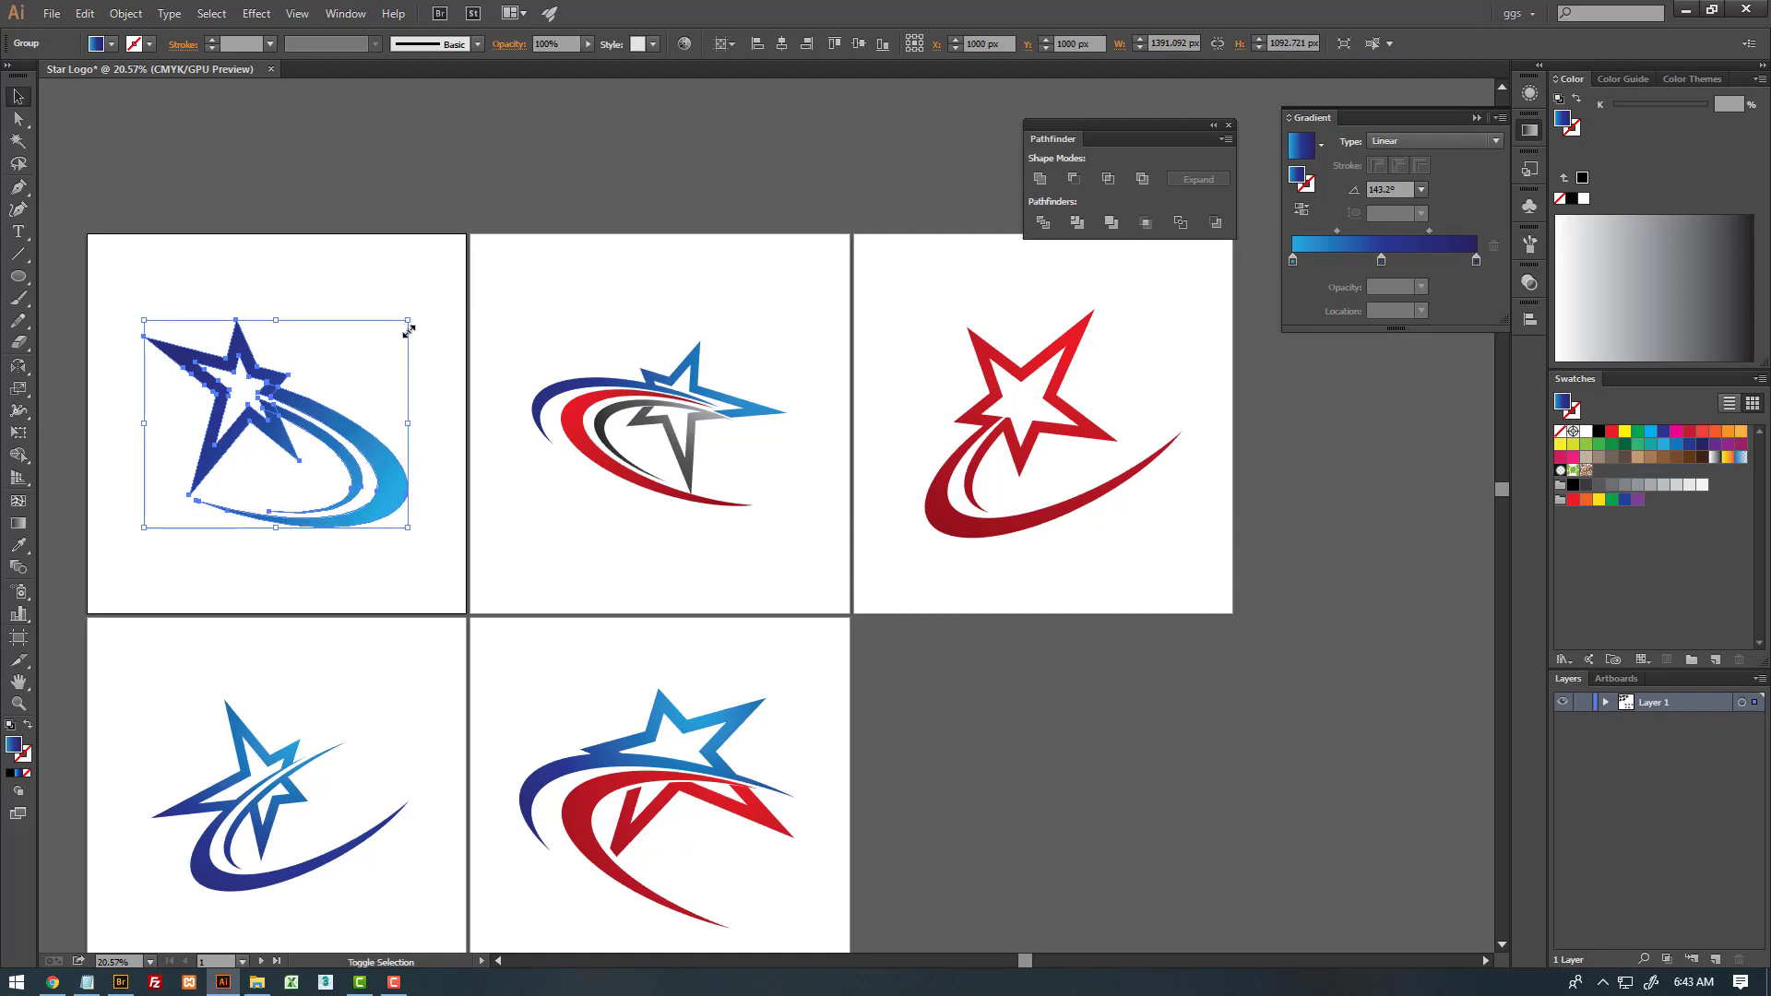
{"action": "left_click", "coordinate": [522, 308]}
{"action": "left_click", "coordinate": [417, 678]}
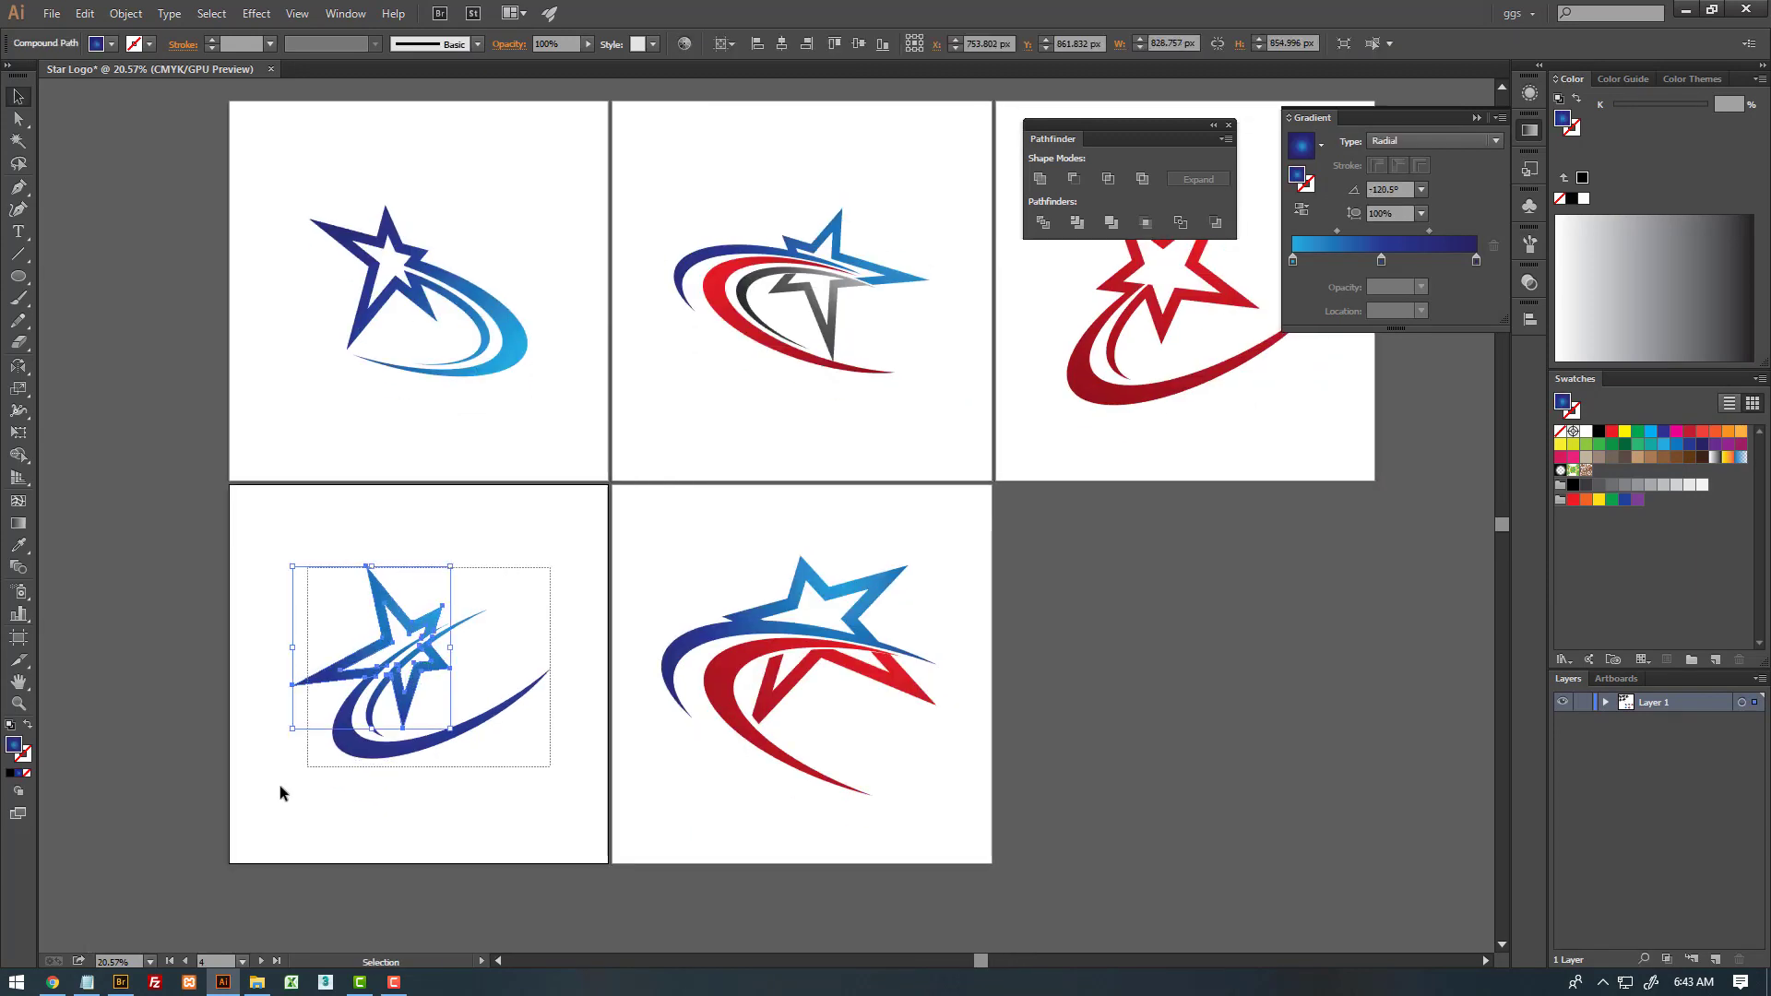
{"action": "left_click", "coordinate": [440, 636], "text": "shift"}
{"action": "key", "text": "ctrl+g"}
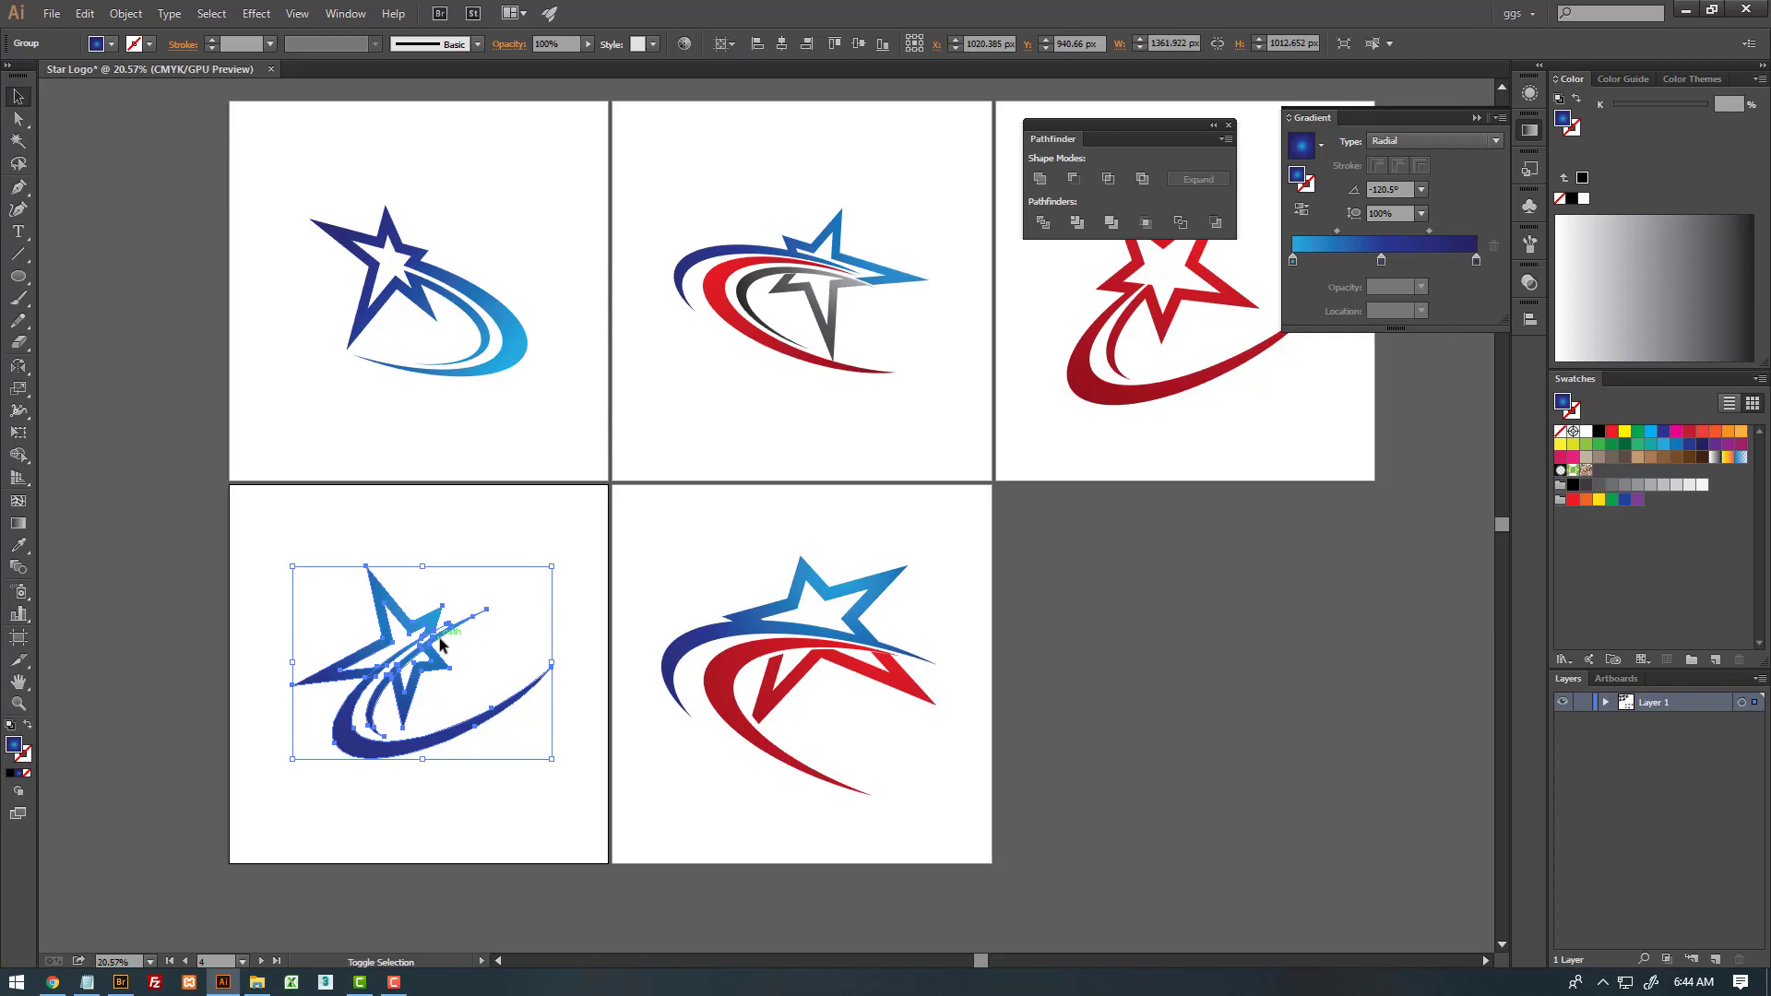
{"action": "key", "text": "ctrl+z"}
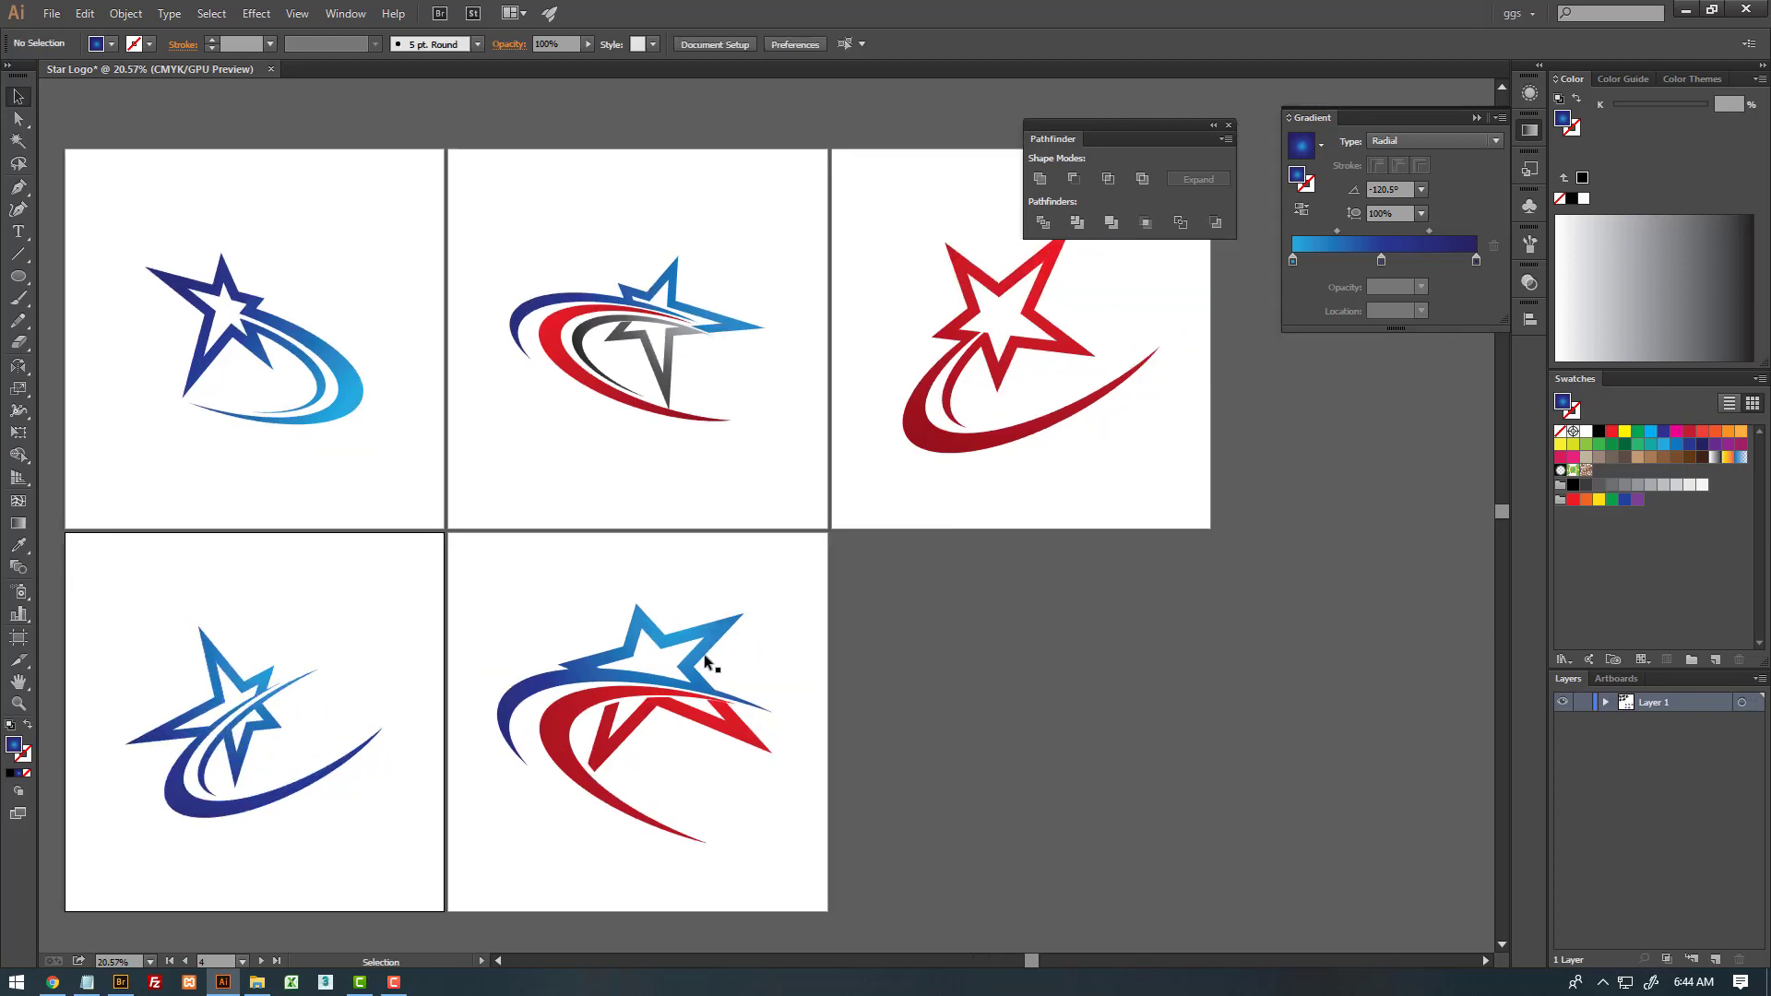
- Group the fifth logo and shrink it about its centre
{"action": "left_click", "coordinate": [712, 657]}
{"action": "left_click_drag", "start_coordinate": [827, 574], "coordinate": [461, 845]}
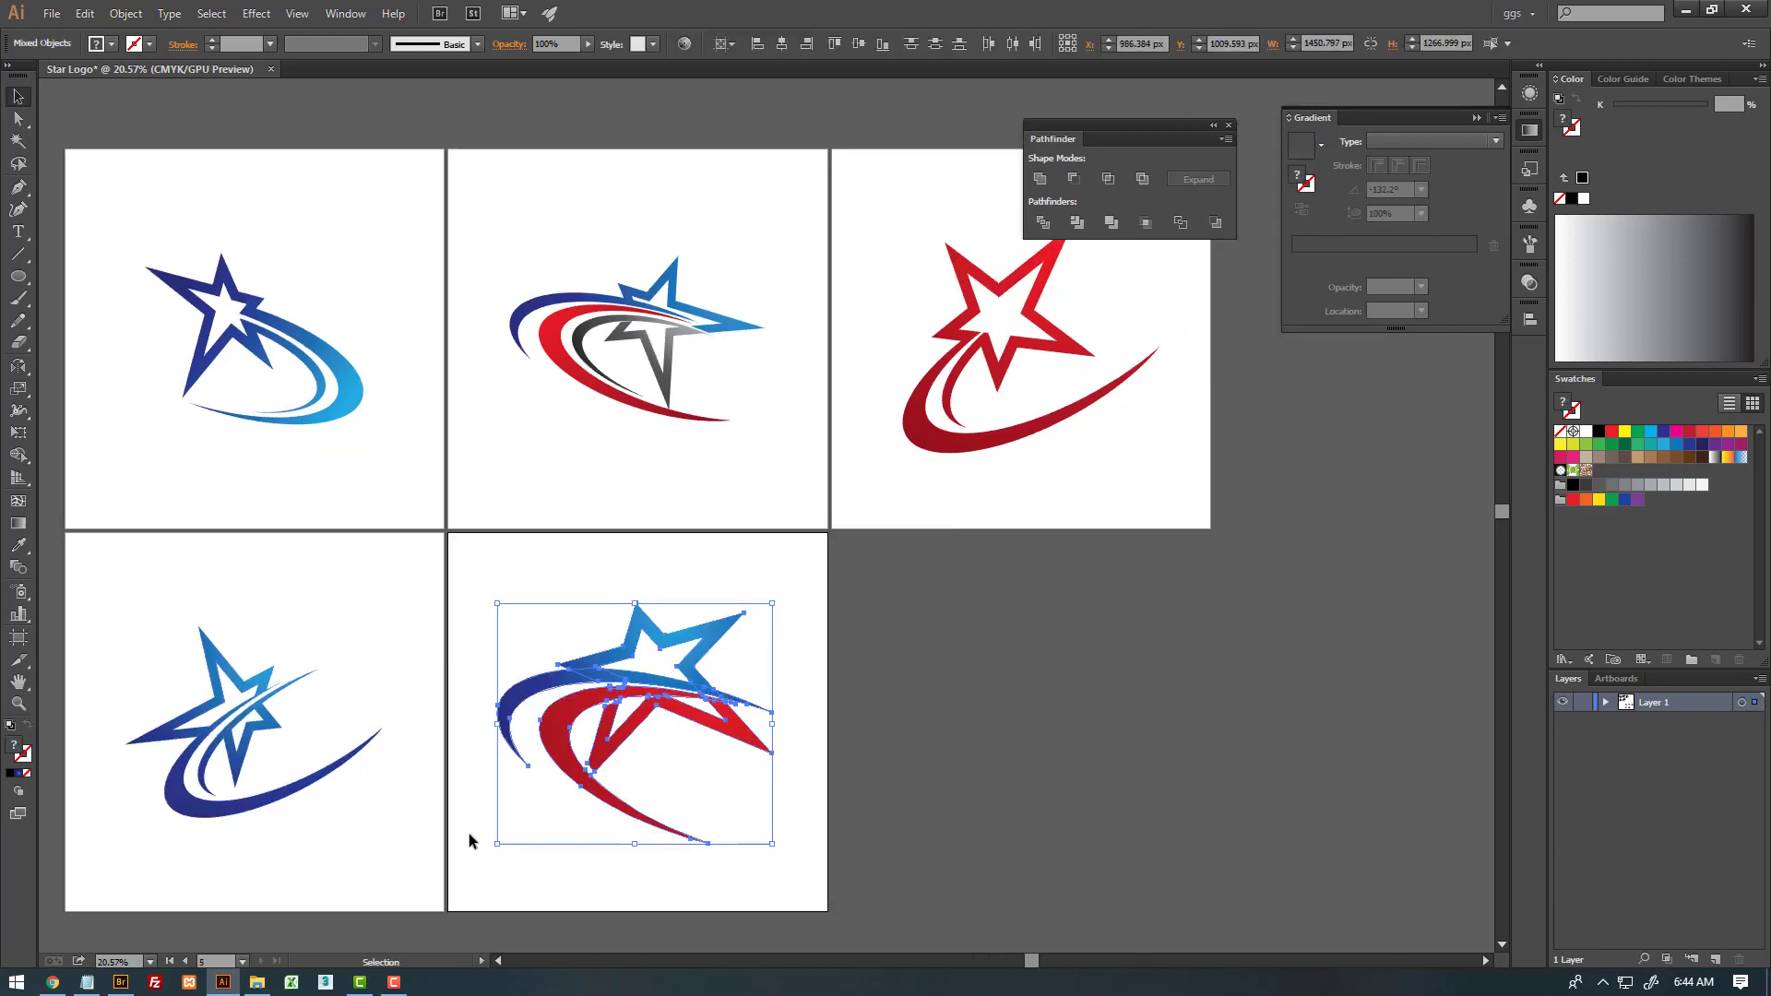
{"action": "left_click", "coordinate": [779, 597]}
{"action": "left_click", "coordinate": [722, 644], "text": "shift"}
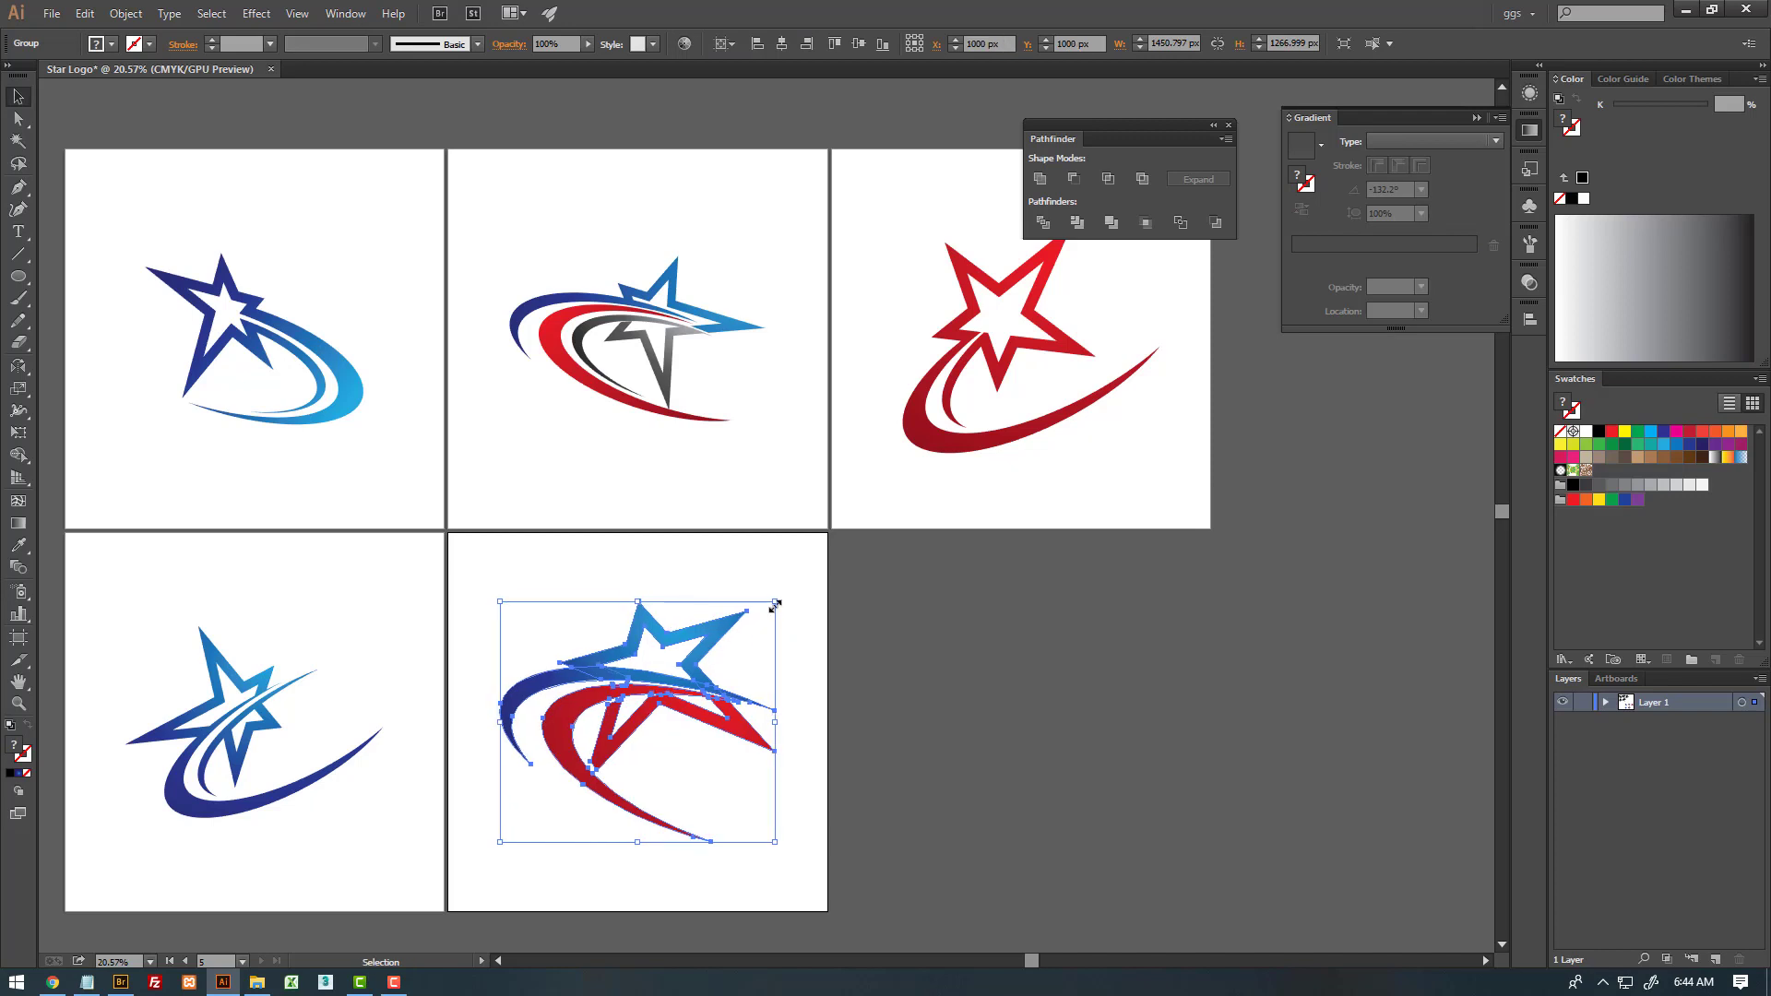
{"action": "left_click_drag", "start_coordinate": [773, 603], "coordinate": [837, 555]}
{"action": "left_click", "coordinate": [837, 555]}
{"action": "scroll", "coordinate": [660, 500], "scroll_direction": "left", "scroll_amount": 2}
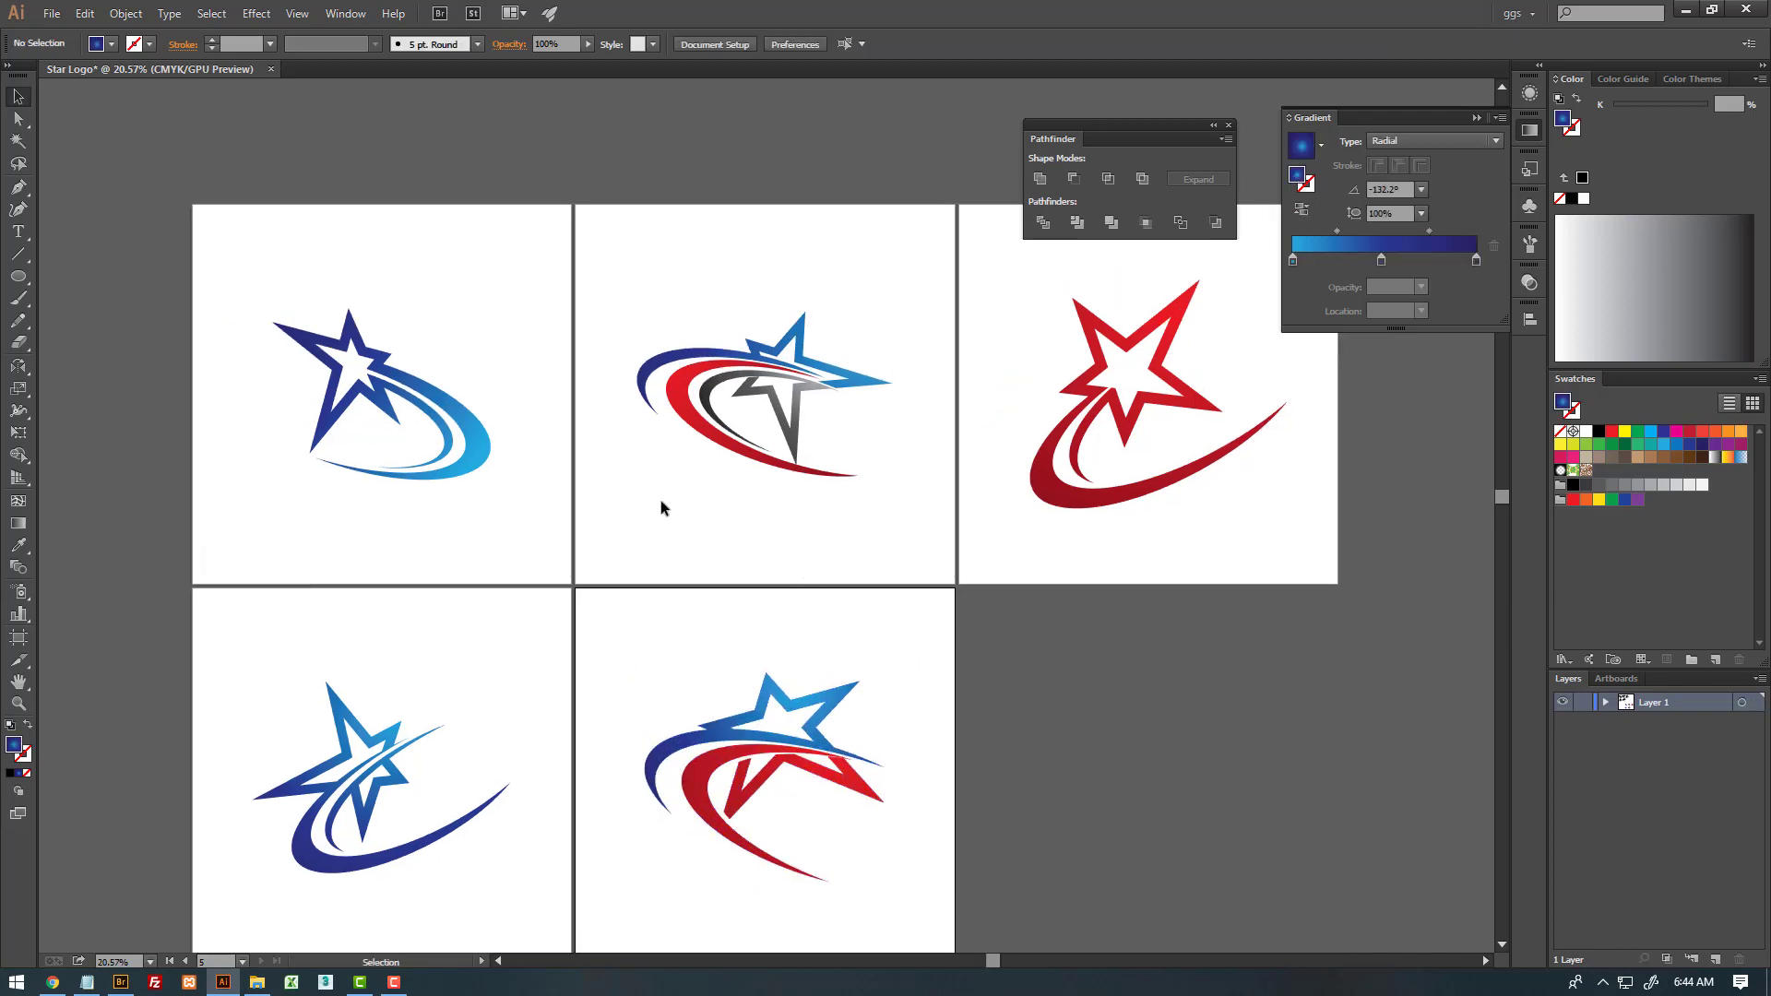
{"action": "scroll", "coordinate": [459, 319], "scroll_direction": "right", "scroll_amount": 1}
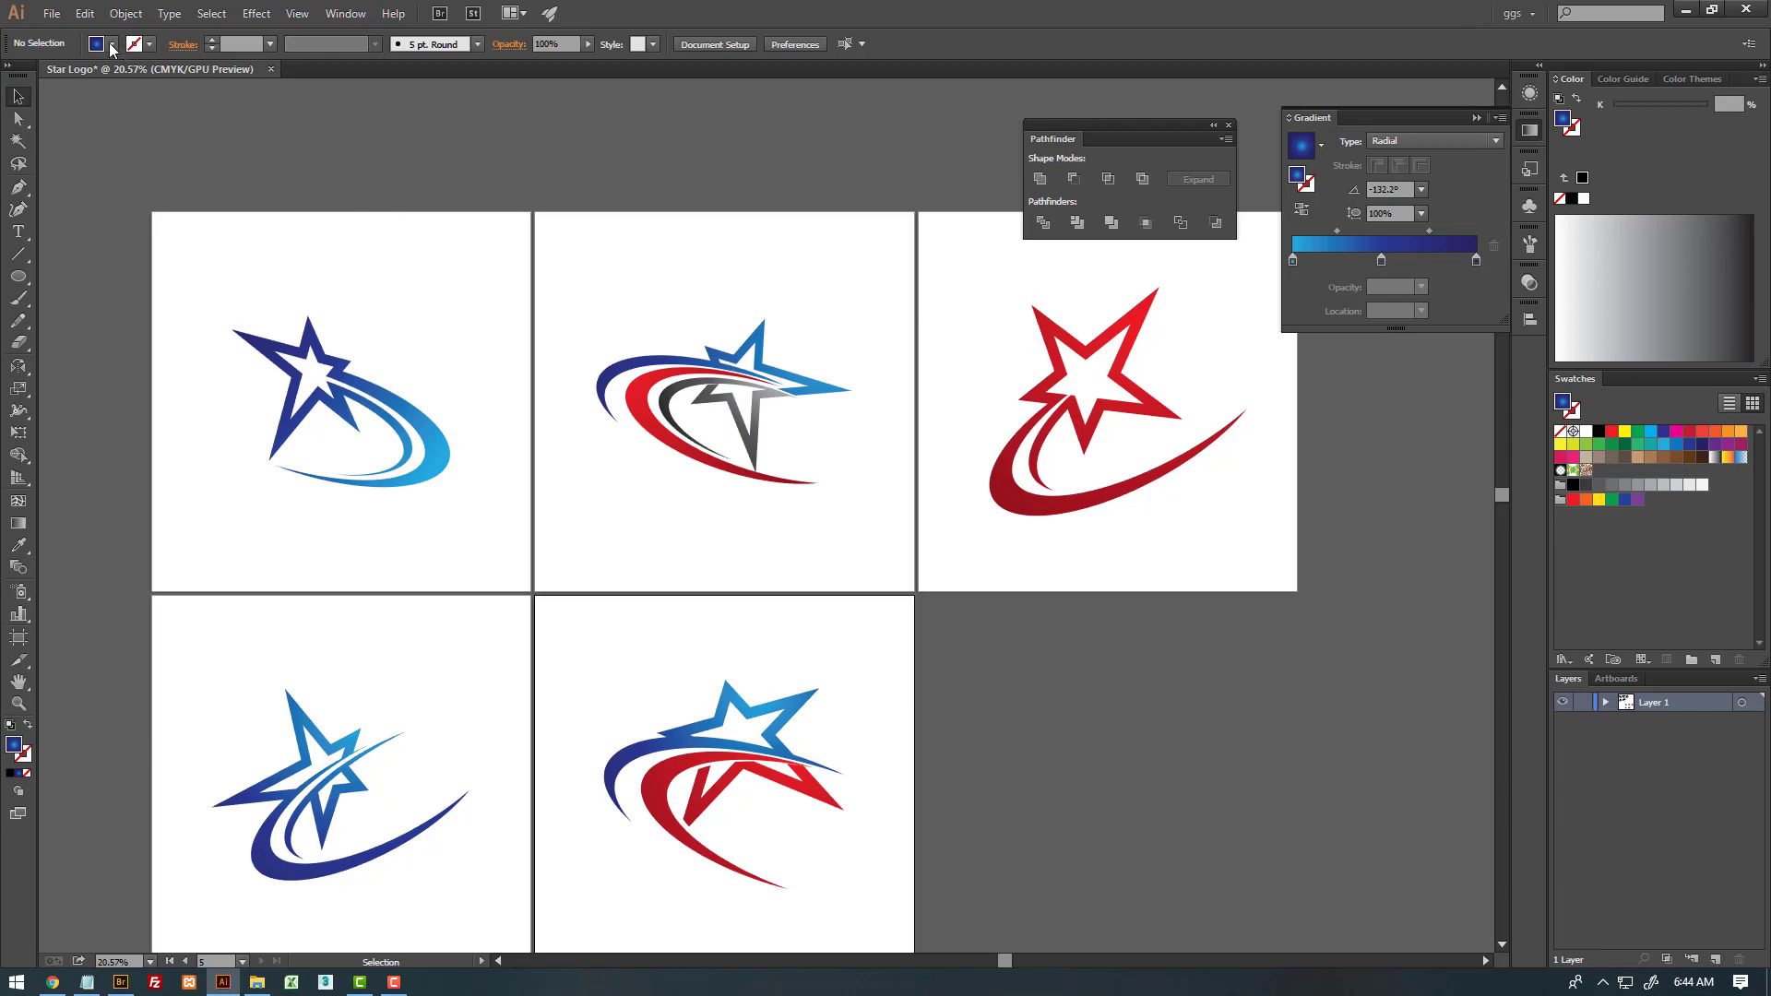
{"action": "left_click", "coordinate": [53, 15]}
- Create a 'Star Logo' folder and save Star Logo.ai there with Illustrator CC options
{"action": "left_click", "coordinate": [97, 164]}
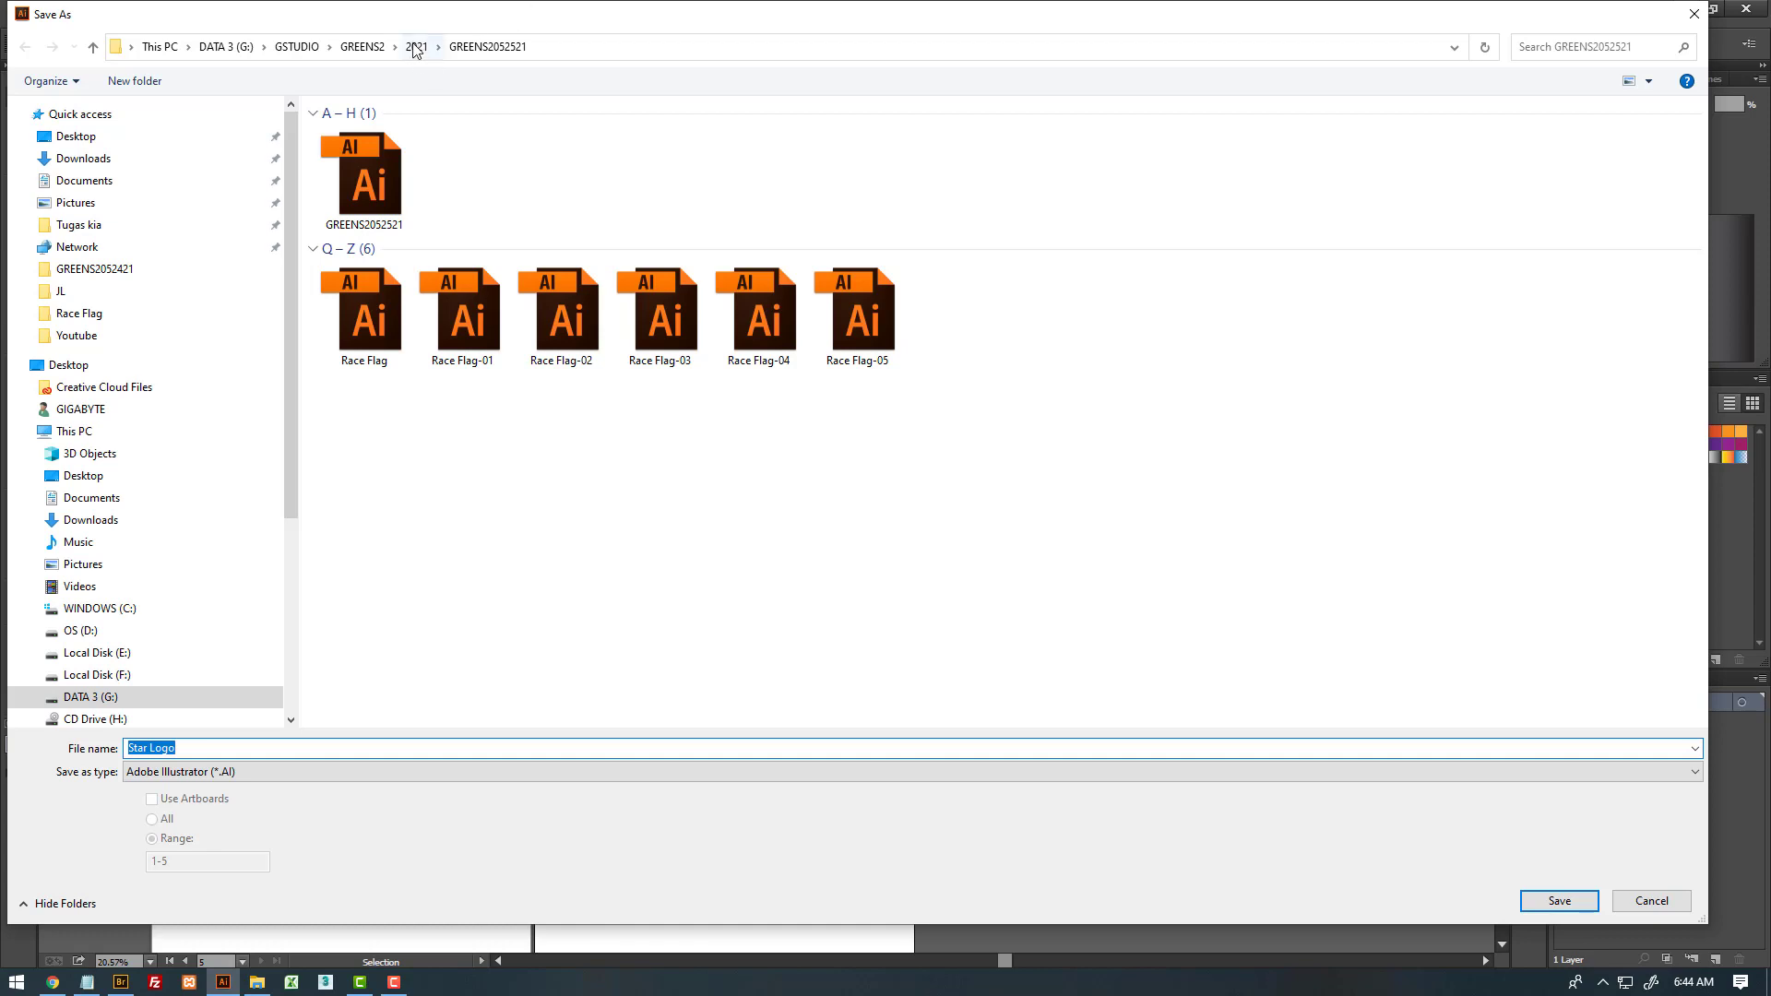
{"action": "left_click", "coordinate": [414, 48]}
{"action": "double_click", "coordinate": [398, 188]}
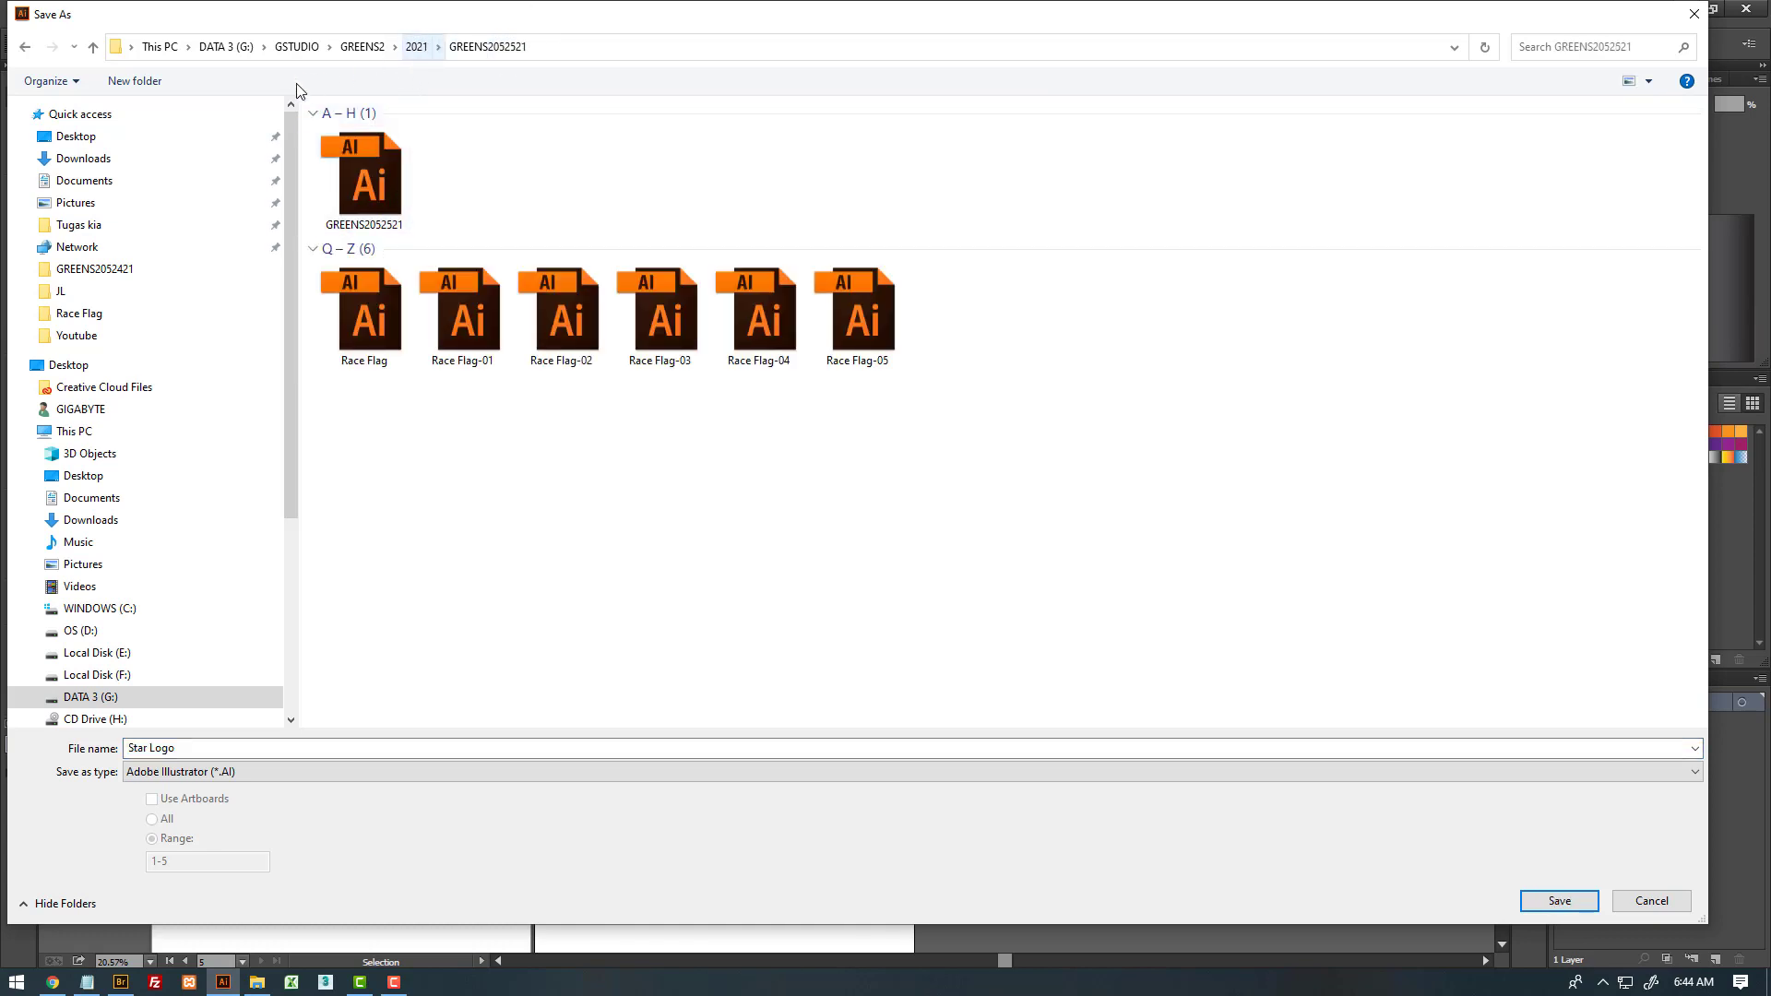
{"action": "left_click", "coordinate": [163, 80]}
{"action": "type", "text": "Star Logo"}
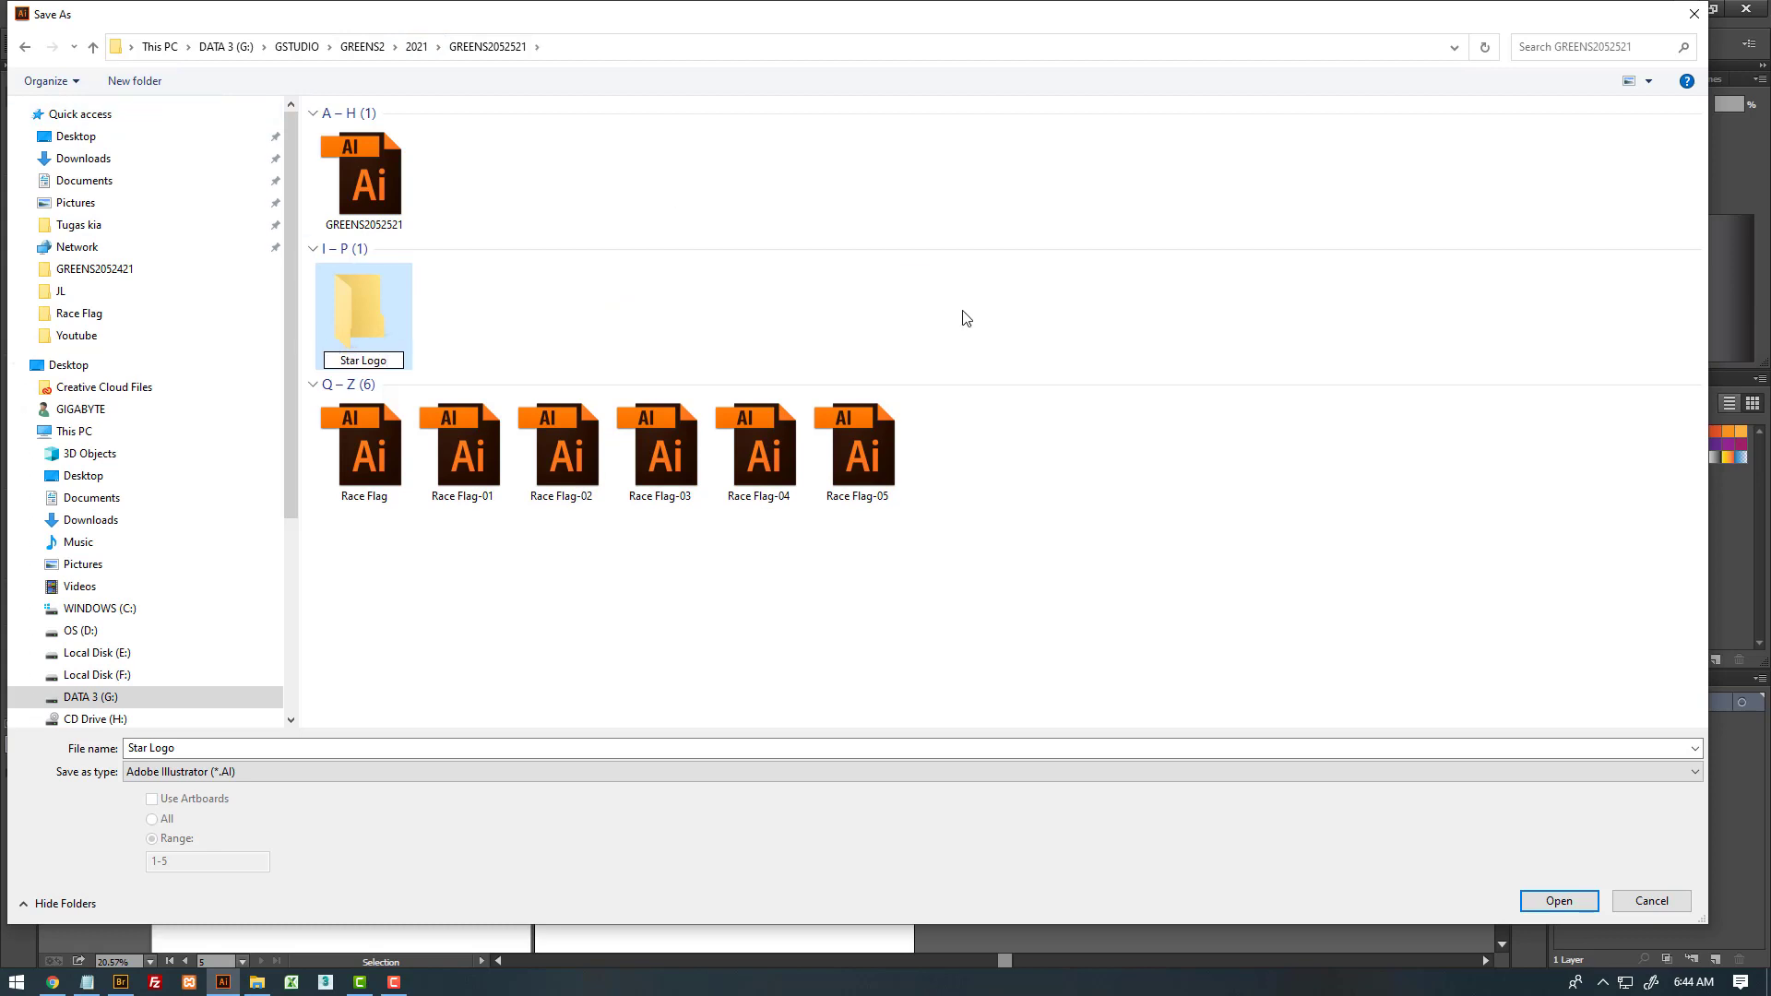
{"action": "key", "text": "Return"}
{"action": "key", "text": "Return"}
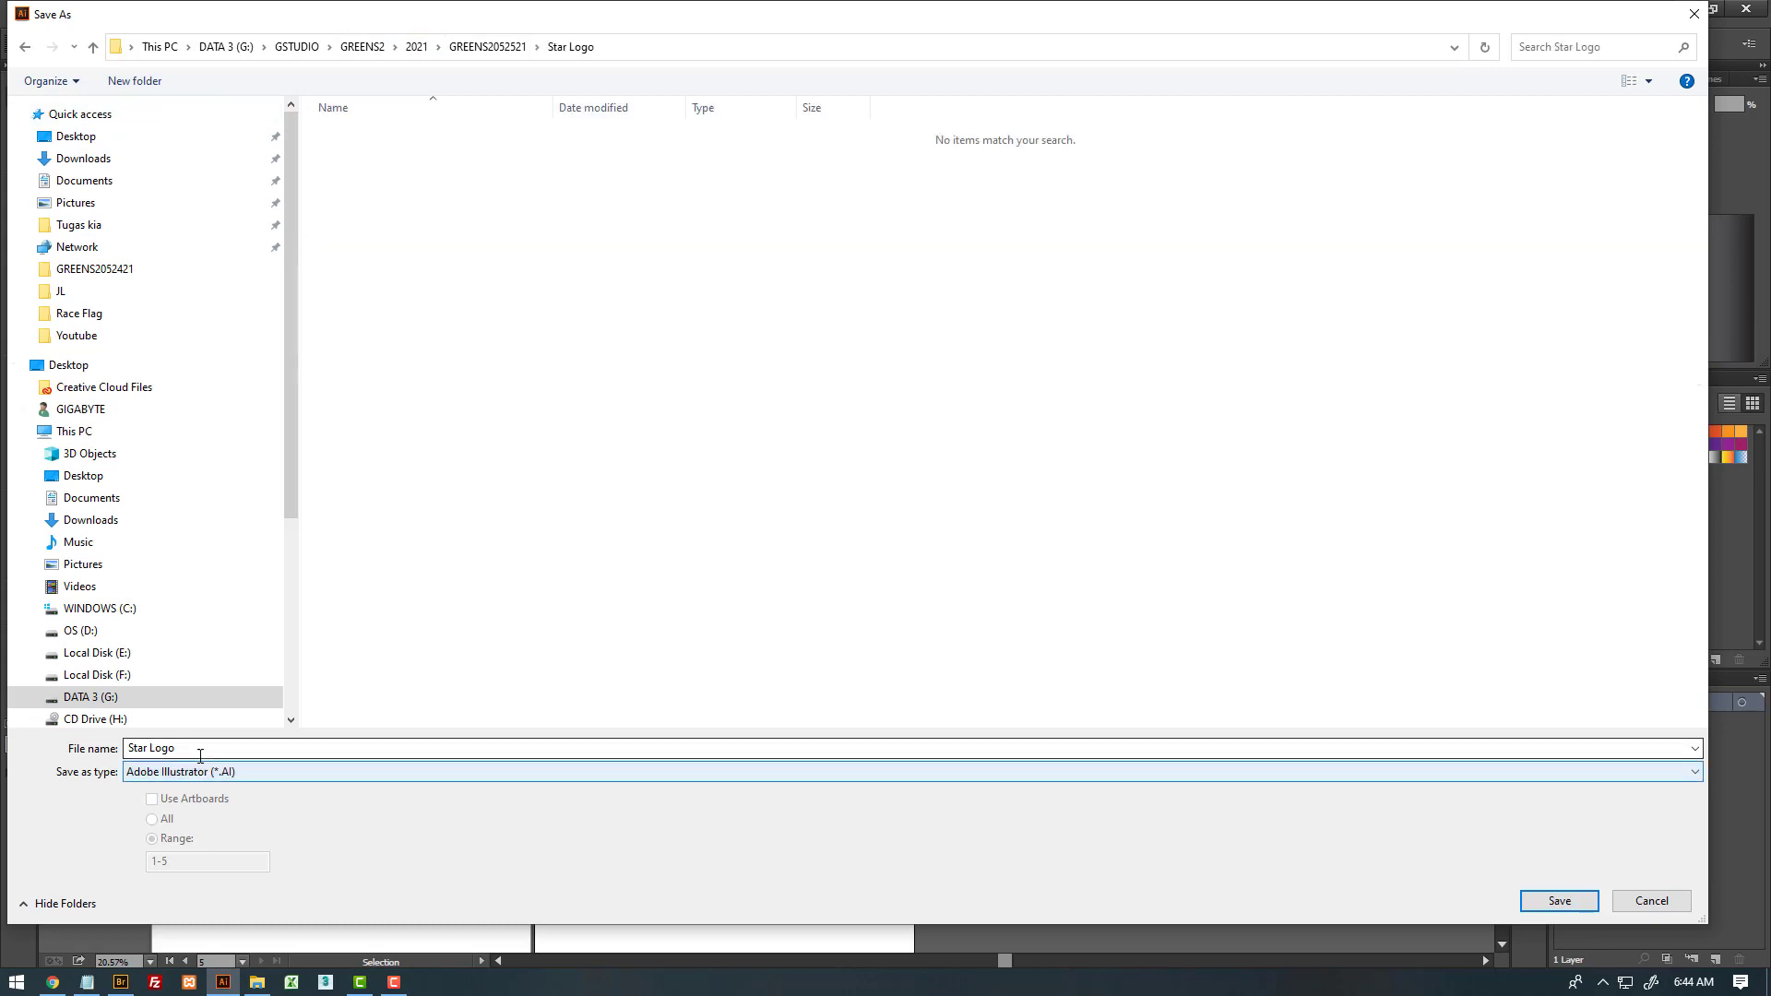
{"action": "left_click", "coordinate": [1539, 901]}
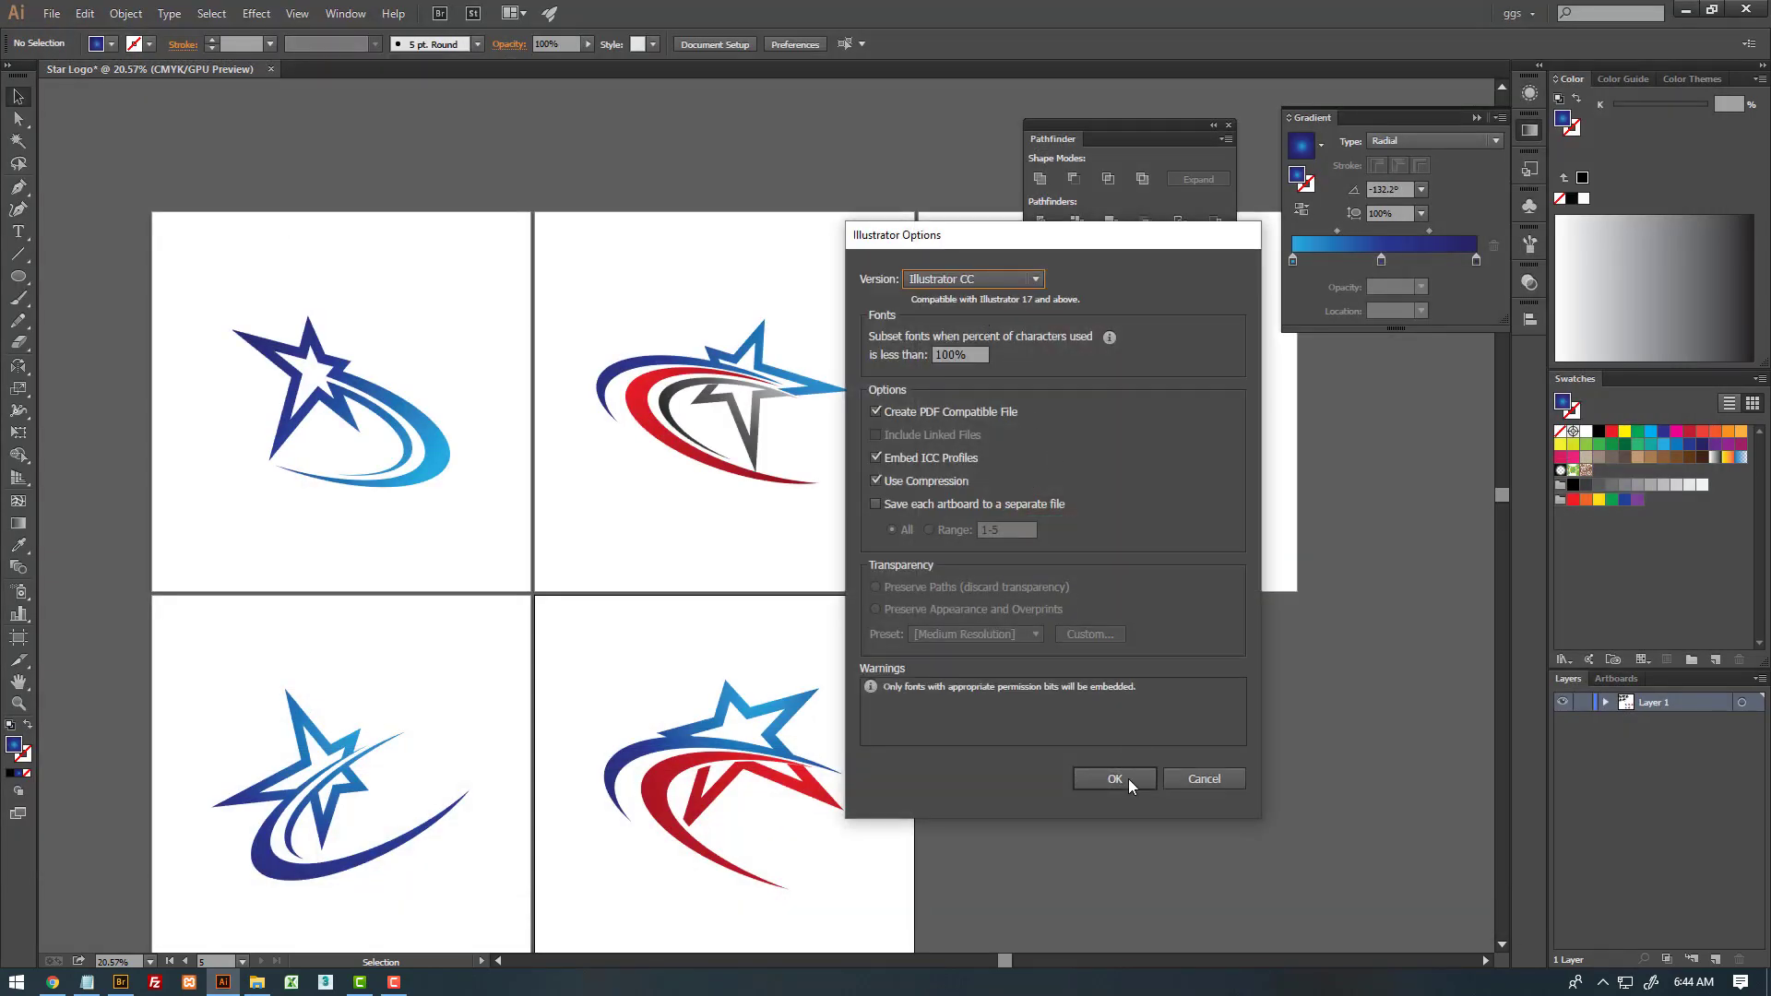
{"action": "left_click", "coordinate": [1115, 779]}
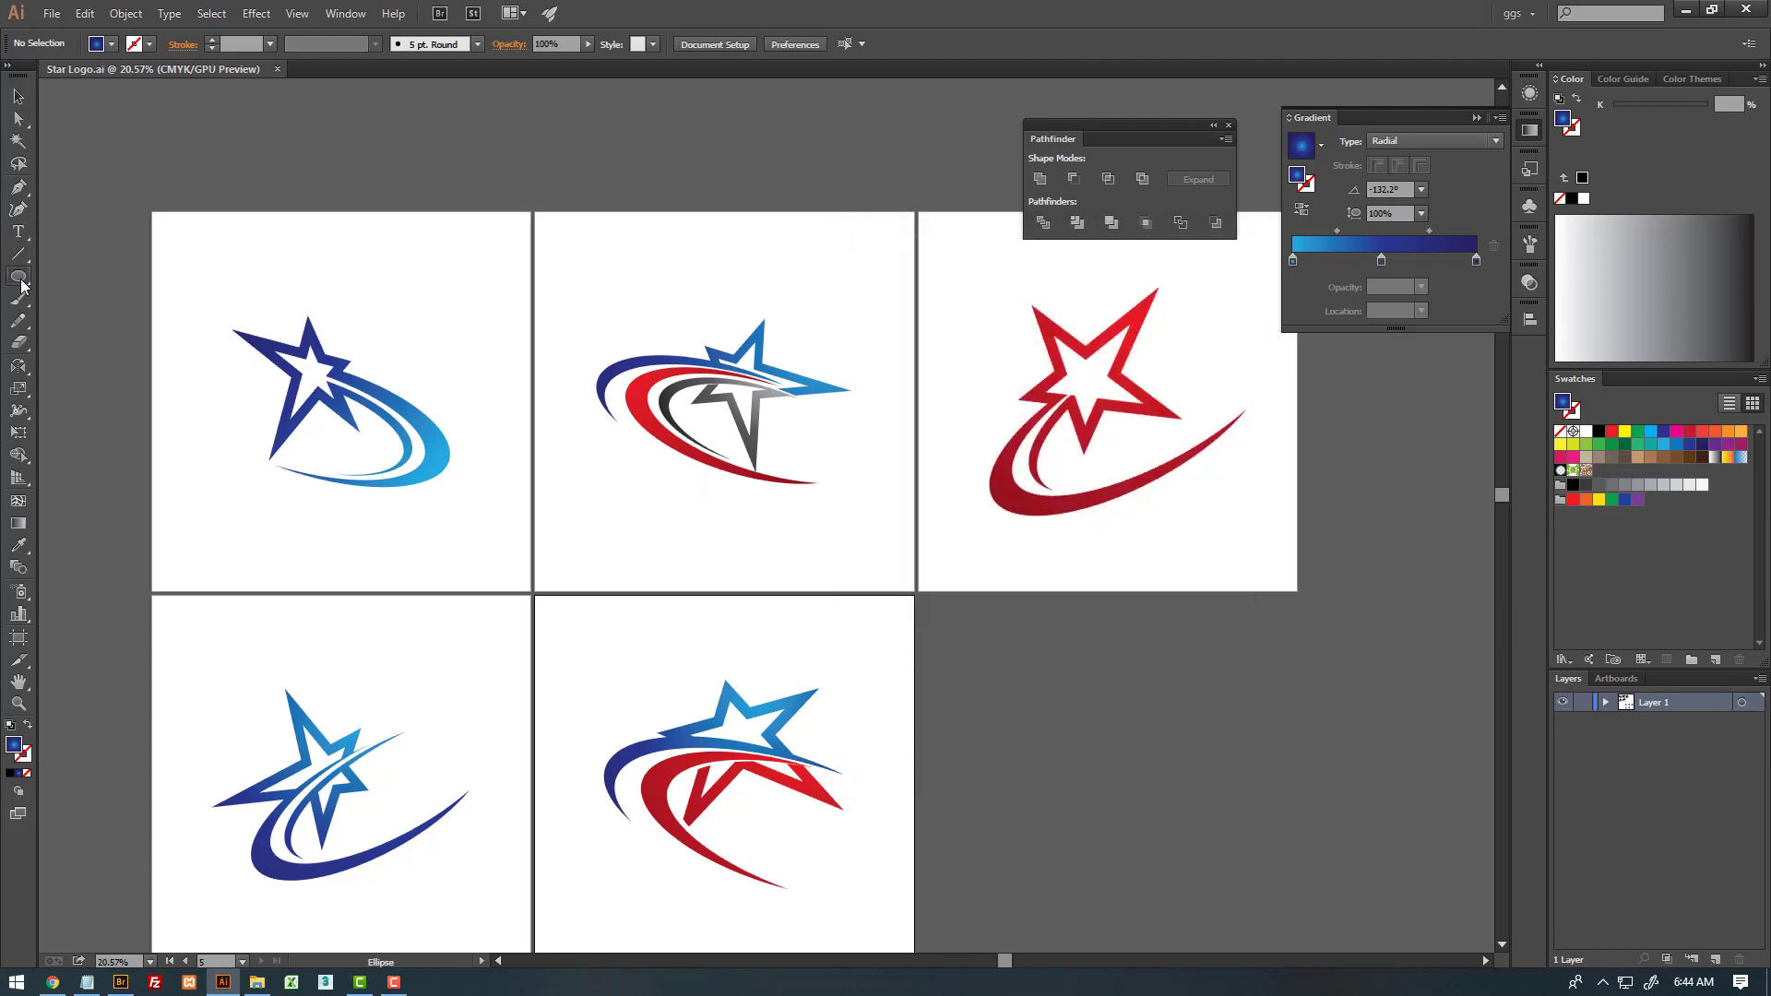
- Draw a black square covering the first artboard
{"action": "left_click_drag", "start_coordinate": [21, 279], "coordinate": [97, 276]}
{"action": "left_click_drag", "start_coordinate": [153, 211], "coordinate": [532, 590]}
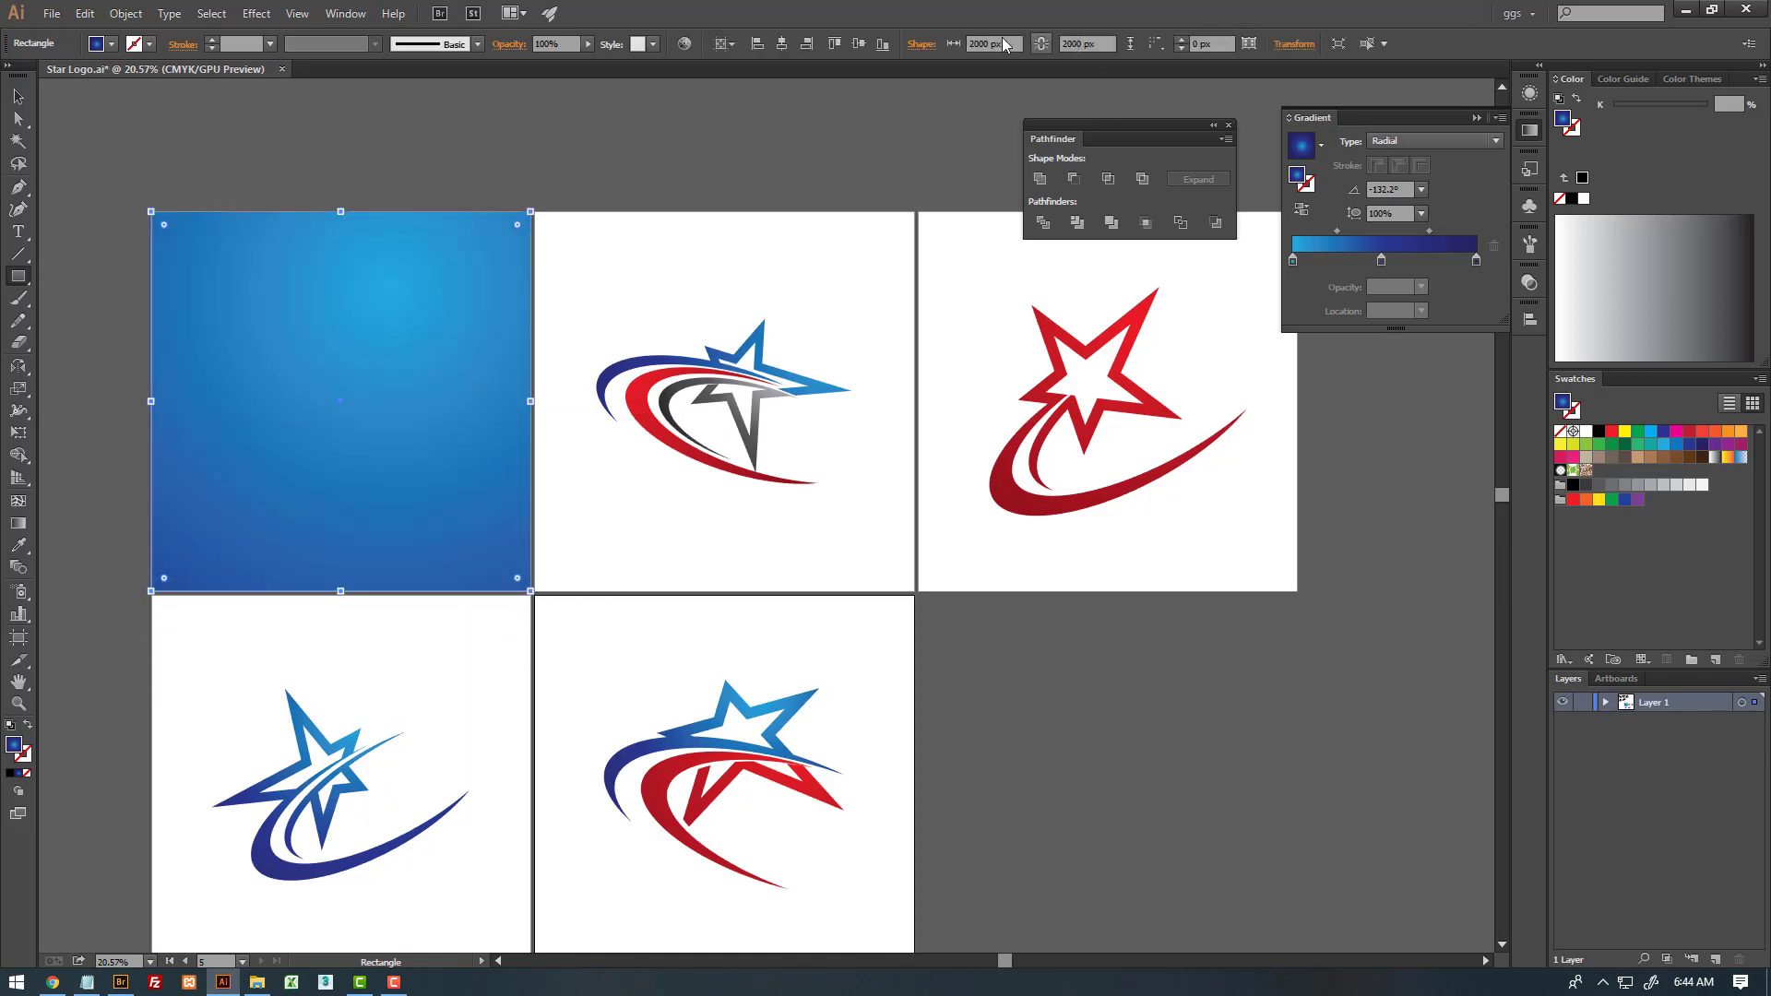
{"action": "left_click", "coordinate": [27, 779]}
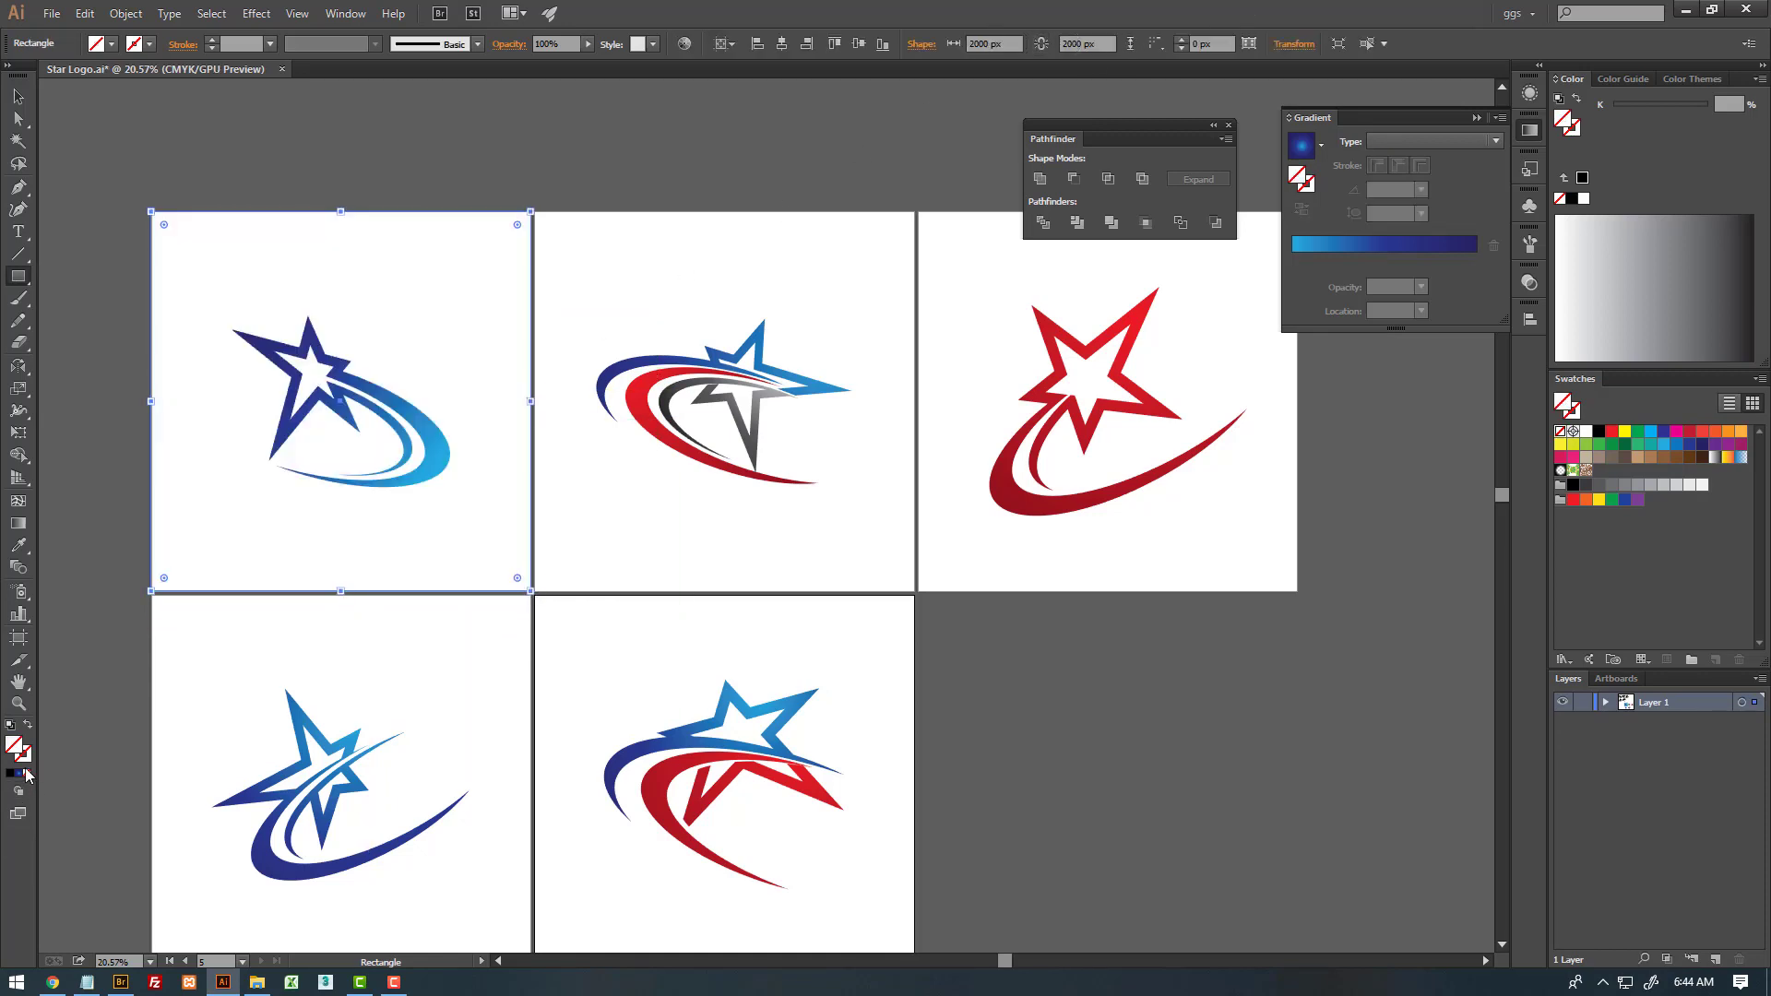
{"action": "key", "text": "v"}
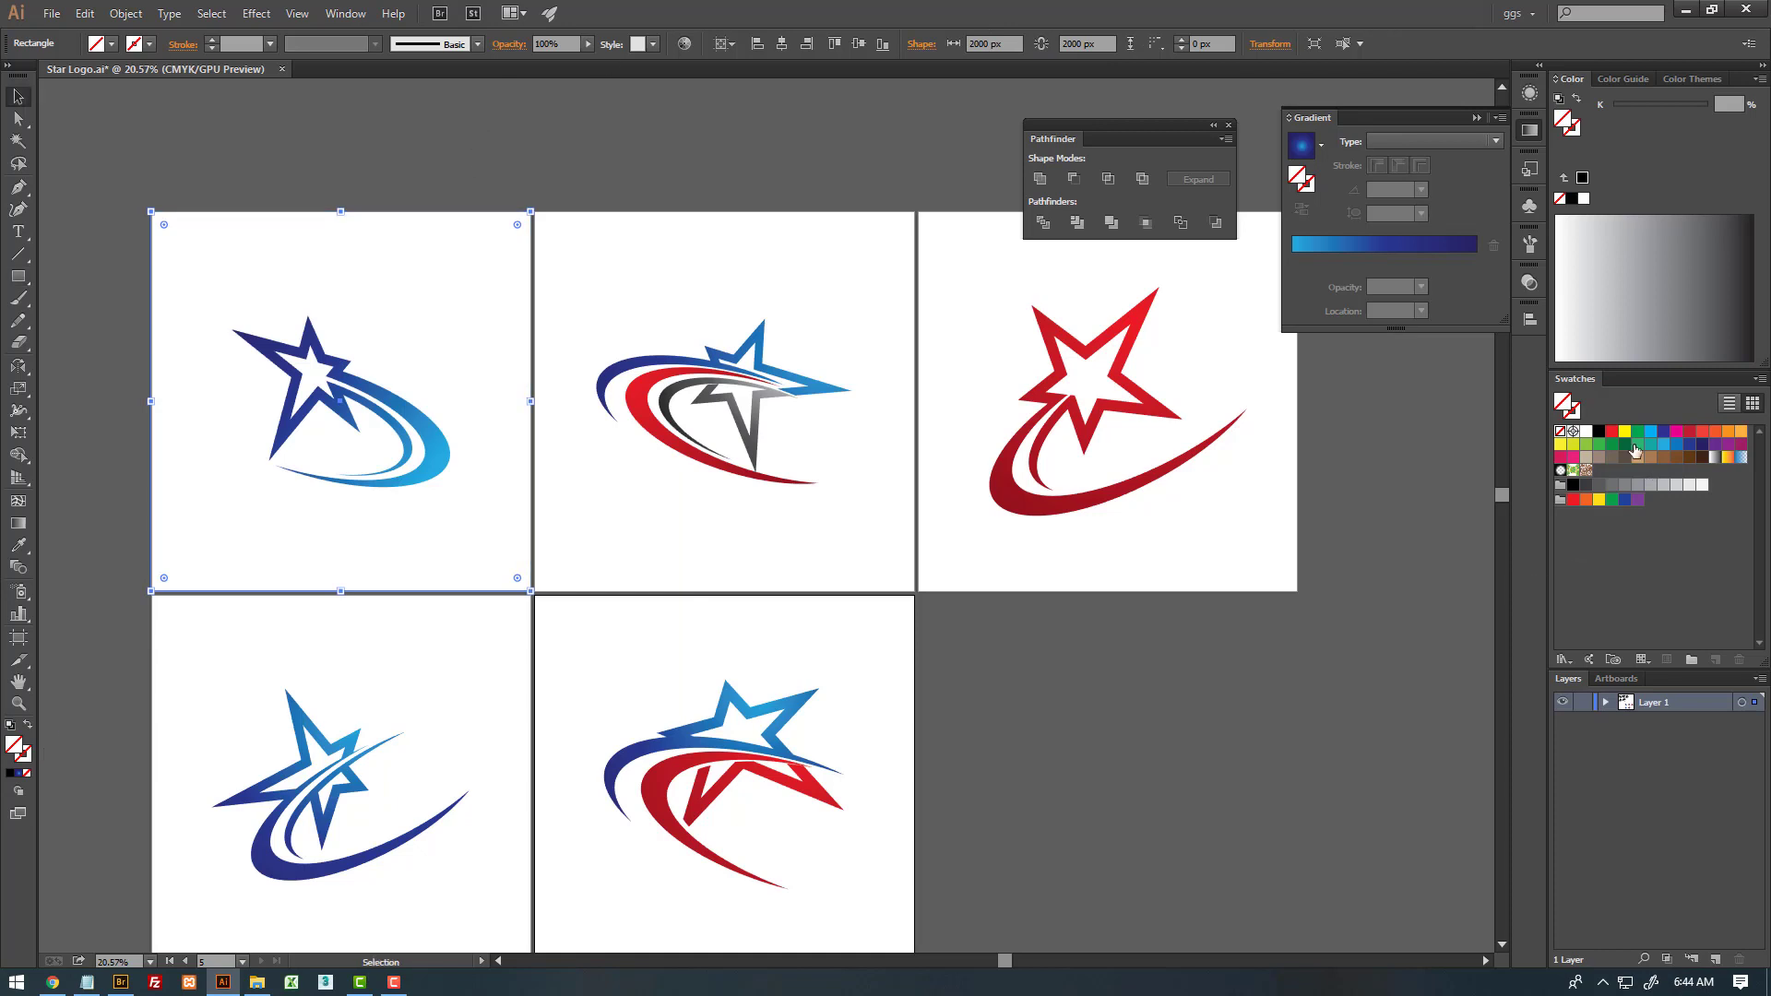
{"action": "left_click", "coordinate": [1599, 432]}
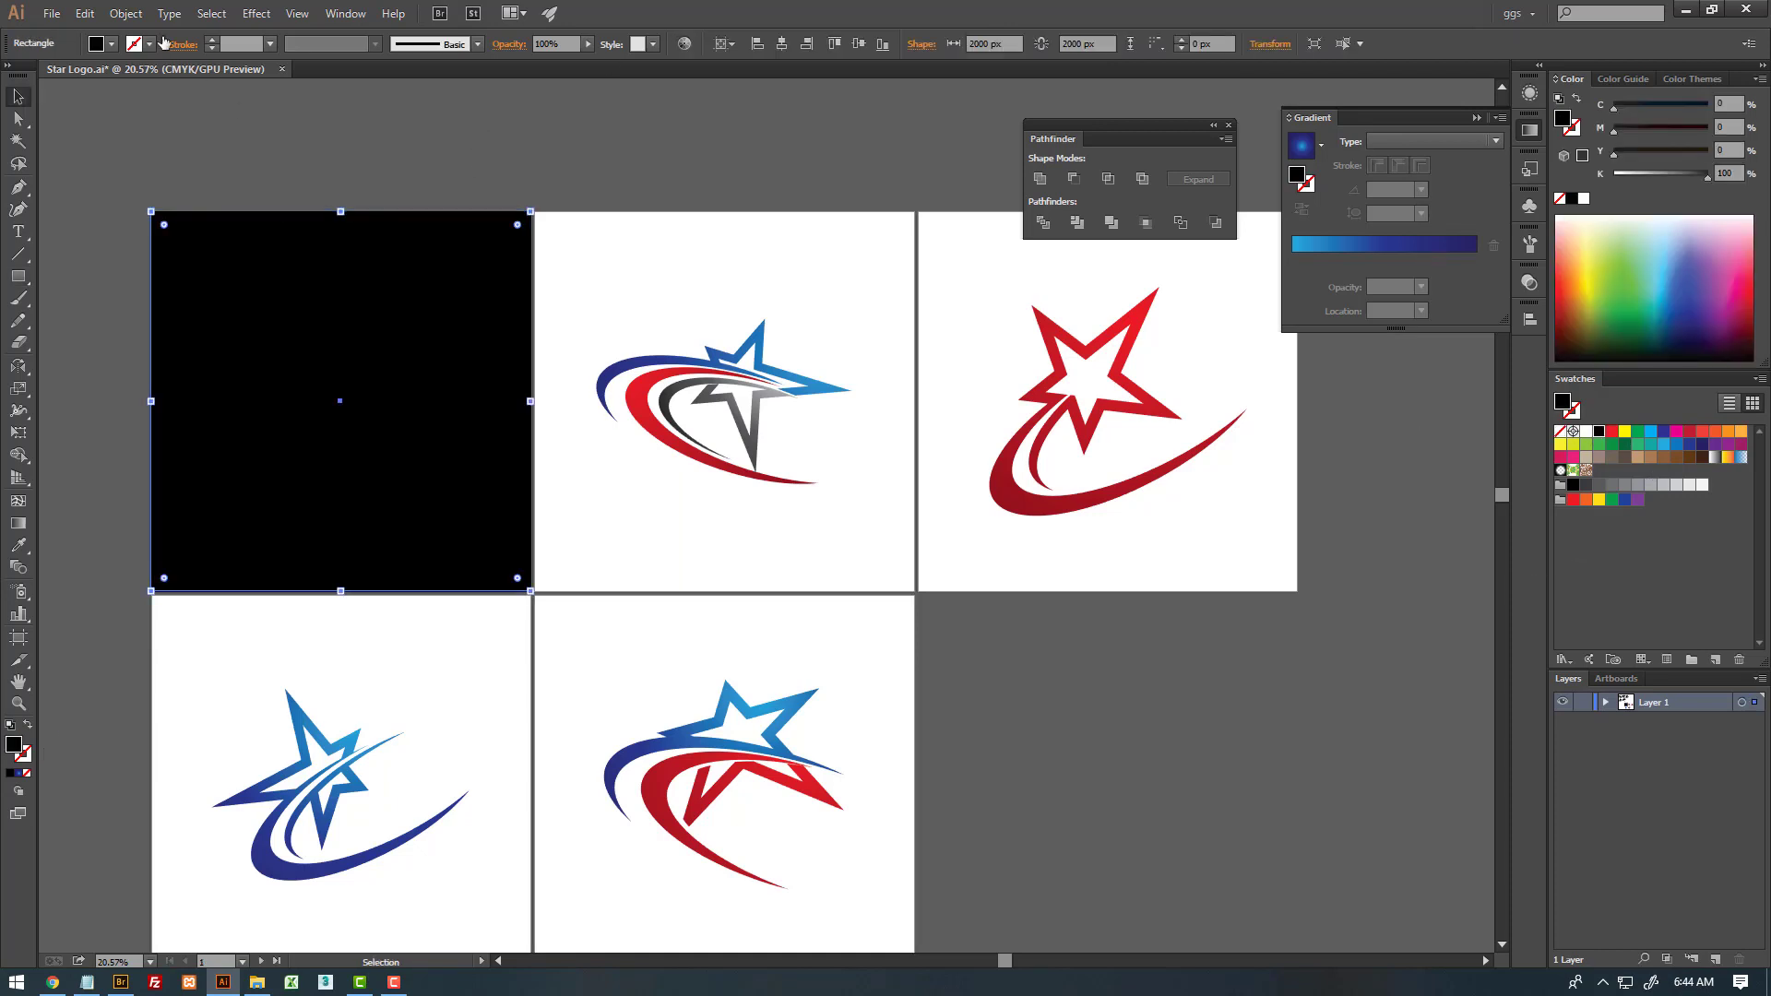
- Cut the black square to the clipboard and add Layer 2
{"action": "left_click", "coordinate": [84, 13]}
{"action": "left_click", "coordinate": [127, 83]}
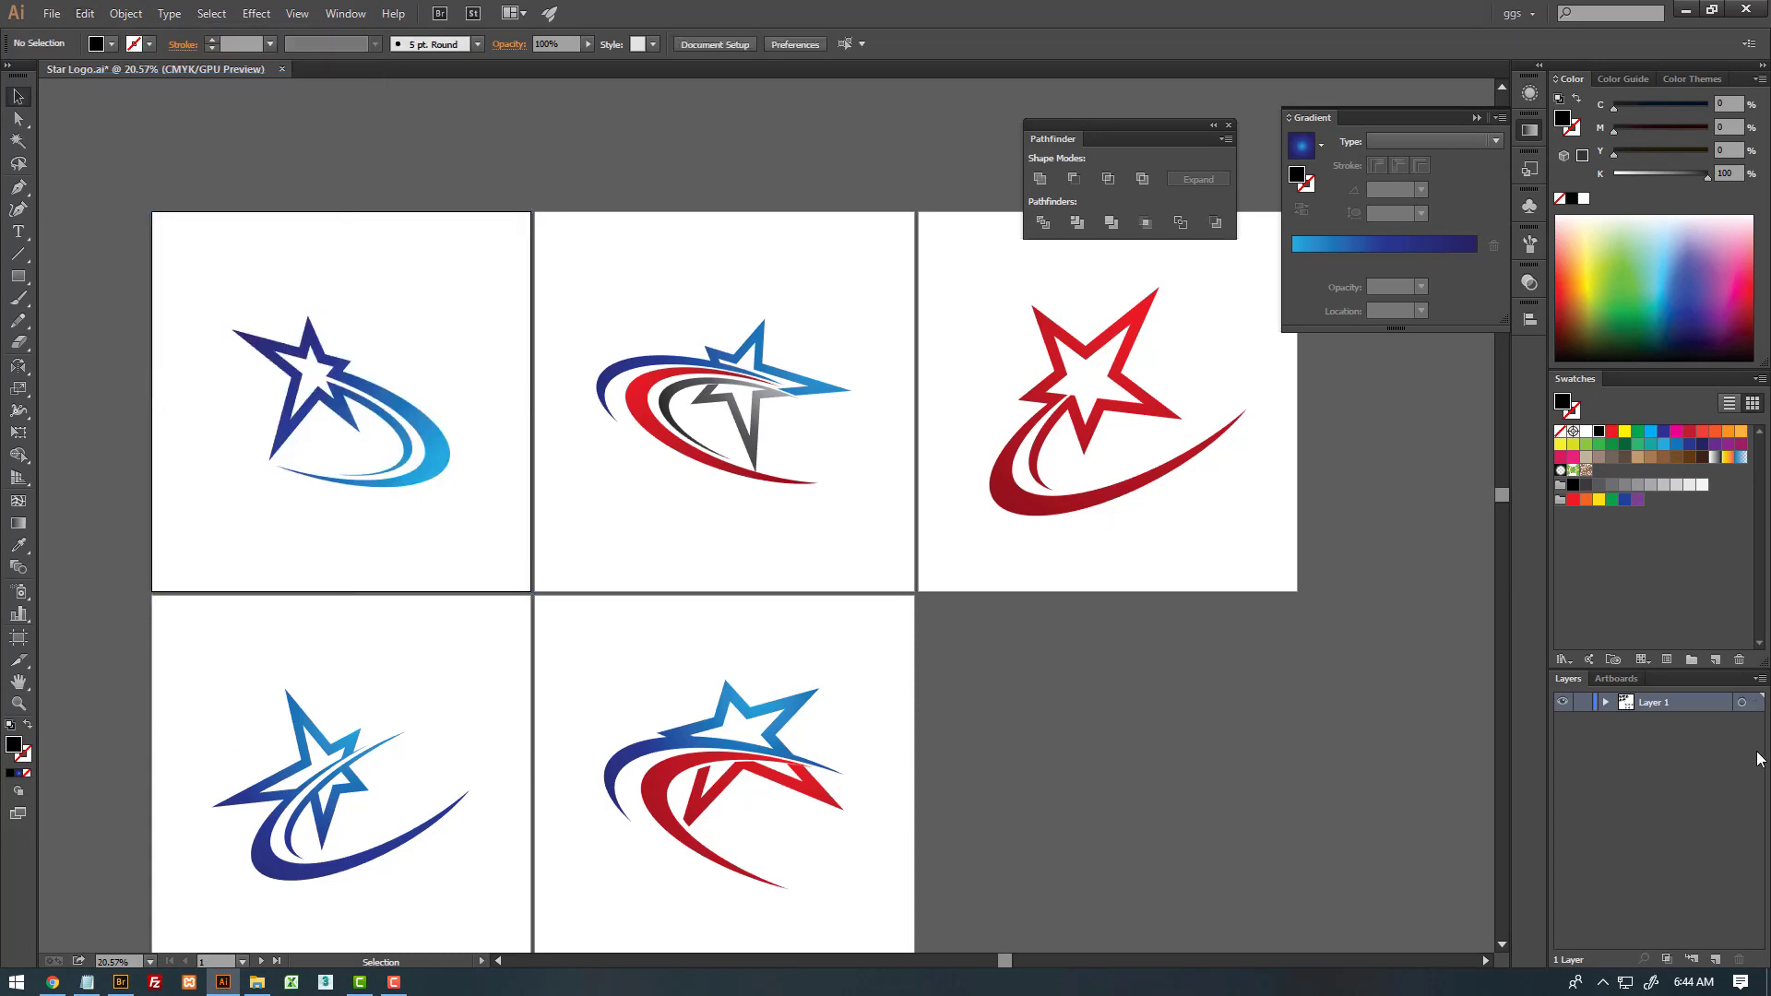
{"action": "left_click", "coordinate": [1715, 959]}
{"action": "left_click", "coordinate": [84, 13]}
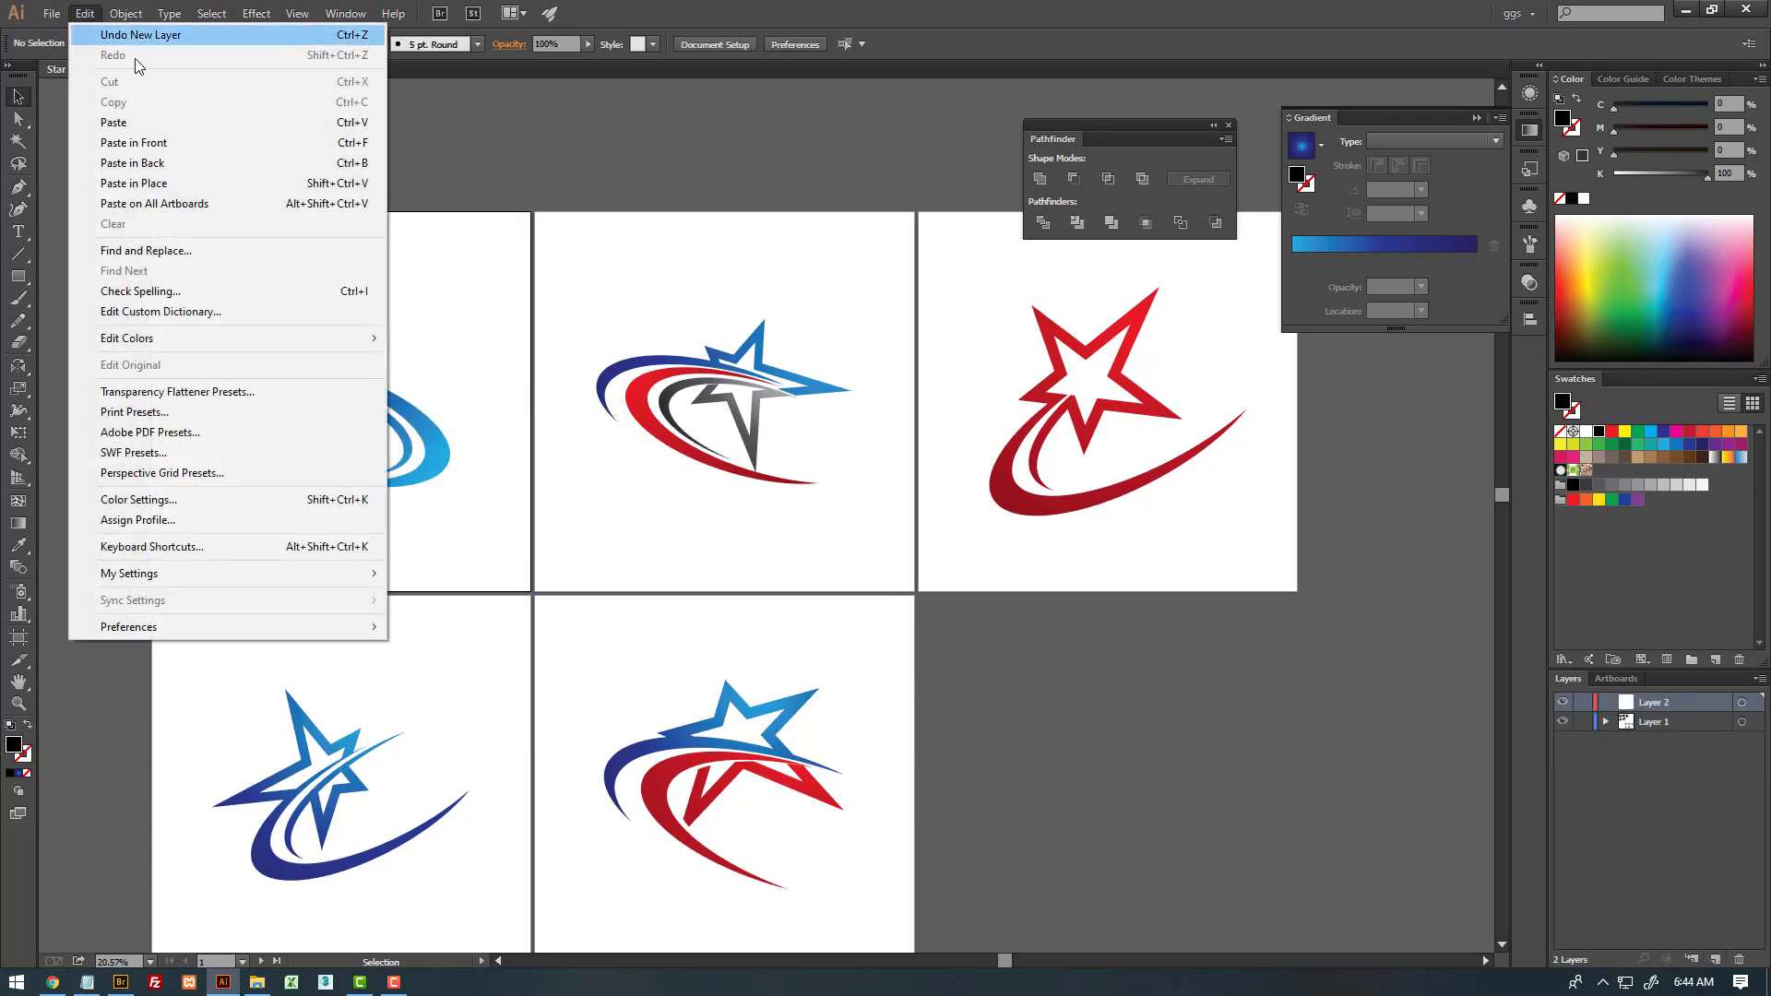
- Paste the square onto Layer 2 and copy it to the second and third artboards
{"action": "left_click", "coordinate": [156, 144]}
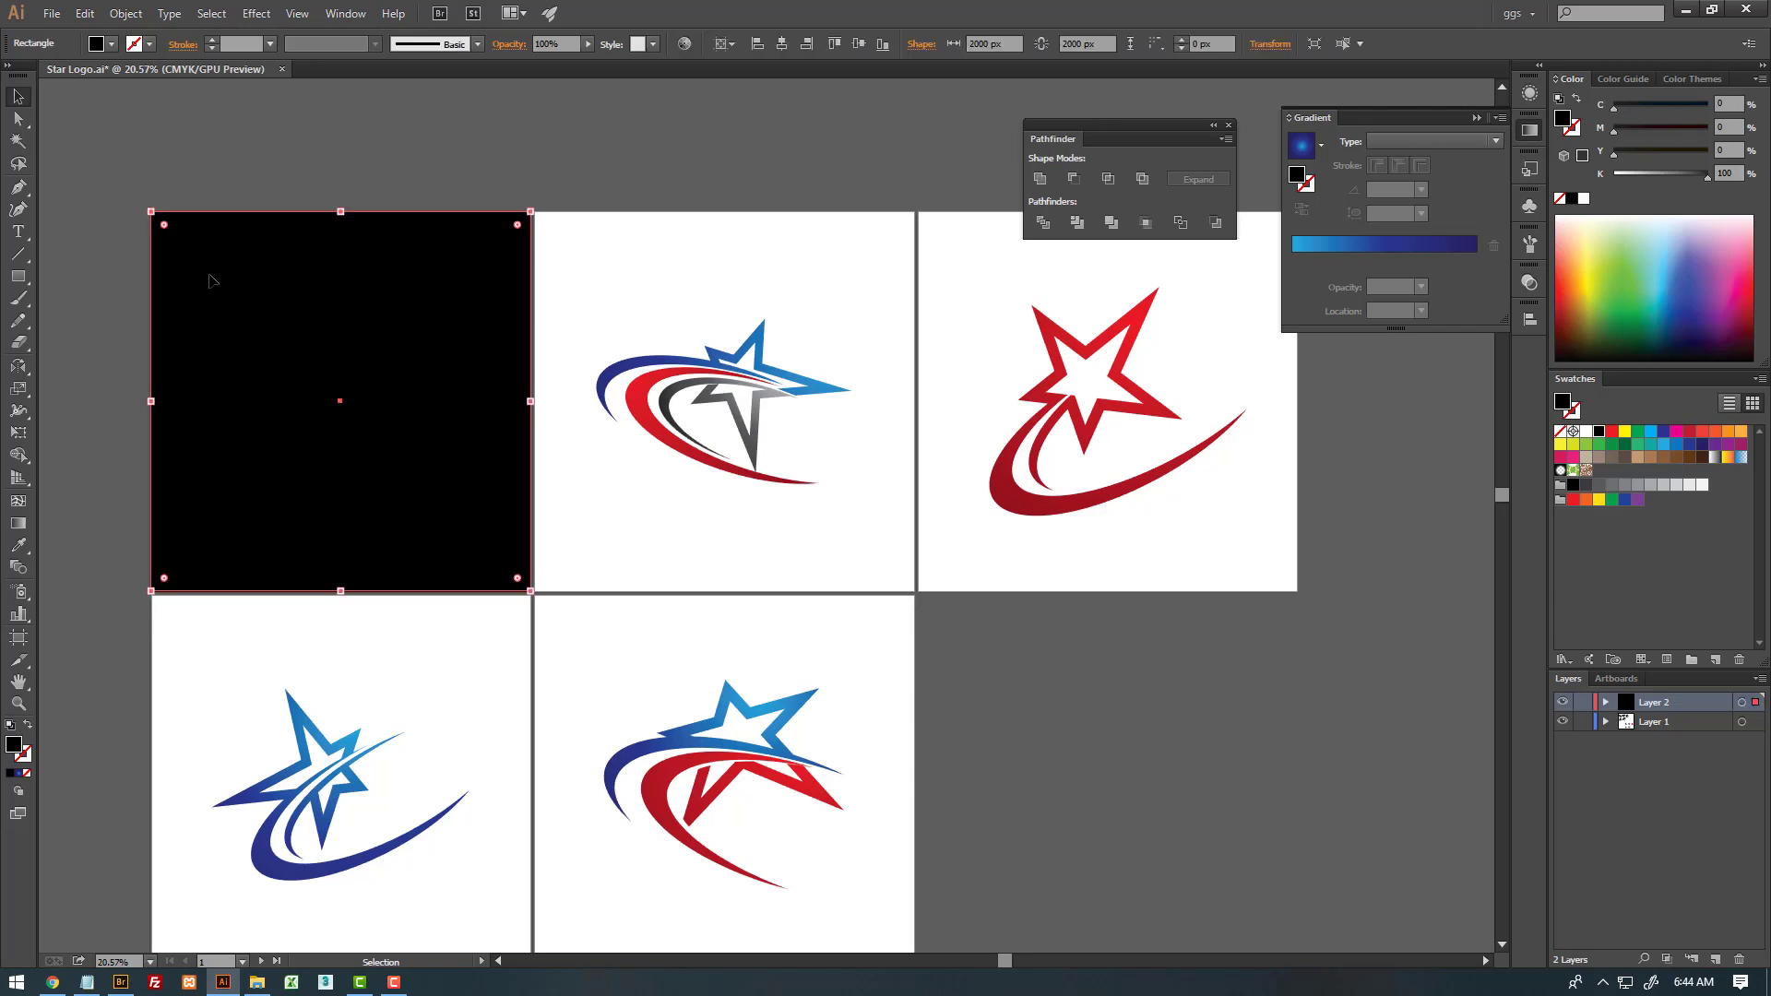
{"action": "left_click_drag", "start_coordinate": [158, 220], "coordinate": [537, 219]}
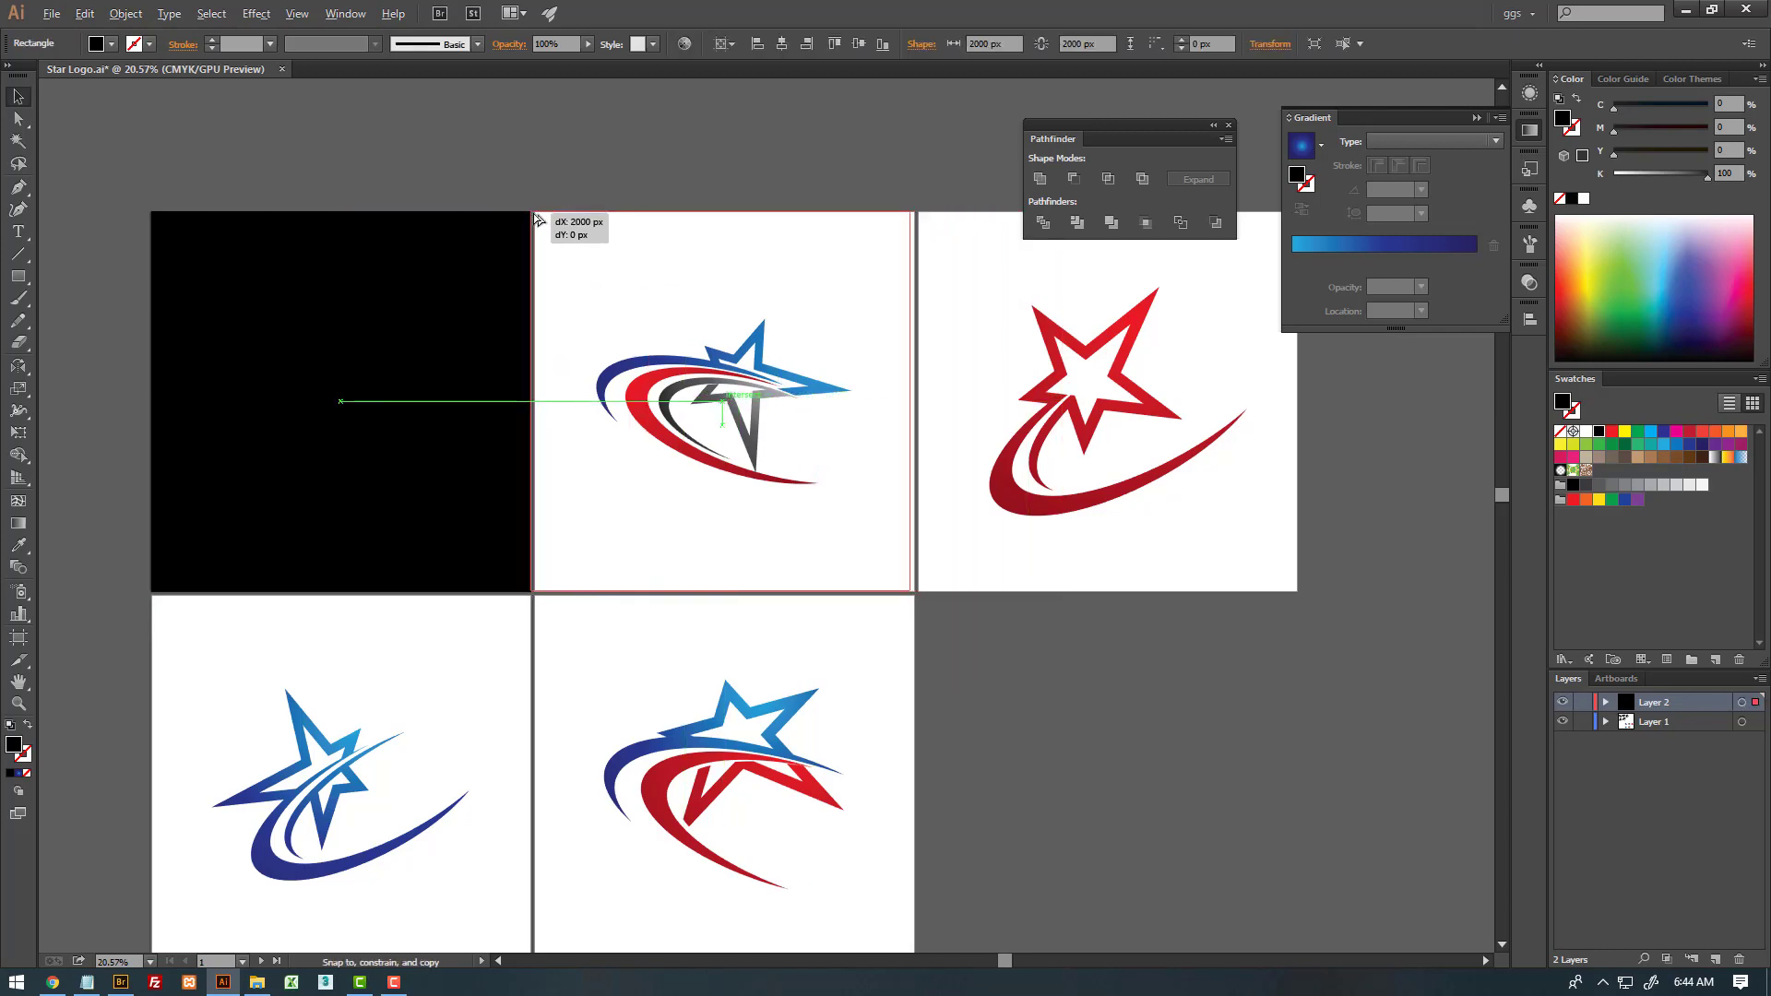
{"action": "left_click_drag", "start_coordinate": [537, 219], "coordinate": [538, 220]}
{"action": "key", "text": "ctrl+d"}
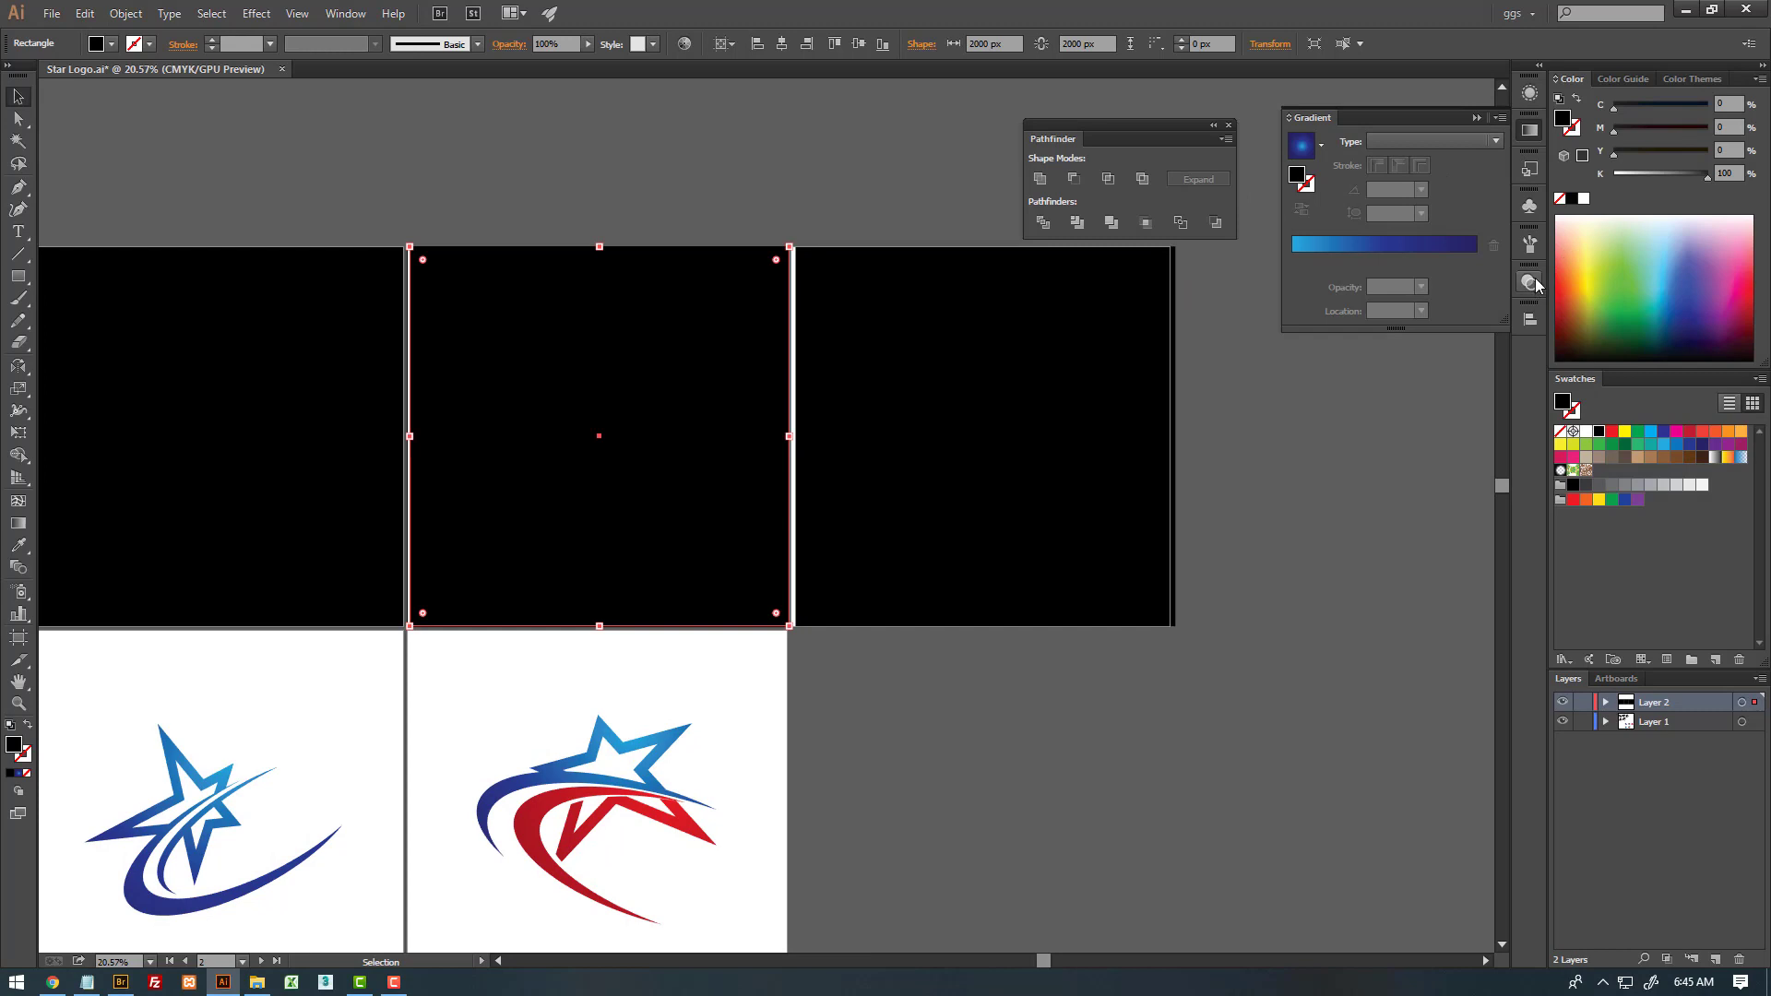
- Align the third artboard's square horizontally centred to its artboard
{"action": "left_click", "coordinate": [1530, 319]}
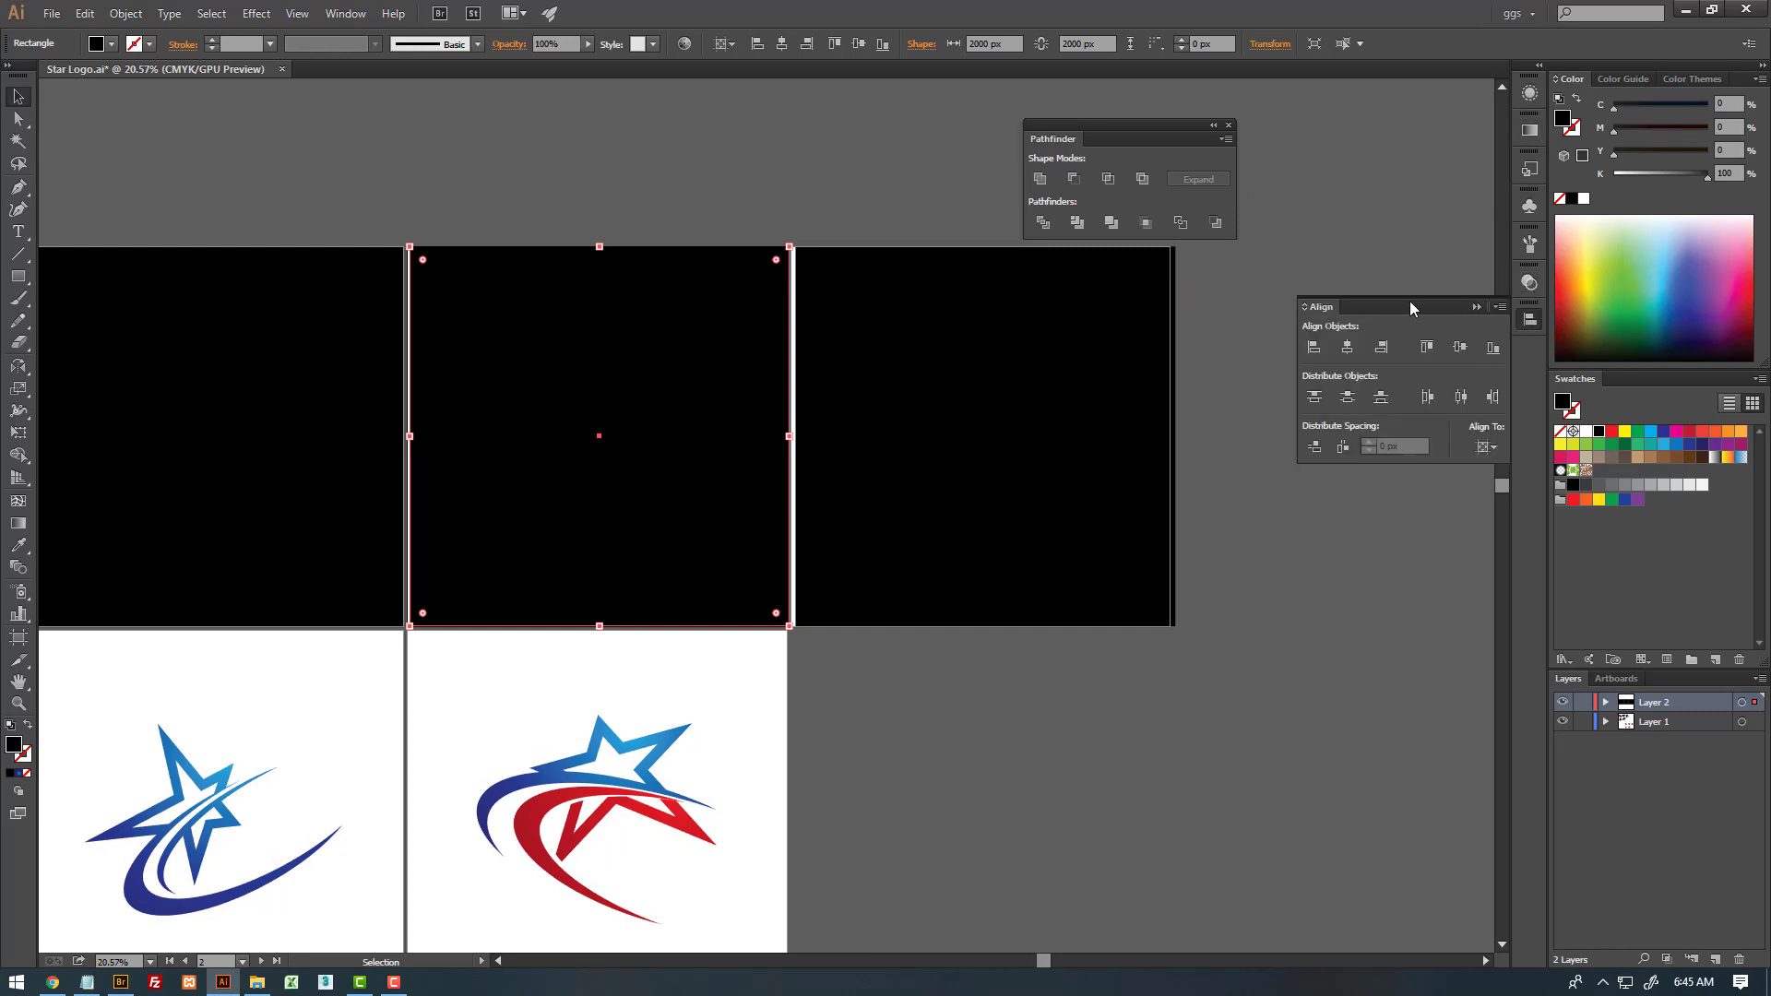
{"action": "left_click_drag", "start_coordinate": [1409, 307], "coordinate": [1339, 296]}
{"action": "left_click", "coordinate": [1425, 441]}
{"action": "left_click", "coordinate": [1391, 340]}
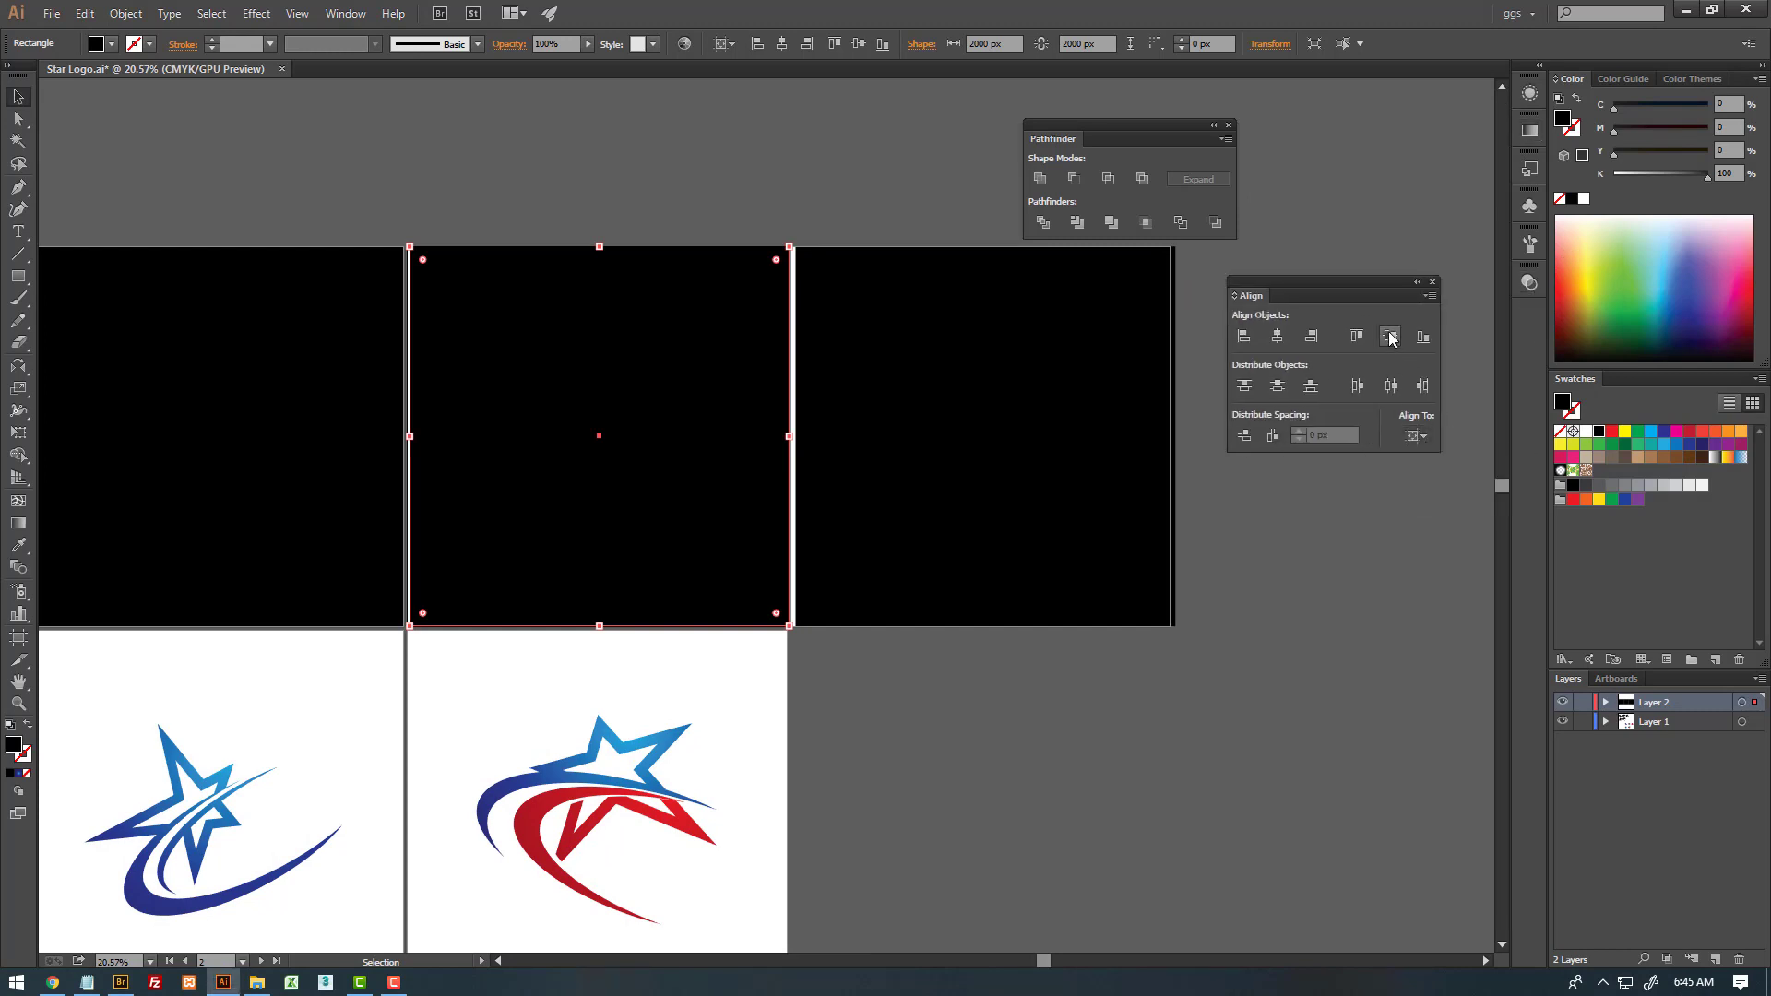
{"action": "left_click", "coordinate": [971, 333]}
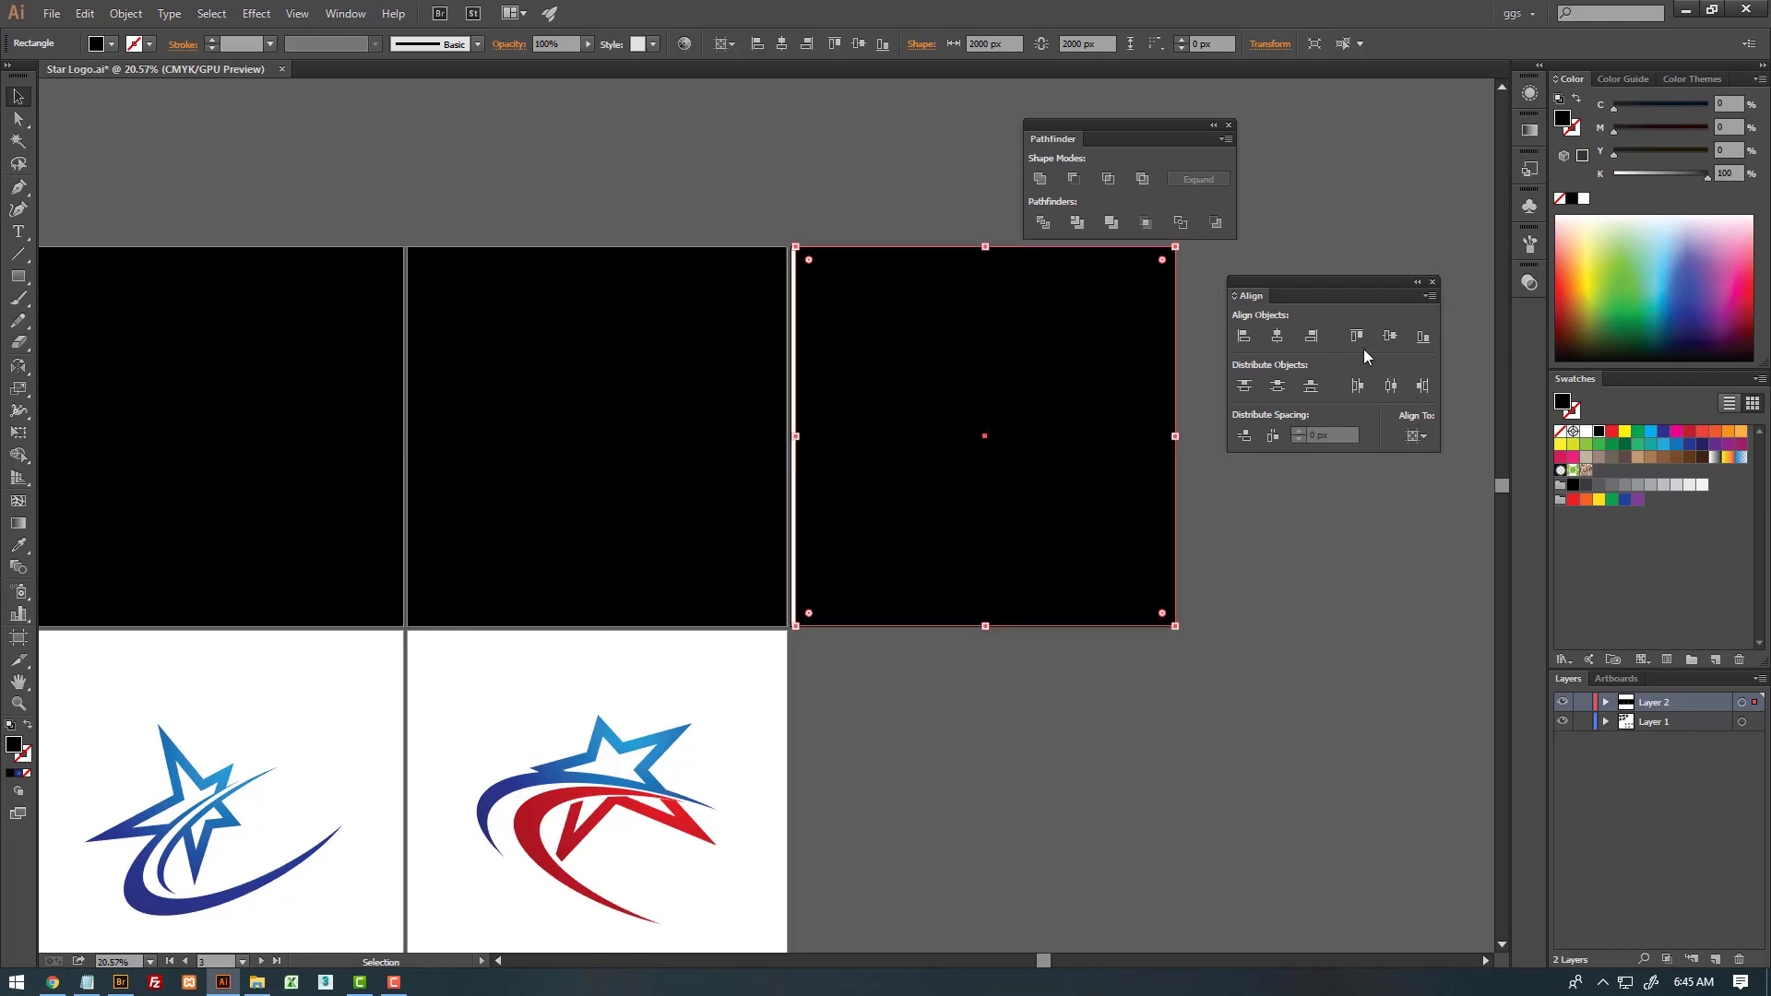
{"action": "left_click", "coordinate": [1278, 338]}
- Copy squares to the bottom-left and bottom-right artboards and centre them
{"action": "left_click_drag", "start_coordinate": [316, 652], "coordinate": [657, 521]}
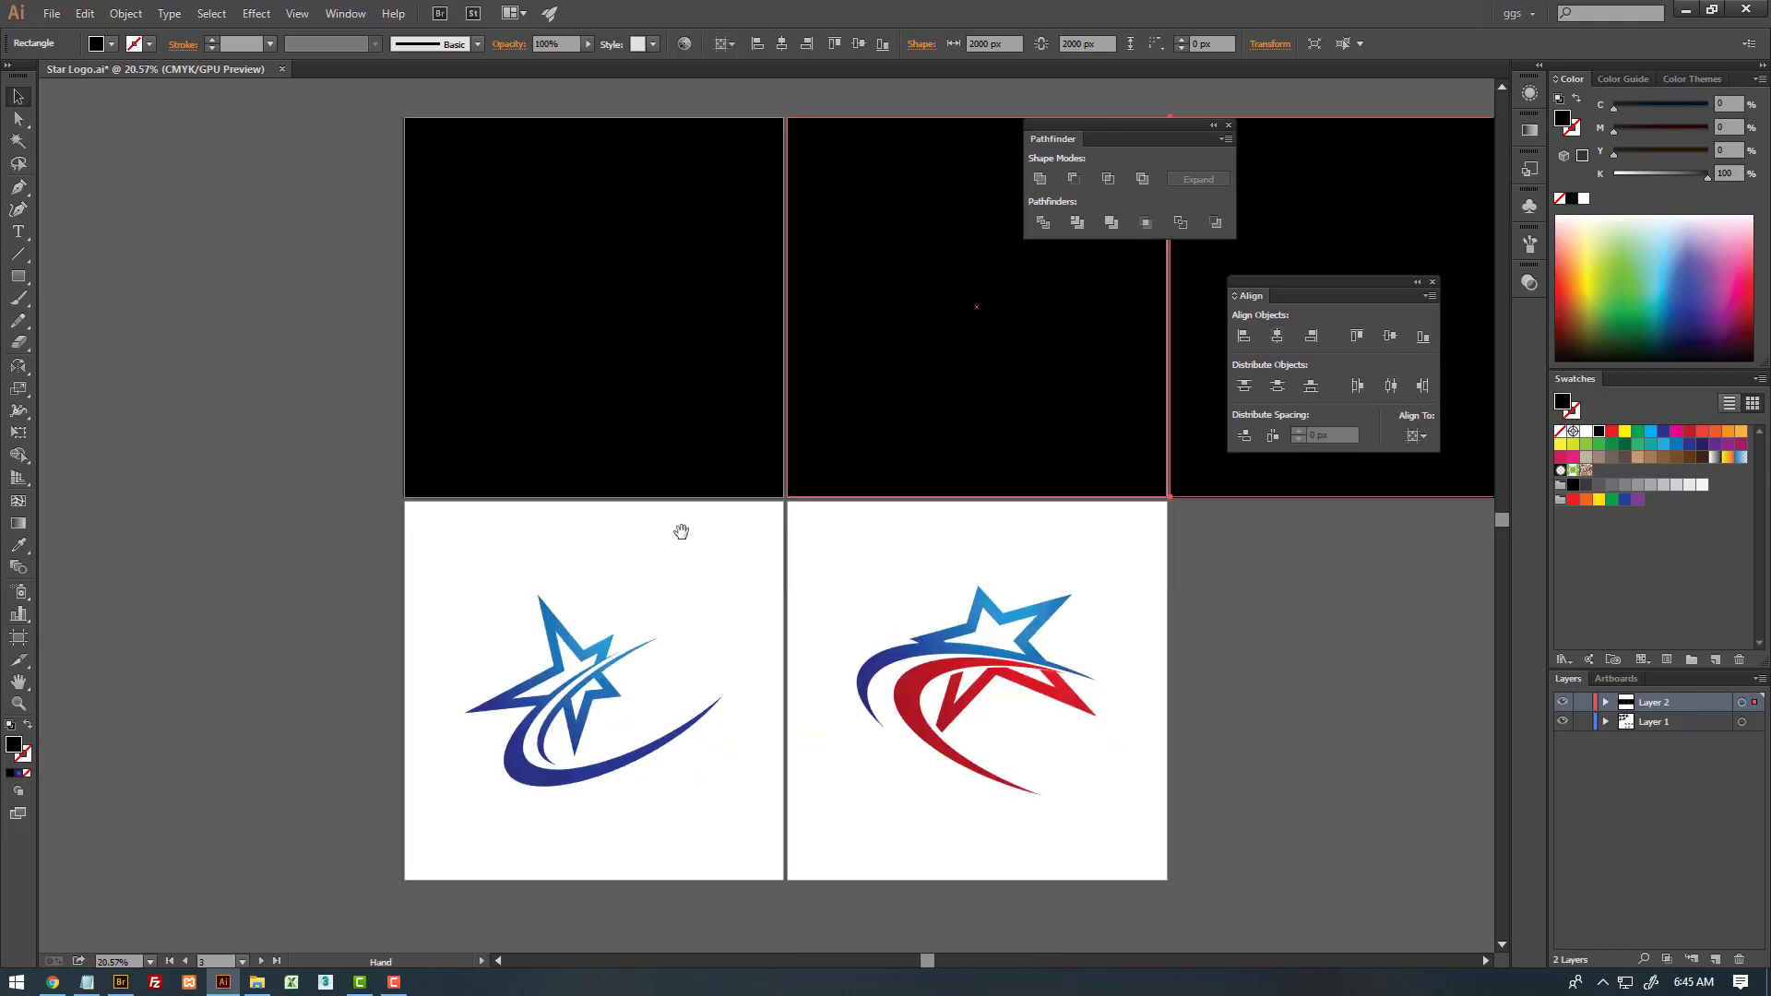
{"action": "left_click_drag", "start_coordinate": [641, 362], "coordinate": [653, 581]}
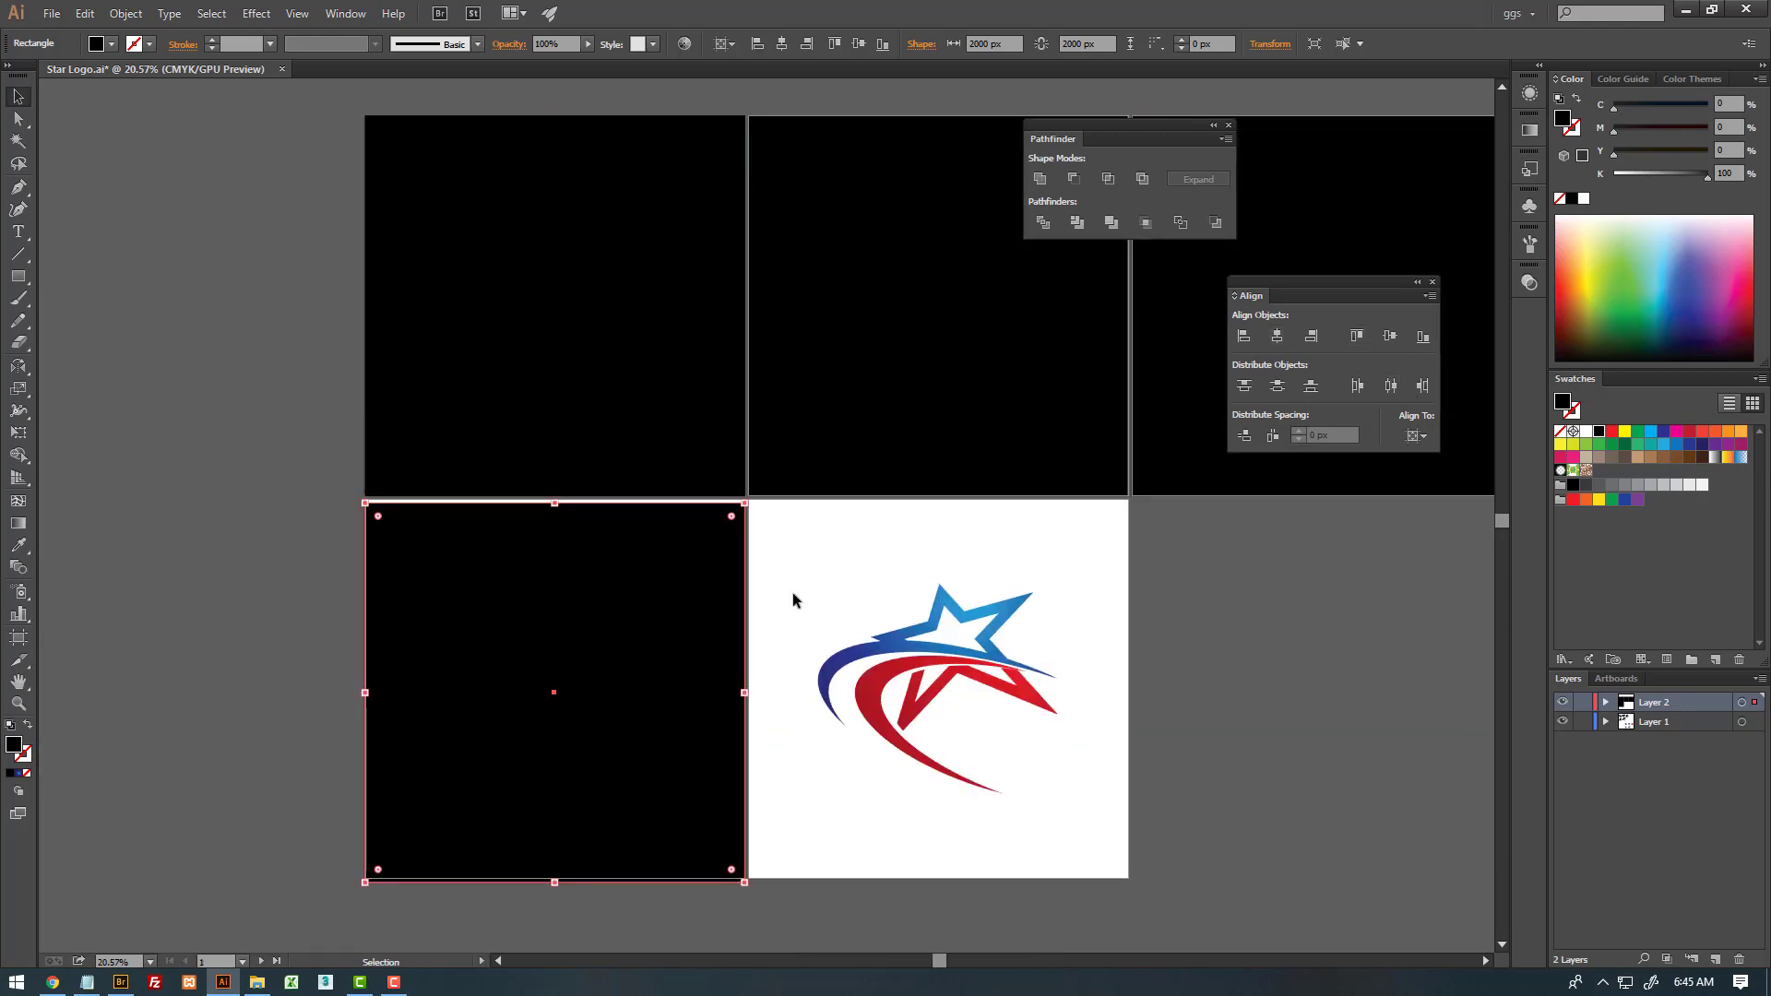
{"action": "left_click", "coordinate": [1390, 336]}
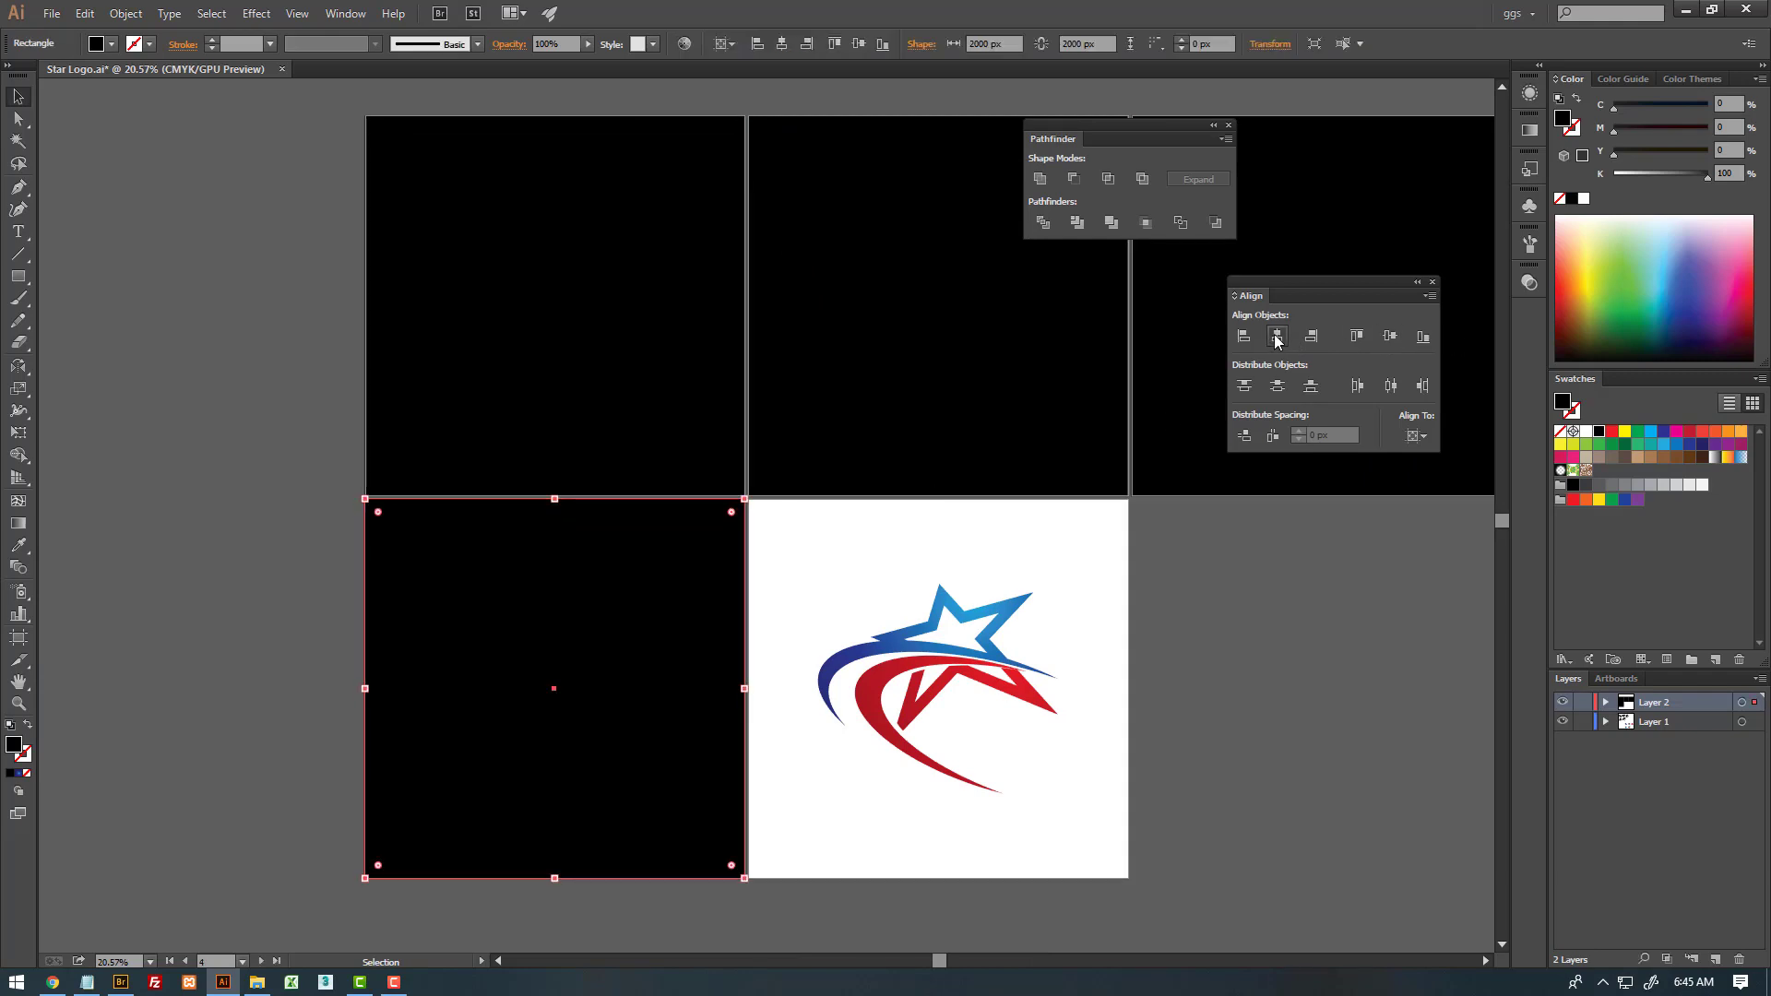
{"action": "left_click_drag", "start_coordinate": [550, 600], "coordinate": [950, 601]}
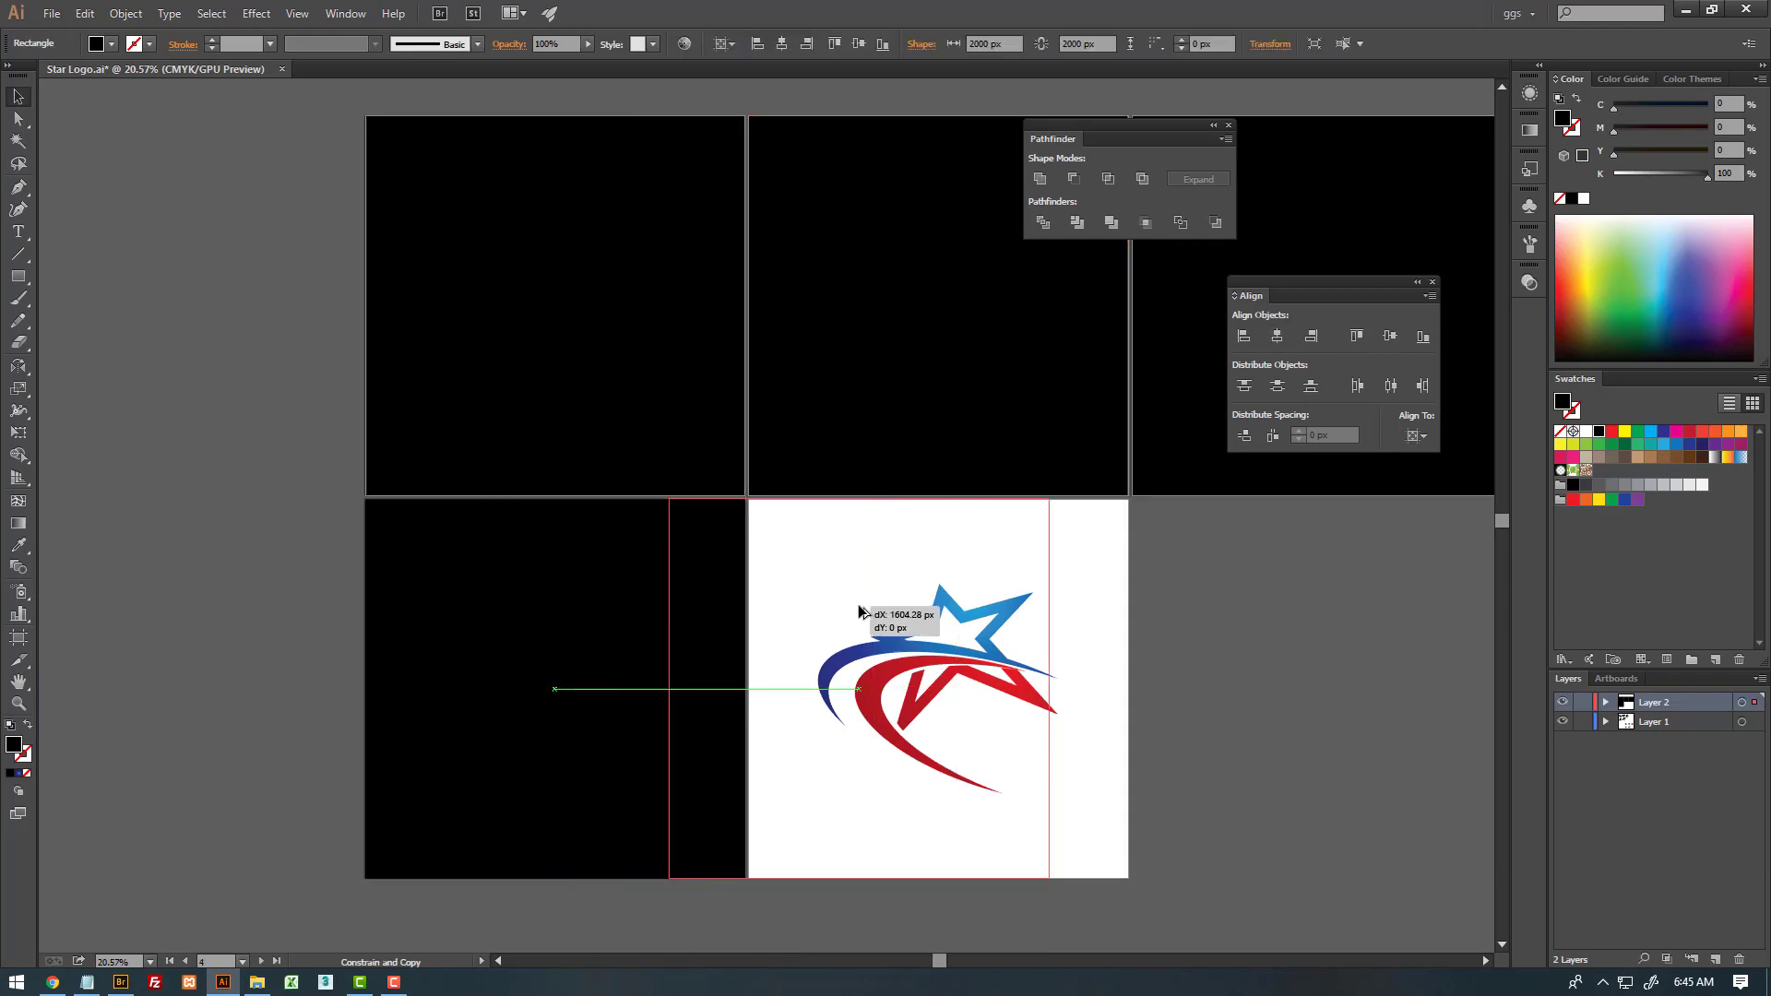
{"action": "left_click", "coordinate": [1204, 593]}
{"action": "left_click", "coordinate": [902, 547]}
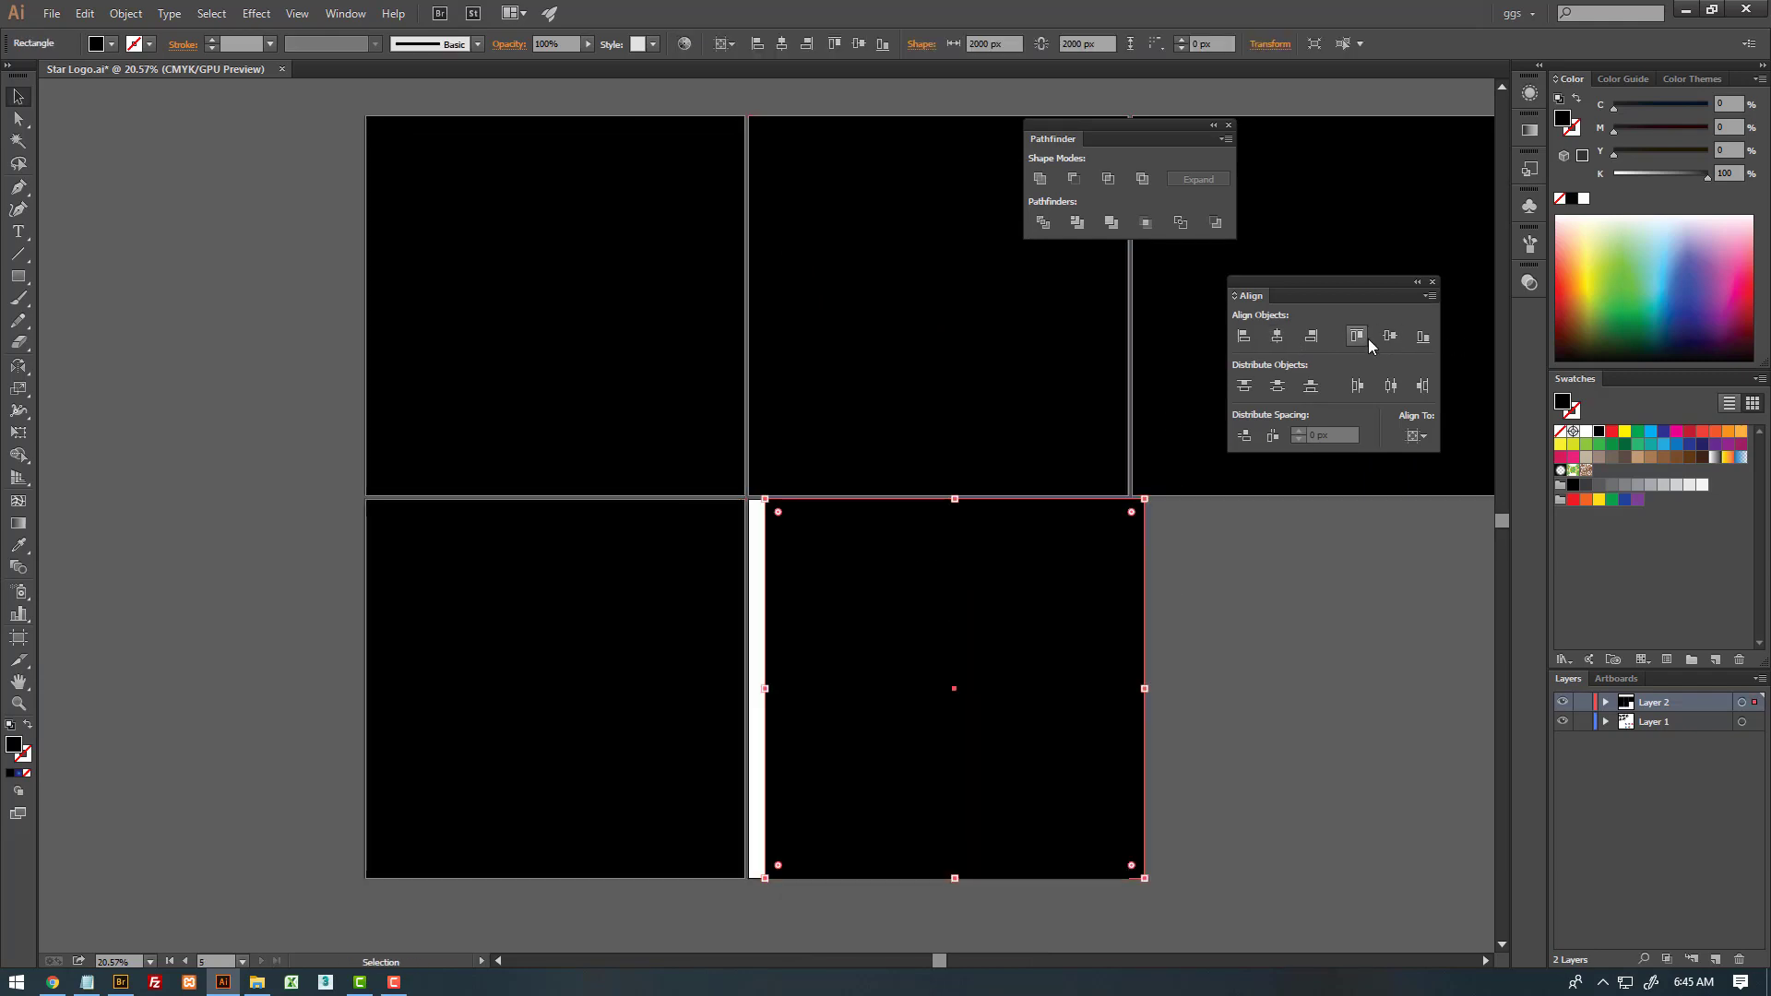
{"action": "left_click", "coordinate": [1276, 336]}
{"action": "left_click", "coordinate": [1231, 574]}
{"action": "key", "text": "z"}
- Remove the fill from all five rectangles and move Layer 2 beneath Layer 1
{"action": "scroll", "coordinate": [919, 547], "scroll_direction": "down", "scroll_amount": 1}
{"action": "key", "text": "v"}
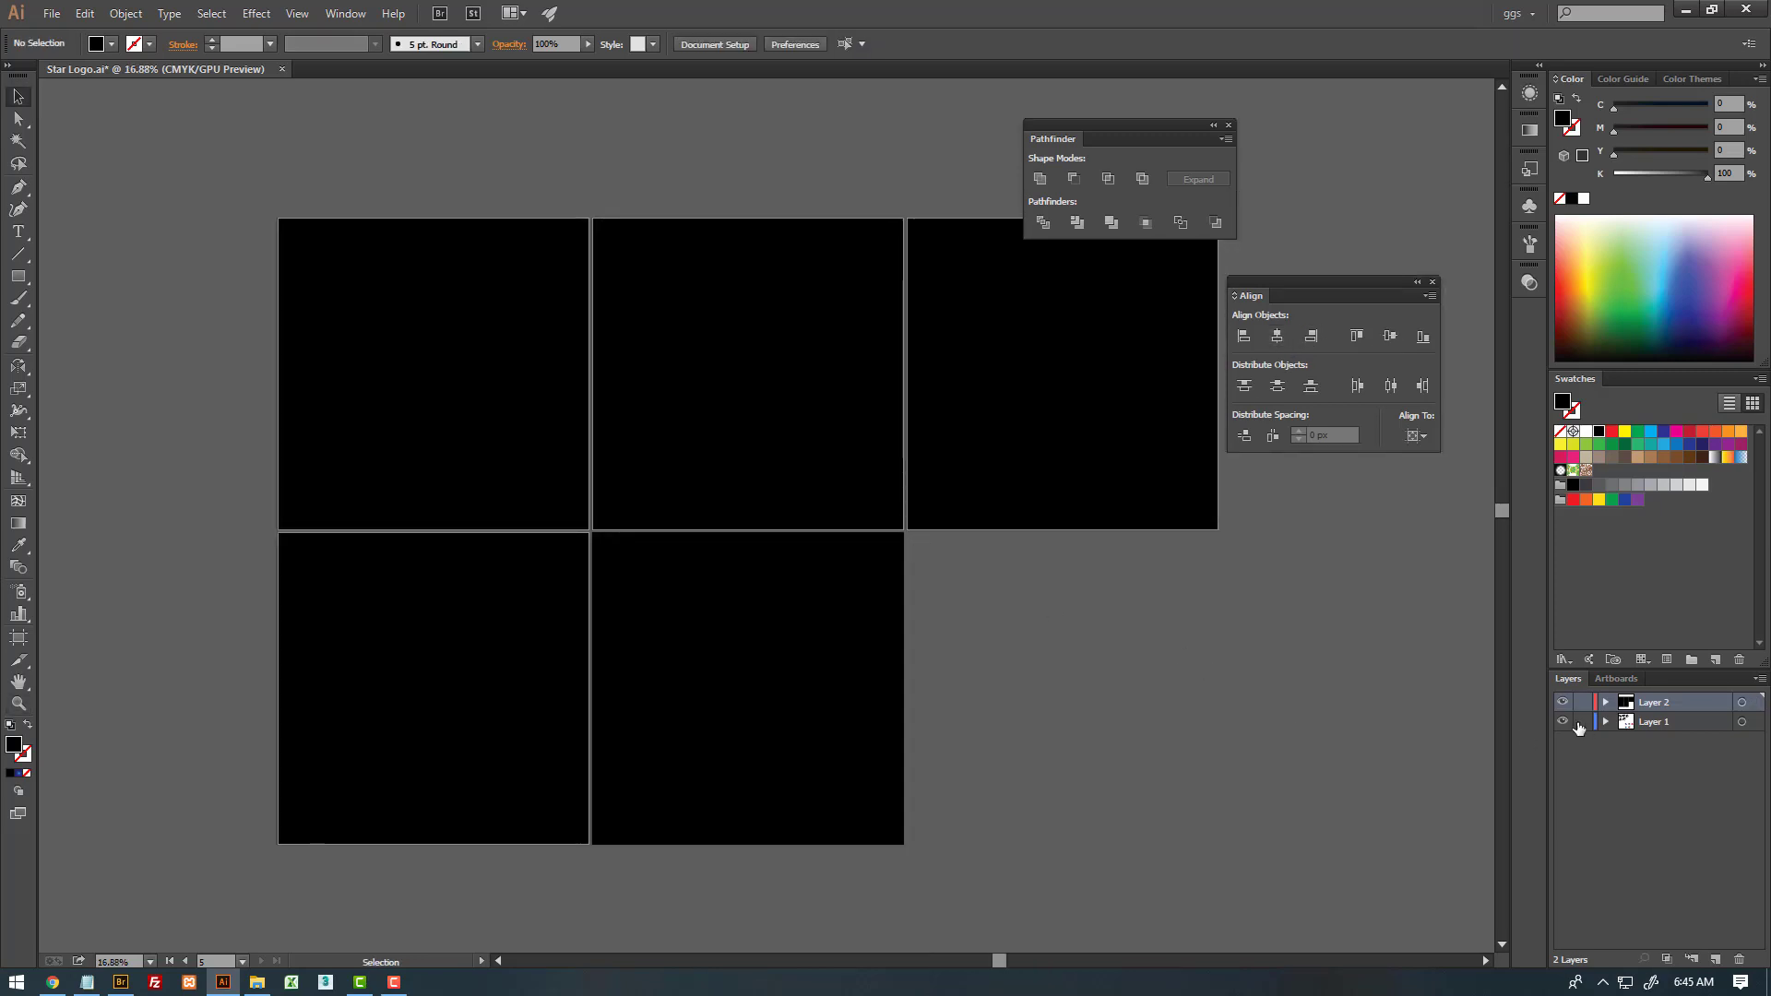
{"action": "left_click", "coordinate": [802, 467]}
{"action": "left_click", "coordinate": [739, 633], "text": "shift"}
{"action": "left_click", "coordinate": [489, 595], "text": "shift"}
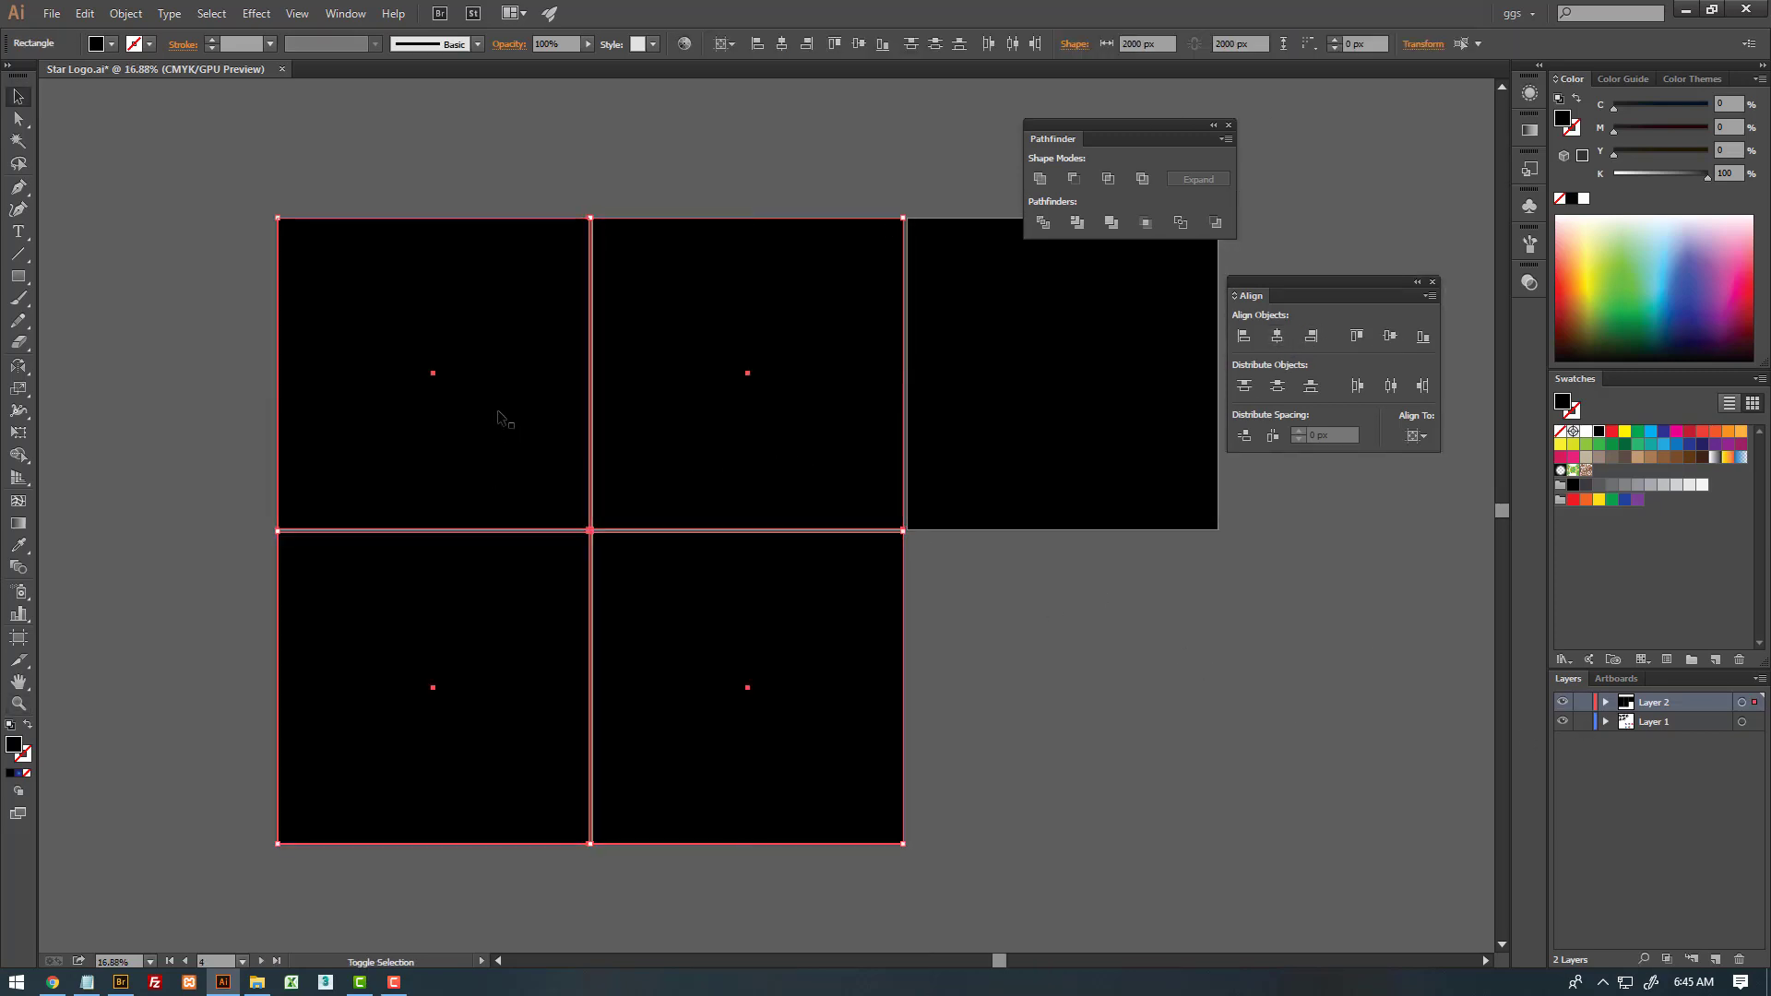
{"action": "left_click", "coordinate": [503, 407], "text": "shift"}
{"action": "left_click", "coordinate": [1067, 368], "text": "shift"}
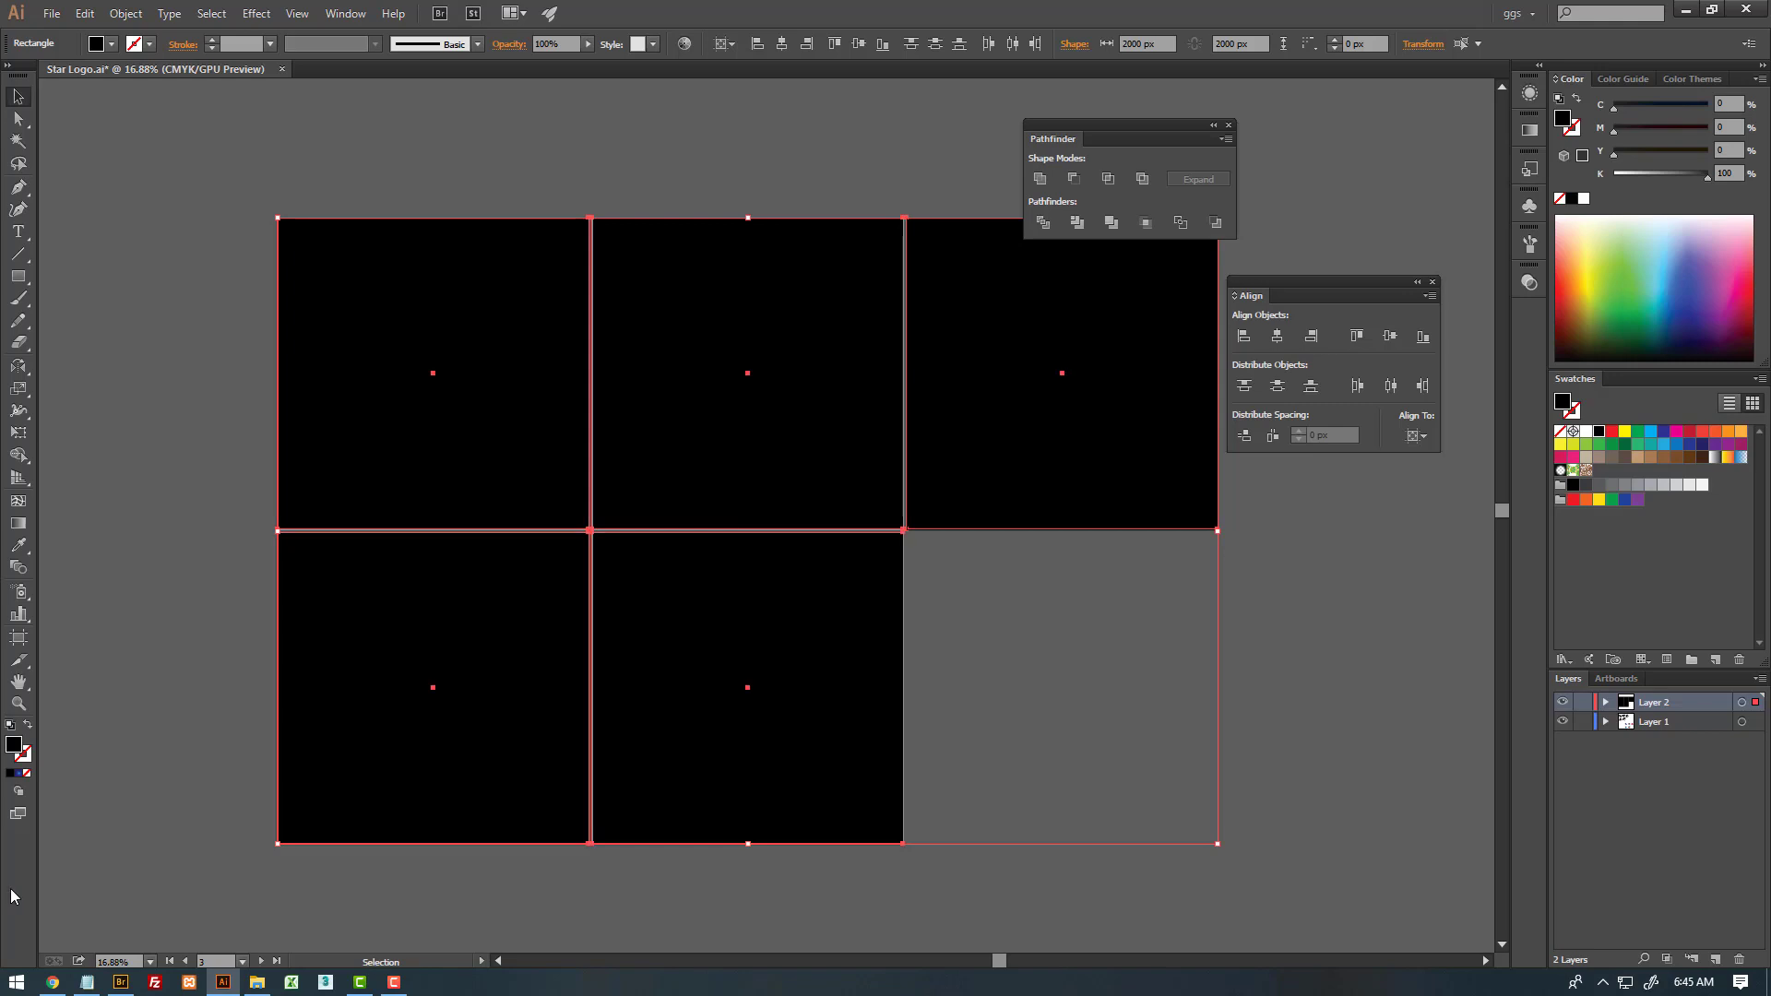
{"action": "left_click", "coordinate": [27, 774]}
{"action": "left_click_drag", "start_coordinate": [1664, 701], "coordinate": [1677, 757]}
{"action": "left_click", "coordinate": [1243, 627]}
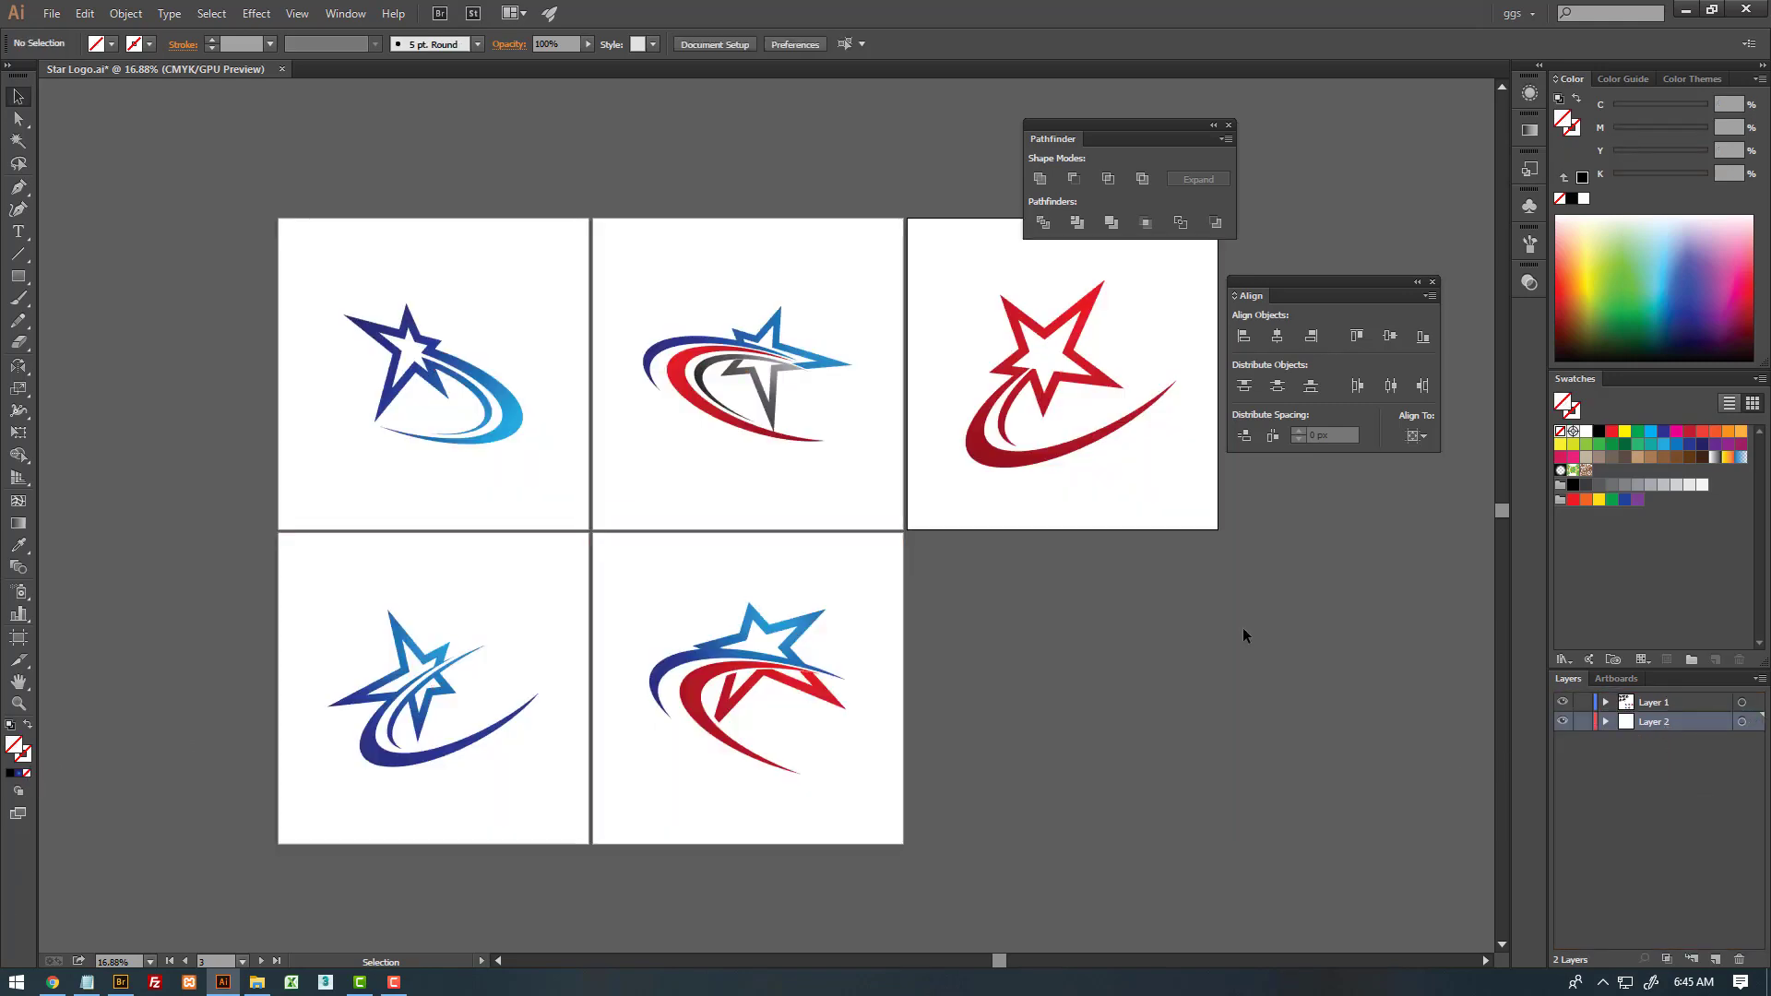
- Export each artboard as a Star Logo JPEG with the RGB colour model
{"action": "left_click", "coordinate": [43, 16]}
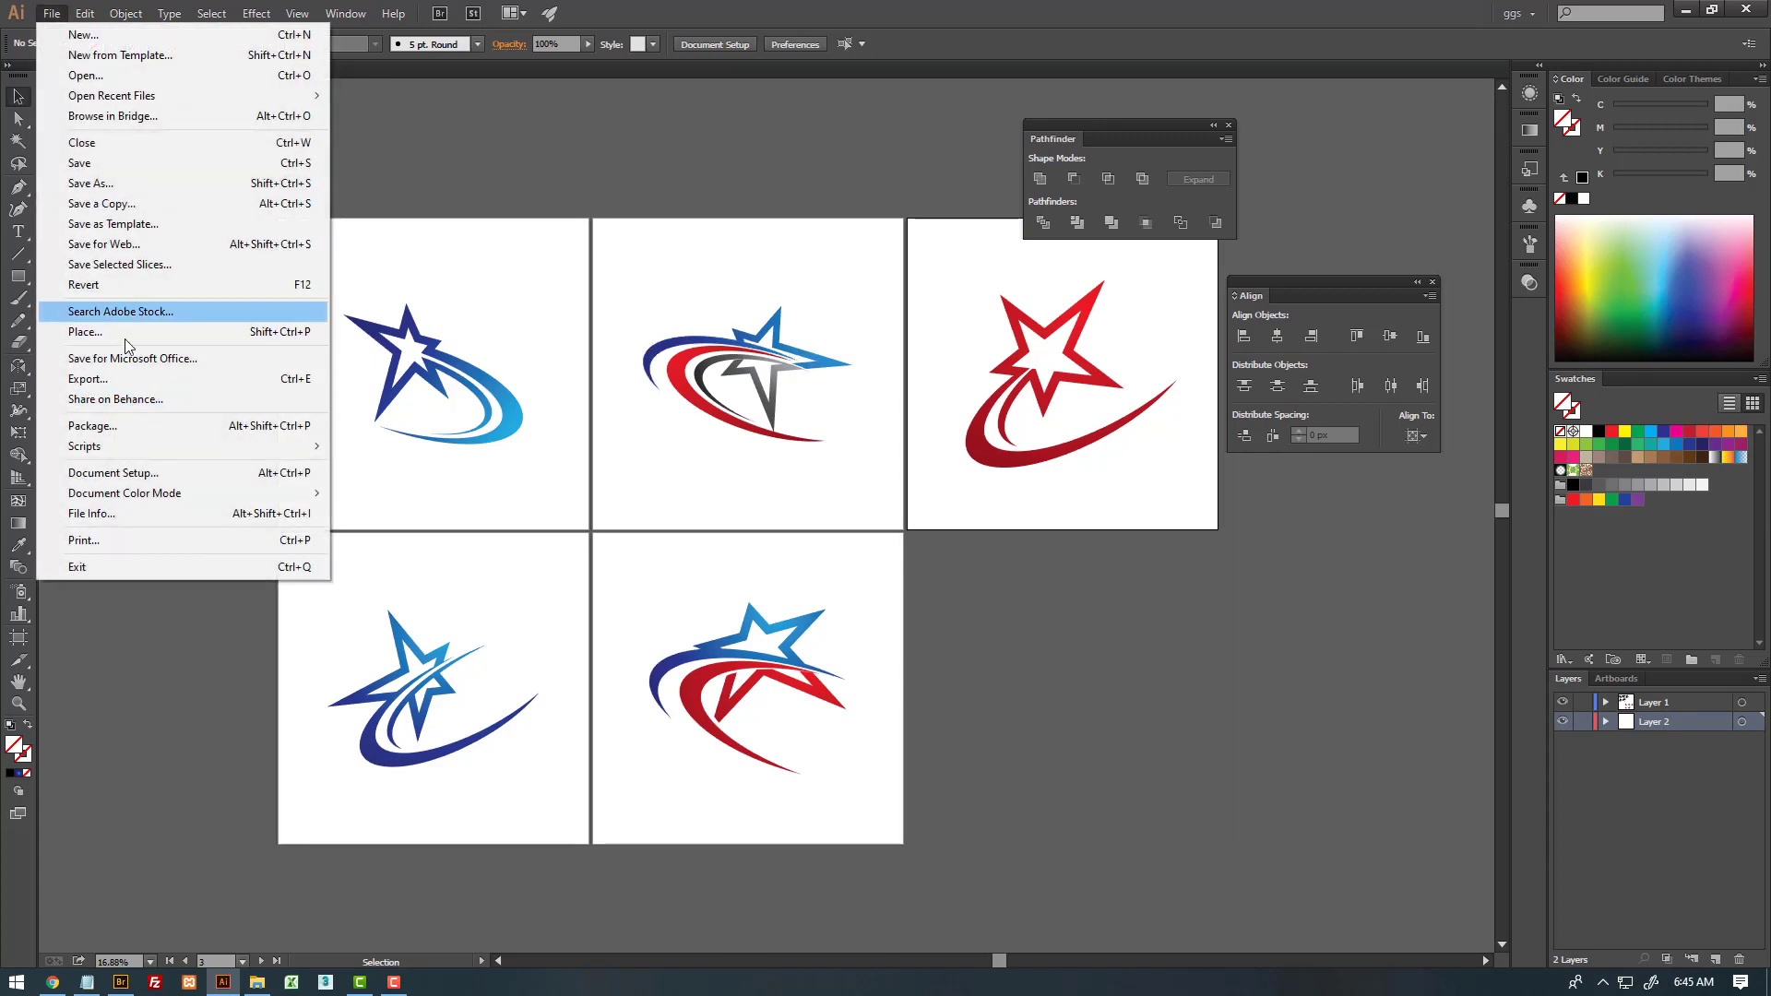
{"action": "left_click", "coordinate": [102, 378]}
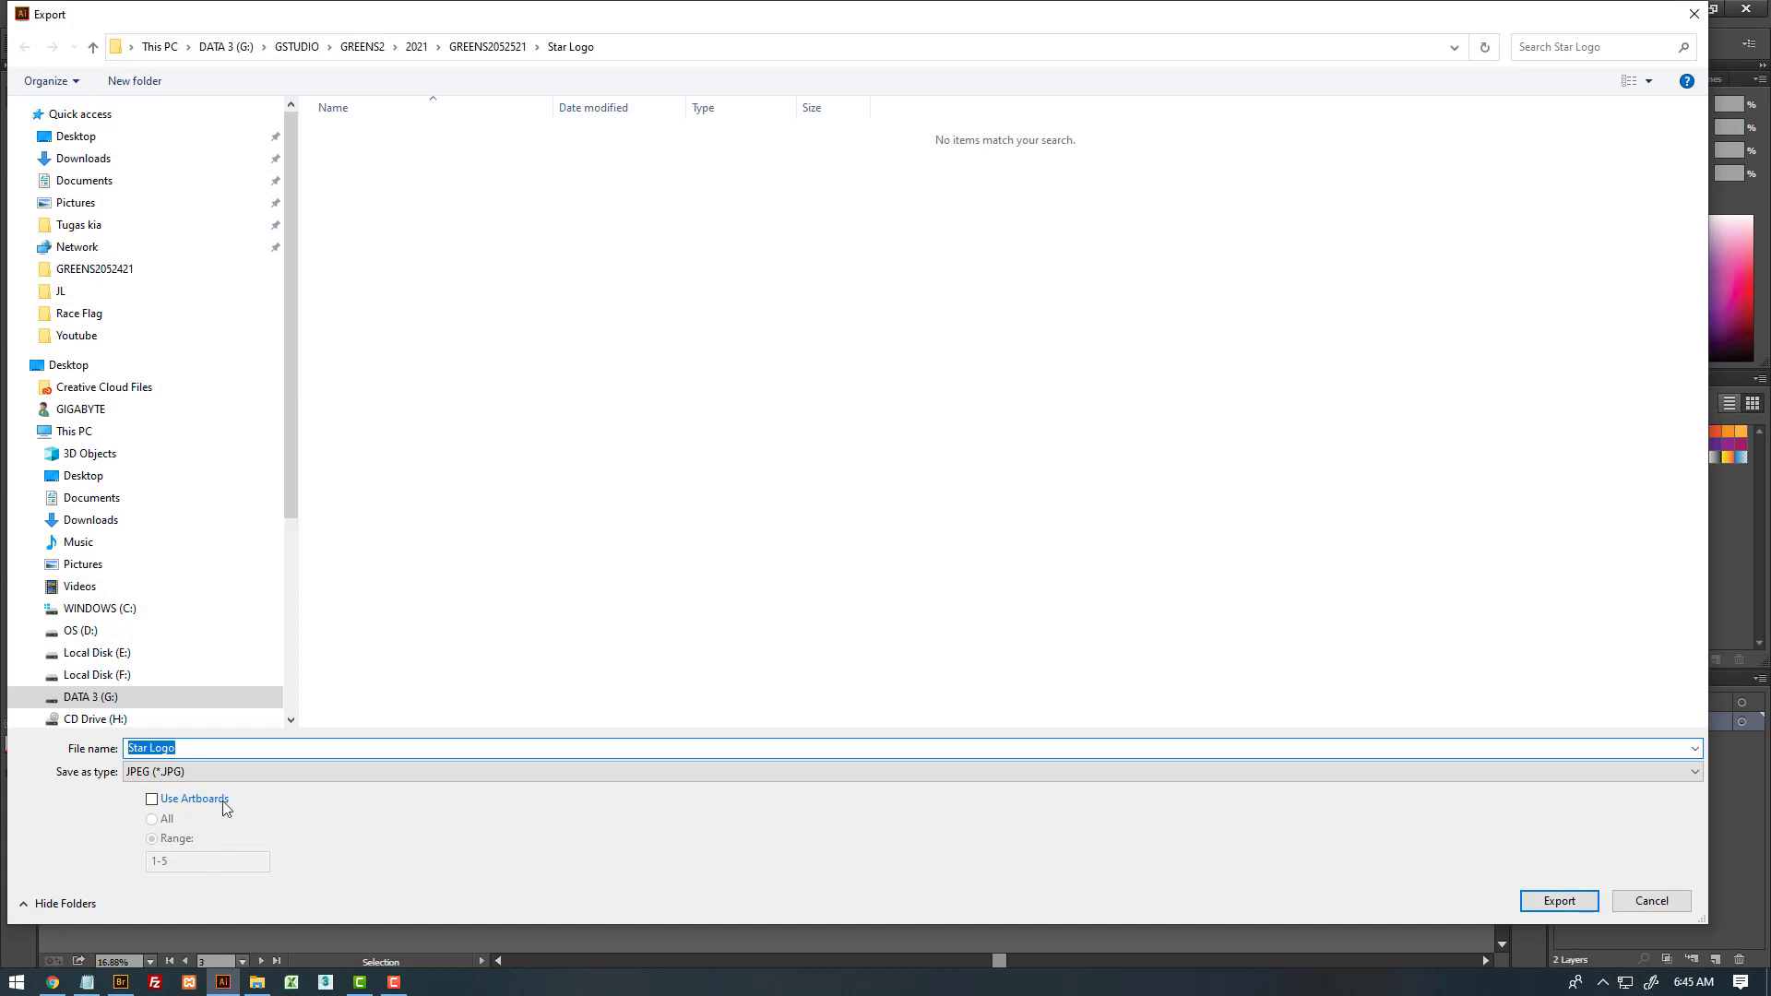
{"action": "left_click", "coordinate": [178, 802]}
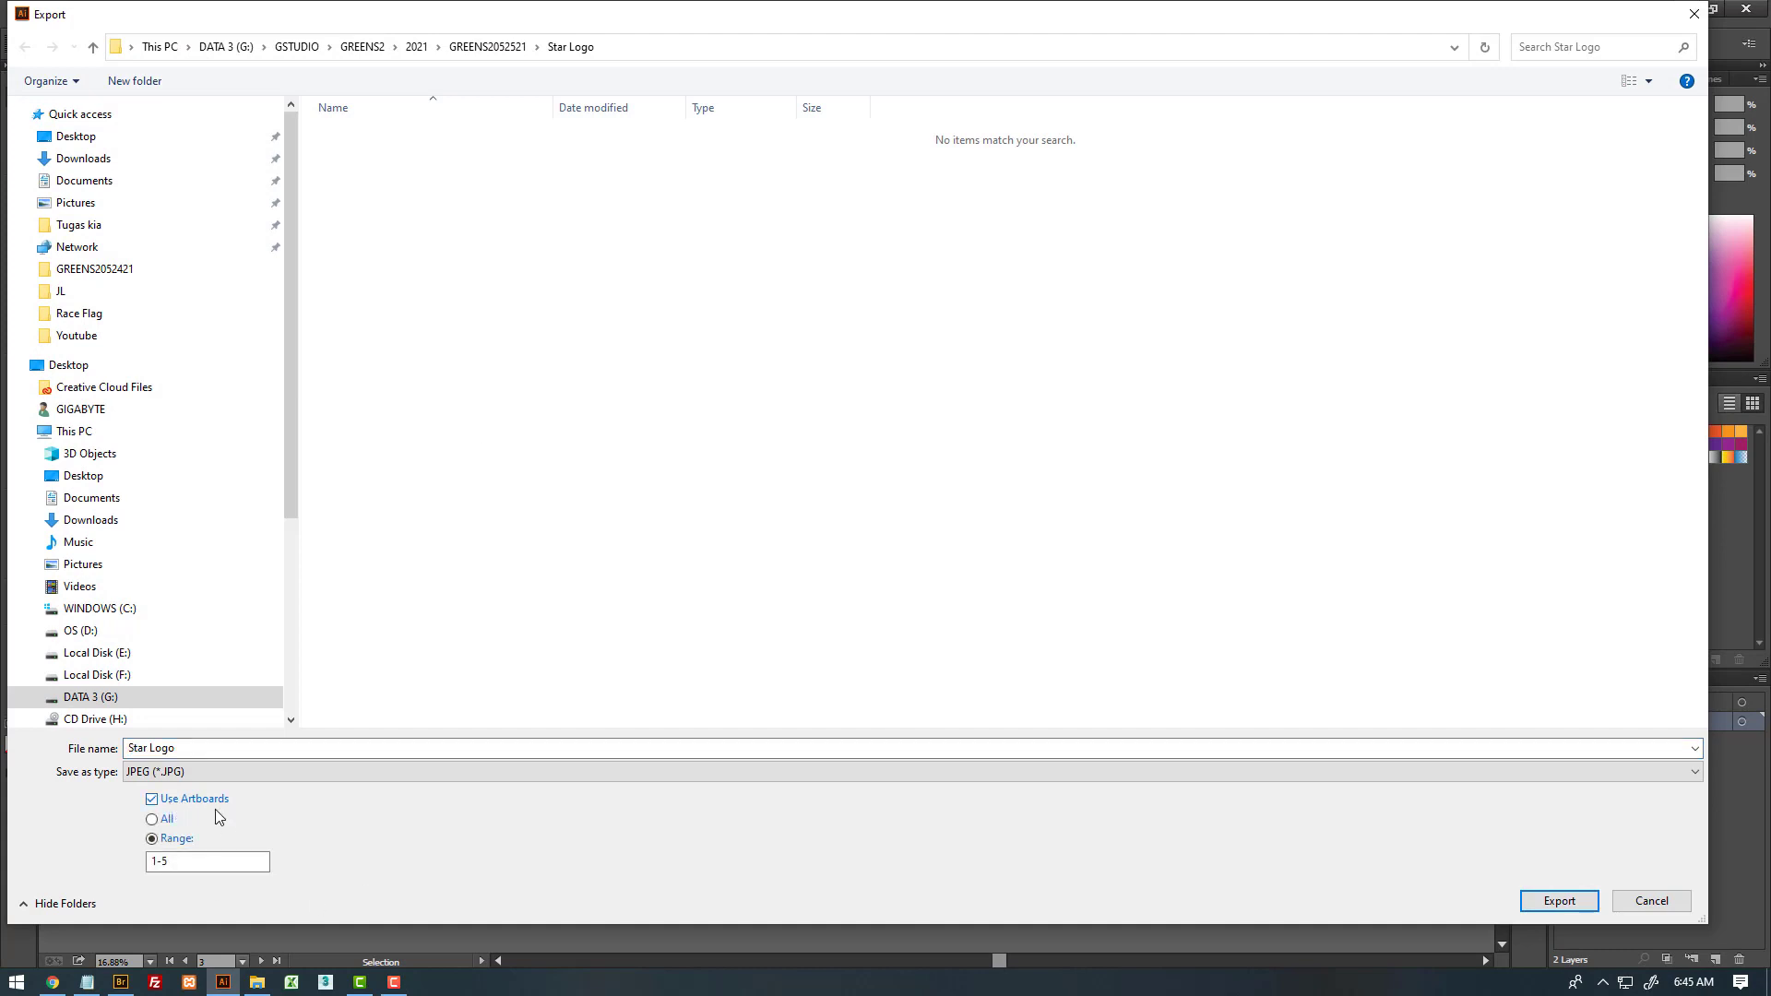
{"action": "left_click", "coordinate": [1559, 901]}
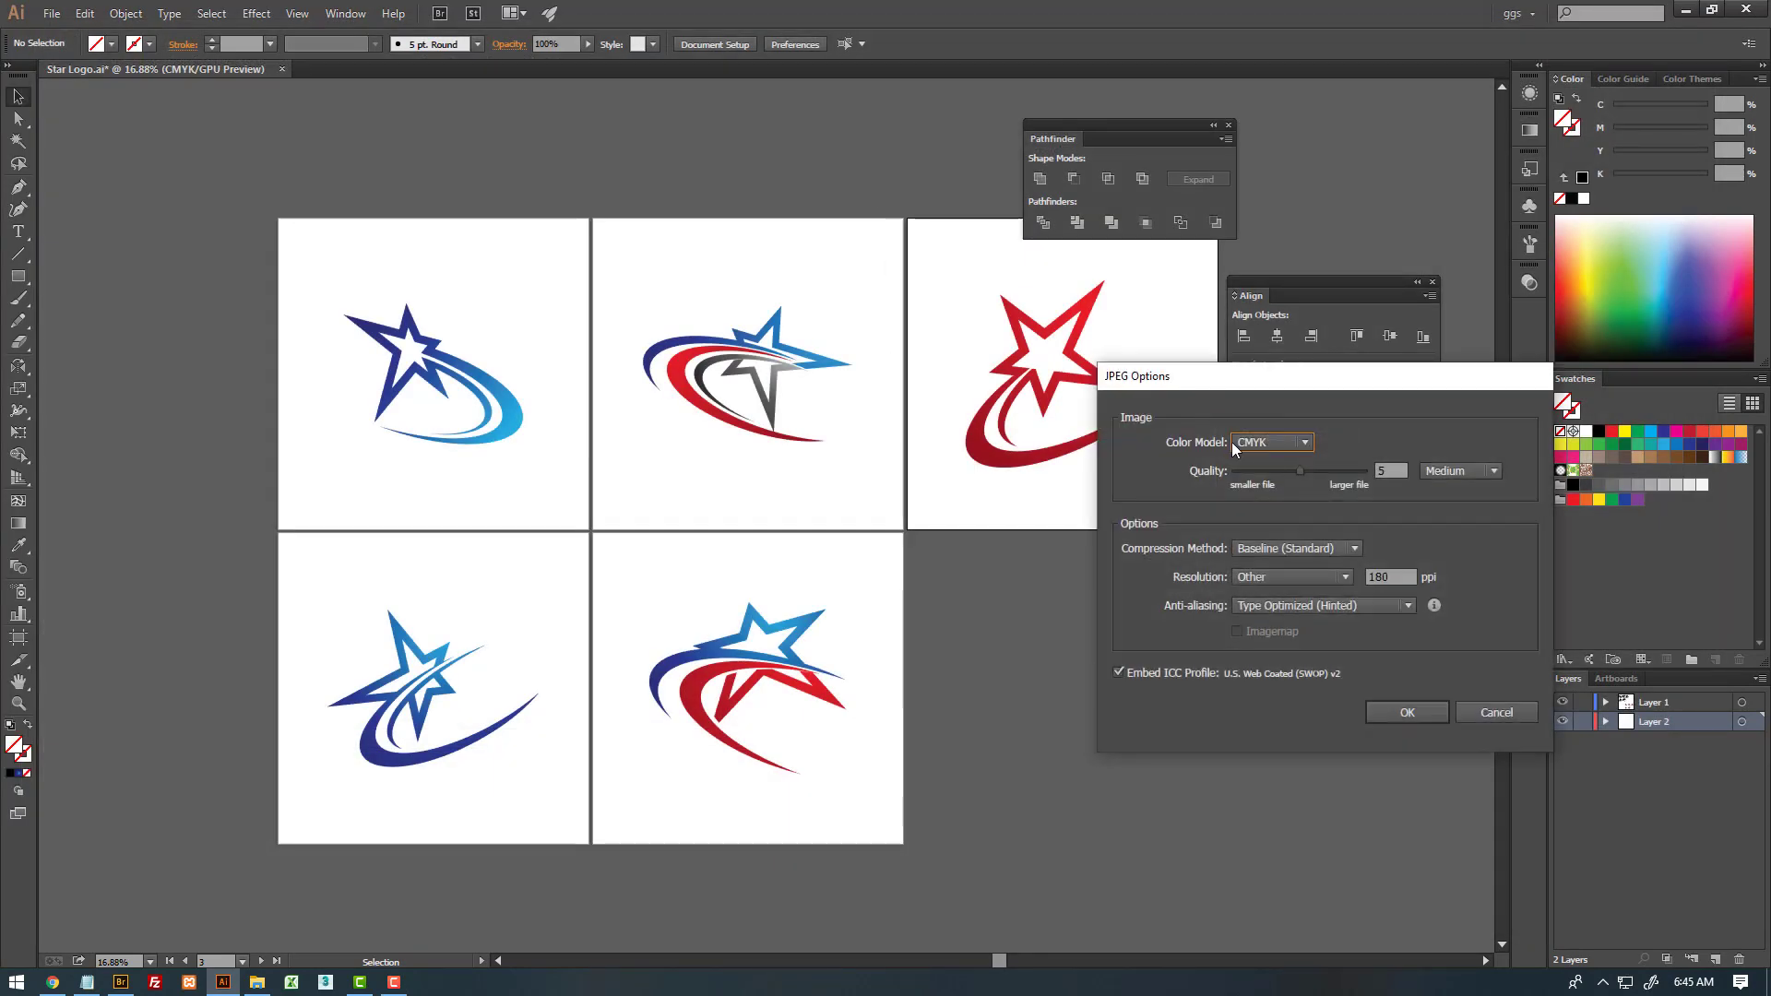
{"action": "left_click", "coordinate": [1277, 461]}
{"action": "left_click", "coordinate": [1406, 712]}
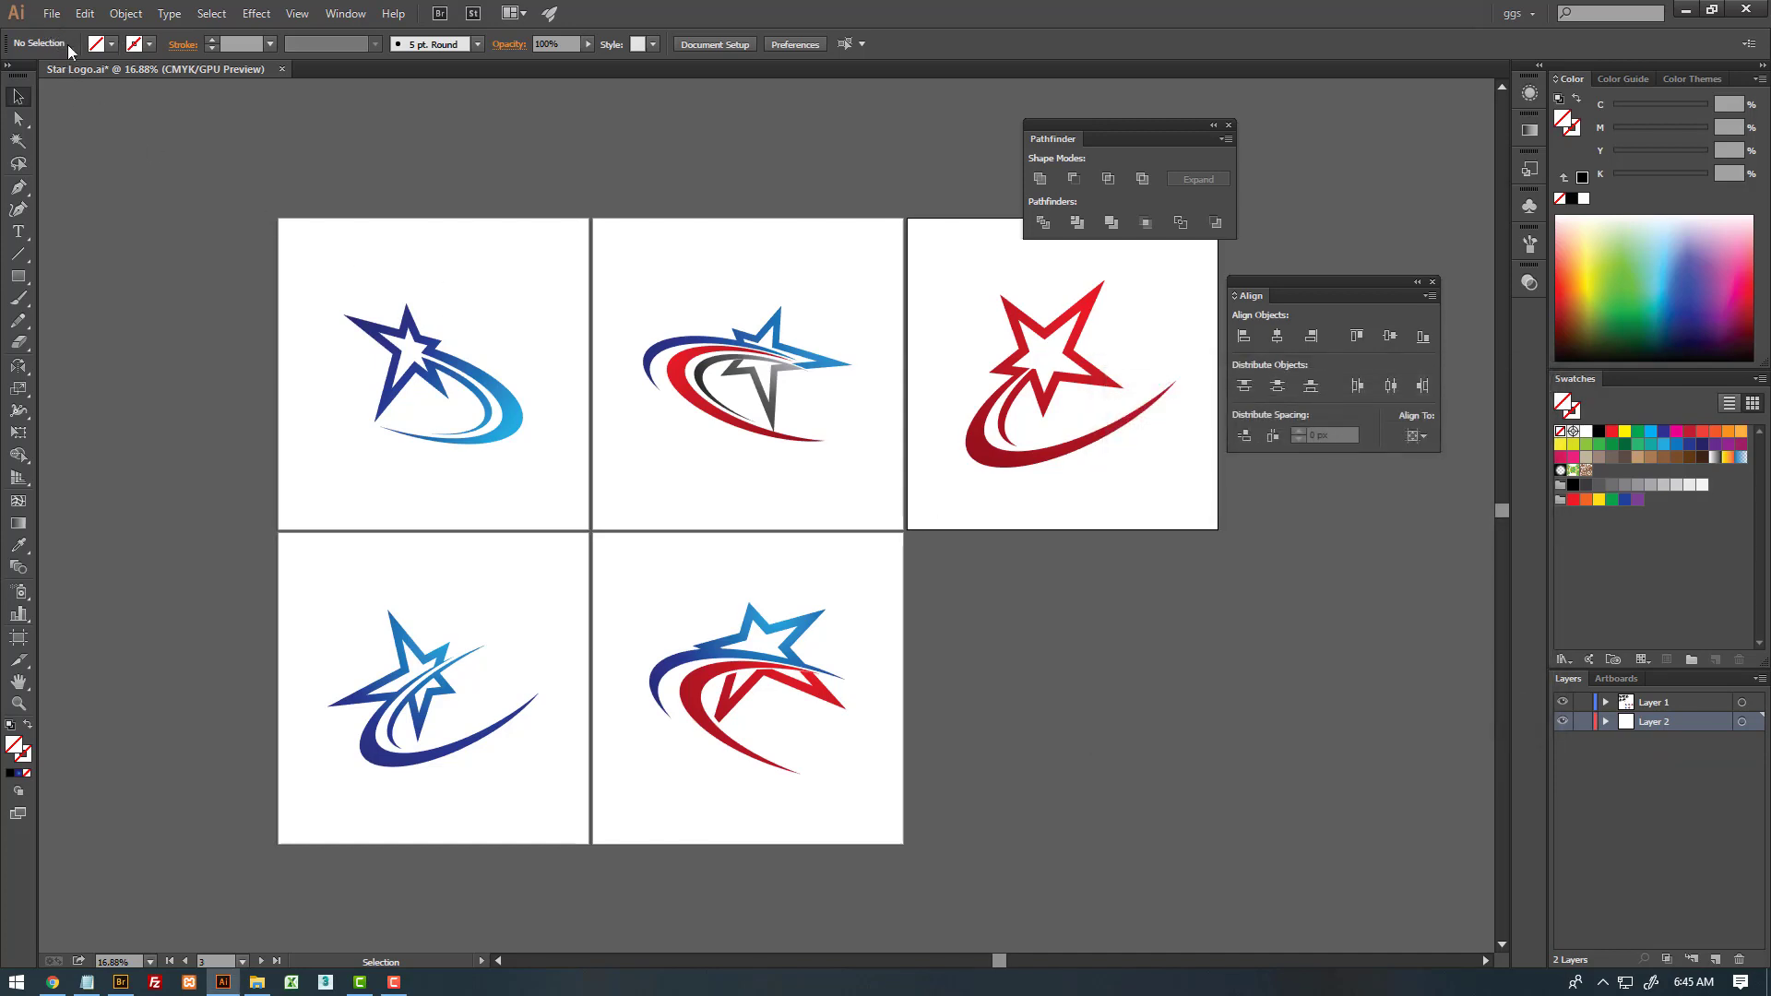
- Replace Star Logo.ai as Illustrator CC, saving each artboard to a separate file
{"action": "left_click", "coordinate": [51, 14]}
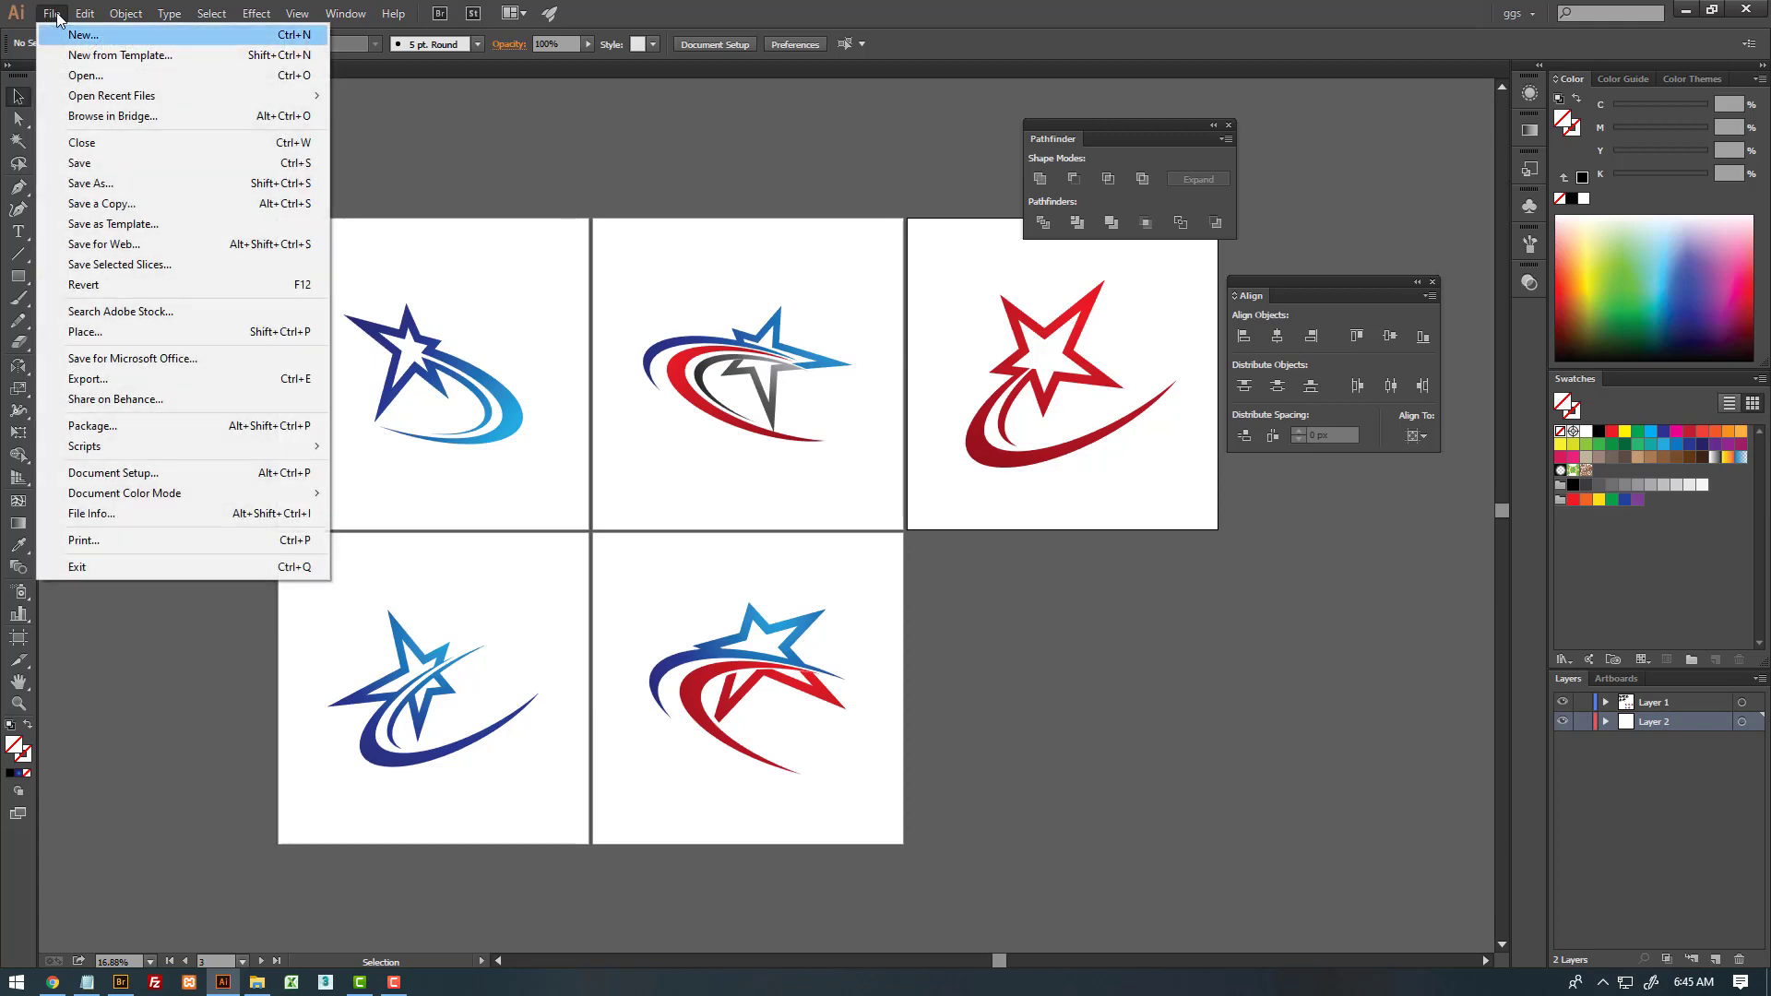
{"action": "left_click", "coordinate": [108, 190]}
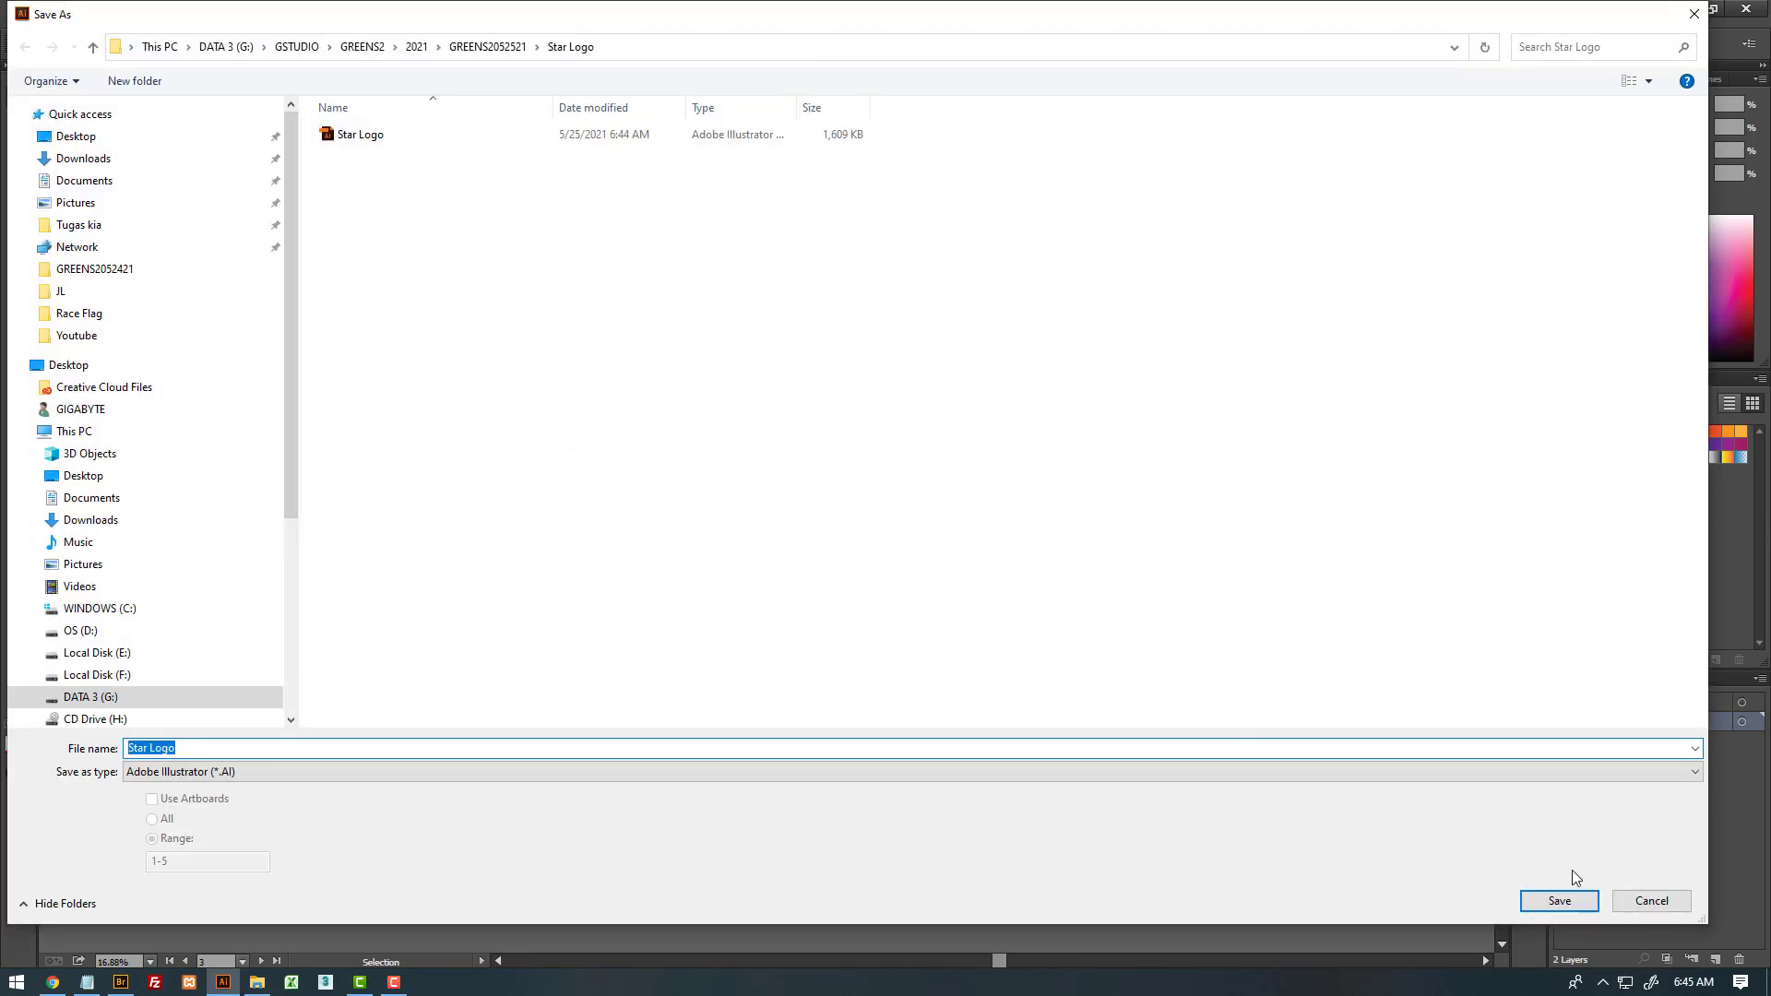
{"action": "left_click", "coordinate": [1561, 900]}
{"action": "left_click", "coordinate": [951, 562]}
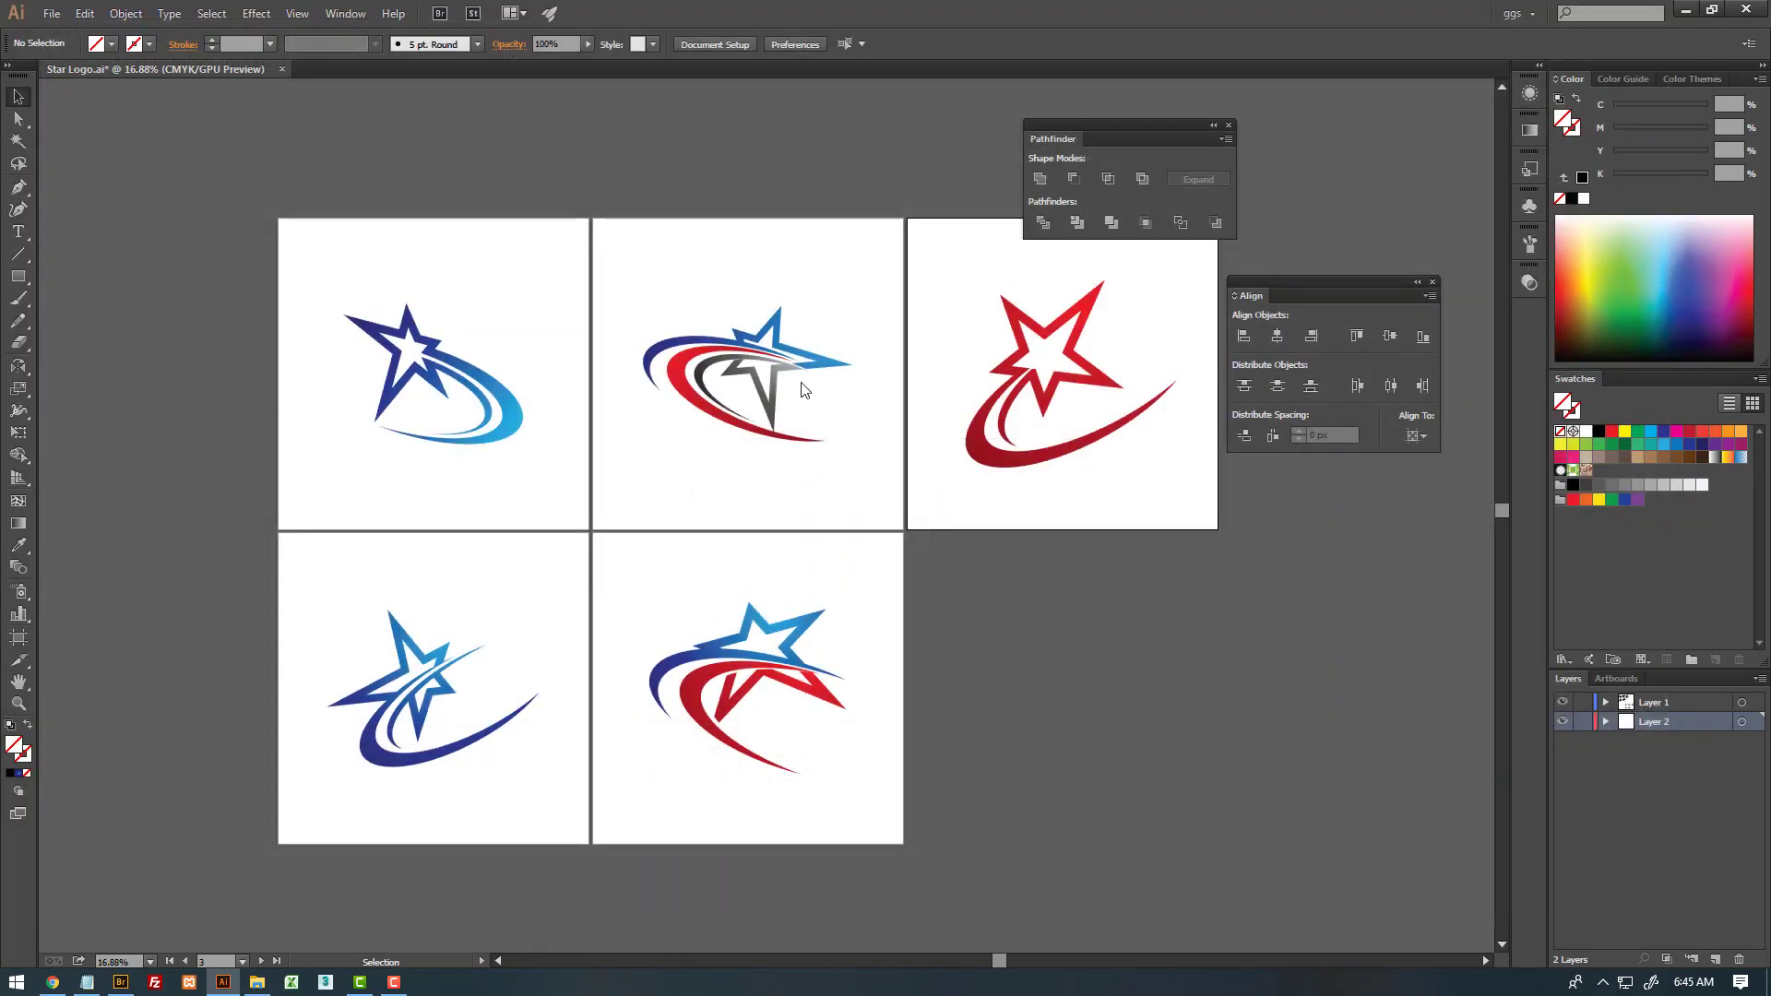
{"action": "left_click", "coordinate": [976, 281]}
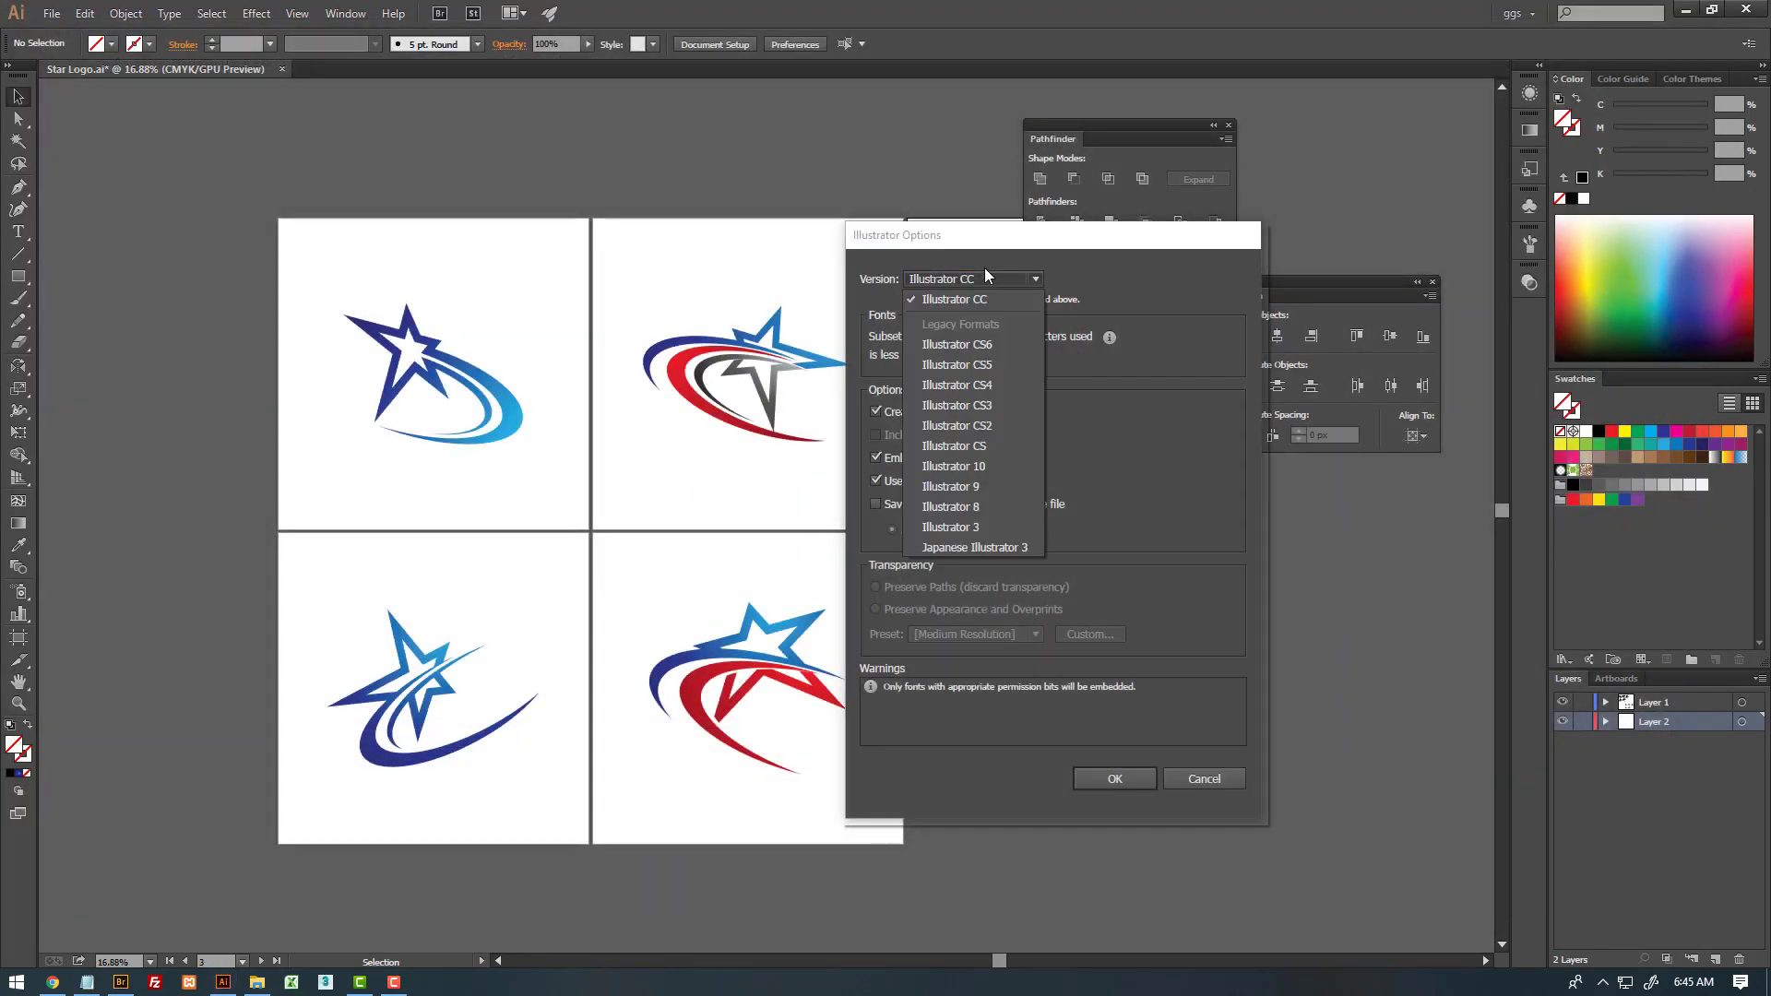
{"action": "left_click", "coordinate": [998, 467]}
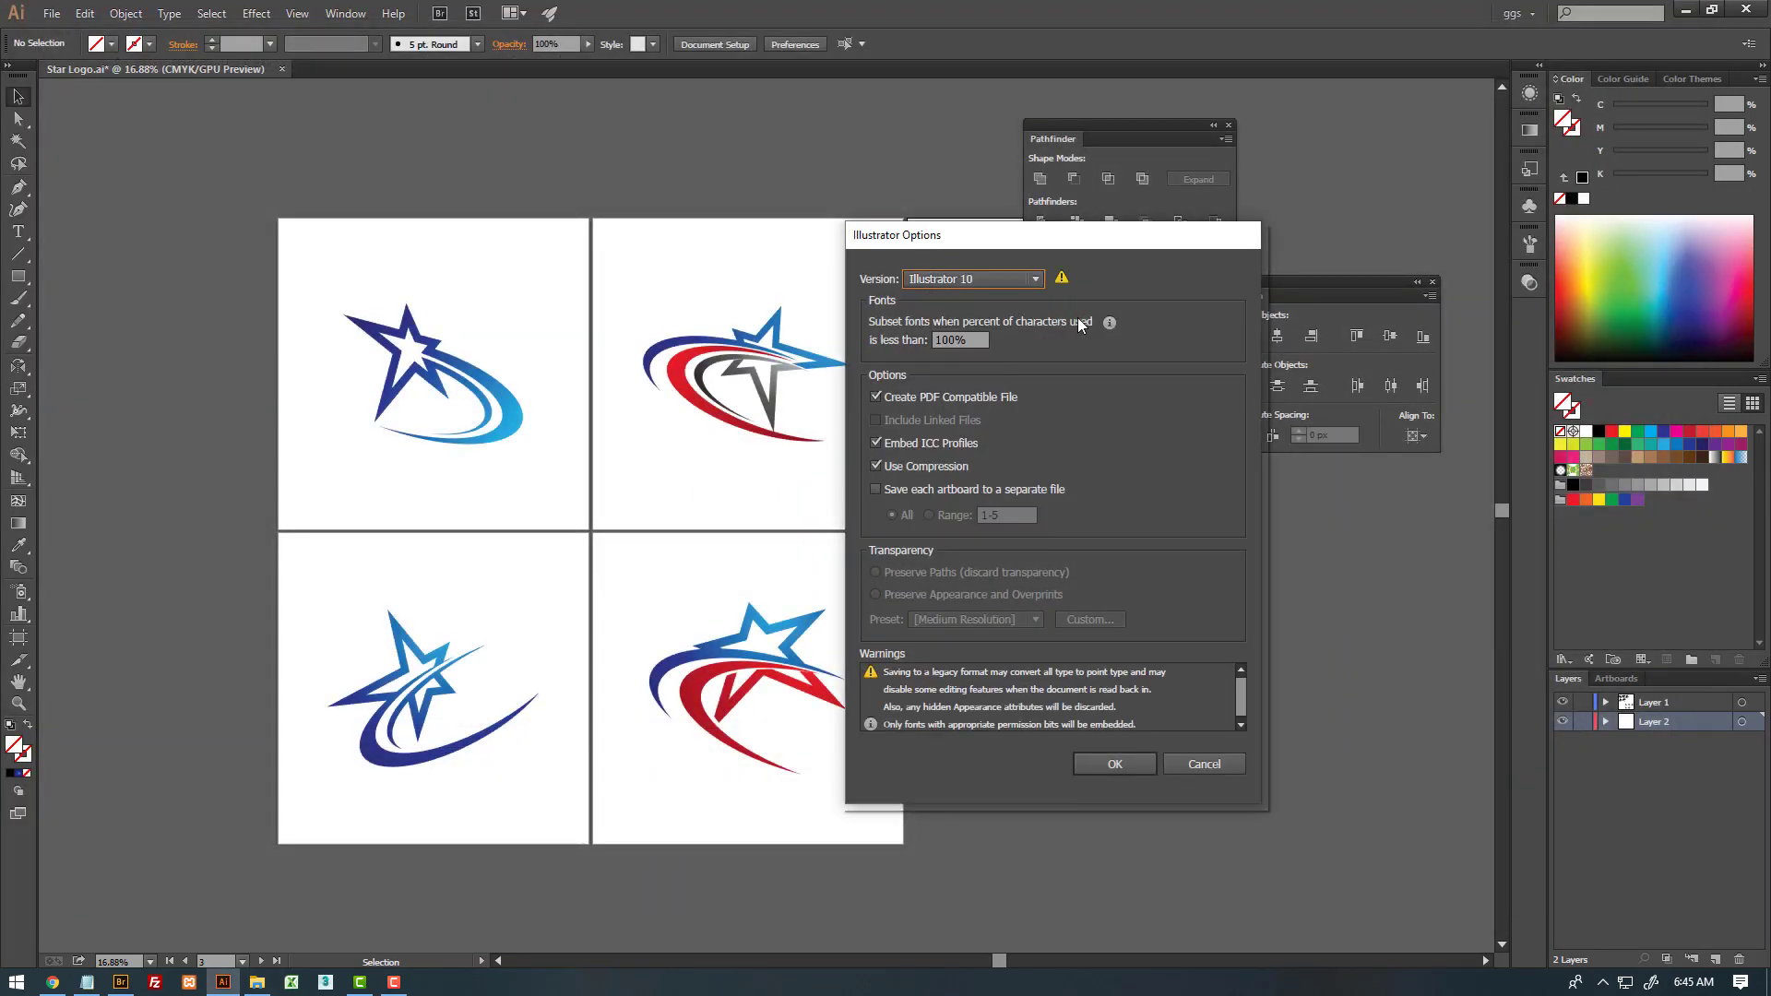
{"action": "left_click", "coordinate": [993, 277]}
{"action": "left_click", "coordinate": [876, 504]}
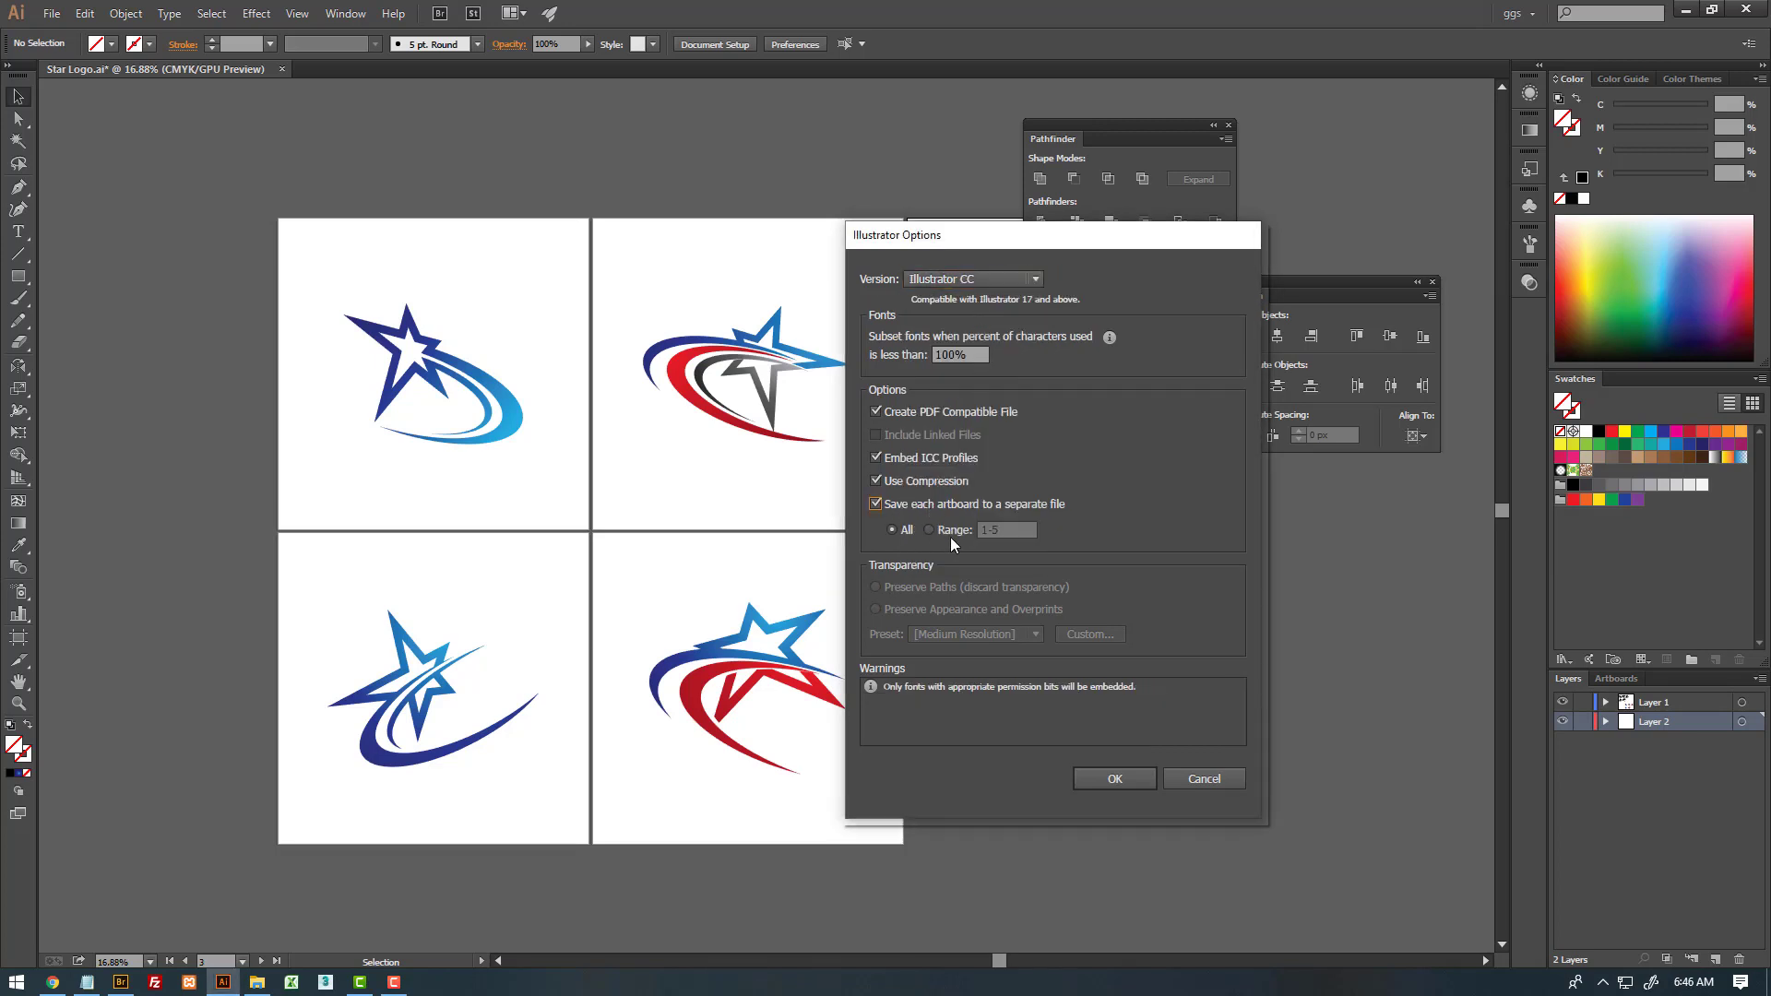
{"action": "left_click", "coordinate": [929, 529]}
{"action": "left_click", "coordinate": [1114, 779]}
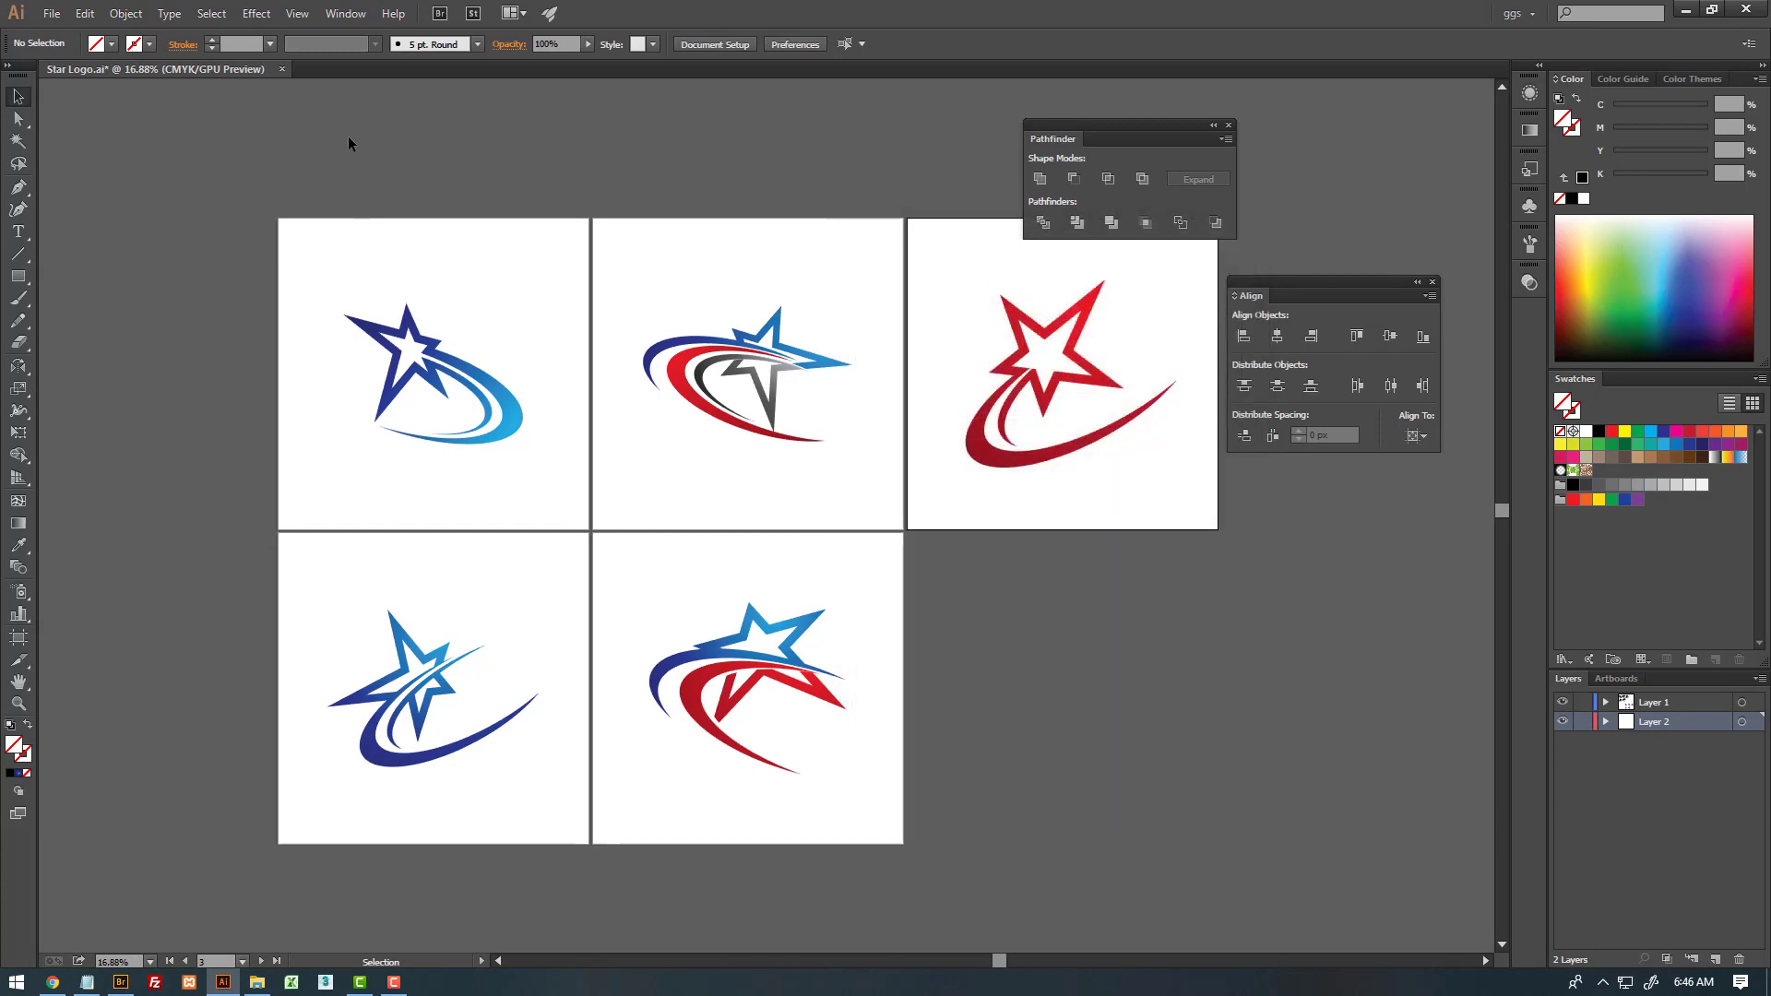
- Close Star Logo.ai saving changes, then open Star Logo-01 through Star Logo-05 .ai files
{"action": "left_click", "coordinate": [281, 70]}
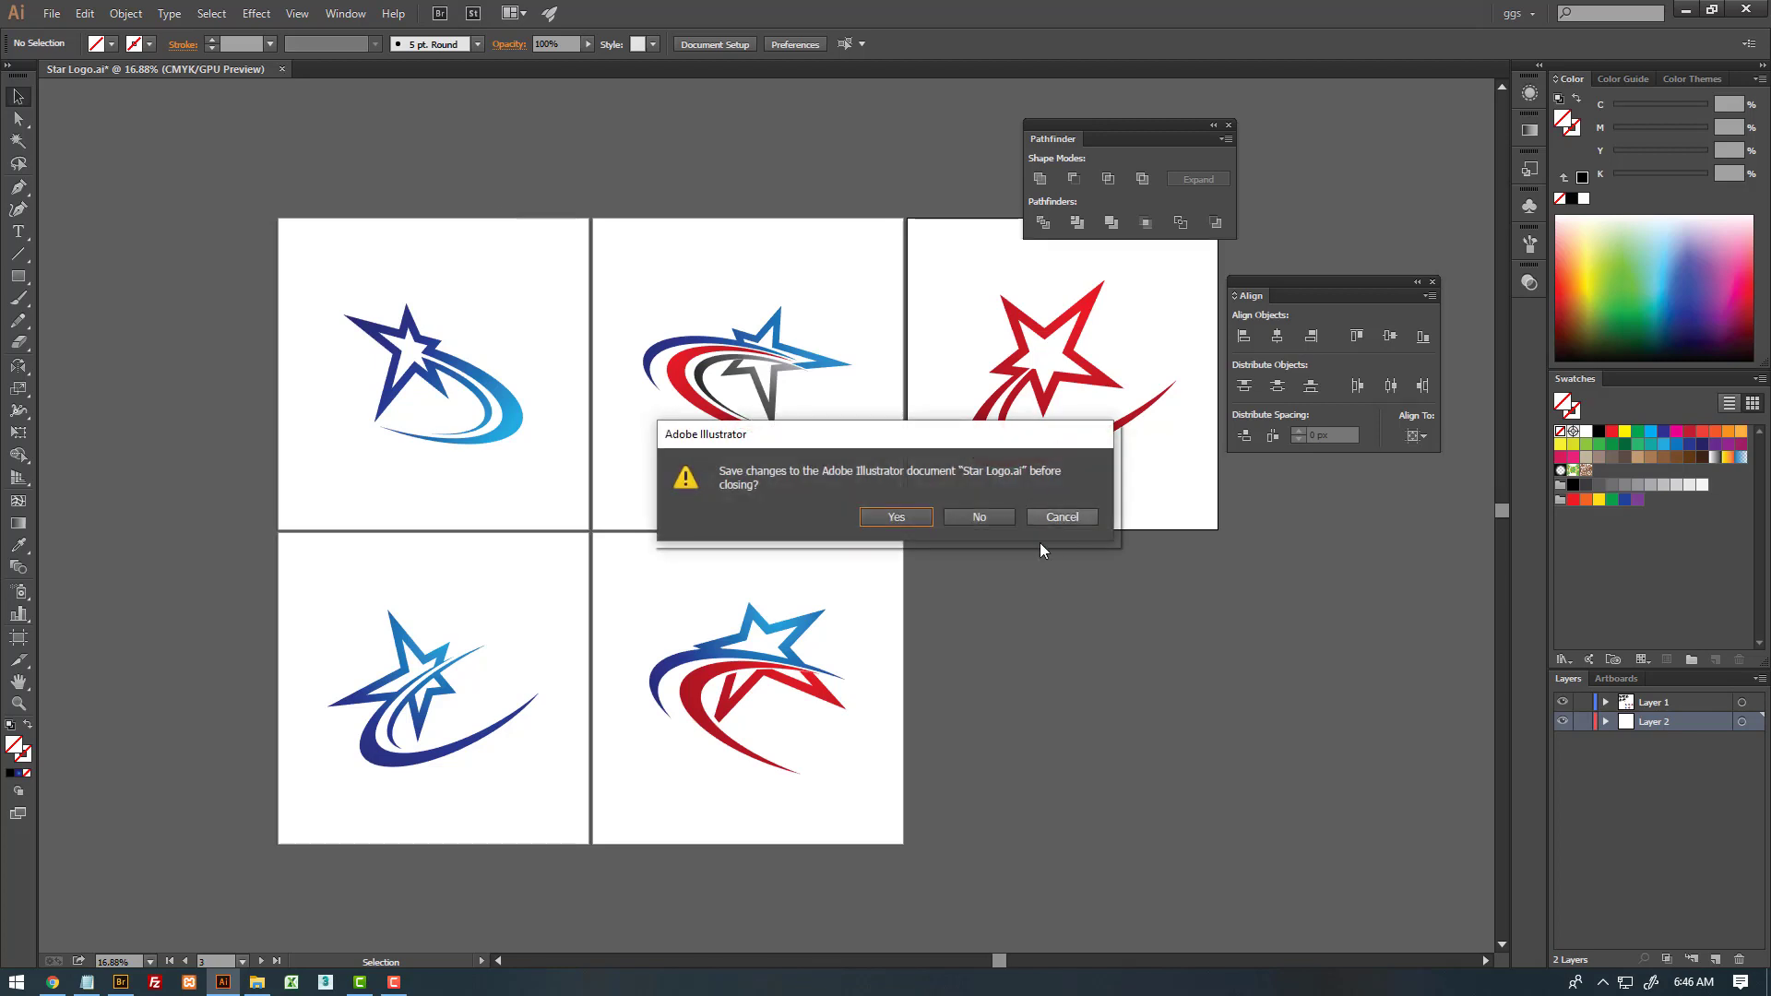
{"action": "left_click", "coordinate": [891, 516]}
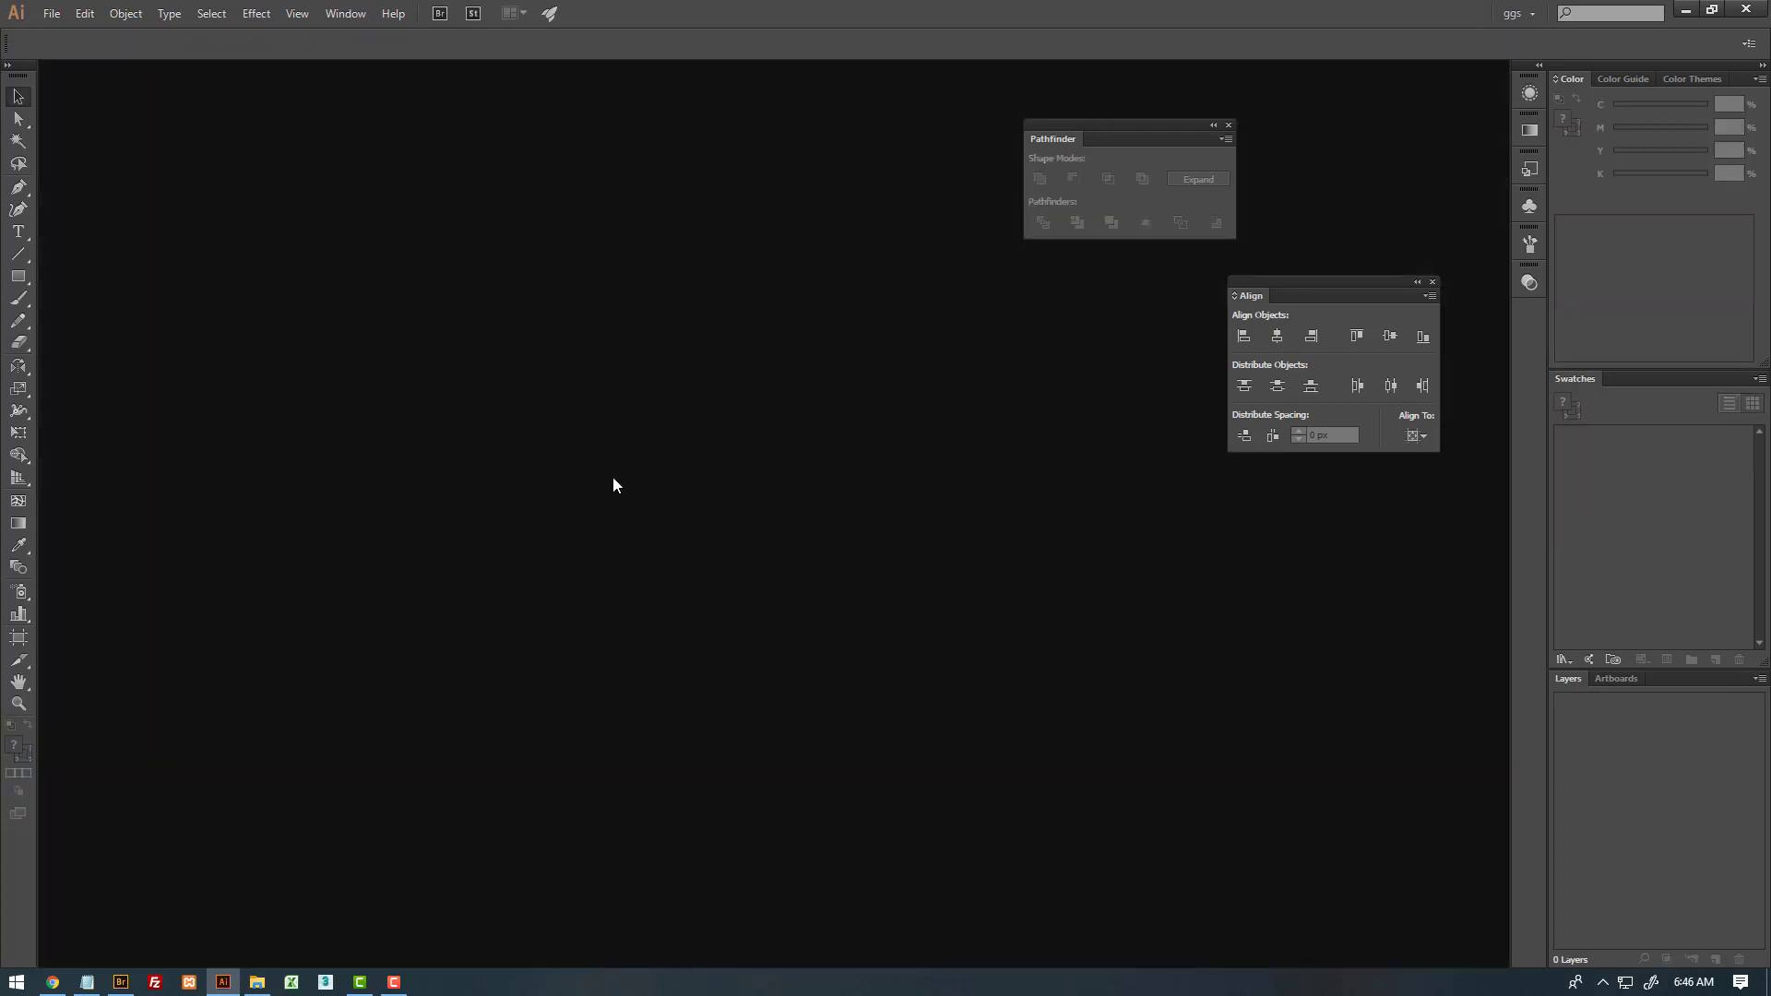
{"action": "key", "text": "ctrl+o"}
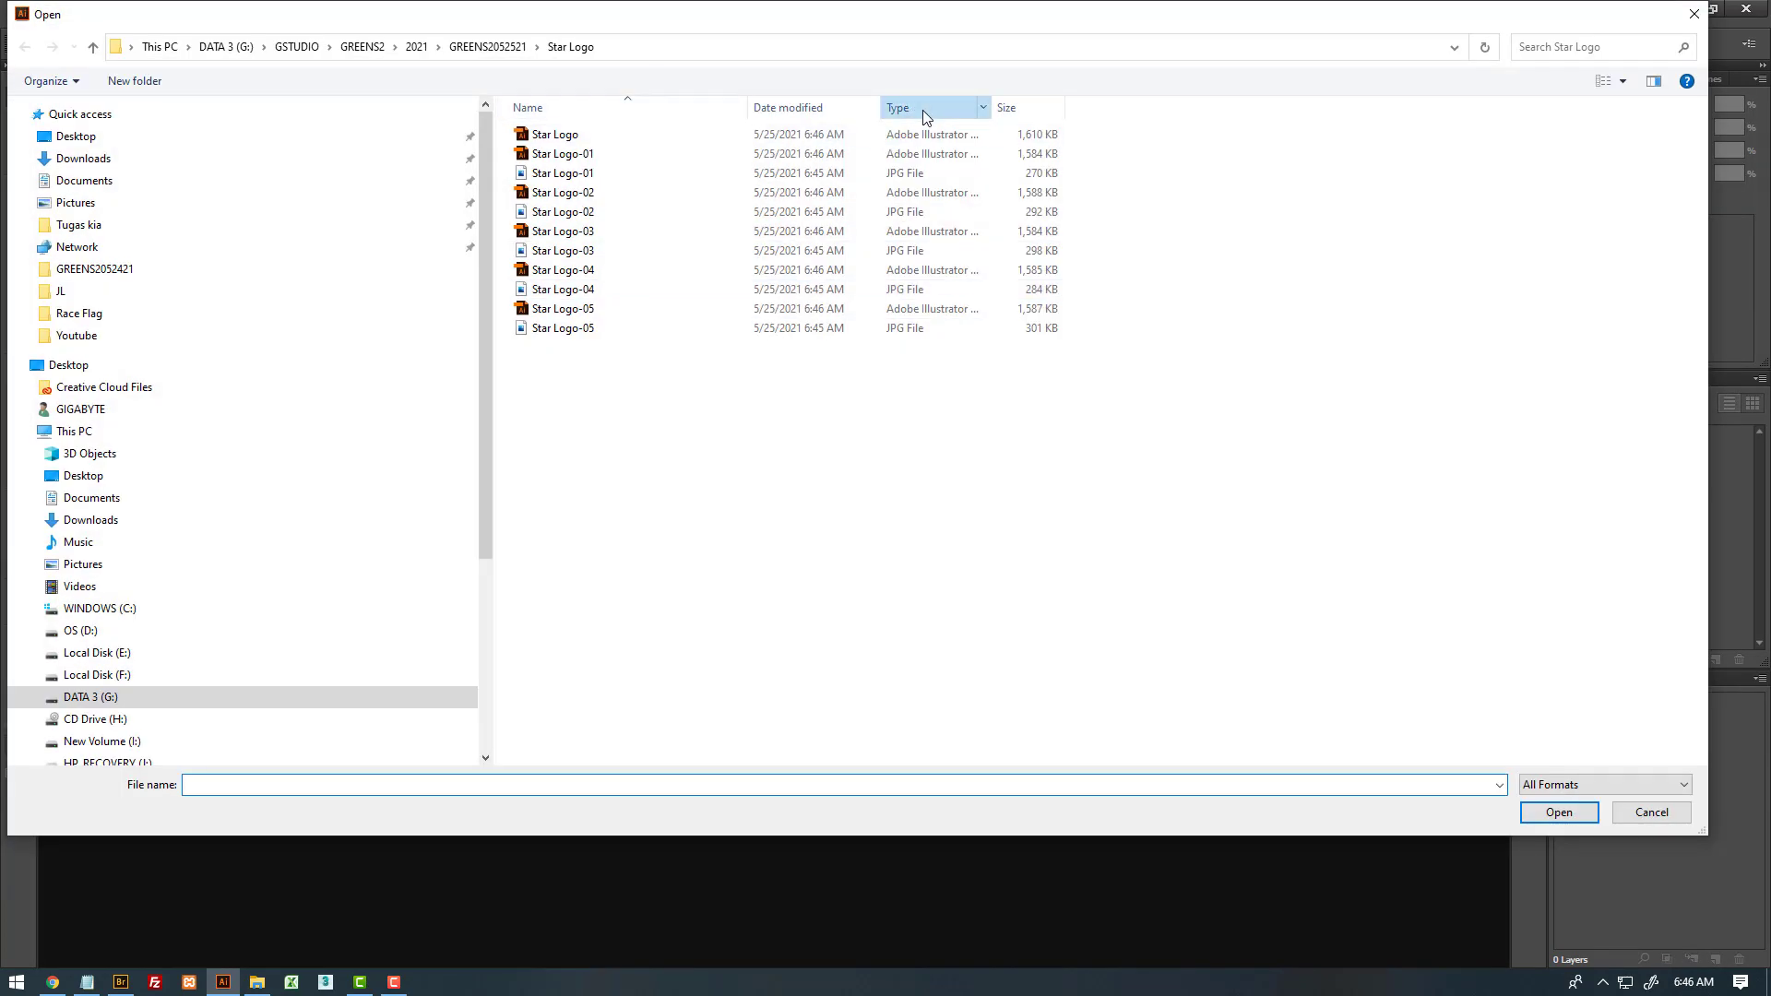
{"action": "left_click", "coordinate": [922, 108]}
{"action": "left_click", "coordinate": [653, 154]}
{"action": "left_click", "coordinate": [624, 233], "text": "shift"}
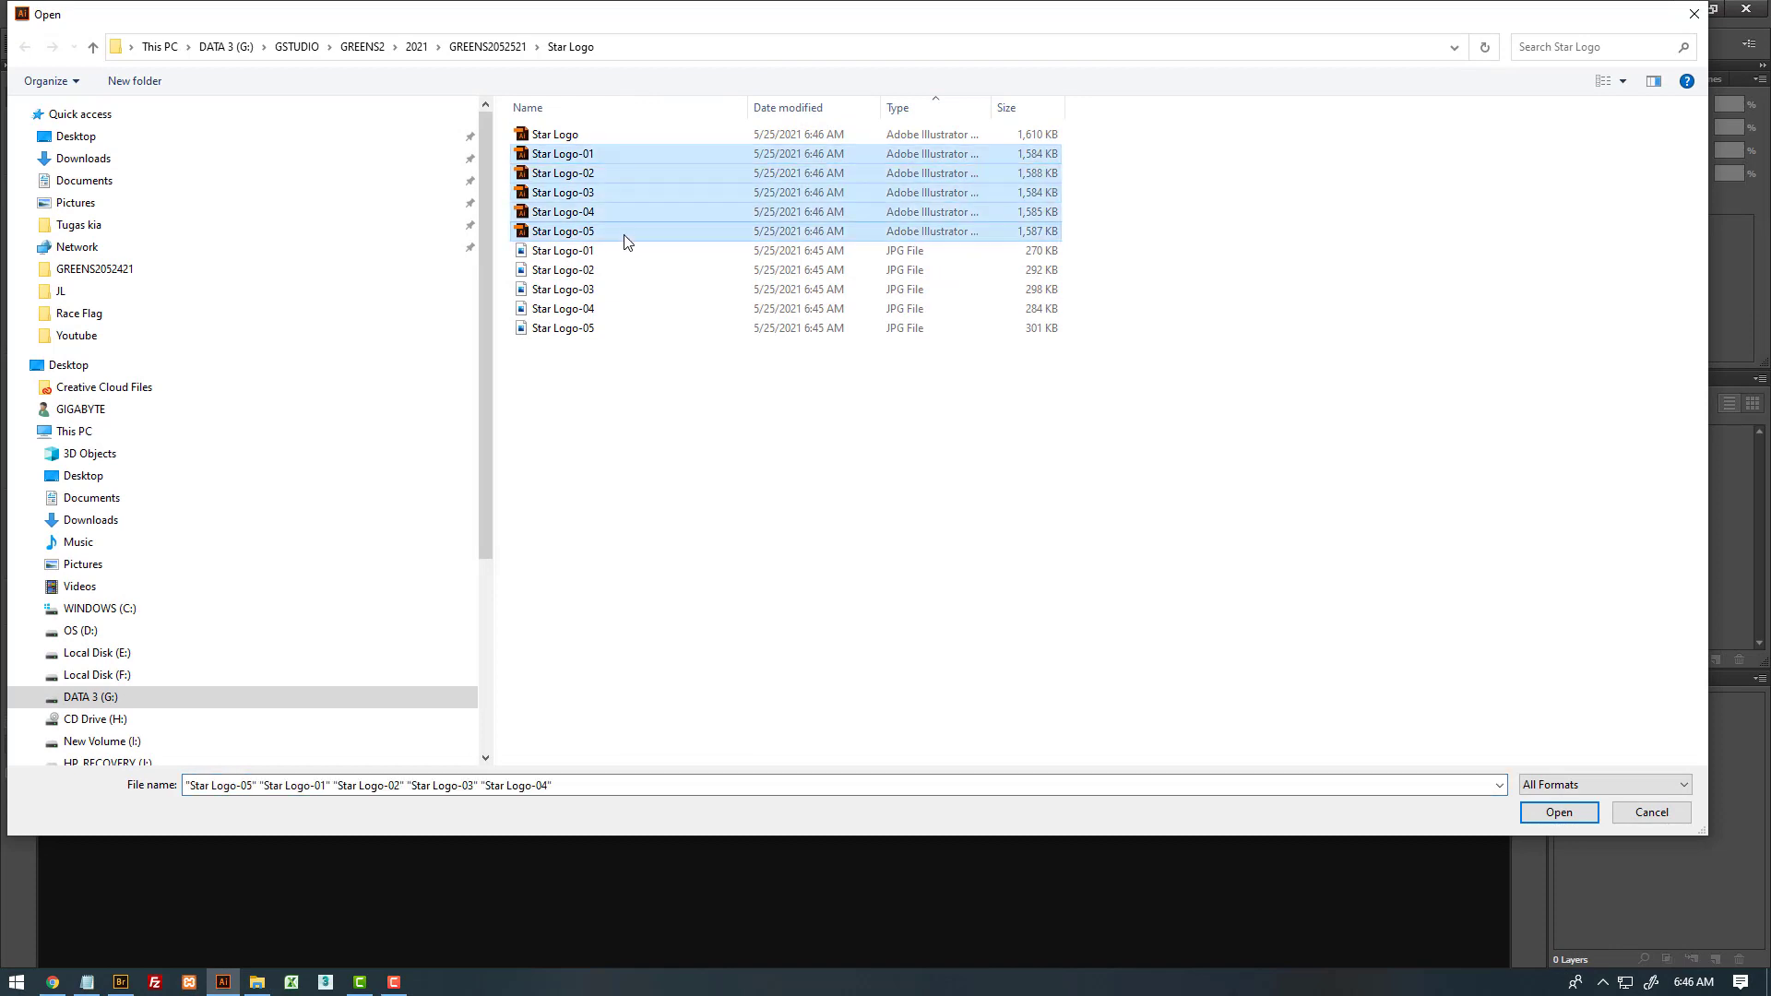
{"action": "left_click", "coordinate": [1538, 815]}
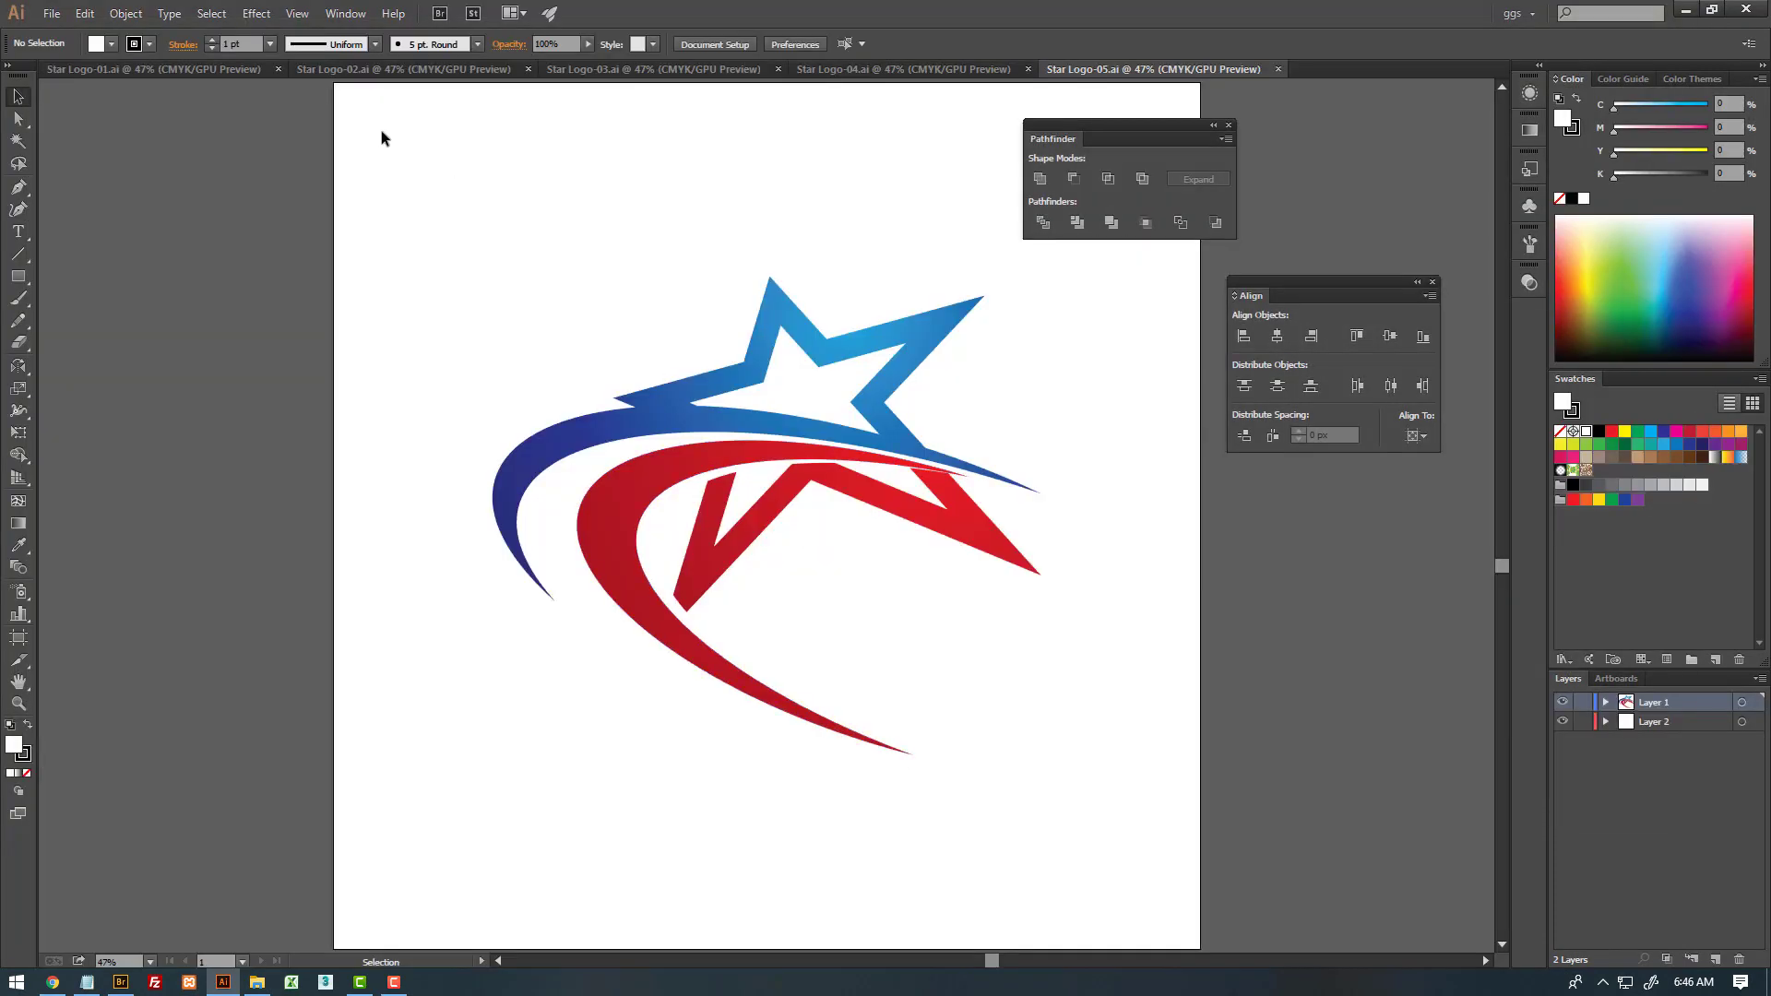
- Save Star Logo-01 as an Illustrator 10 EPS with no preview, then close it
{"action": "left_click", "coordinate": [76, 65]}
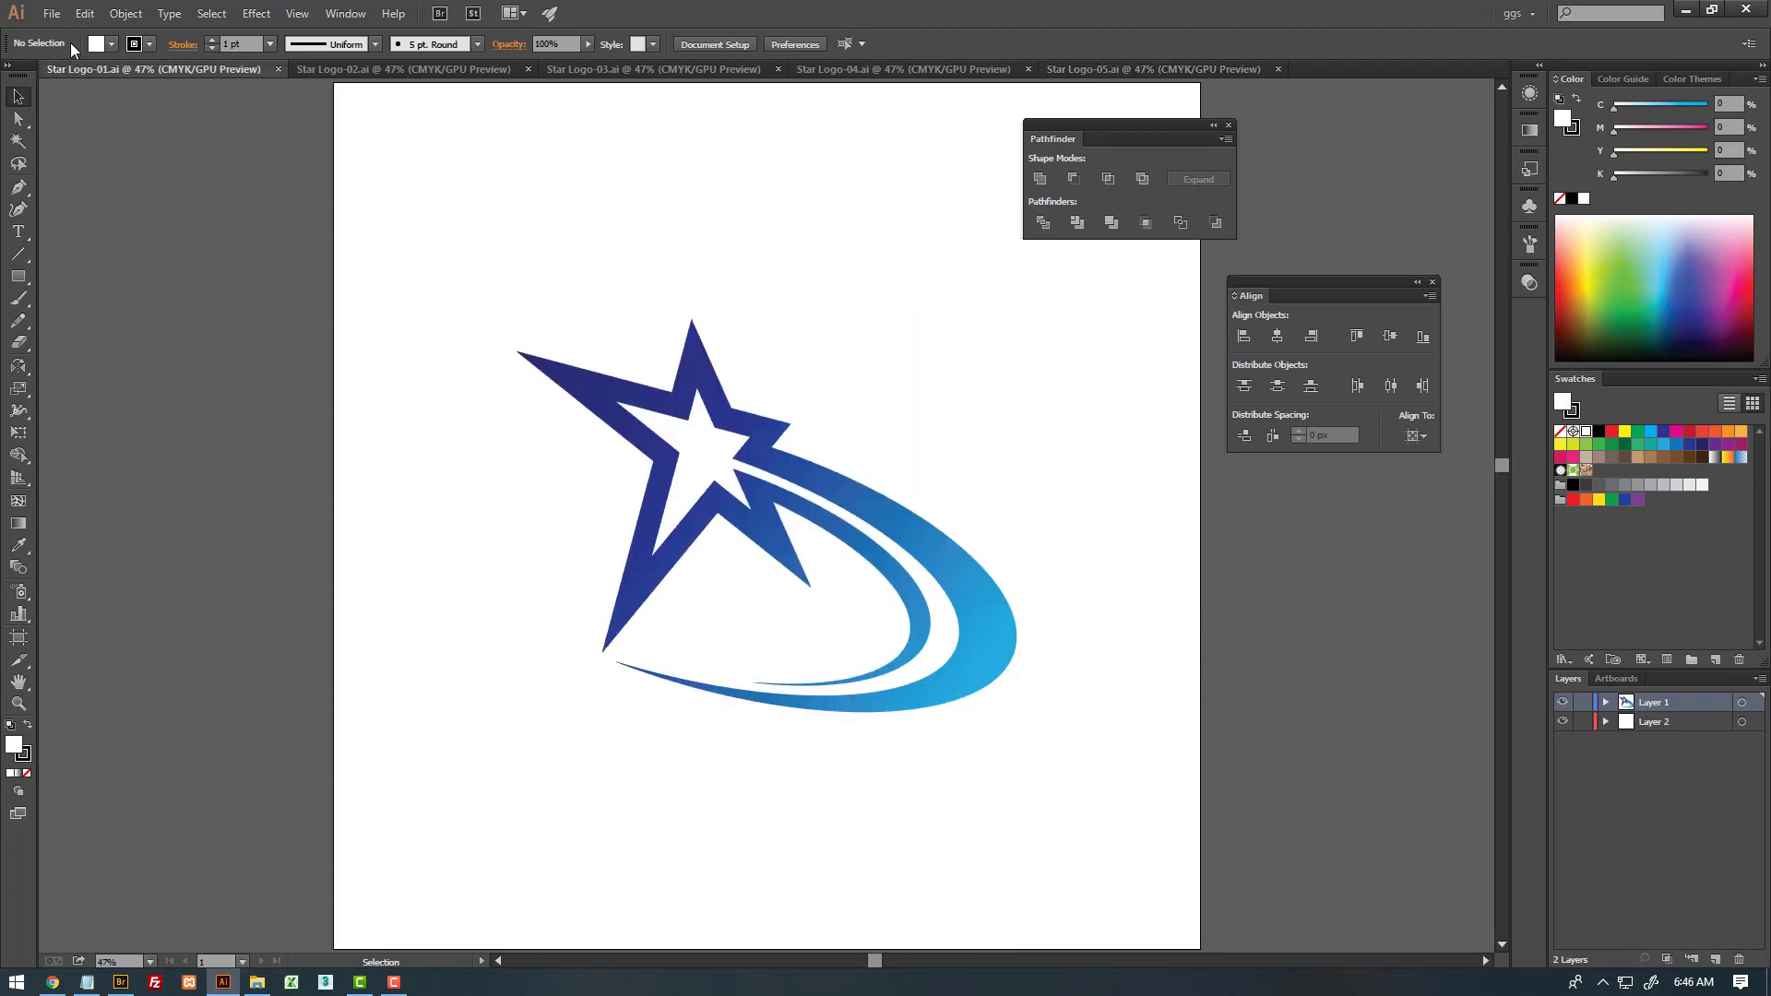
{"action": "left_click", "coordinate": [52, 14]}
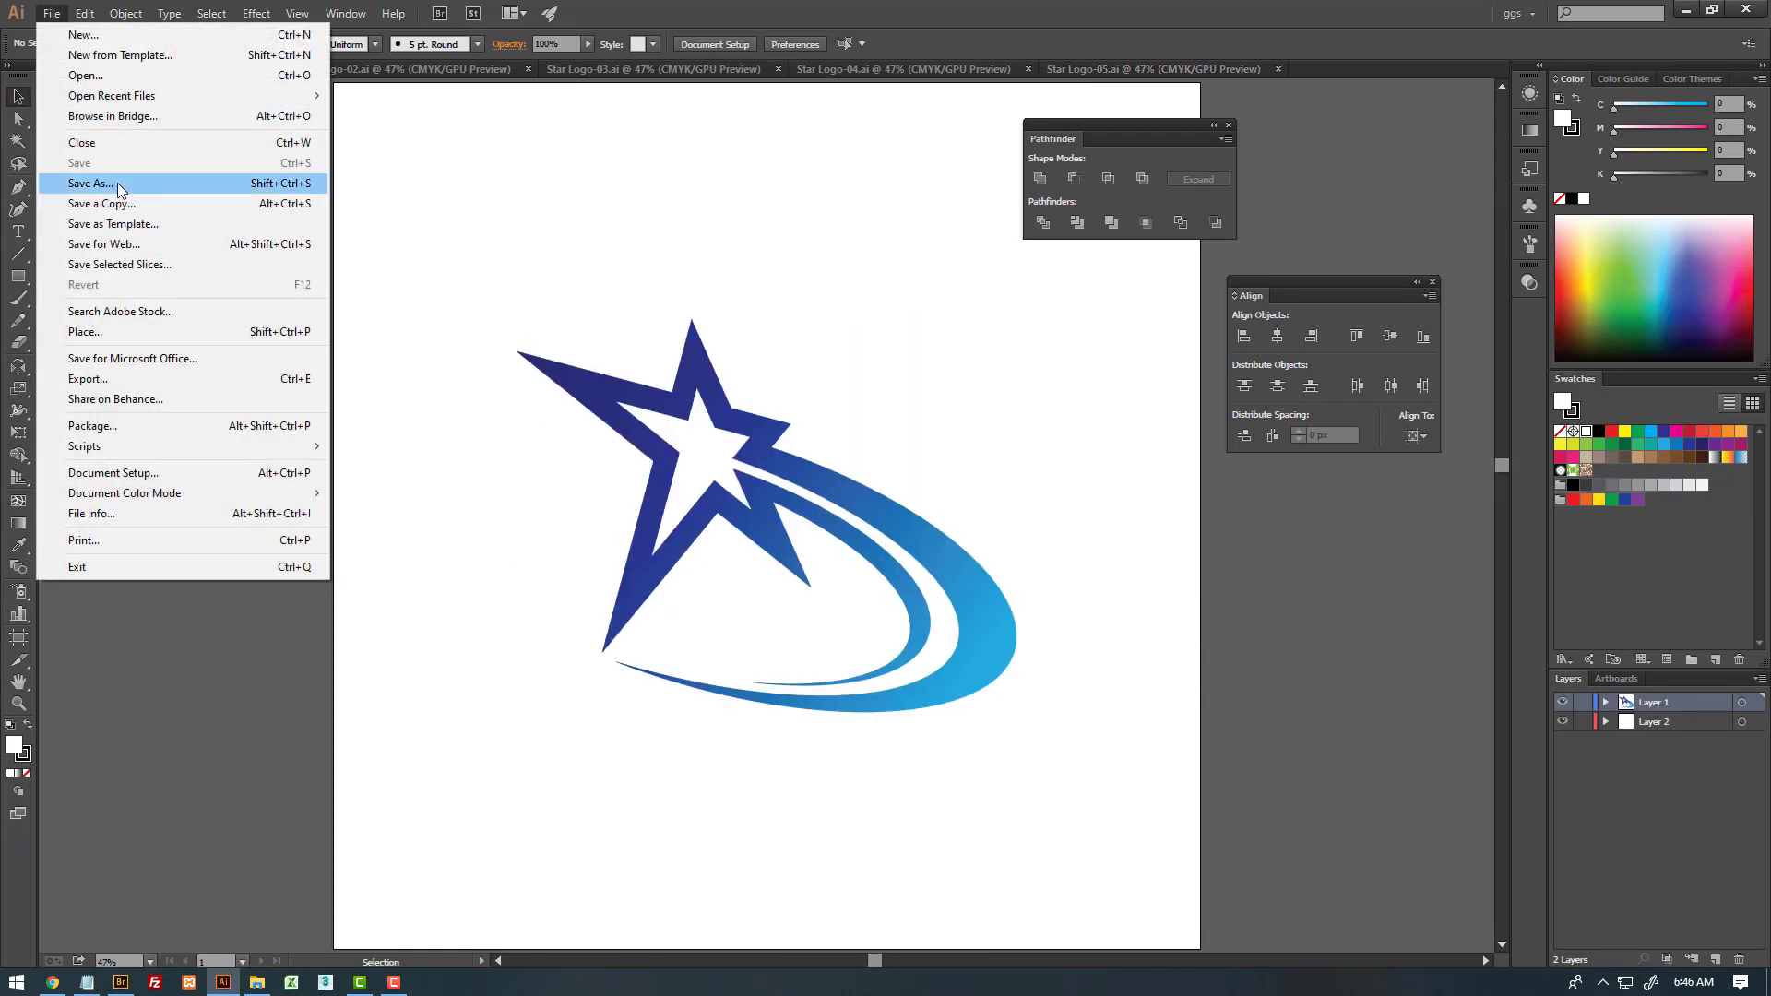
{"action": "left_click", "coordinate": [118, 183]}
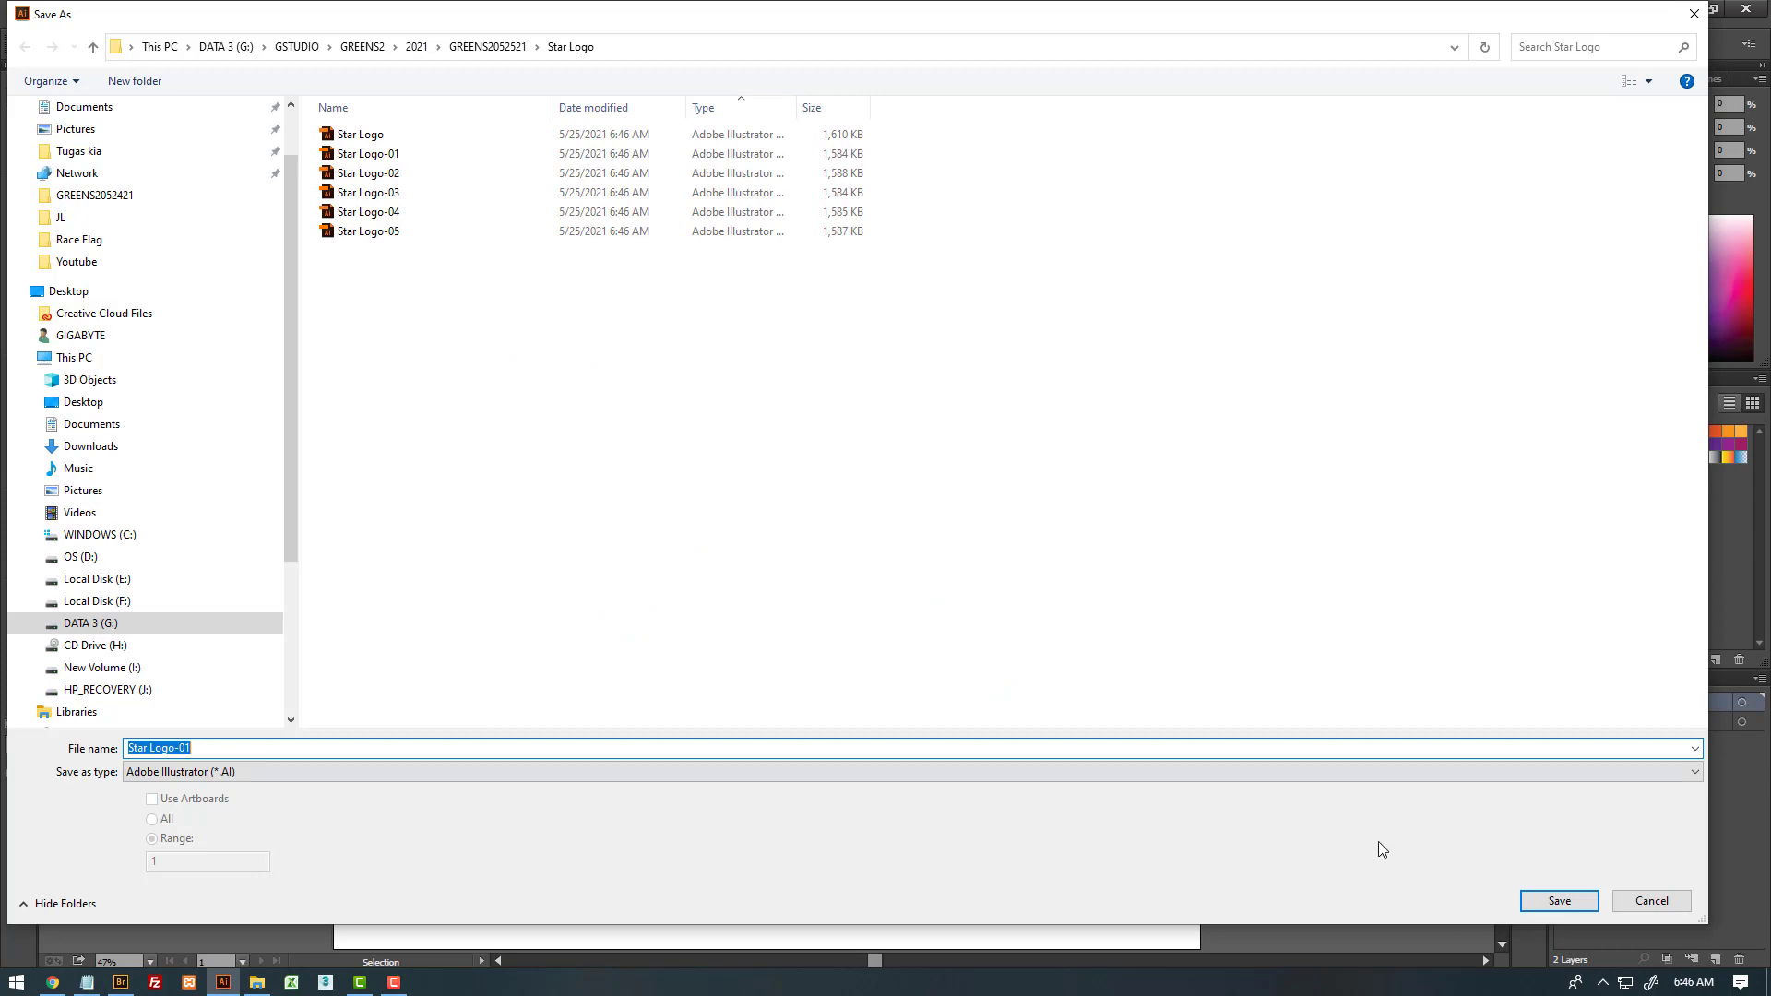
{"action": "left_click", "coordinate": [1066, 773]}
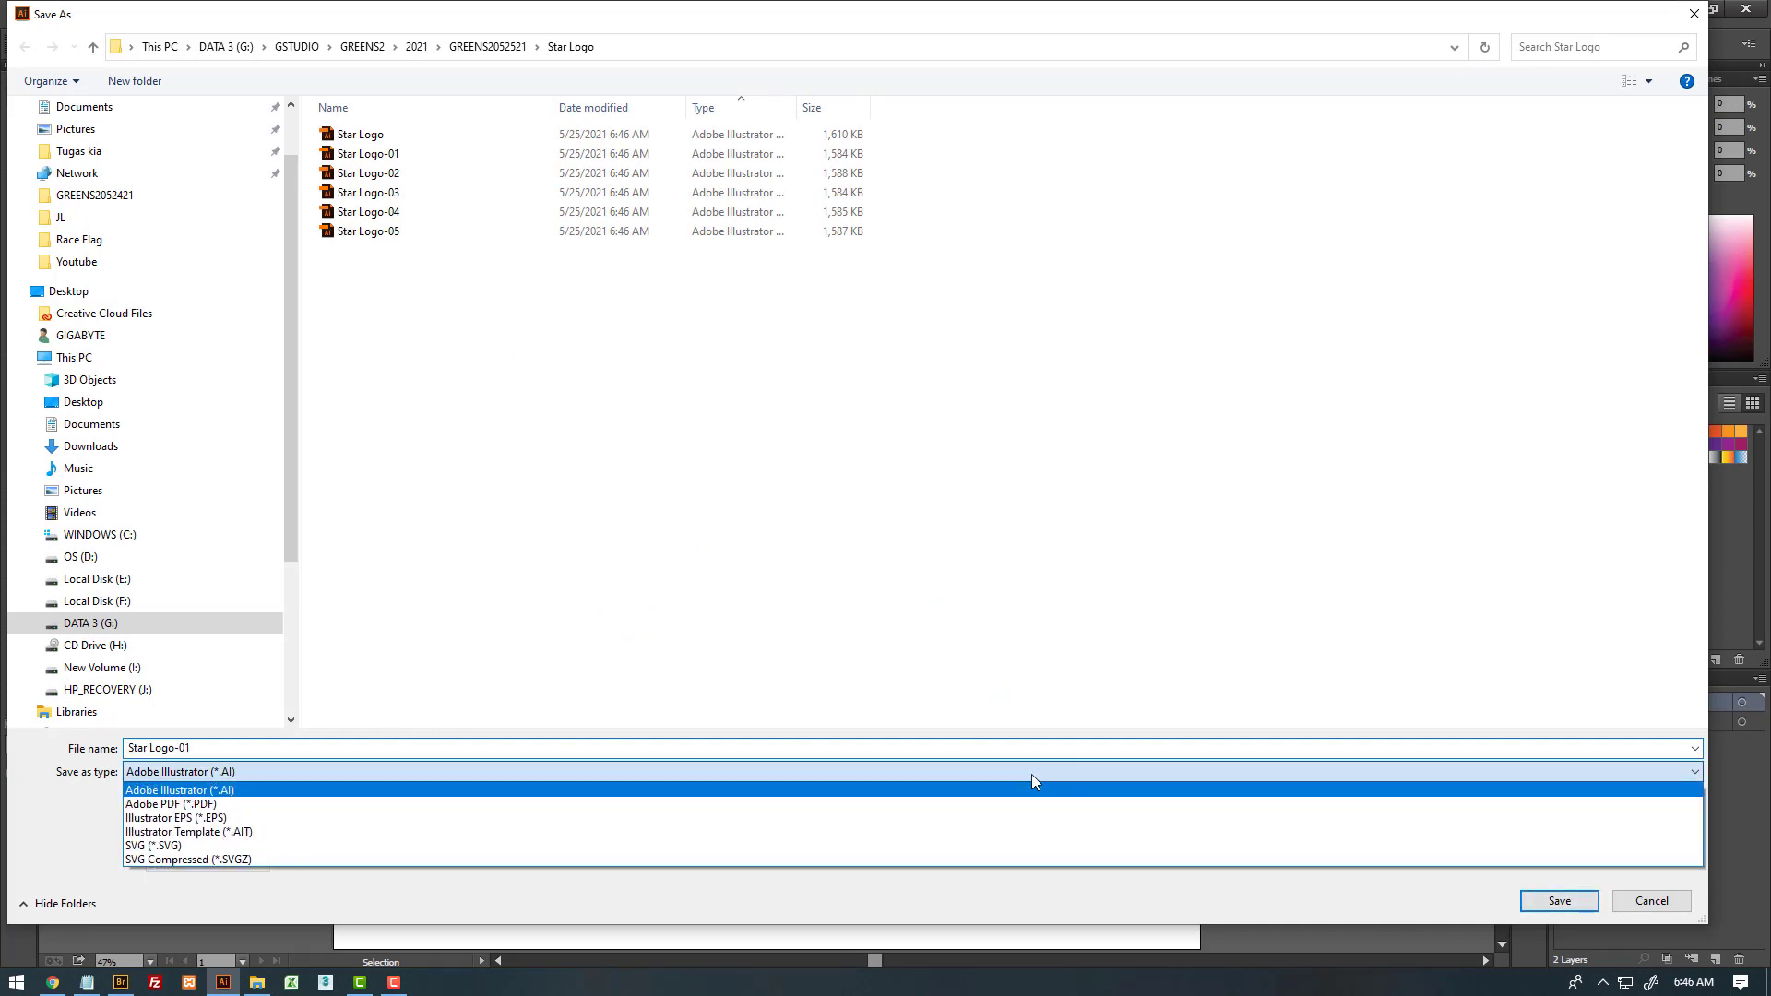
{"action": "left_click", "coordinate": [1004, 823]}
{"action": "left_click", "coordinate": [1559, 901]}
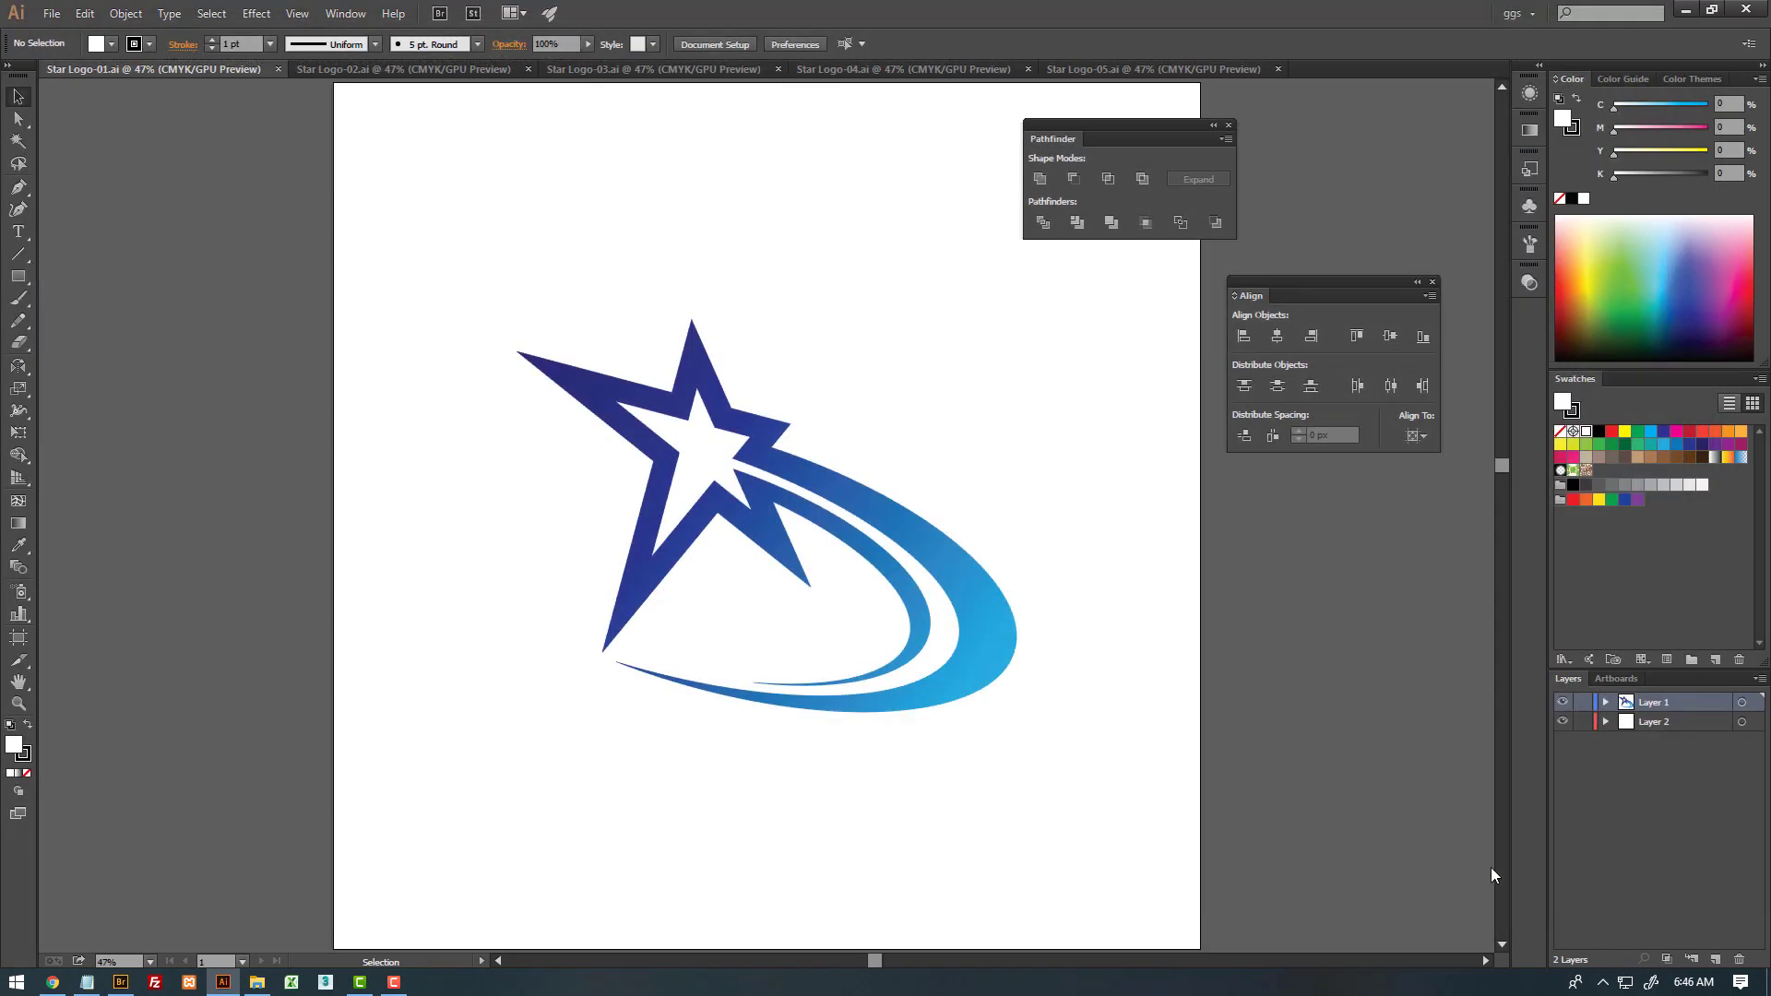
{"action": "left_click", "coordinate": [871, 236]}
{"action": "left_click", "coordinate": [877, 427]}
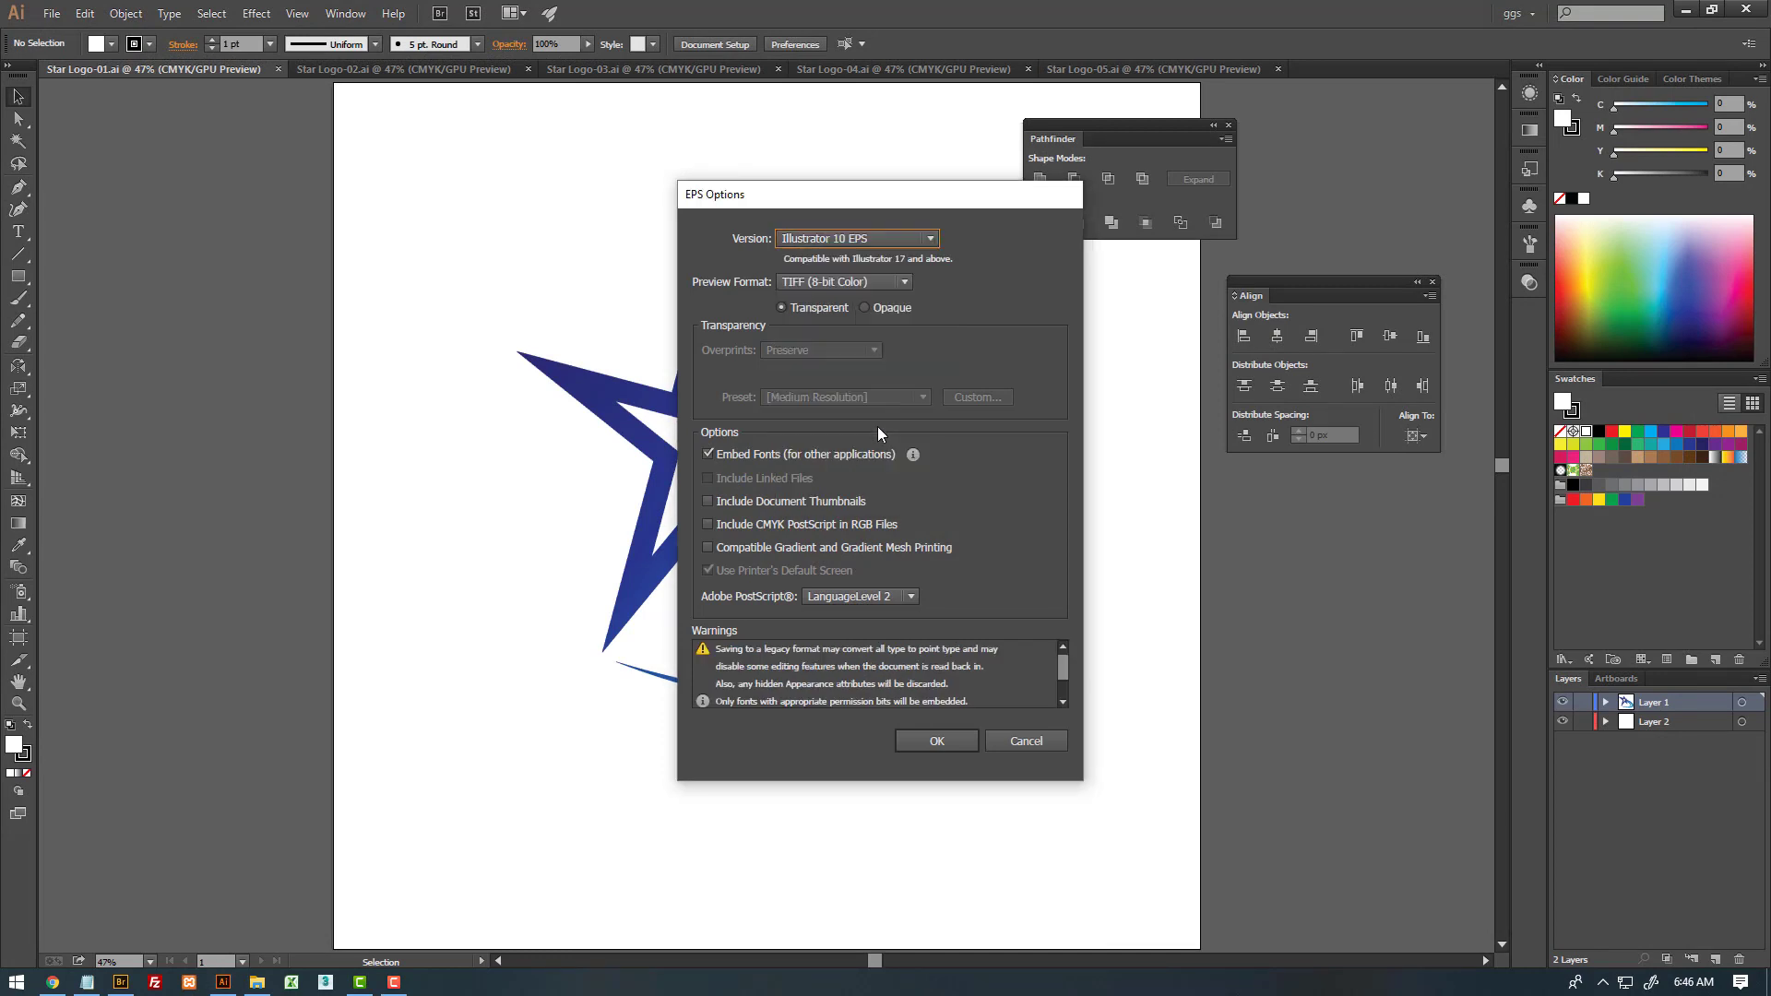
{"action": "left_click", "coordinate": [887, 268]}
{"action": "left_click", "coordinate": [865, 284]}
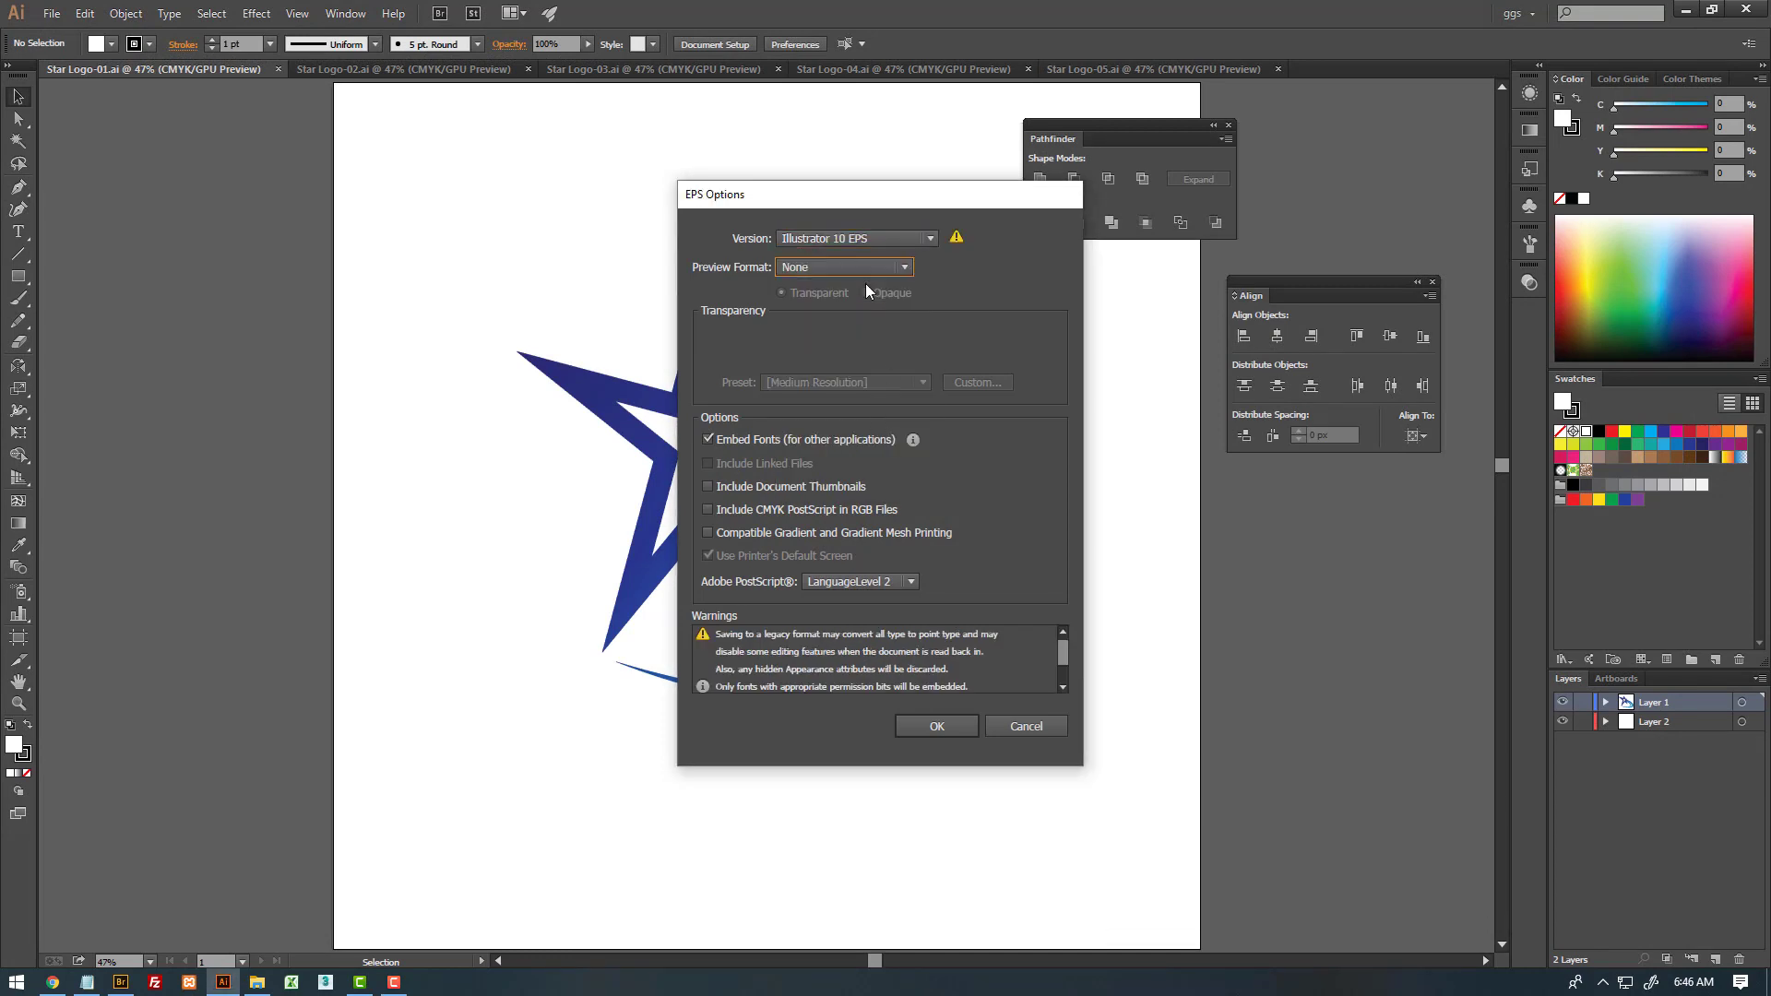
{"action": "left_click", "coordinate": [938, 726]}
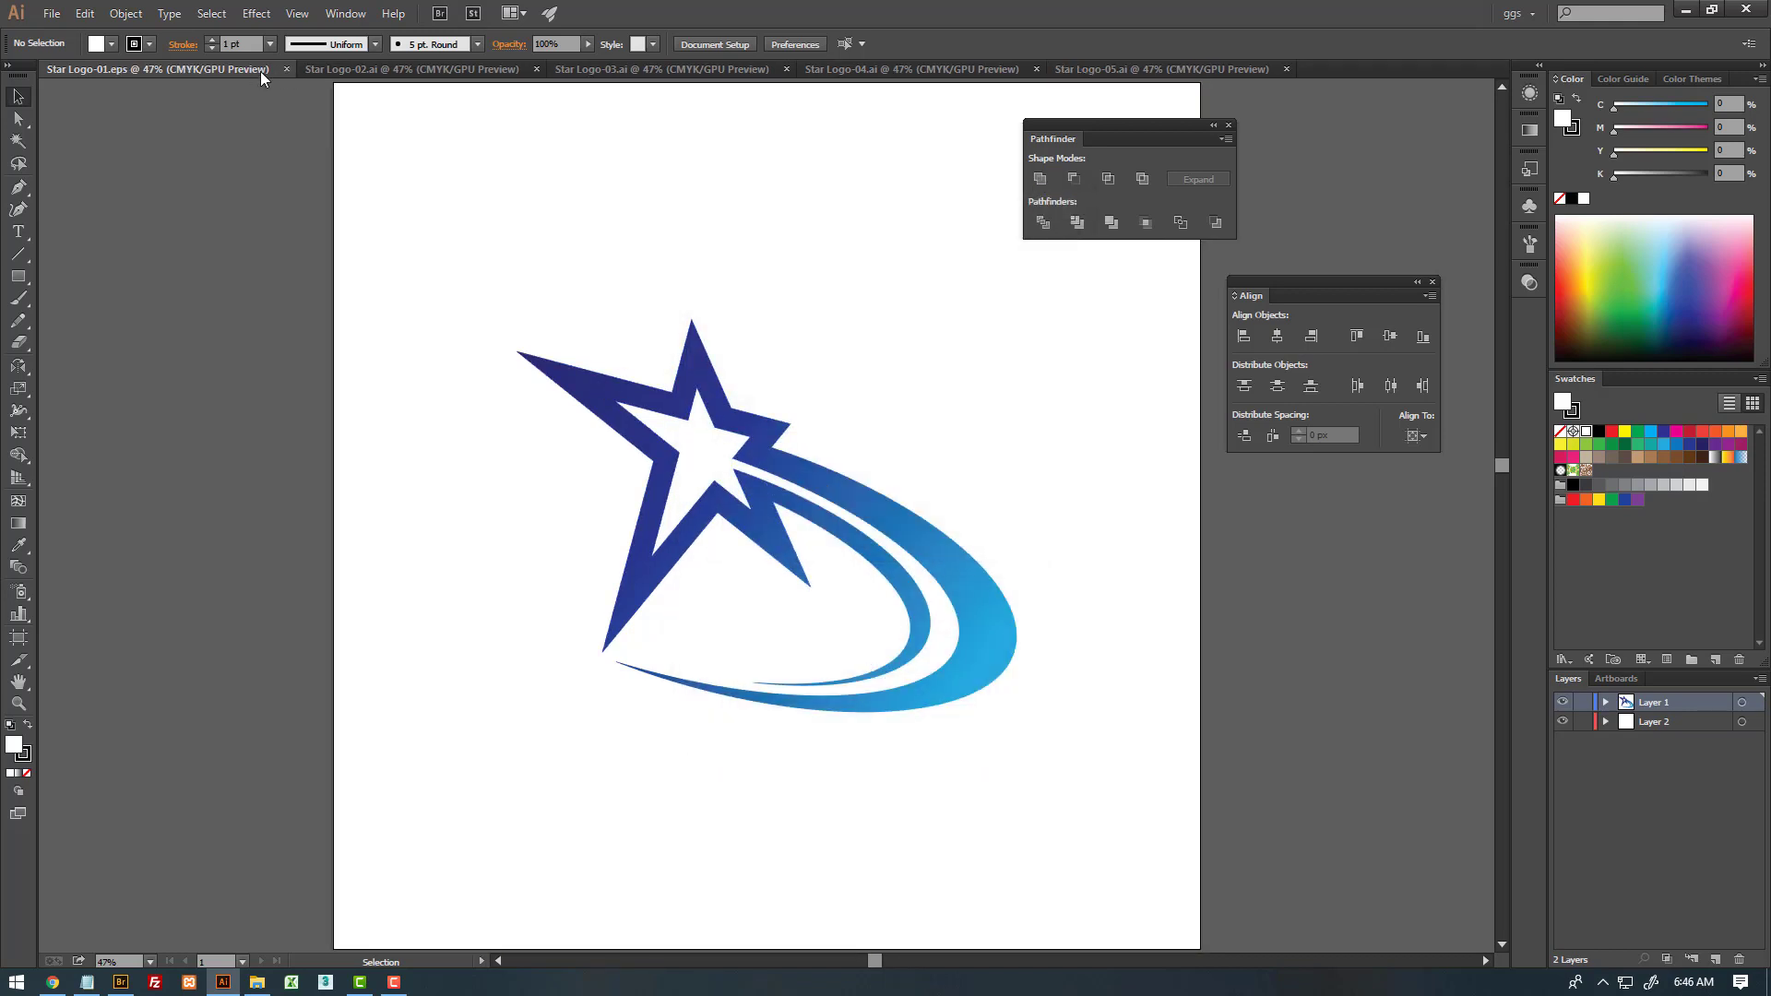
{"action": "left_click", "coordinate": [286, 69]}
- Save Star Logo-05 as an Illustrator 10 EPS with preview set to None
{"action": "left_click", "coordinate": [51, 14]}
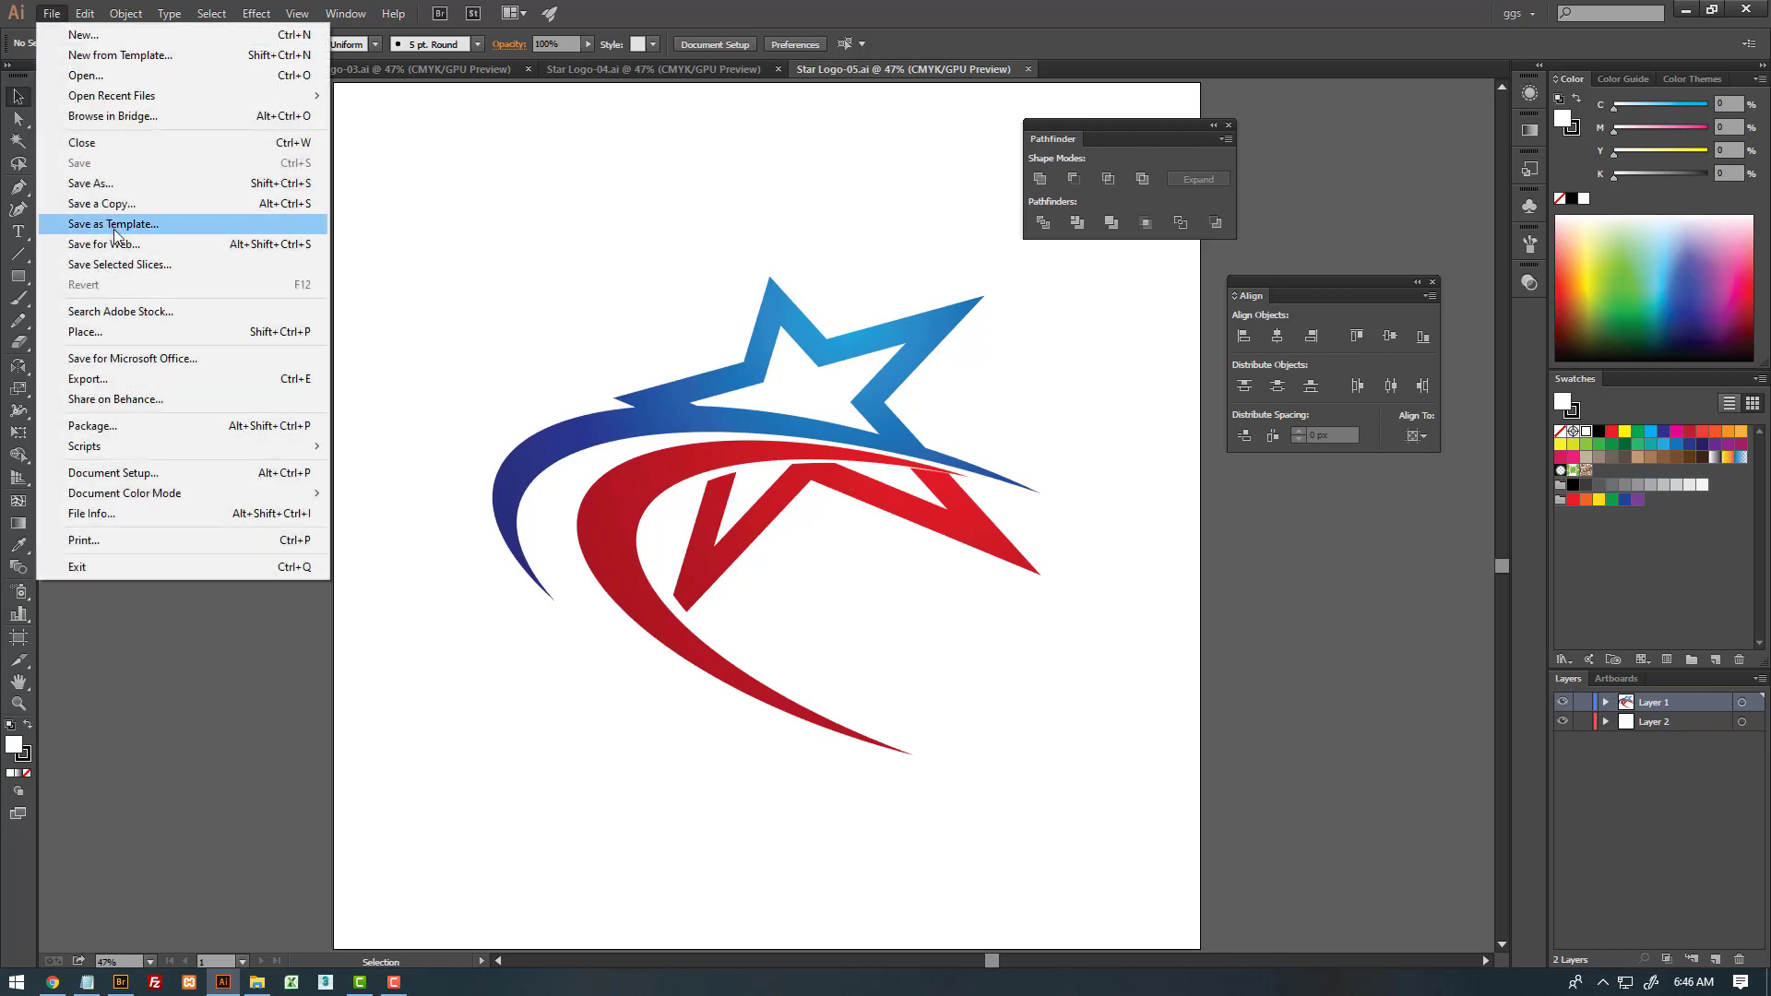
{"action": "left_click", "coordinate": [116, 188]}
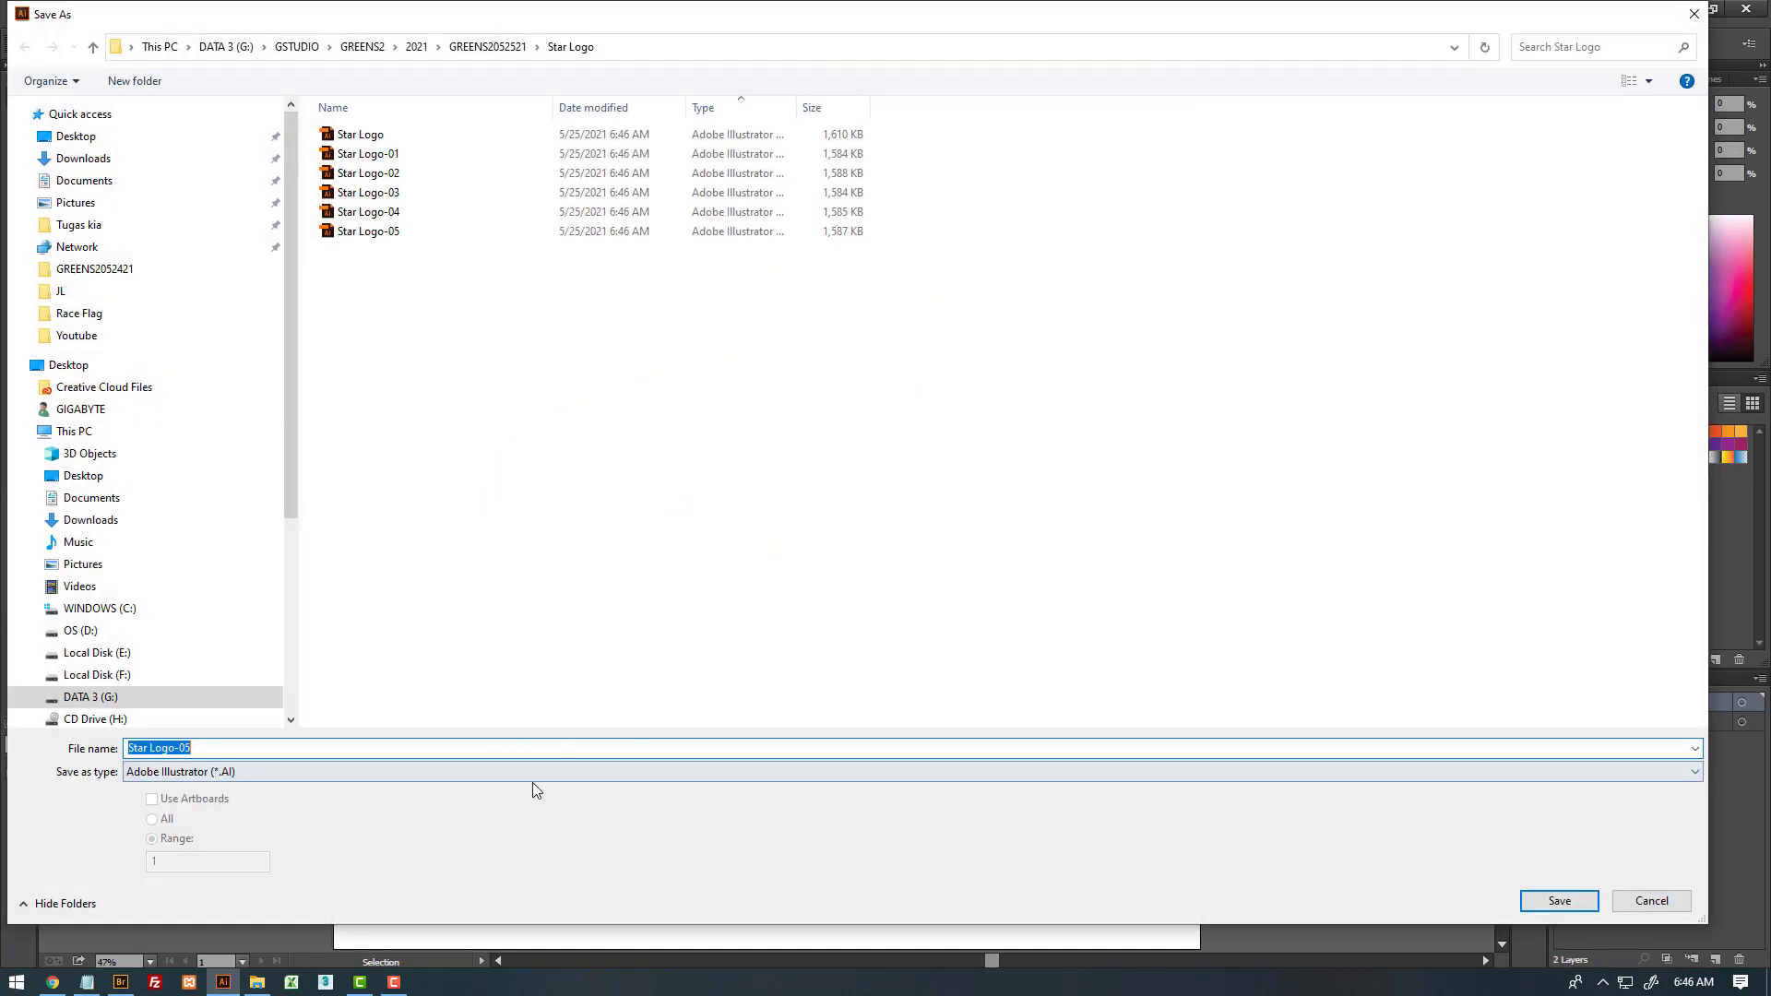
{"action": "left_click", "coordinate": [535, 772]}
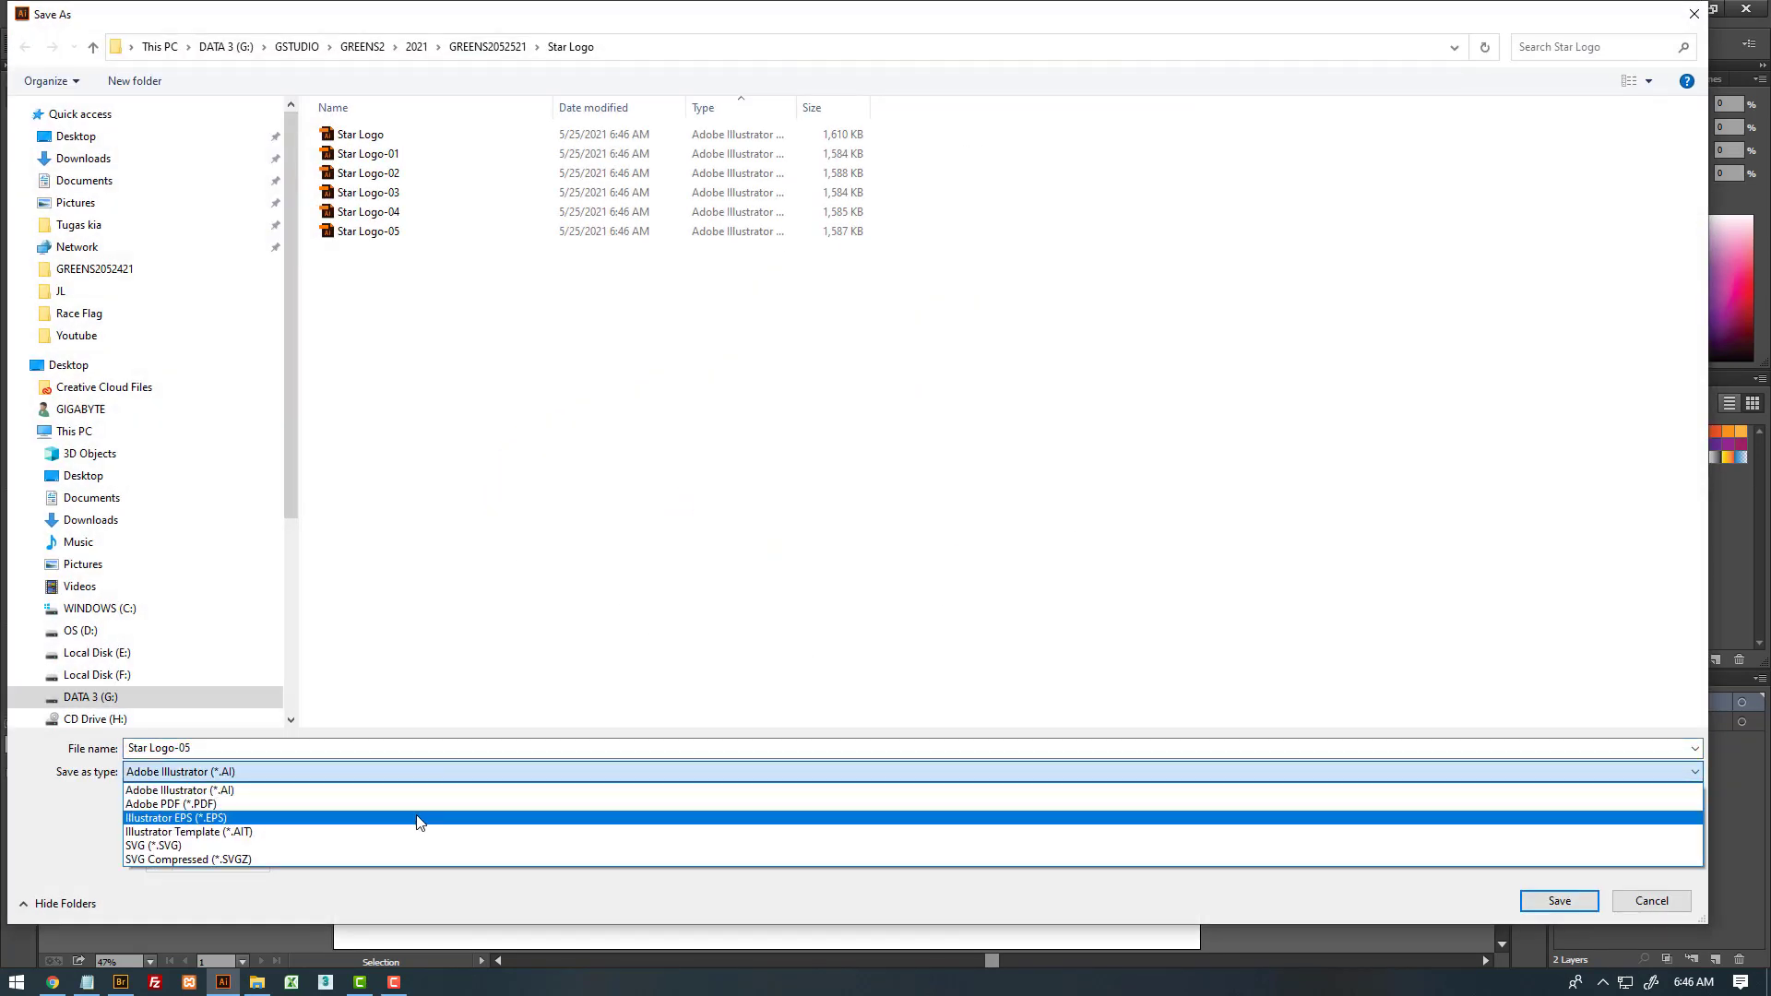
{"action": "left_click", "coordinate": [417, 805]}
{"action": "left_click", "coordinate": [1559, 901]}
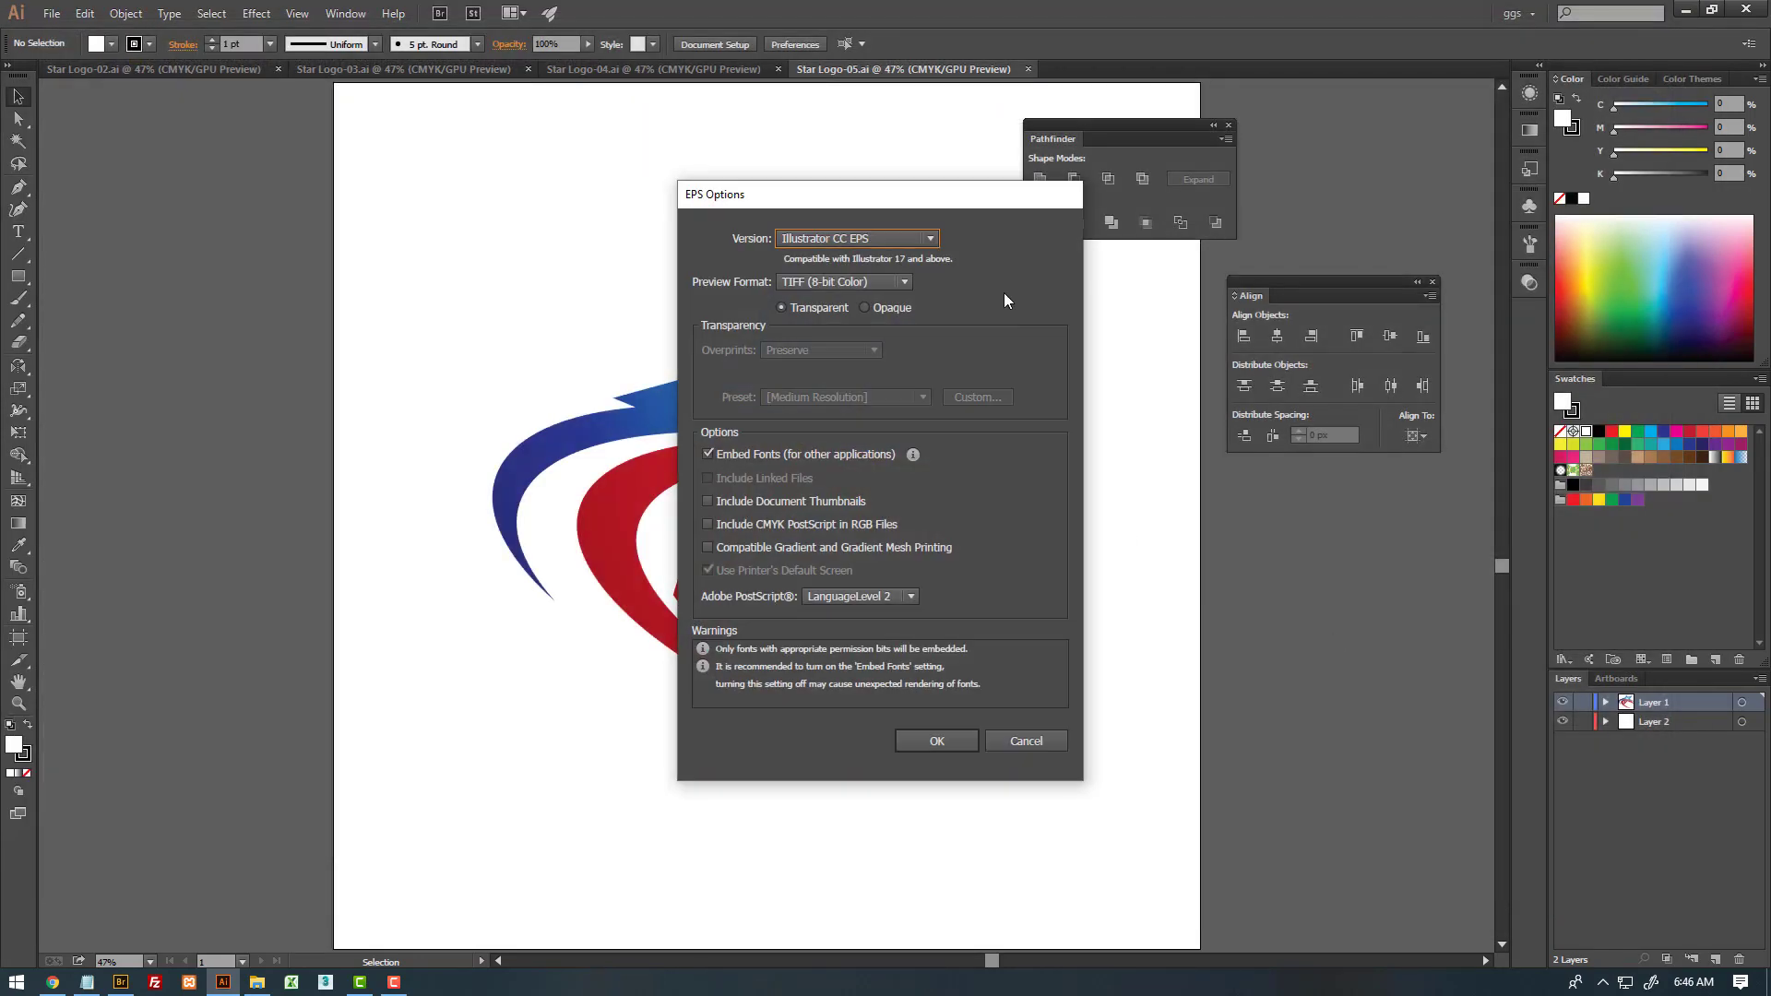
{"action": "left_click", "coordinate": [854, 278]}
{"action": "left_click", "coordinate": [884, 235]}
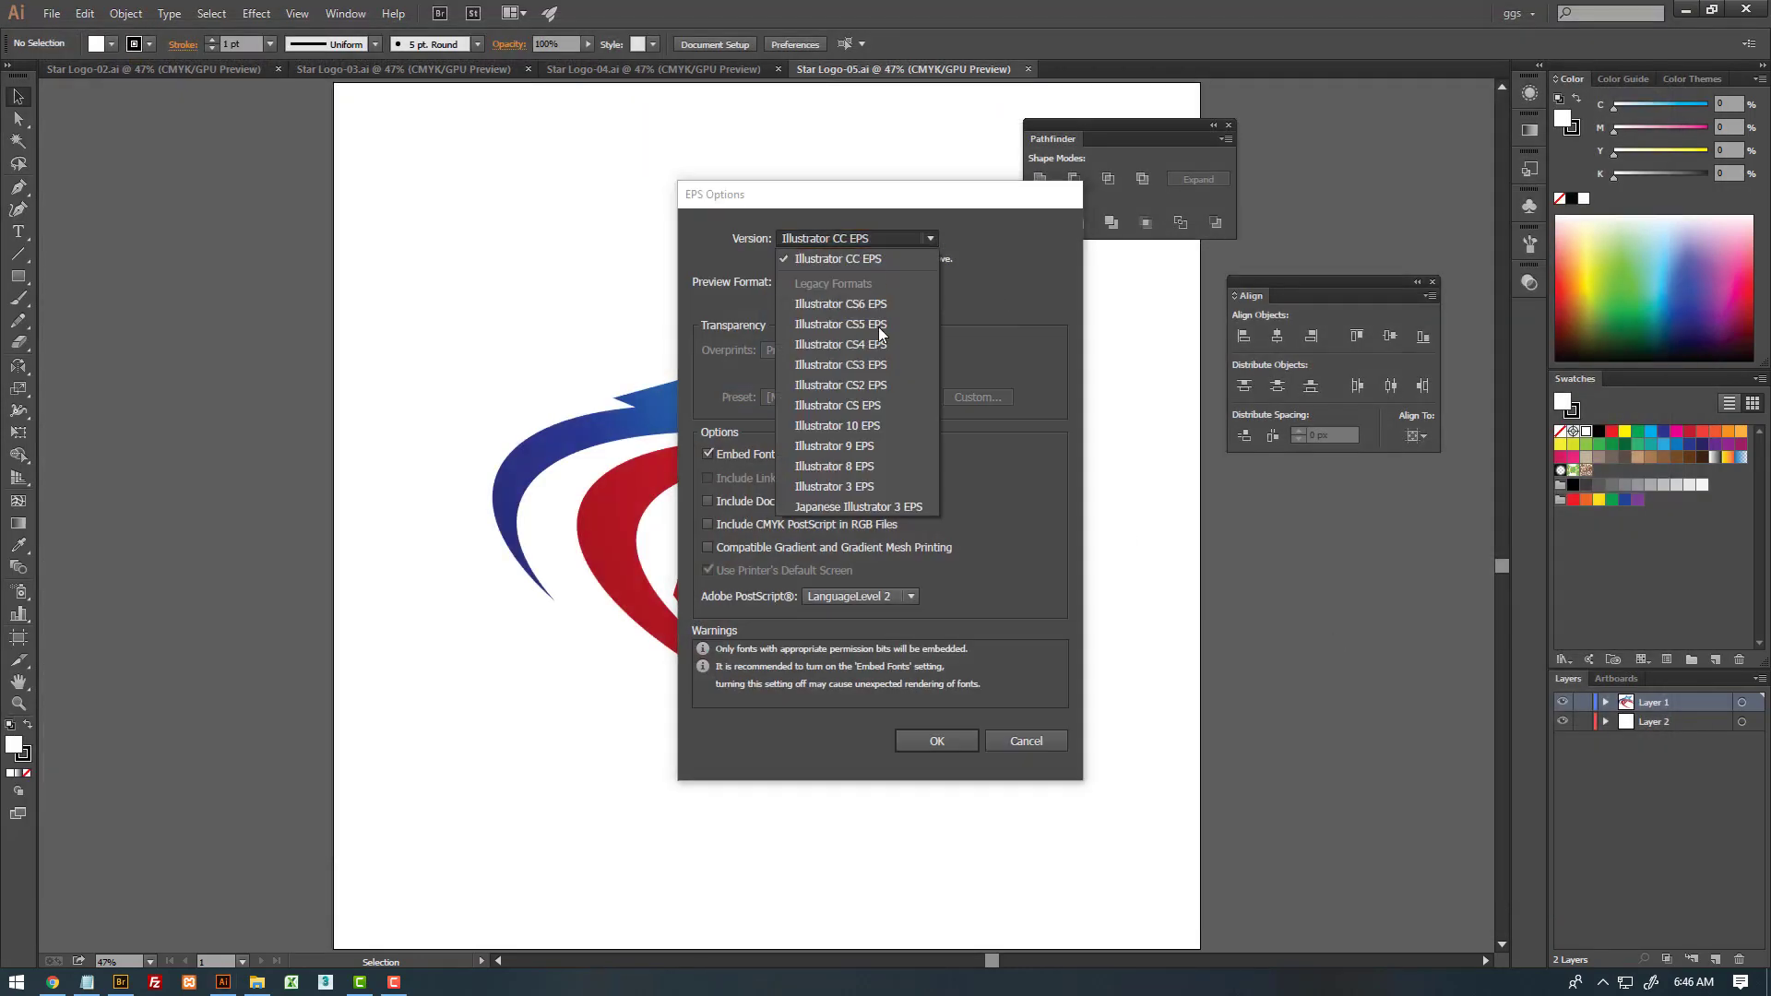
{"action": "left_click", "coordinate": [874, 427]}
{"action": "left_click", "coordinate": [869, 275]}
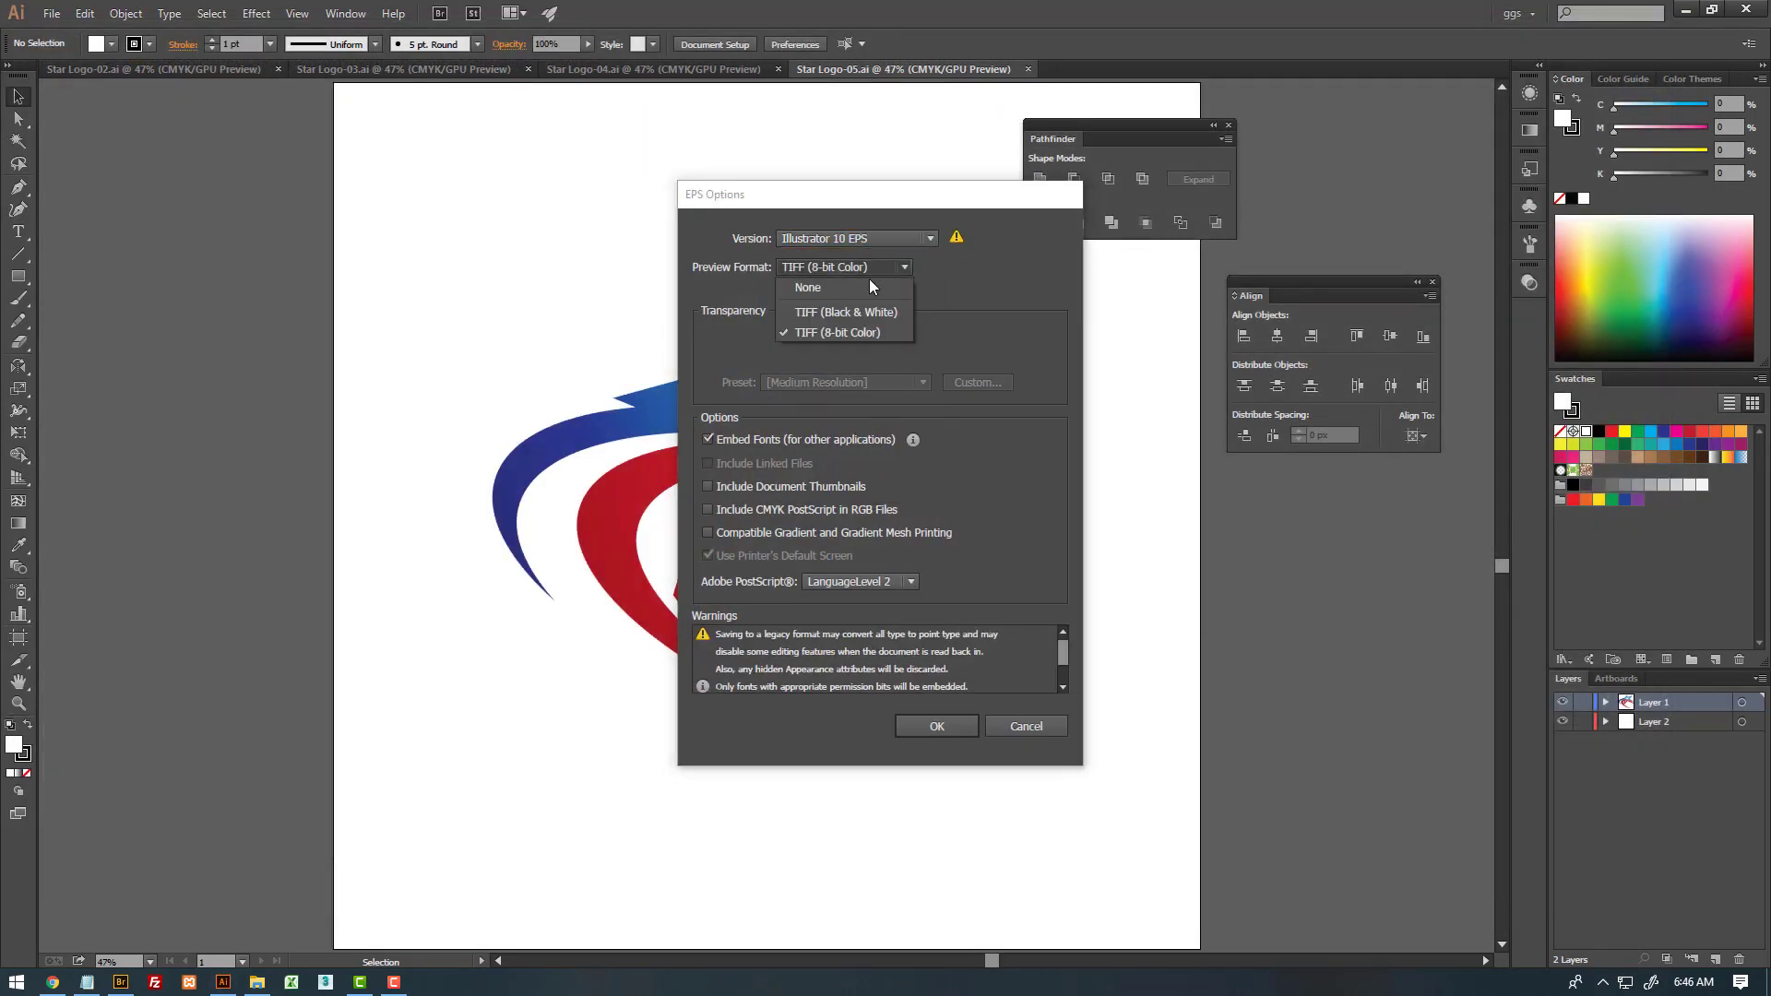
{"action": "left_click", "coordinate": [769, 439]}
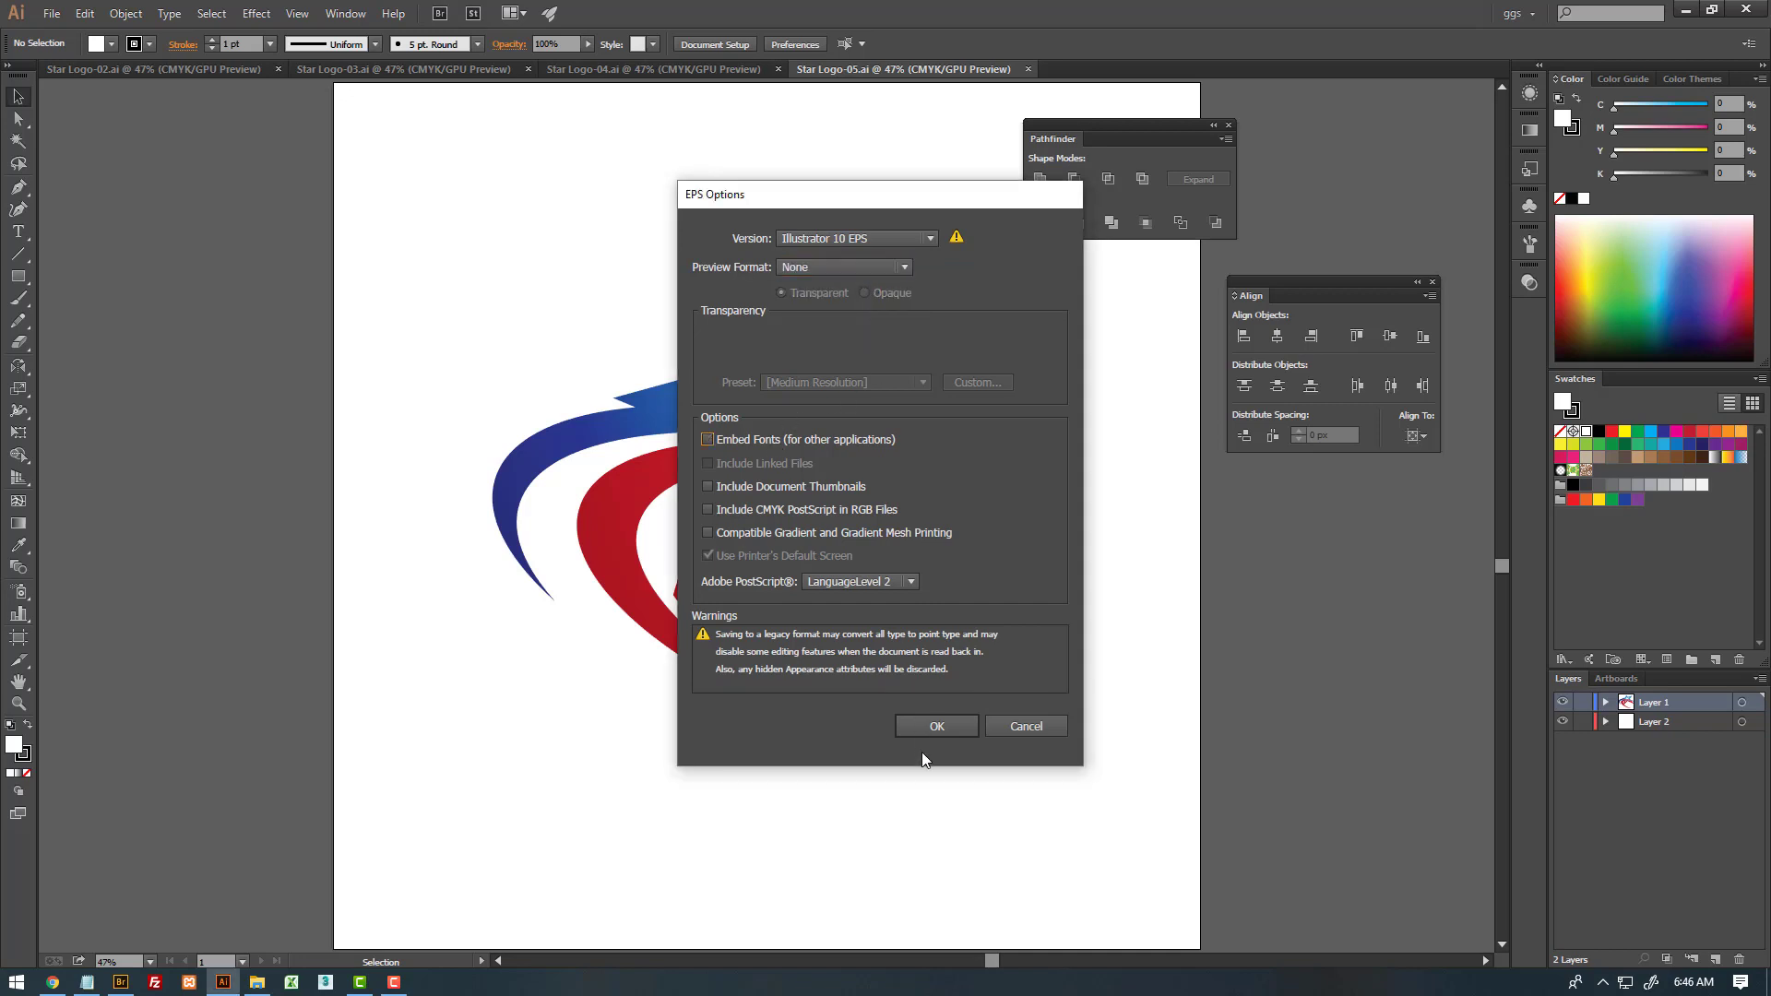
{"action": "left_click", "coordinate": [927, 726]}
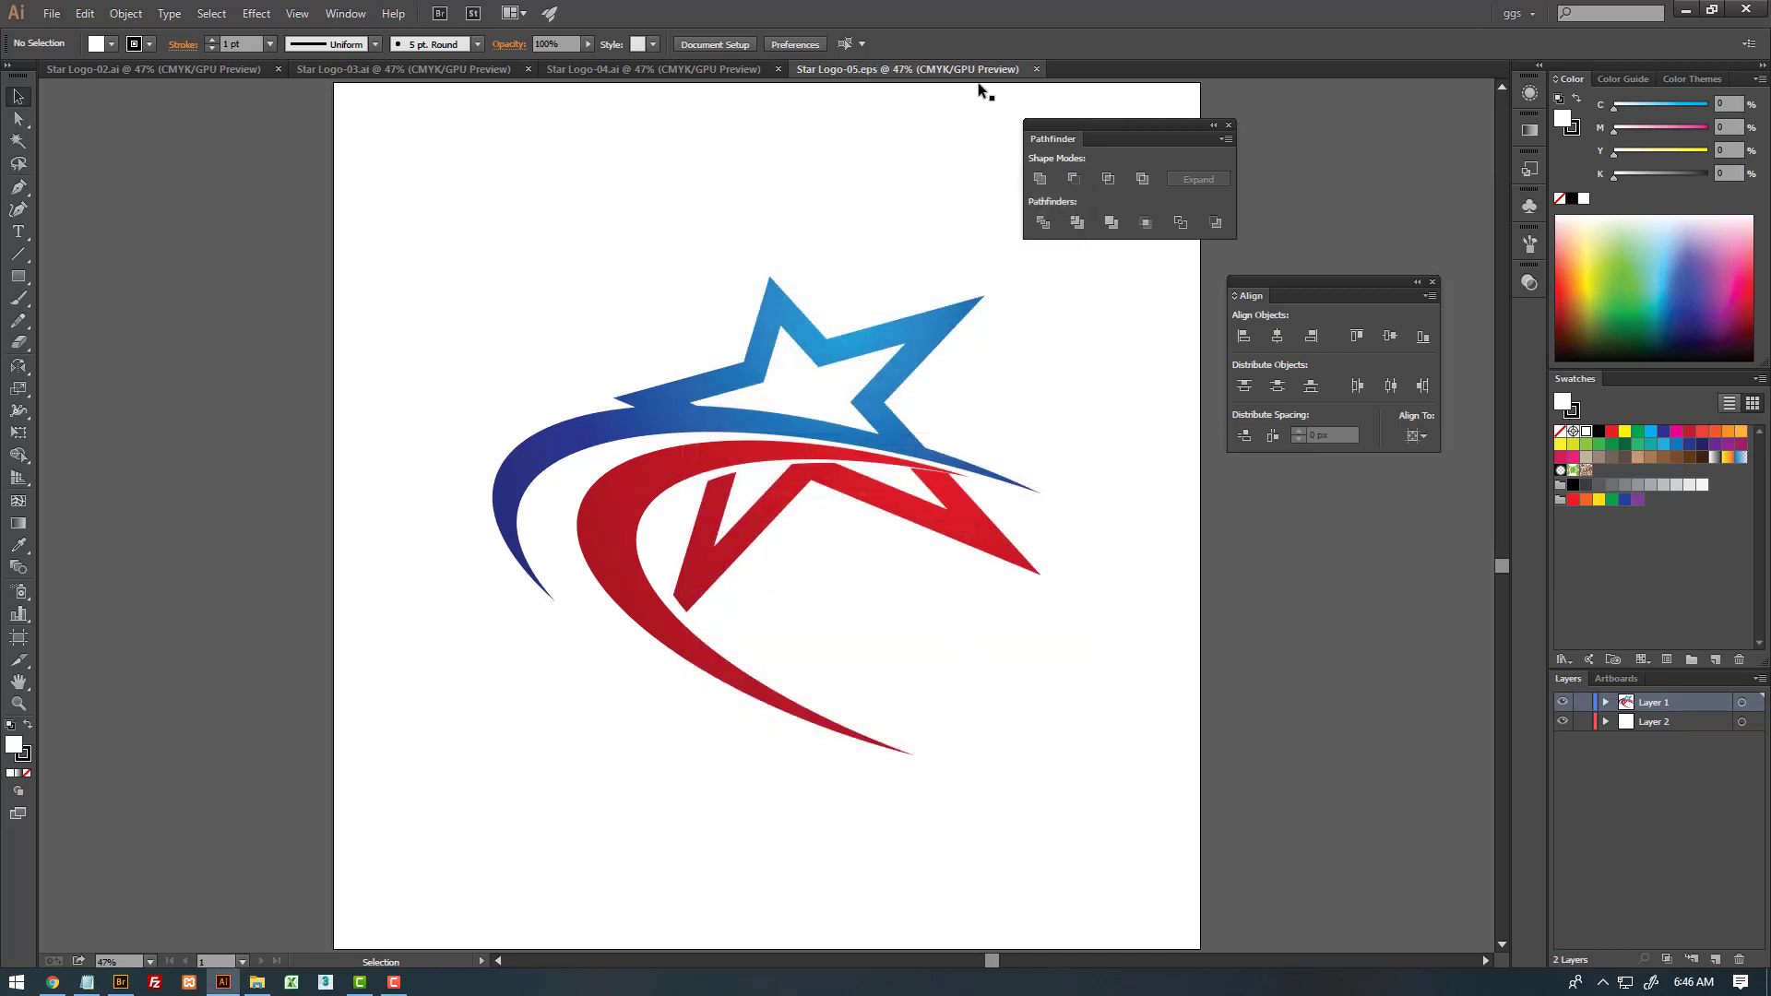
- Close Star Logo-05.eps, then save Star Logo-04 as an Illustrator 10 EPS file
{"action": "left_click", "coordinate": [1036, 69]}
{"action": "left_click", "coordinate": [51, 12]}
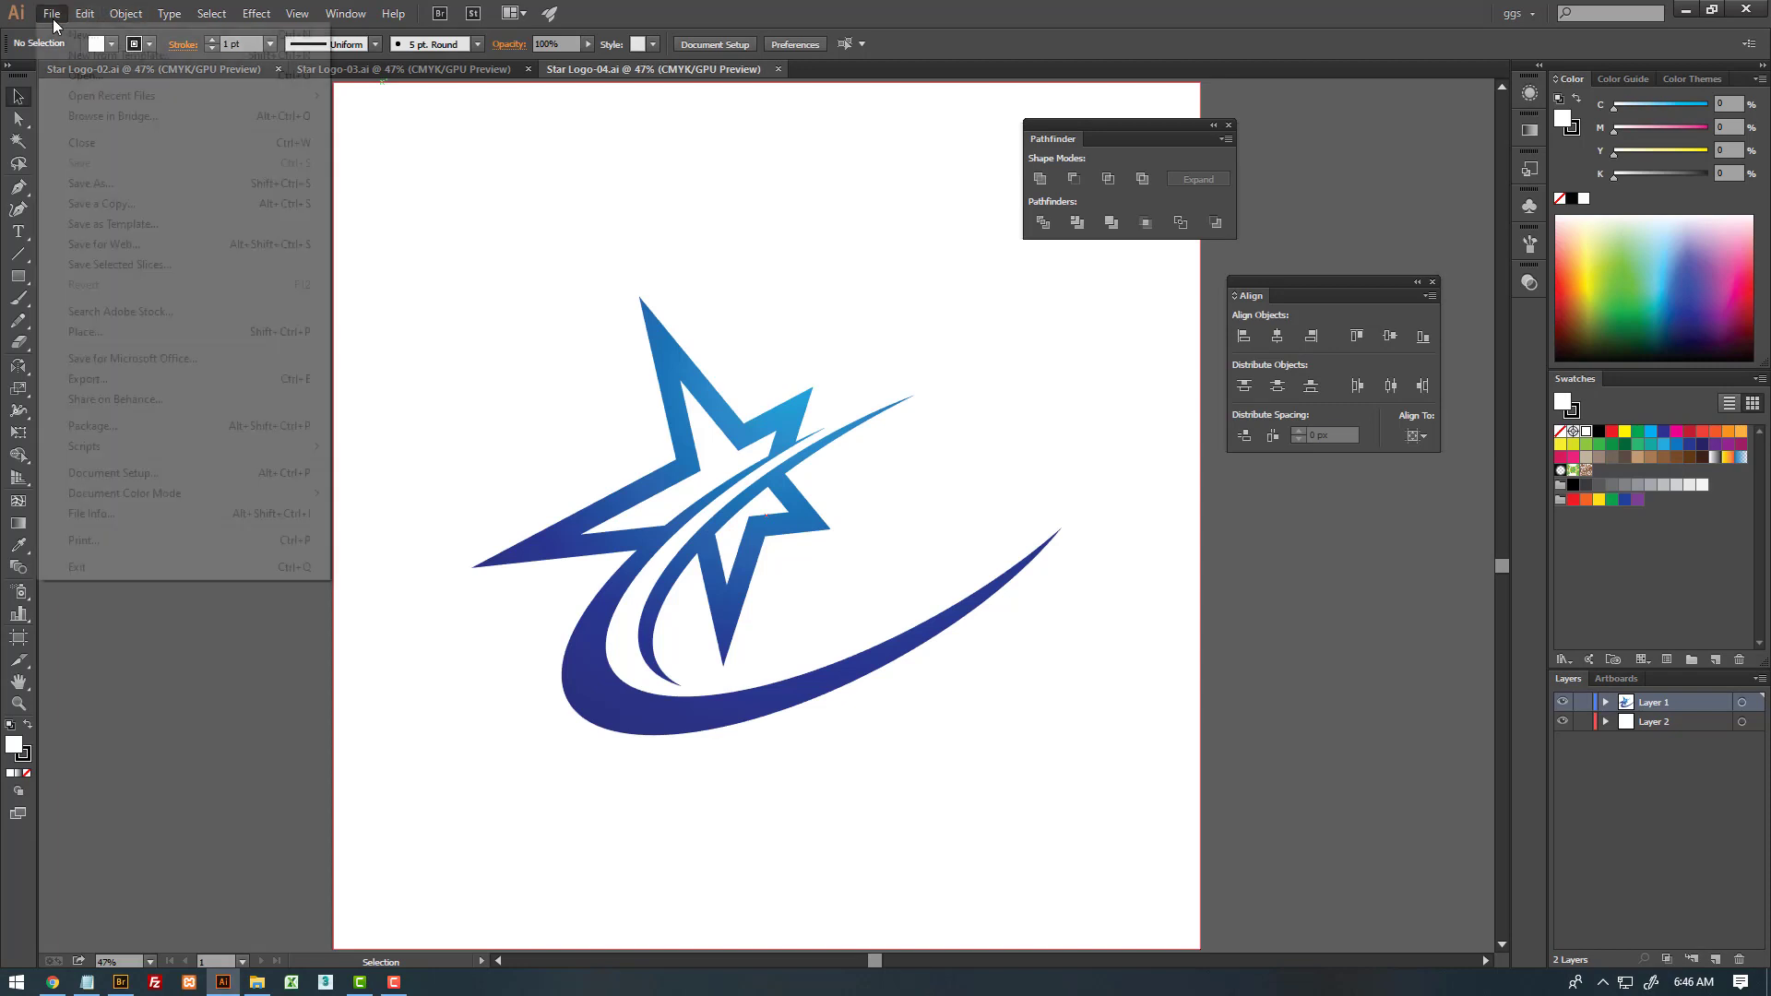
{"action": "left_click", "coordinate": [91, 184]}
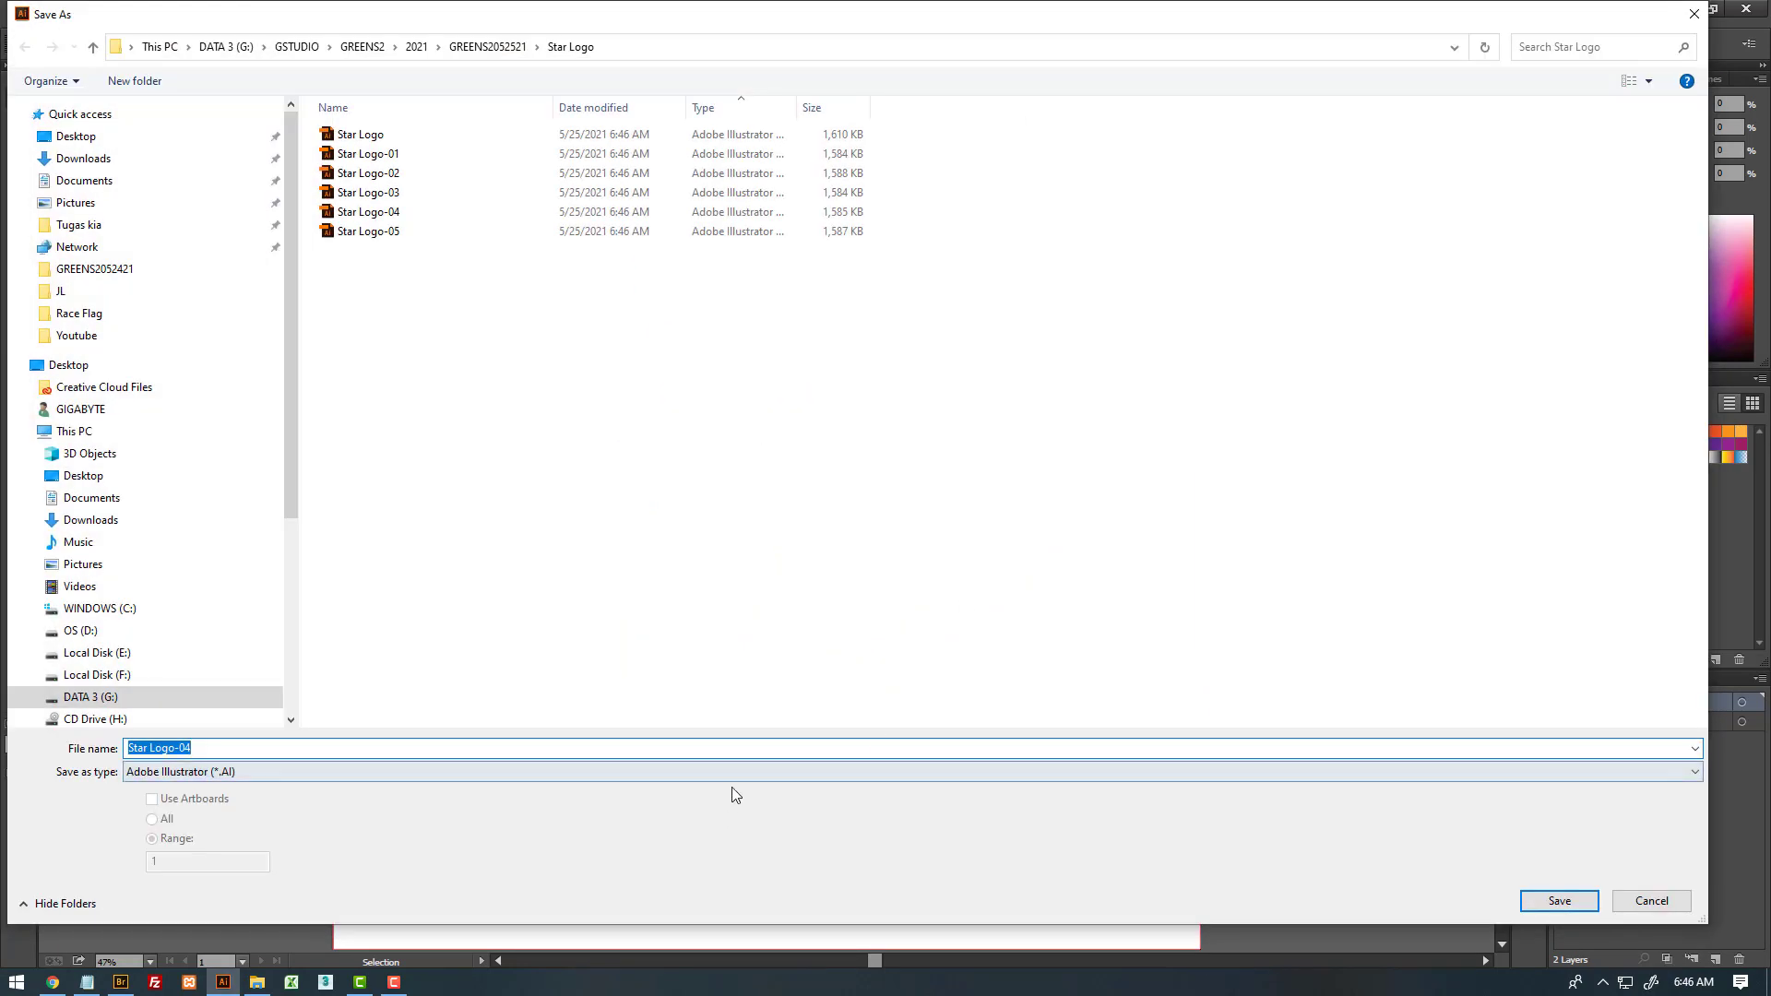
{"action": "left_click", "coordinate": [892, 778]}
{"action": "left_click", "coordinate": [689, 822]}
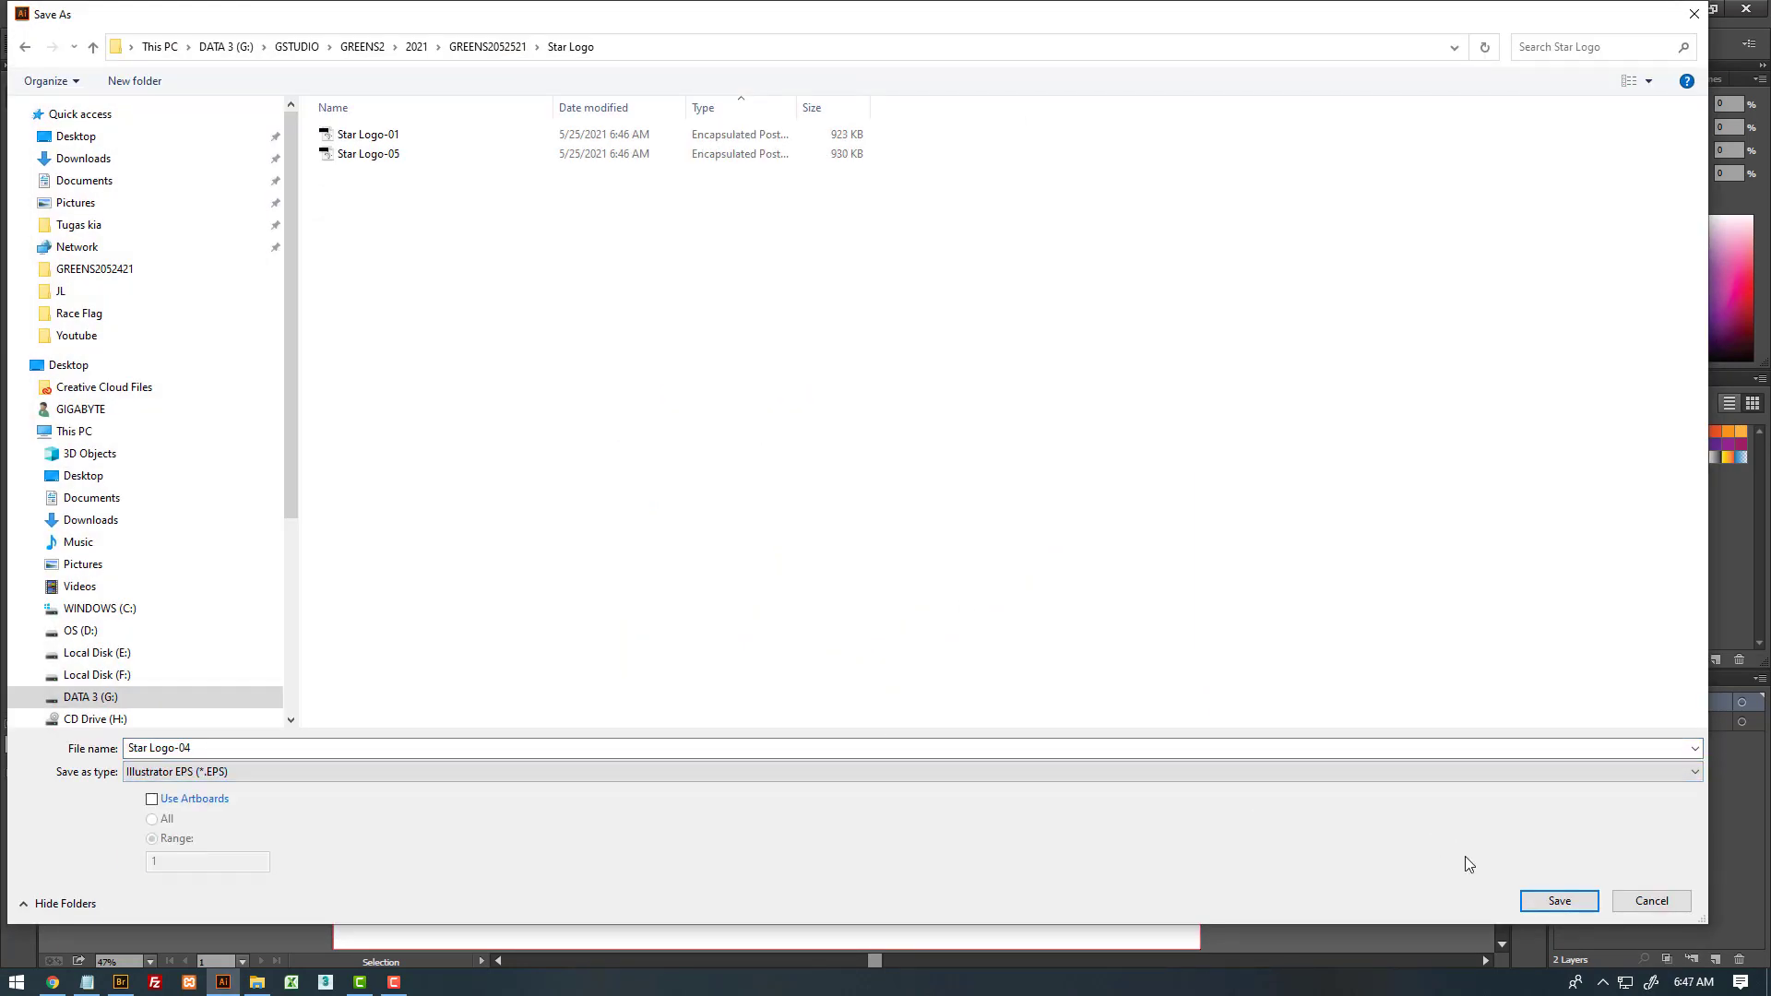
{"action": "left_click", "coordinate": [1531, 904]}
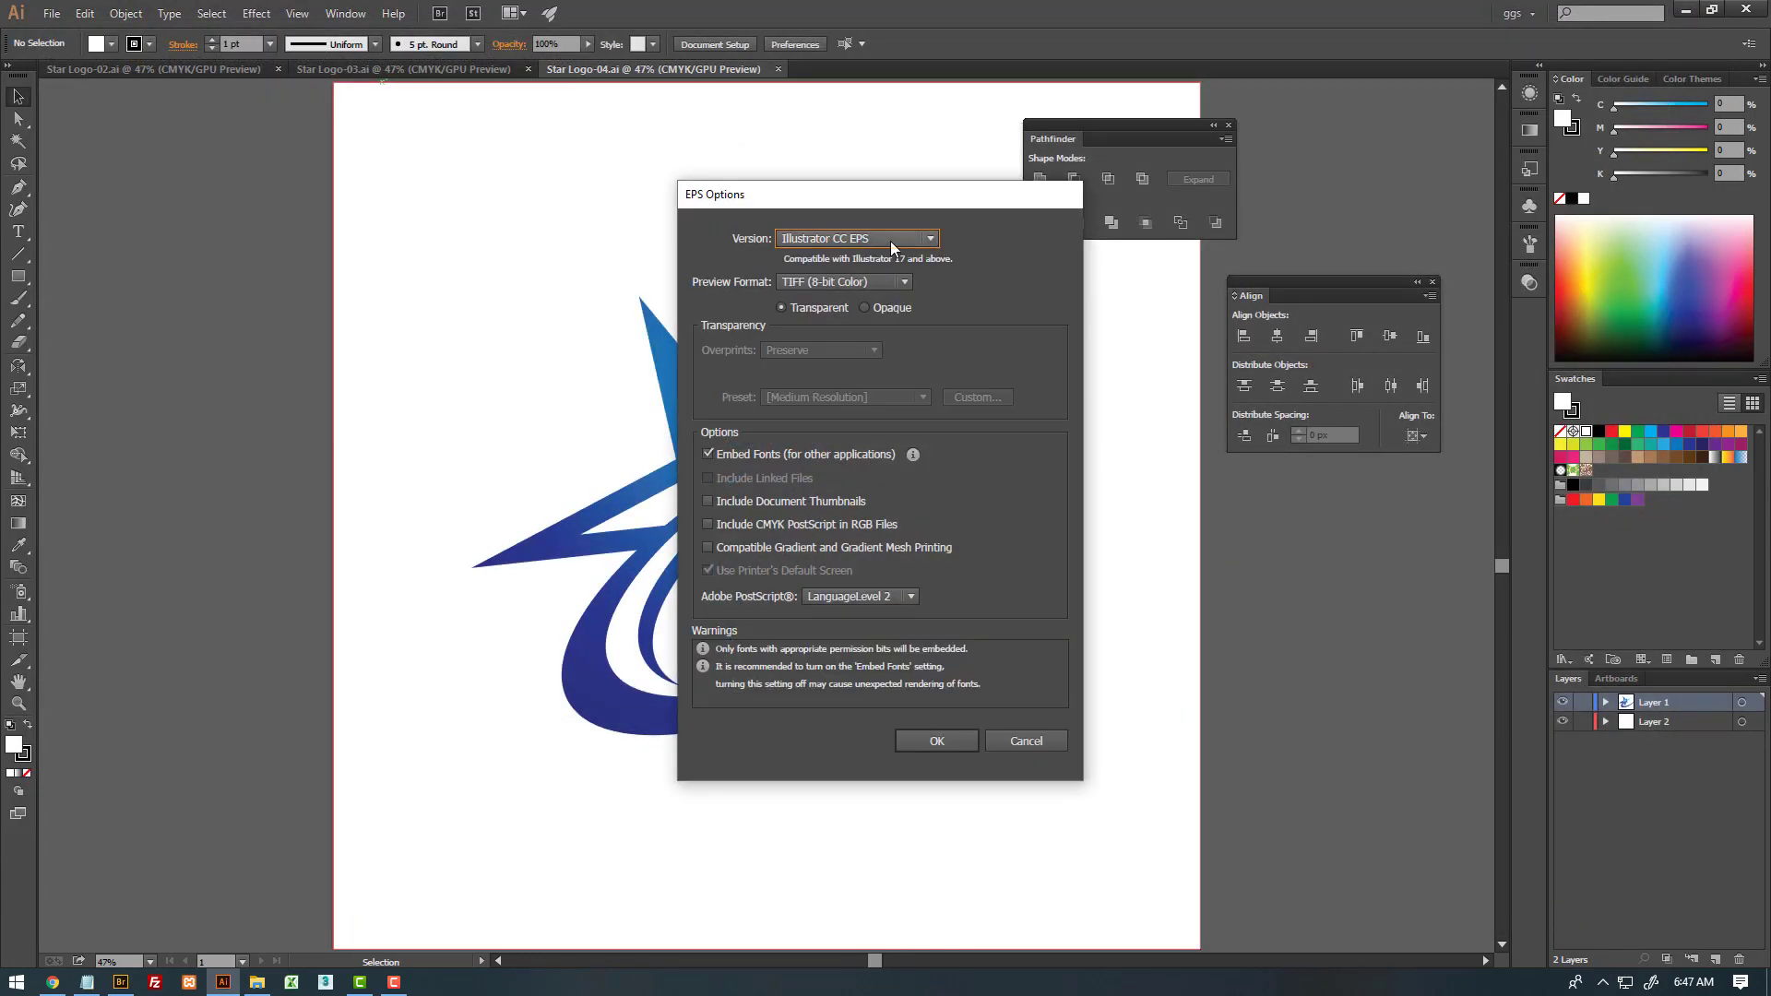
{"action": "left_click", "coordinate": [889, 239]}
{"action": "left_click", "coordinate": [897, 425]}
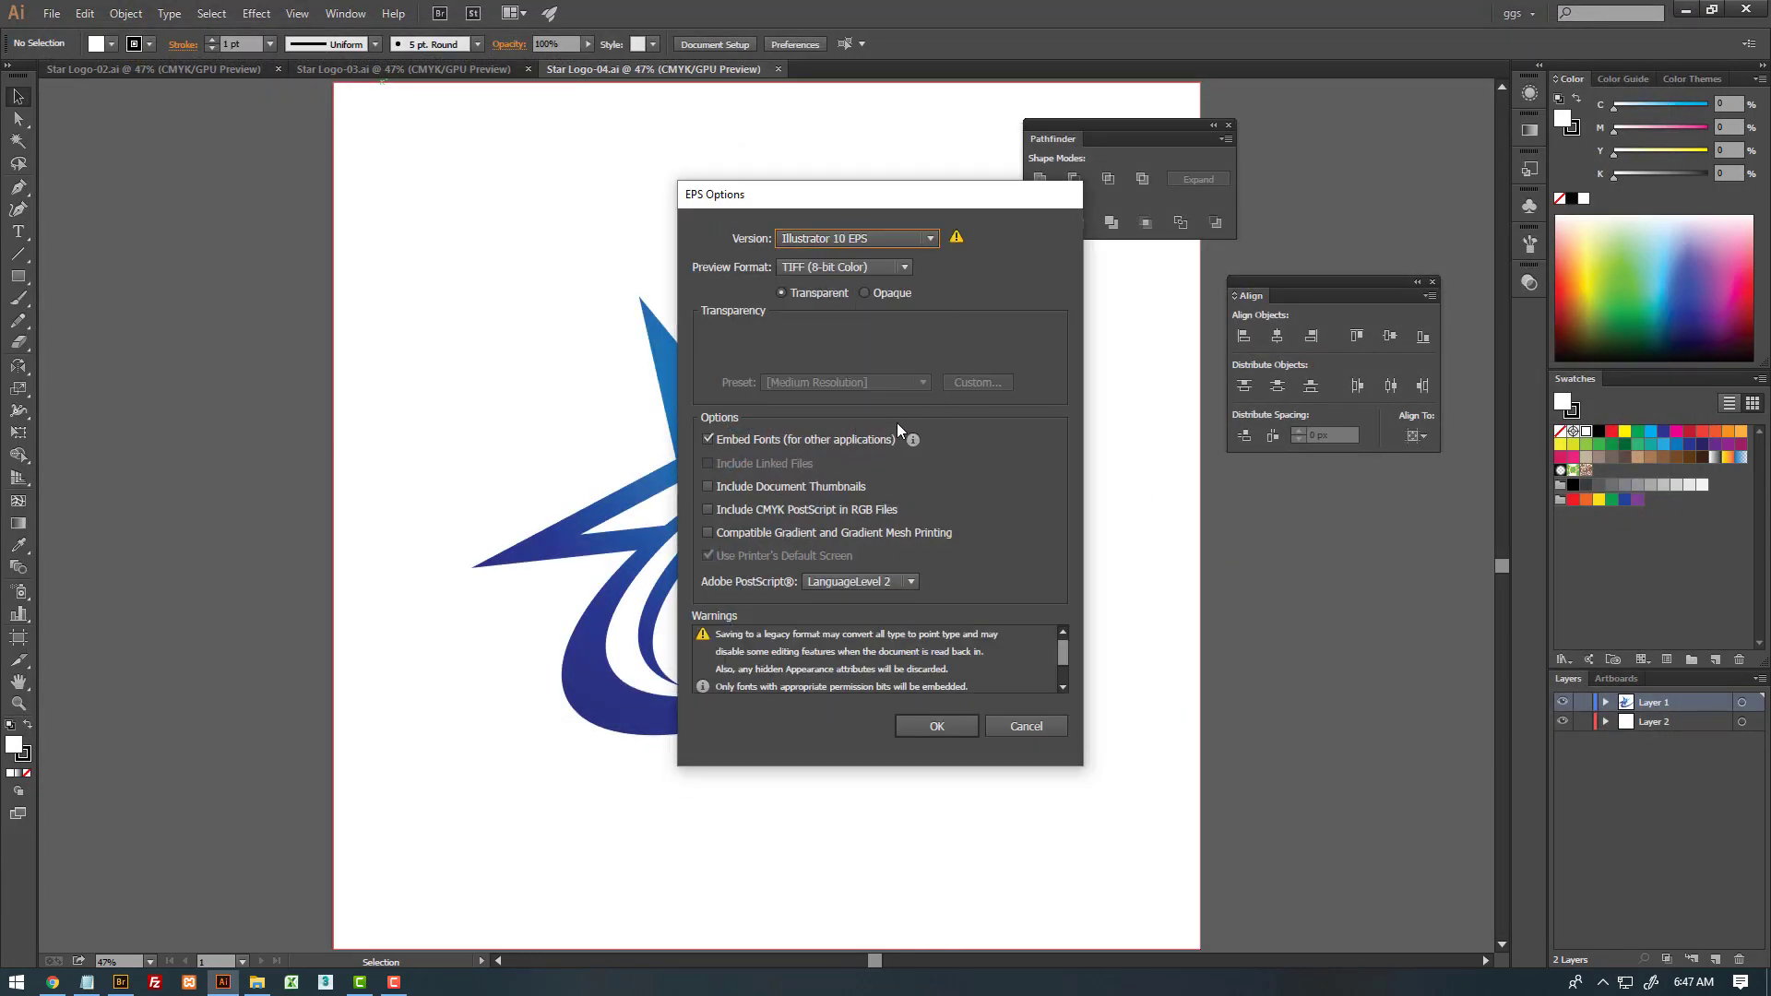
{"action": "left_click", "coordinate": [856, 266]}
{"action": "left_click", "coordinate": [767, 441]}
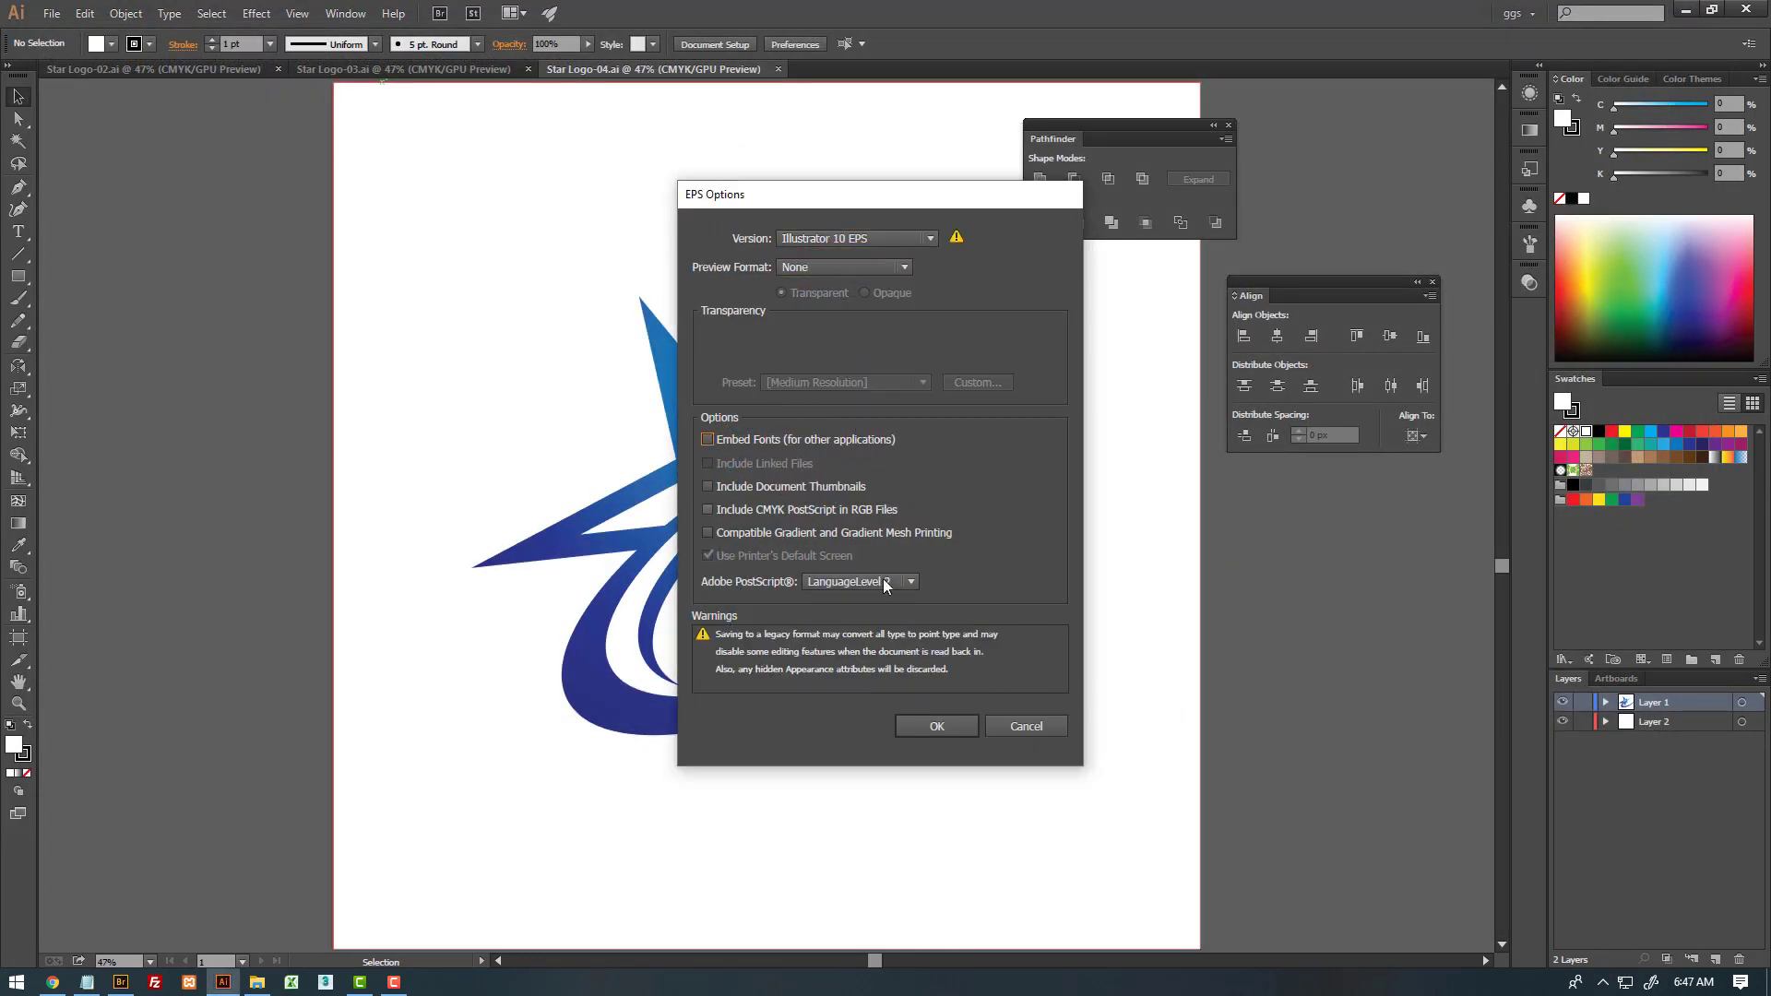
{"action": "left_click", "coordinate": [949, 725]}
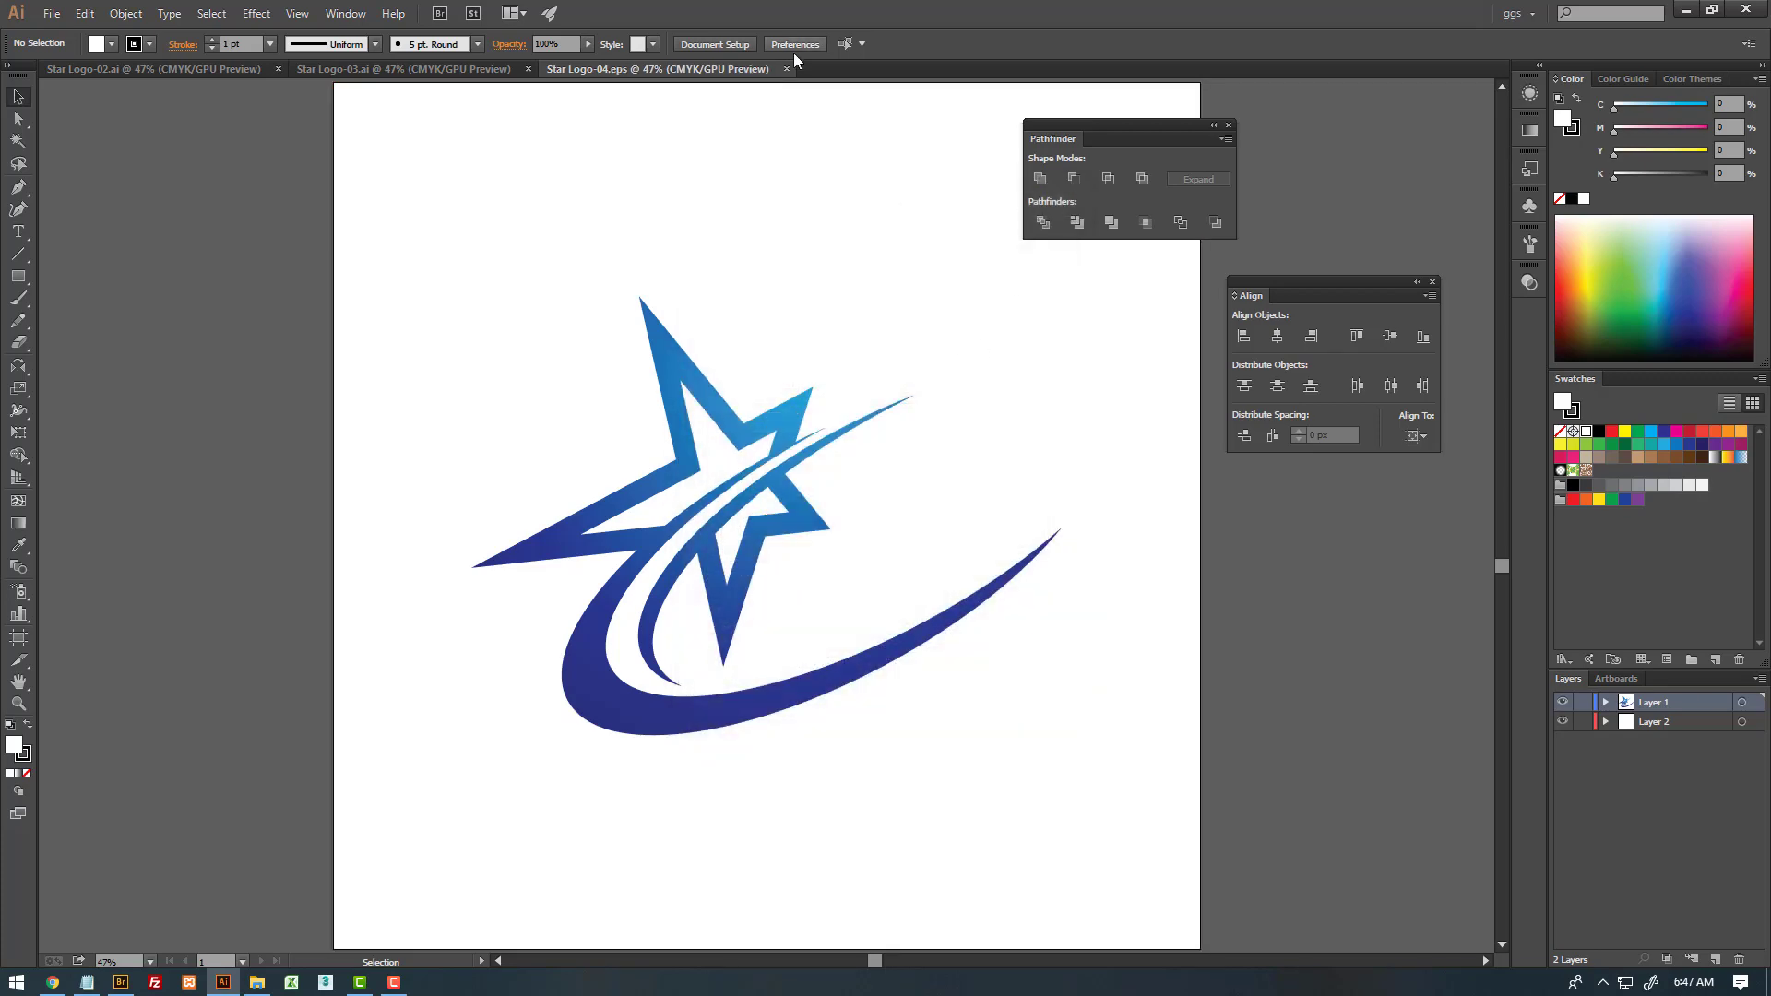
- Close Star Logo-04.eps, then save Star Logo-03 as an Illustrator 10 EPS with preview None
{"action": "left_click", "coordinate": [786, 69]}
{"action": "left_click", "coordinate": [51, 13]}
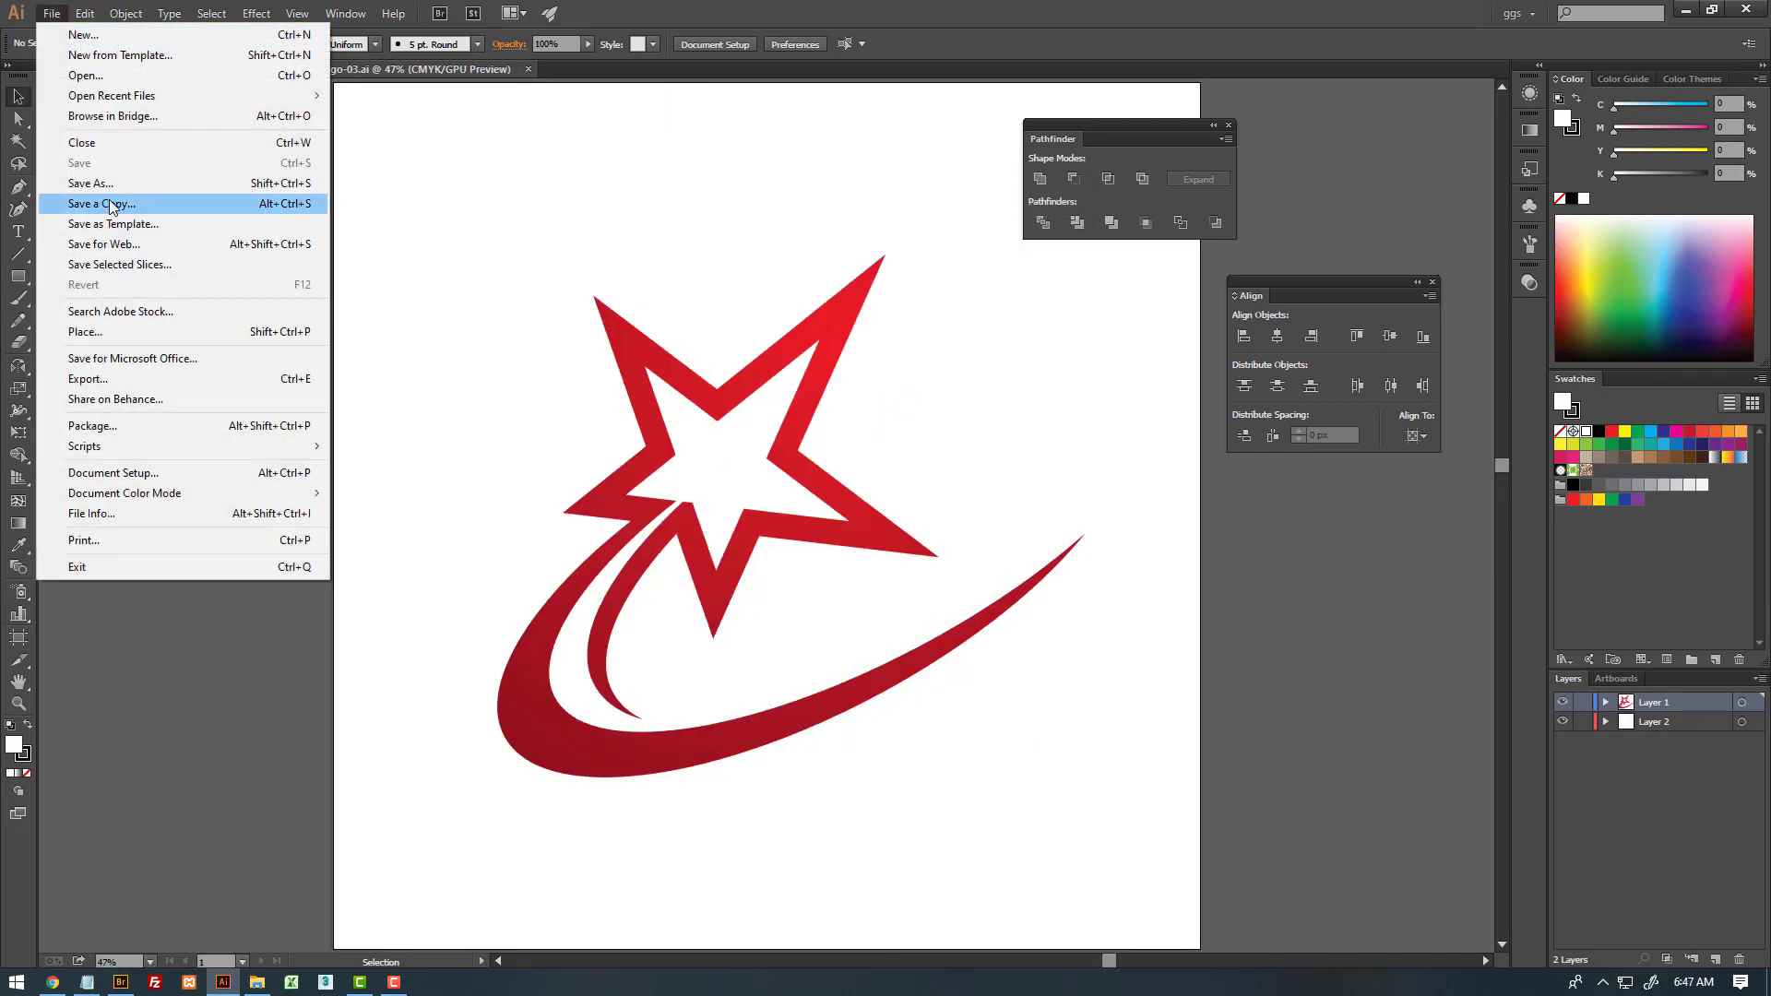
{"action": "left_click", "coordinate": [107, 185]}
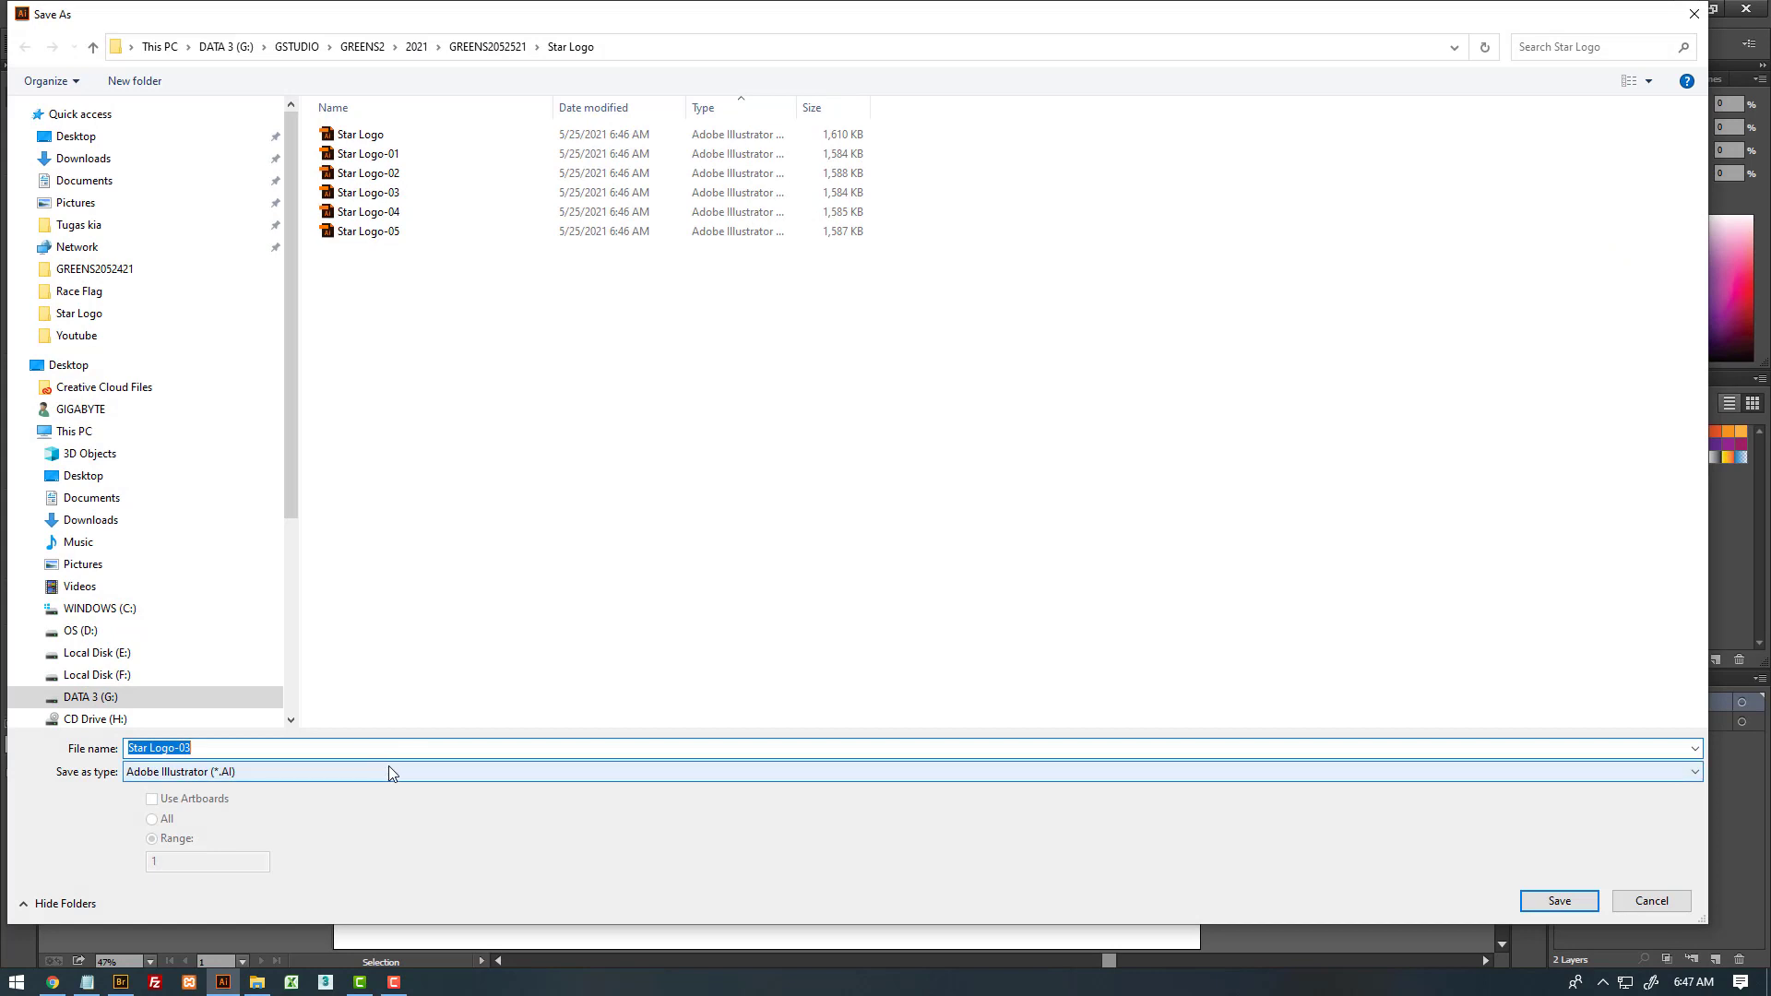
{"action": "left_click", "coordinate": [389, 773]}
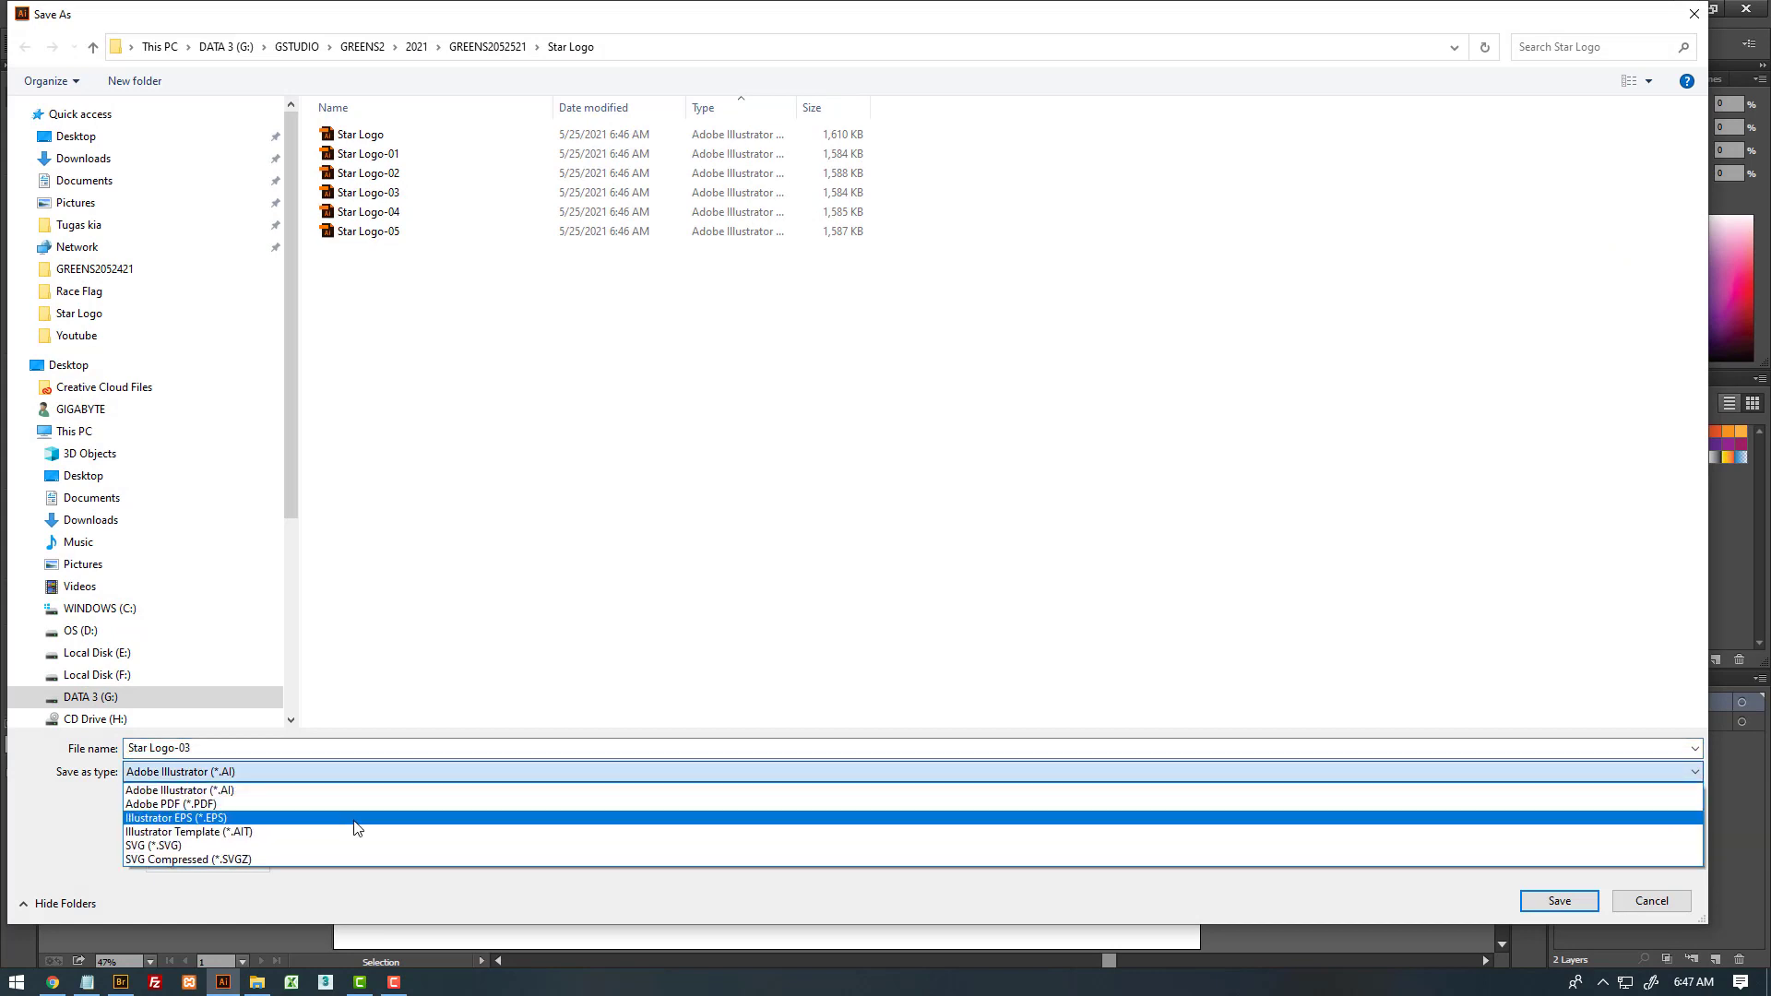
{"action": "left_click", "coordinate": [356, 813]}
{"action": "left_click", "coordinate": [1577, 893]}
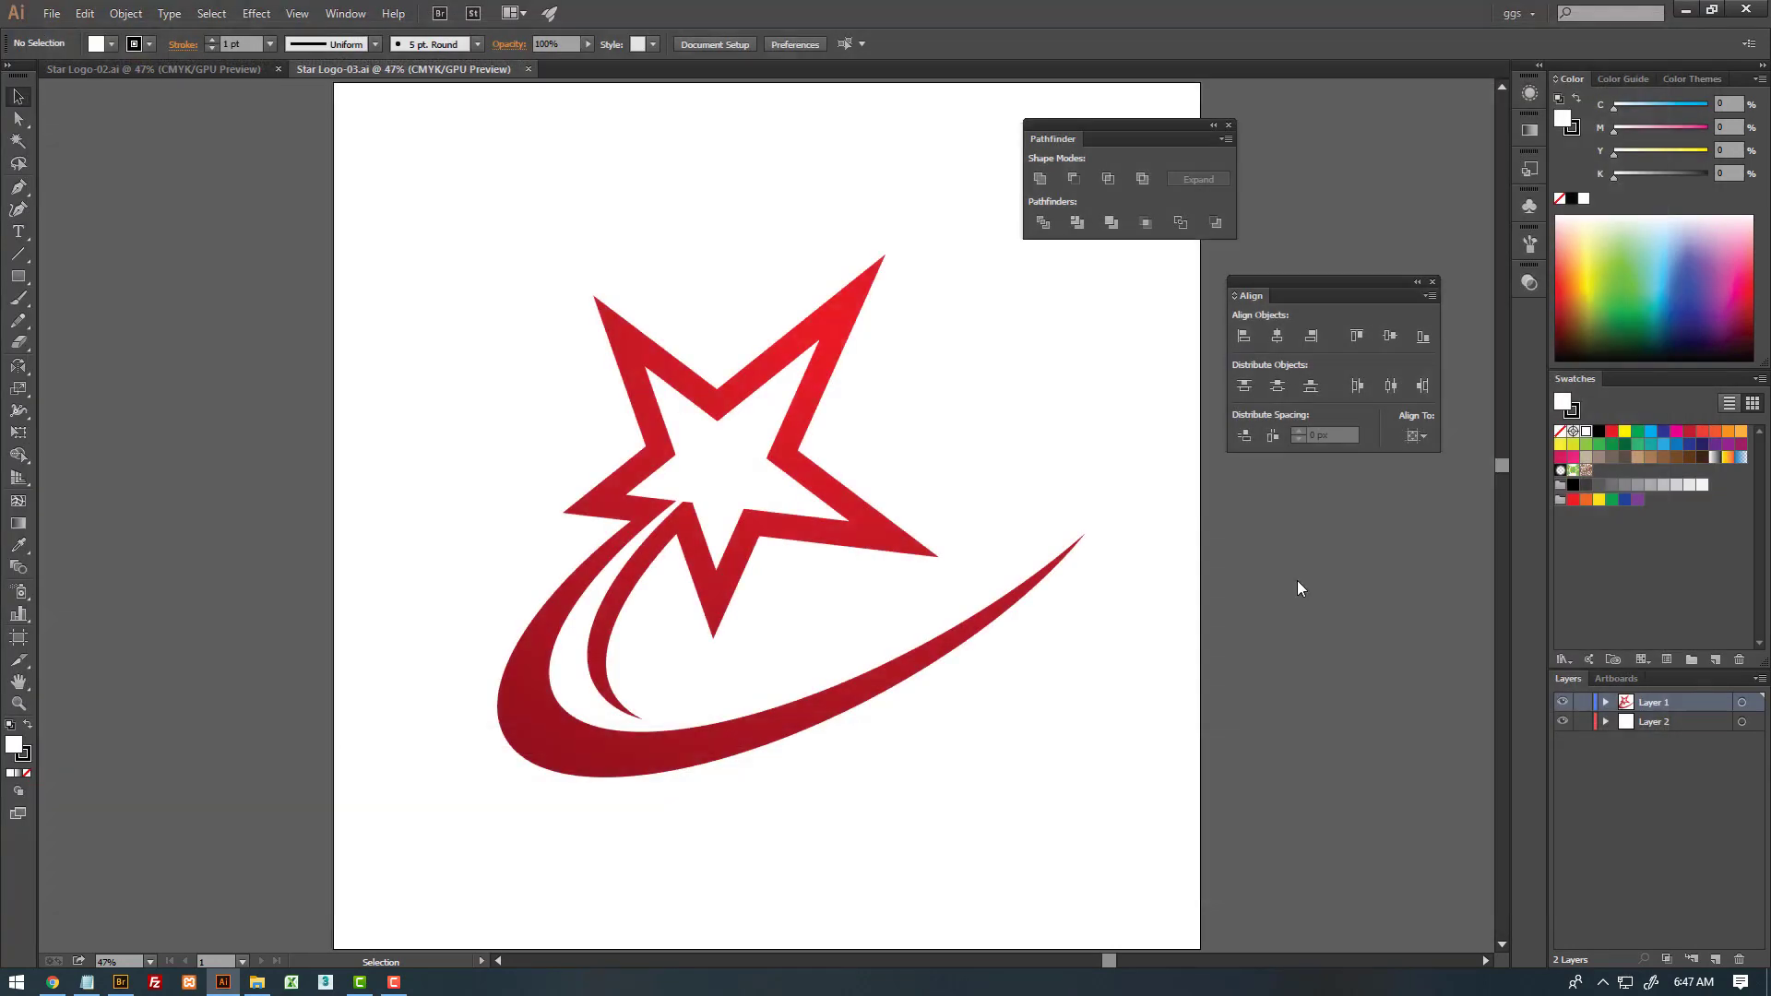
{"action": "left_click", "coordinate": [911, 238]}
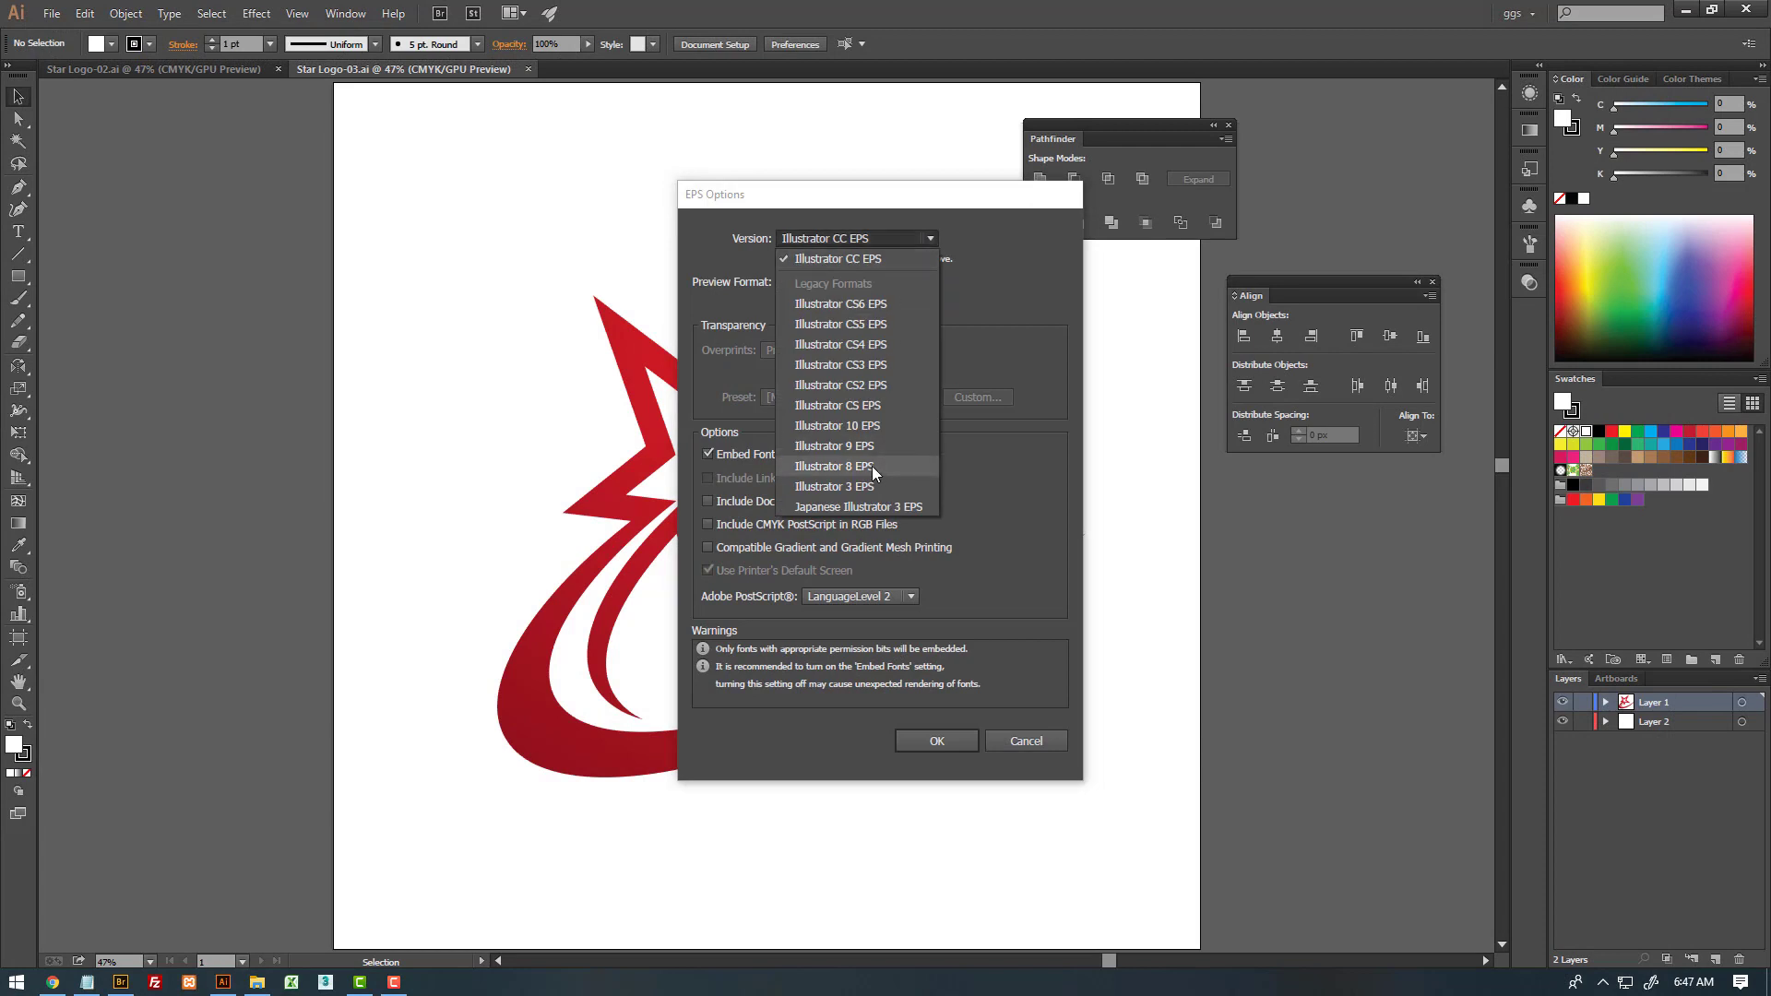
{"action": "left_click", "coordinate": [876, 427]}
{"action": "left_click", "coordinate": [861, 271]}
{"action": "left_click", "coordinate": [855, 285]}
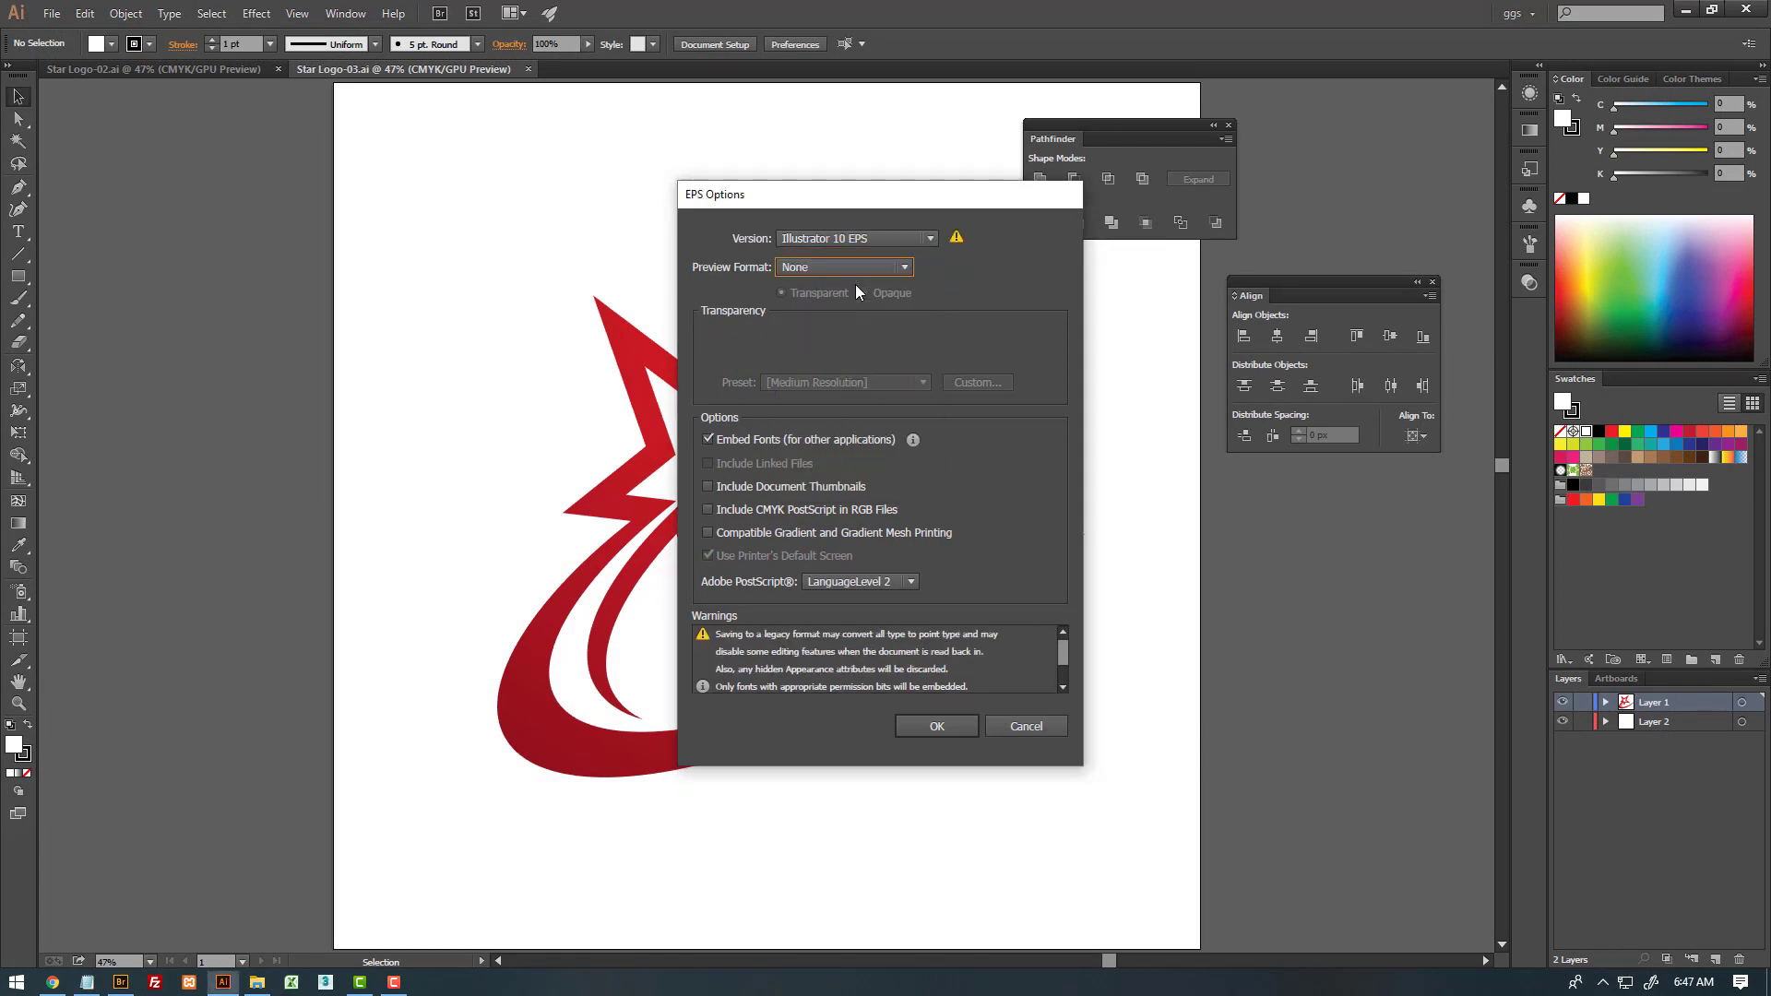
{"action": "left_click", "coordinate": [936, 726]}
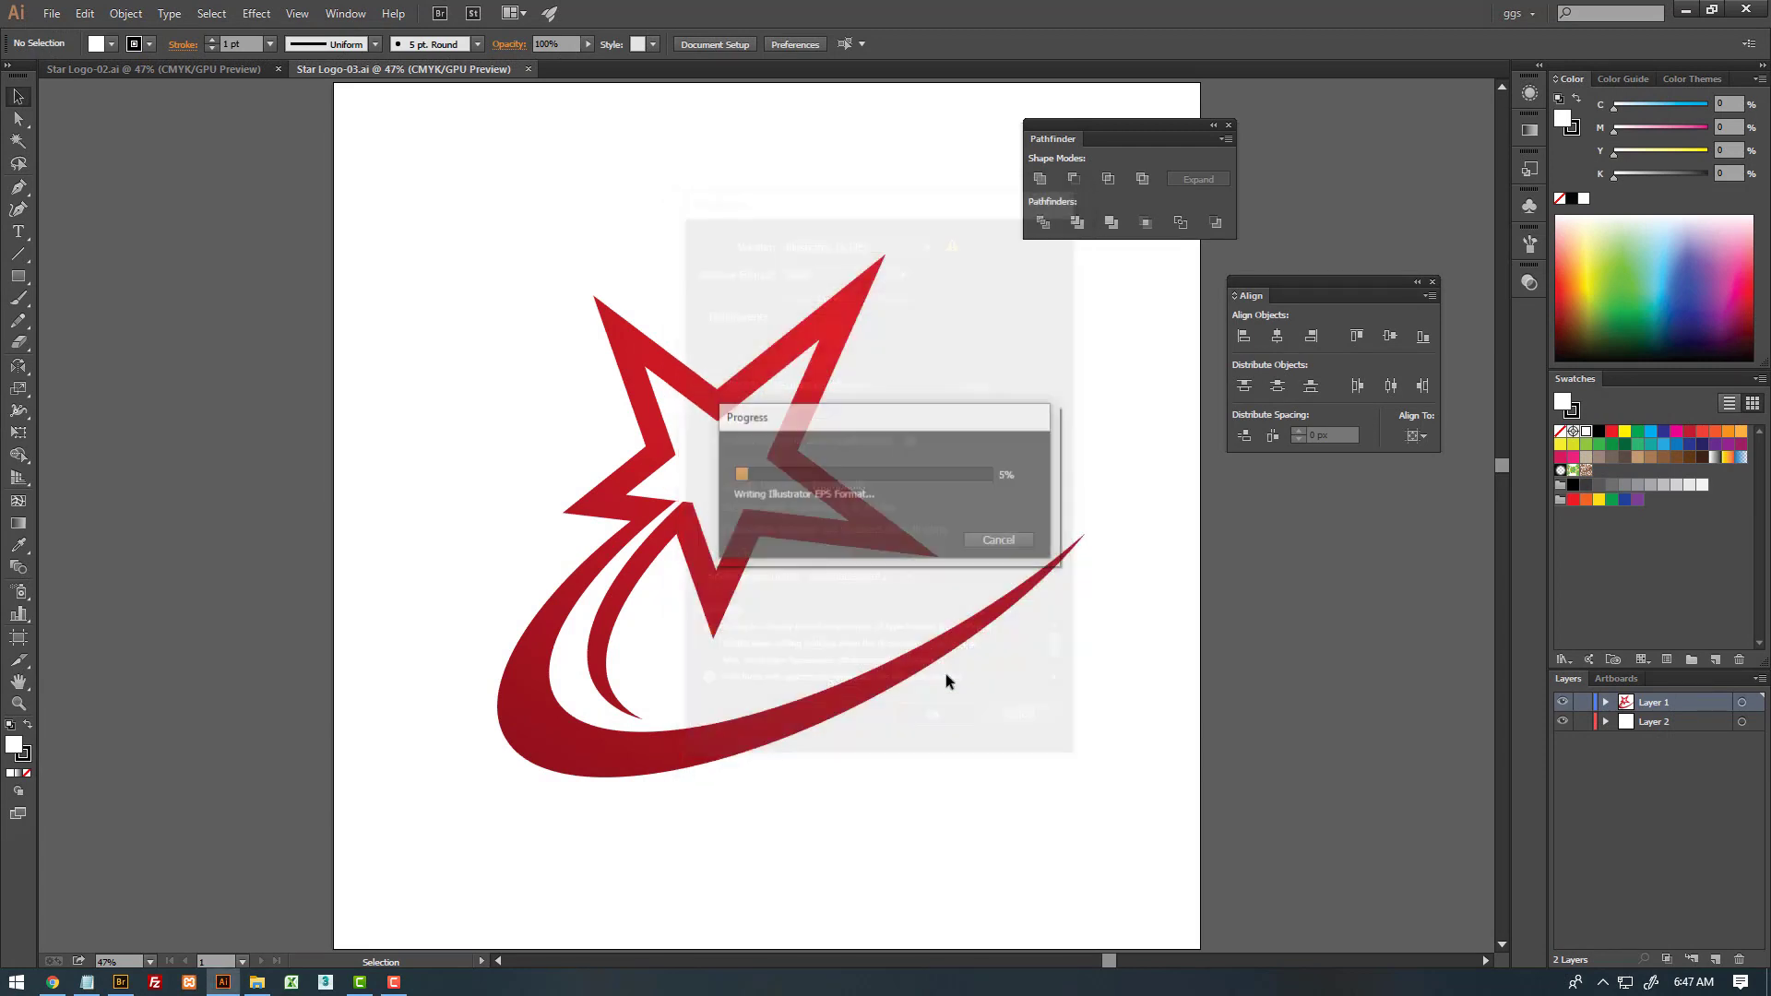
- Close Star Logo-03.eps, then save Star Logo-02 as an Illustrator 10 EPS with preview None
{"action": "left_click", "coordinate": [537, 70]}
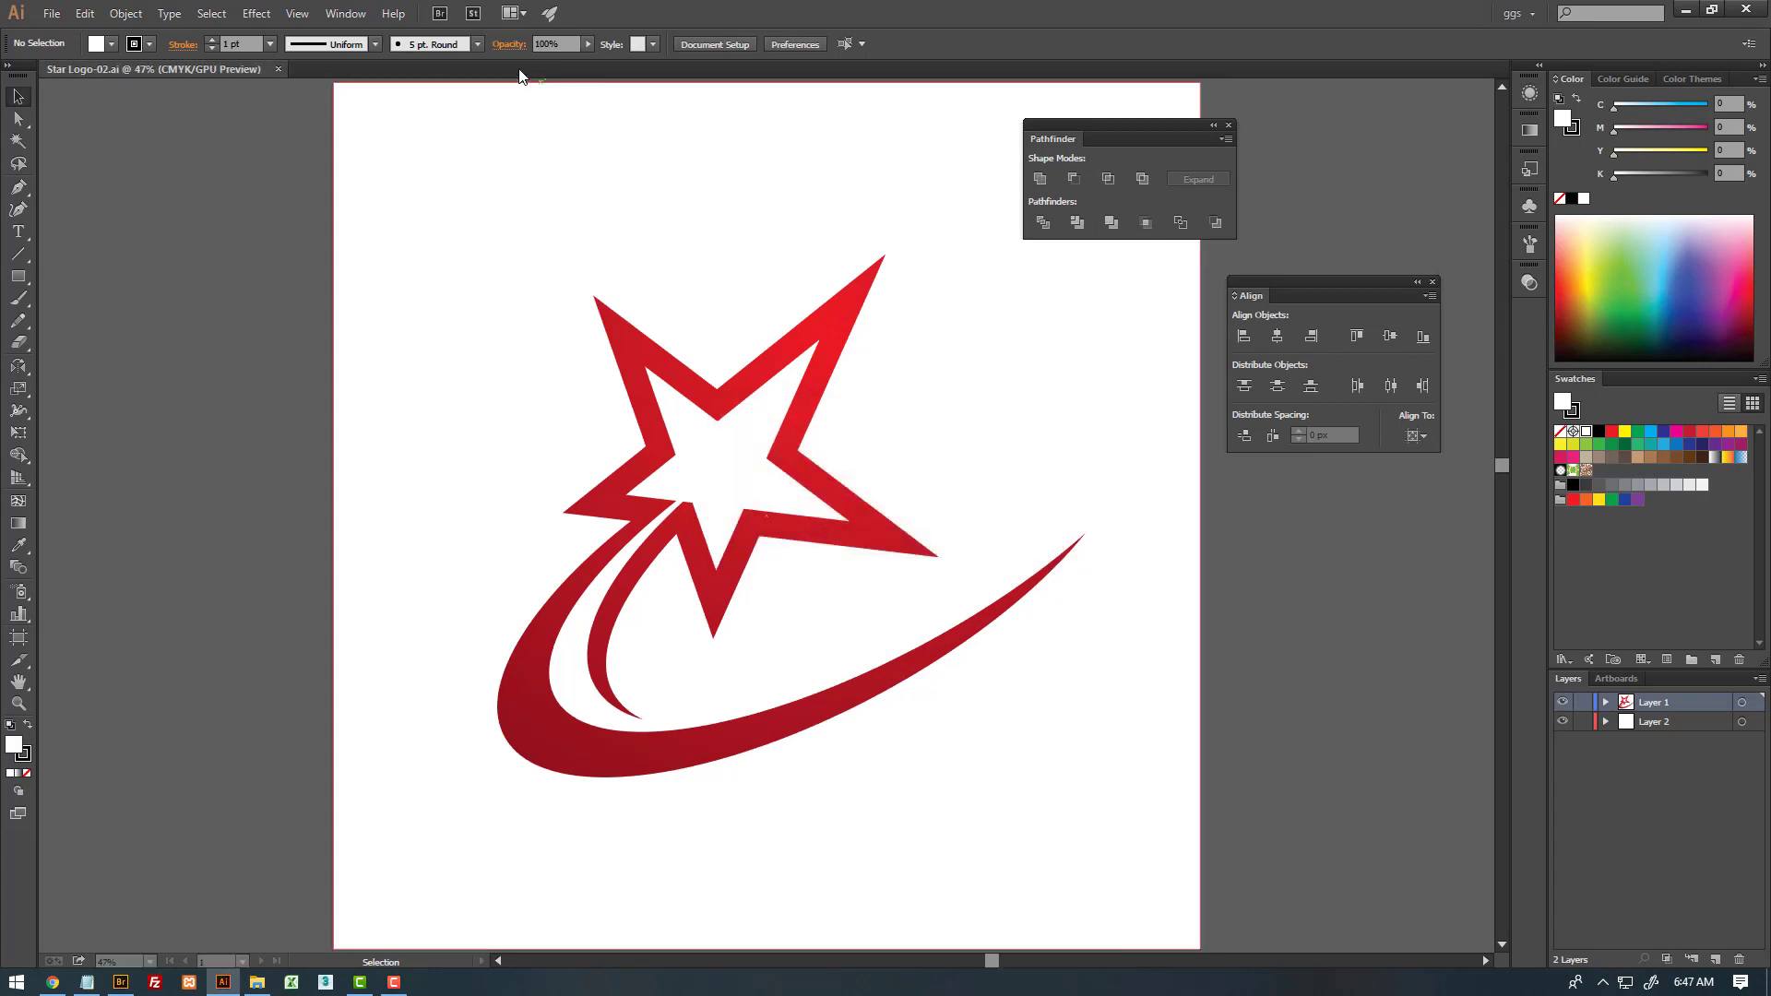
{"action": "left_click", "coordinate": [52, 13]}
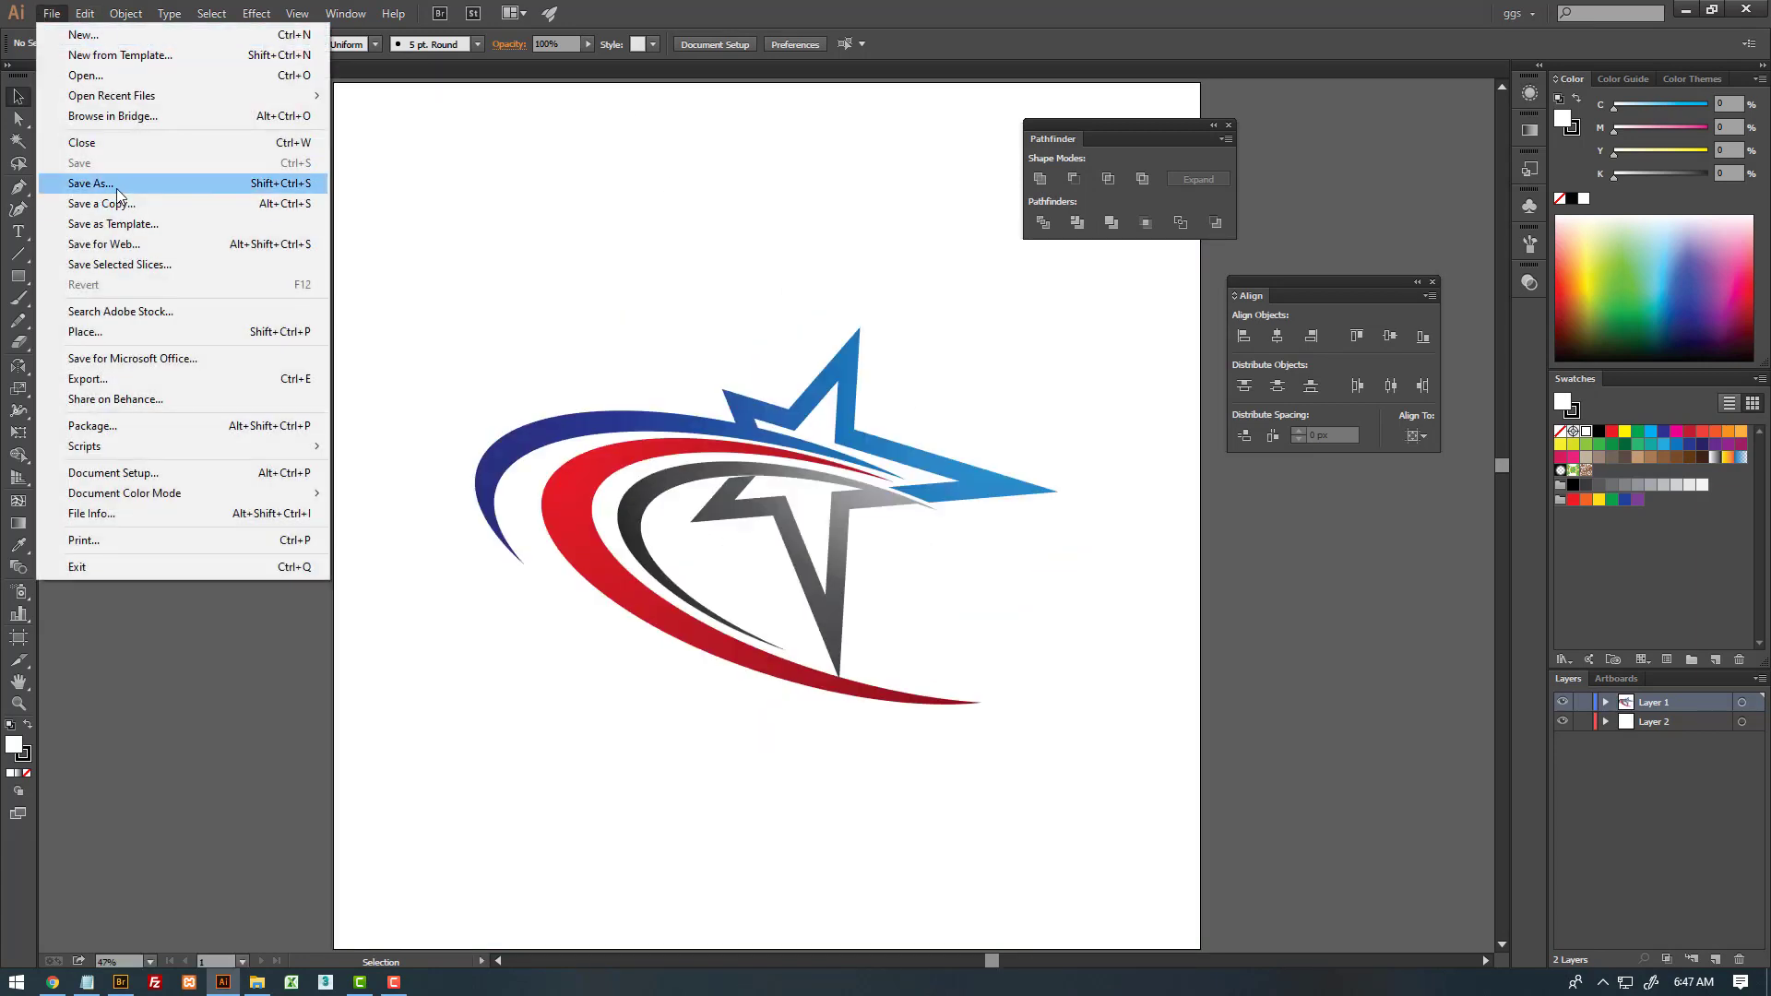
{"action": "left_click", "coordinate": [101, 182]}
{"action": "left_click", "coordinate": [316, 772]}
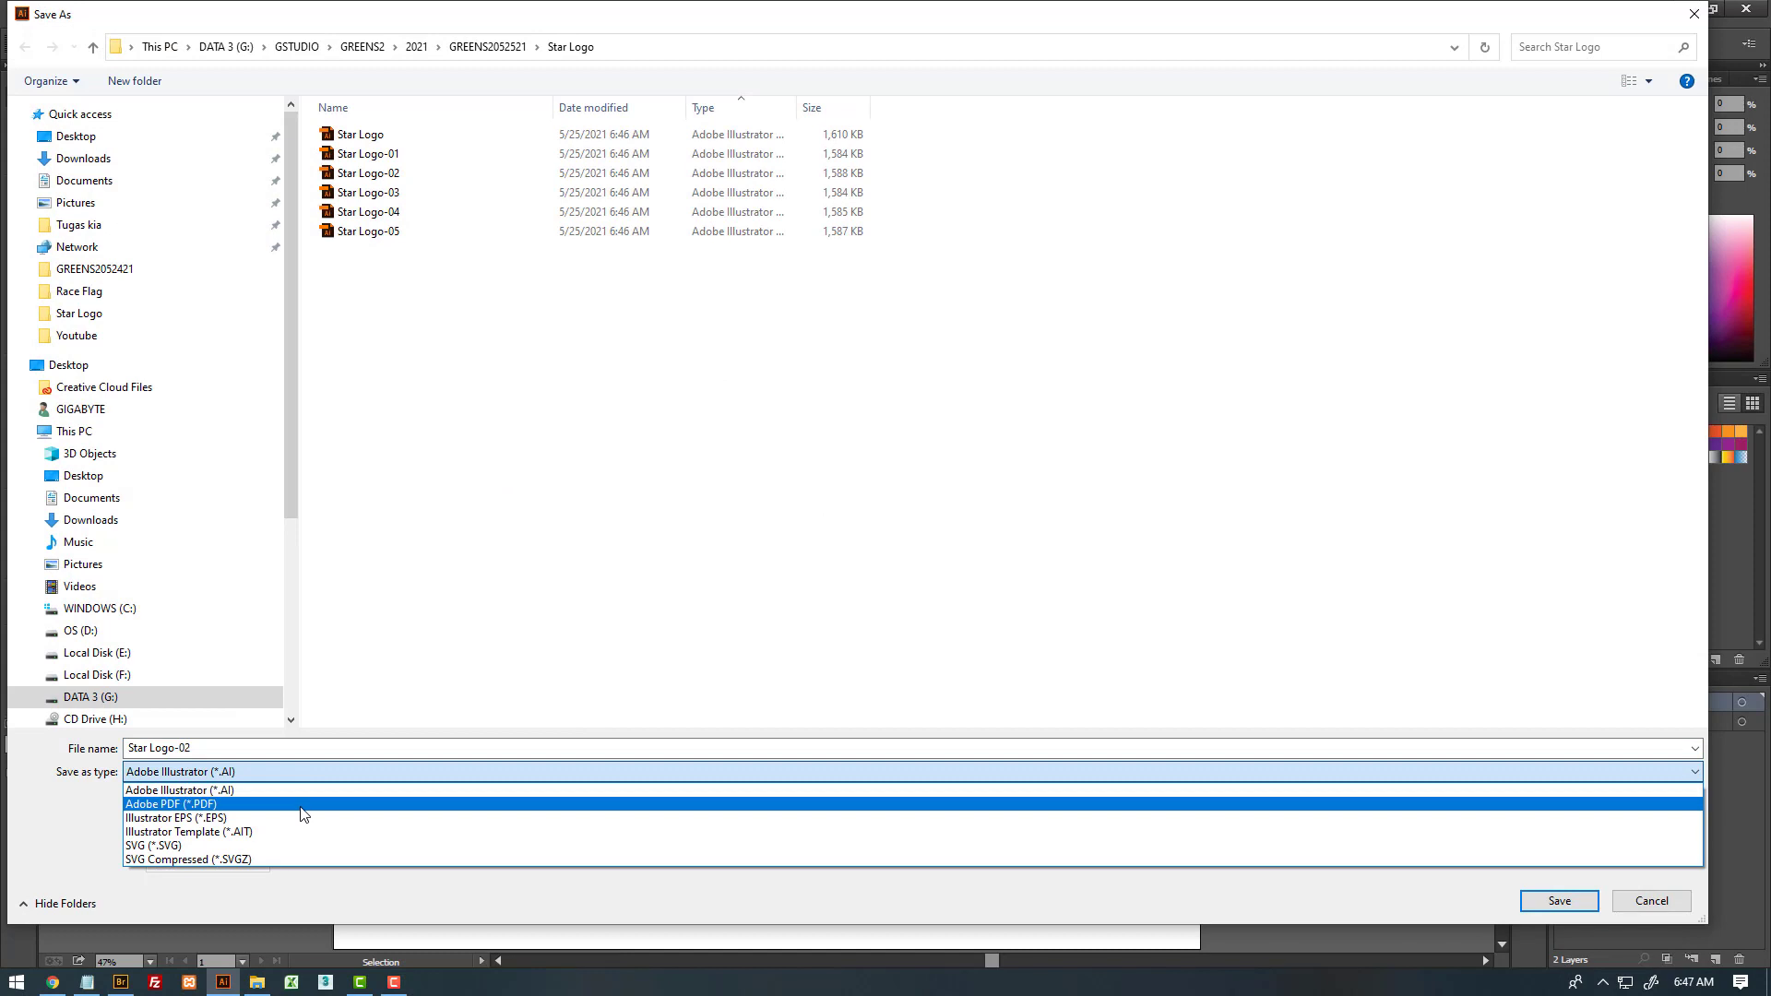
{"action": "left_click", "coordinate": [305, 818]}
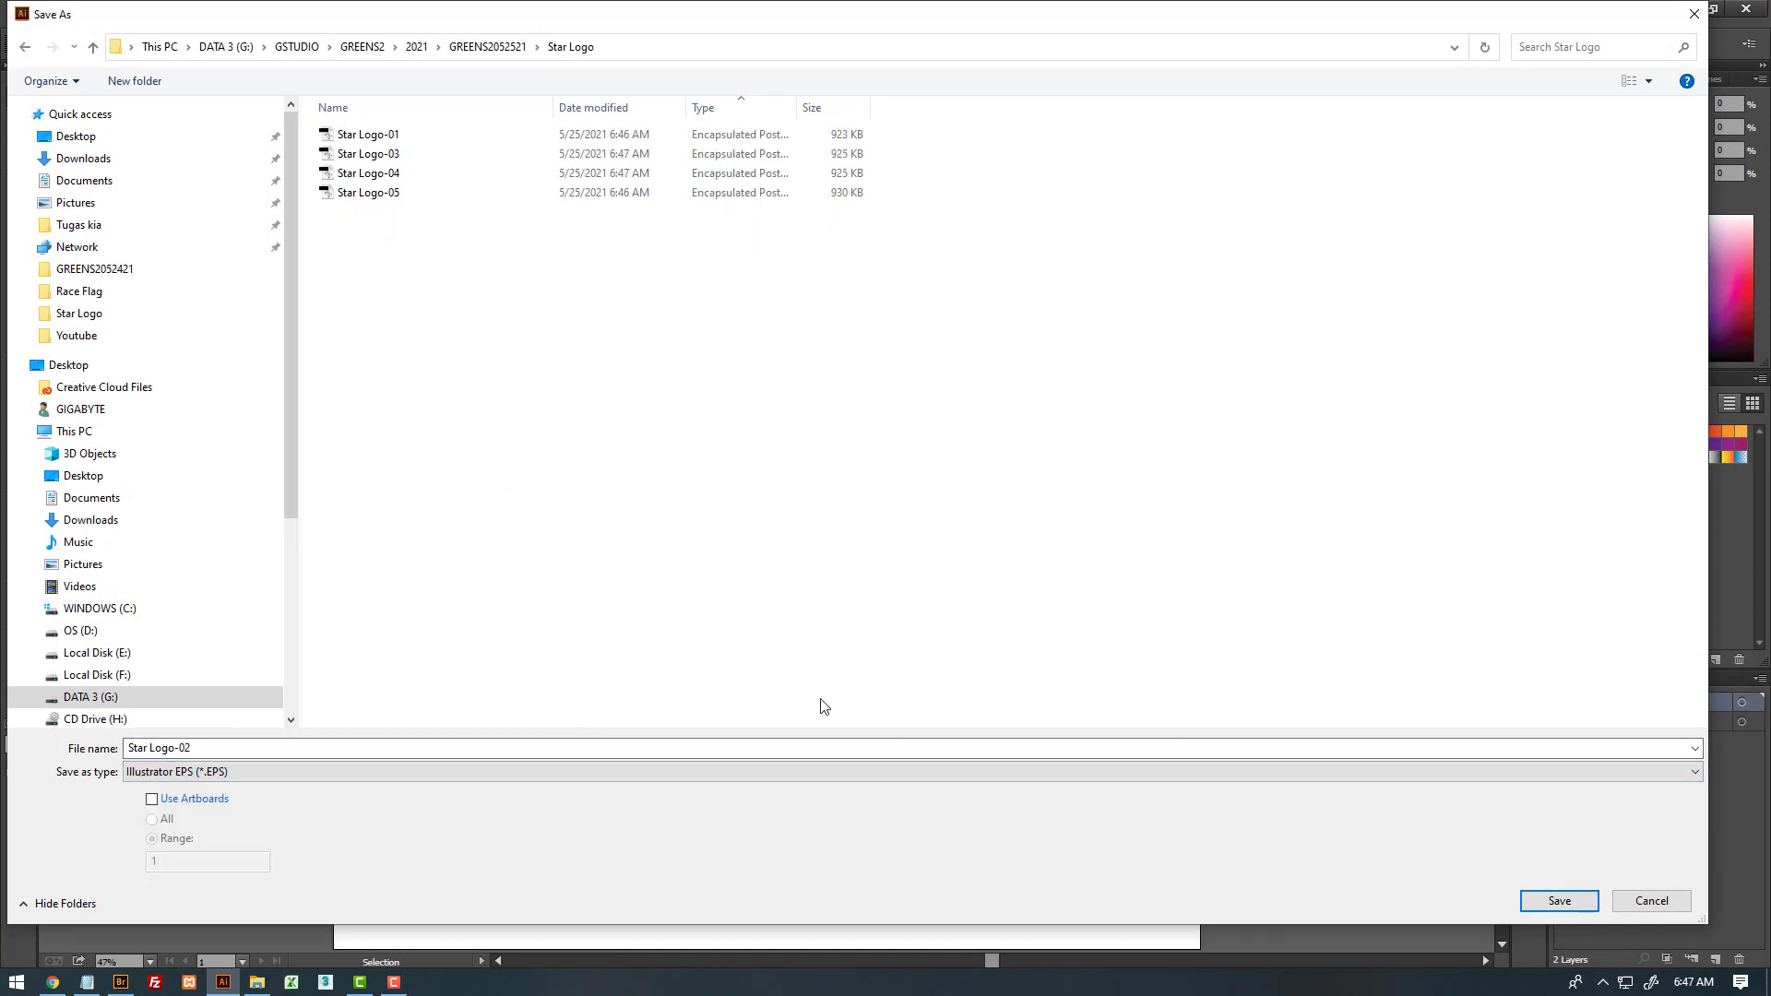
{"action": "left_click", "coordinate": [1540, 903]}
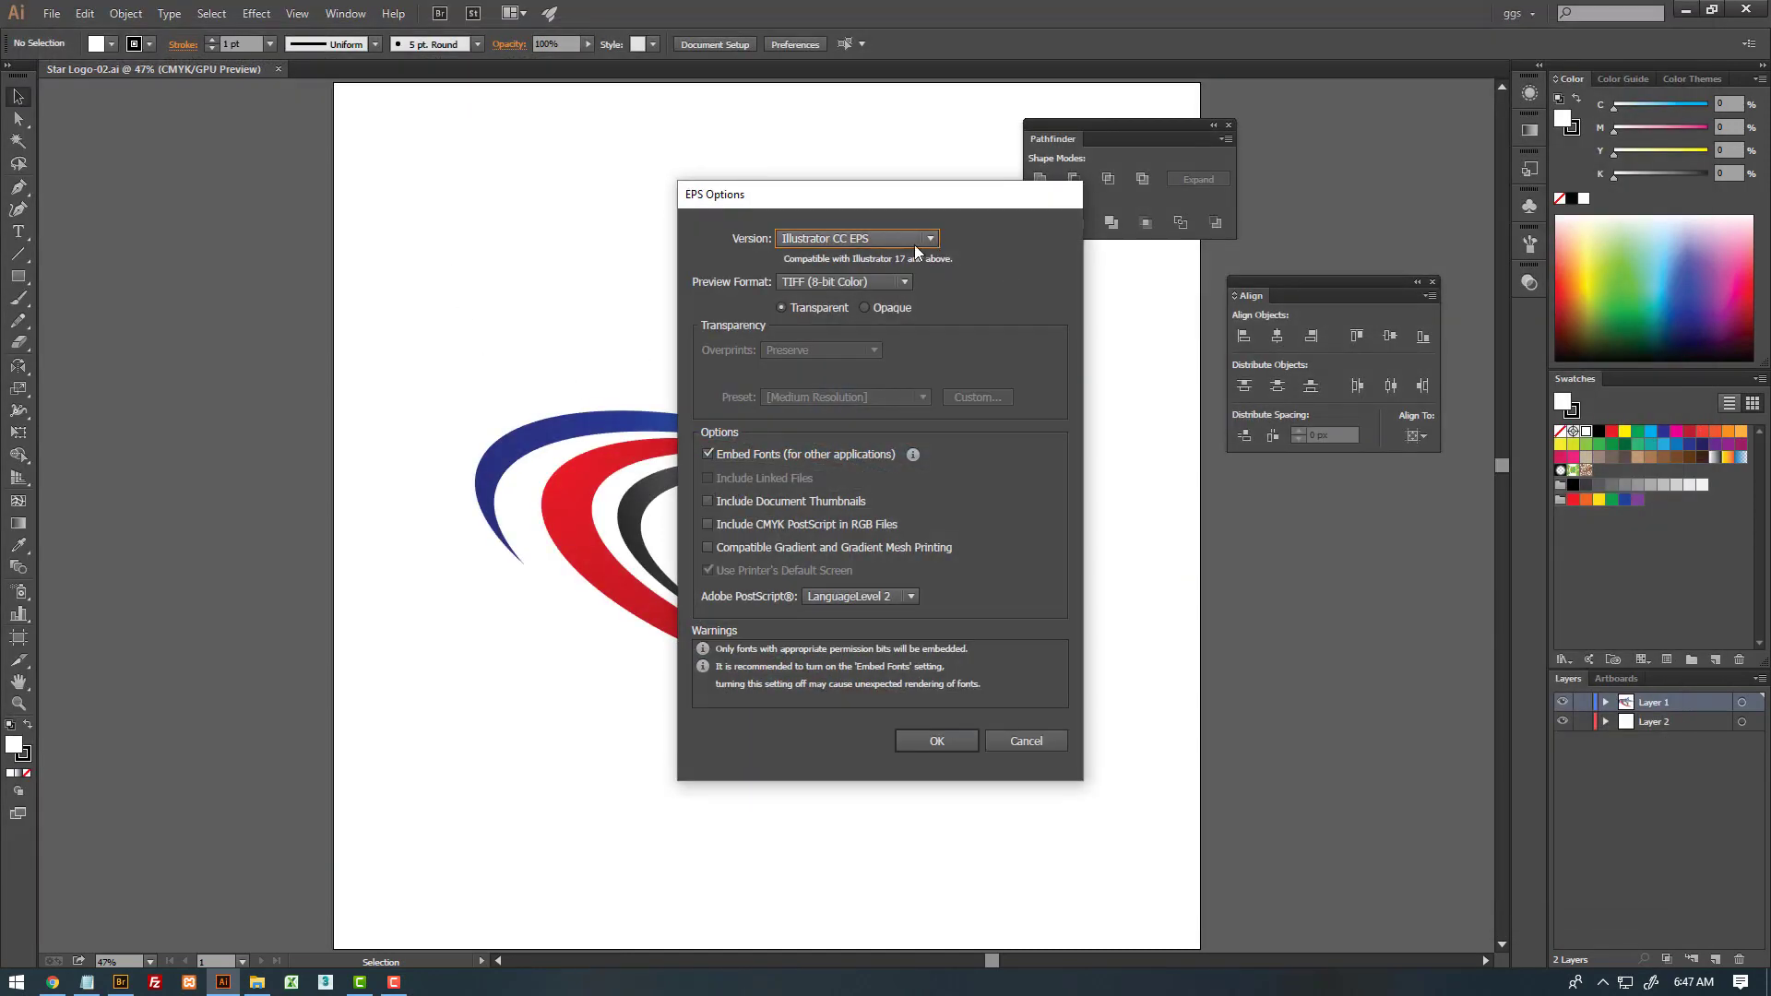
{"action": "left_click", "coordinate": [915, 242]}
{"action": "left_click", "coordinate": [887, 420]}
{"action": "left_click", "coordinate": [888, 273]}
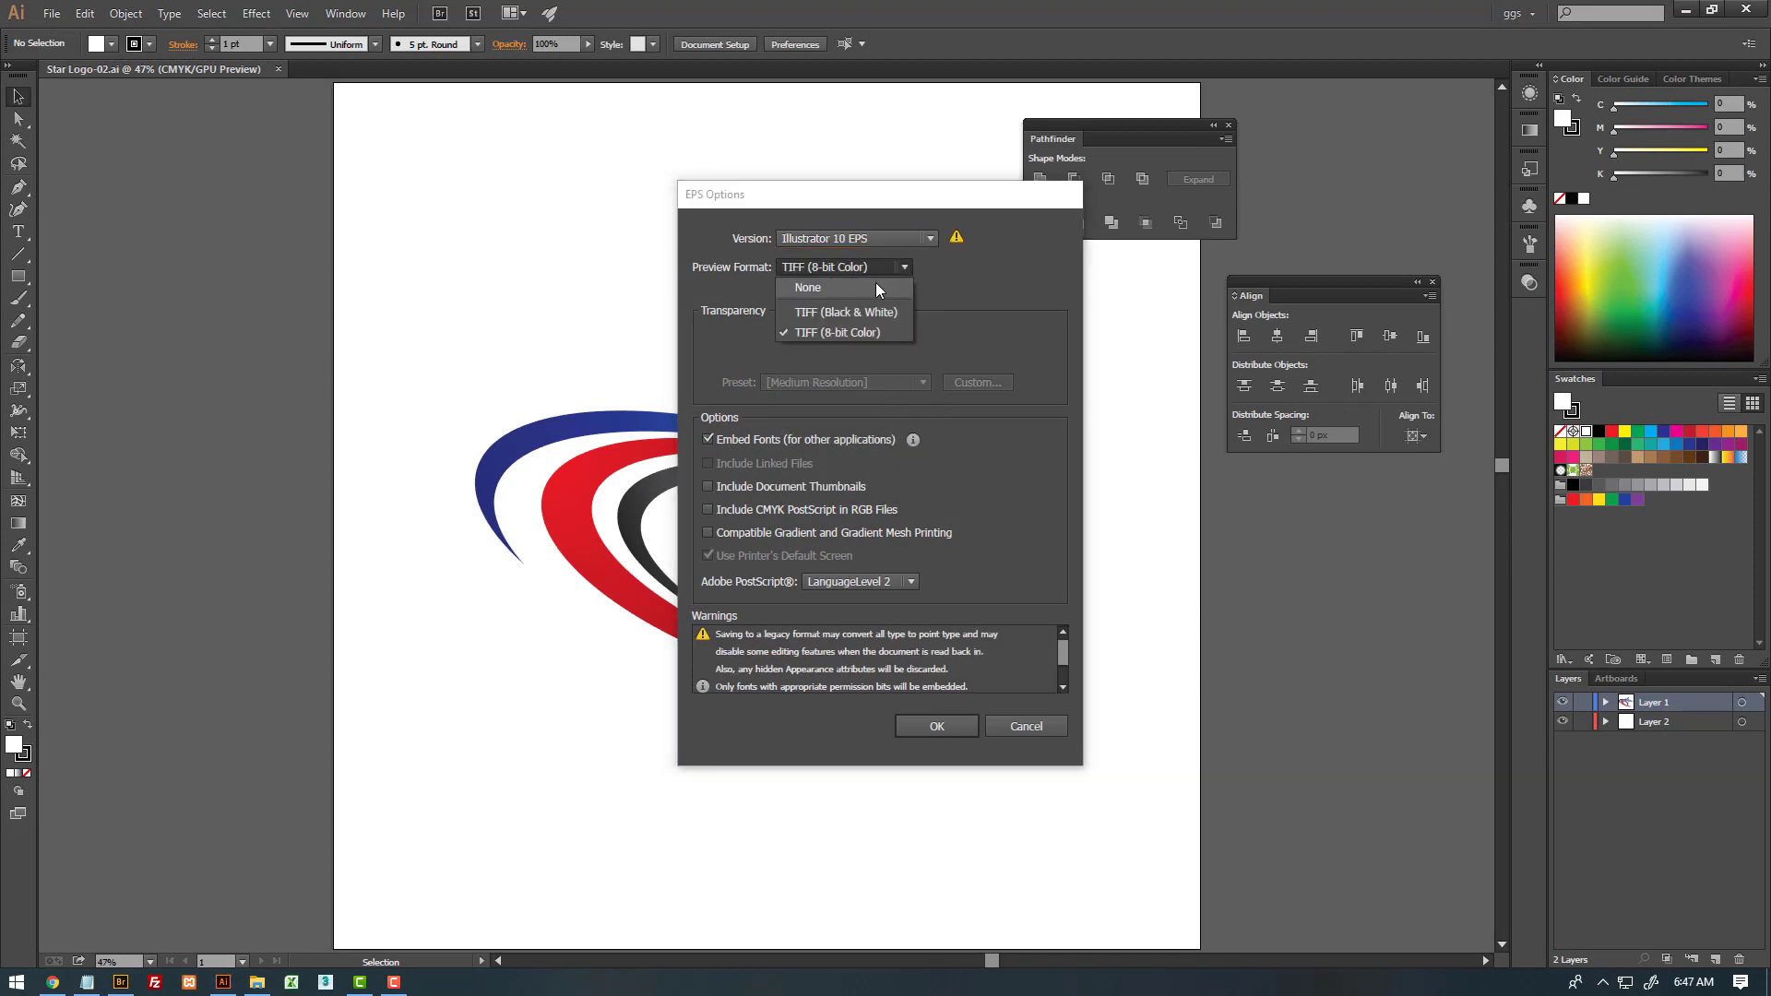
{"action": "left_click", "coordinate": [935, 727]}
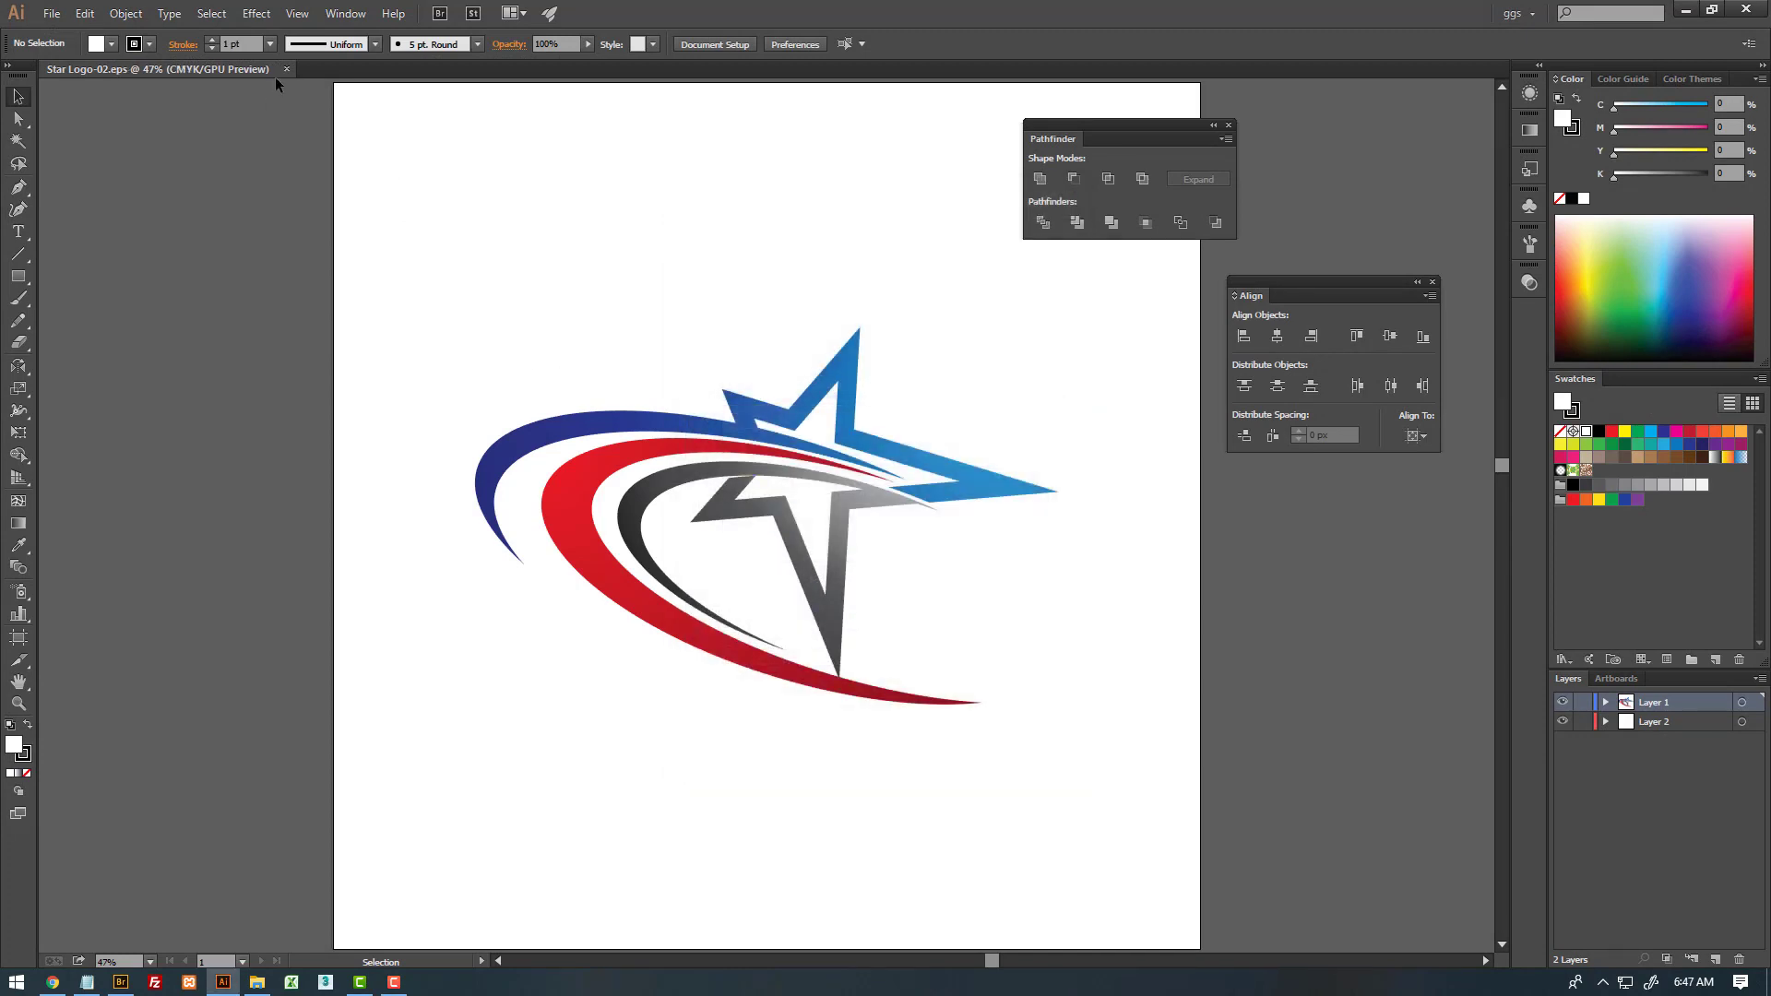